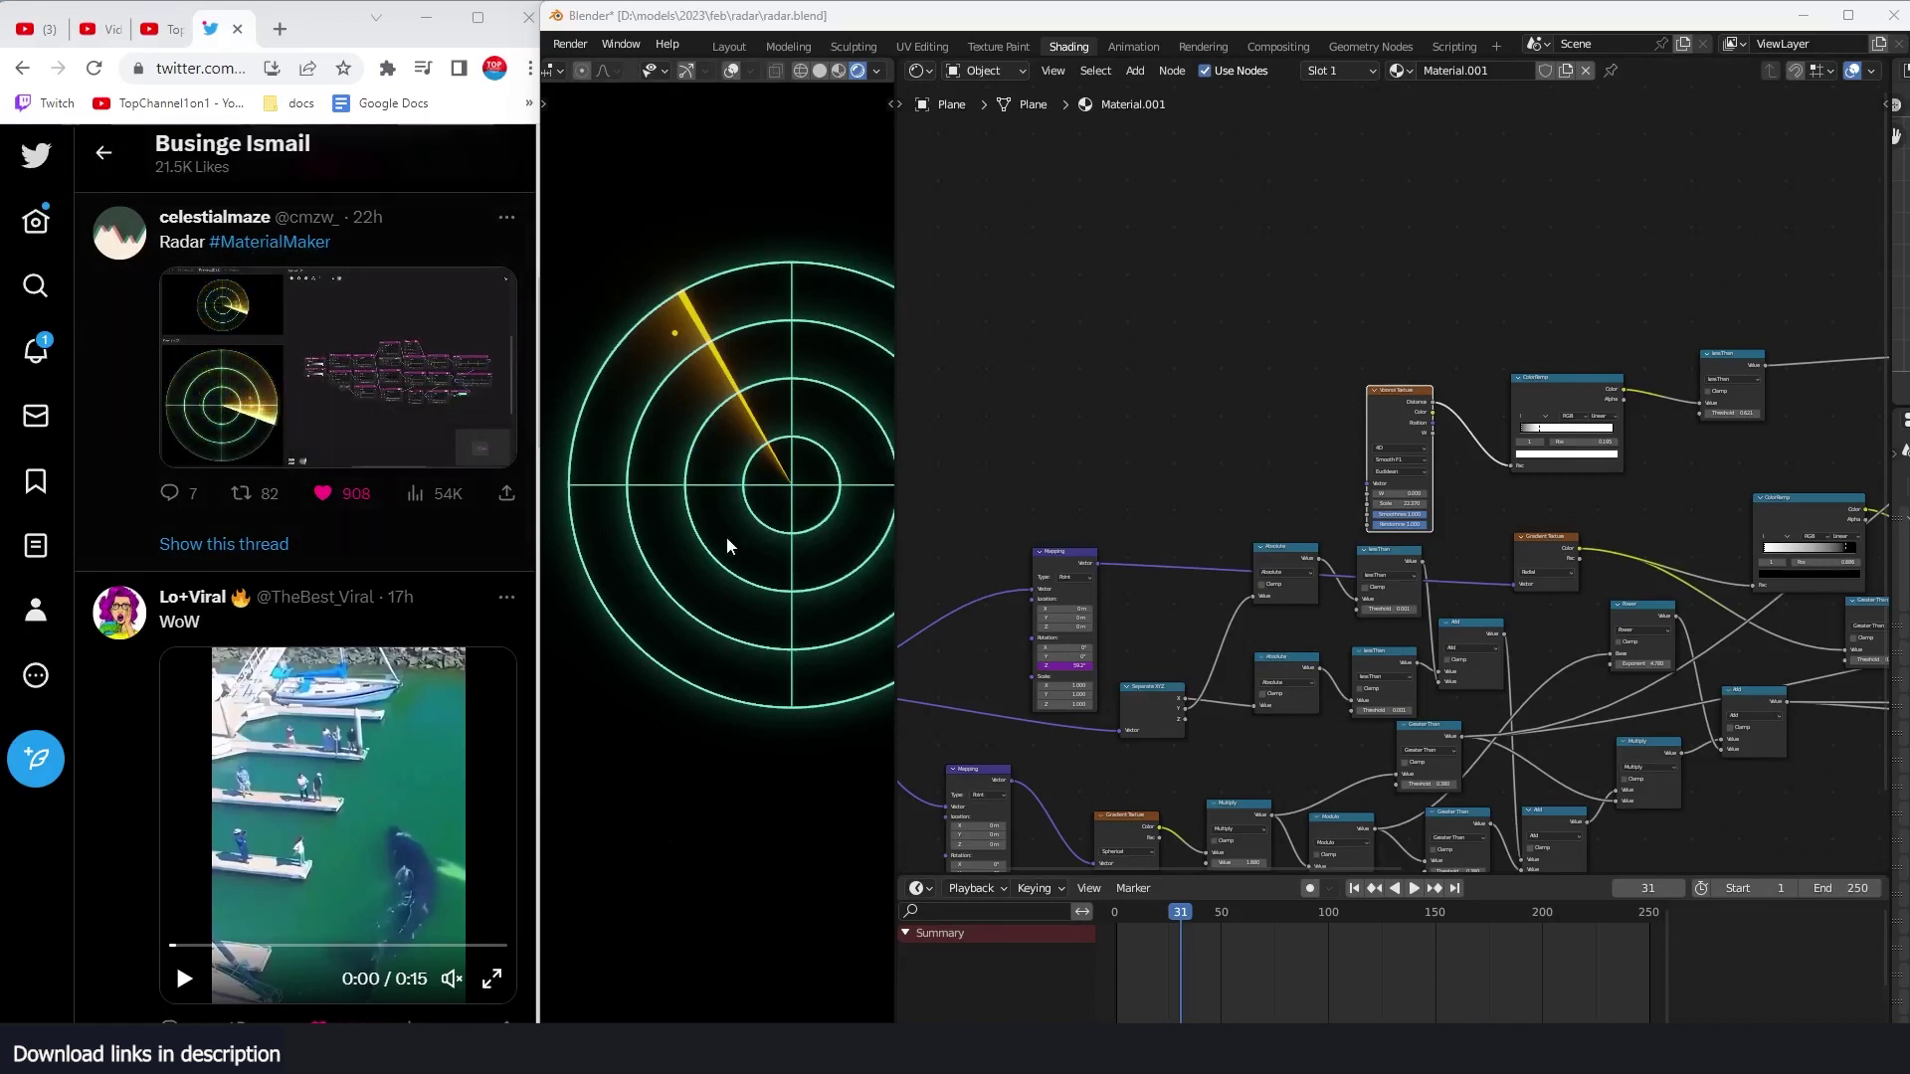
Step: Play the radar animation in the viewport to examine the finished sweep effect and its node setup
scroll(750, 542, down, 3)
shift+middle_drag(760, 545, 692, 545)
scroll(692, 545, up, 2)
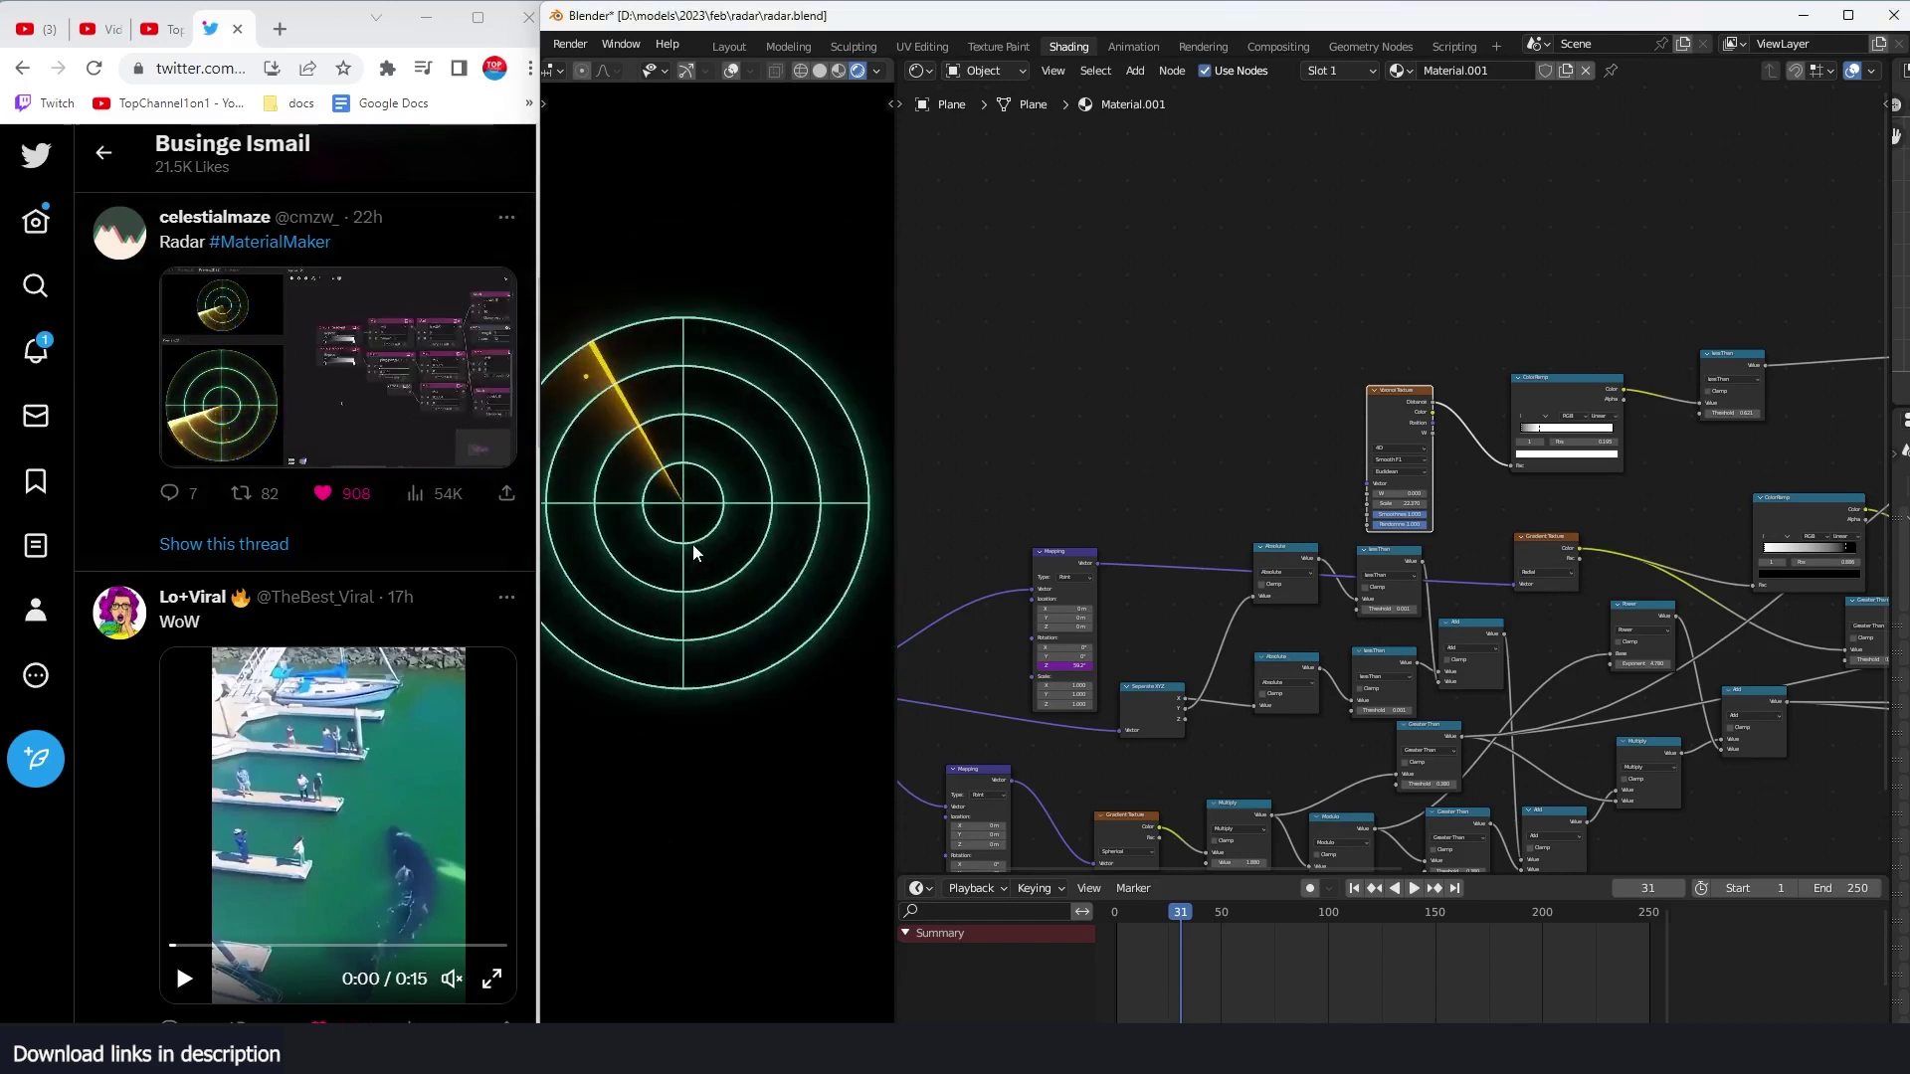
key(space)
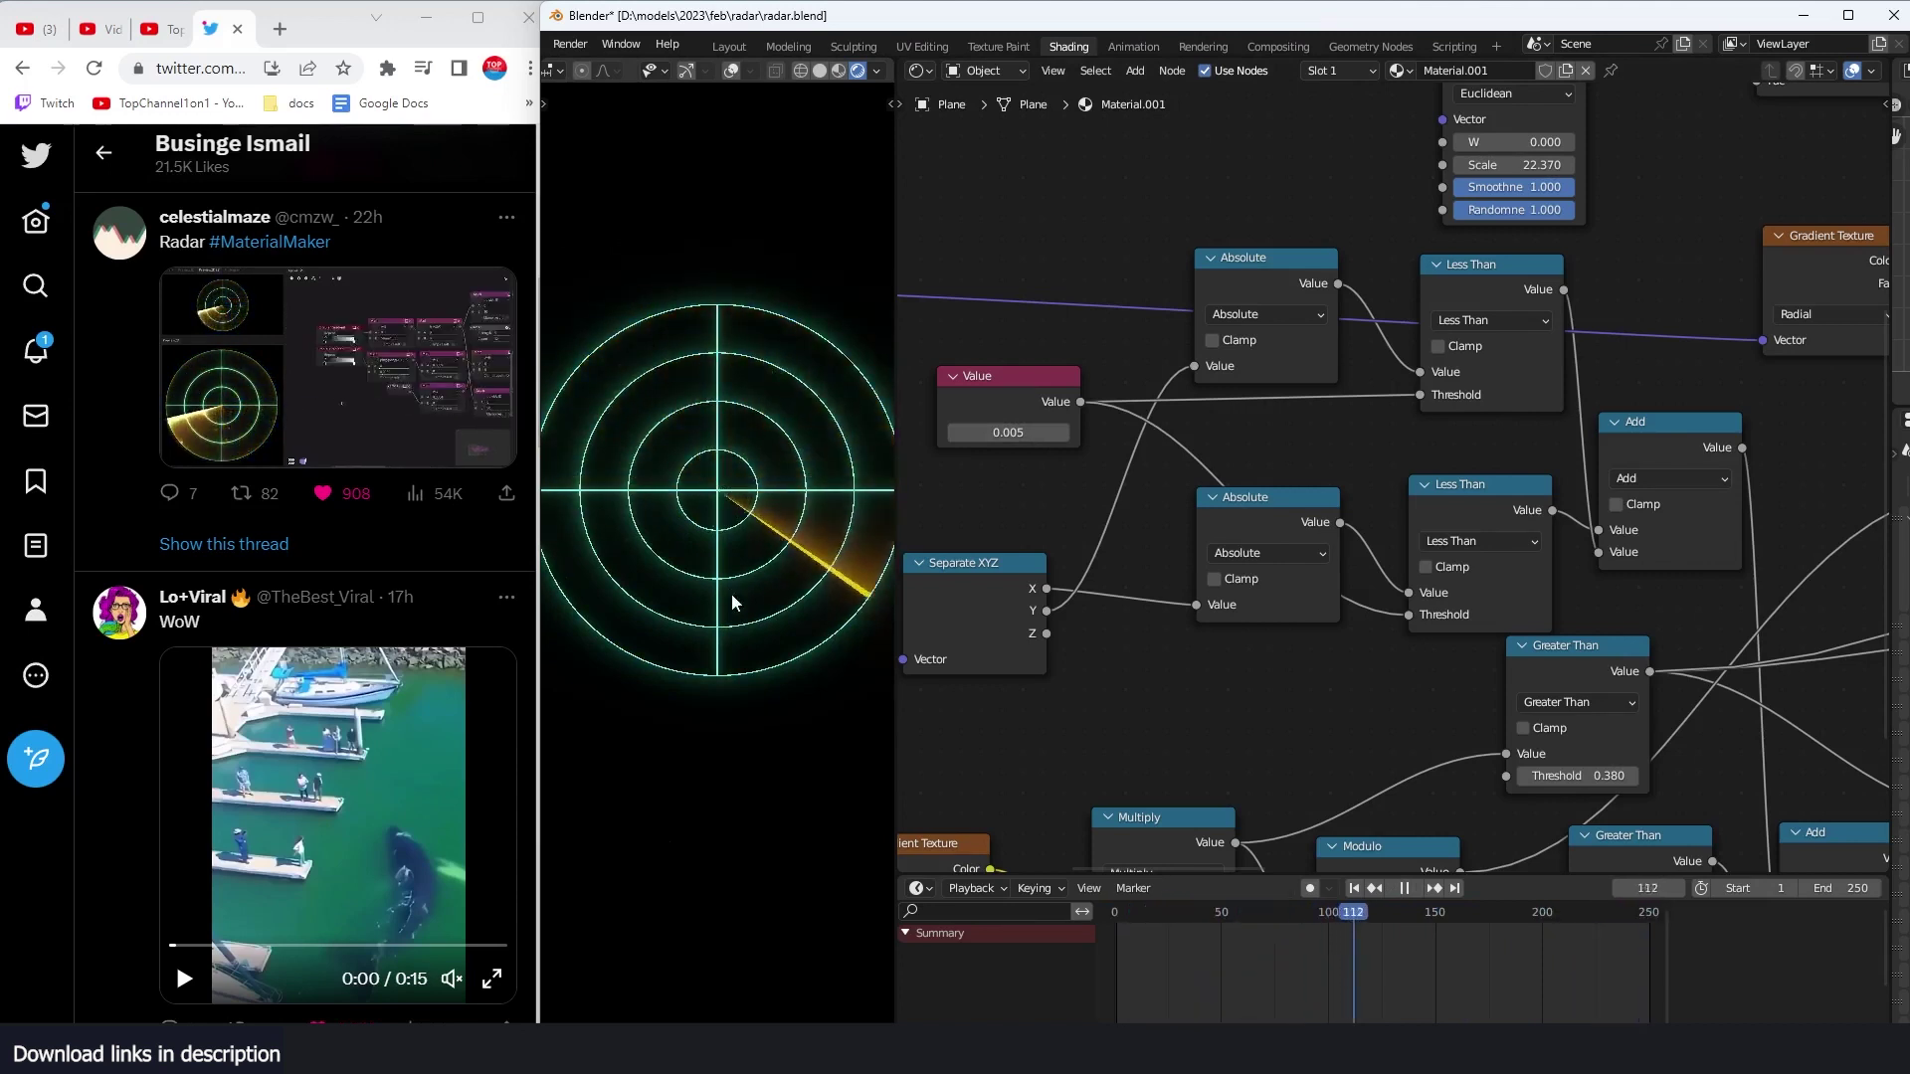
key(space)
scroll(1364, 474, down, 3)
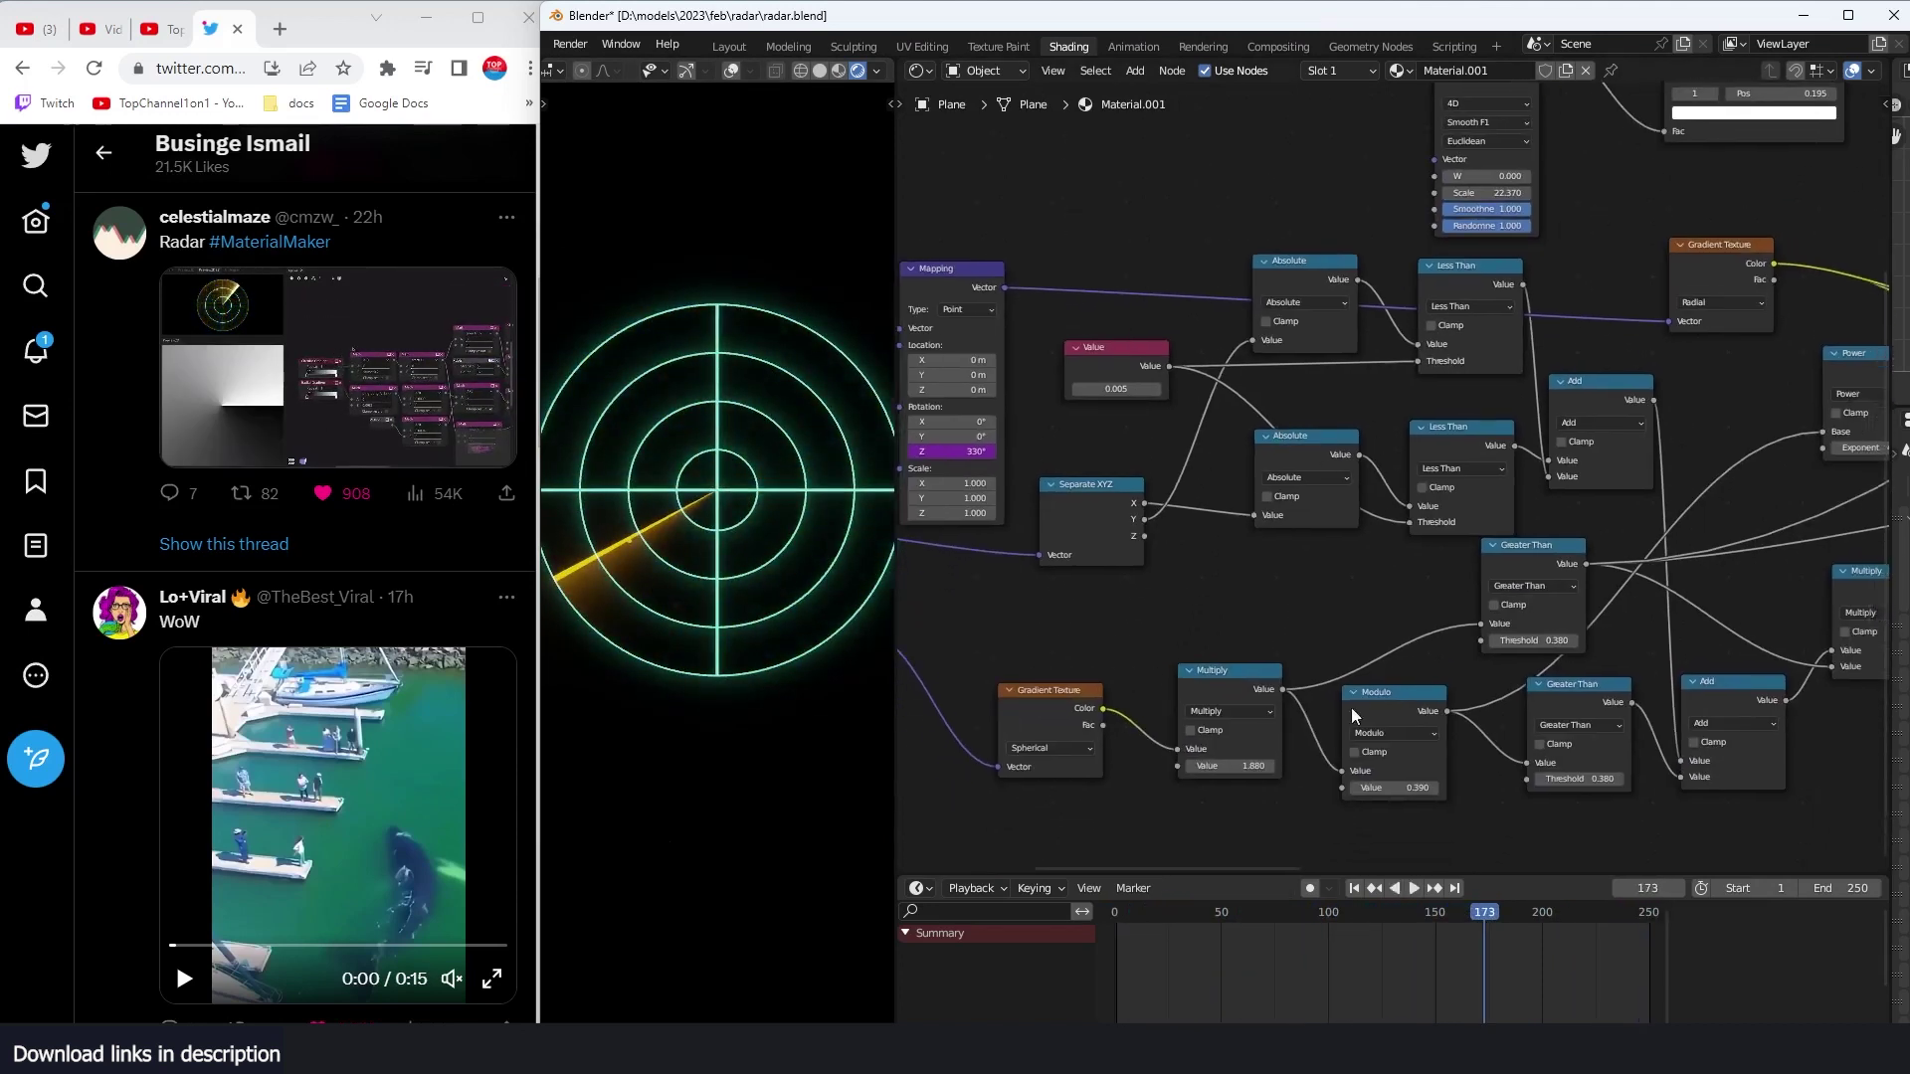
Step: Test the ring pattern by lowering the Multiply node's value to 0.980, playing the animation, and raising the value again
middle_drag(1351, 708, 1432, 584)
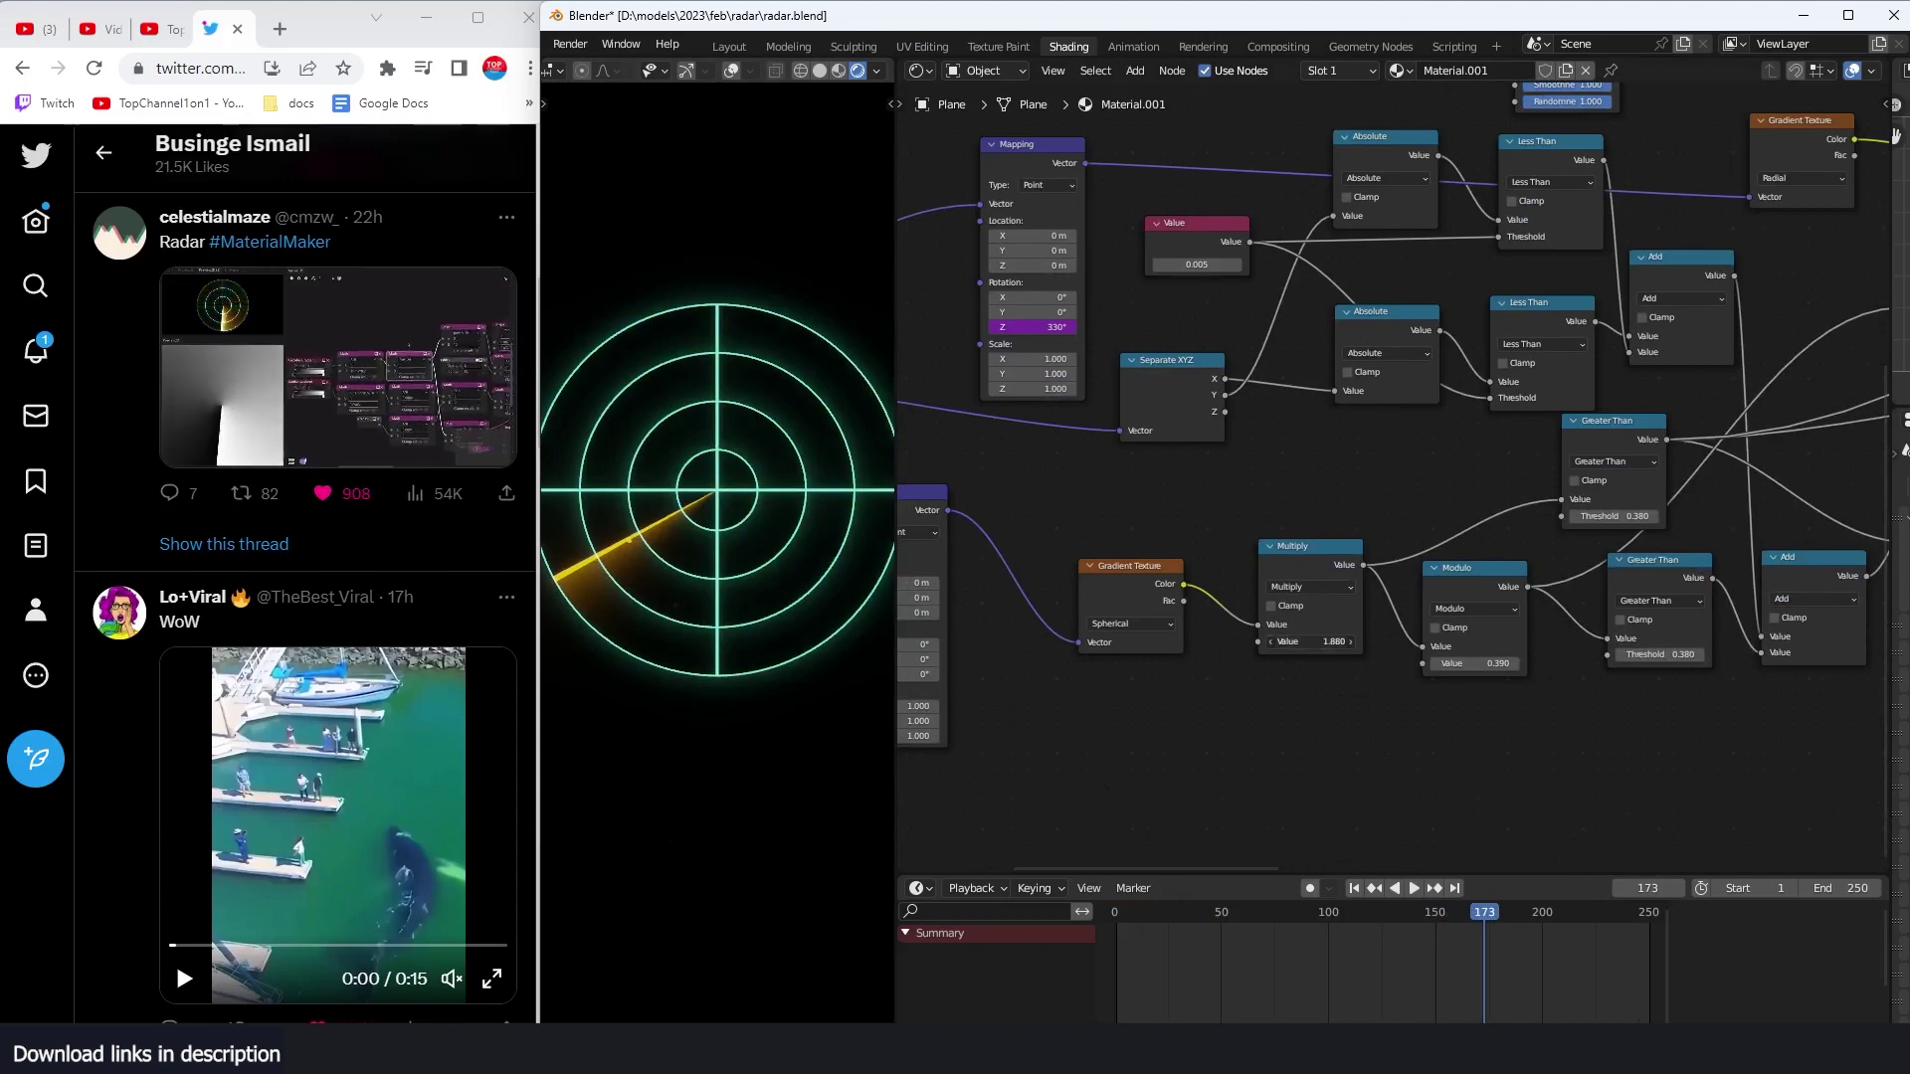
drag(1293, 641, 1184, 637)
key(space)
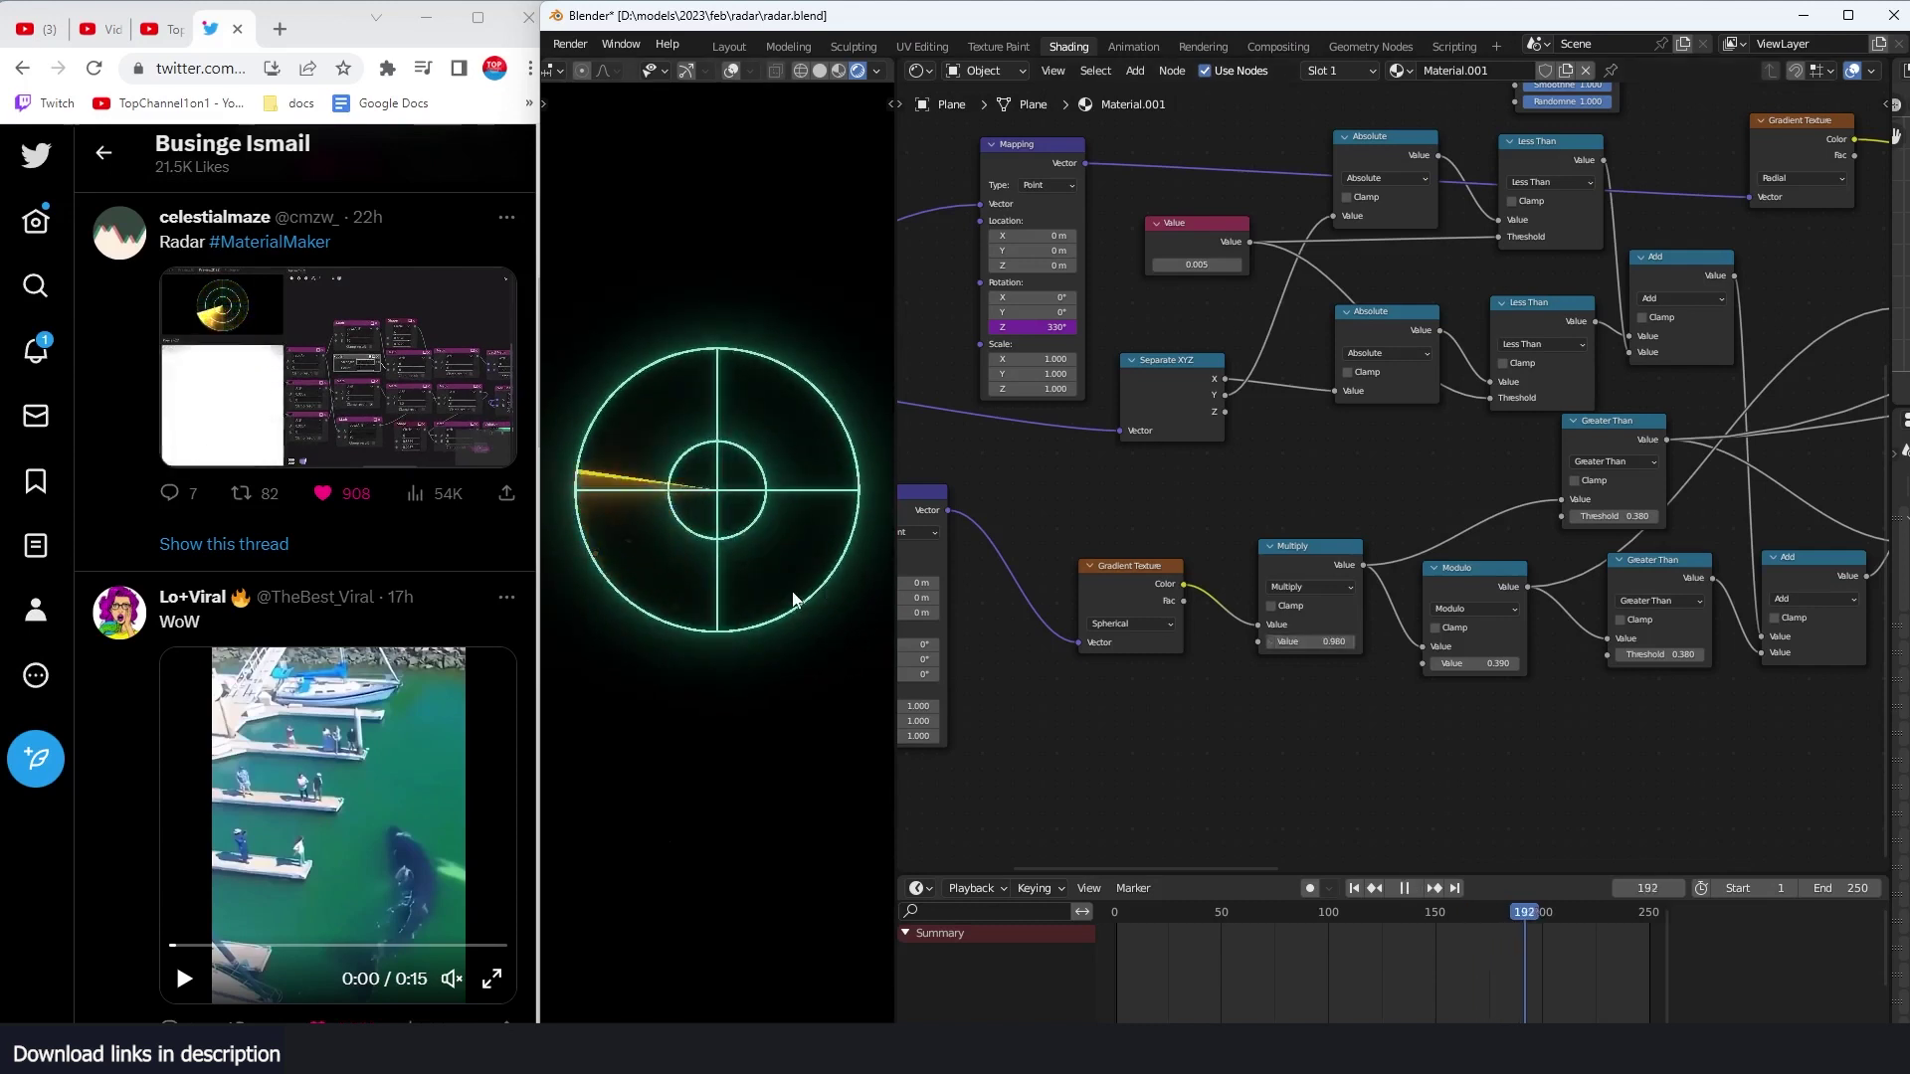
key(space)
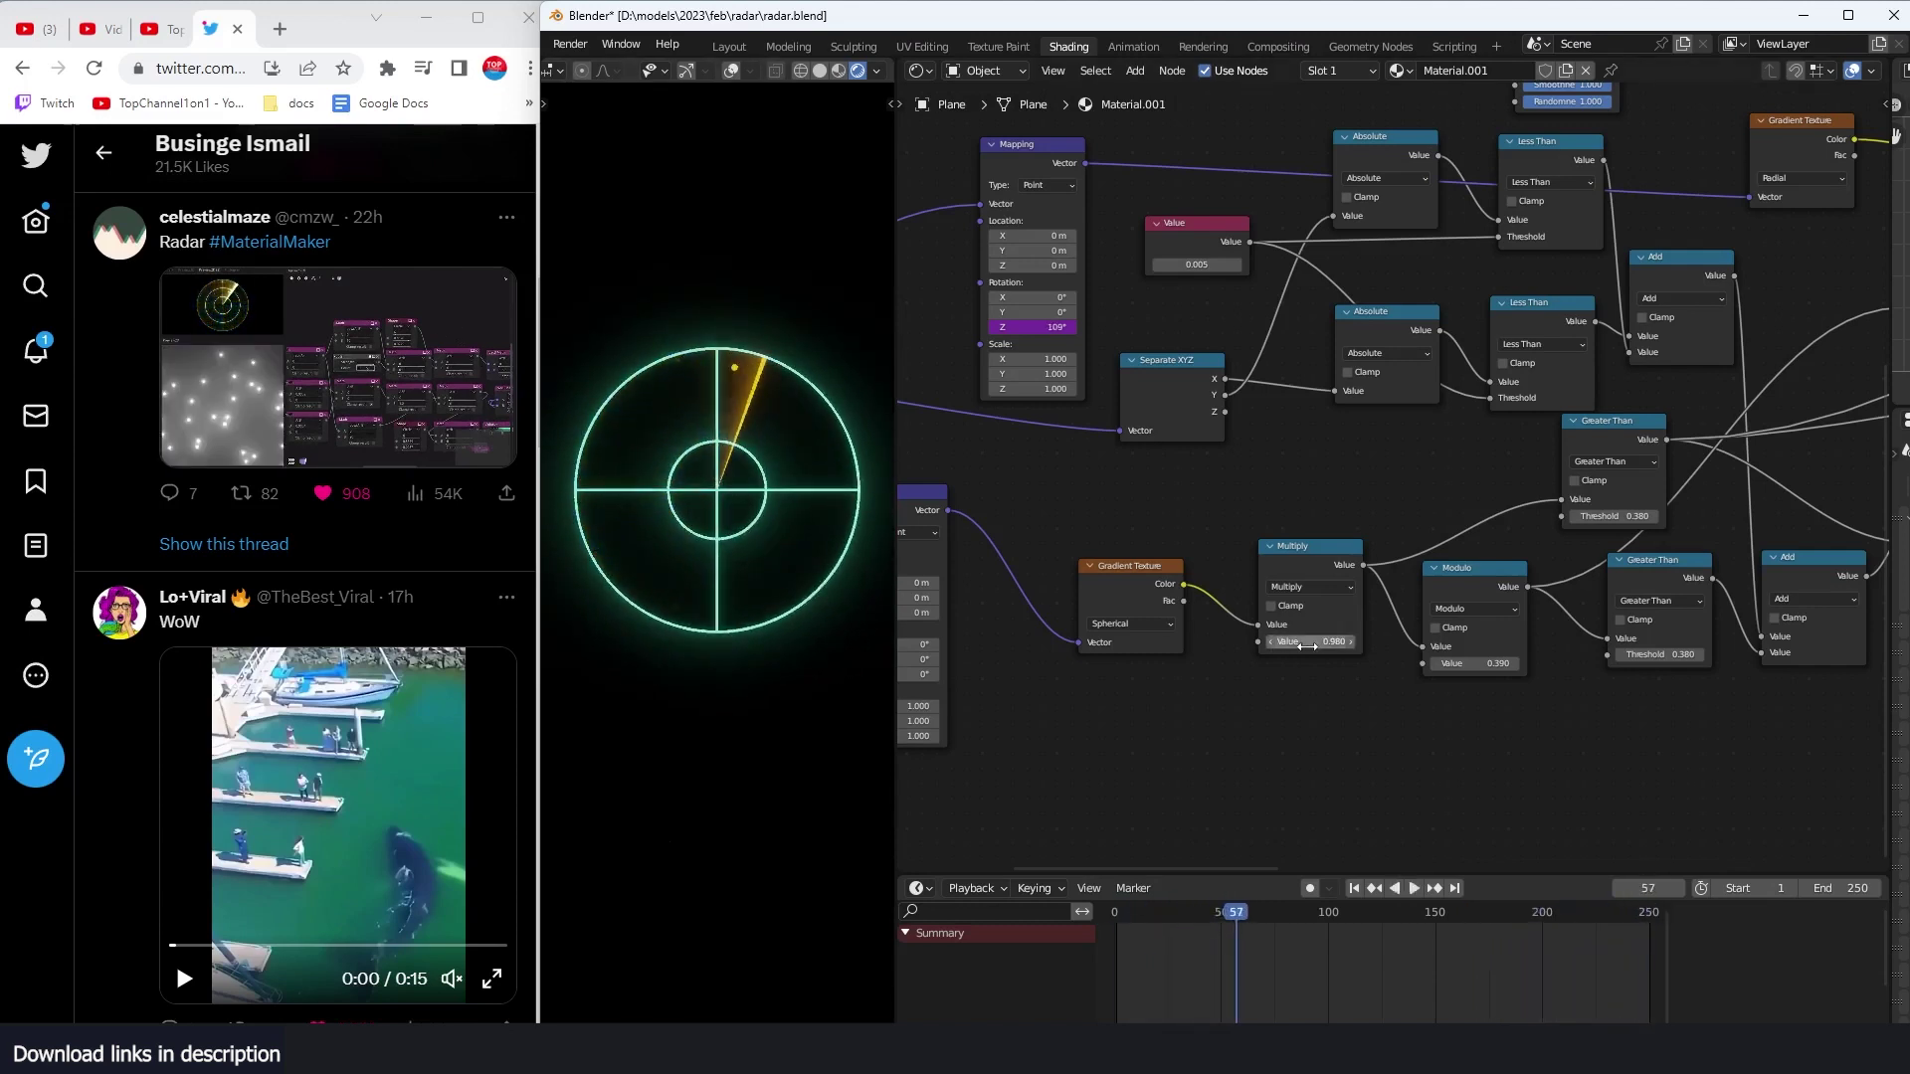
drag(1305, 642, 1507, 642)
key(space)
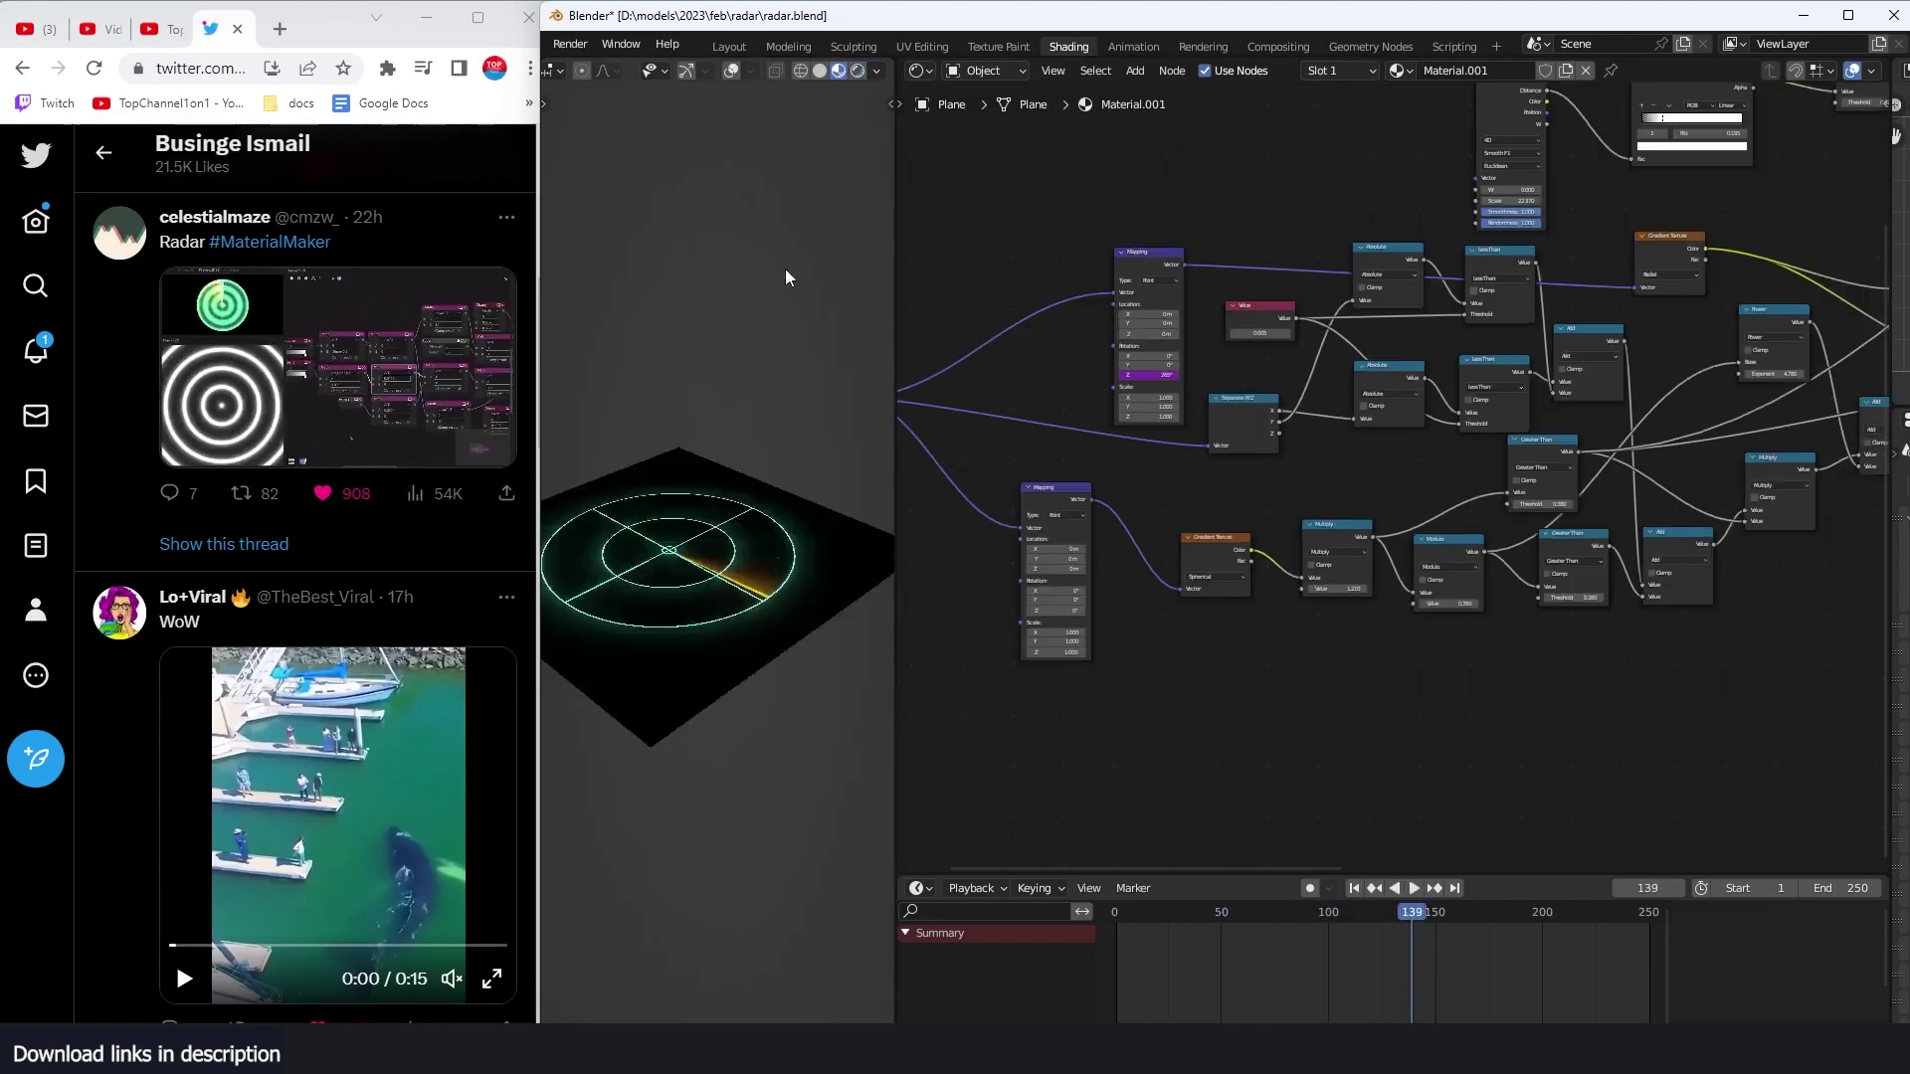
Step: Add a new plane and isolate it in a top view with rendered viewport shading
middle_drag(785, 269, 756, 458)
scroll(1448, 320, down, 2)
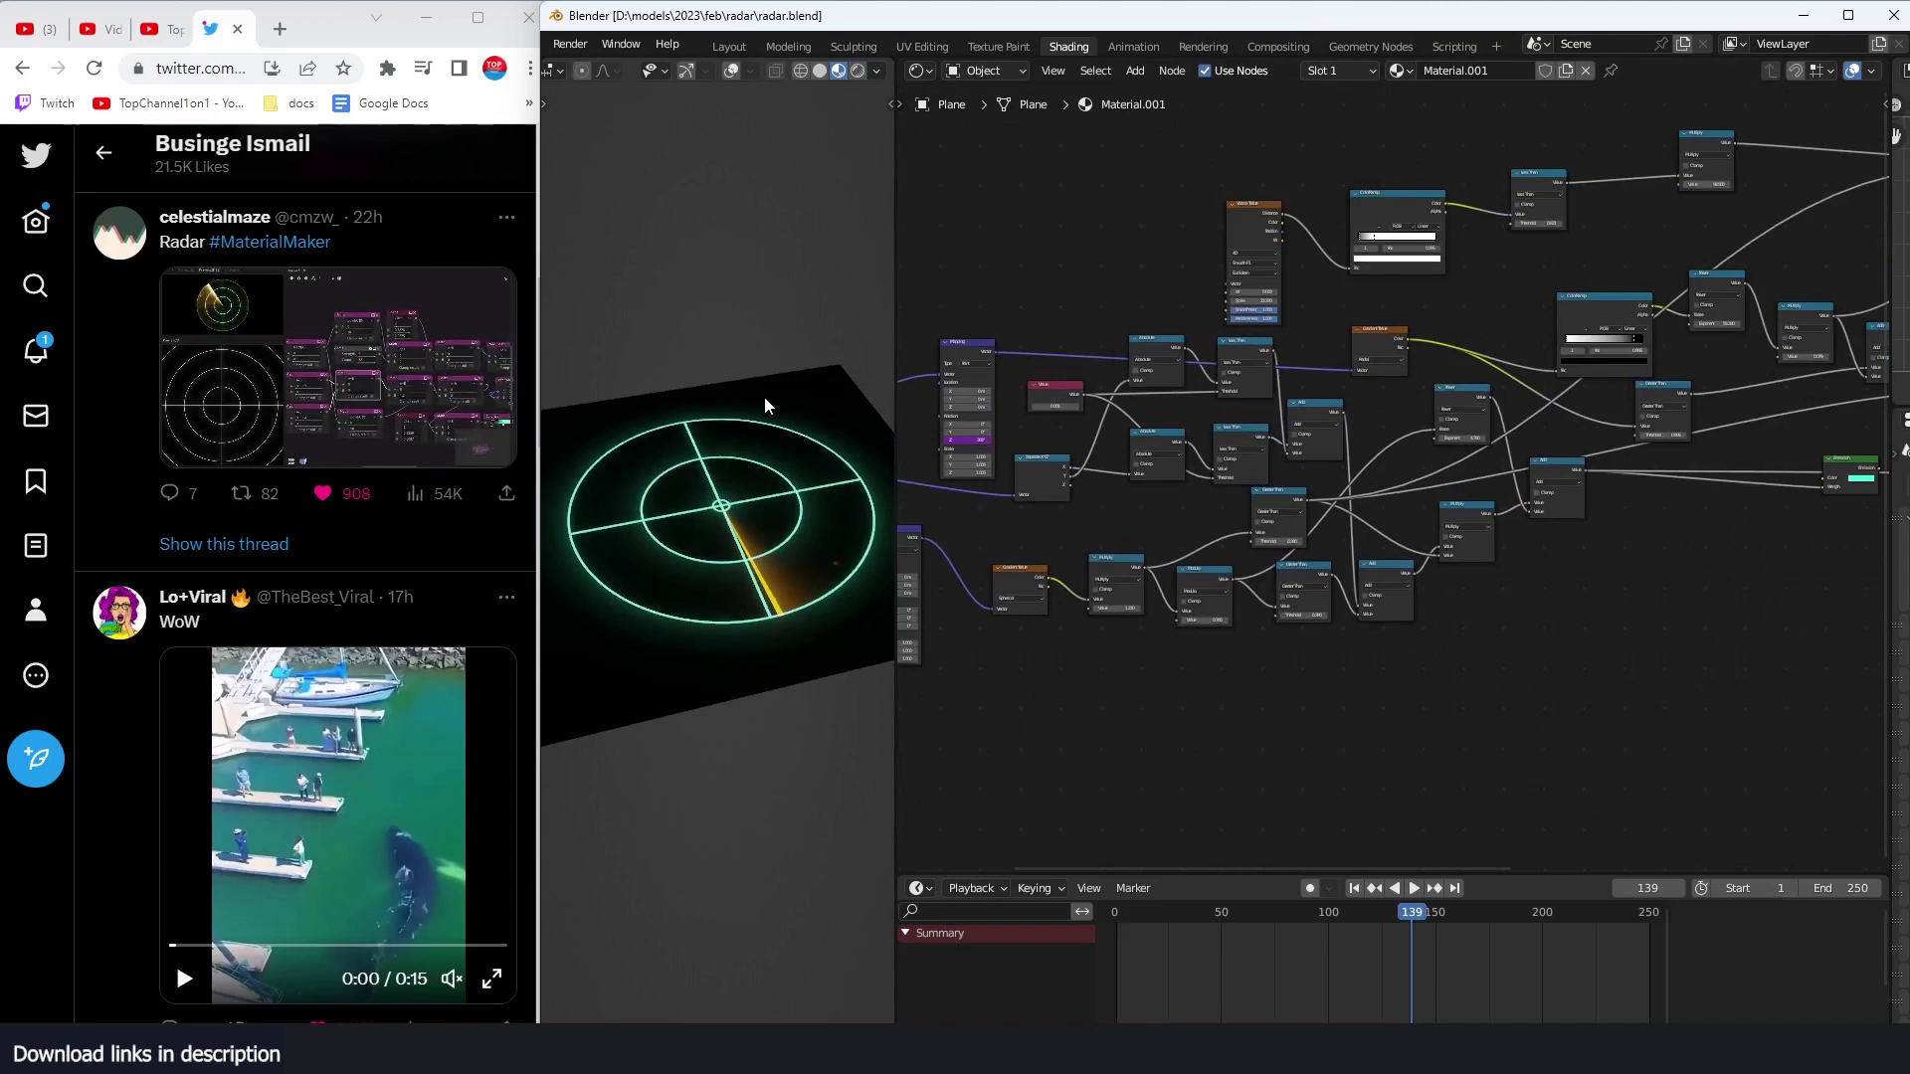
key(shift+a)
click(809, 319)
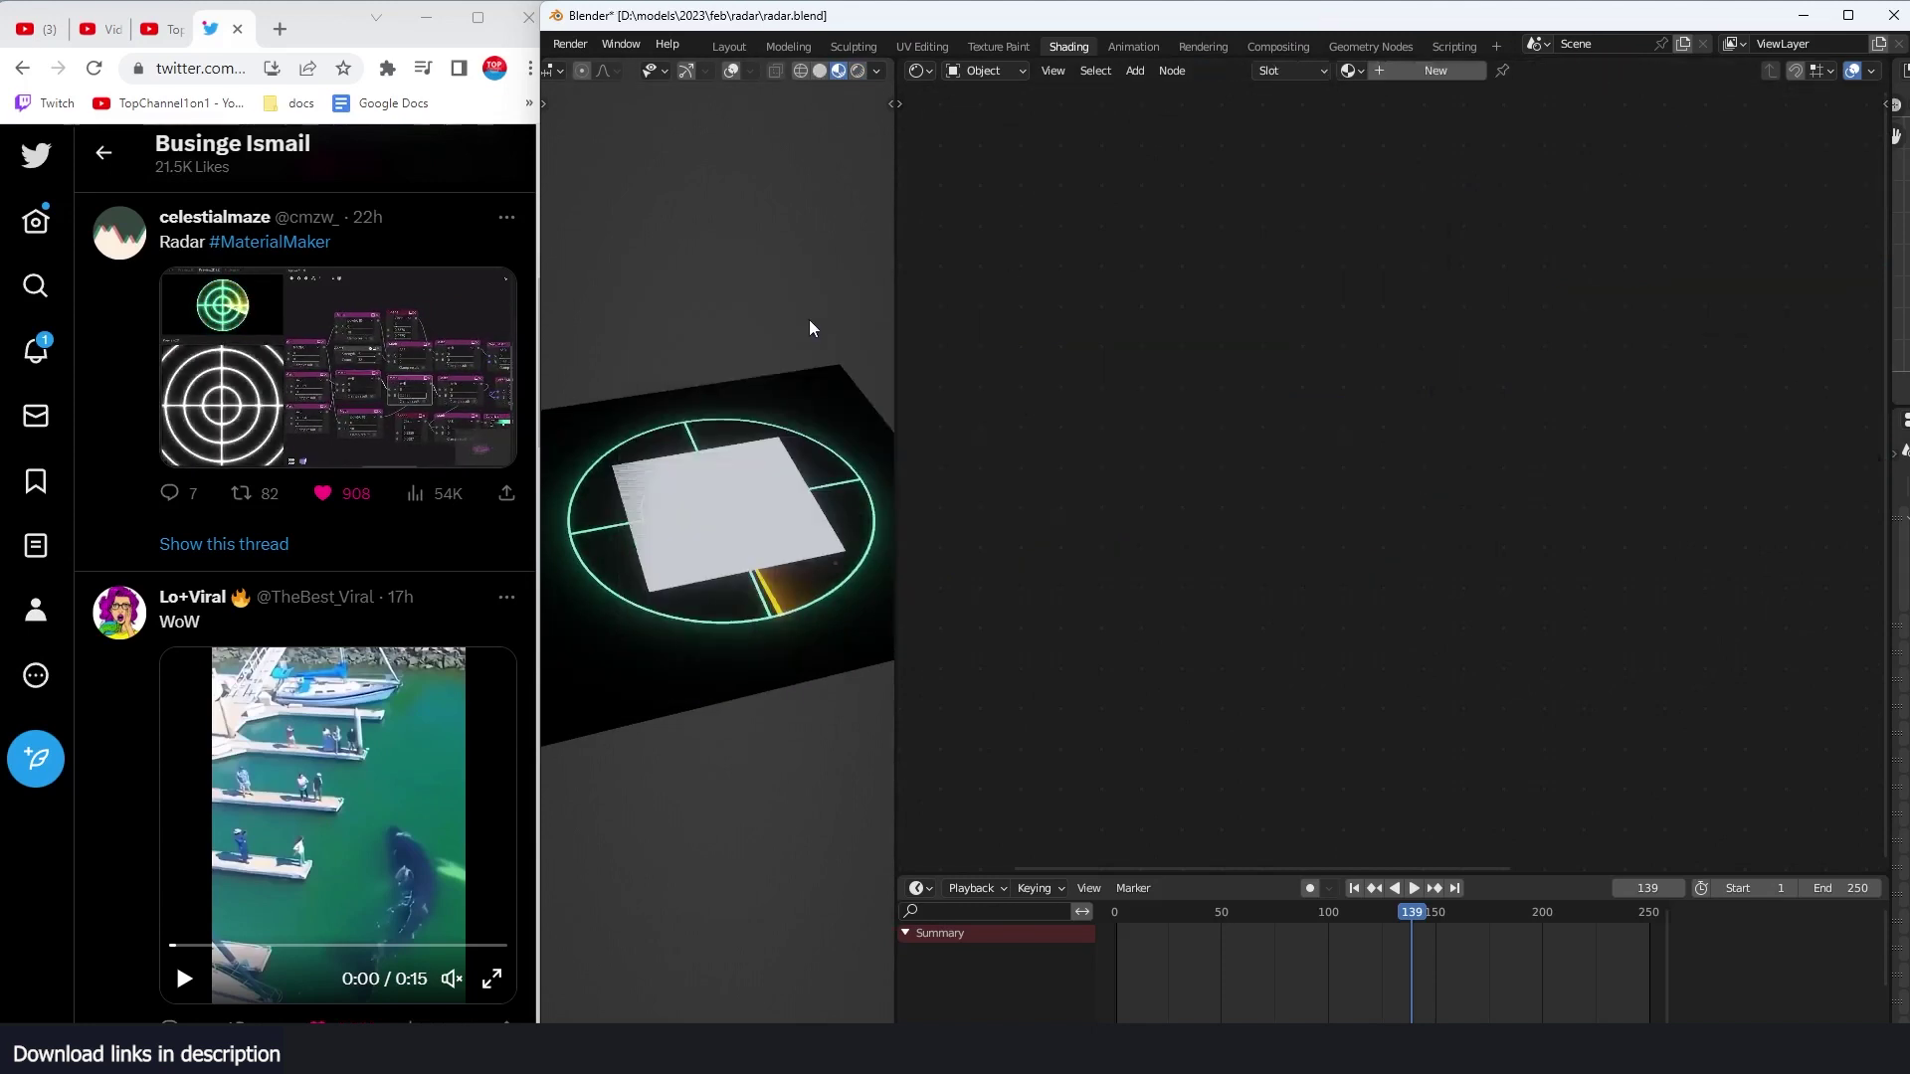
key(KP_Divide)
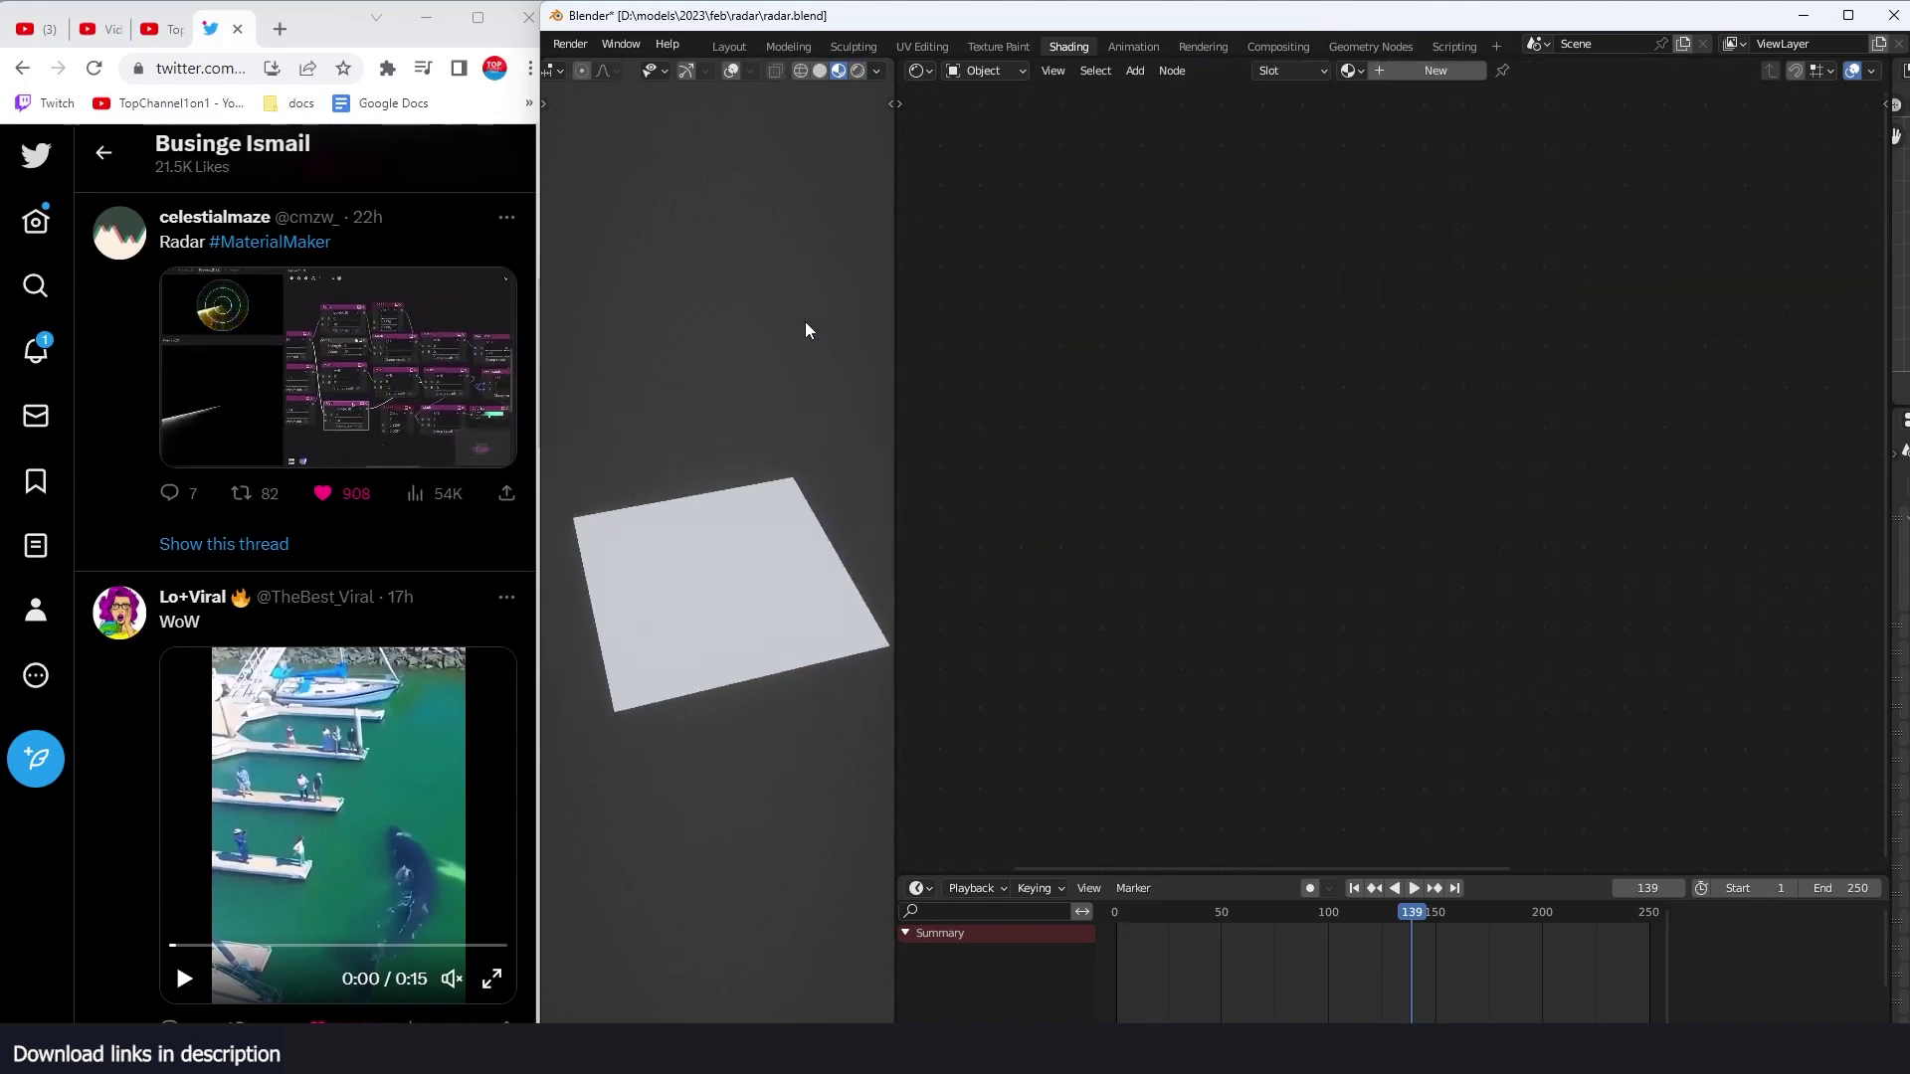
key(KP_7)
click(857, 70)
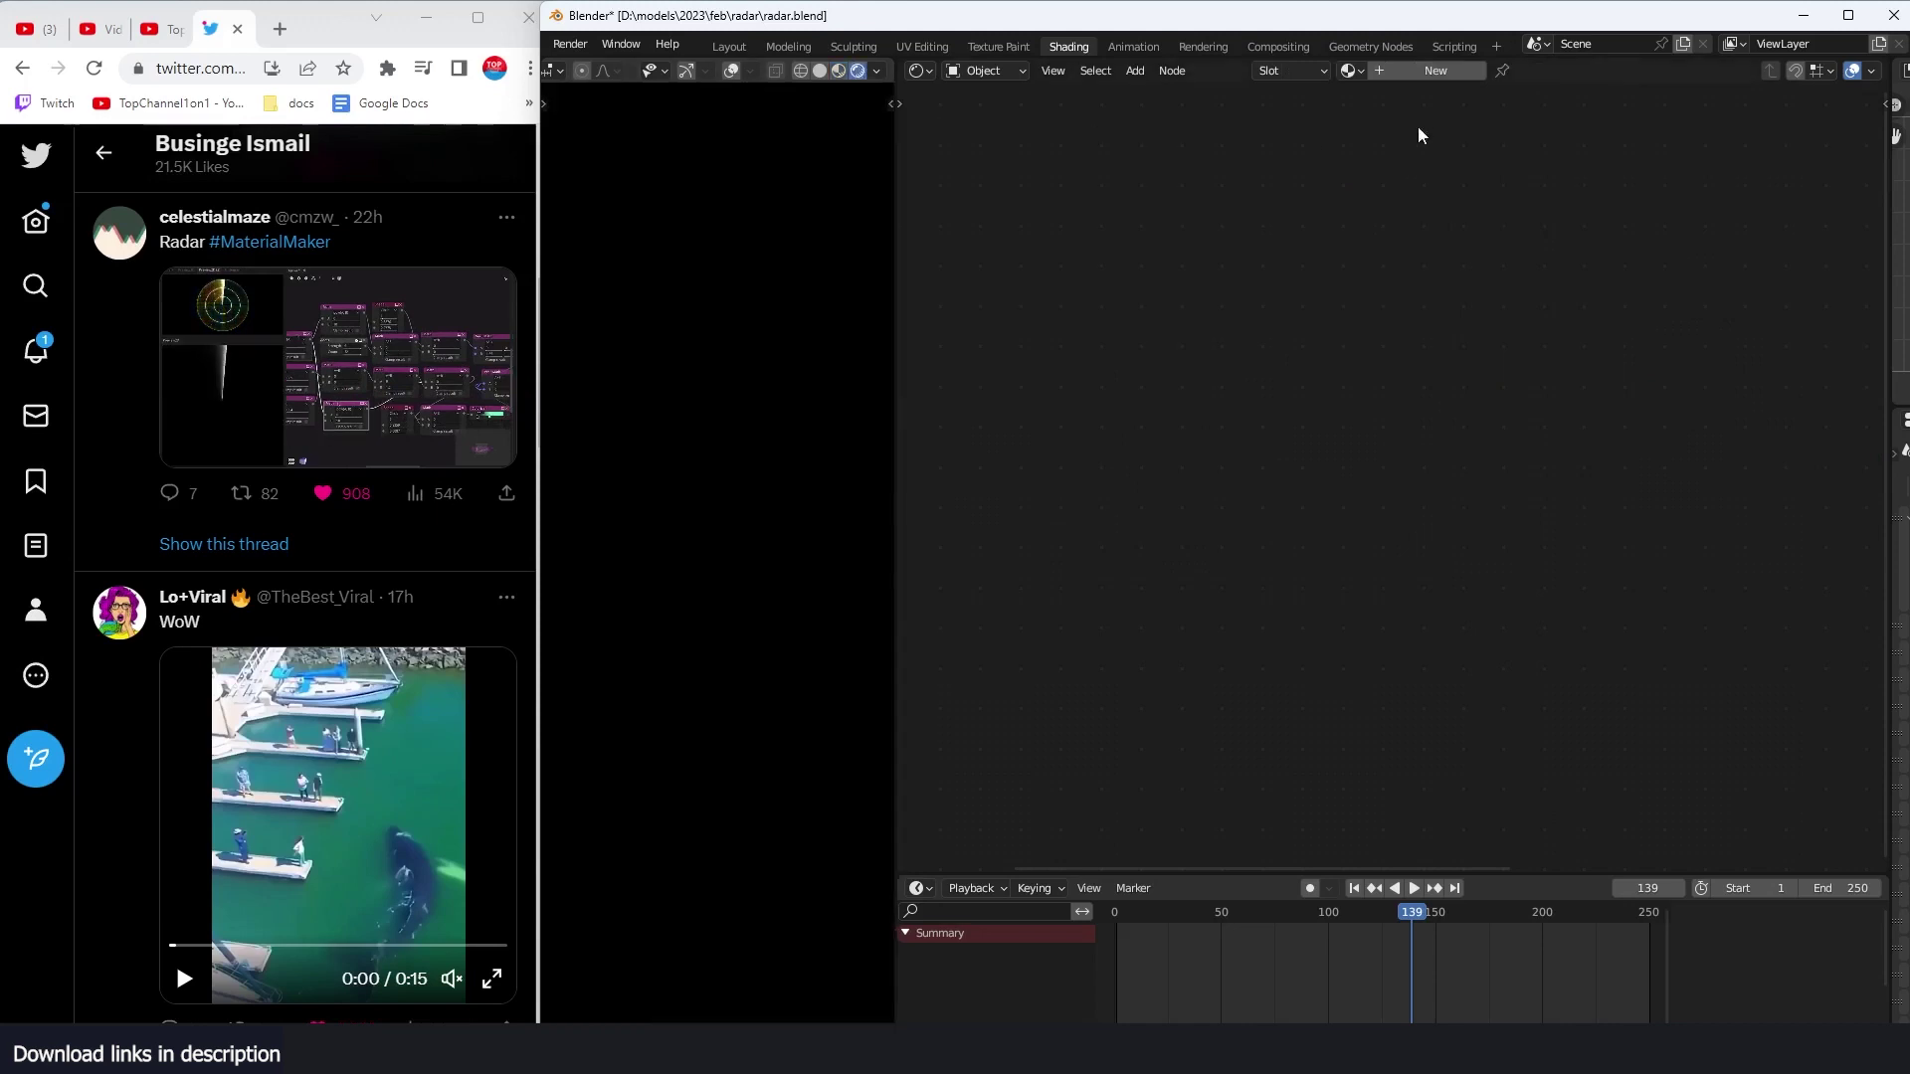
Step: Create a new material on the plane, replacing the Principled BSDF with an Emission shader connected to the Material Output's surface
click(1428, 71)
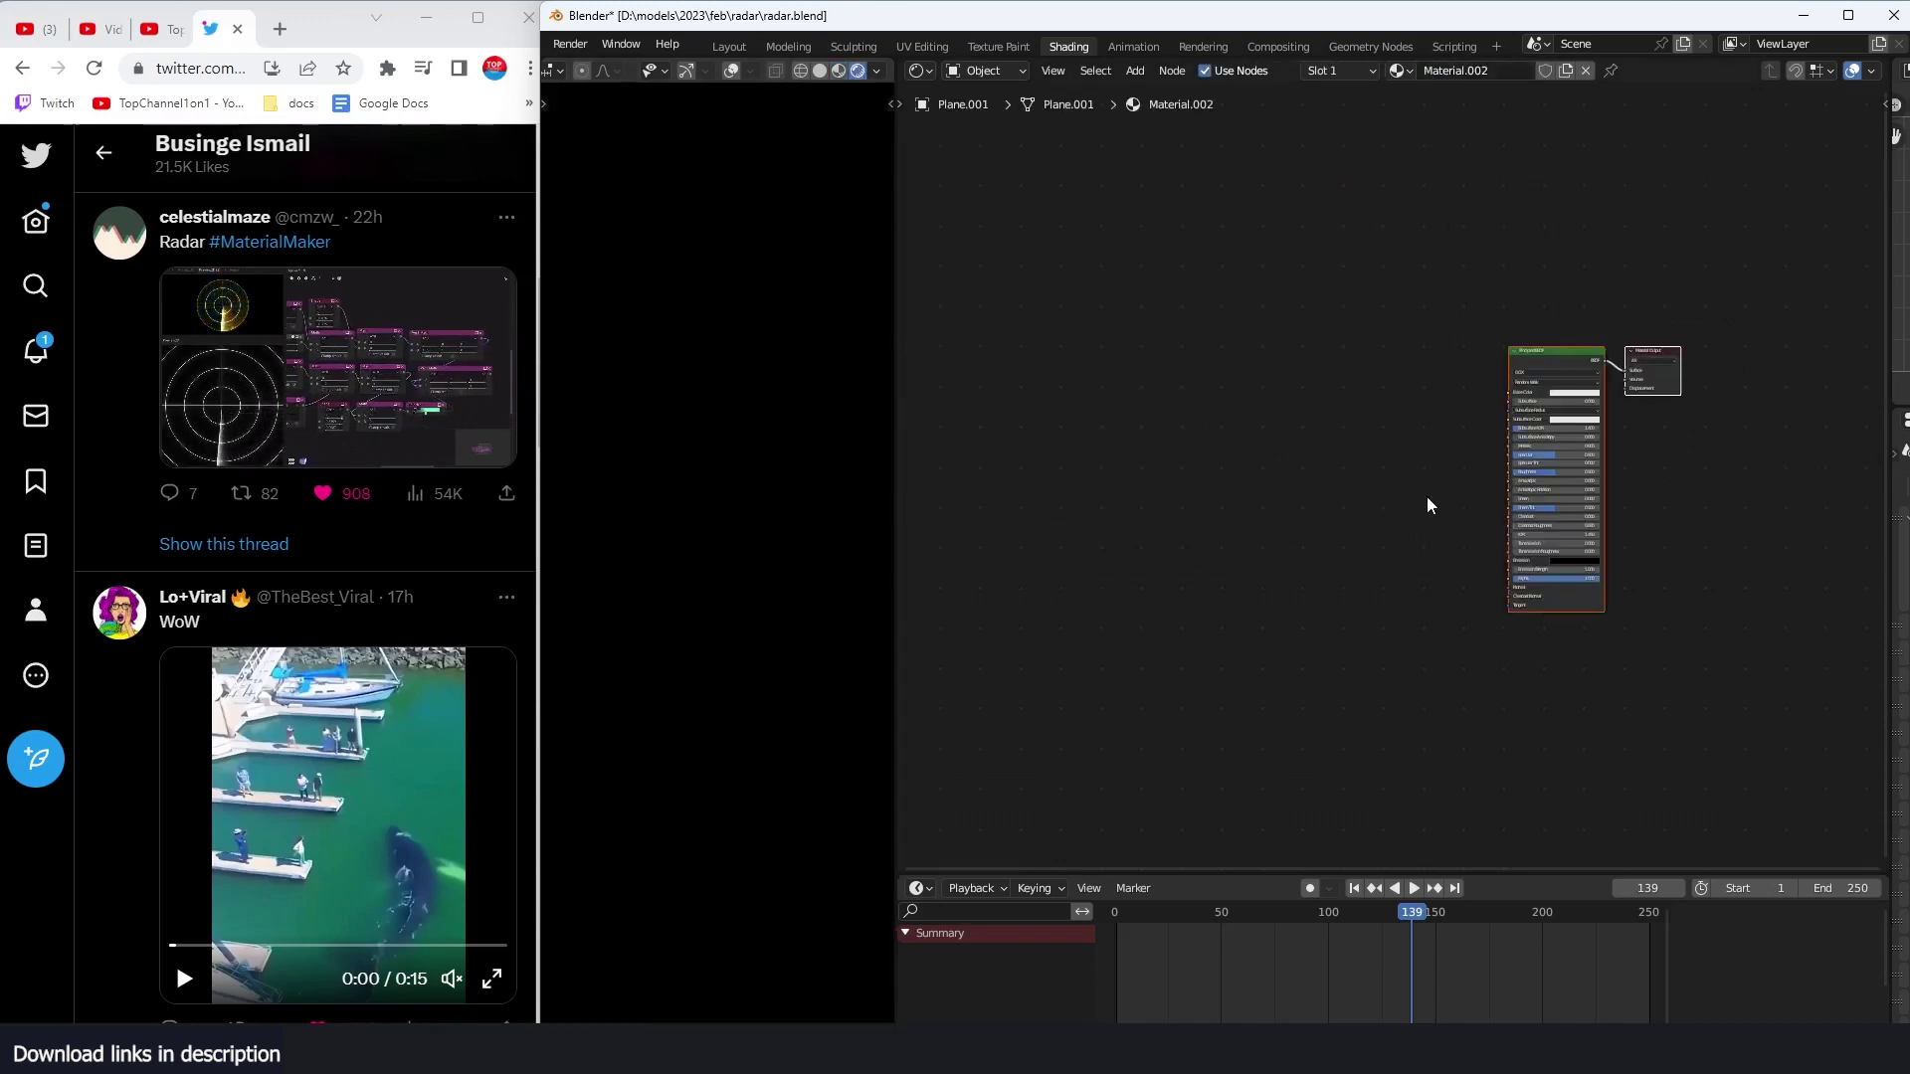
key(x)
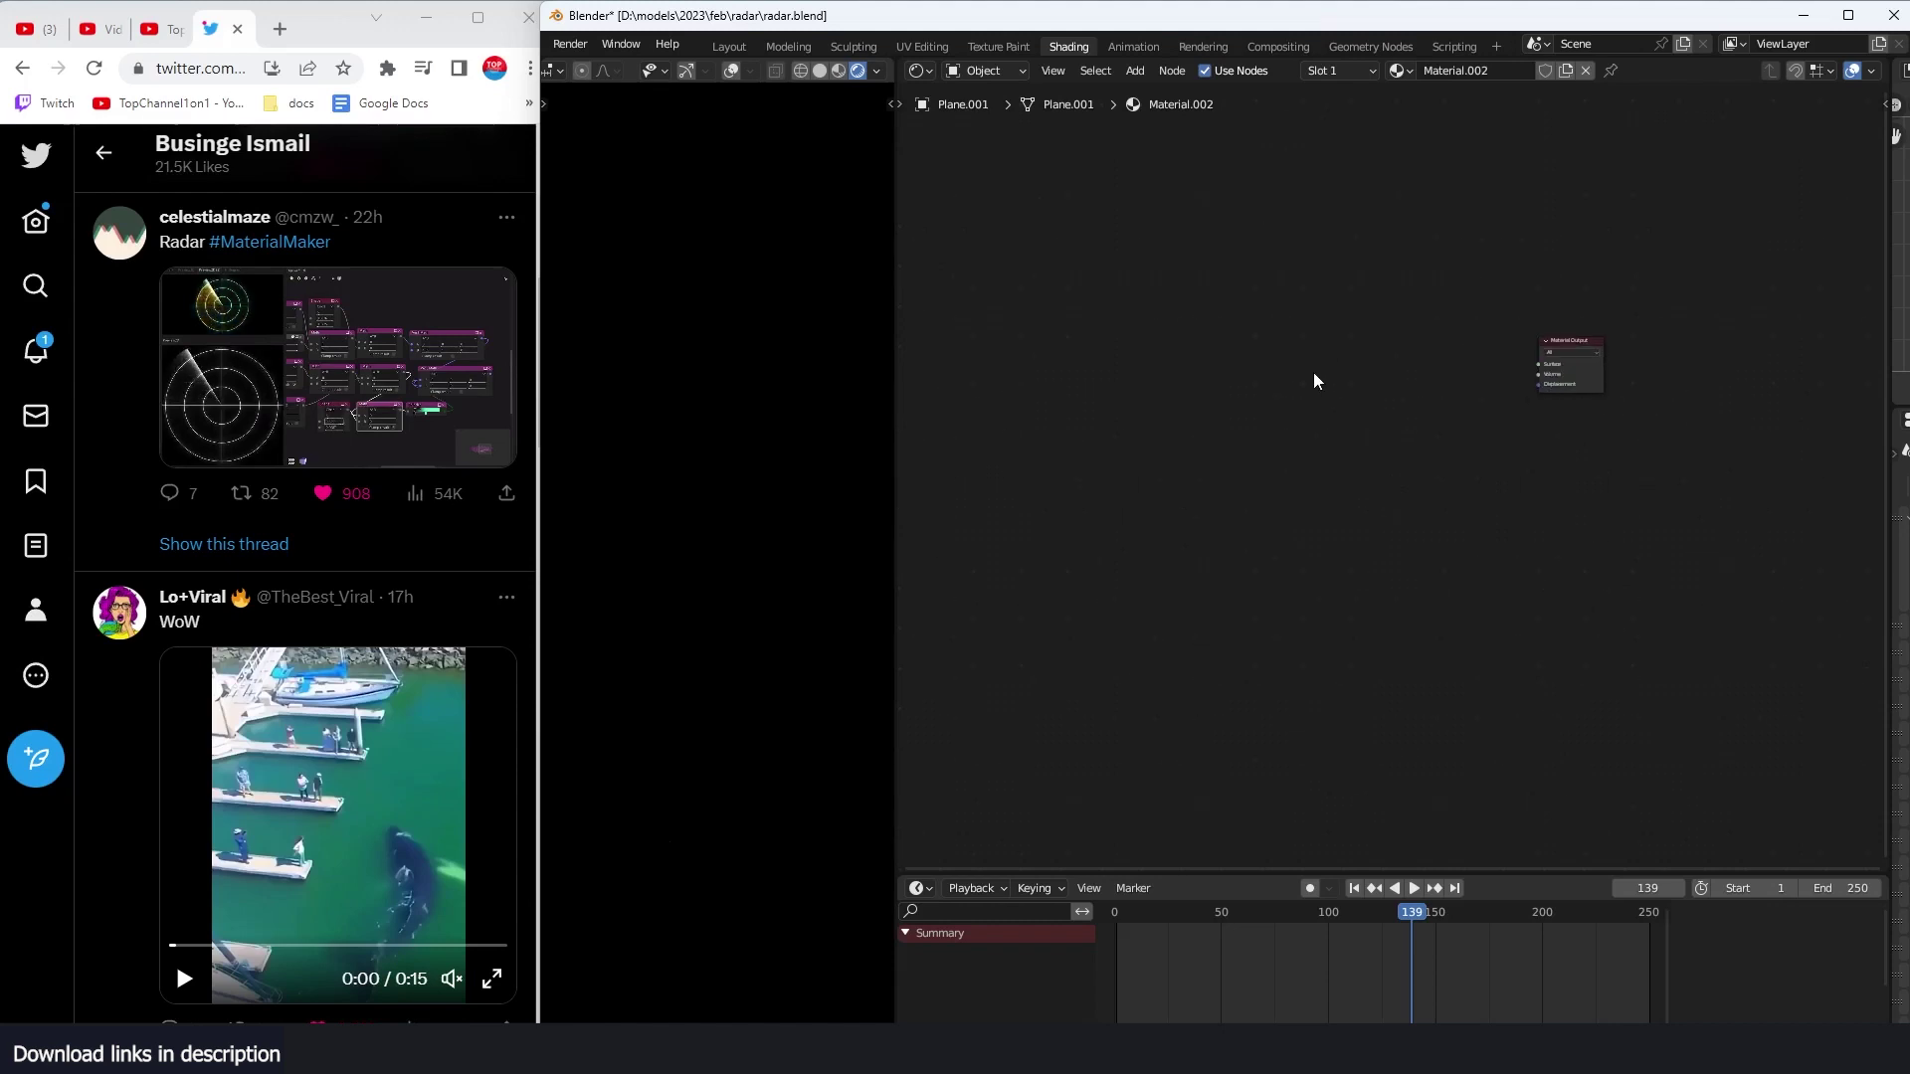
key(shift+a)
text(e)
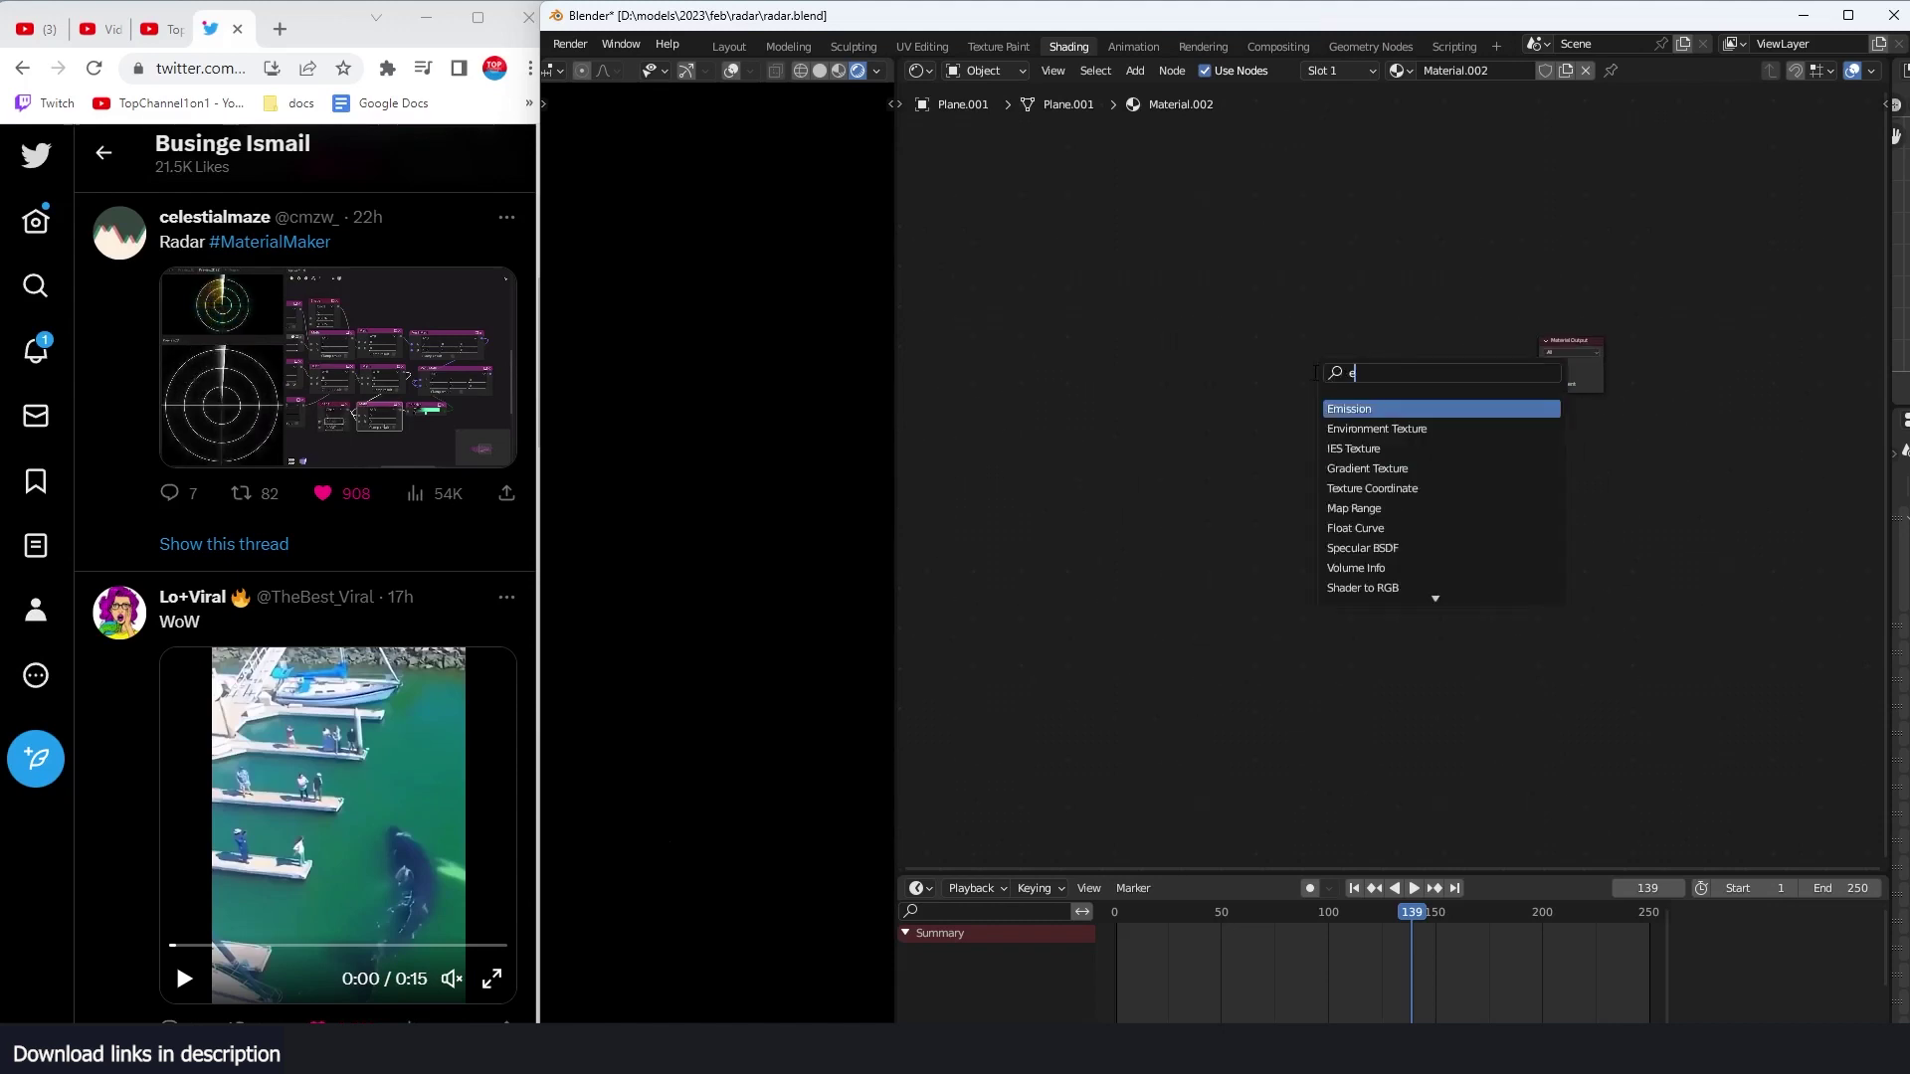
click(1376, 406)
click(1347, 362)
ctrl+shift+click(1329, 340)
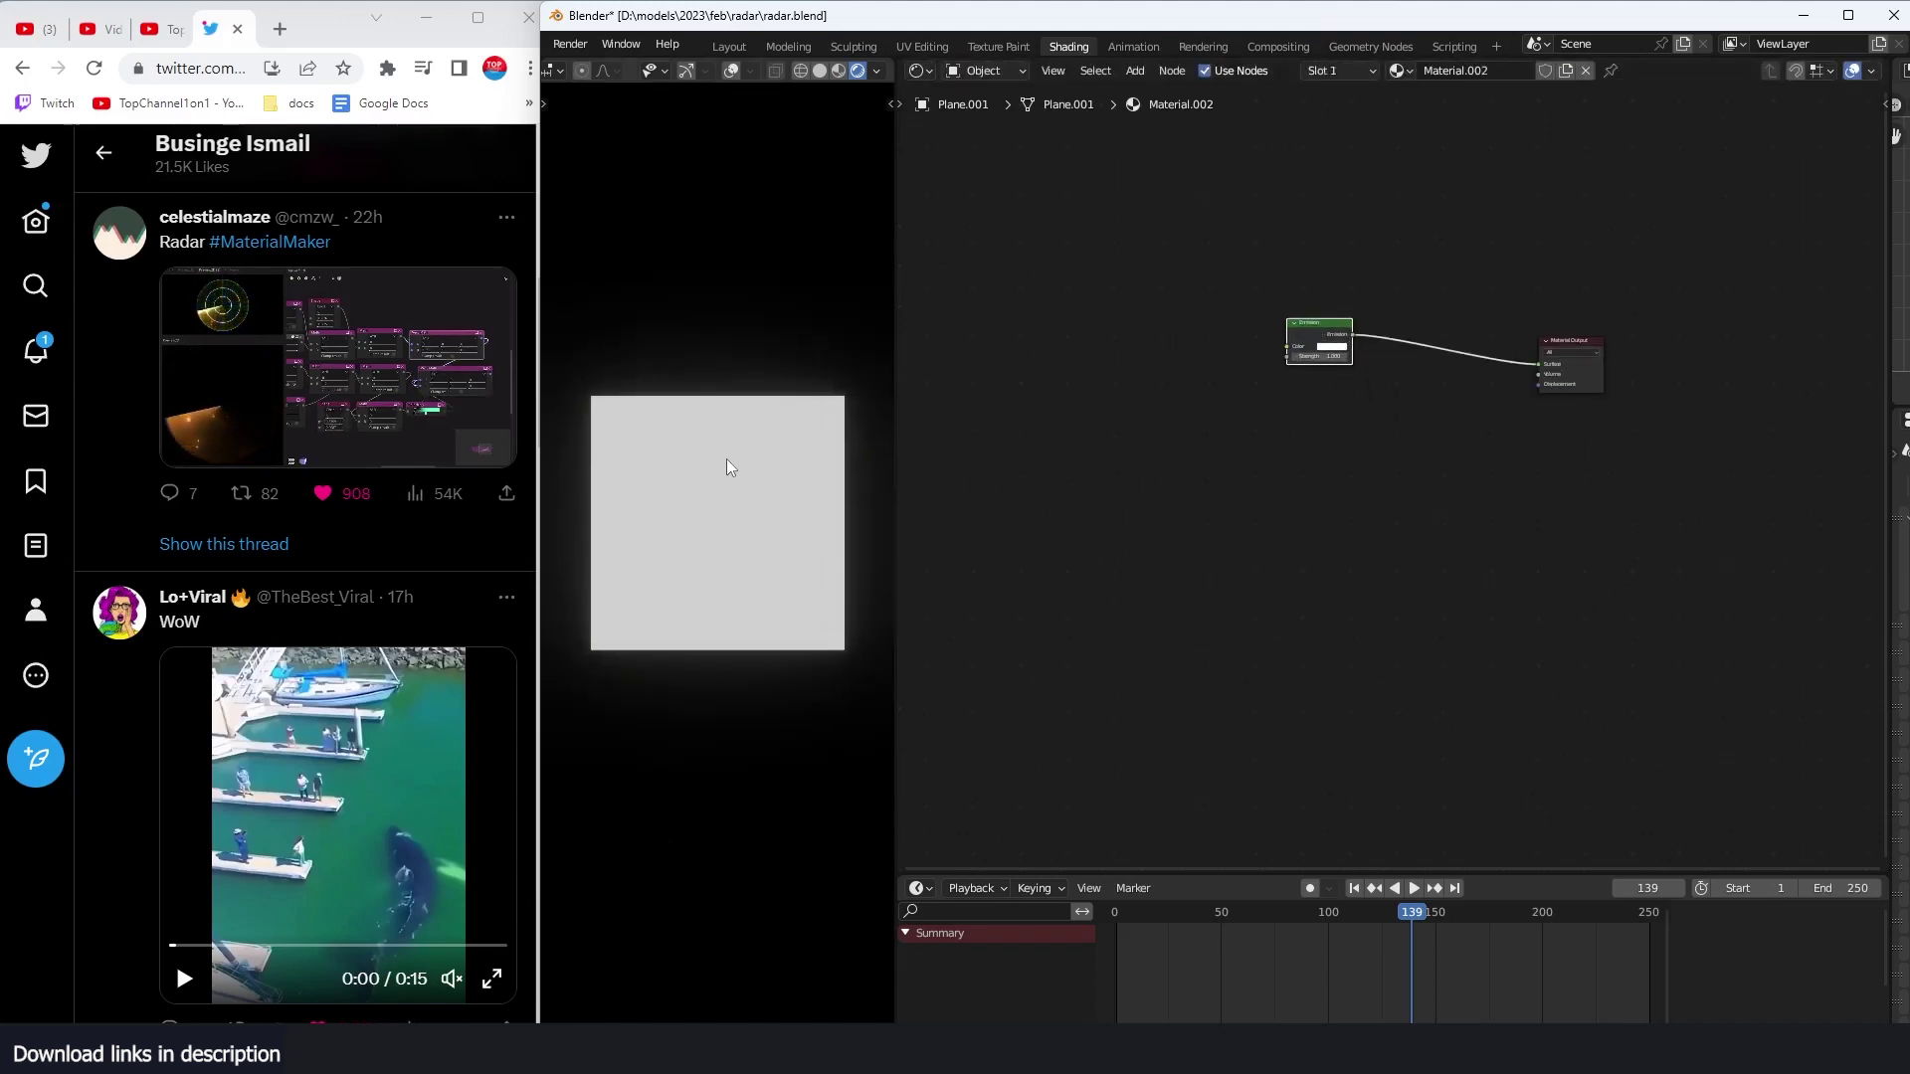
Step: Disconnect the Emission shader from the Material Output
scroll(727, 460, up, 2)
scroll(1257, 307, up, 1)
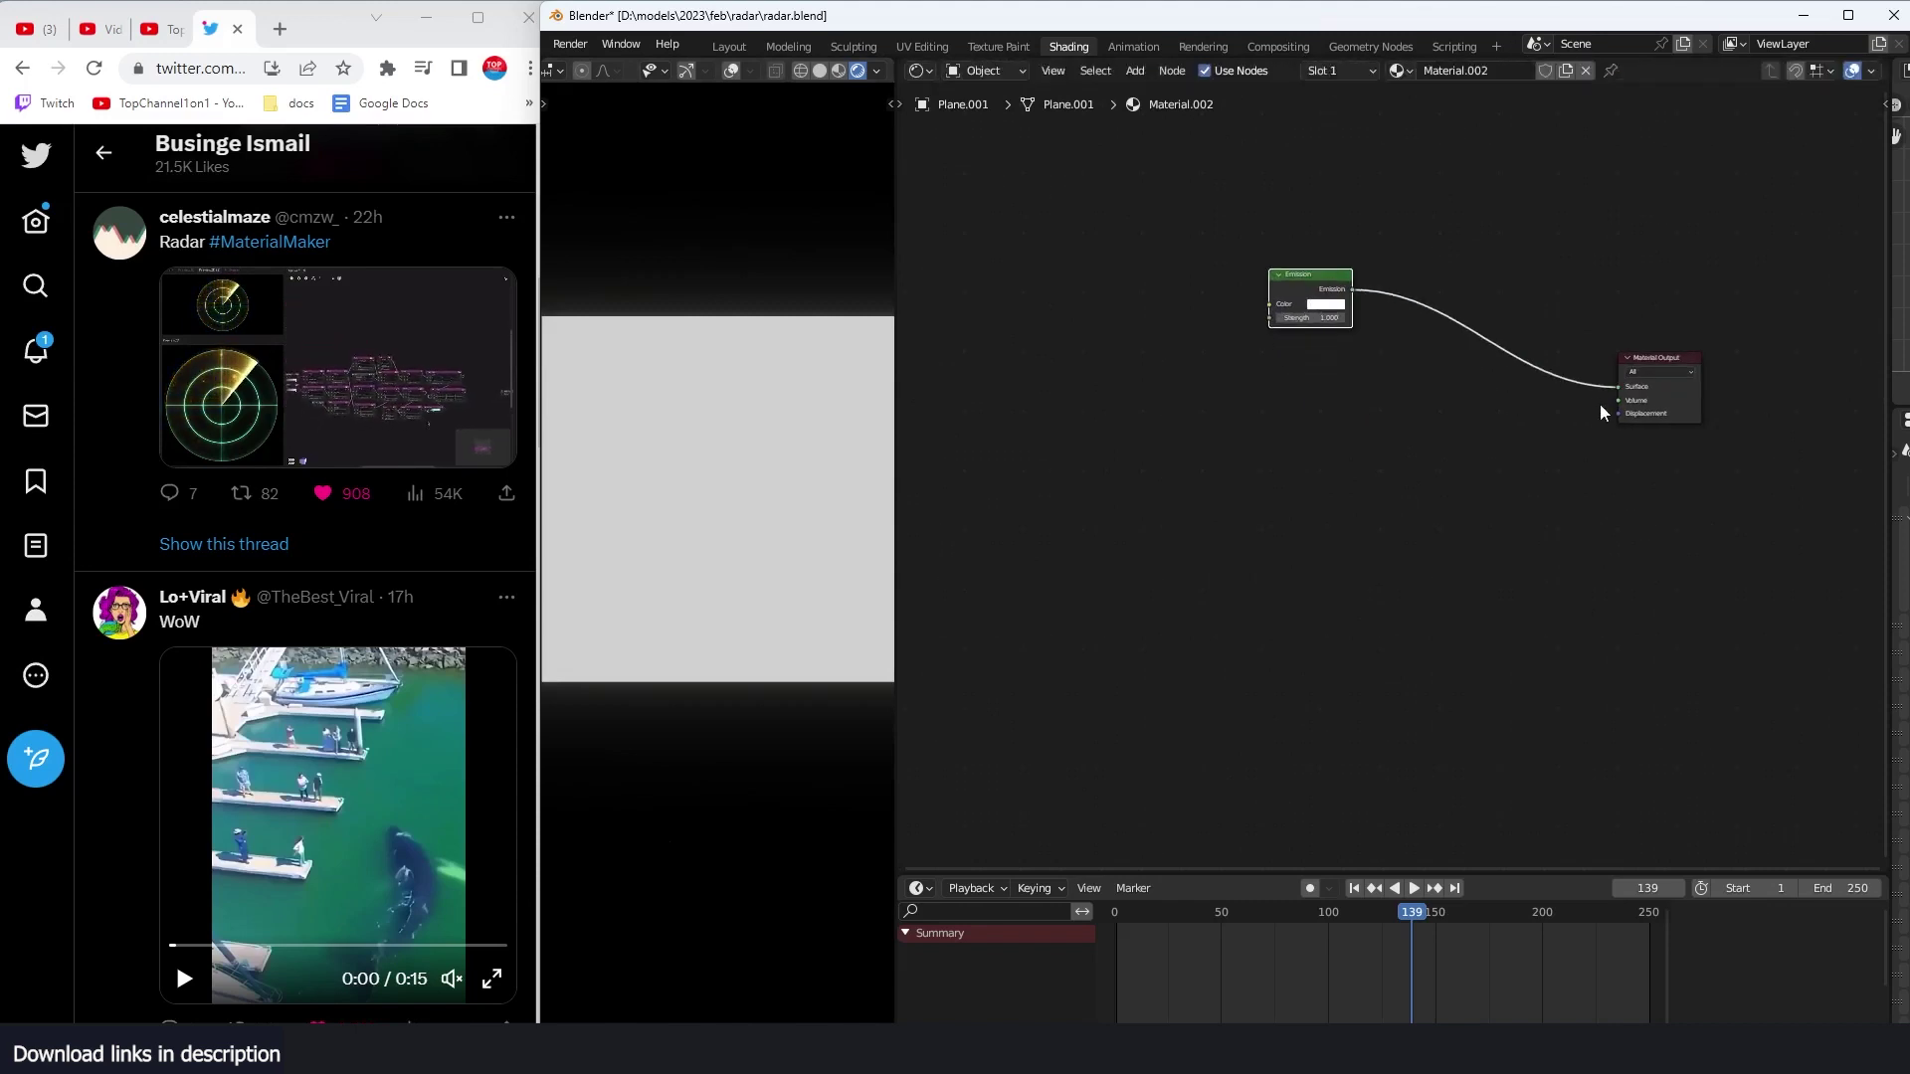
drag(1618, 387, 1568, 398)
middle_drag(1243, 458, 1125, 466)
scroll(1323, 438, up, 1)
scroll(1074, 459, down, 1)
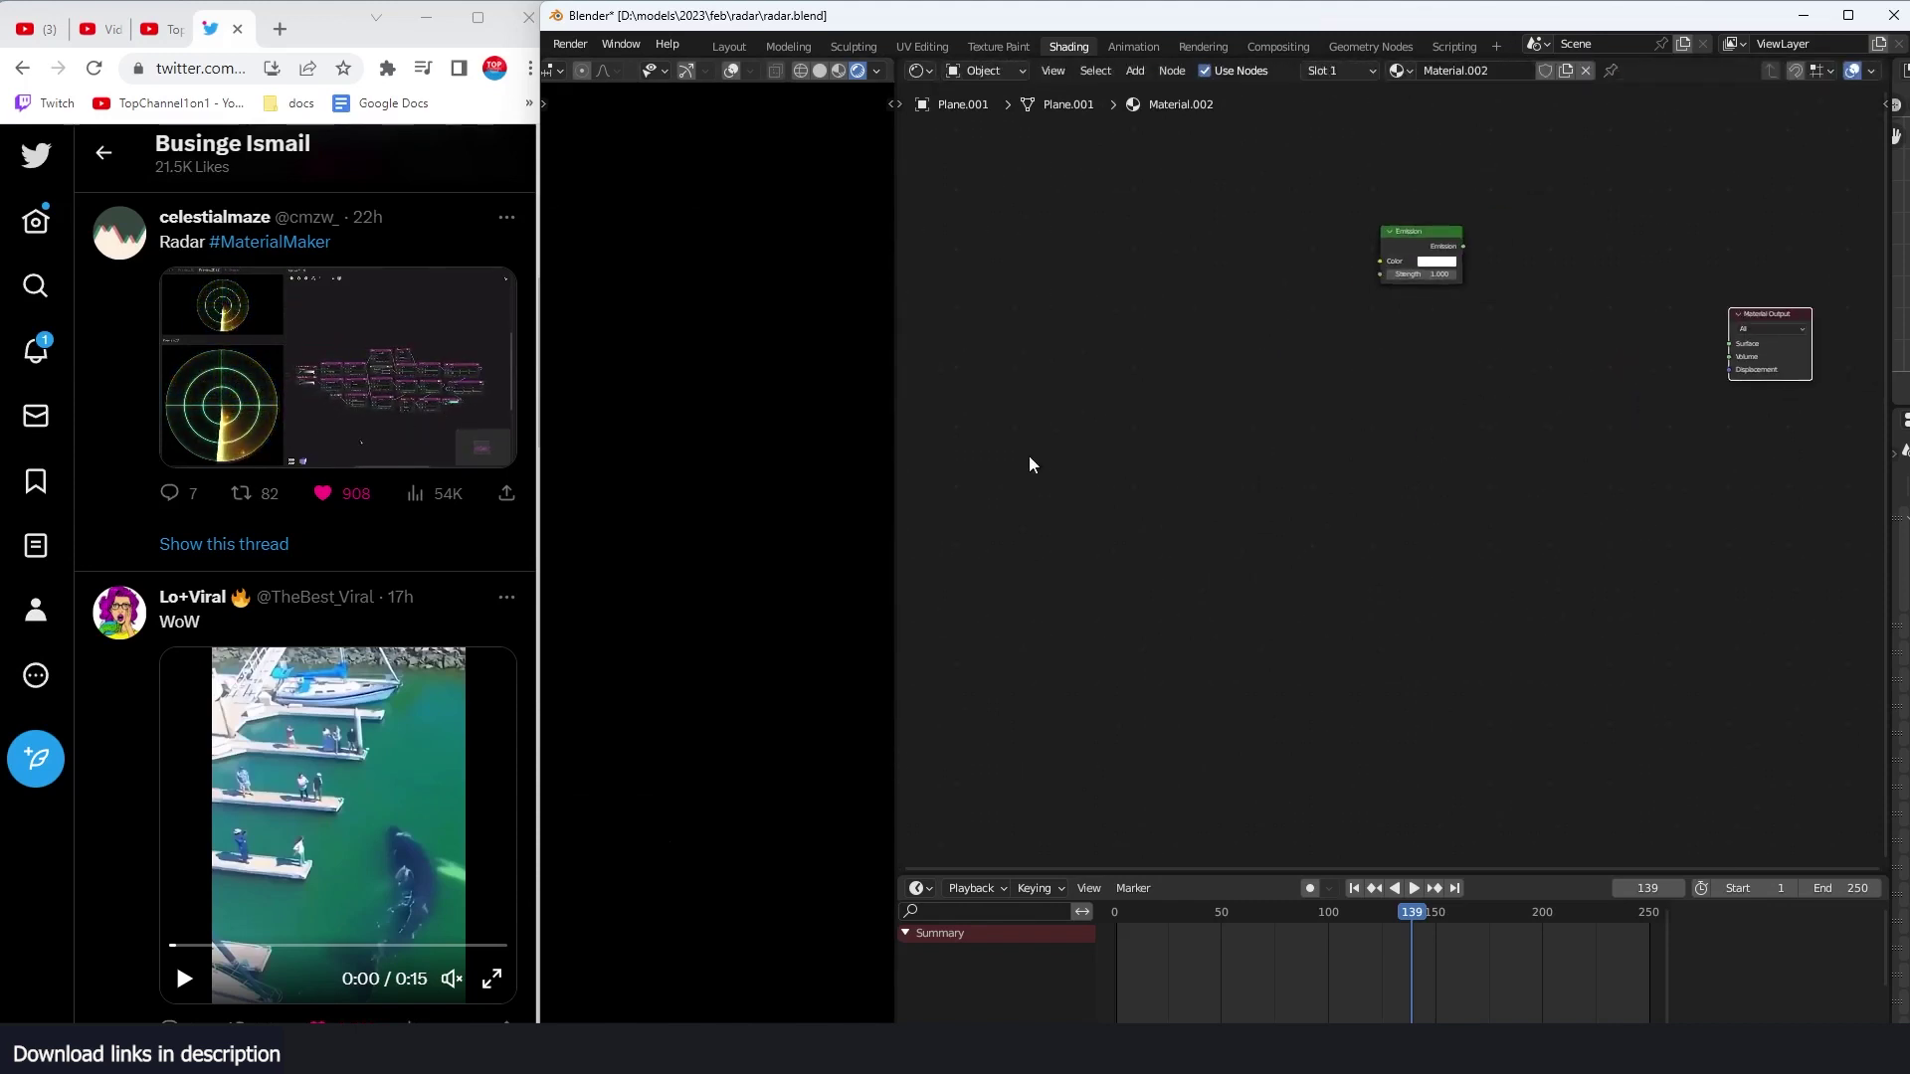
Step: Add a Gradient Texture node and connect its Color output directly to the Material Output's surface
click(221, 390)
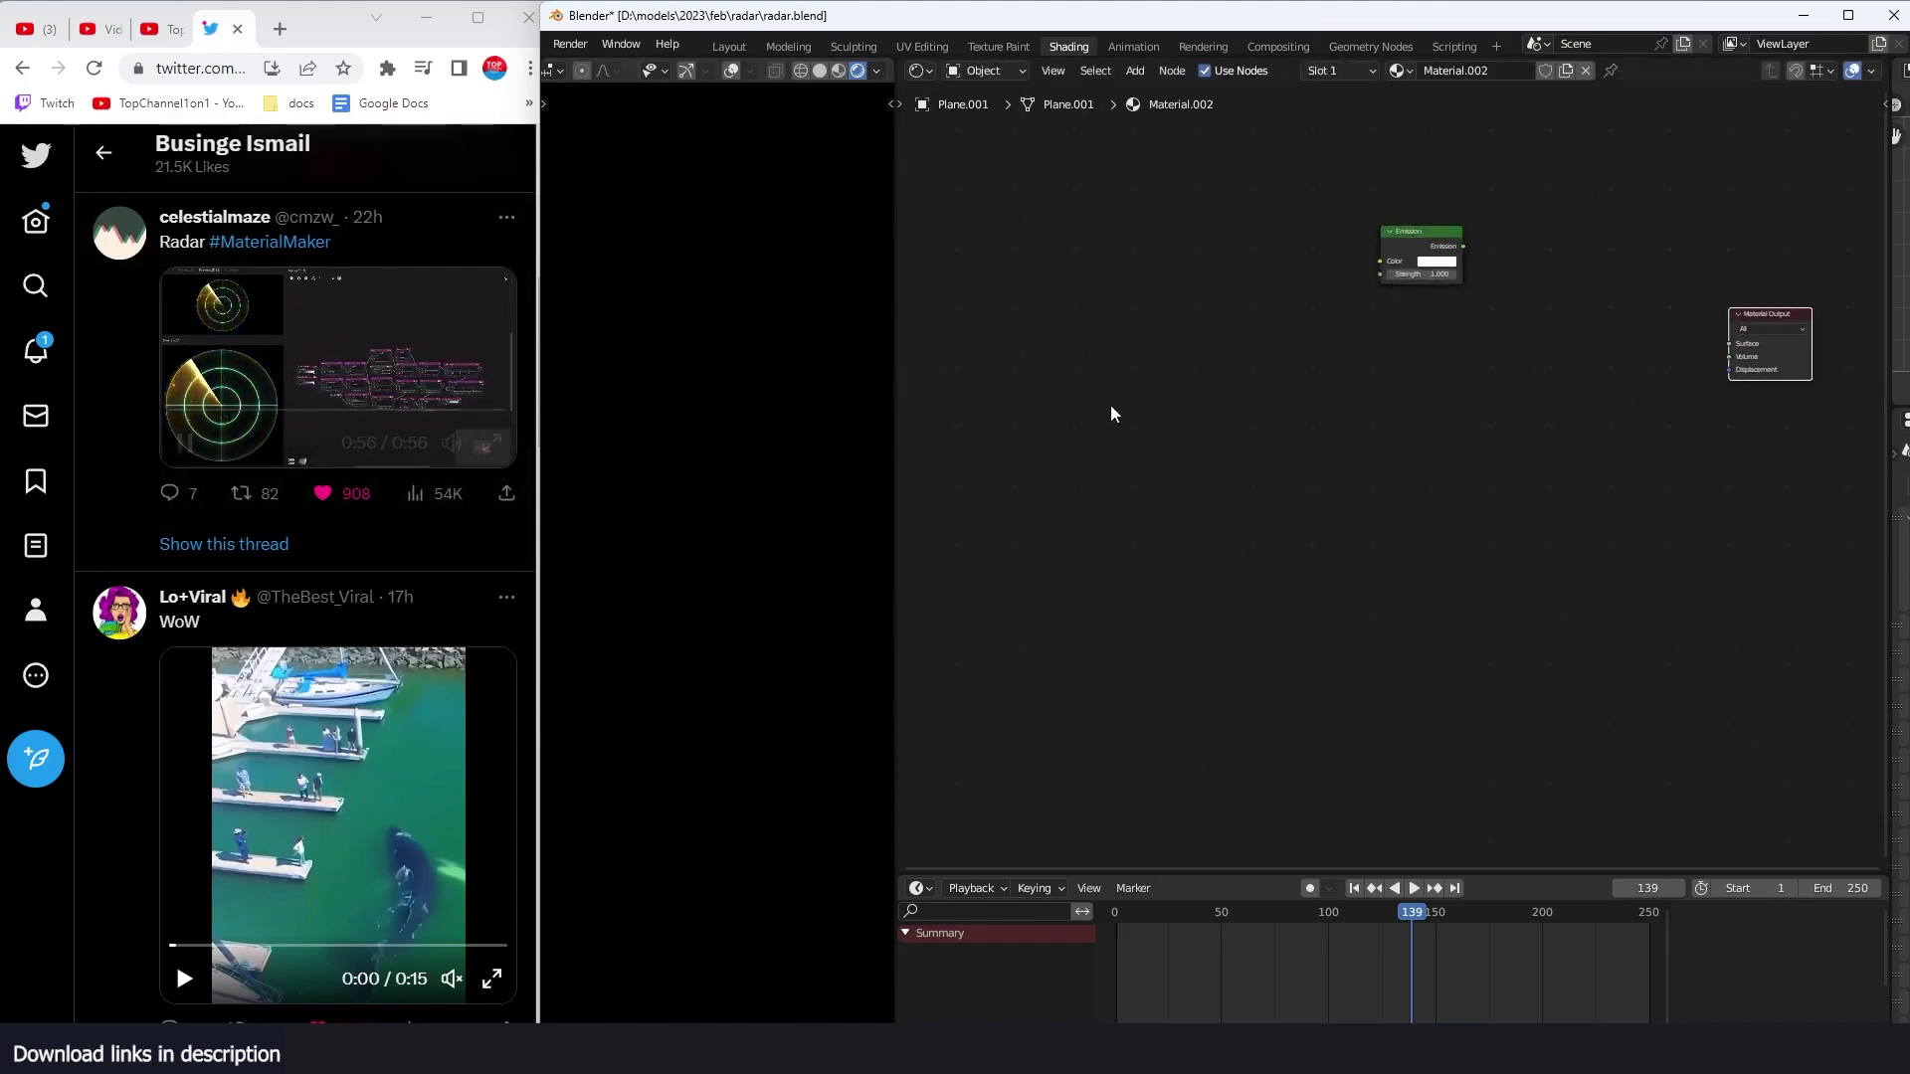
key(shift+a)
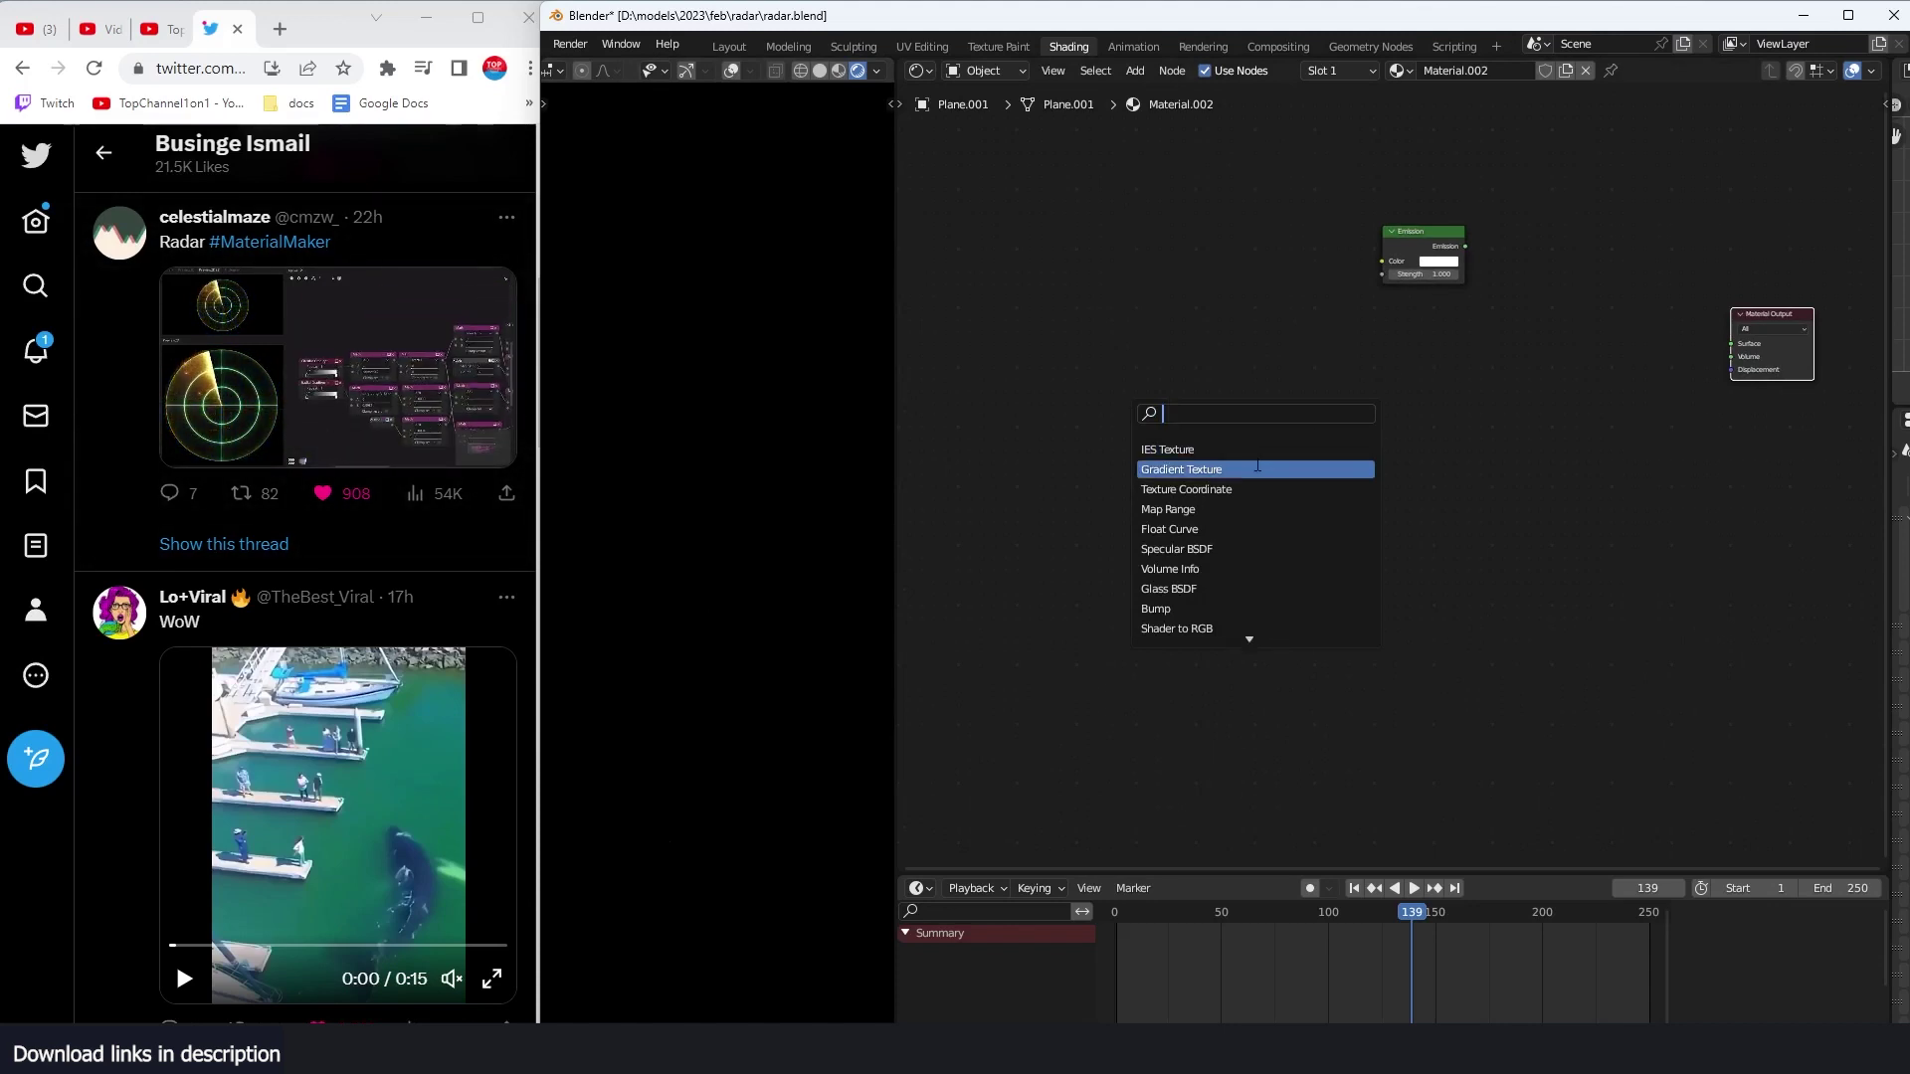
click(1184, 469)
scroll(1219, 427, up, 4)
middle_drag(1218, 427, 1240, 463)
ctrl+shift+click(1029, 368)
scroll(1231, 394, down, 4)
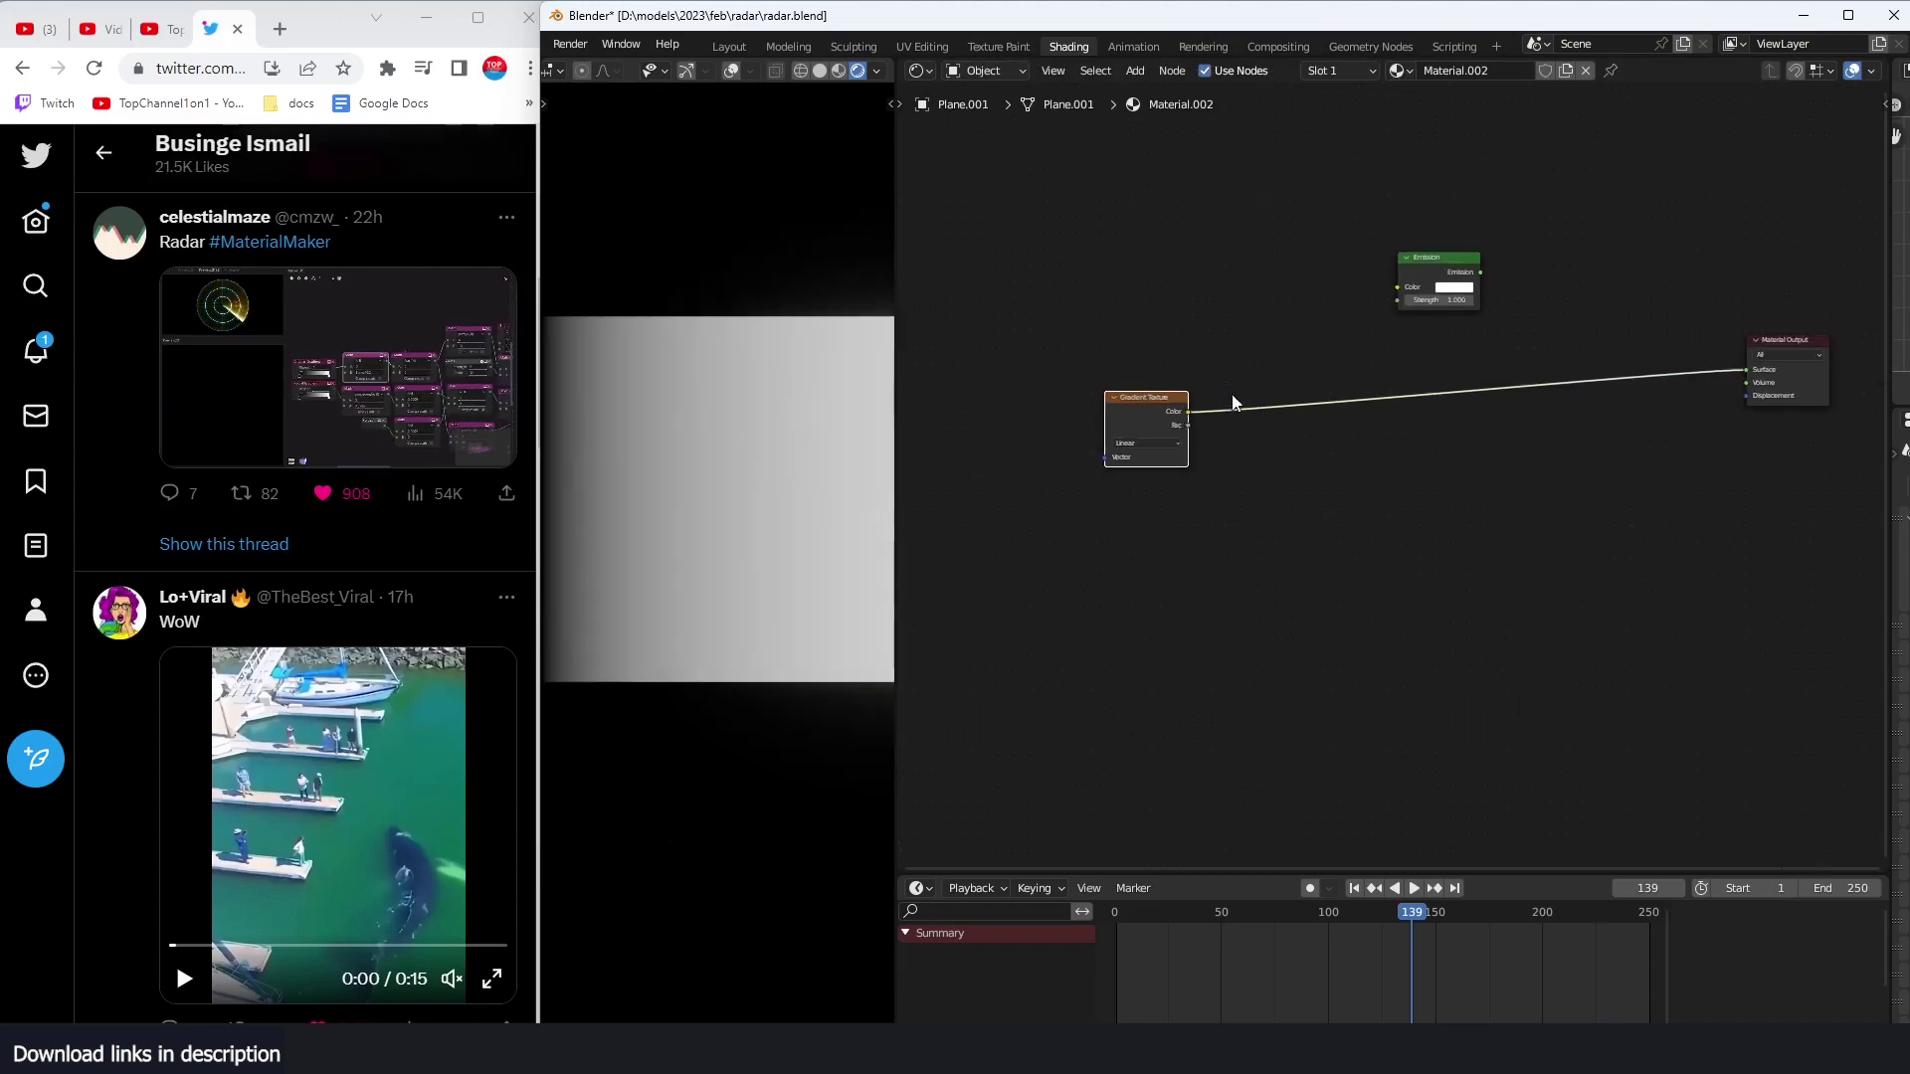
Step: Reposition the Gradient Texture node and set its gradient type to Spherical
middle_drag(1231, 393, 1291, 470)
drag(1194, 470, 1237, 427)
scroll(1237, 428, up, 4)
middle_drag(1239, 448, 1251, 468)
scroll(1252, 469, up, 3)
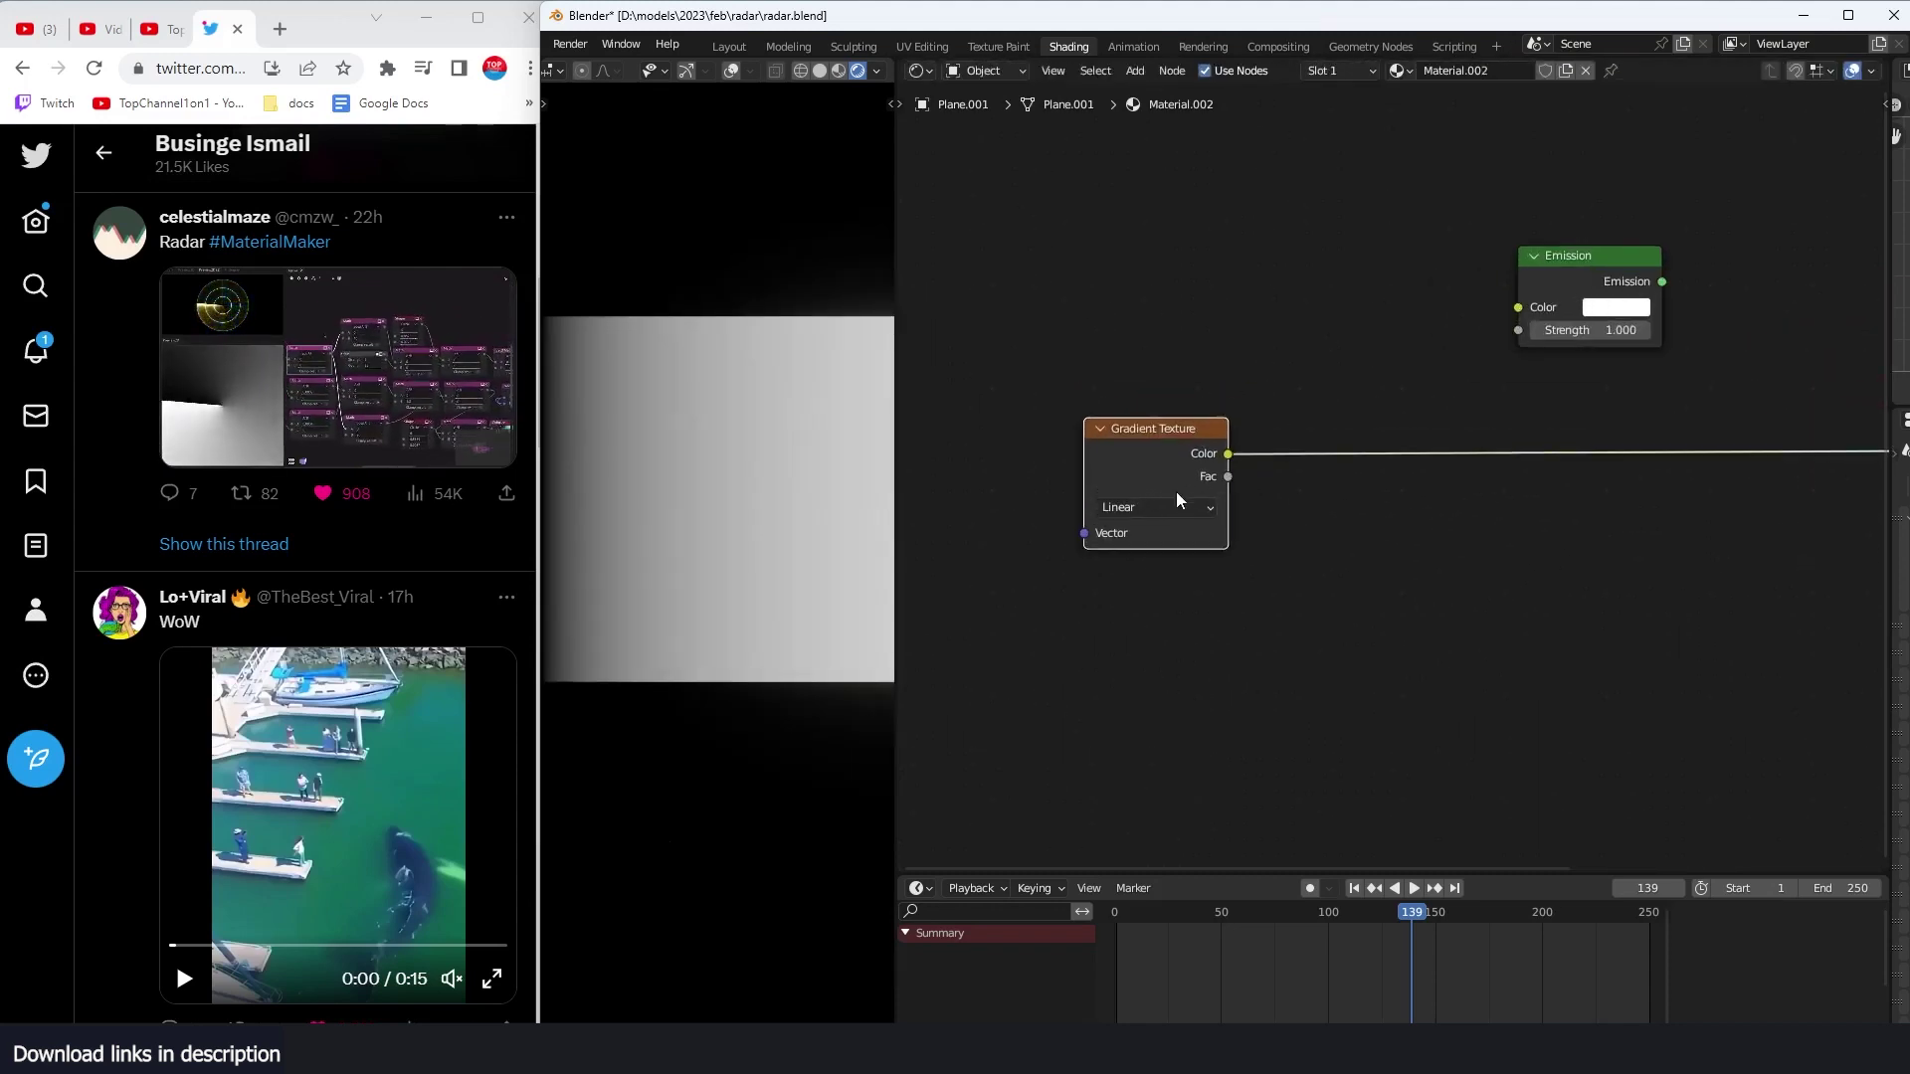
click(1154, 506)
click(1121, 617)
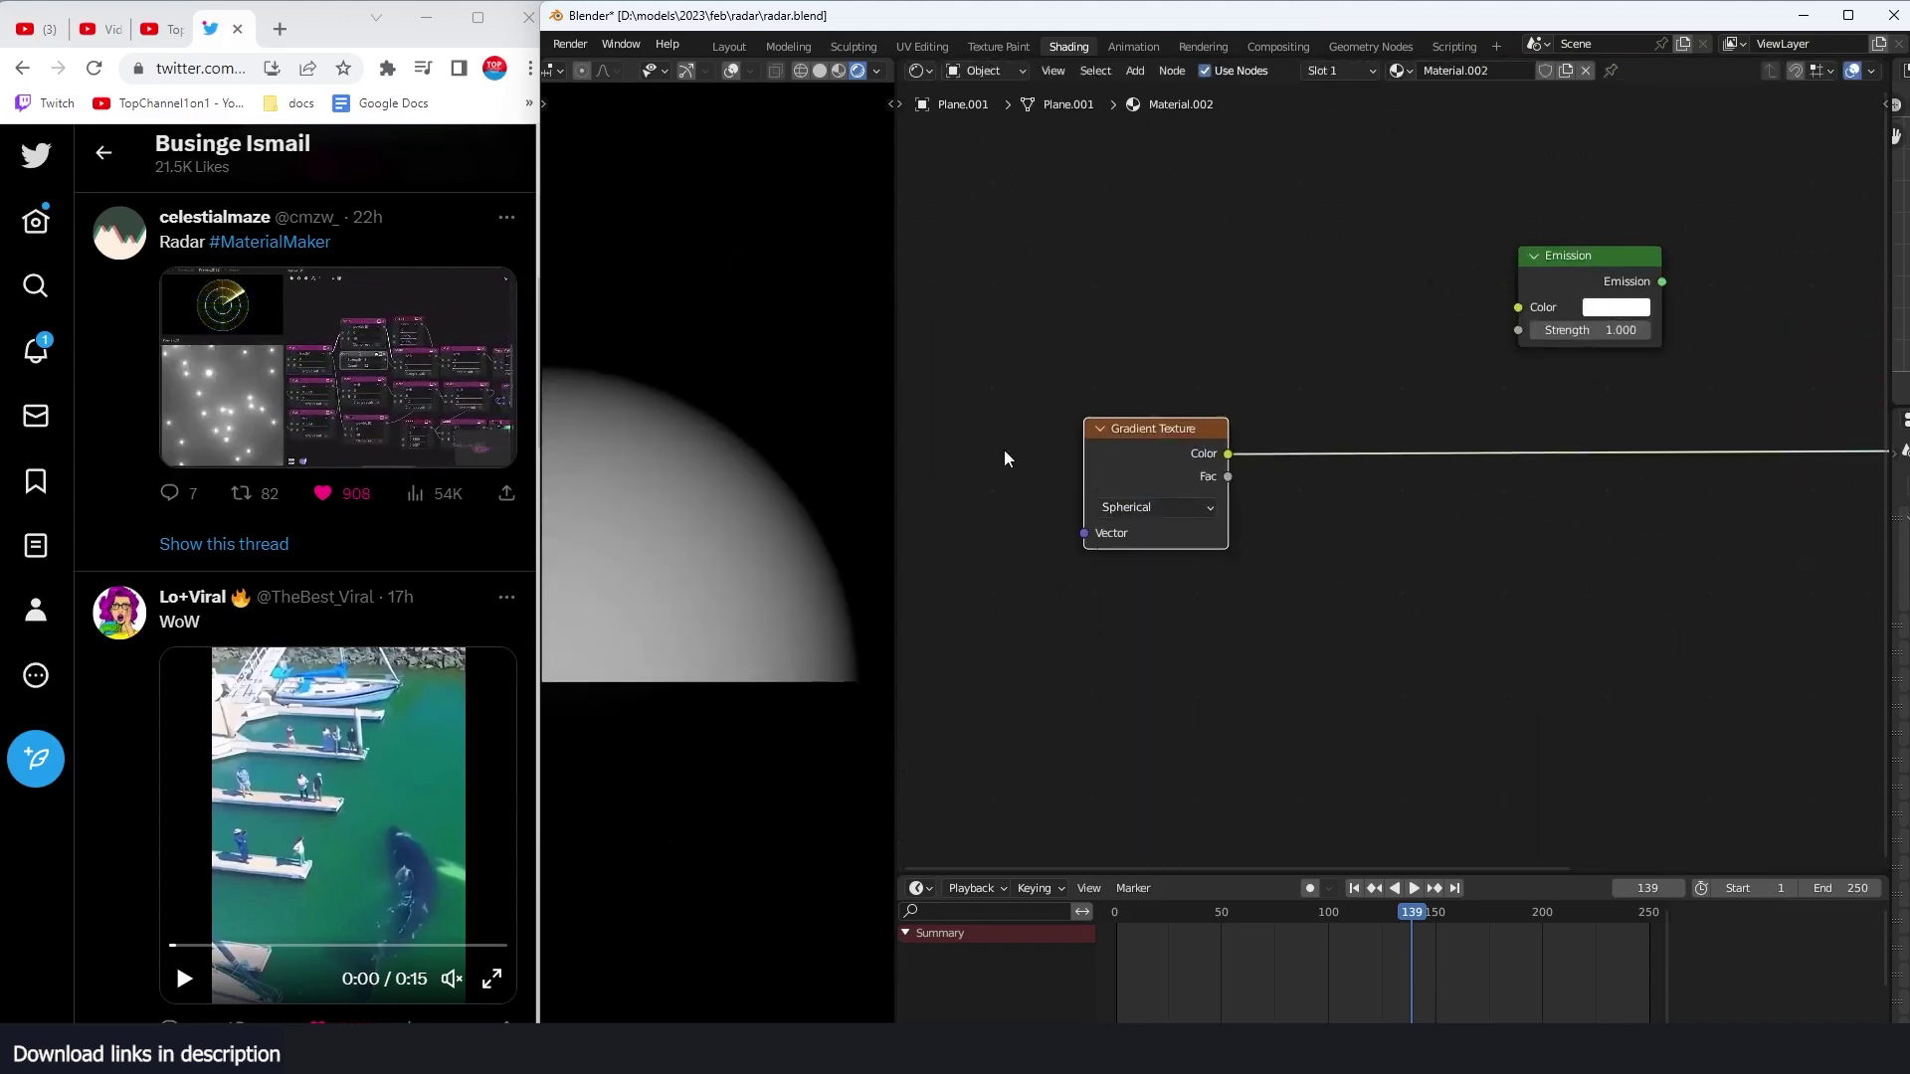
Step: Add Texture Coordinate and Mapping nodes to the Gradient Texture and feed the Mapping vector from Object coordinates
middle_drag(1005, 449, 1211, 471)
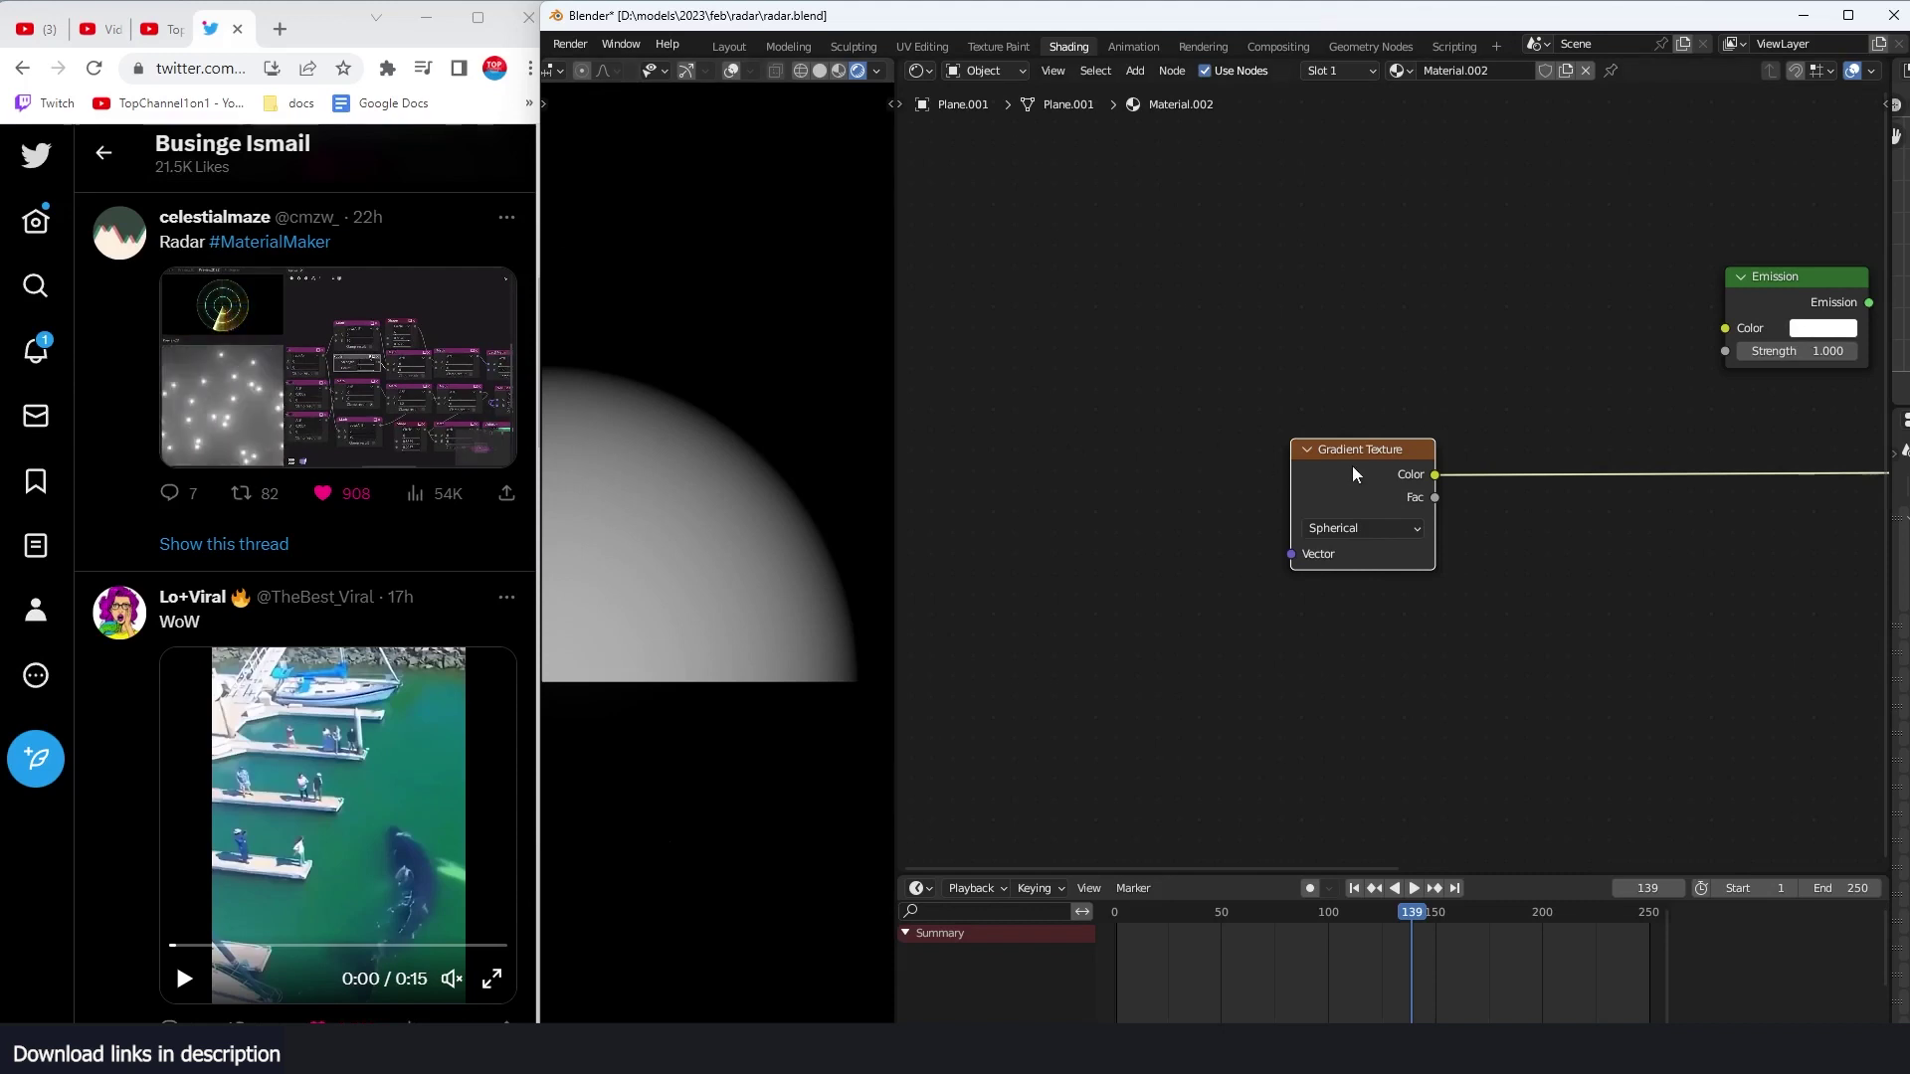
key(ctrl+t)
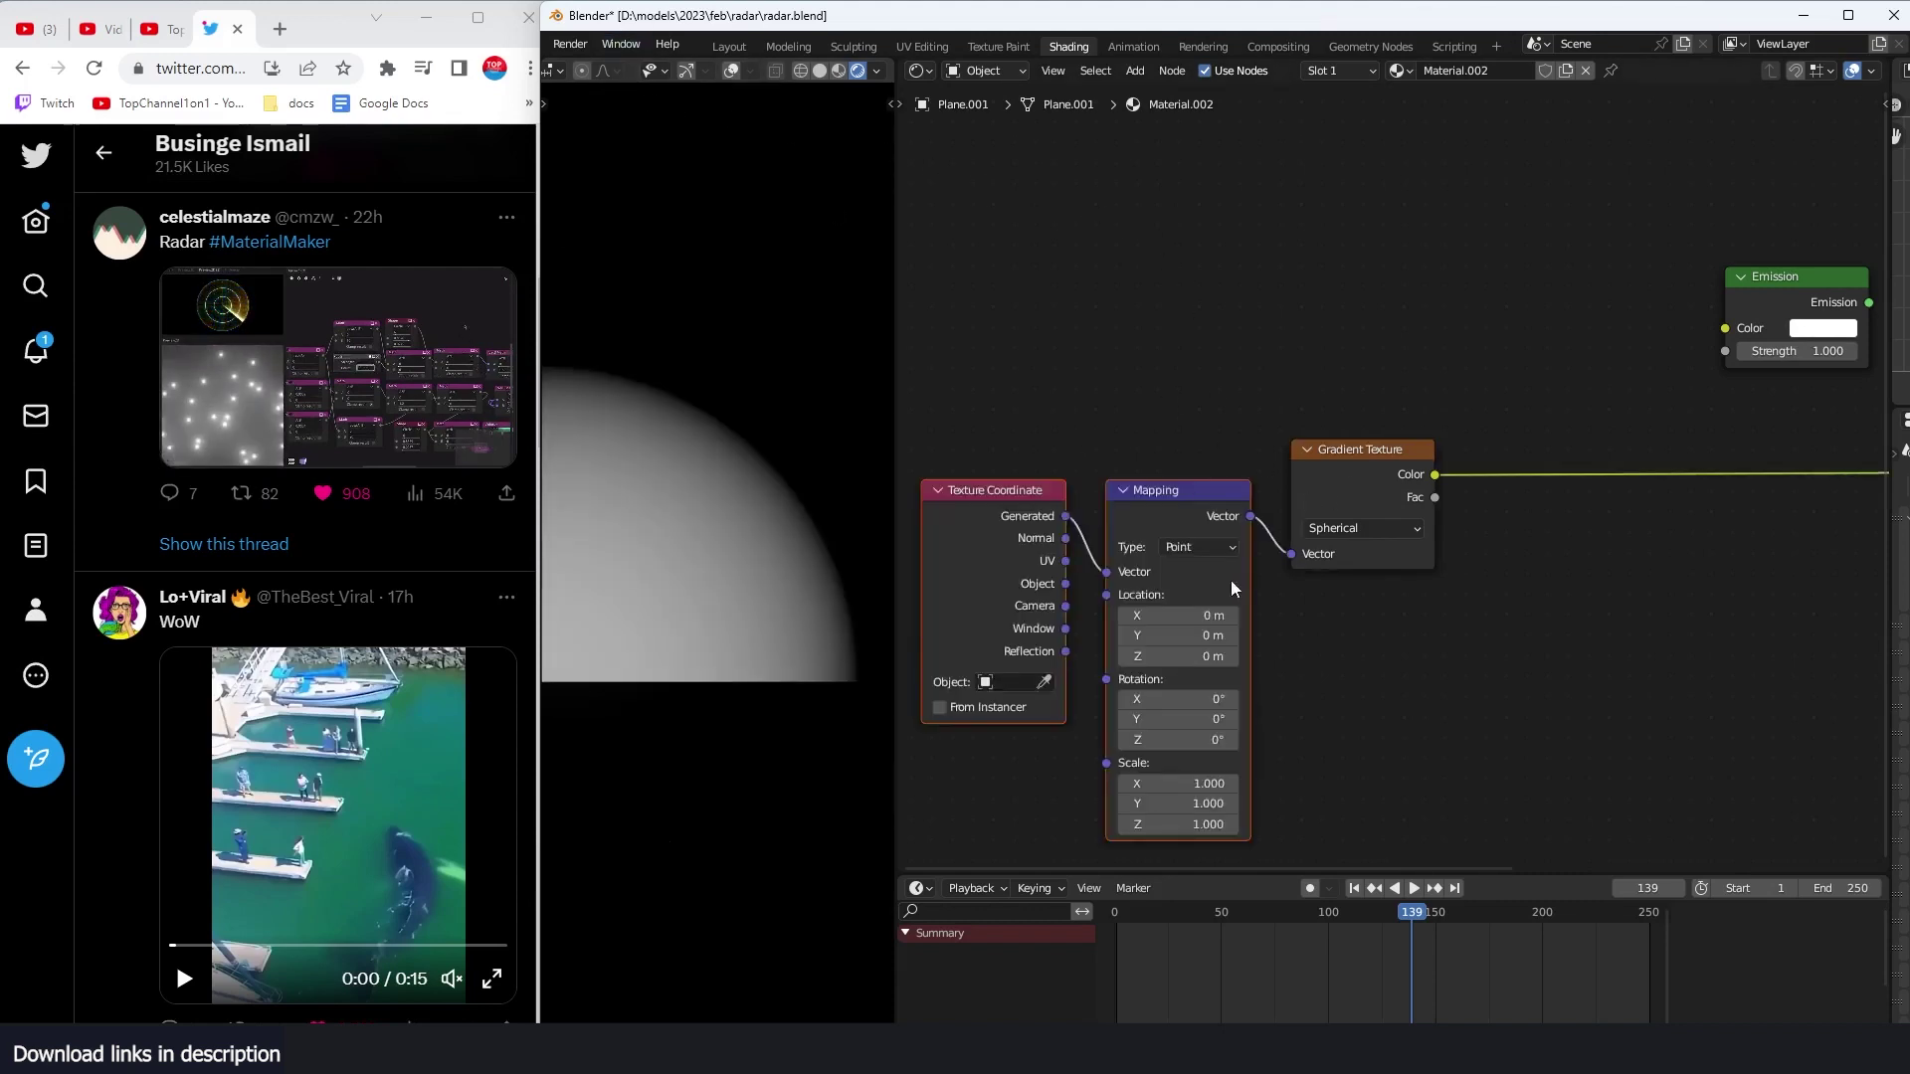
middle_drag(1231, 581, 1296, 447)
middle_drag(1355, 315, 1331, 354)
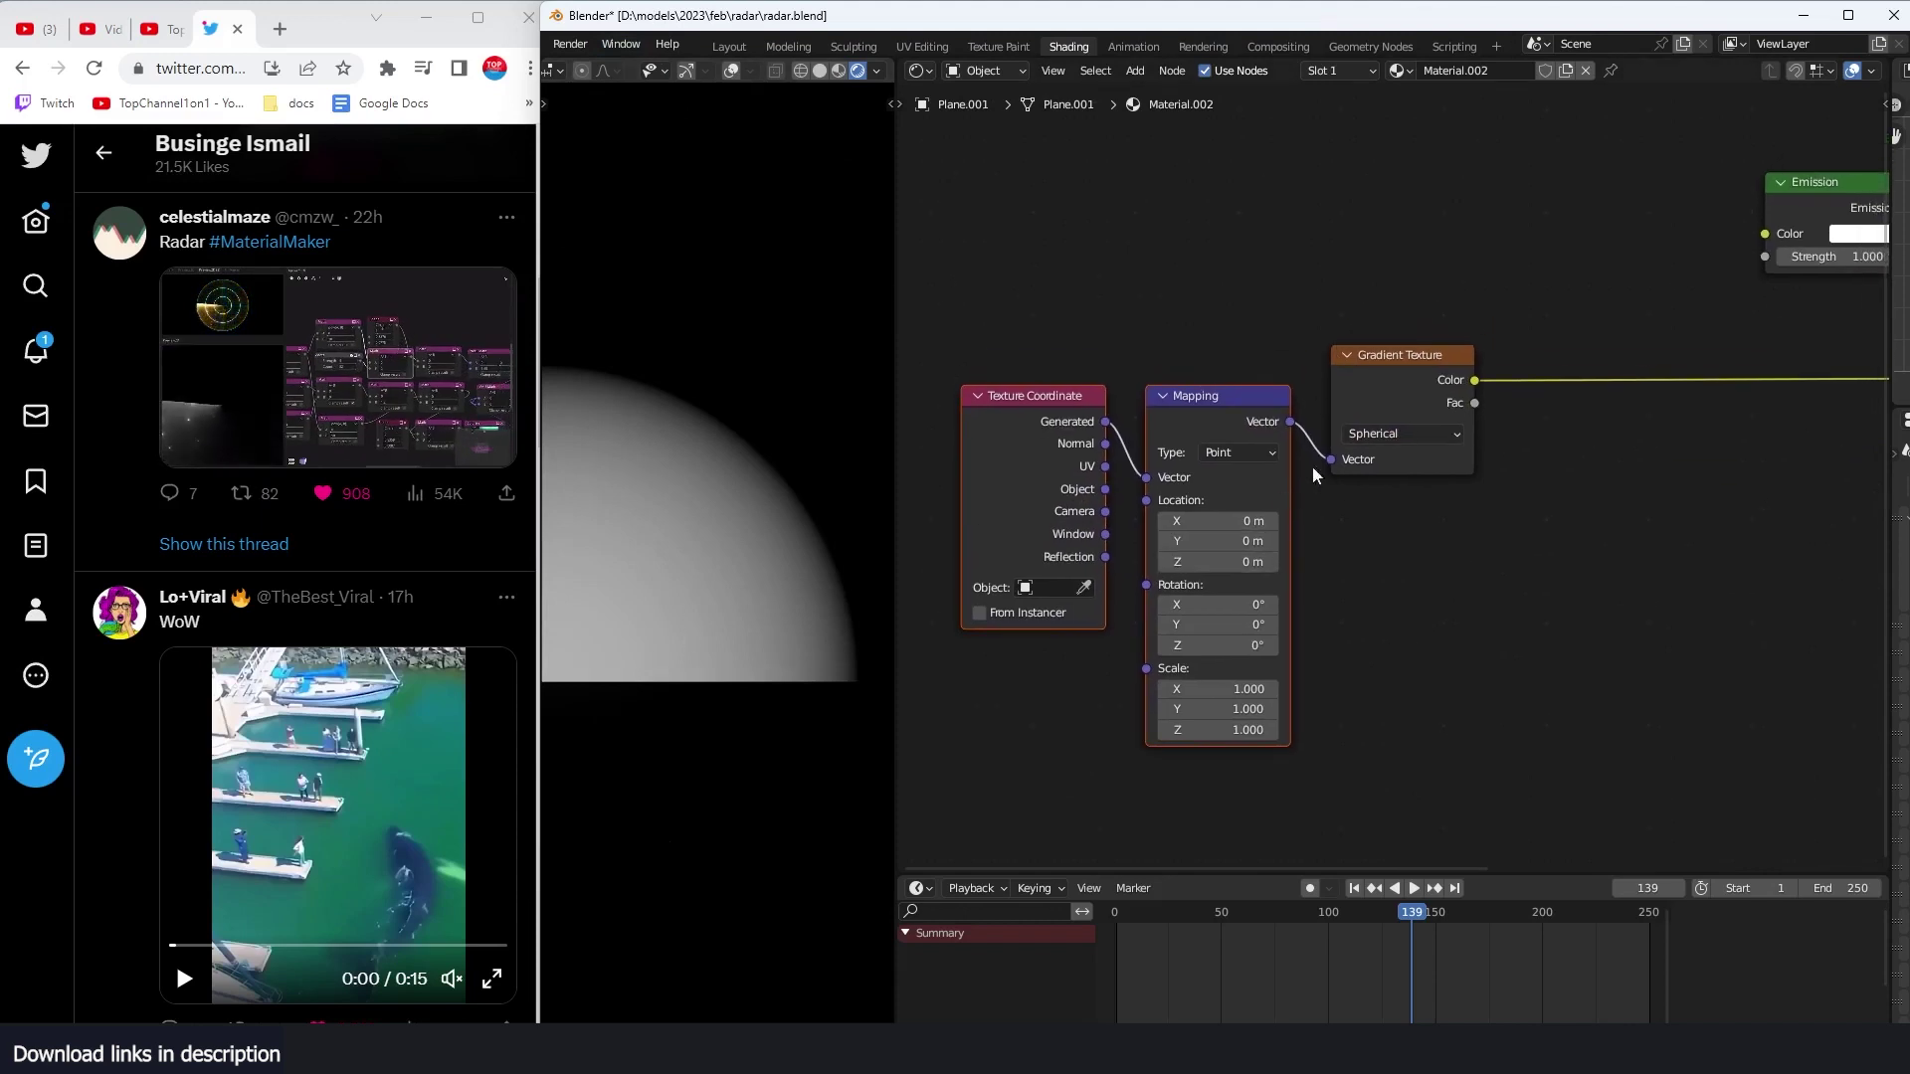
scroll(1173, 533, up, 2)
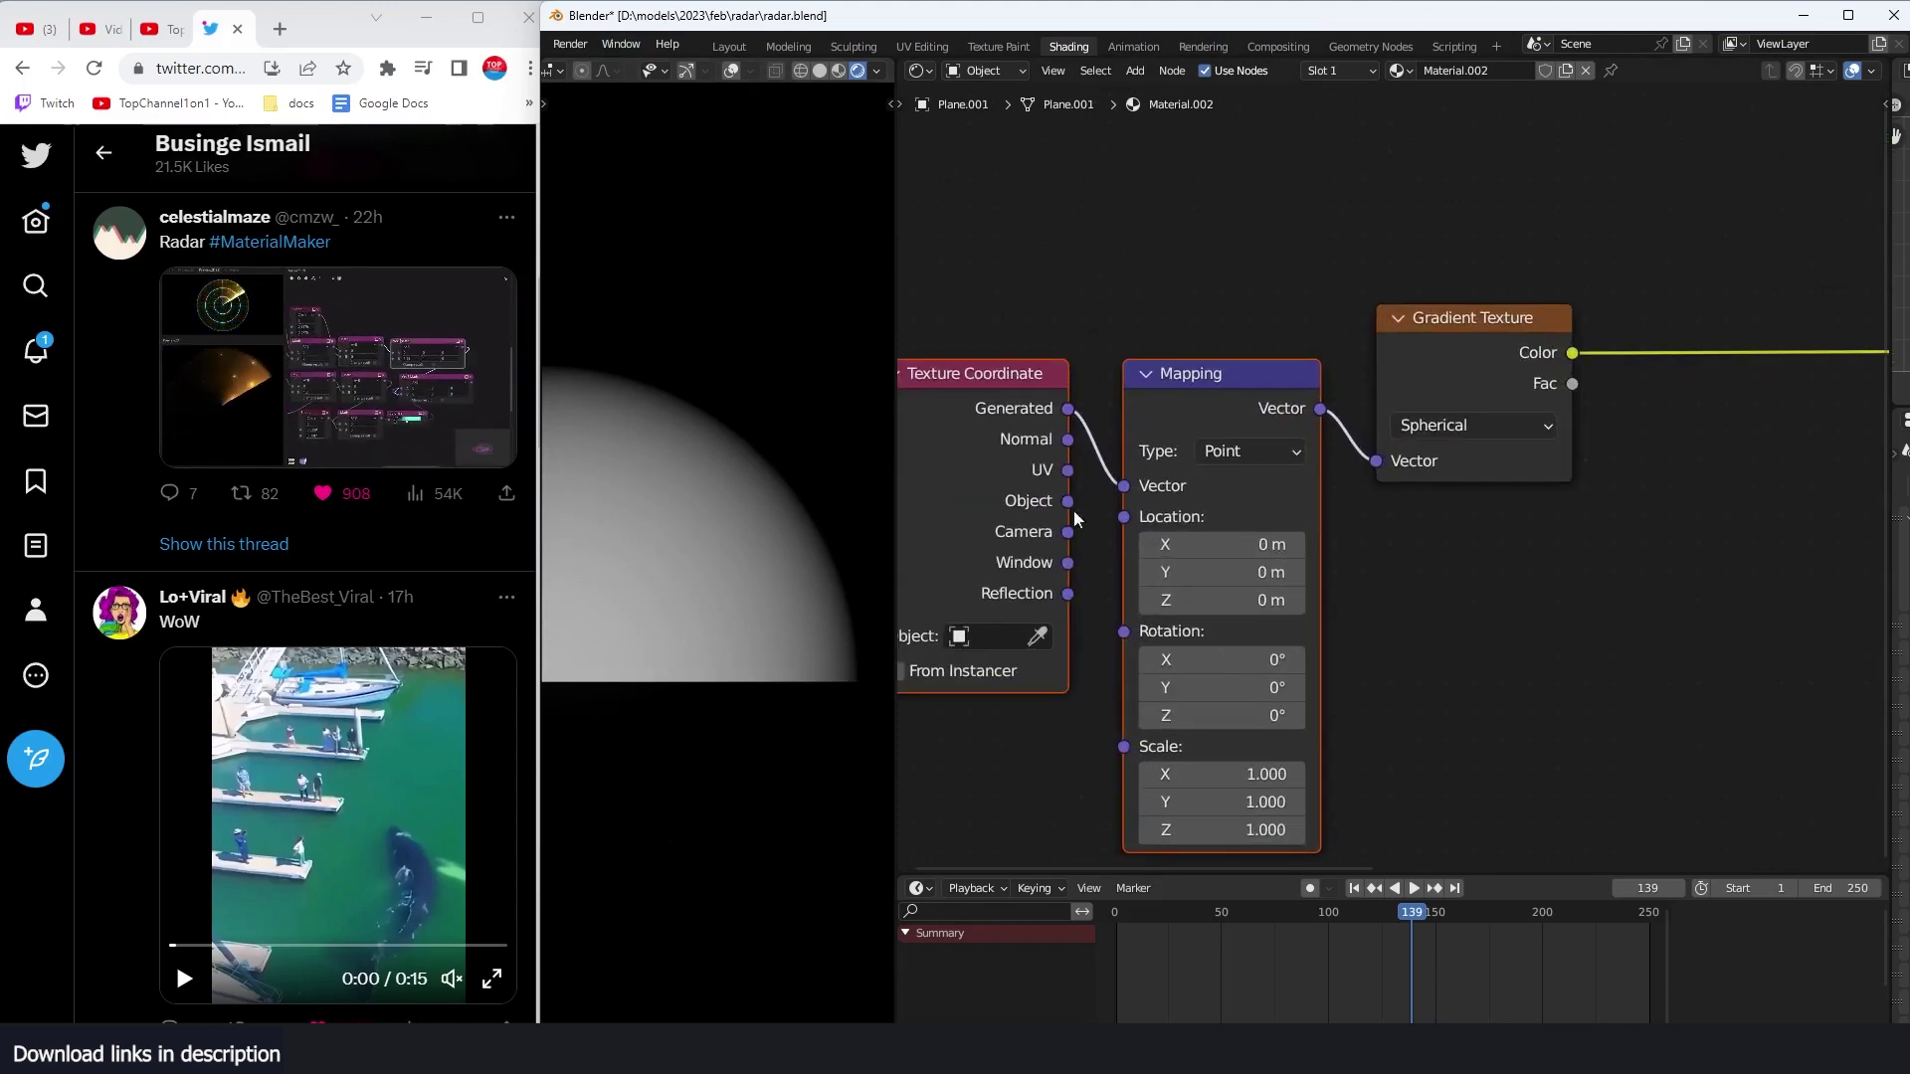
scroll(1470, 535, down, 2)
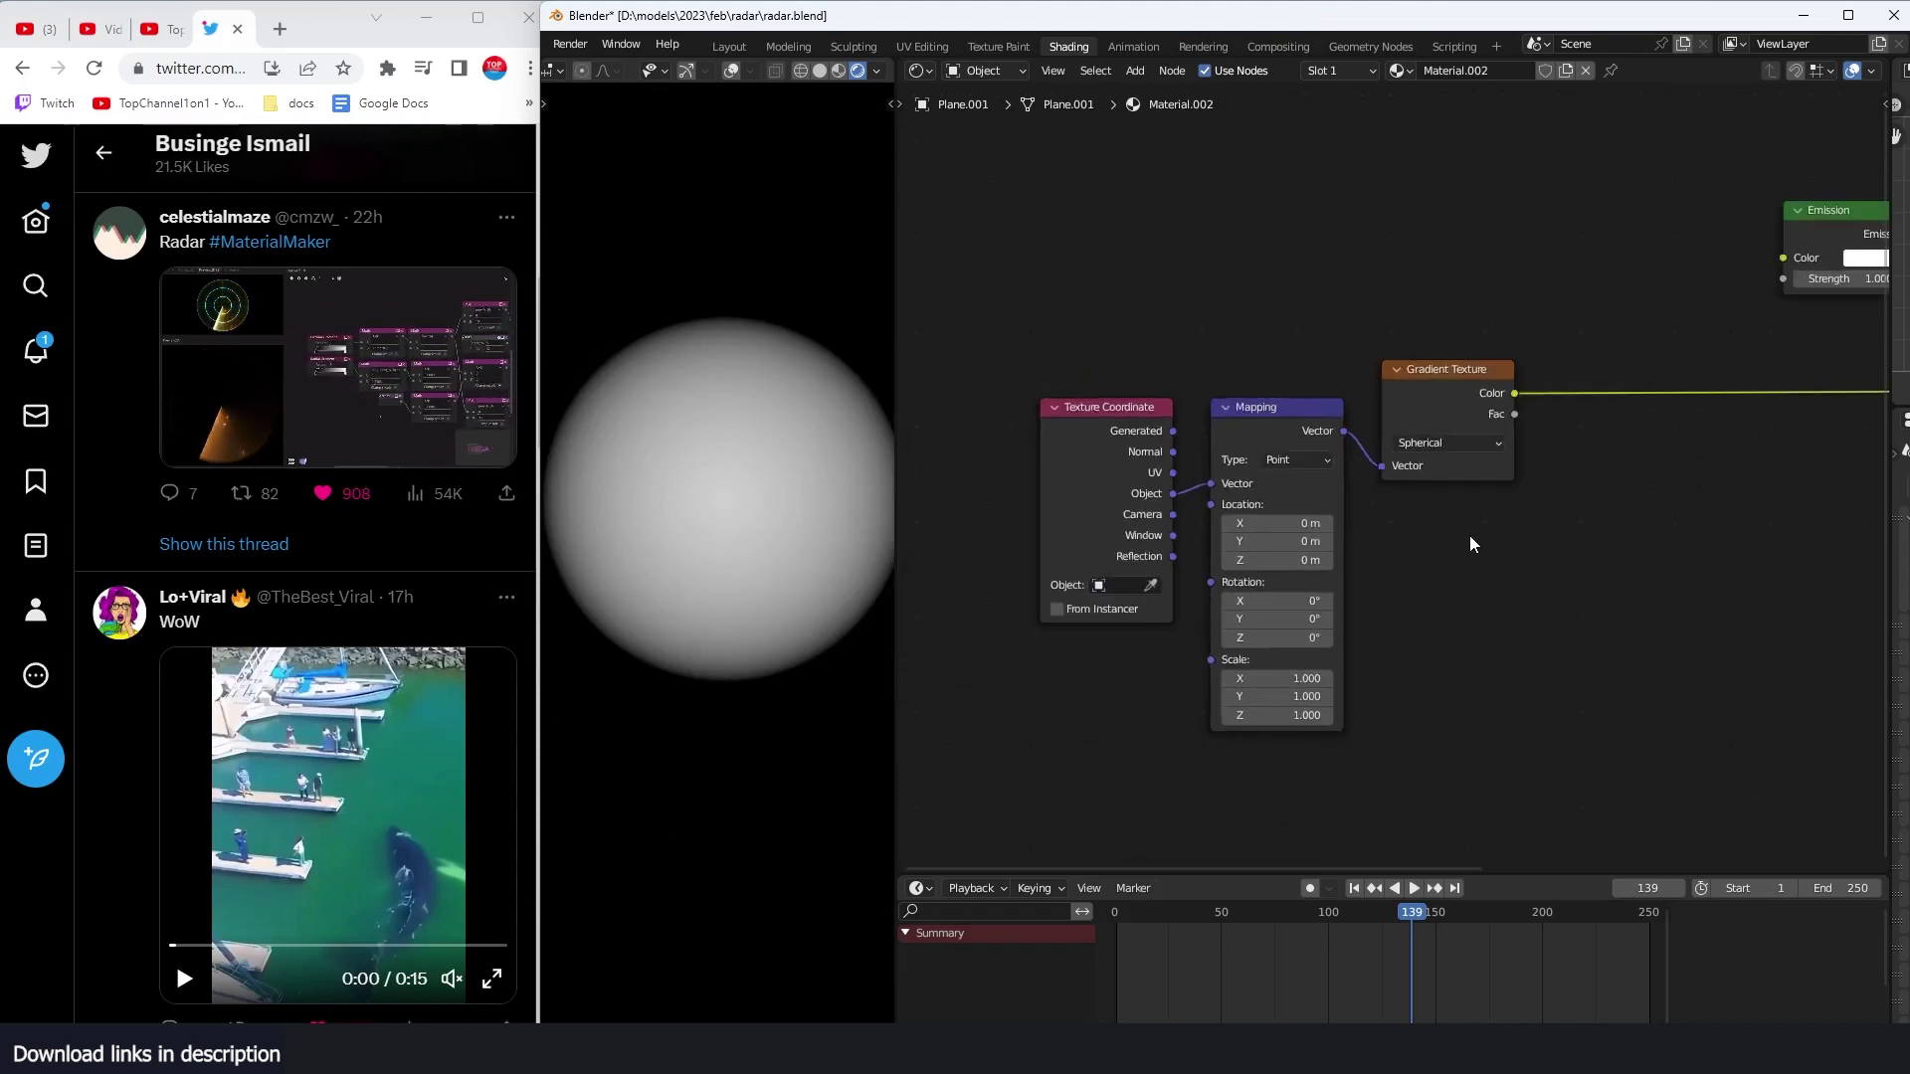
Step: Insert a Math node on the link between the Gradient Texture and the Material Output
middle_drag(1470, 535, 1236, 582)
scroll(1236, 582, down, 1)
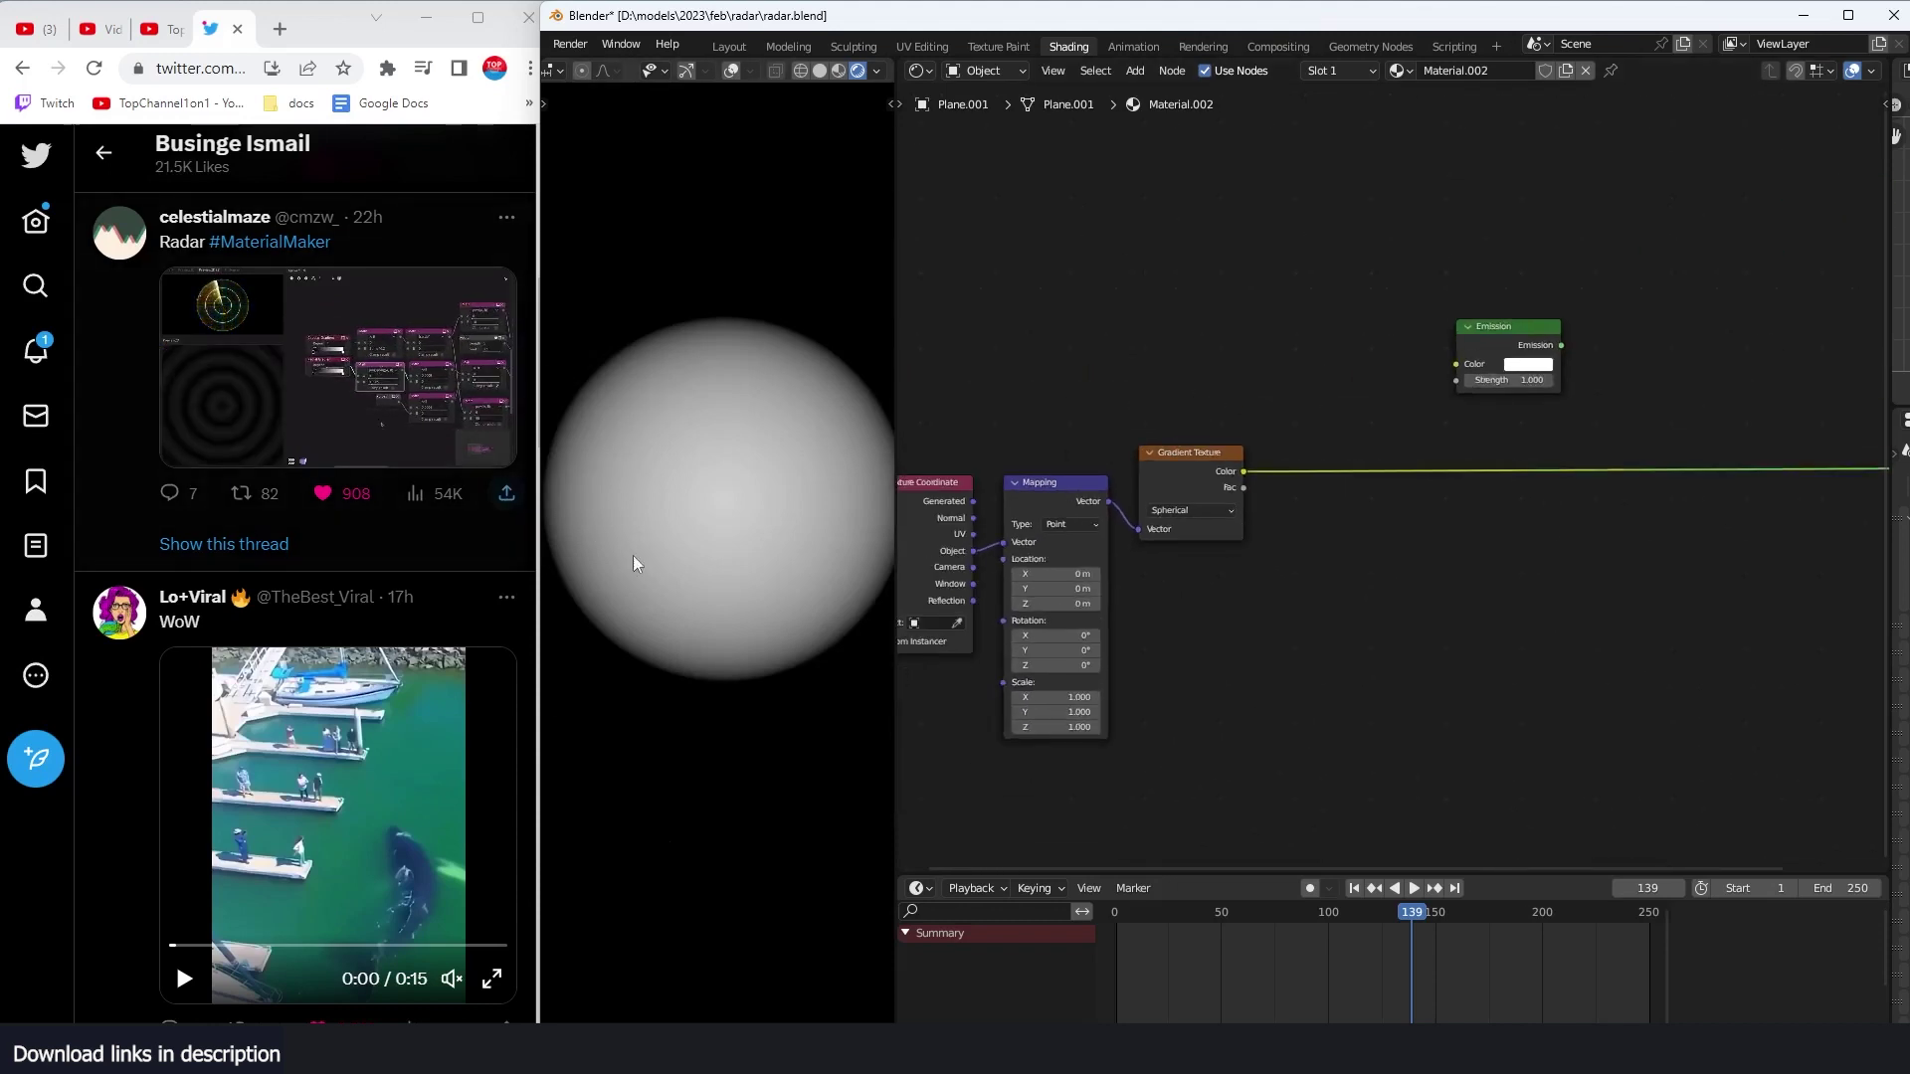
middle_drag(1223, 486, 1119, 486)
scroll(1233, 474, up, 3)
middle_drag(1266, 486, 1126, 486)
key(shift+a)
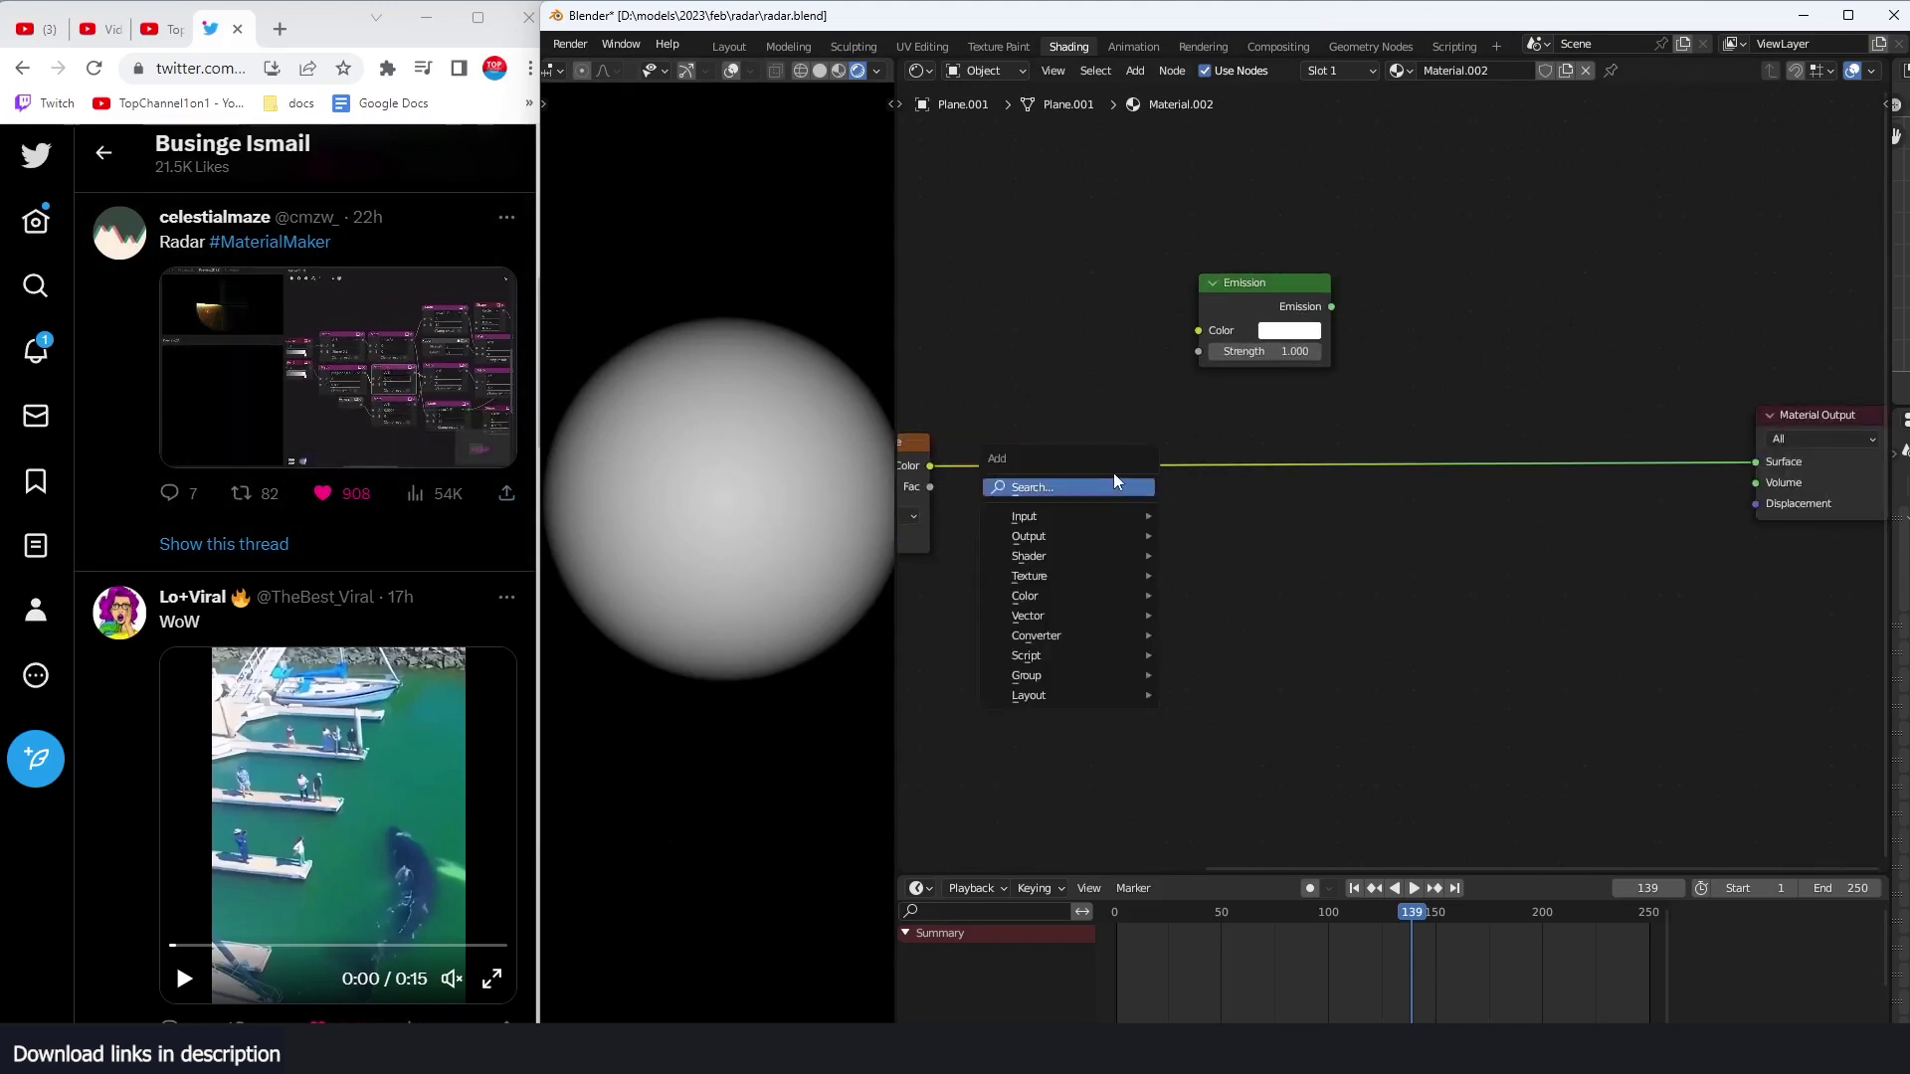
click(1114, 474)
text(math)
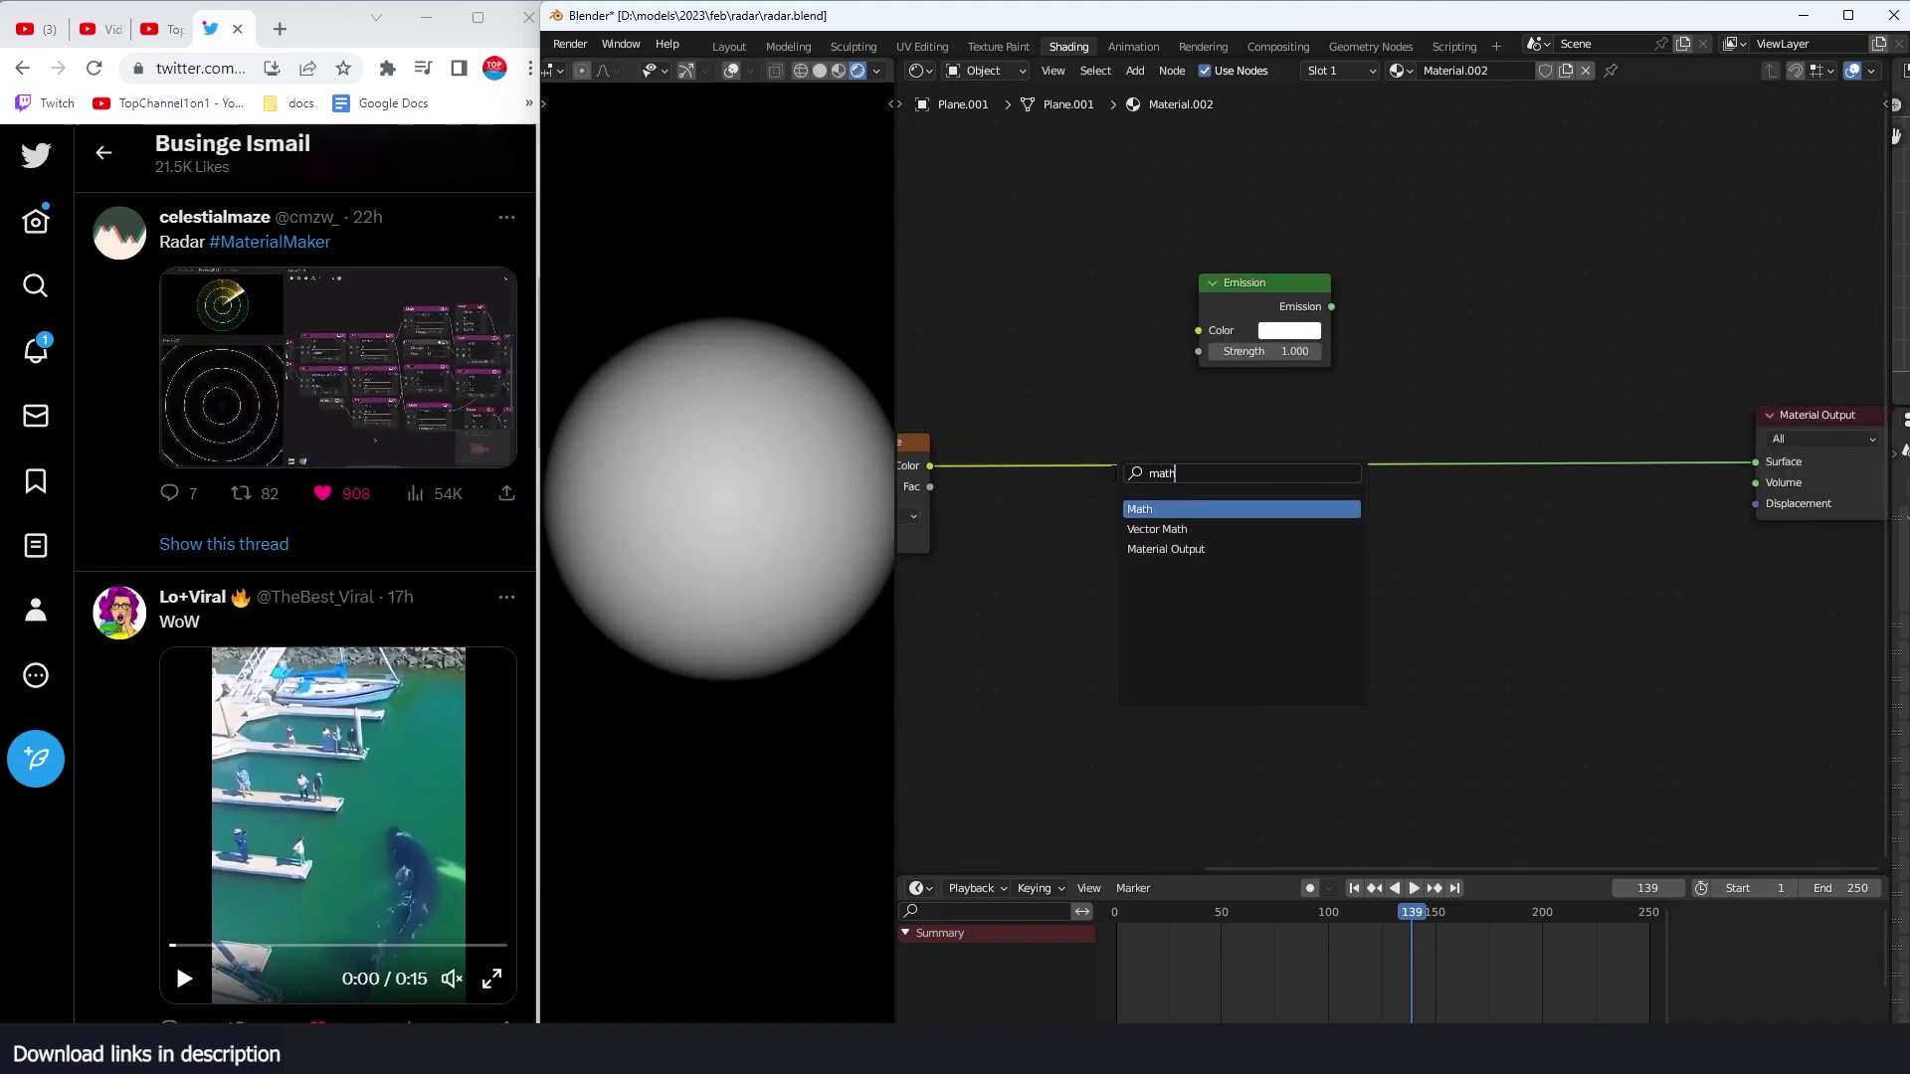
key(Return)
click(1178, 487)
Step: Set the Math node's operation to Modulo and its second value to 0.250
scroll(1179, 487, up, 1)
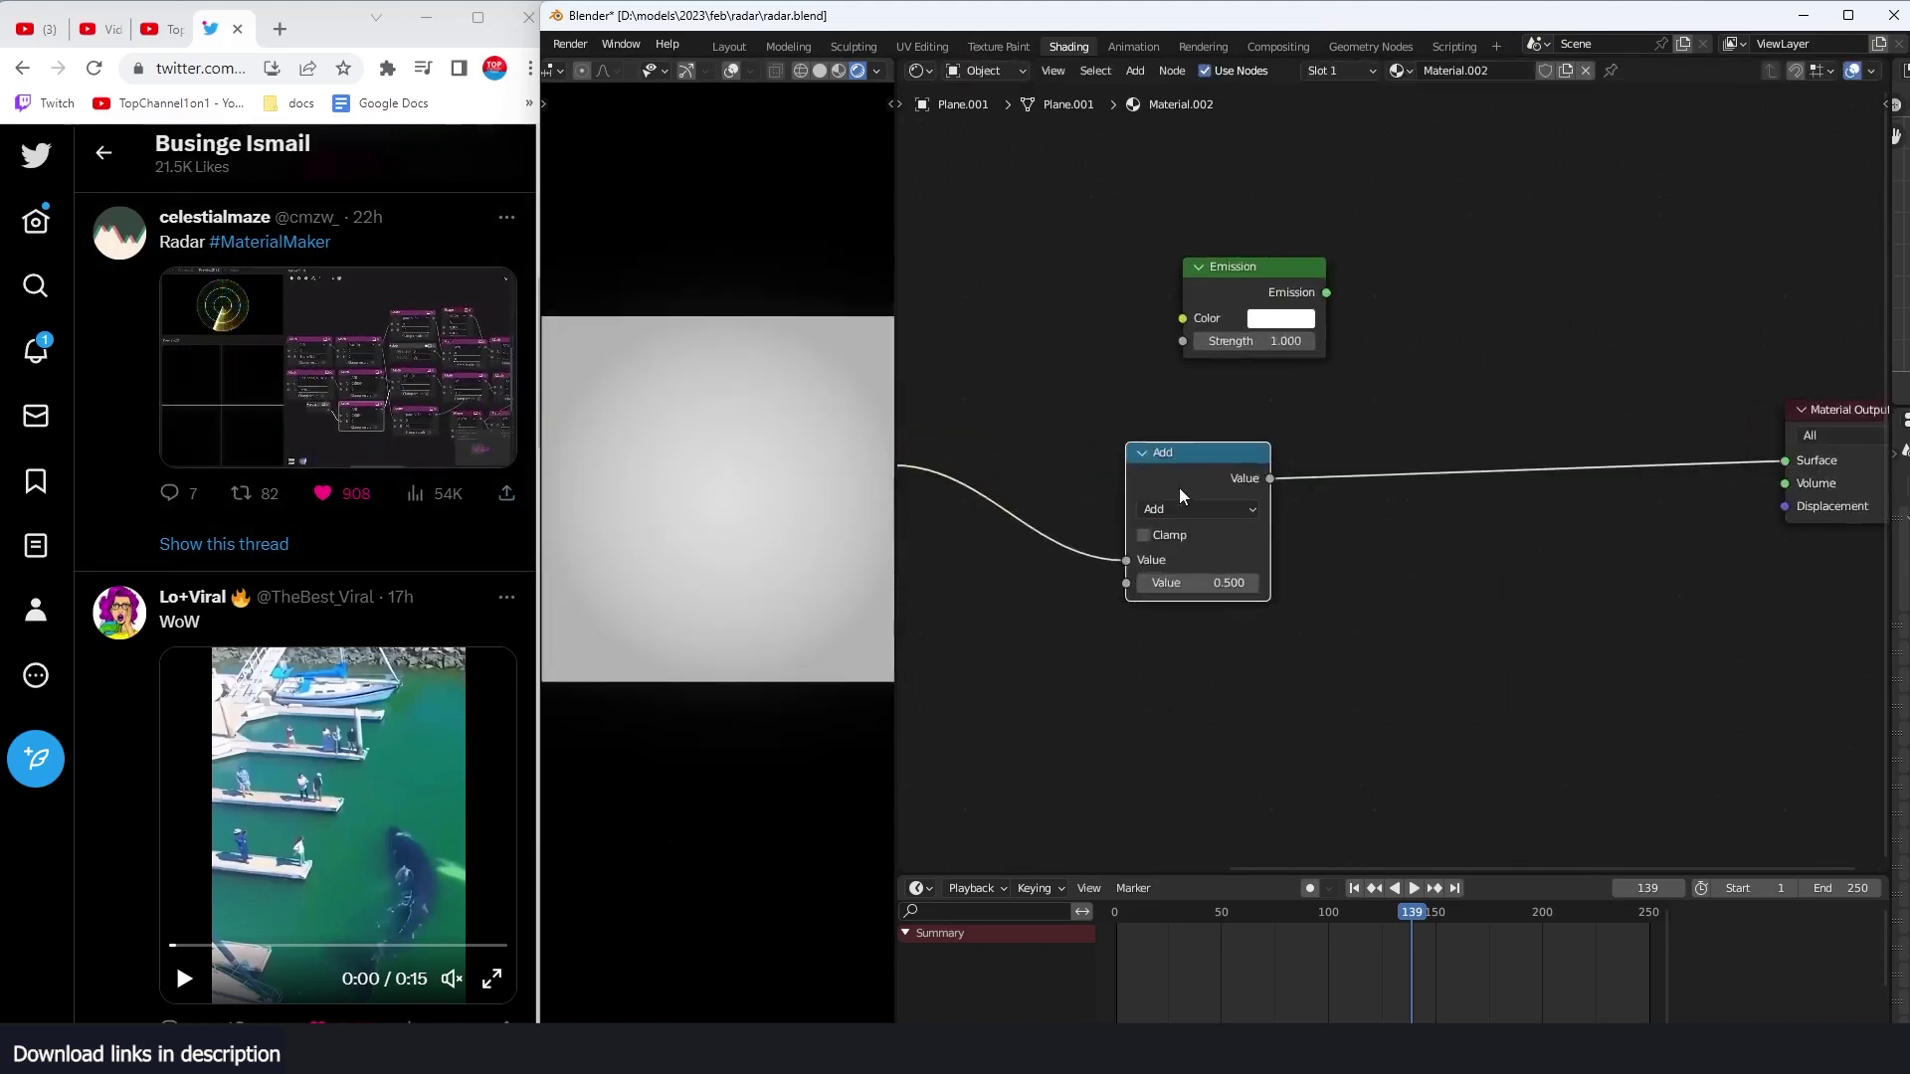
click(1208, 509)
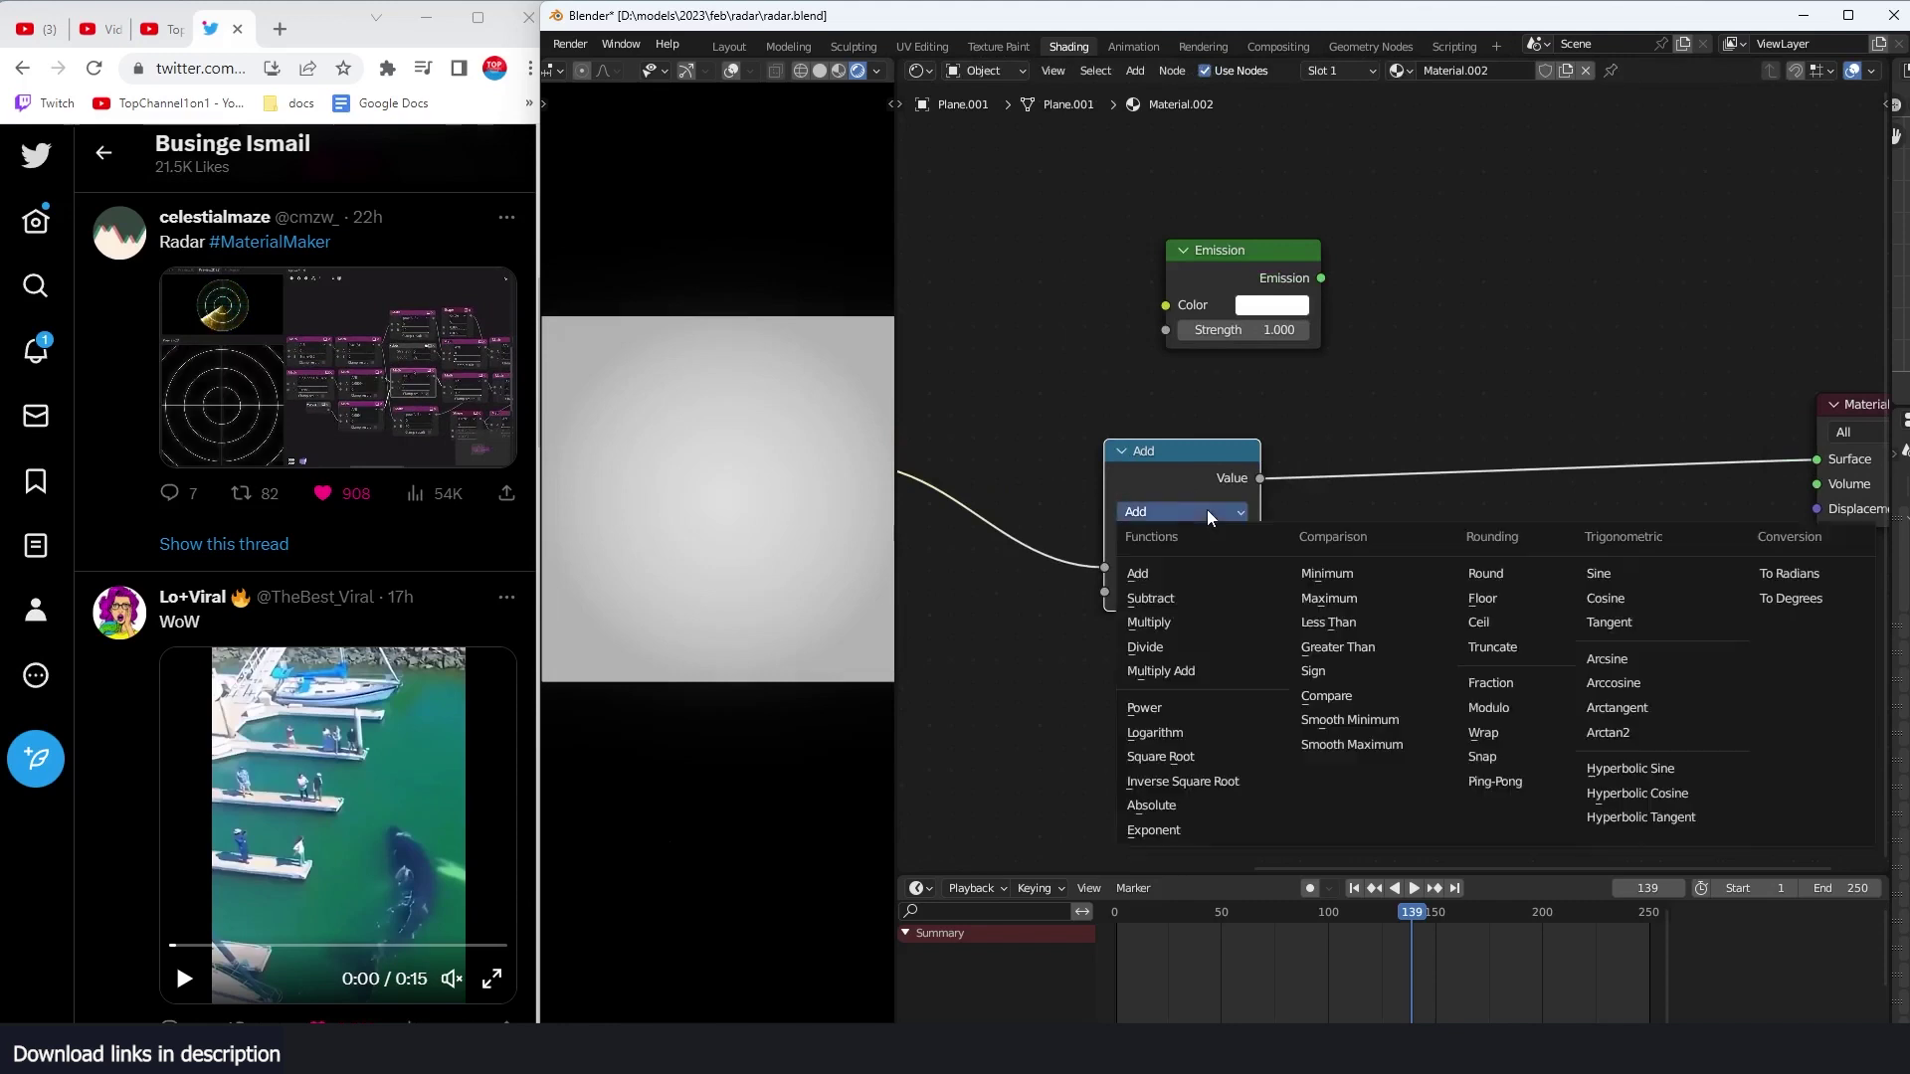
click(1491, 713)
middle_drag(1233, 641, 1342, 639)
mouse_move(1265, 600)
mouse_down()
mouse_move(1293, 601)
mouse_move(1223, 601)
mouse_move(1249, 600)
mouse_up()
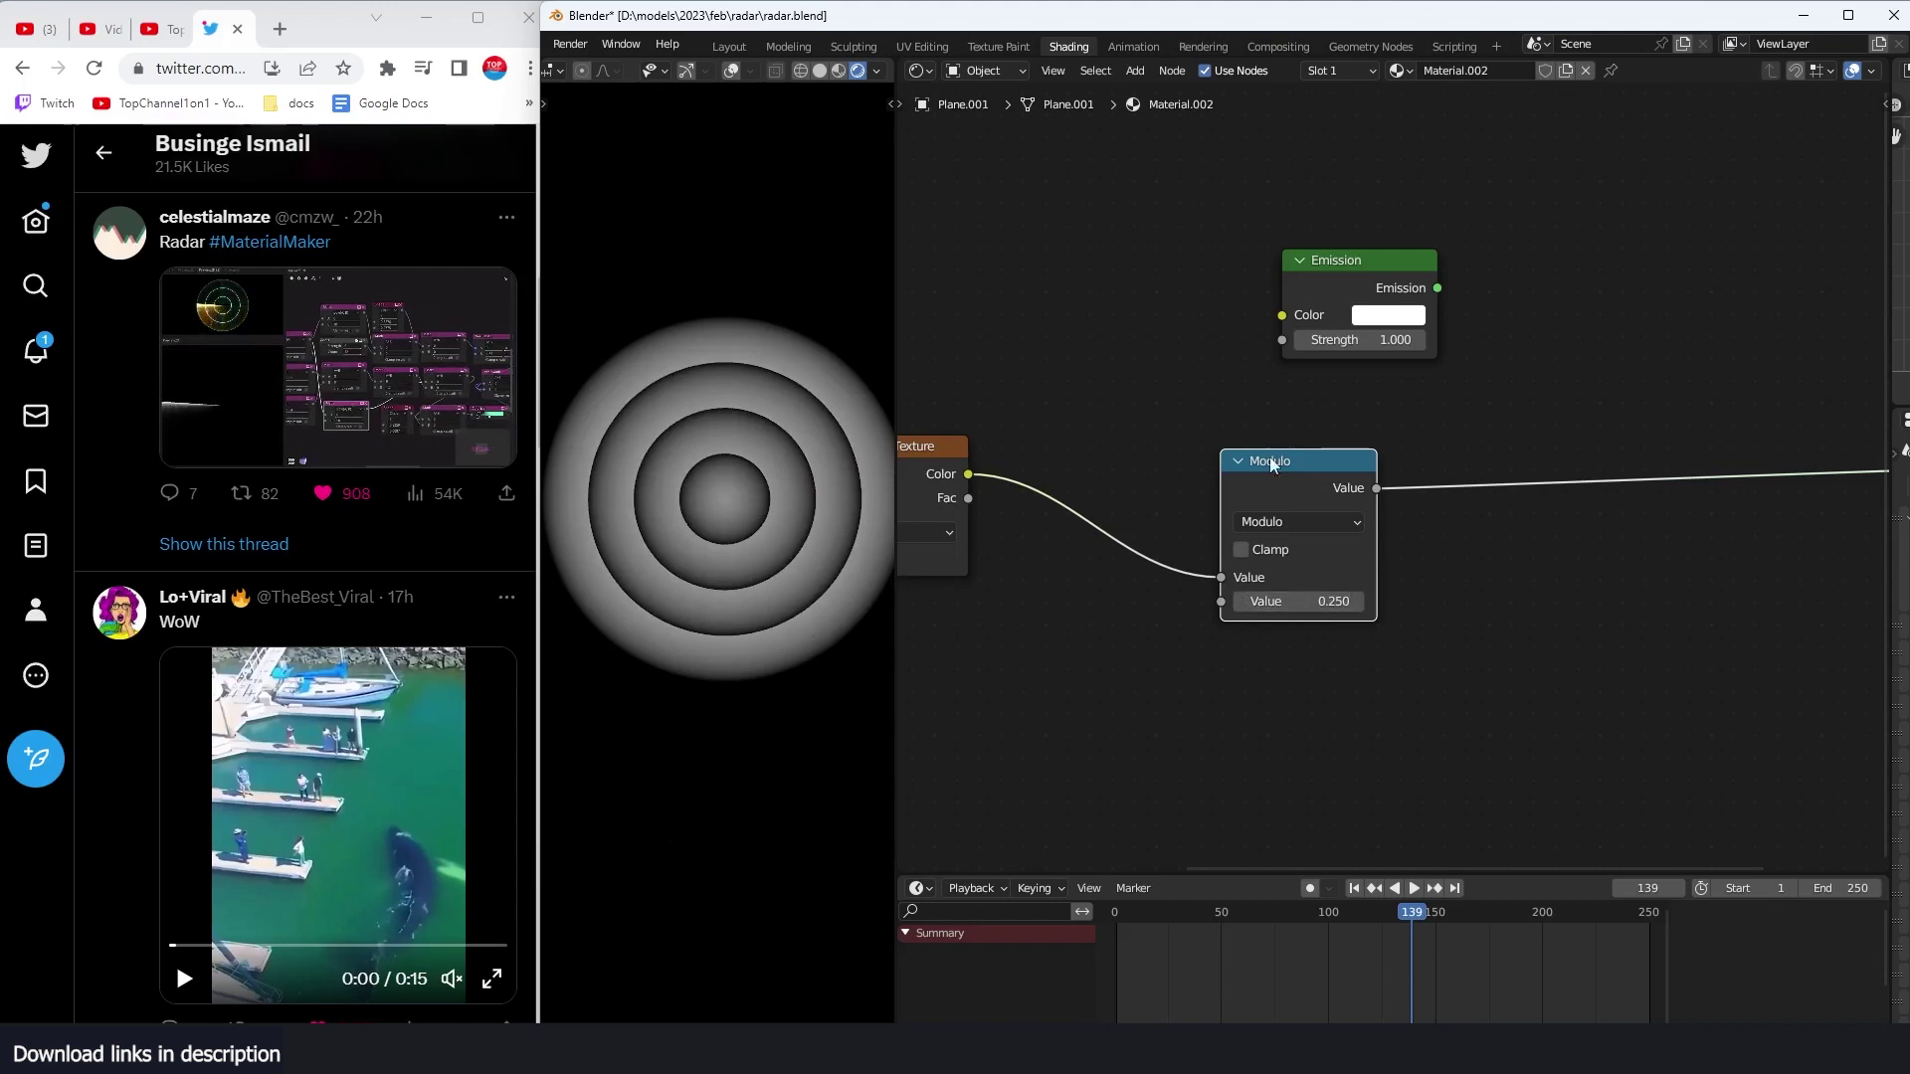
Step: Move the Modulo node closer to the Material Output, making room after the Gradient Texture
drag(1270, 464, 1498, 472)
middle_drag(1352, 457, 1132, 450)
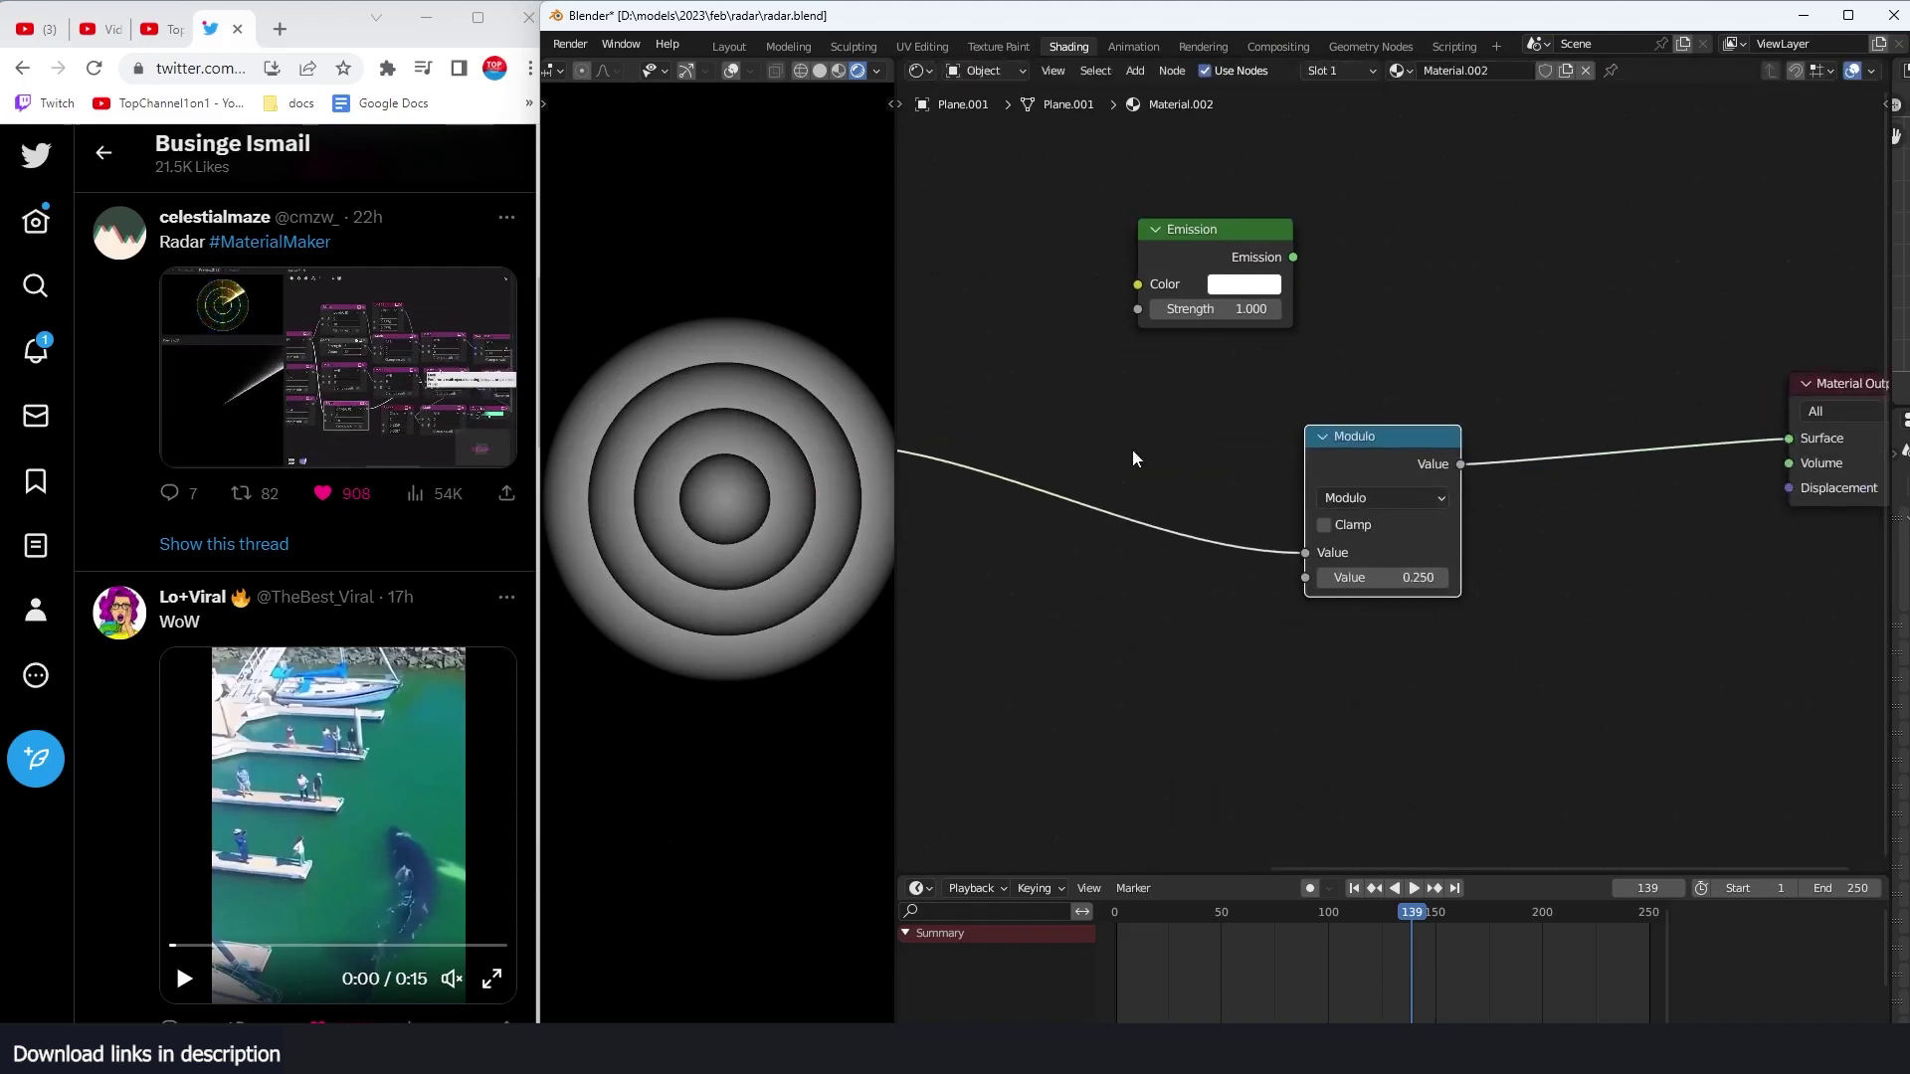
middle_drag(1118, 531, 1255, 514)
key(shift+a)
middle_drag(1122, 421, 1267, 431)
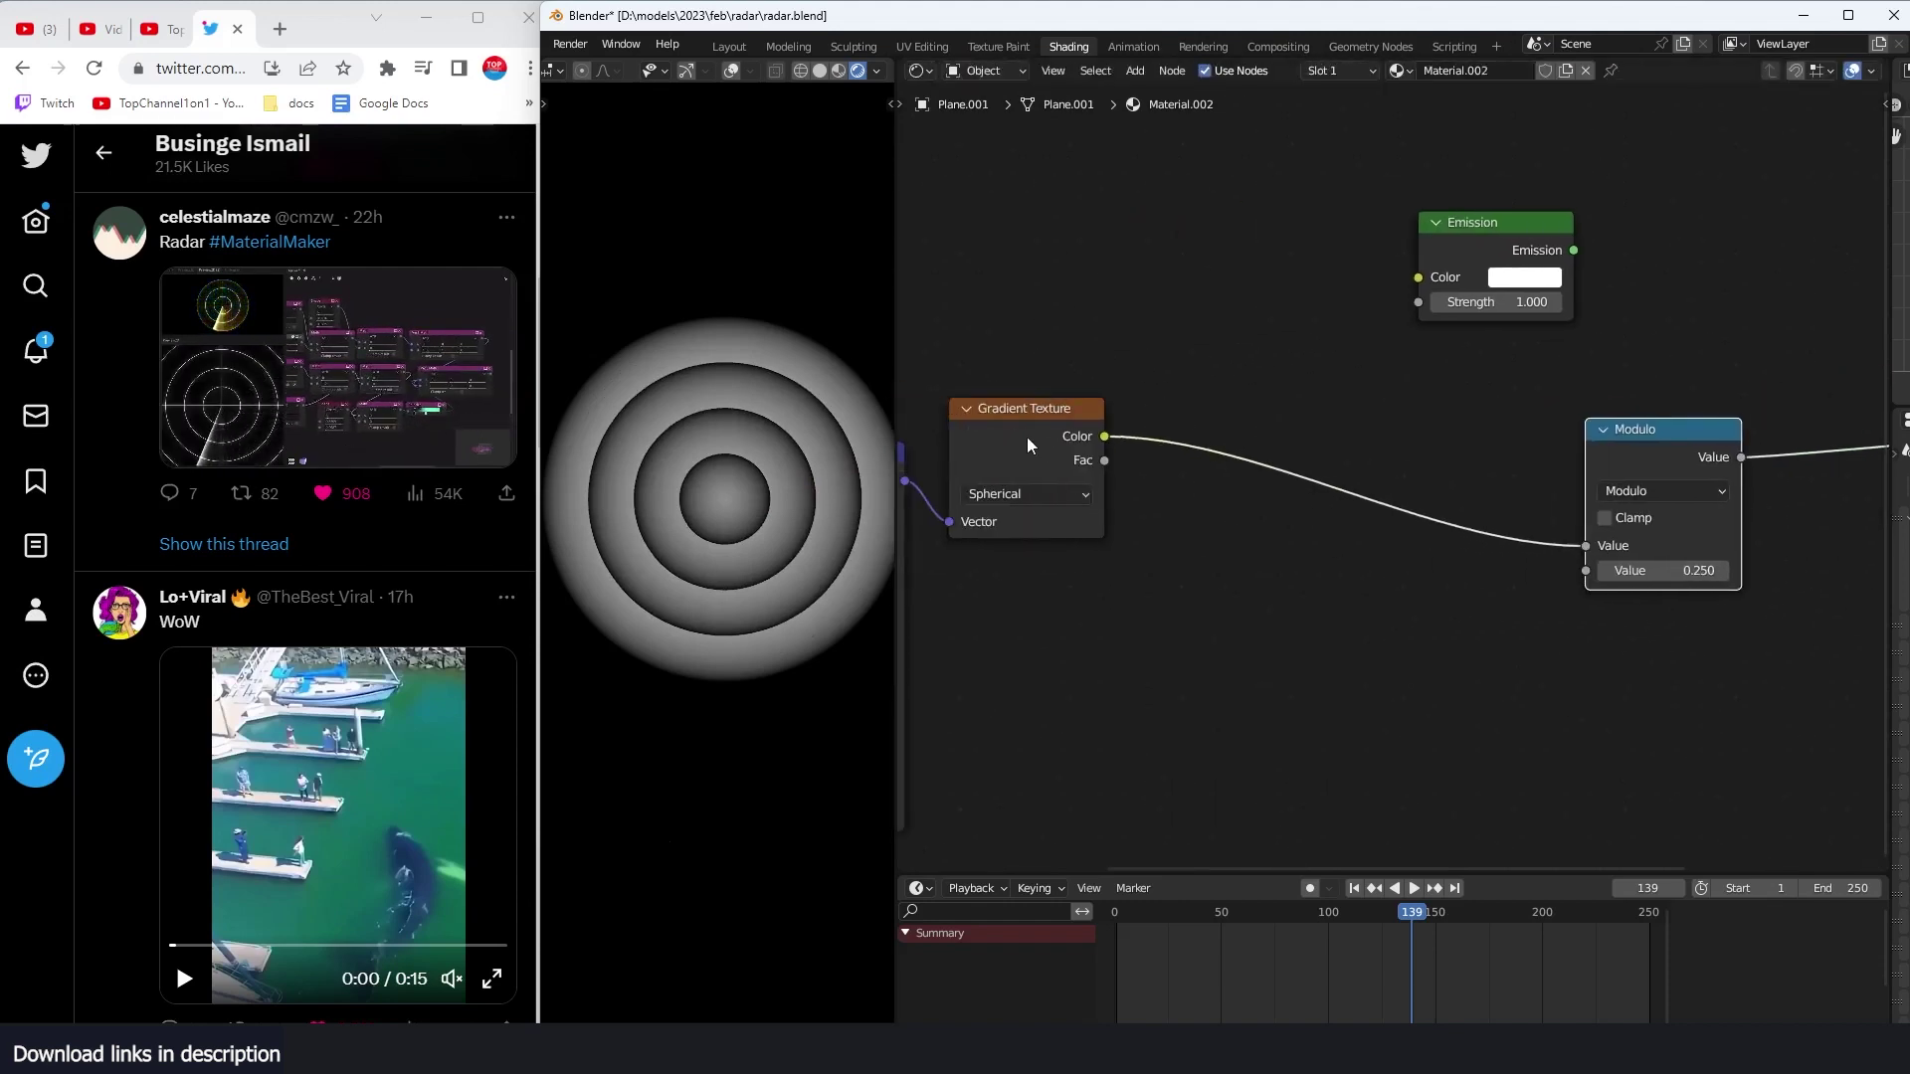
Step: Insert a duplicate of the Modulo node between the Gradient Texture and Modulo nodes and change its operation to Absolute
middle_drag(1272, 506, 1183, 482)
key(shift+a)
click(1184, 492)
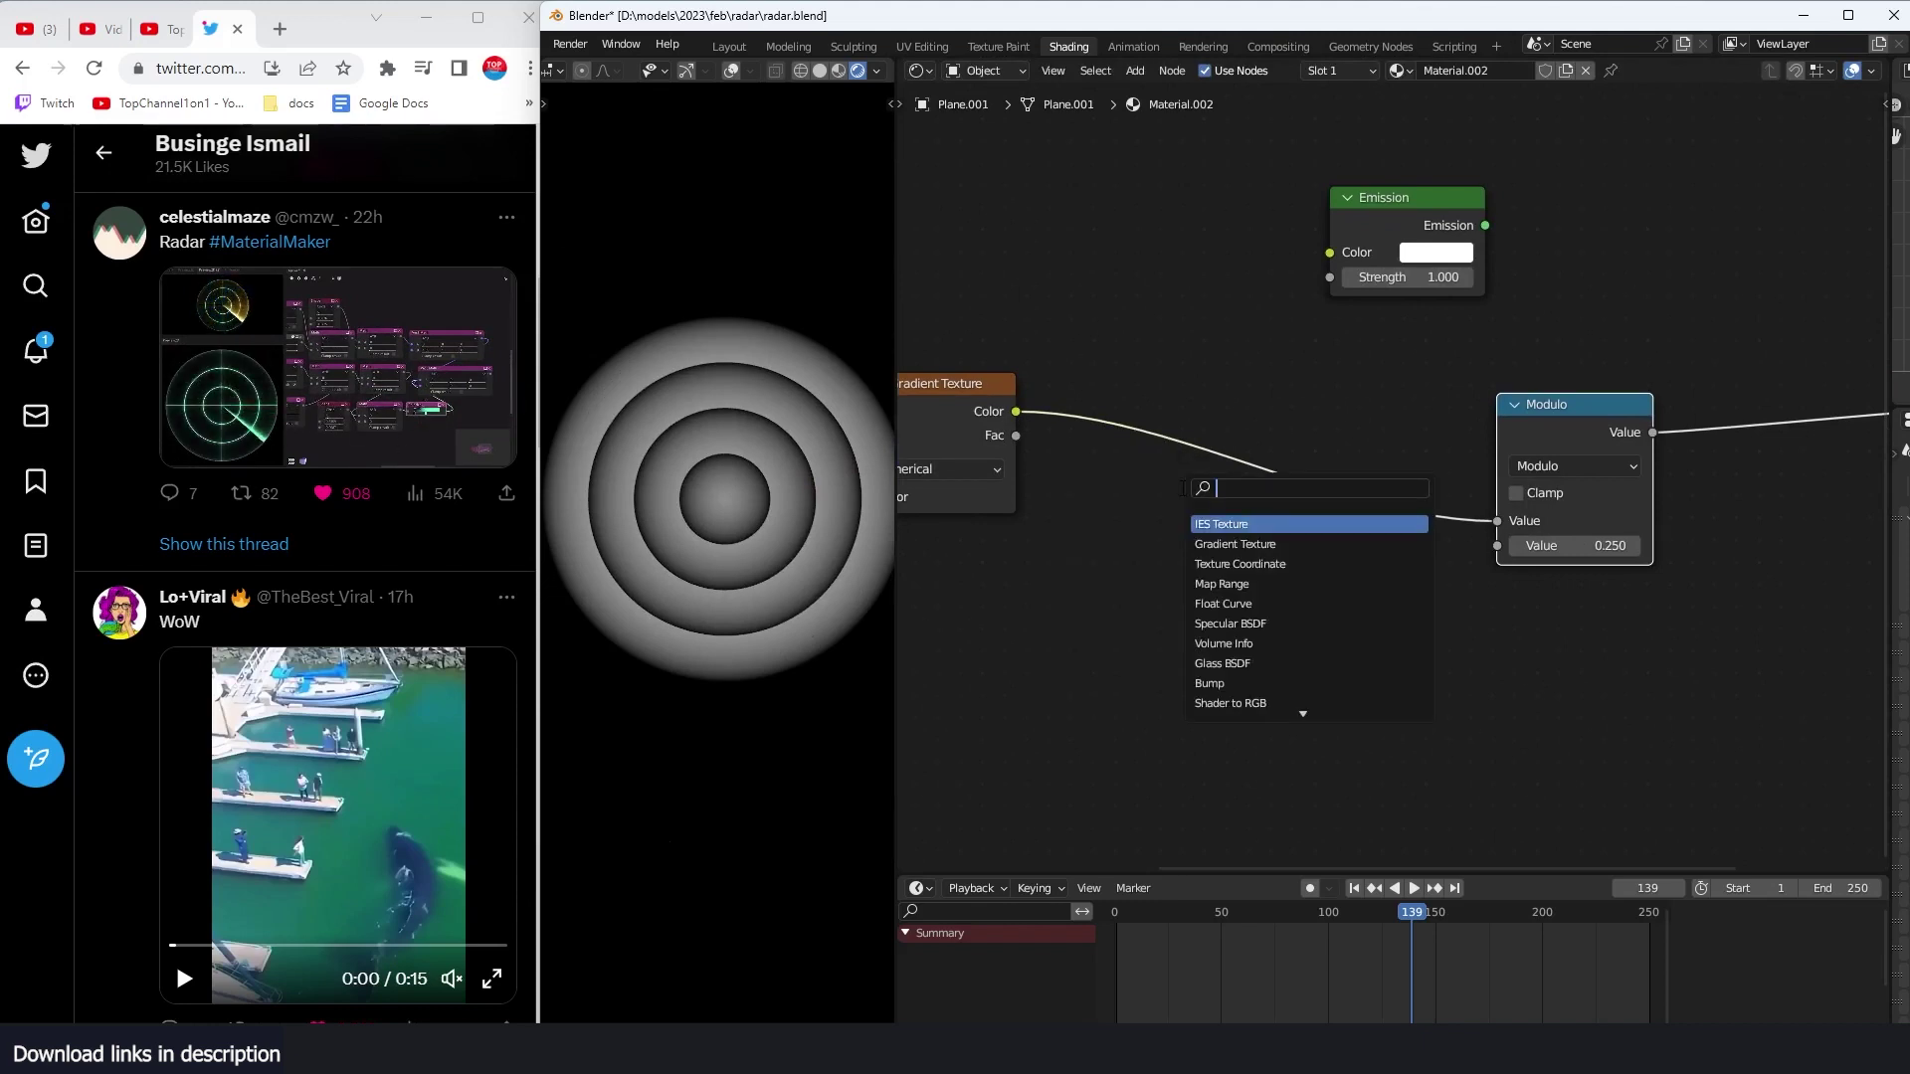
key(shift+d)
click(1344, 433)
click(1328, 481)
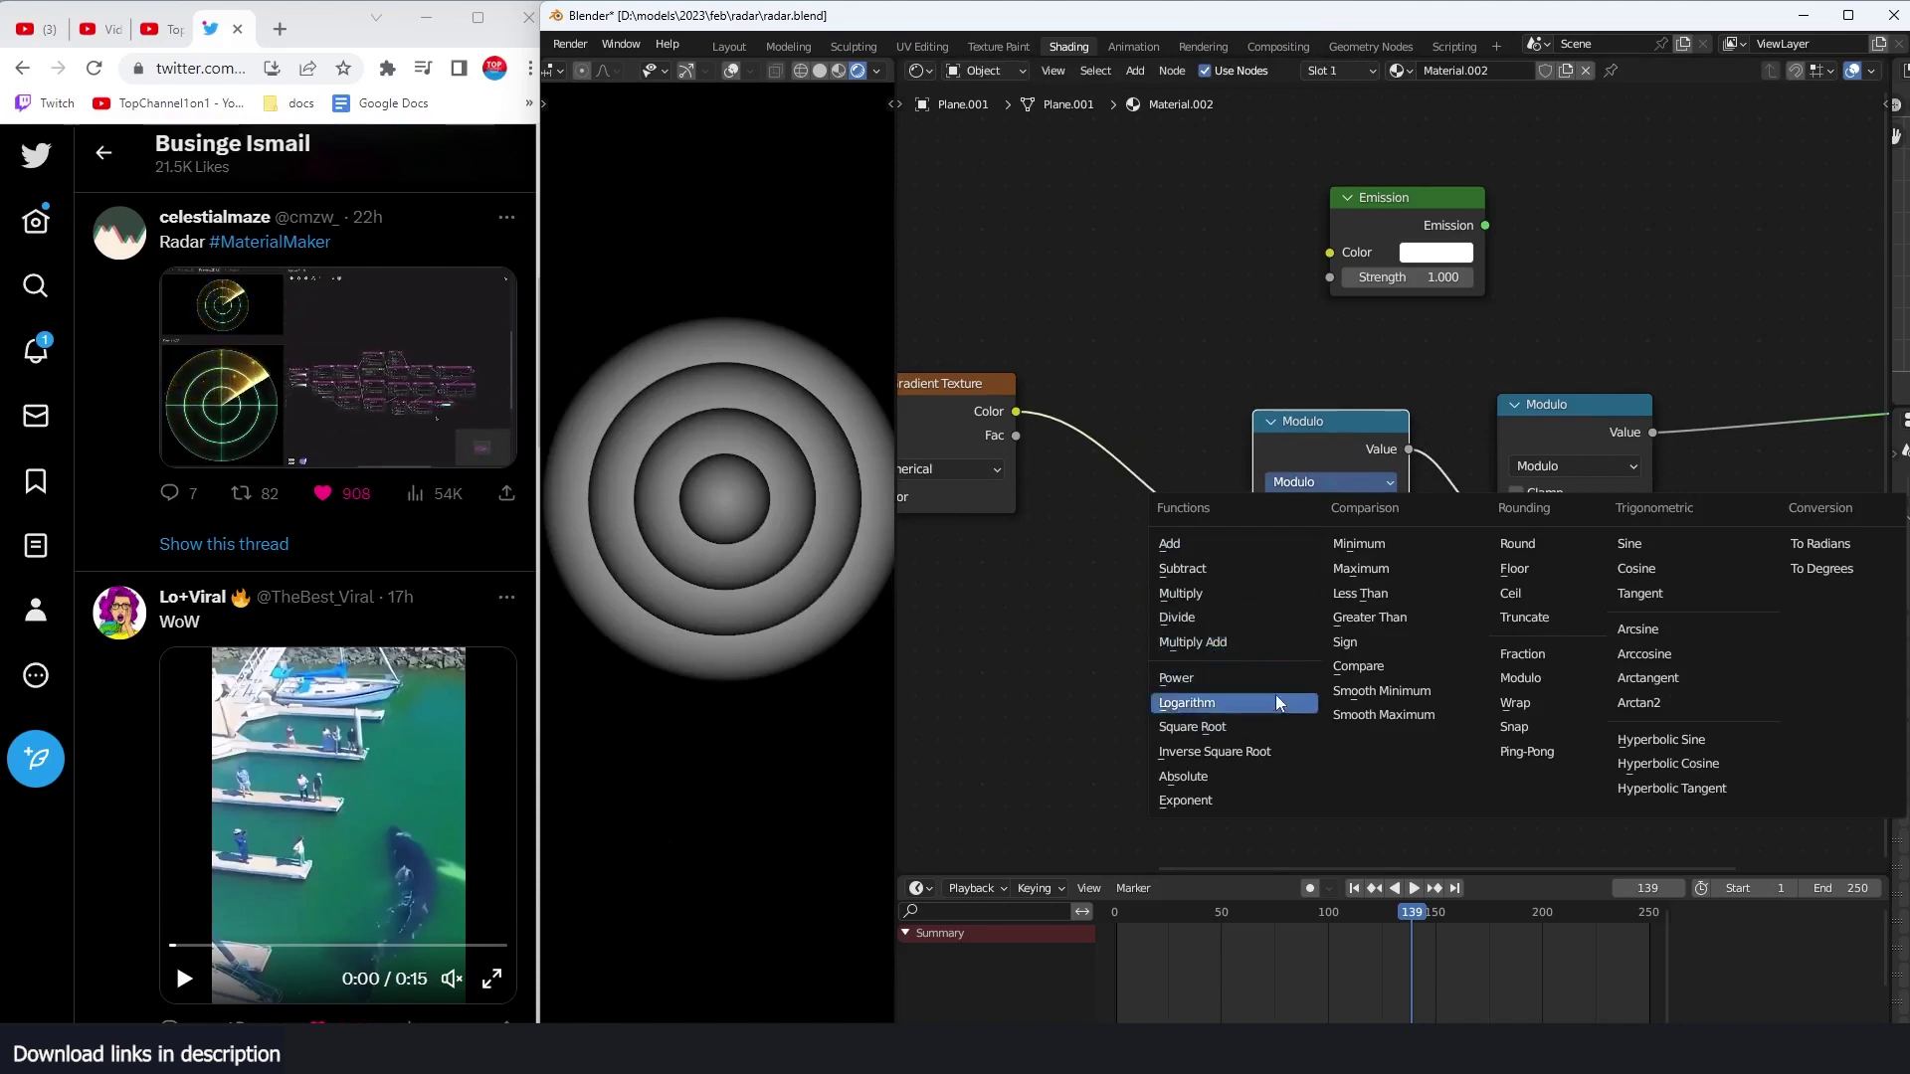
click(1232, 778)
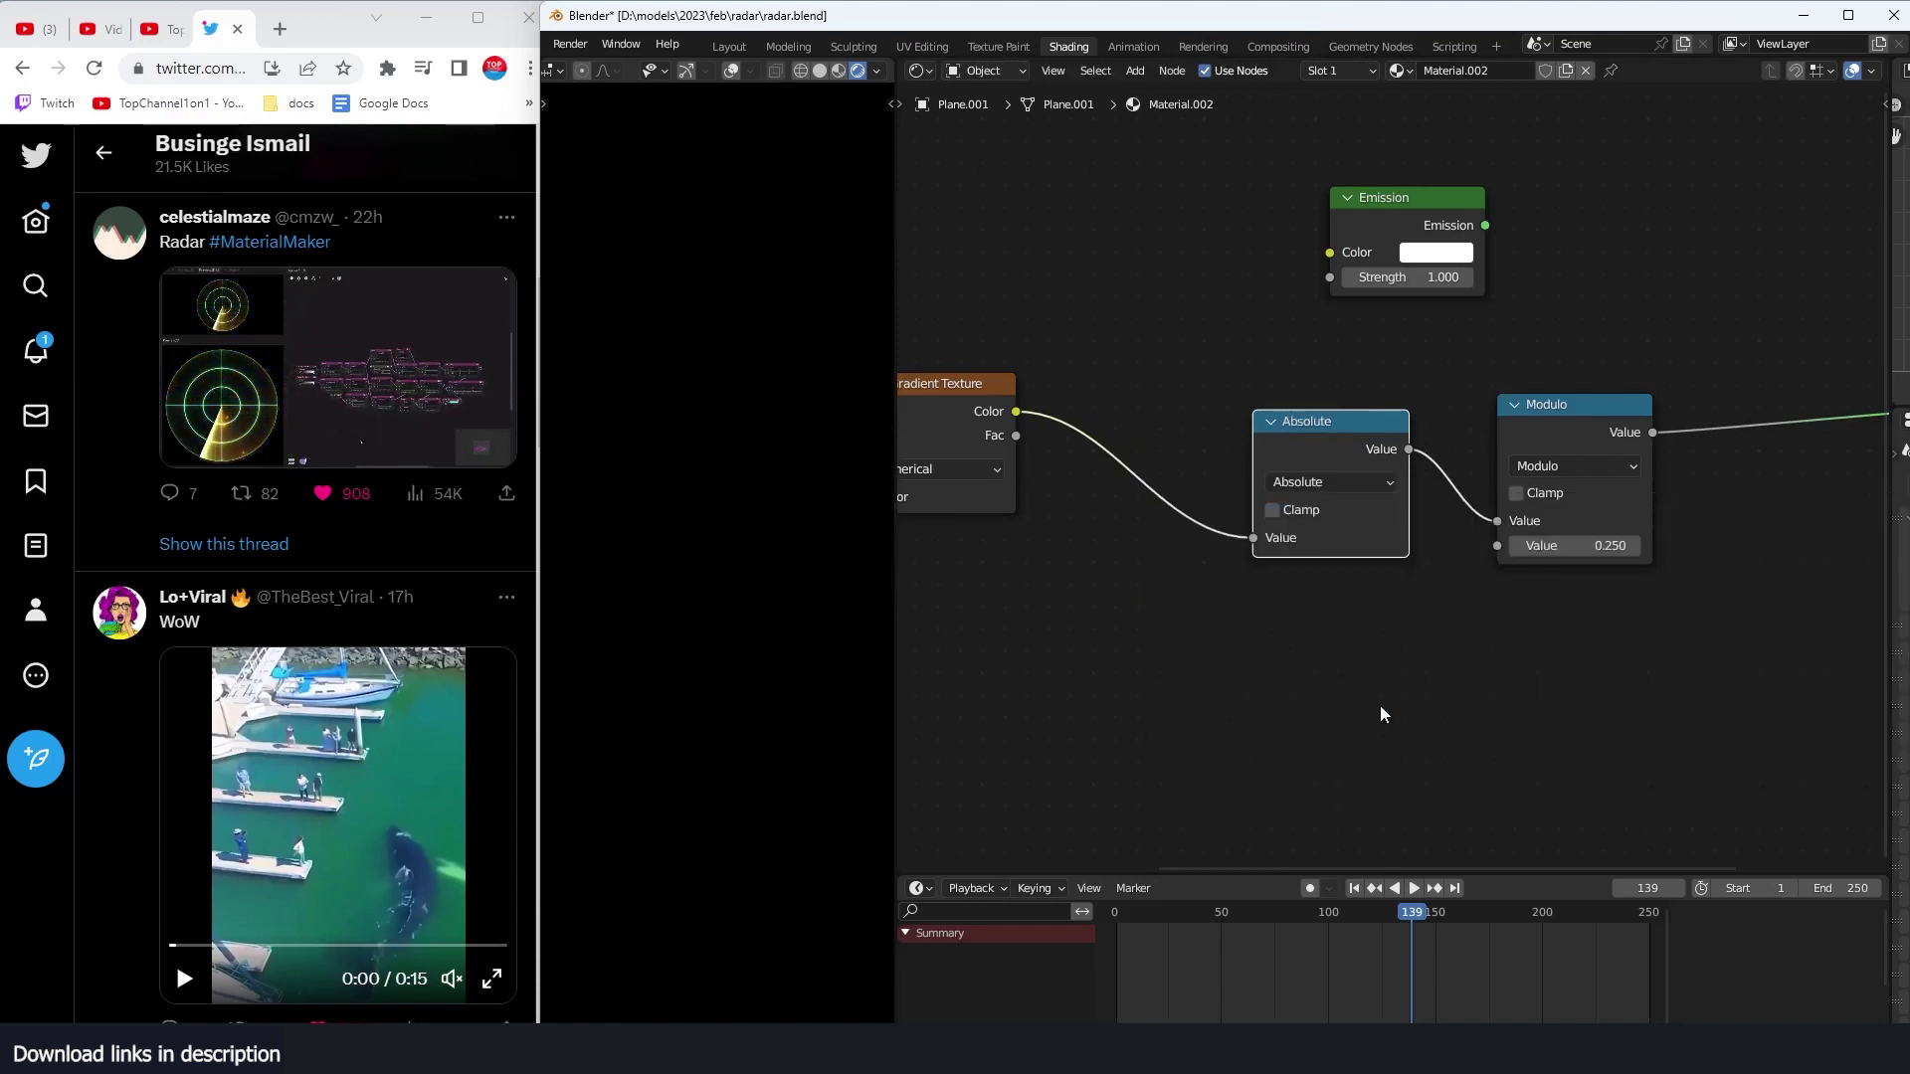
Step: Insert a duplicate of the Modulo node before the Material Output and set it to Greater Than with a threshold of 0.240
middle_drag(1381, 708, 1259, 714)
drag(1243, 427, 1178, 442)
drag(1412, 422, 1326, 436)
key(shift+d)
click(1532, 446)
middle_drag(1554, 456, 1472, 491)
click(1472, 492)
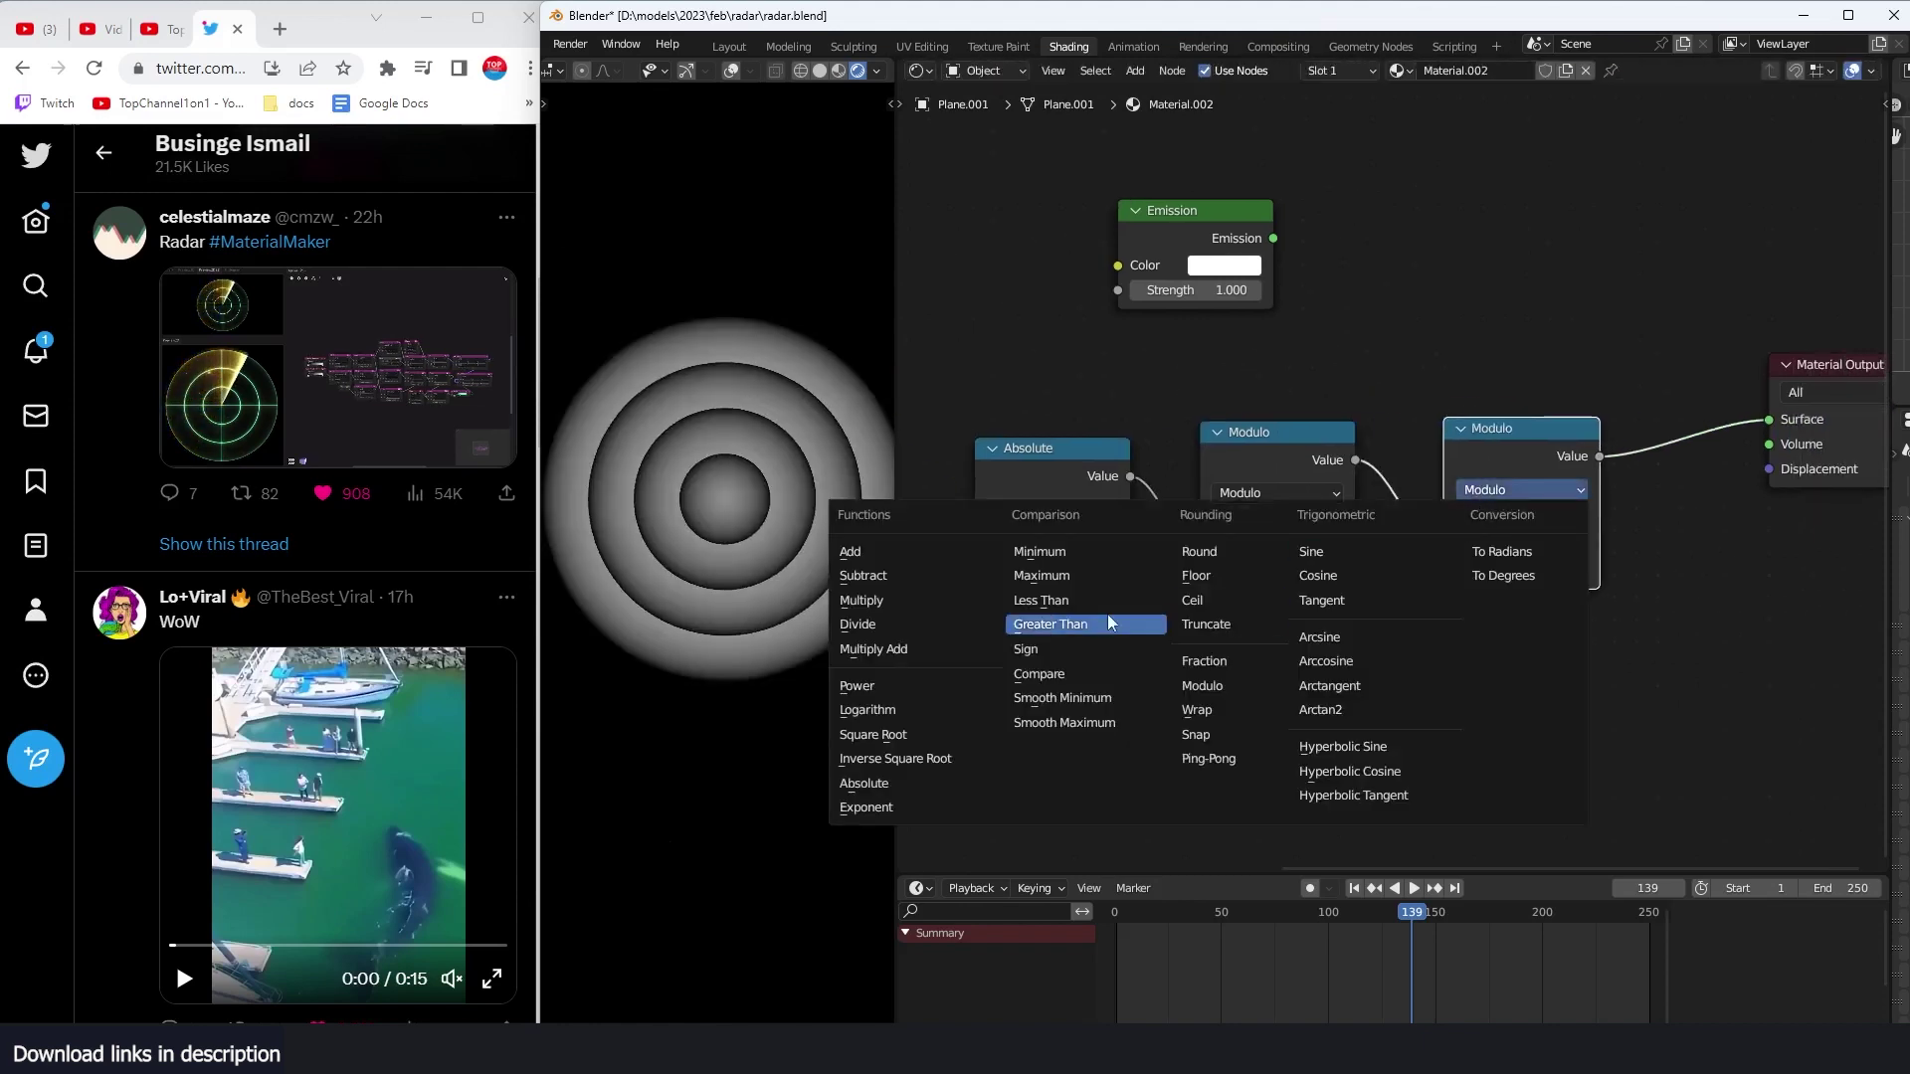
click(1070, 633)
mouse_move(1542, 569)
mouse_down()
mouse_move(1512, 569)
mouse_move(1533, 569)
mouse_up()
Step: Insert another duplicated Modulo node between the Gradient Texture and Absolute nodes and set its operation to Multiply
scroll(1296, 602, down, 3)
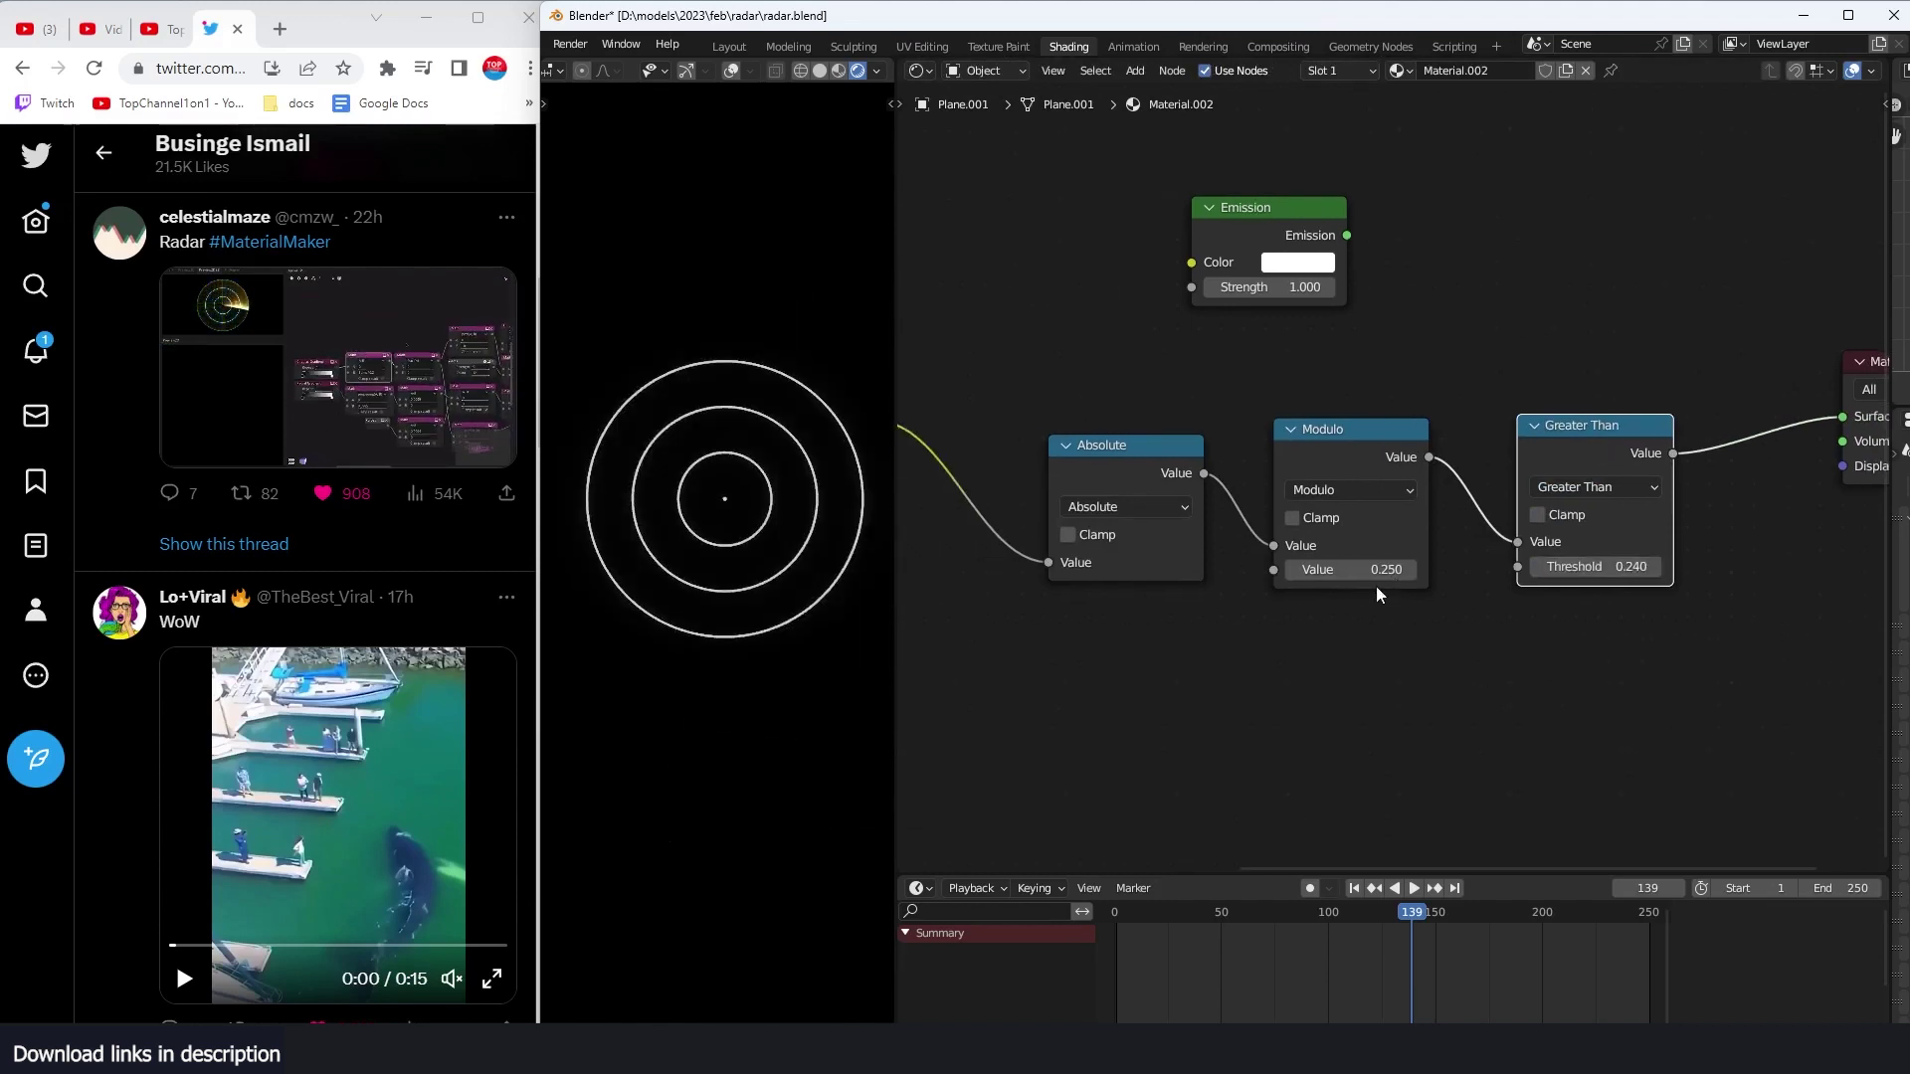
drag(1139, 475, 1193, 475)
key(shift+d)
click(1069, 466)
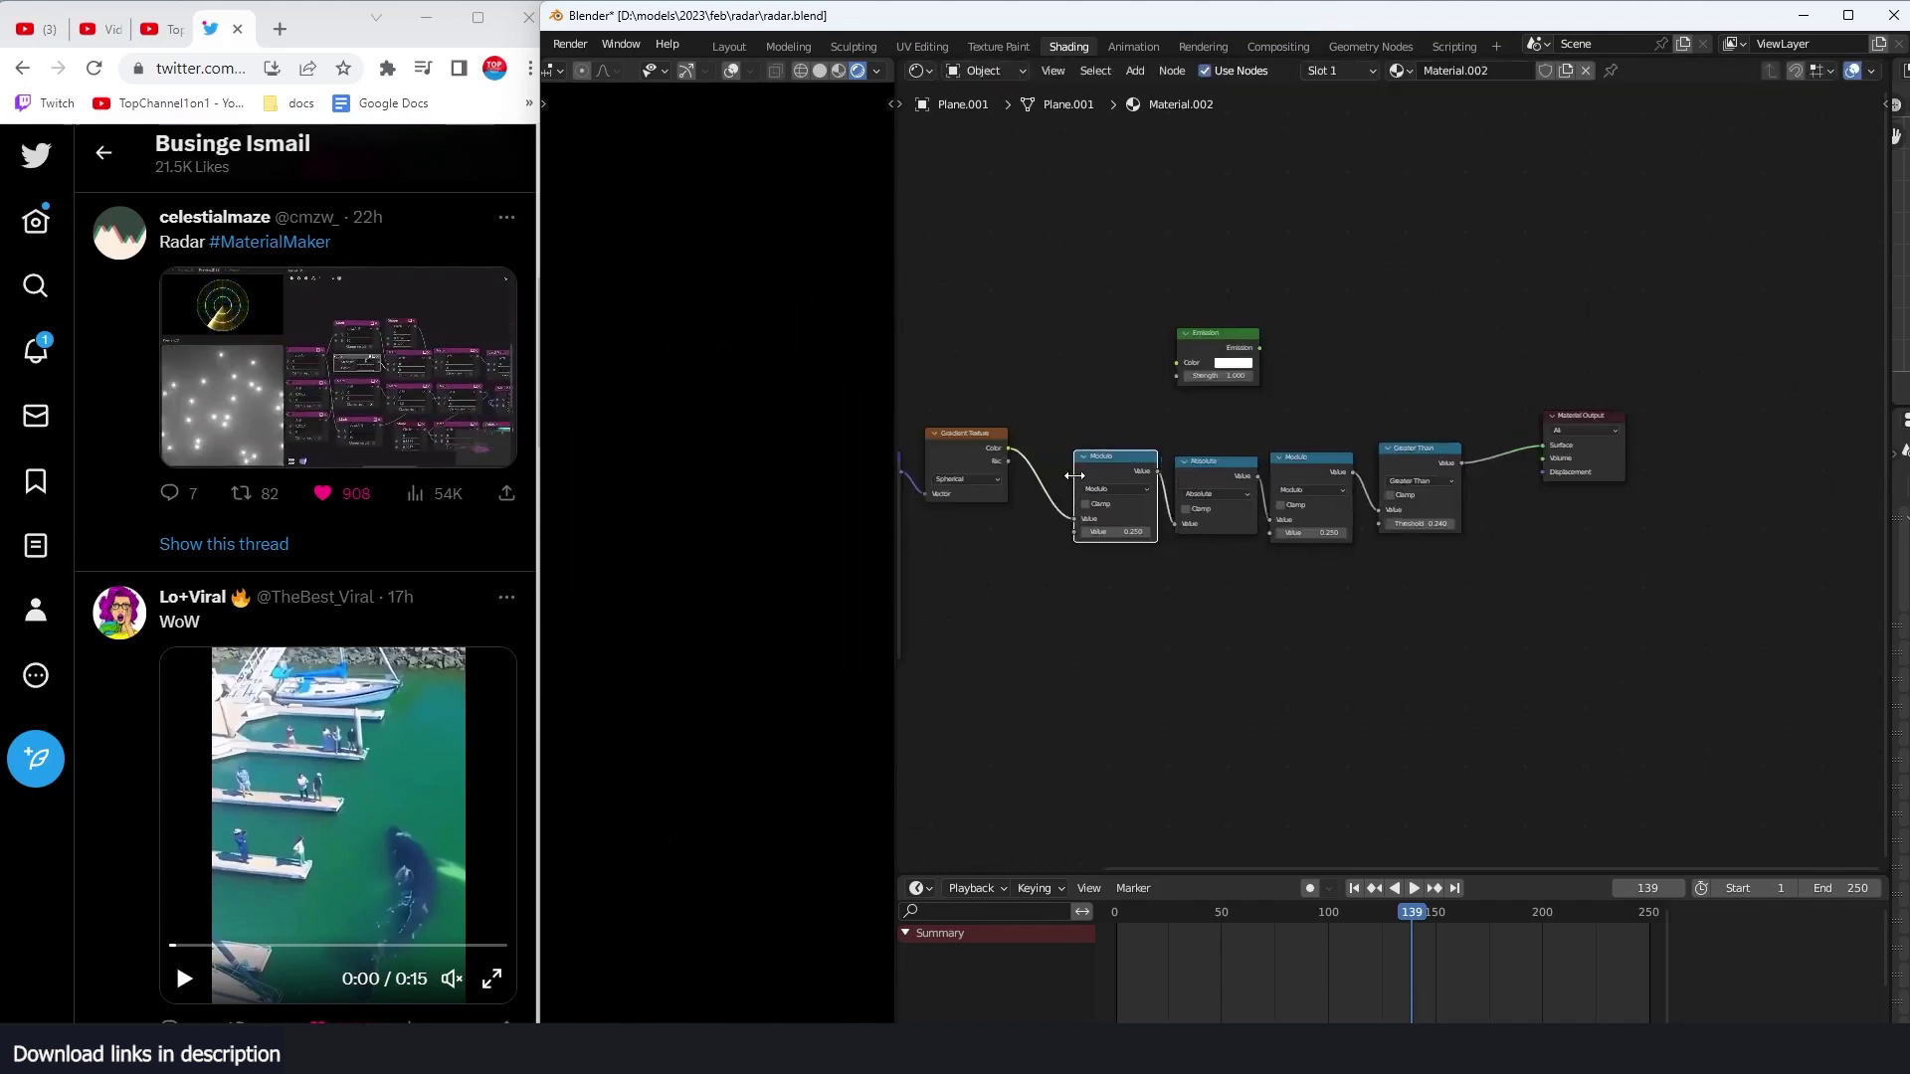
scroll(1054, 438, up, 2)
click(1057, 518)
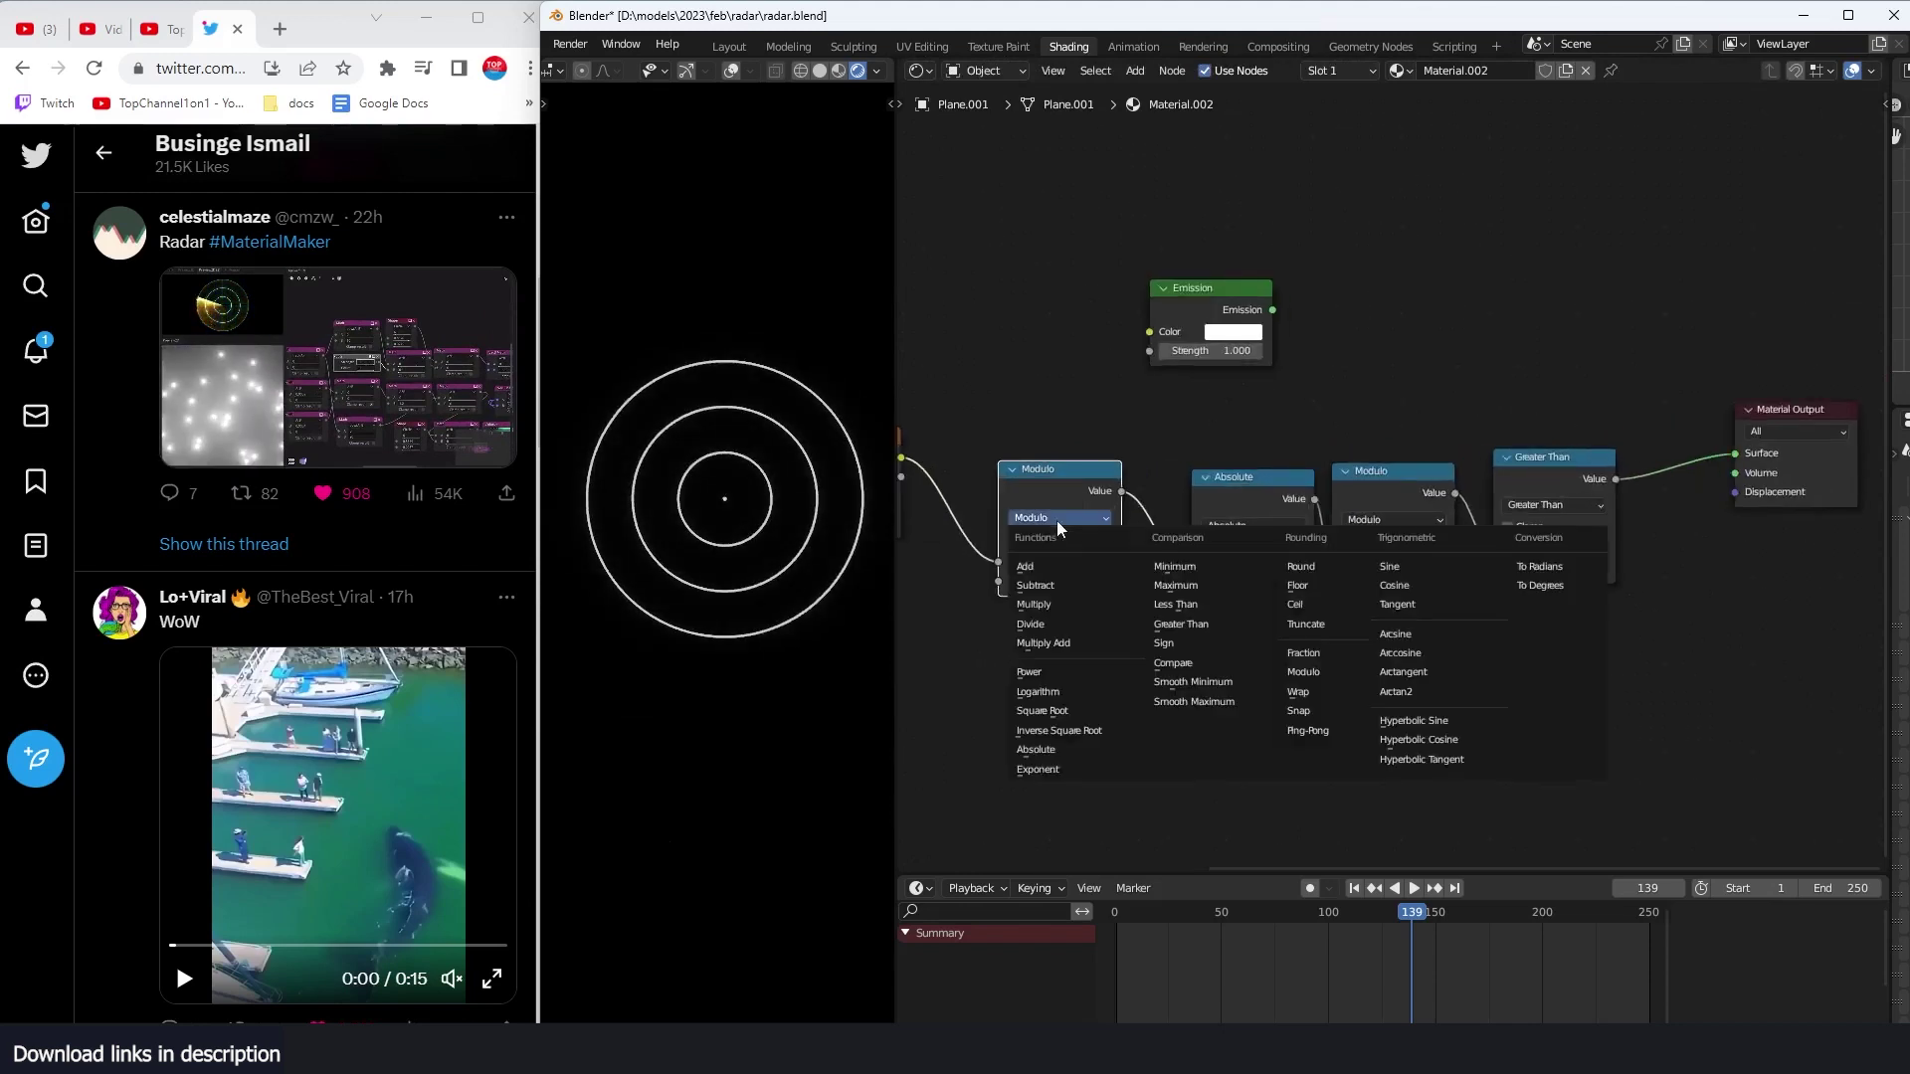
click(1058, 605)
Step: Set the Multiply node's value to 1.120 and try other values on the Modulo node, ending at 0.250
middle_drag(1070, 612, 1198, 623)
drag(1193, 602, 1258, 595)
click(1218, 605)
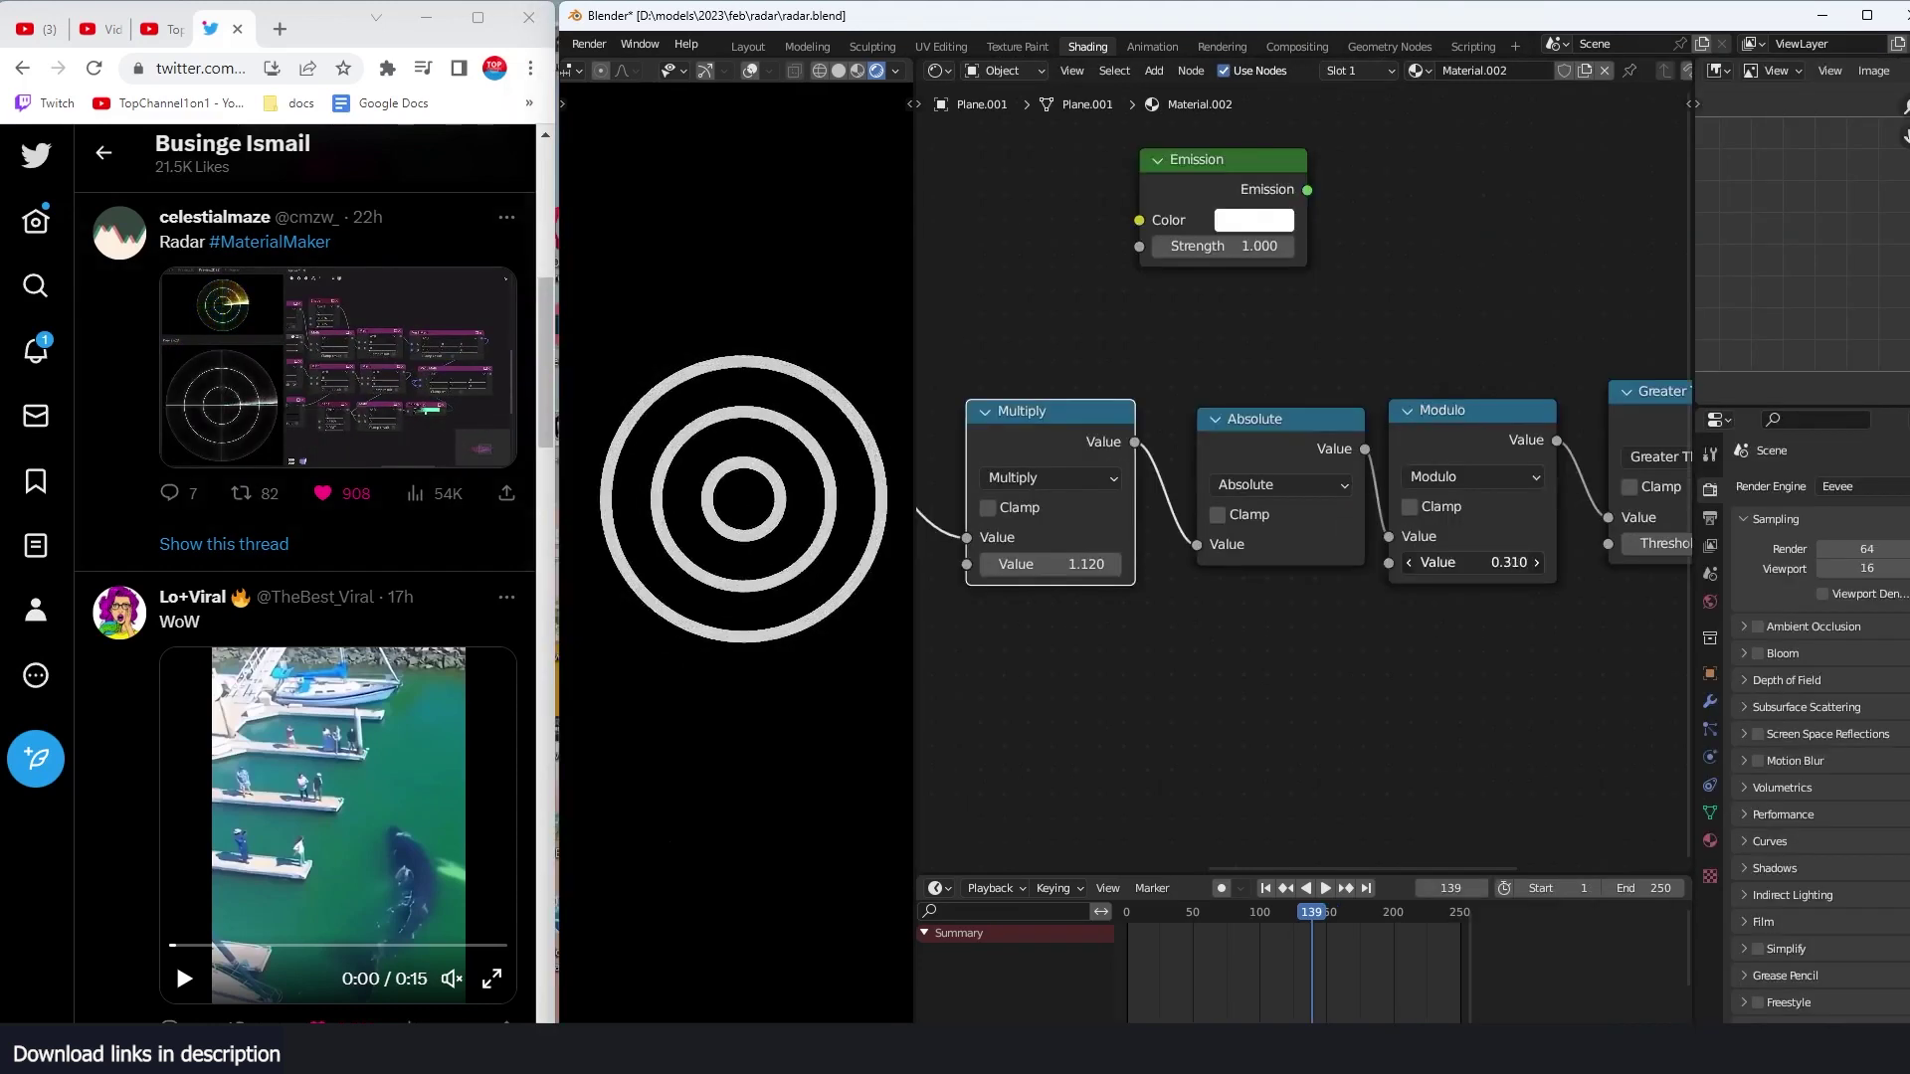
drag(1472, 562, 1474, 562)
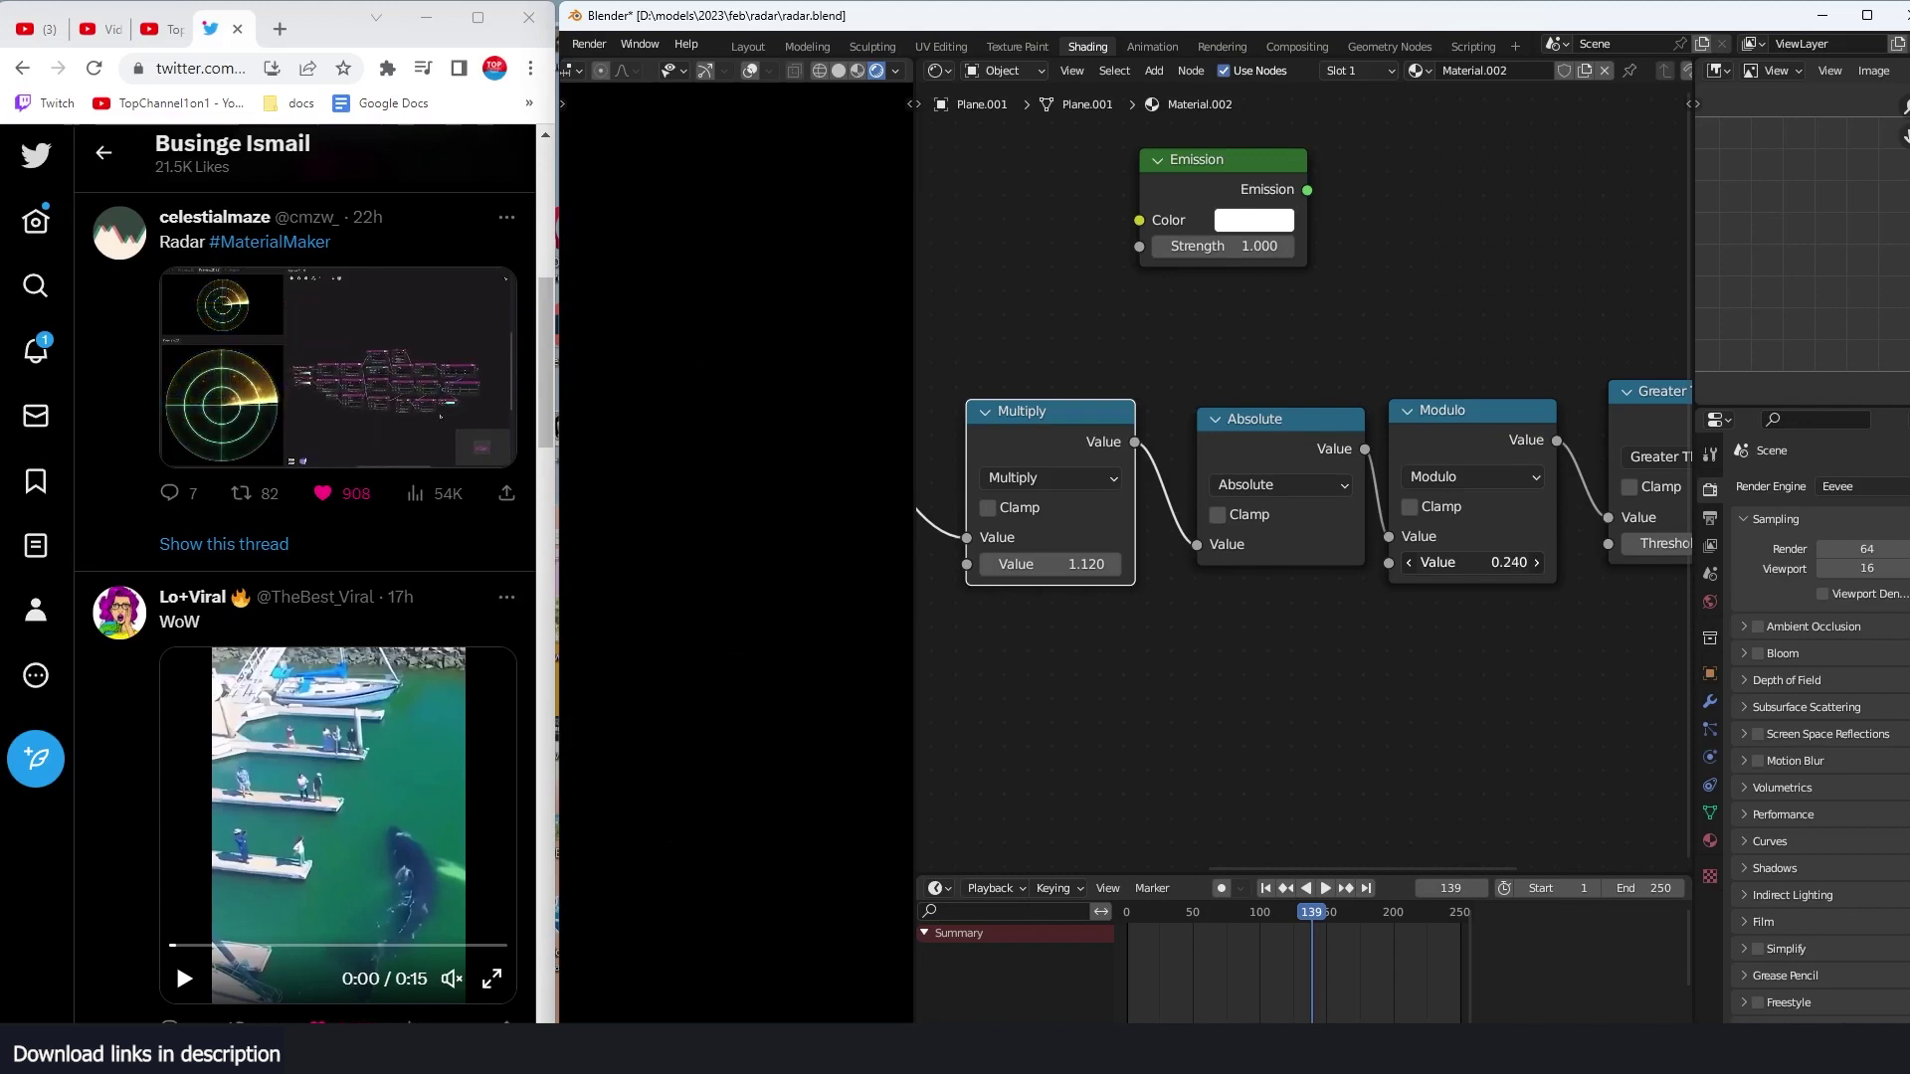
scroll(1361, 663, down, 6)
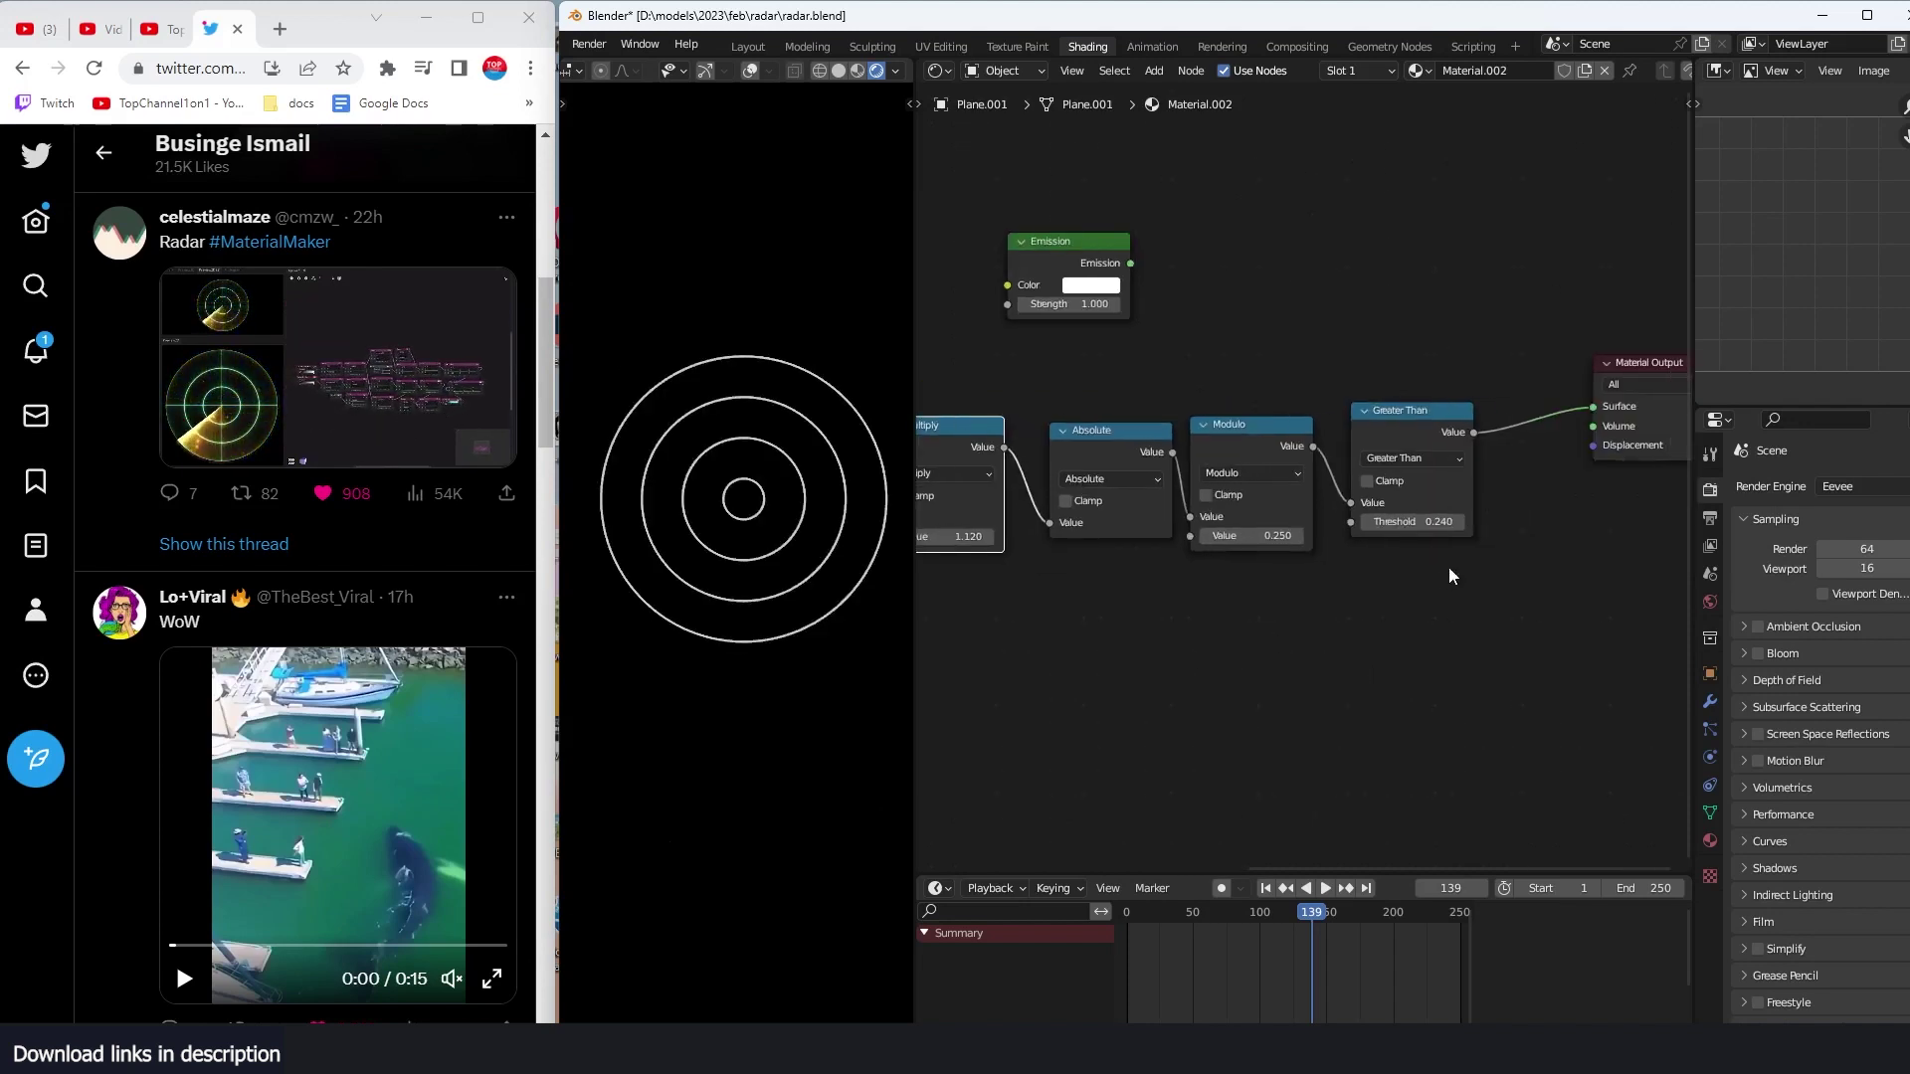
Step: Add a Separate XYZ node above the Gradient Texture node
middle_drag(1477, 465, 1121, 410)
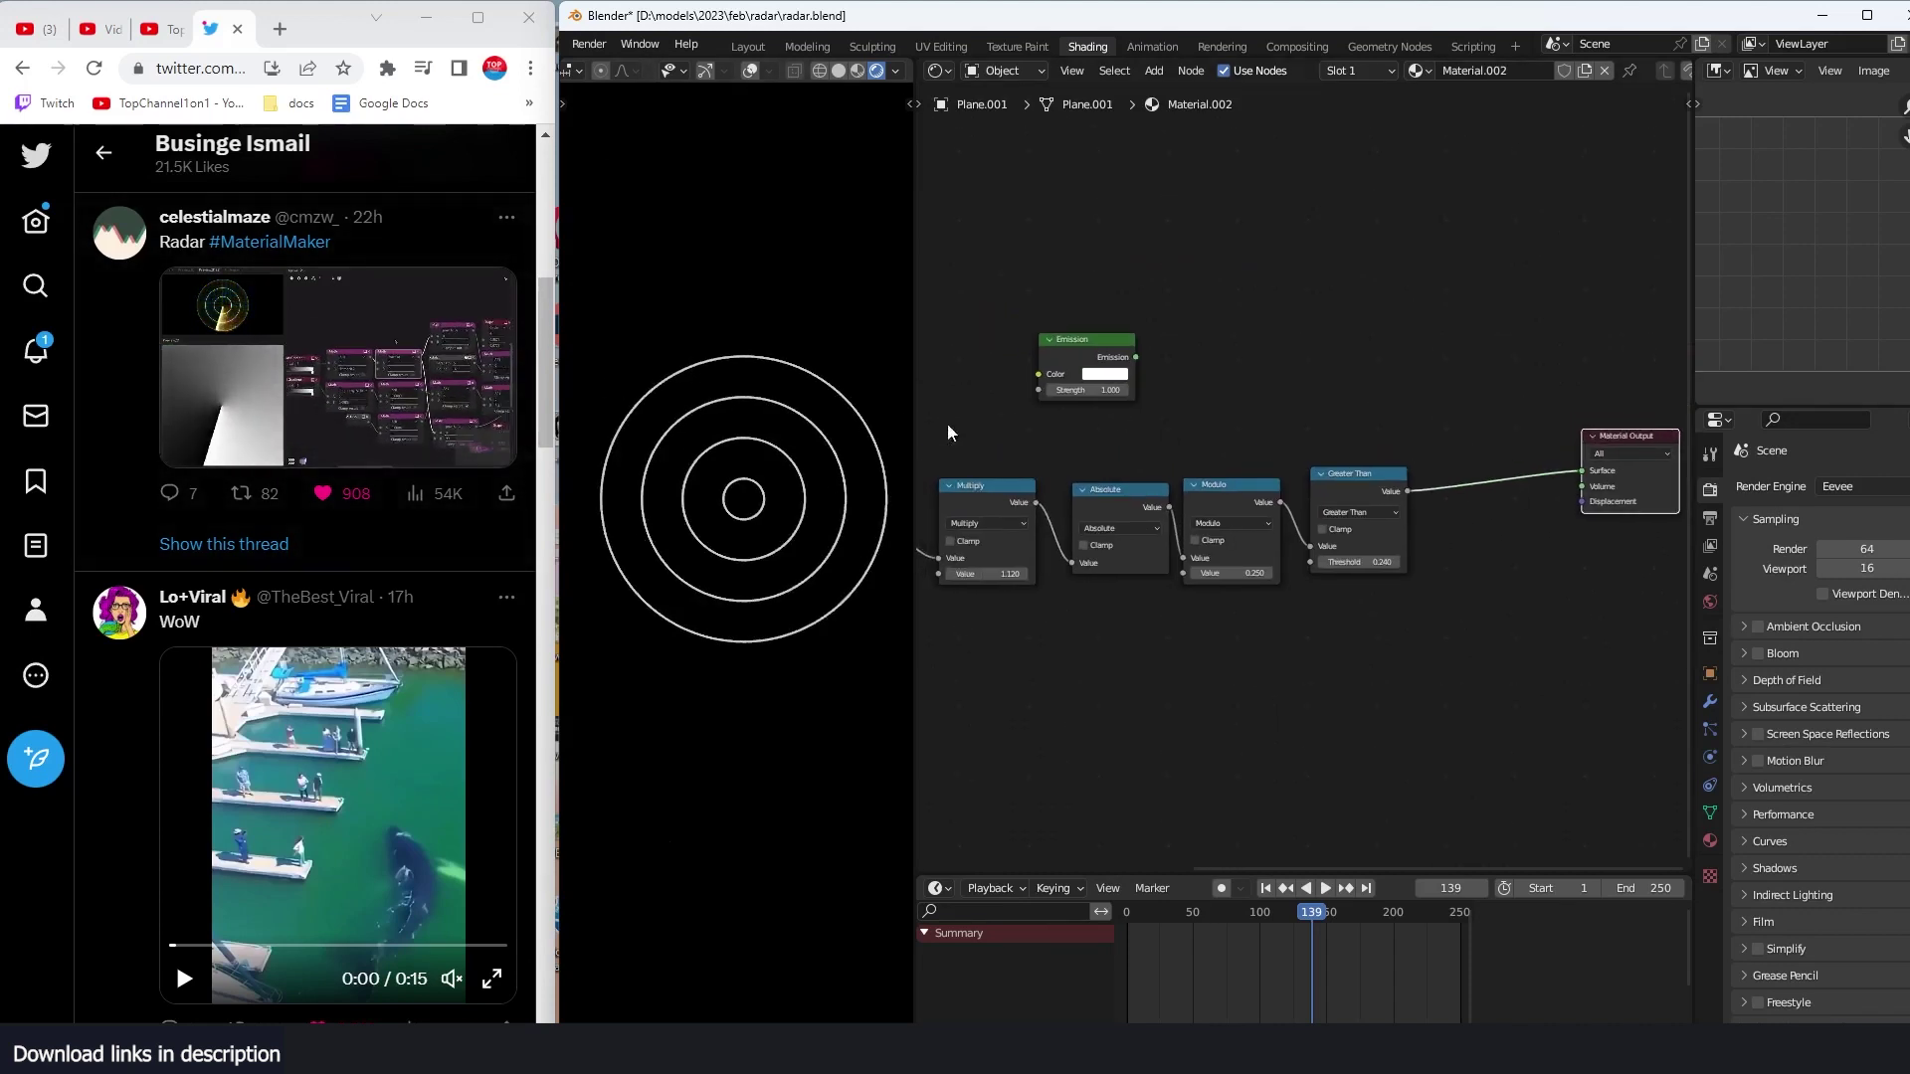
scroll(1202, 402, down, 3)
middle_drag(1080, 359, 1279, 444)
middle_drag(1072, 422, 1244, 402)
scroll(1244, 402, up, 1)
scroll(1263, 458, up, 2)
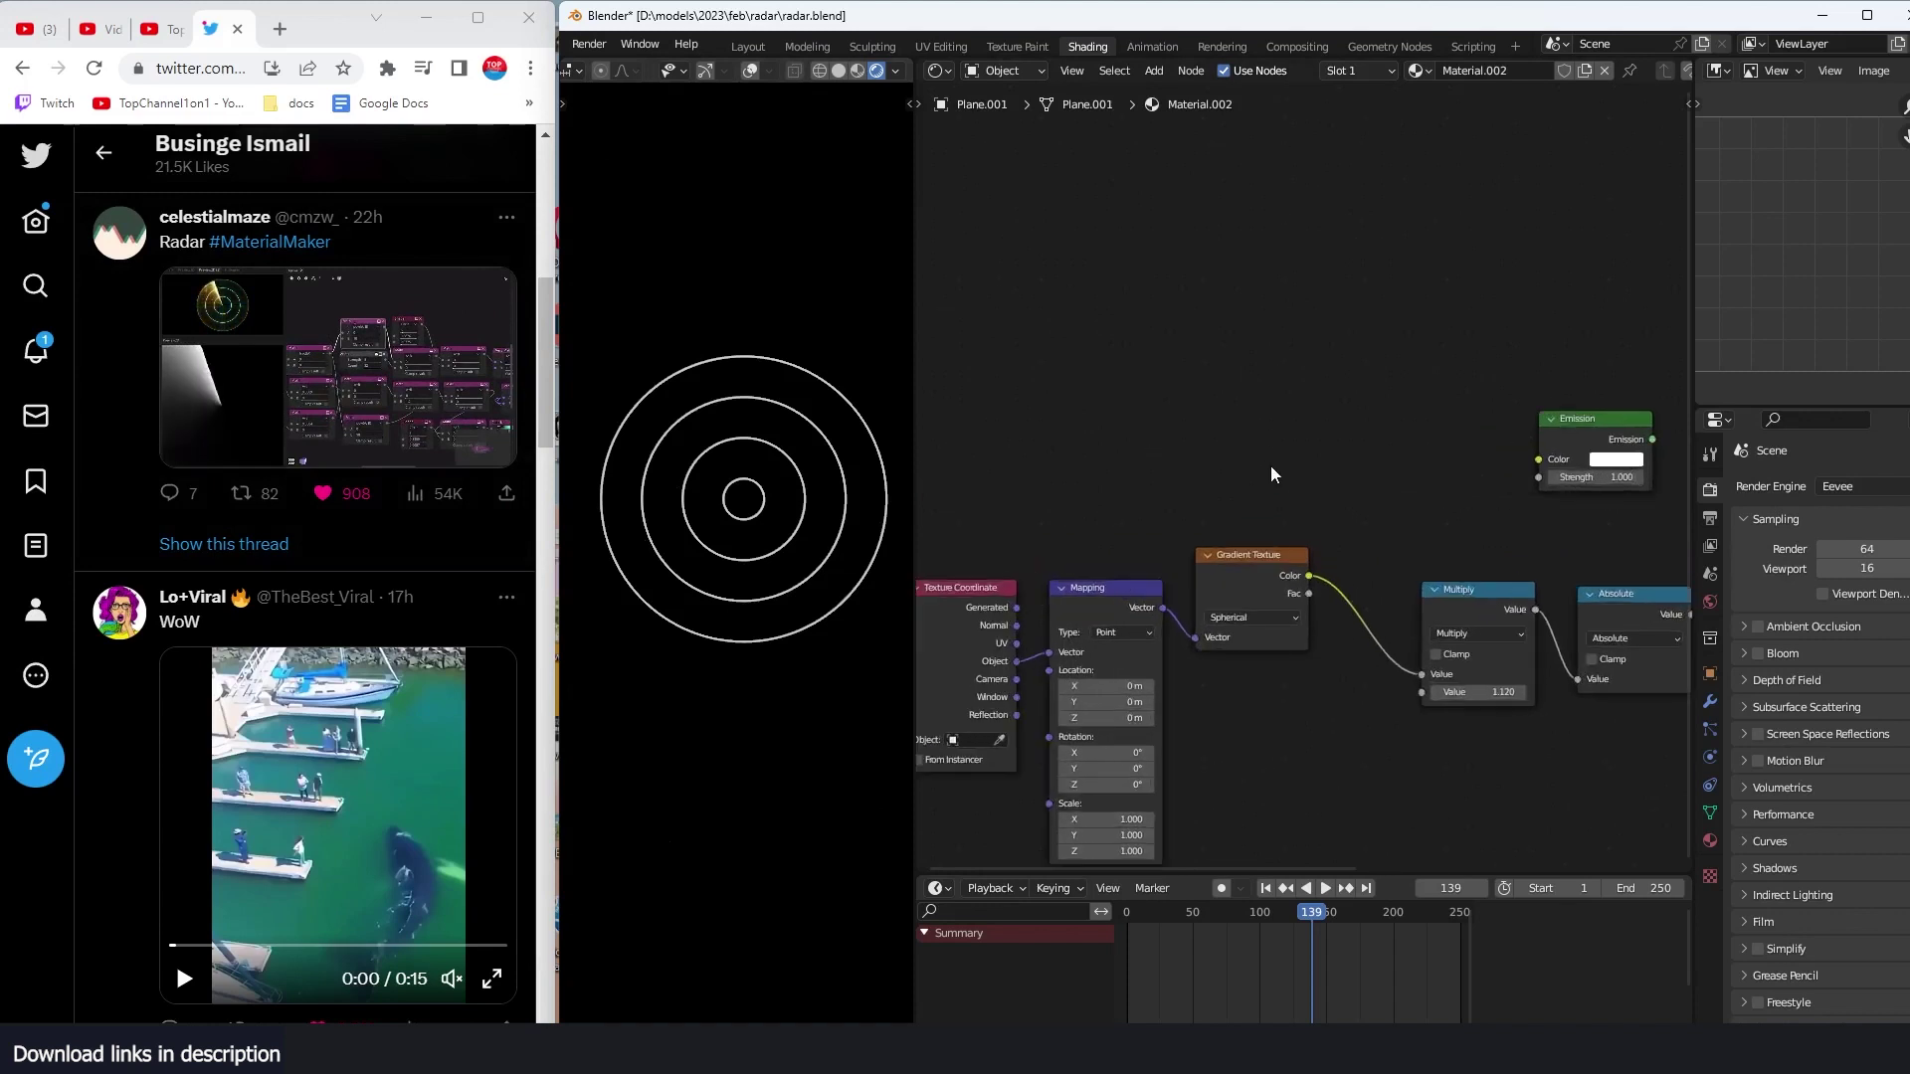
key(shift+a)
click(1207, 366)
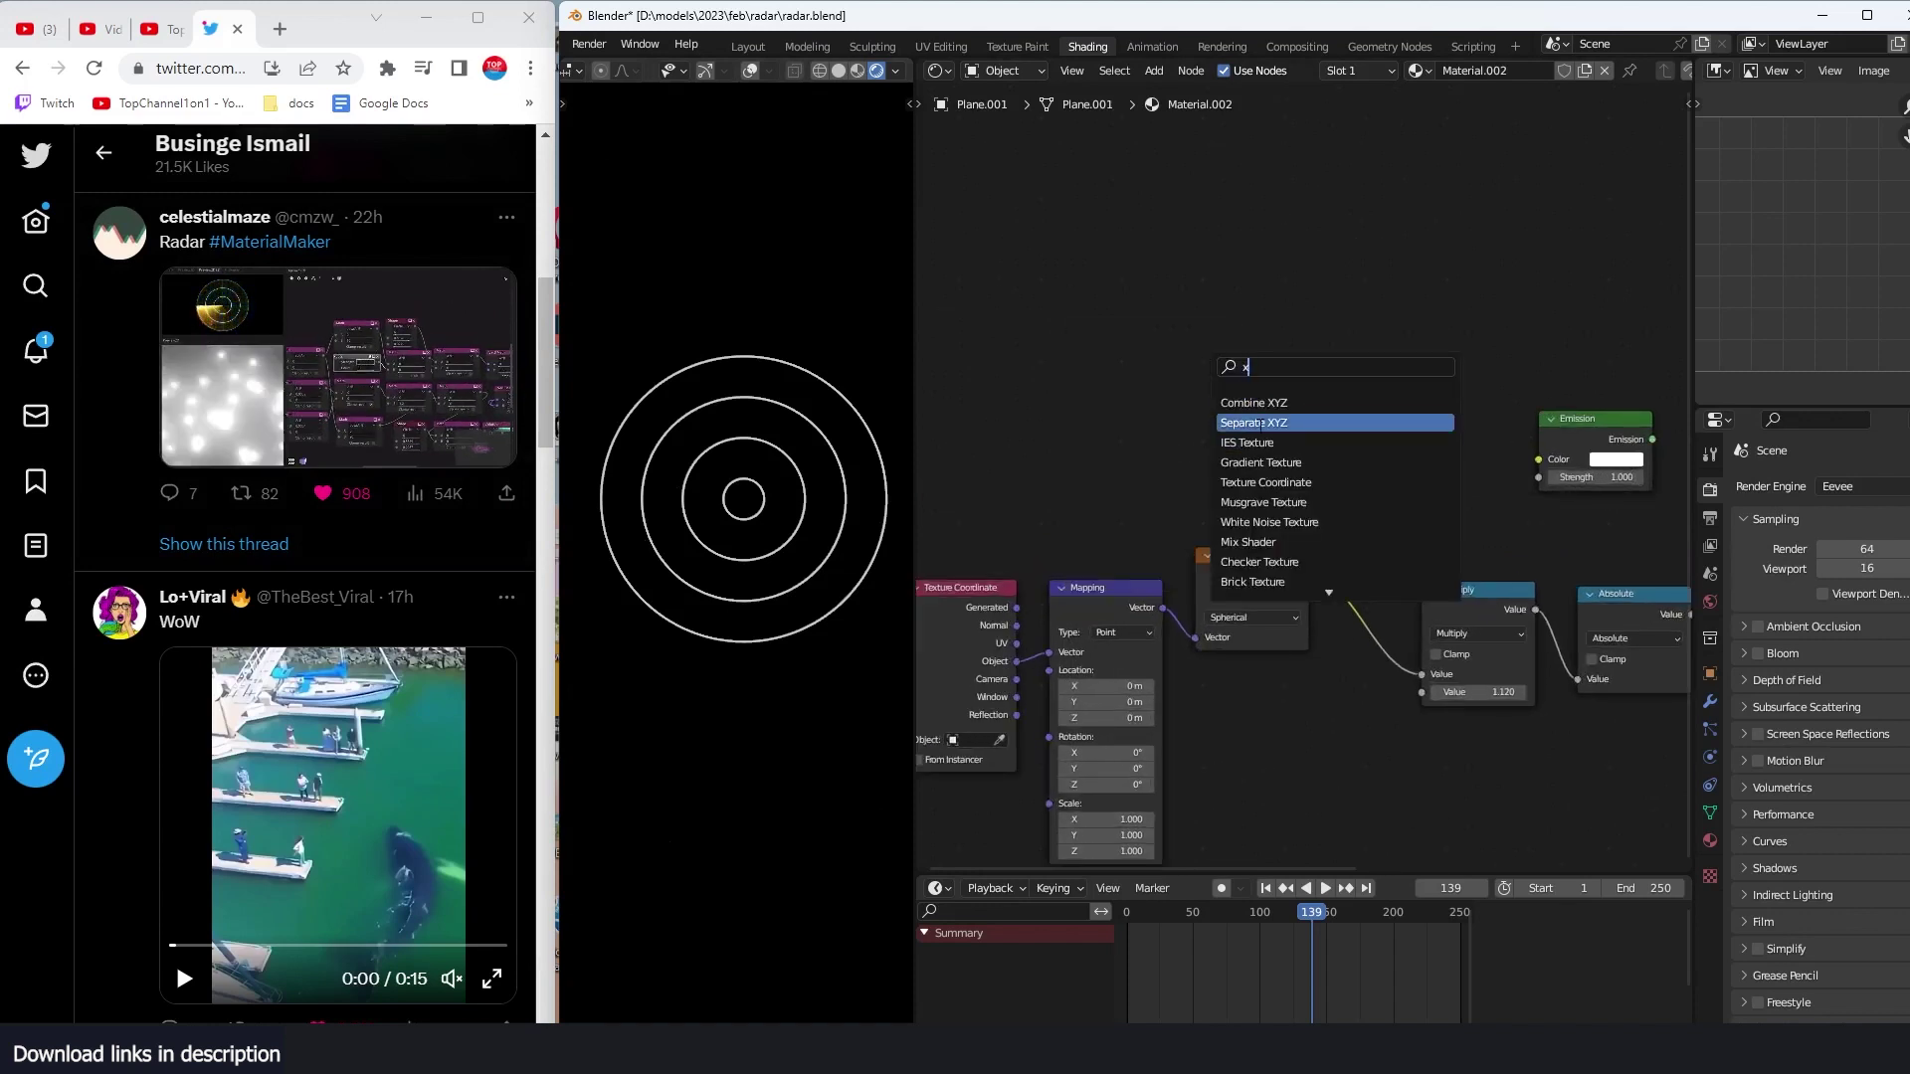
click(1290, 422)
click(1280, 403)
scroll(971, 648, up, 1)
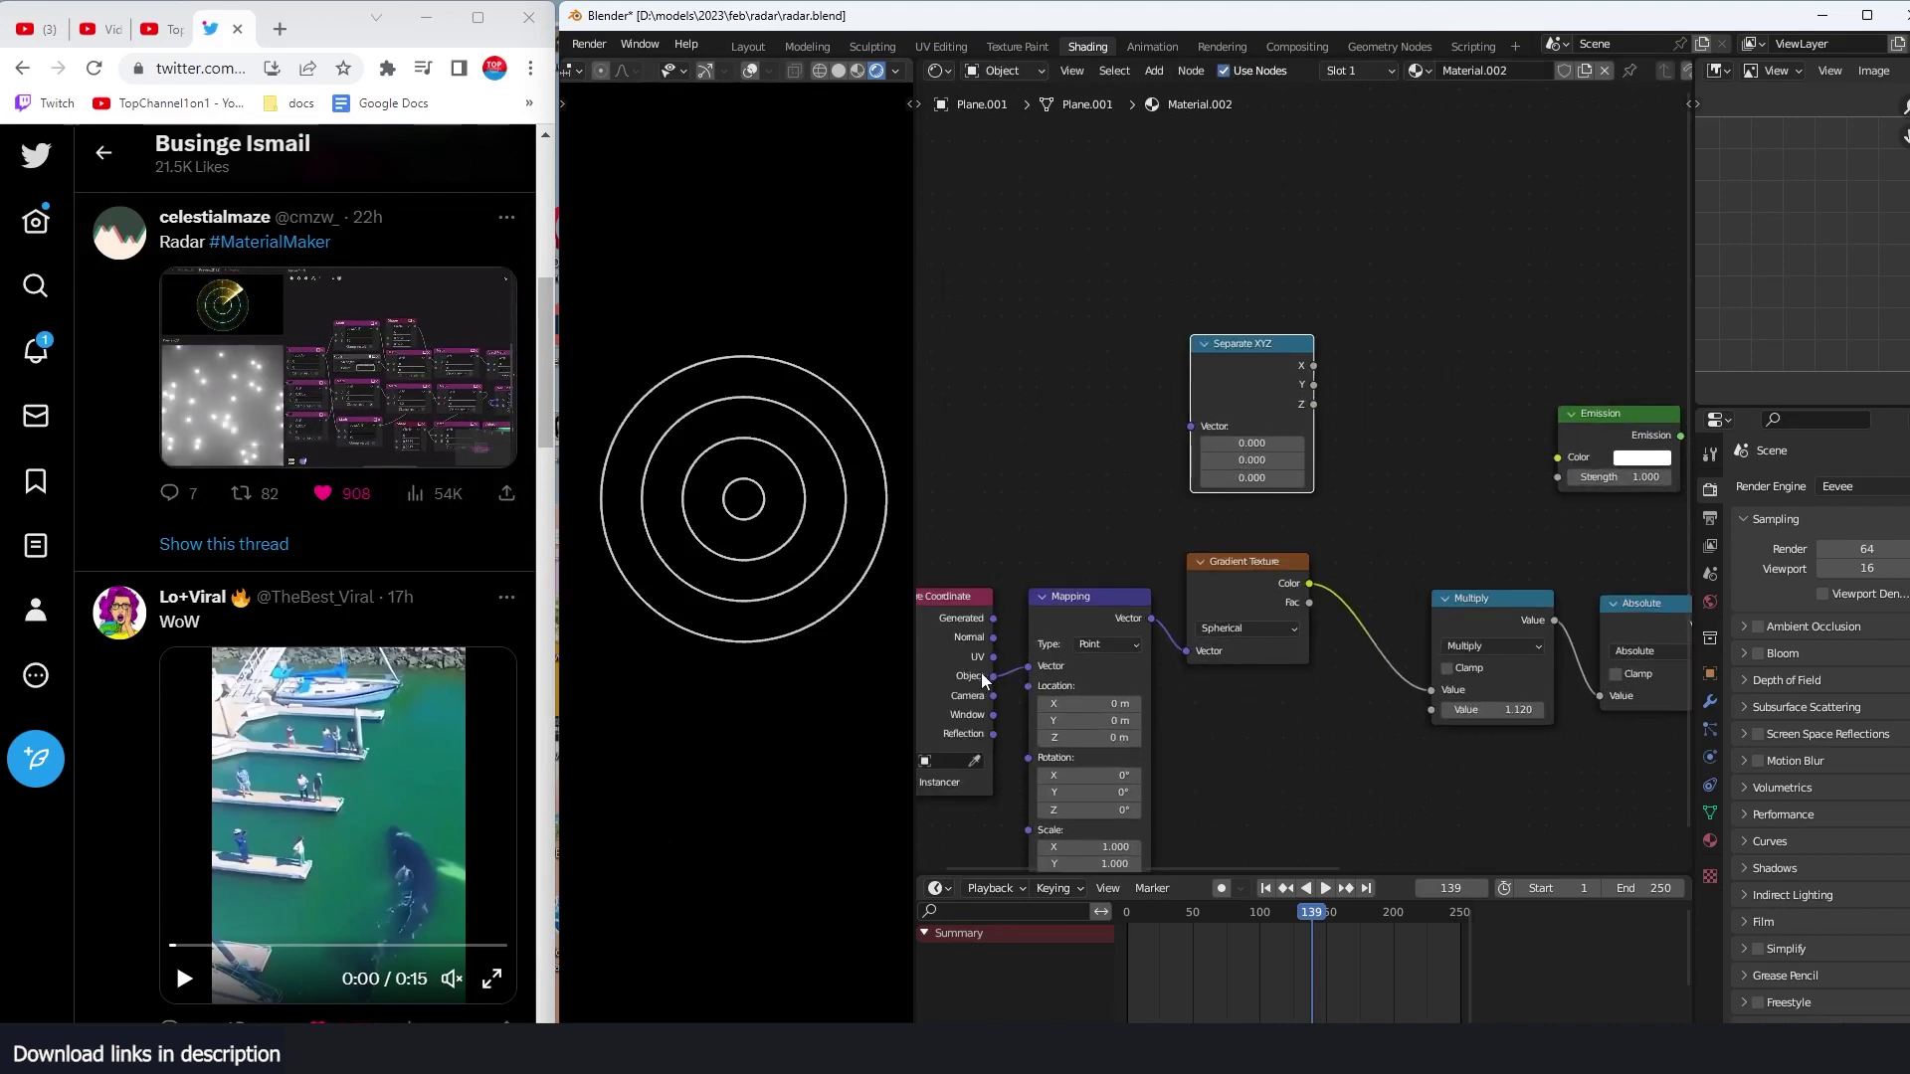
Step: Feed Object coordinates into the Separate XYZ node, preview its Y output, and move the Emission node beside the Gradient Texture
drag(1194, 433, 1194, 430)
ctrl+shift+click(1255, 392)
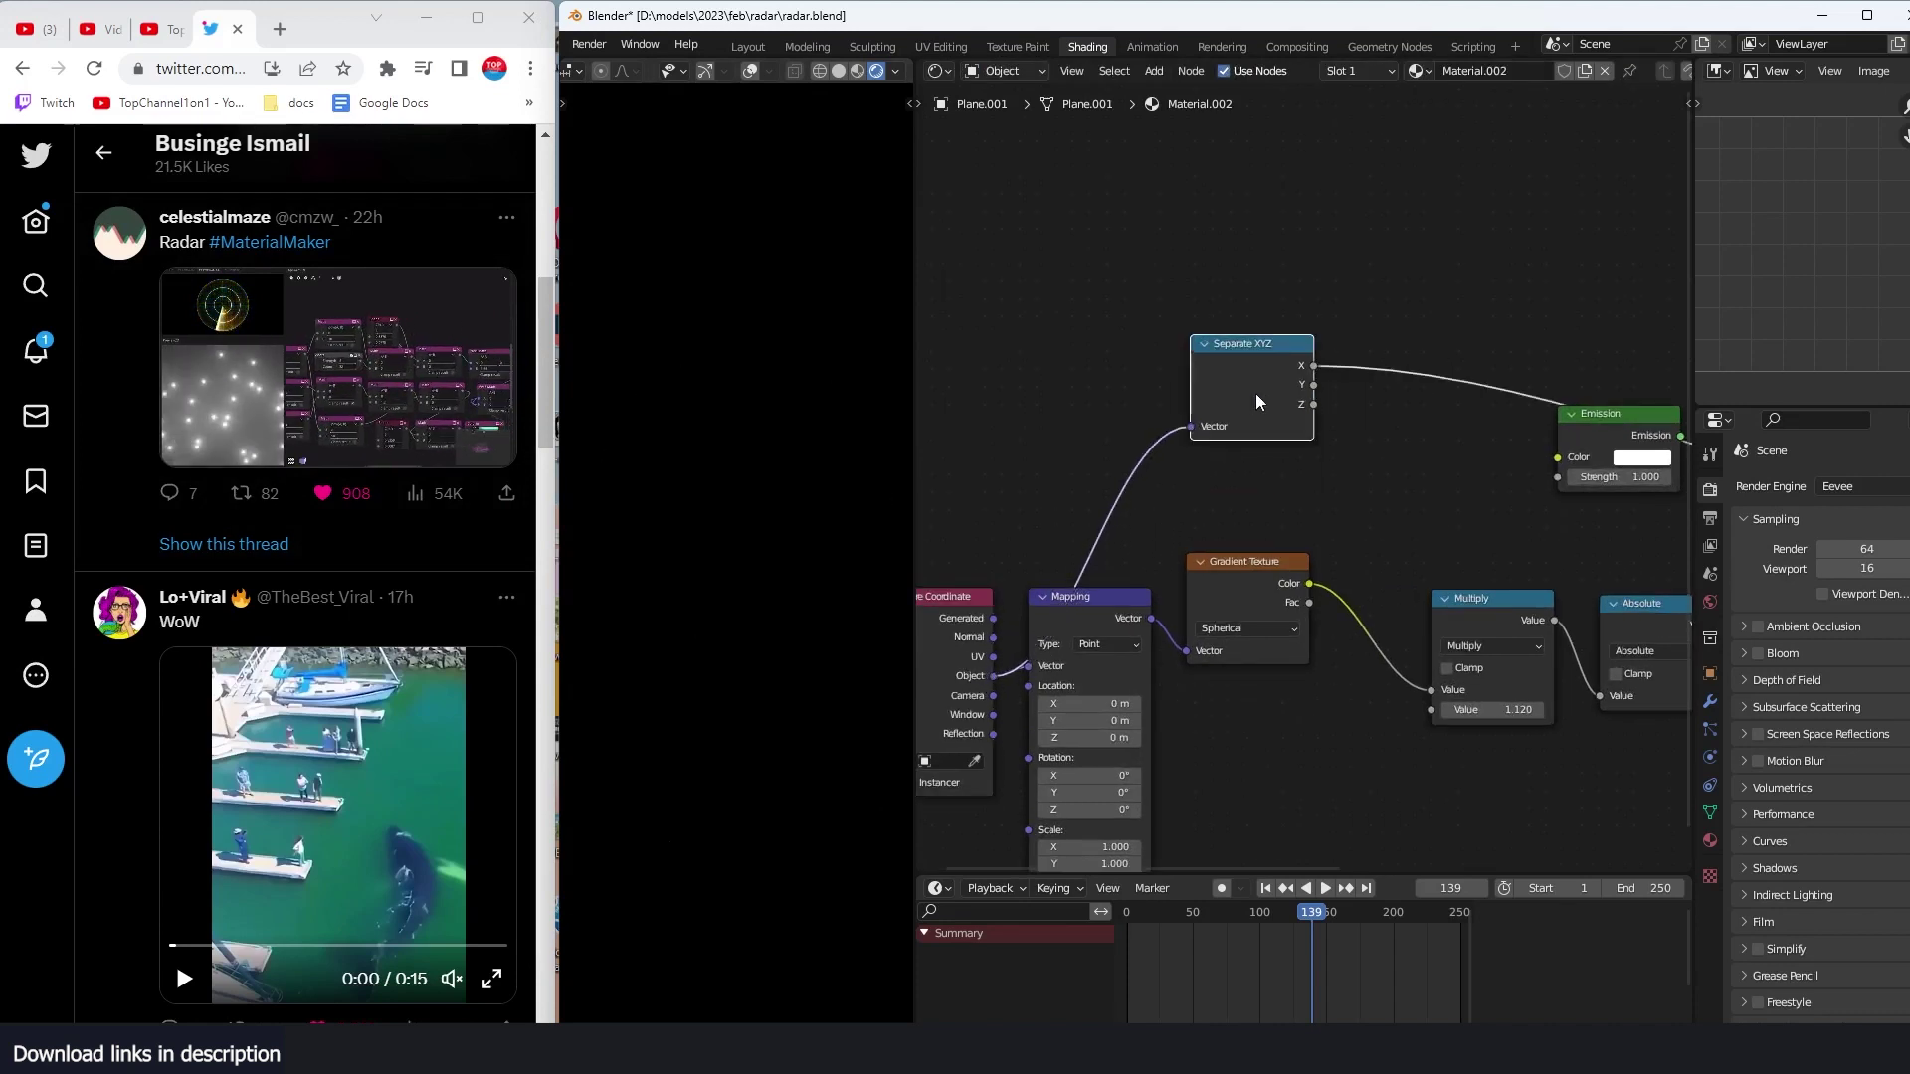
middle_drag(1255, 392, 1037, 461)
ctrl+shift+click(1215, 398)
drag(1344, 434, 1165, 510)
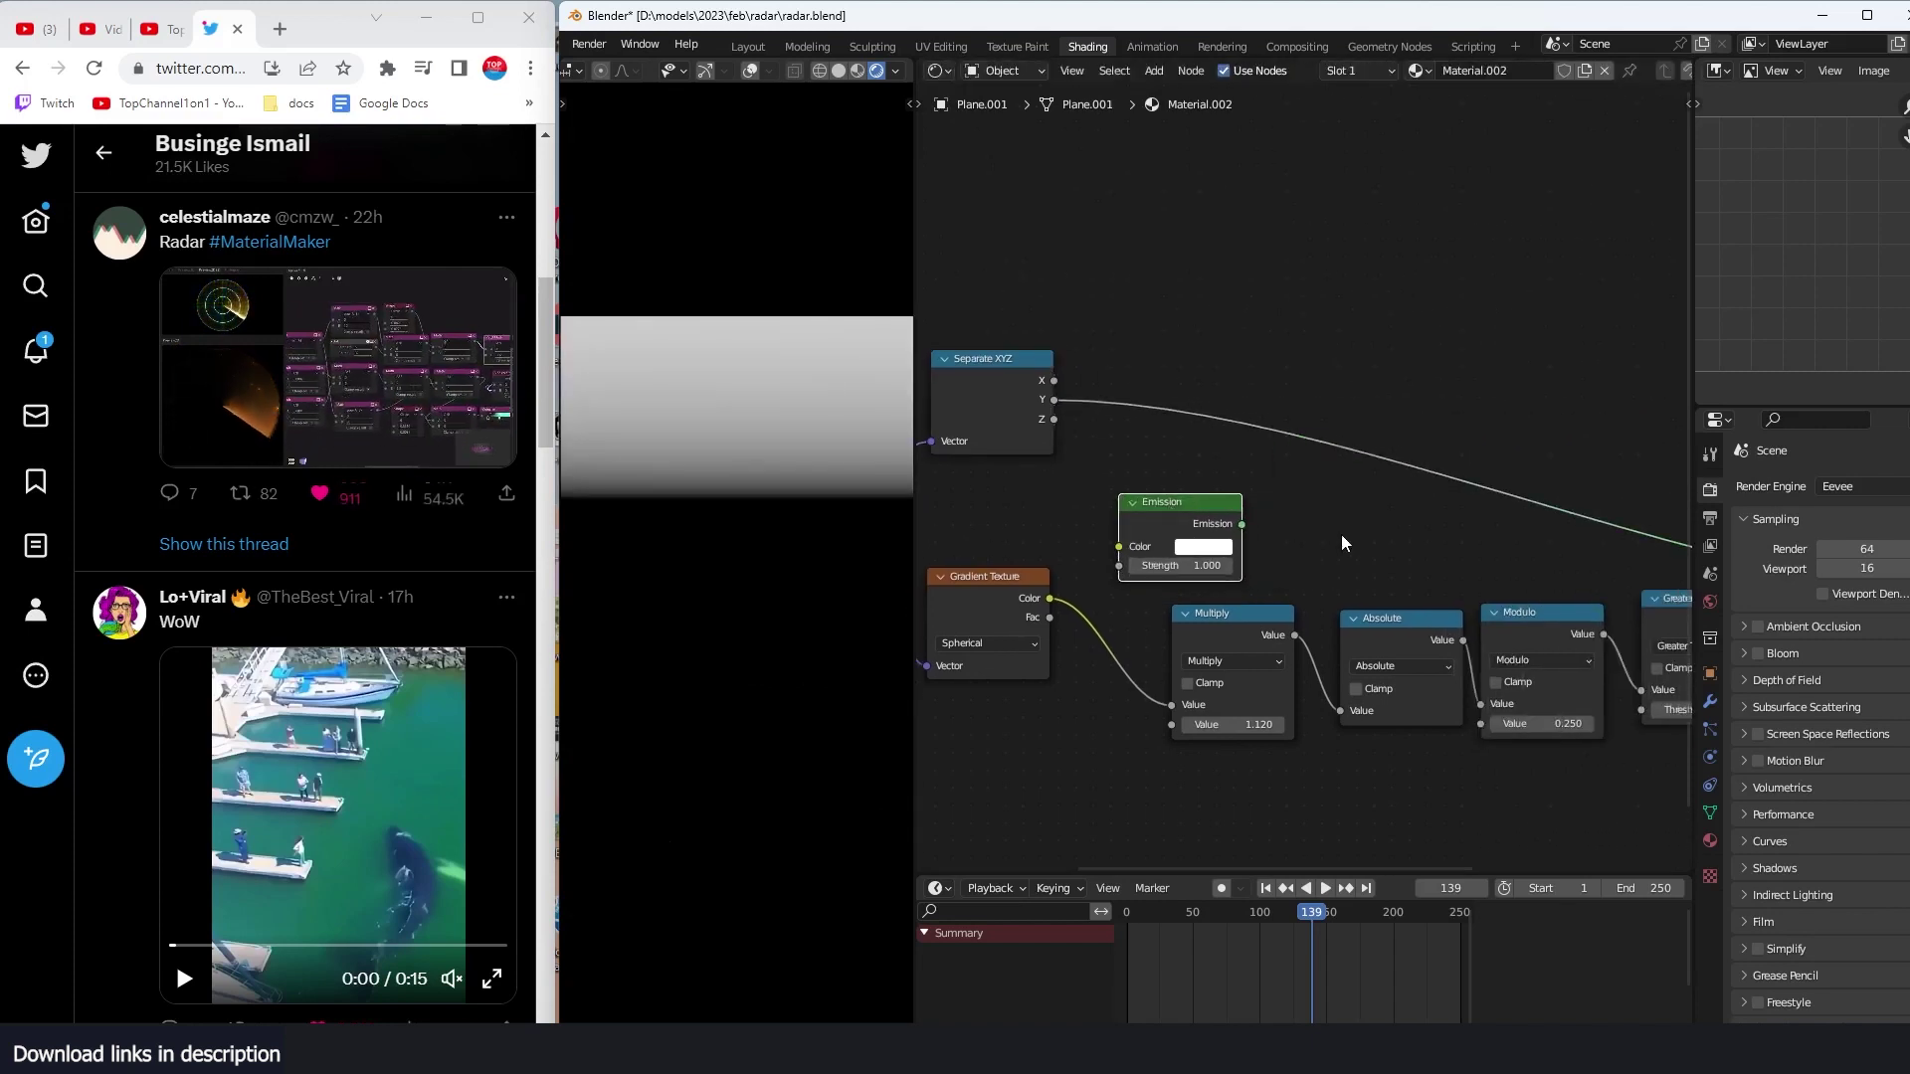
Step: Duplicate the Greater Than node onto the link from Separate XYZ's Y output, leaving space between the two nodes
middle_drag(1552, 582, 1351, 587)
click(1465, 610)
key(shift+d)
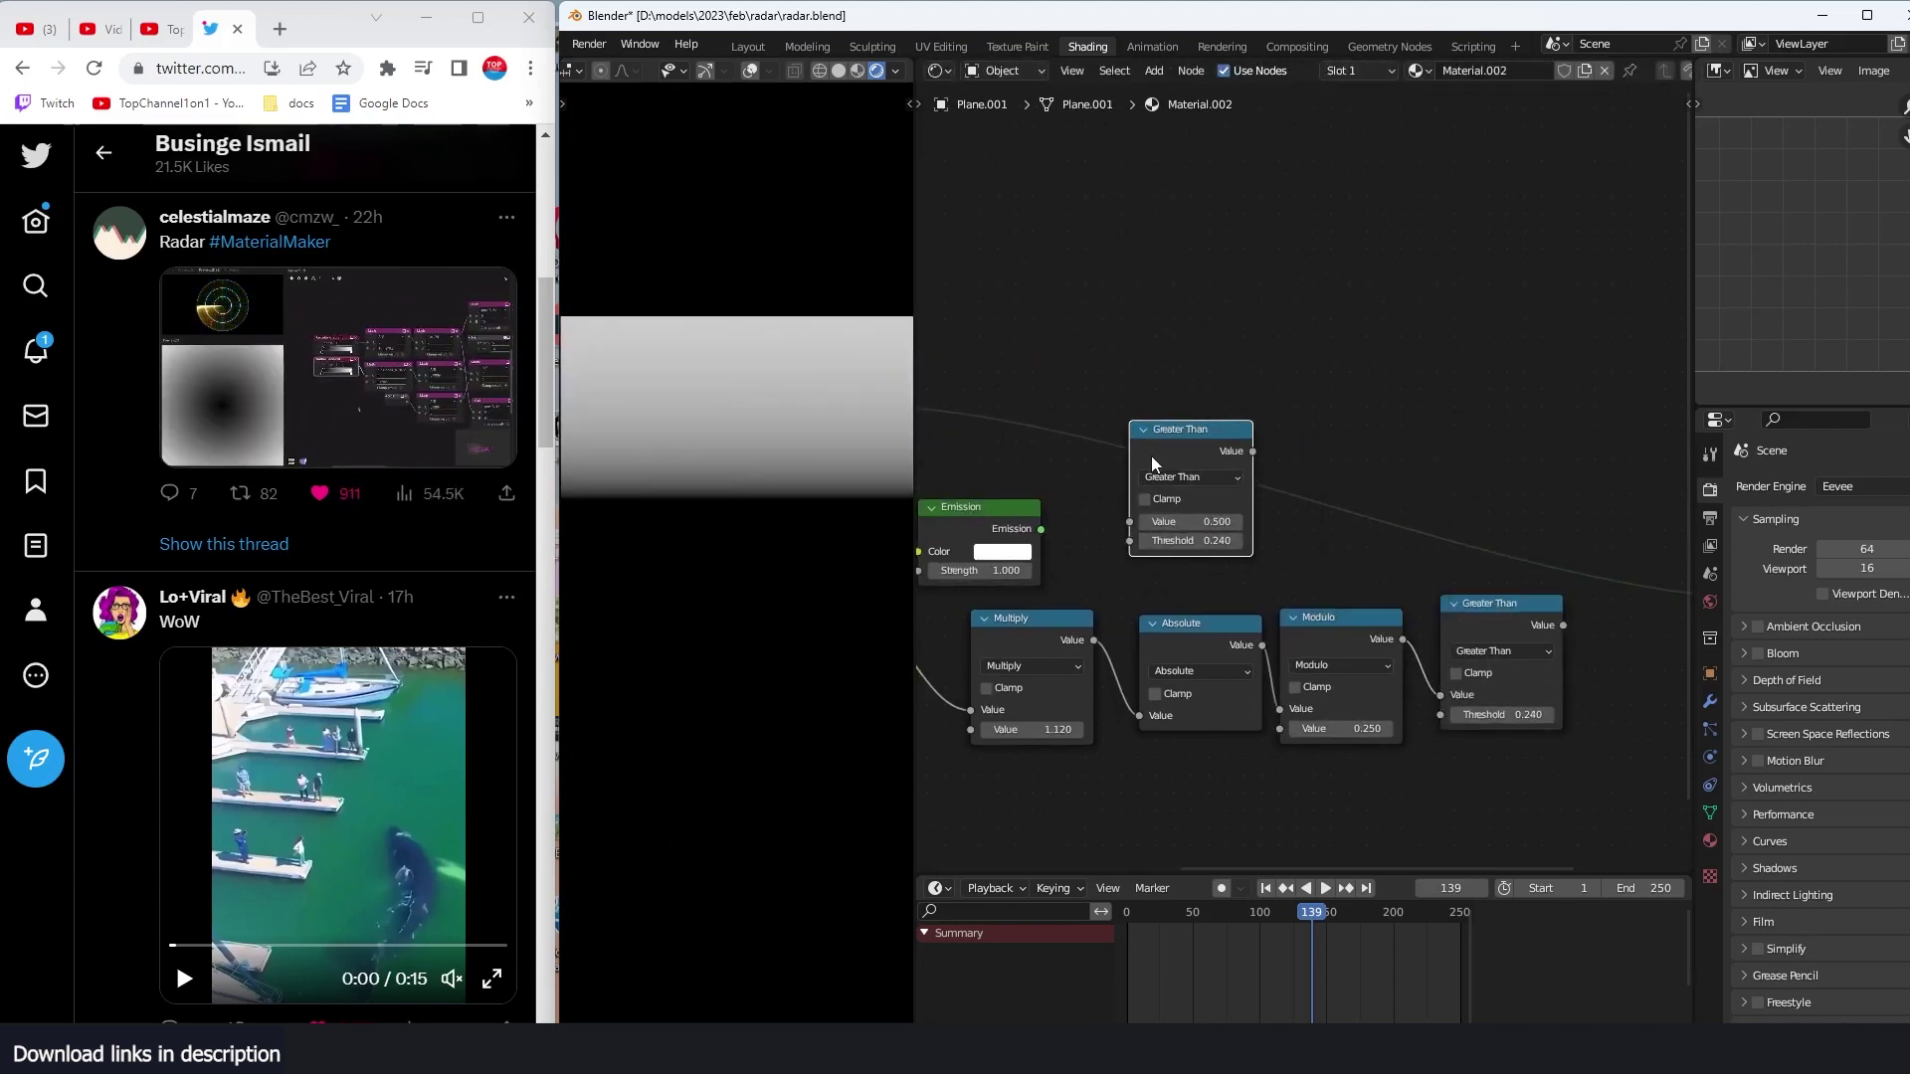
click(1213, 393)
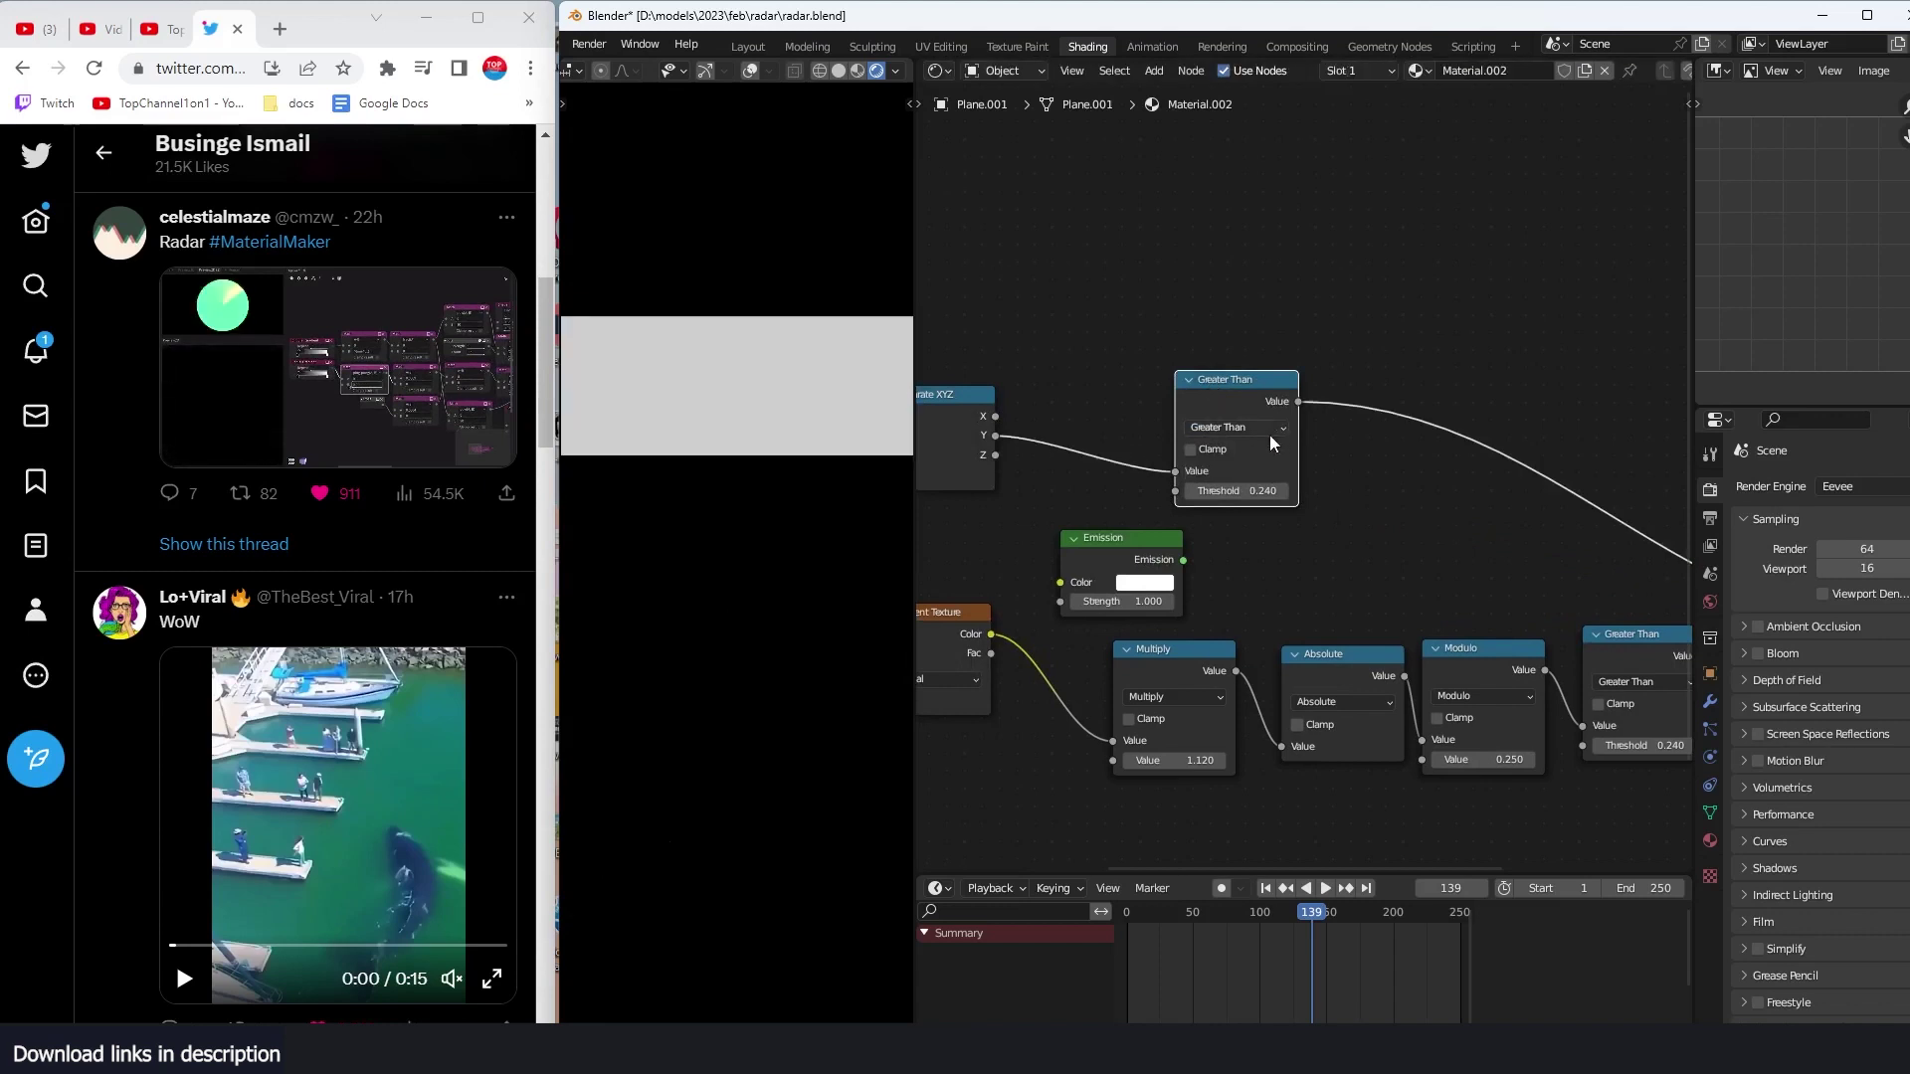
middle_drag(1269, 432, 1369, 431)
drag(1334, 404, 1468, 378)
Step: Insert a duplicate Absolute node between Separate XYZ and the new Greater Than node, and set that node's threshold to 0.050
click(1301, 617)
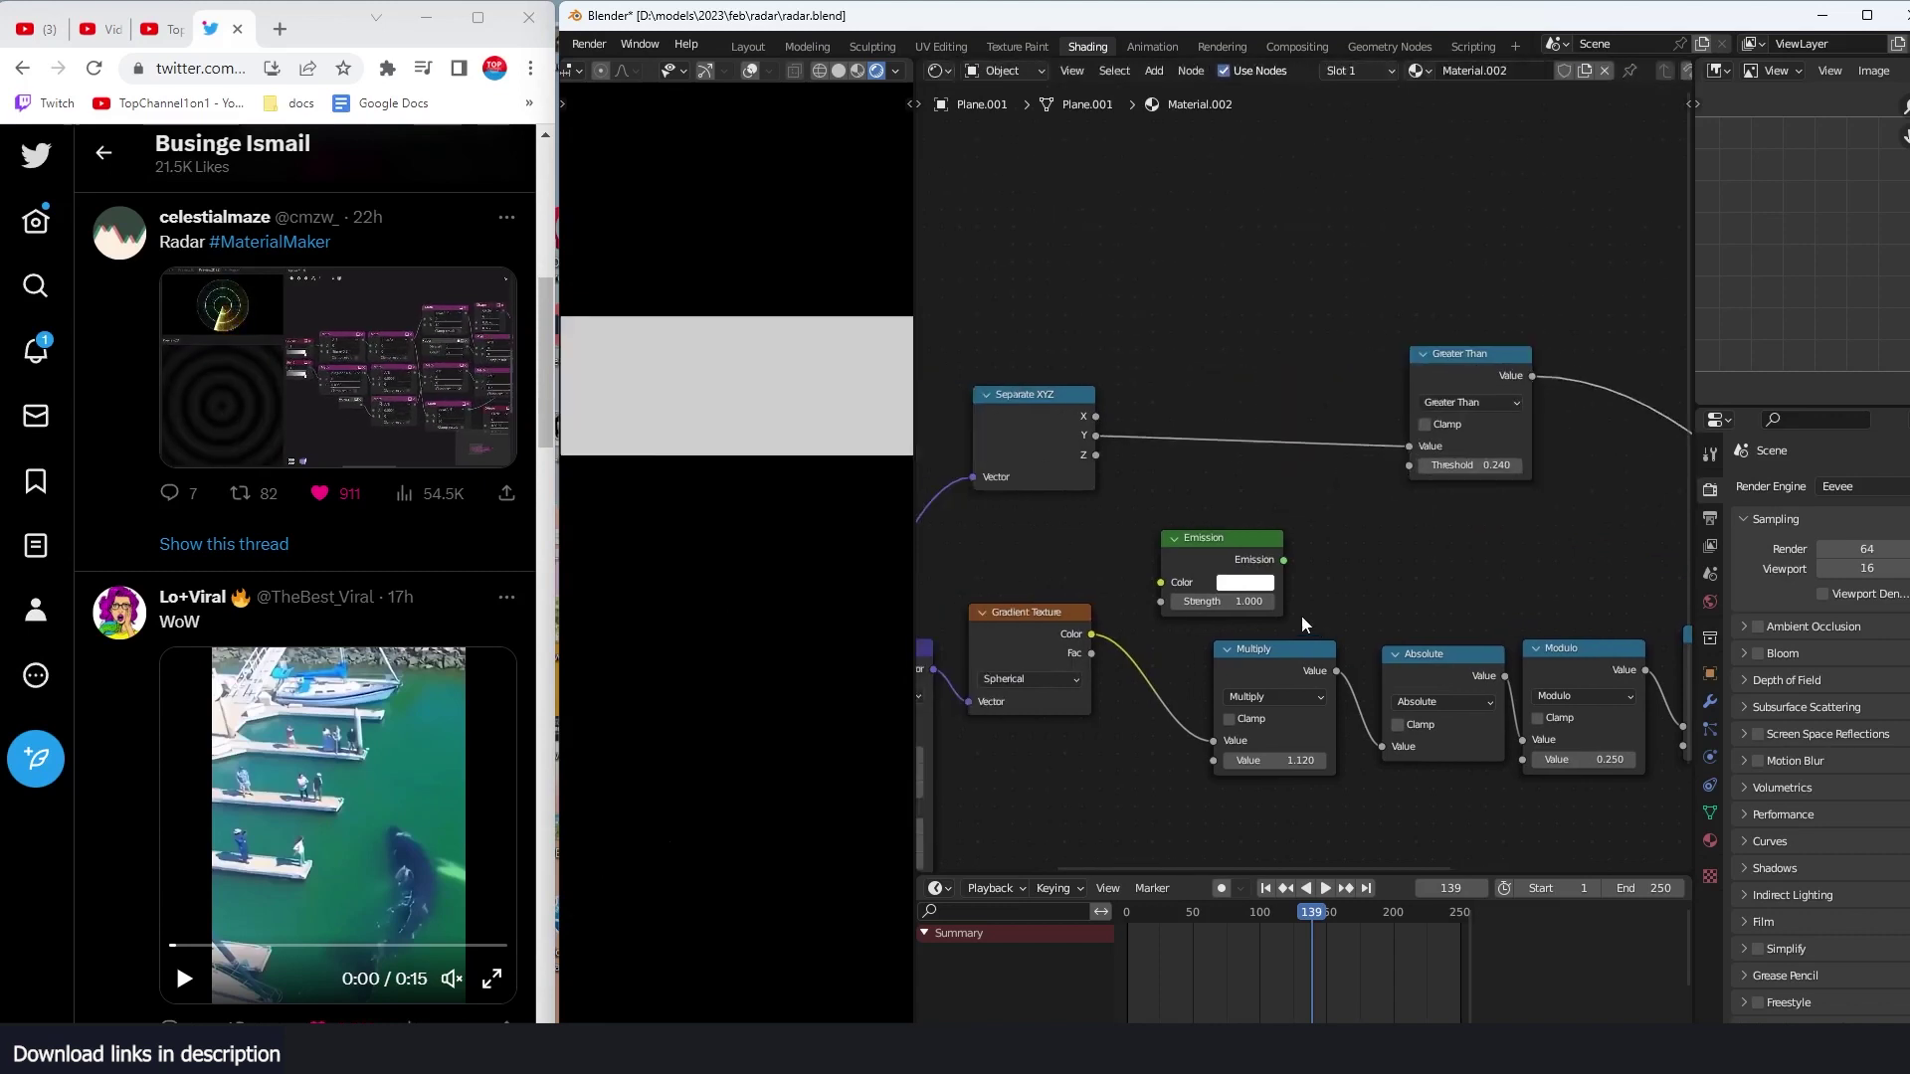
click(1458, 659)
key(shift+d)
click(1291, 411)
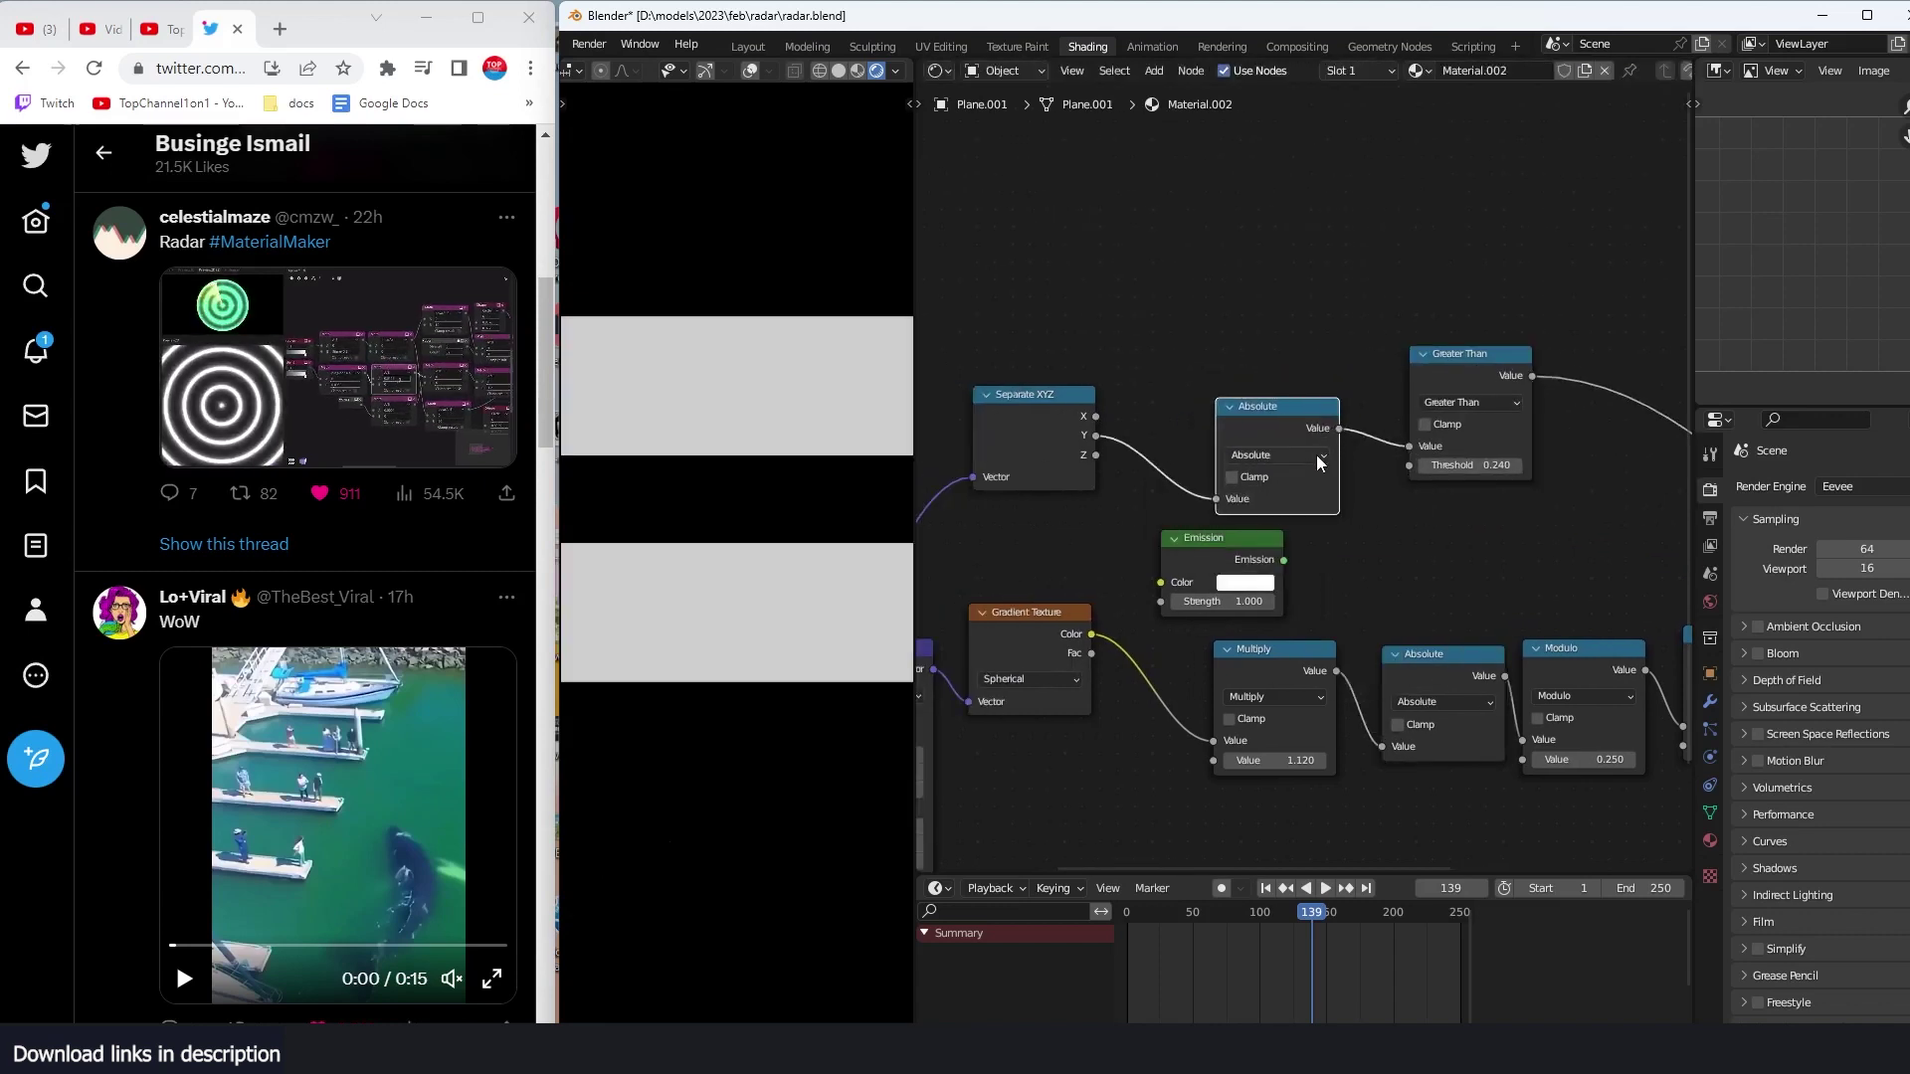
drag(1489, 473, 1452, 474)
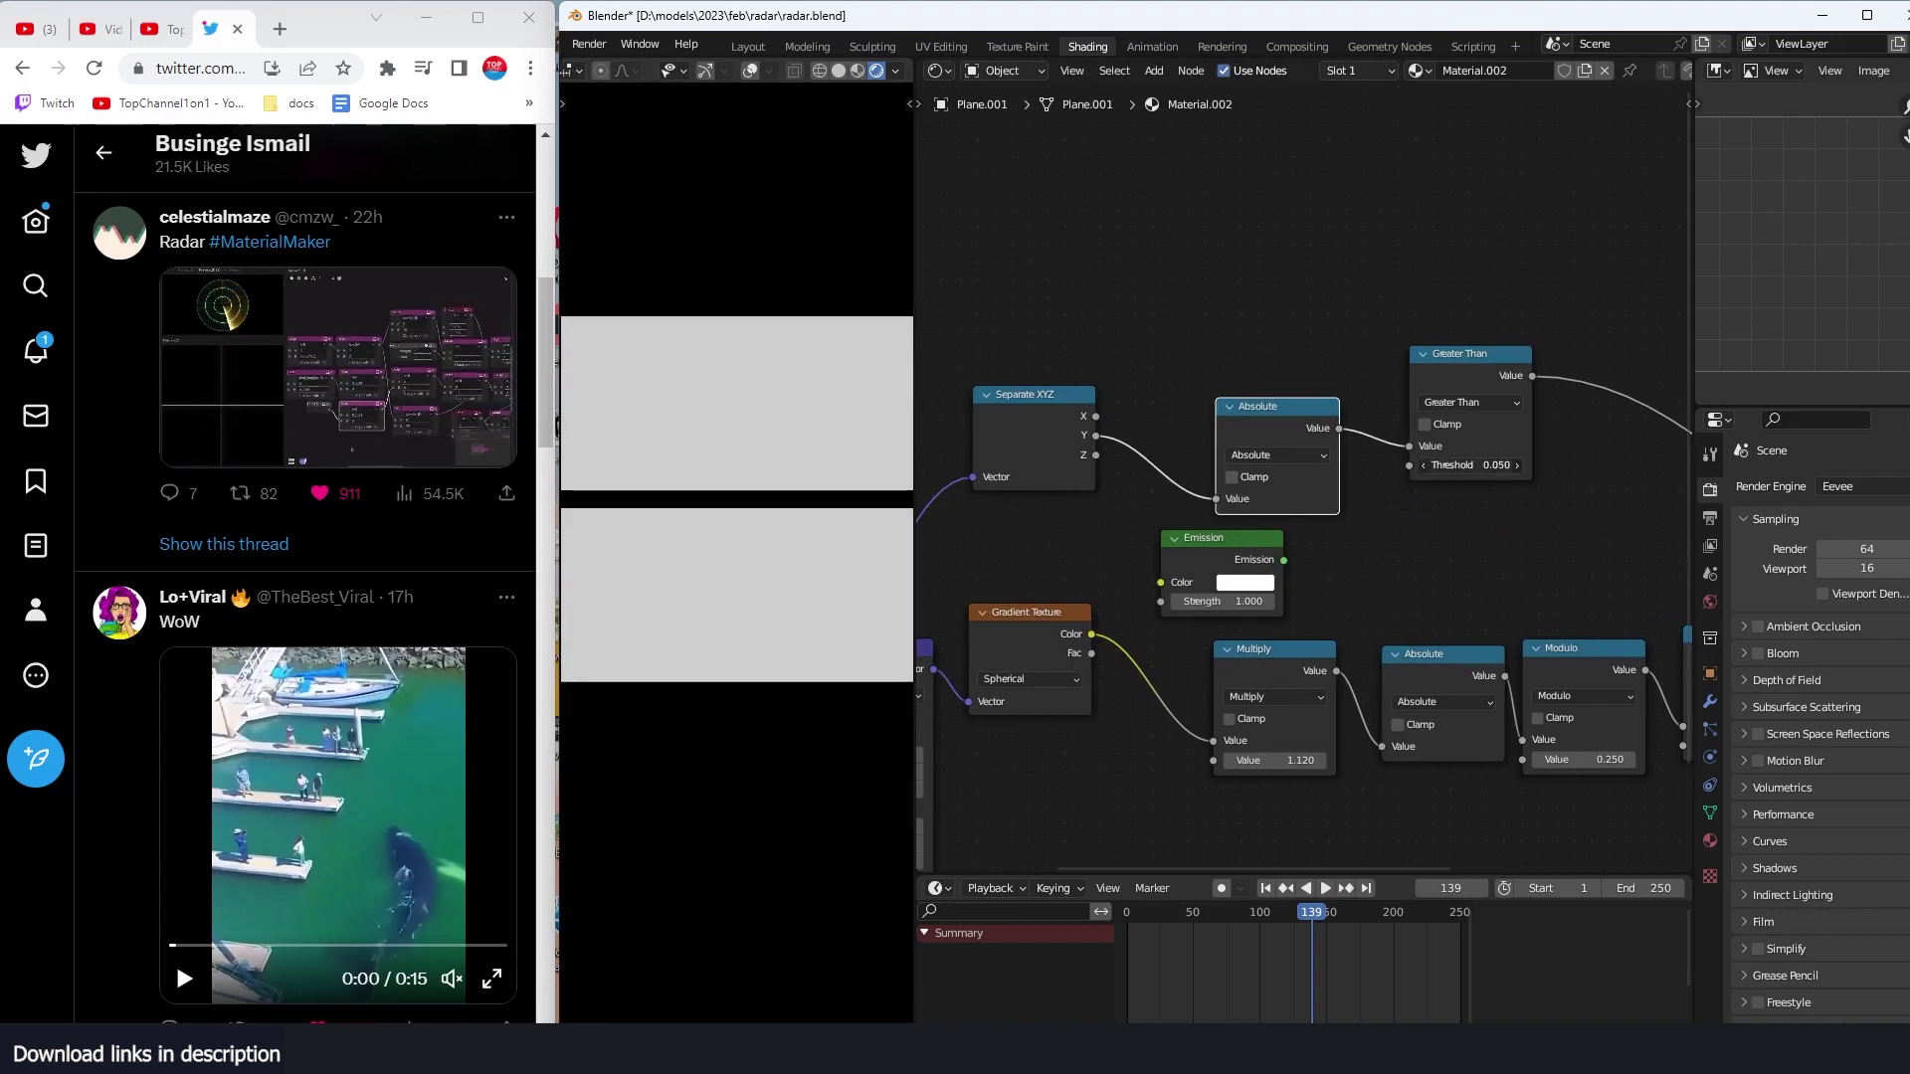
Step: Change the operation of the Greater Than node after Separate XYZ to Less Than
click(1482, 400)
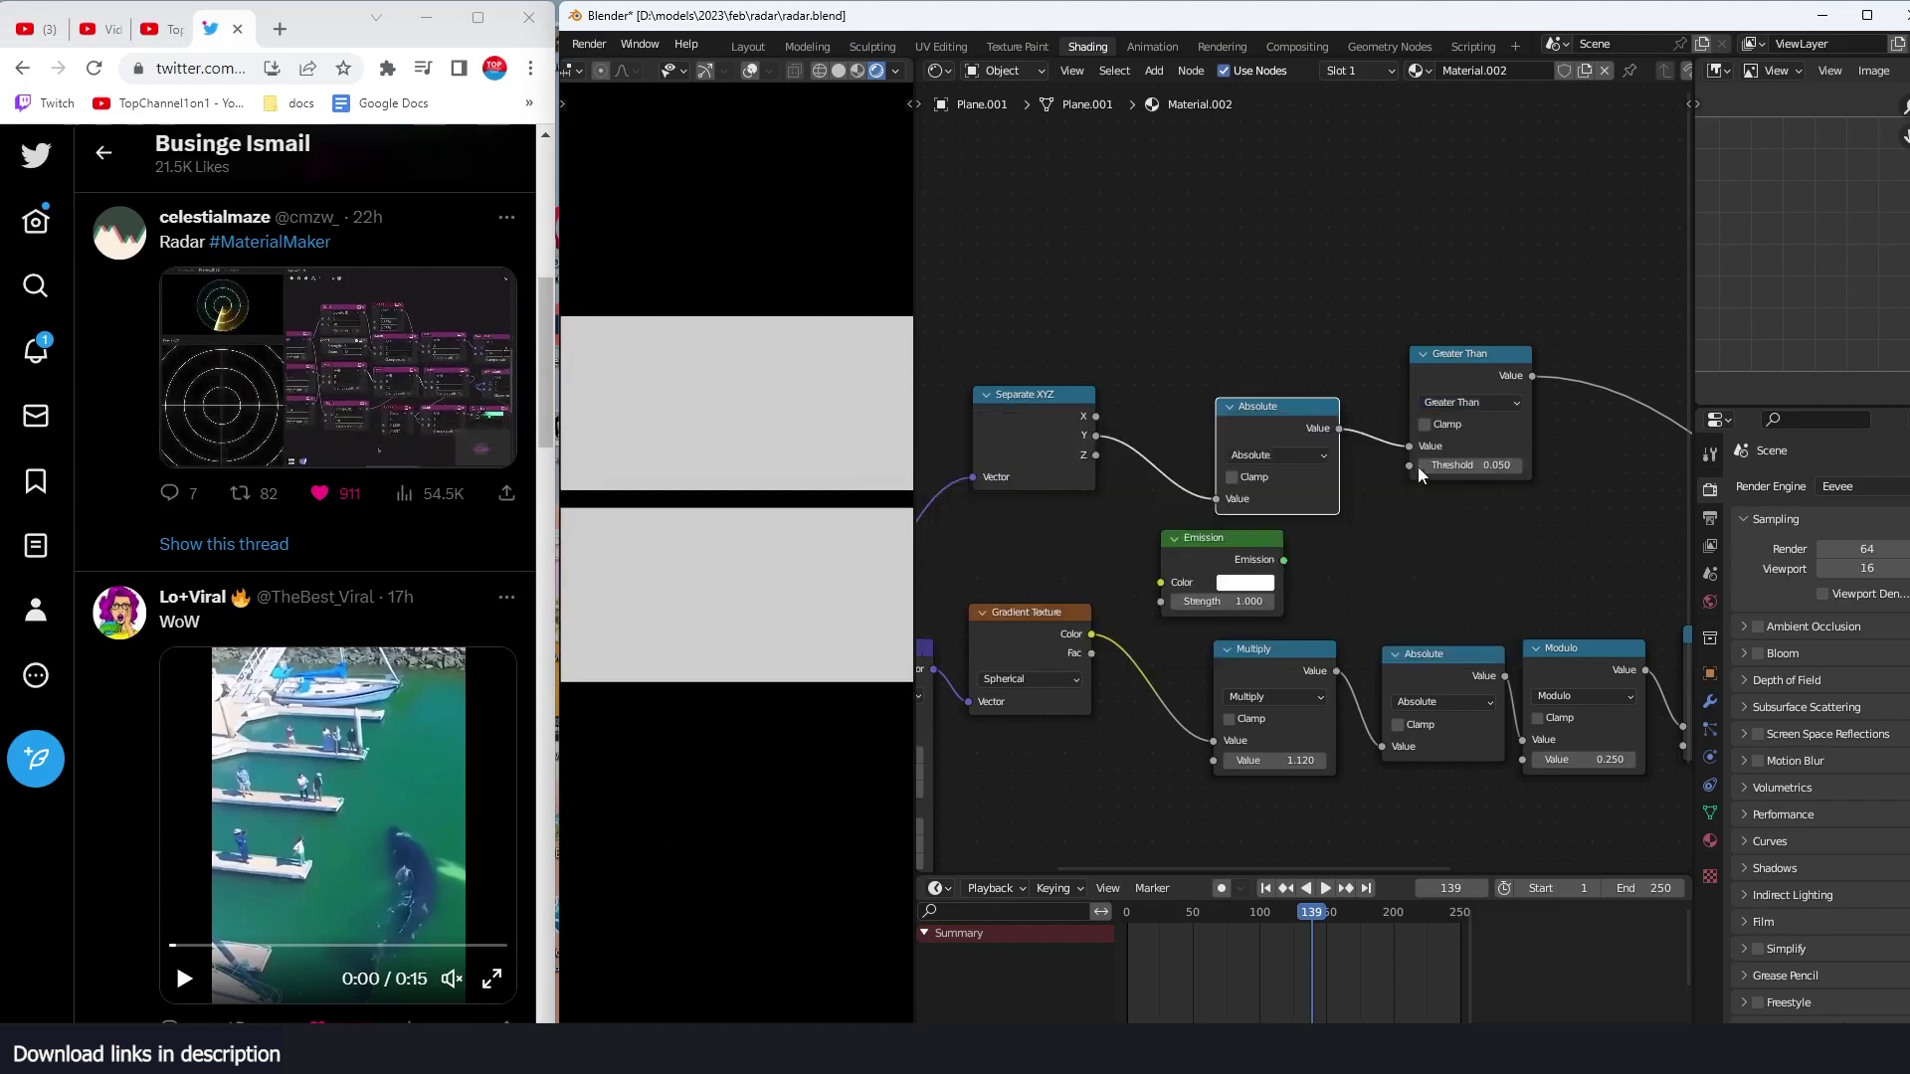
click(1485, 408)
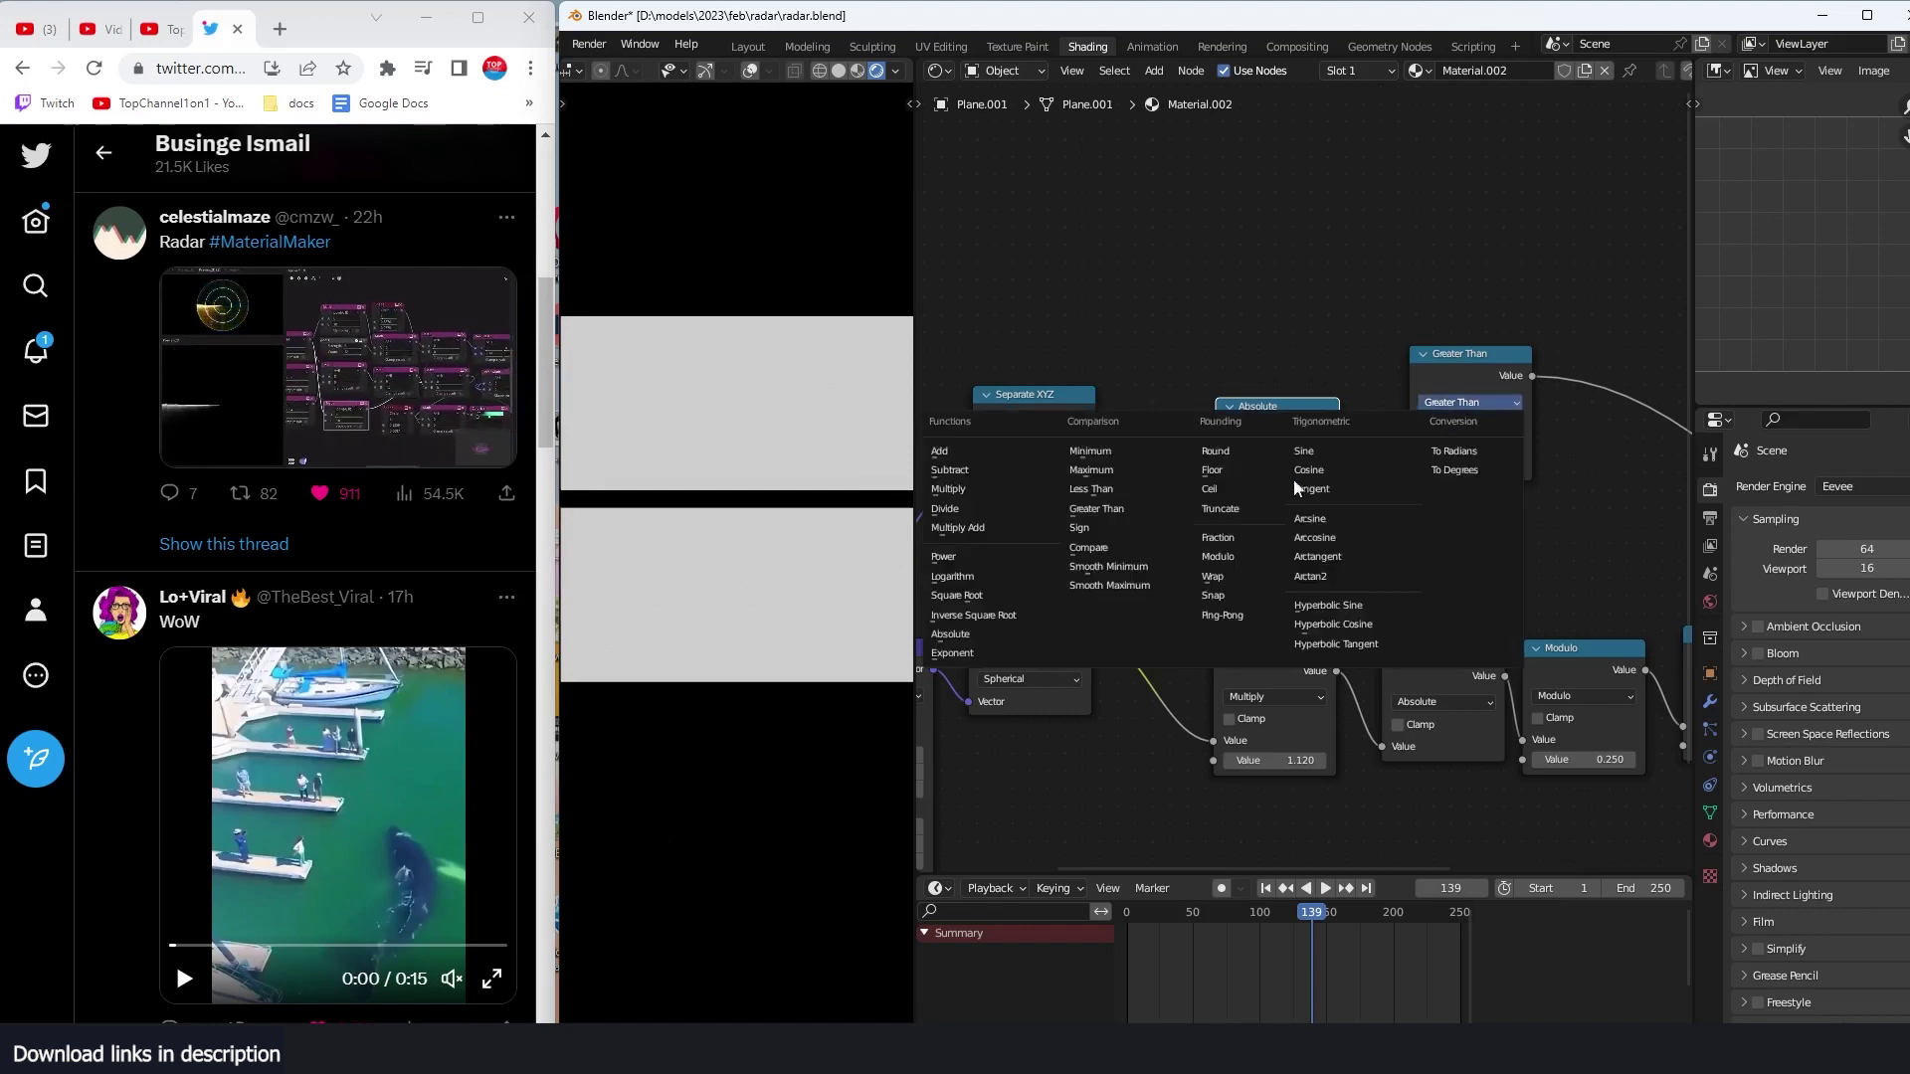
click(1130, 475)
click(1452, 404)
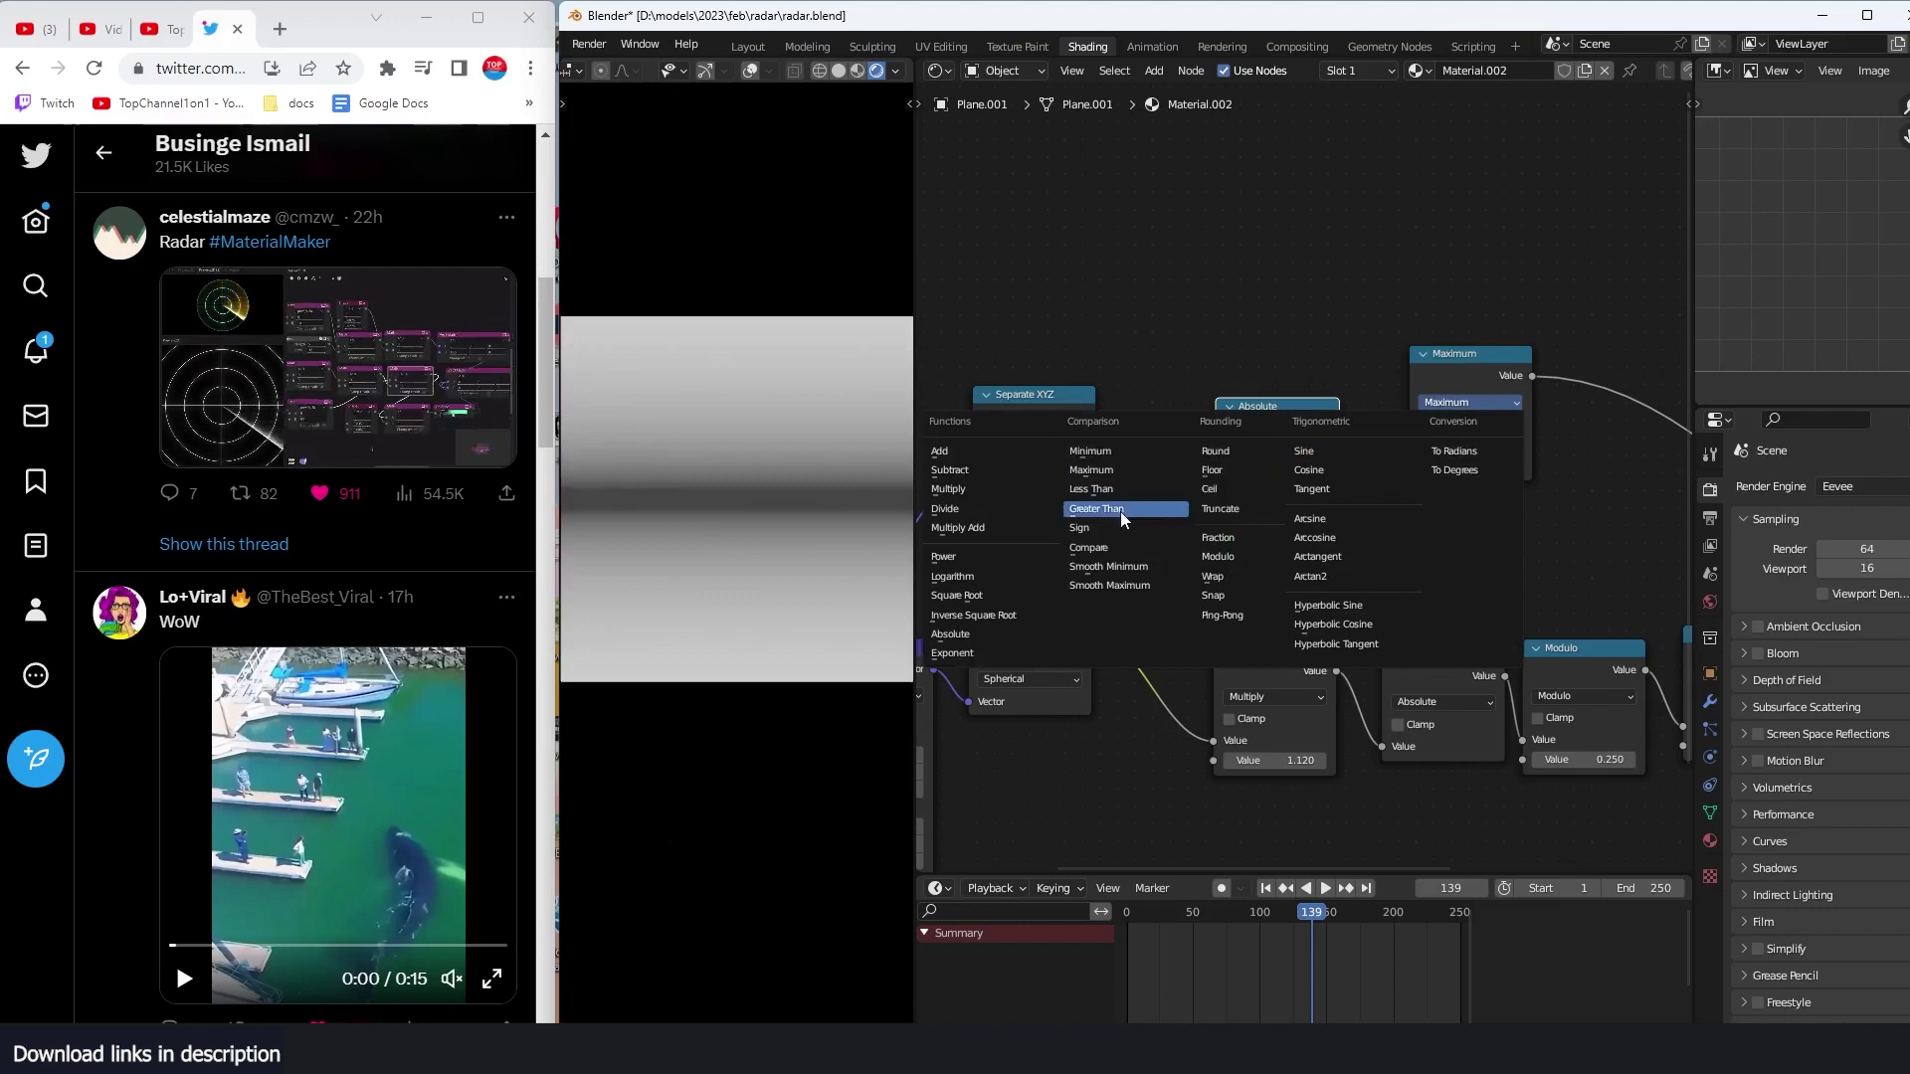
click(1147, 491)
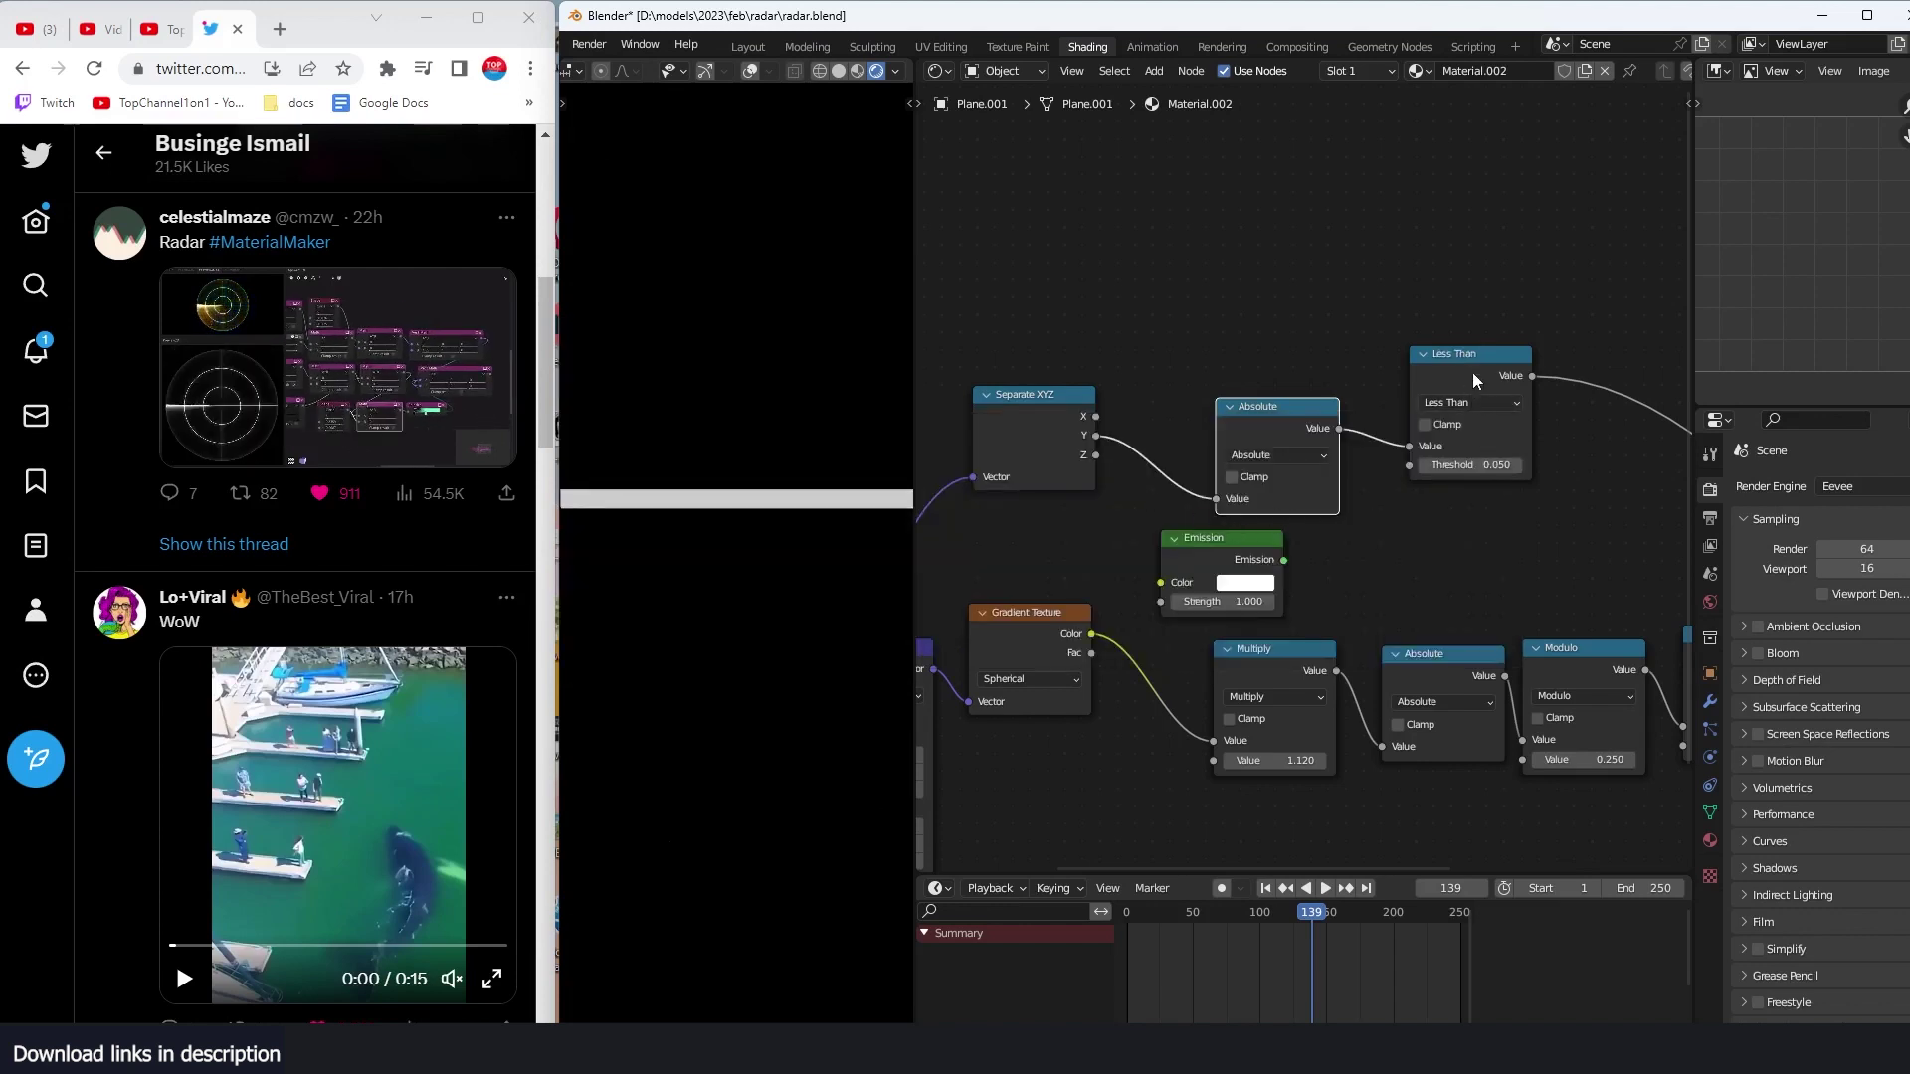
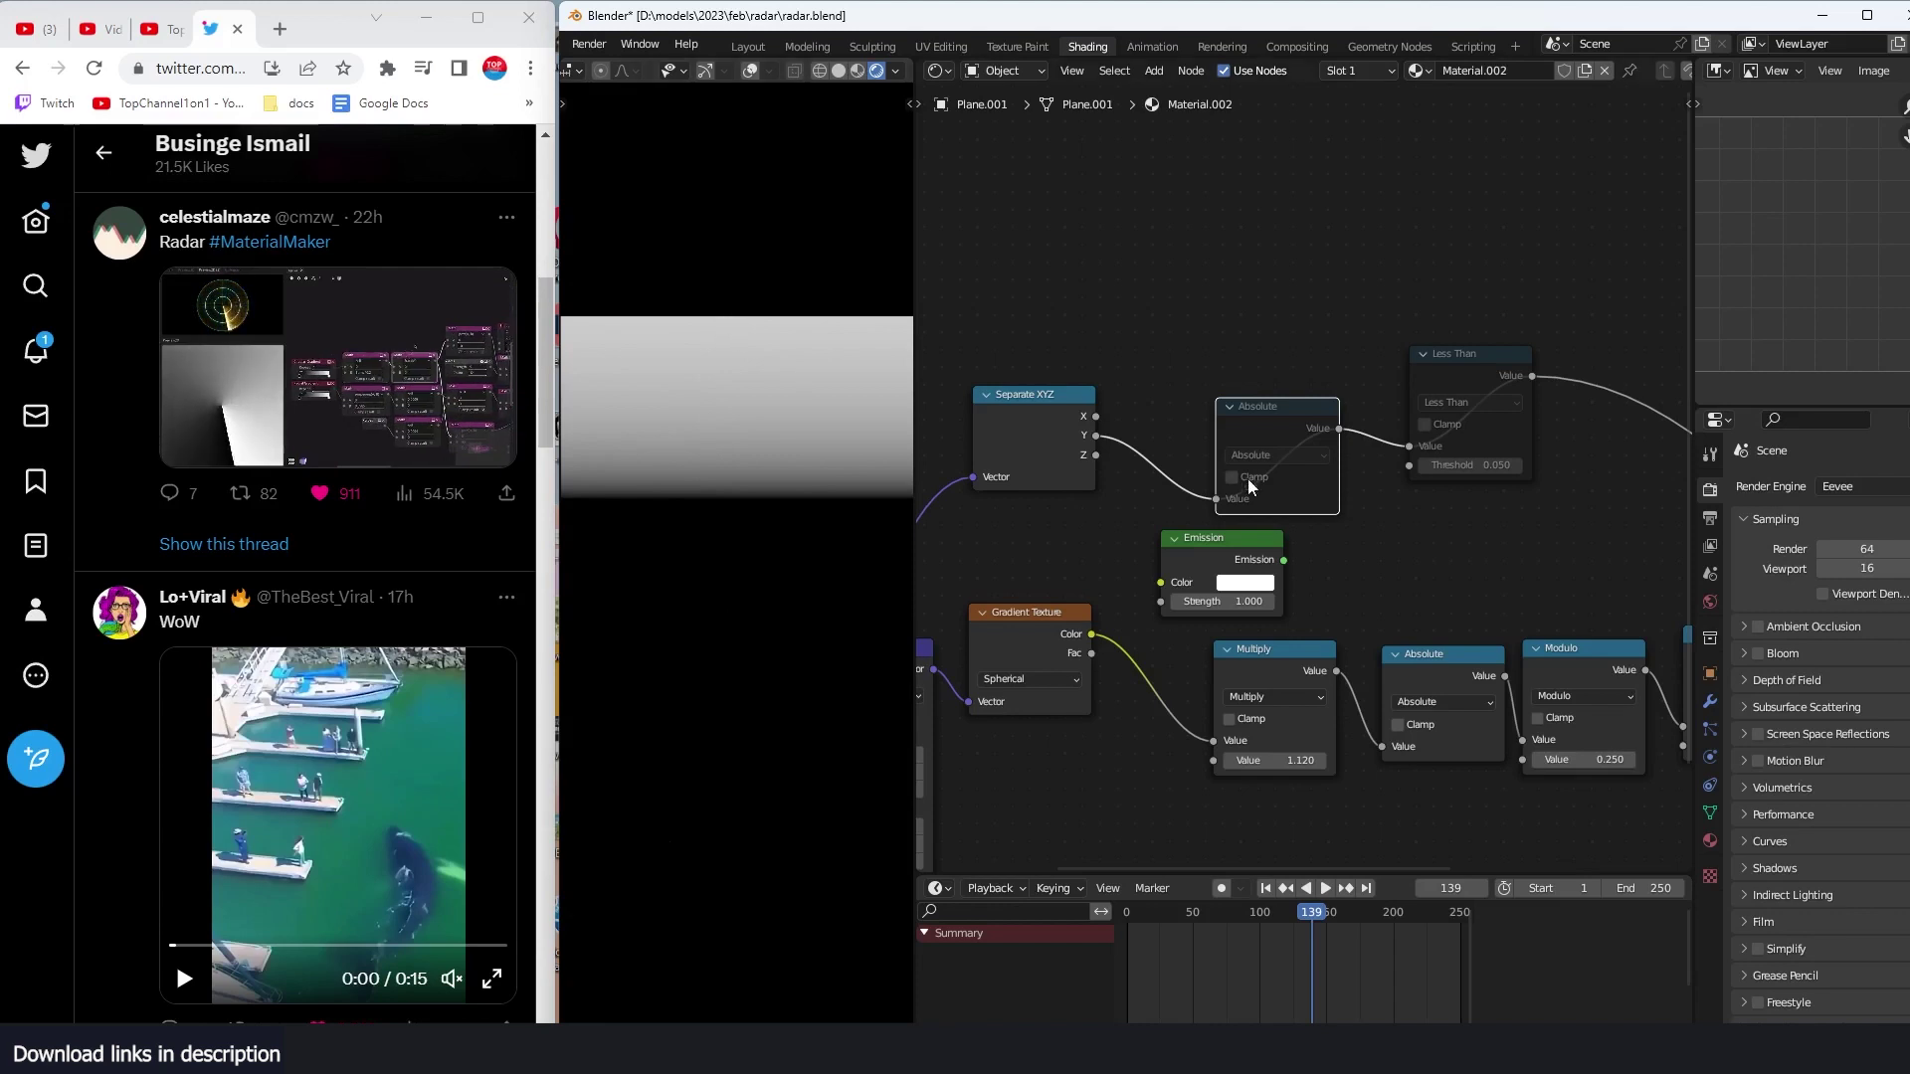
Step: Unmute the Absolute and Less Than nodes in the Separate XYZ chain
key(m)
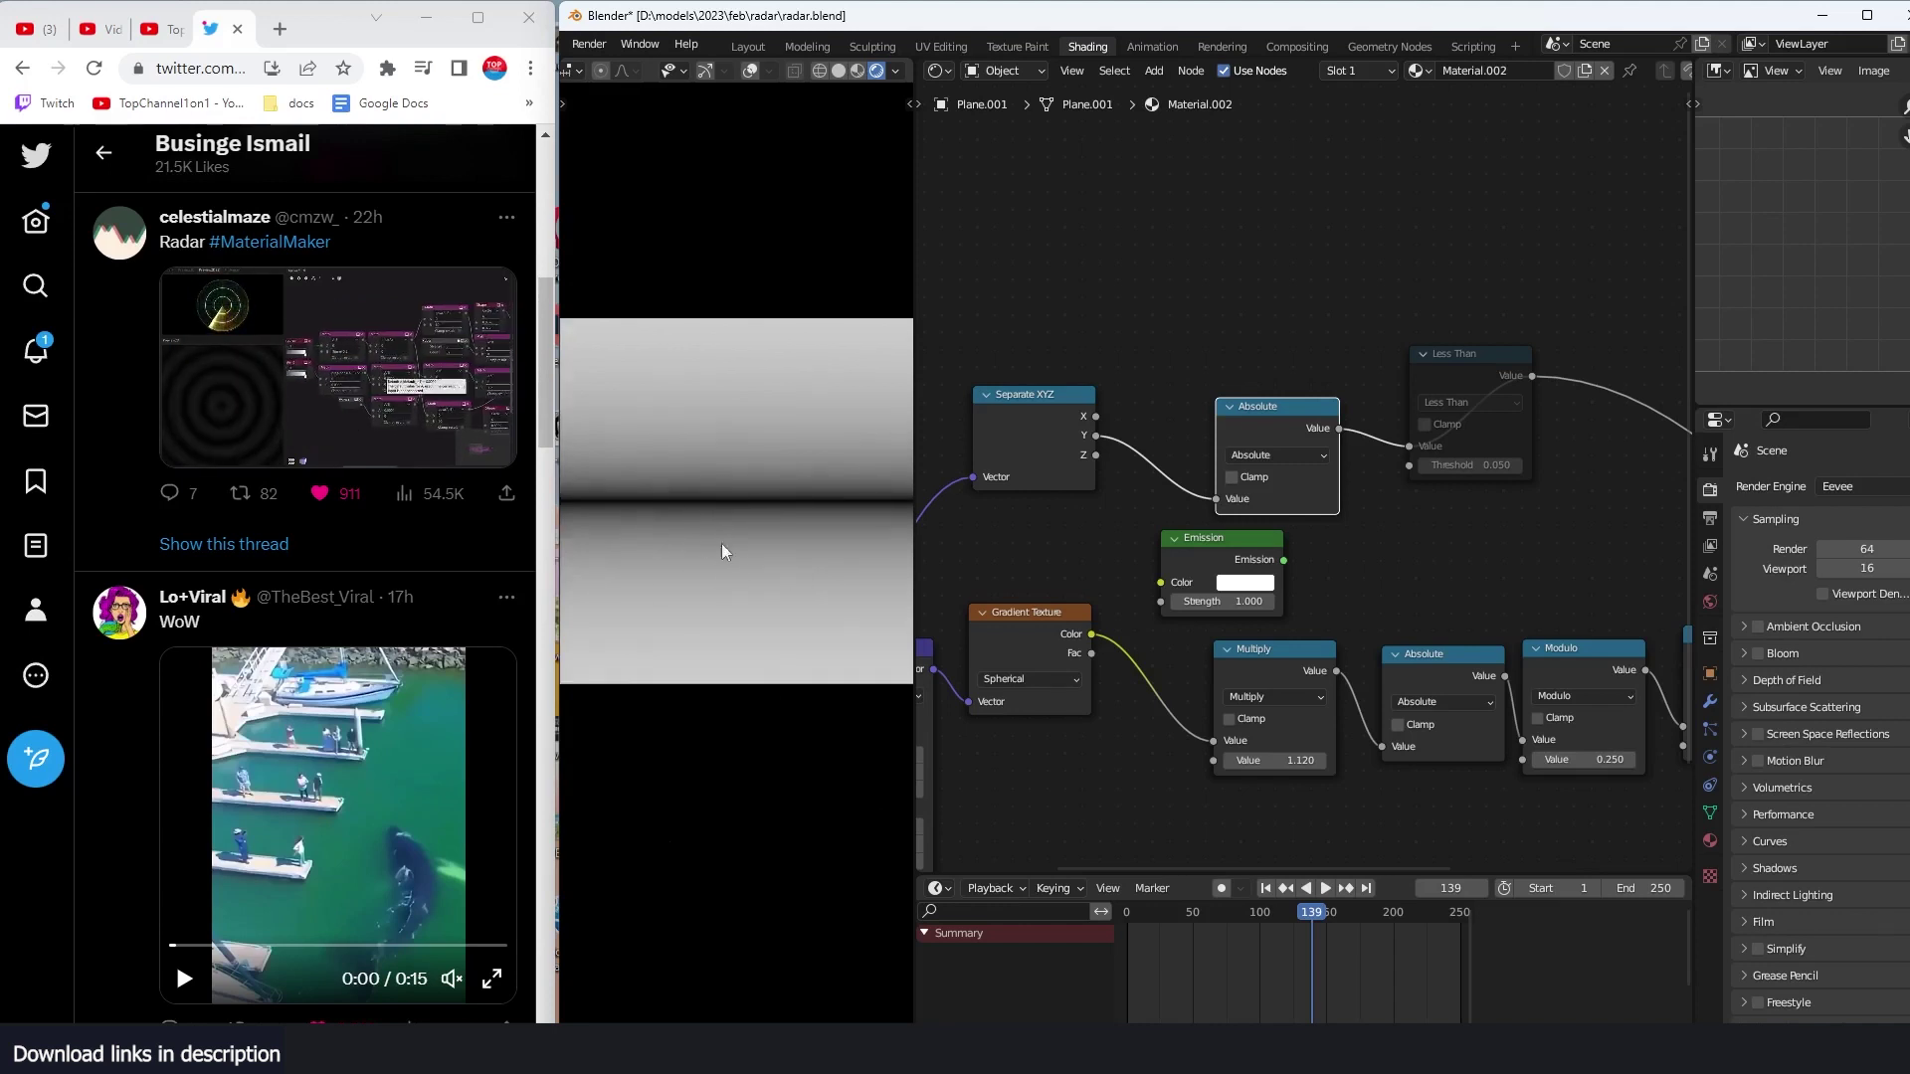
click(1364, 394)
key(m)
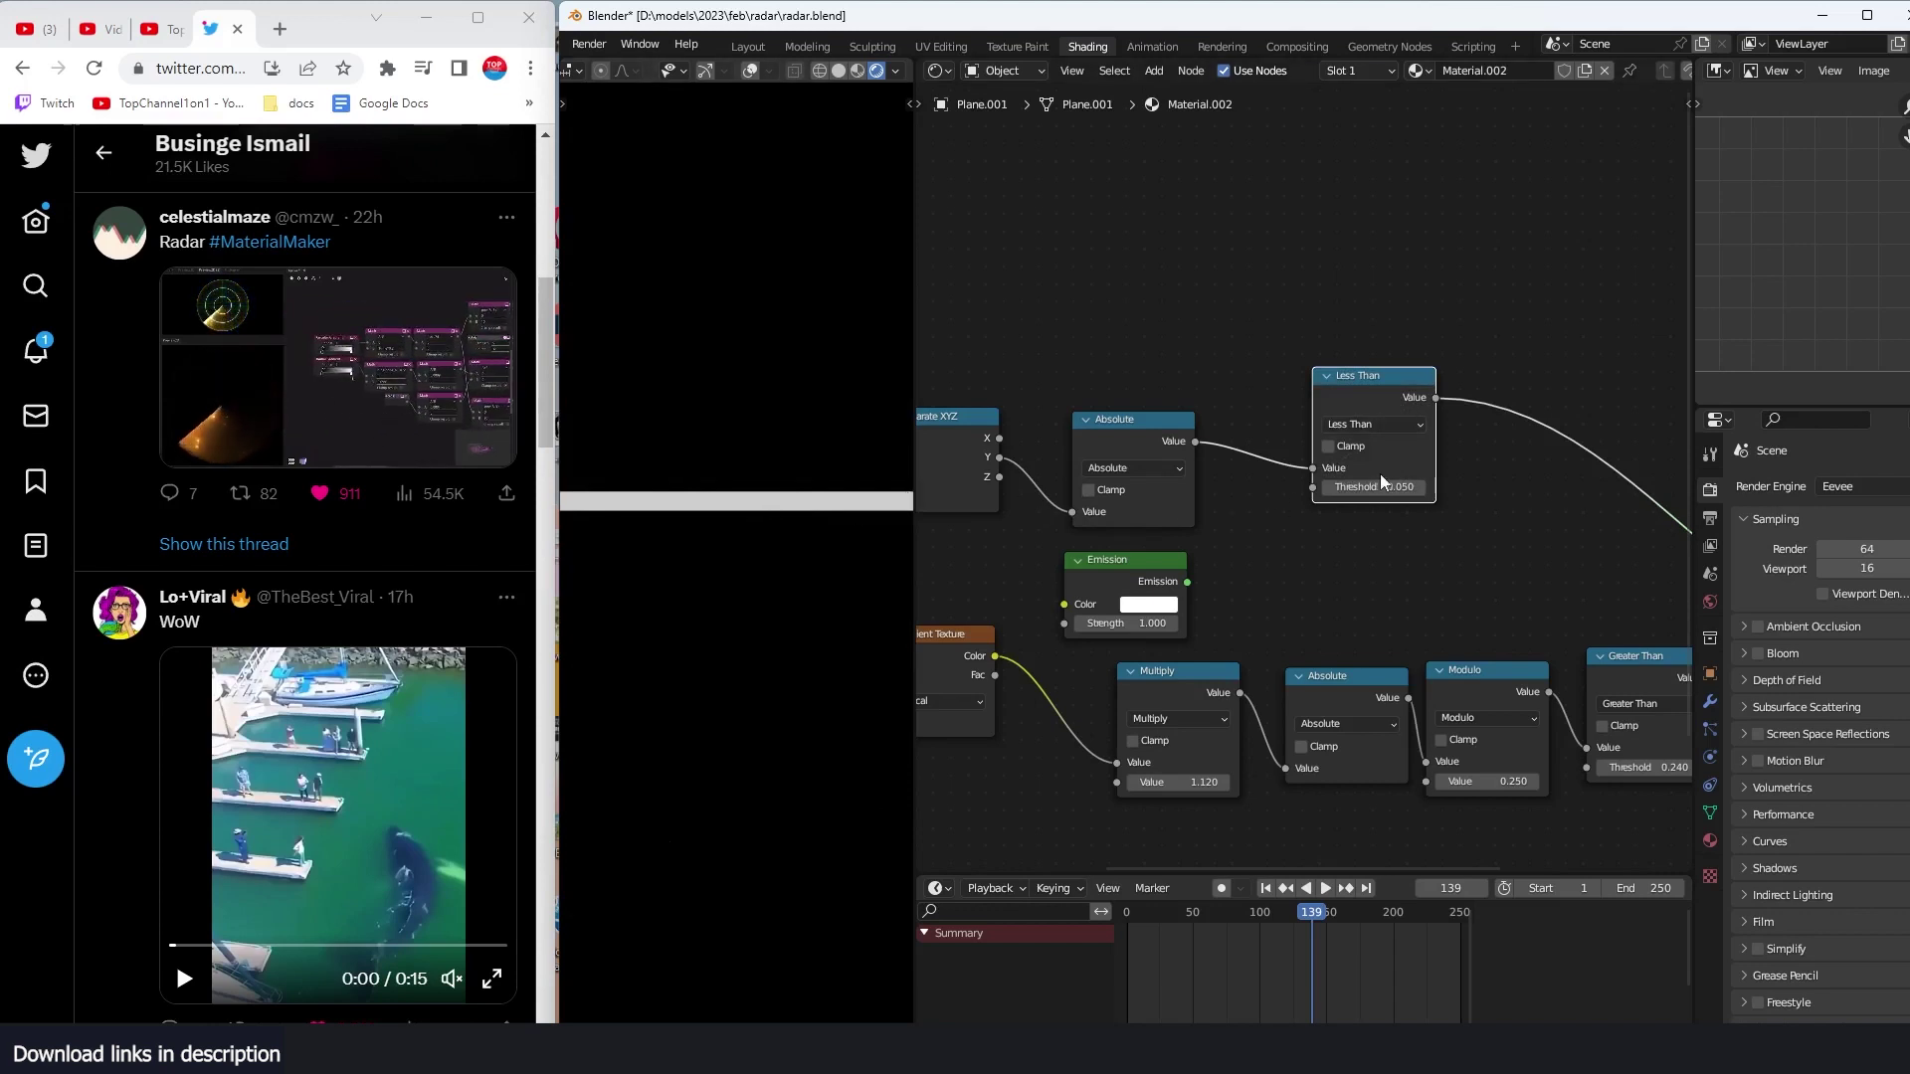
Step: Reduce the Less Than threshold to 0.010 and move the node closer to the Absolute node
scroll(1388, 498, up, 1)
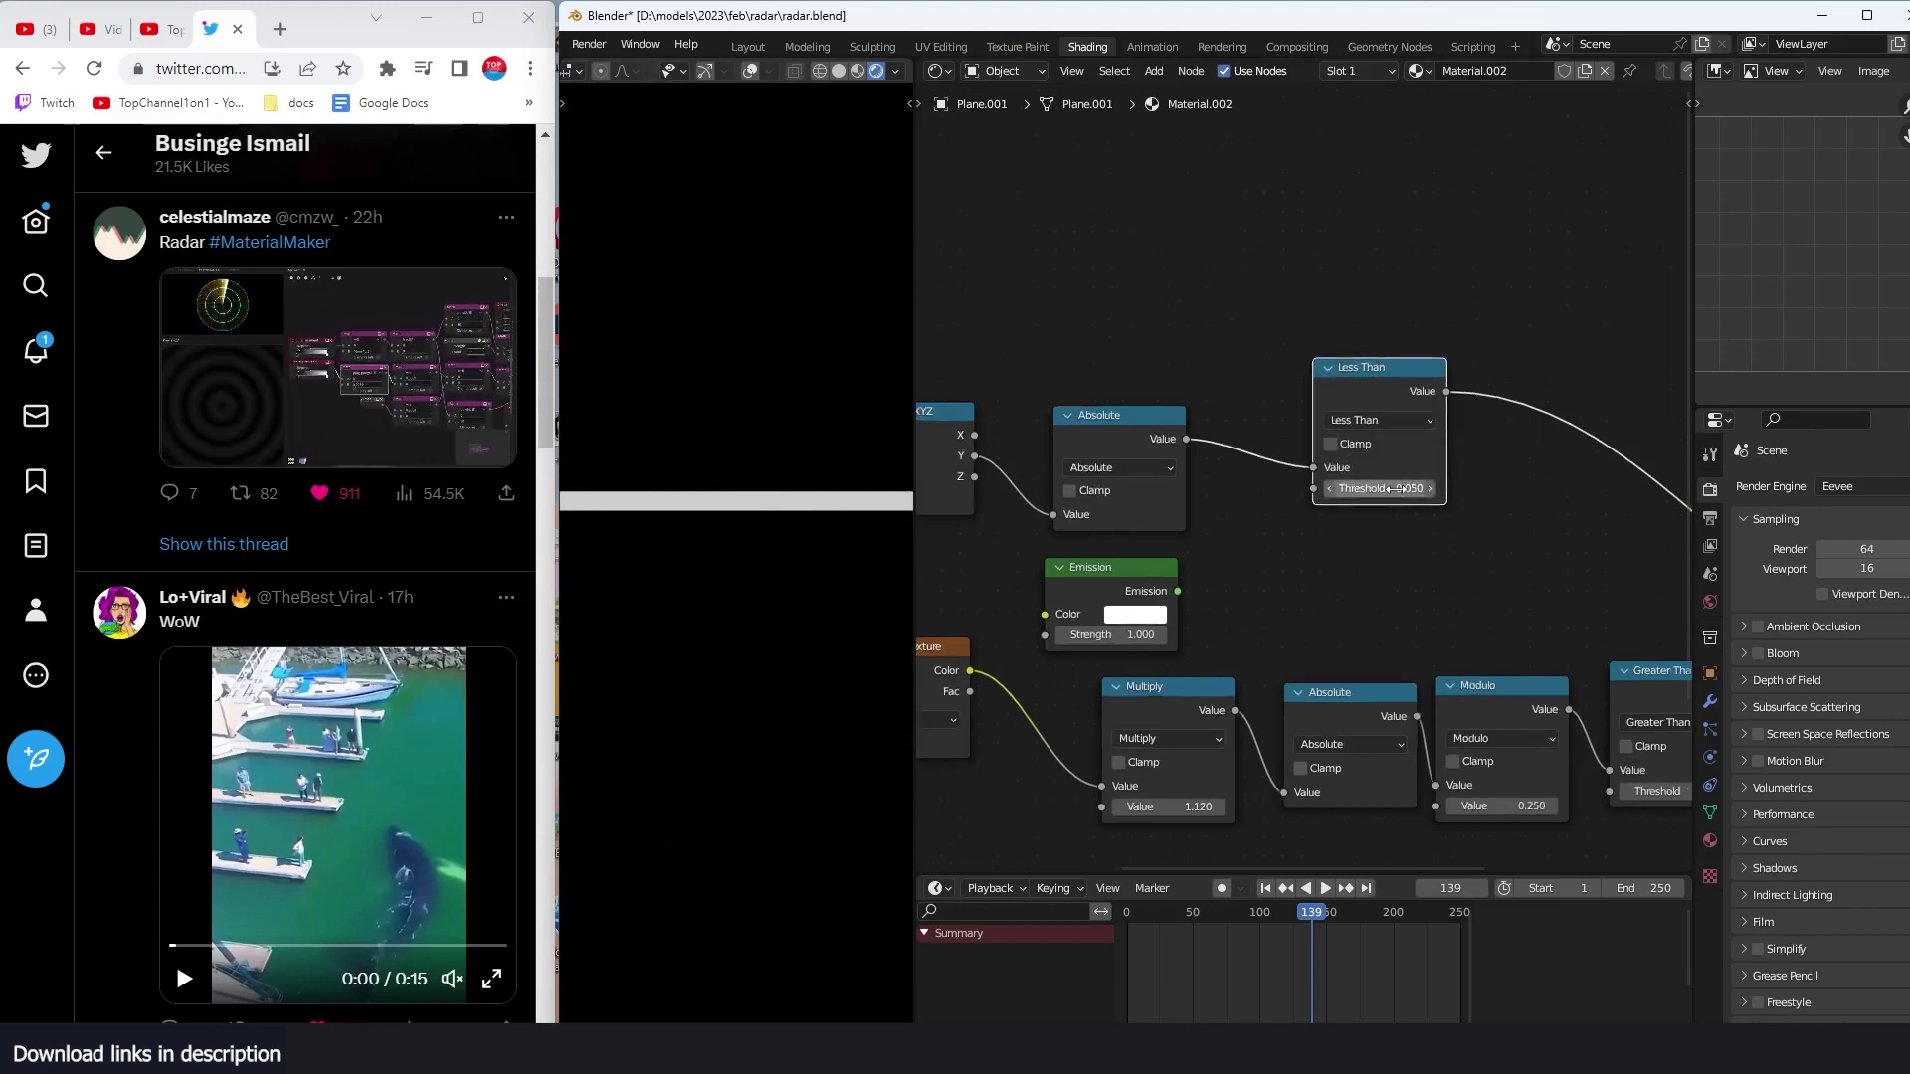
mouse_move(1412, 488)
mouse_down()
mouse_move(1441, 489)
mouse_move(1396, 489)
mouse_up()
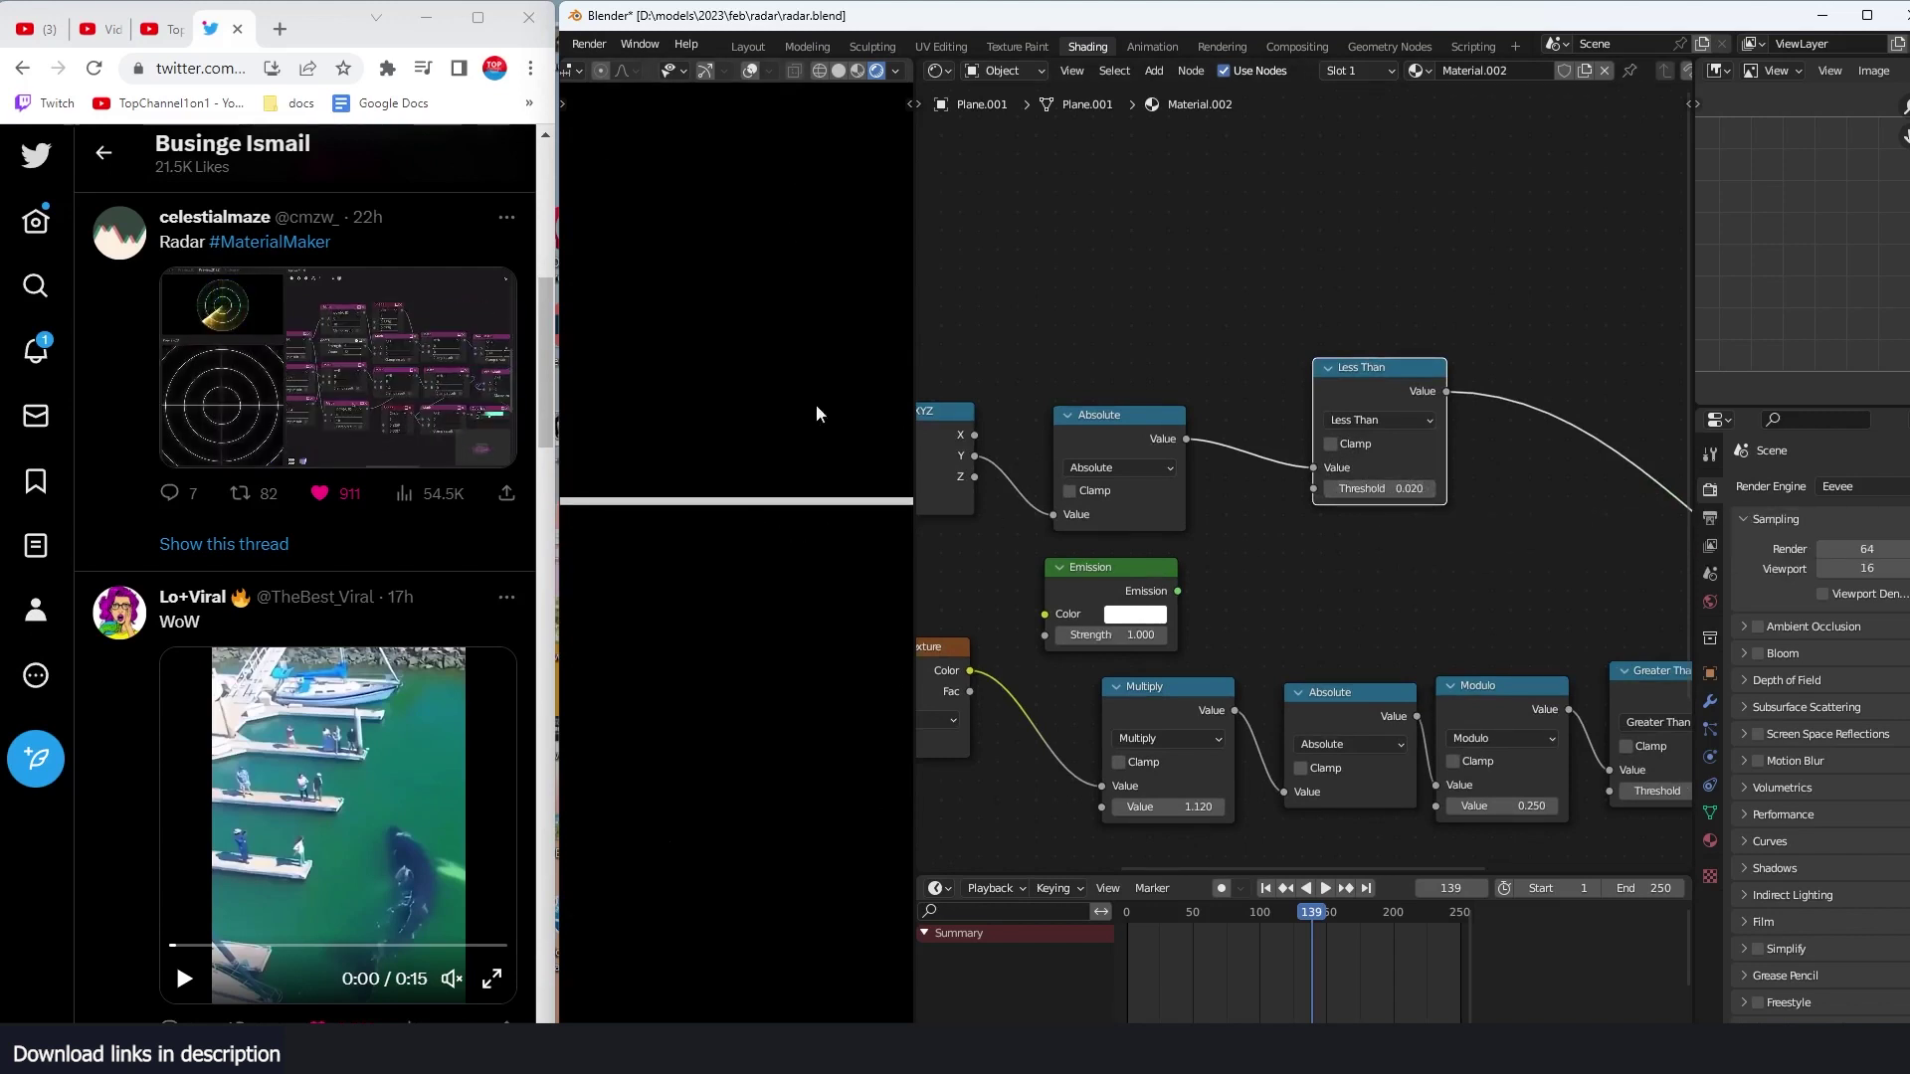
drag(1386, 392, 1287, 405)
drag(1304, 499, 1291, 500)
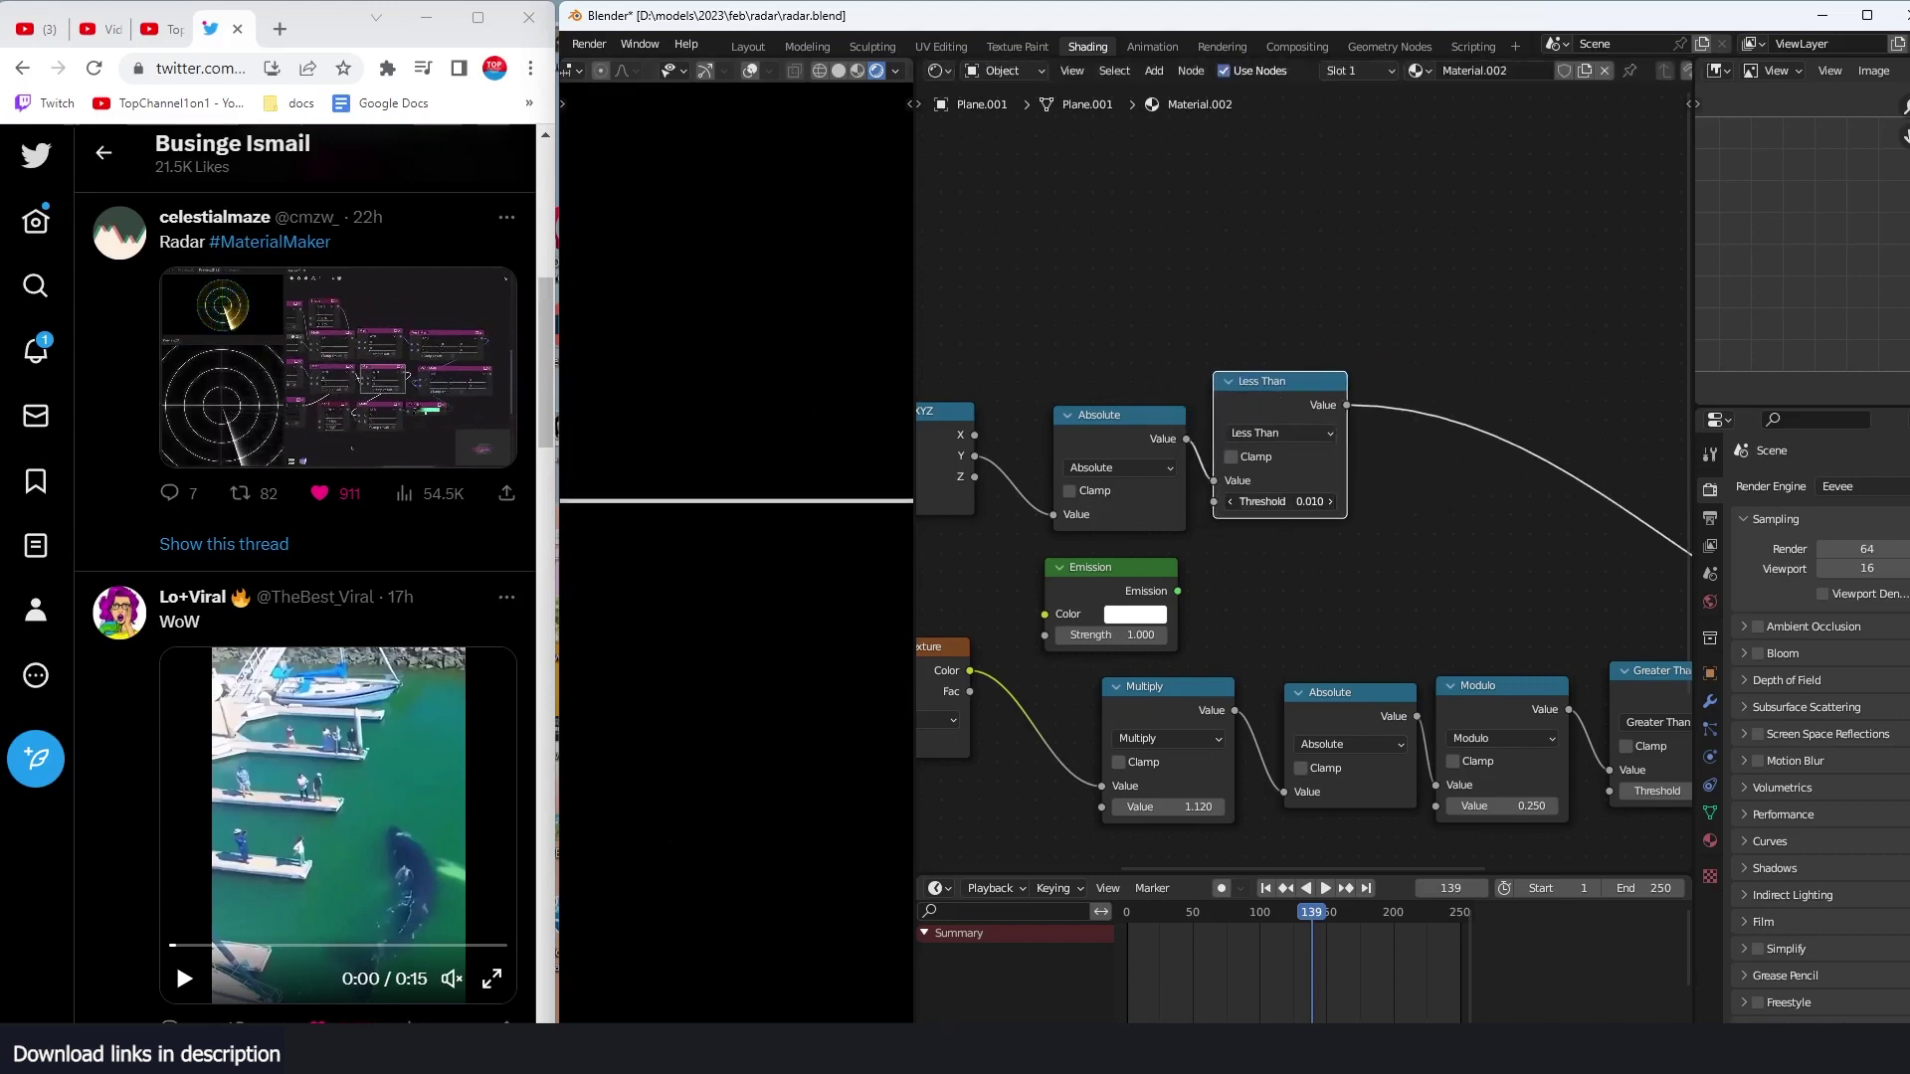
Step: Set the Less Than node's threshold to 0.005 for a thinner horizontal line
middle_drag(1327, 489, 1373, 506)
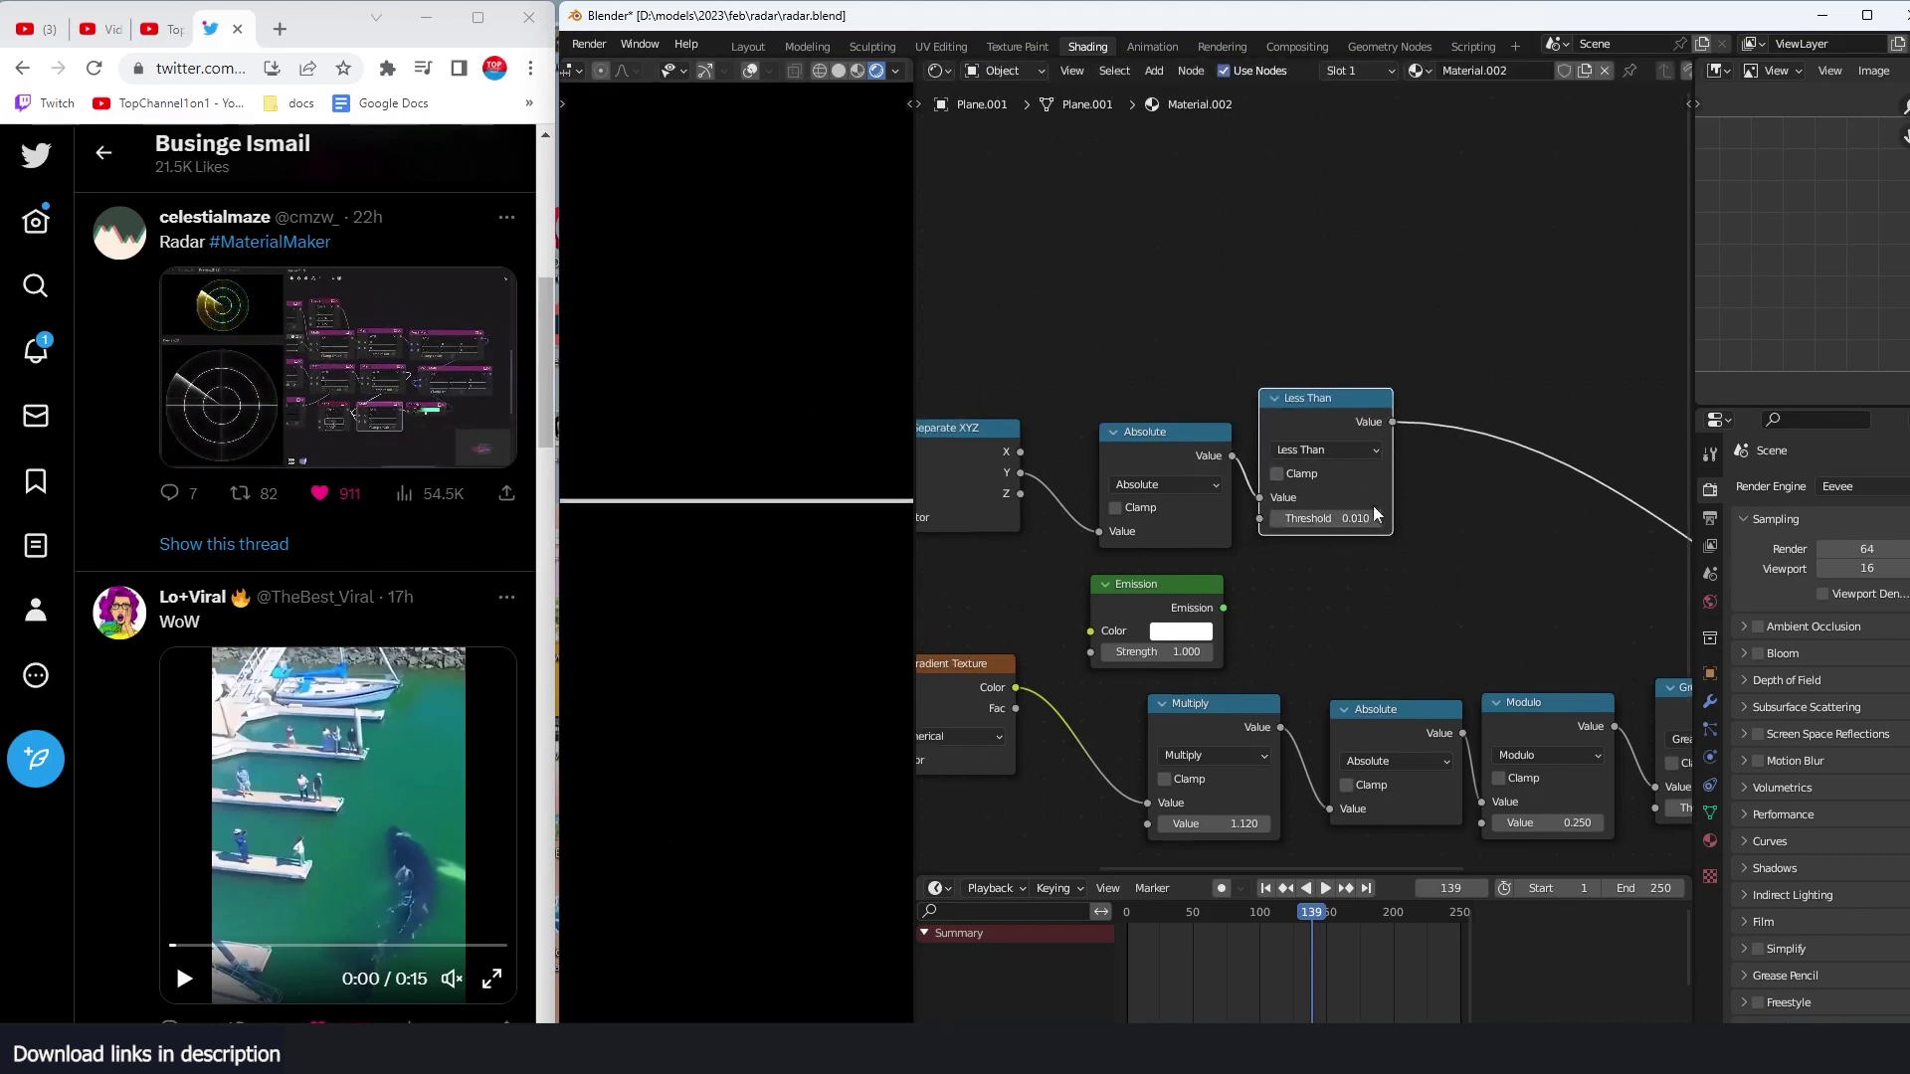
scroll(776, 529, down, 3)
scroll(776, 529, up, 1)
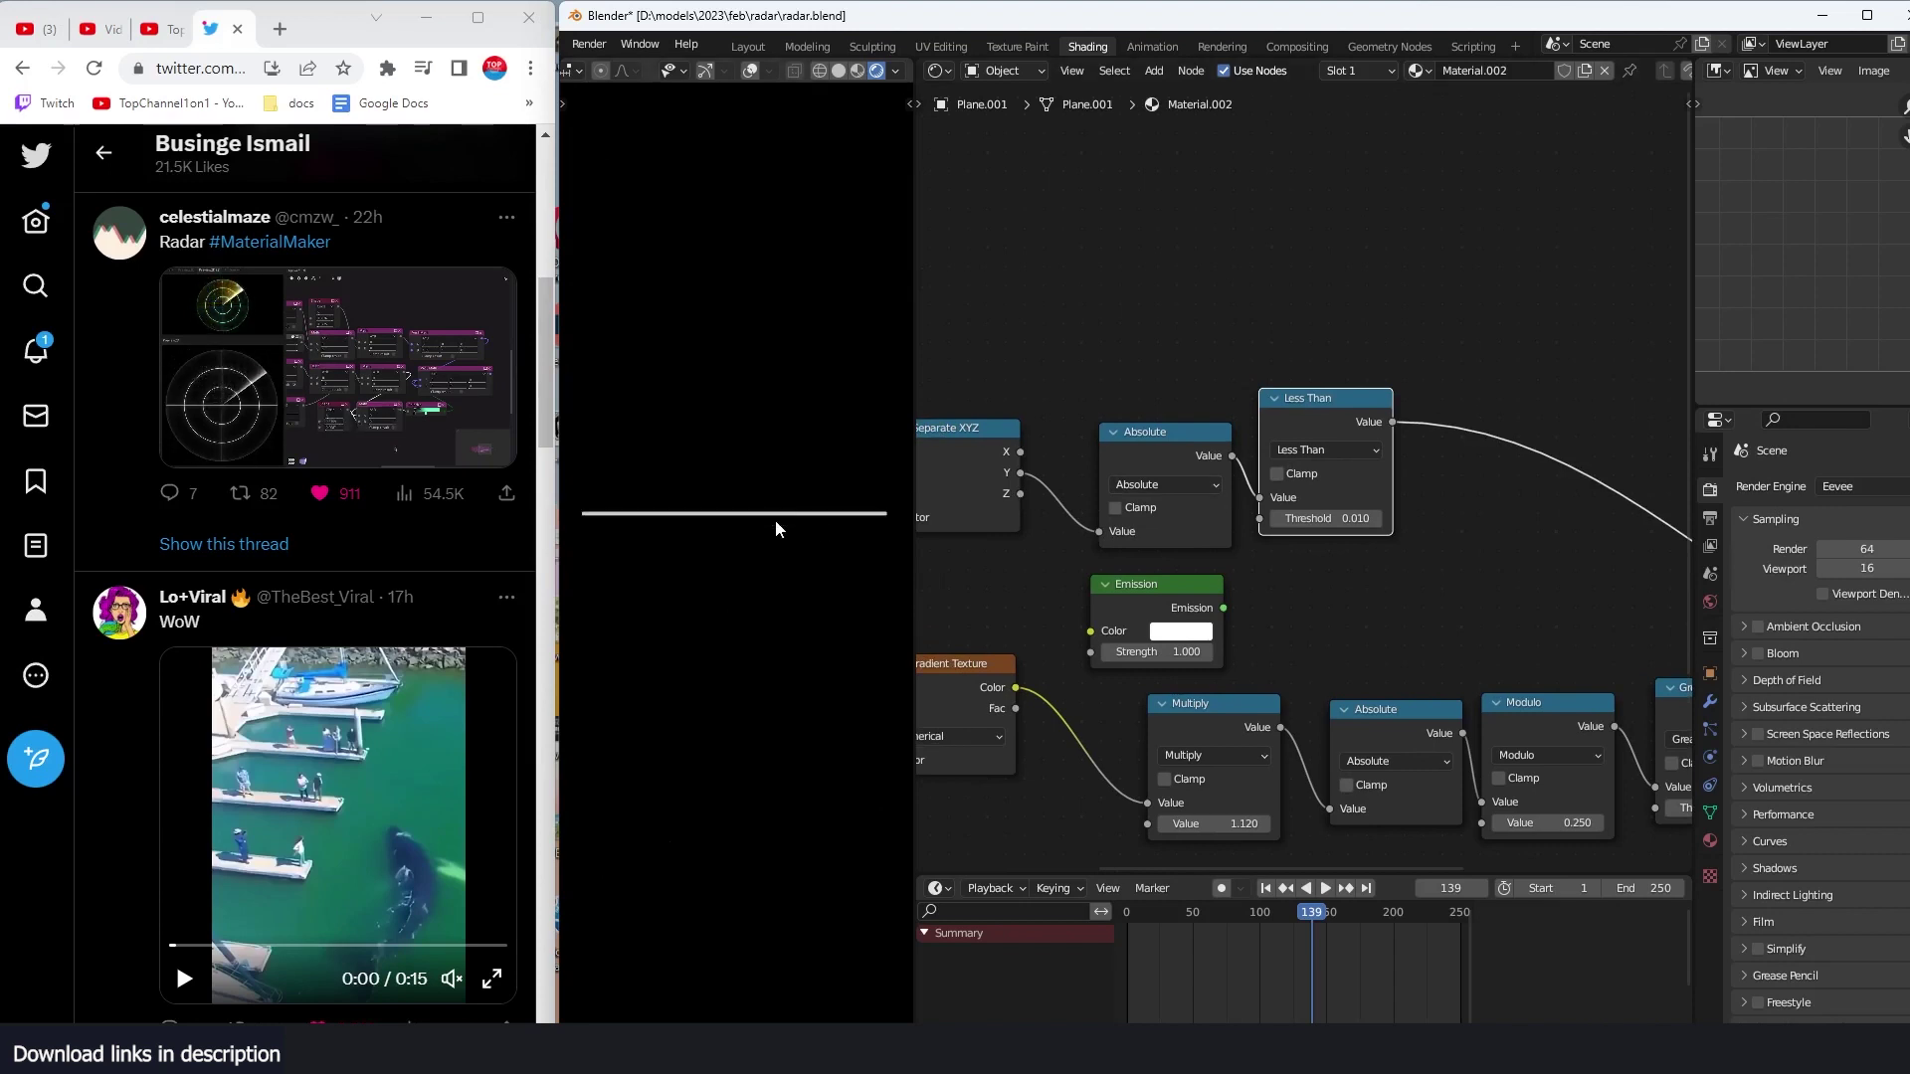
click(1353, 524)
text(0.005)
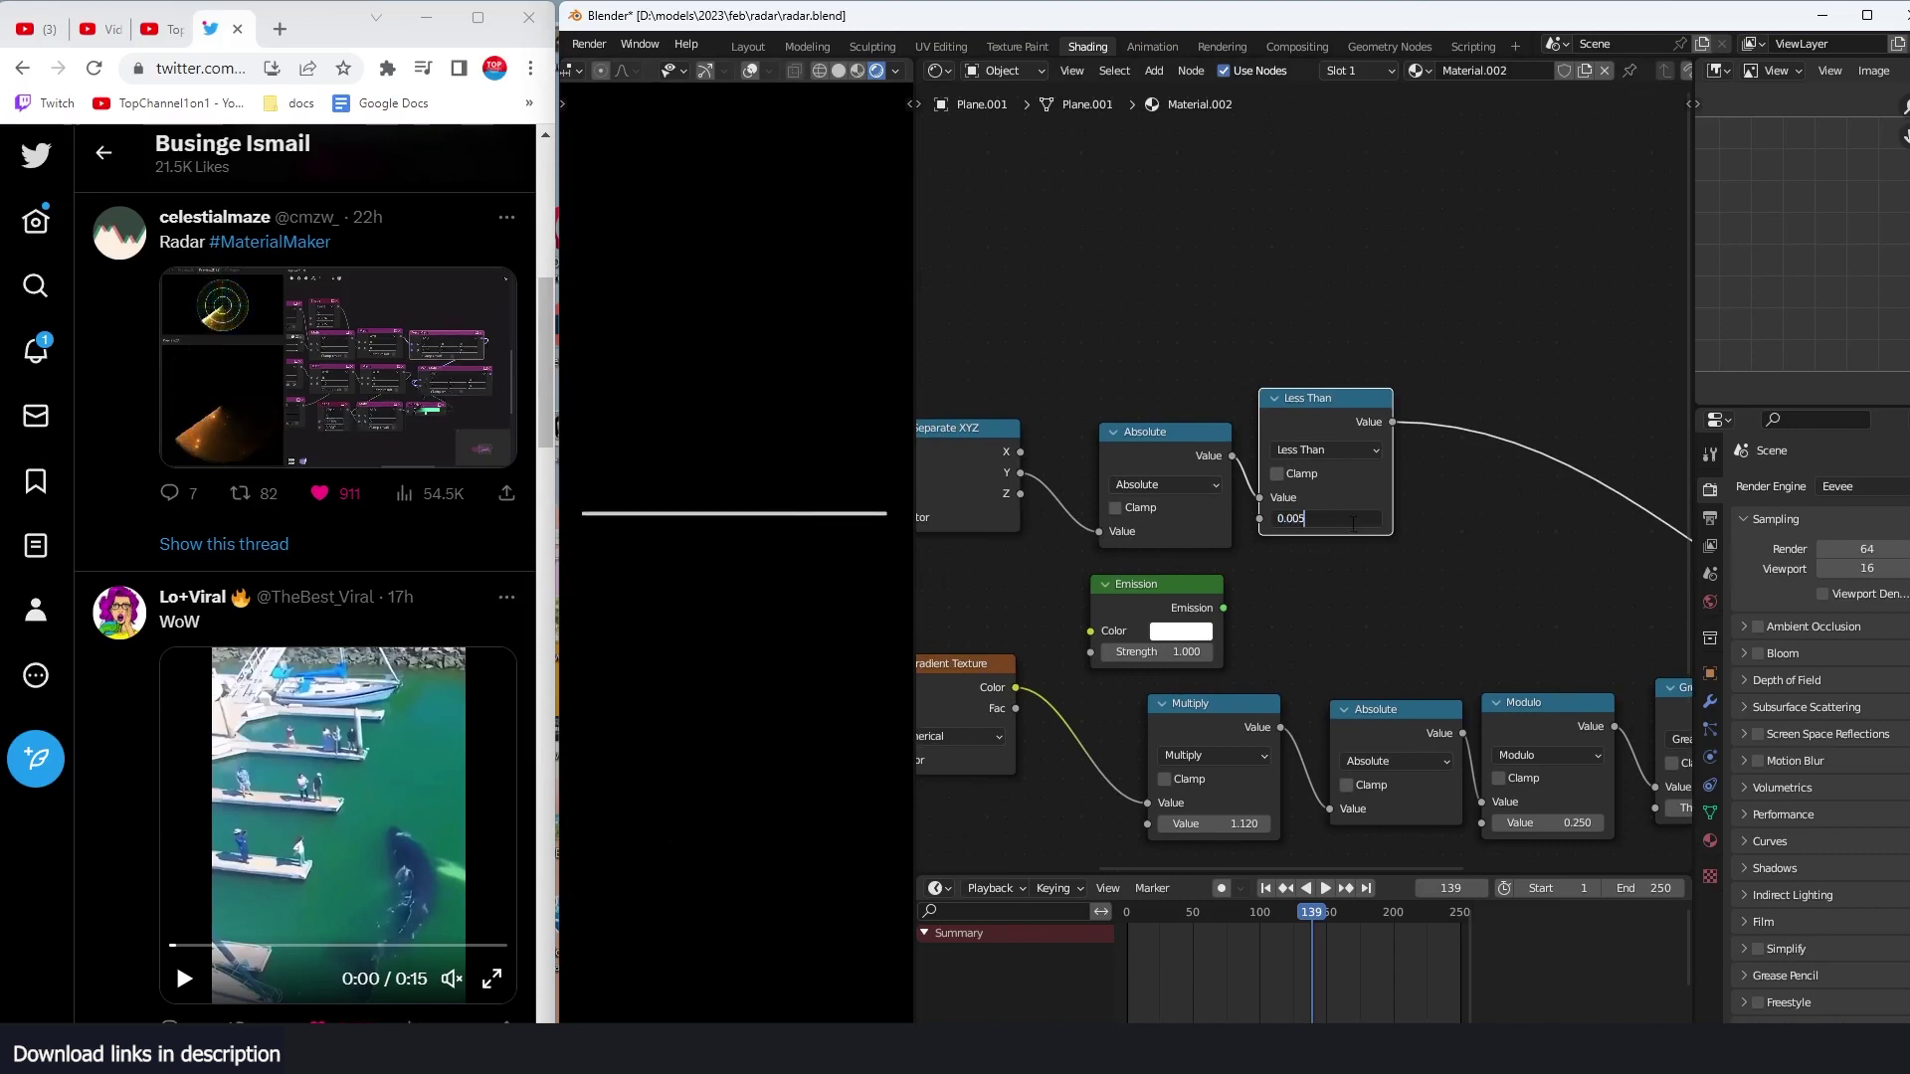
key(Return)
scroll(1445, 550, down, 1)
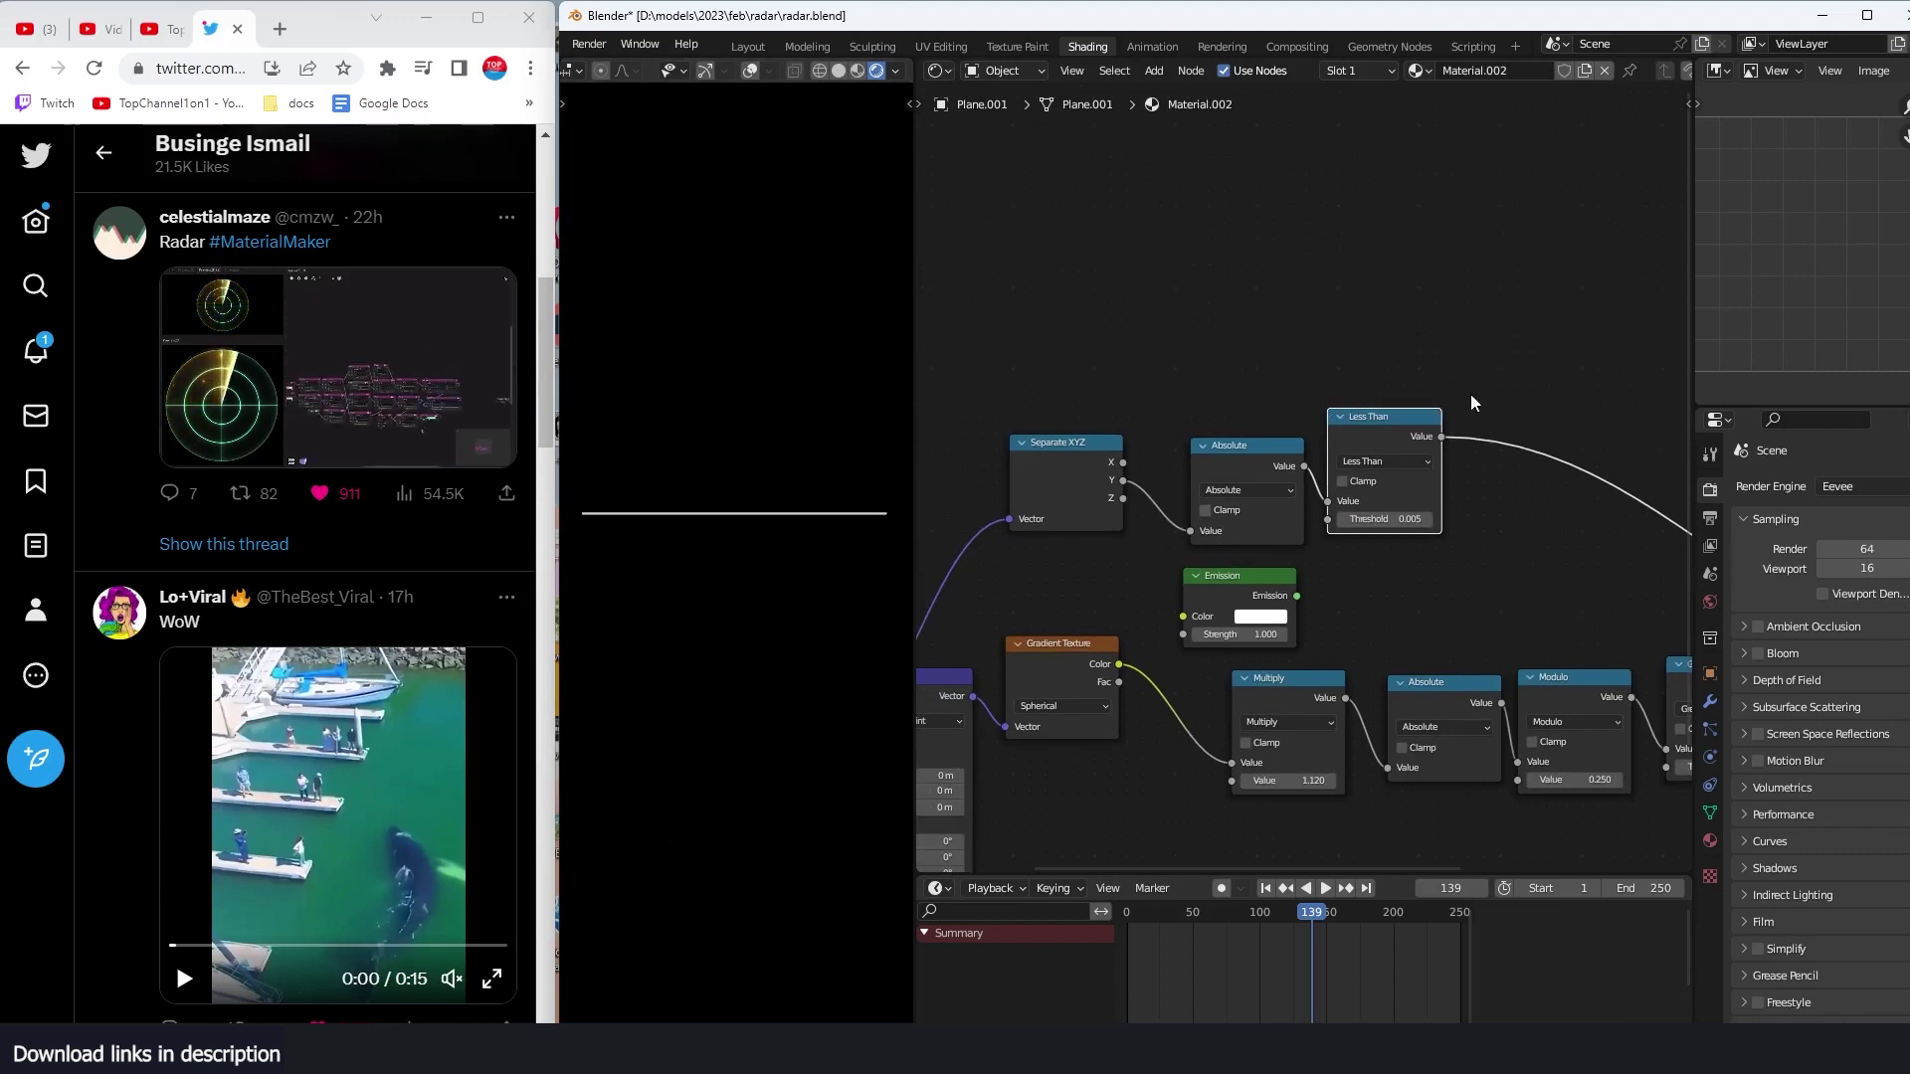
Step: Duplicate the Absolute and Less Than pair above the original, feed it from Separate XYZ's X output, and preview the vertical line
drag(1418, 412, 1264, 480)
key(shift+d)
click(1255, 333)
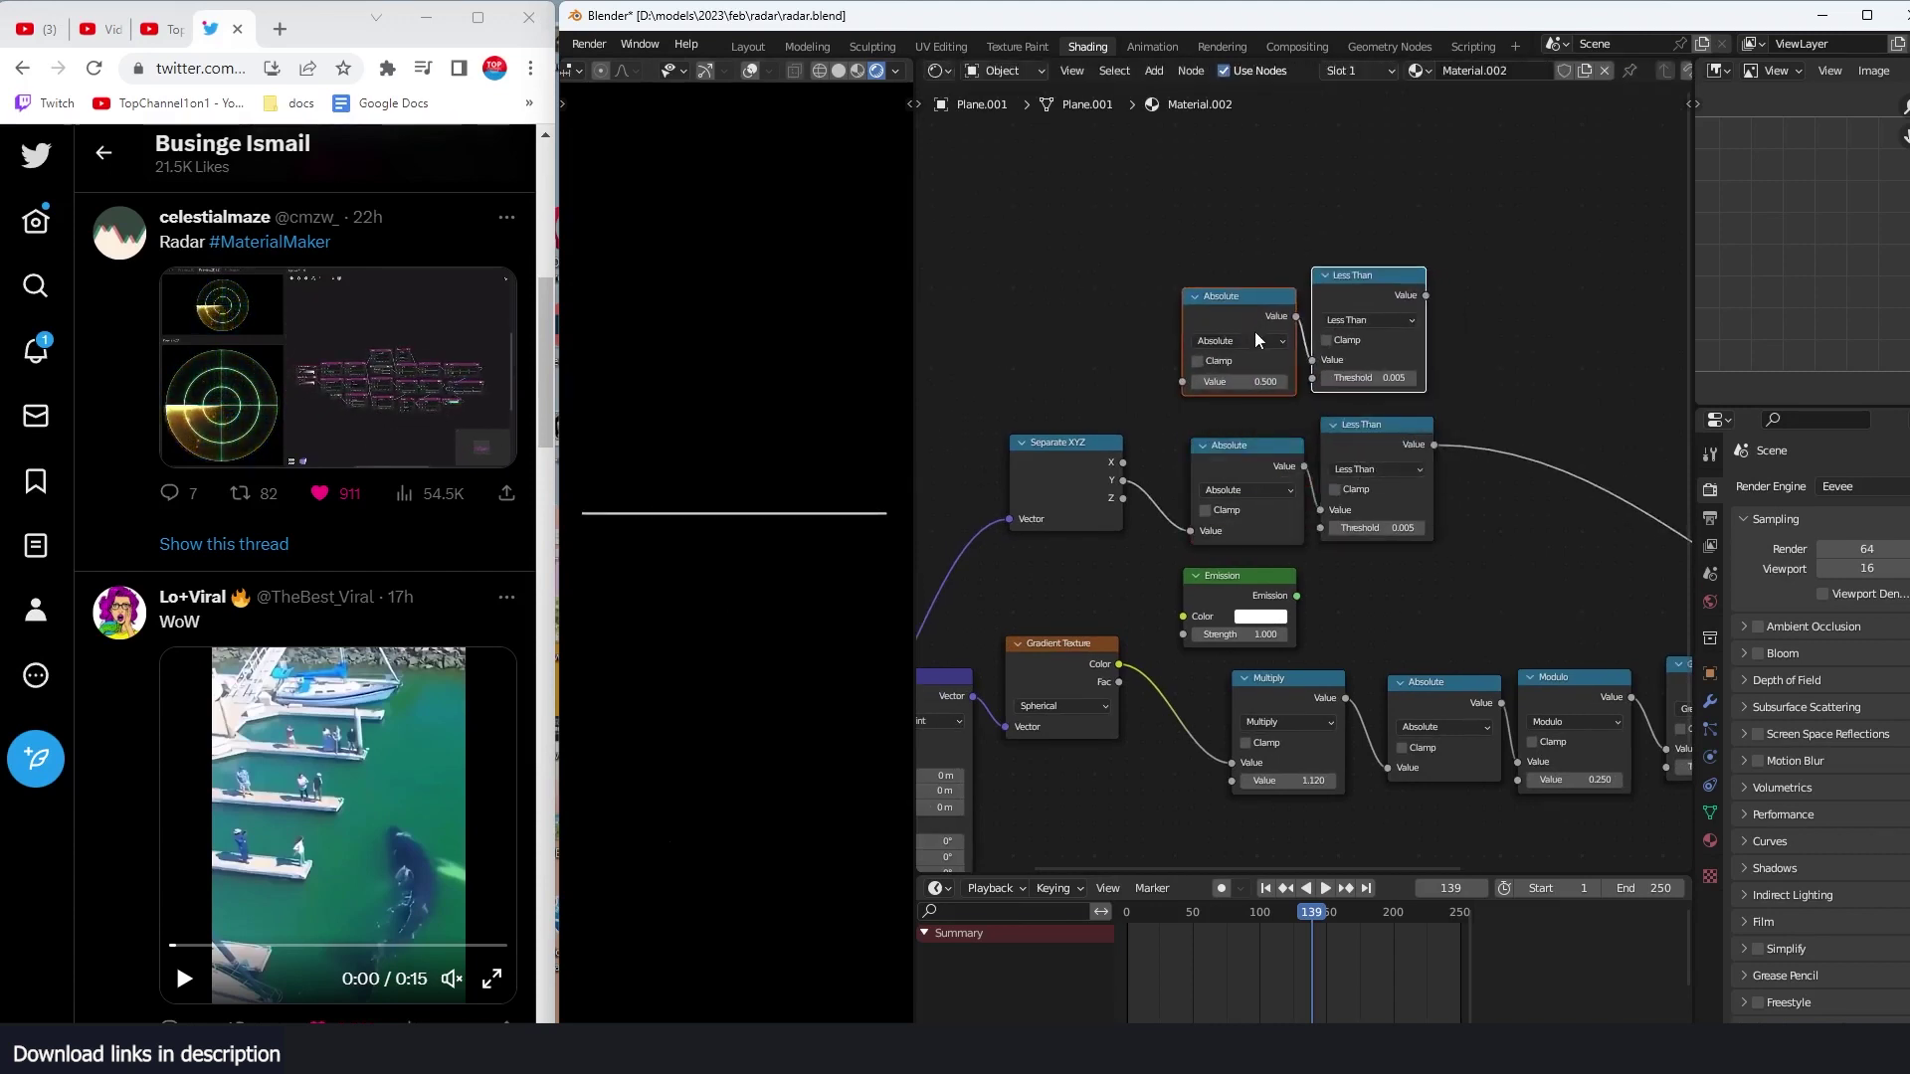
click(1130, 479)
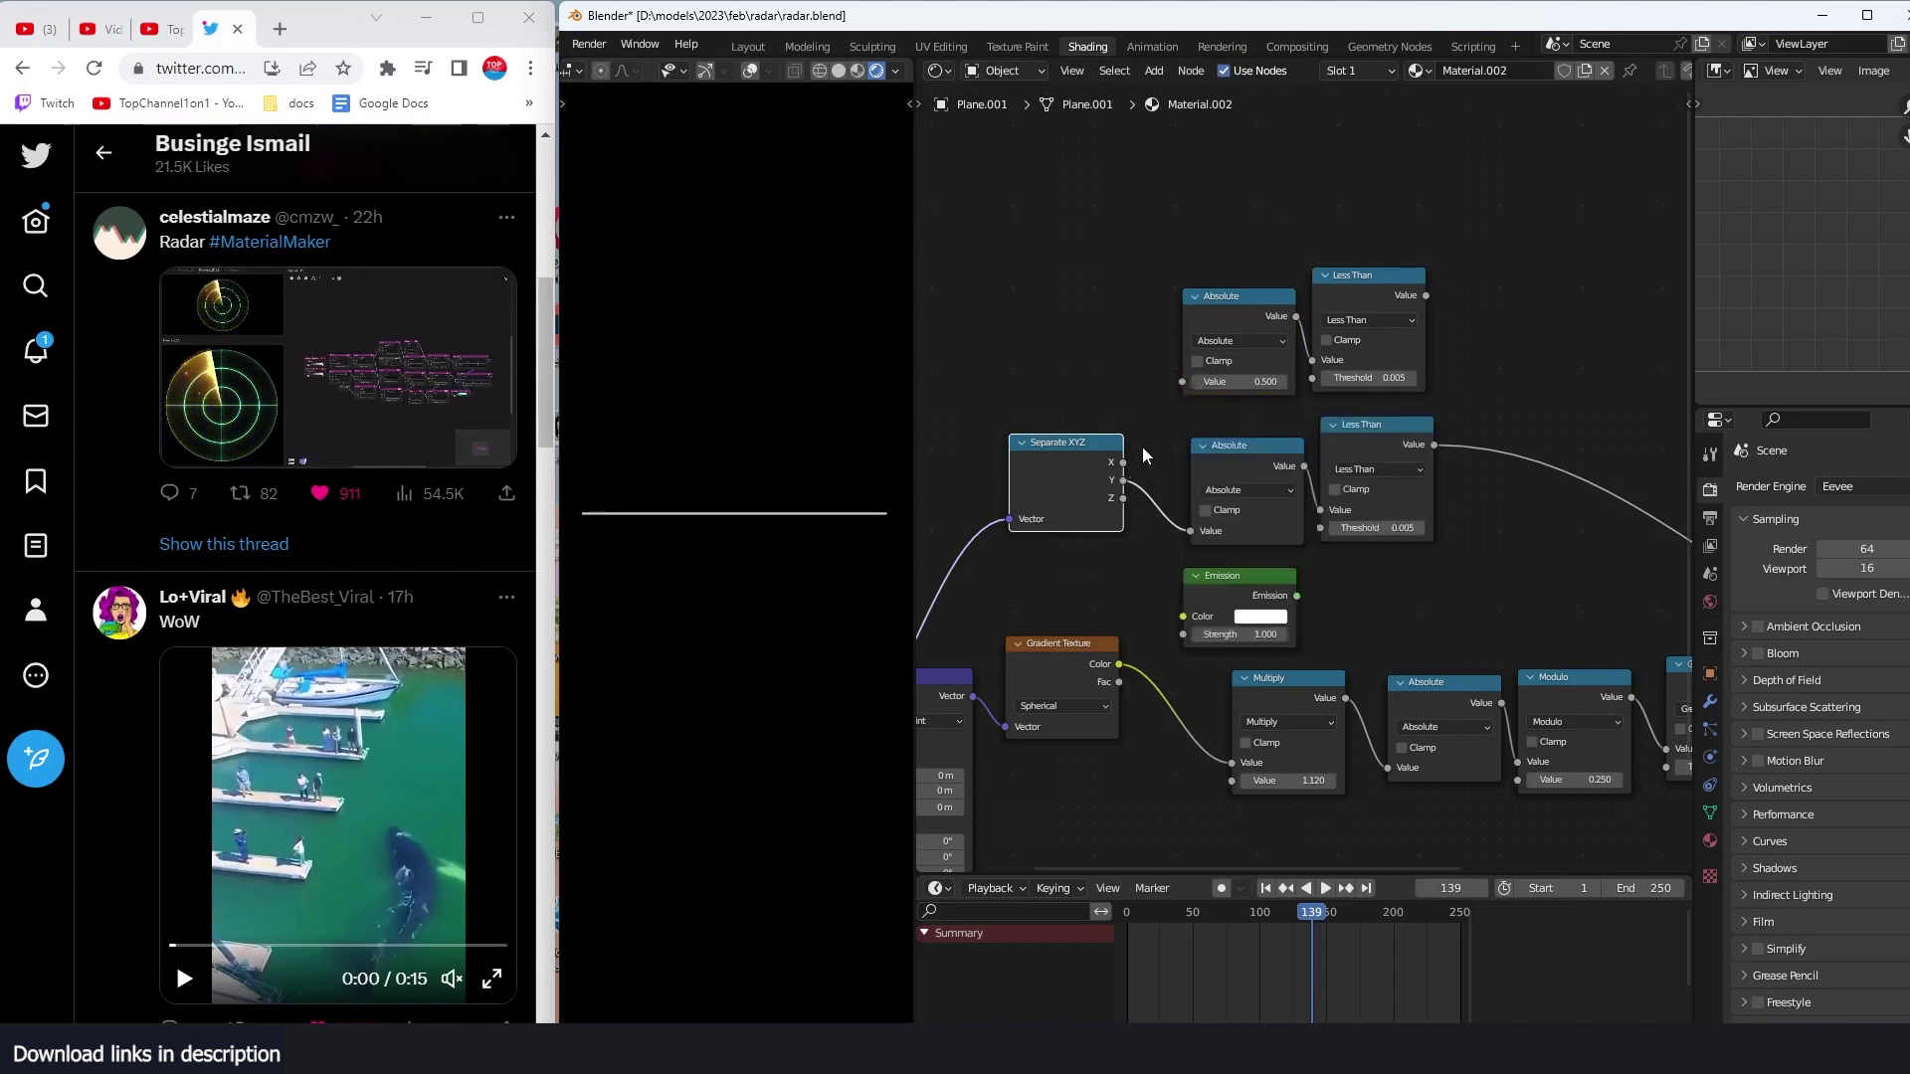
drag(1123, 463, 1184, 383)
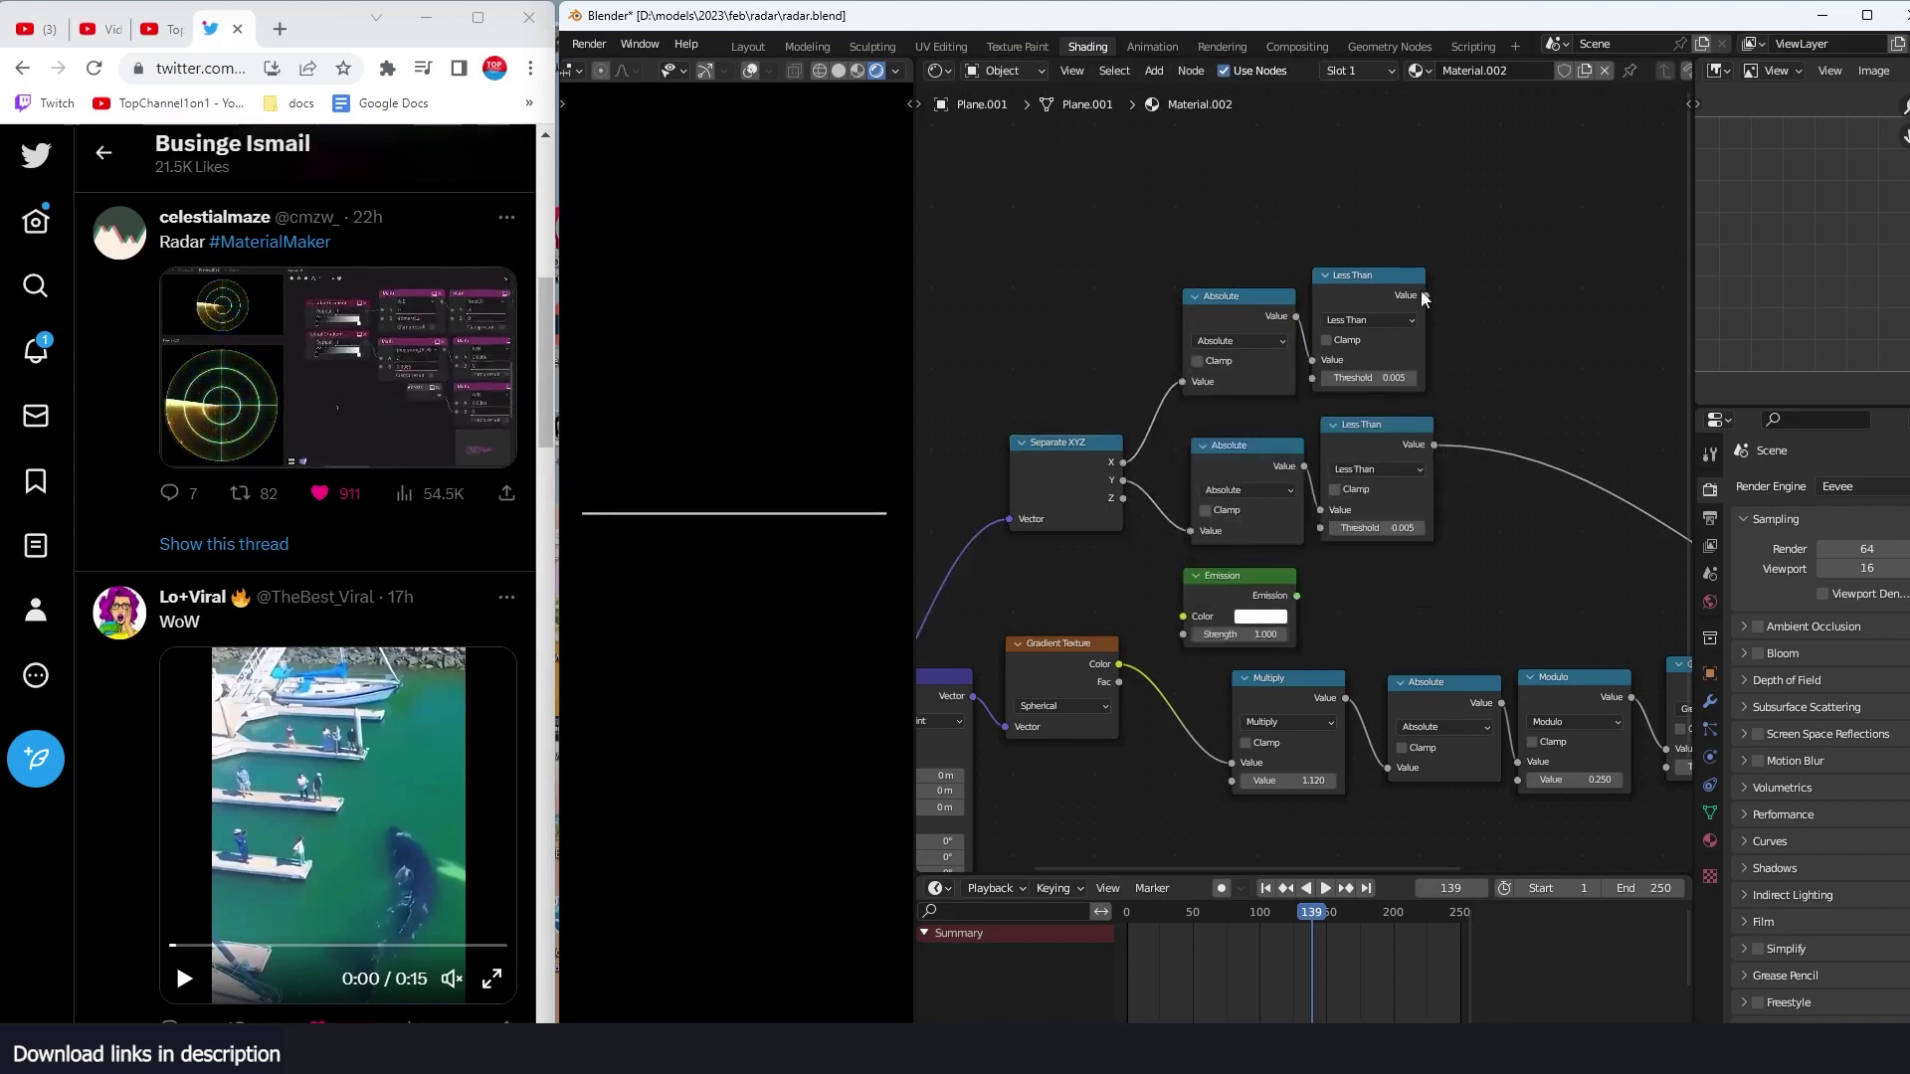
ctrl+shift+click(1373, 292)
middle_drag(1438, 542, 1321, 525)
click(1319, 424)
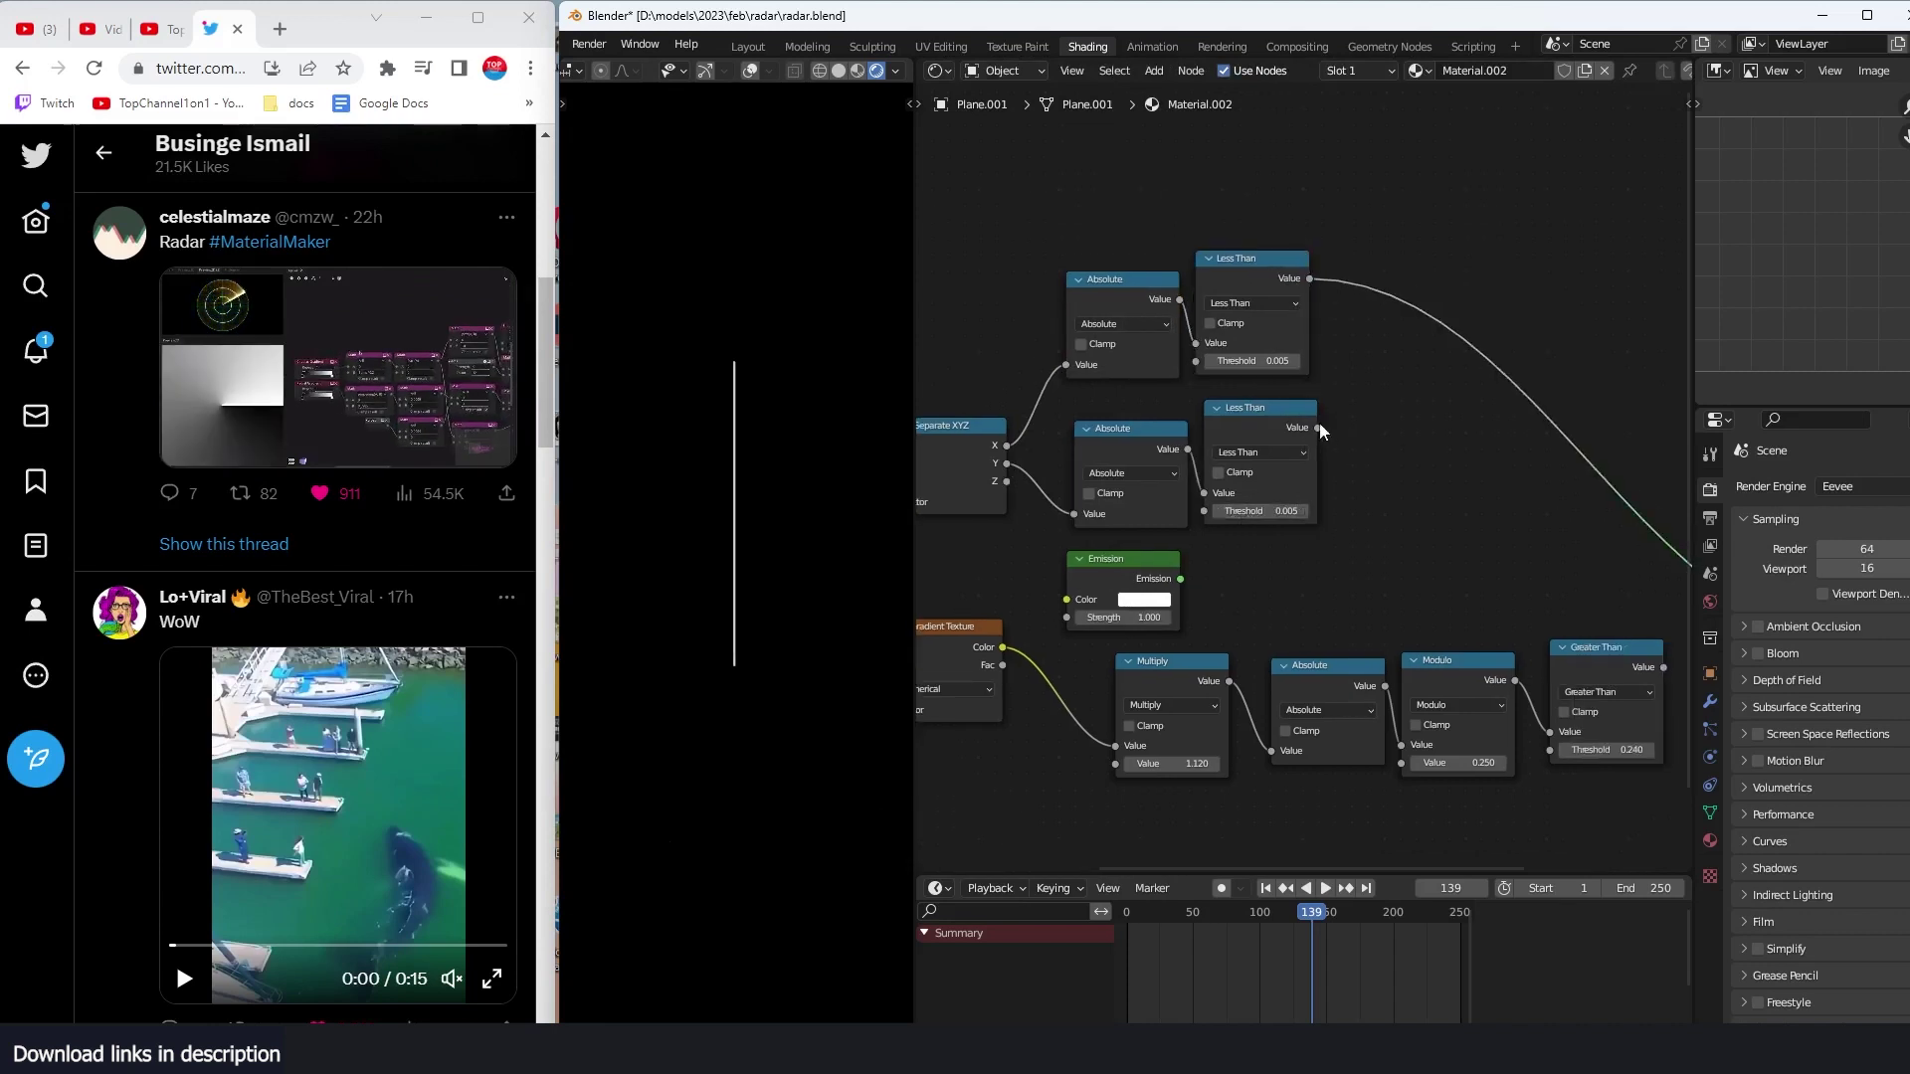
Step: Combine the two Less Than outputs in a duplicated math node set to Add to form the crosshair
click(1273, 421)
key(shift+d)
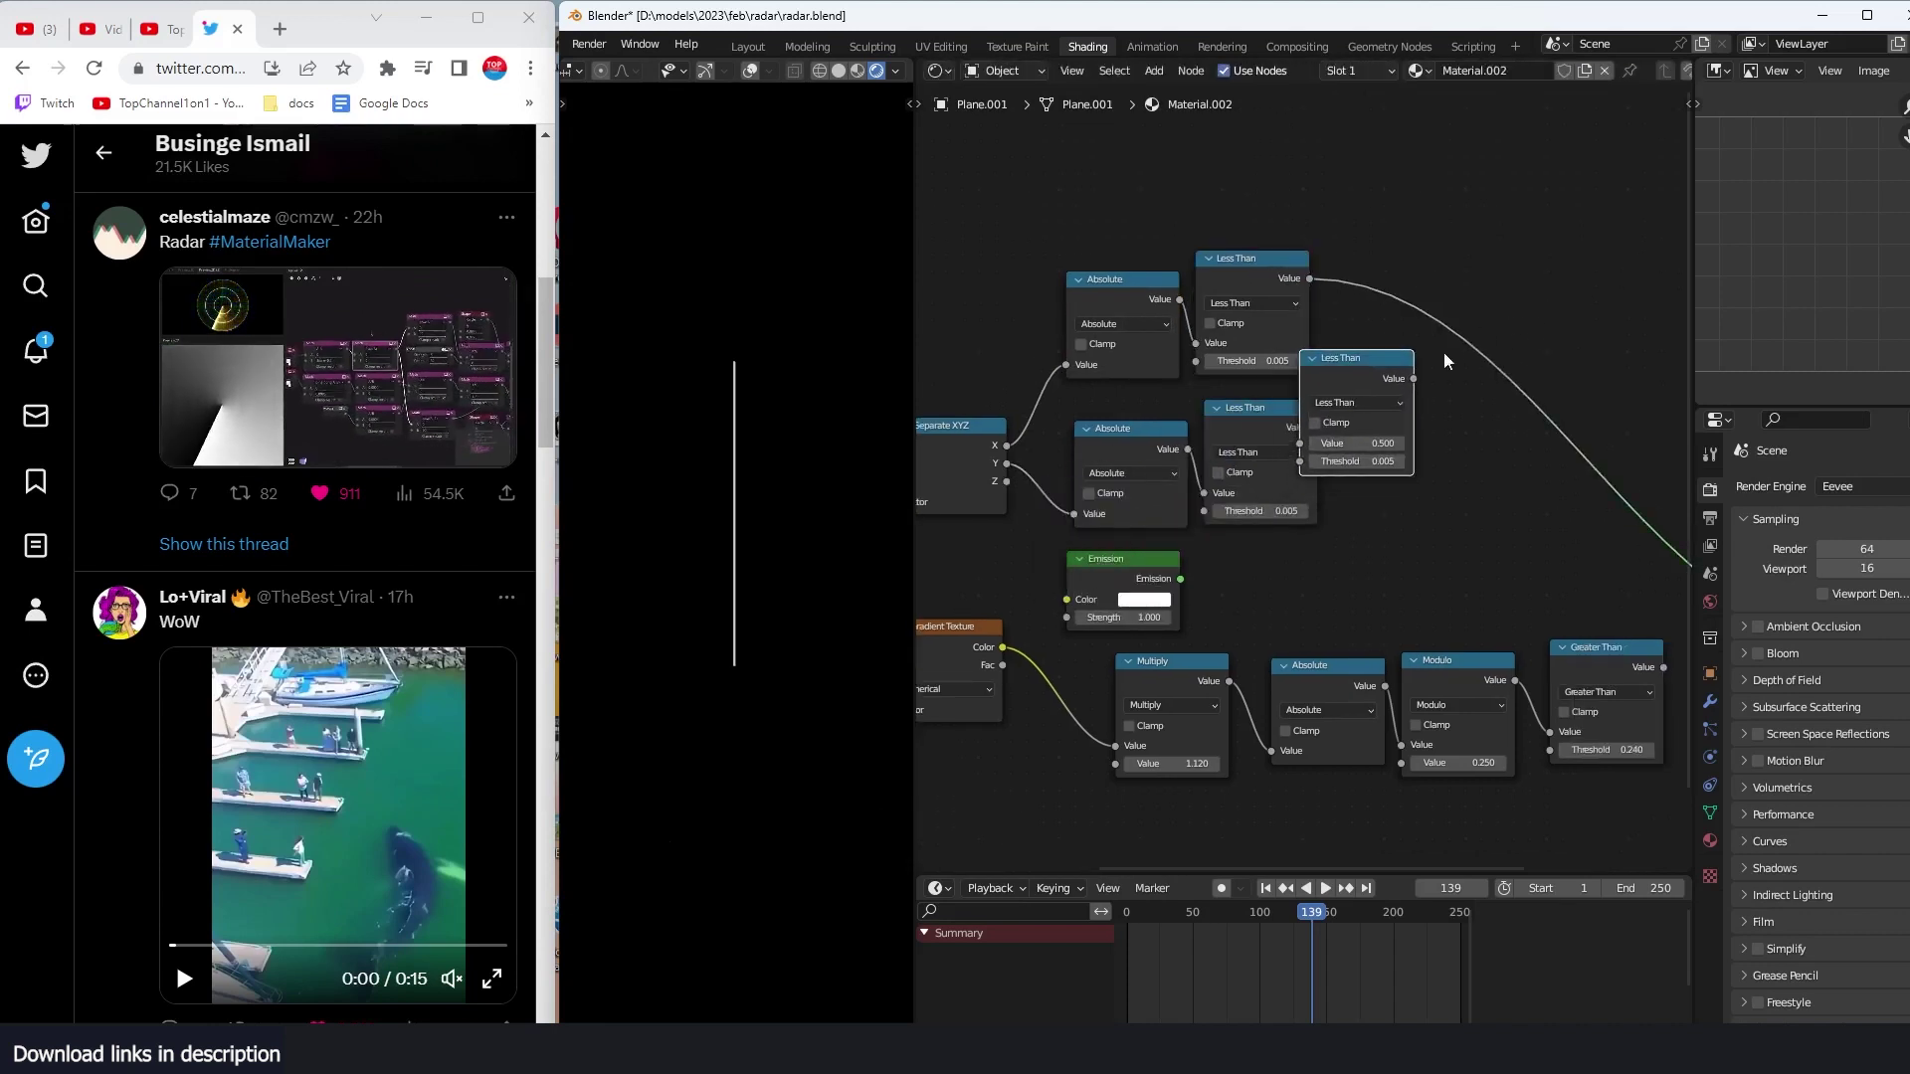
click(1472, 338)
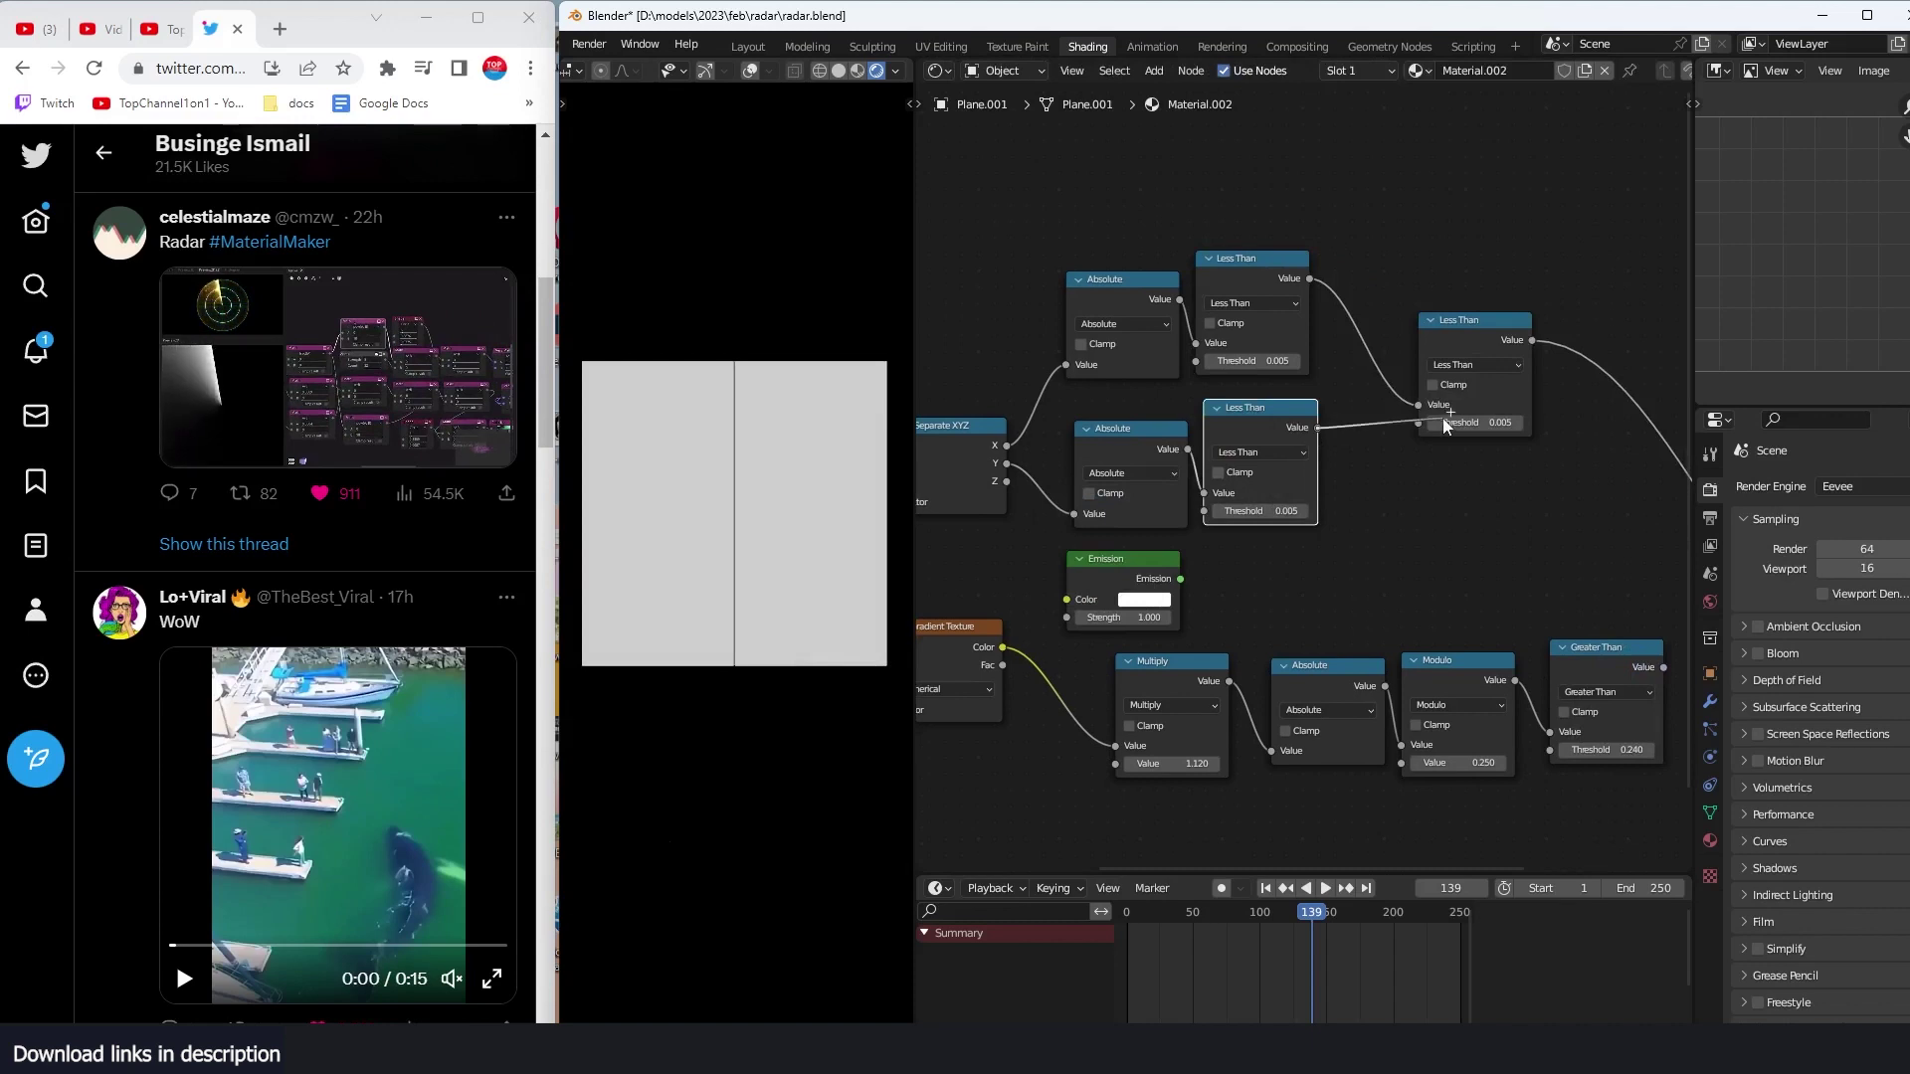
click(1470, 365)
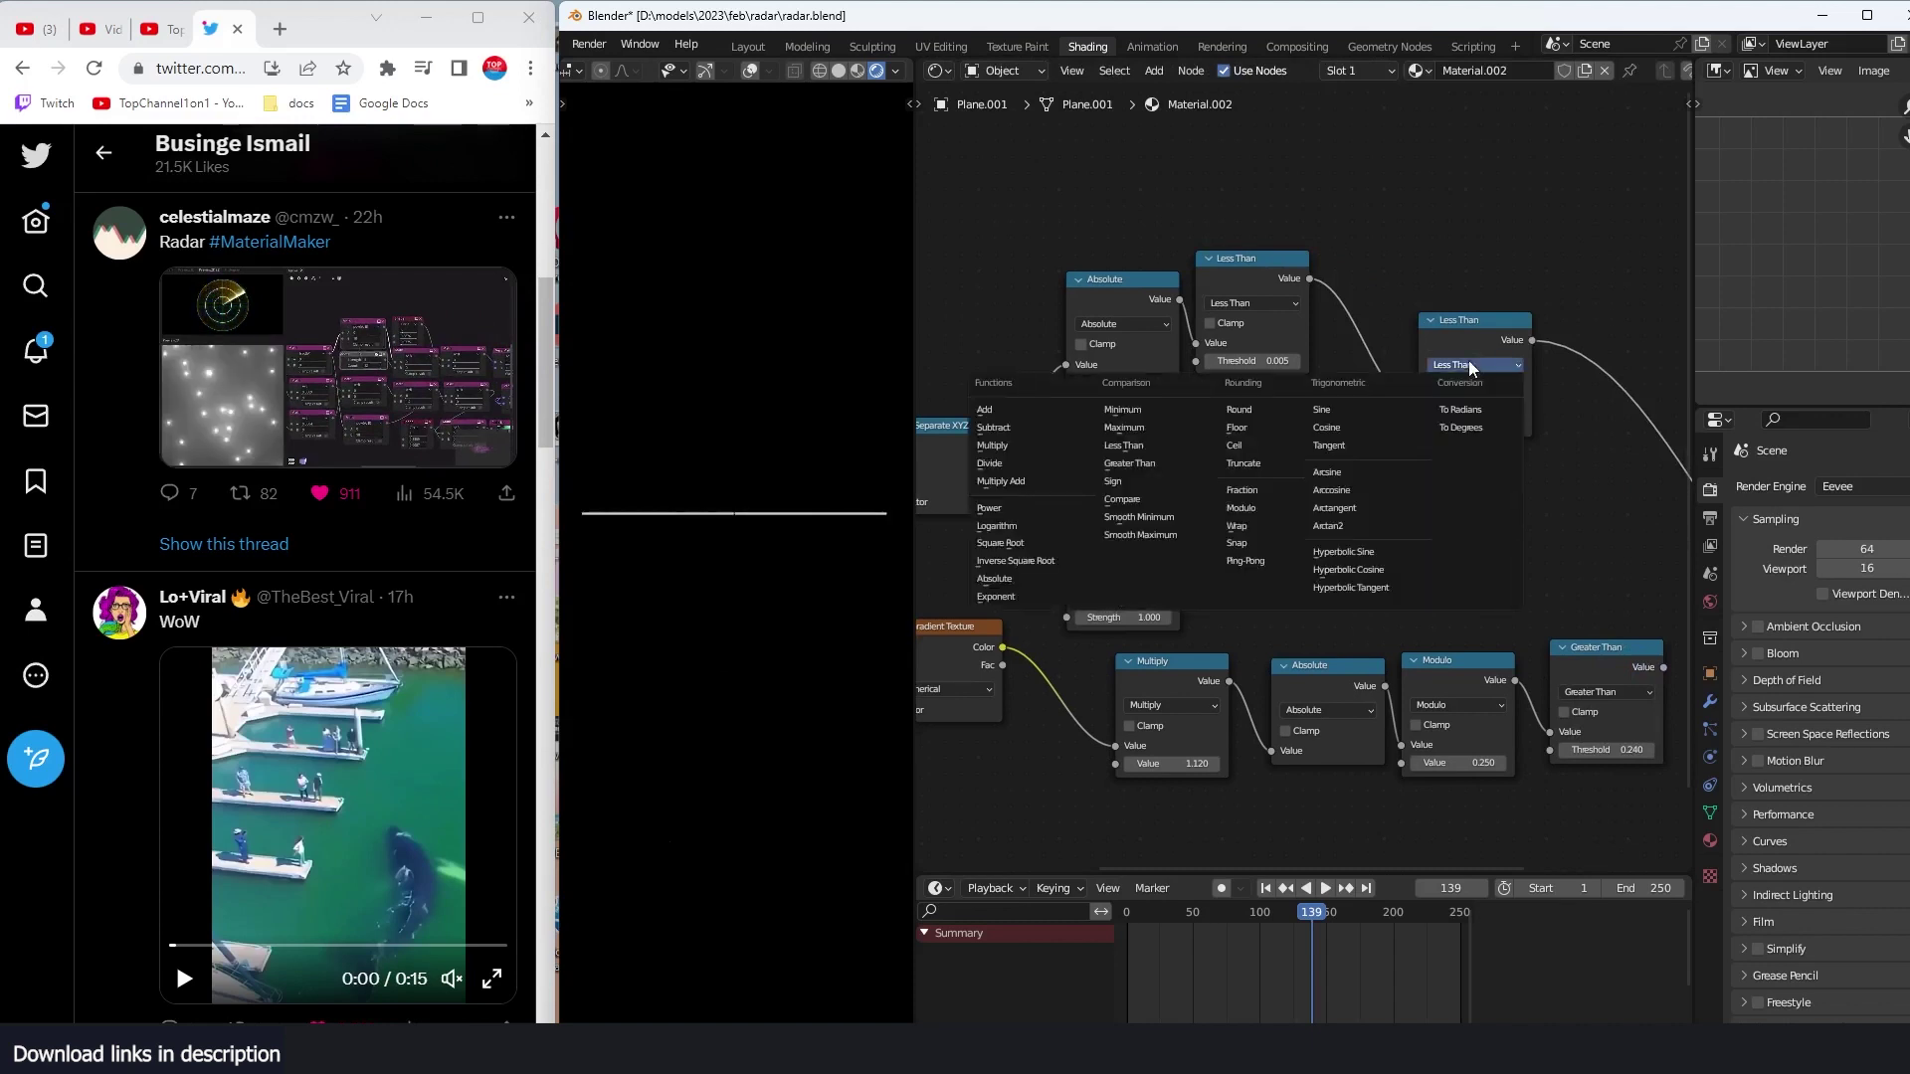
click(1044, 409)
scroll(1166, 556, down, 1)
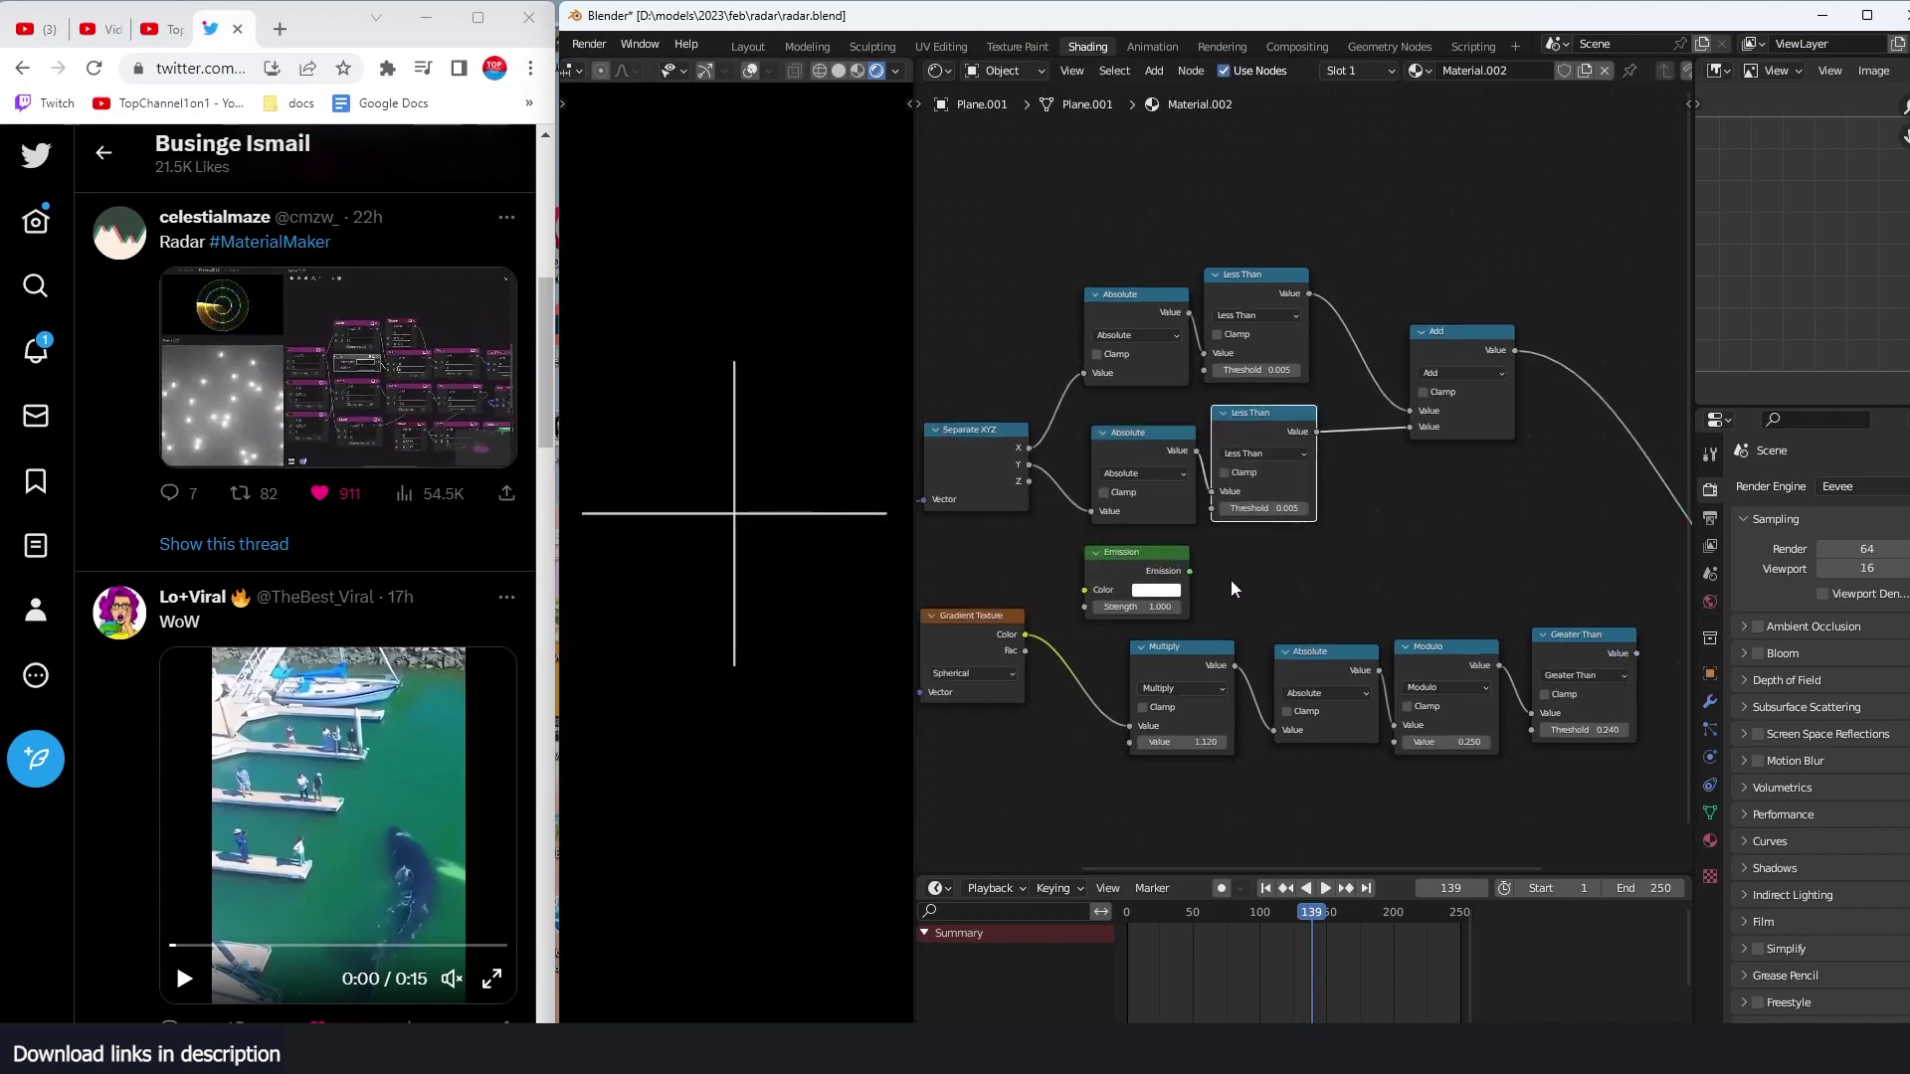
Step: Preview the concentric rings from the Greater Than node, followed by the crosshair from the Add node
scroll(1233, 580, up, 2)
scroll(1273, 587, down, 2)
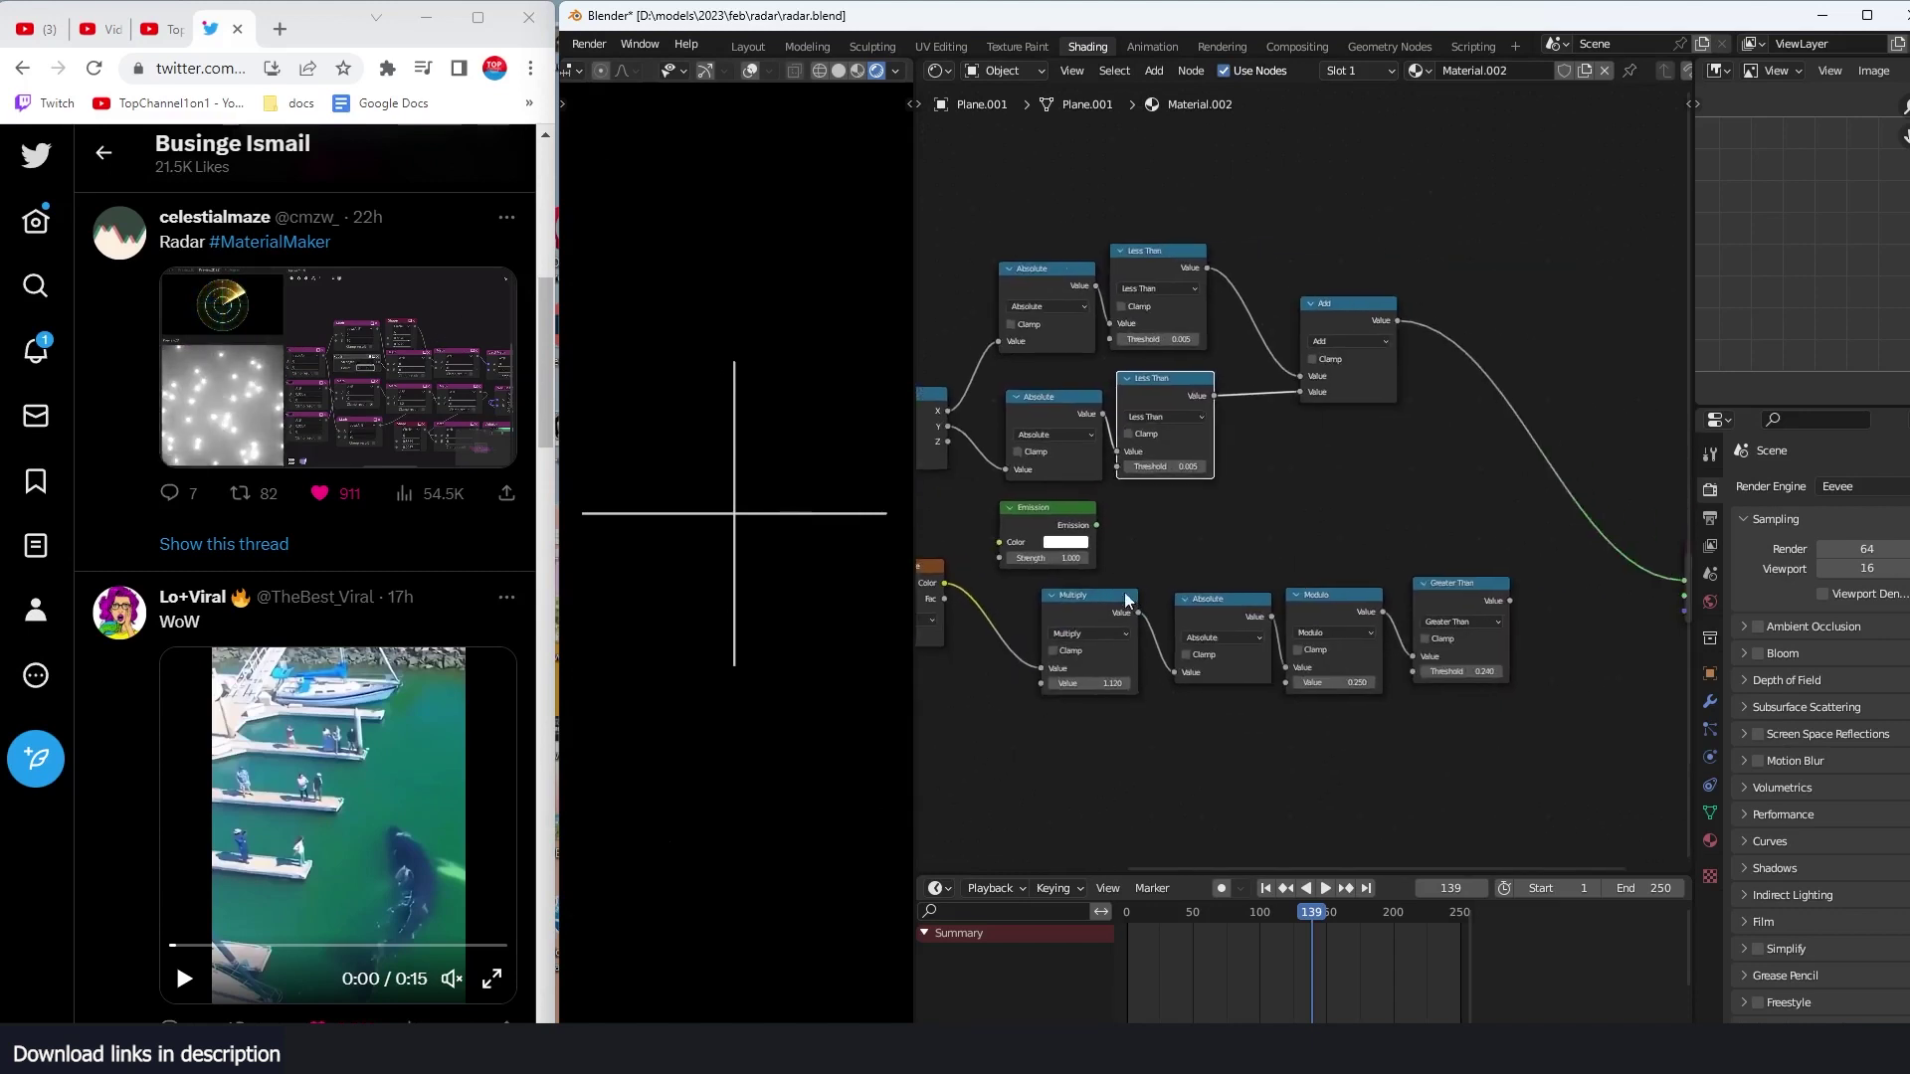
ctrl+shift+click(1478, 593)
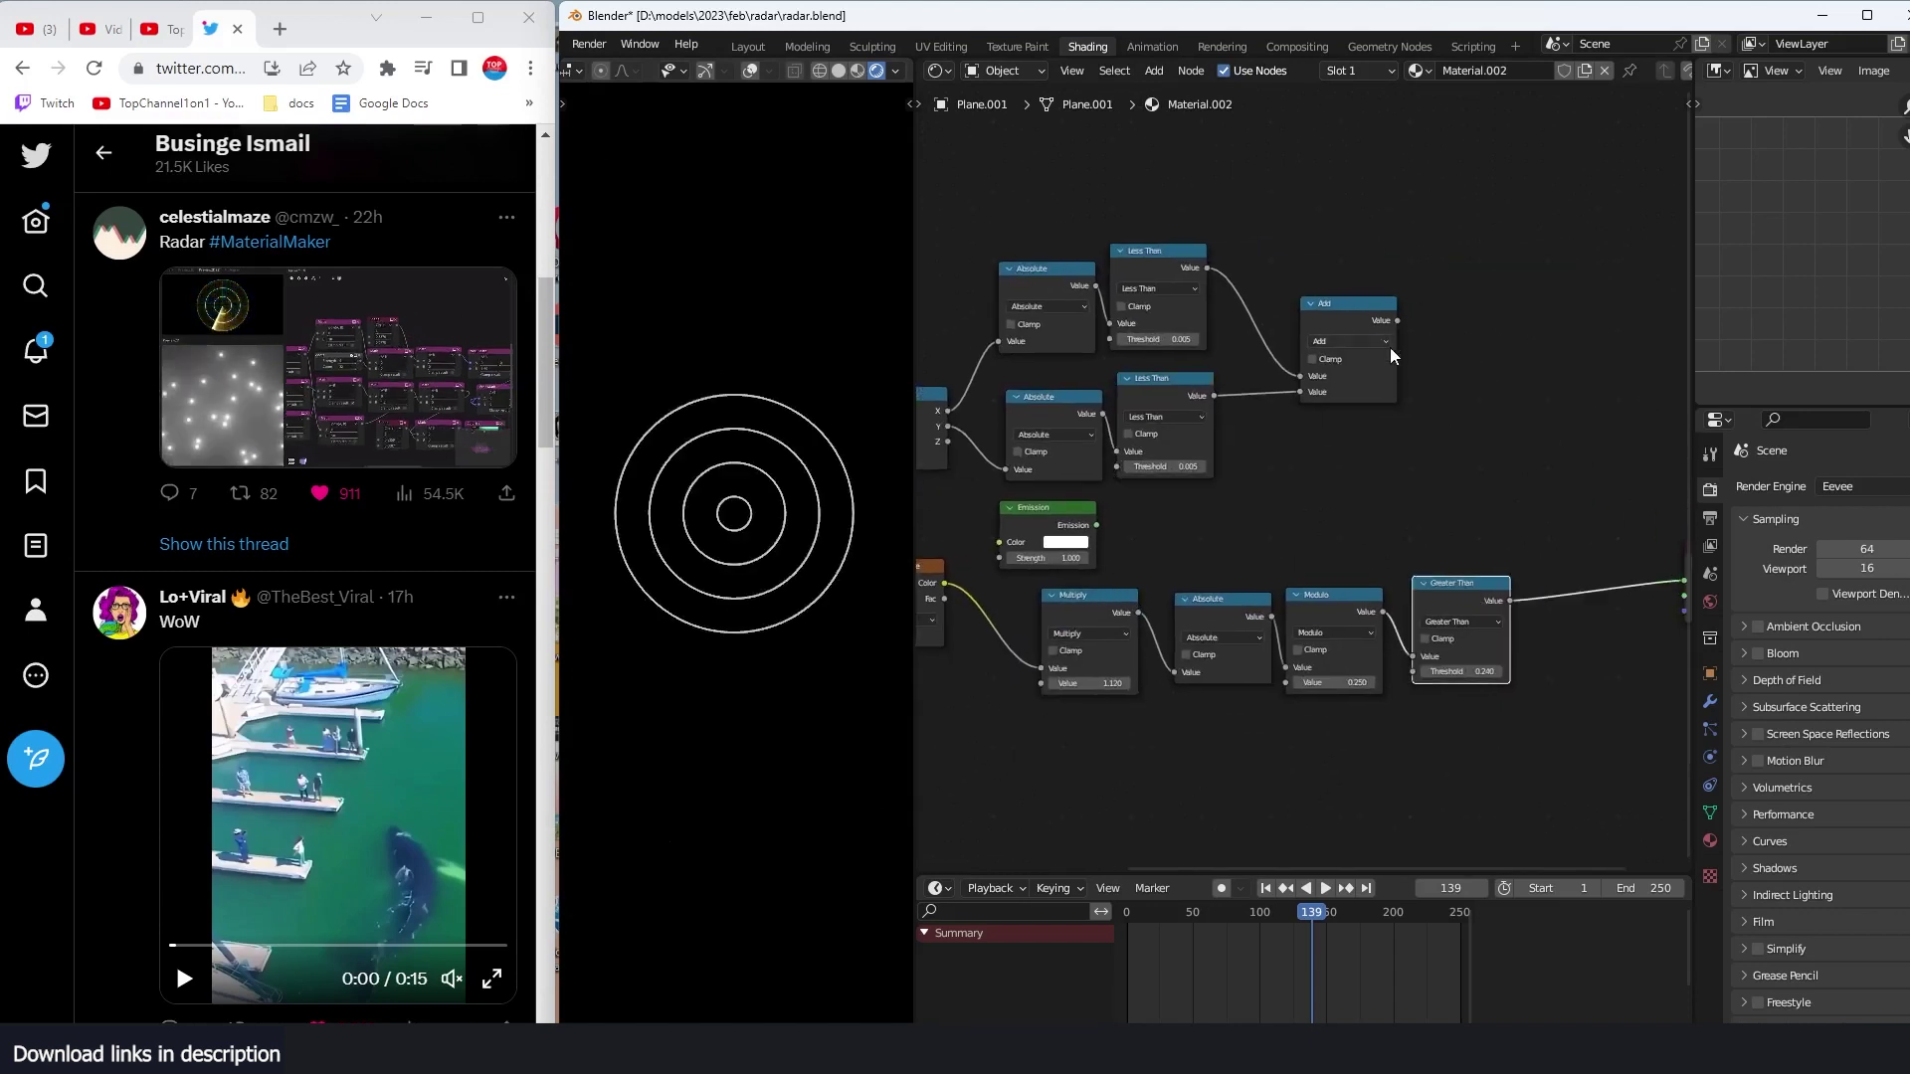
ctrl+shift+click(1377, 324)
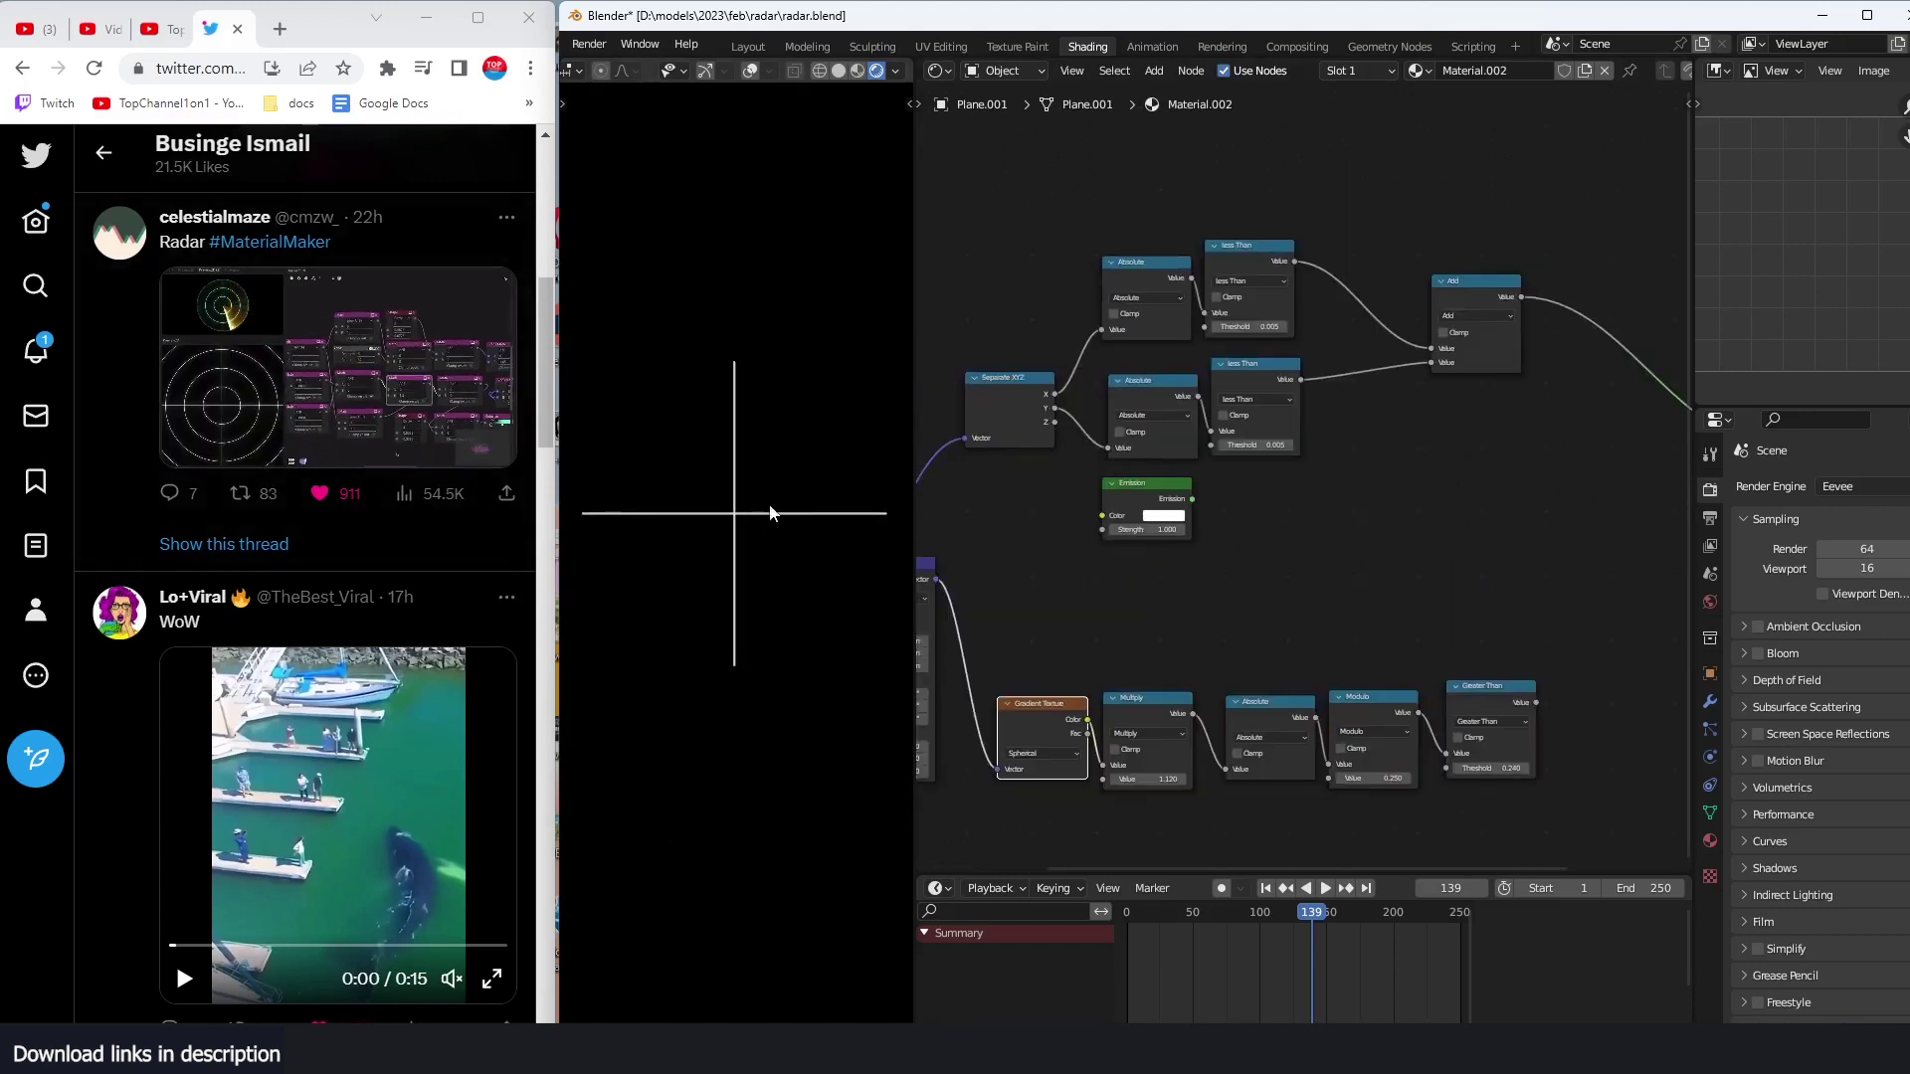
click(301, 300)
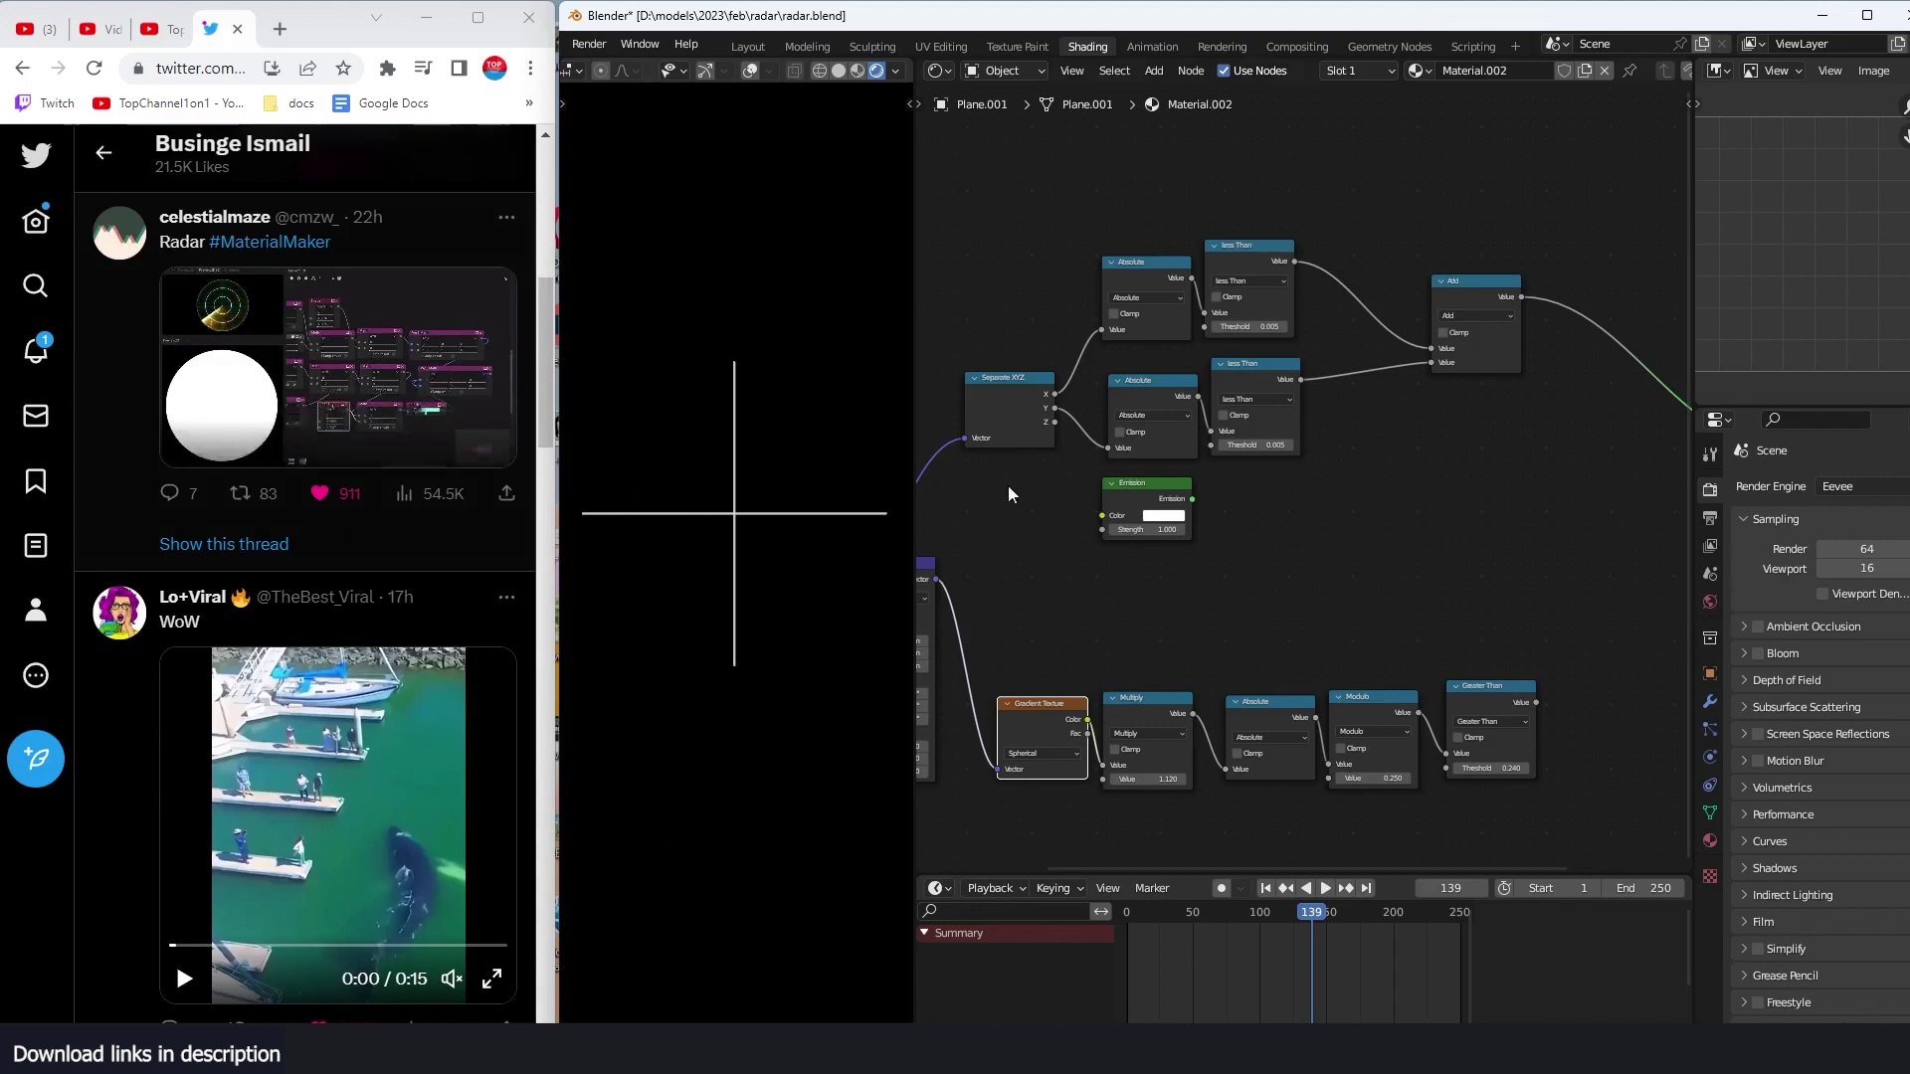
Step: Duplicate the spherical Gradient Texture node above the ring chain, set the copy to Radial, and preview it
middle_drag(1048, 493, 1166, 479)
scroll(1273, 488, up, 1)
click(1144, 676)
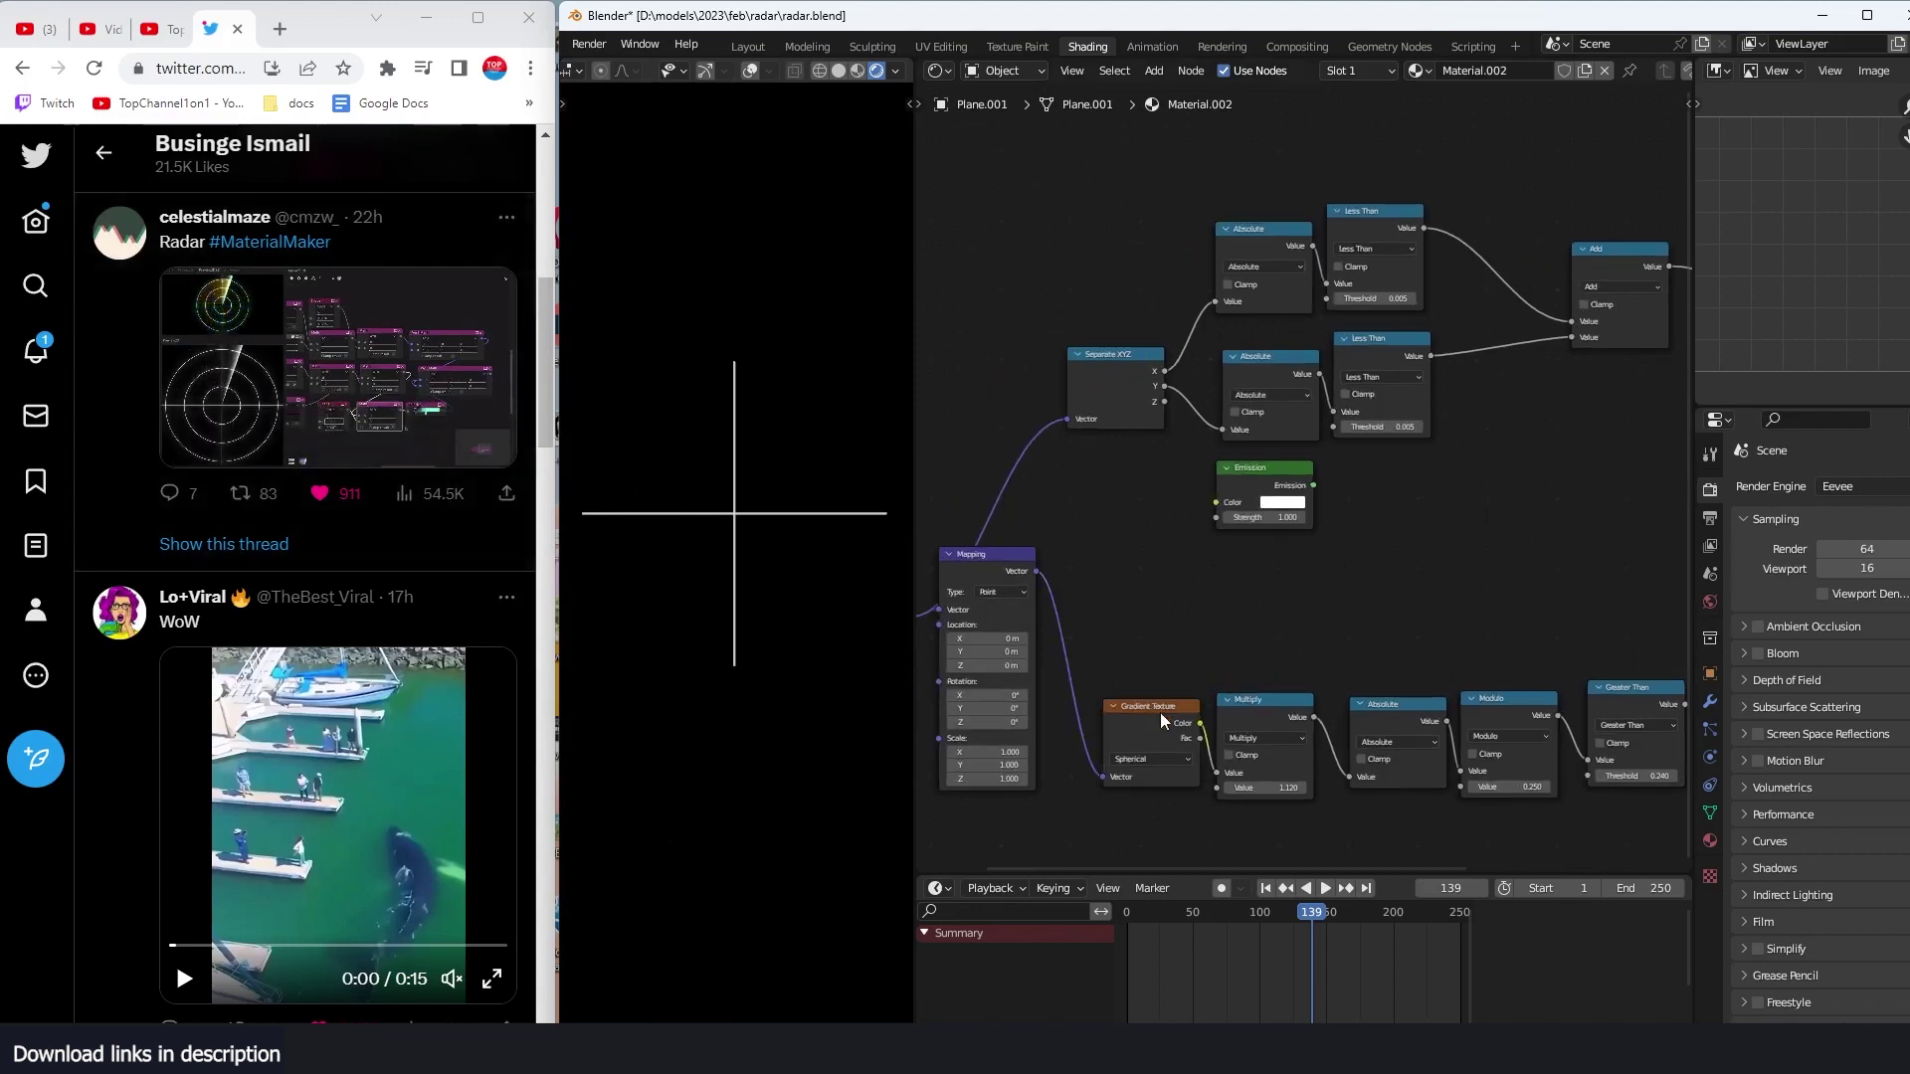
click(1114, 728)
key(shift+d)
click(1138, 599)
scroll(1059, 606, up, 1)
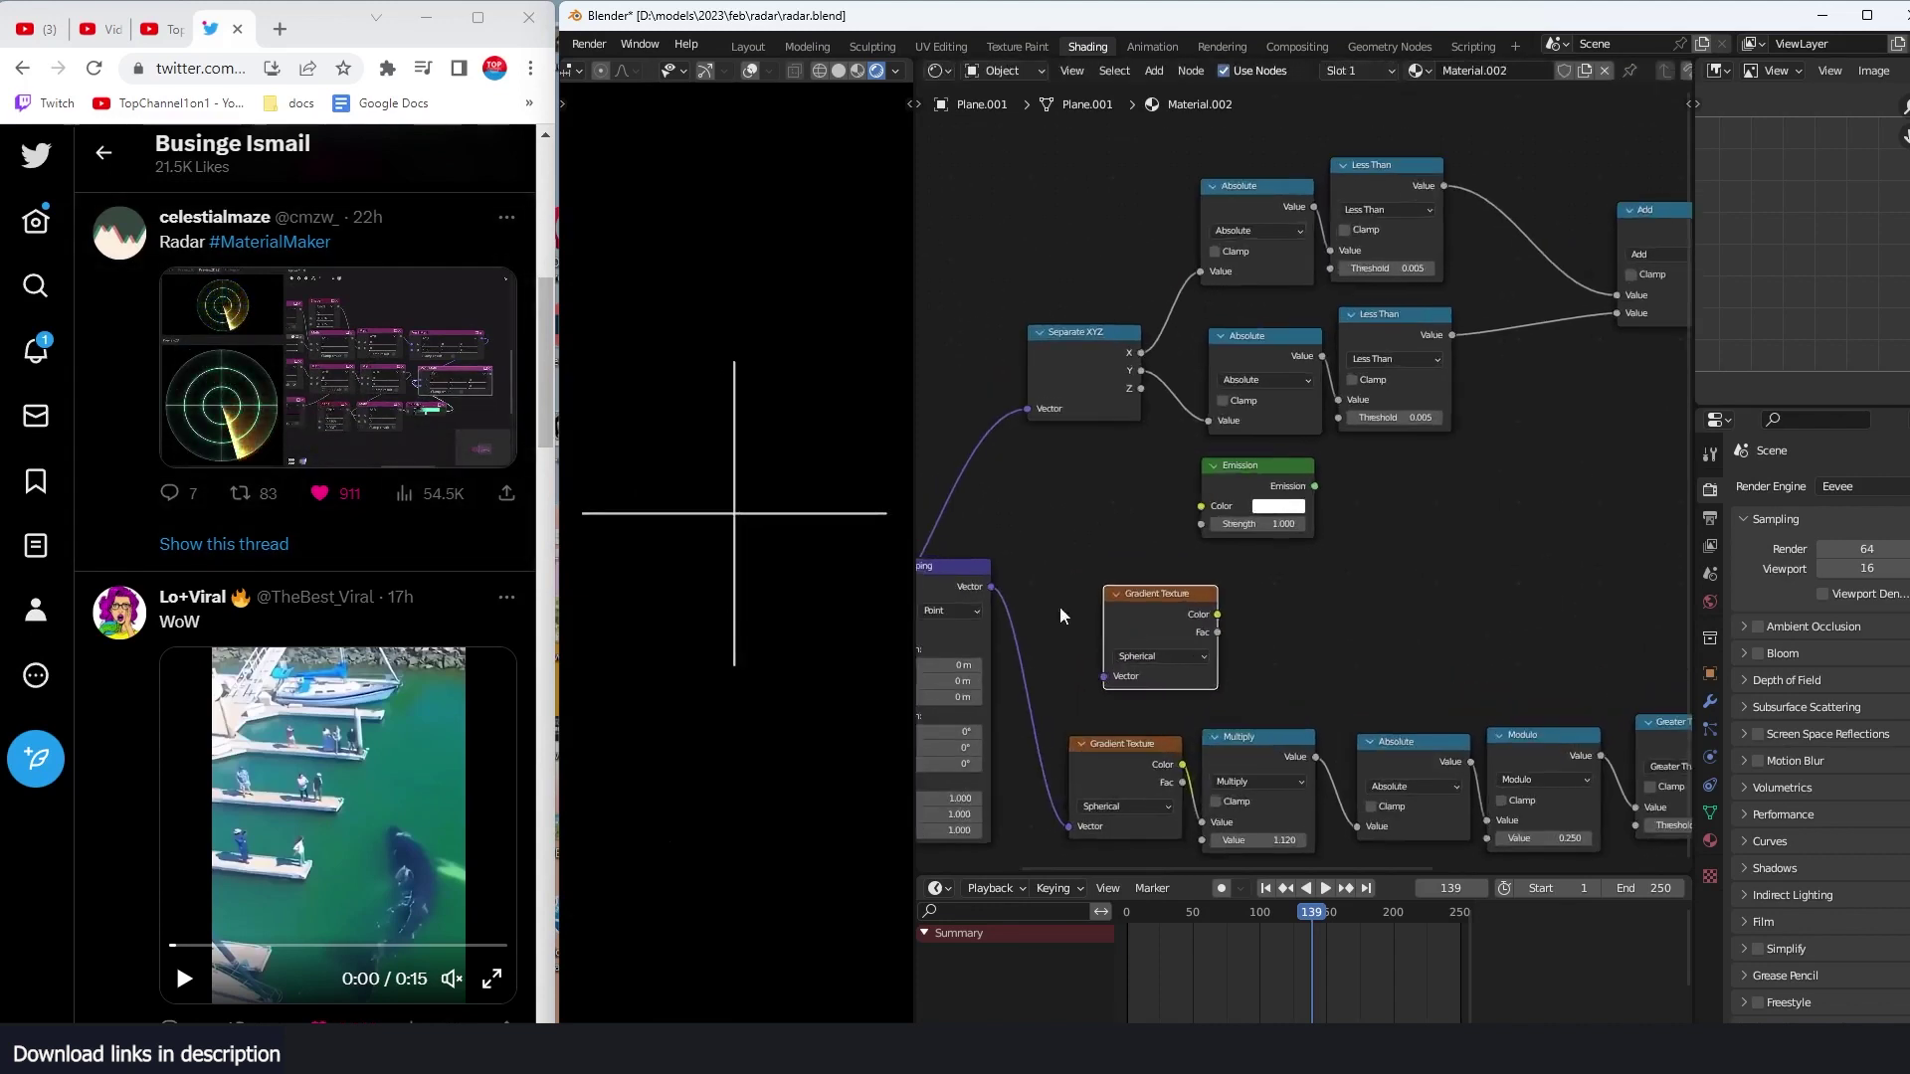
click(1165, 658)
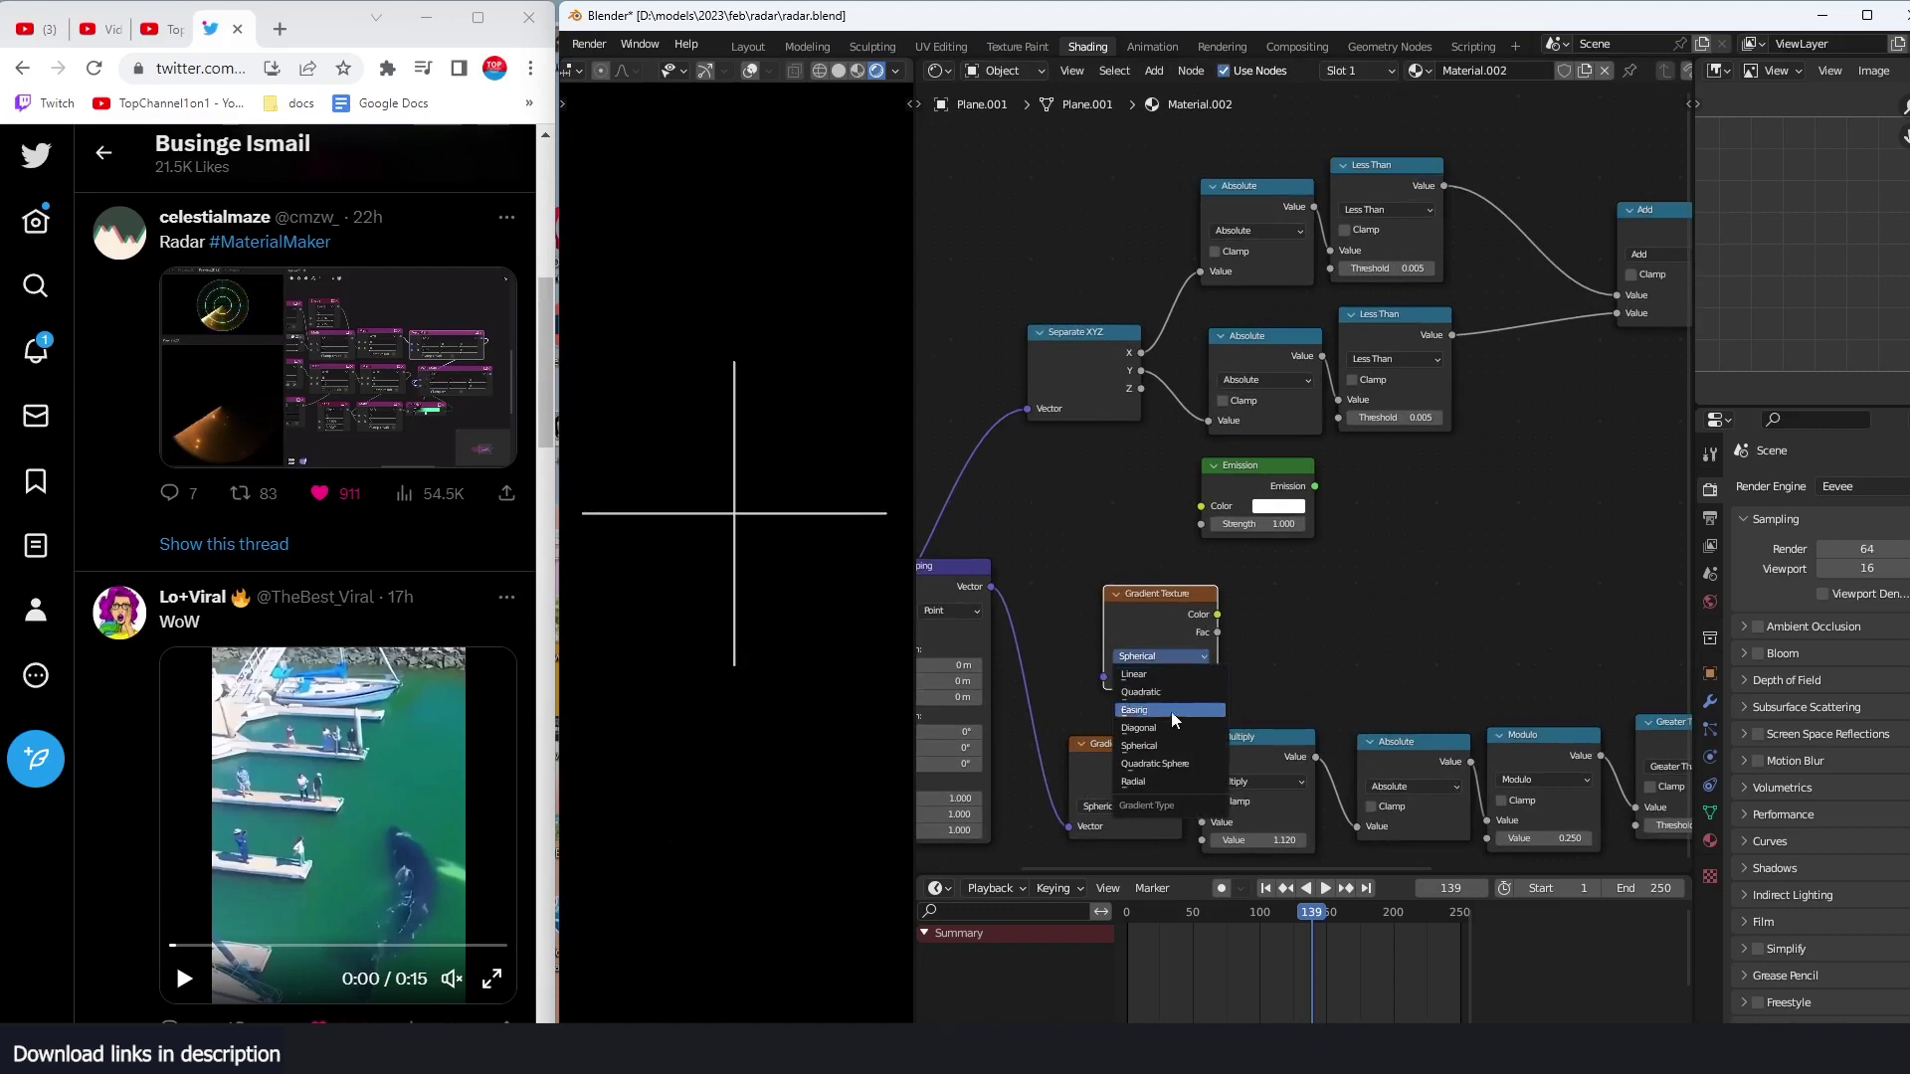
click(1159, 779)
ctrl+shift+click(1205, 672)
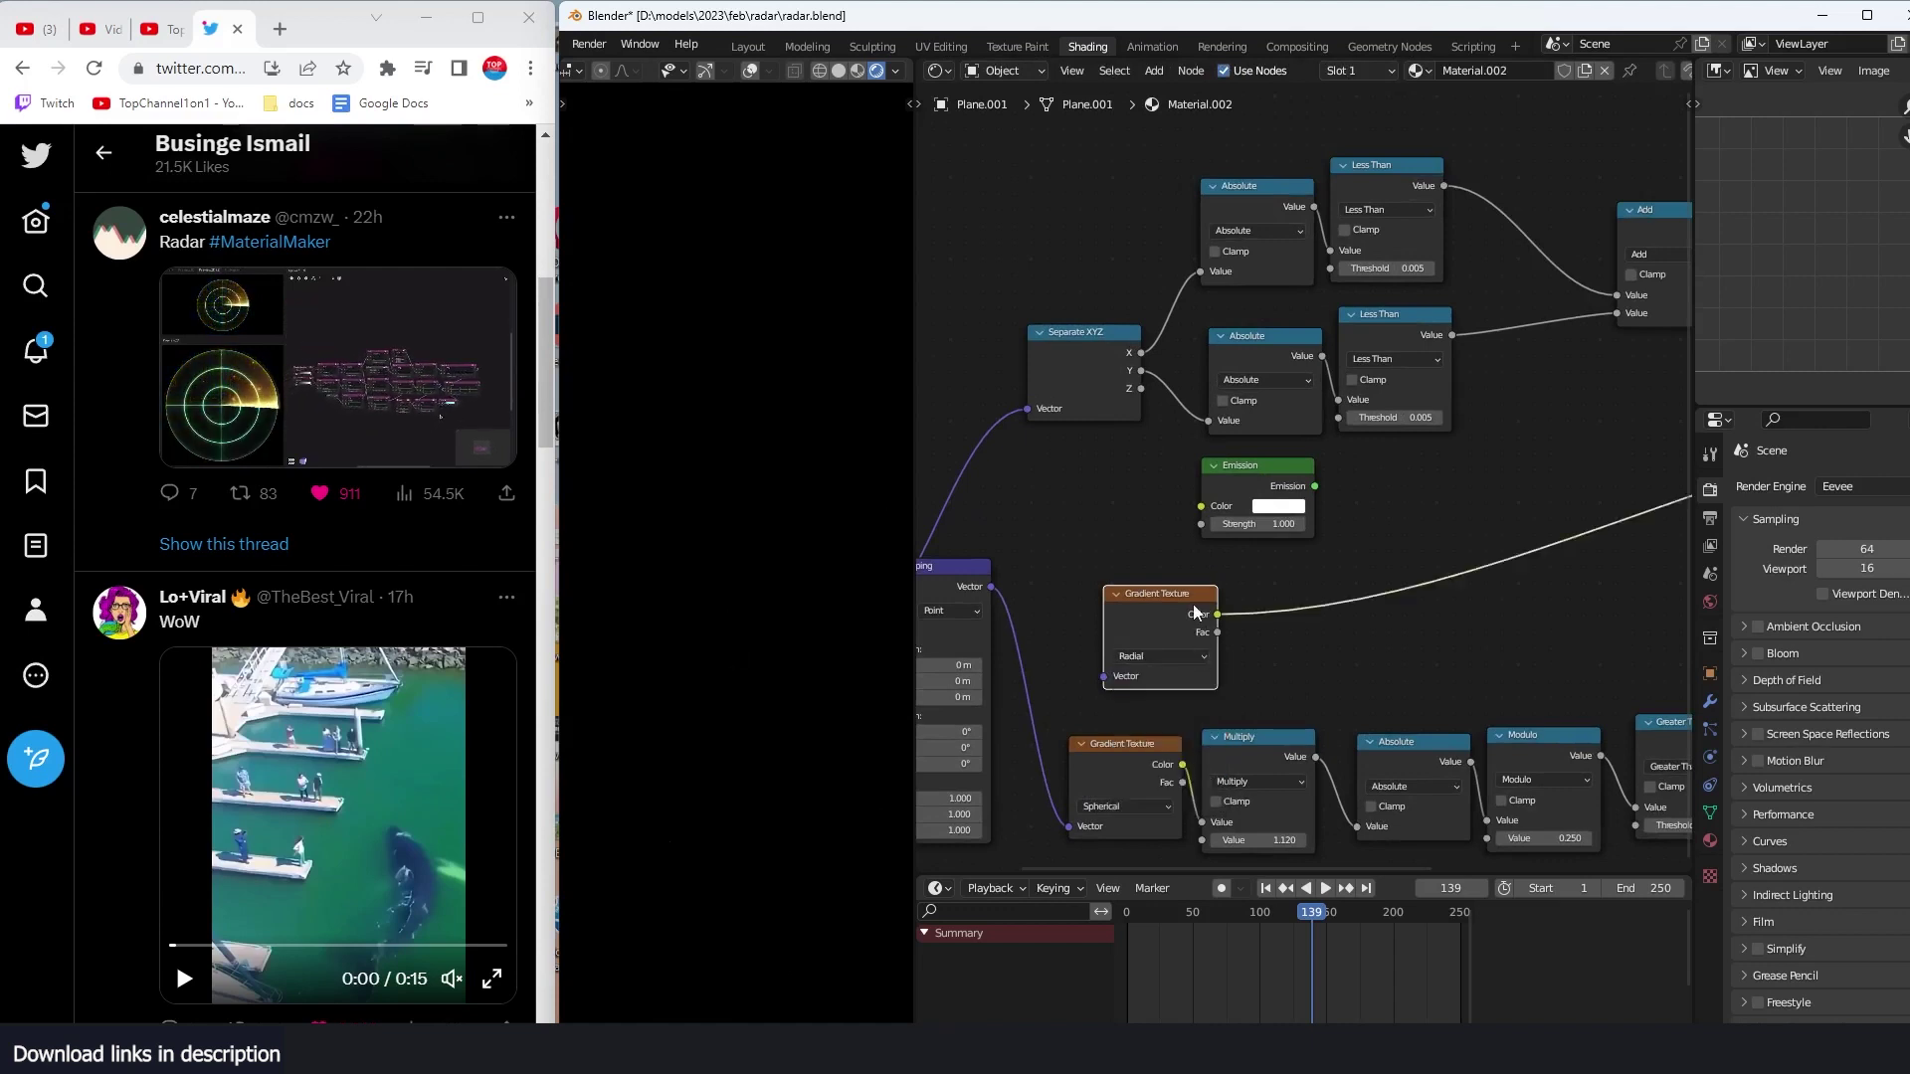
Step: Connect the Mapping node's Vector output to the radial Gradient Texture and shift the texture node closer to Mapping
middle_drag(1097, 674, 1265, 663)
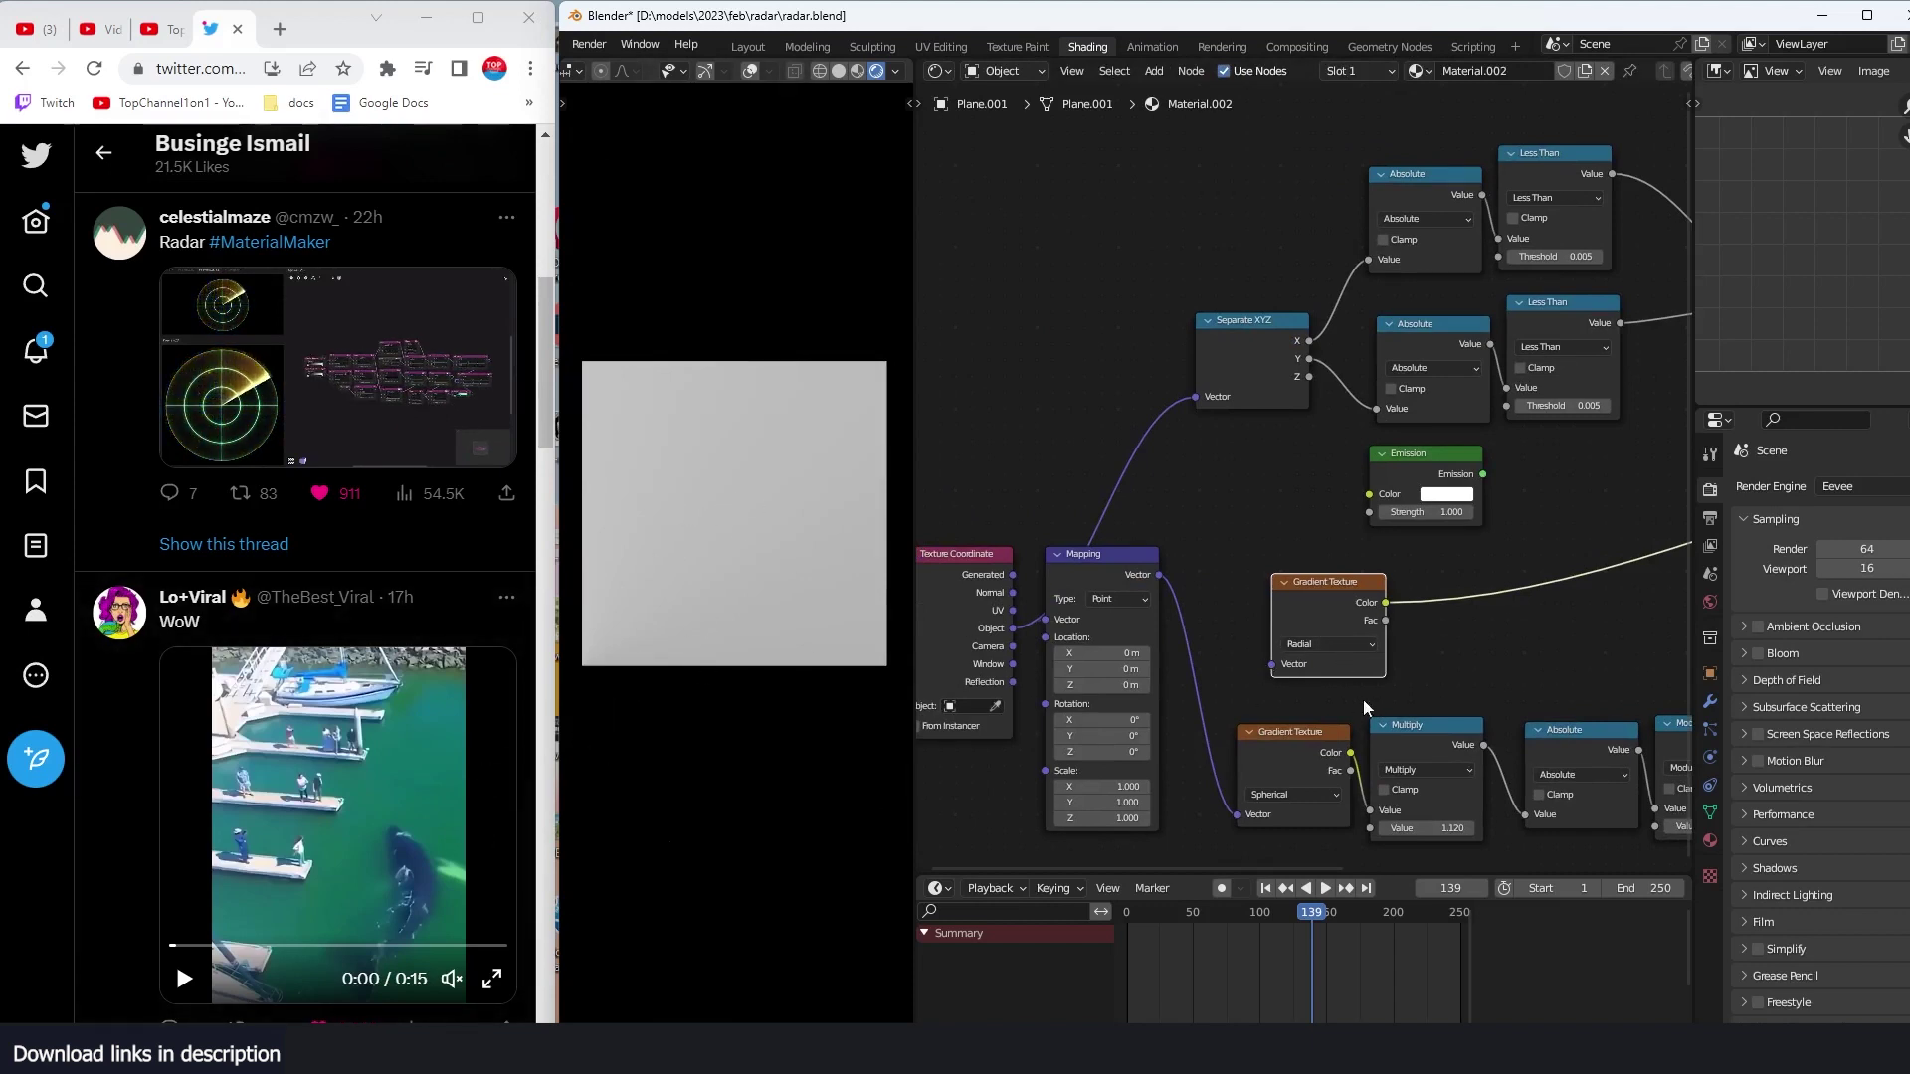
drag(1158, 575, 1273, 665)
middle_drag(1345, 641, 1126, 652)
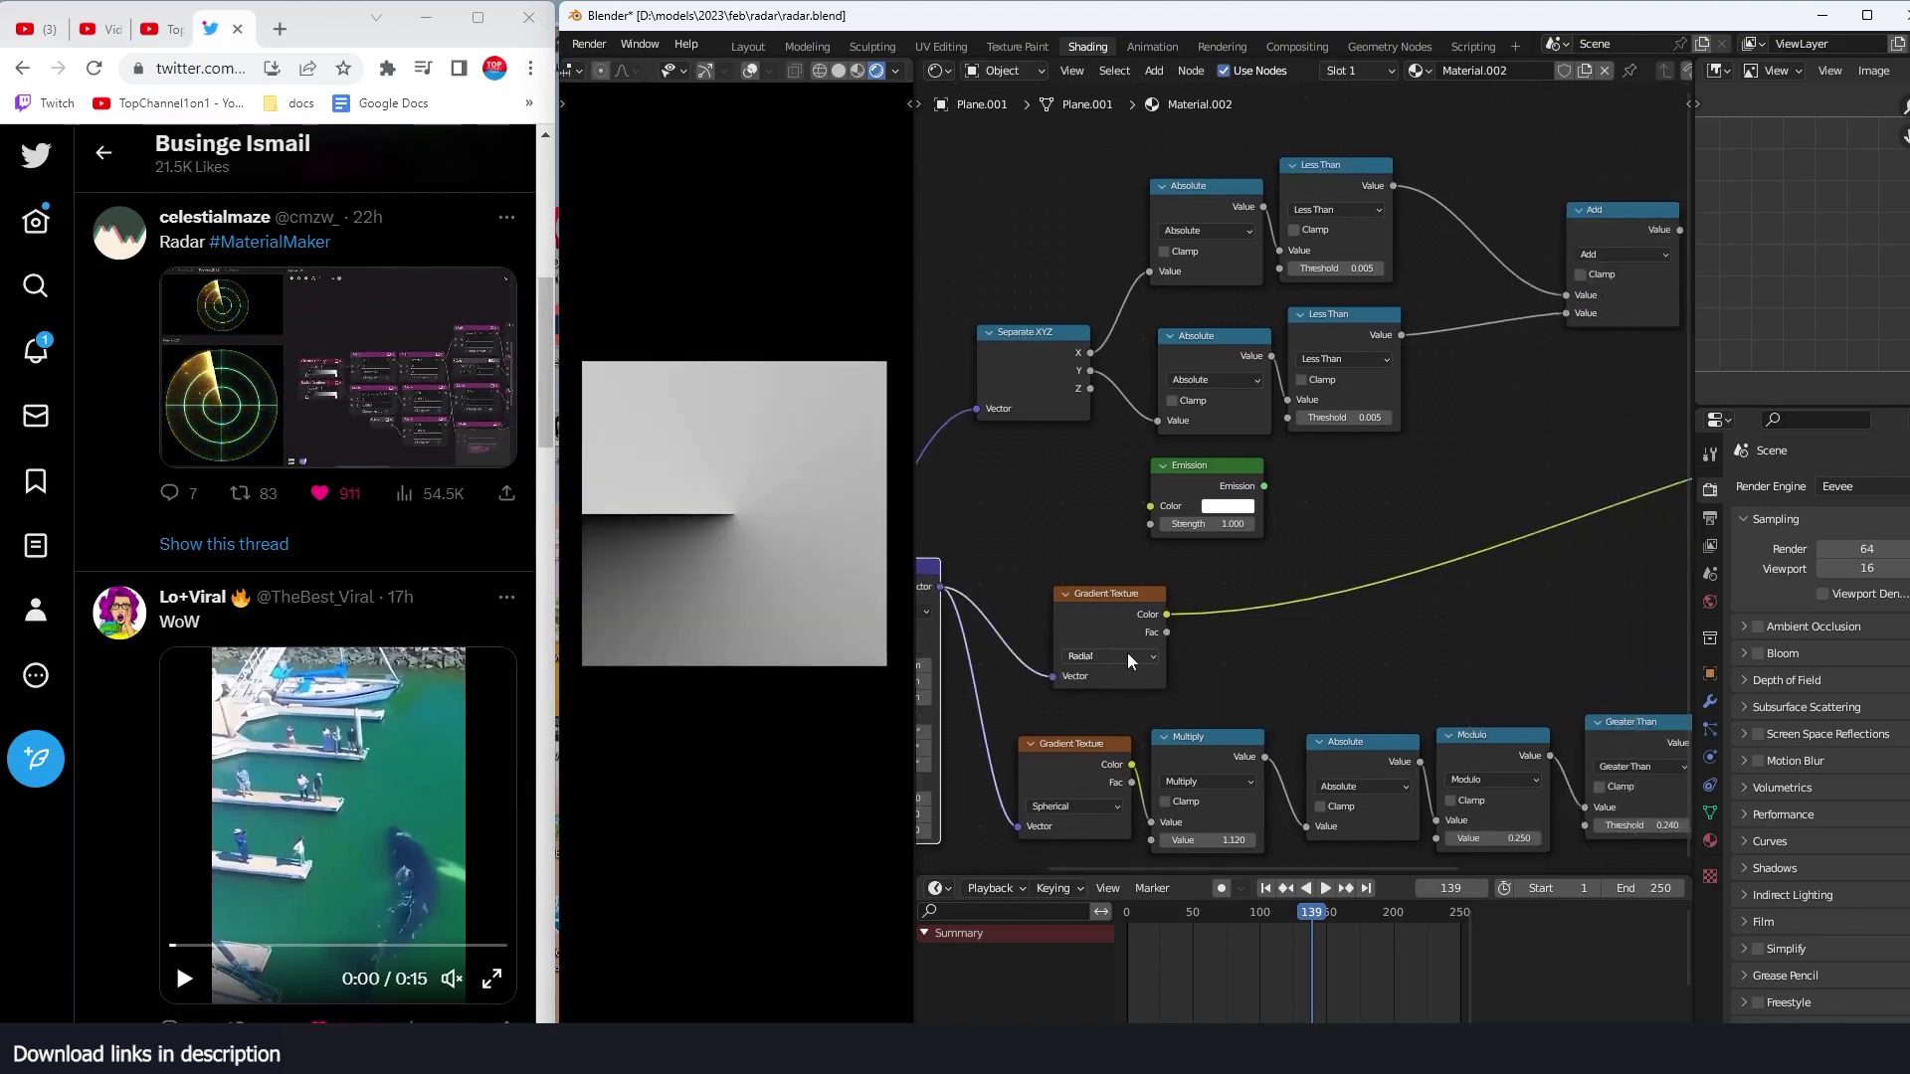
drag(1116, 615, 1090, 595)
Step: Duplicate the ring chain's Greater Than node and insert the copy after the radial Gradient Texture
scroll(1261, 636, down, 2)
middle_drag(1278, 636, 1238, 639)
scroll(1223, 672, up, 1)
mouse_move(1385, 641)
middle_down()
mouse_move(1224, 672)
mouse_move(1368, 672)
middle_up()
scroll(1305, 527, down, 2)
scroll(1369, 673, up, 1)
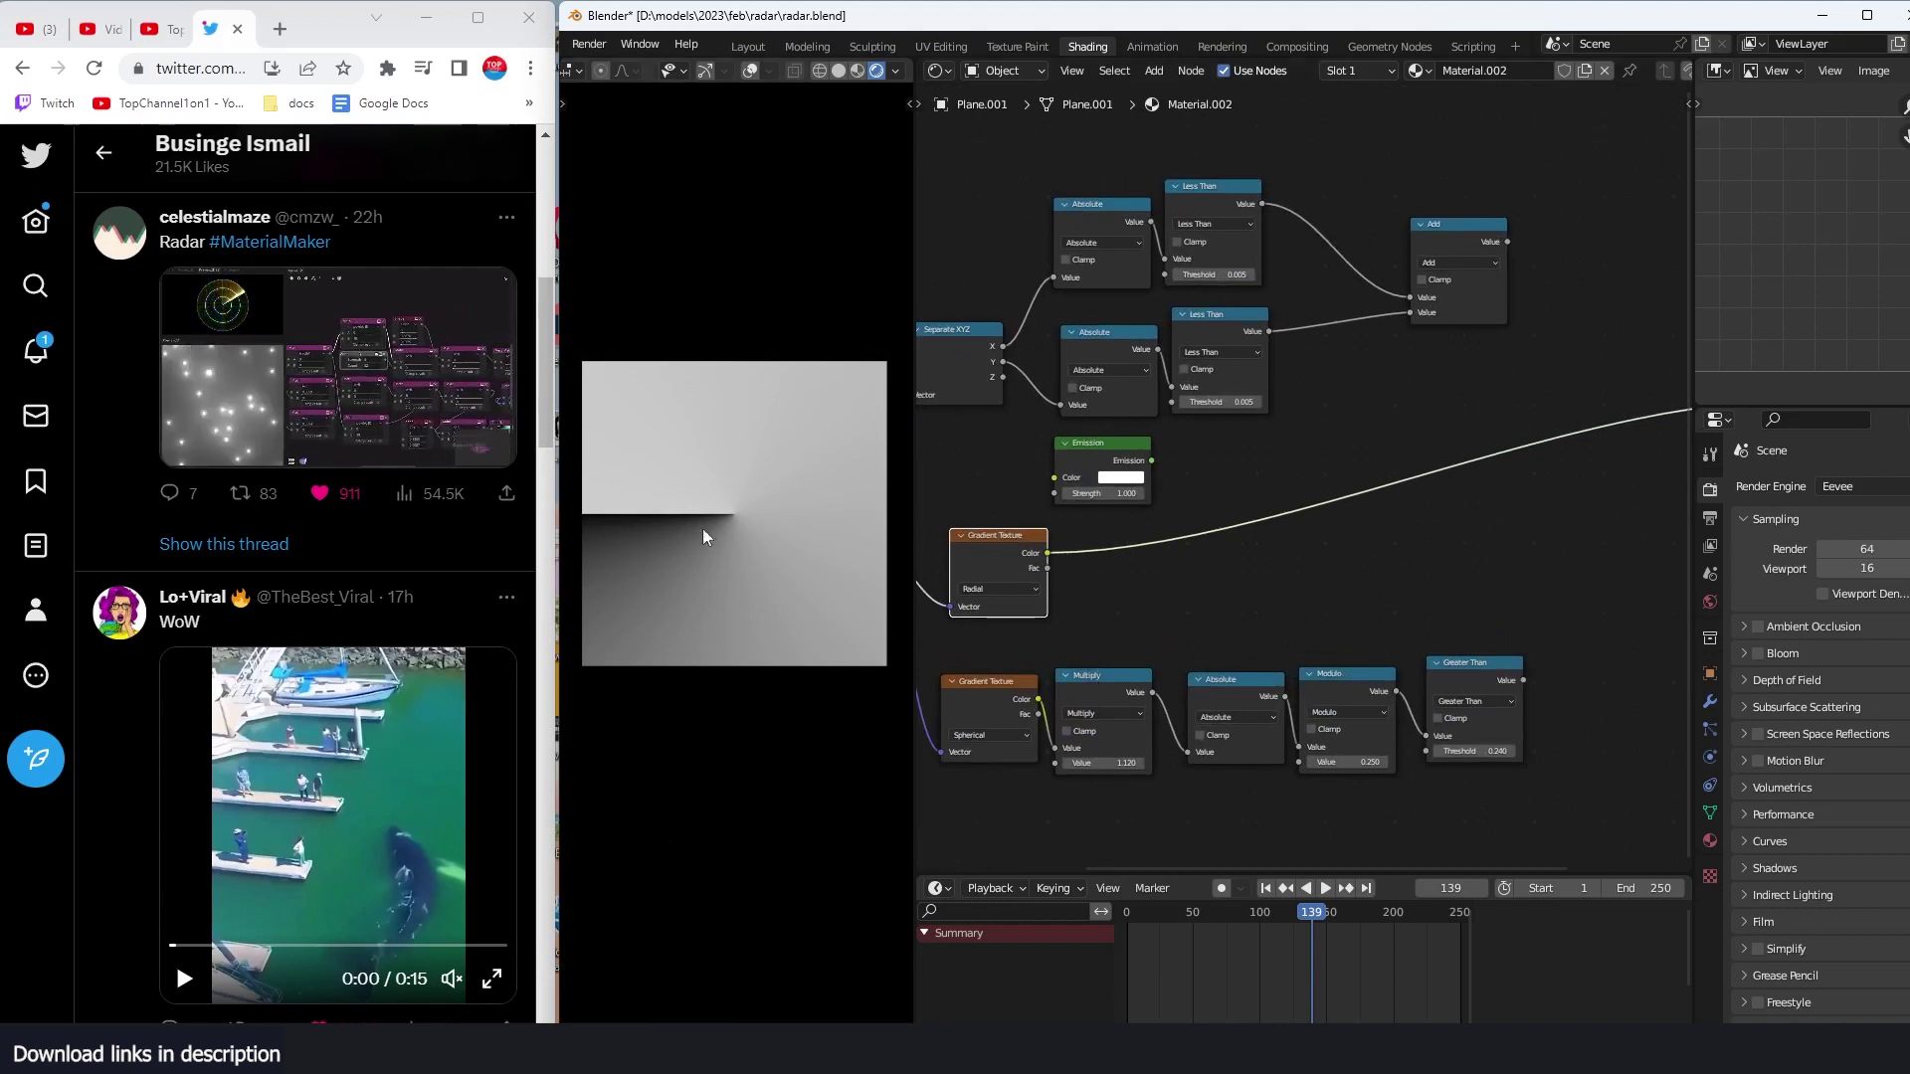
middle_drag(1376, 682, 1408, 666)
scroll(1406, 659, up, 1)
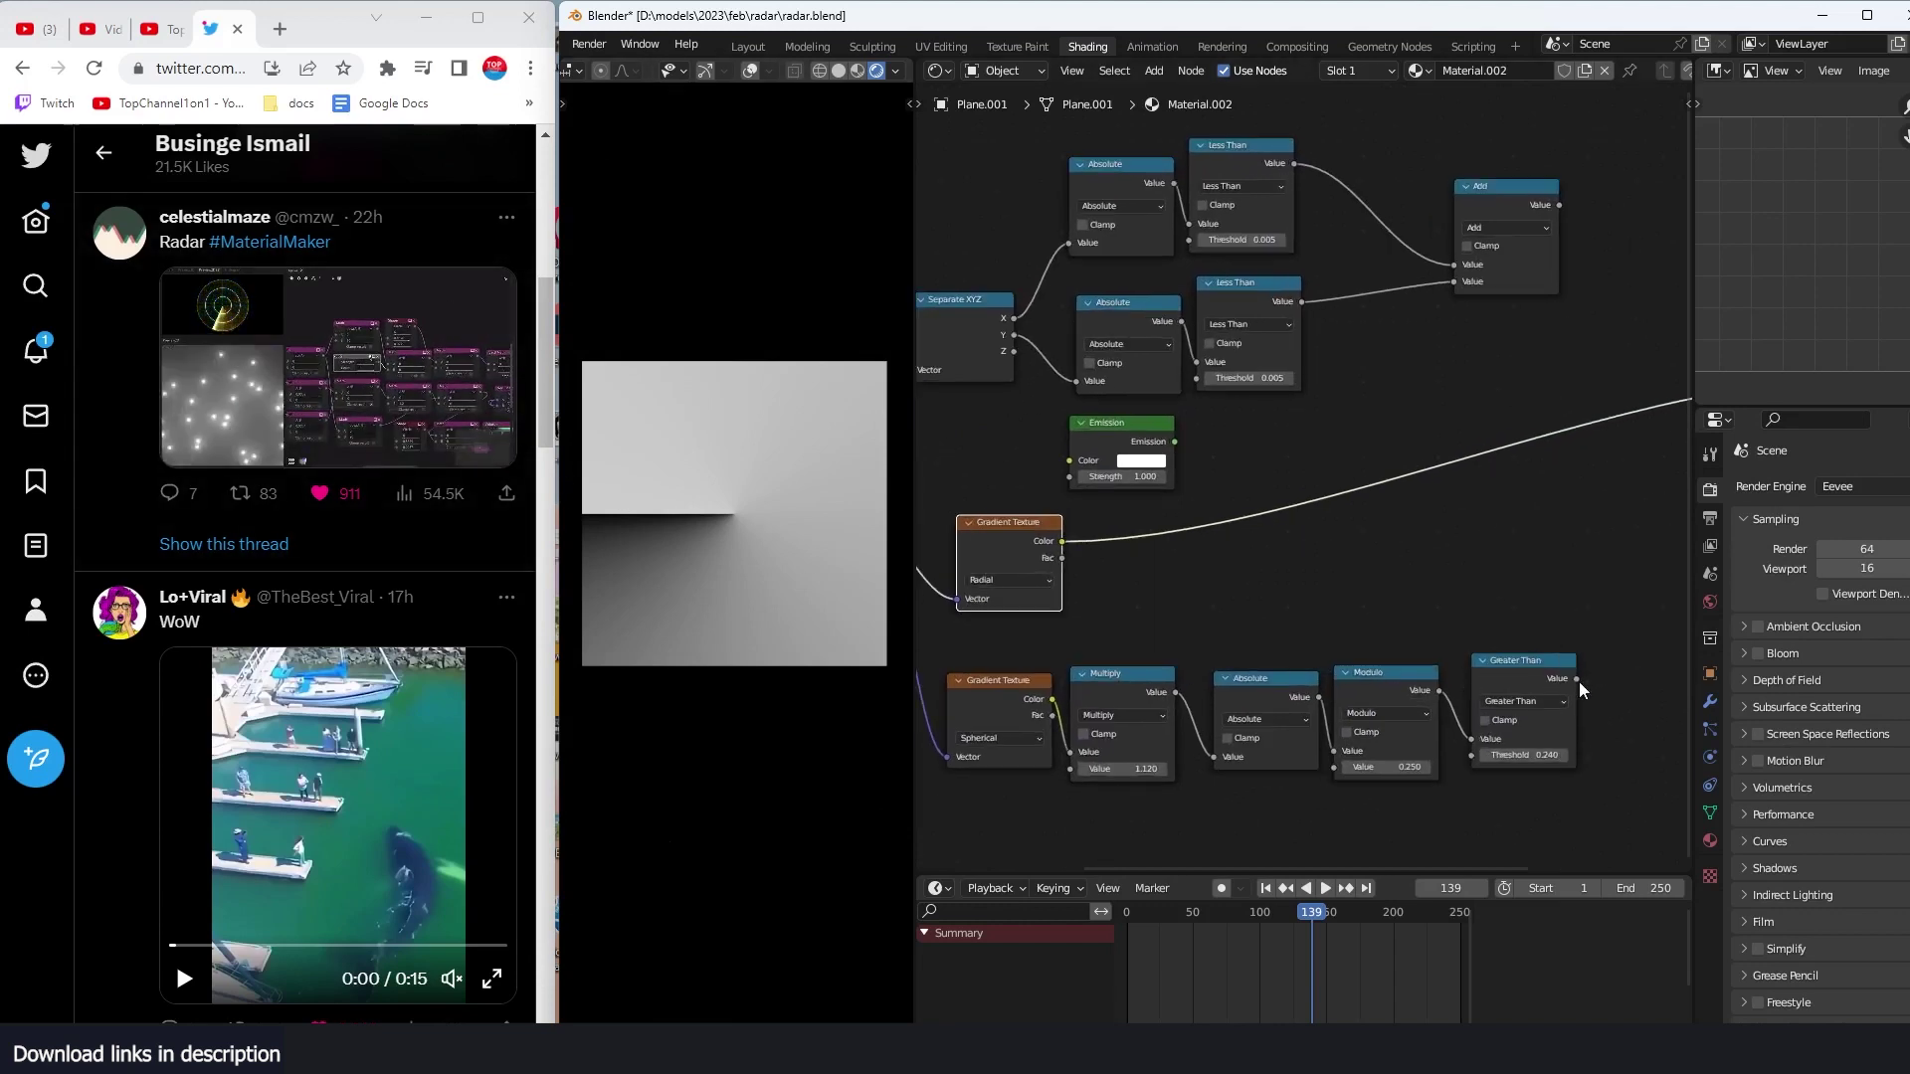
click(1555, 676)
key(shift+d)
click(1335, 539)
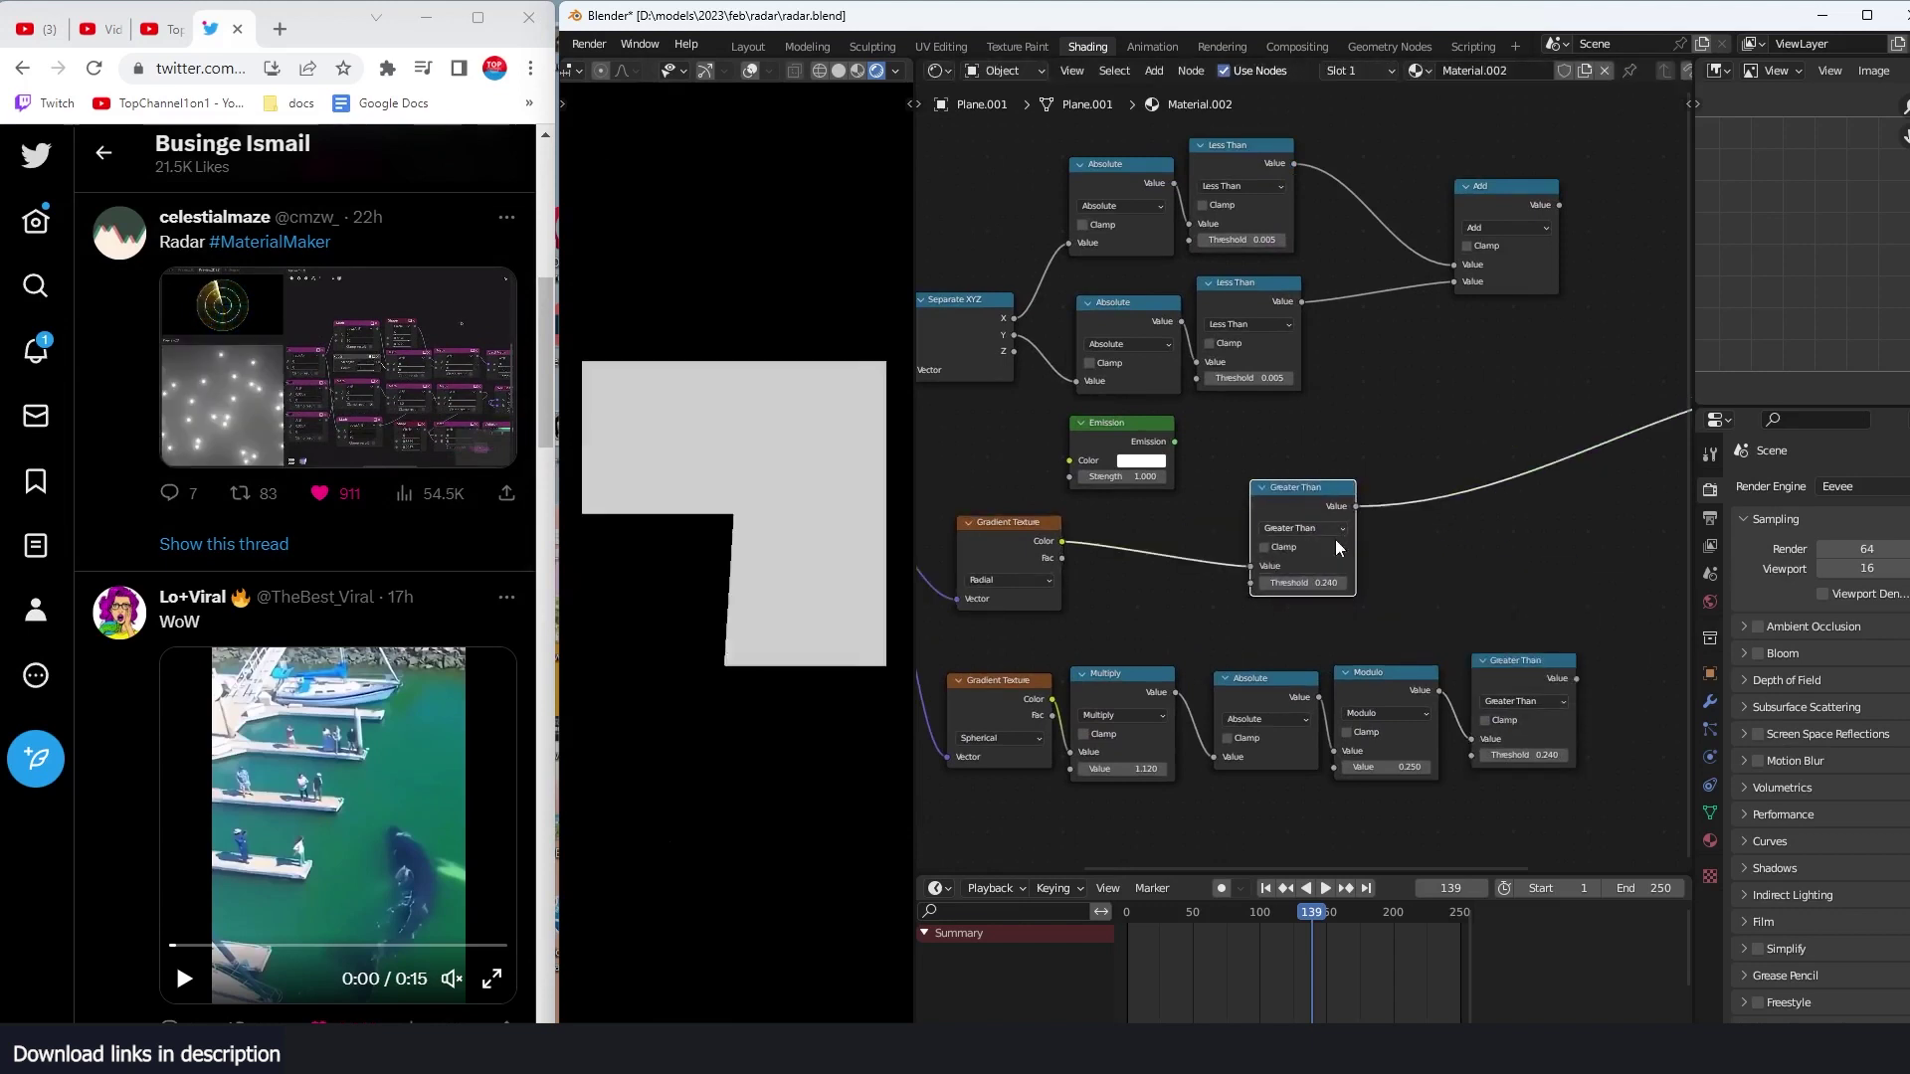
Step: Lower the copied Greater Than node's threshold to 0.010 and change its operation to Less Than
scroll(1353, 567, up, 1)
drag(1313, 600, 1250, 600)
click(1334, 539)
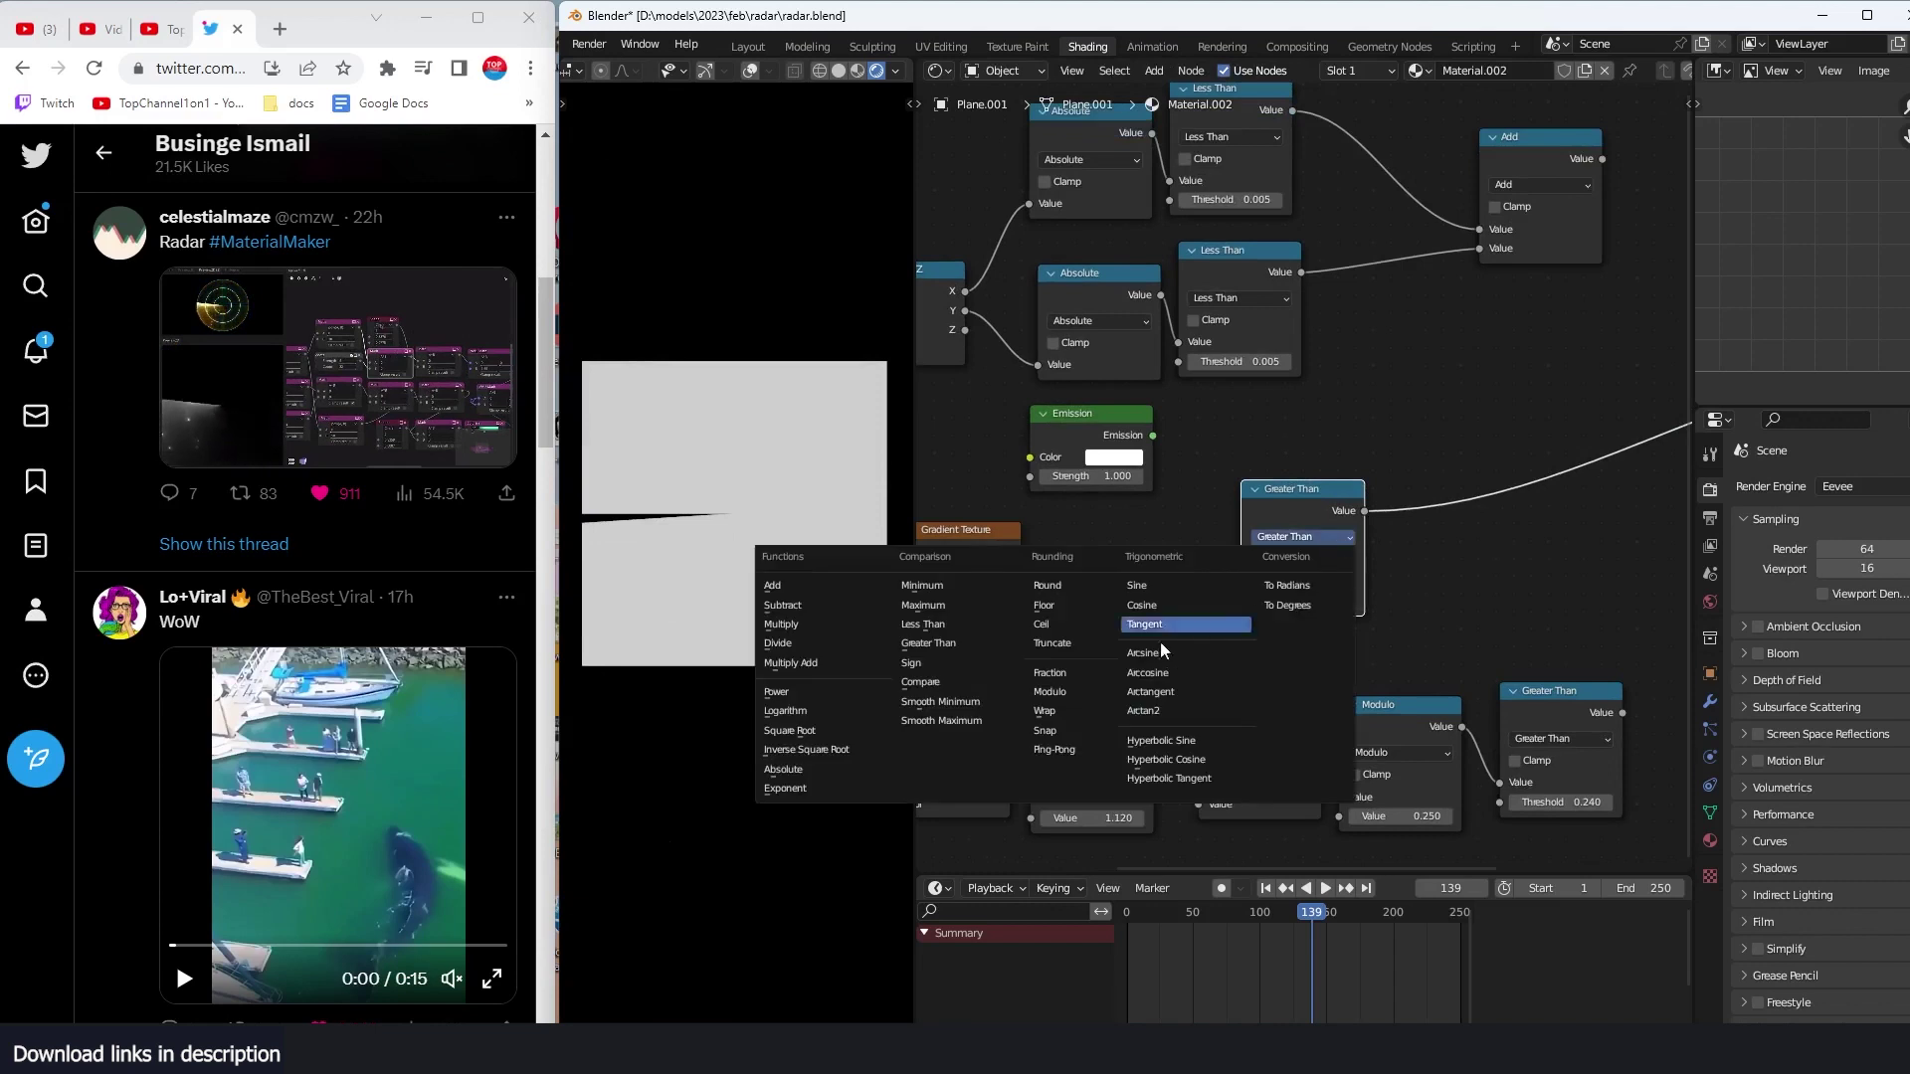
click(958, 627)
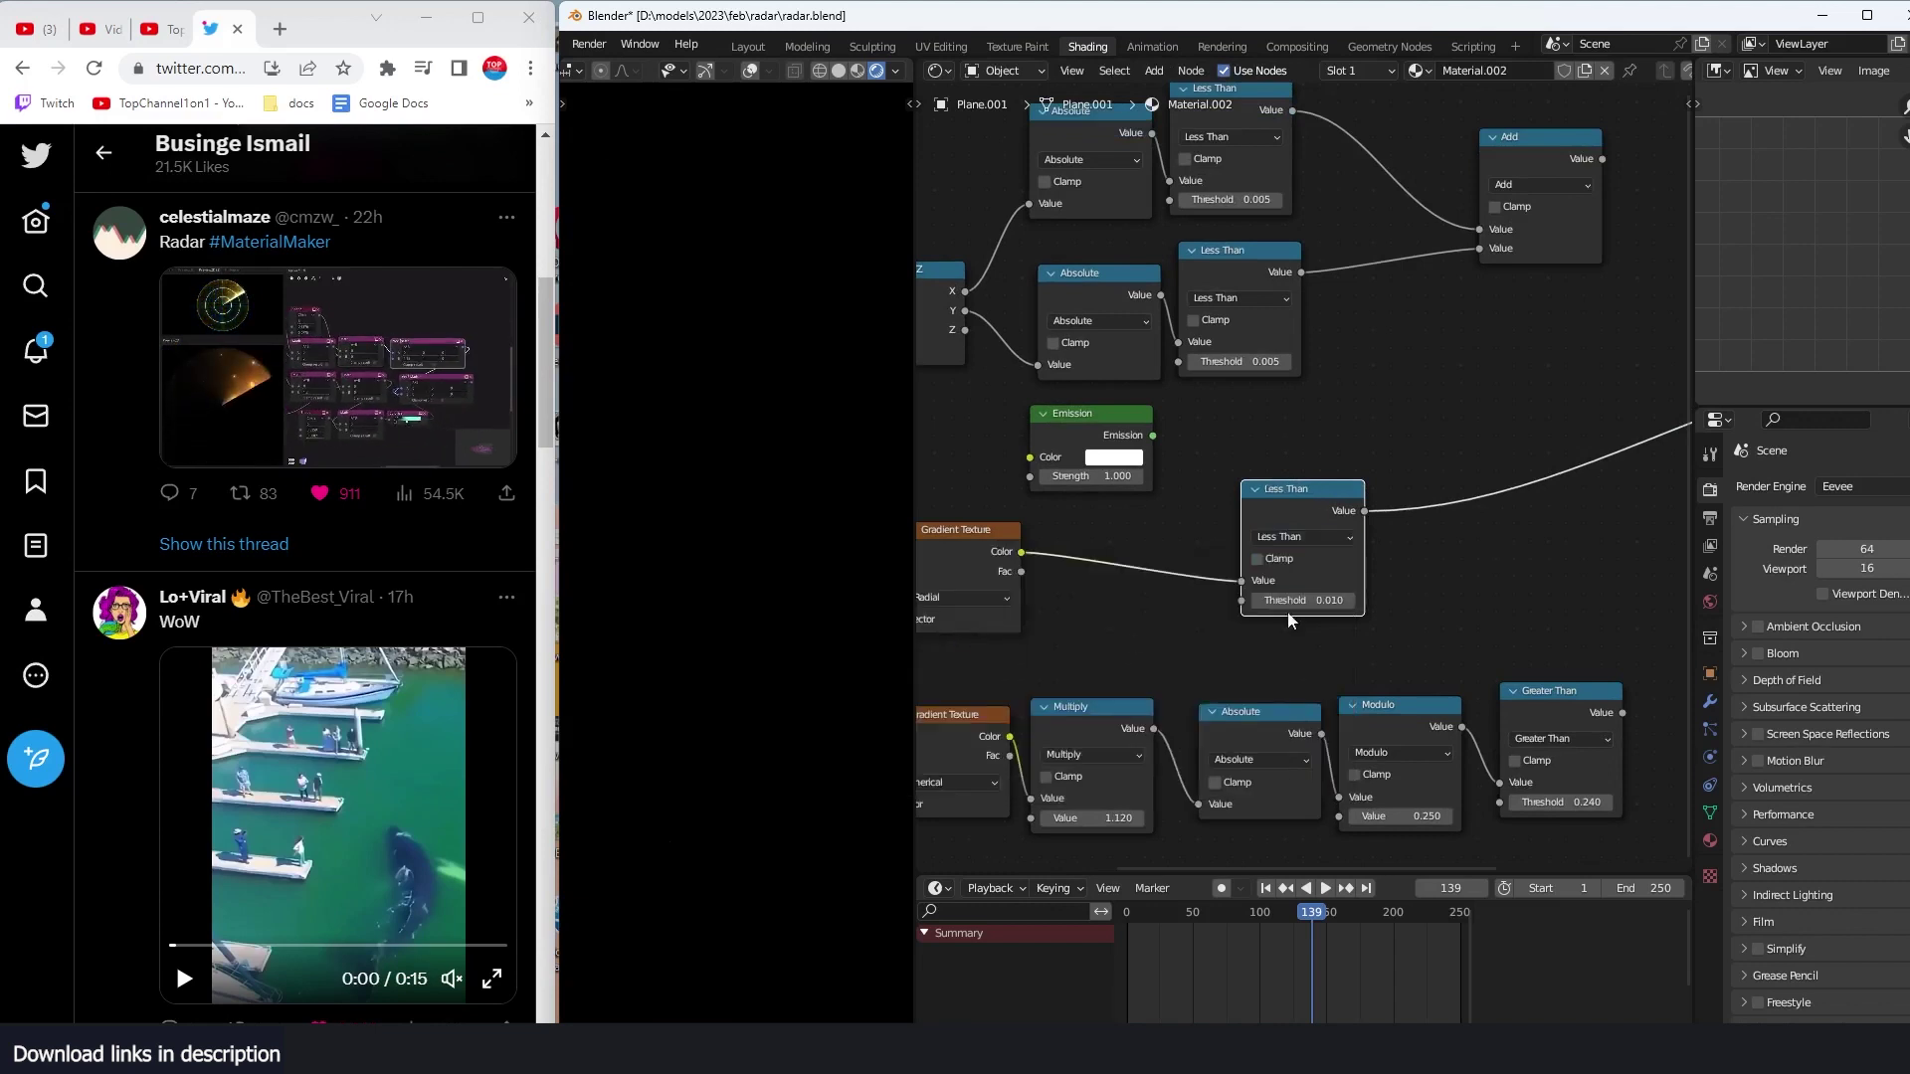
Step: Set the threshold of the Less Than node after the radial Gradient Texture to 0.001
drag(1310, 600, 1311, 600)
middle_drag(1315, 589, 1502, 553)
scroll(1502, 553, up, 3)
click(1565, 581)
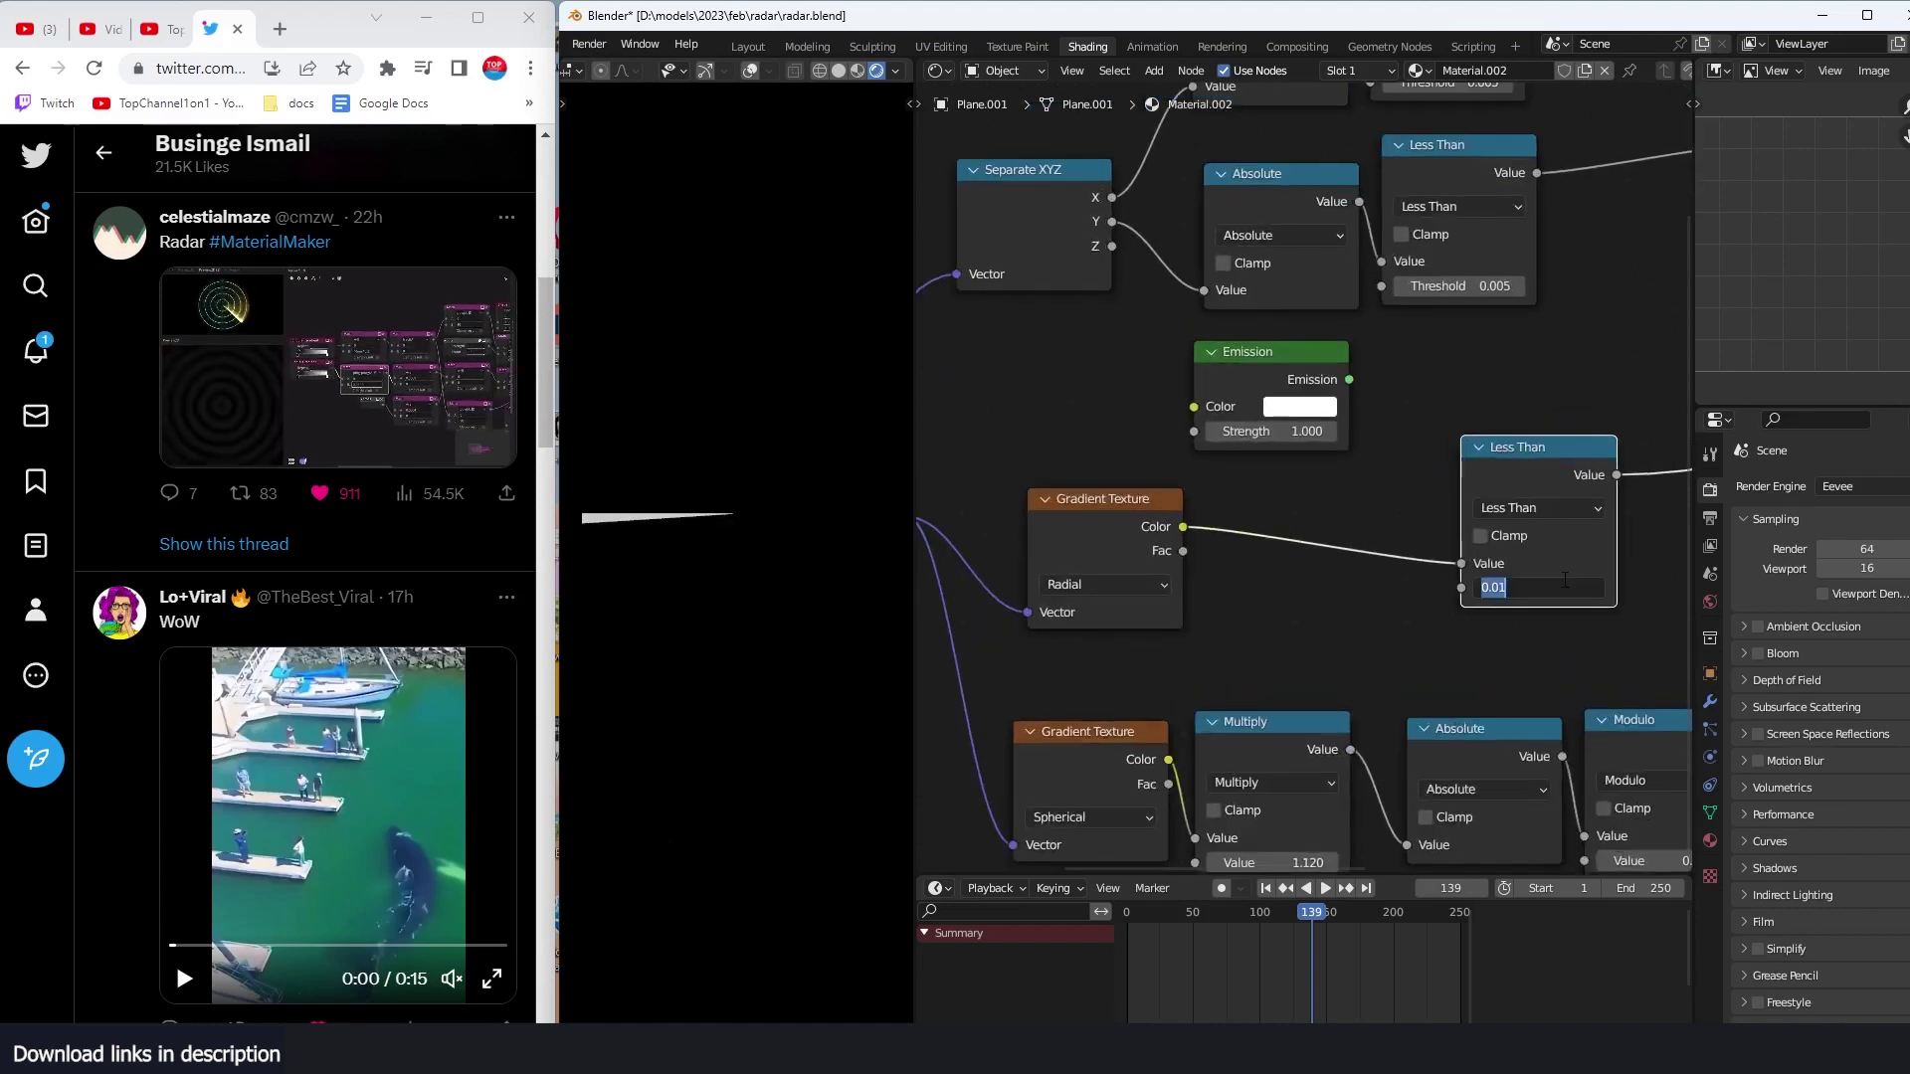
key(Left)
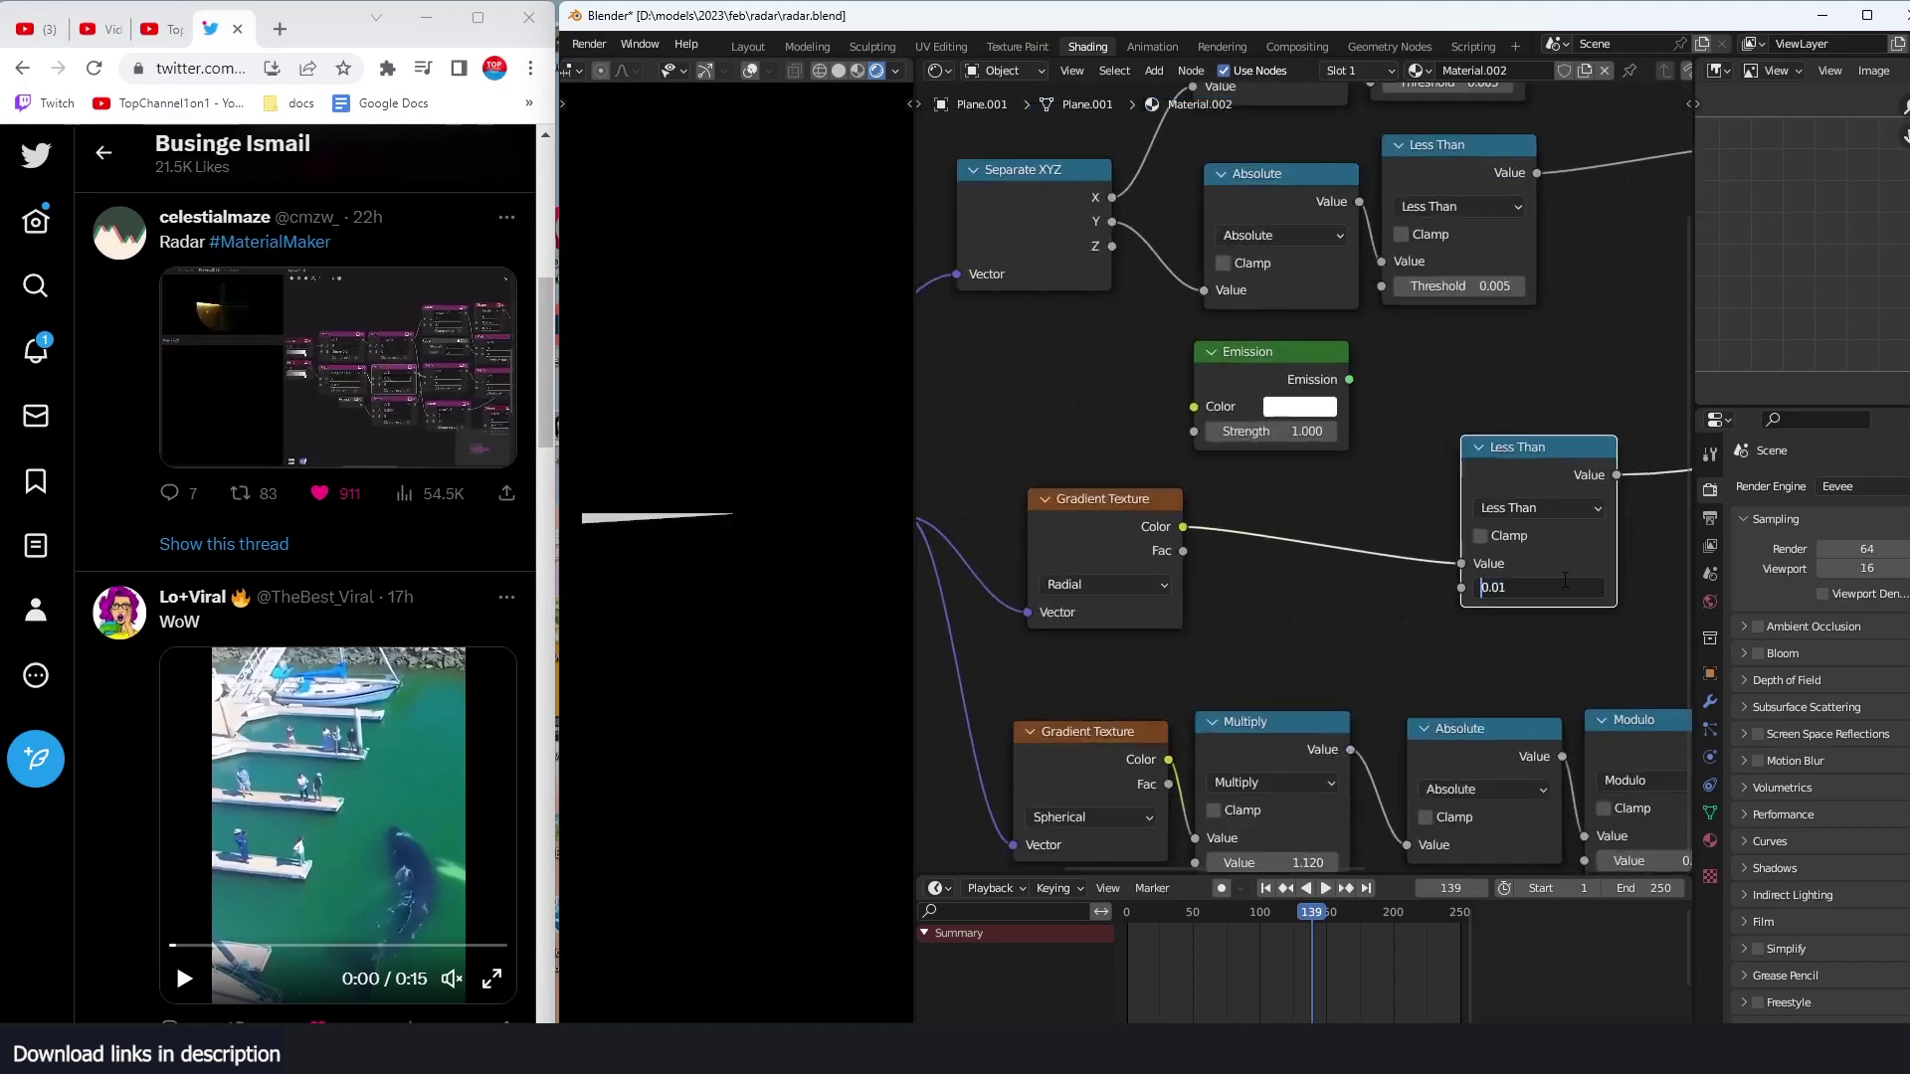
key(Right)
key(Right)
text(0)
key(Return)
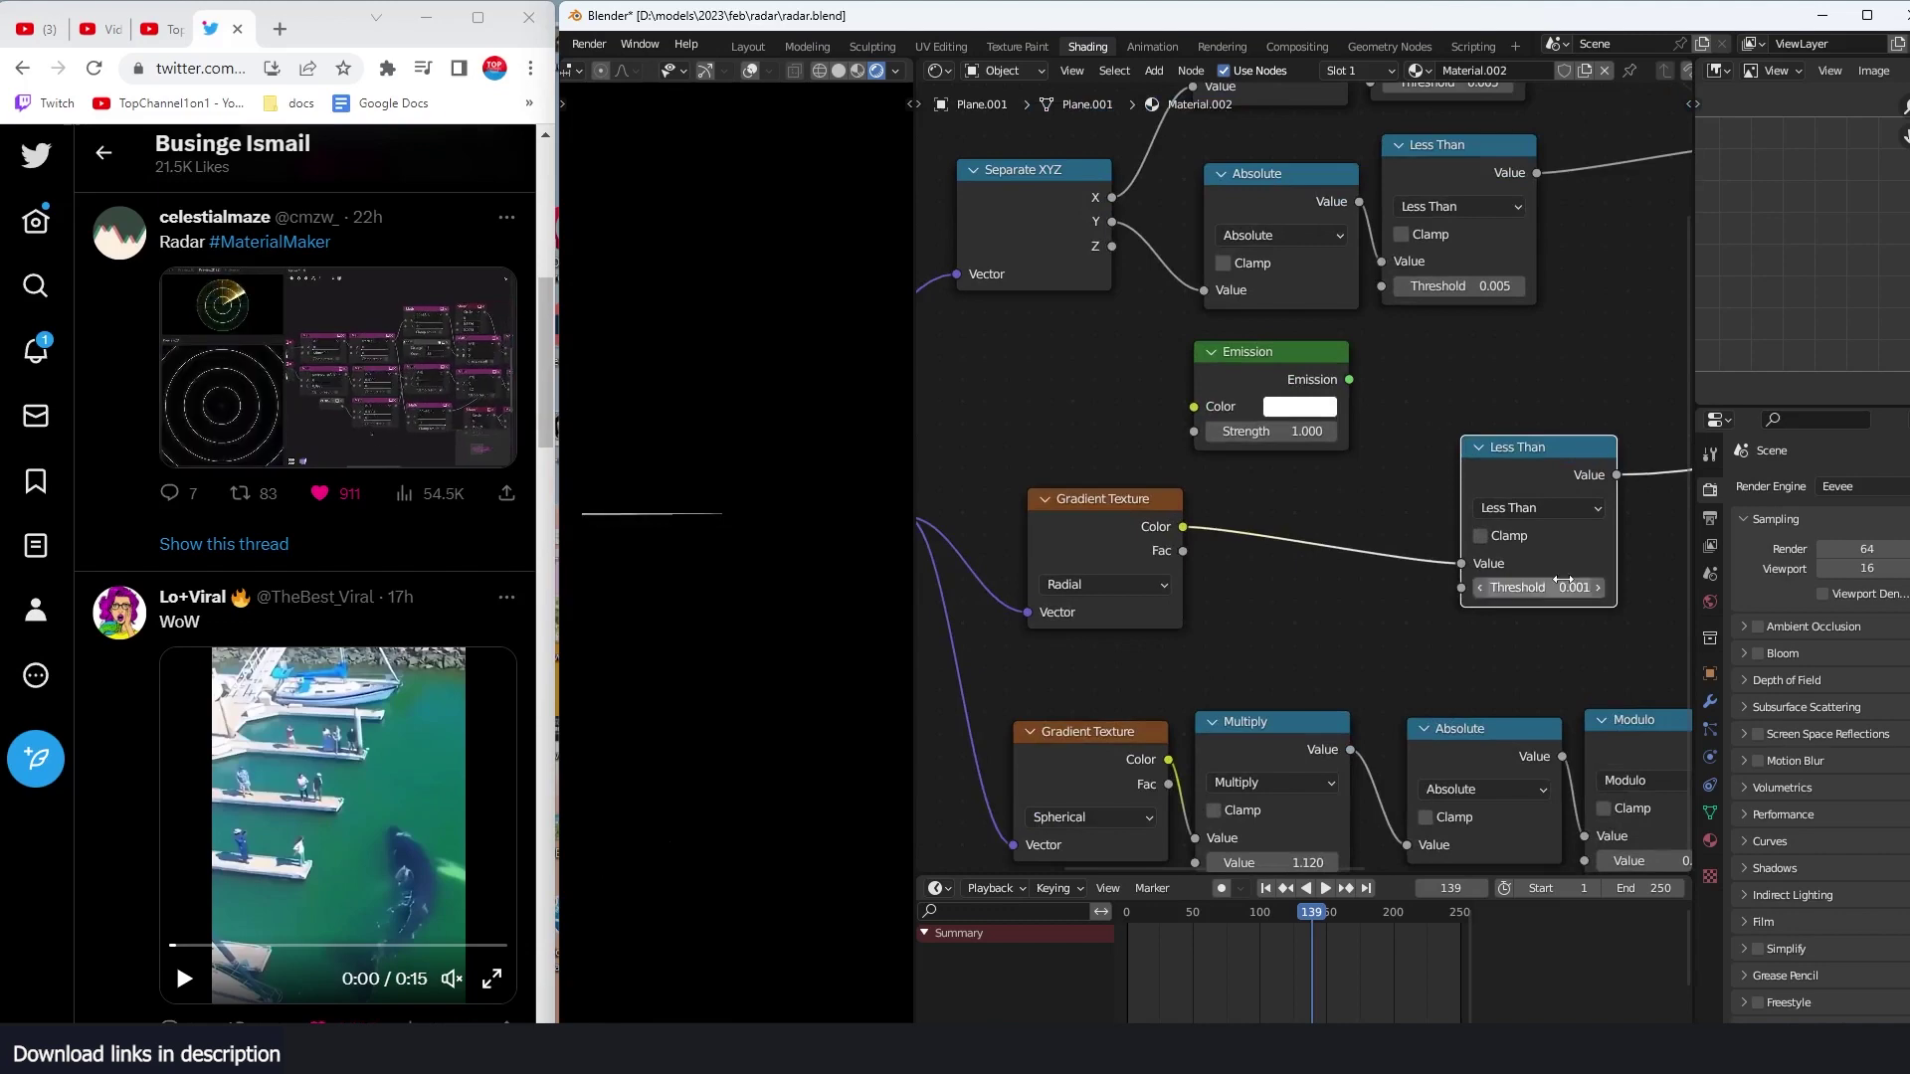
Step: Spread out the Texture Coordinate and Mapping nodes to make room for another node ahead of the radial Gradient Texture
scroll(1448, 571, up, 1)
scroll(1442, 581, down, 3)
middle_drag(1326, 633, 1507, 557)
scroll(1556, 586, down, 2)
drag(1082, 467, 969, 414)
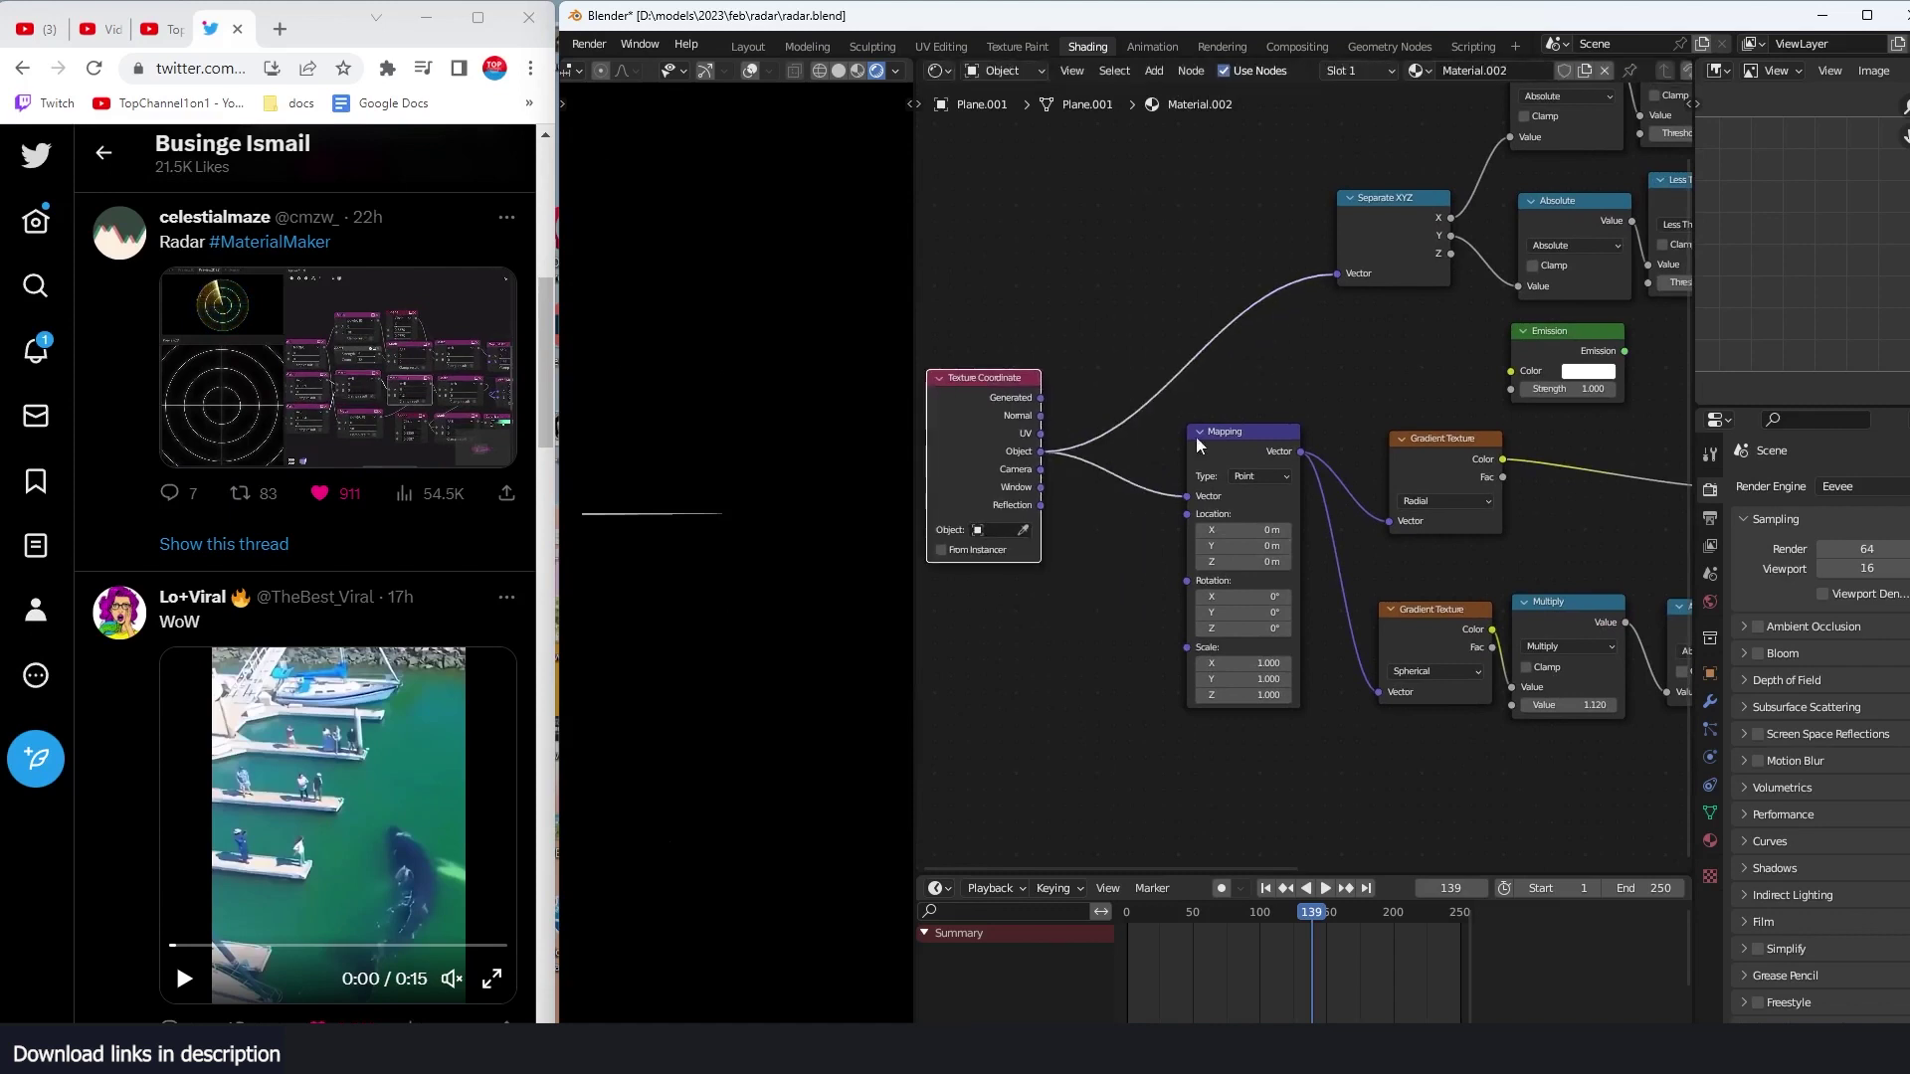
drag(1216, 457, 1143, 653)
Step: Duplicate the Mapping node and wire the copy between Texture Coordinate's Object output and the radial Gradient Texture
key(shift+d)
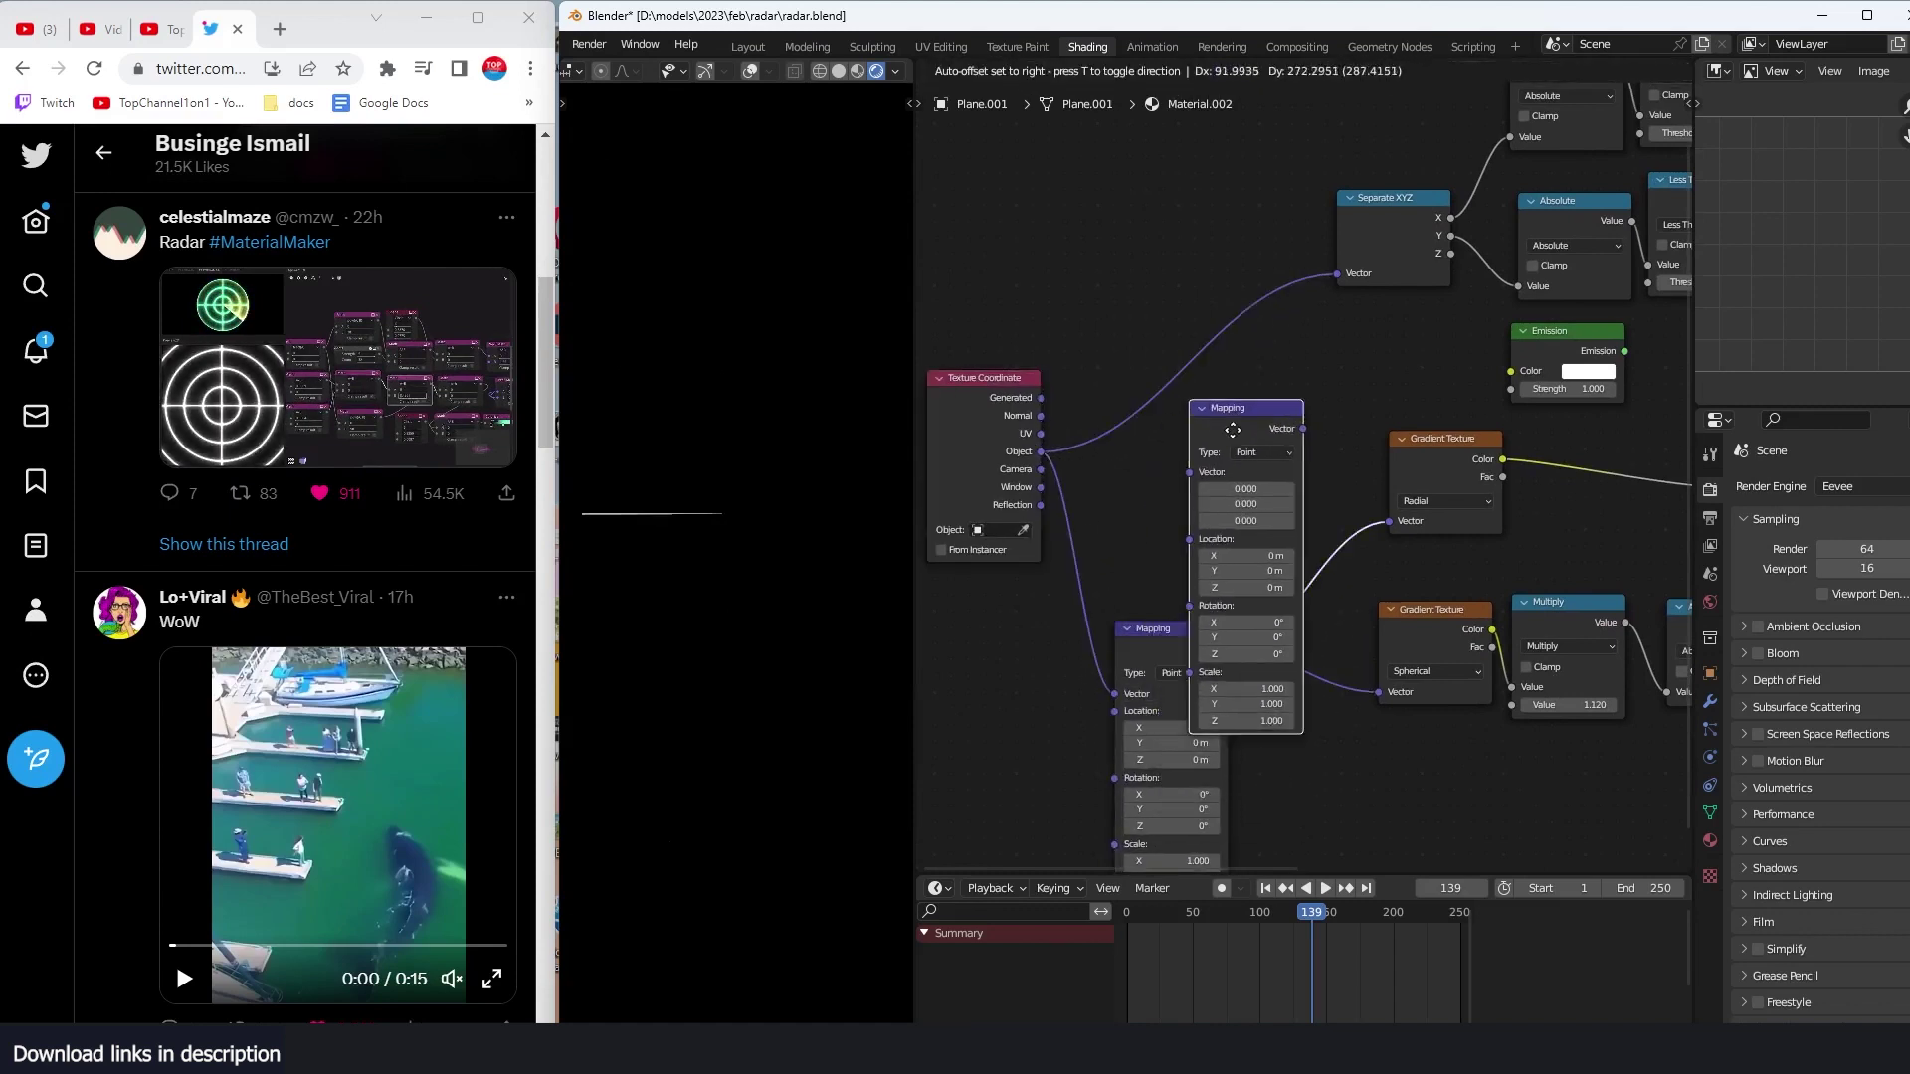
scroll(1001, 649, down, 2)
middle_drag(1150, 572, 1240, 556)
drag(1175, 463, 1326, 559)
scroll(1036, 475, up, 1)
drag(1474, 504, 1474, 499)
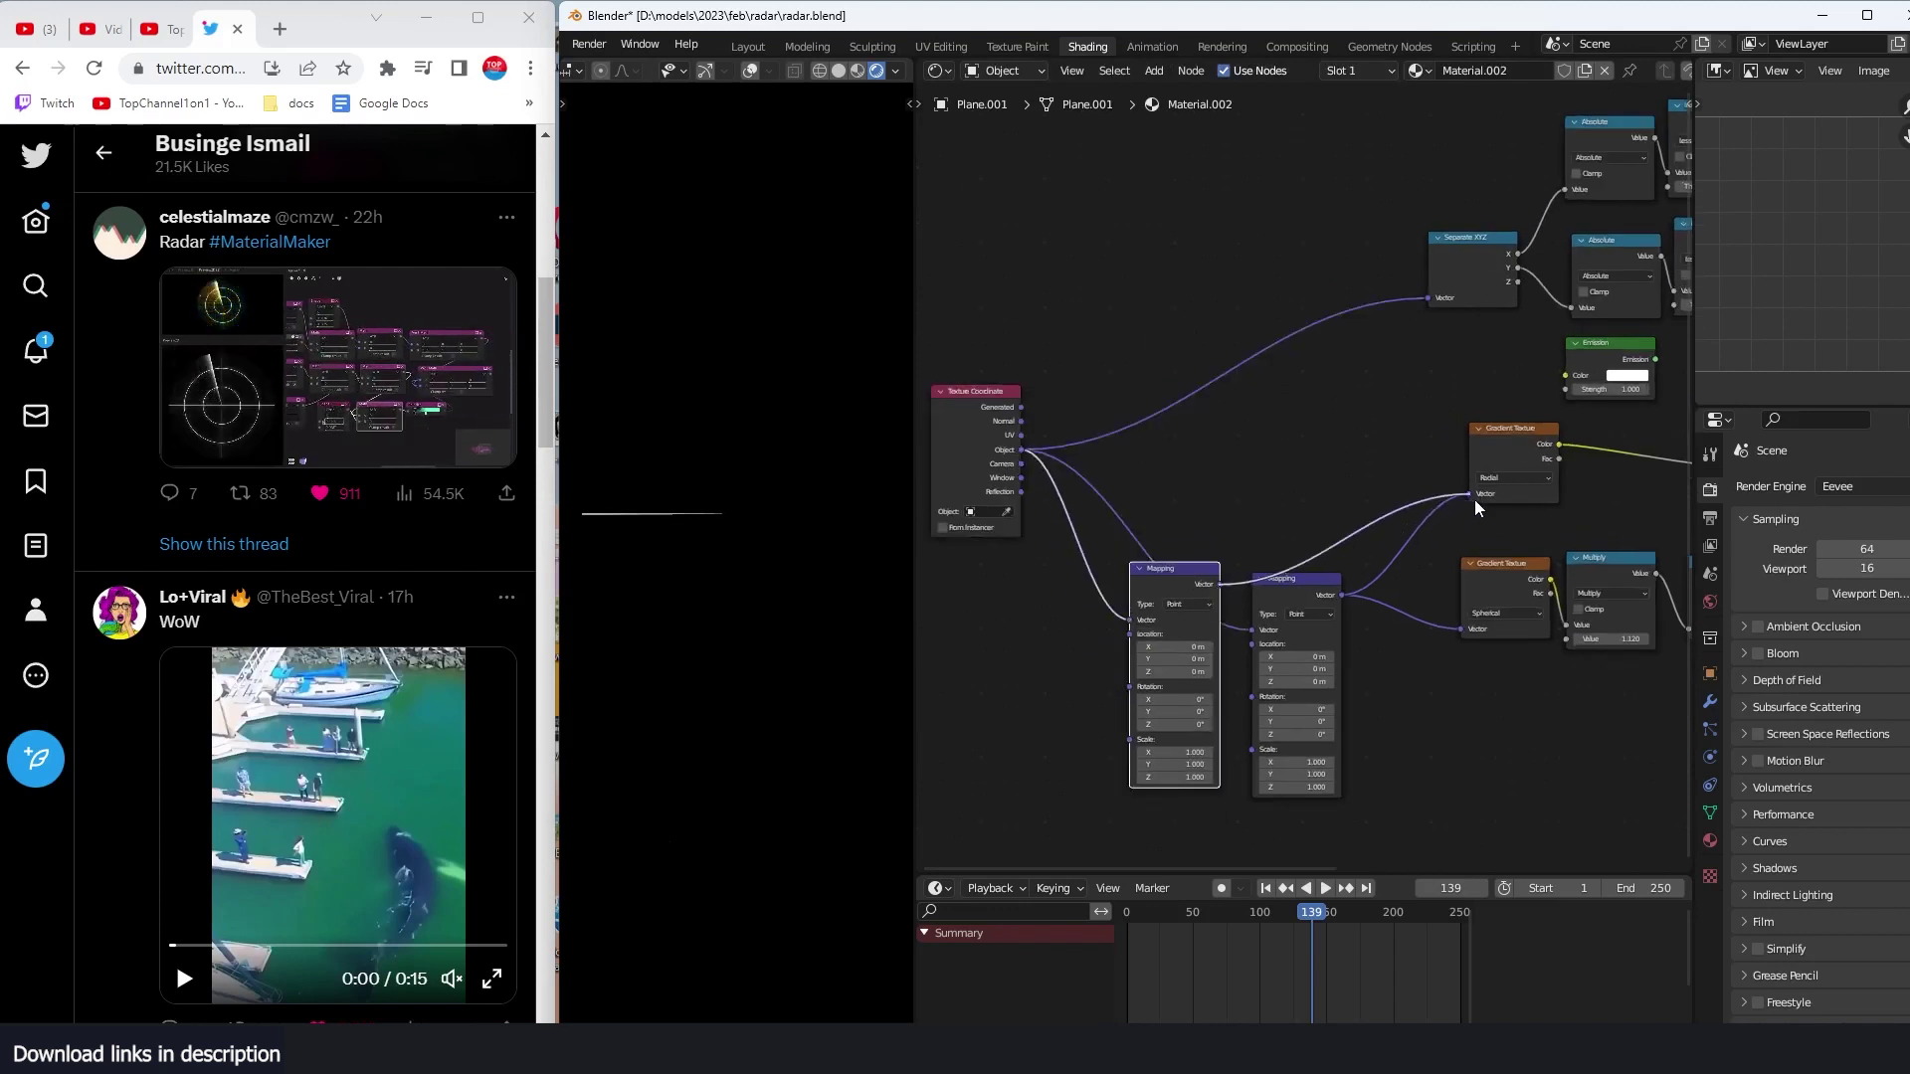
drag(1180, 578, 1303, 412)
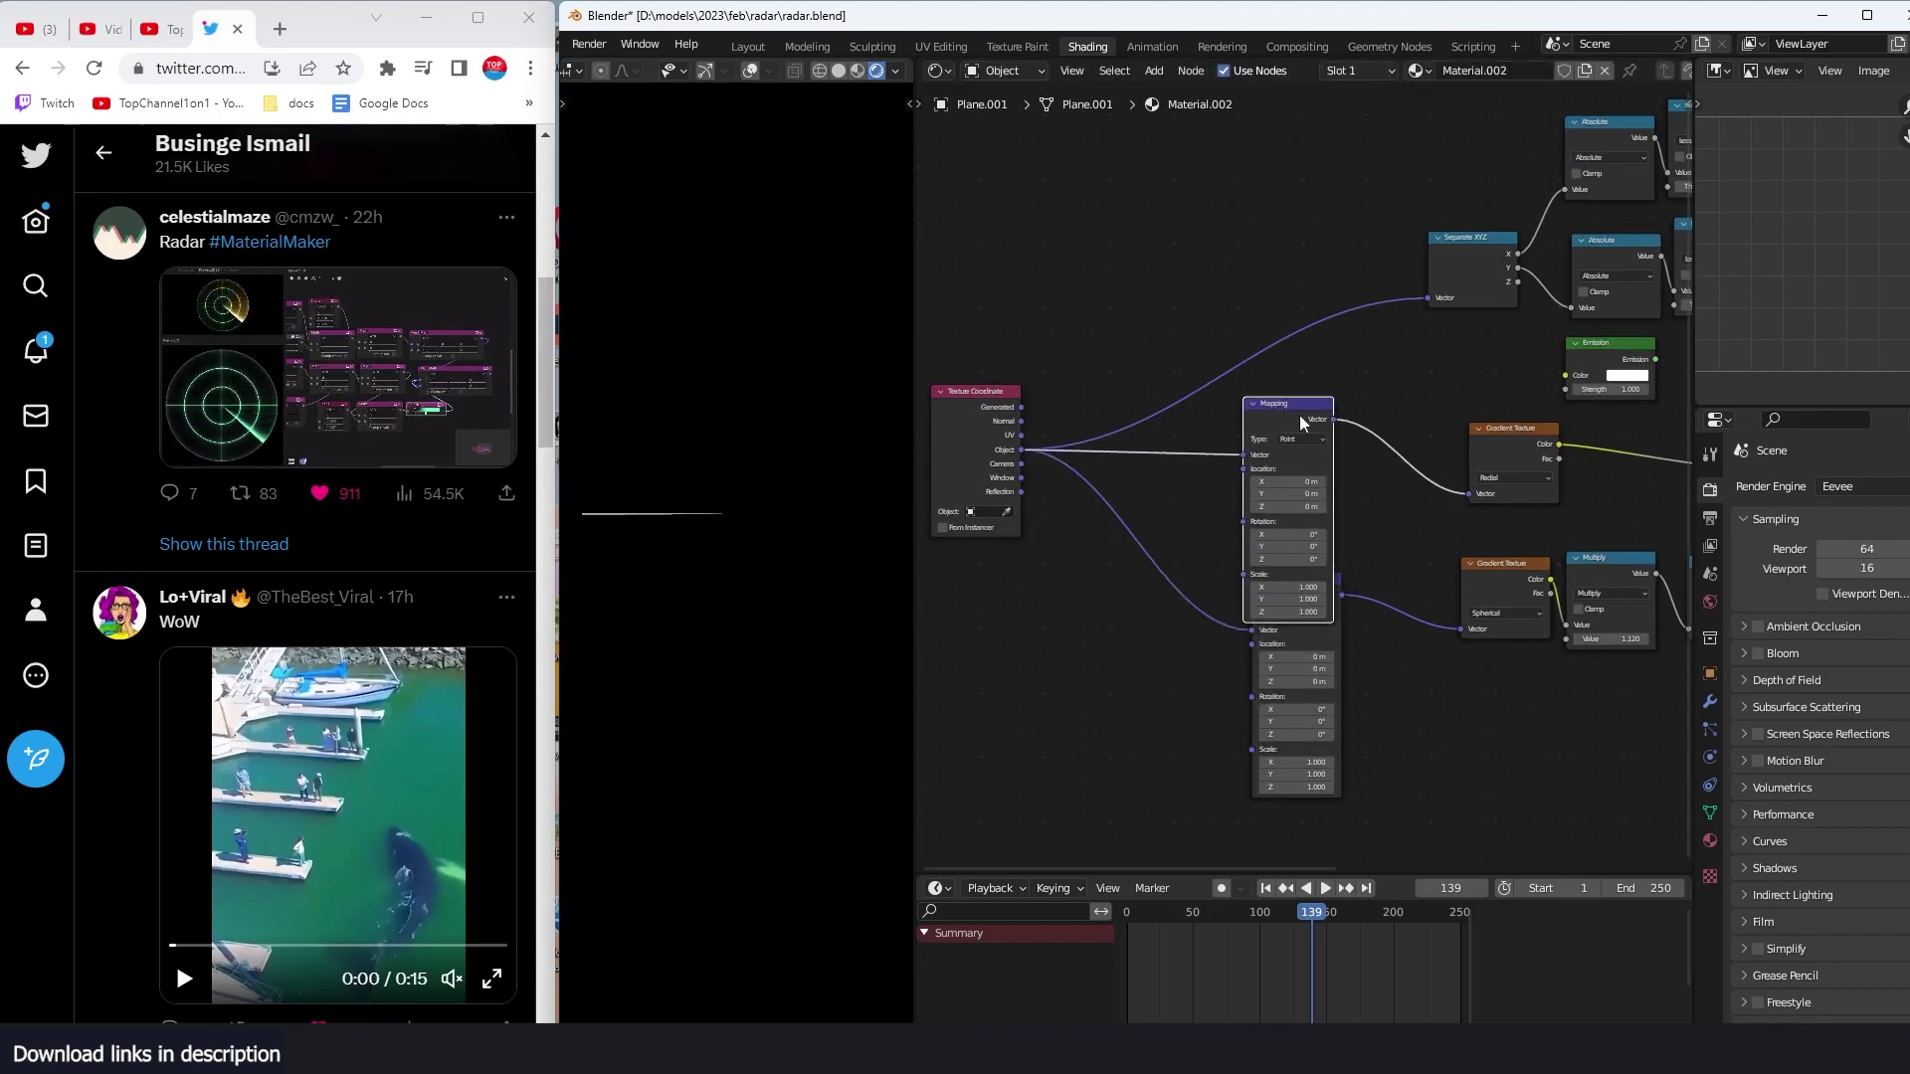
Step: Drive the new Mapping node's Z rotation with a #frame expression and stop the animation playback after checking the sweep line
scroll(1298, 418, up, 2)
mouse_move(1283, 589)
mouse_down()
mouse_move(1332, 589)
mouse_move(1248, 589)
mouse_up()
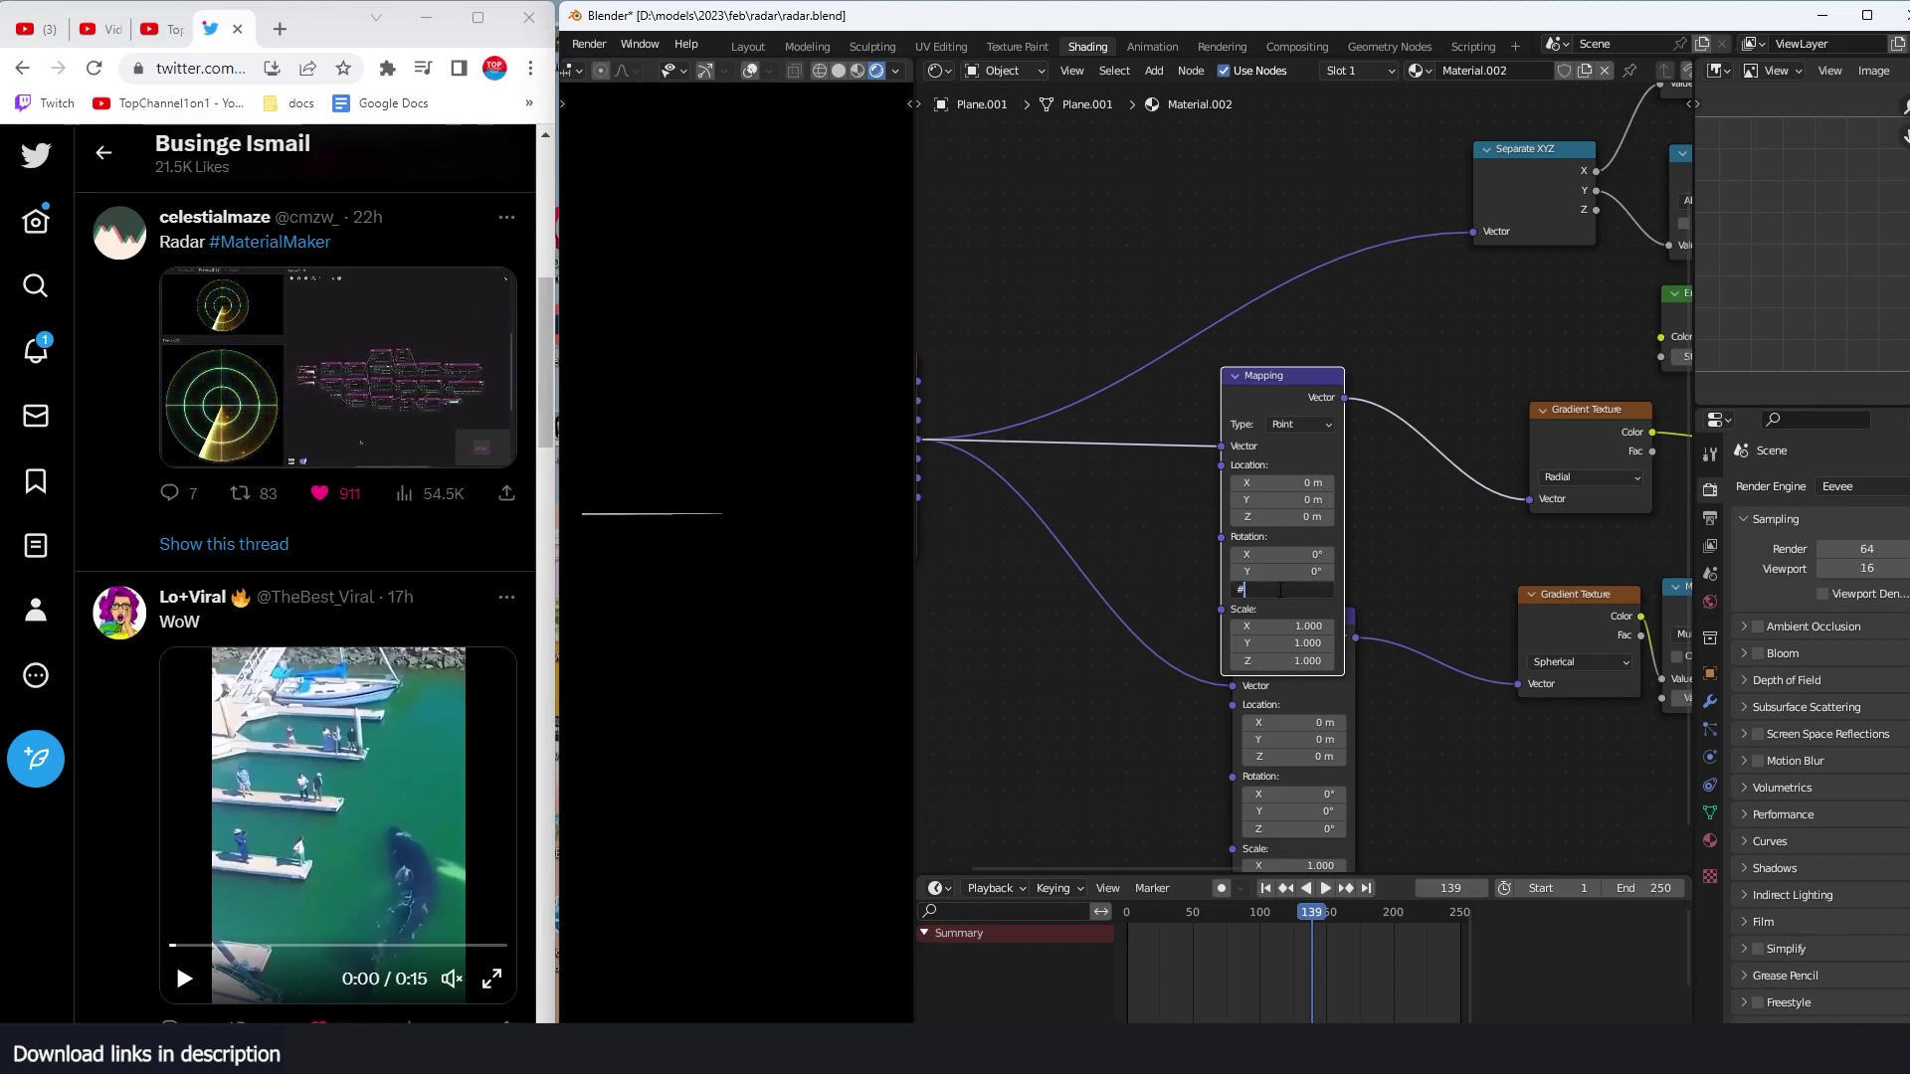
text(#f)
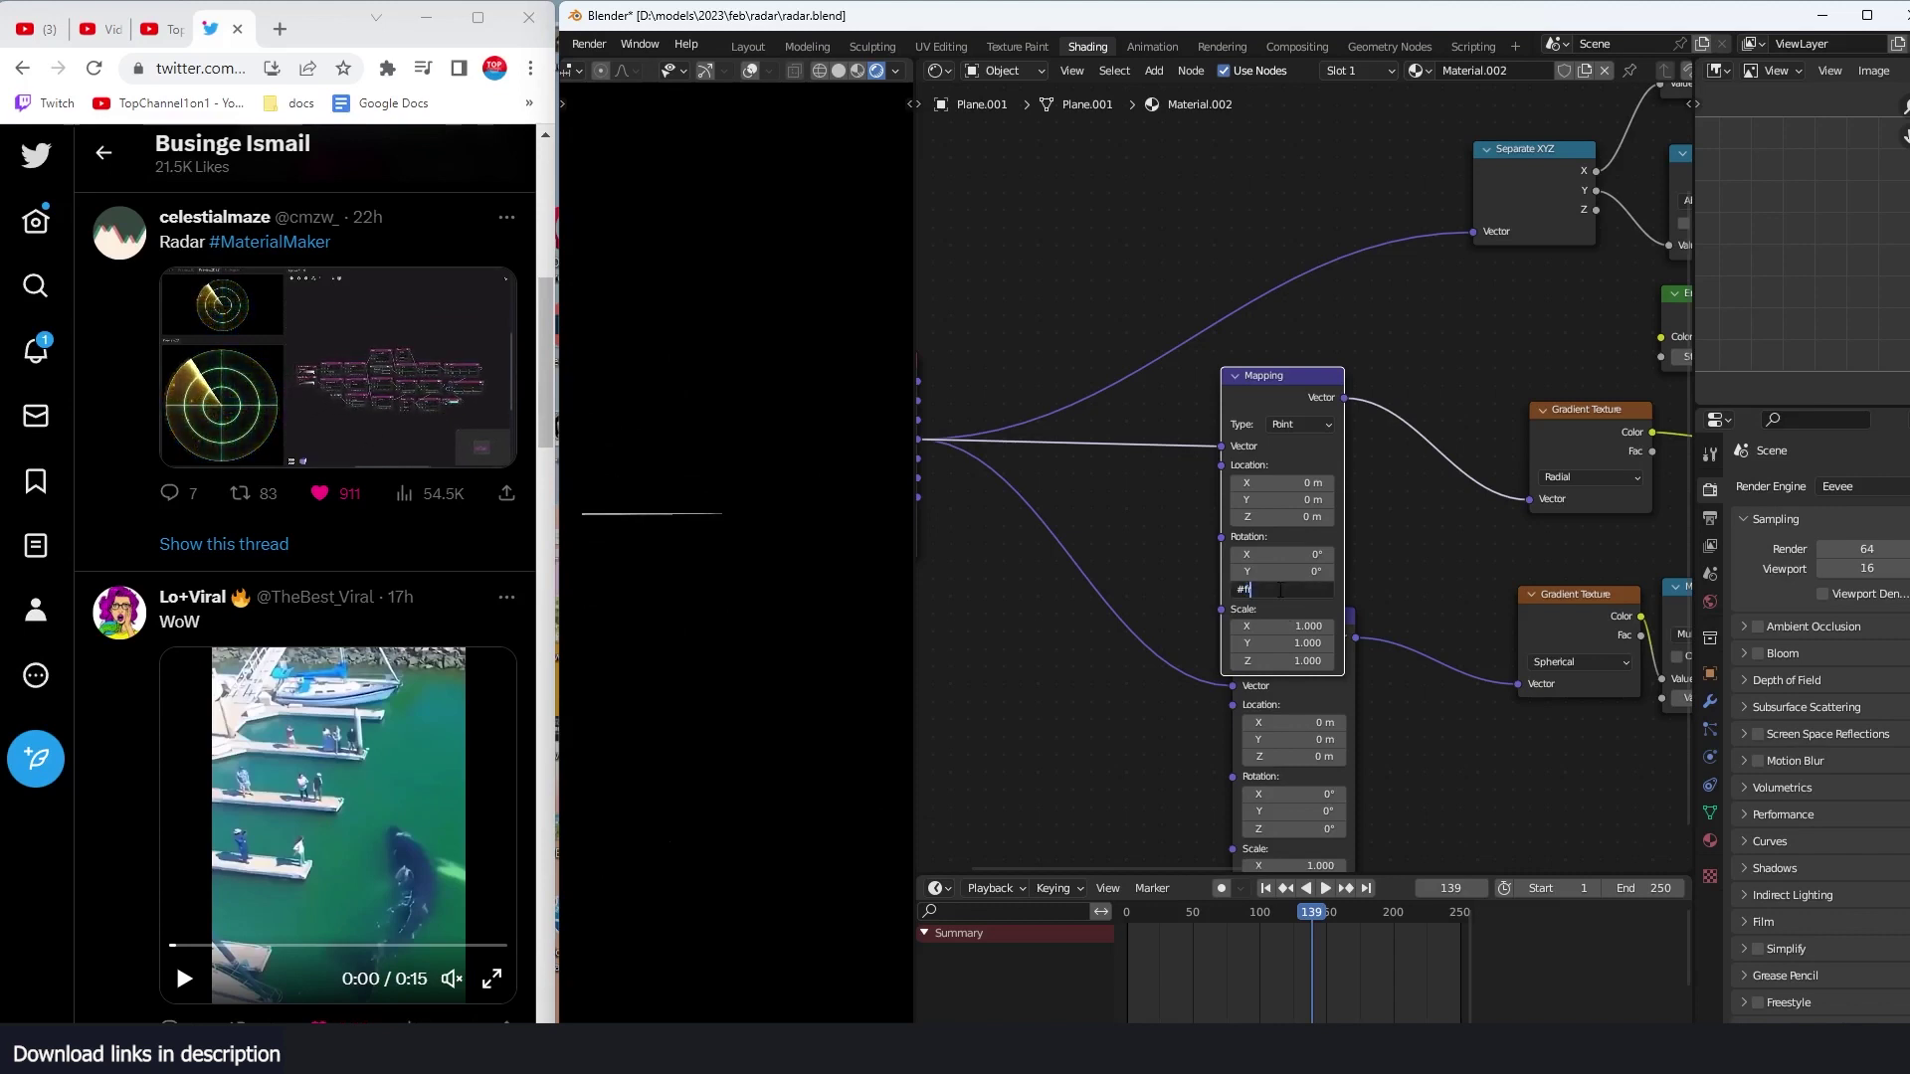
text(ram)
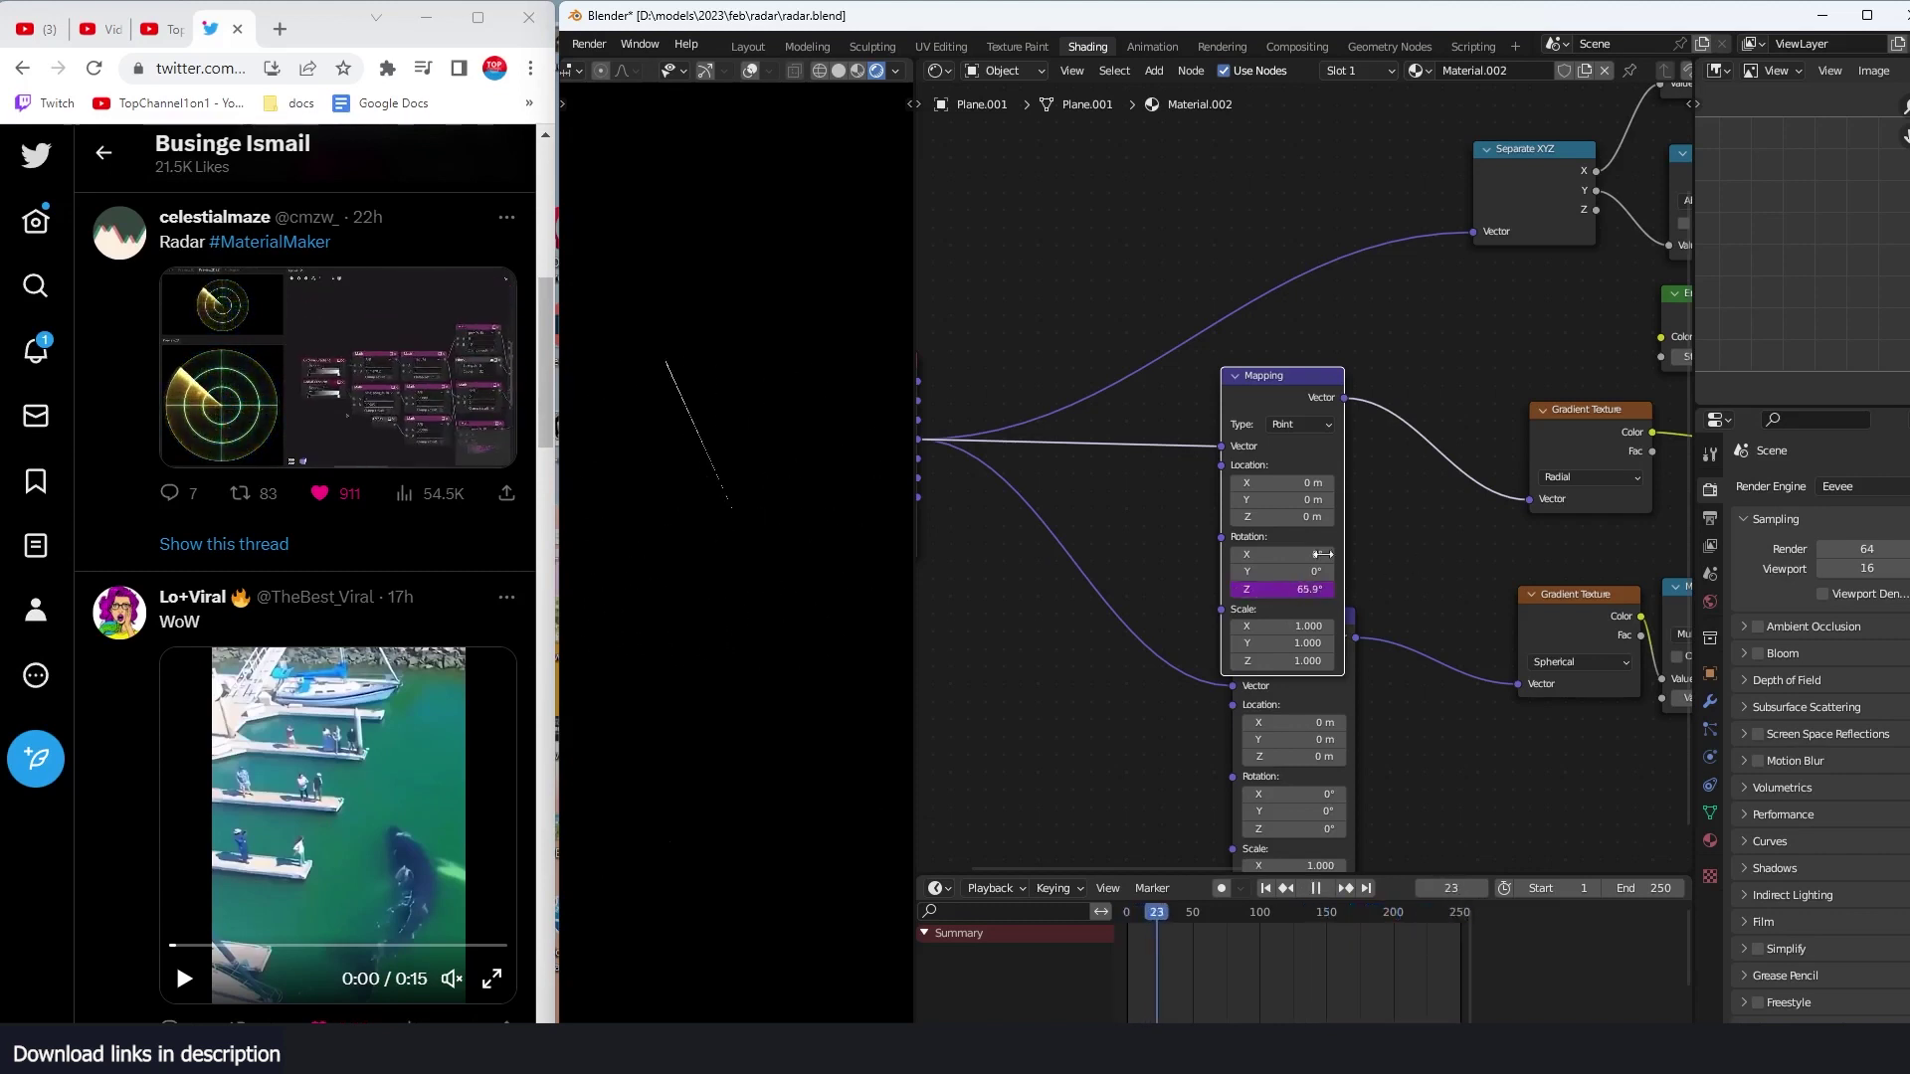
key(space)
Step: Preview the radial Gradient Texture's output directly on the plane
middle_drag(1402, 556, 1292, 618)
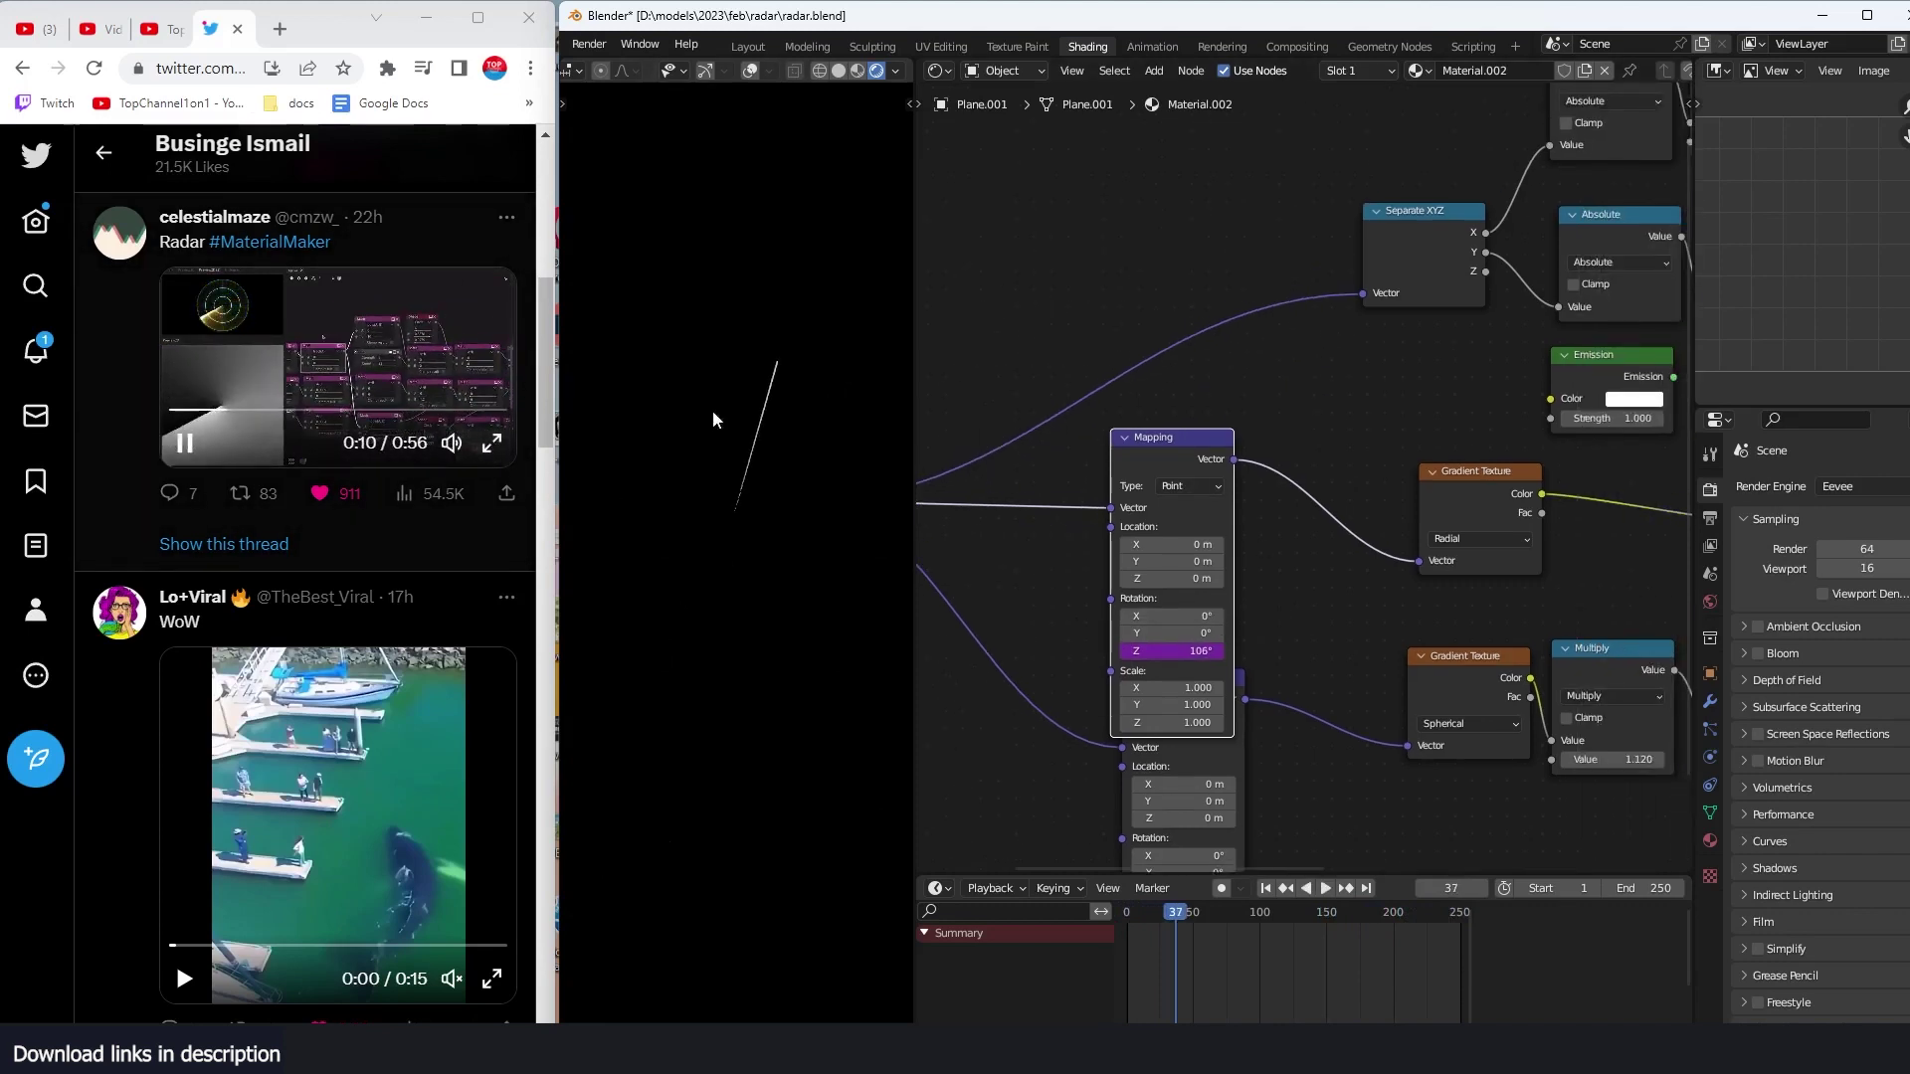
scroll(1301, 549, down, 2)
scroll(1301, 541, up, 1)
drag(1119, 547, 1052, 559)
ctrl+shift+click(1052, 559)
click(1378, 537)
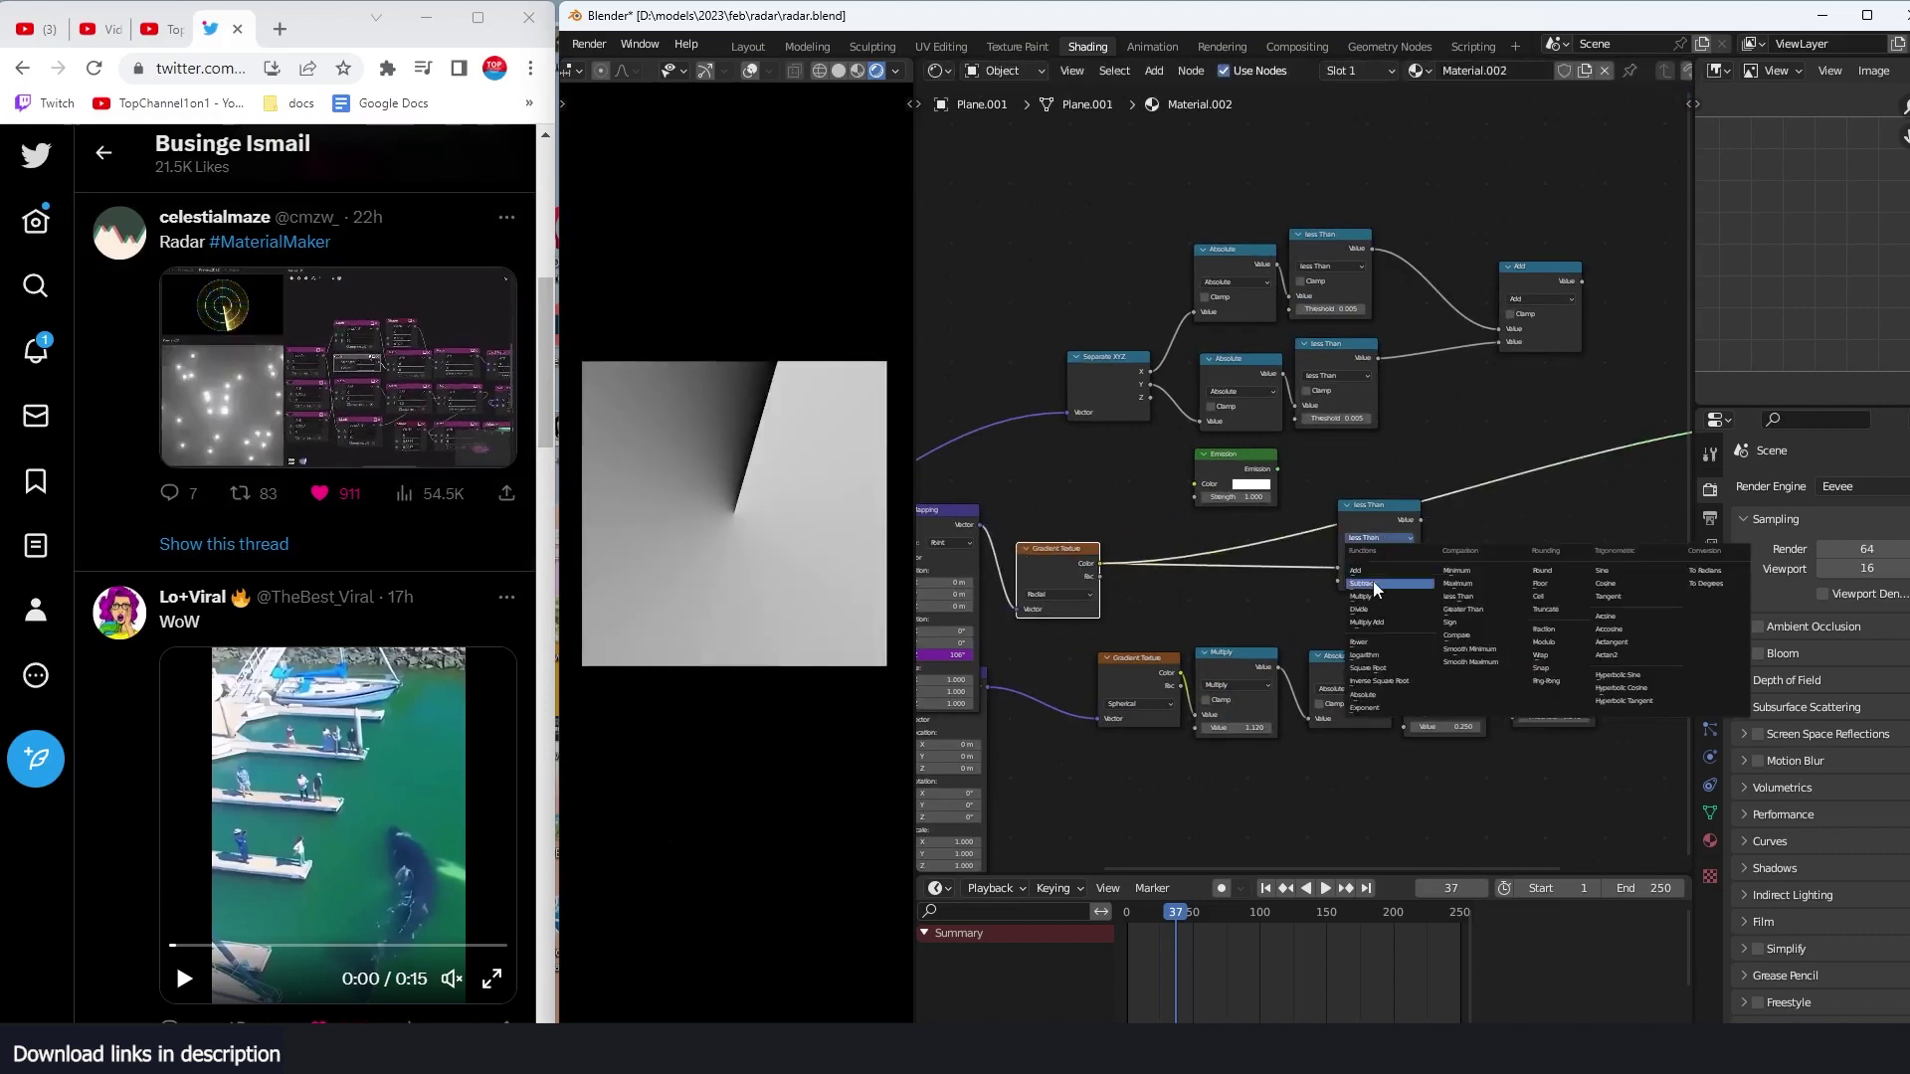
click(1157, 533)
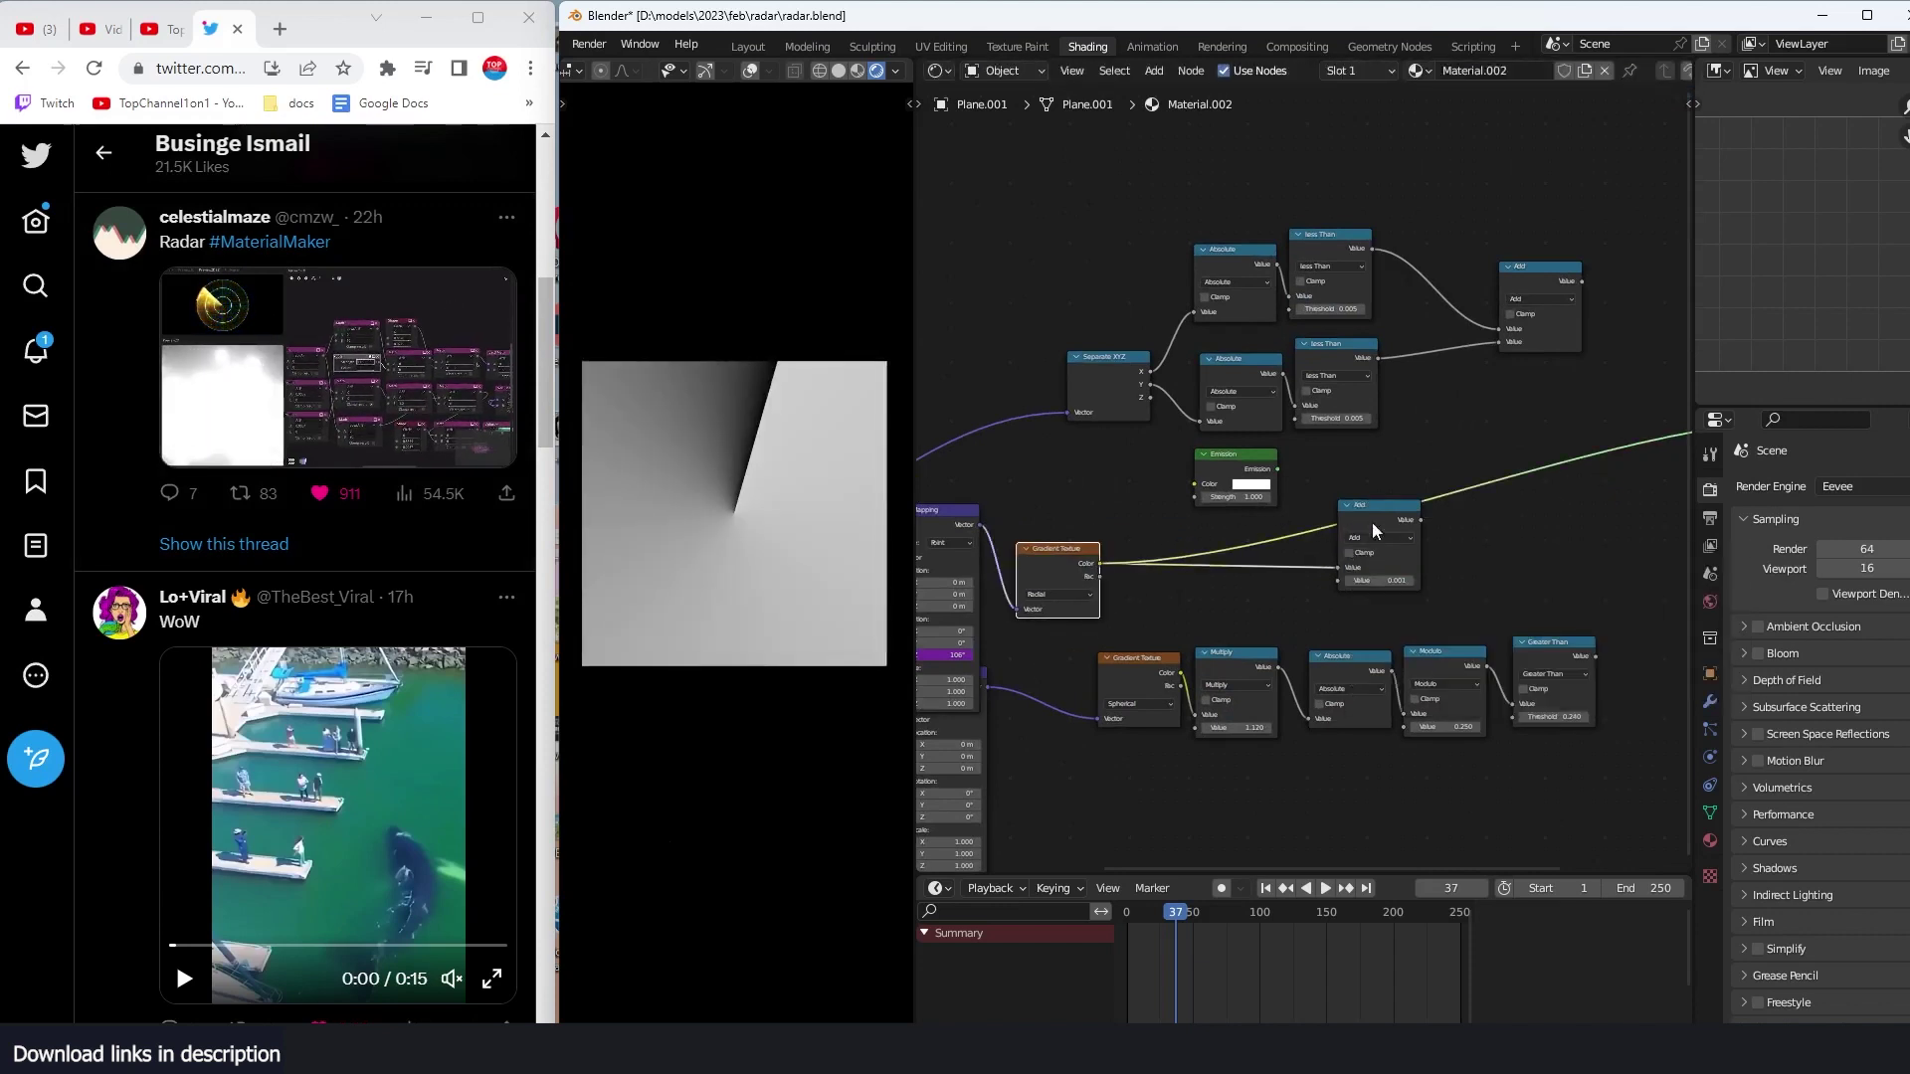
drag(1387, 522, 1381, 561)
Step: Duplicate the Less Than node fed by the radial Gradient Texture and change the copy's operation to Power
middle_drag(1173, 569, 1087, 602)
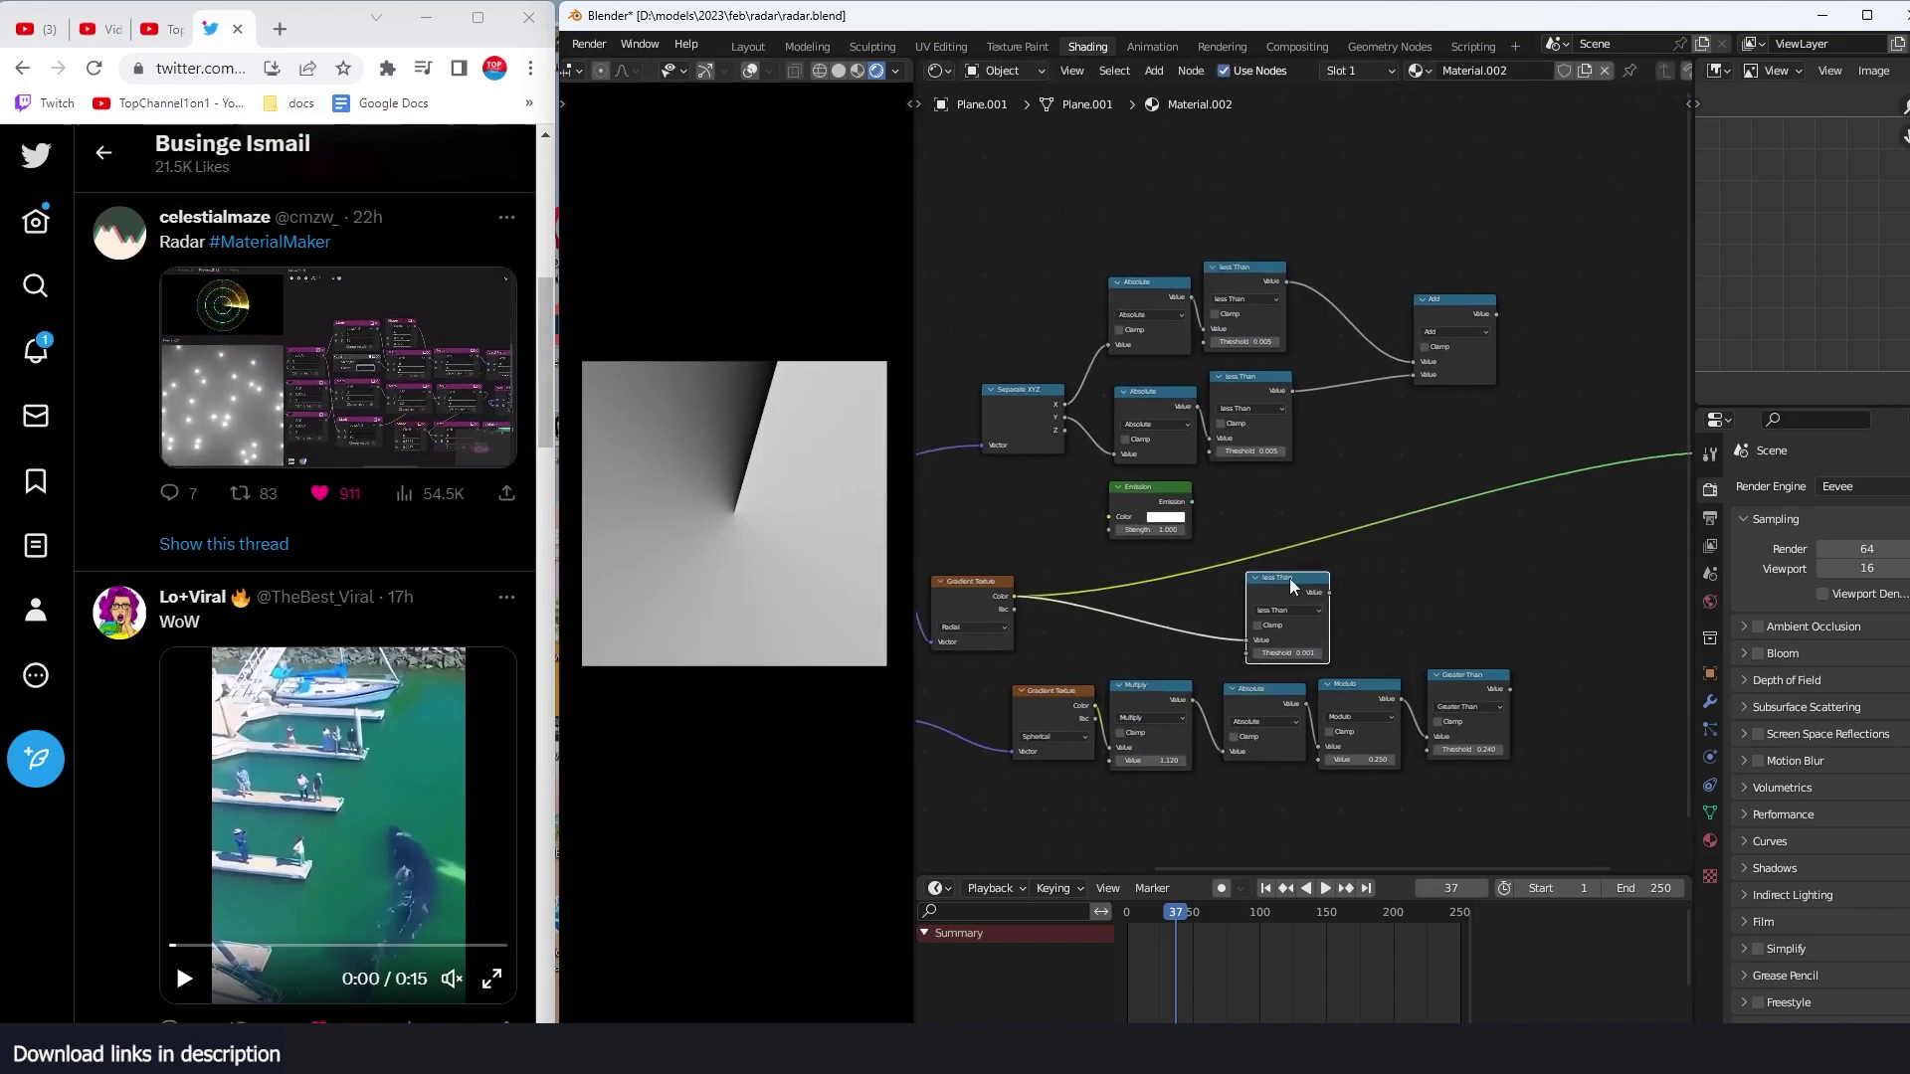
drag(1318, 582, 1363, 528)
scroll(1364, 528, up, 1)
click(1400, 551)
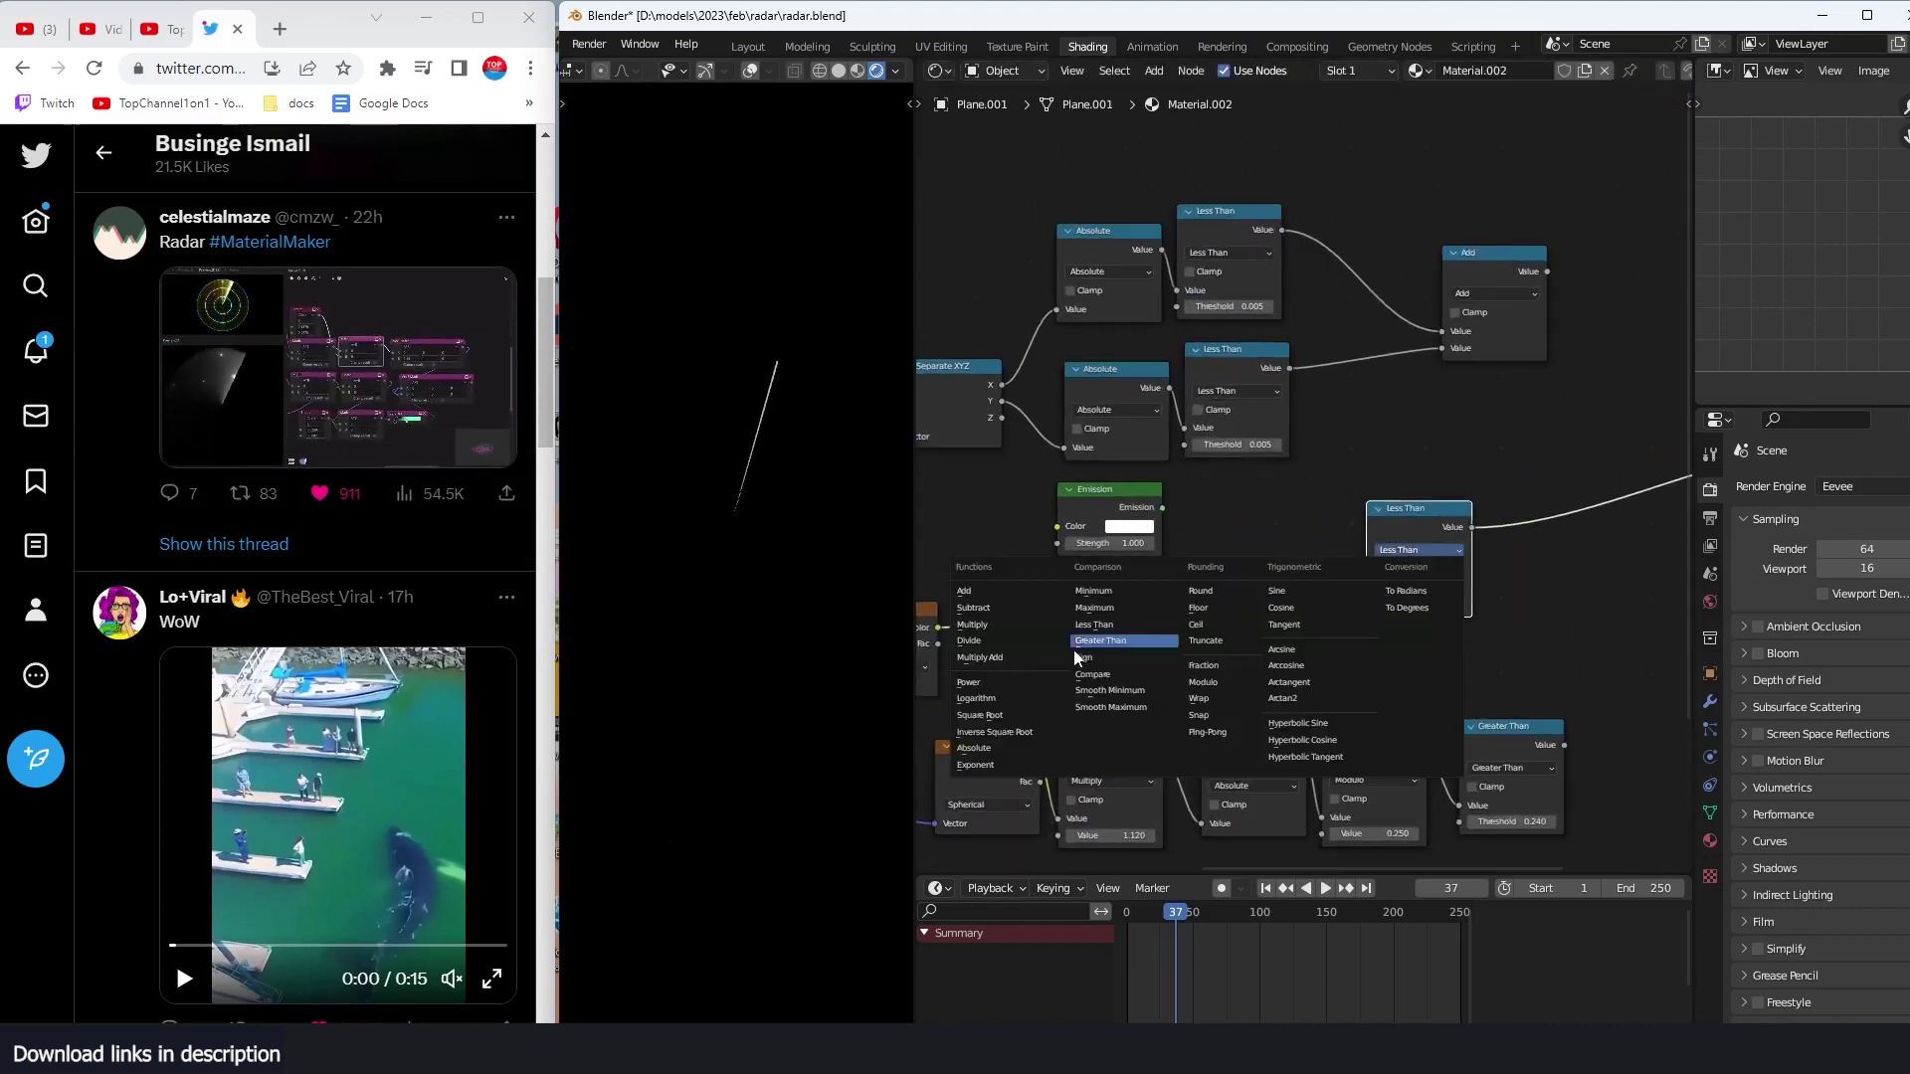
click(1013, 681)
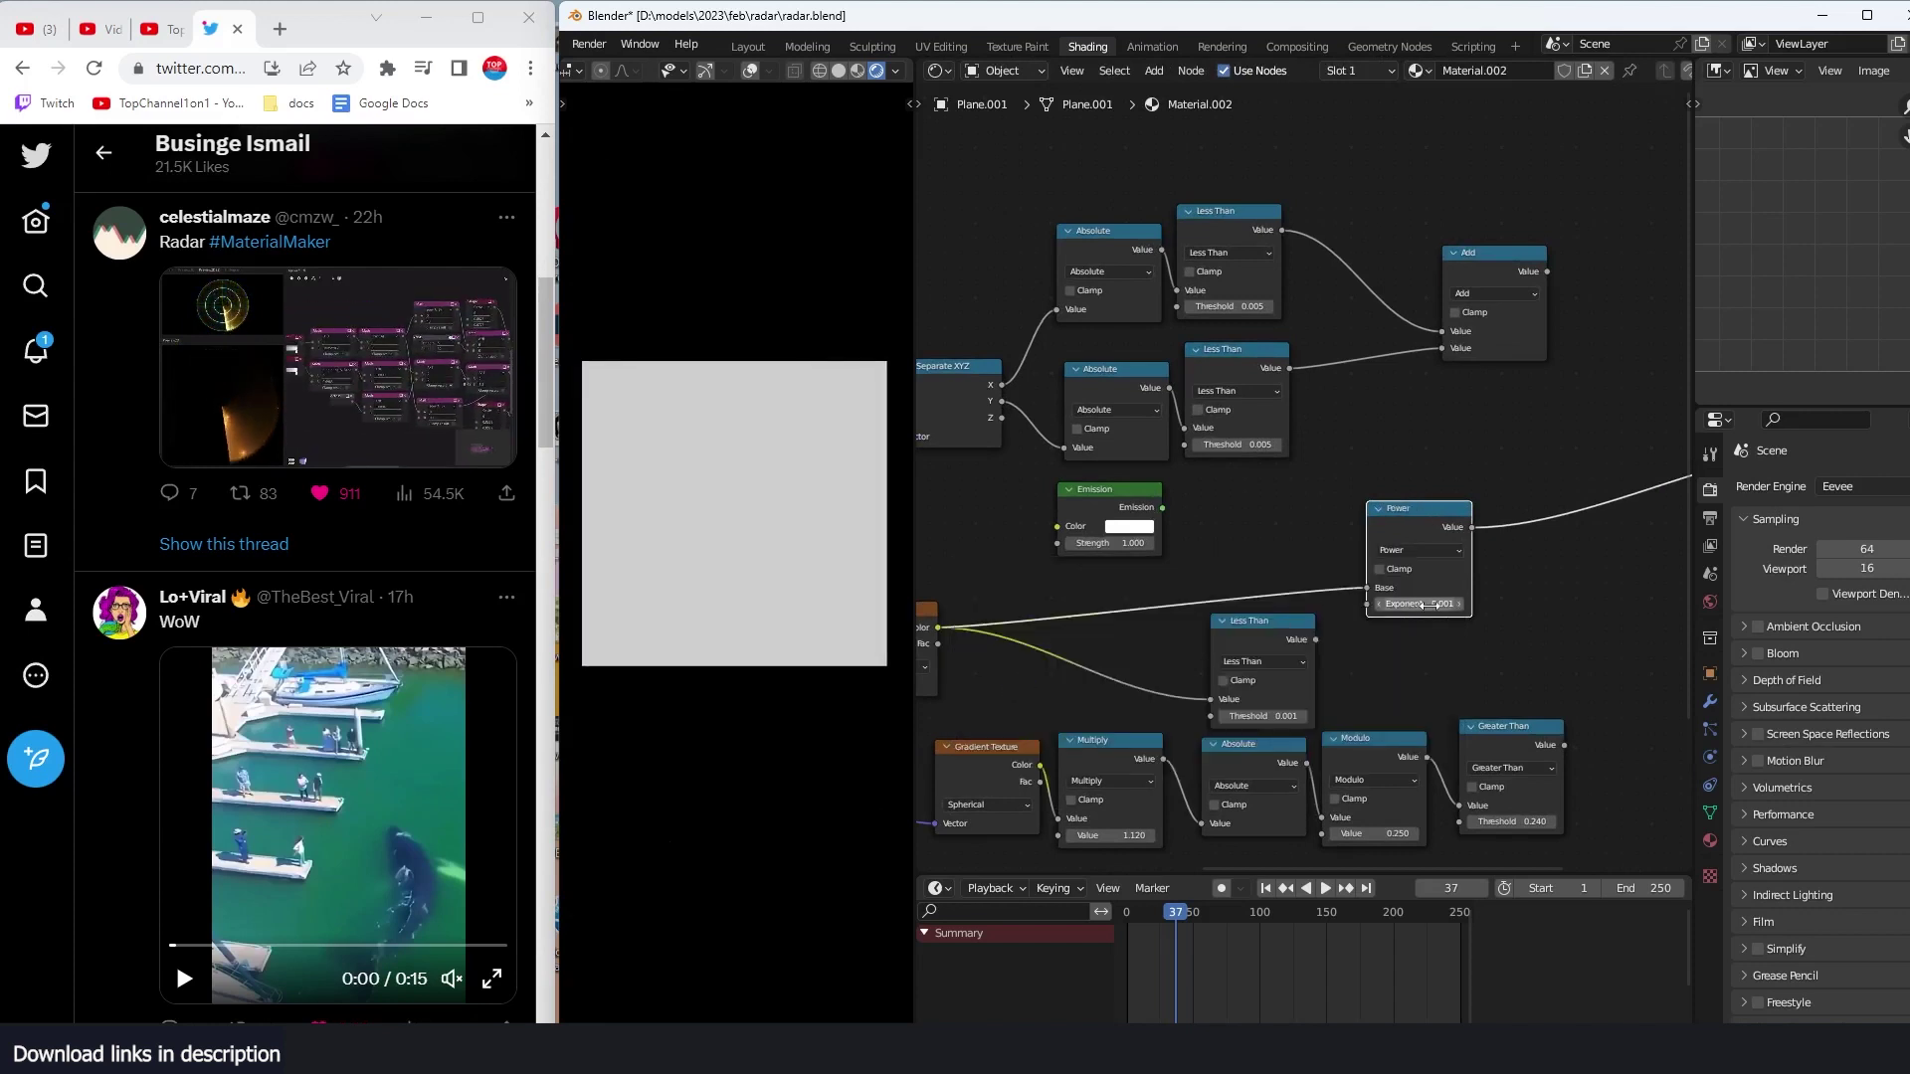
Step: Adjust the Power node's exponent to about 52.4 for a narrow fading sweep
drag(1429, 603, 1346, 594)
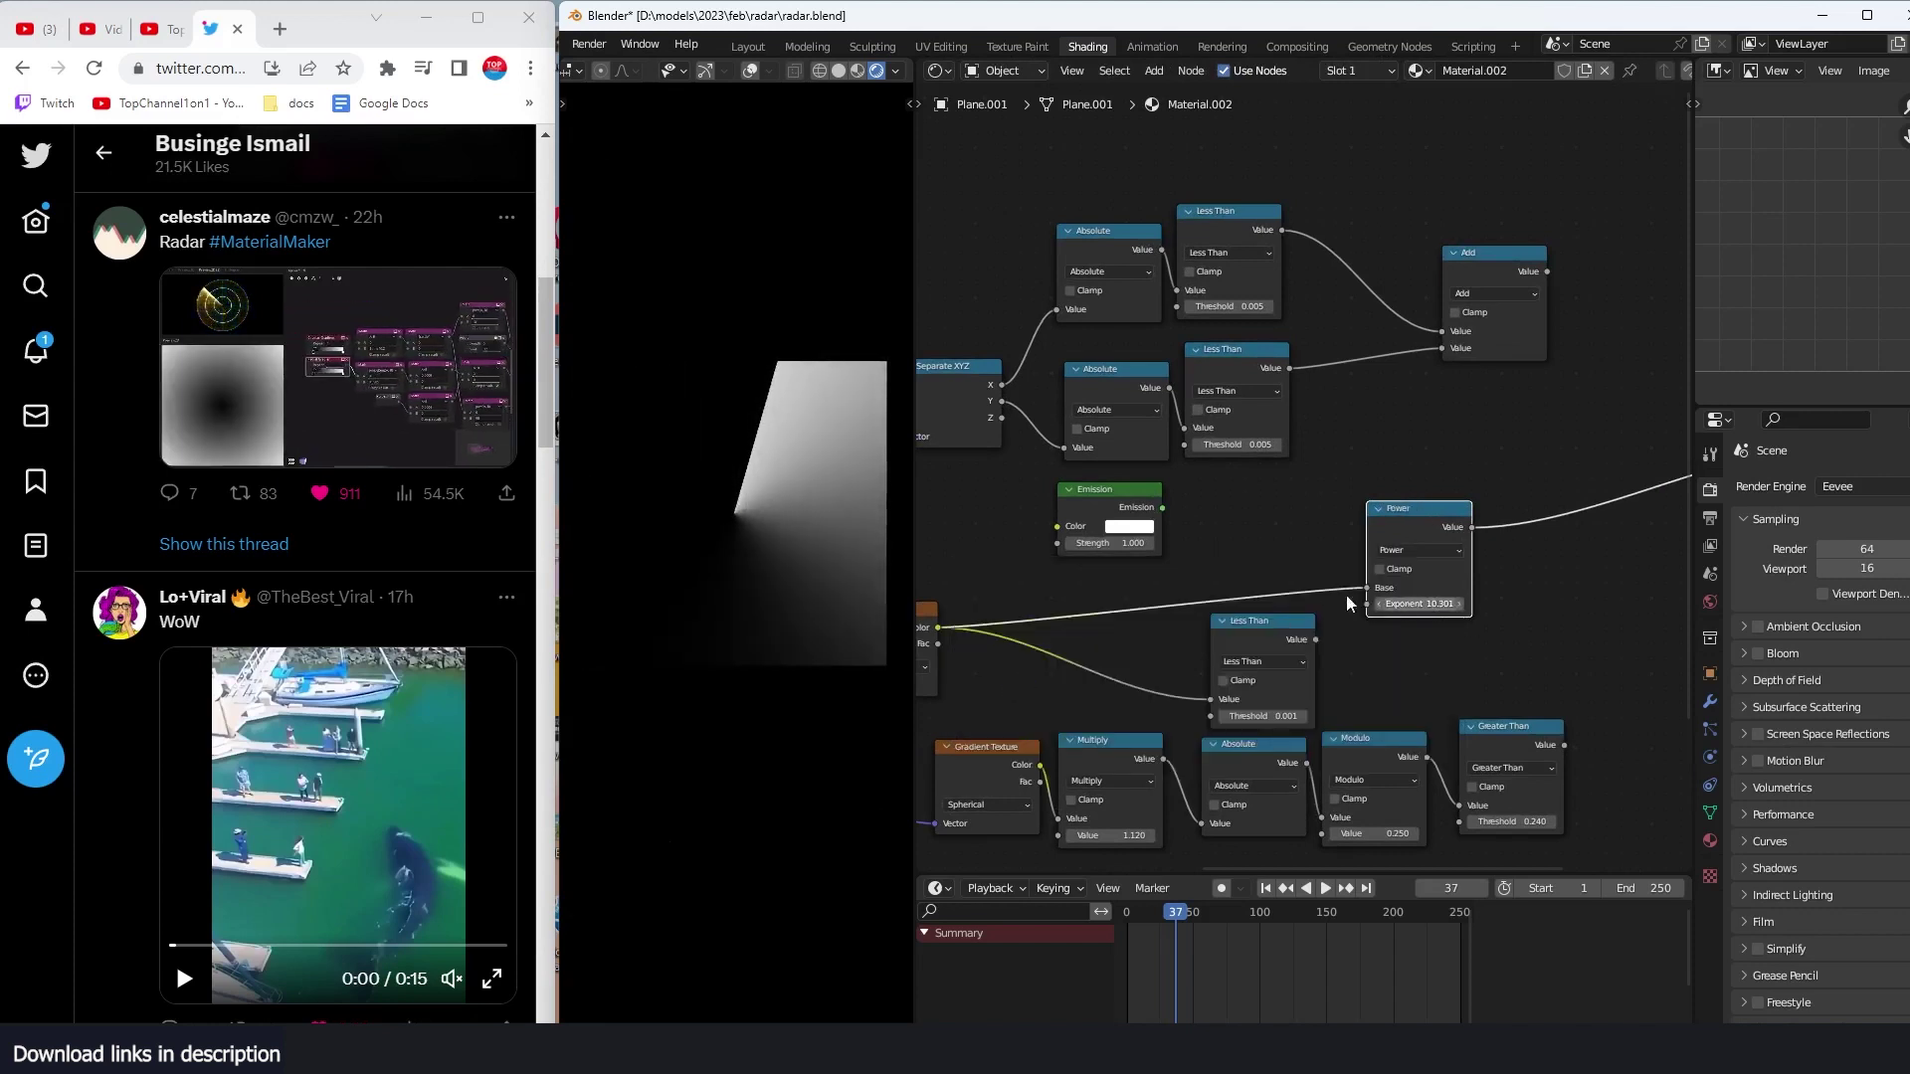
middle_drag(1345, 595, 1392, 592)
drag(1456, 600, 1601, 600)
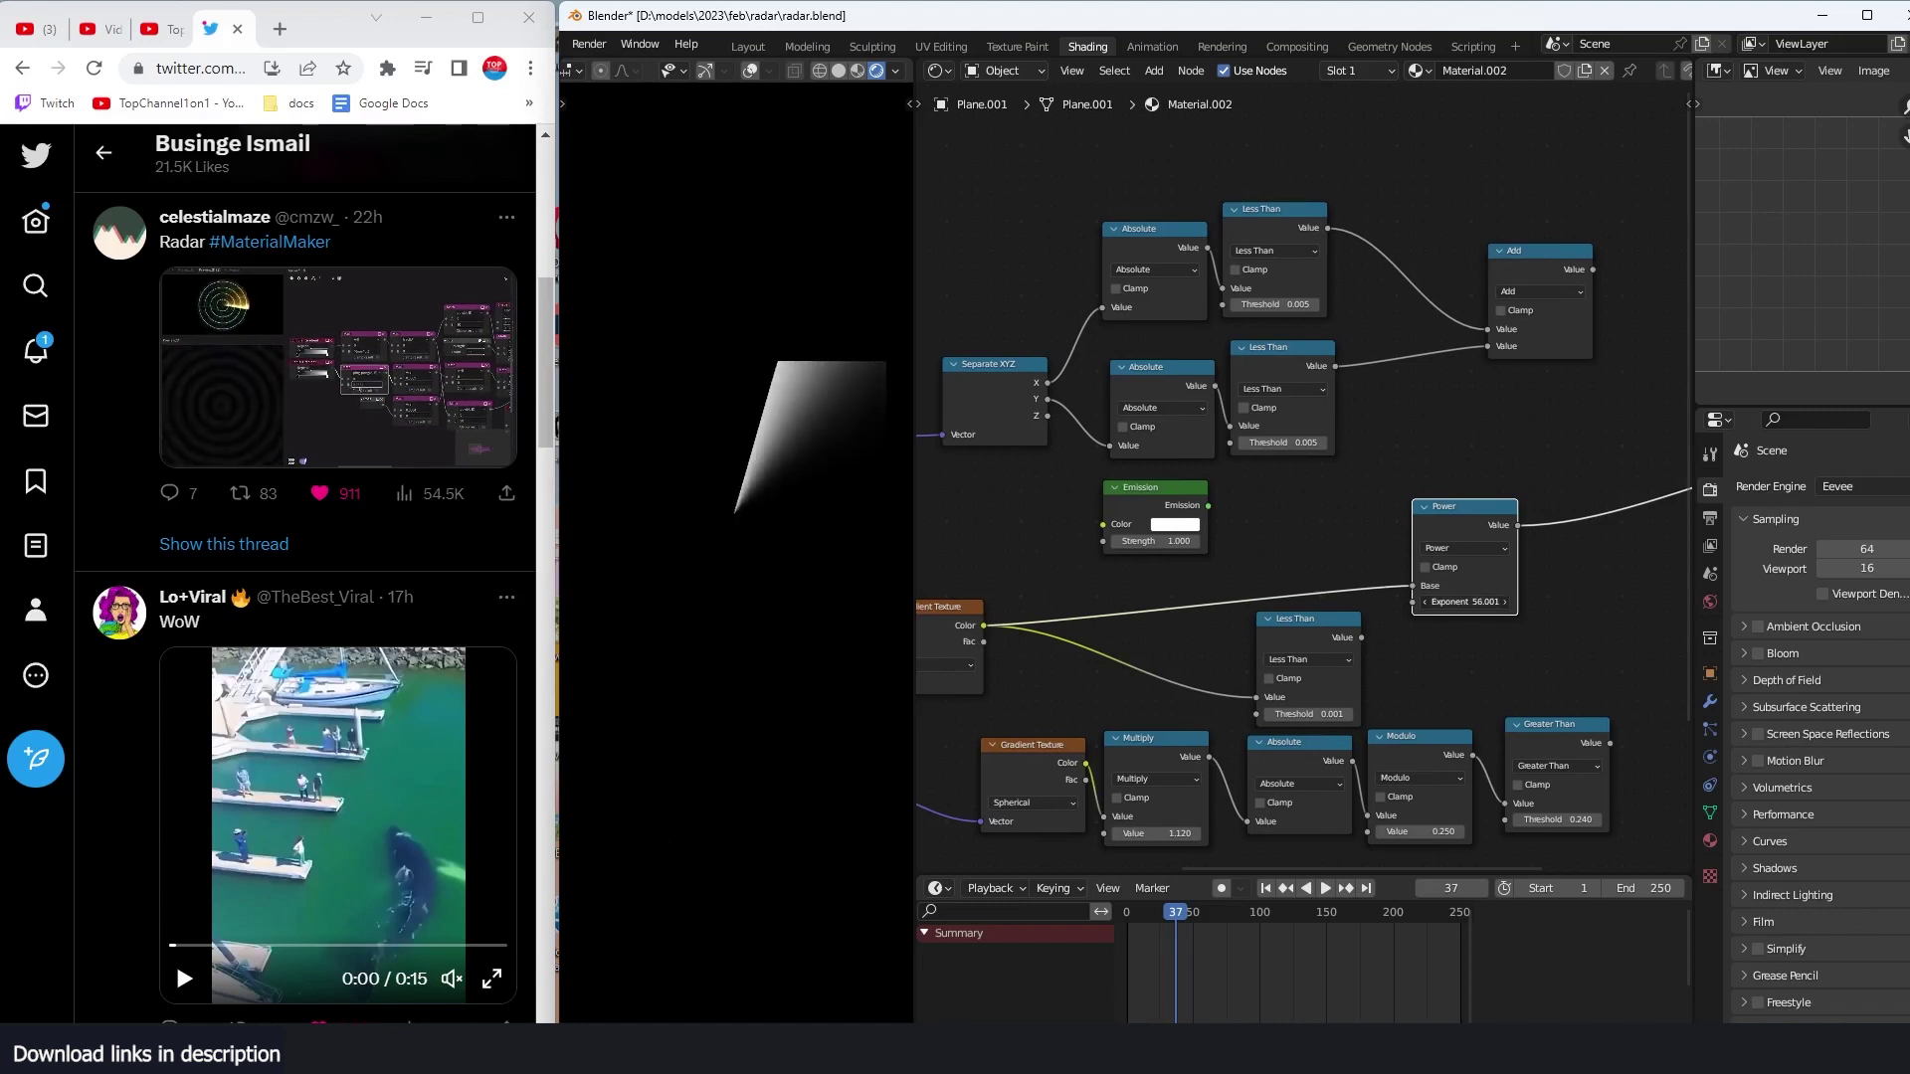
drag(1466, 602, 1372, 583)
drag(1392, 573, 1477, 573)
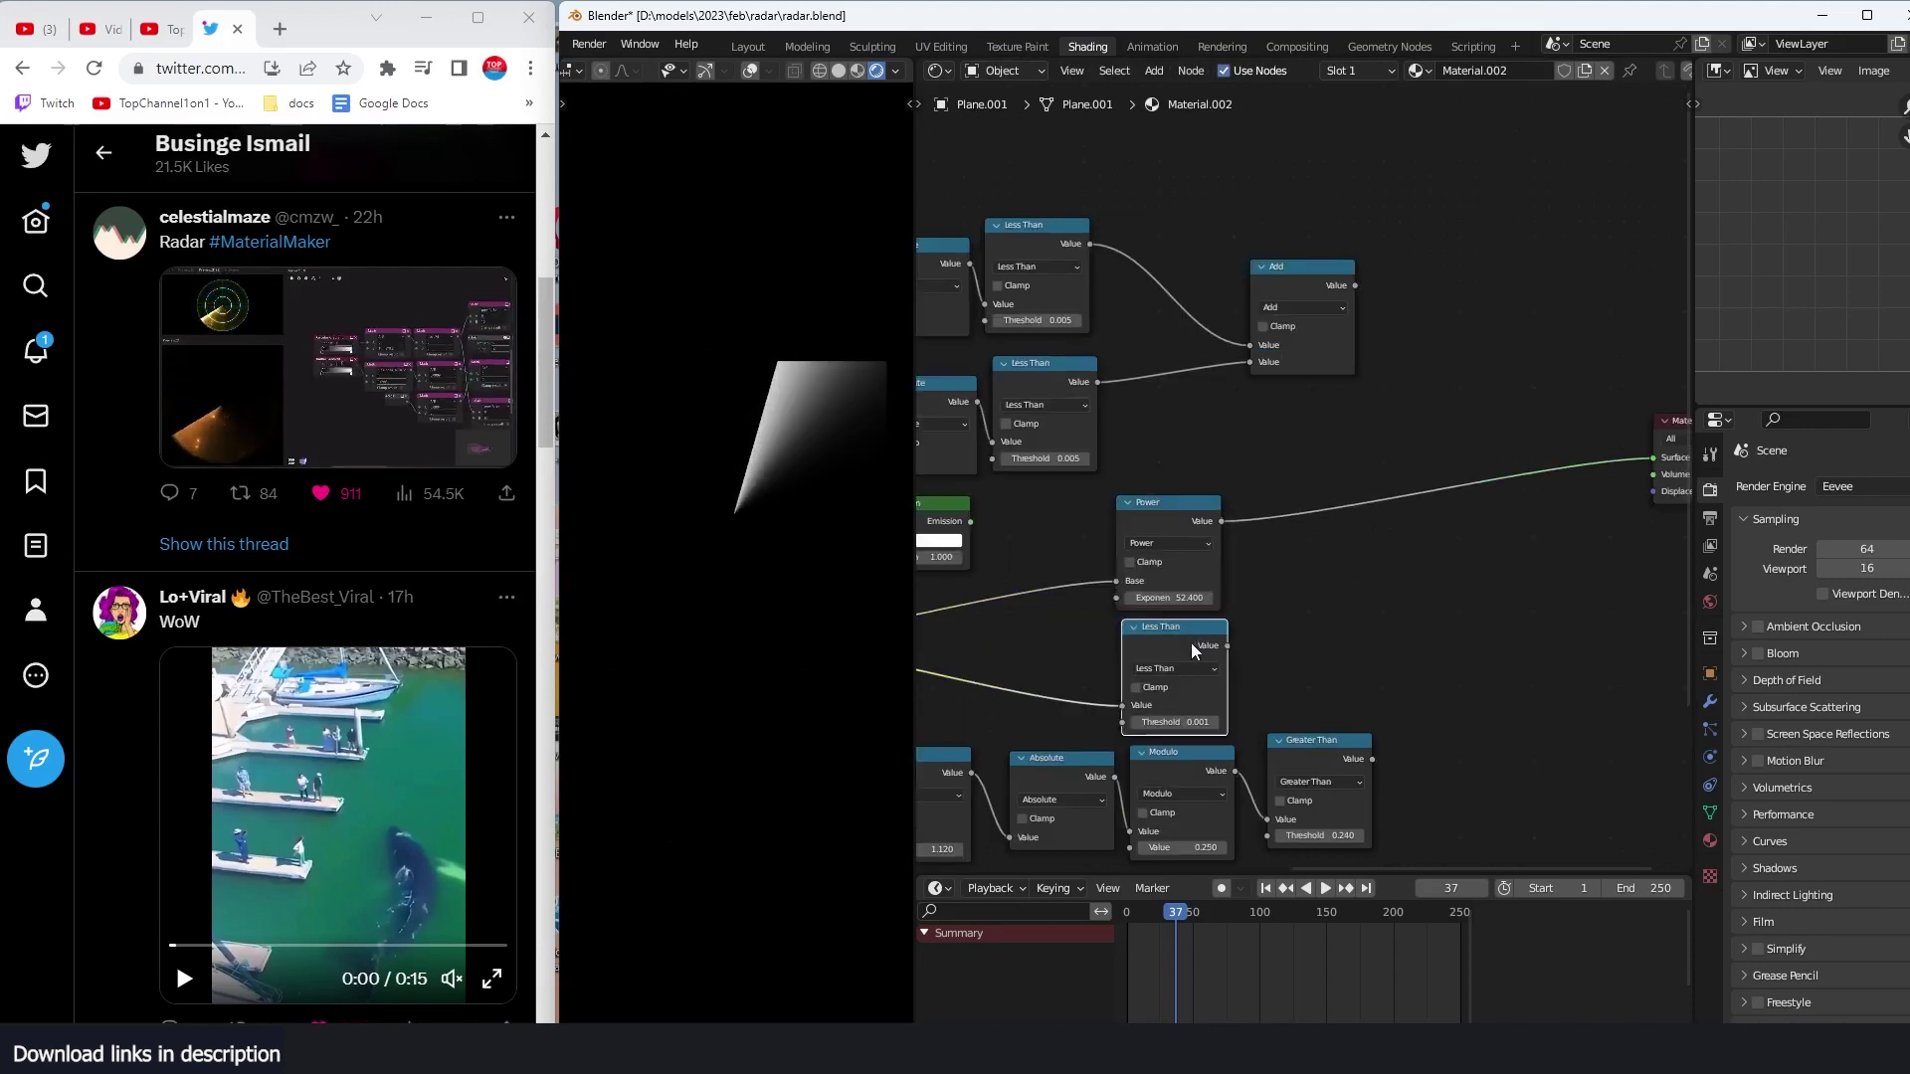
drag(1190, 643, 1262, 634)
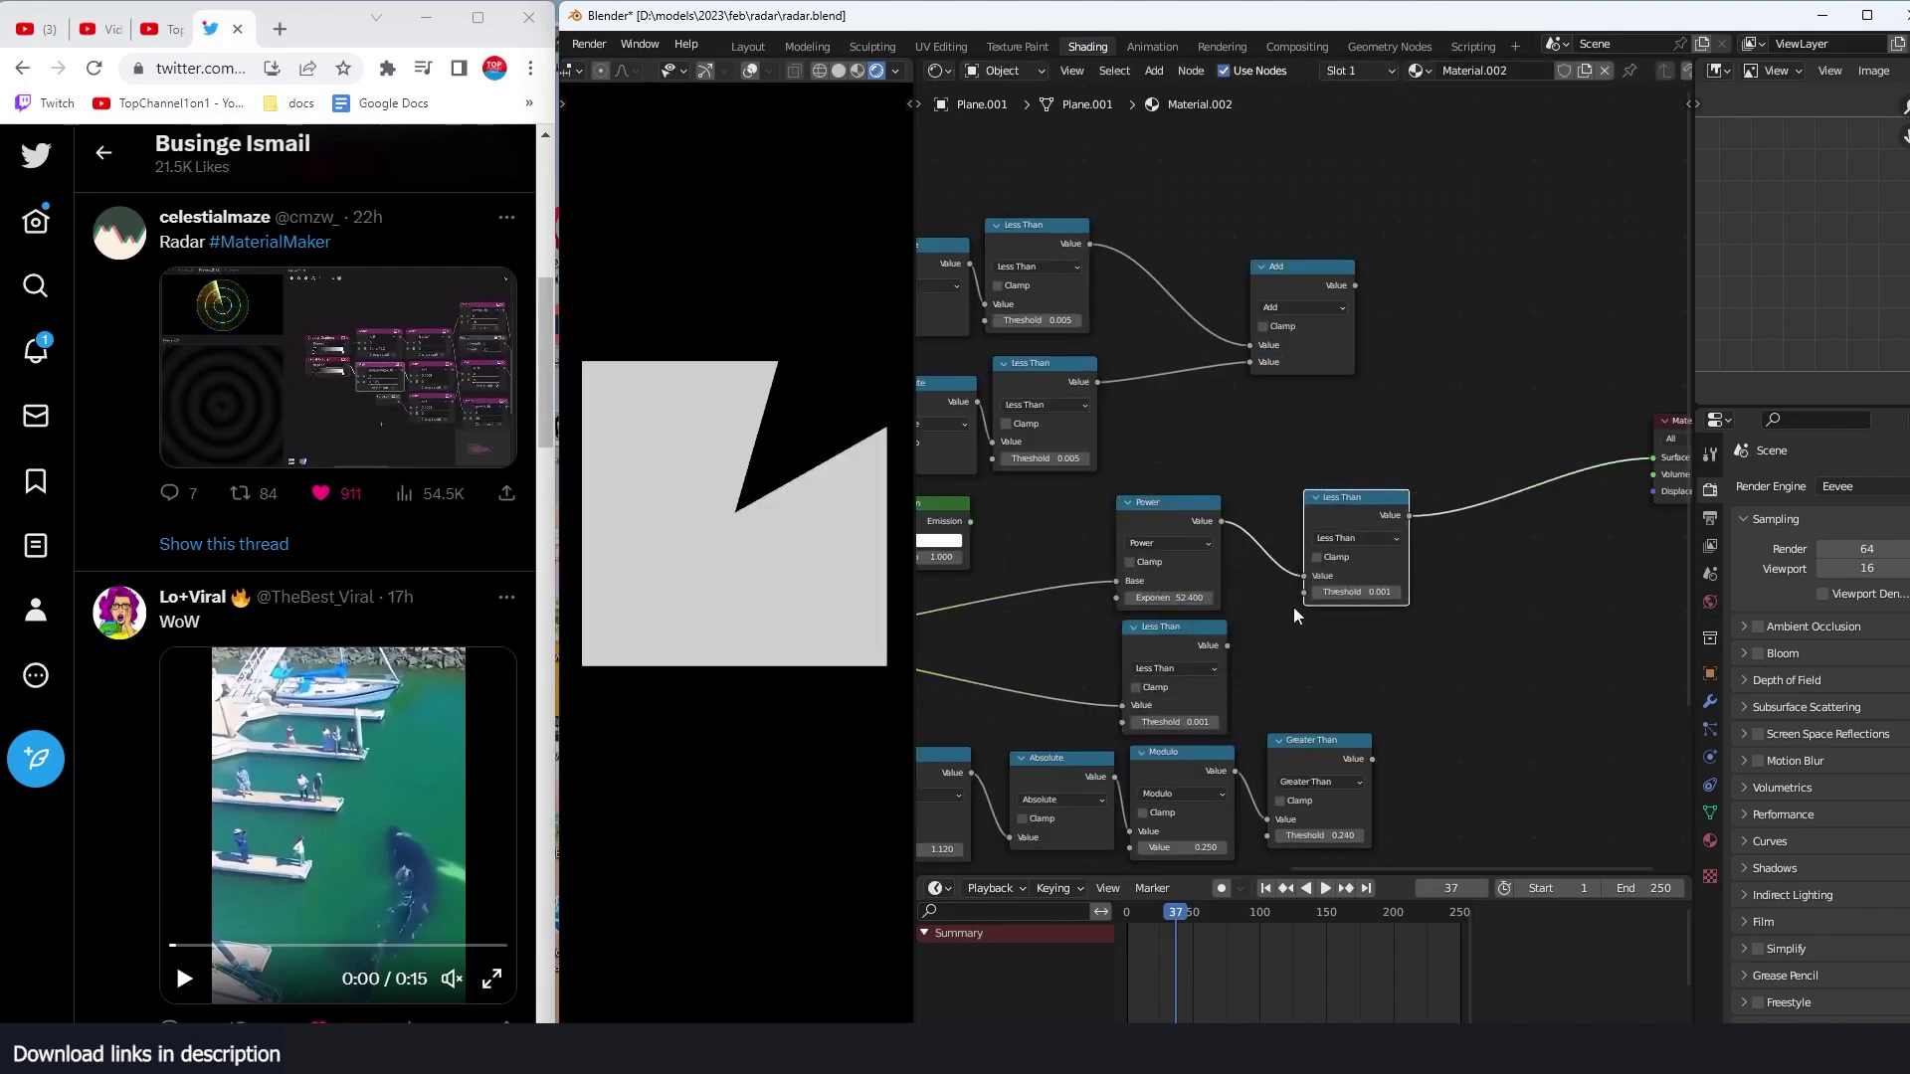
scroll(1295, 612, up, 2)
key(ctrl+x)
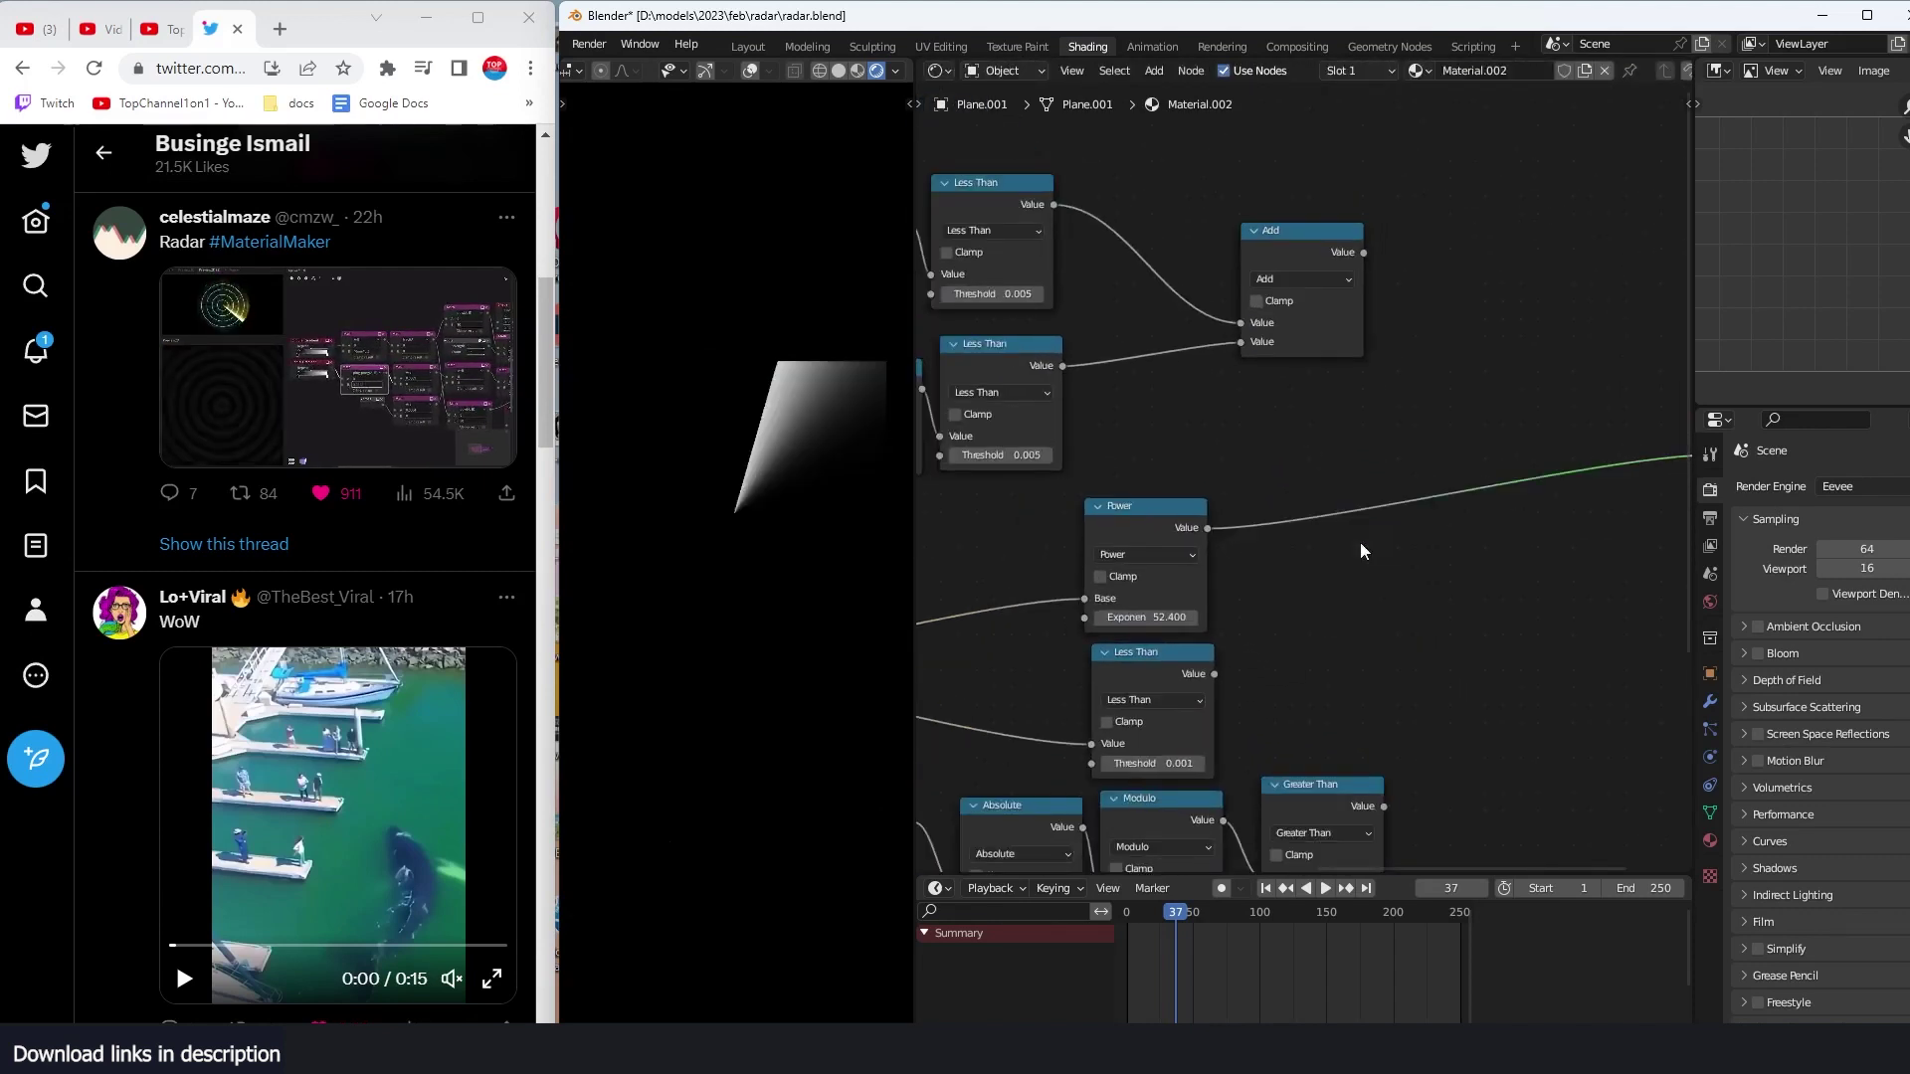
Step: Add a Mix node between the Power node and the Material Output
key(shift+a)
click(1287, 406)
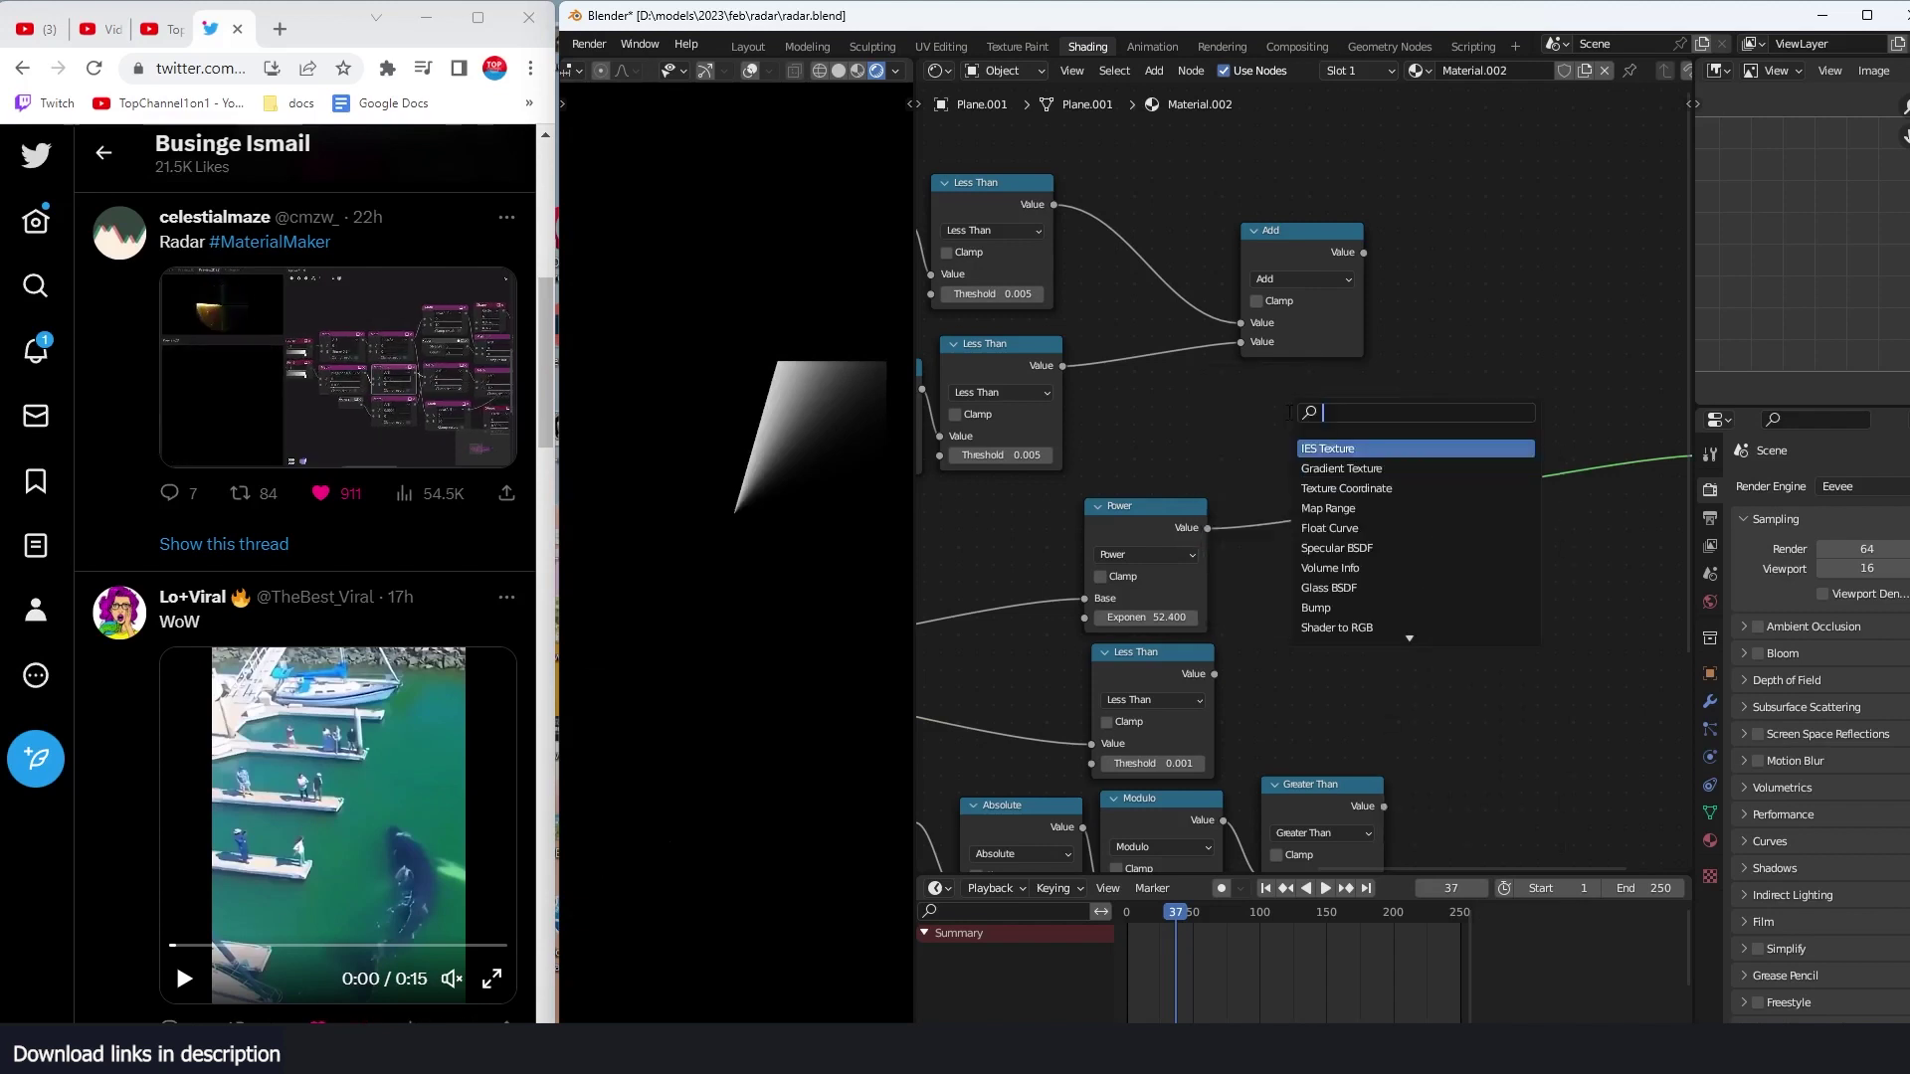
text(mix)
key(Return)
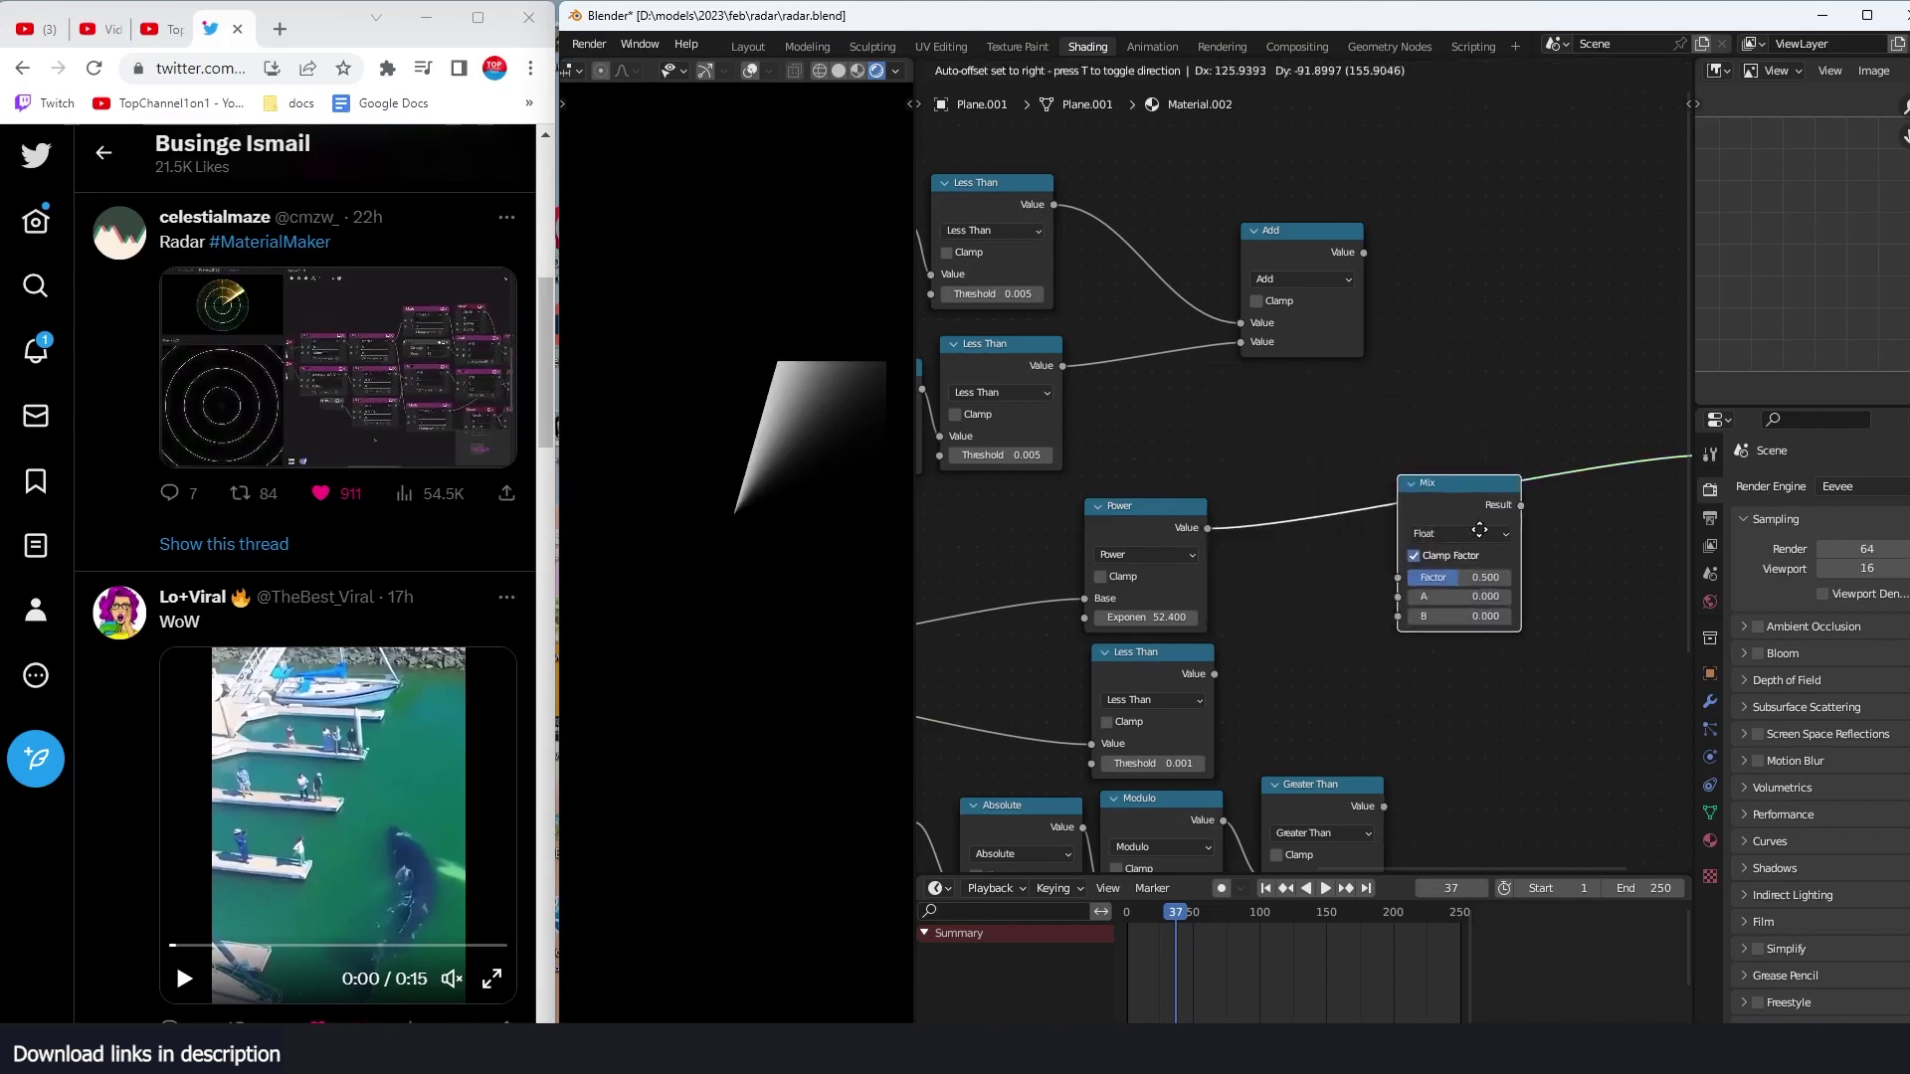
middle_drag(1198, 584, 1183, 583)
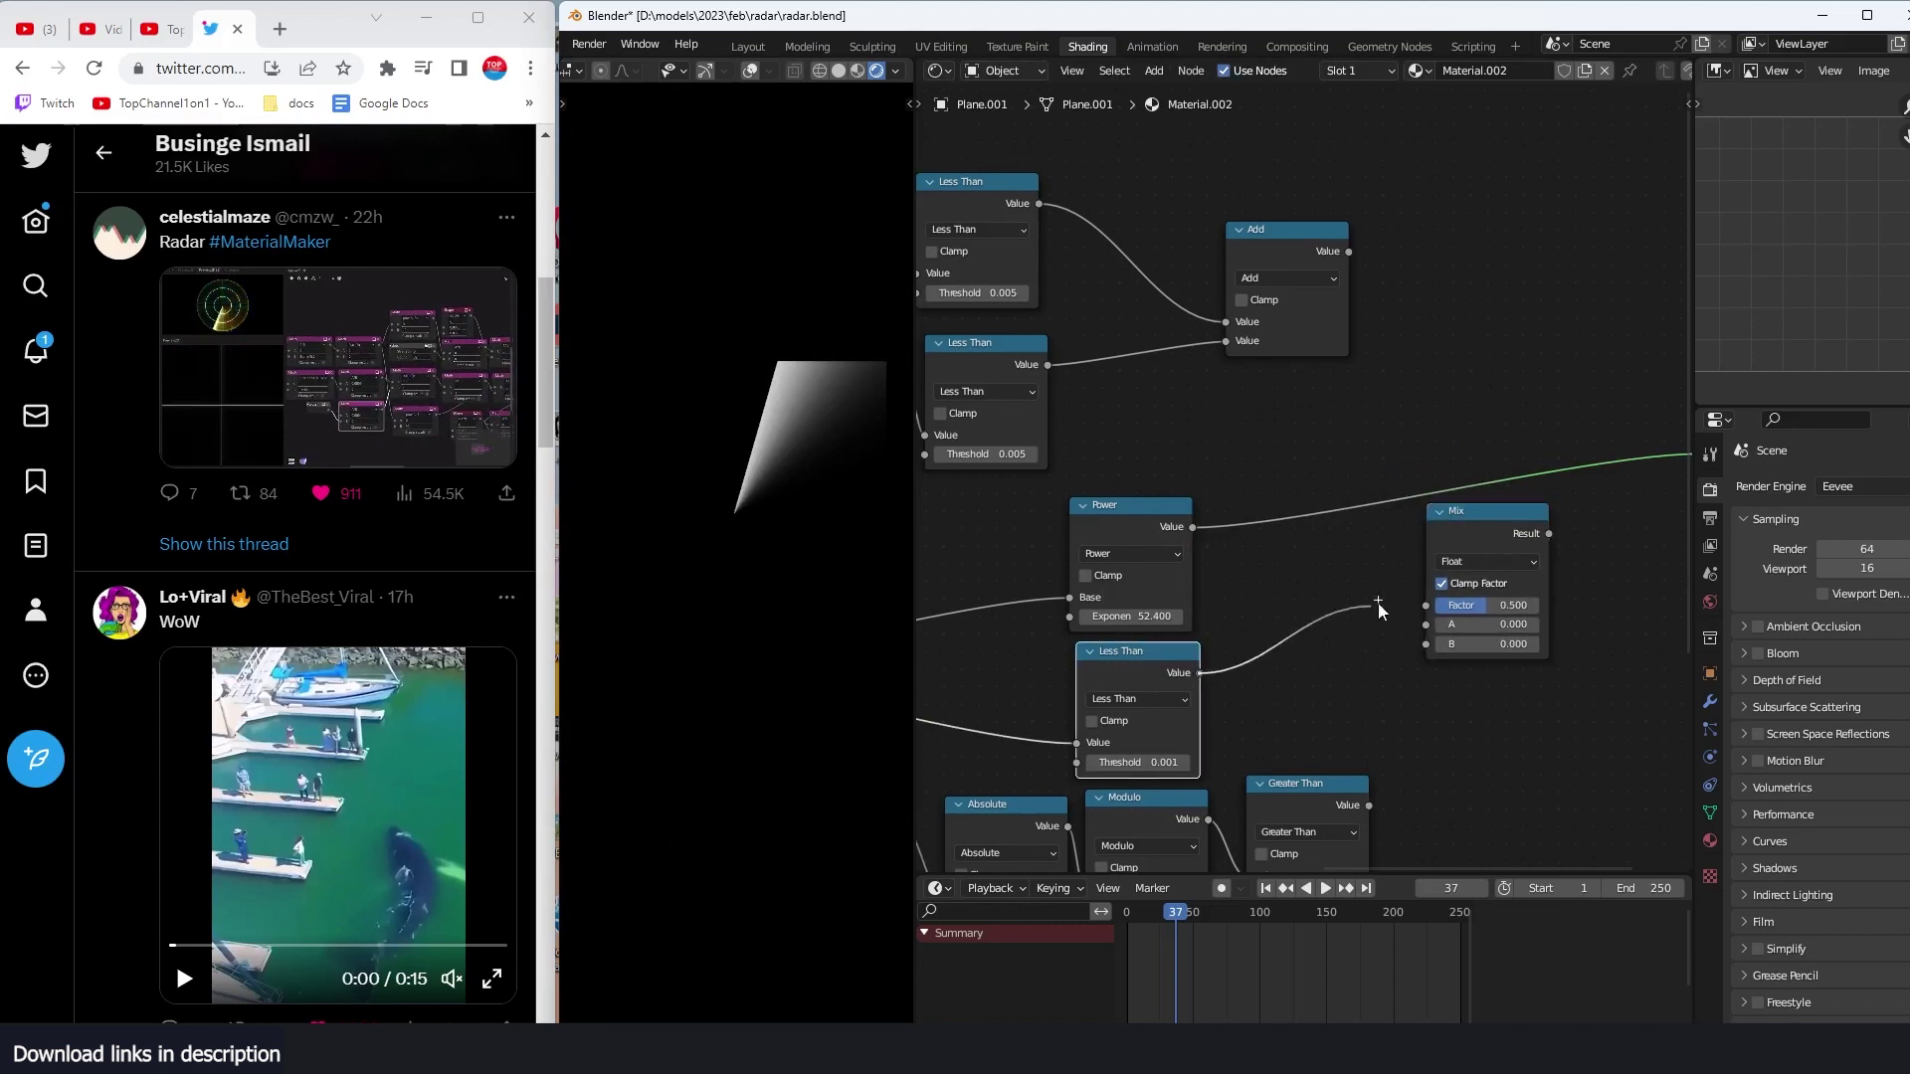
Step: Set the Mix node's data type to Color, then wire the sweep's Less Than into A and Power into B
drag(1427, 609, 1371, 631)
click(1485, 563)
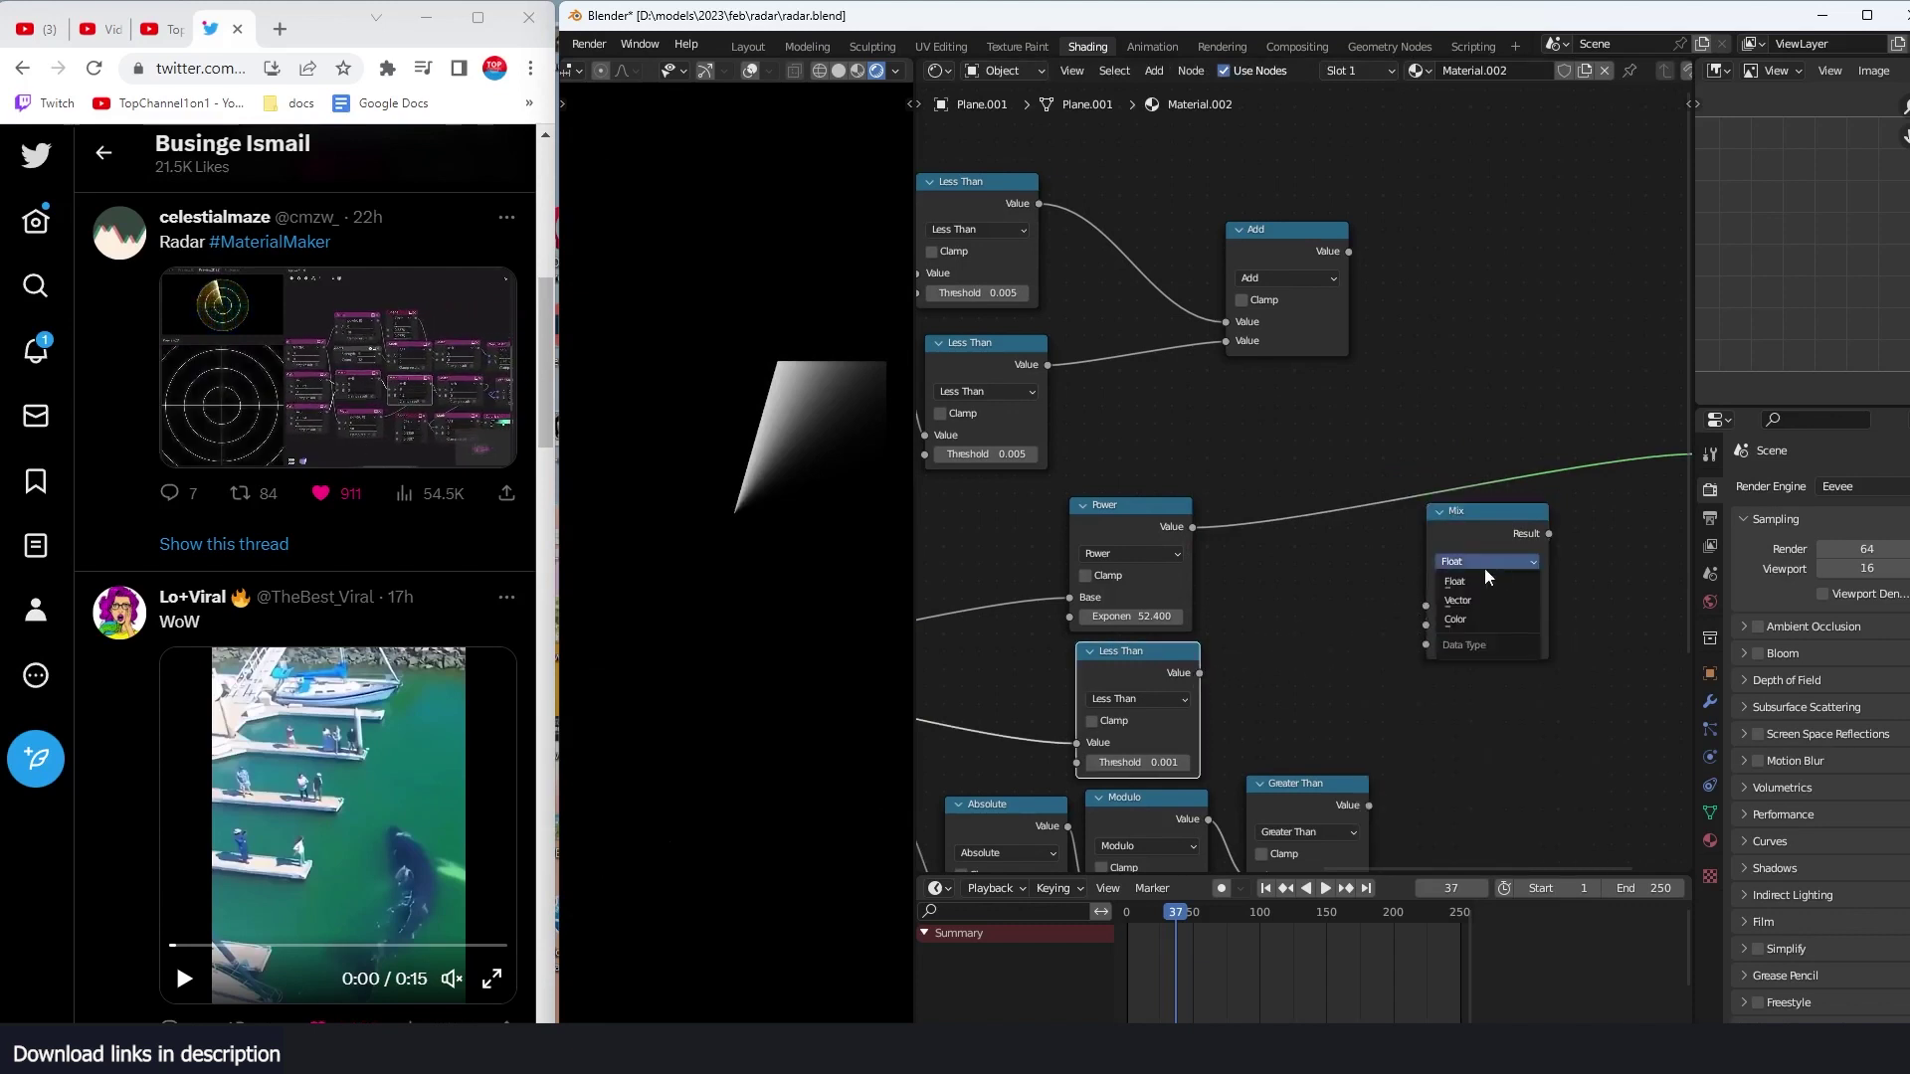
click(1454, 620)
drag(1201, 673, 1426, 667)
drag(1193, 527, 1426, 687)
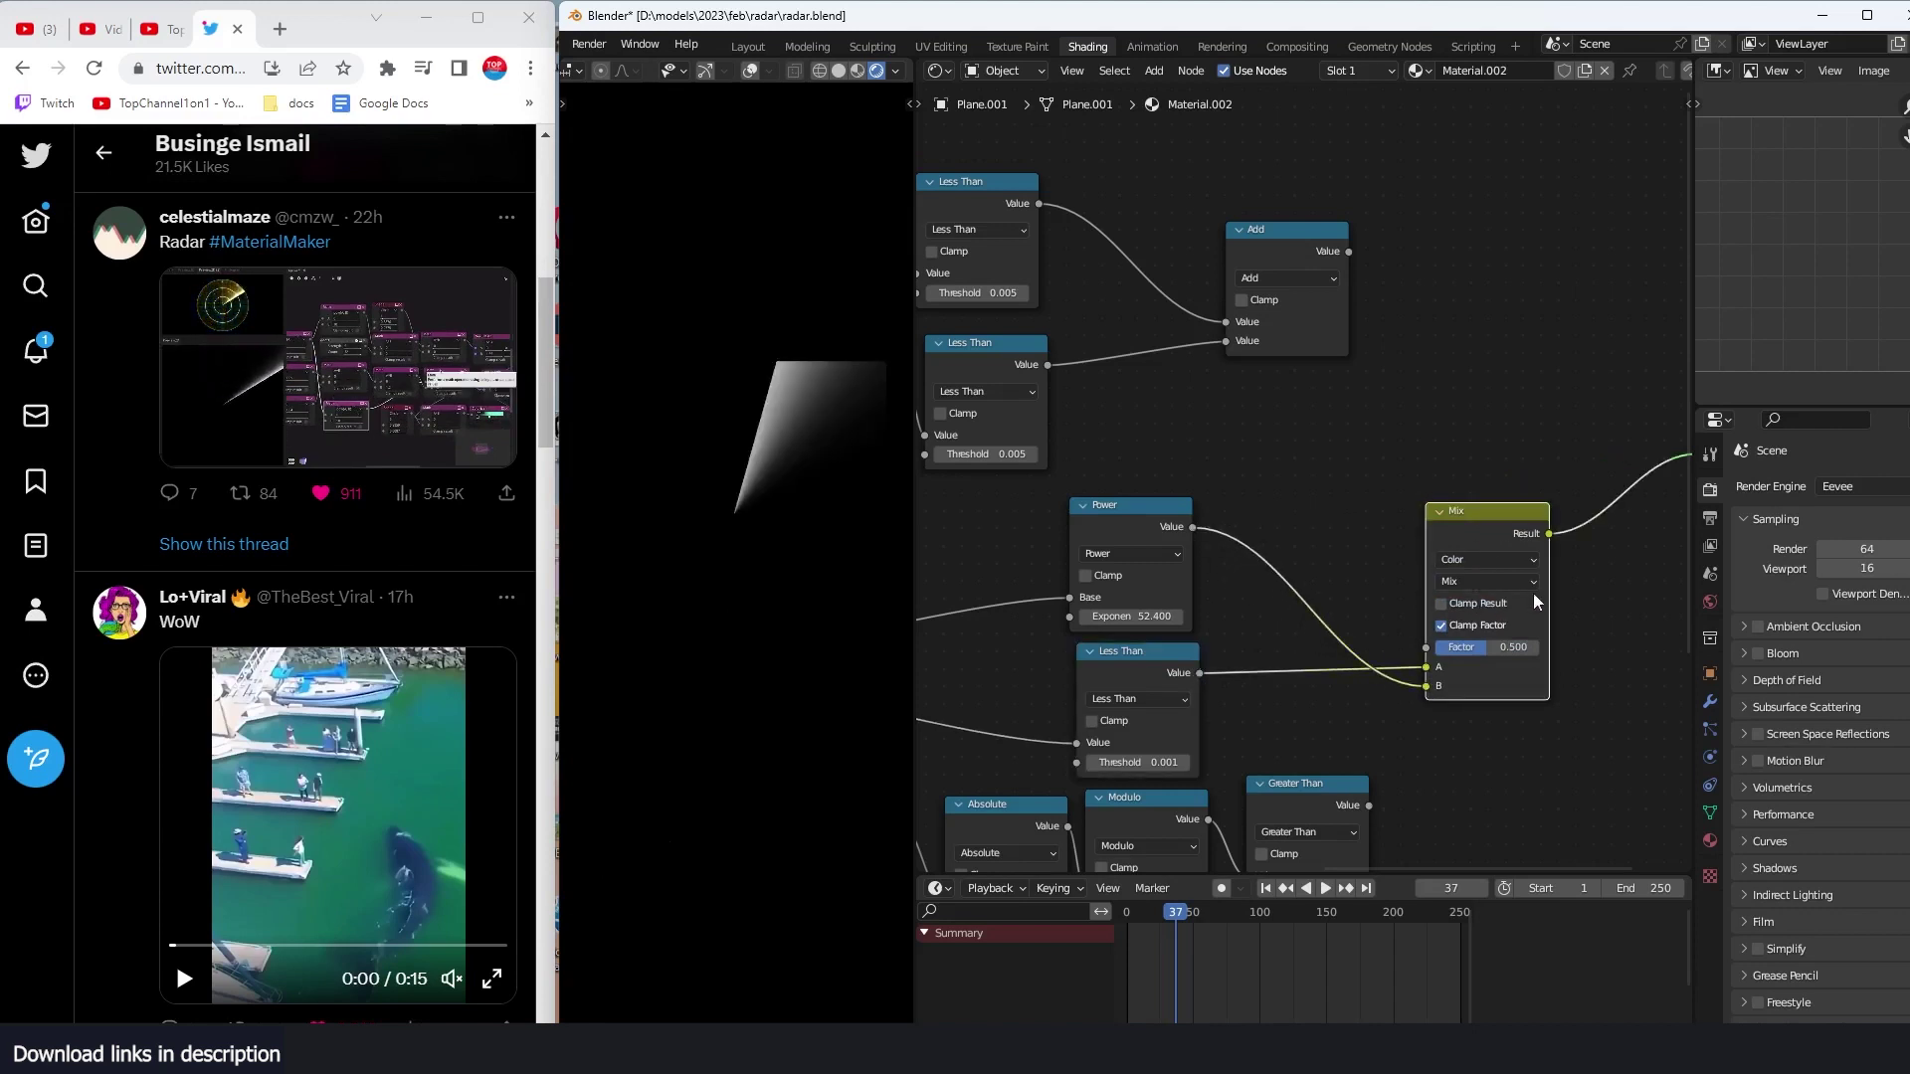
Step: Set the Mix node's blending mode to Add and its factor to 1
click(1497, 584)
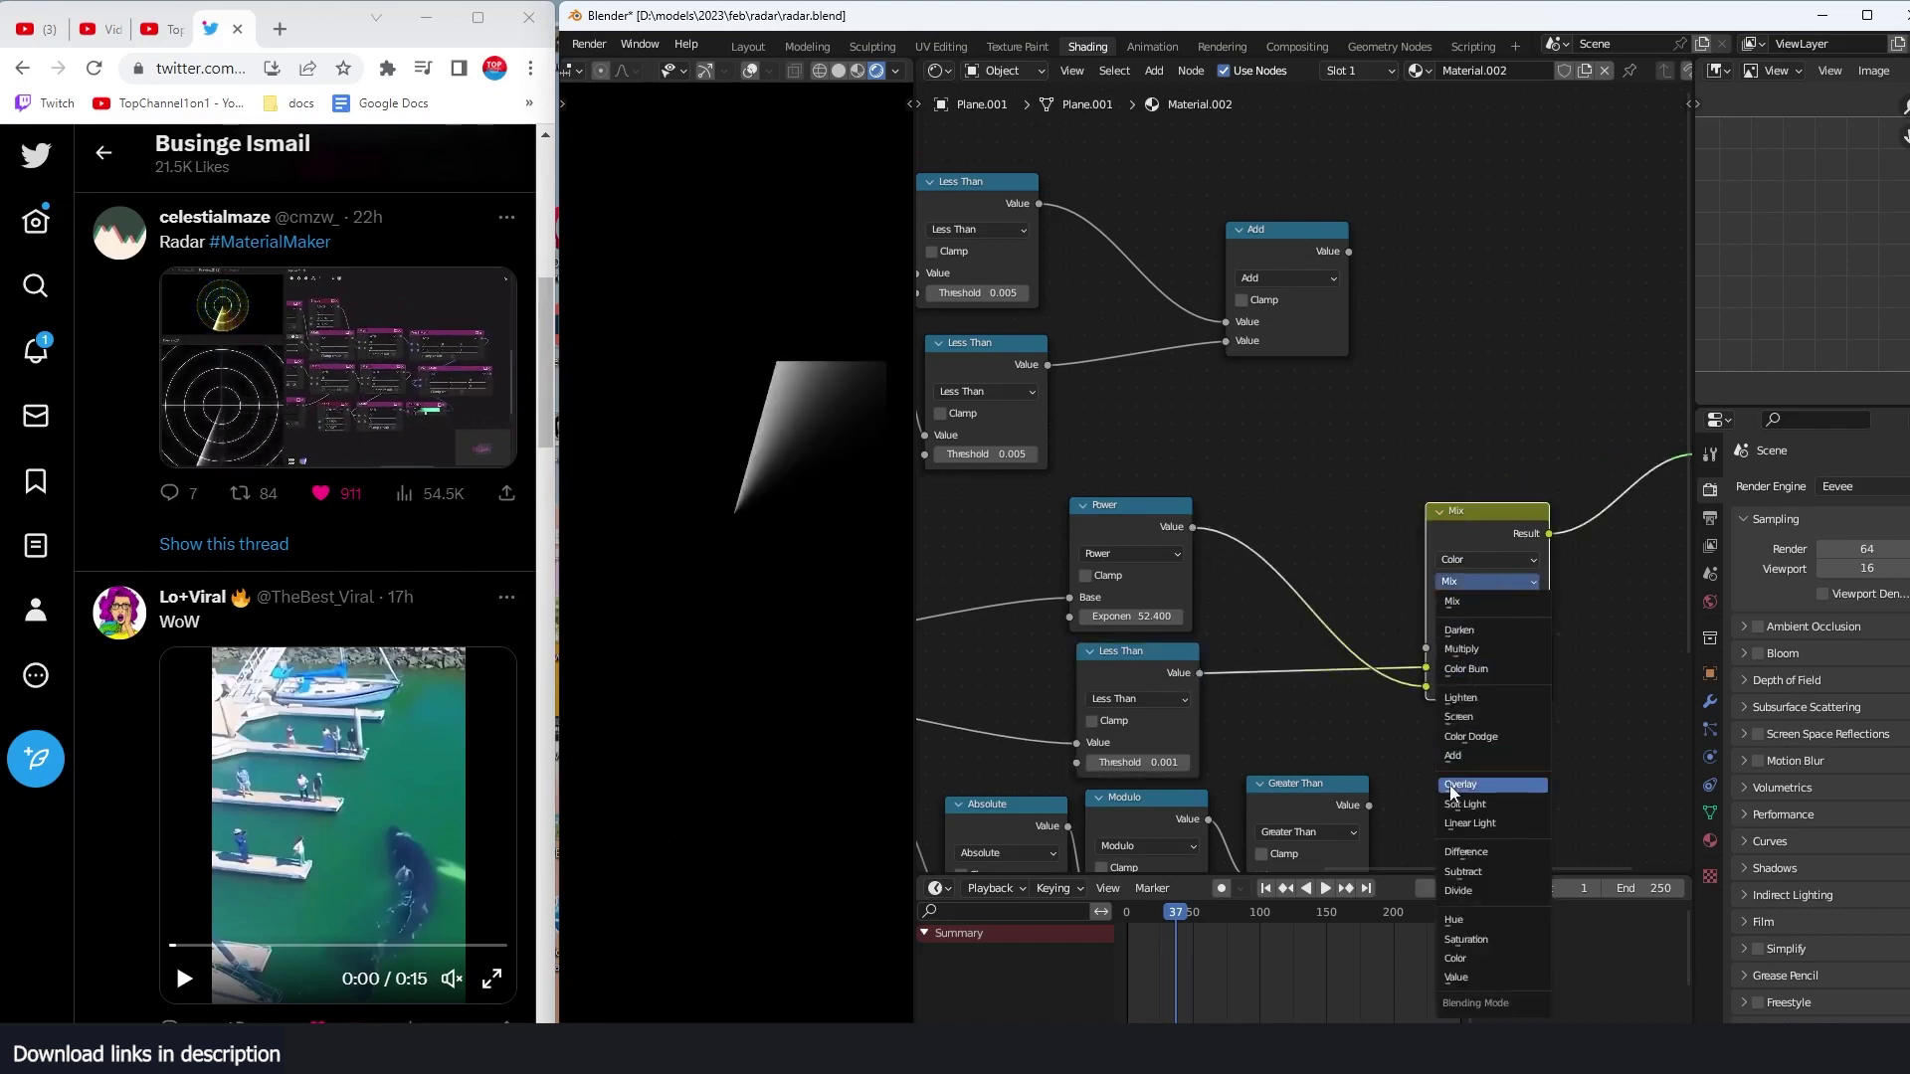
click(1494, 754)
middle_drag(1106, 652, 1058, 646)
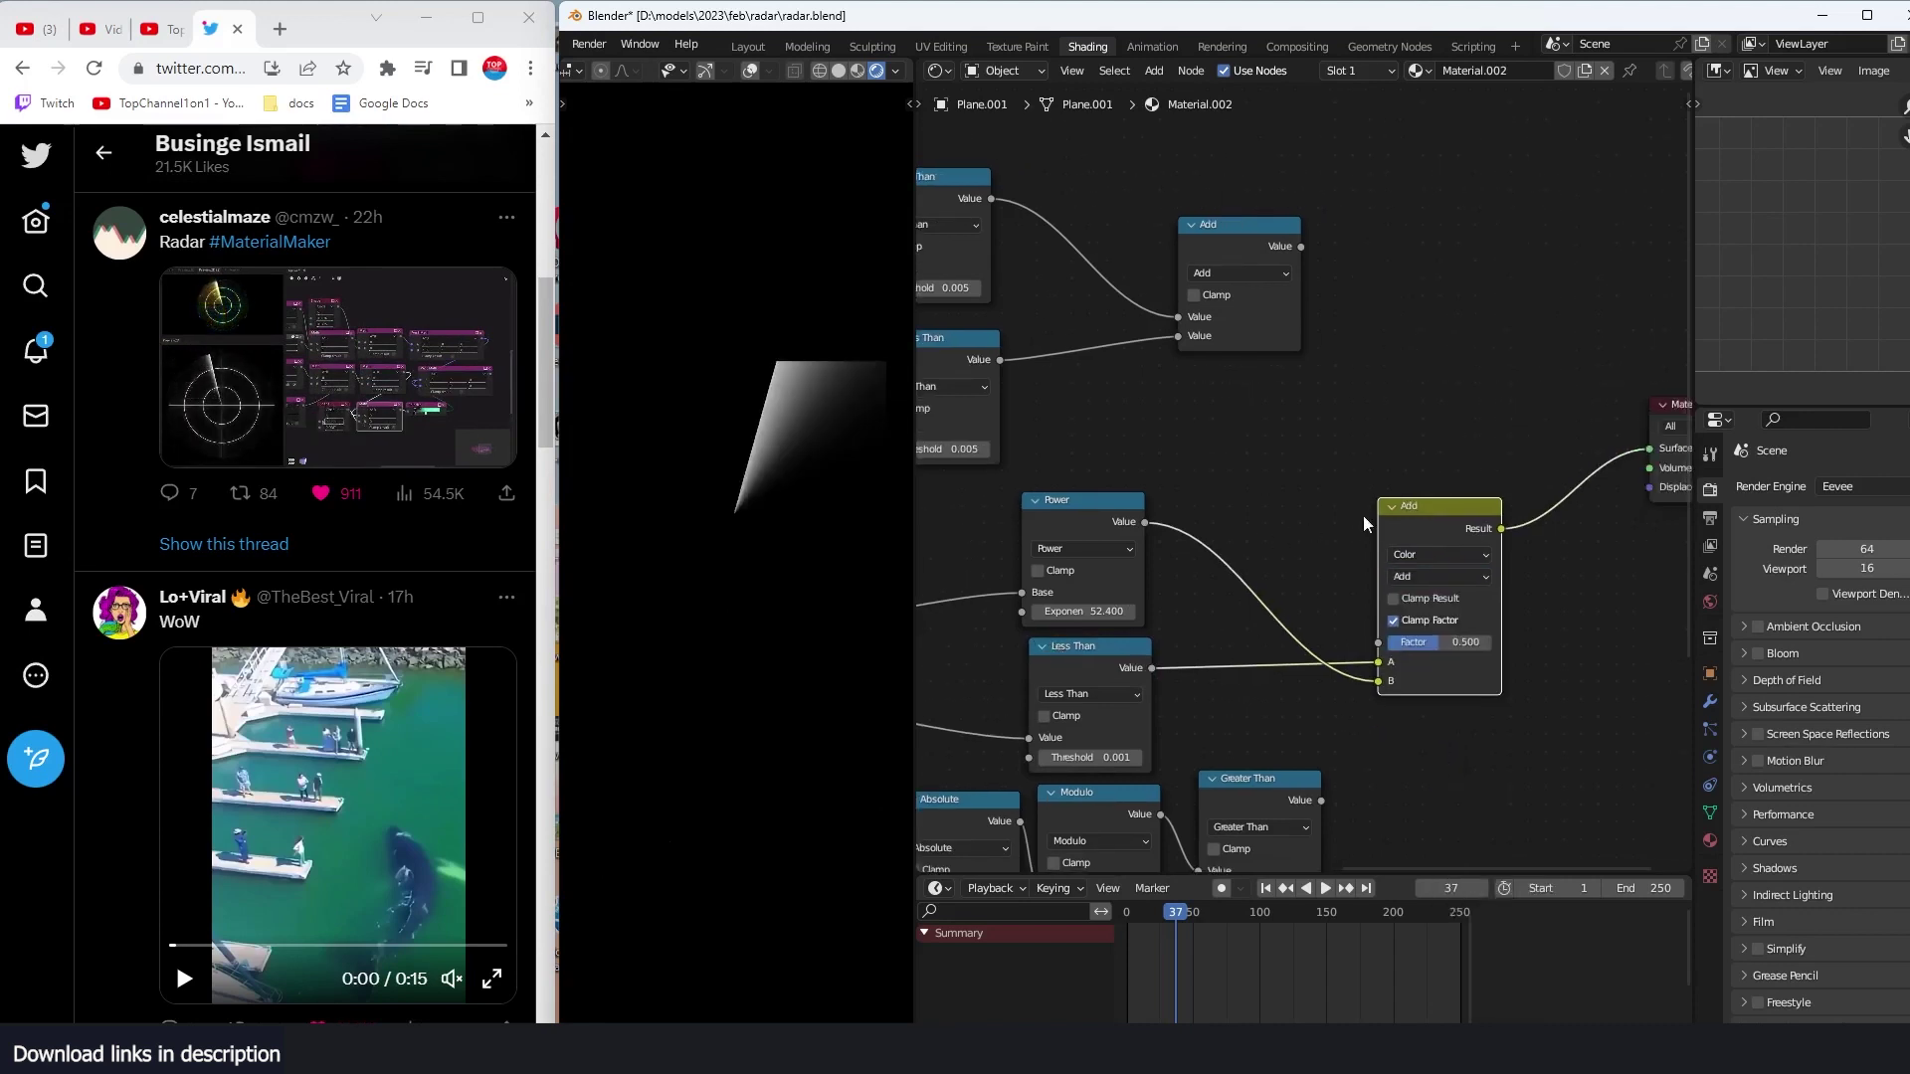
middle_drag(1363, 515, 1166, 599)
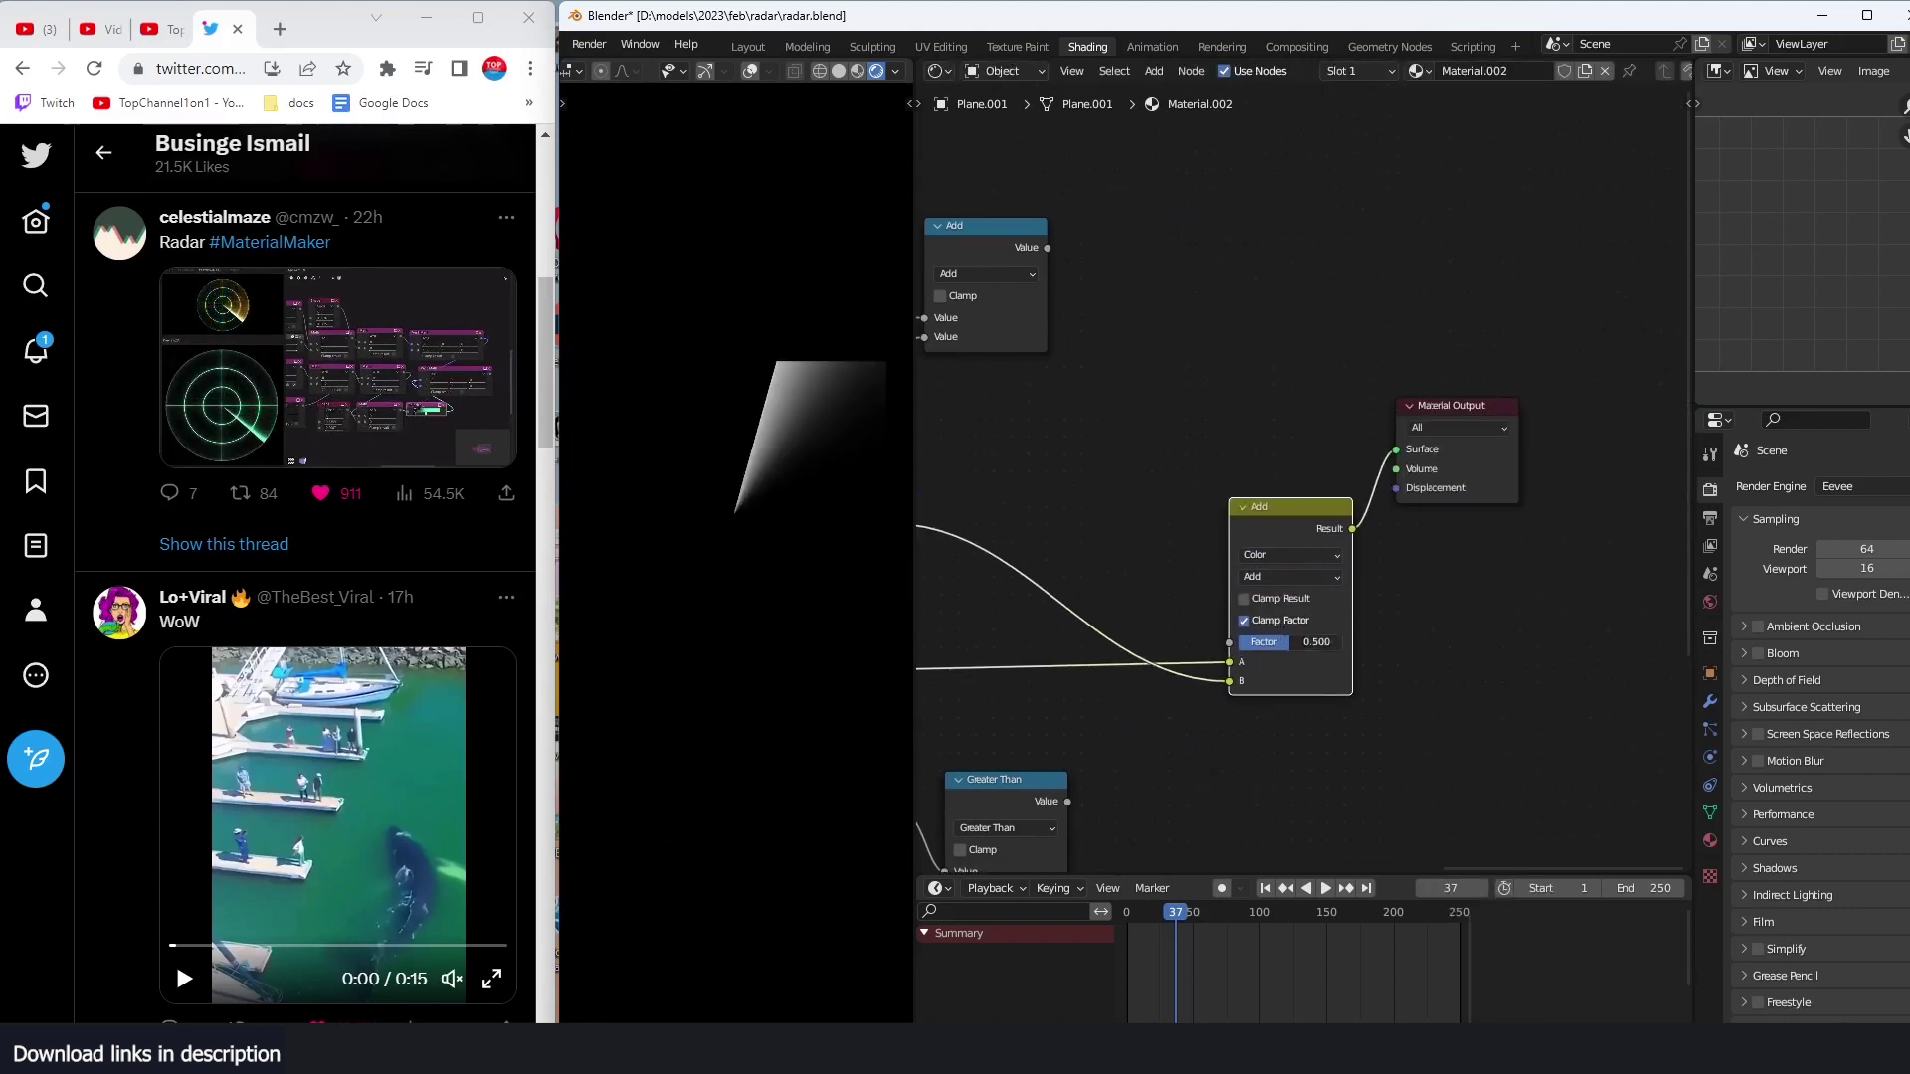
drag(1290, 642, 1429, 540)
Step: Move the Material Output and color Add nodes aside and insert a ColorRamp on the link after the Power node
drag(1438, 415, 1641, 390)
drag(1289, 507, 1477, 495)
middle_drag(1217, 589, 1376, 474)
scroll(1375, 473, up, 1)
key(shift+a)
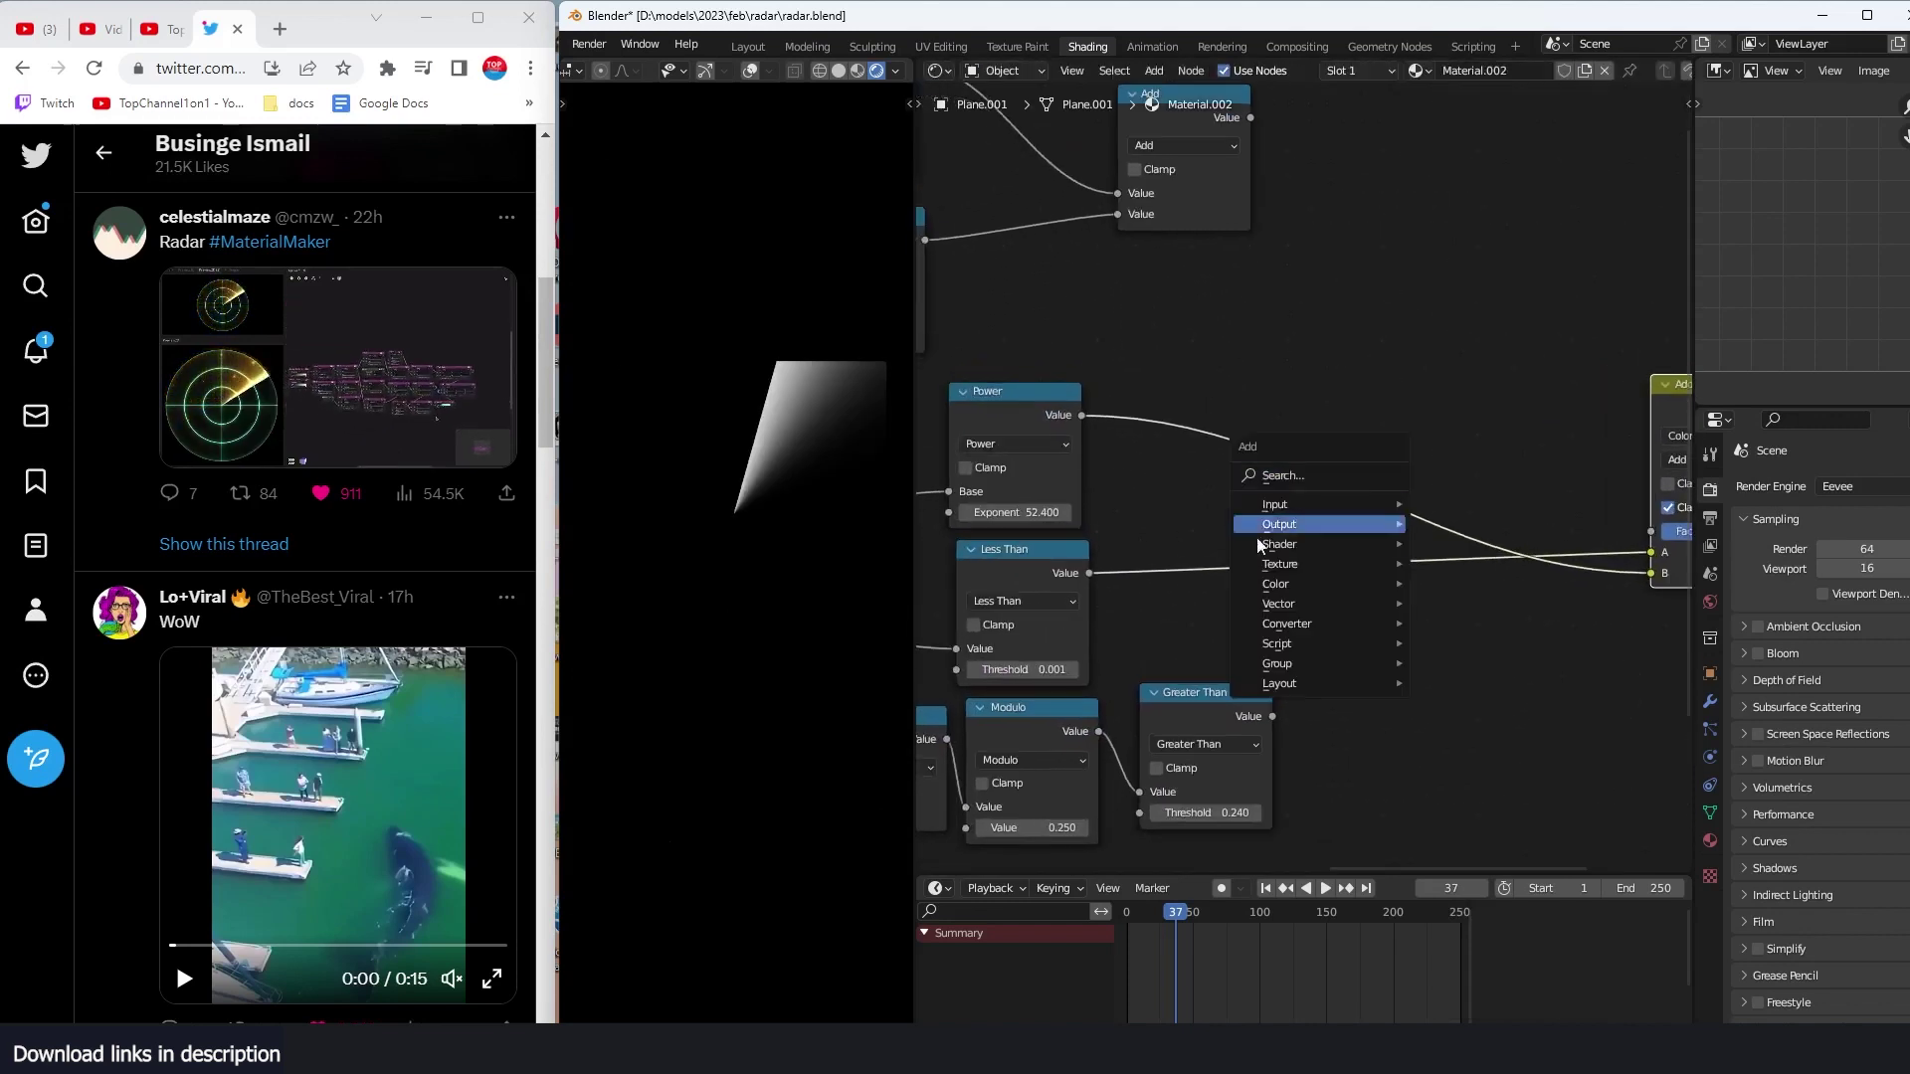
mouse_move(1304, 623)
click(1468, 661)
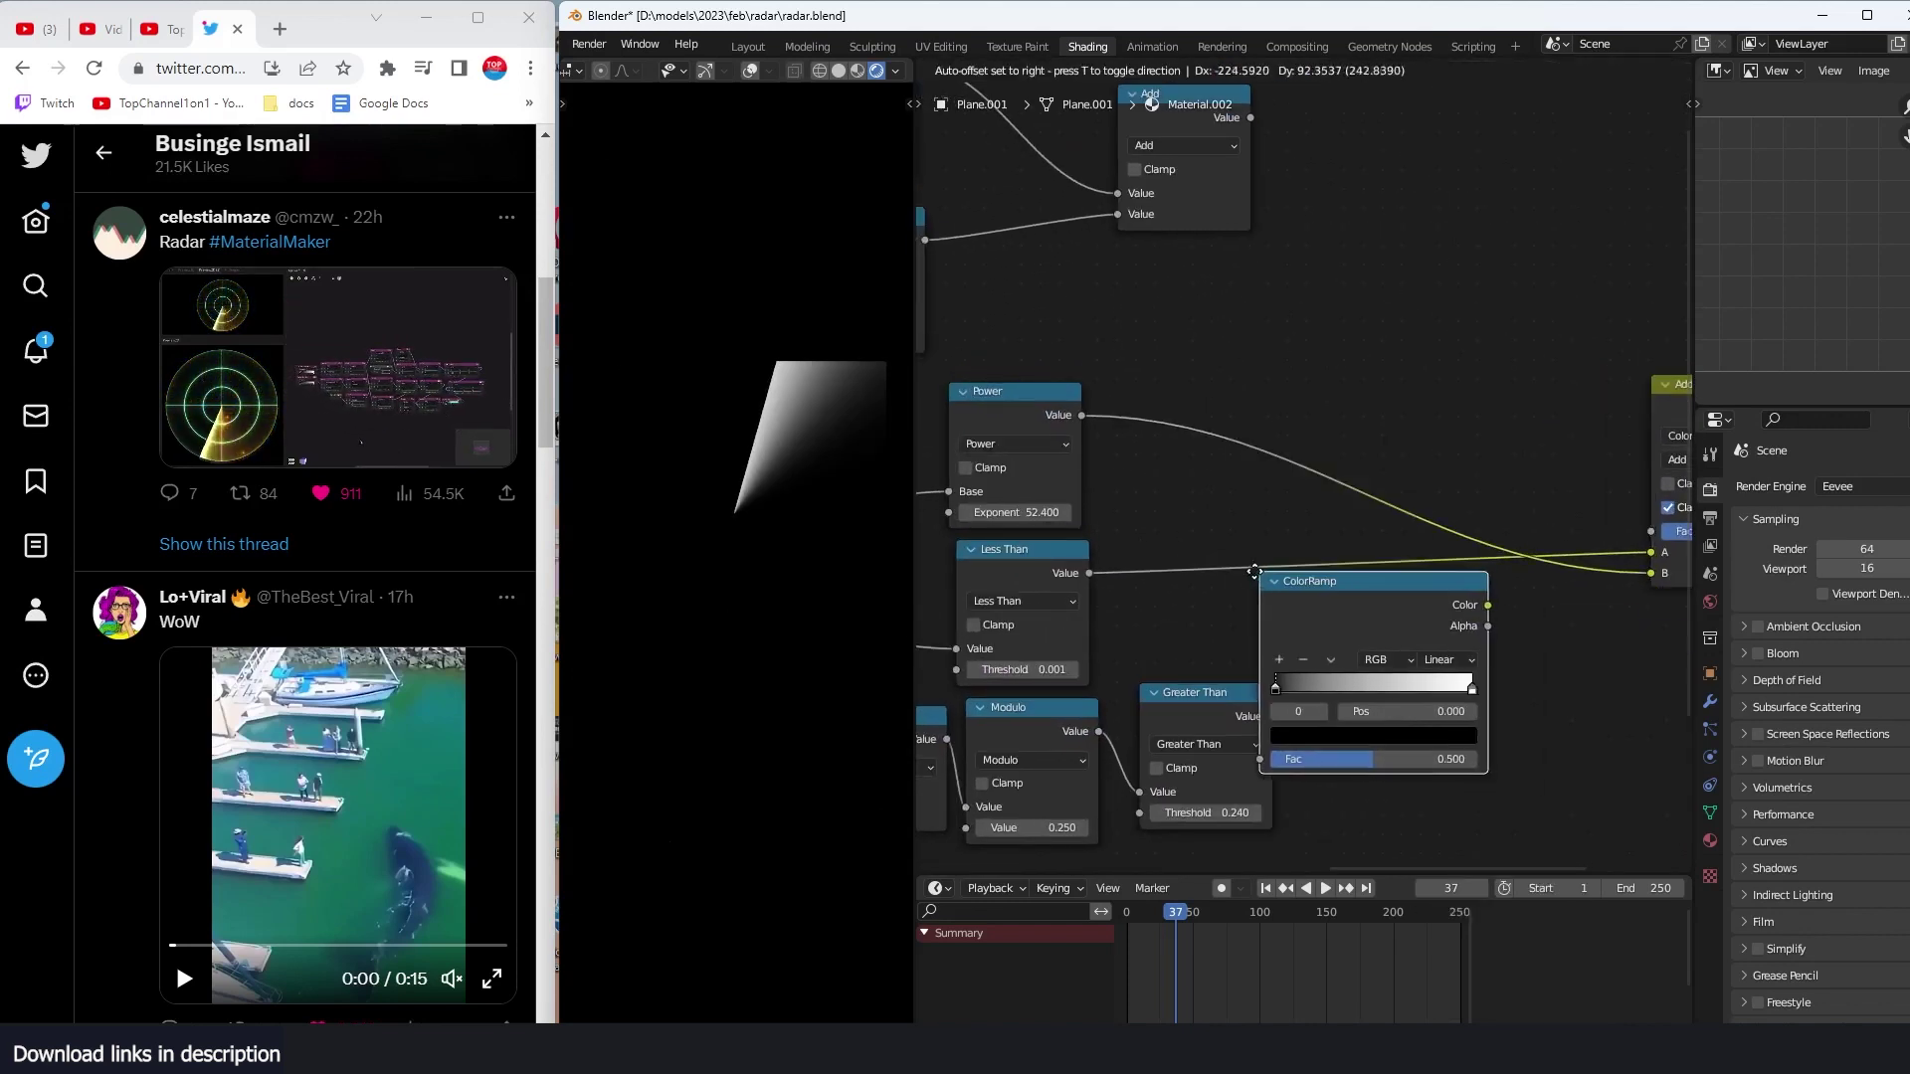
click(1228, 372)
Step: Change the ColorRamp's white stop to a fully saturated orange
scroll(1432, 507, up, 2)
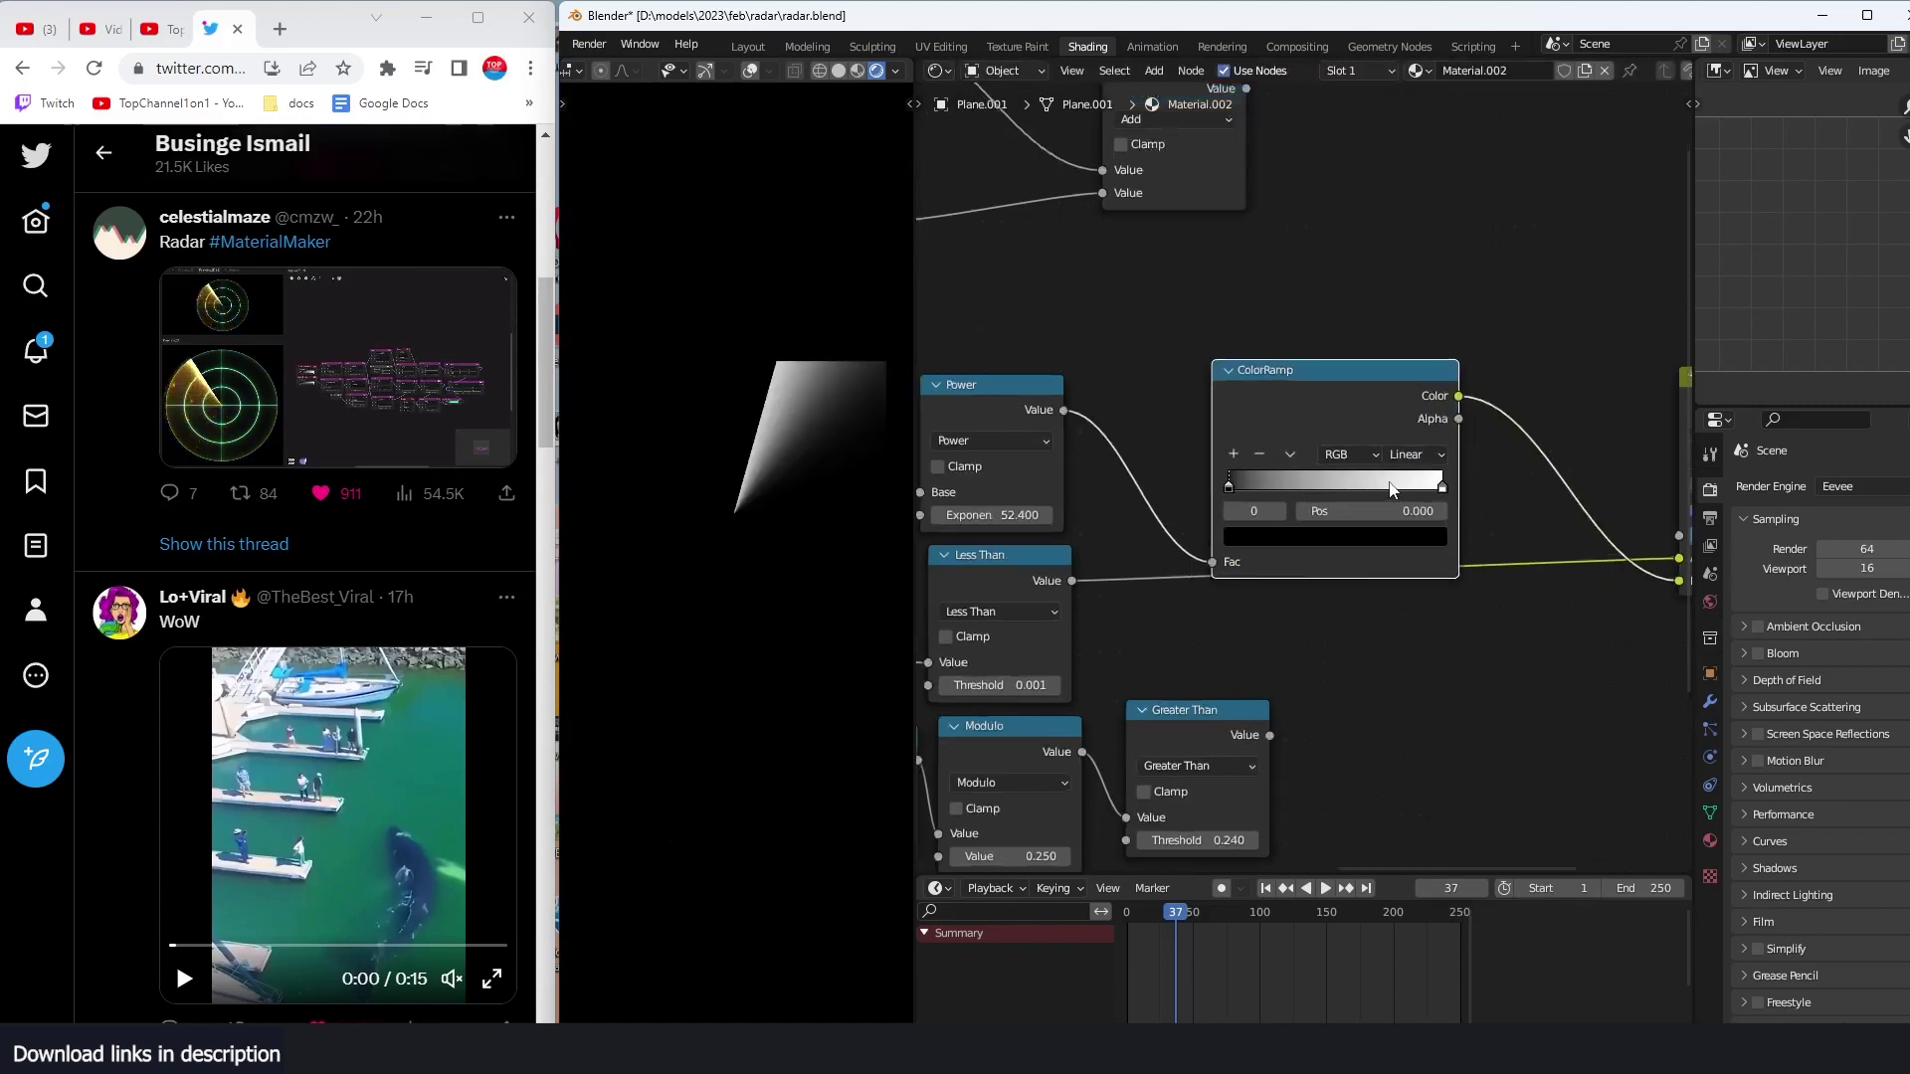
click(1340, 546)
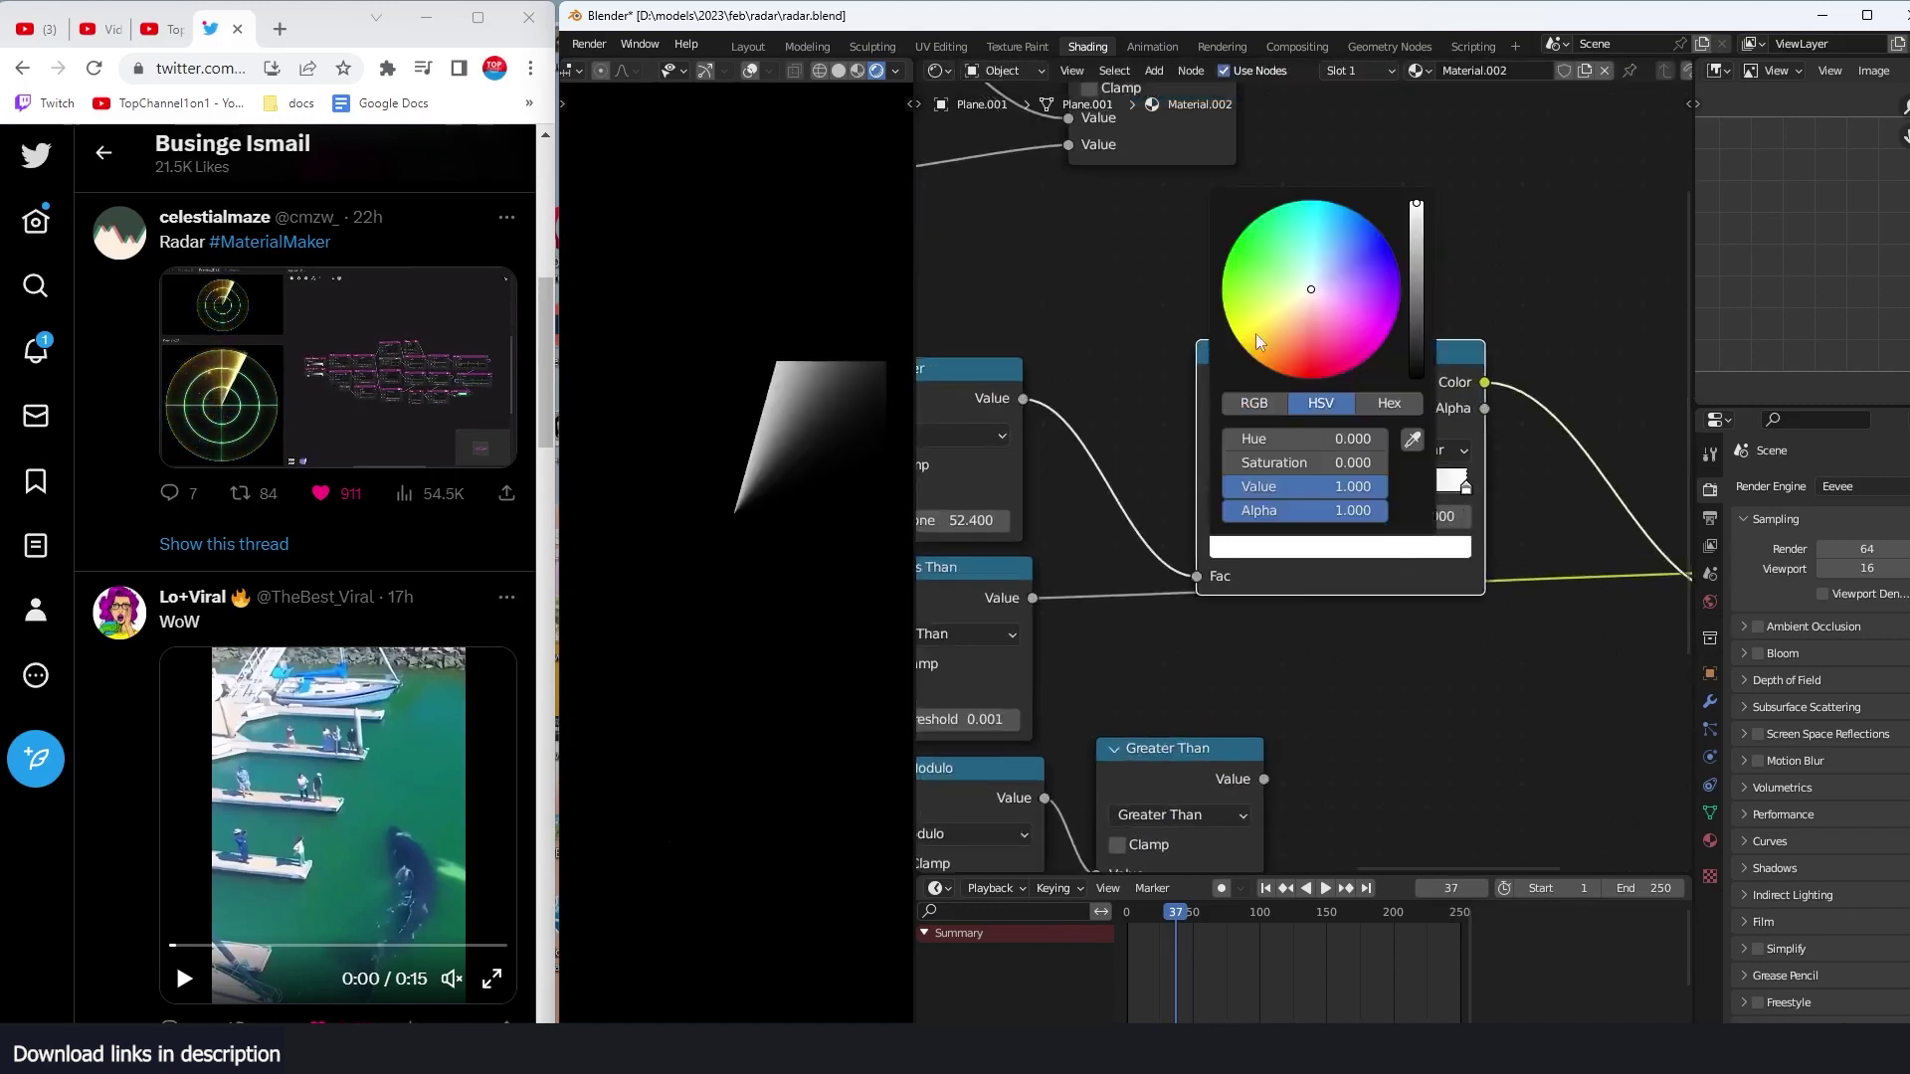
drag(1259, 340, 1269, 368)
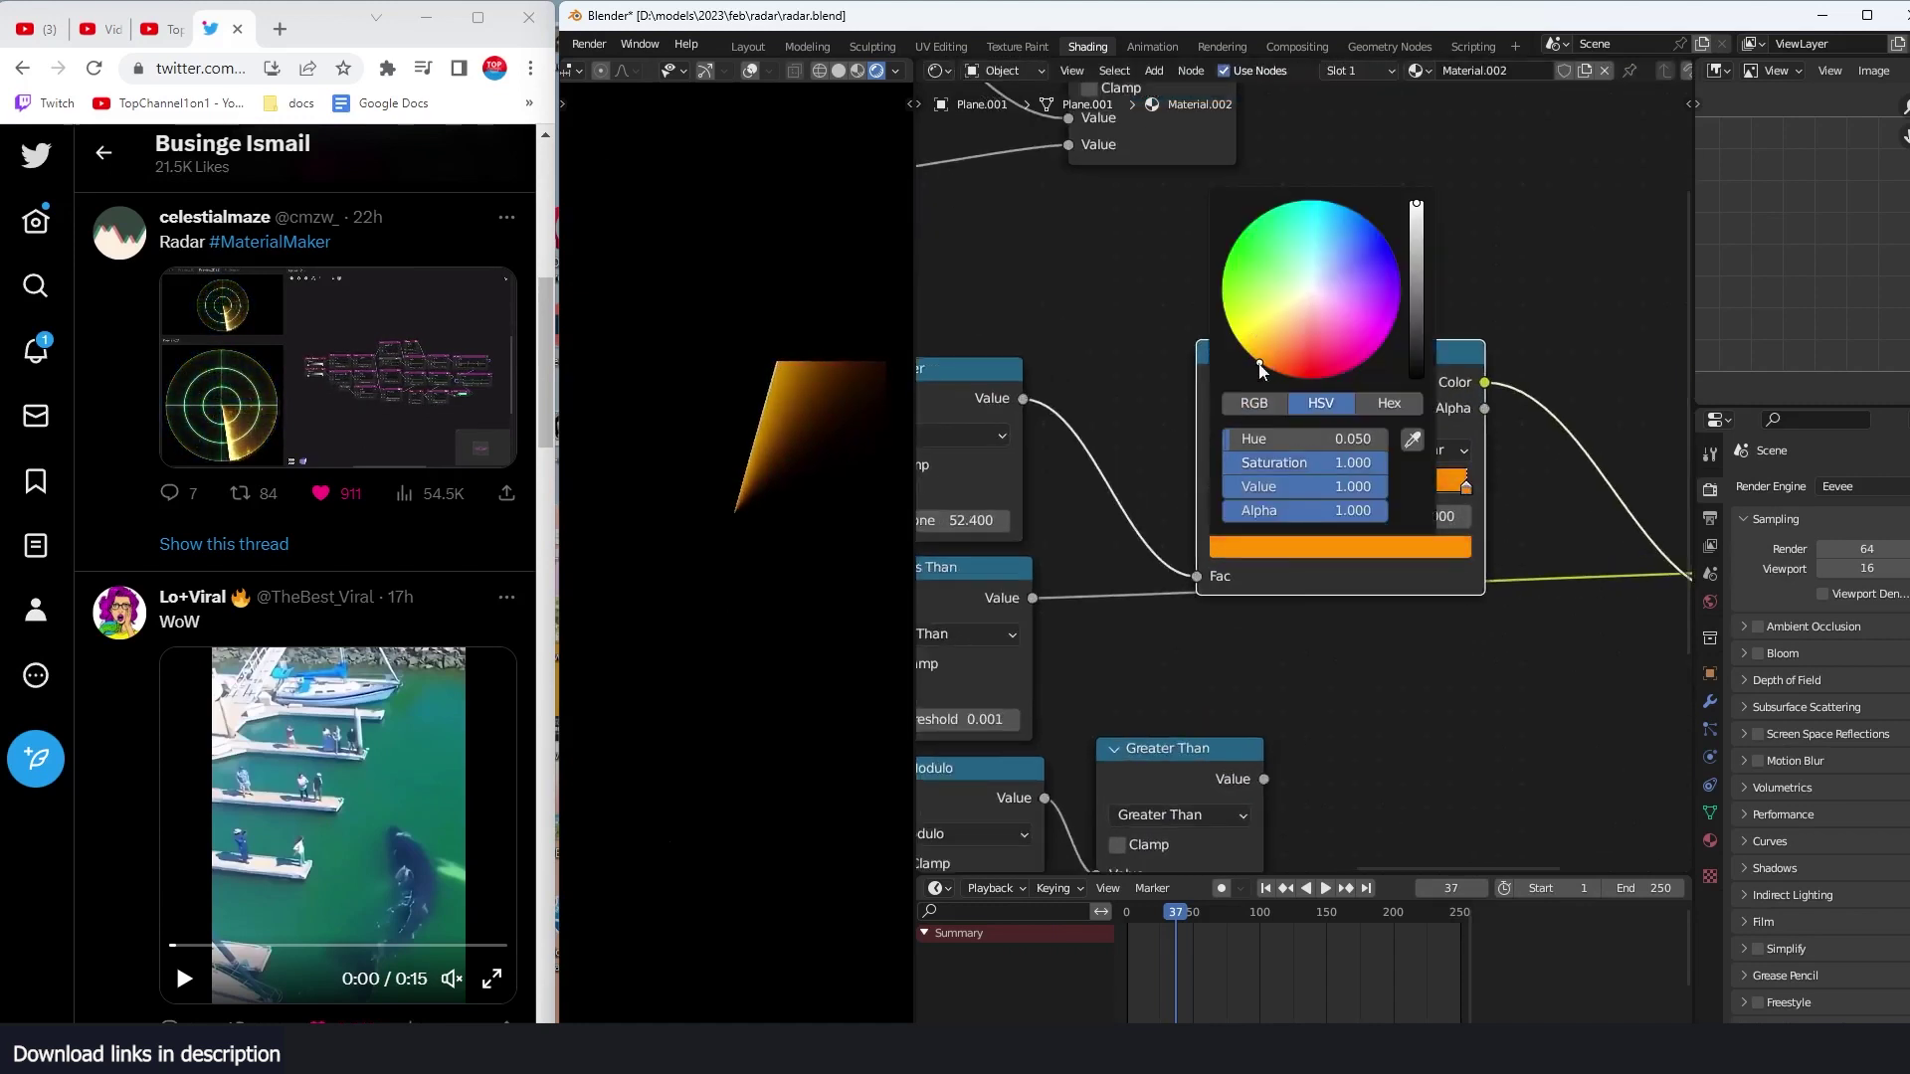
middle_drag(1221, 659, 1167, 605)
scroll(1184, 469, up, 1)
drag(1266, 307, 1219, 237)
scroll(1299, 464, down, 4)
middle_drag(1375, 512, 1497, 507)
scroll(1415, 550, down, 3)
Step: Thicken the sweep line by setting its Less Than threshold to 0.005
scroll(1415, 550, up, 6)
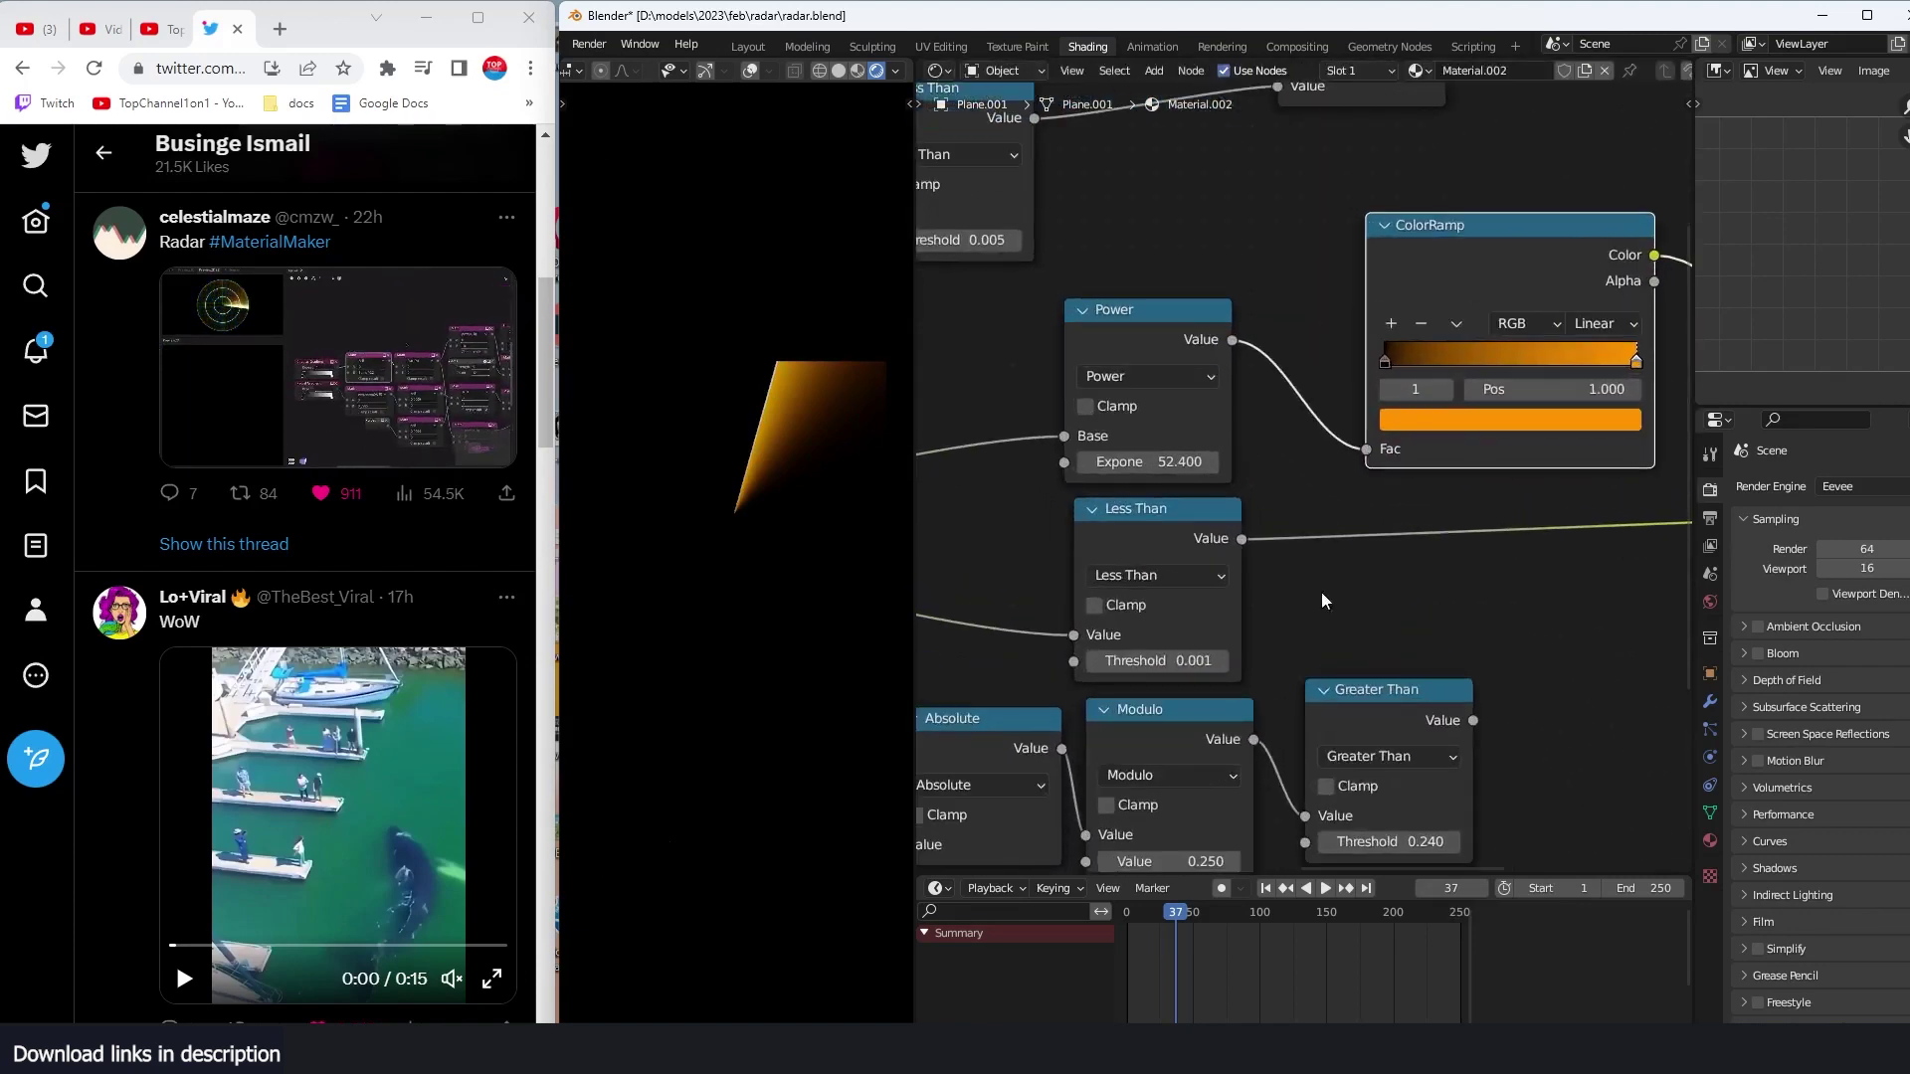
click(1196, 658)
click(1195, 659)
key(BackSpace)
text(2)
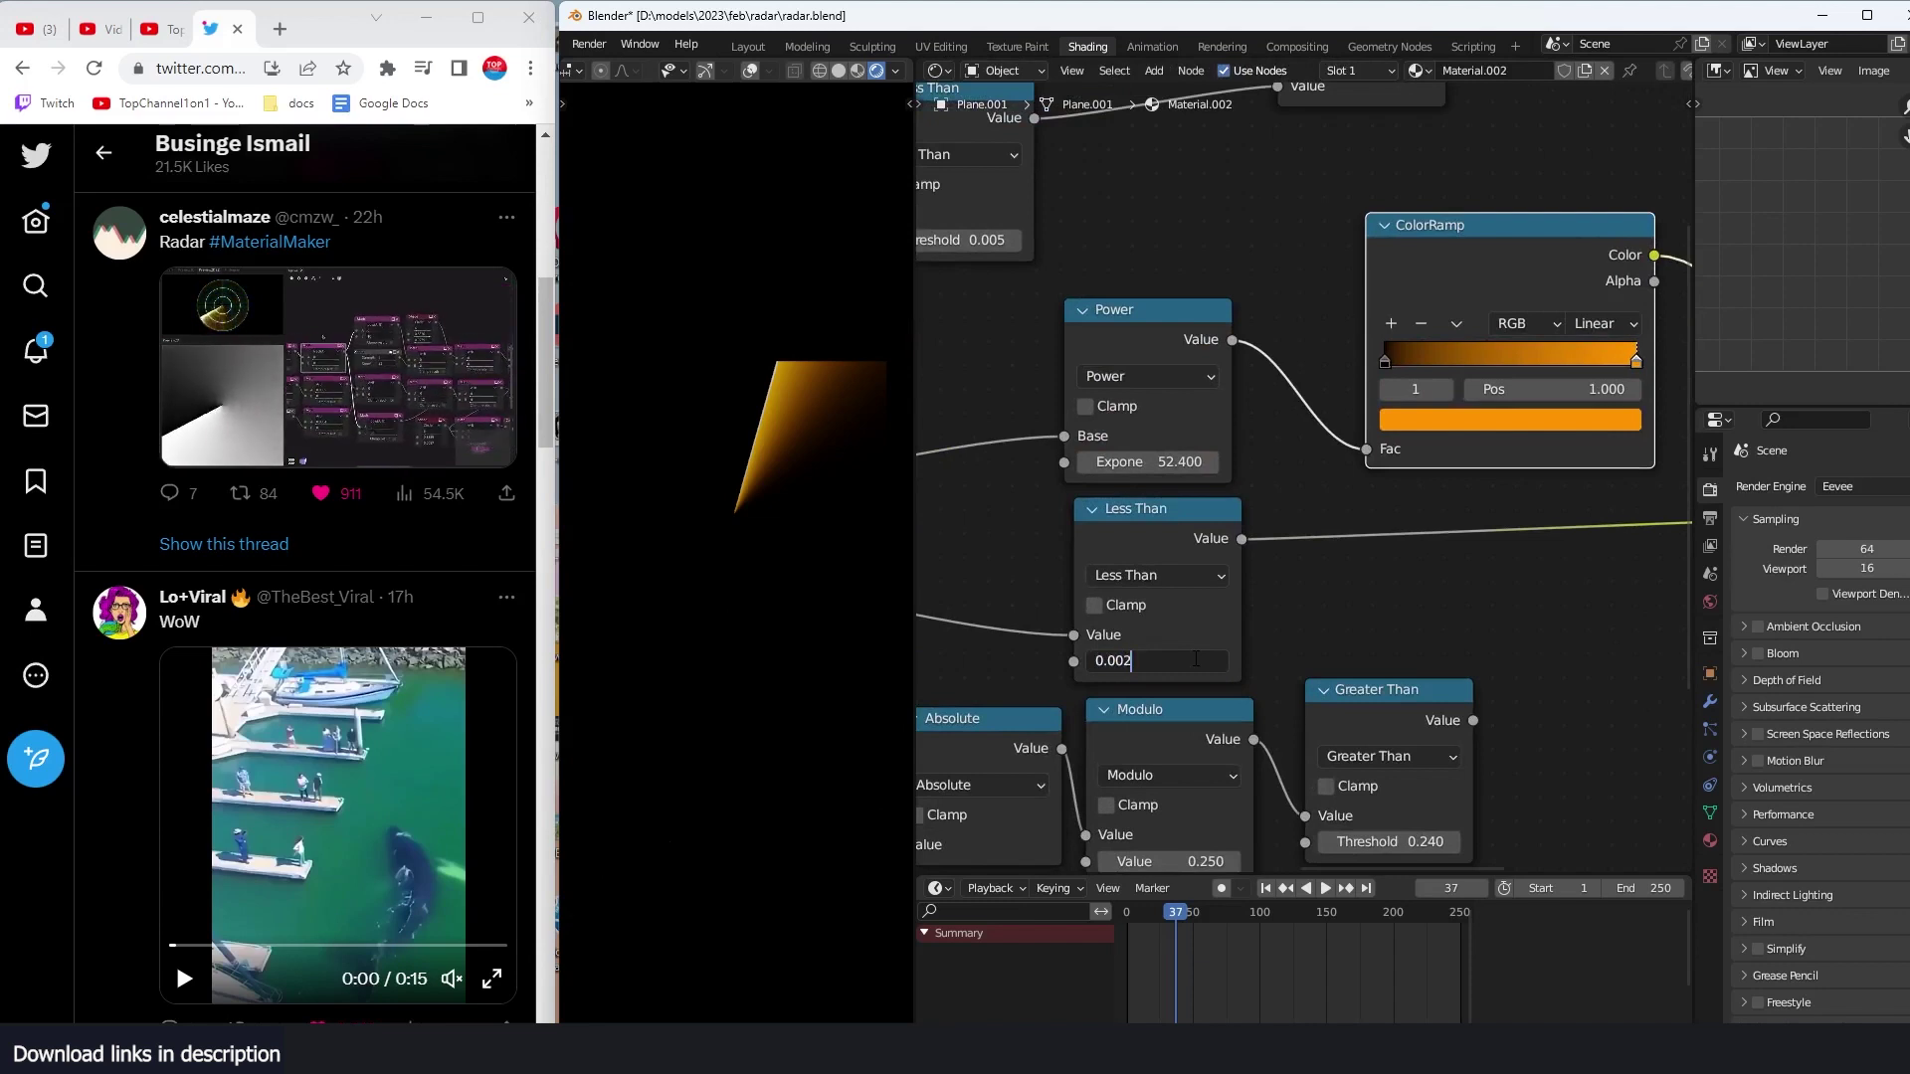
key(Return)
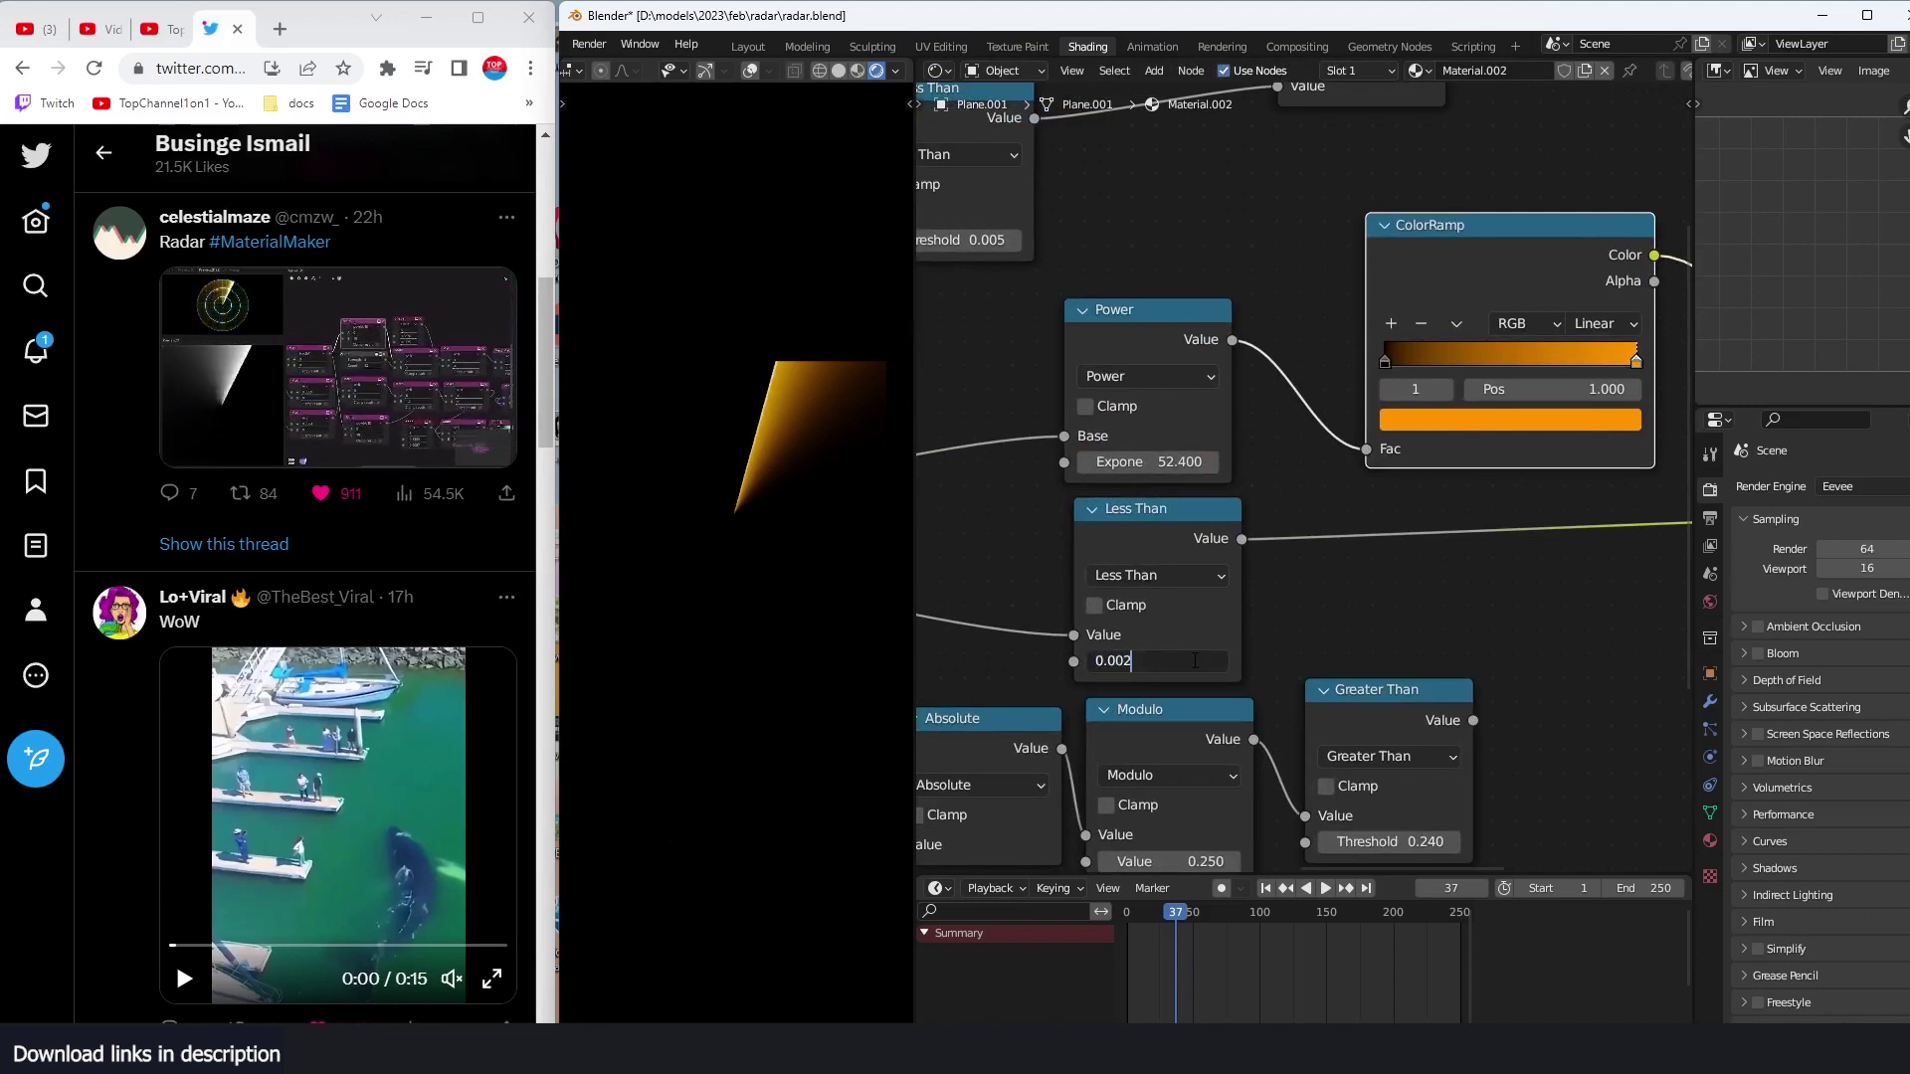
key(BackSpace)
text(5)
key(Return)
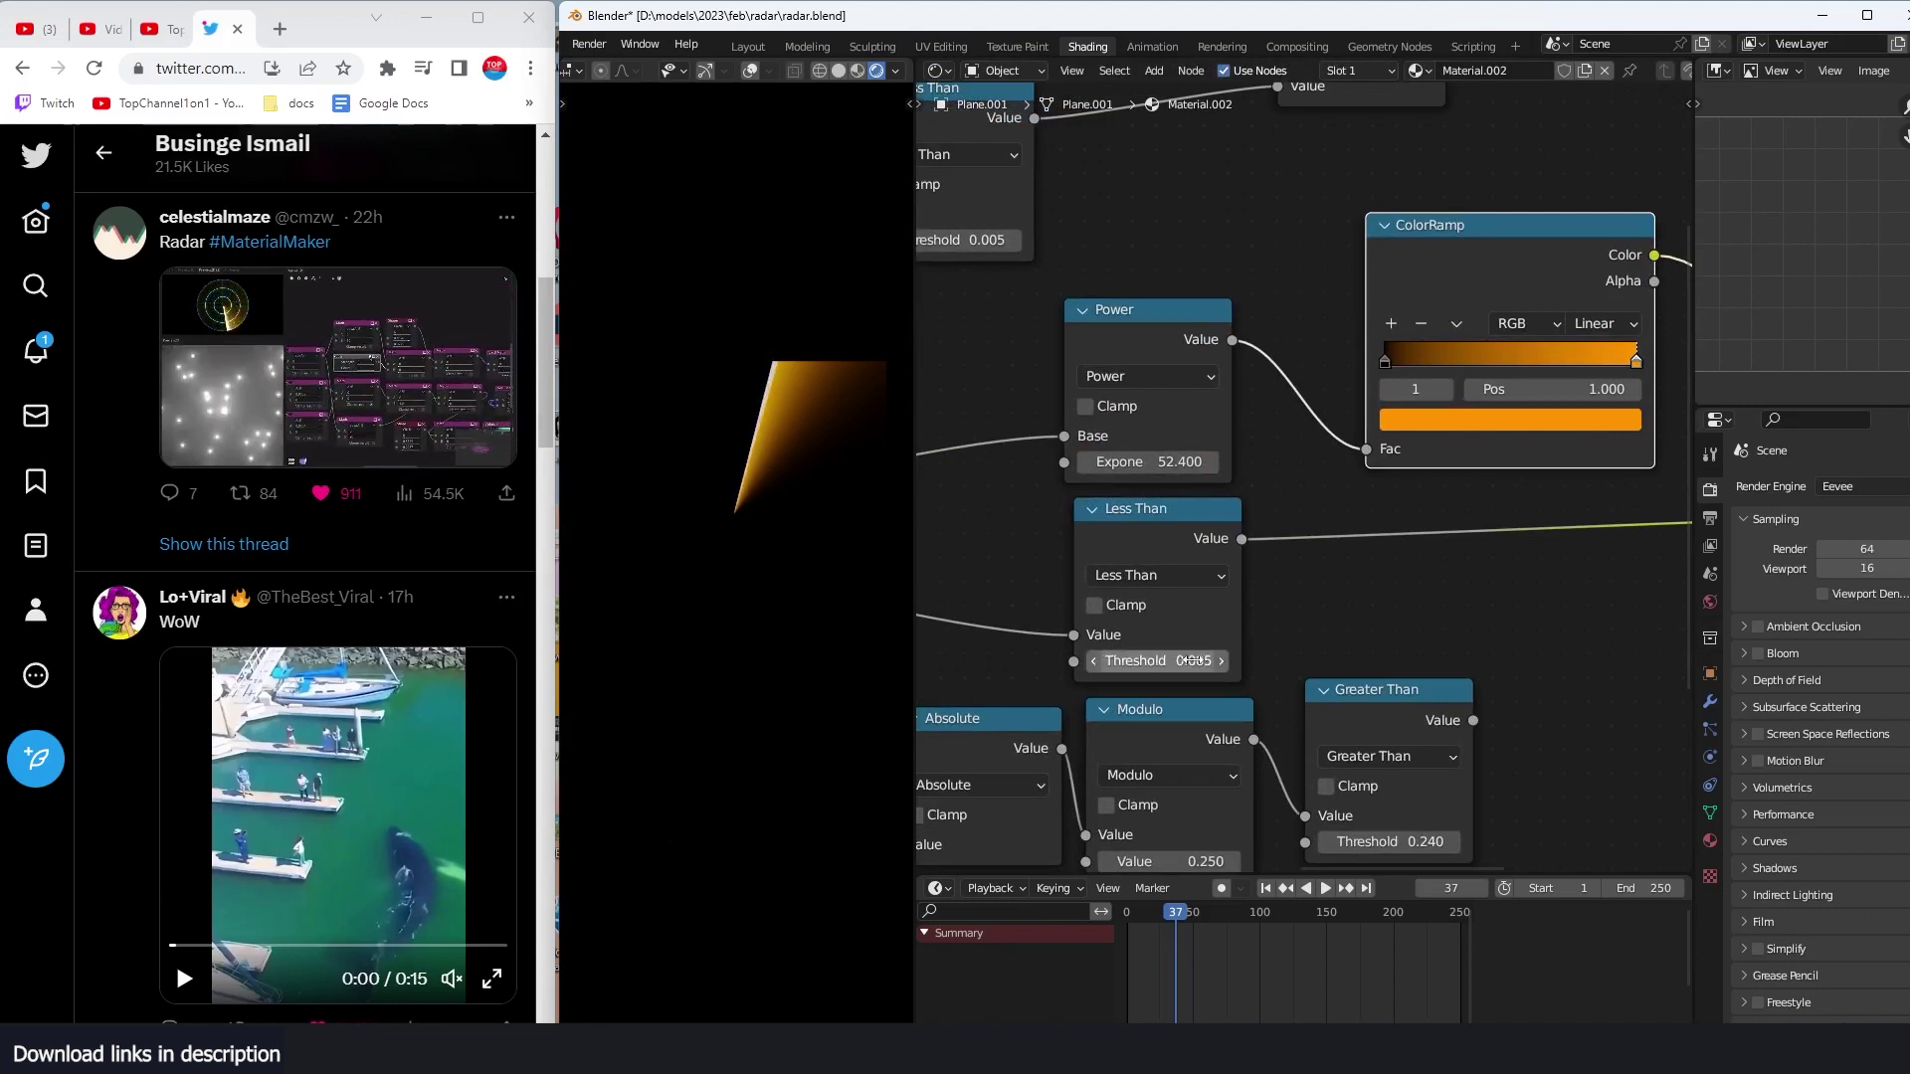
Step: Swap the color Add node's inputs so the ColorRamp feeds A and the Less Than feeds B
scroll(1293, 471, down, 2)
middle_drag(1359, 629, 1087, 727)
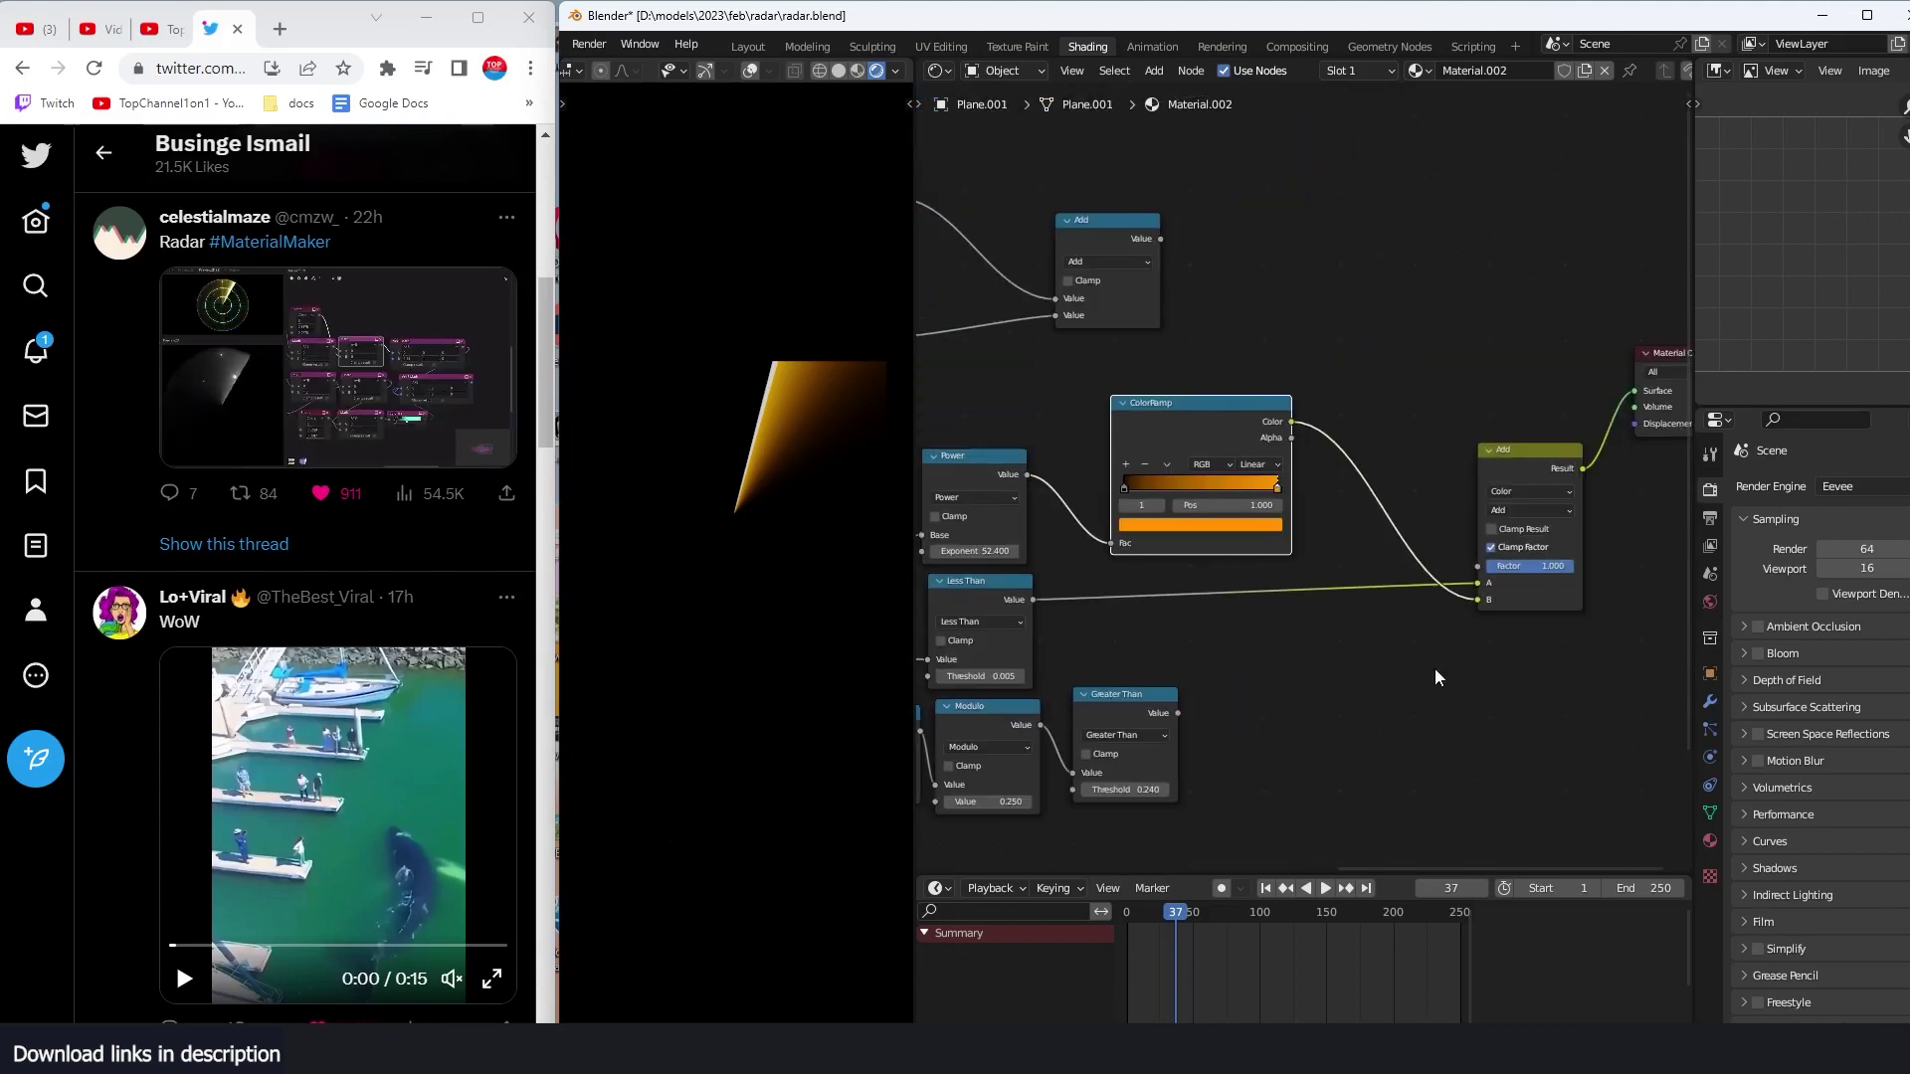
drag(1500, 623, 1507, 601)
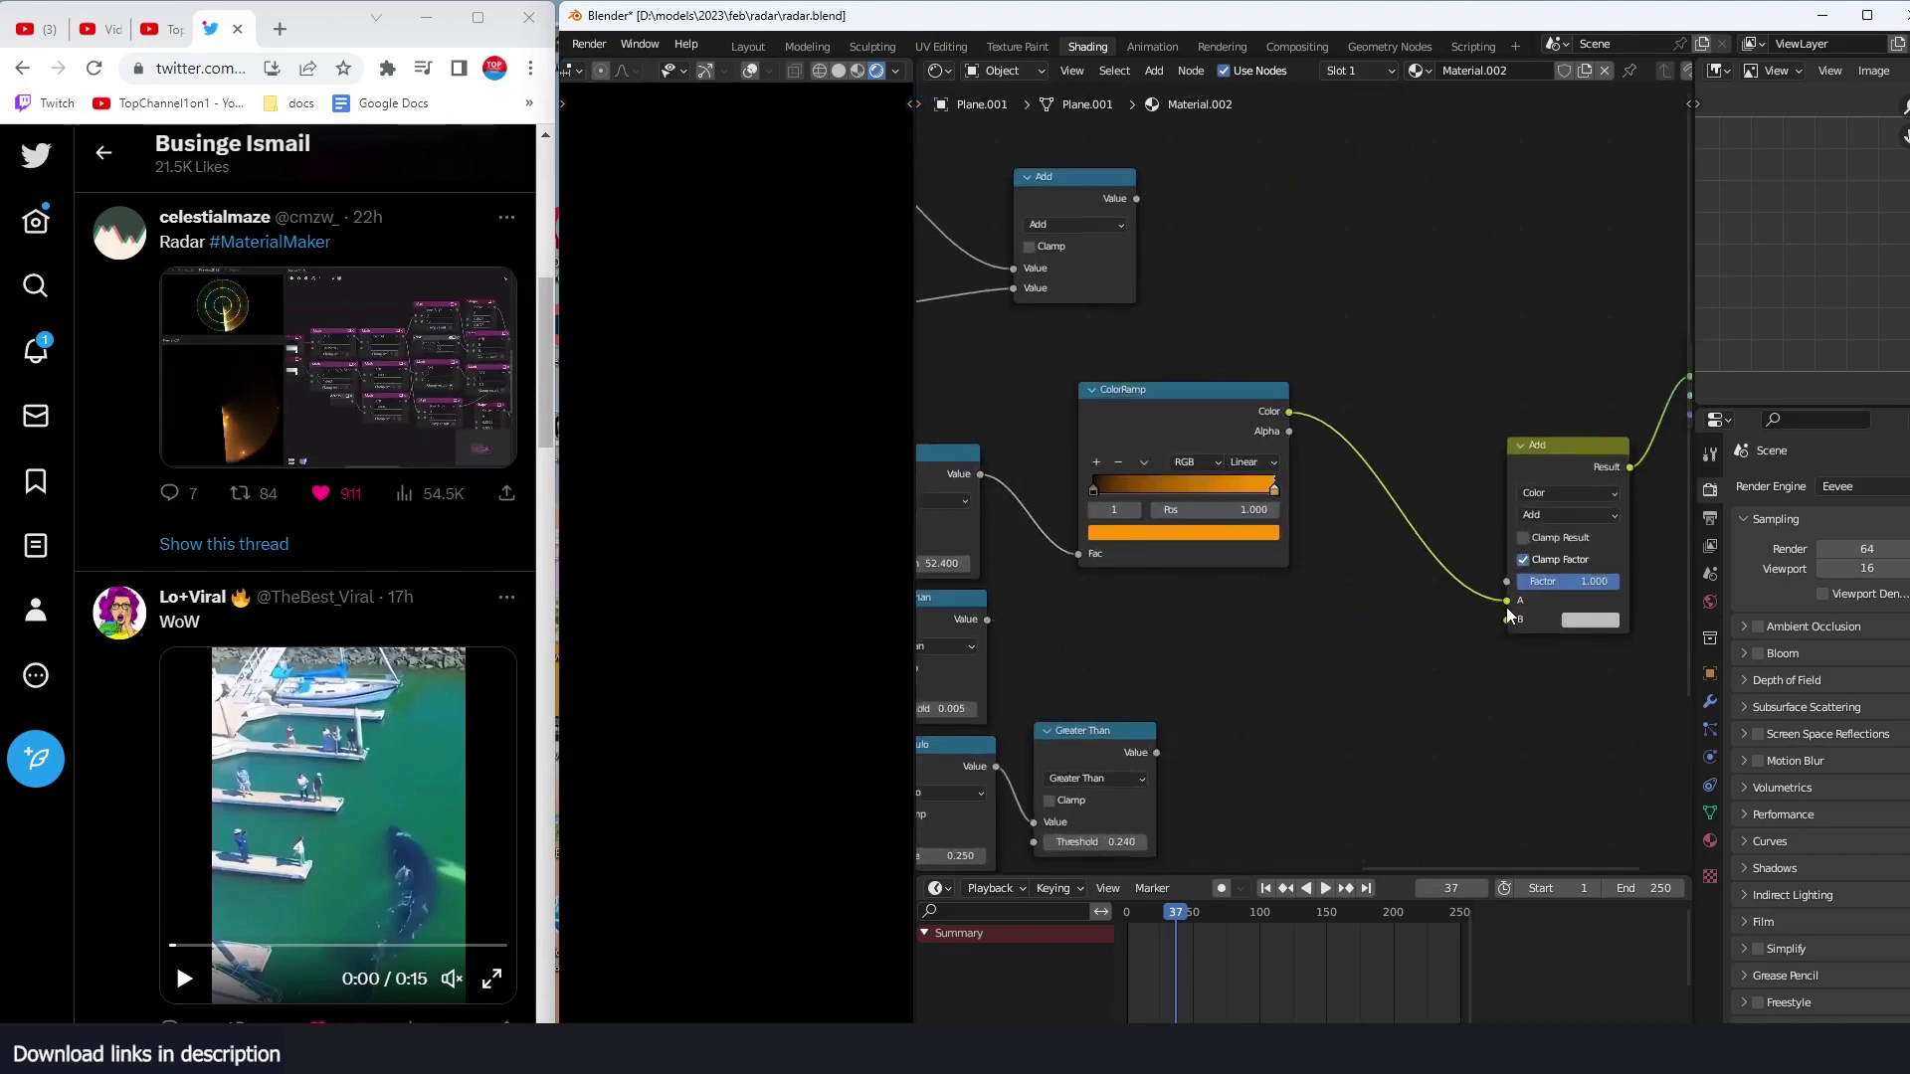
drag(994, 619, 1511, 619)
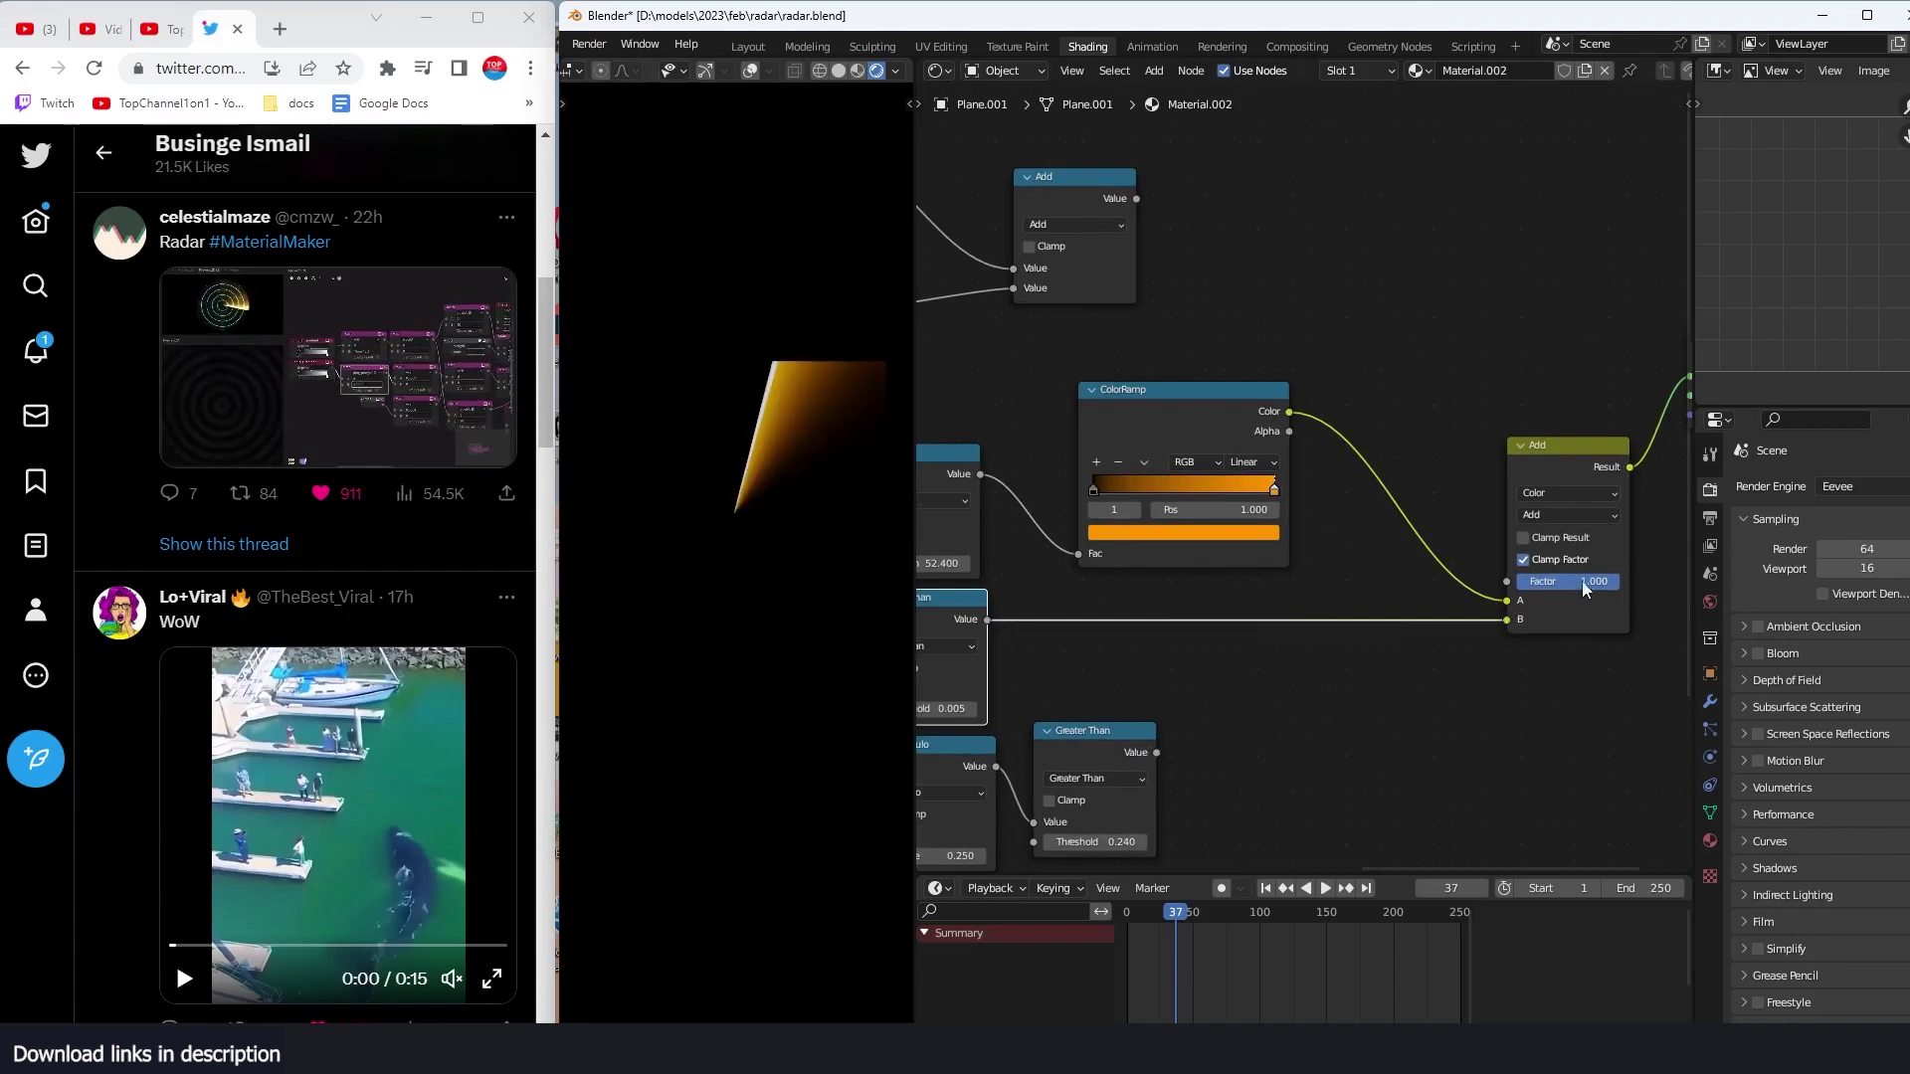
Step: Turn off Clamp Factor on the color Add node and set its Factor to 4
key(Return)
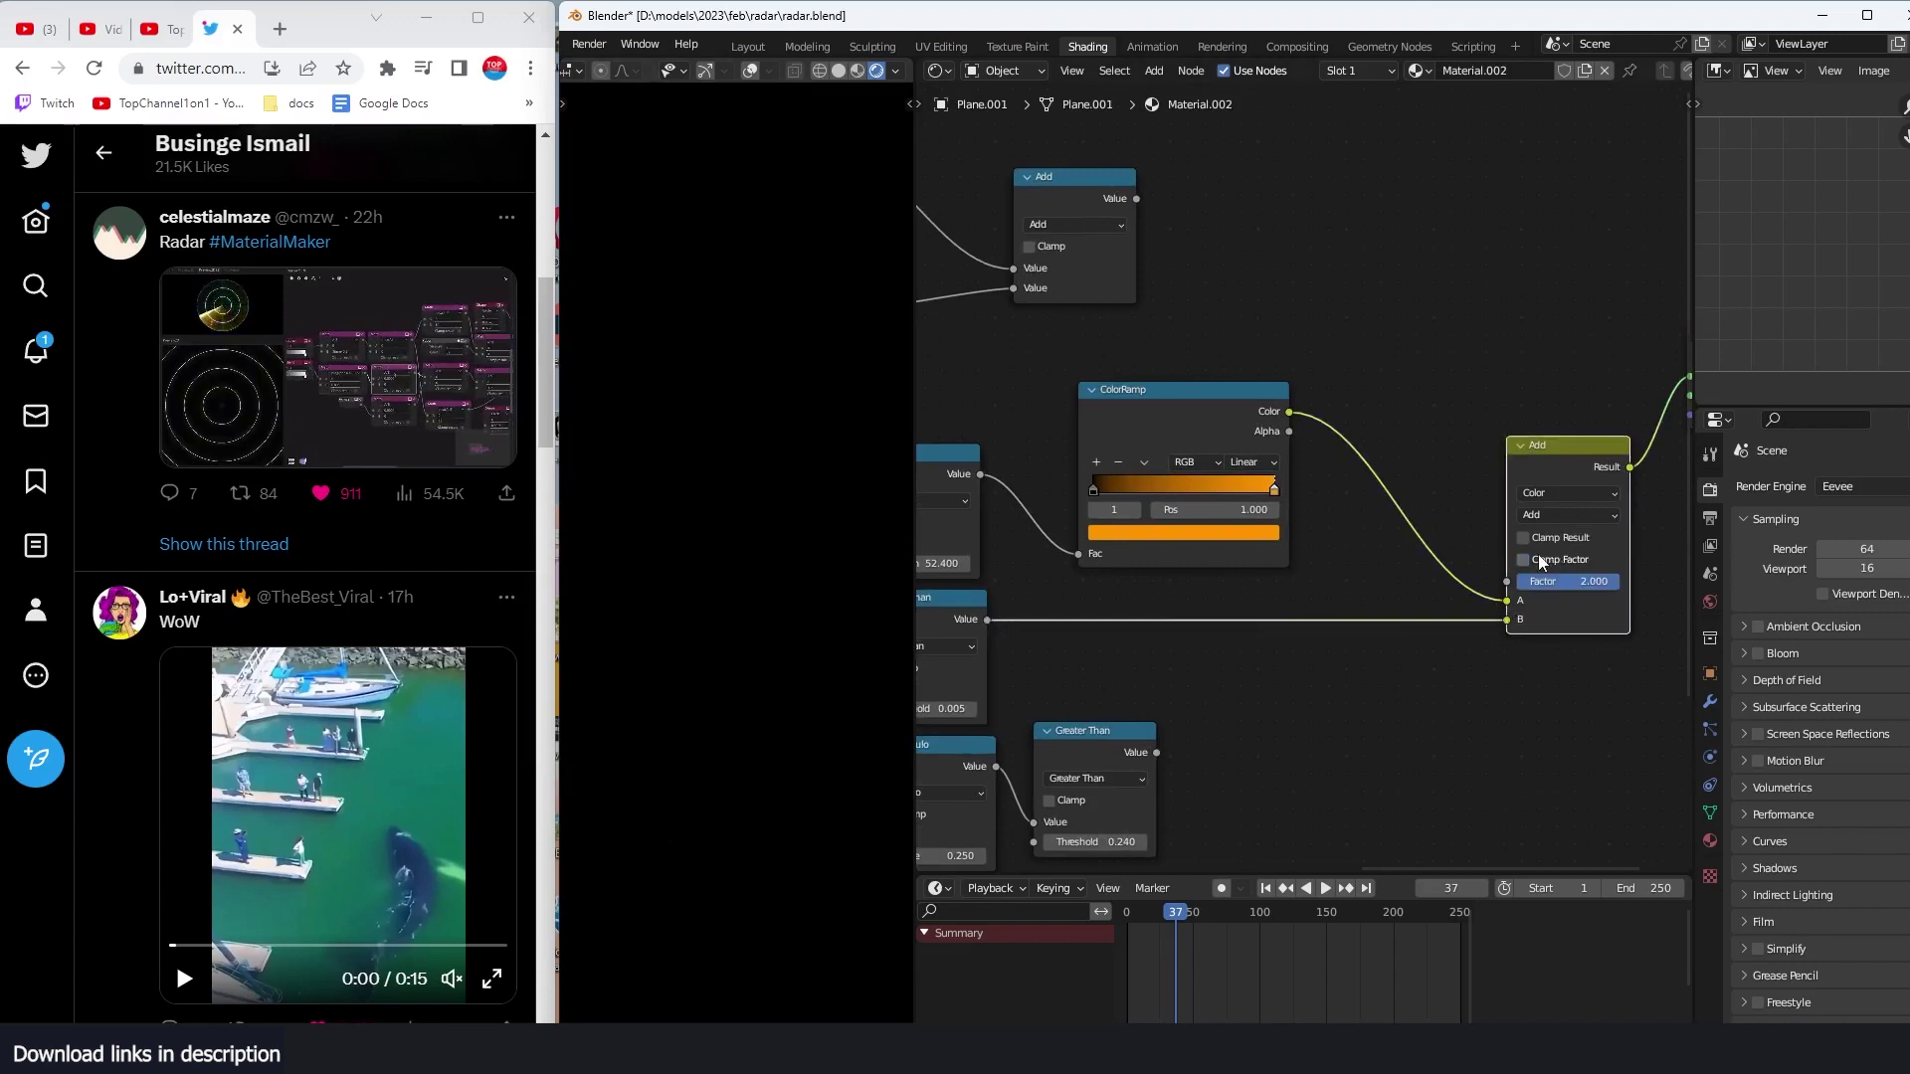
click(1548, 561)
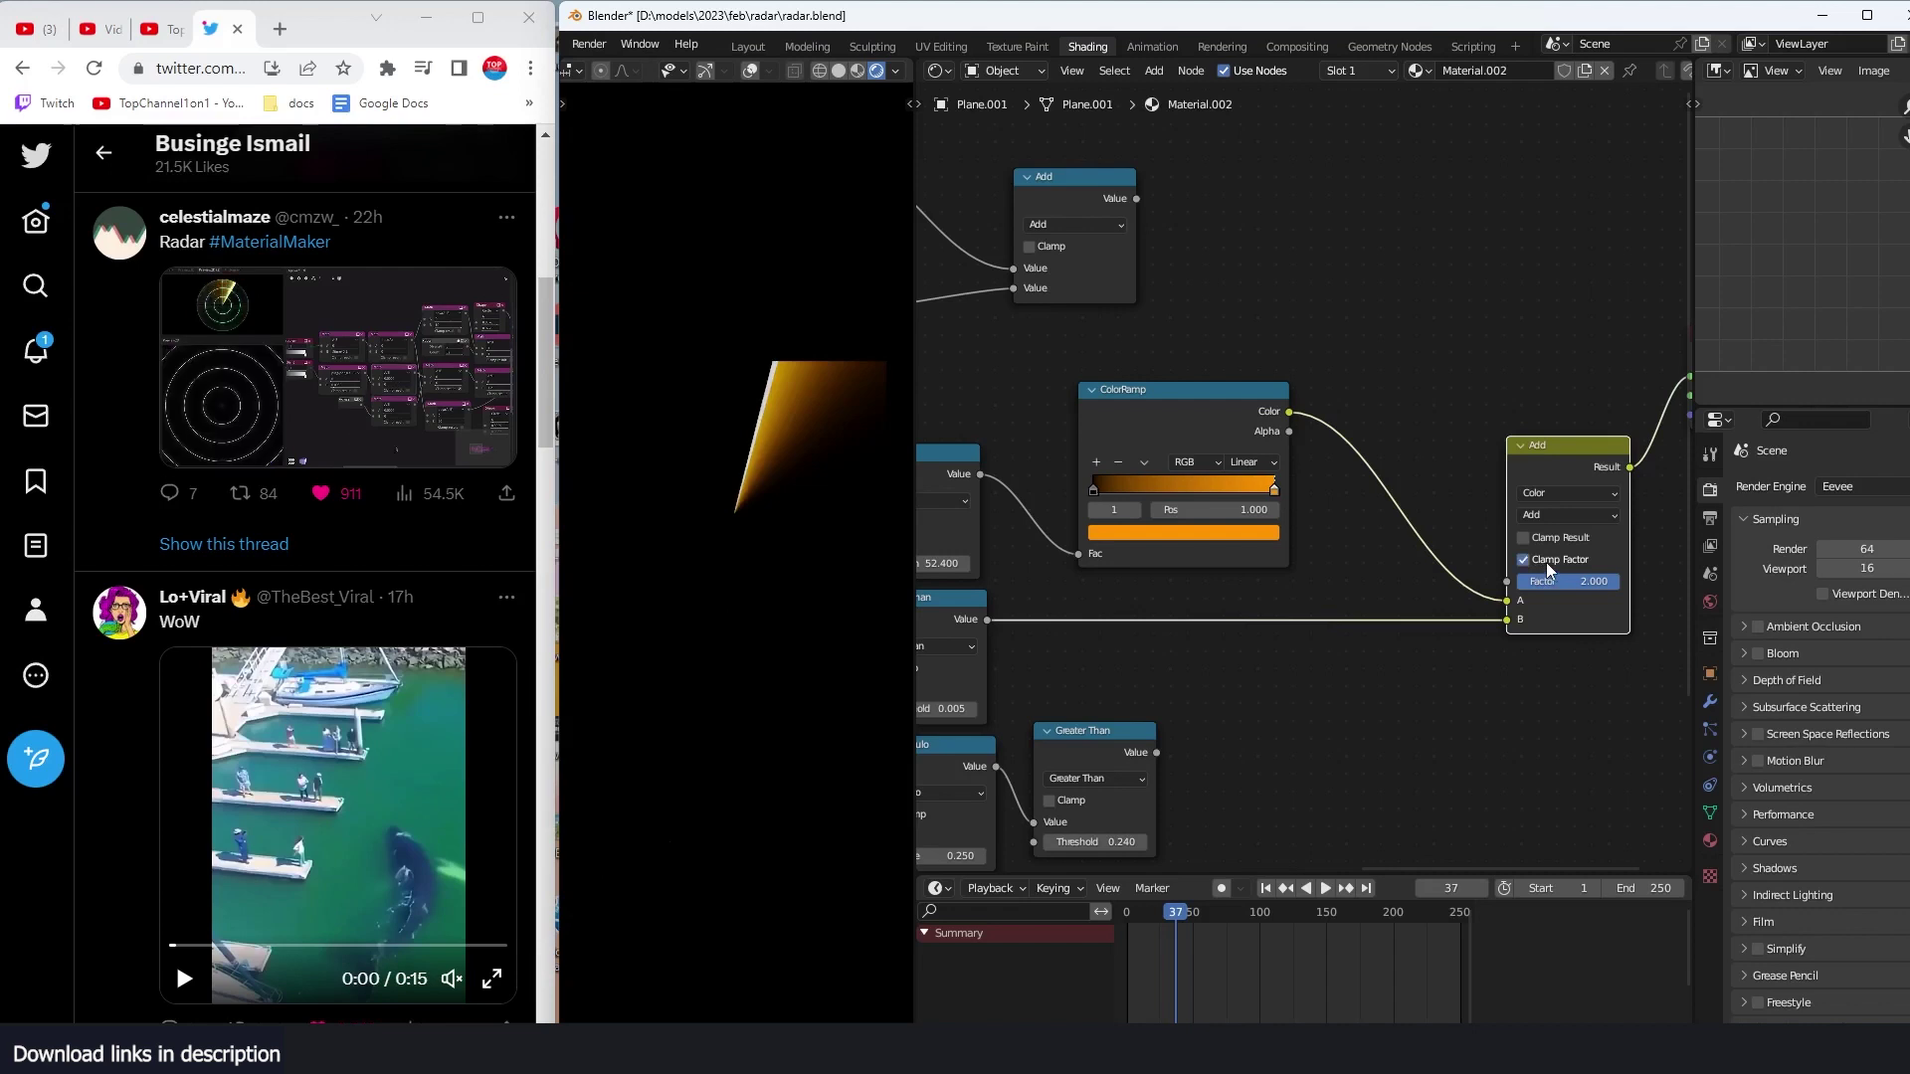
click(1546, 563)
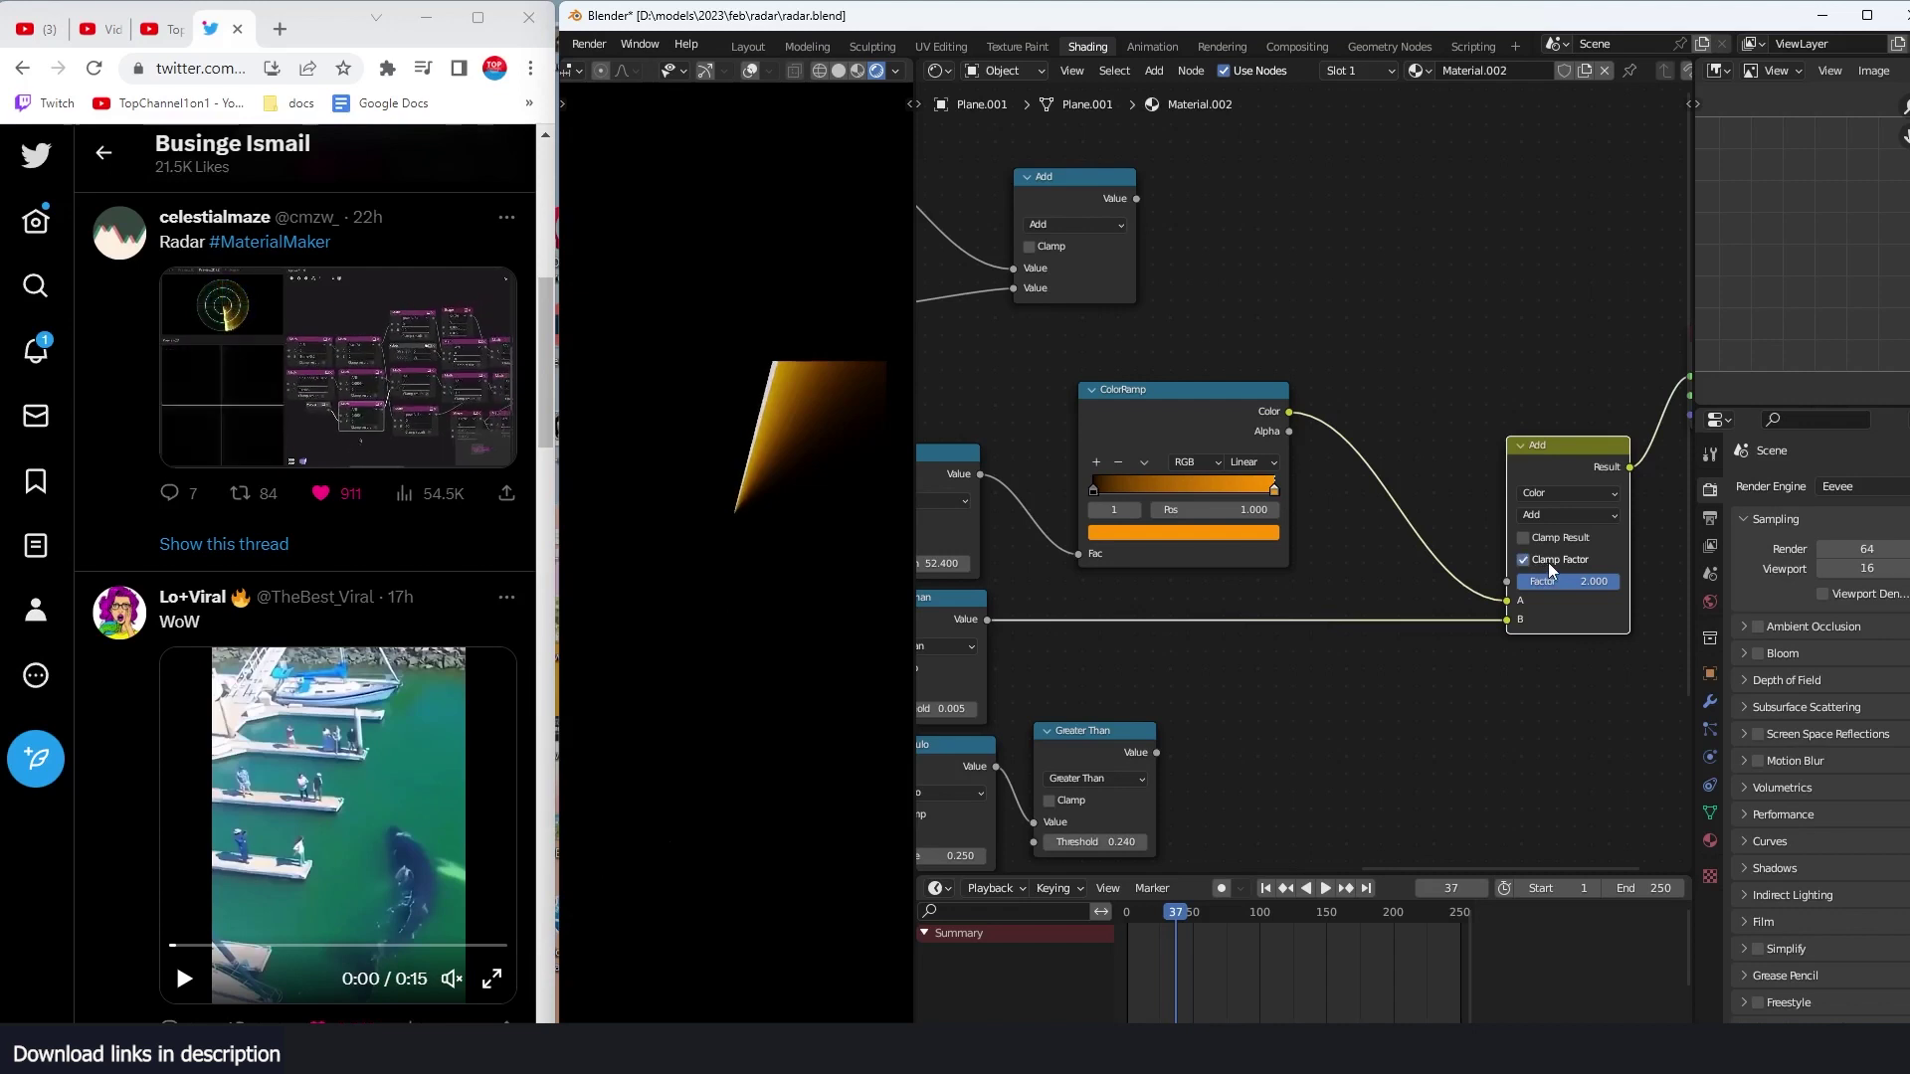
click(1554, 563)
click(1554, 586)
text(4)
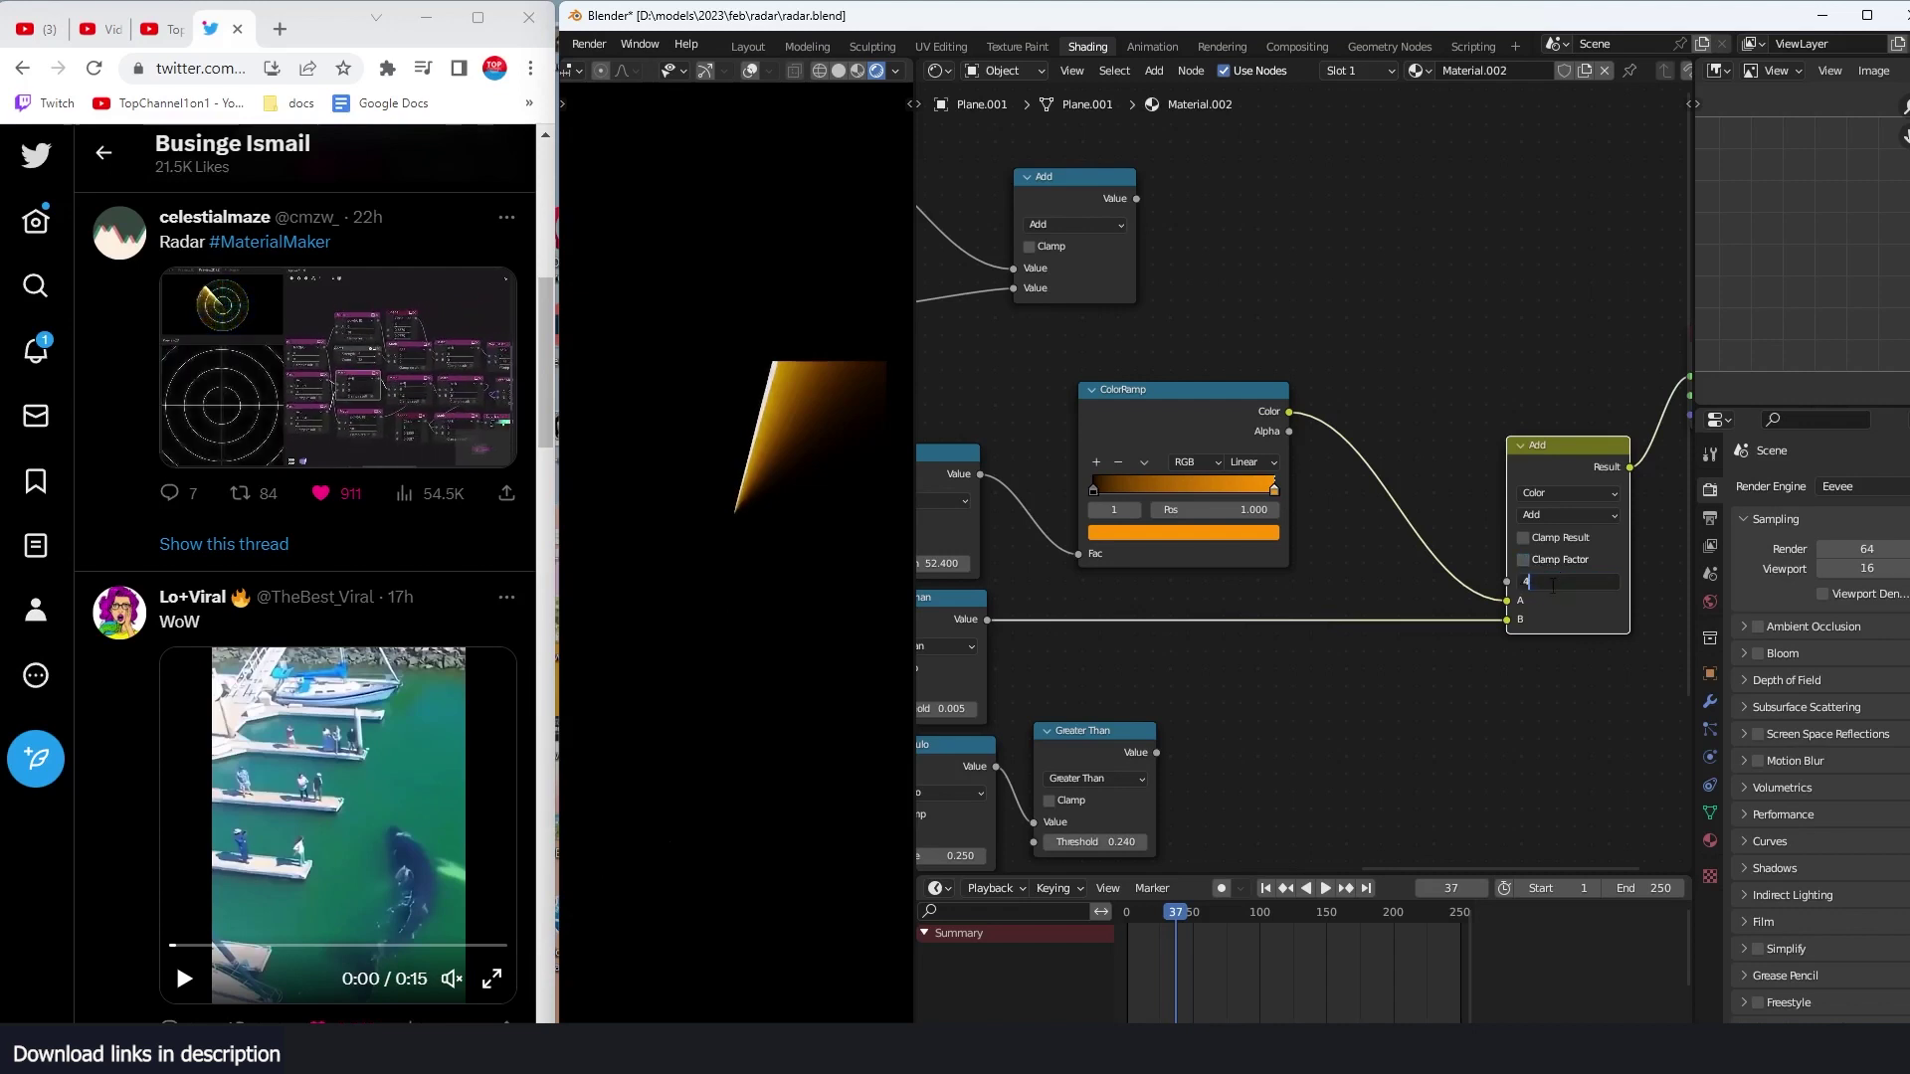
mouse_move(1571, 589)
middle_down()
mouse_move(1728, 565)
mouse_move(1554, 585)
middle_up()
click(1759, 655)
click(1764, 653)
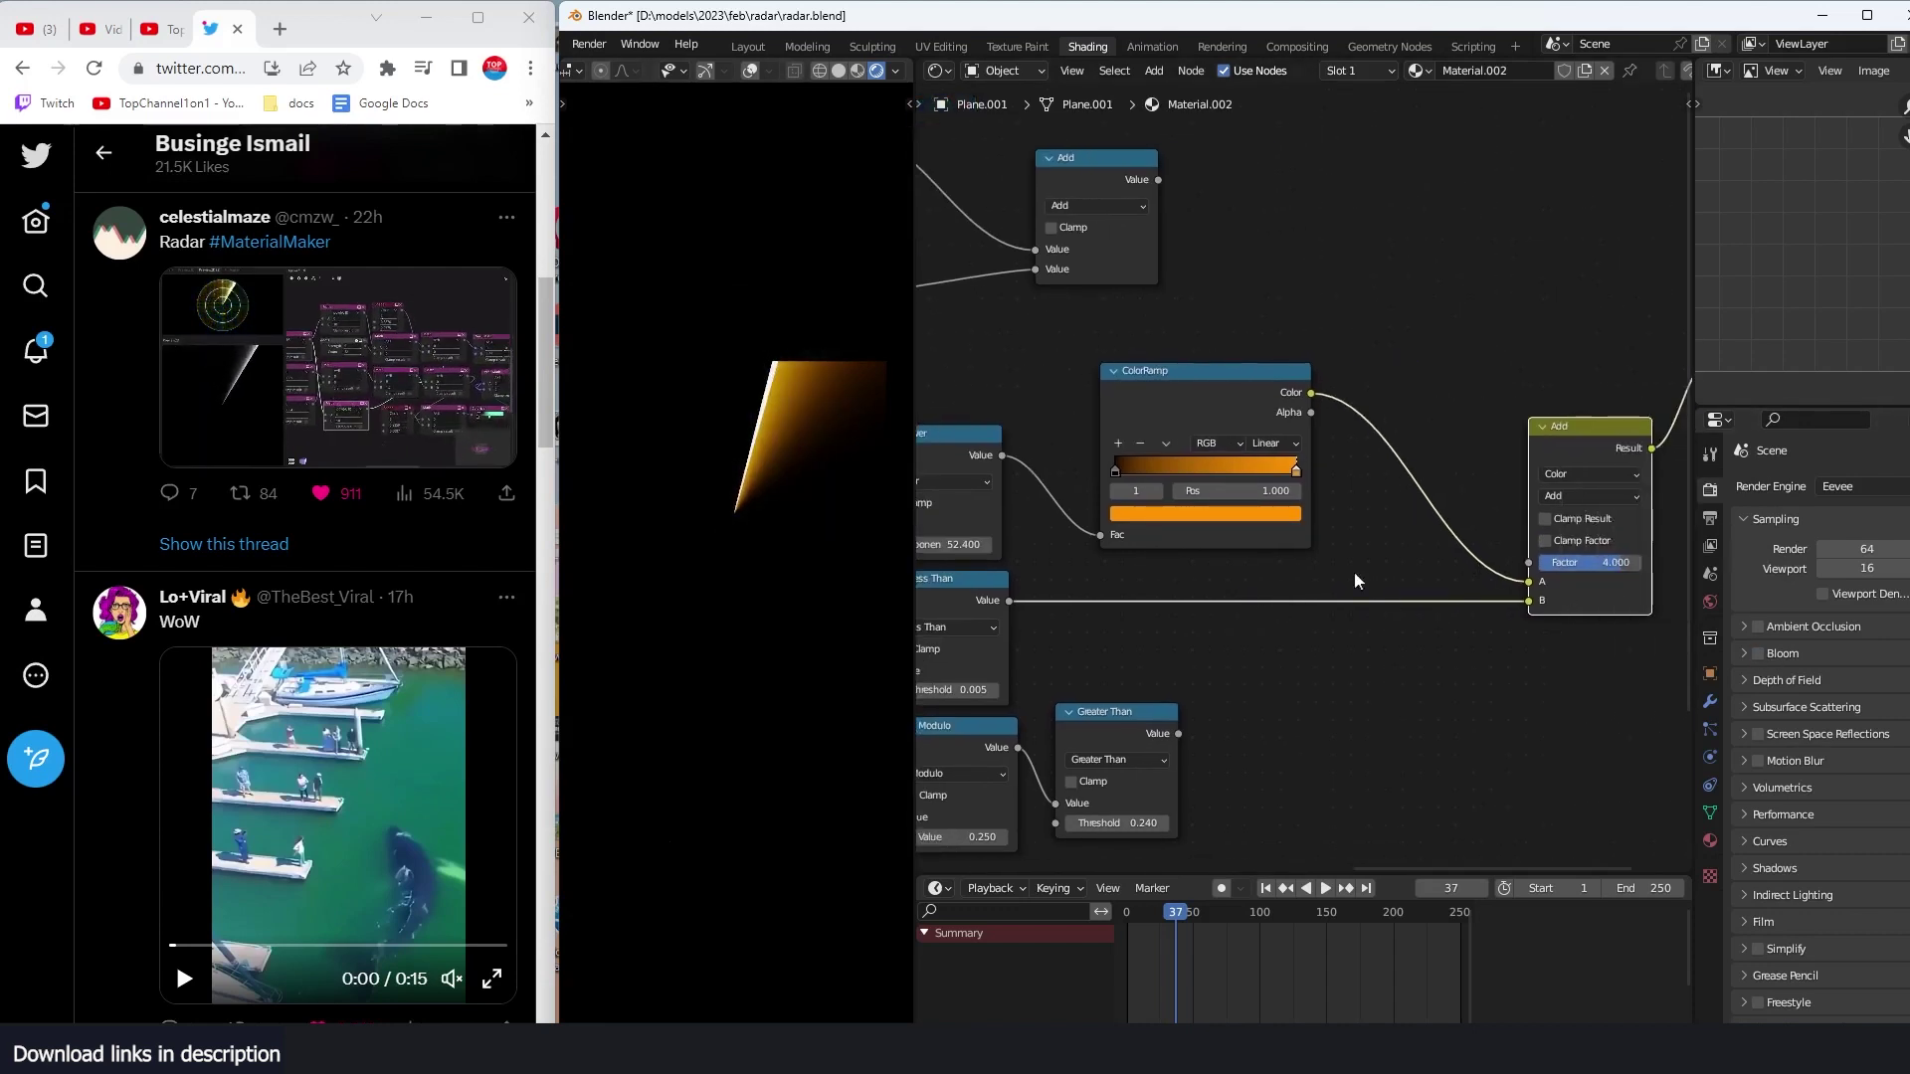
Step: Play the animation to check the brightened sweep line and its orange trail
scroll(1140, 608, down, 3)
key(space)
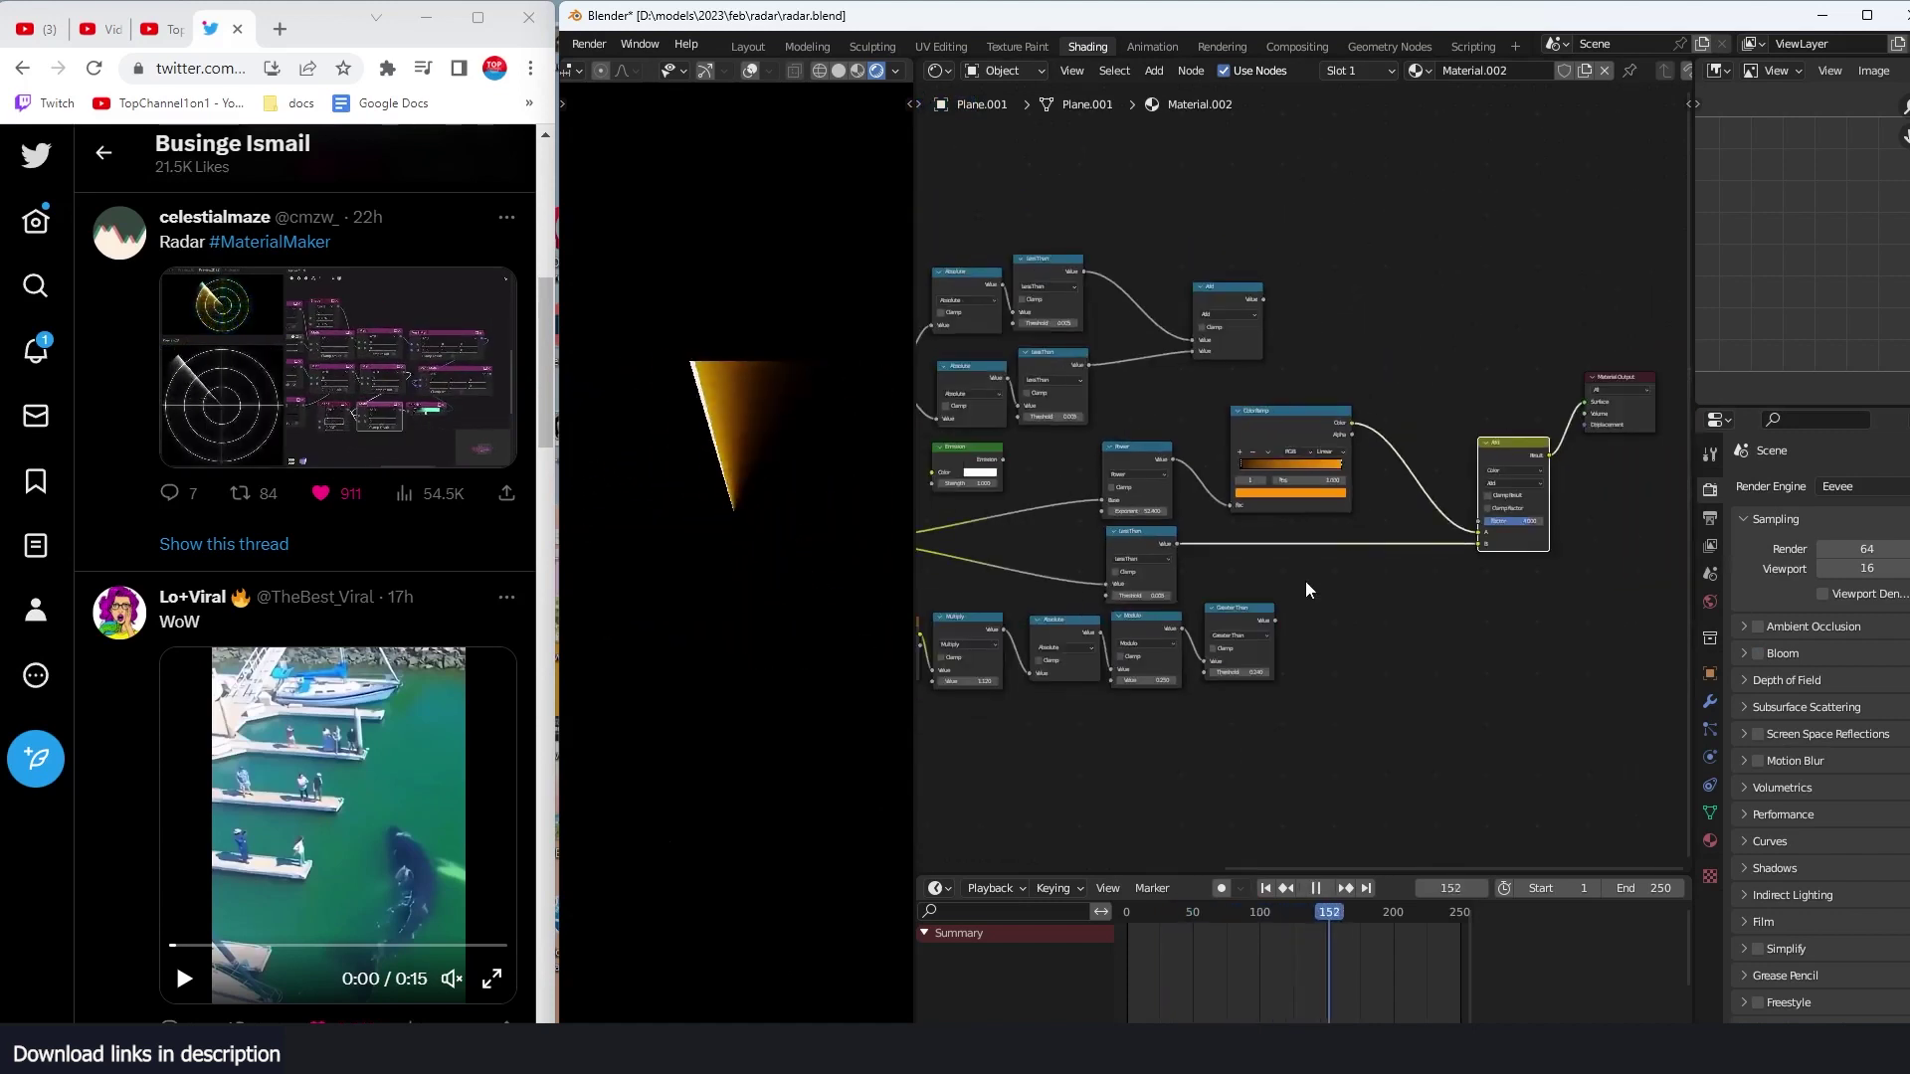
key(space)
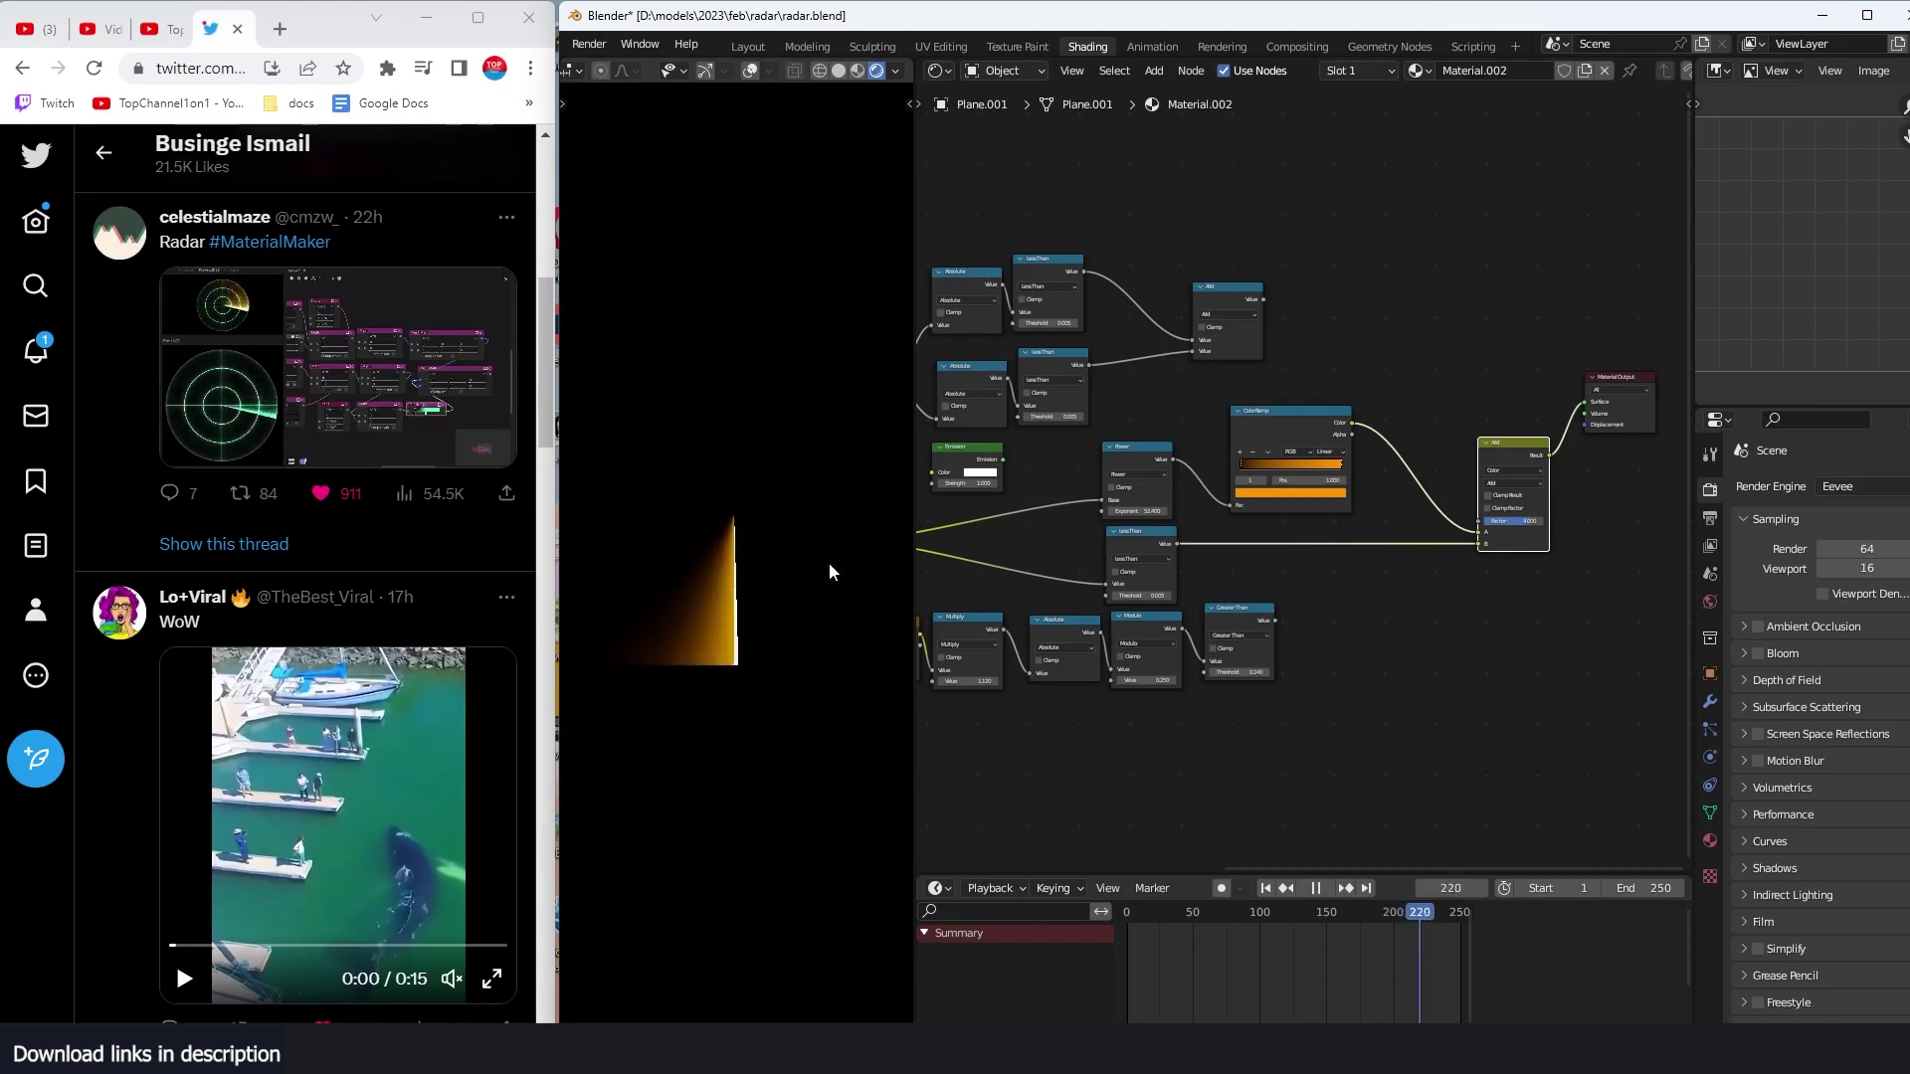
Step: Move the Power node closer to the orange ColorRamp to free space in front of it
scroll(1495, 445, up, 5)
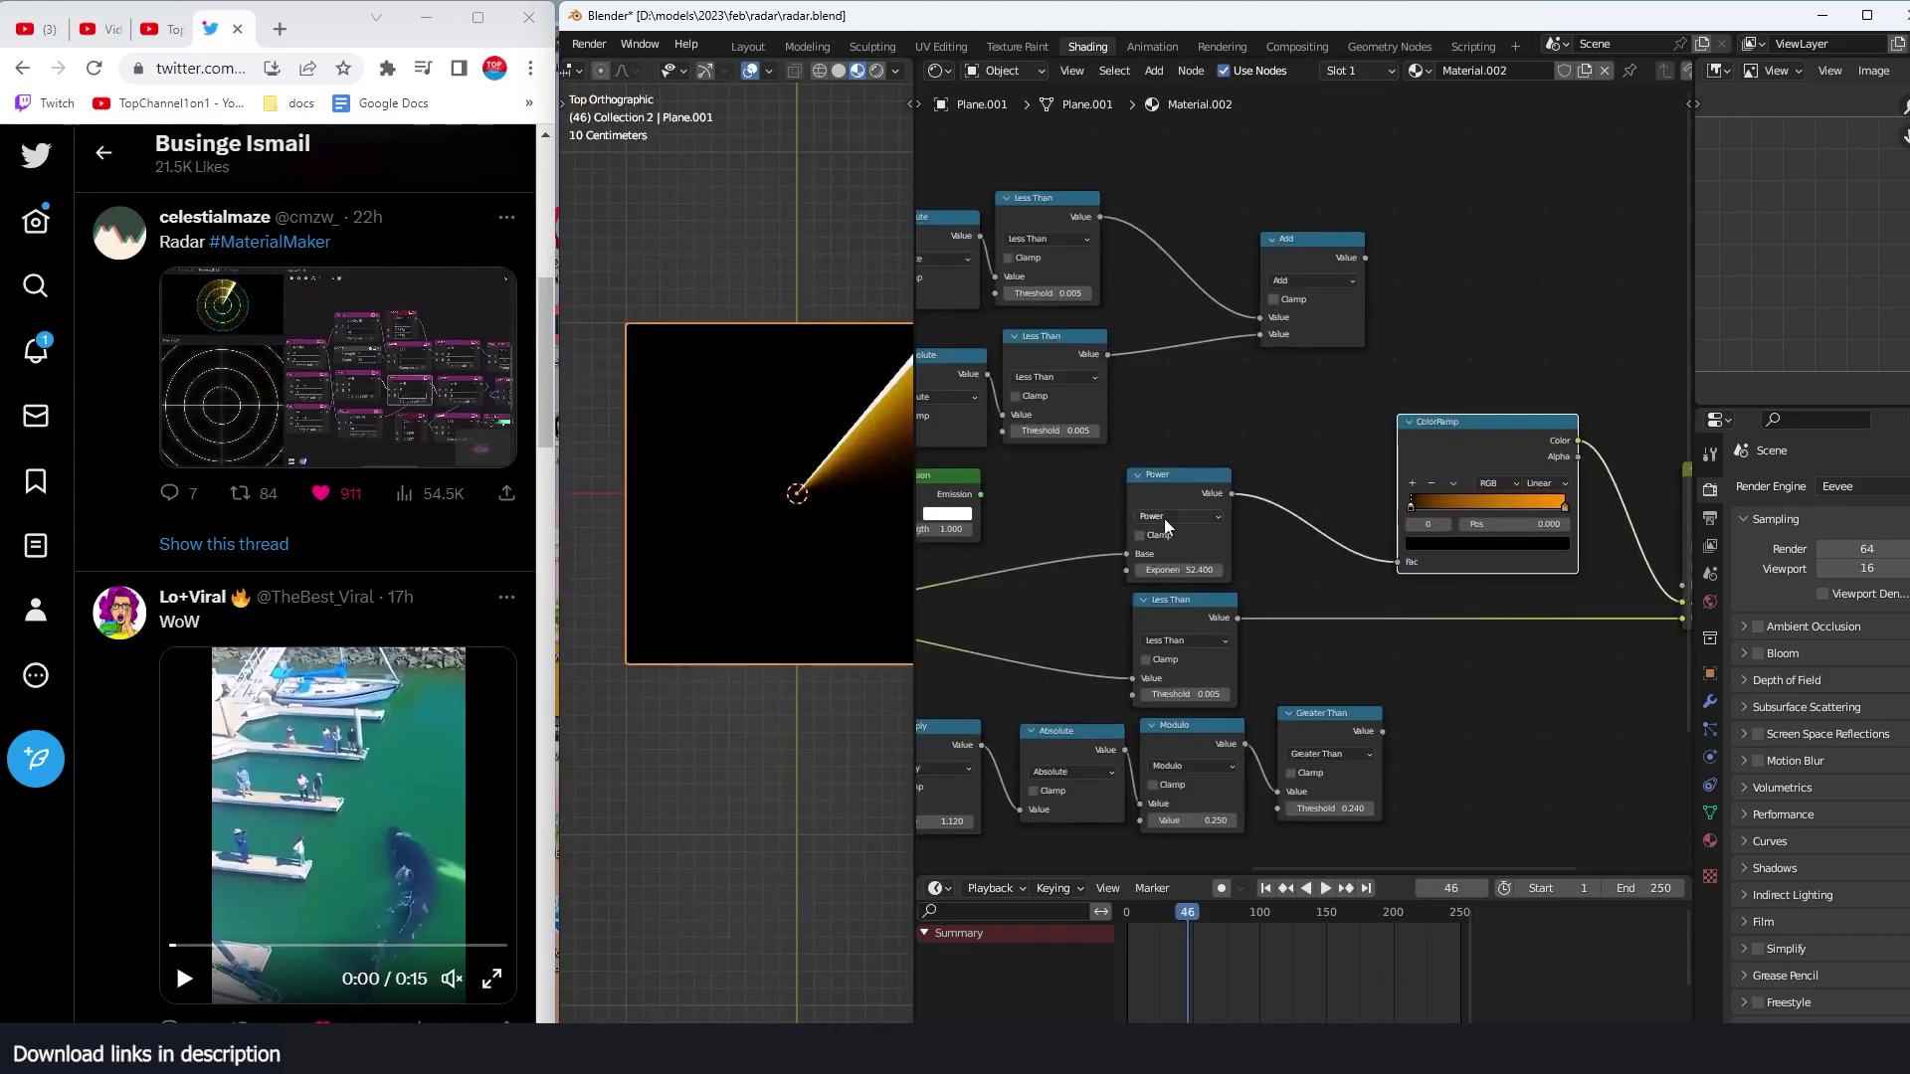
drag(1168, 527, 1239, 508)
key(shift+a)
click(1034, 388)
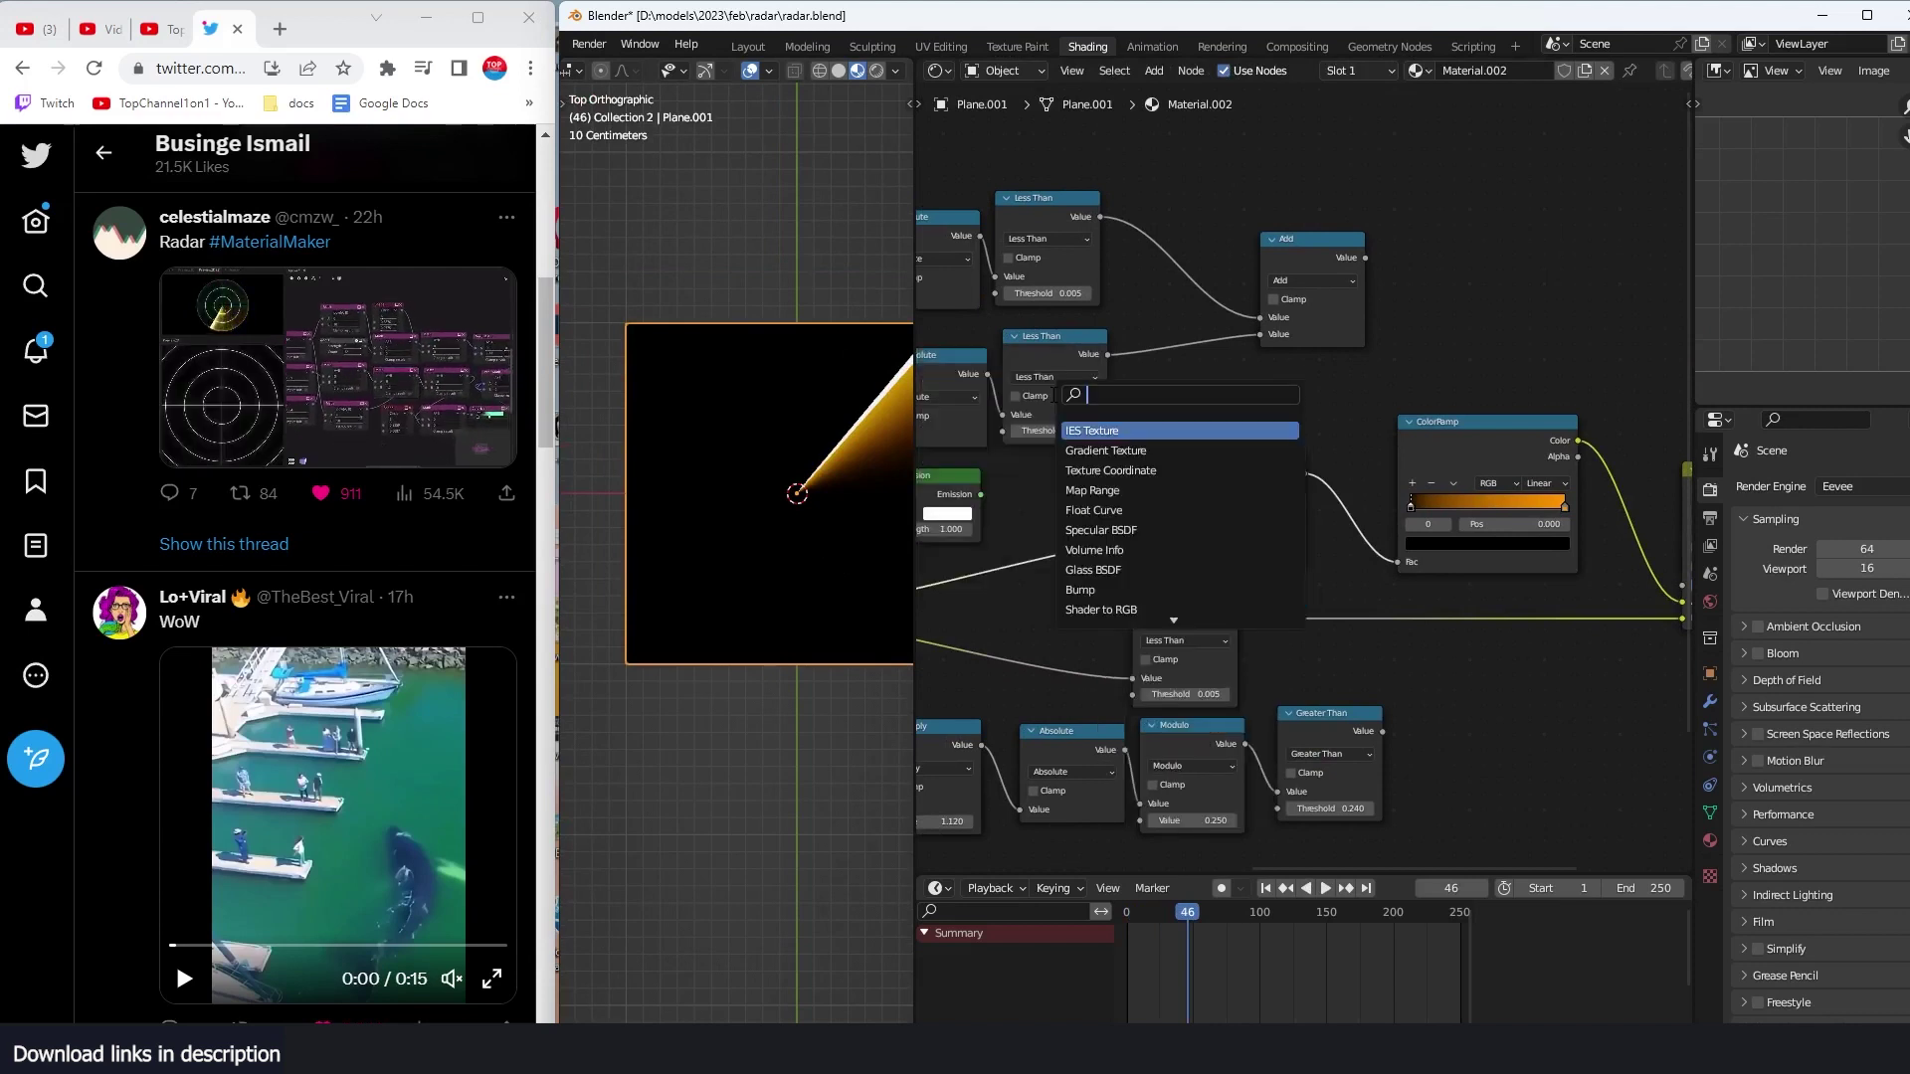
text(gra)
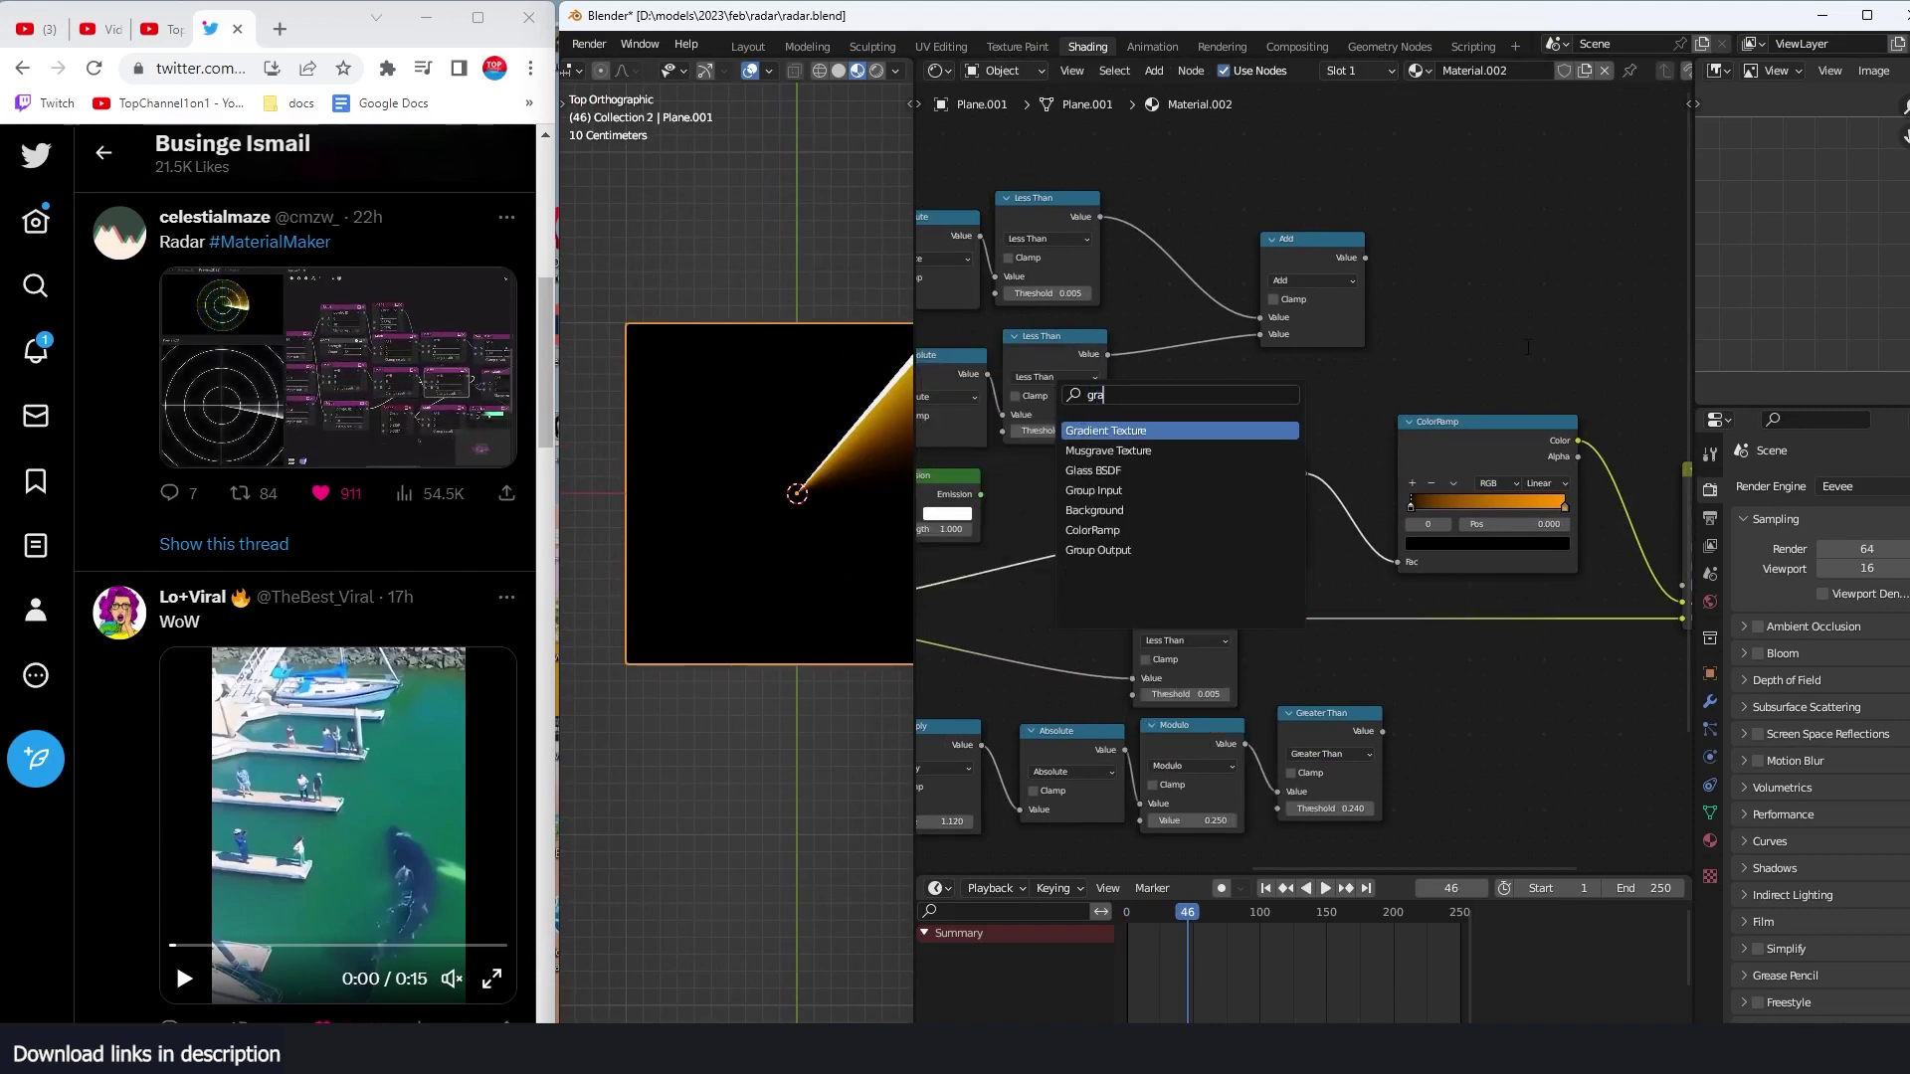
key(Escape)
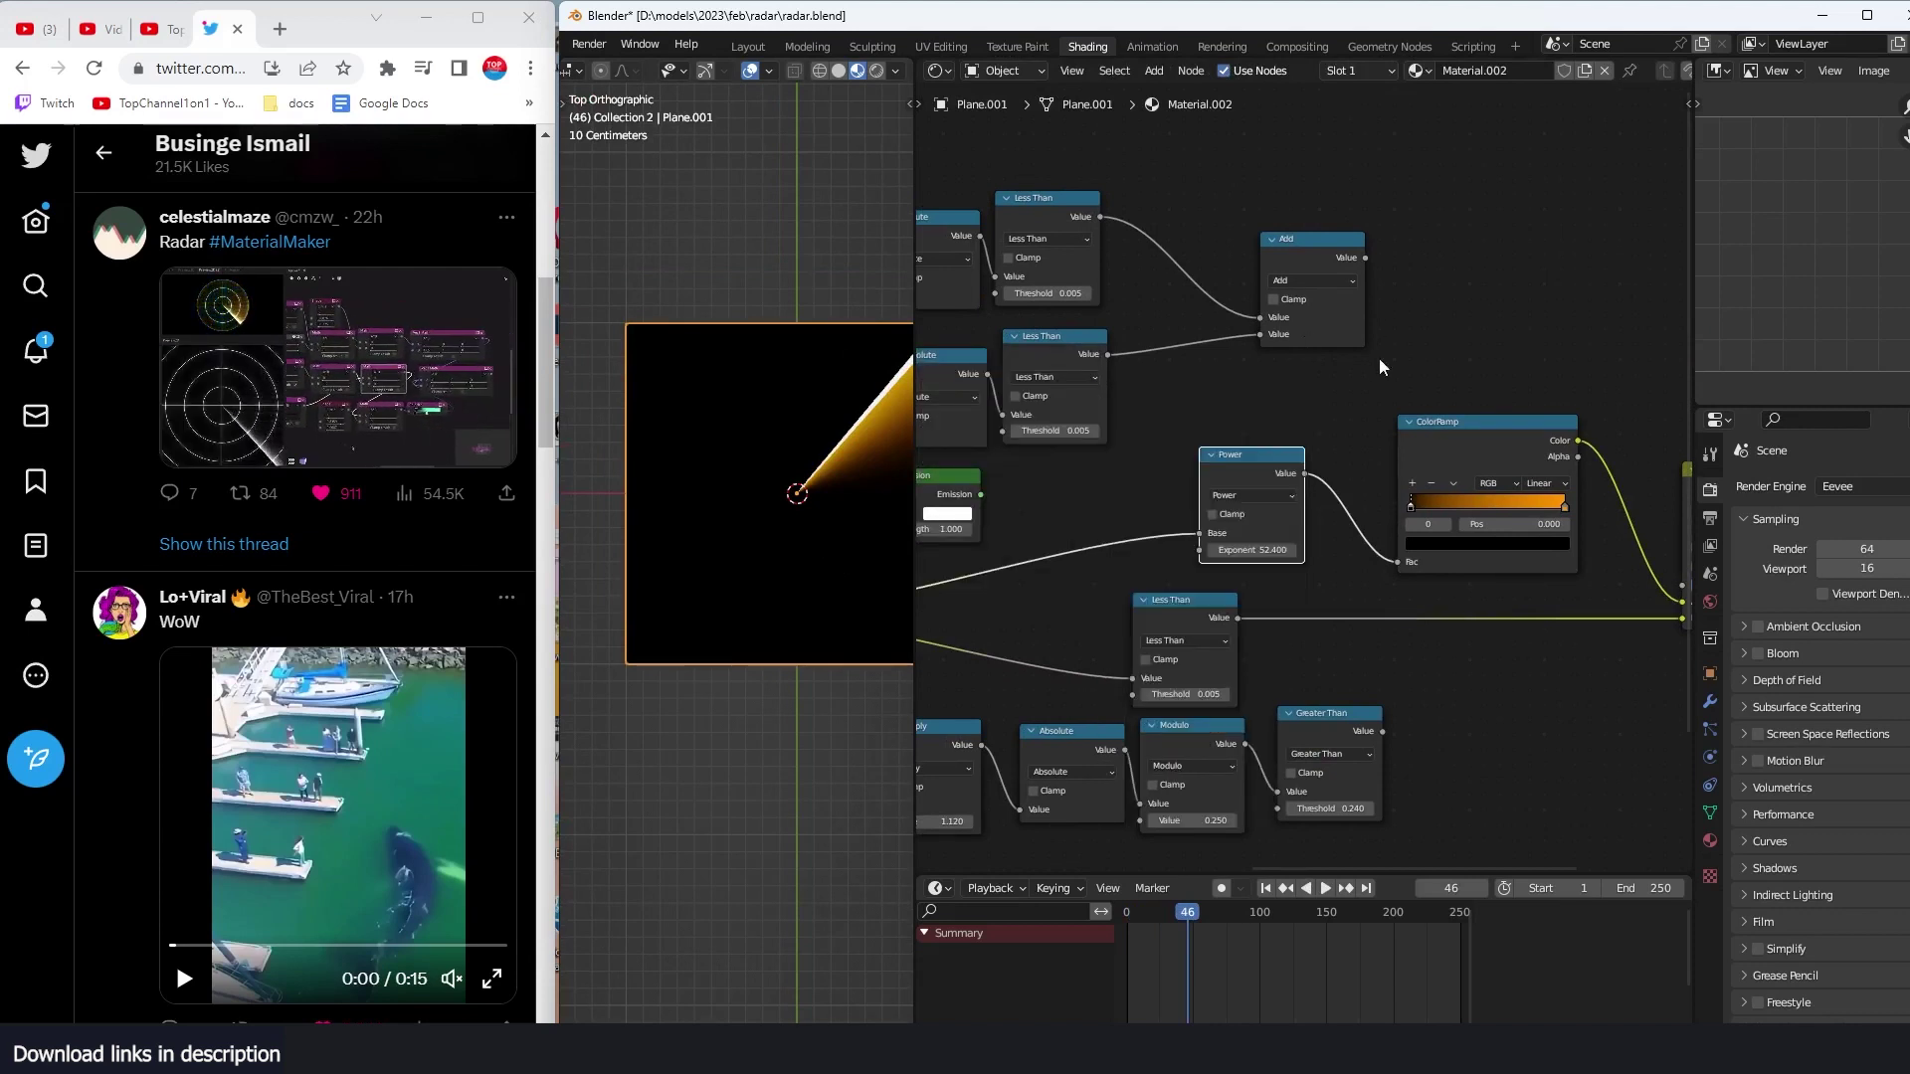
Step: Add a new ColorRamp node and insert it on the link feeding the Power node's Base input
key(shift+a)
text(ra)
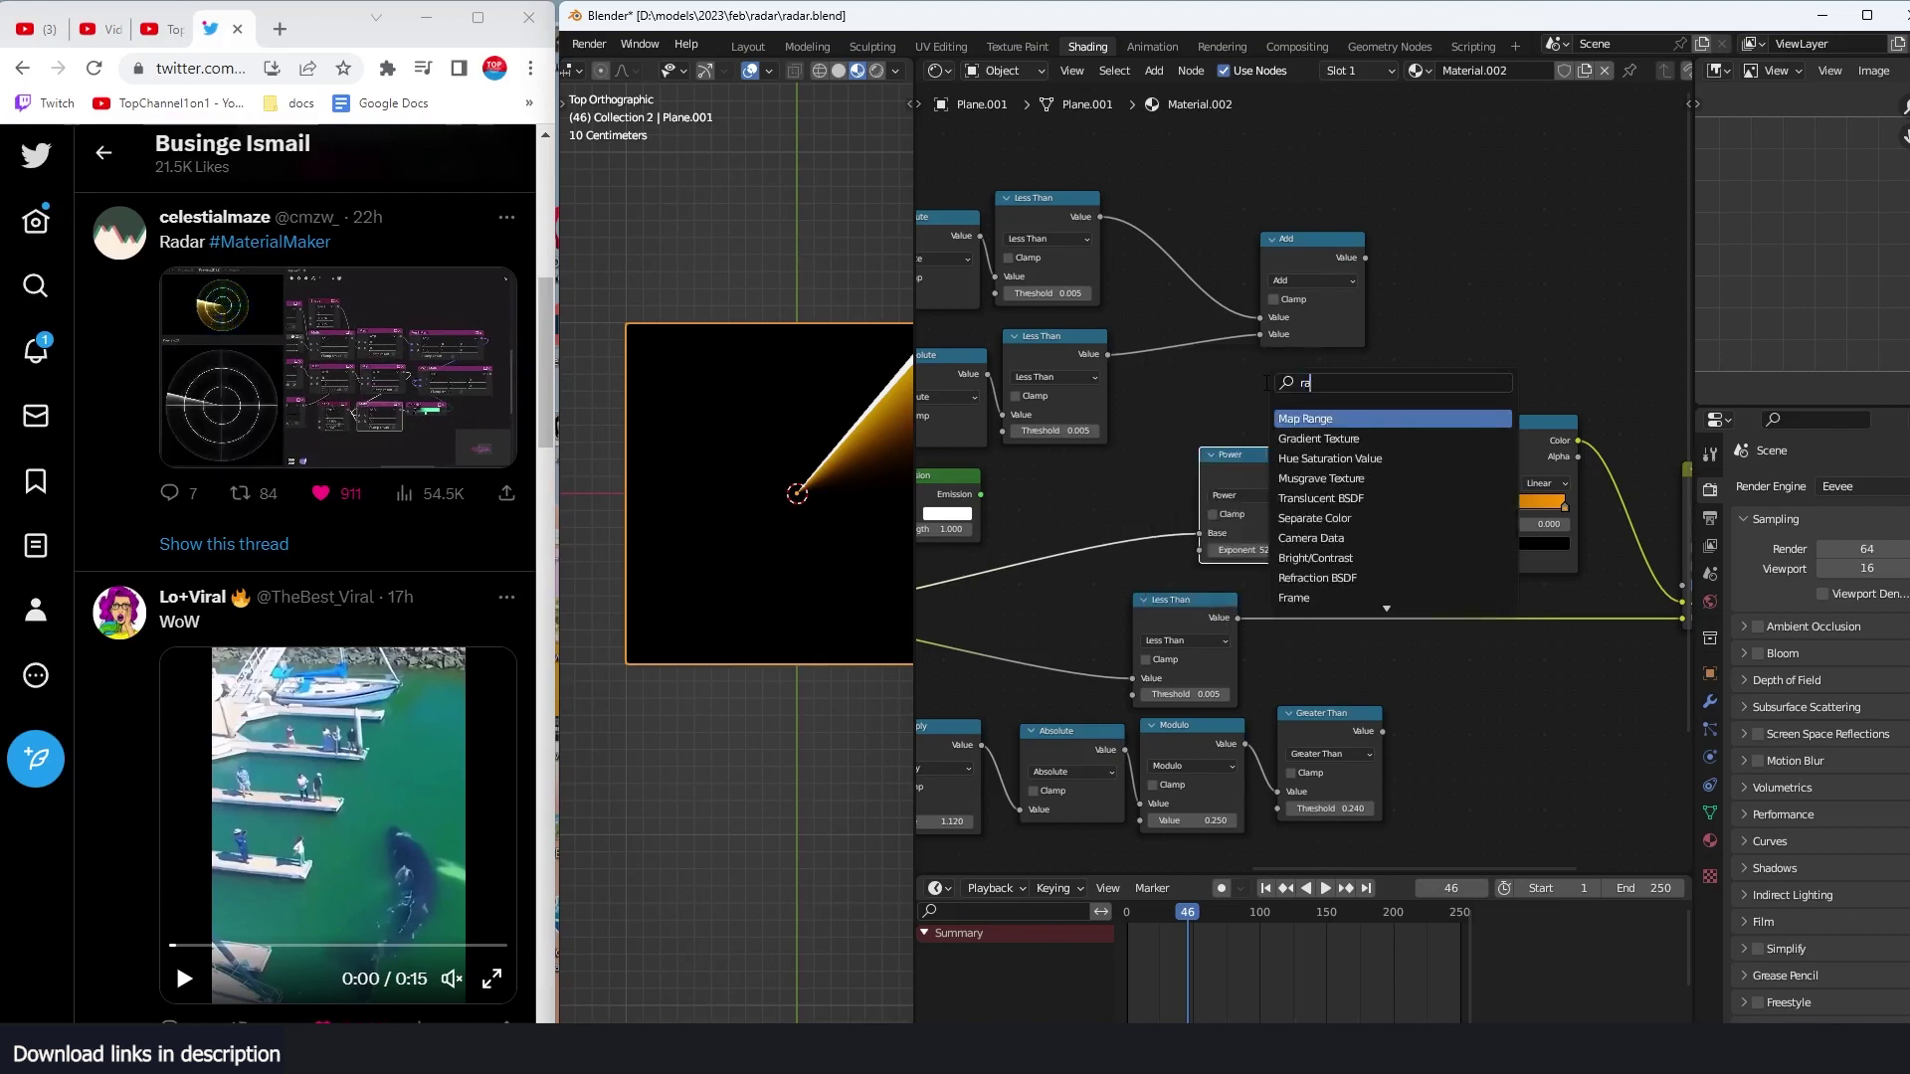
text(mp)
key(Return)
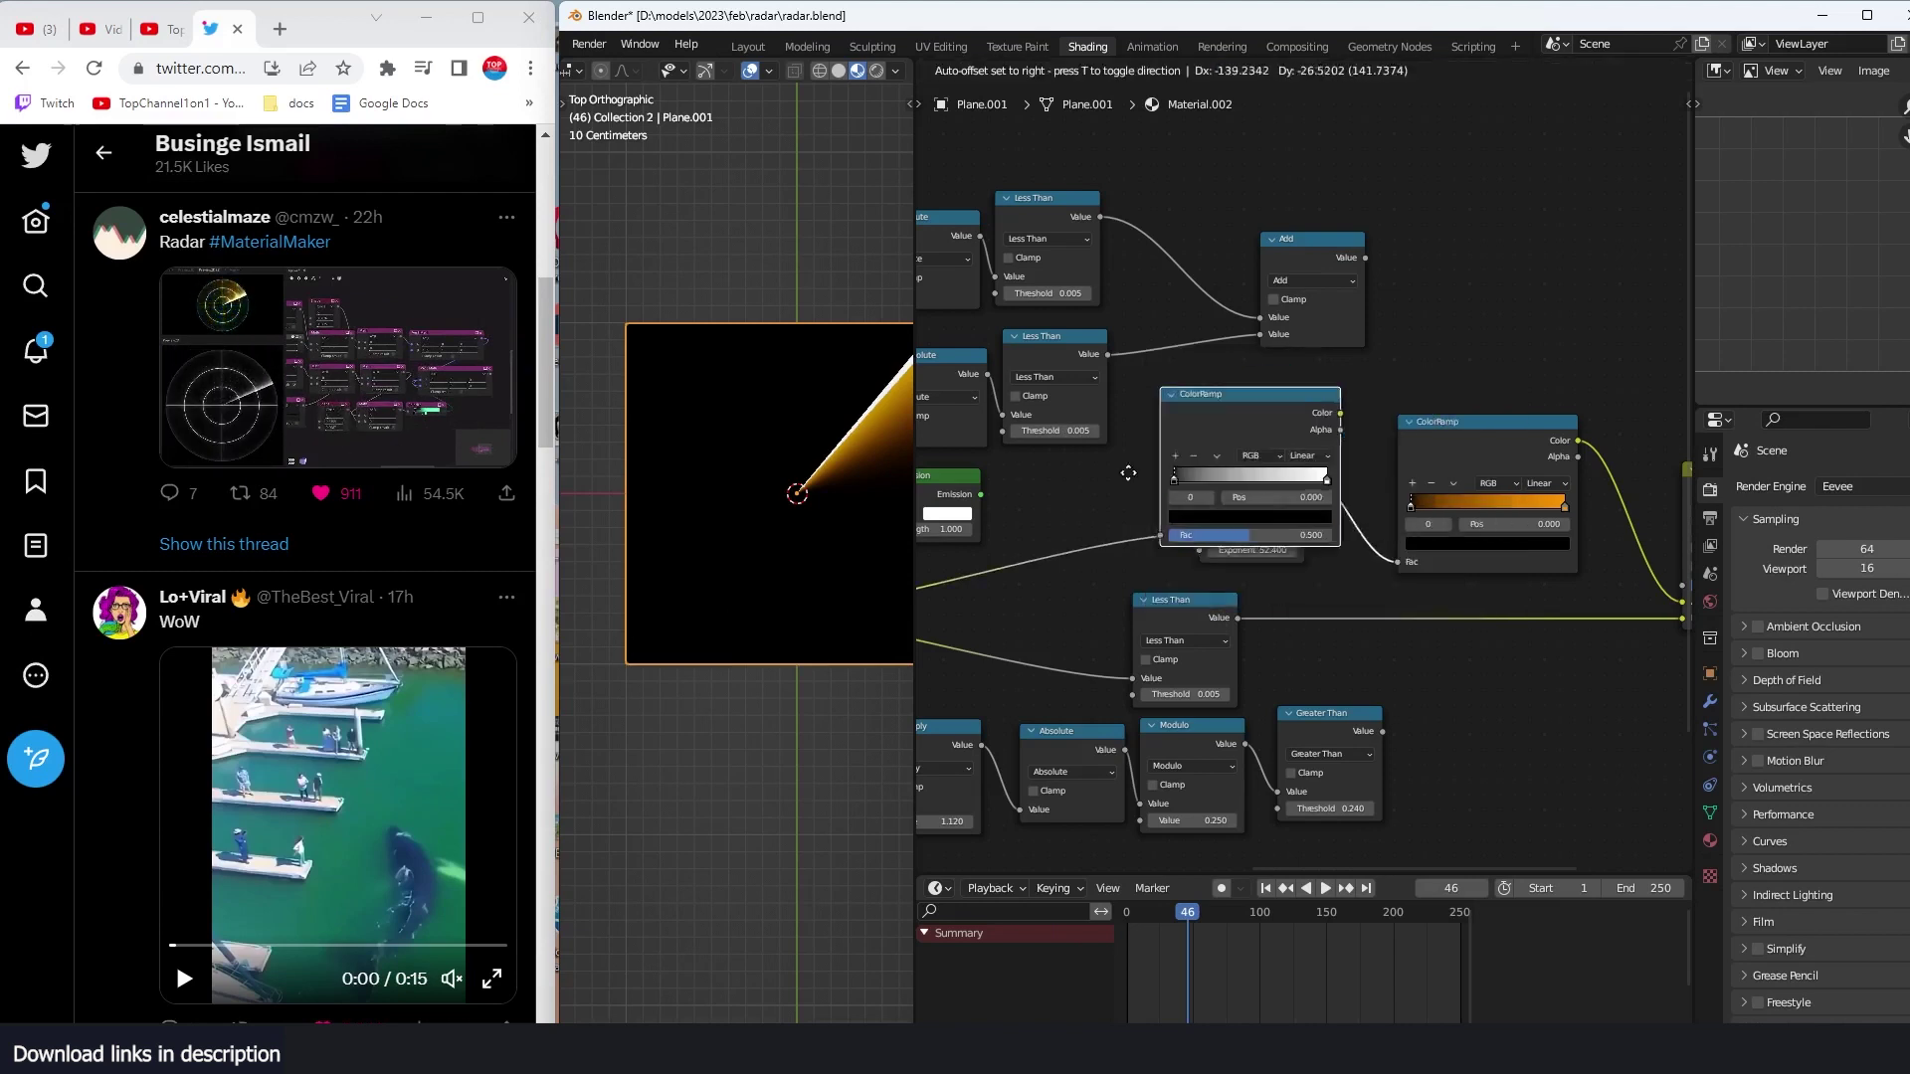
click(1089, 532)
scroll(1087, 537, up, 1)
middle_drag(1081, 532, 1186, 543)
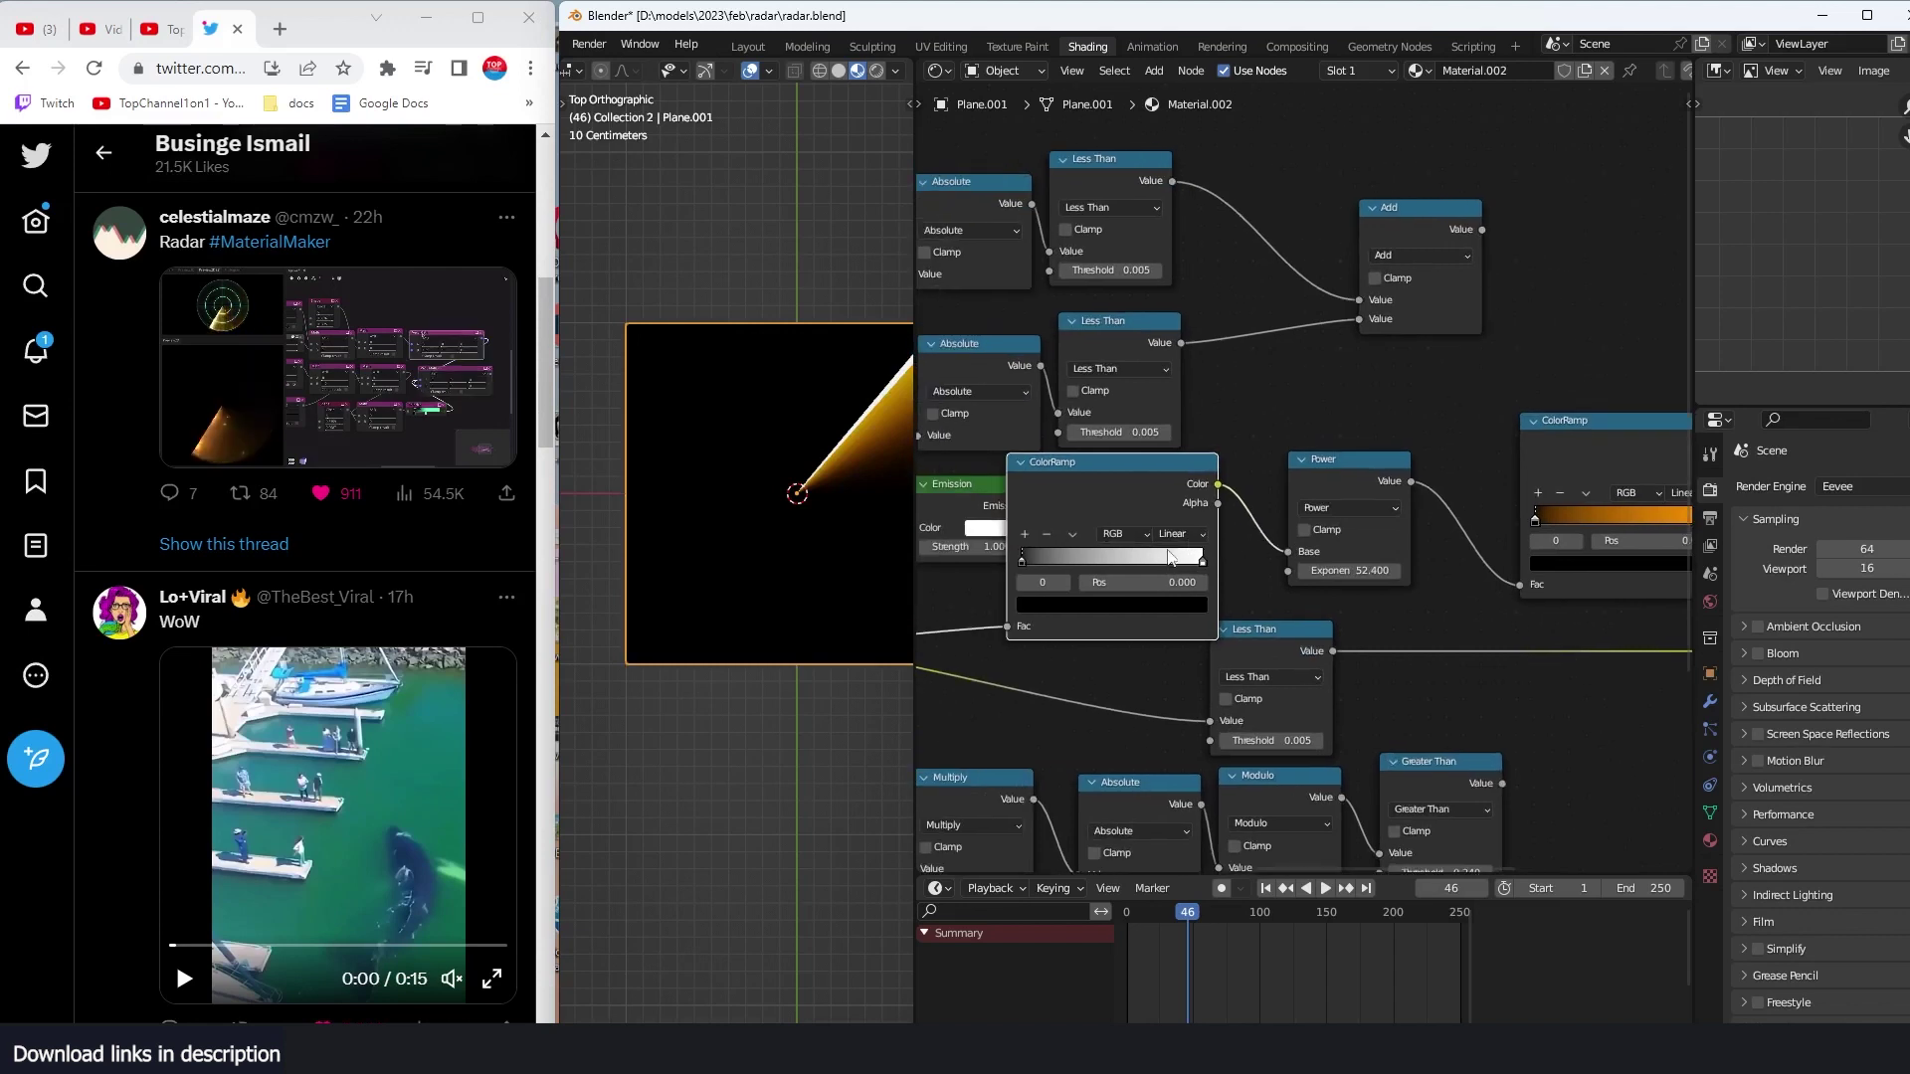
Step: Reverse the new ColorRamp's gradient so white is at the start and black at position 1.000
middle_drag(1020, 573, 1140, 575)
mouse_move(1147, 564)
mouse_down()
mouse_move(1305, 565)
mouse_move(1116, 563)
mouse_up()
drag(1243, 564, 1321, 564)
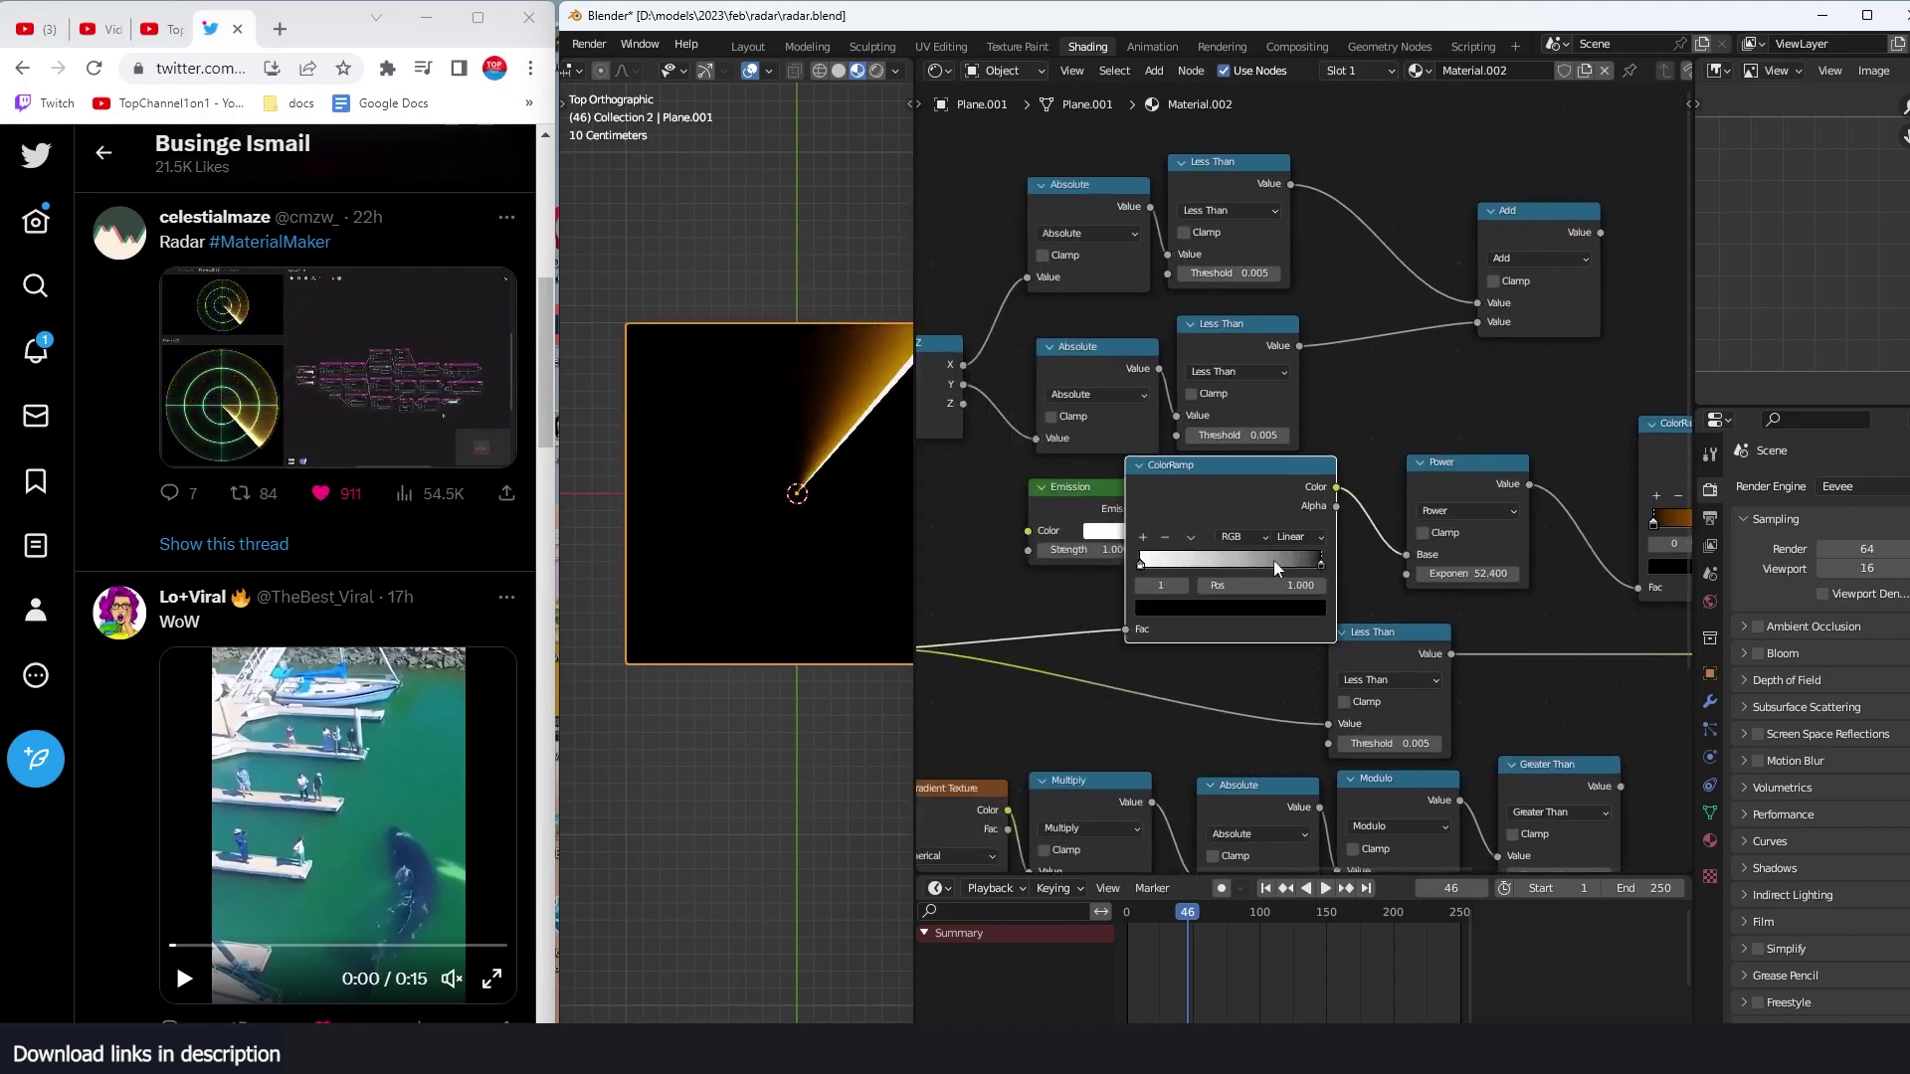
Step: Collapse the reversed ColorRamp node and place it just in front of the Power node
drag(1224, 487, 1261, 498)
middle_drag(1372, 520, 1215, 517)
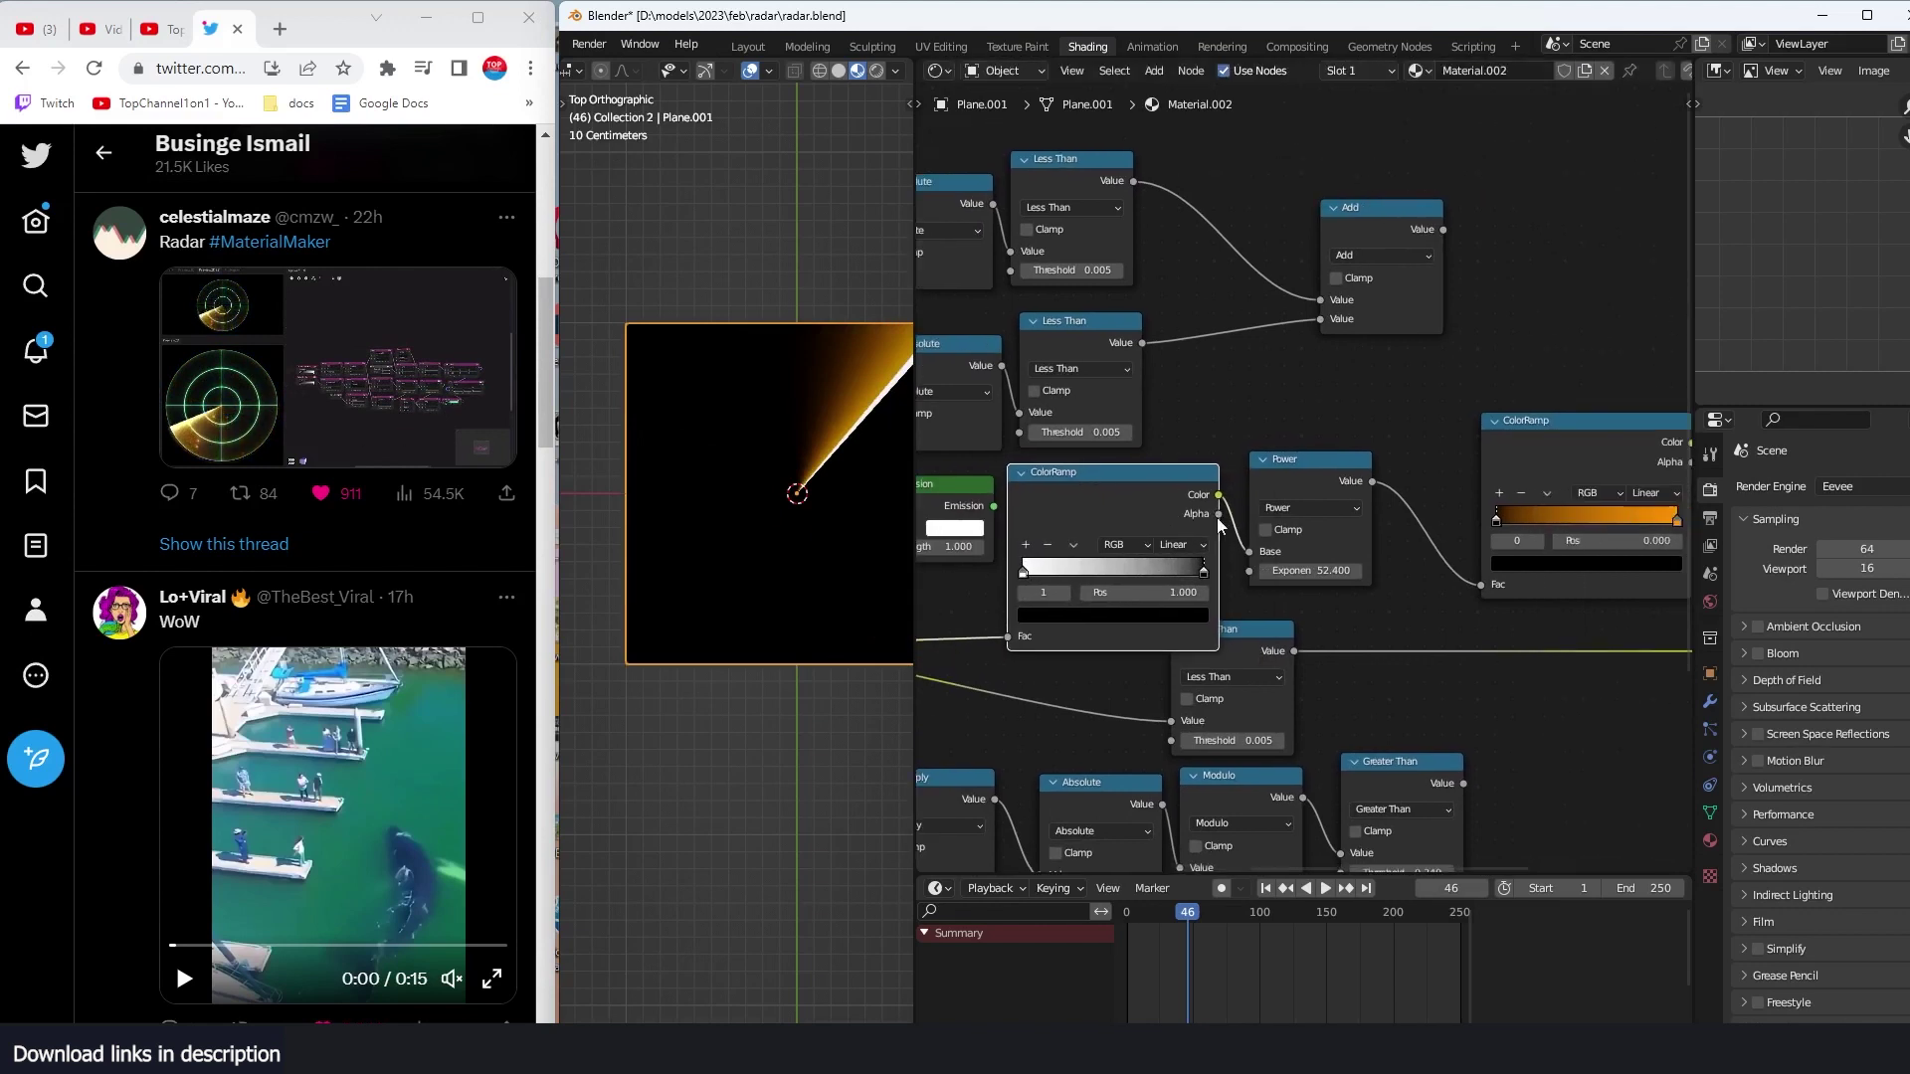
click(1021, 475)
drag(1041, 478, 1009, 547)
scroll(1207, 540, down, 3)
middle_drag(1207, 540, 1063, 522)
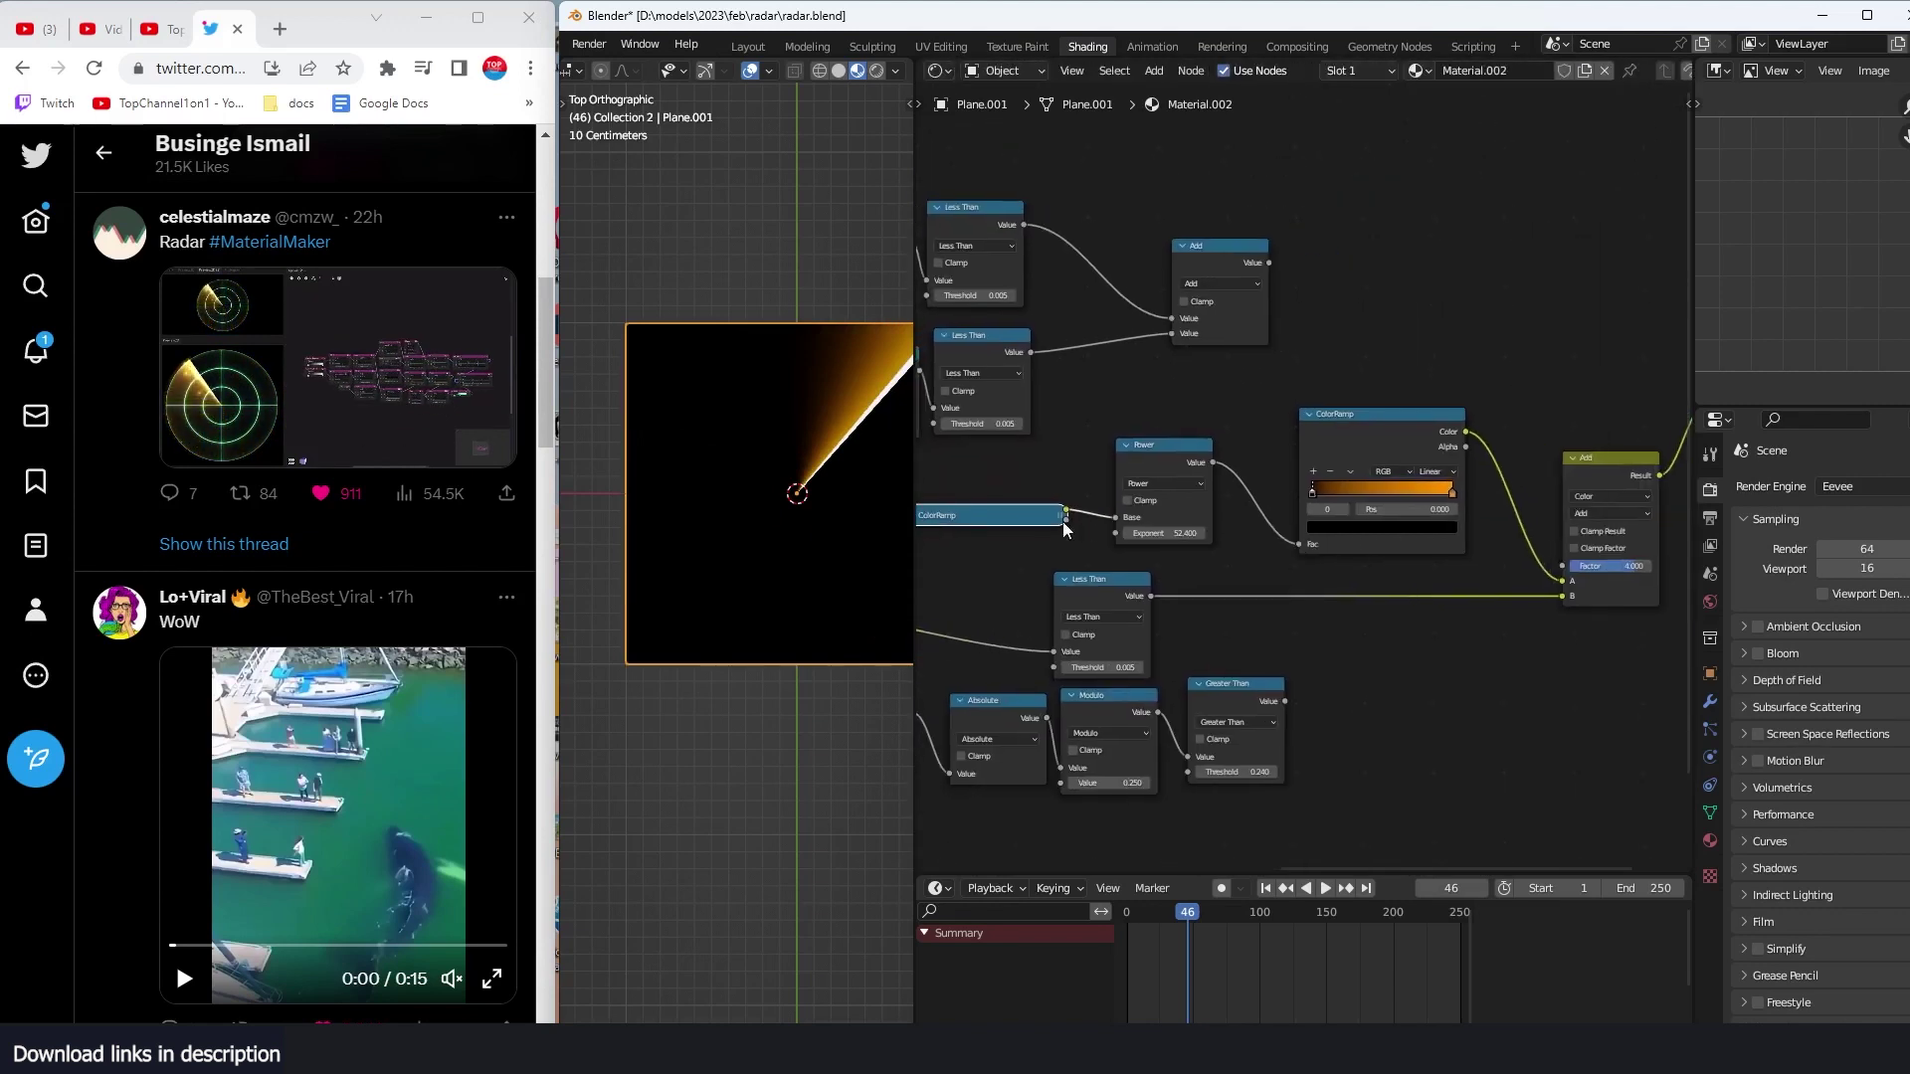
drag(992, 508, 1025, 530)
middle_drag(1445, 476, 1304, 468)
Step: Play the animation to check the reversed trail behind the sweep line
key(space)
scroll(734, 495, down, 1)
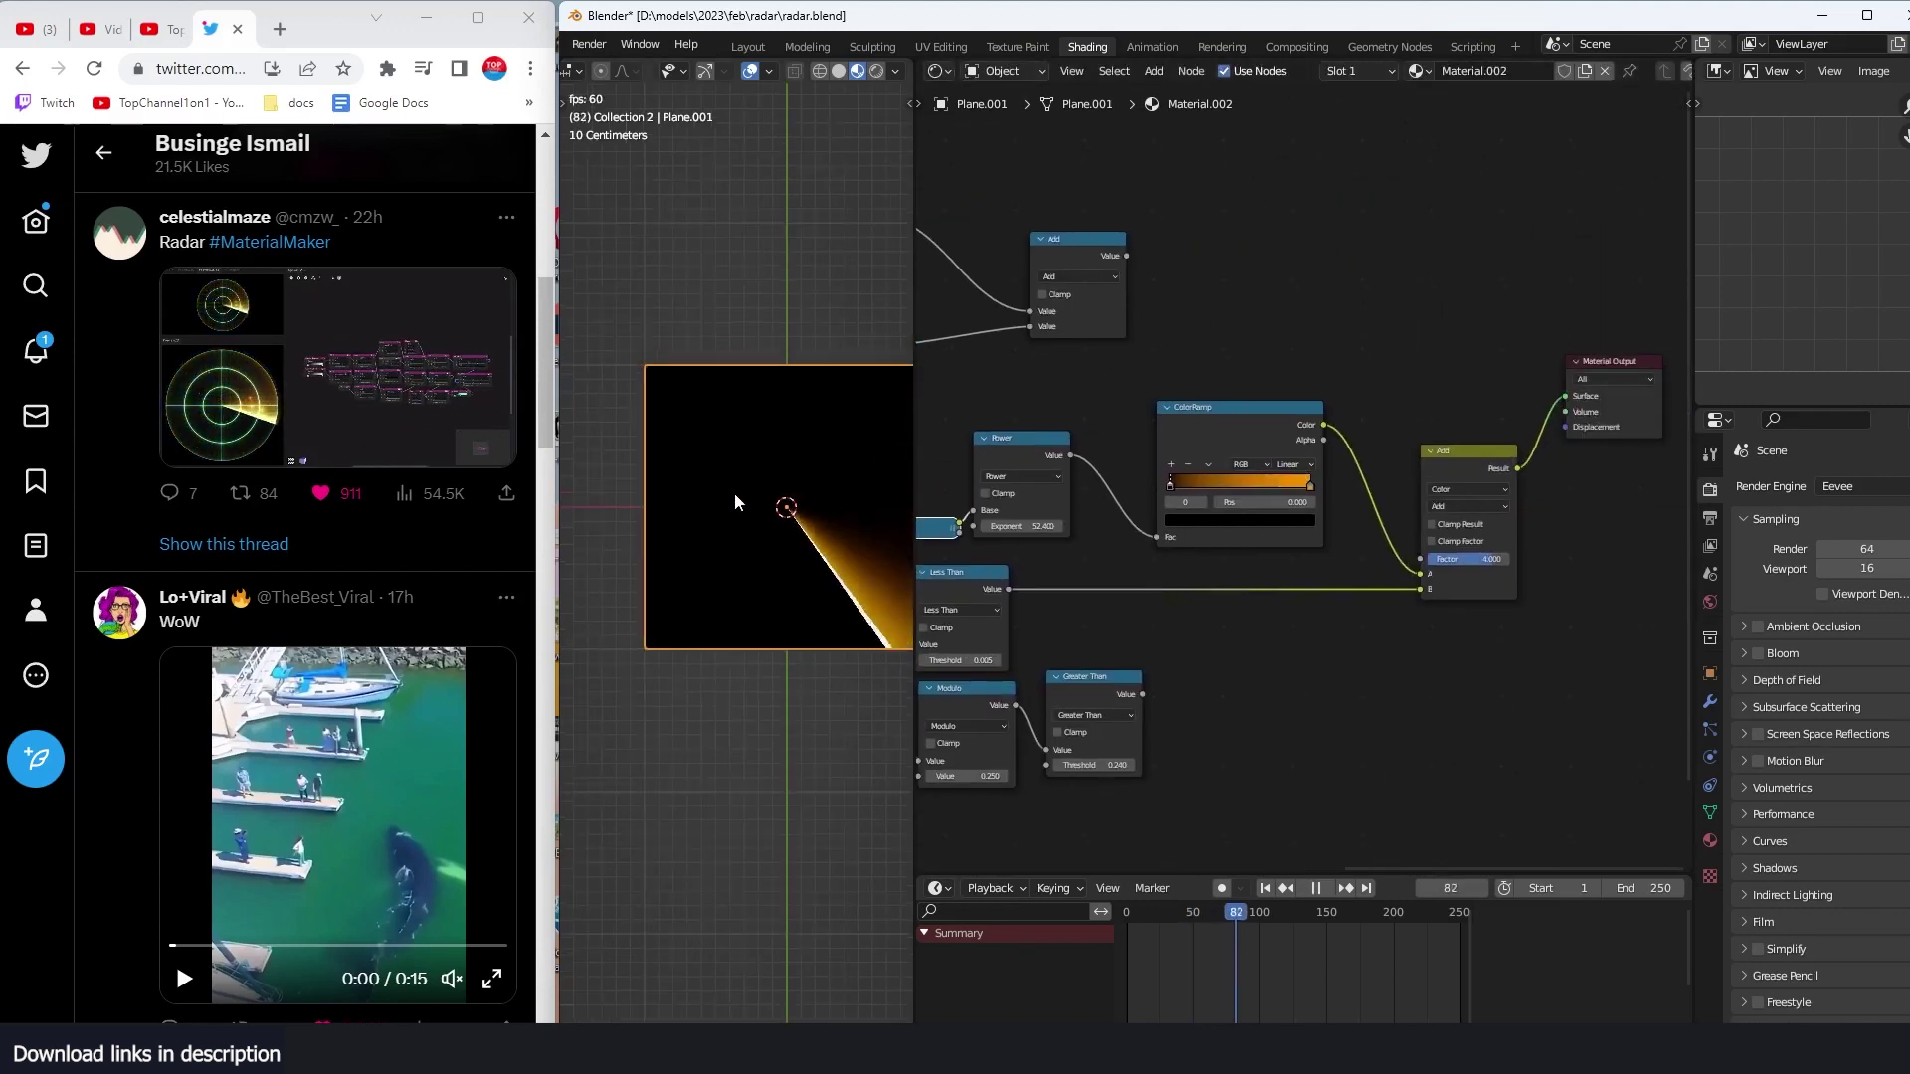
key(space)
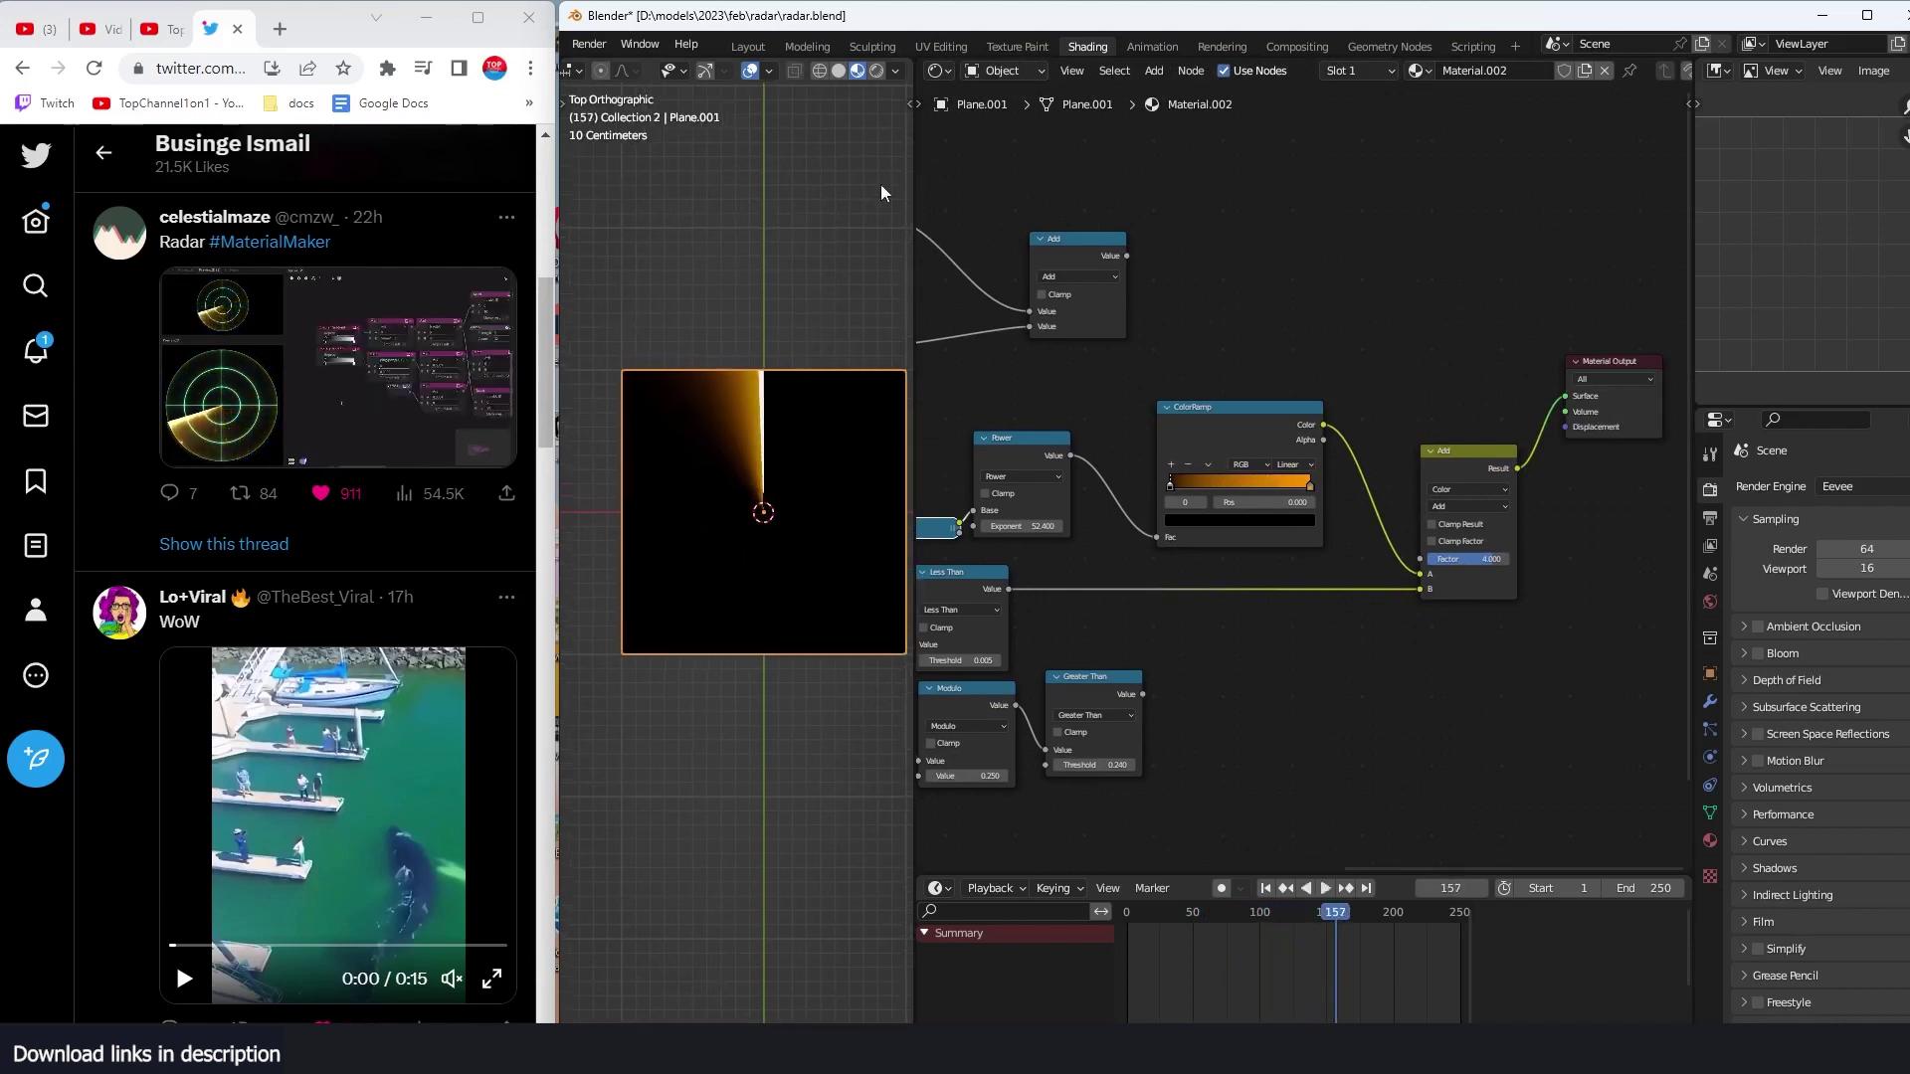
Step: Switch the viewport to rendered shading with overlays hidden and replay the sweep animation
click(875, 71)
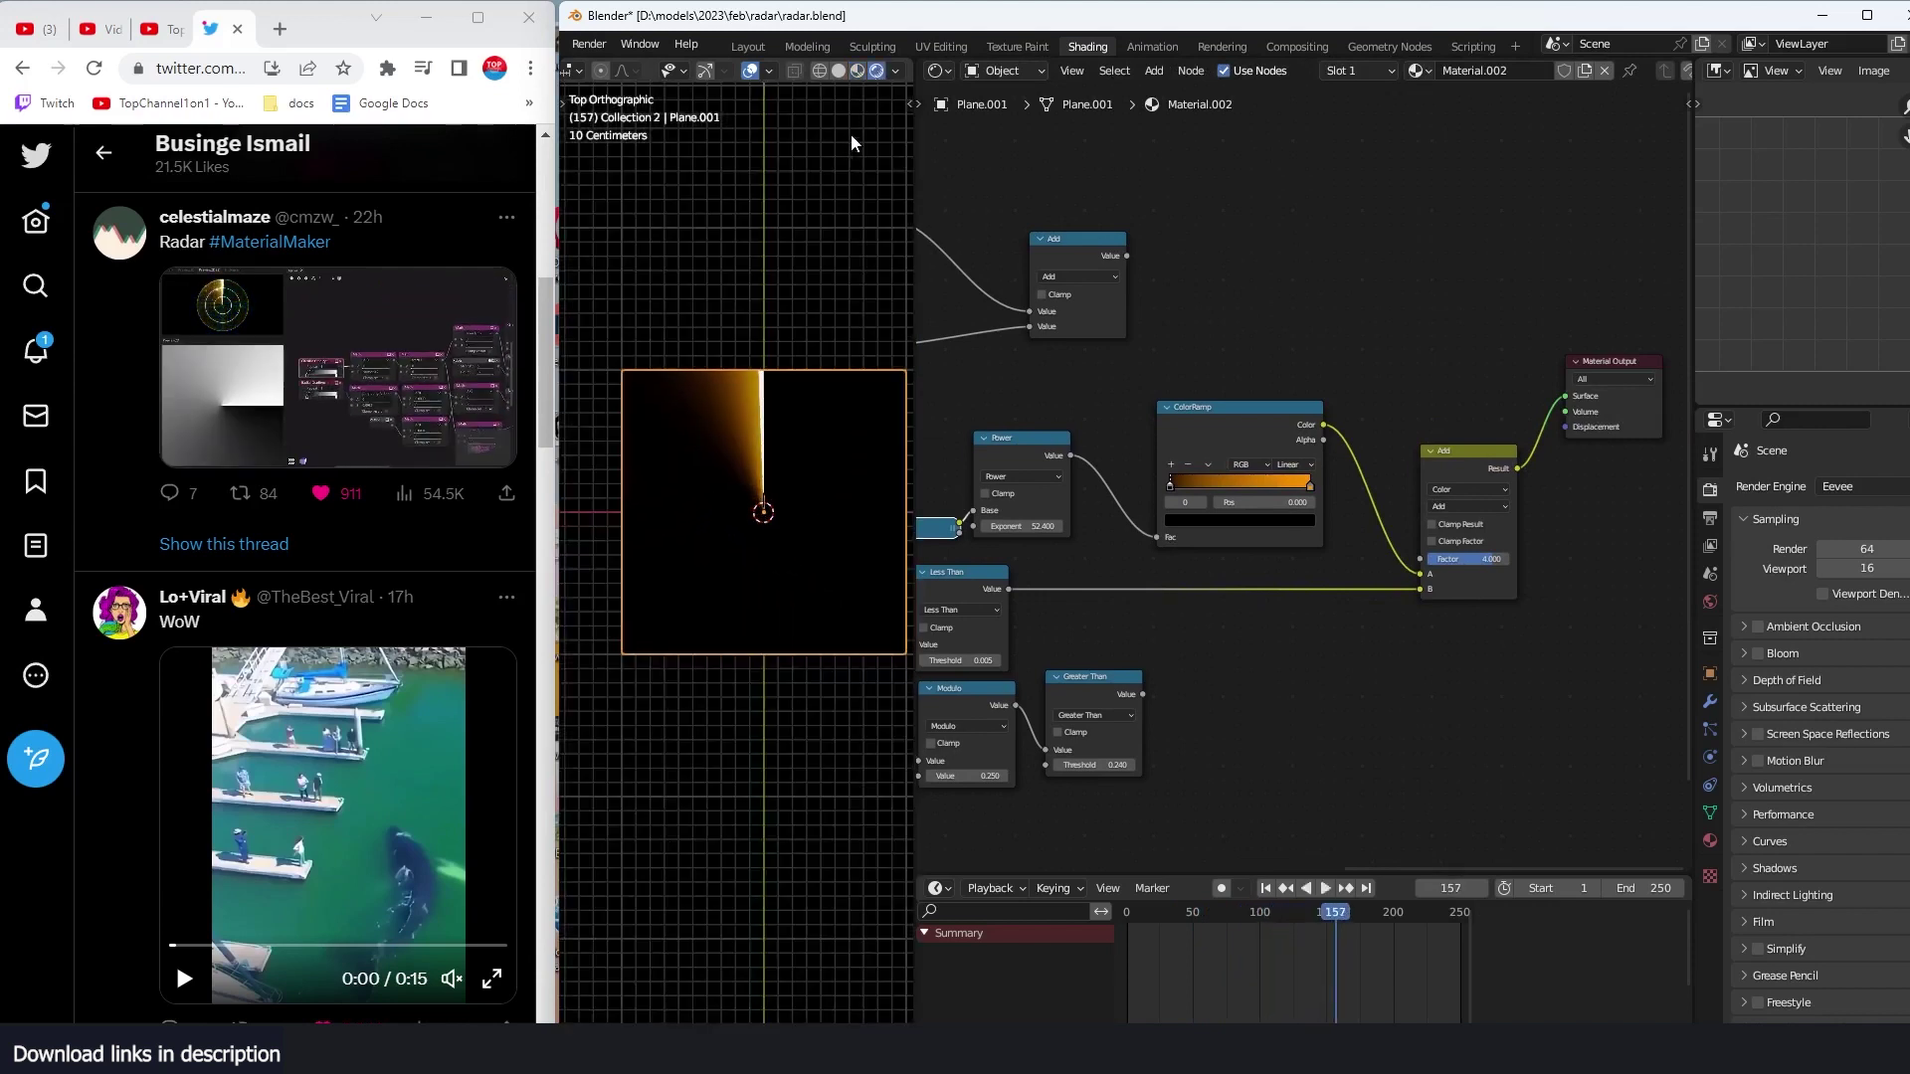
click(750, 70)
key(space)
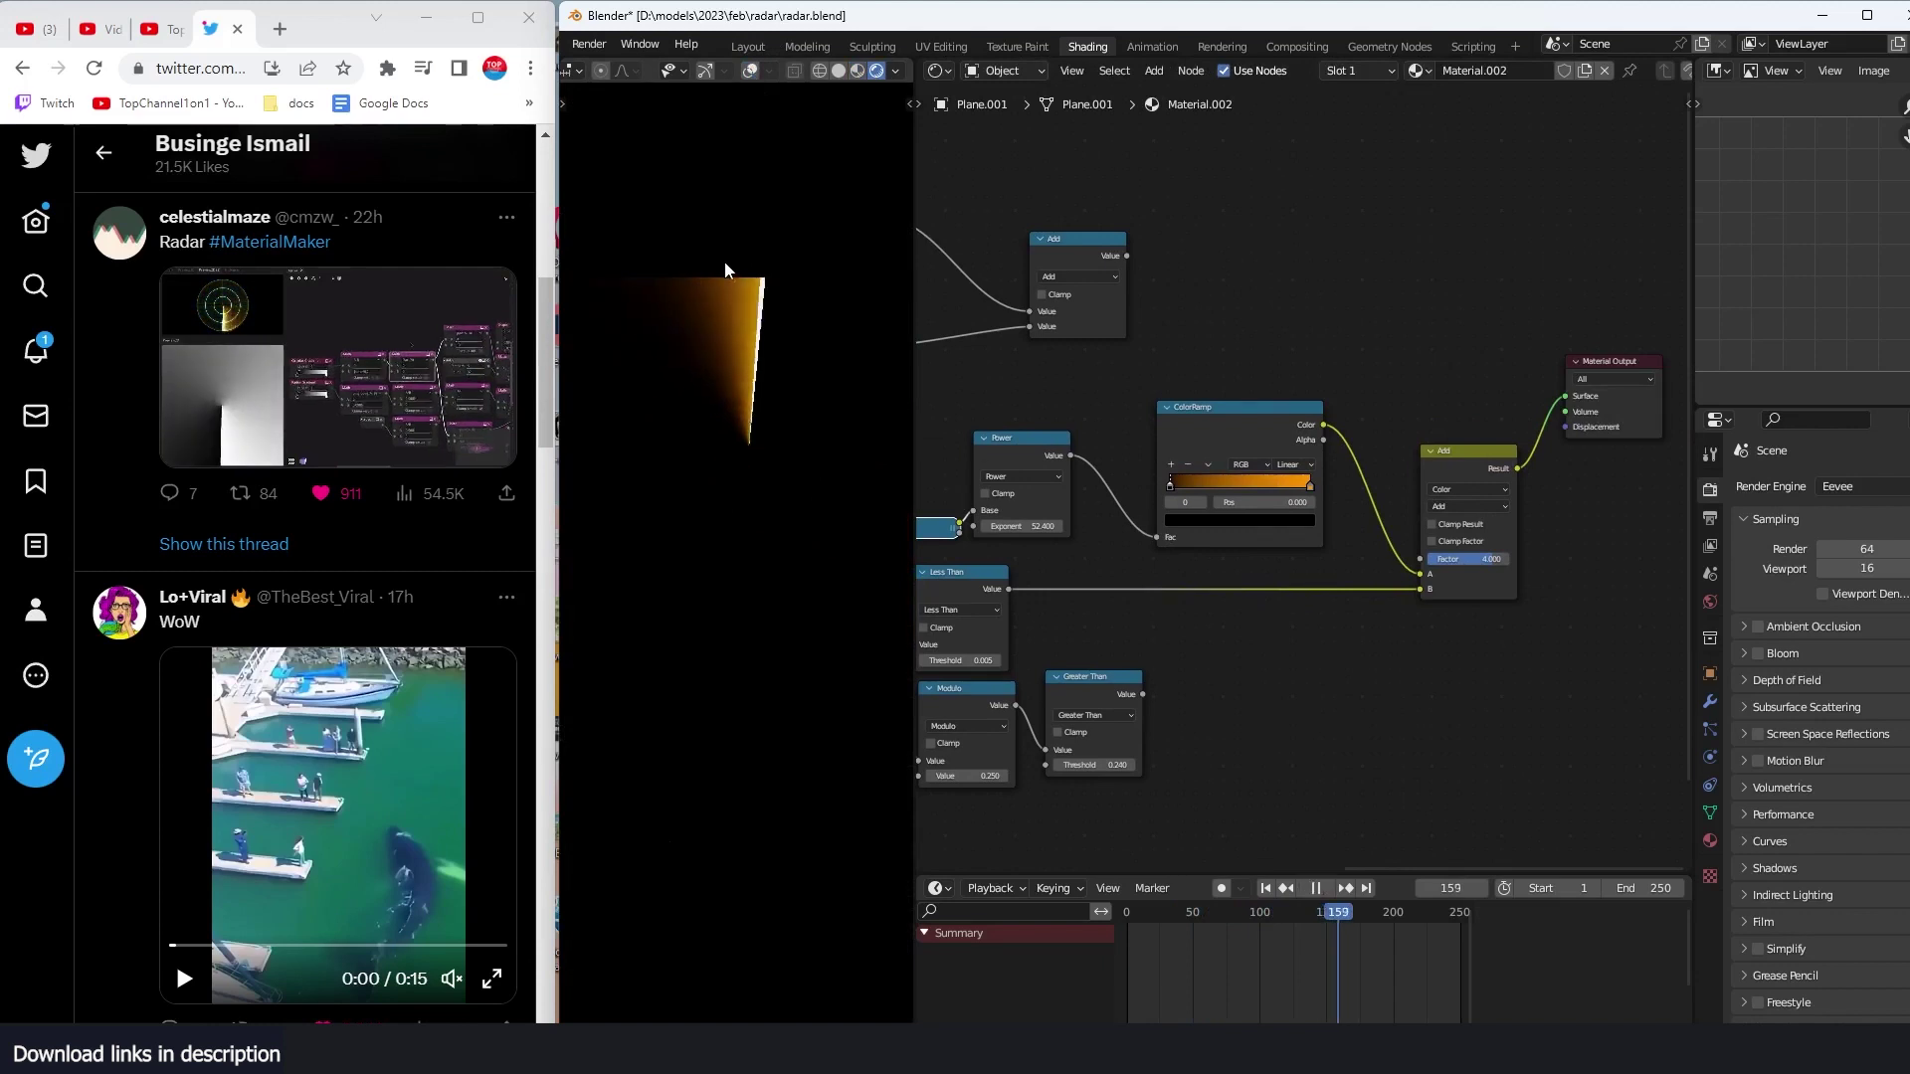
scroll(841, 522, down, 1)
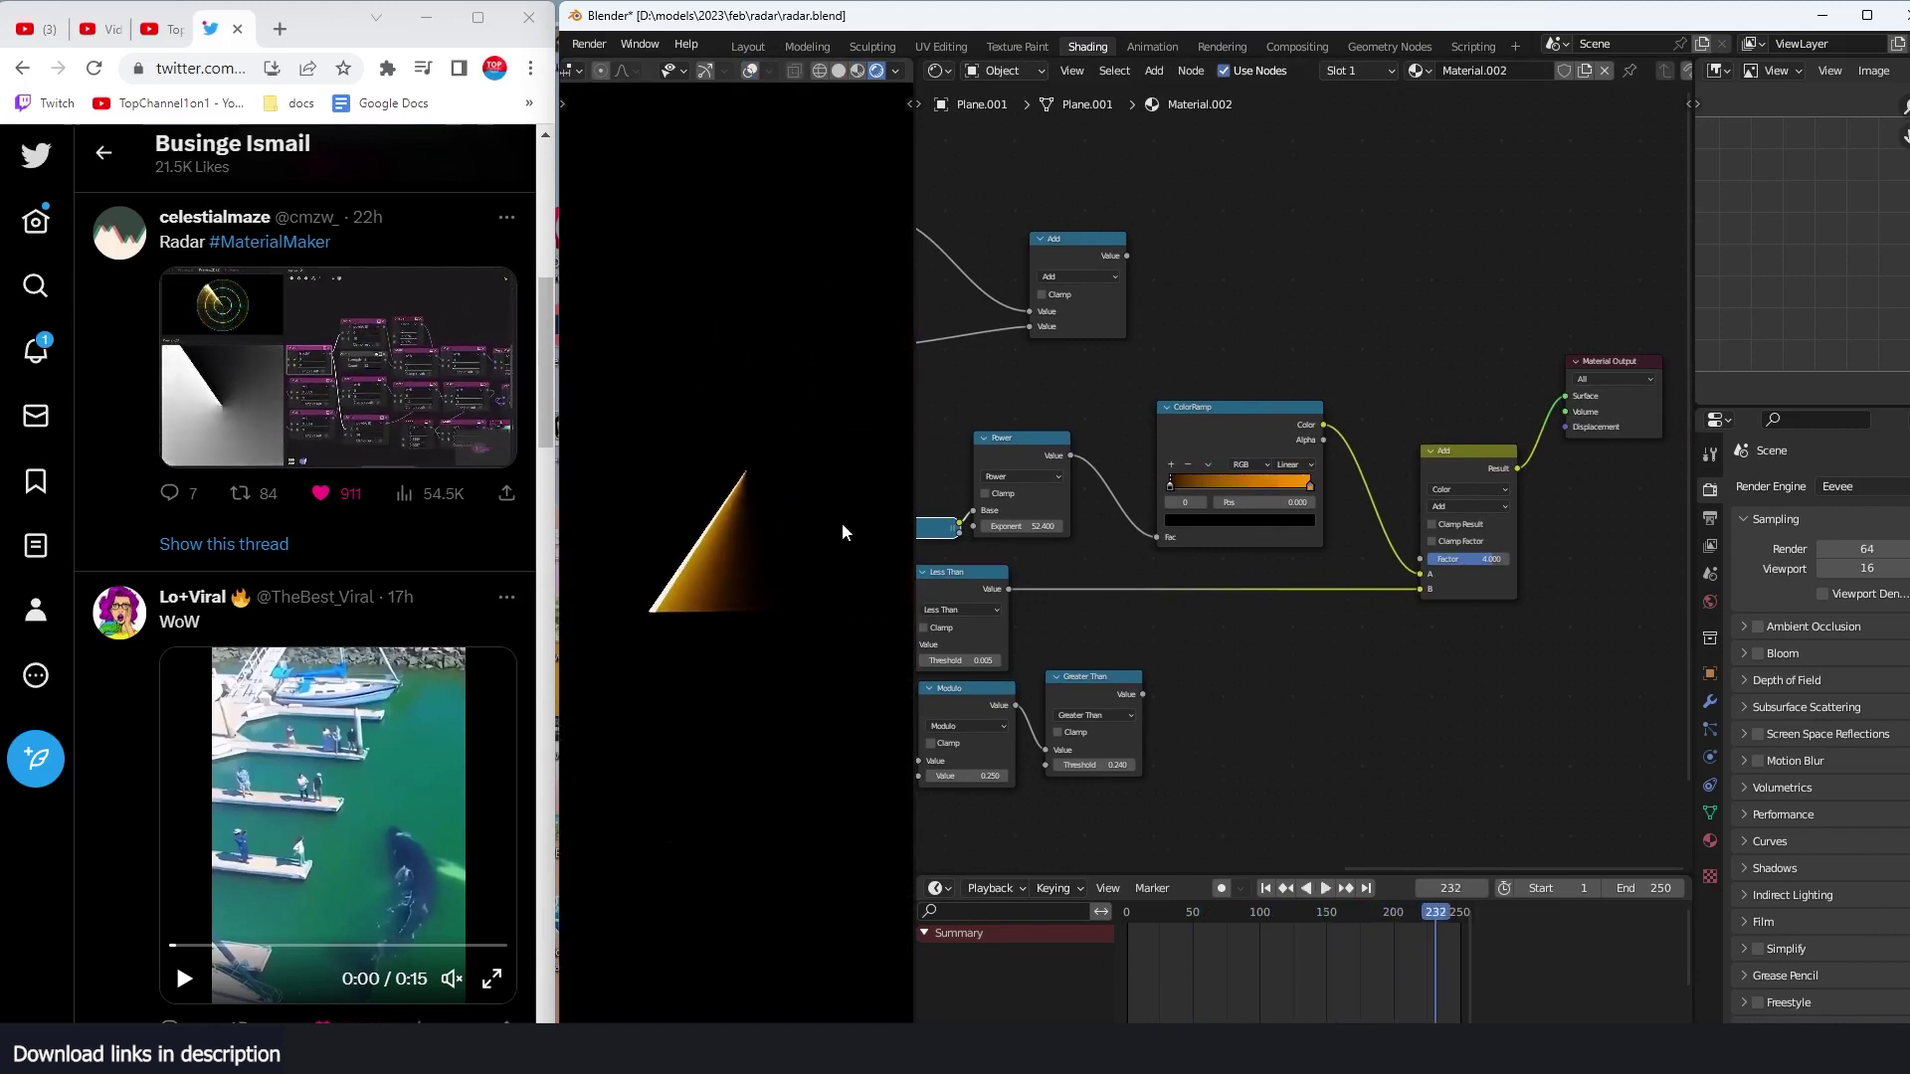
scroll(842, 522, up, 2)
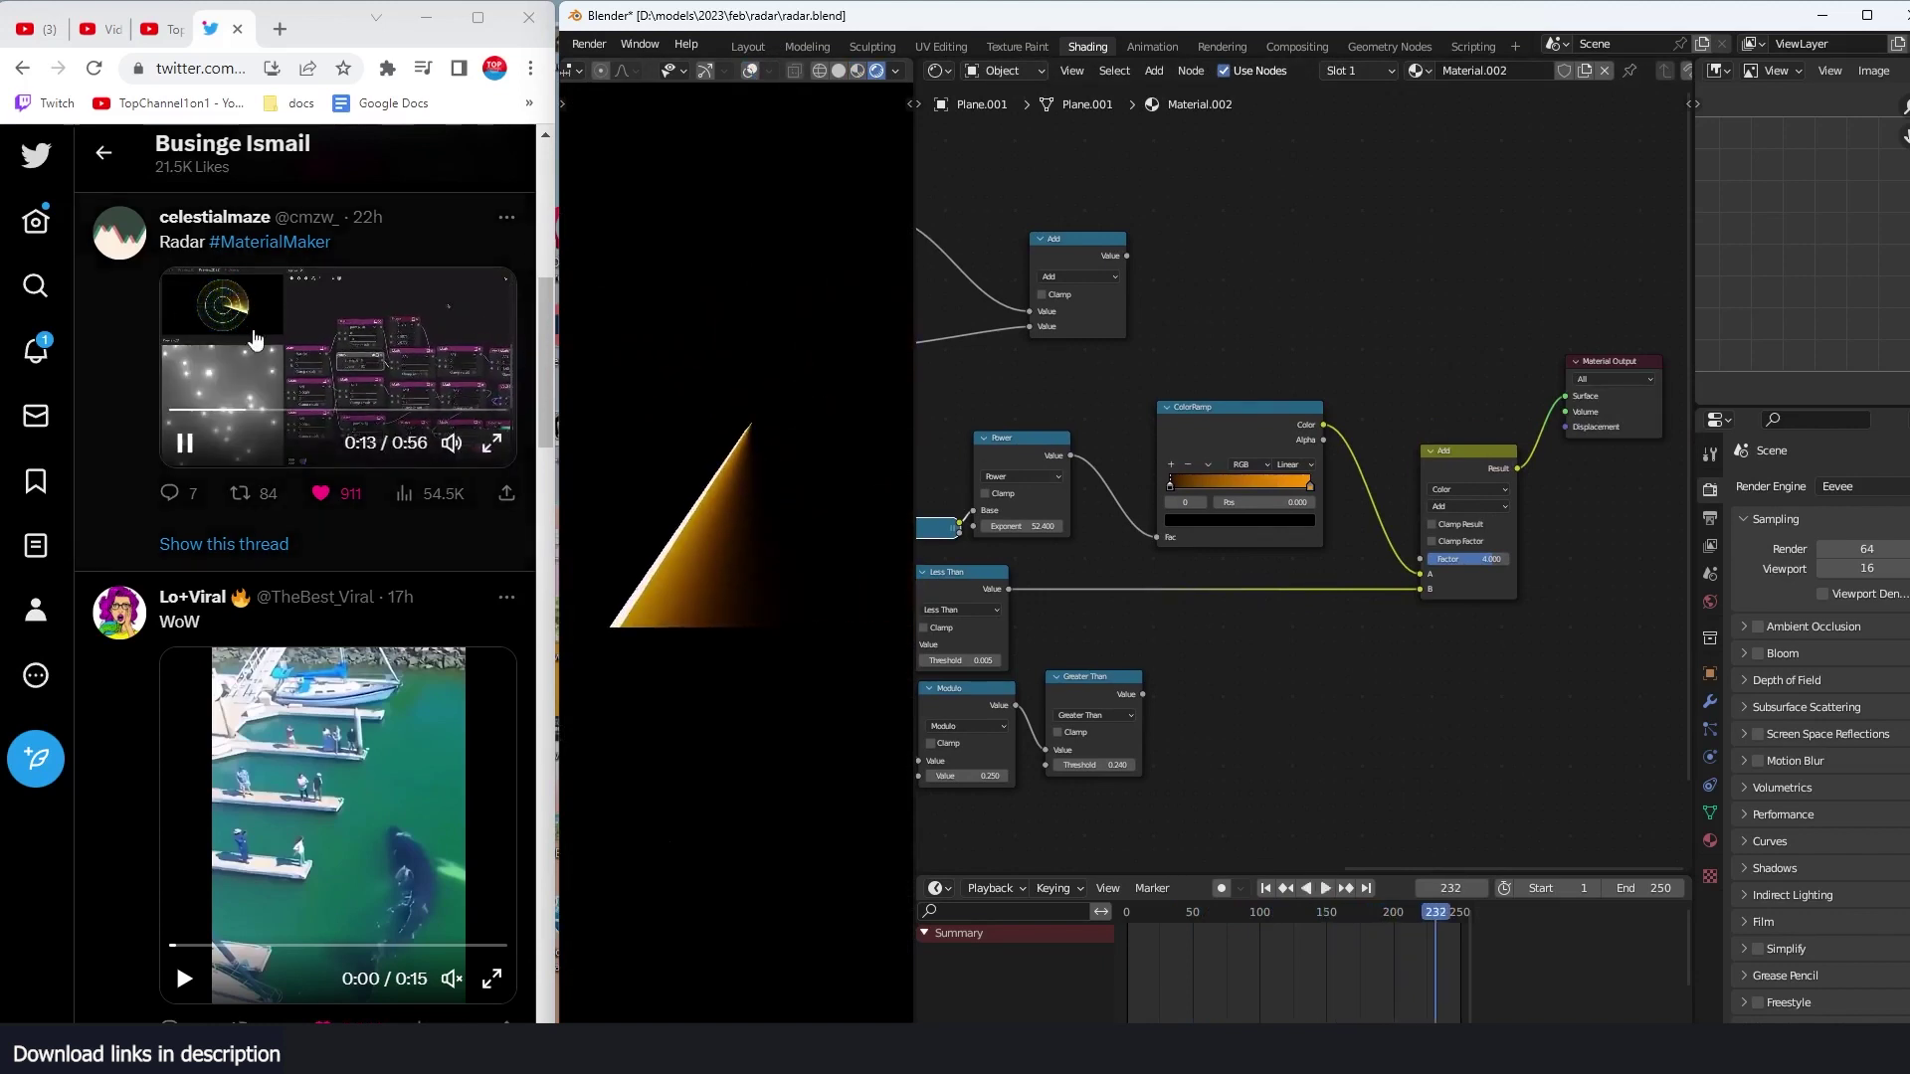
Step: Preview the sweep line's Less Than node and the crosshair's Add node through the Material Output
scroll(1198, 572, down, 4)
middle_drag(1205, 577, 1243, 554)
scroll(1245, 553, up, 3)
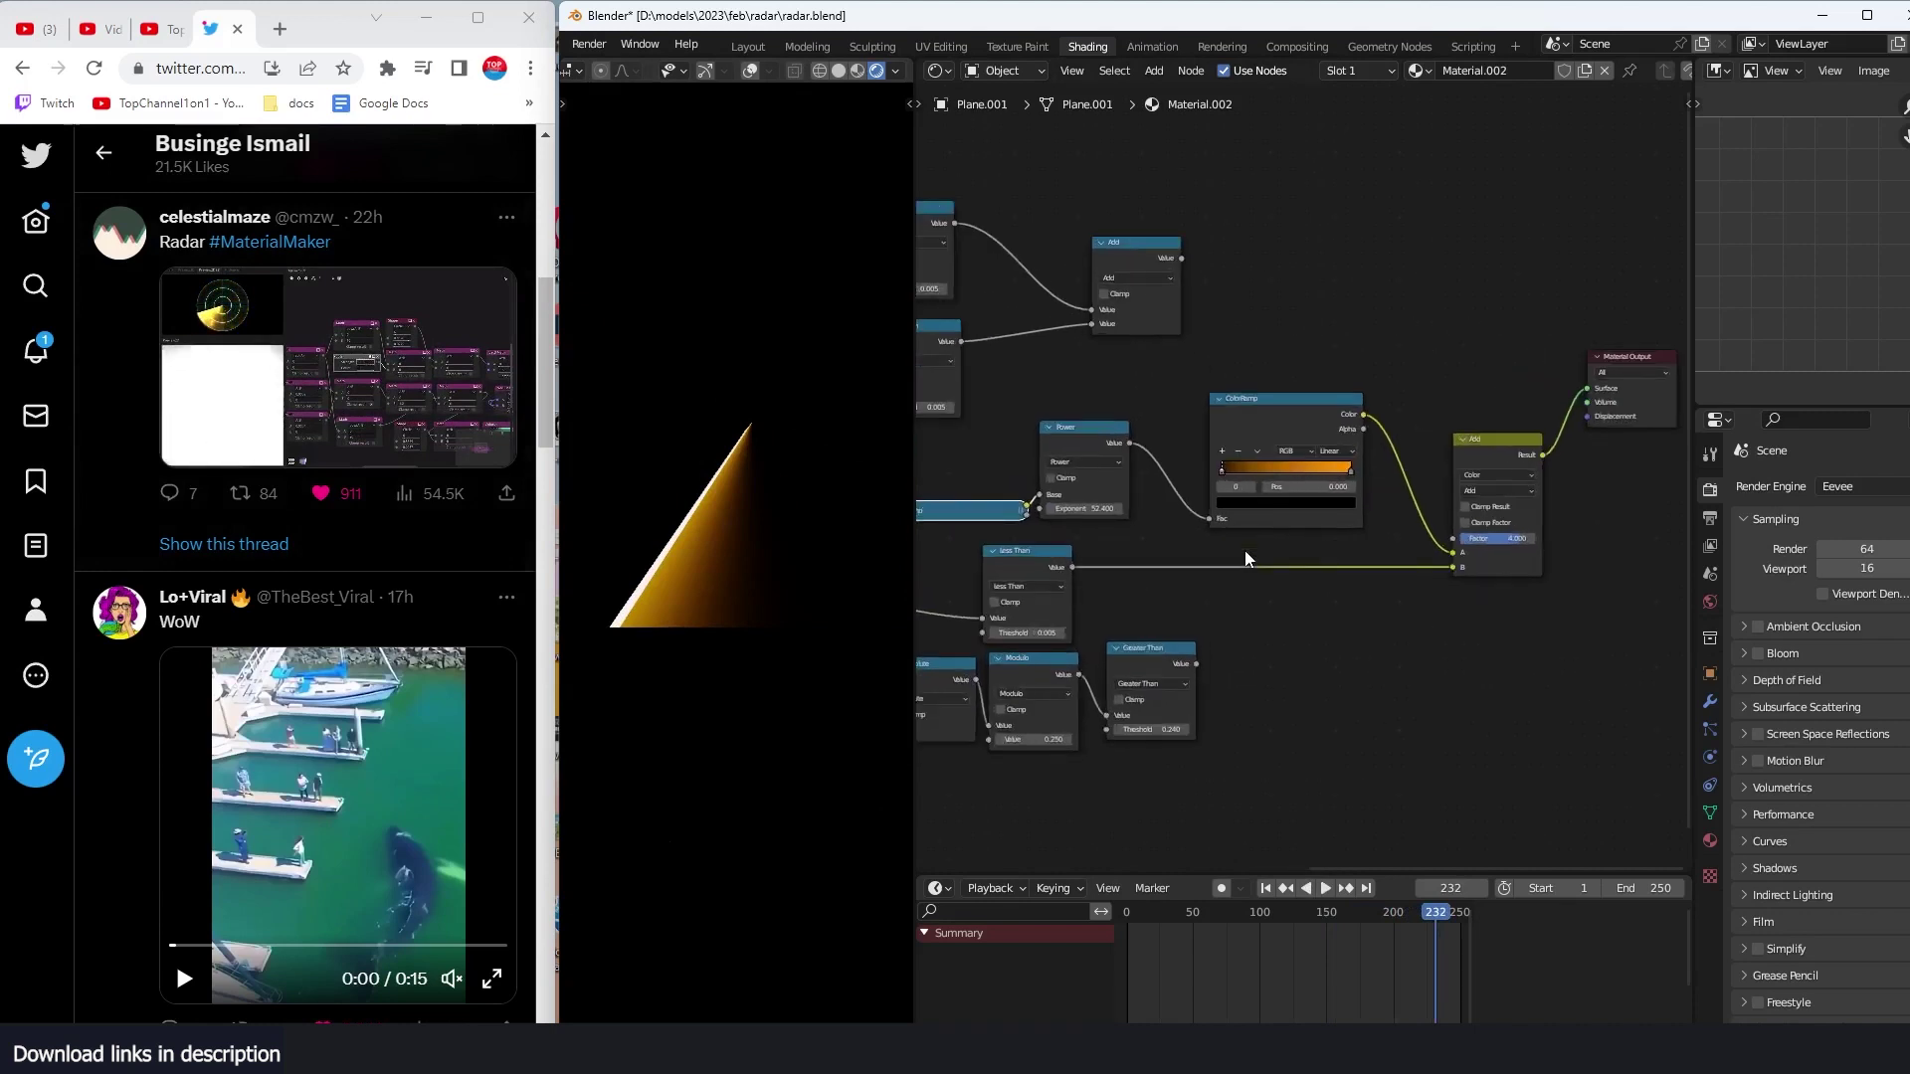
middle_drag(1045, 634, 1018, 624)
middle_drag(1277, 636, 1383, 646)
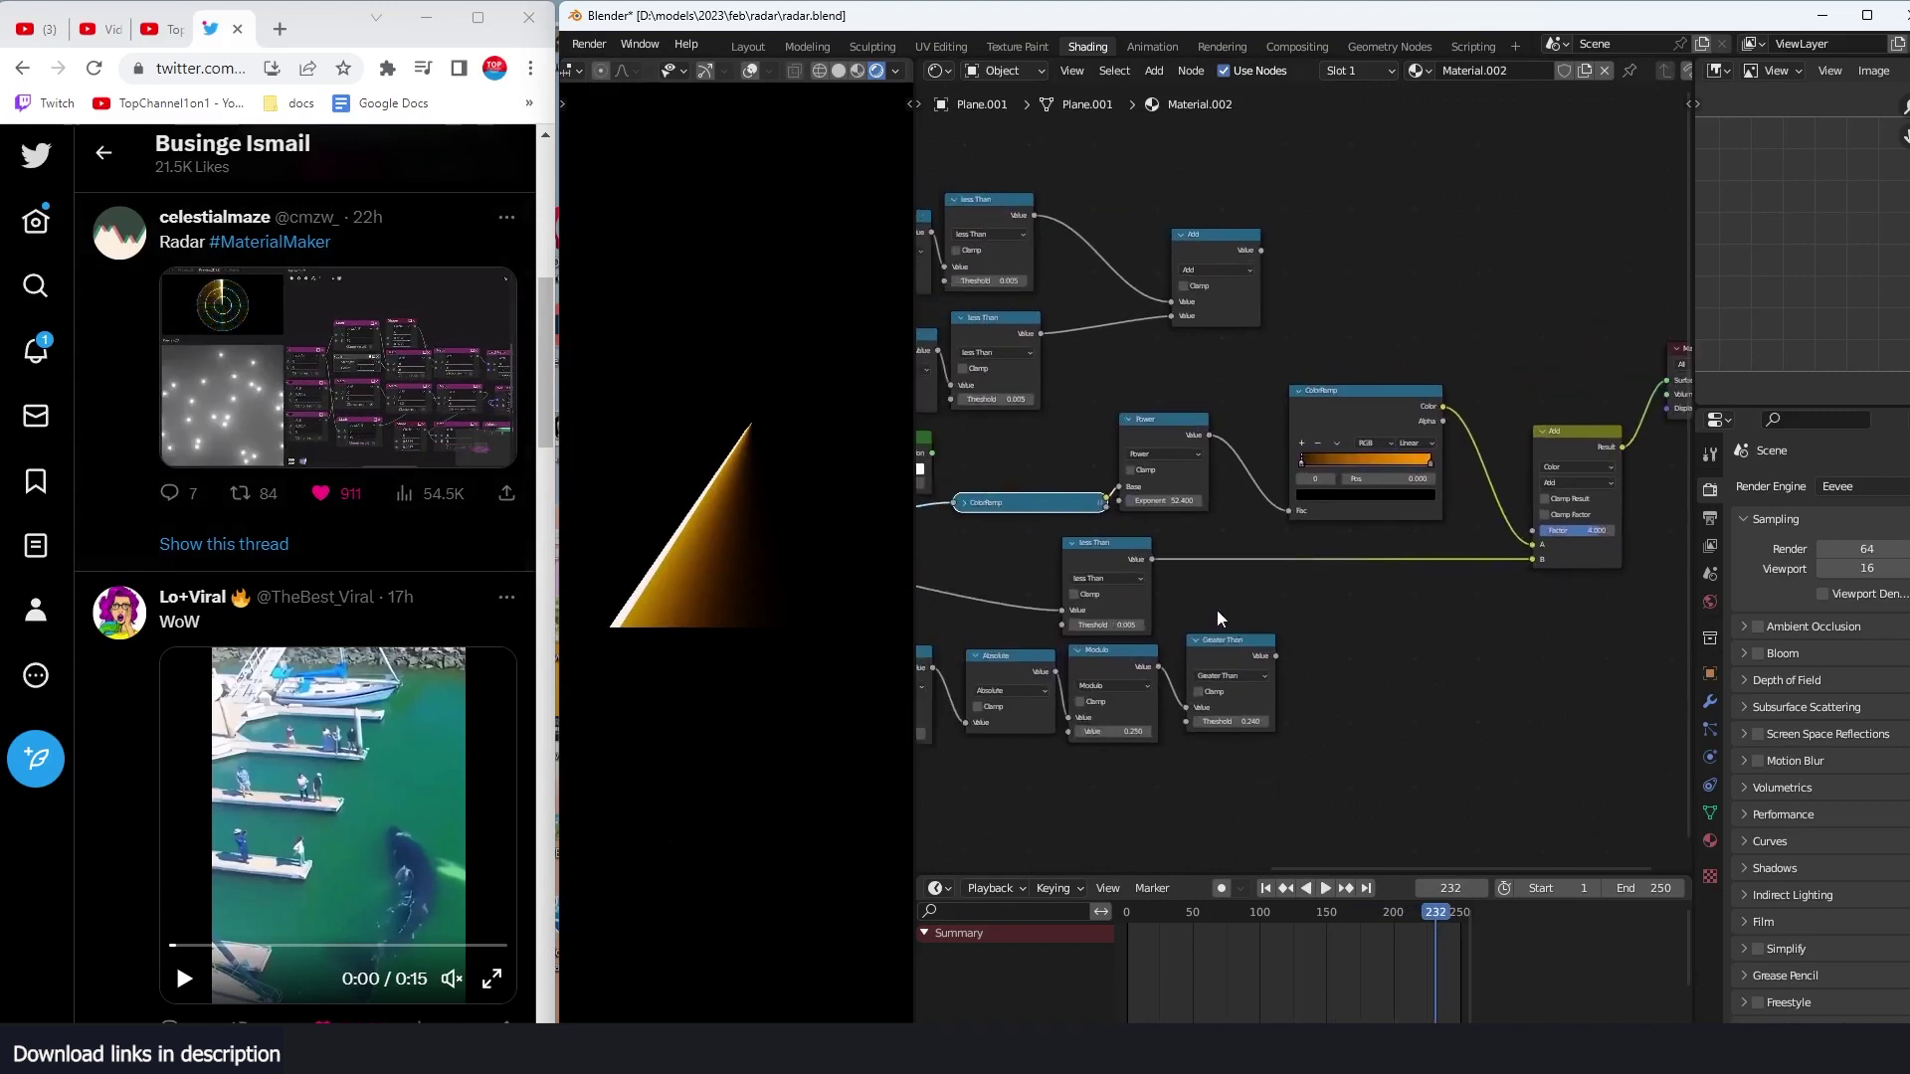
ctrl+shift+click(1134, 553)
middle_drag(1160, 432, 1179, 442)
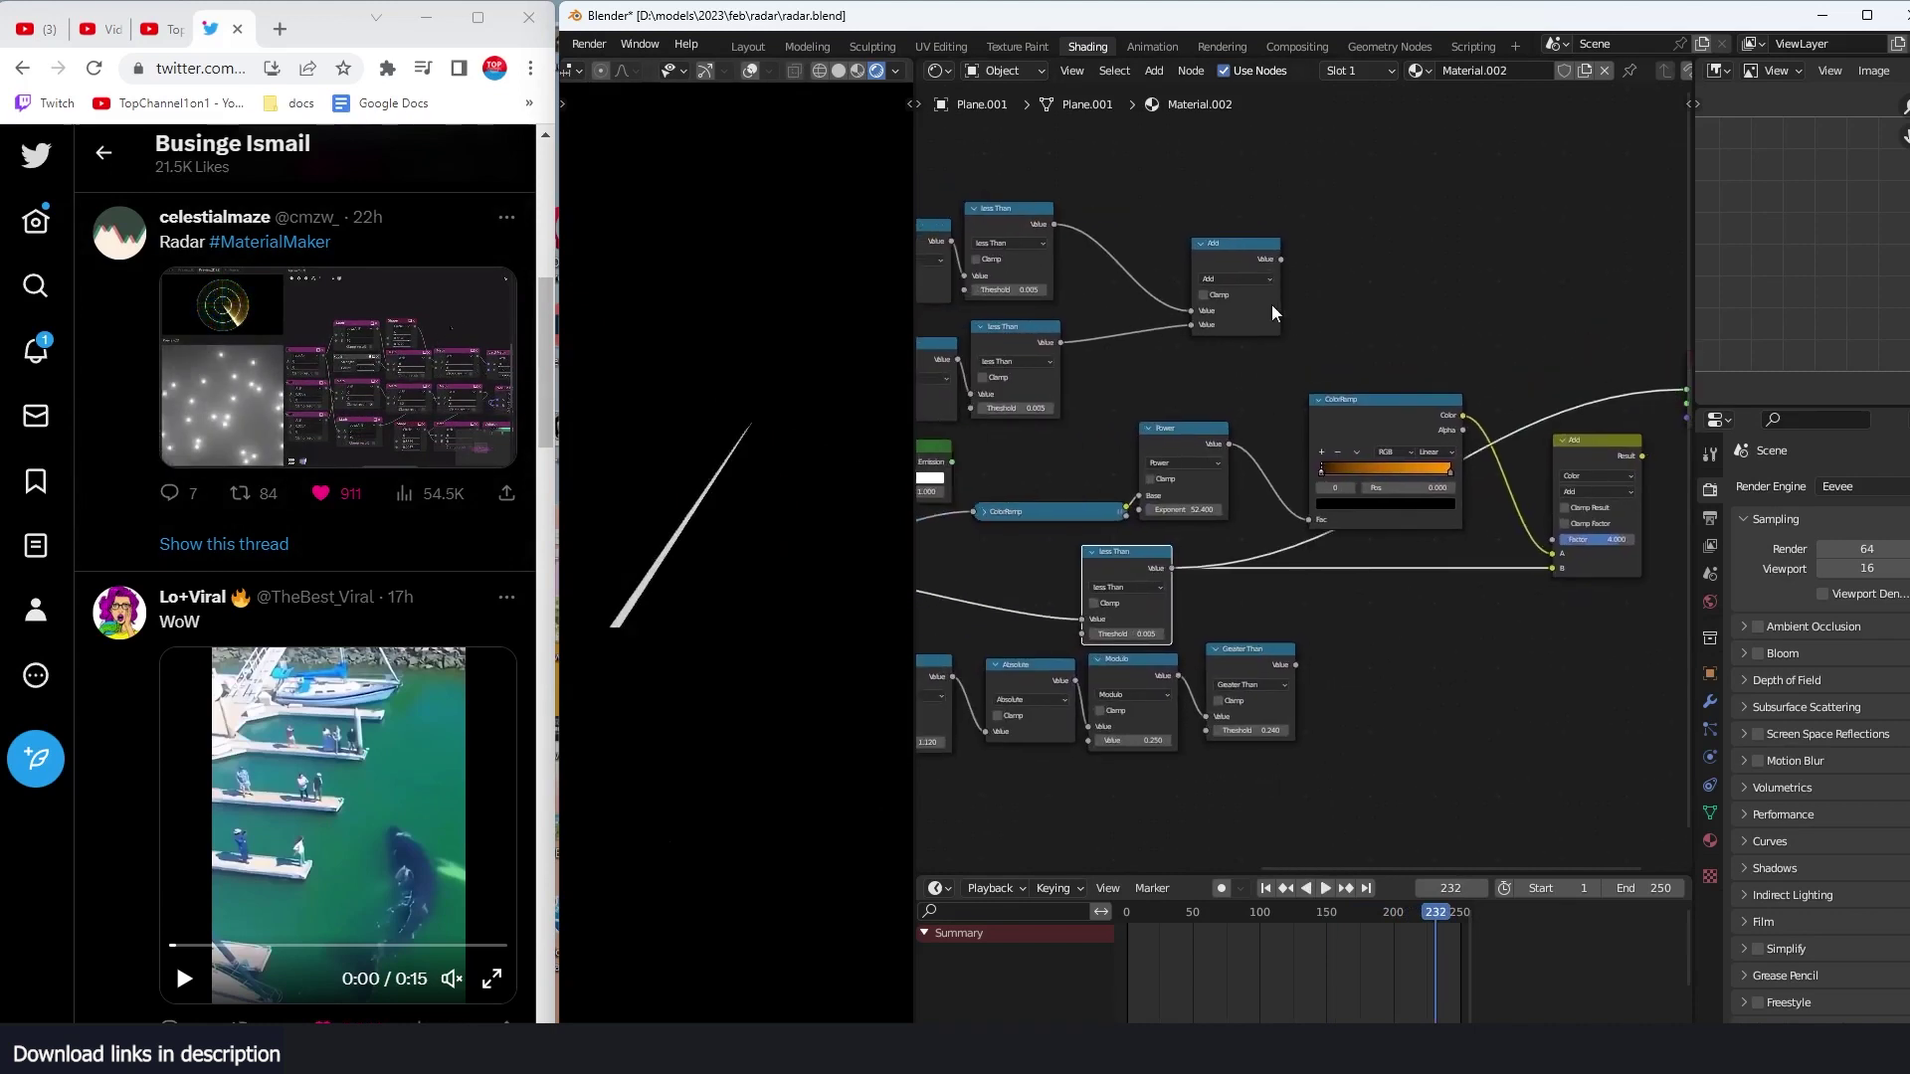
ctrl+shift+click(1256, 248)
Step: Preview the sweep line's Less Than node again, followed by the rings' Greater Than node
scroll(1255, 248, down, 2)
middle_drag(1144, 246, 1218, 381)
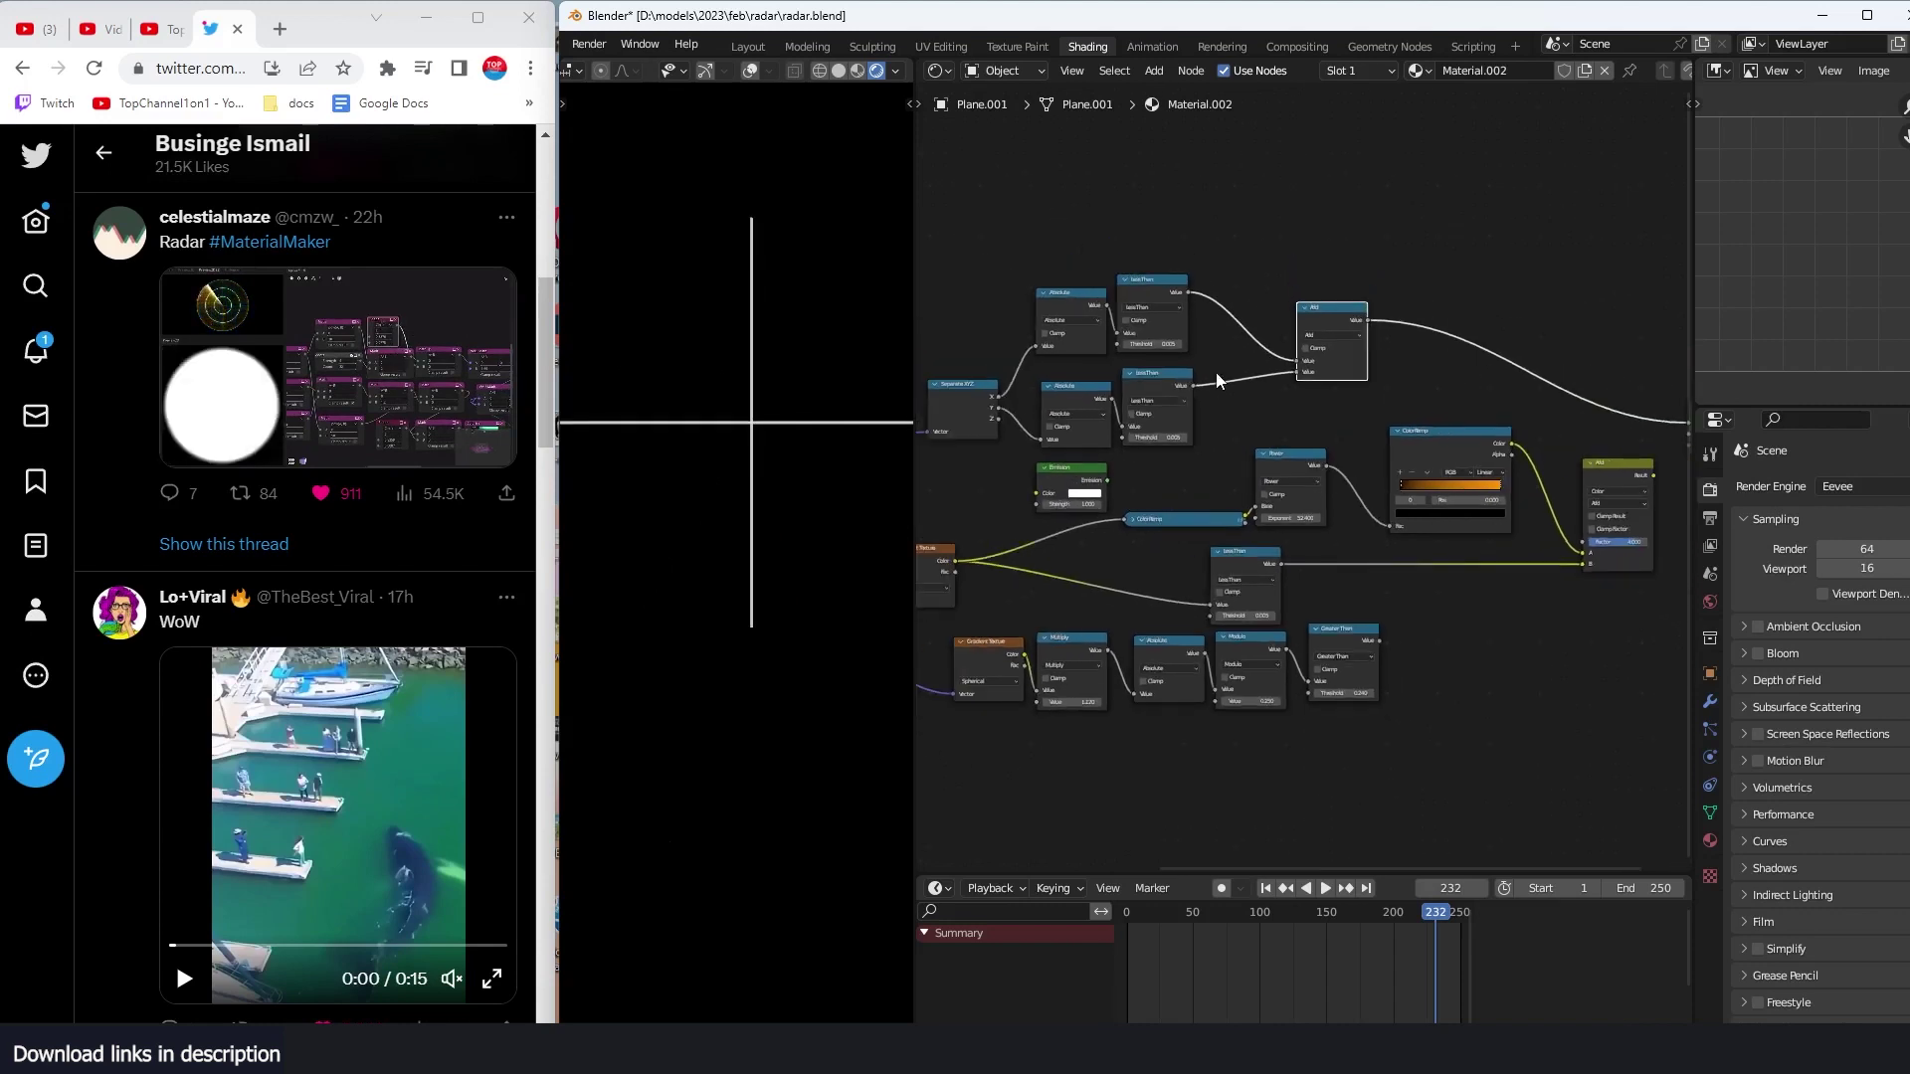
middle_drag(1194, 477, 1322, 433)
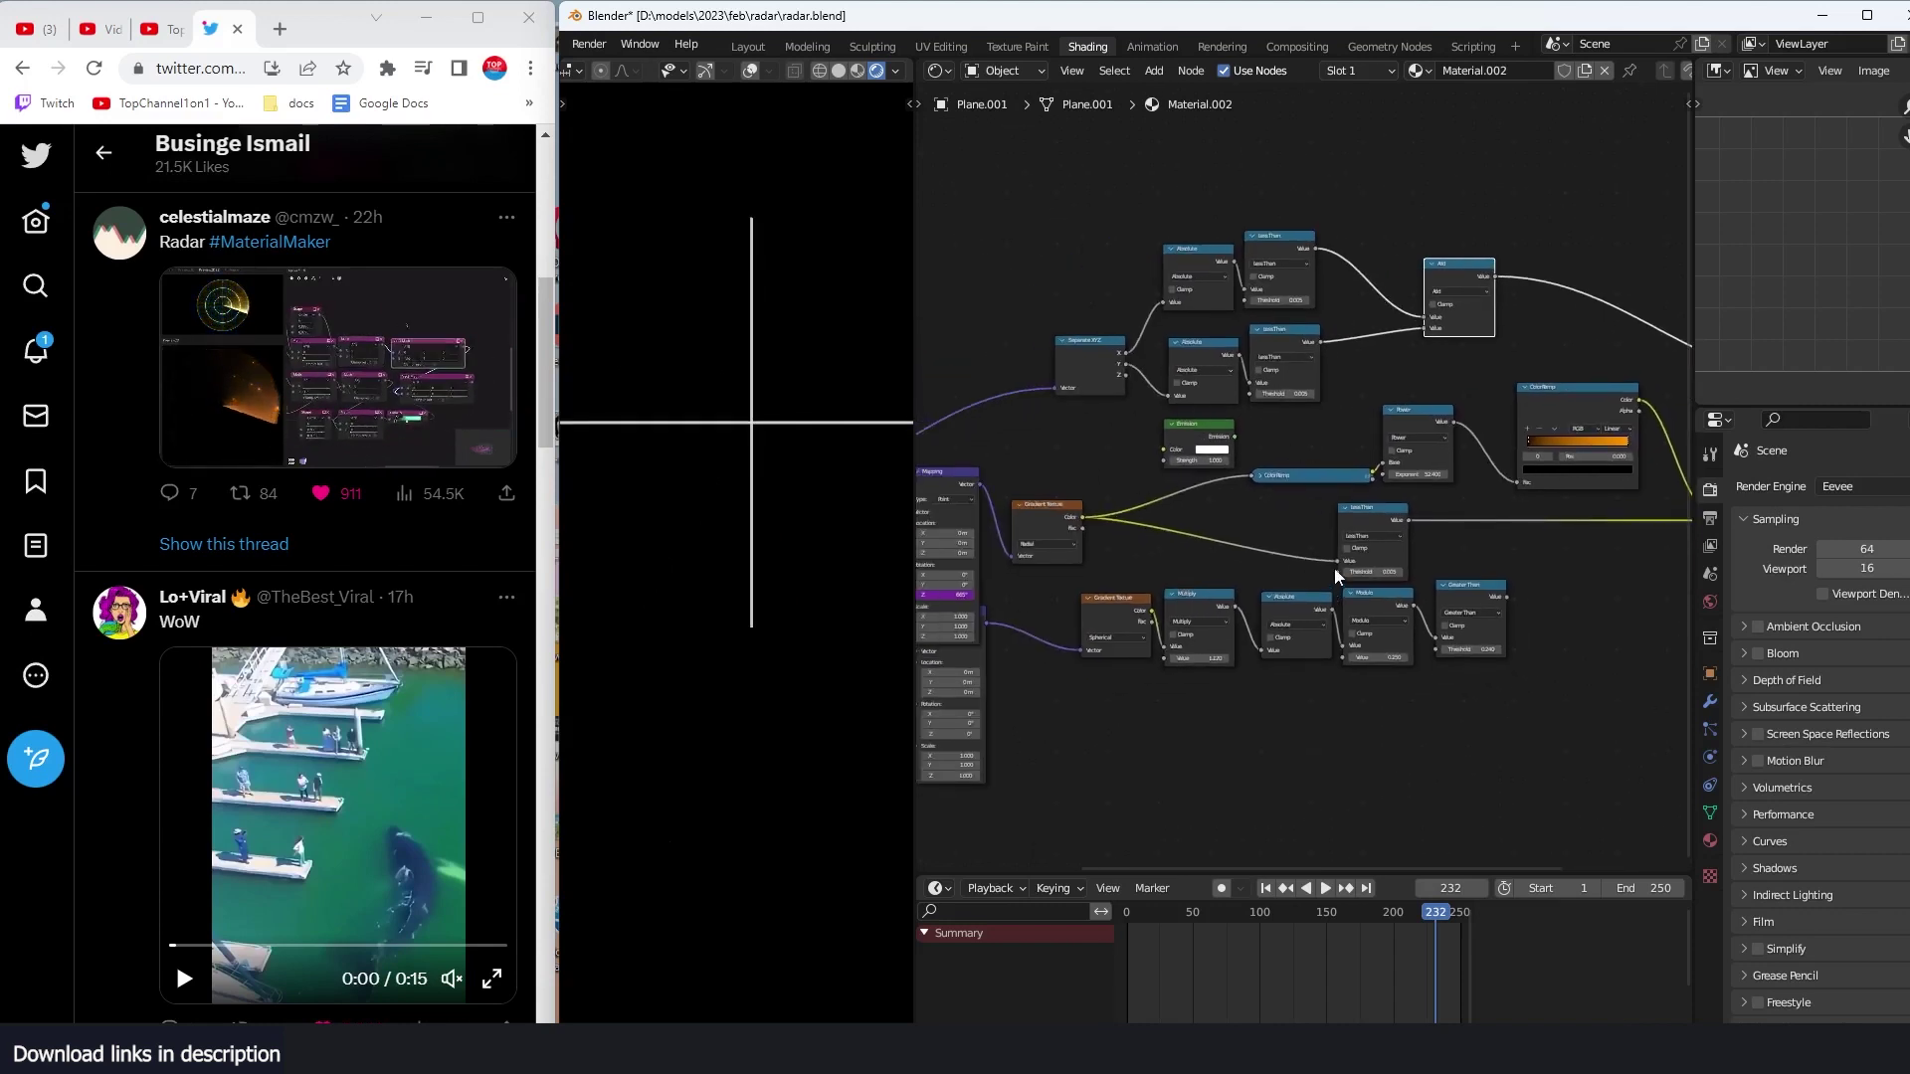
middle_drag(1338, 576, 1318, 565)
ctrl+shift+click(1375, 521)
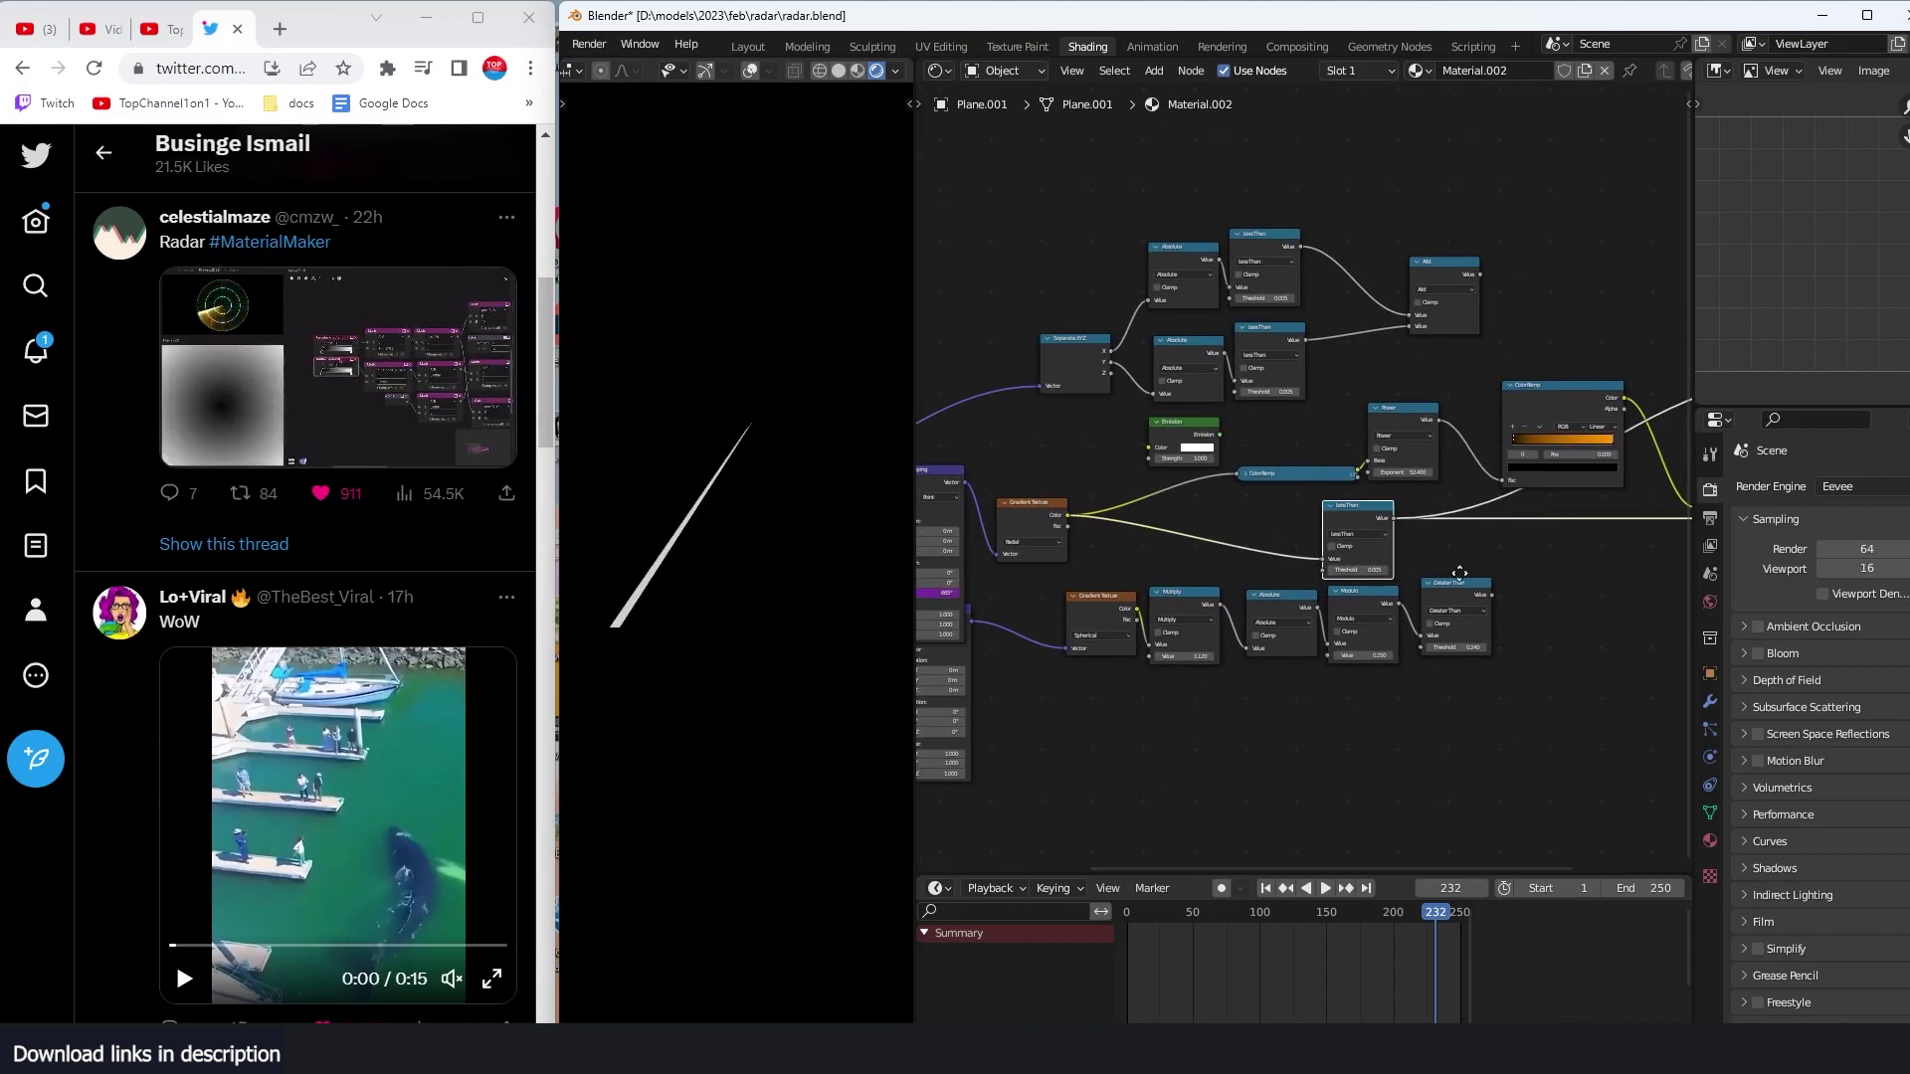
middle_drag(1459, 574, 1361, 634)
ctrl+shift+click(1371, 591)
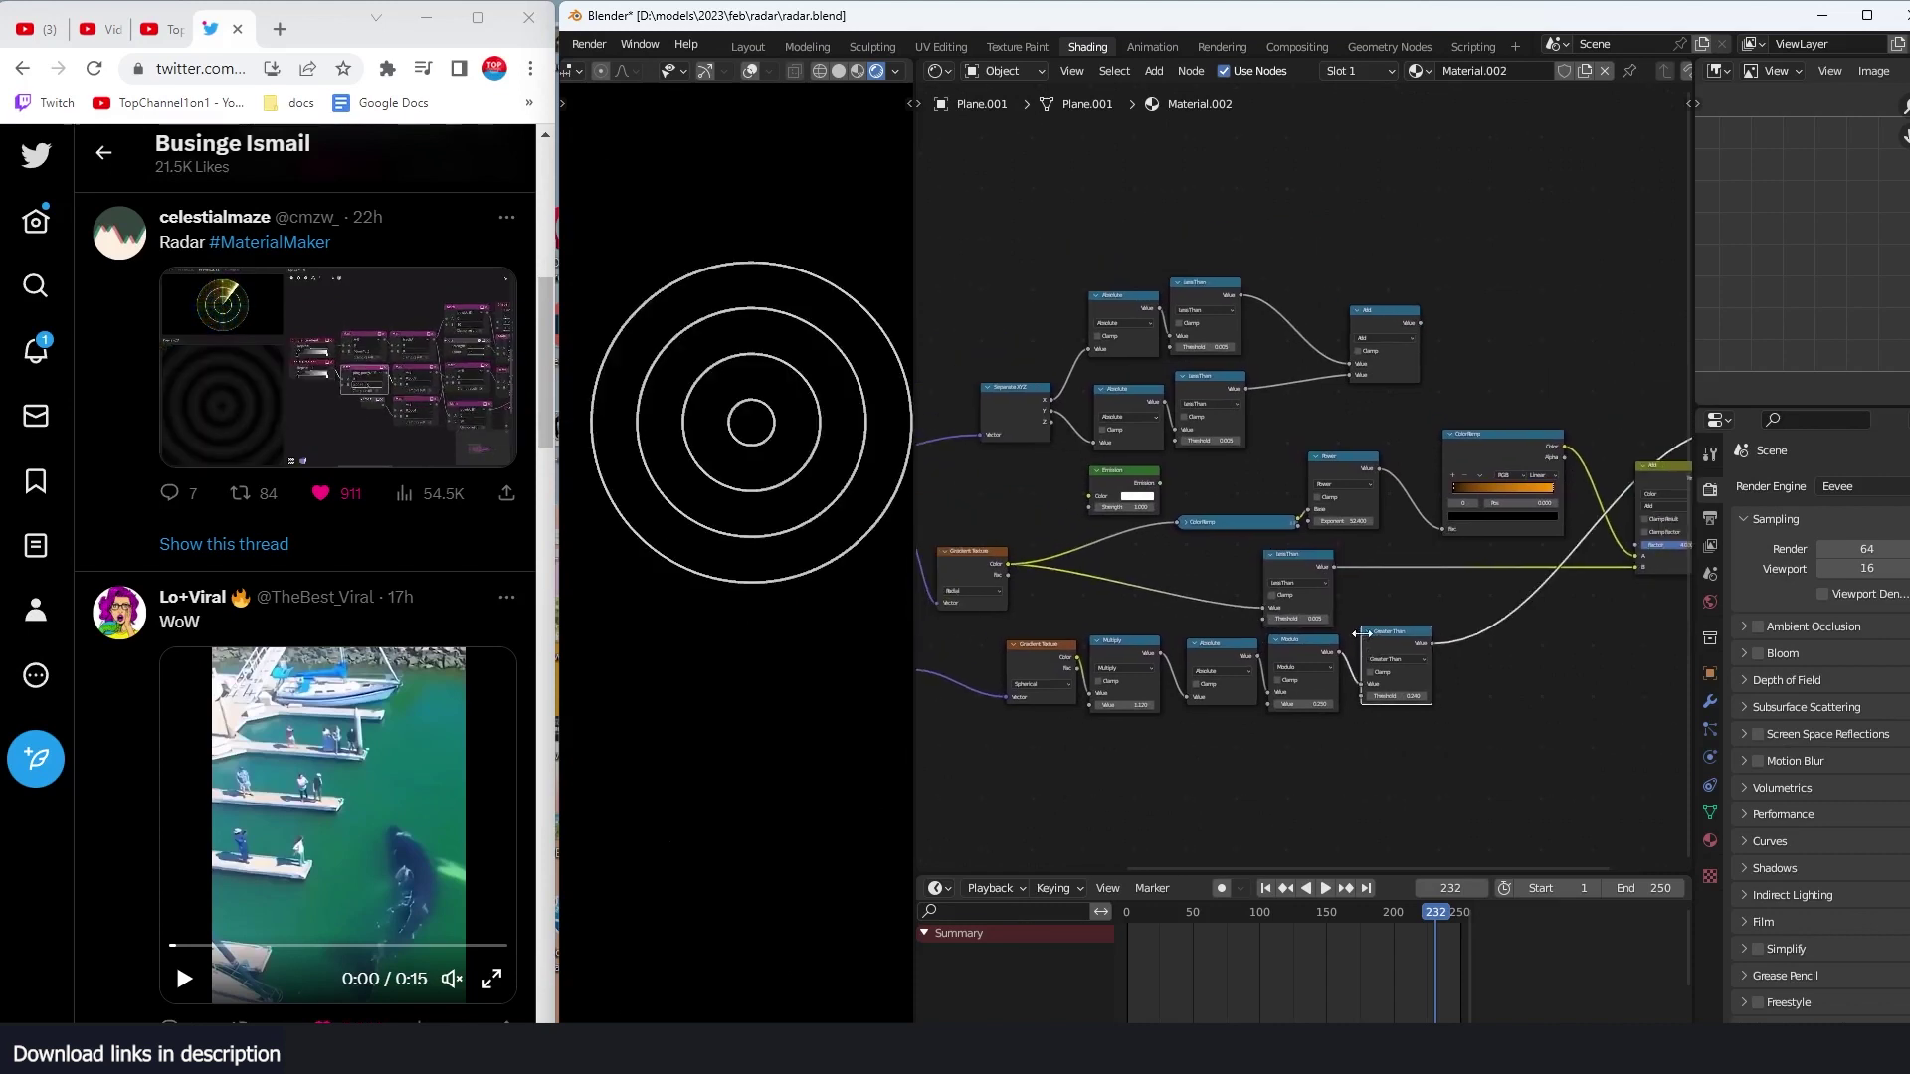
Step: Preview the ring chain's Absolute node through the Material Output and move the Modulo and Greater Than nodes below it
ctrl+shift+click(1232, 650)
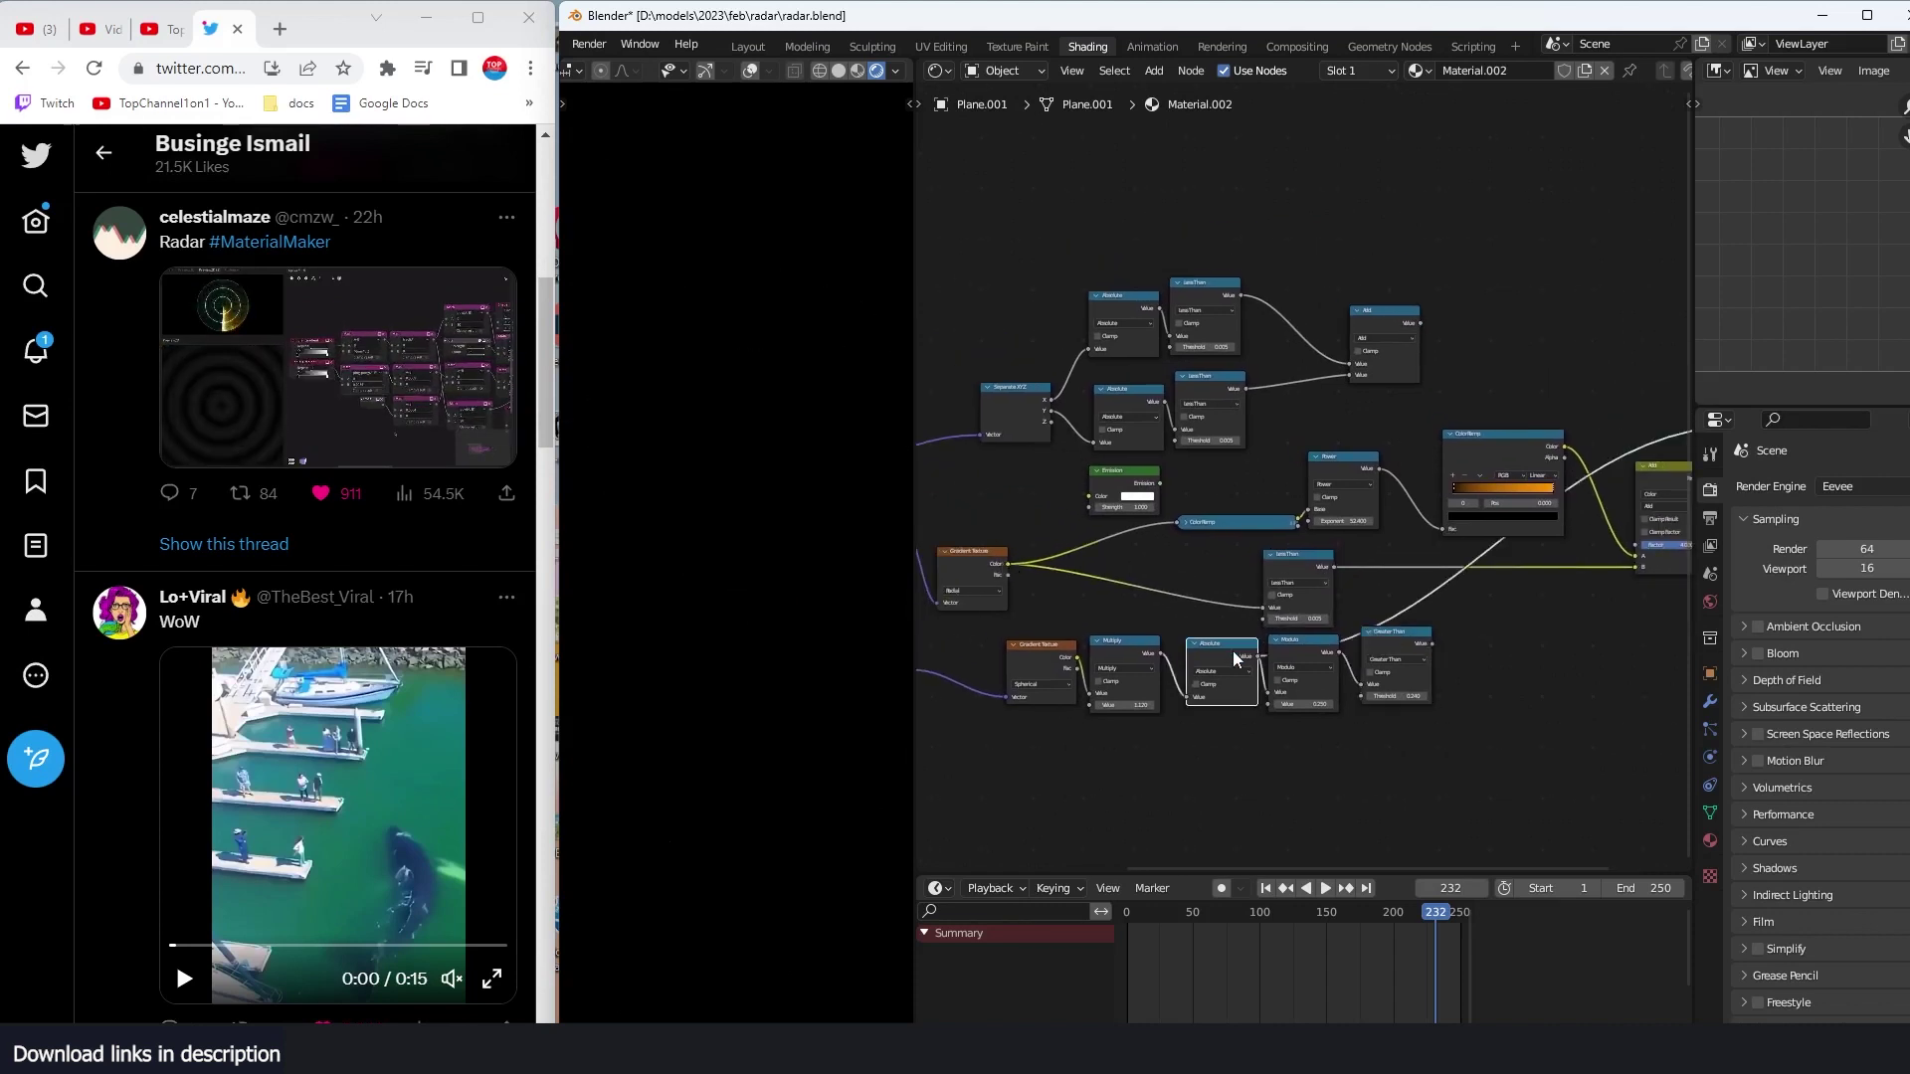
ctrl+shift+click(1307, 649)
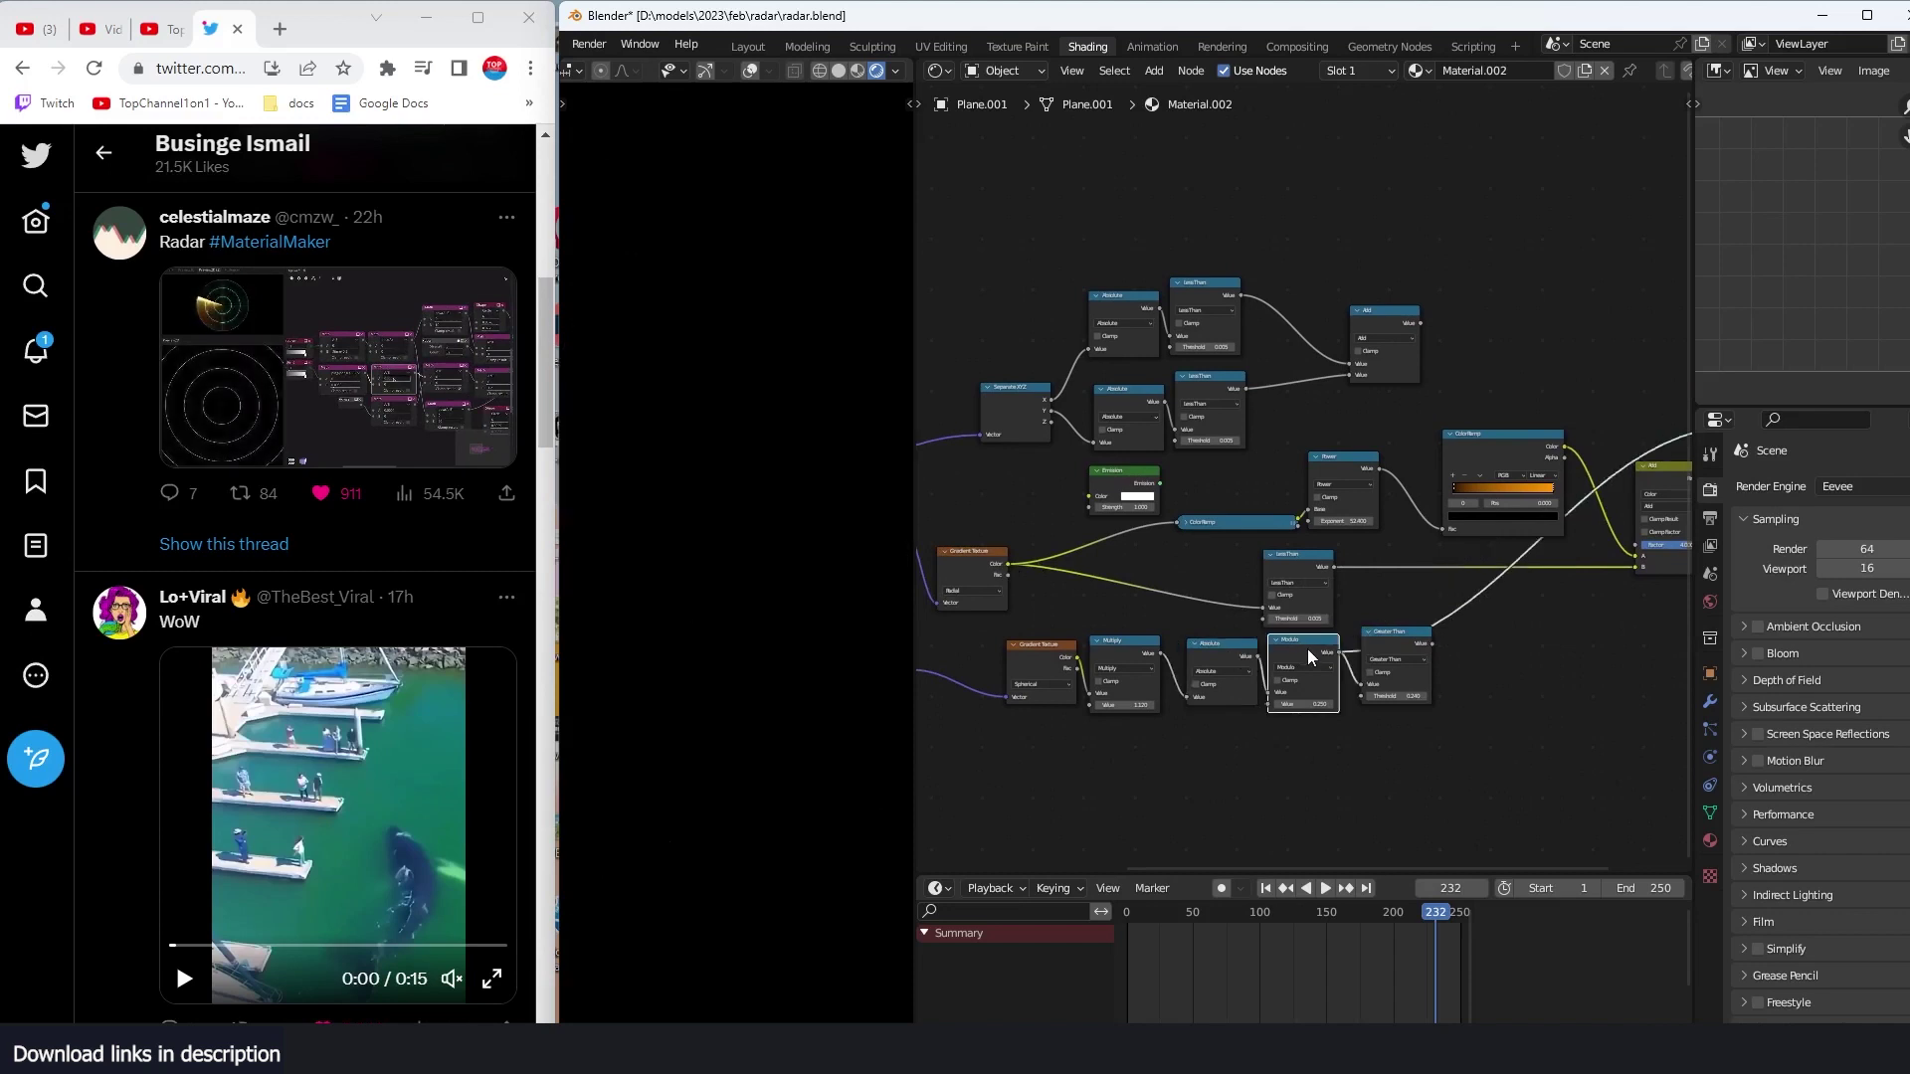
ctrl+shift+click(1245, 656)
drag(1299, 662, 1302, 761)
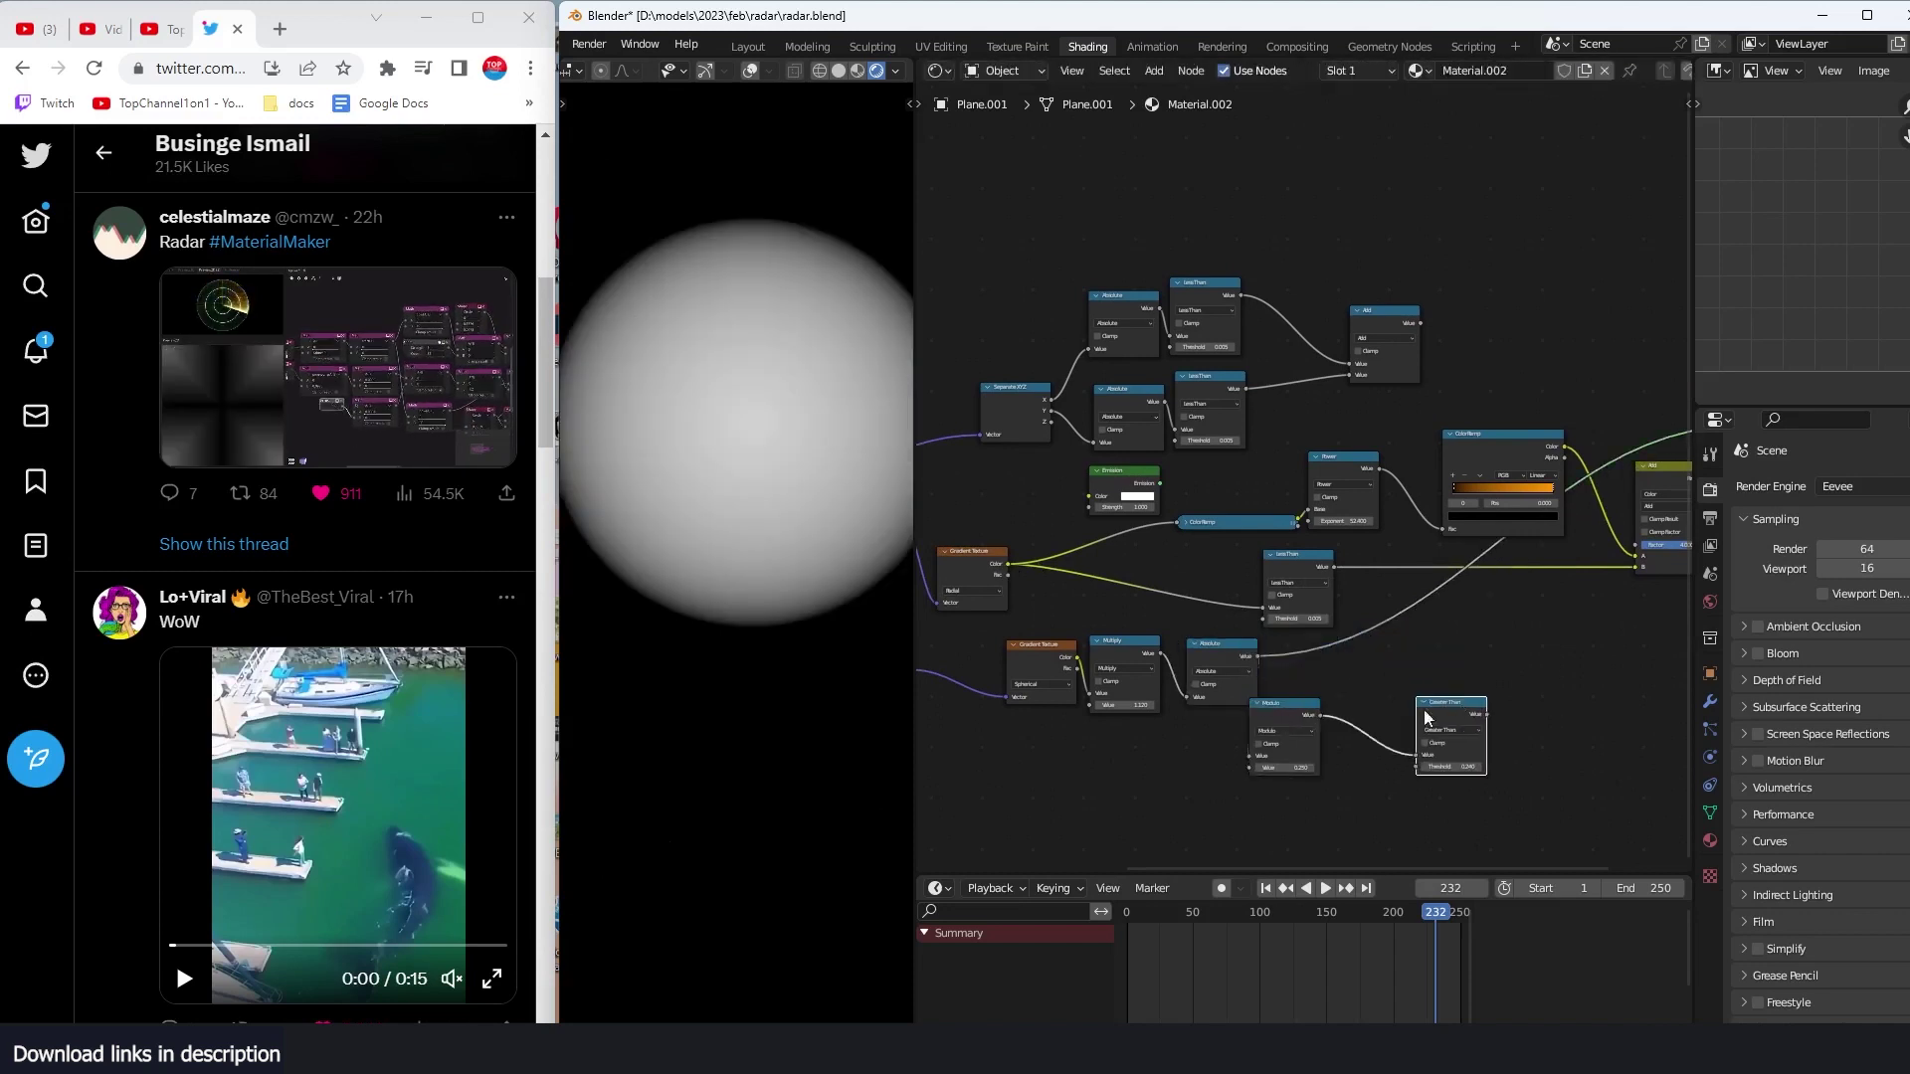
Step: Duplicate the rings' Greater Than node, feed the Absolute value directly into the copy, and set its threshold to 0.240
middle_drag(1518, 565, 1313, 539)
scroll(1404, 581, up, 2)
scroll(1392, 537, up, 1)
scroll(1398, 563, down, 1)
key(shift+a)
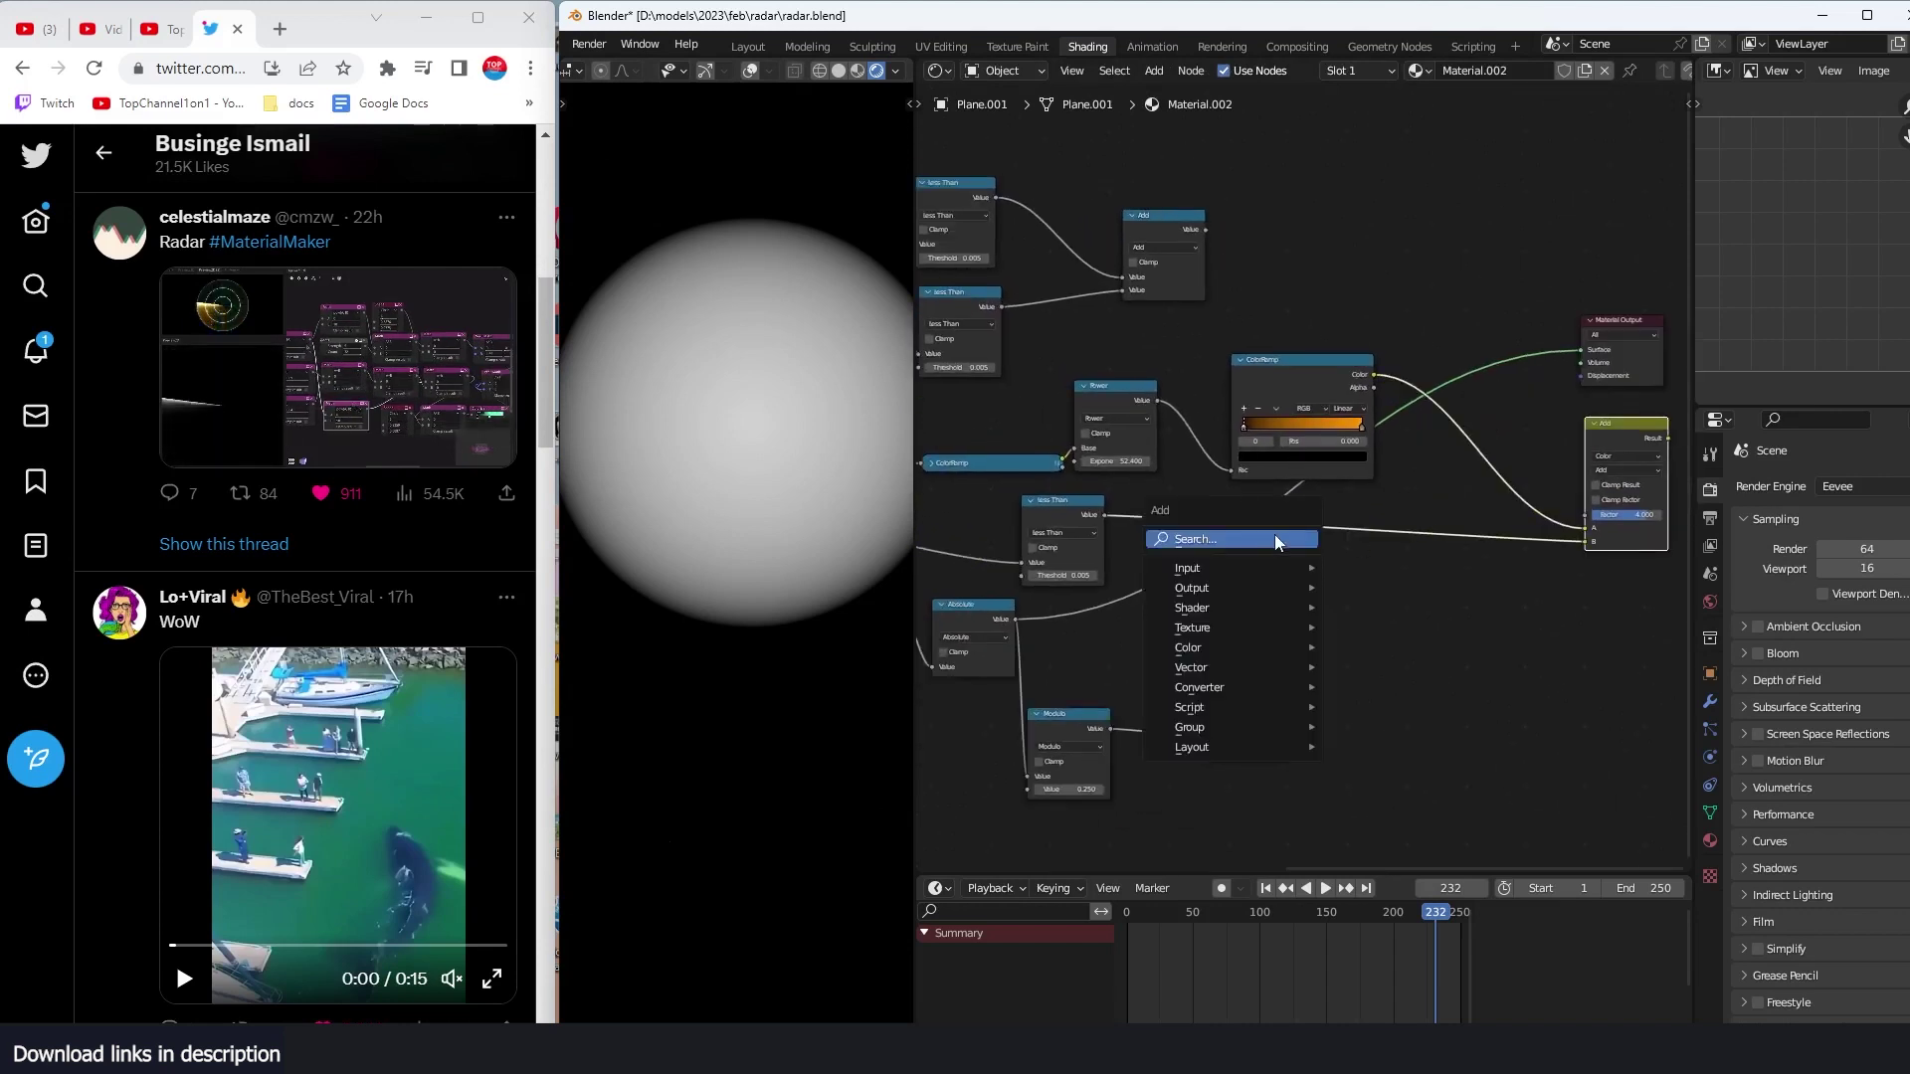
click(1247, 682)
key(shift+d)
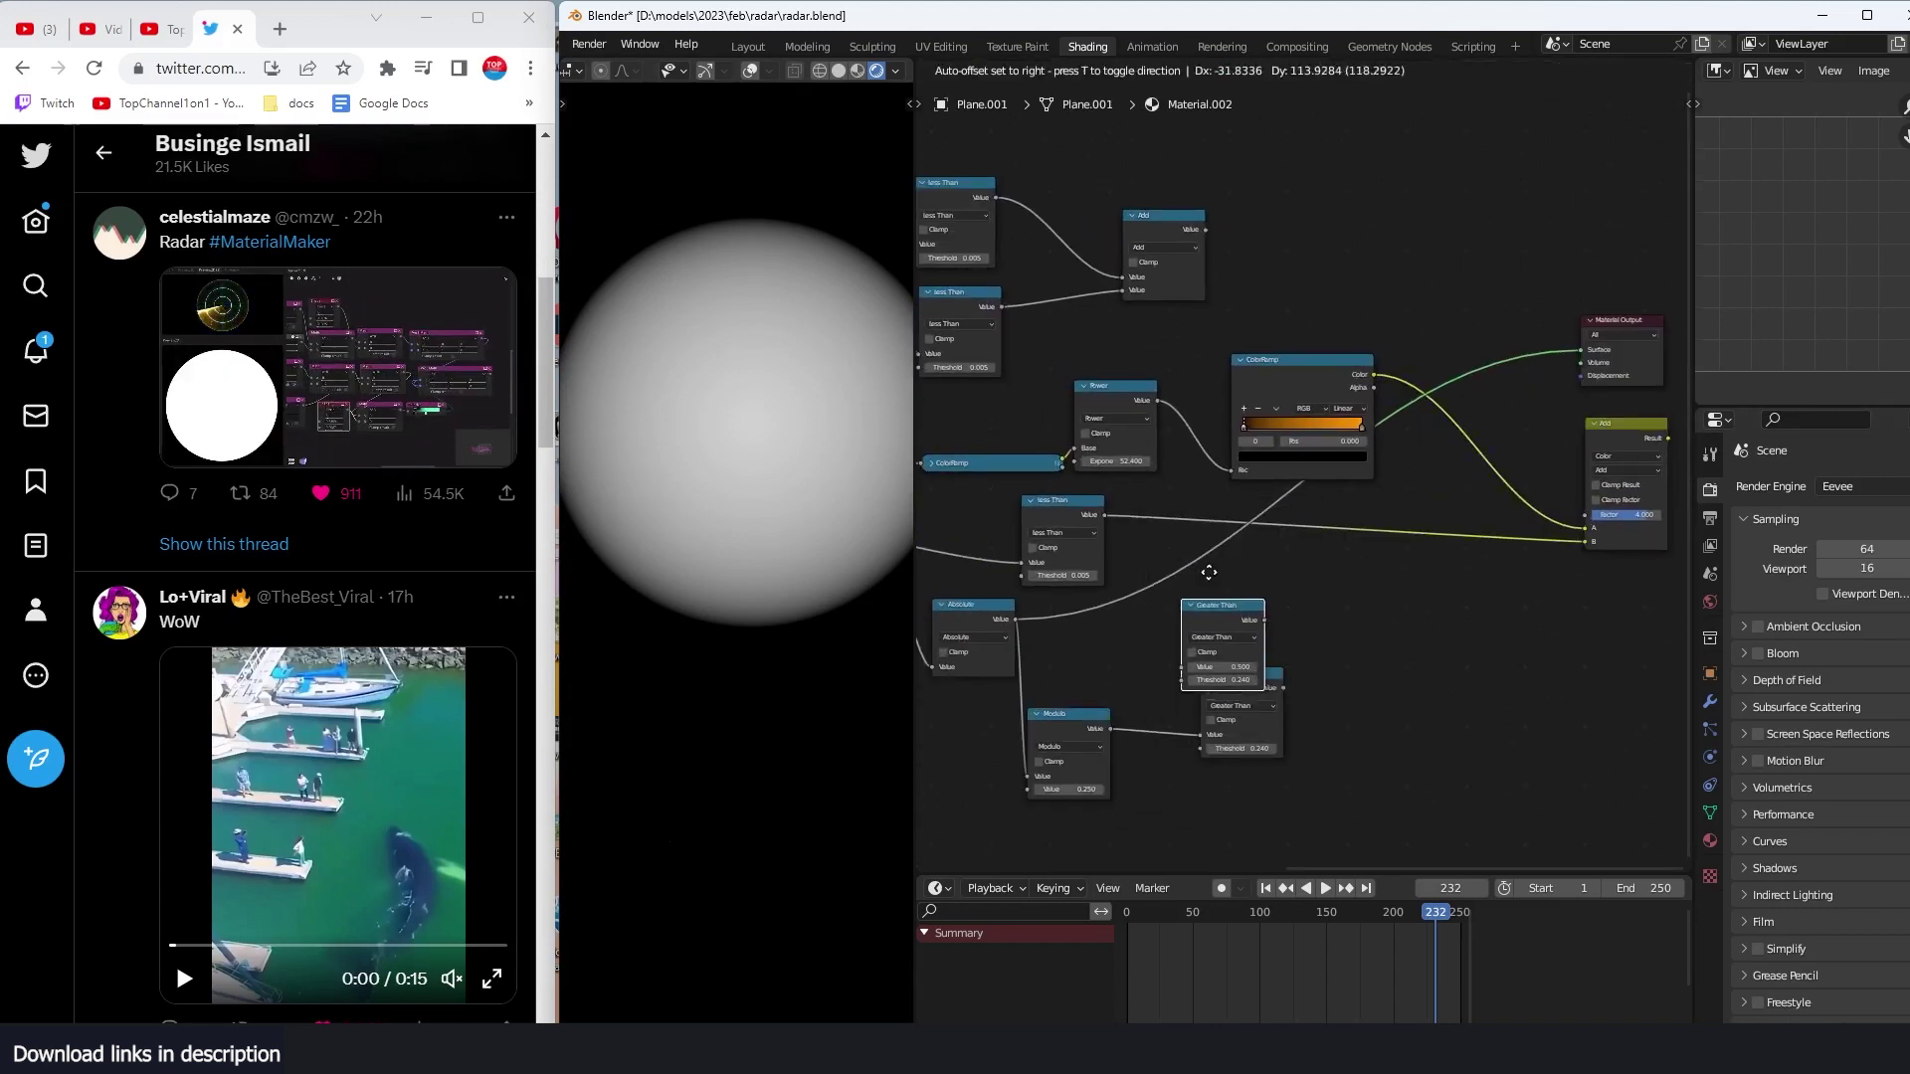
click(1202, 532)
click(1185, 632)
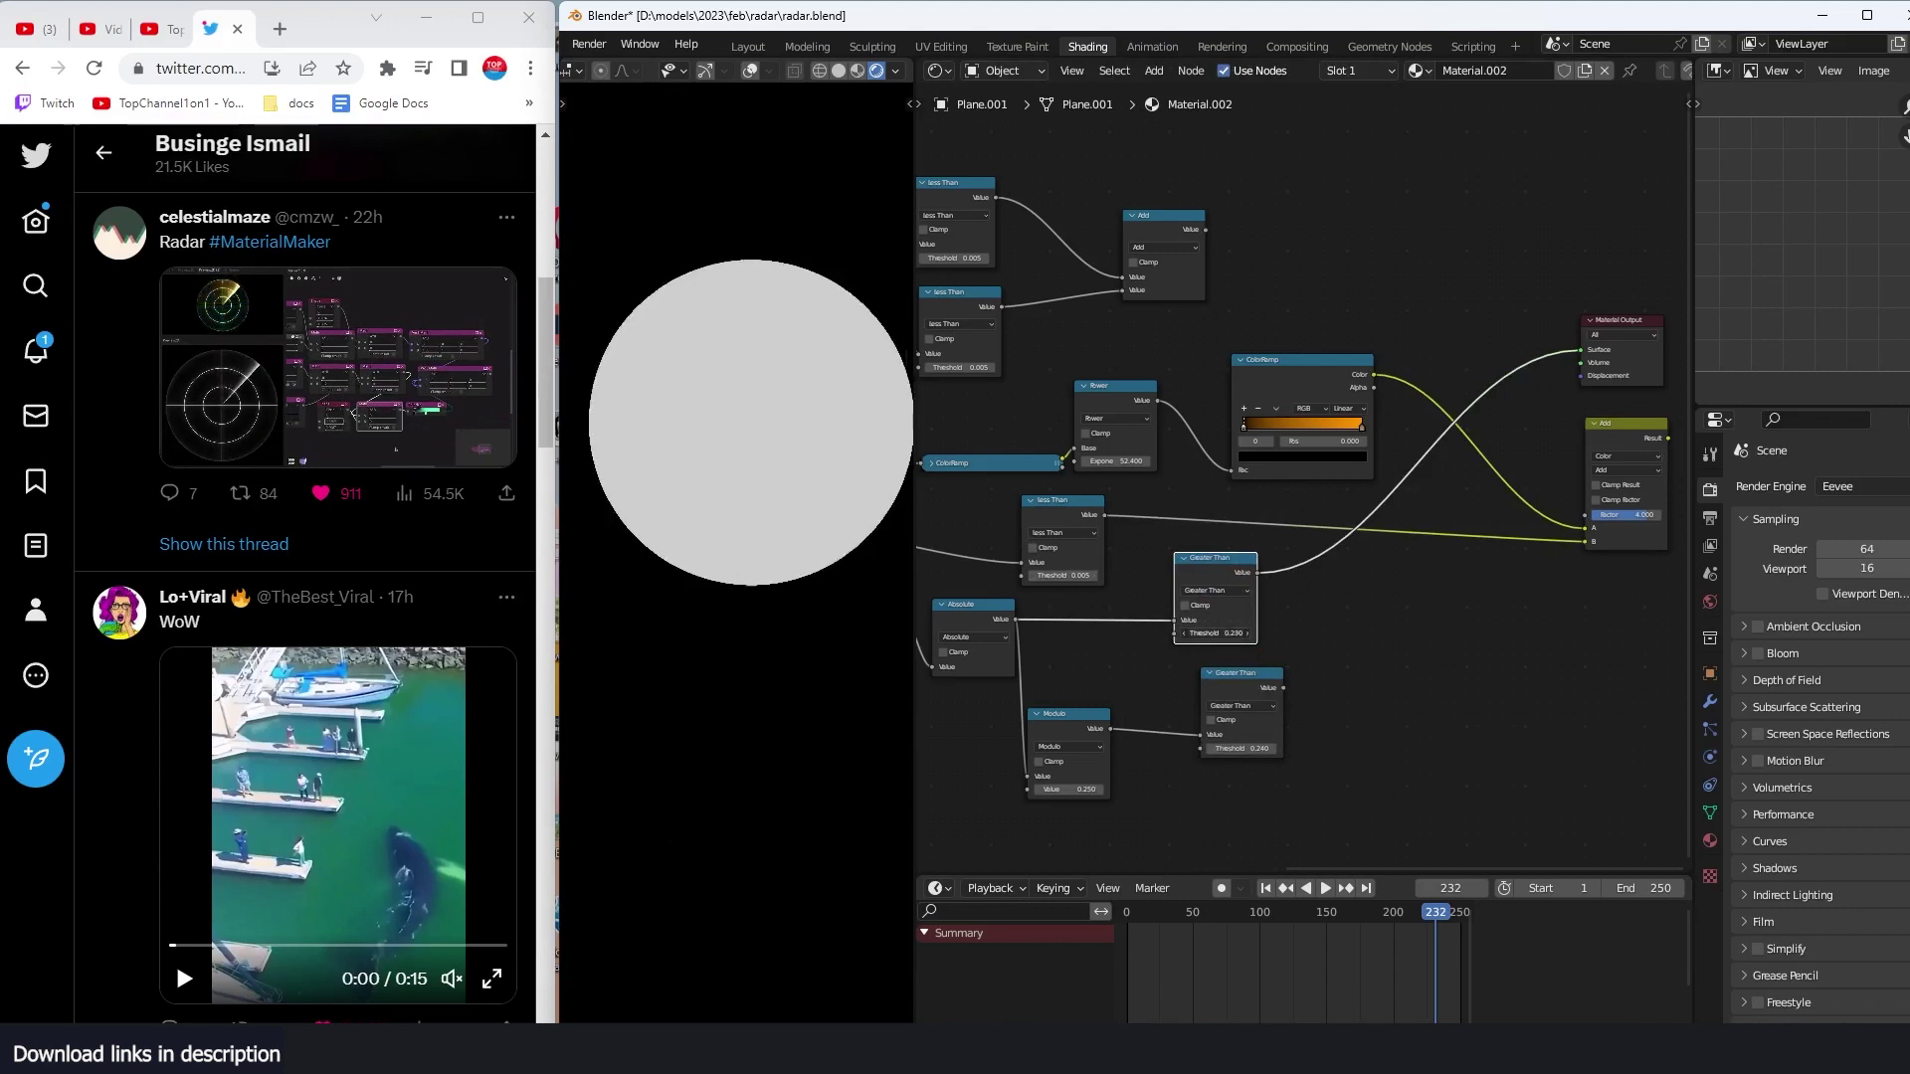
mouse_move(1214, 632)
mouse_down()
mouse_move(1198, 632)
mouse_move(1215, 632)
mouse_up()
middle_drag(1412, 607, 1364, 600)
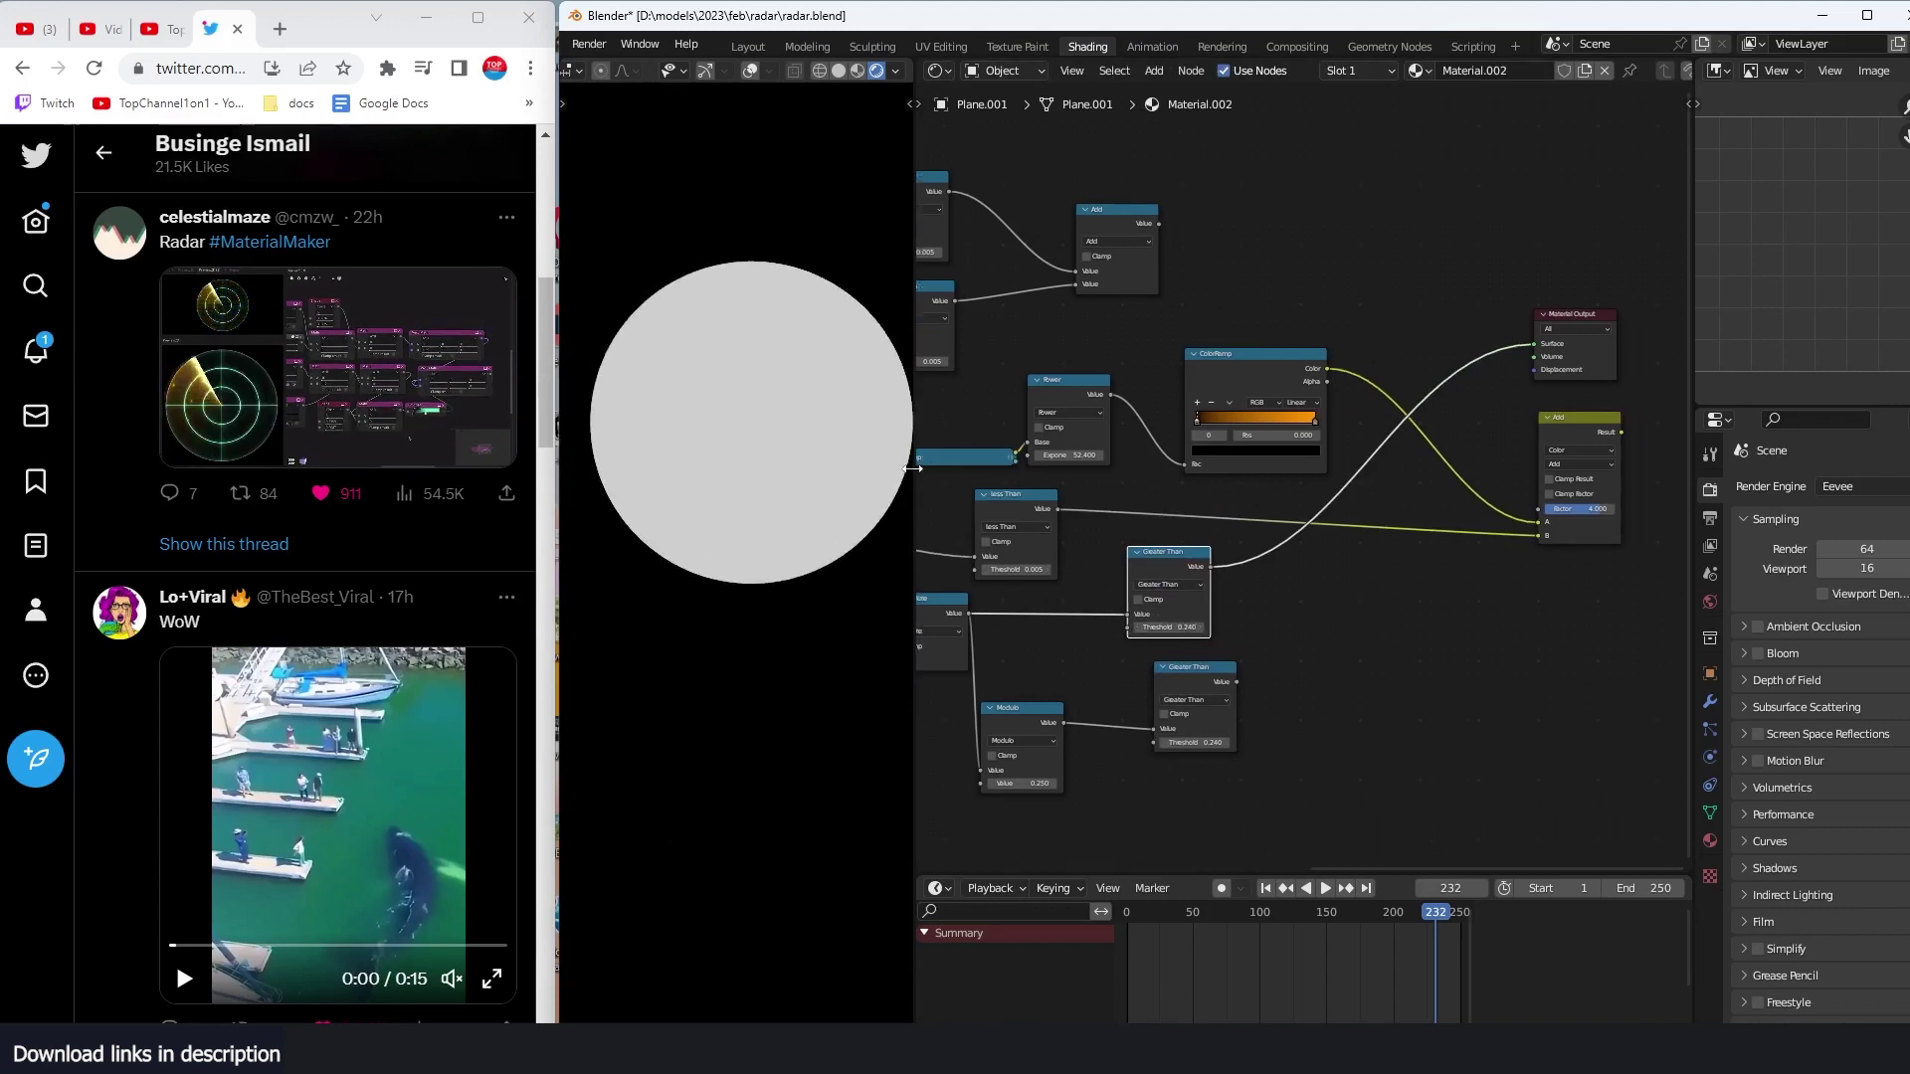
Step: Duplicate the colour Add node, connecting the circular mask's Greater Than to the copy's Factor and the original's result to A
scroll(1316, 469, up, 1)
drag(1616, 425, 1452, 416)
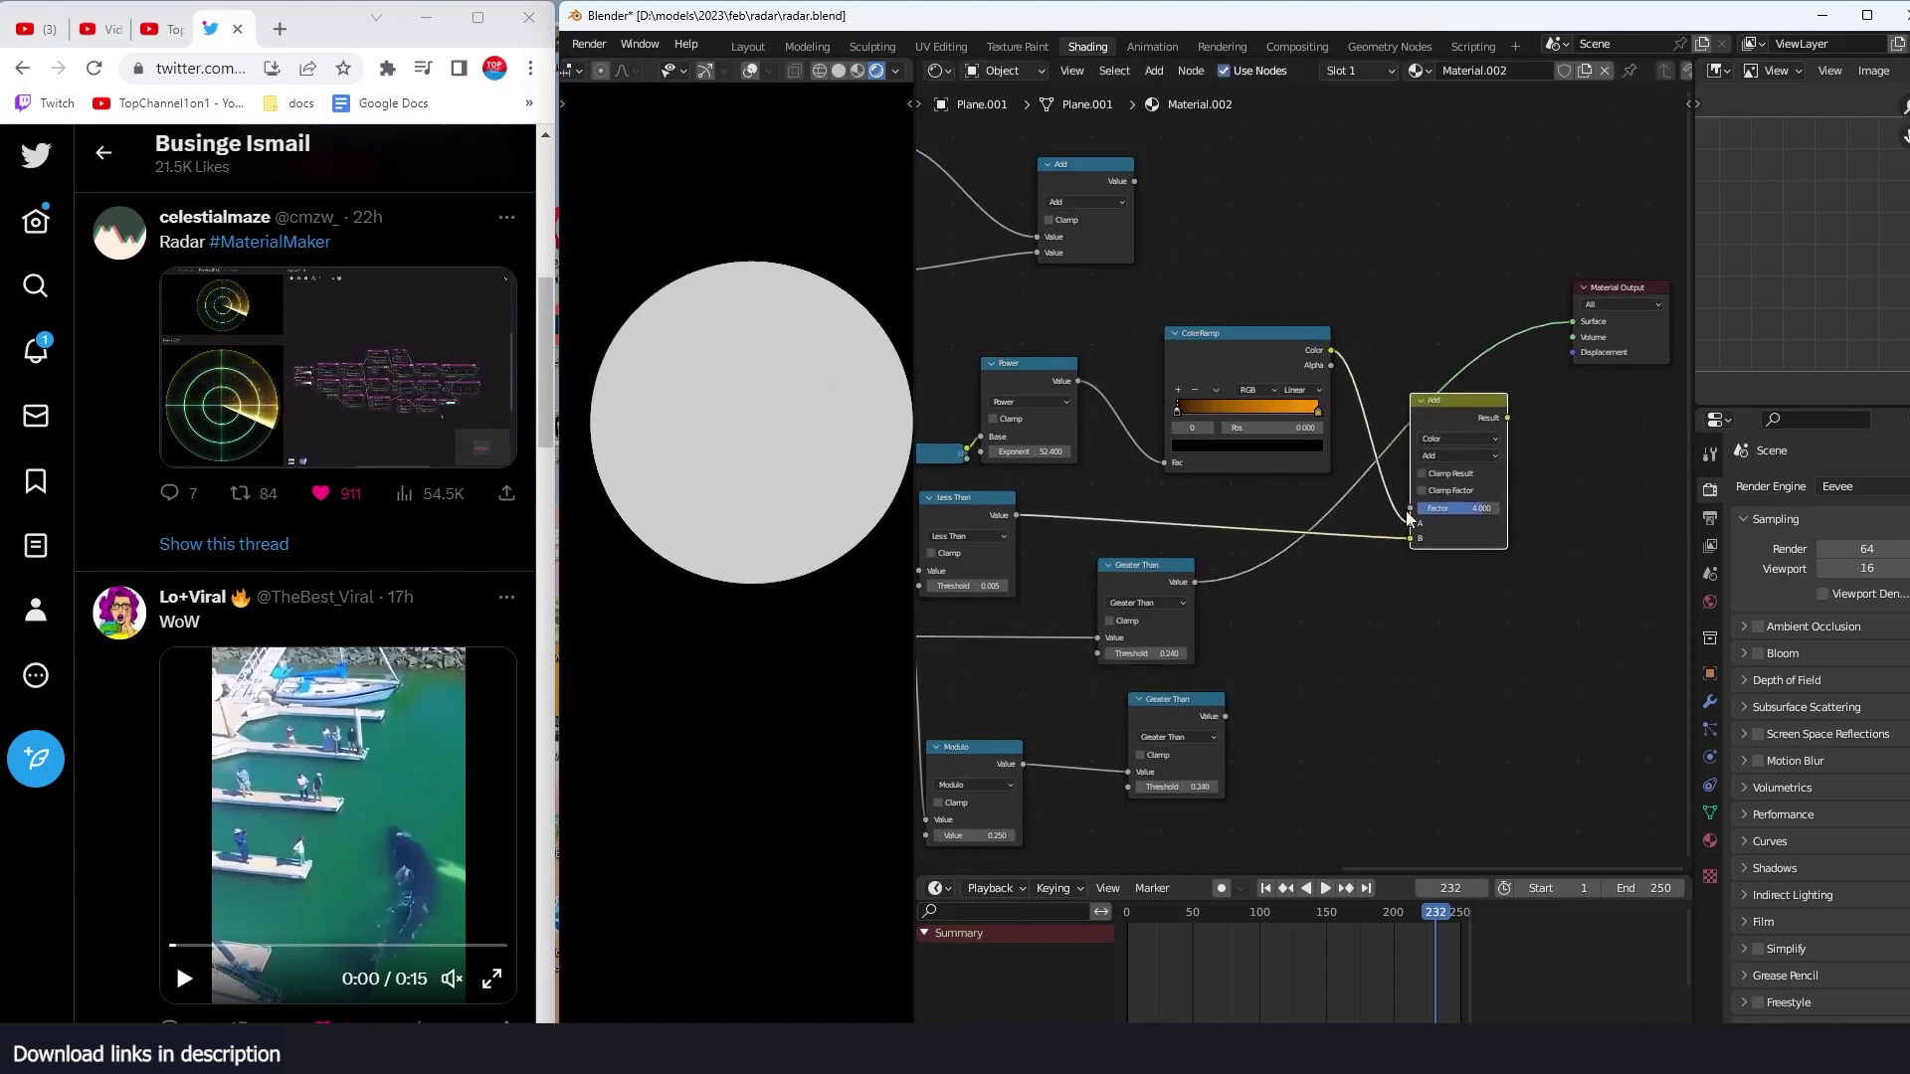
key(KP_Decimal)
drag(1268, 427, 1297, 440)
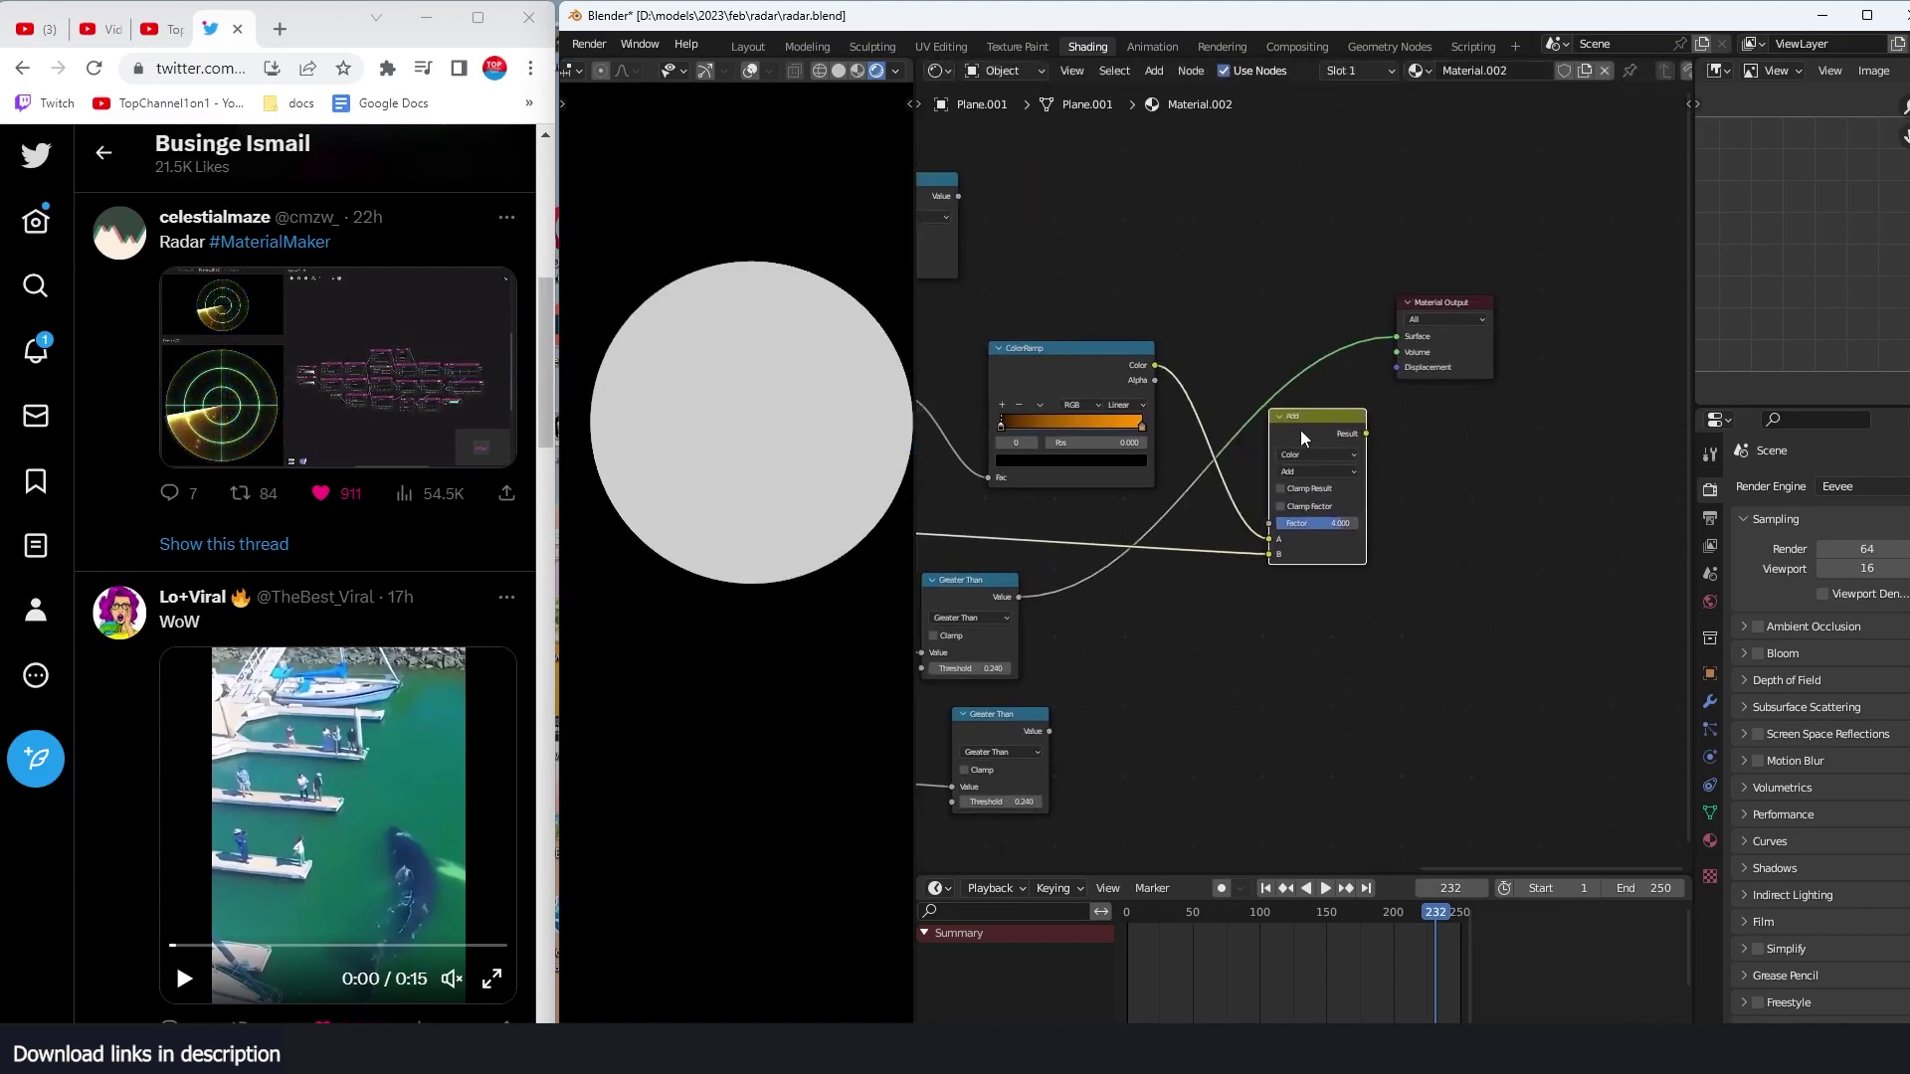
key(shift+d)
click(1358, 445)
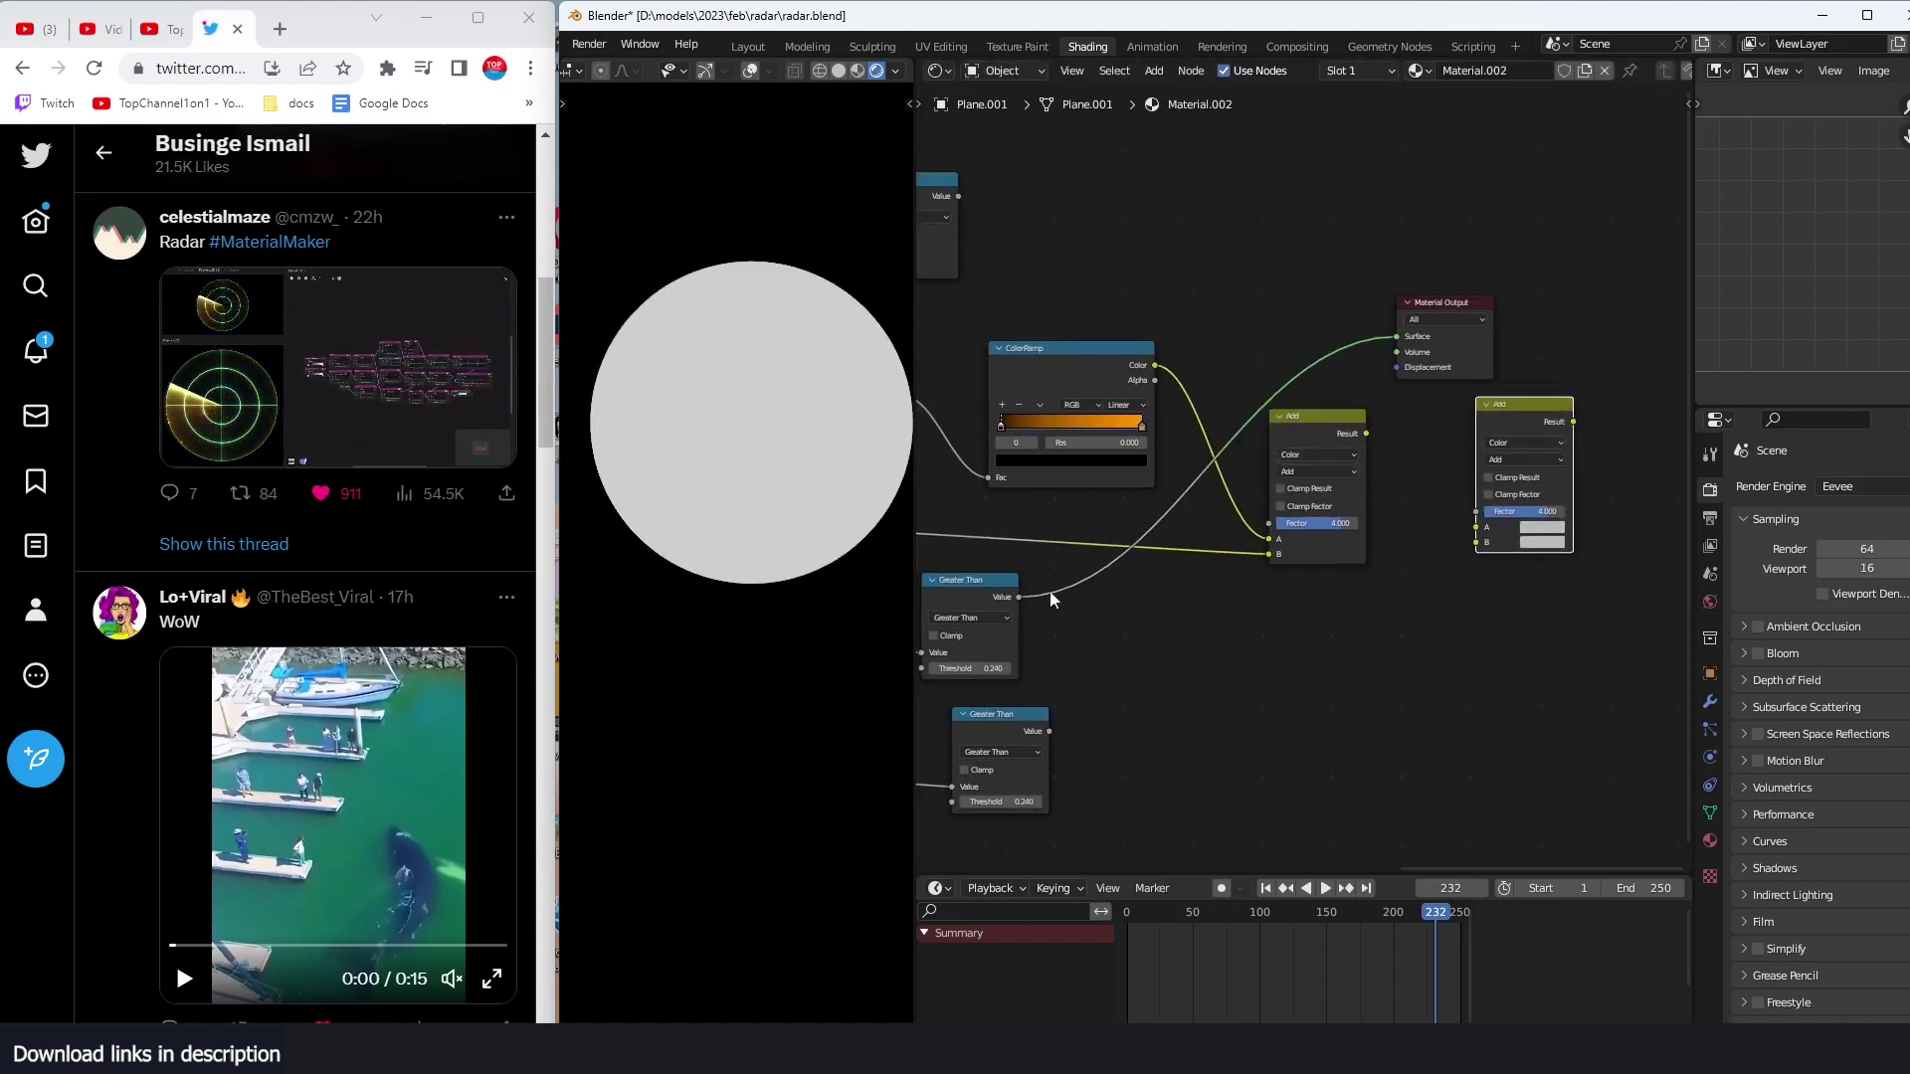
drag(1018, 598, 1475, 511)
drag(1365, 433, 1475, 527)
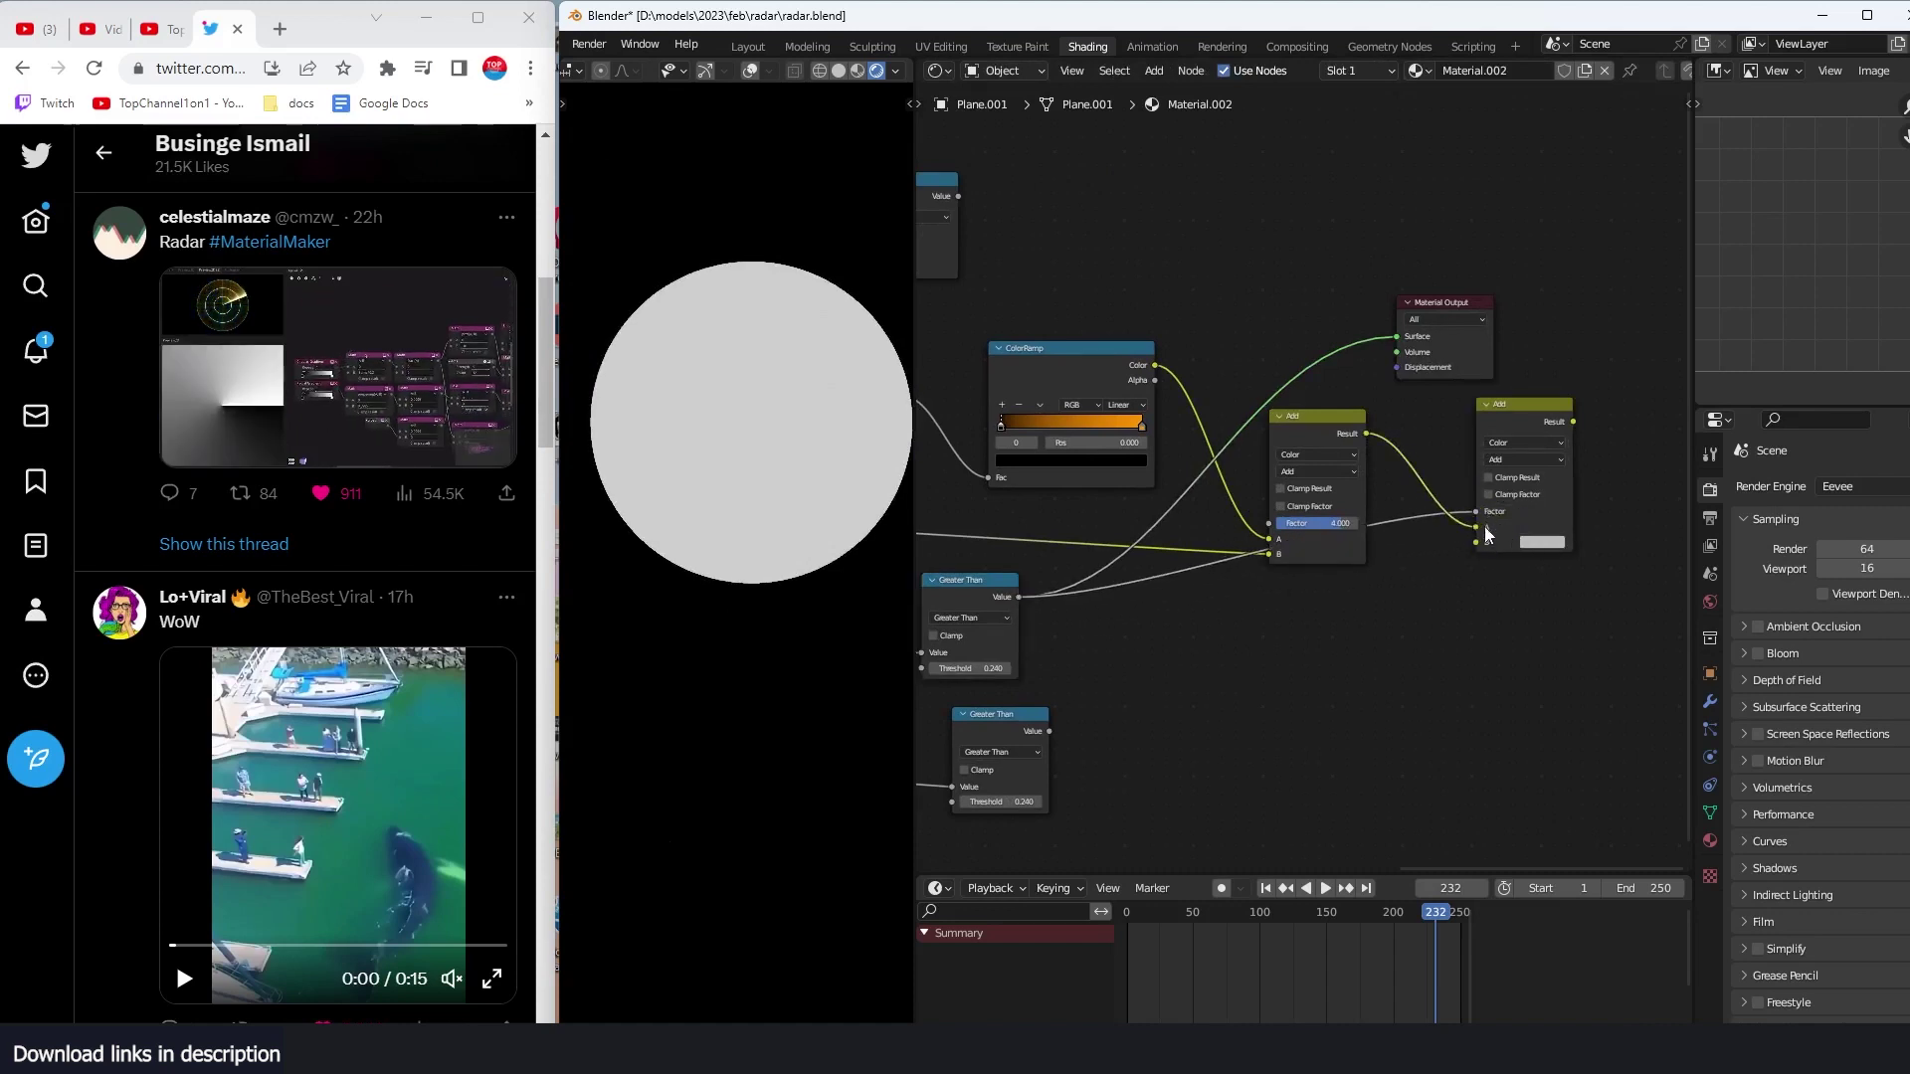
Step: Preview the duplicated colour node through the Material Output and switch its blending mode to Mix
ctrl+shift+click(1544, 416)
click(1533, 441)
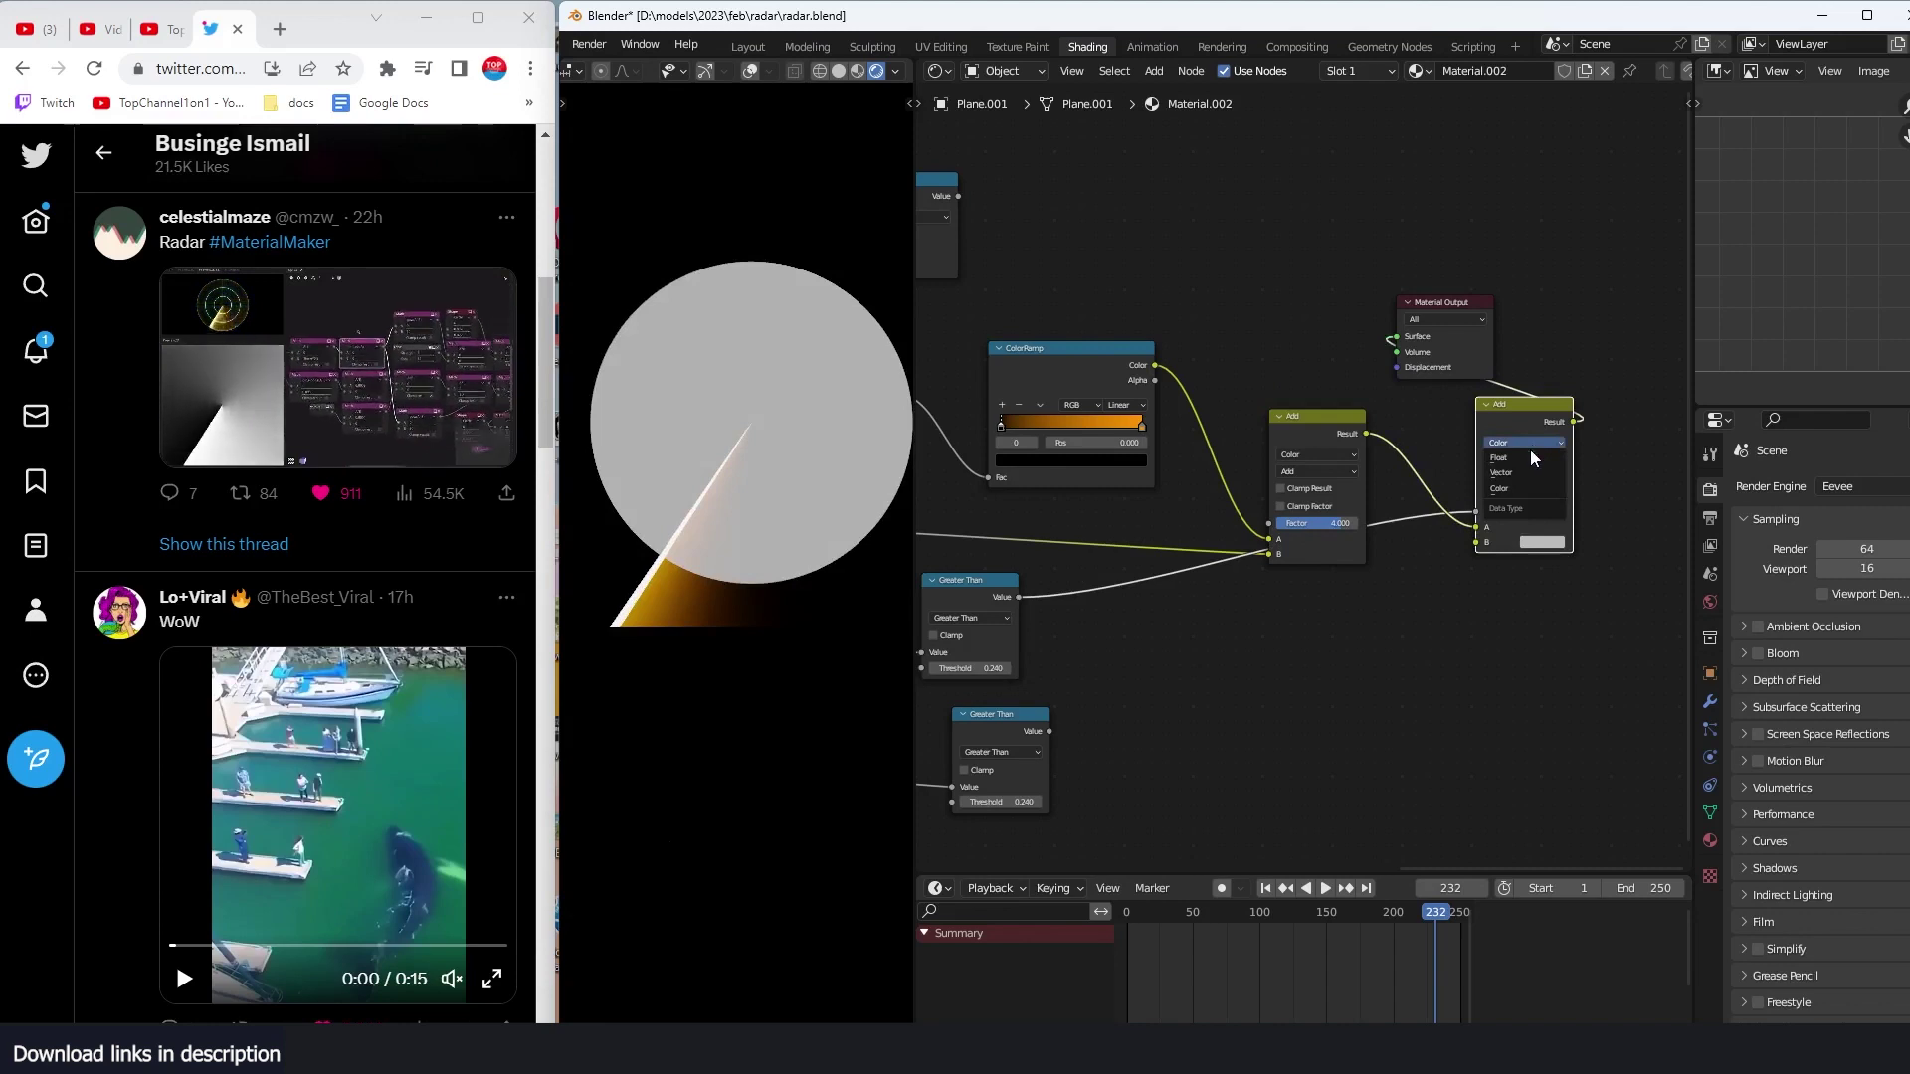
click(1507, 489)
click(1511, 459)
click(1514, 475)
Step: Move the sweep result from the Mix node's A input to B and set colour A to black
click(1542, 542)
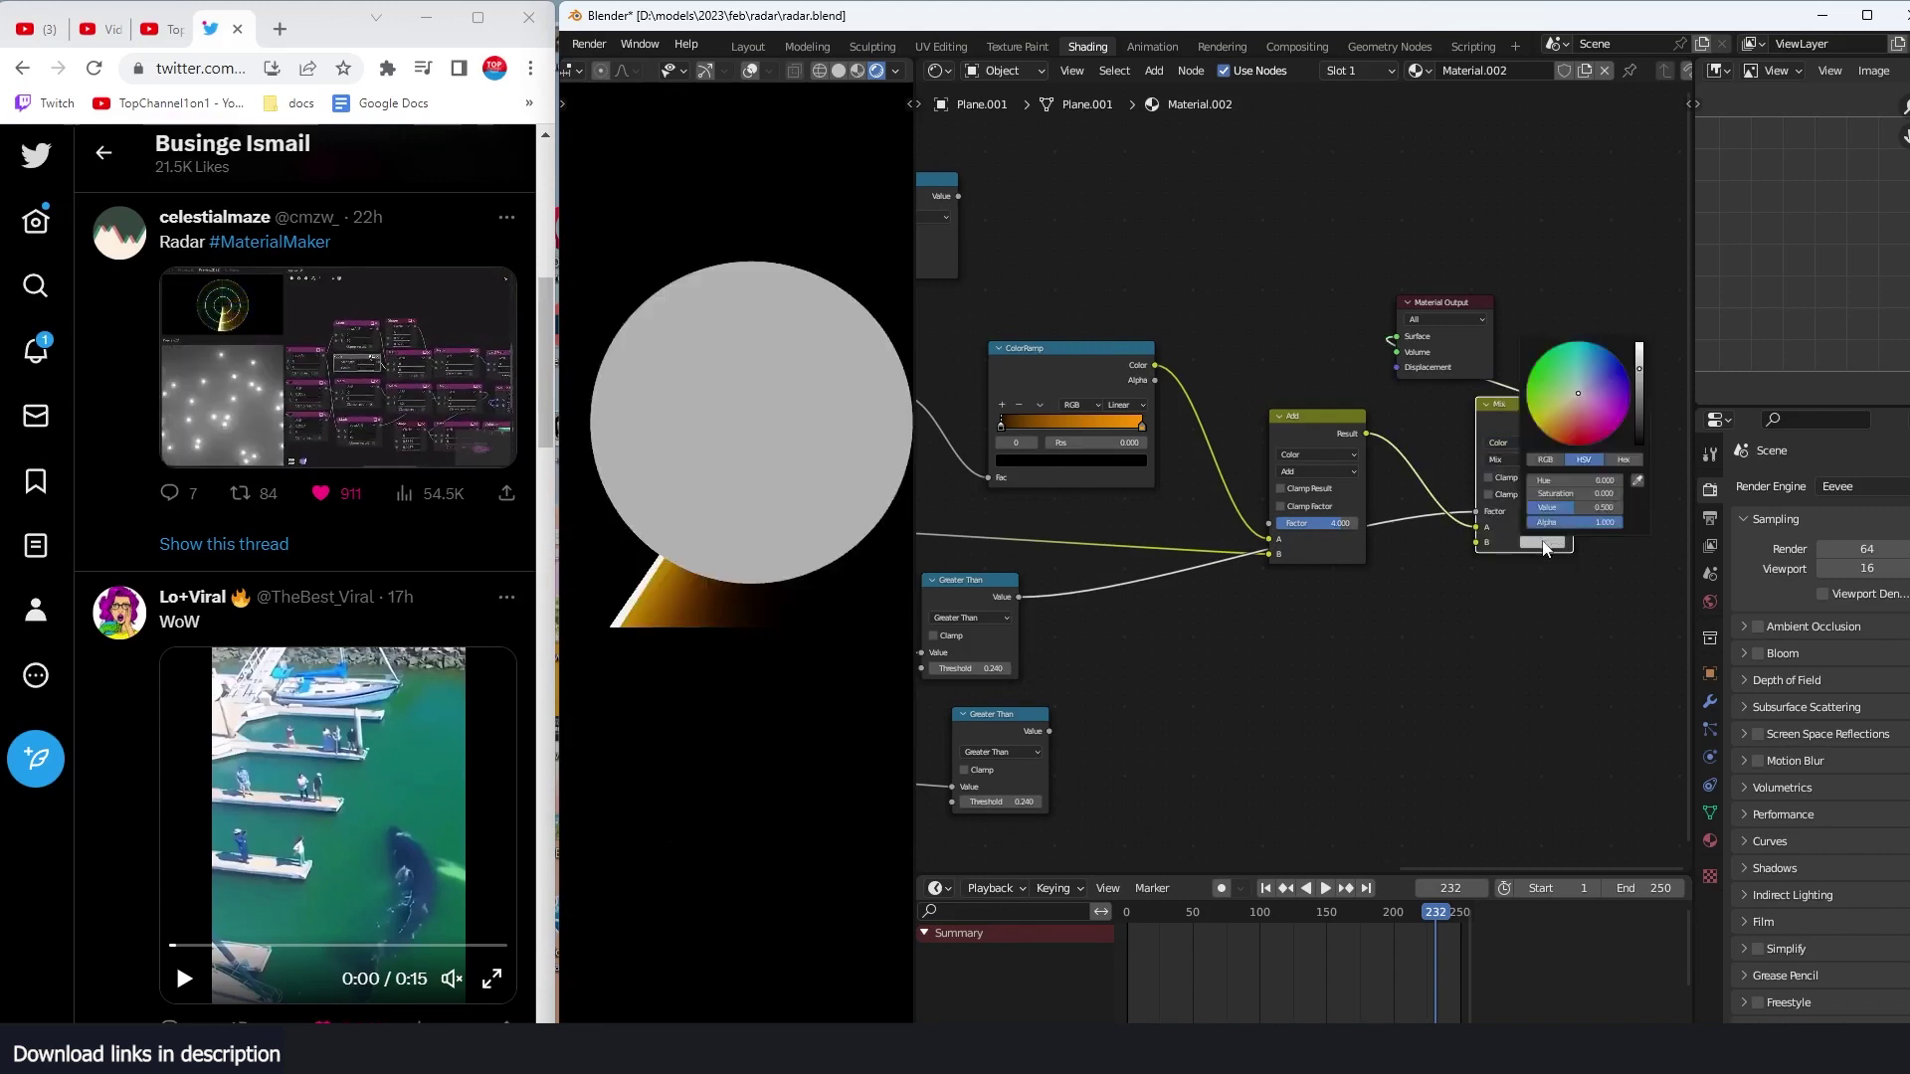
drag(1475, 527, 1477, 545)
click(1546, 529)
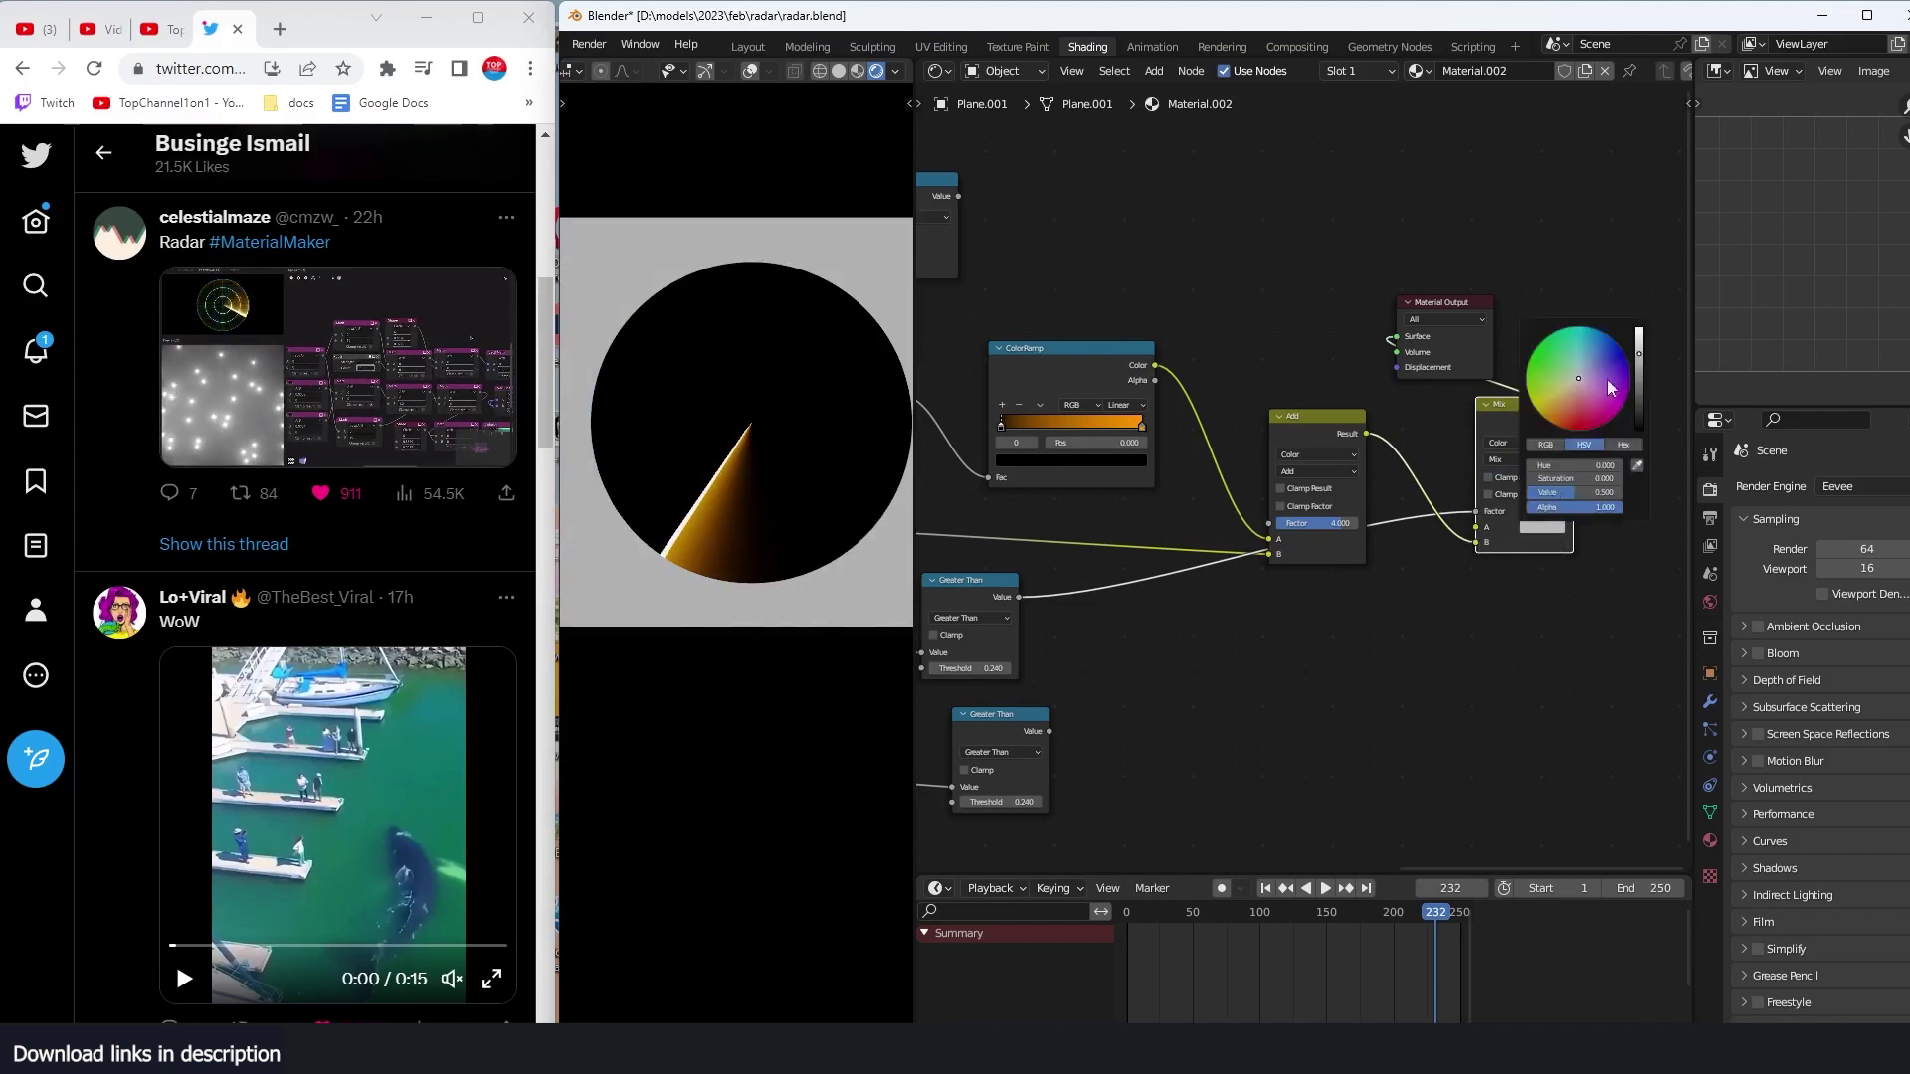
drag(1638, 351, 1638, 428)
Step: Play back the masked sweep animation and preview the rings' Greater Than node through the Material Output
key(space)
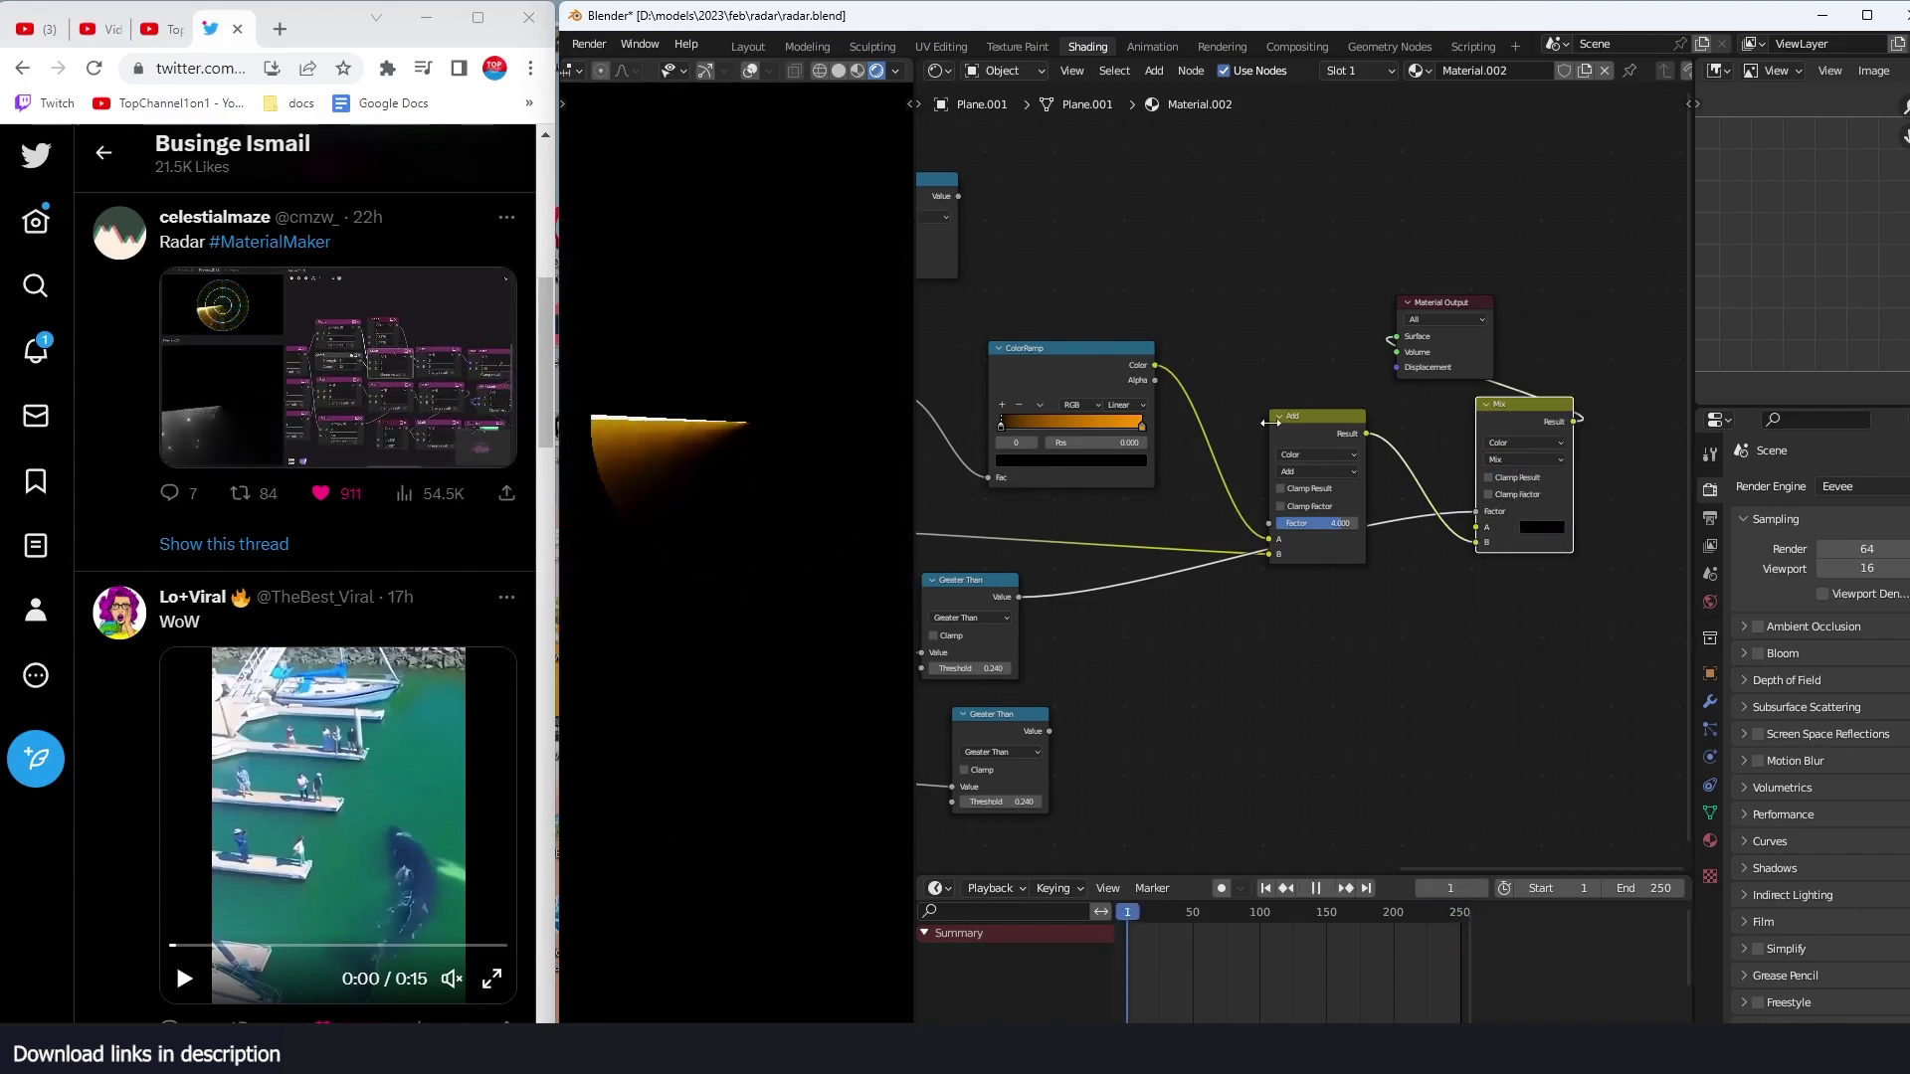
key(space)
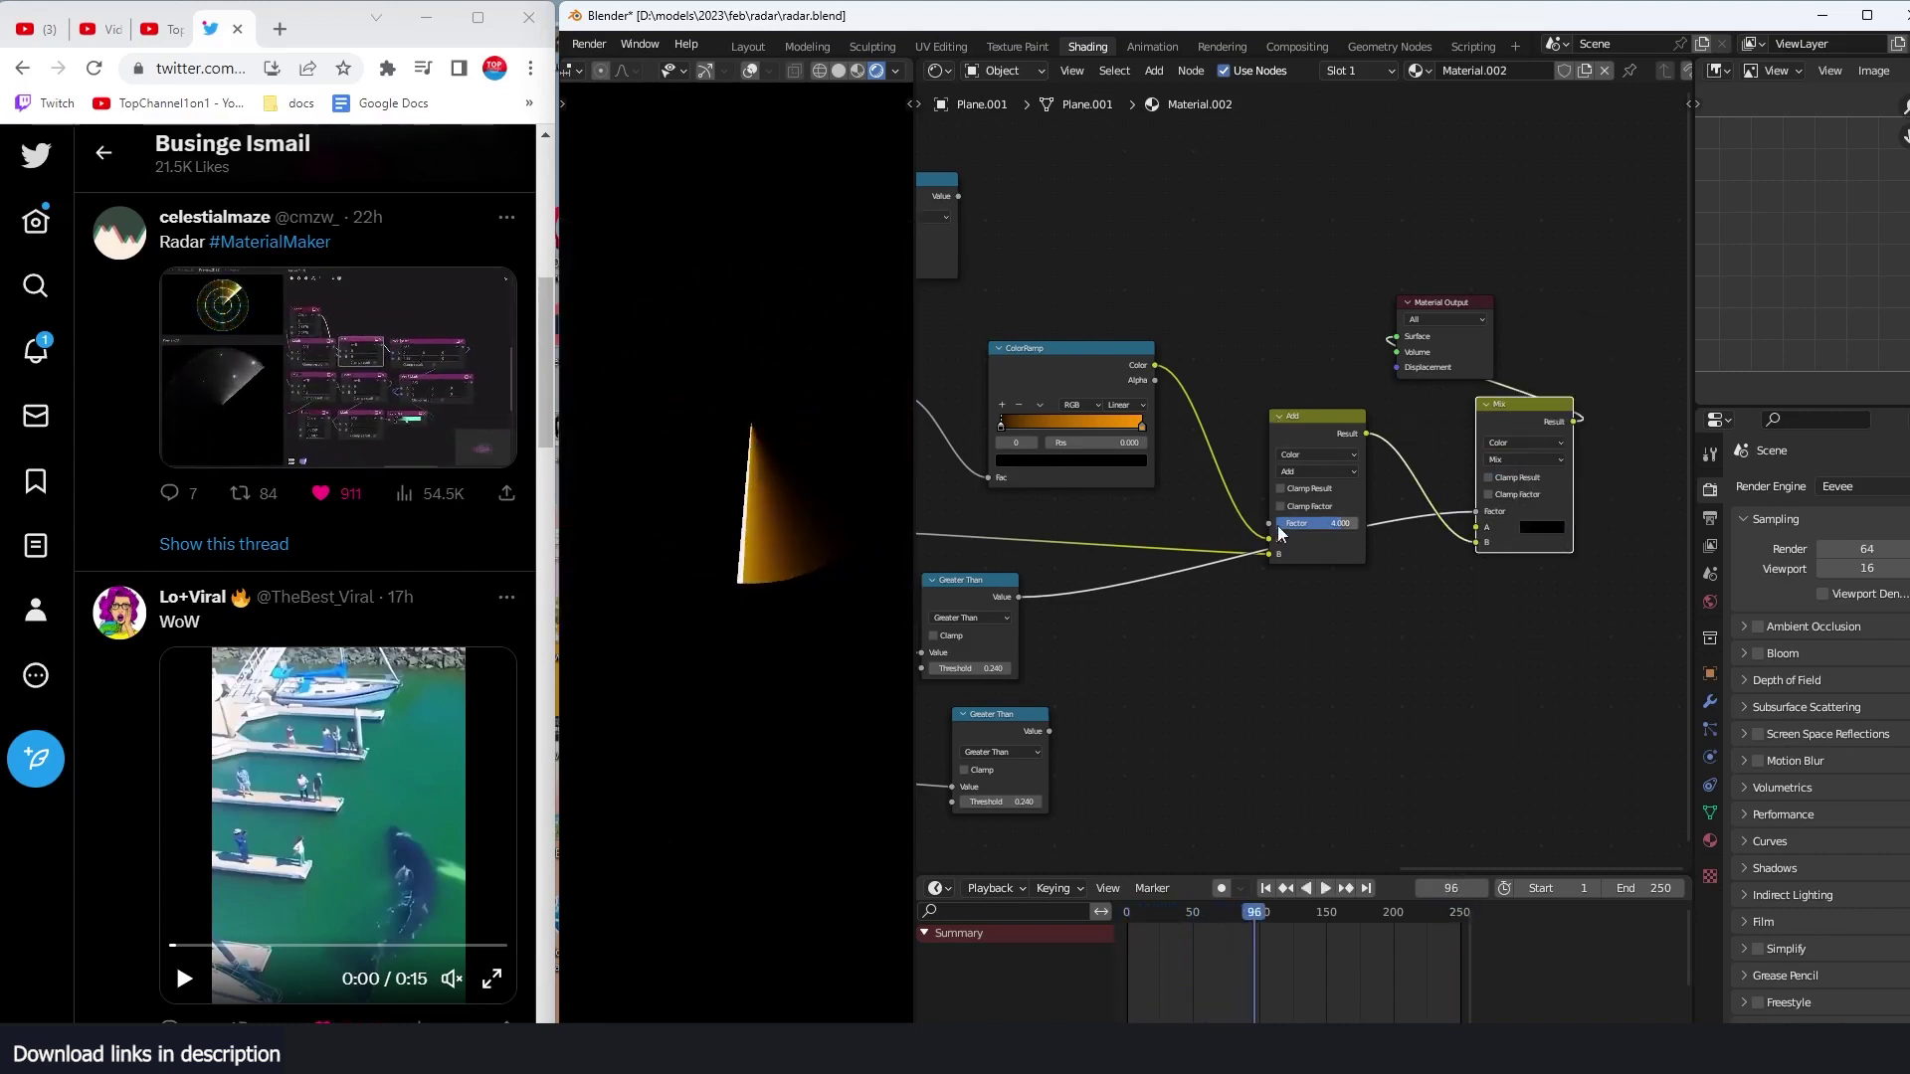
scroll(1279, 528, down, 3)
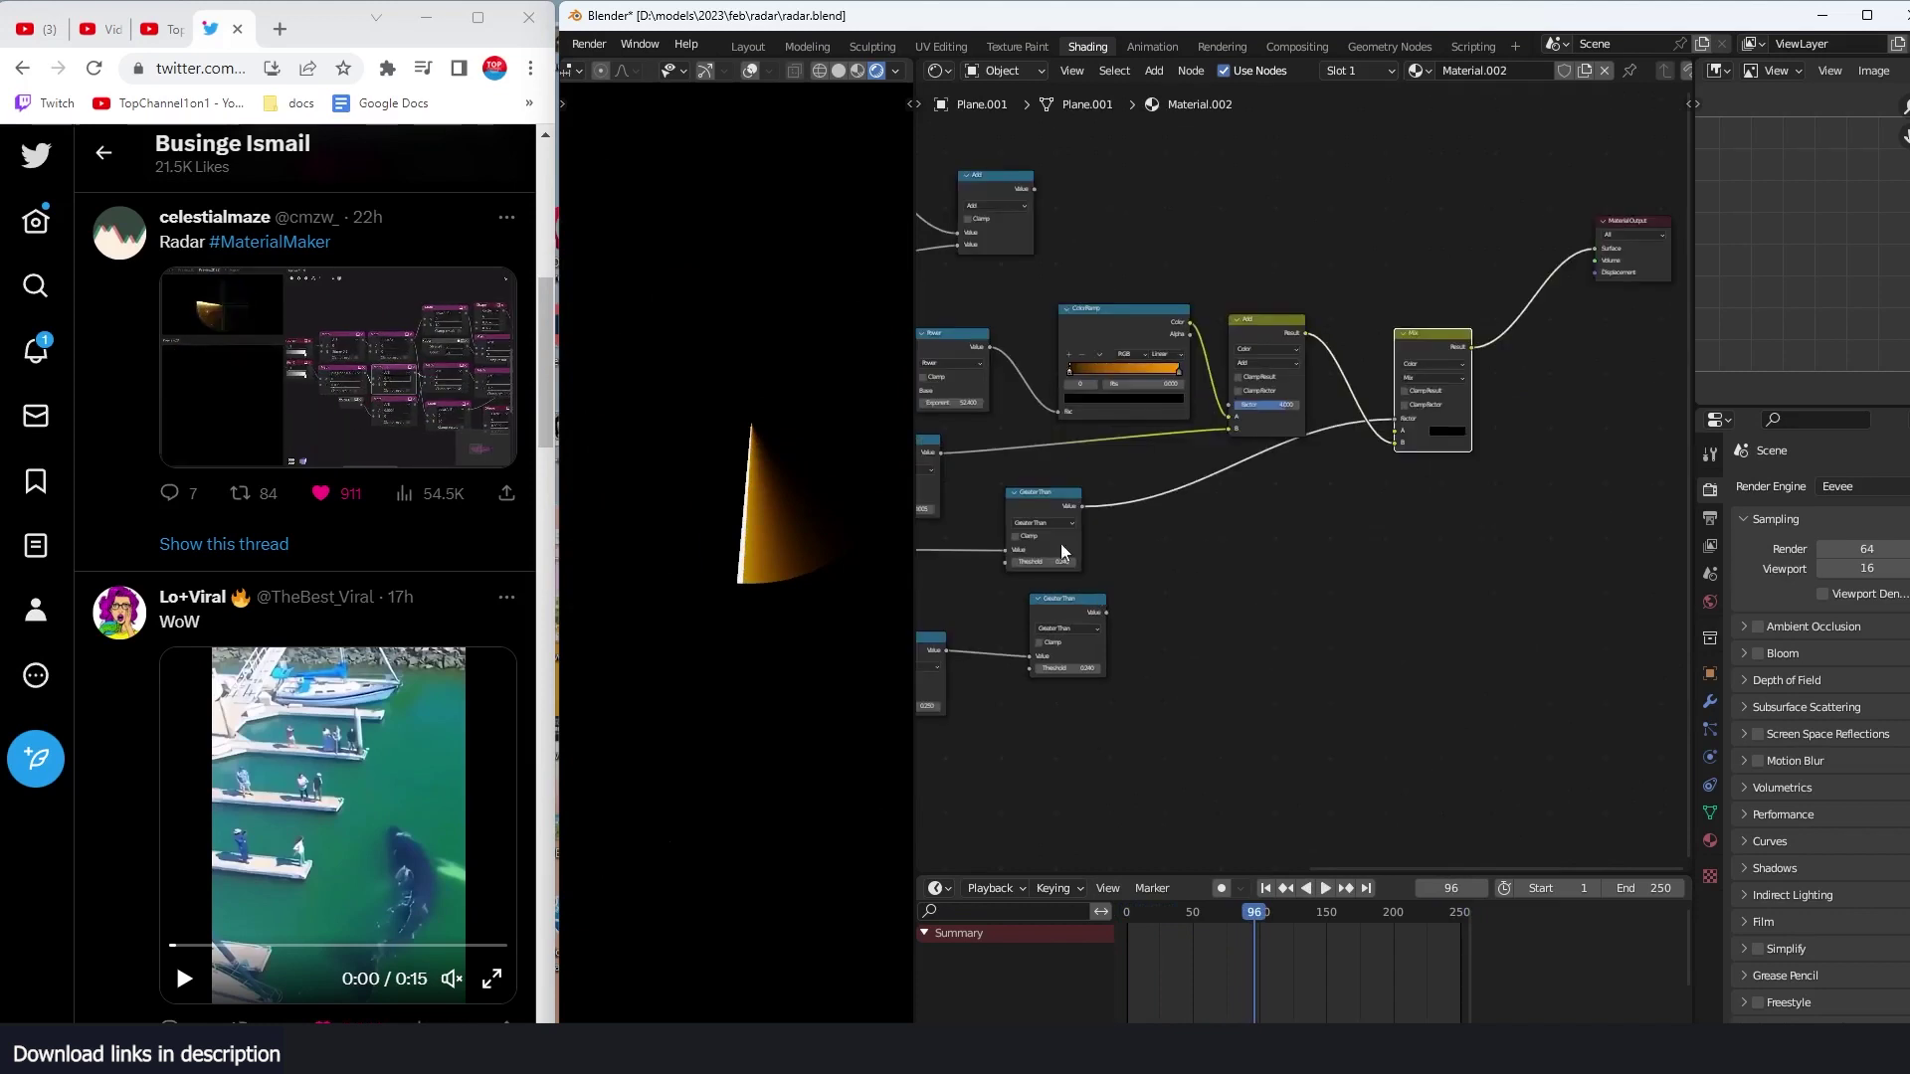
ctrl+shift+click(1061, 517)
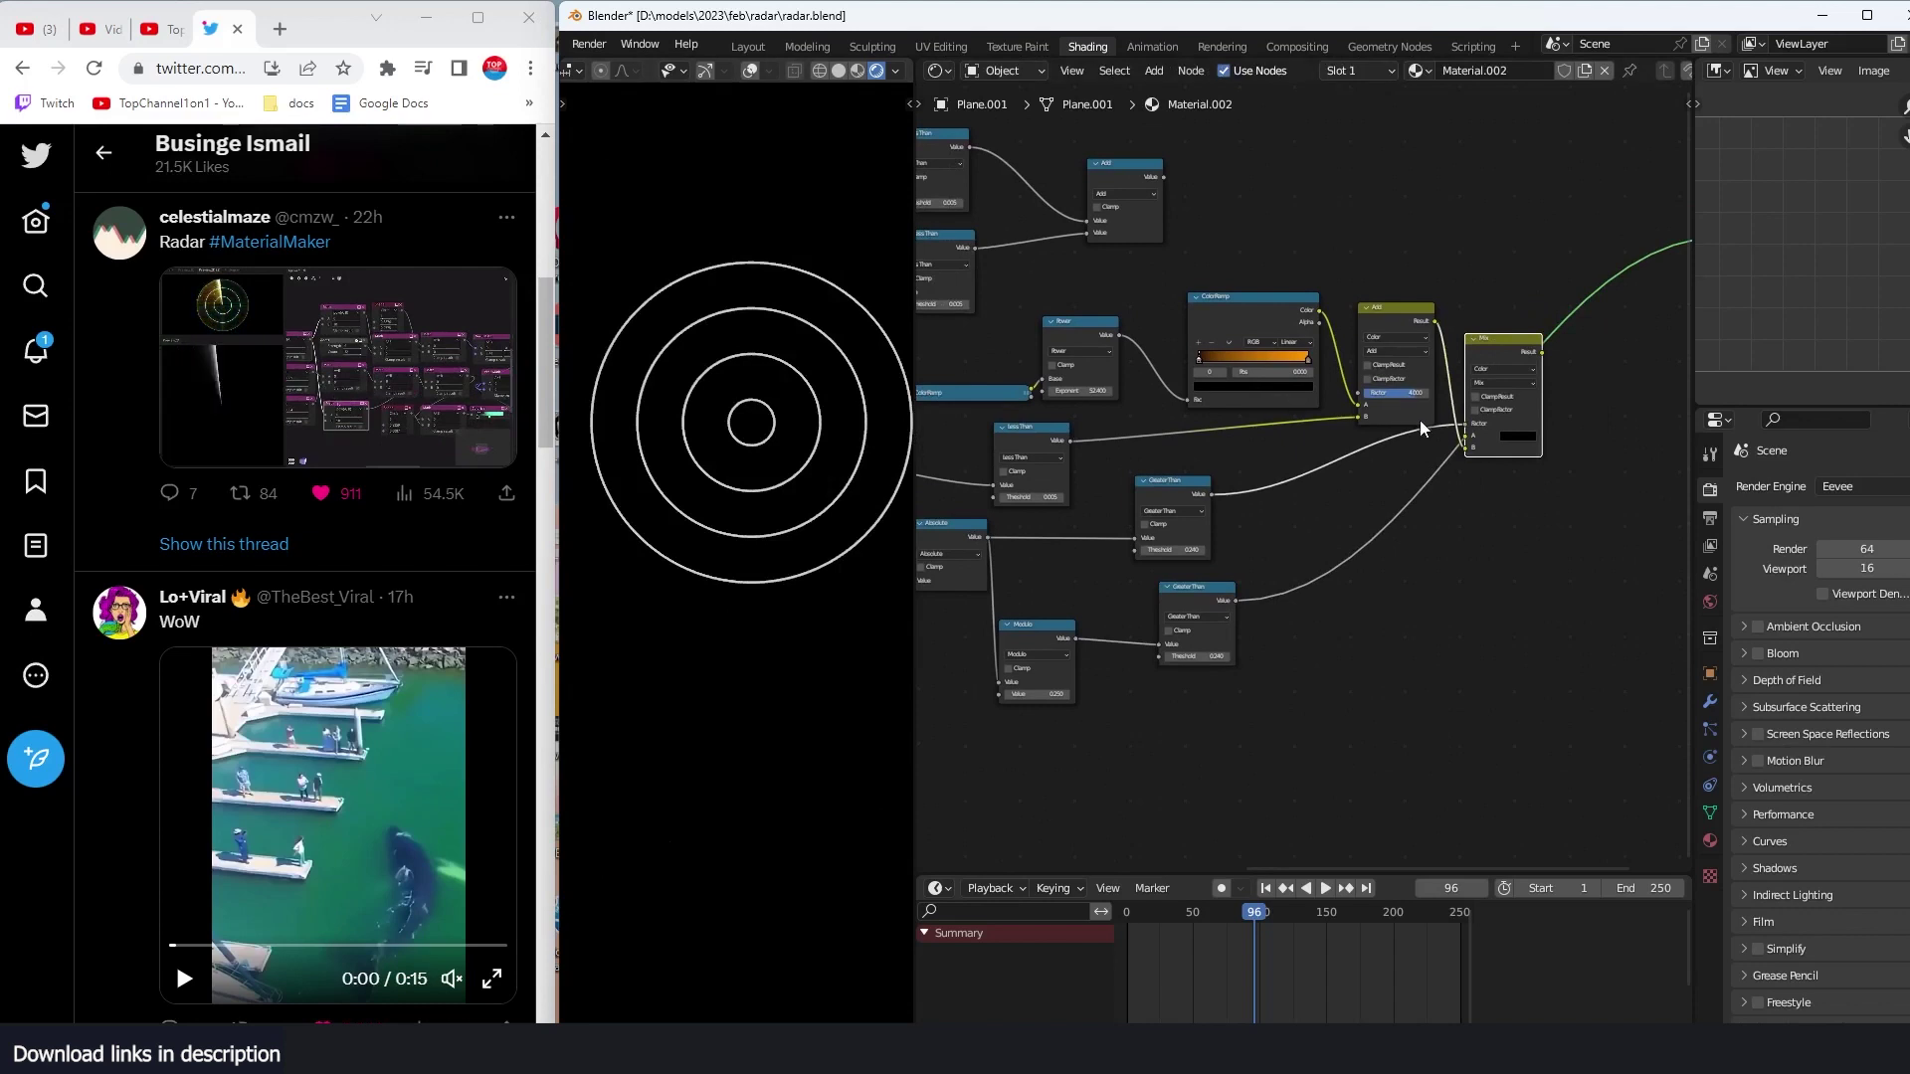
Step: Duplicate the Mix node, connect the rings' Greater Than to its Factor and the first Mix result to A, and preview it
middle_drag(1506, 355, 1324, 364)
key(shift+d)
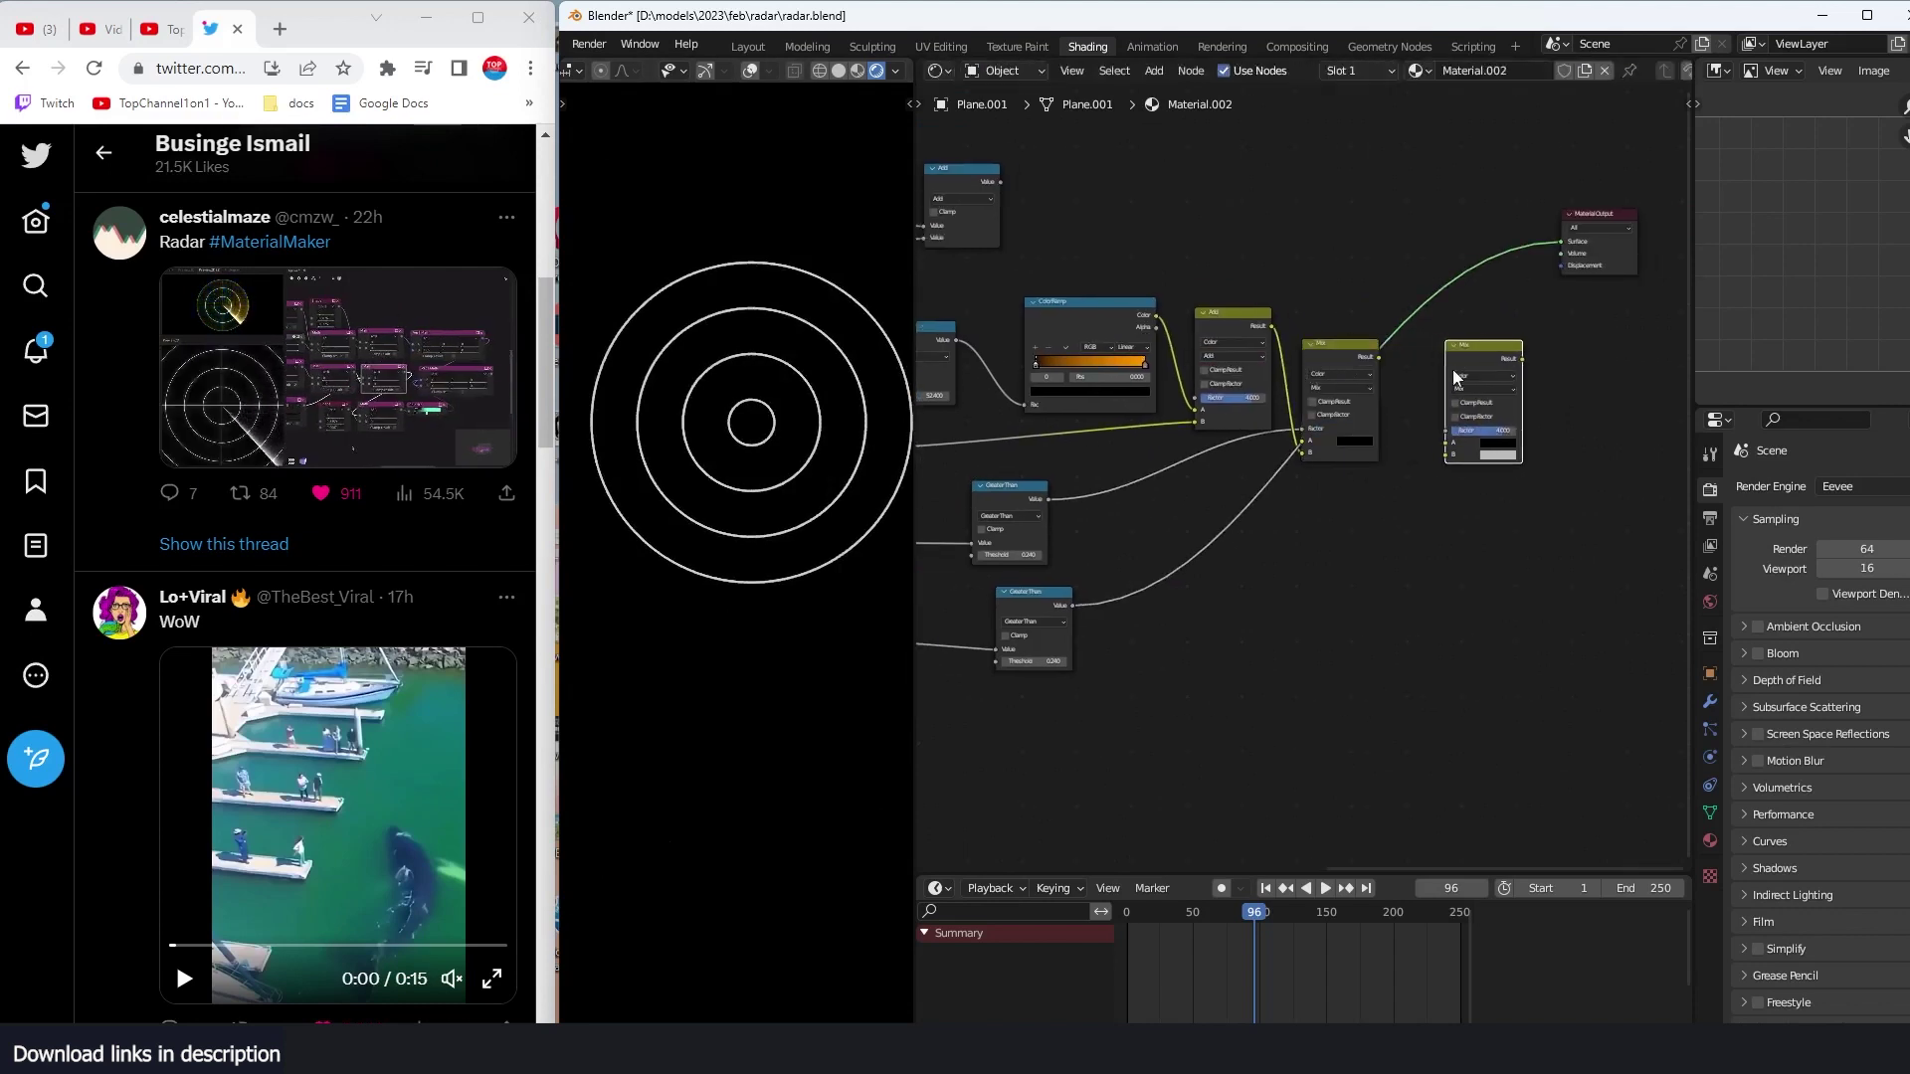
drag(1072, 605, 1449, 447)
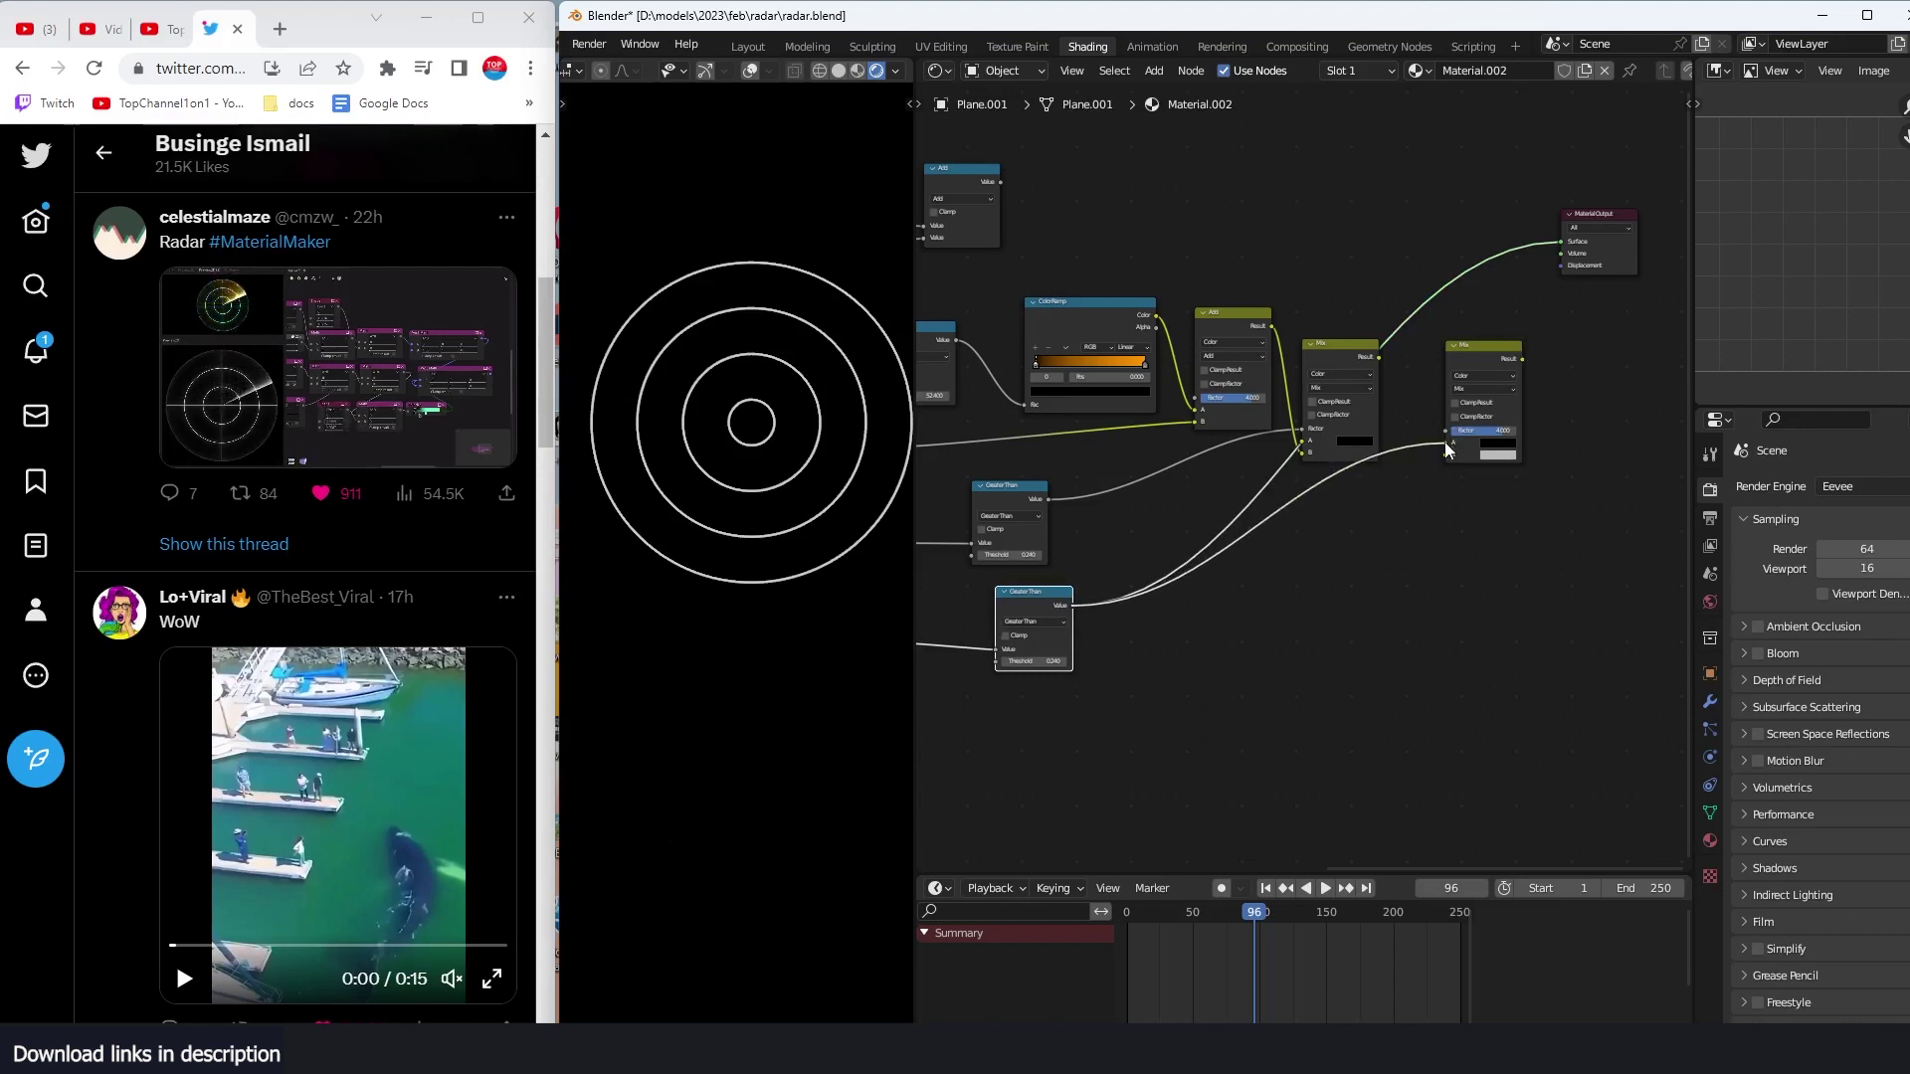
scroll(1444, 441, up, 1)
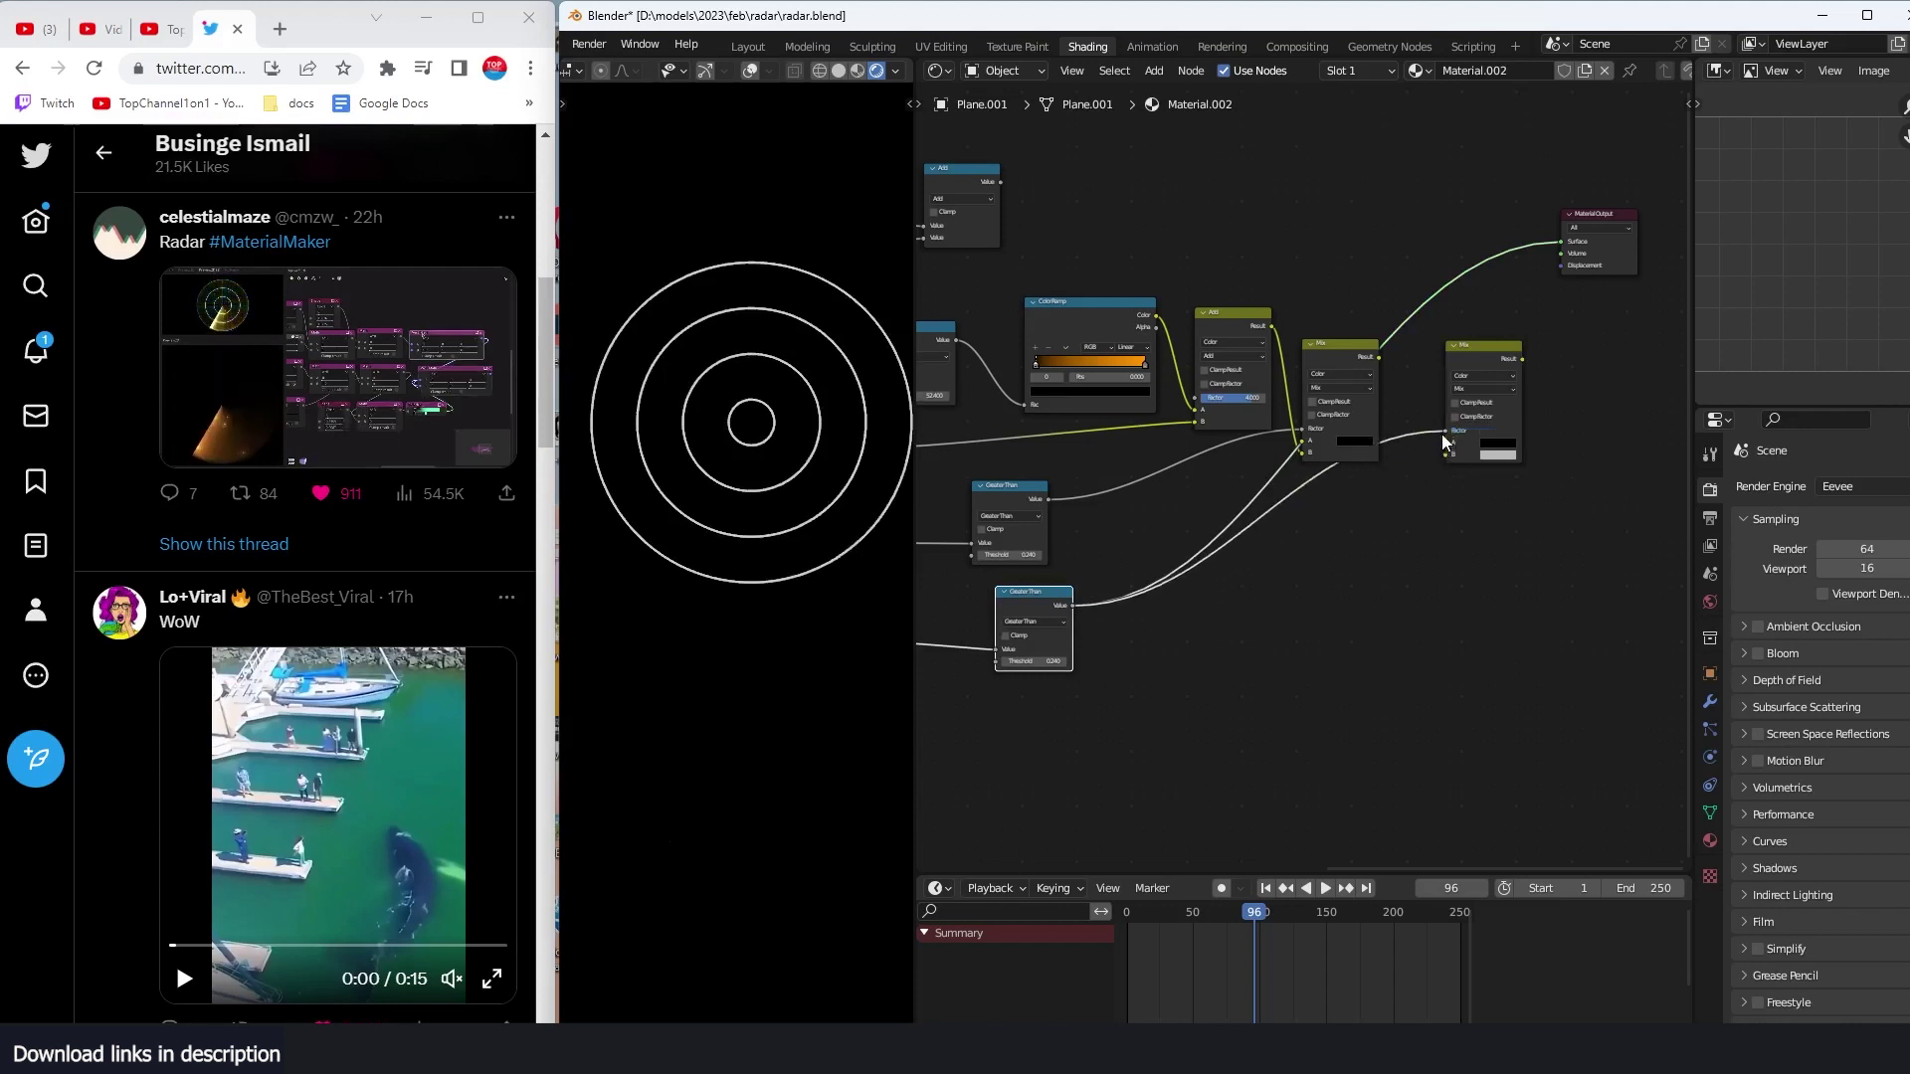
drag(1481, 399, 1482, 433)
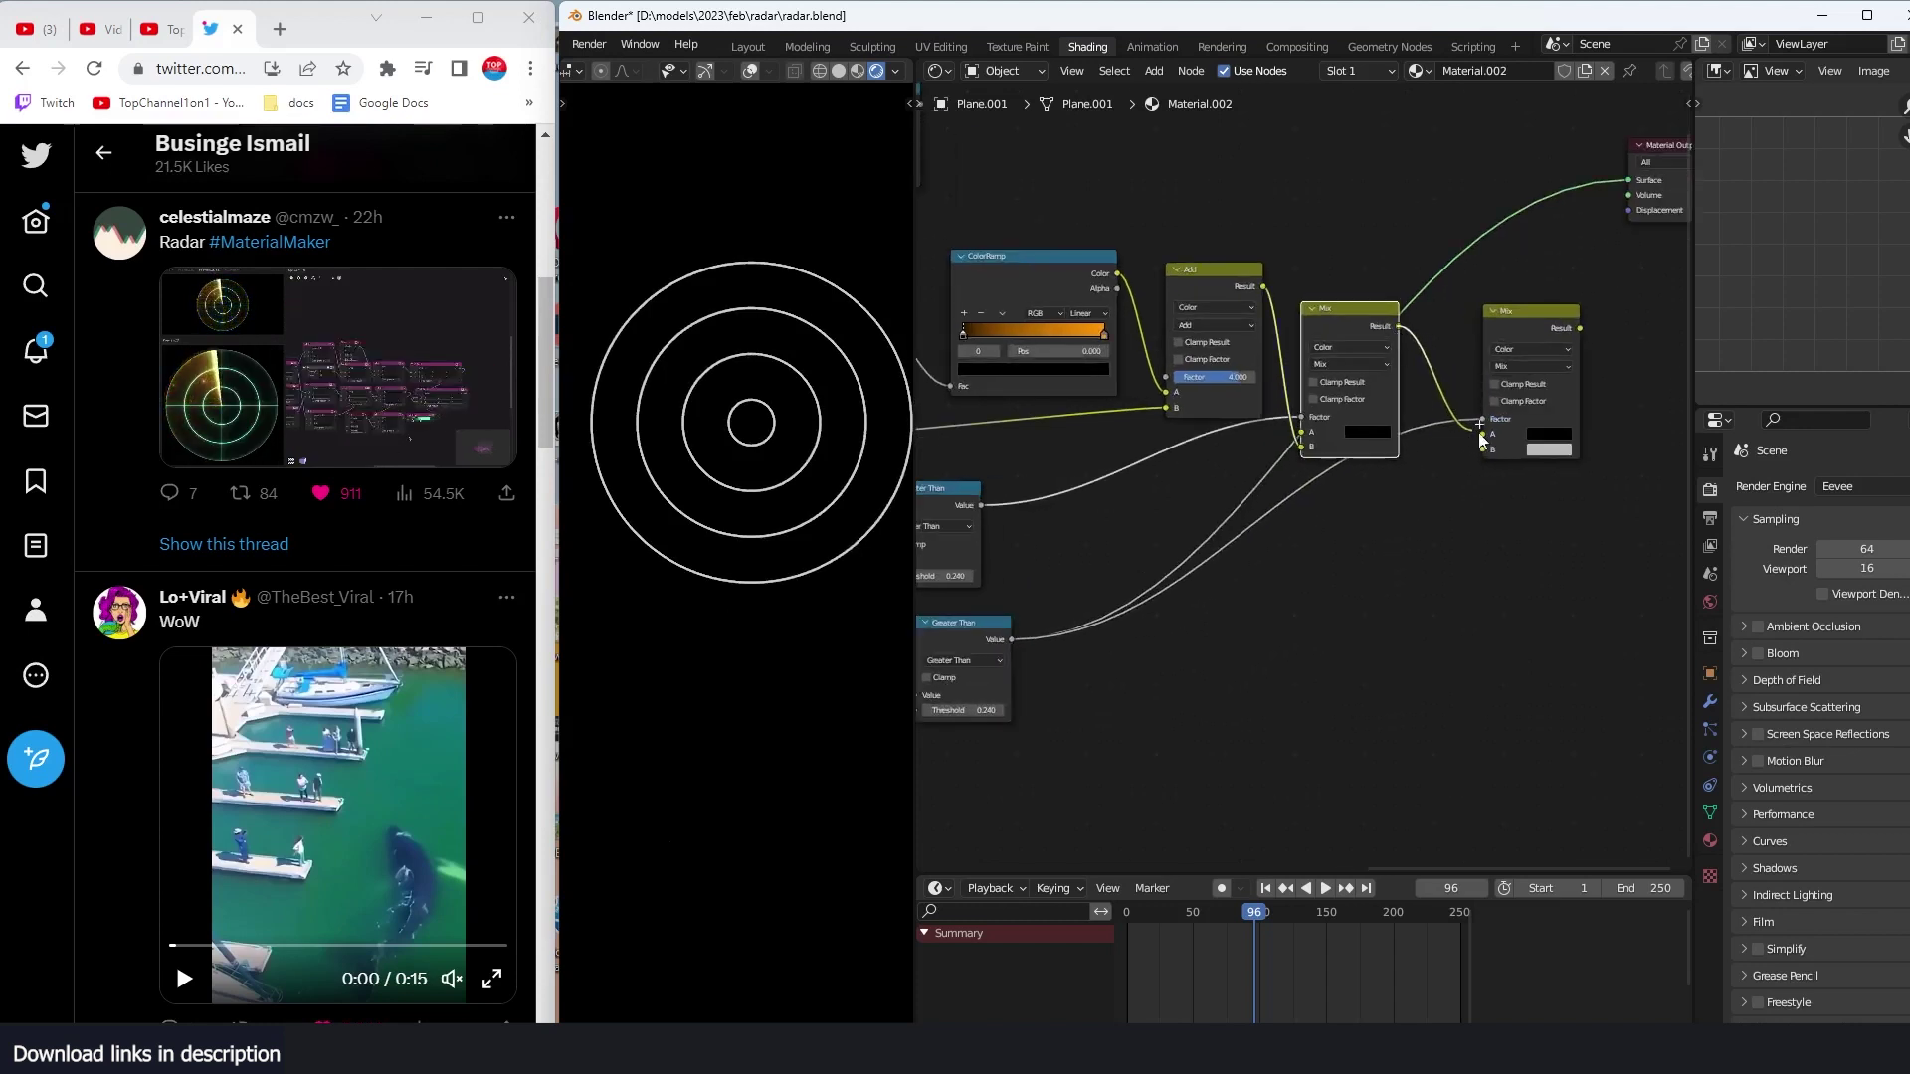
ctrl+shift+click(1560, 329)
Step: Set the second Mix node's B colour to teal green with hue 0.453 and saturation 0.991
middle_drag(1486, 385, 1465, 387)
scroll(1465, 388, up, 1)
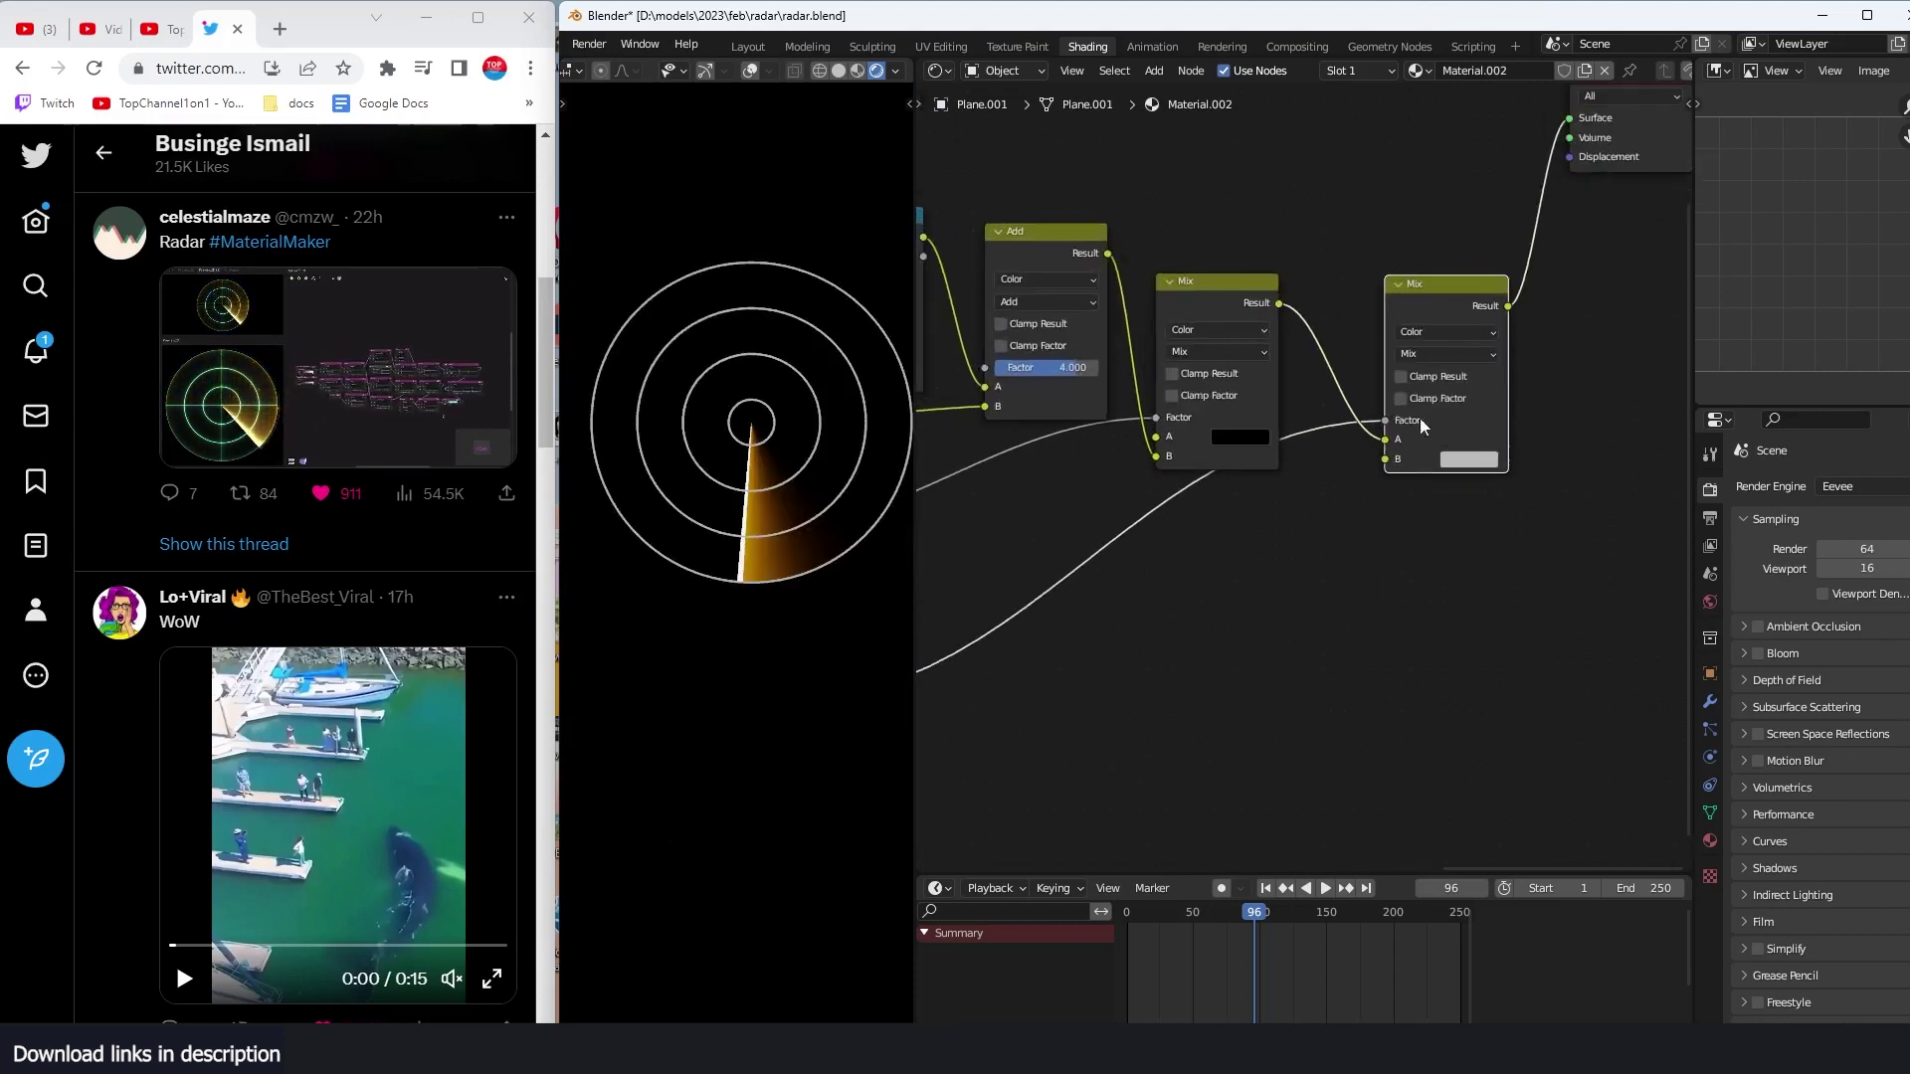
click(1470, 458)
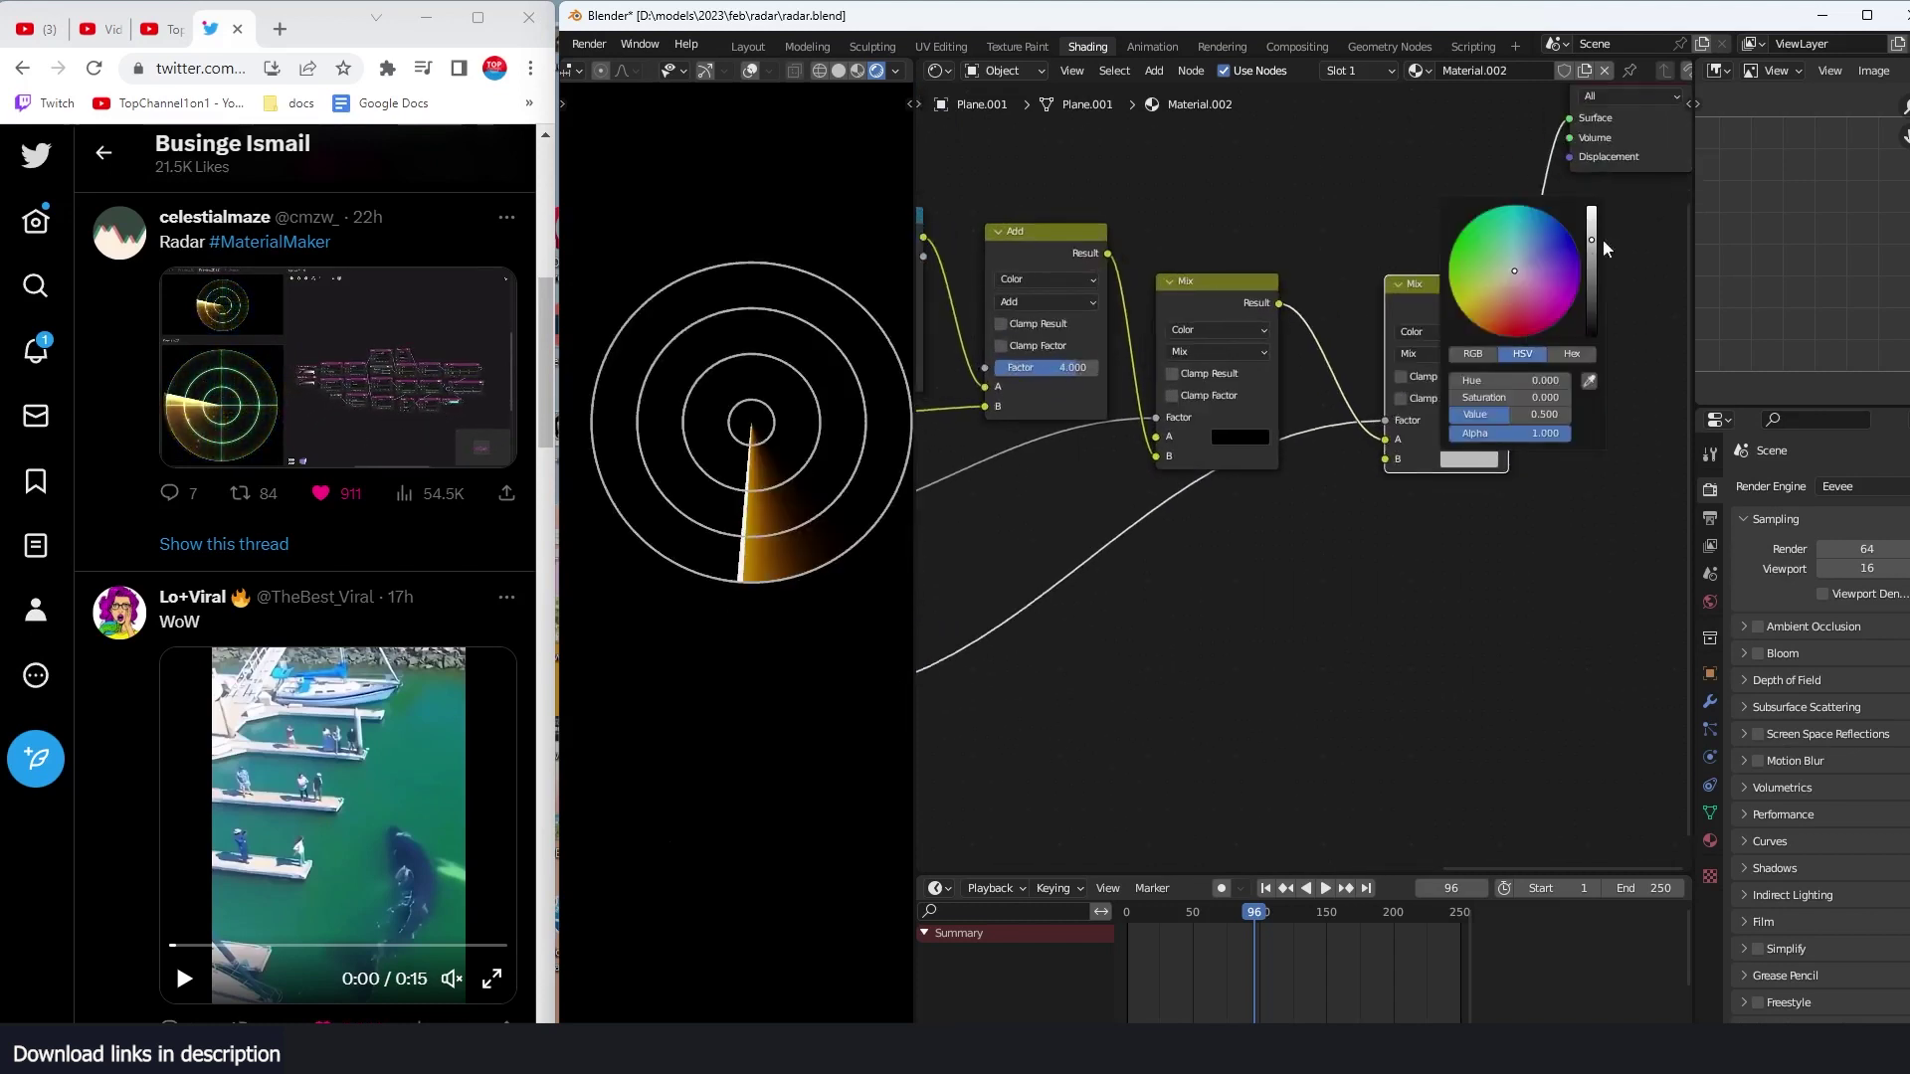
click(1550, 220)
click(1515, 257)
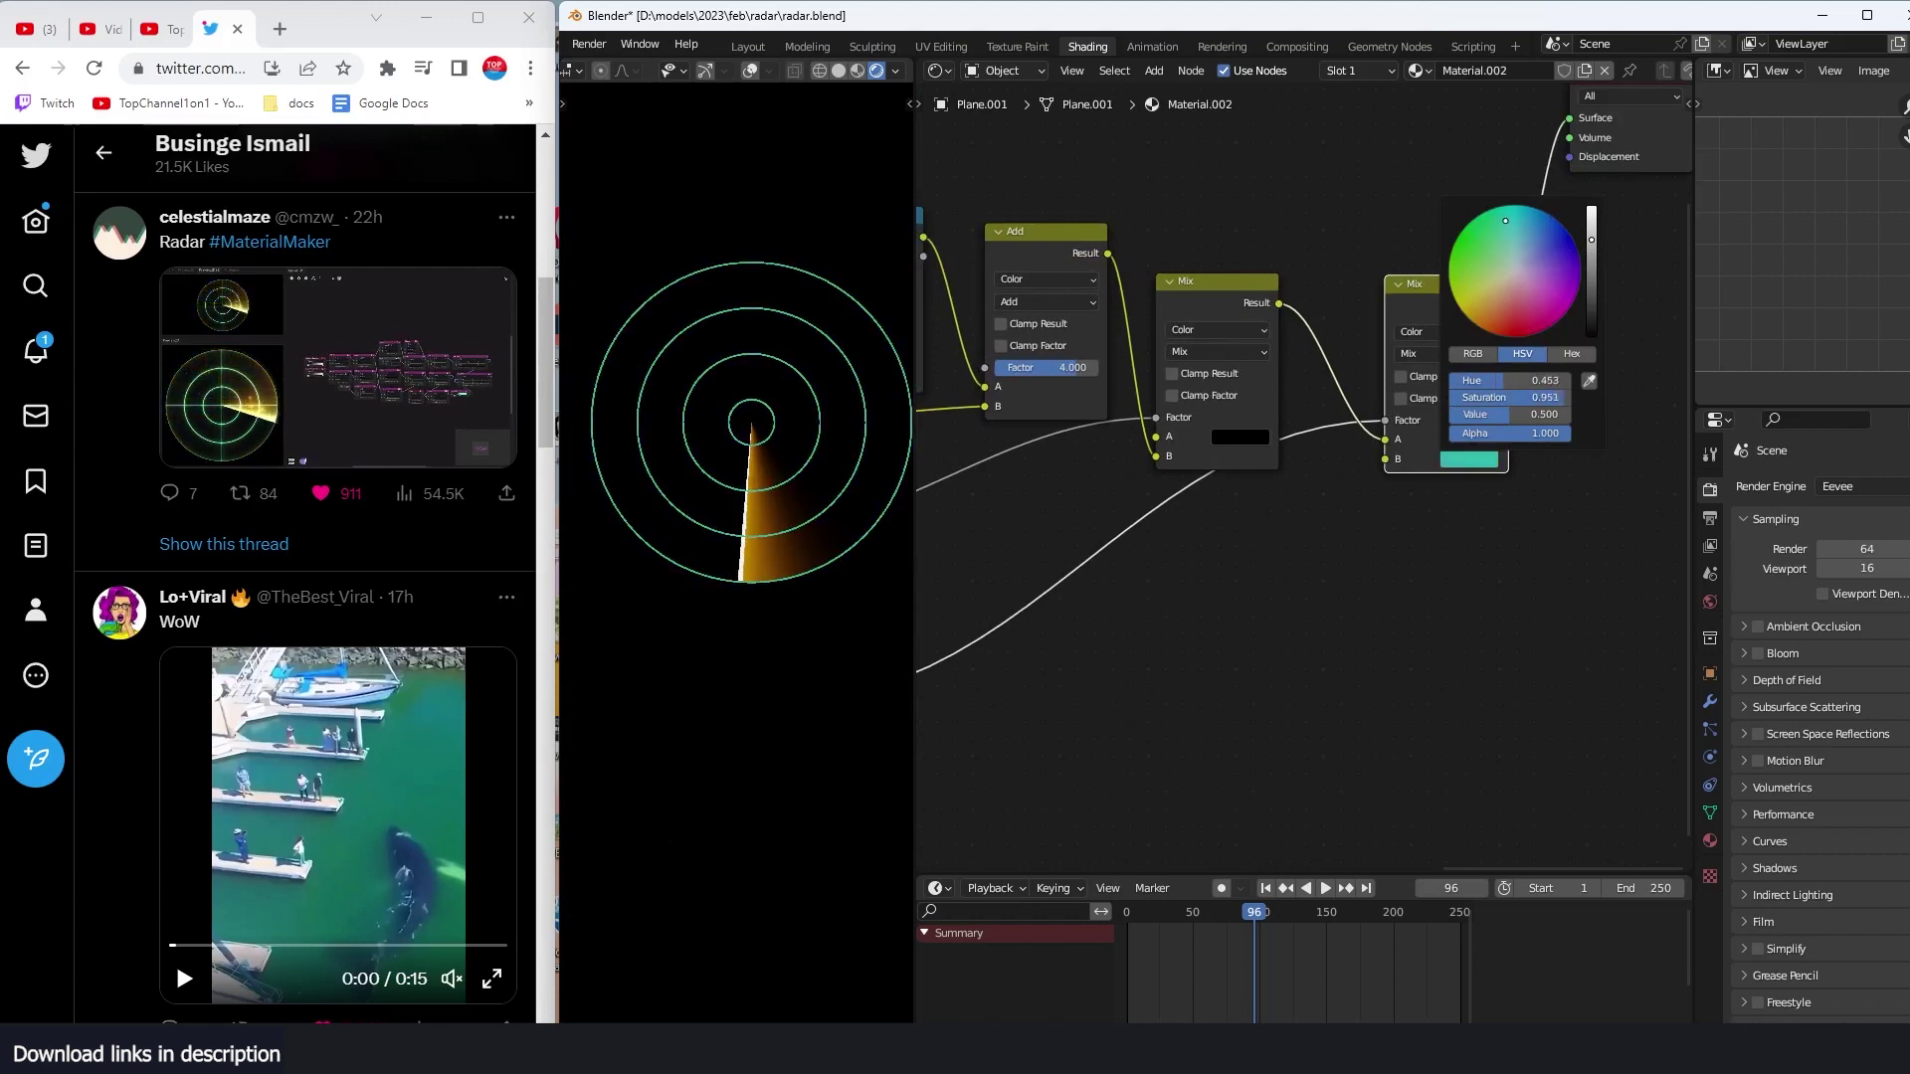
click(1269, 511)
Step: Replay the radar animation and preview the crosshair's Add node and the rings' Greater Than node separately
middle_drag(1133, 521, 1348, 537)
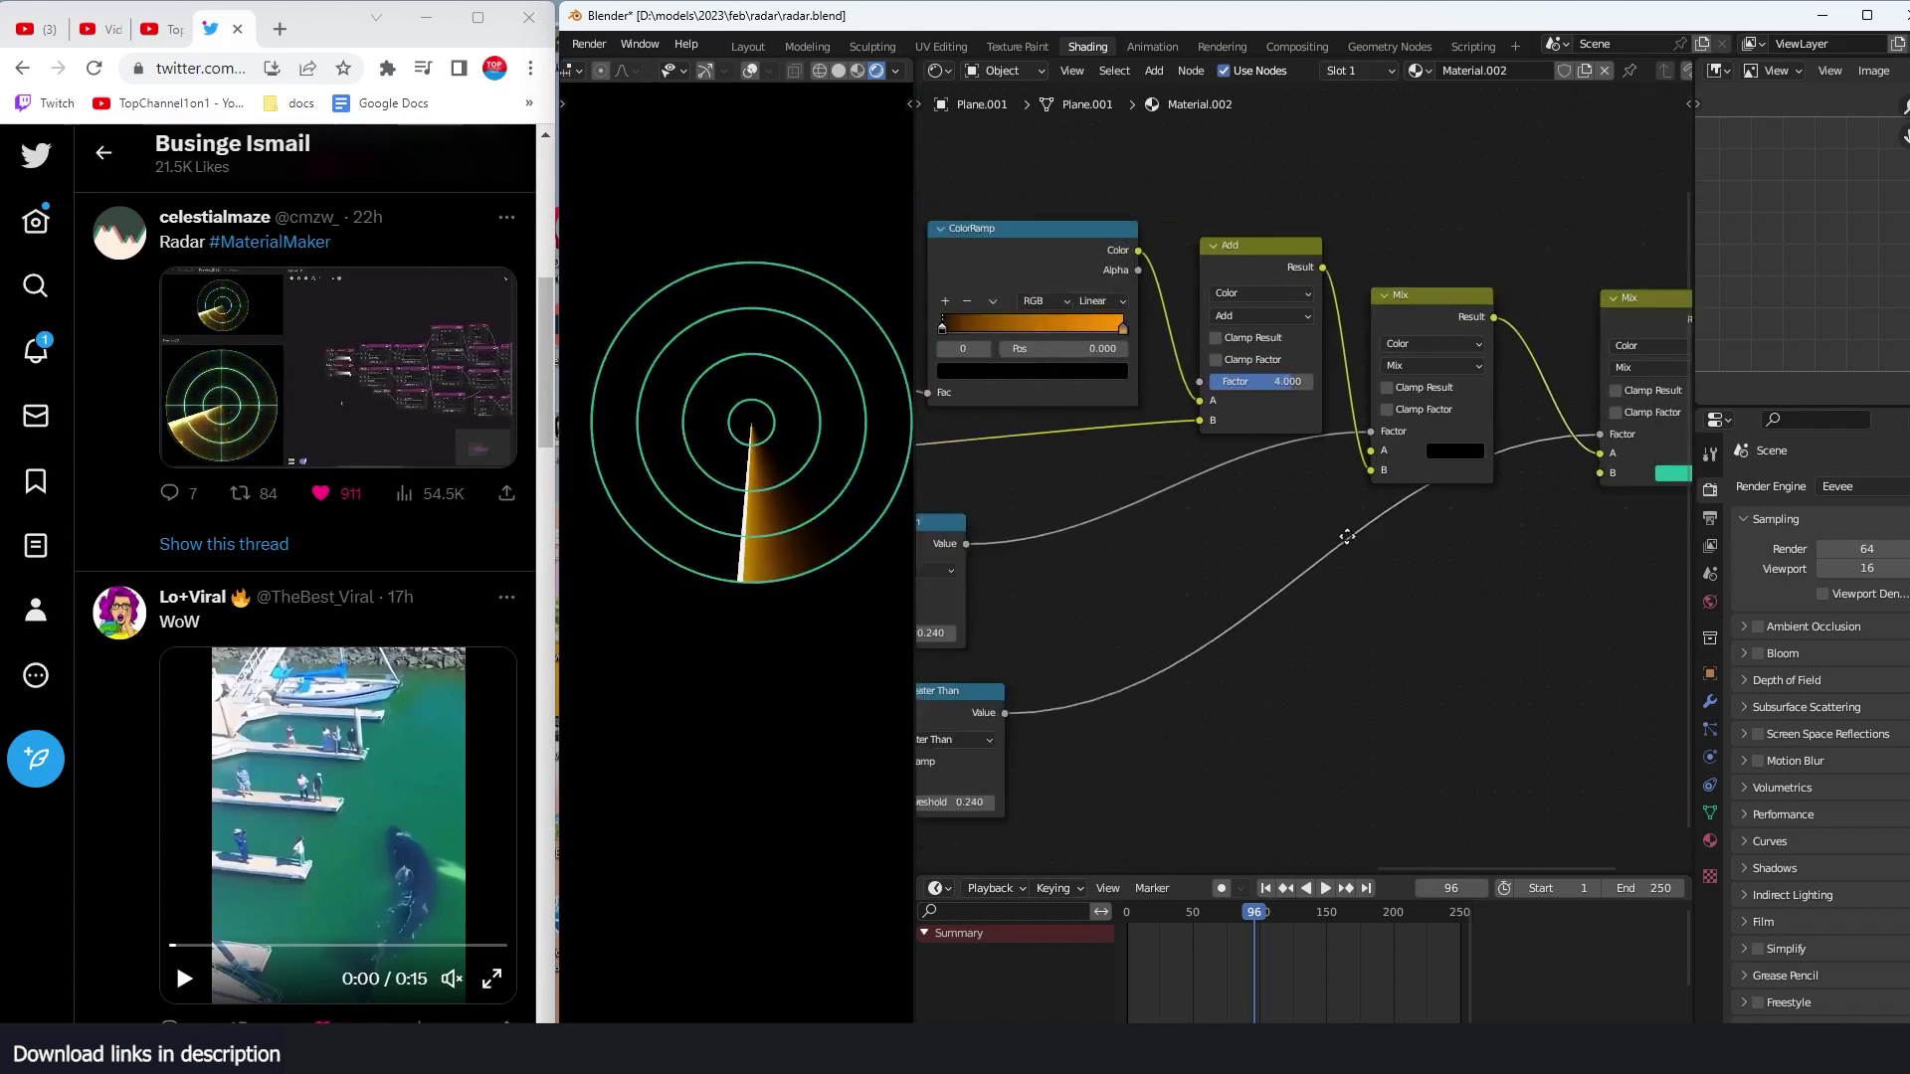
scroll(1355, 537, down, 3)
key(space)
key(space)
middle_drag(1198, 423, 1291, 431)
scroll(1385, 490, down, 2)
ctrl+shift+click(1190, 241)
scroll(1345, 463, down, 3)
scroll(1291, 432, up, 2)
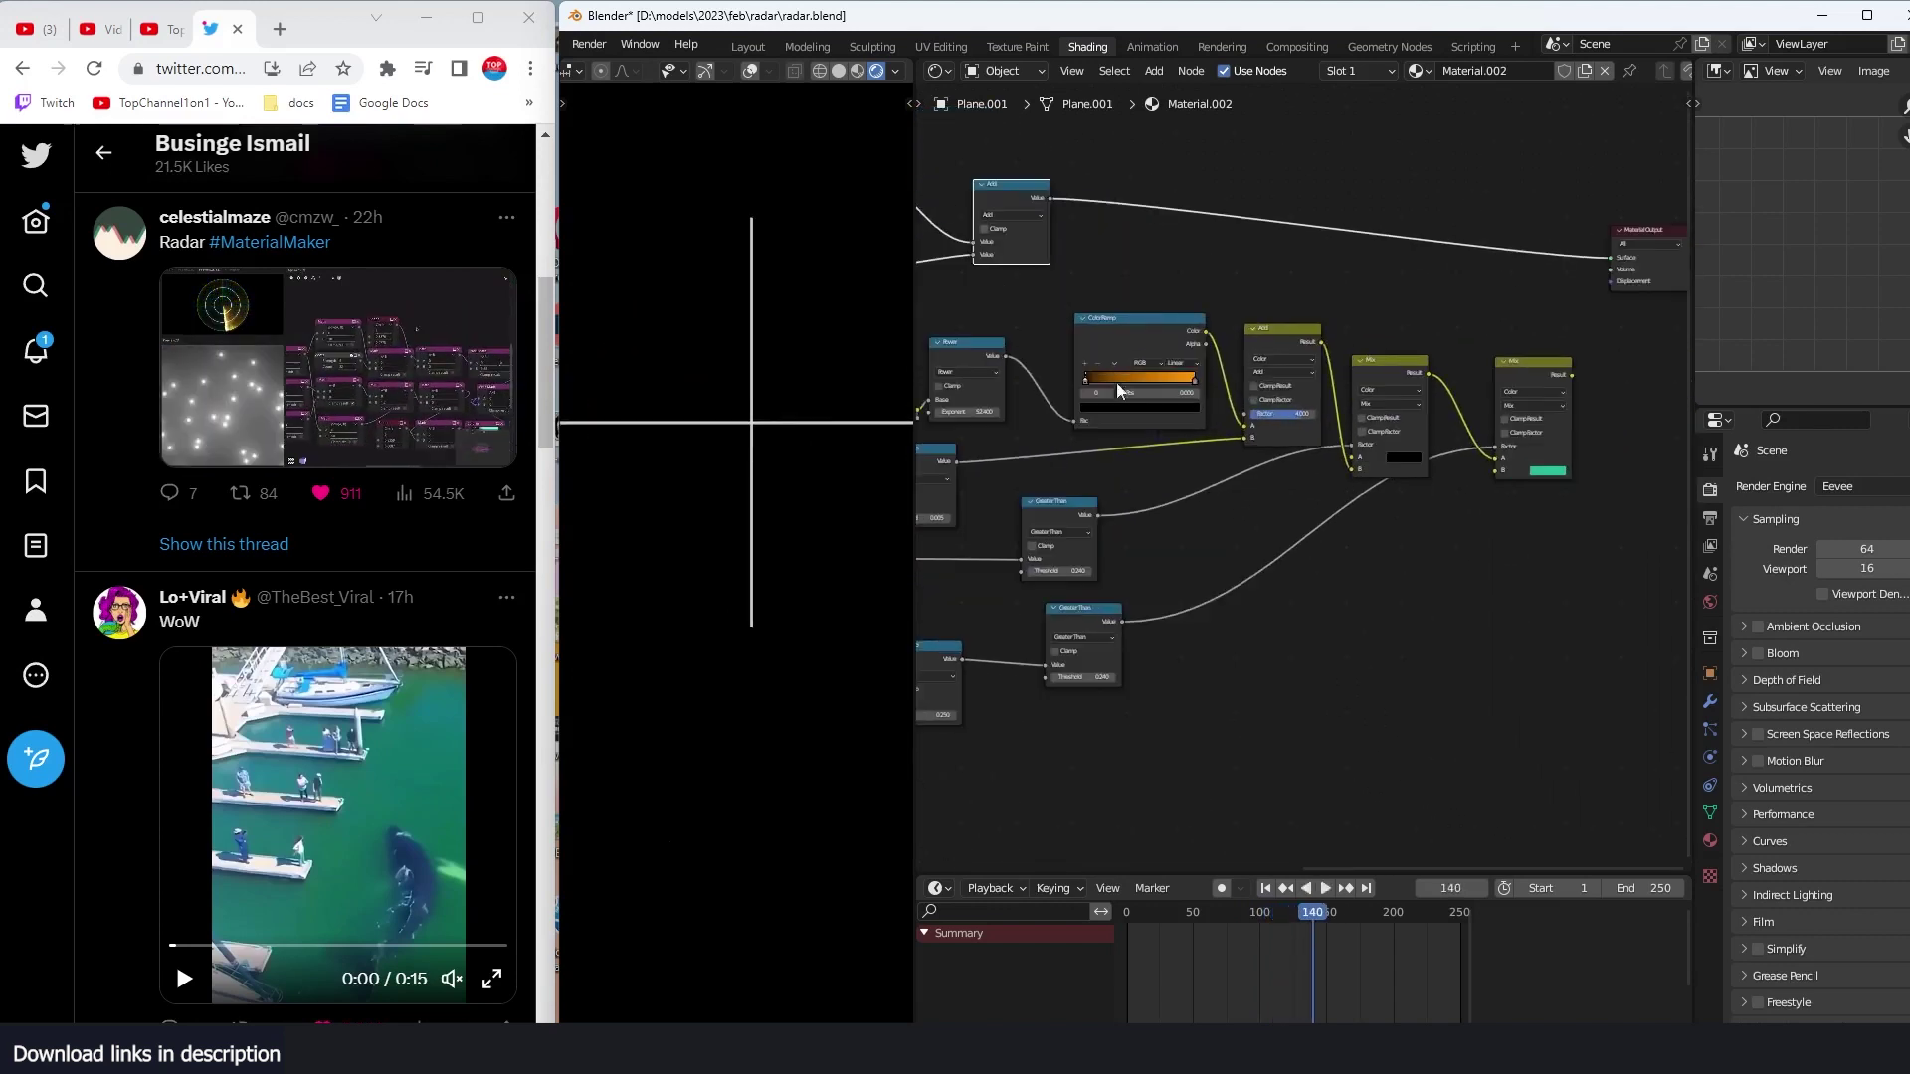
ctrl+shift+click(1112, 609)
ctrl+shift+click(1007, 202)
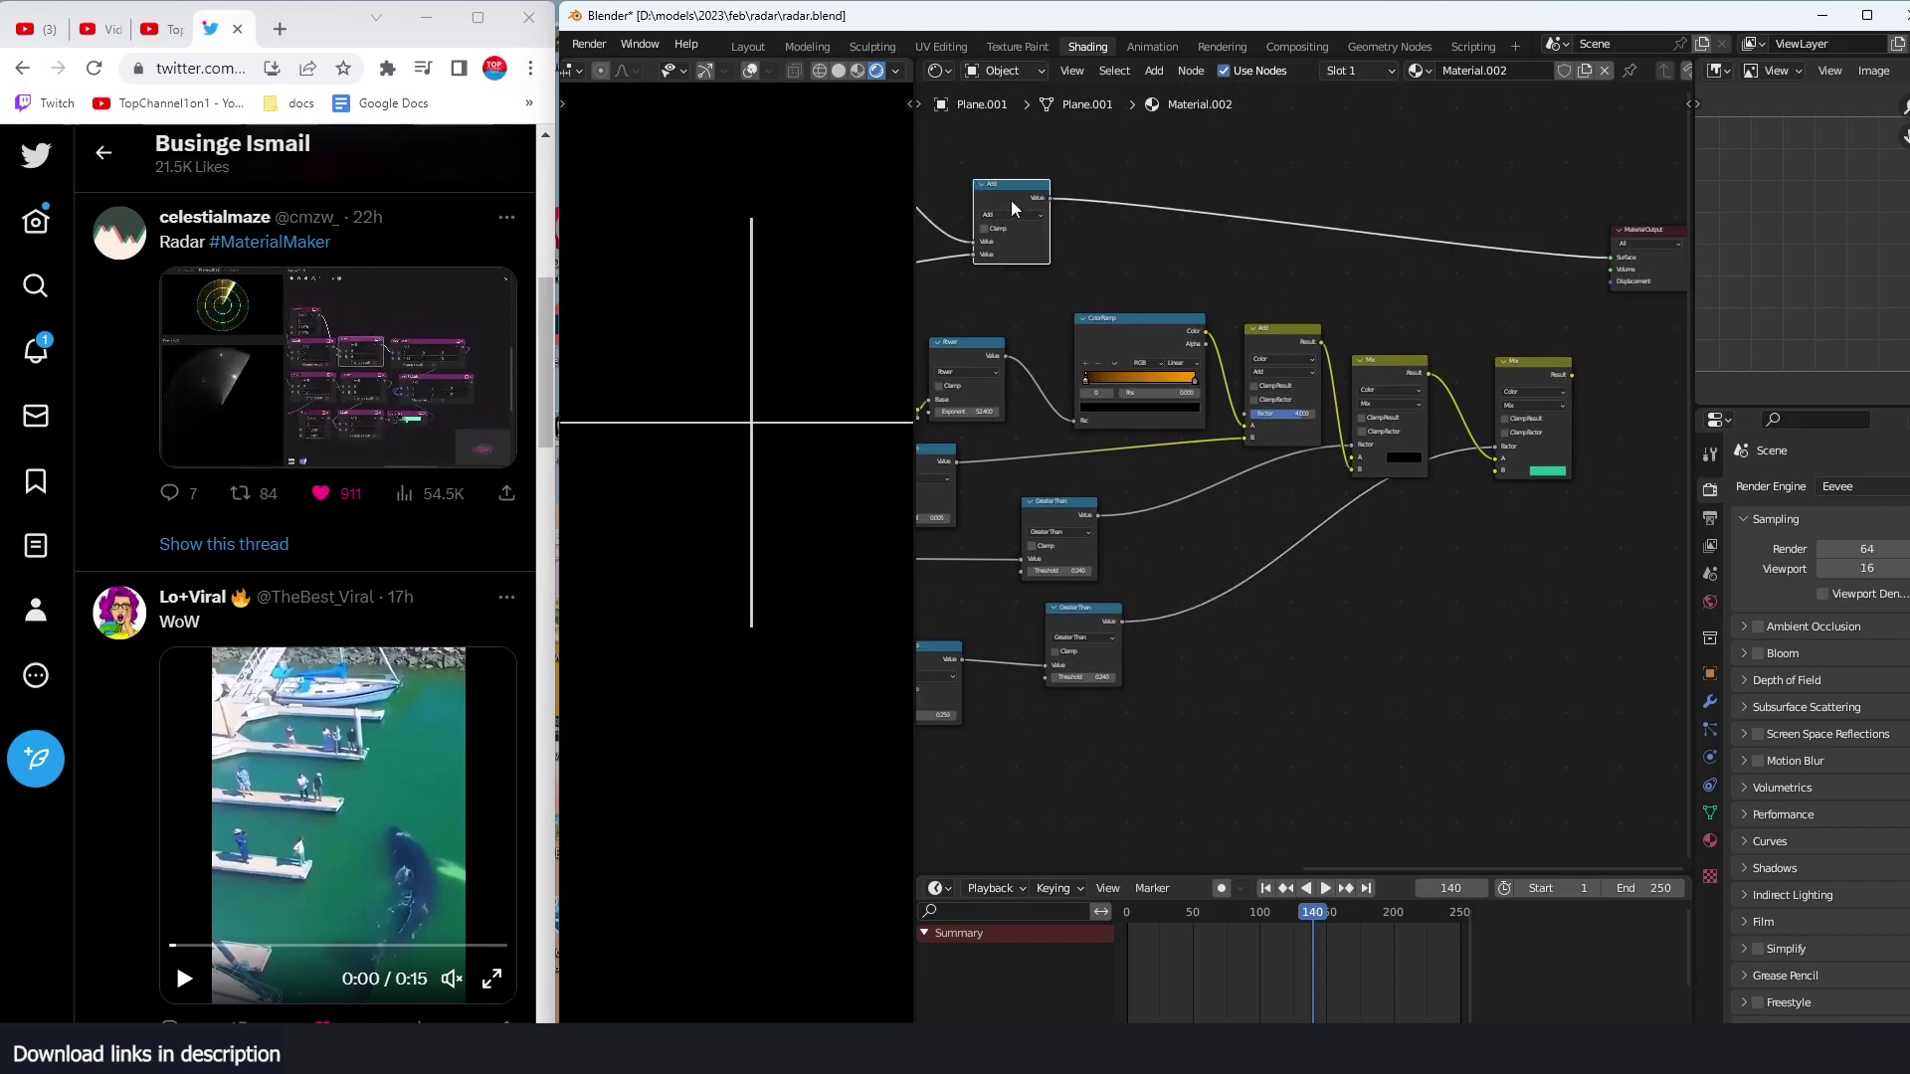
Step: Insert a duplicate Add node after the rings' Greater Than, connect the crosshair to its second value, and preview the combination
key(shift+d)
click(1296, 531)
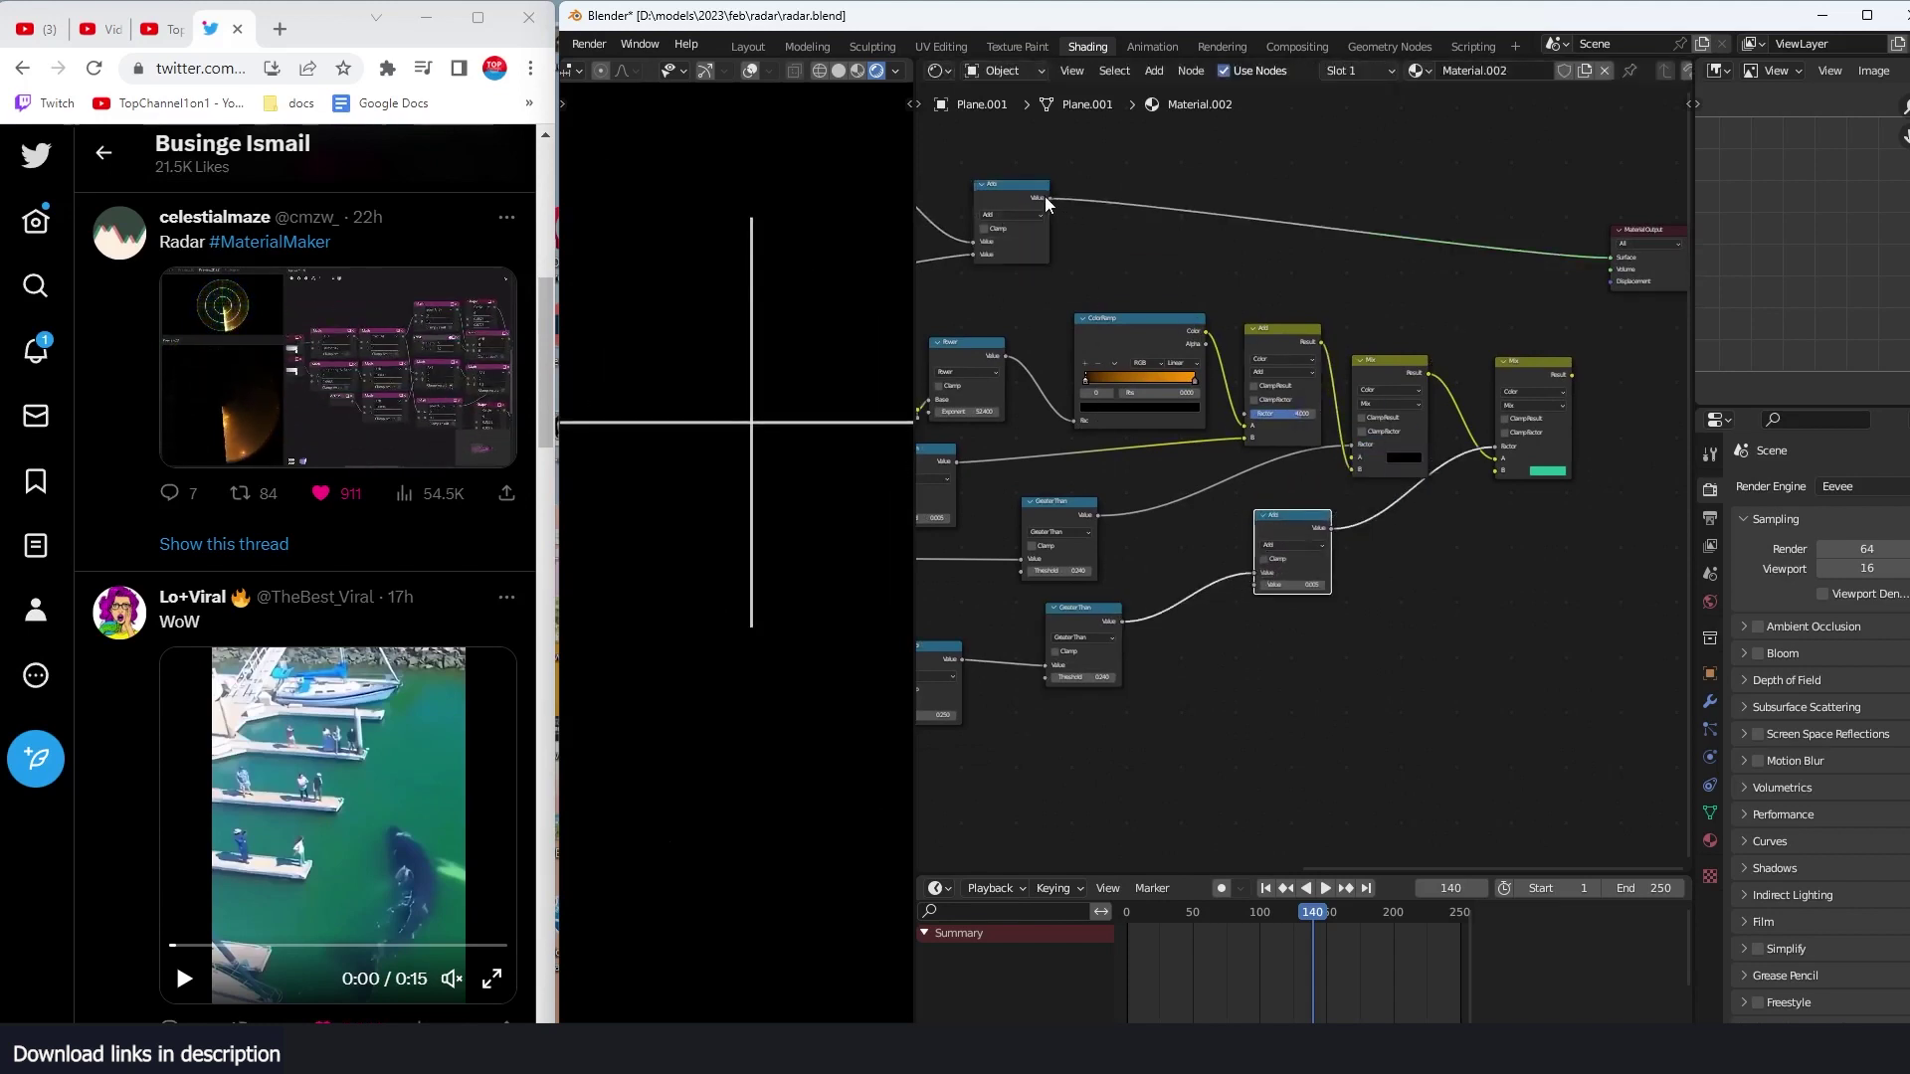
drag(1050, 197, 1255, 580)
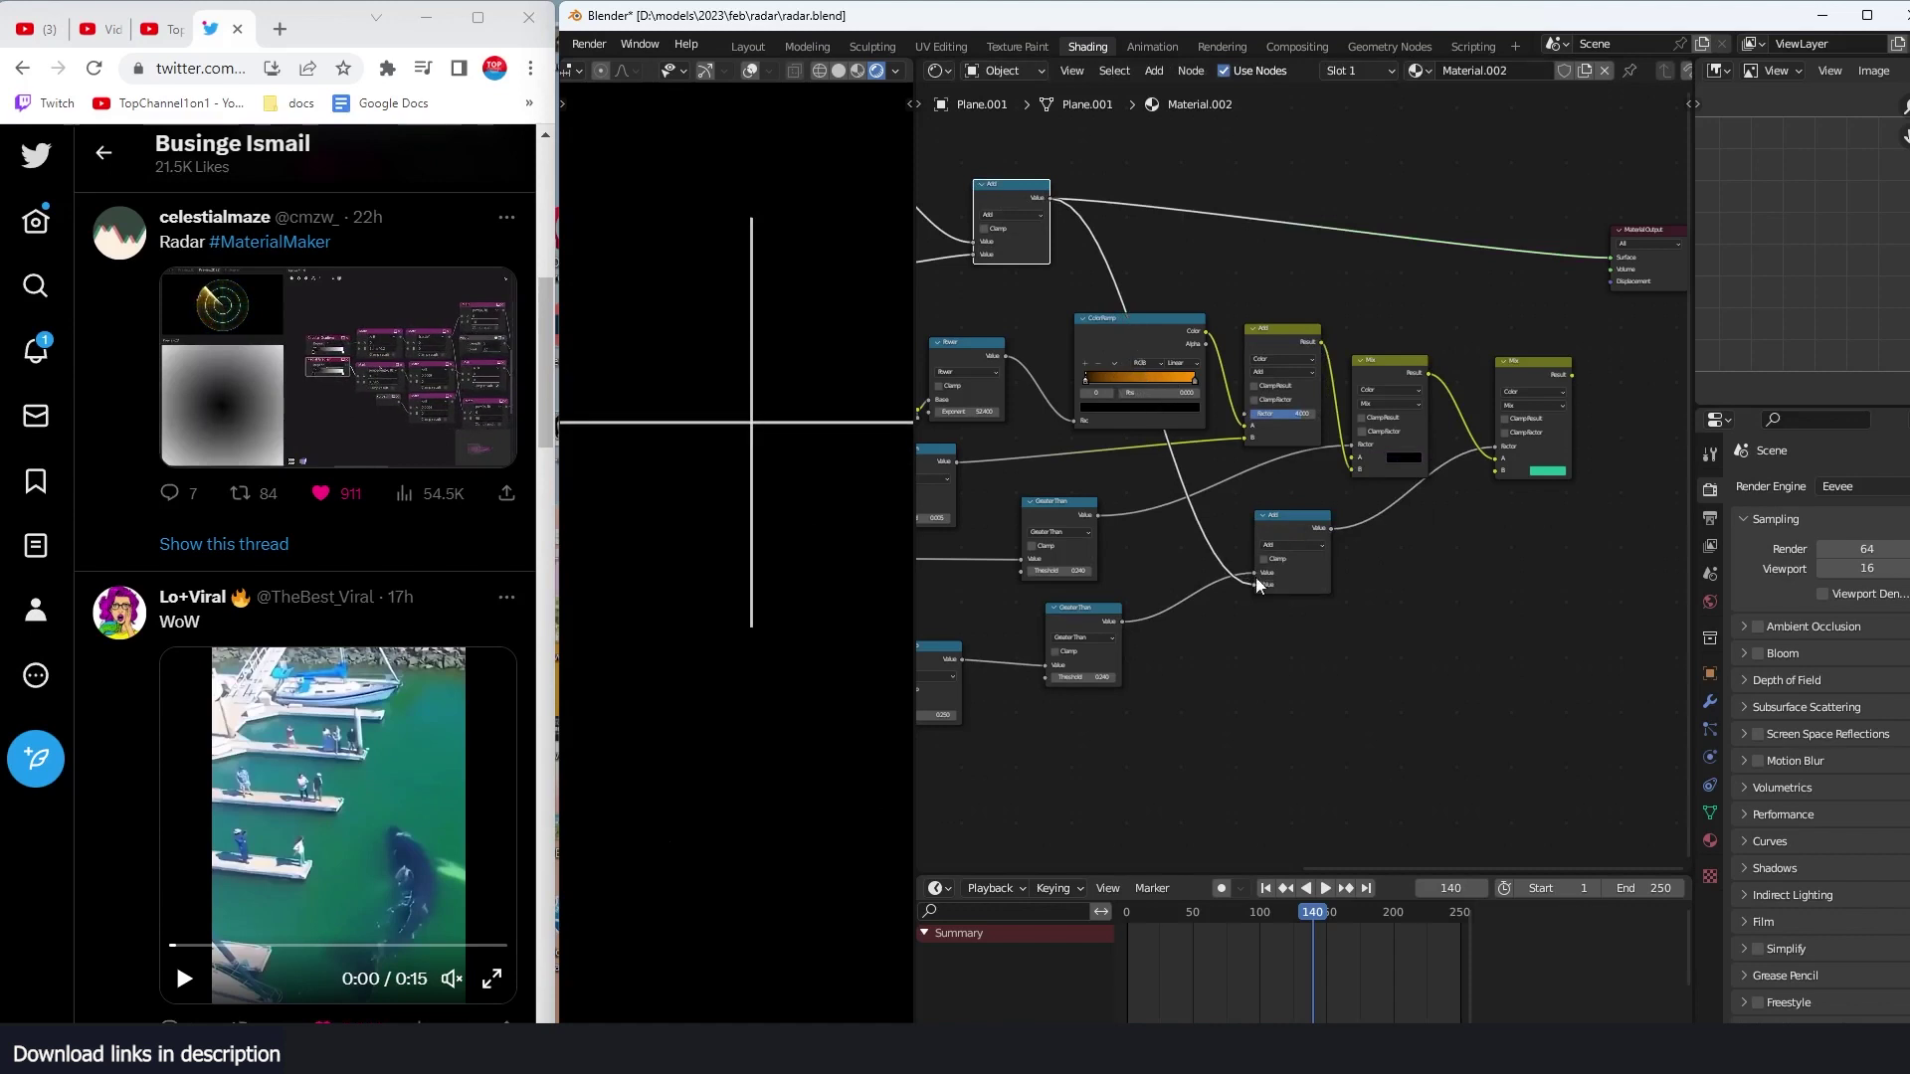
ctrl+shift+click(1314, 537)
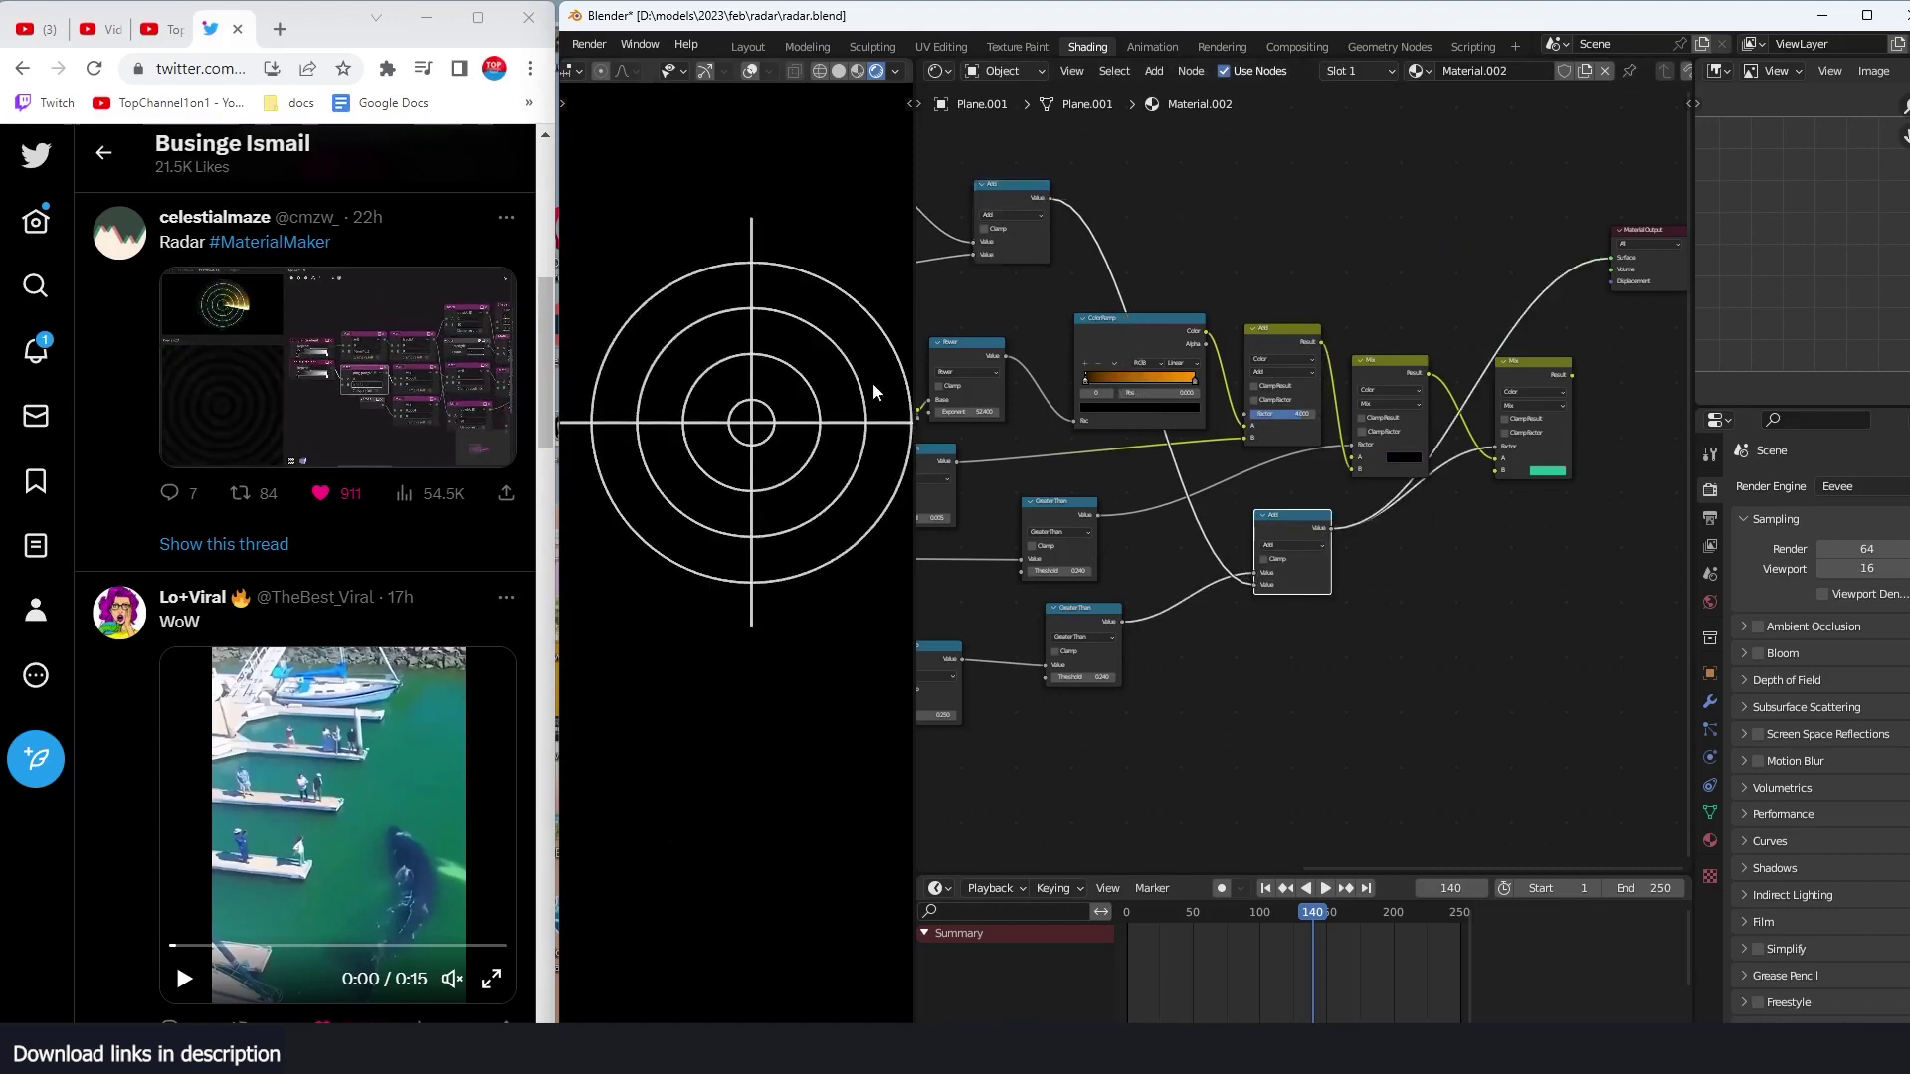
Step: Reposition the rings-and-crosshair Add node near the Greater Than nodes and move the teal Mix node farther from the first Mix
drag(1327, 516, 1404, 556)
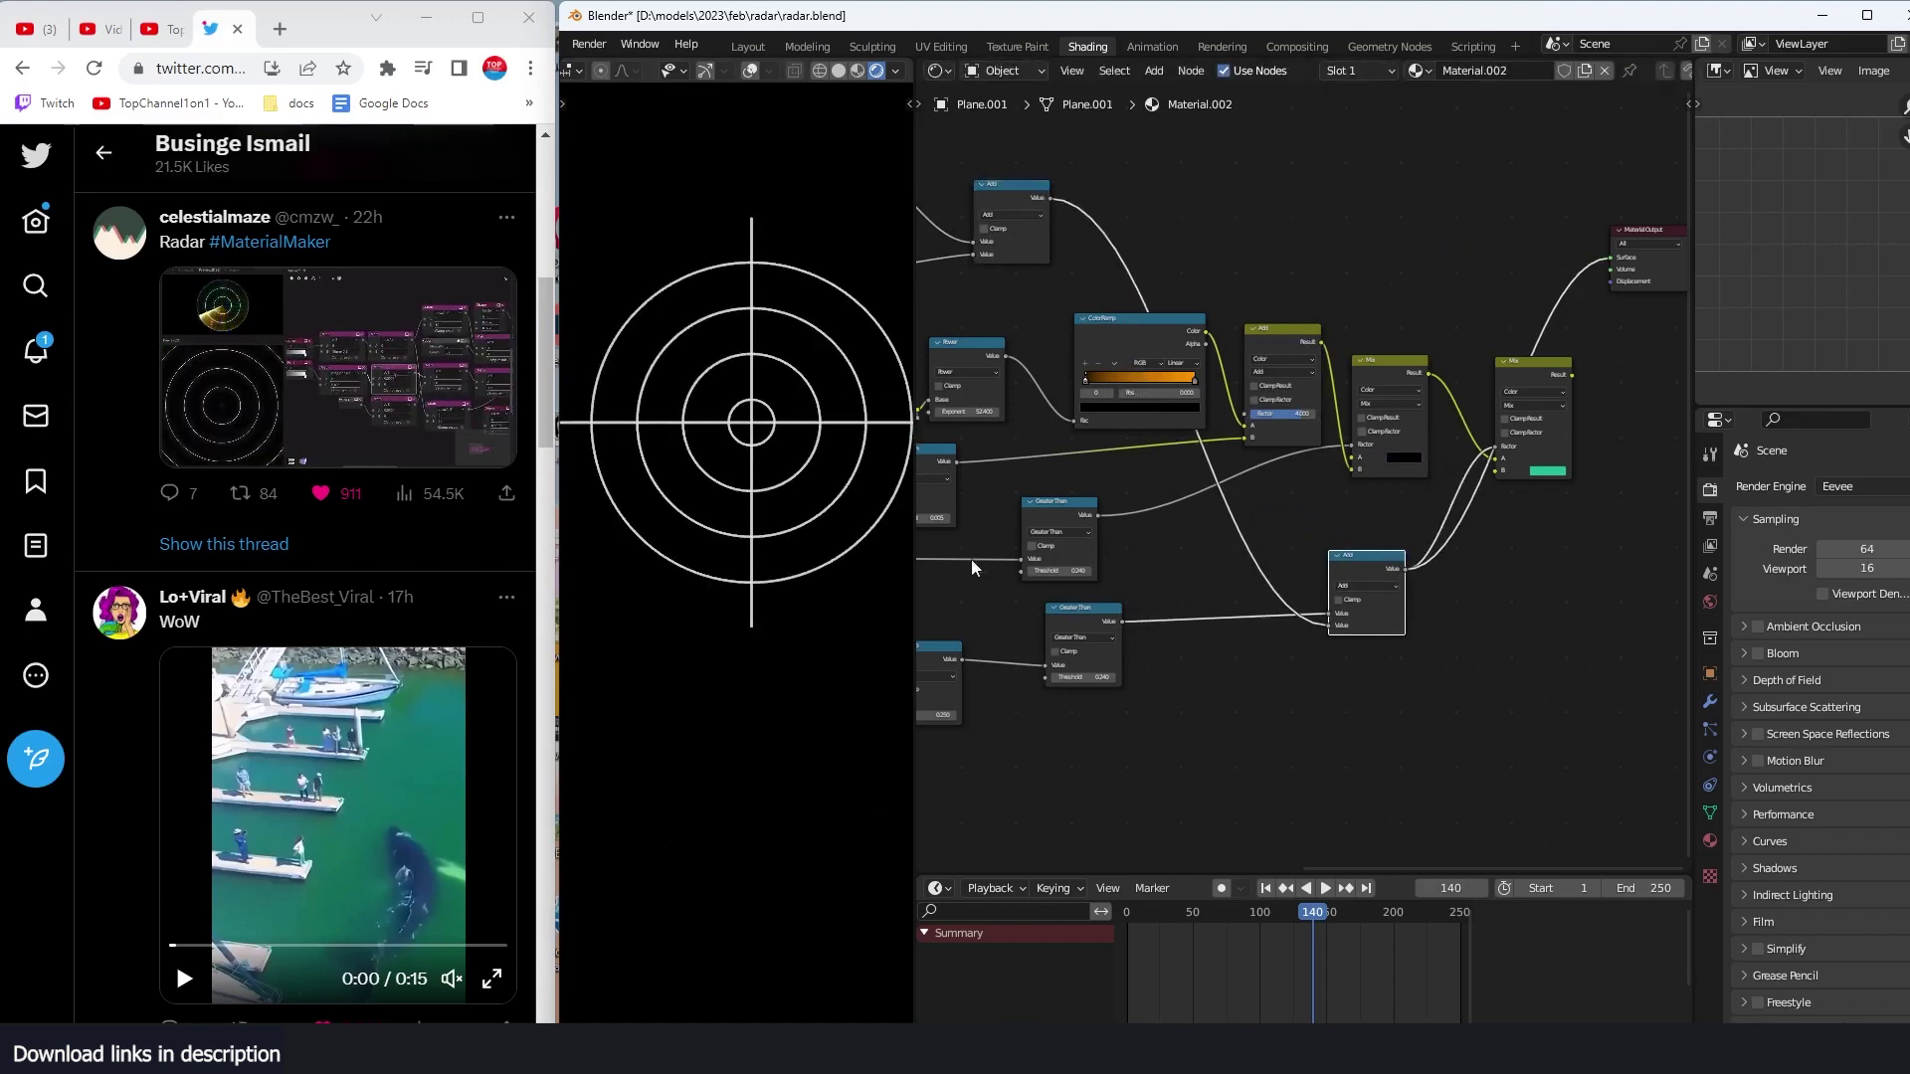
middle_drag(954, 438, 880, 409)
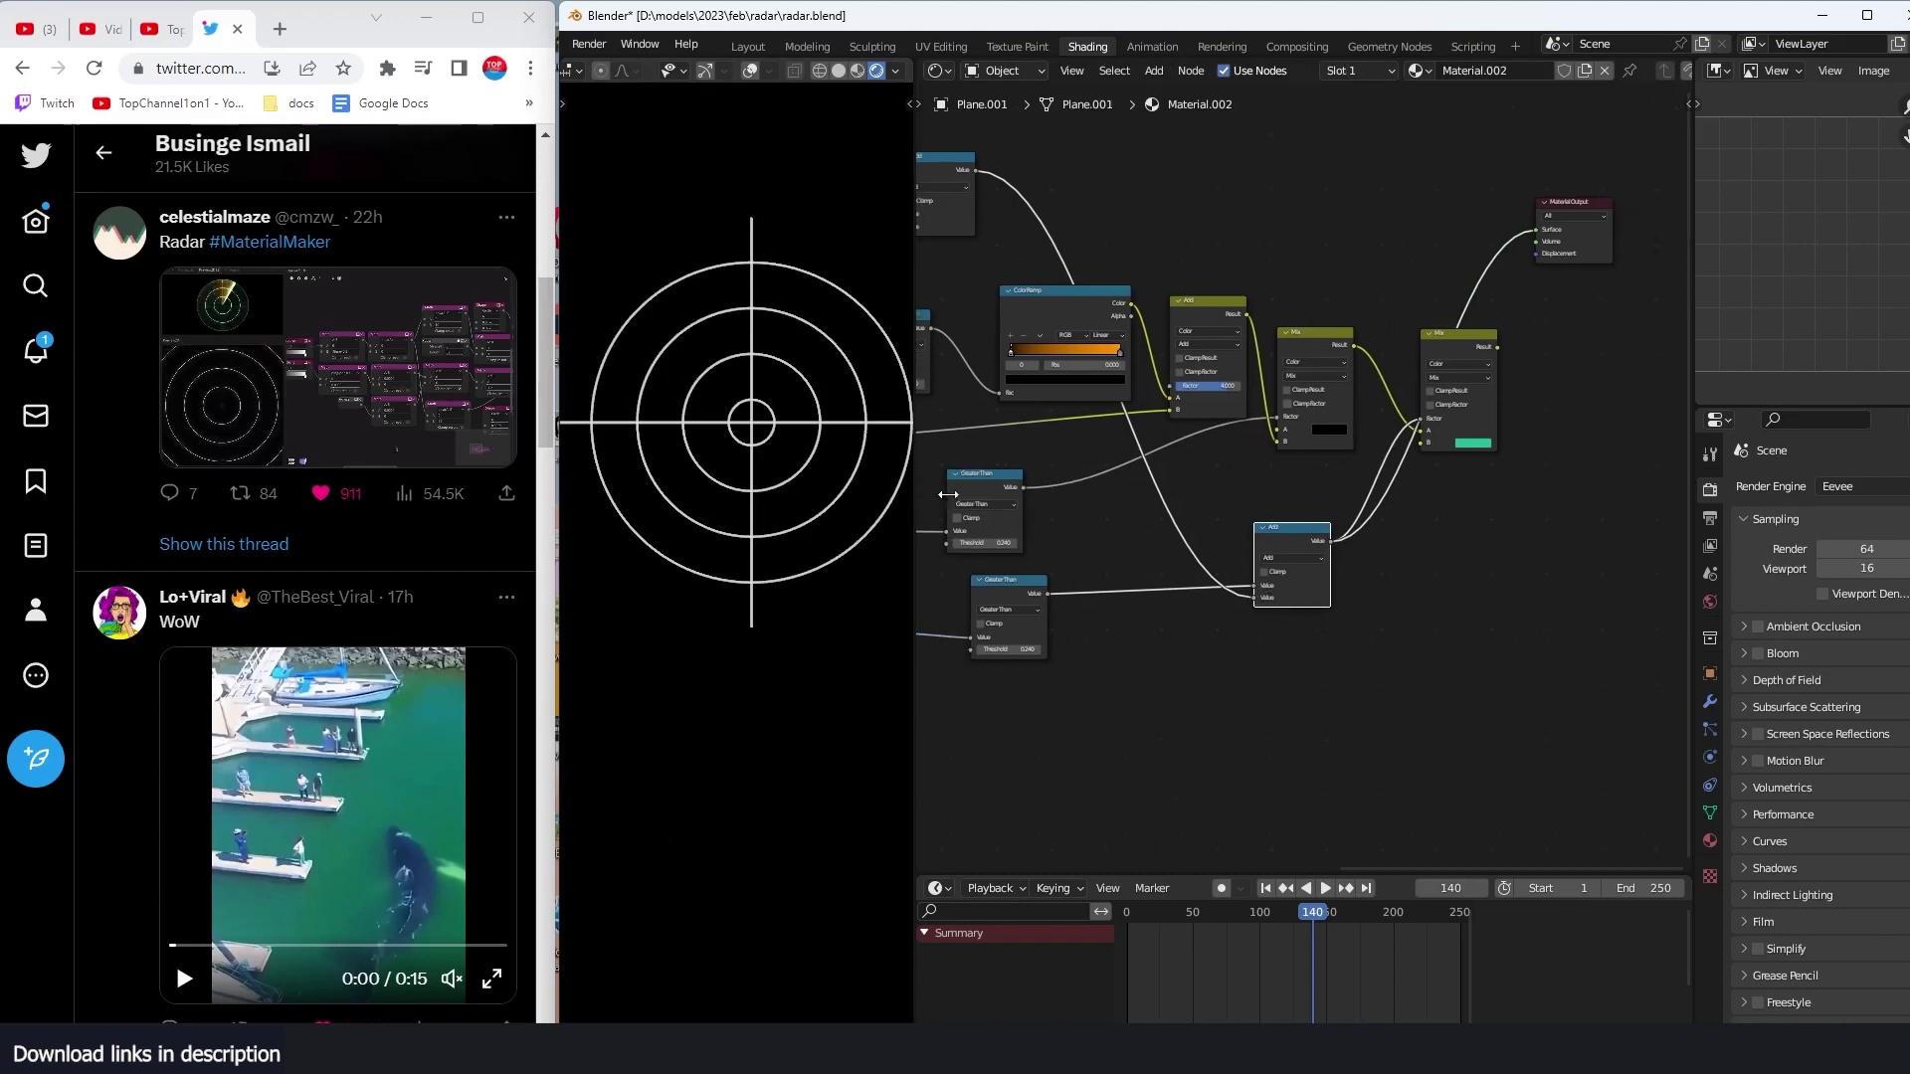
drag(997, 492, 1005, 493)
middle_drag(1333, 556, 1340, 542)
drag(1327, 533, 1215, 531)
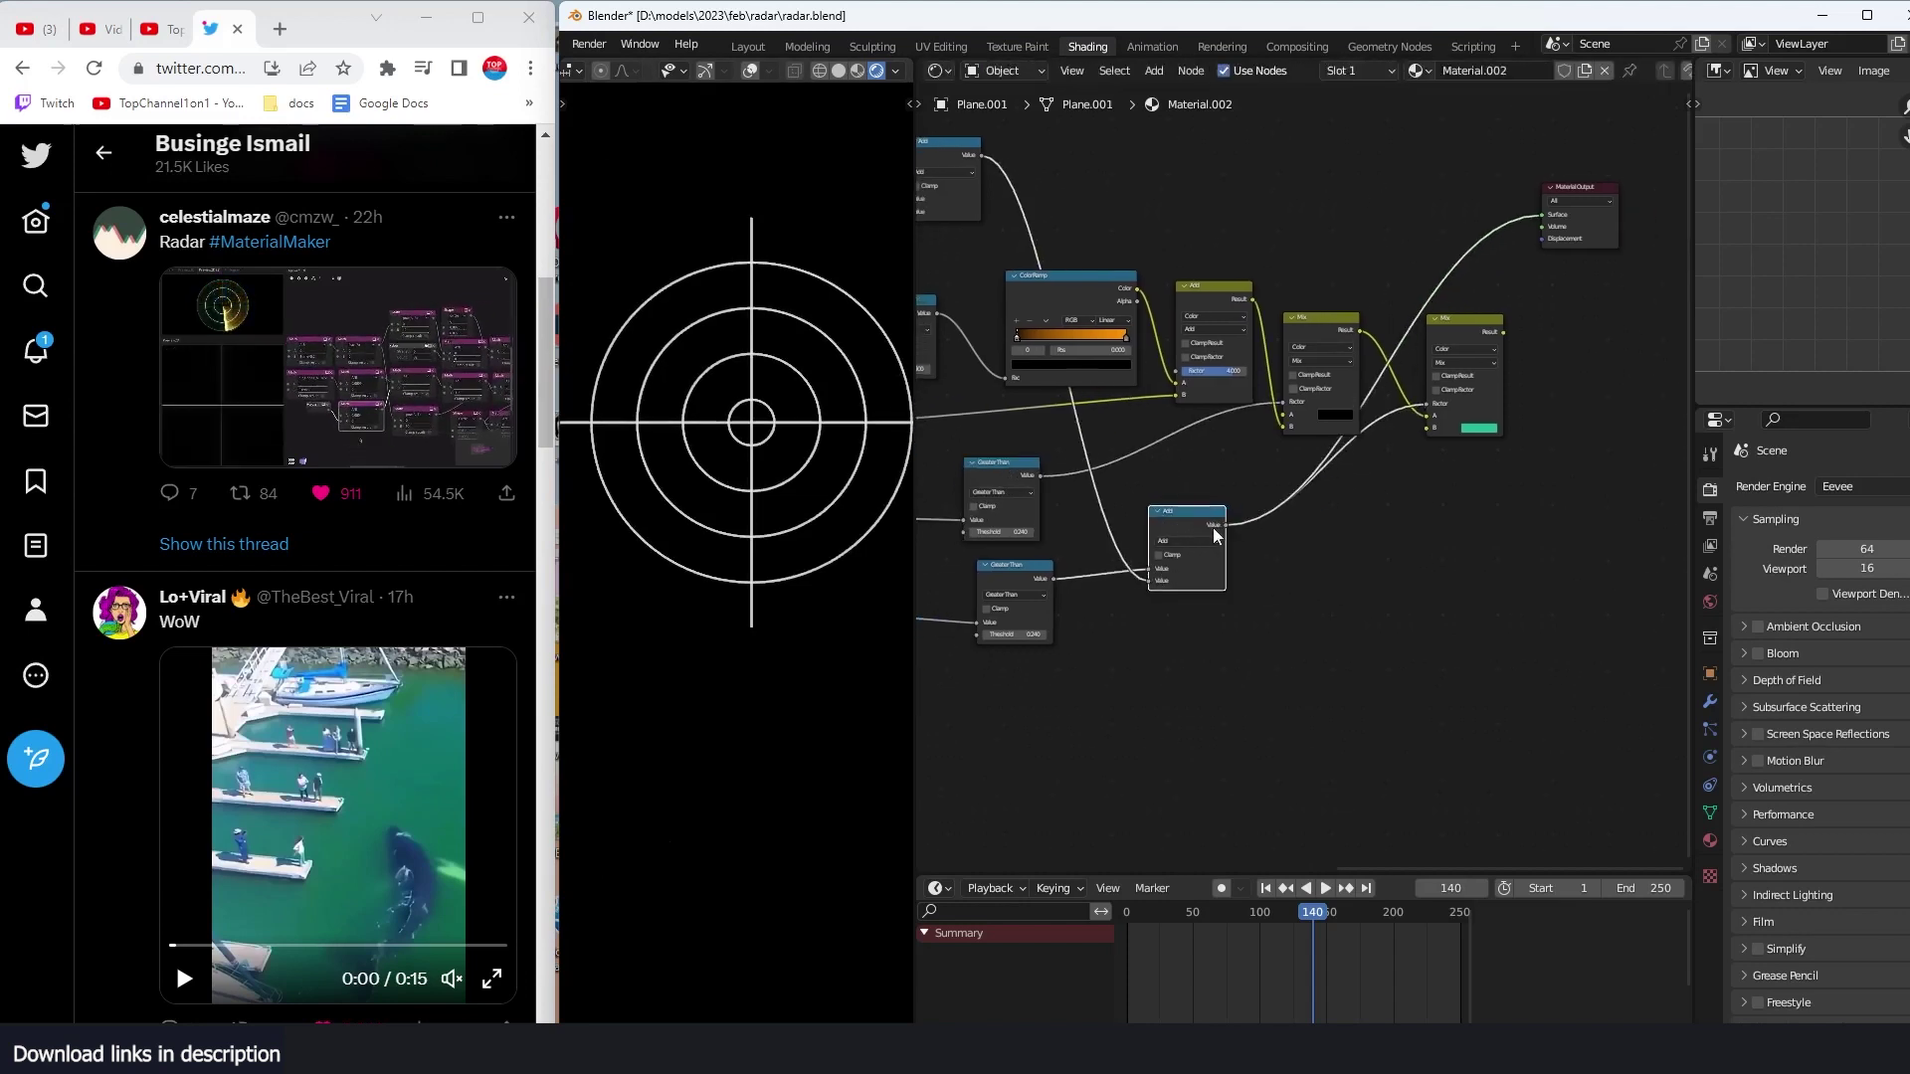
scroll(1223, 533, up, 3)
drag(1477, 303, 1563, 299)
Step: Duplicate the rings-and-crosshair Add node, connect that node and the circular mask's Greater Than to the copy, and preview it
click(1181, 545)
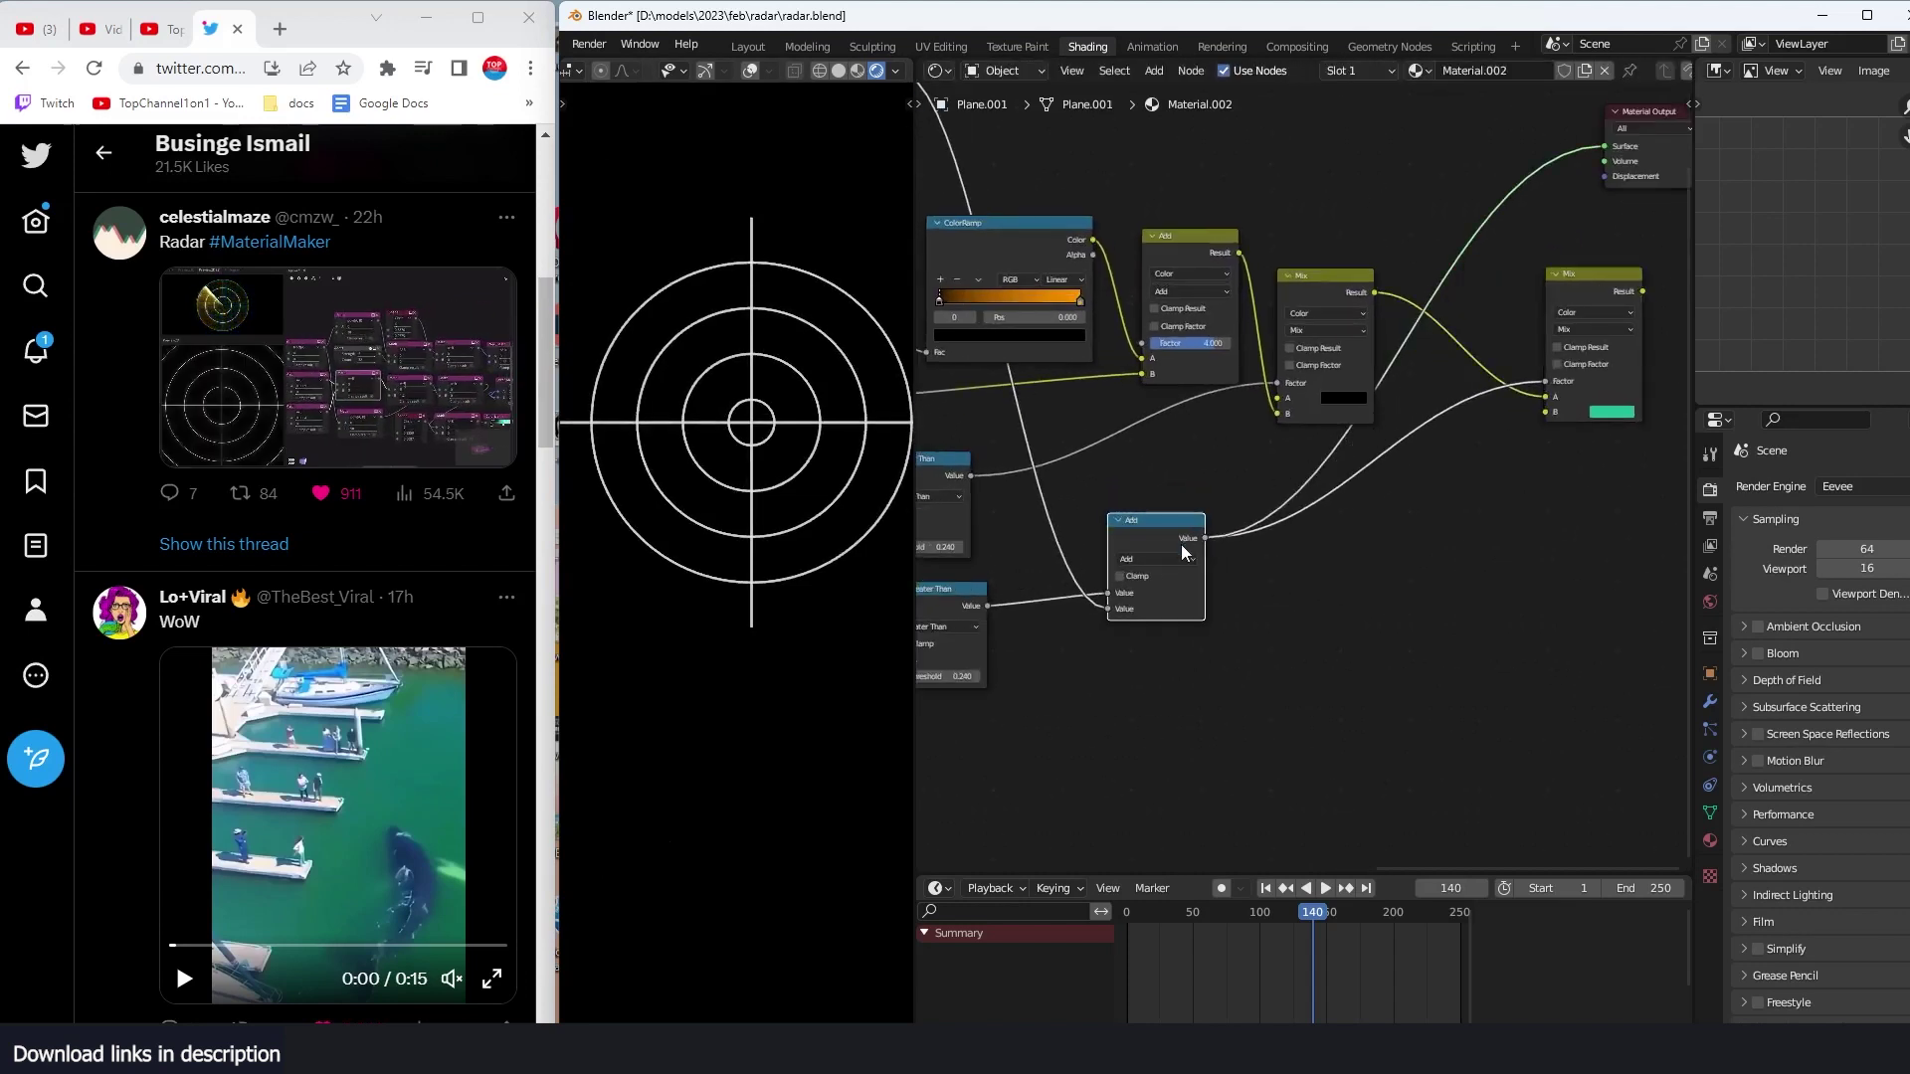
key(shift+d)
click(1422, 557)
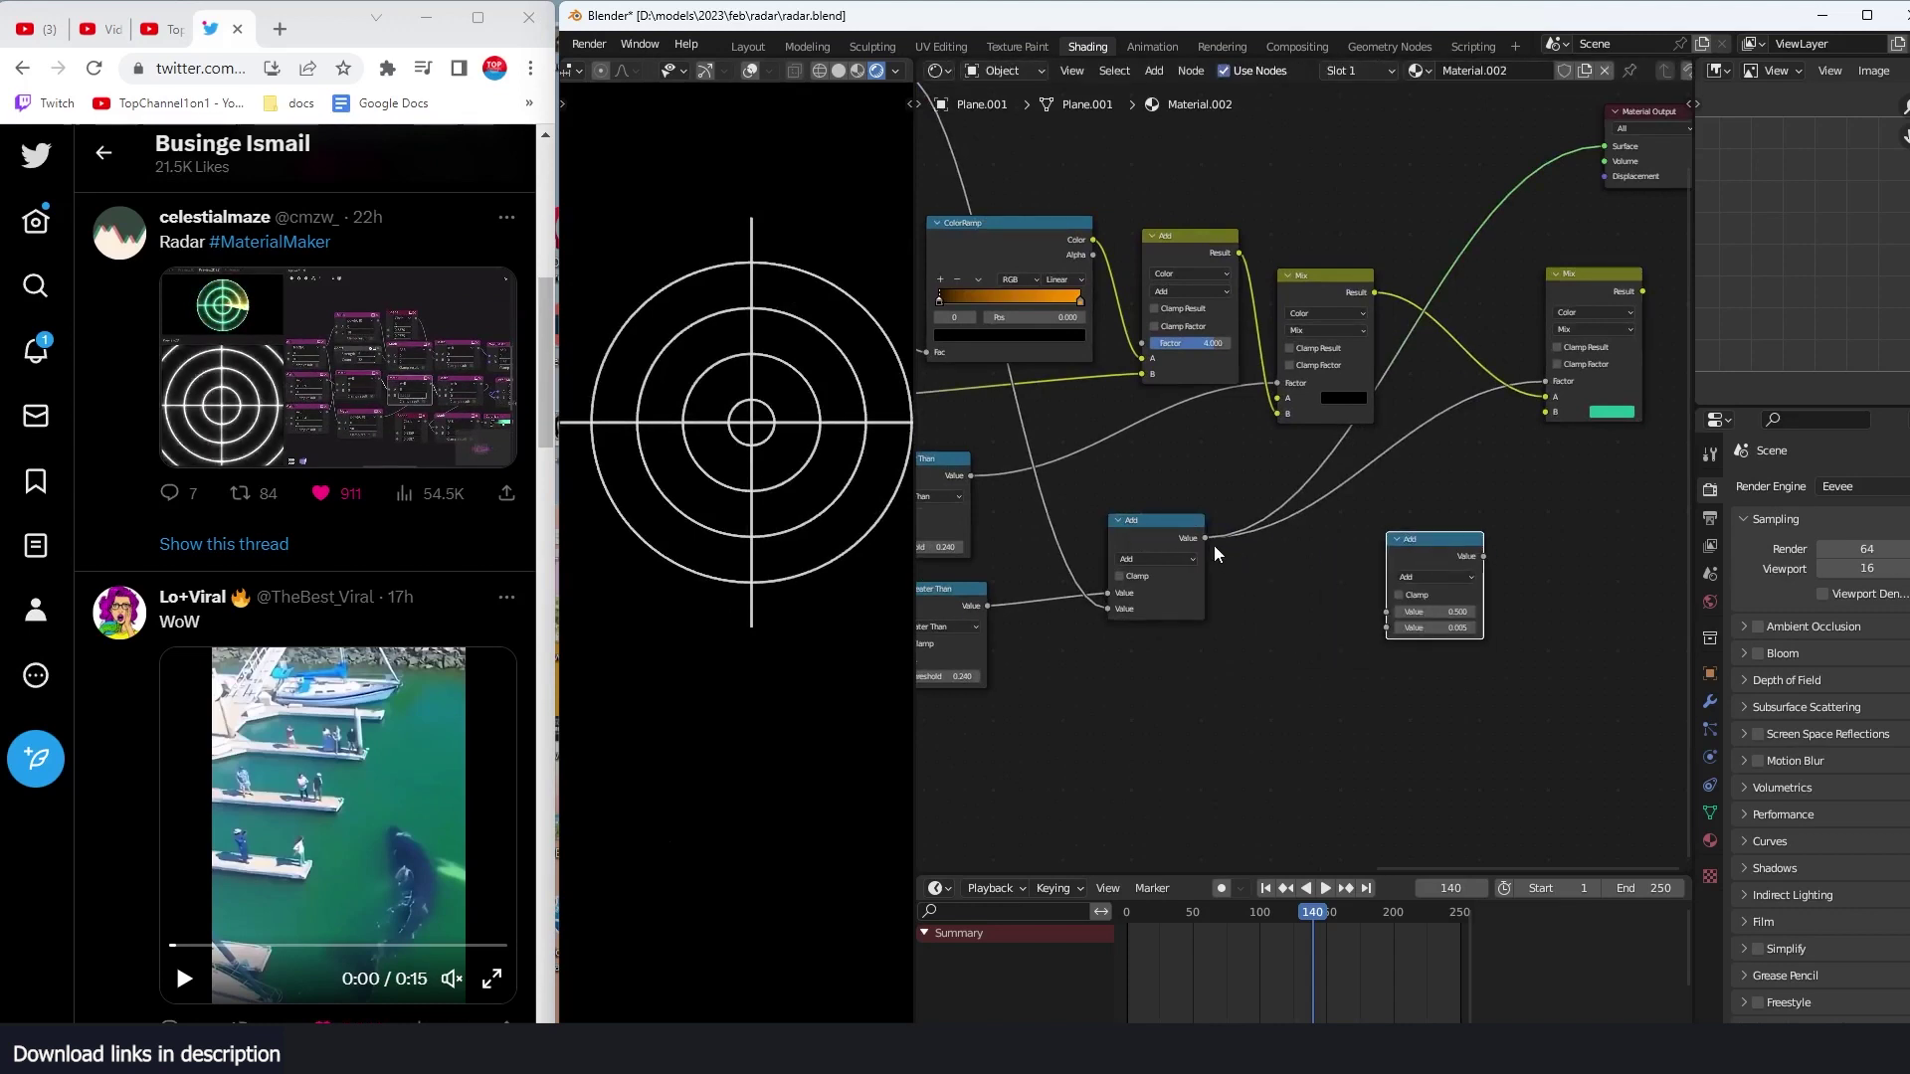
drag(1204, 537, 1388, 610)
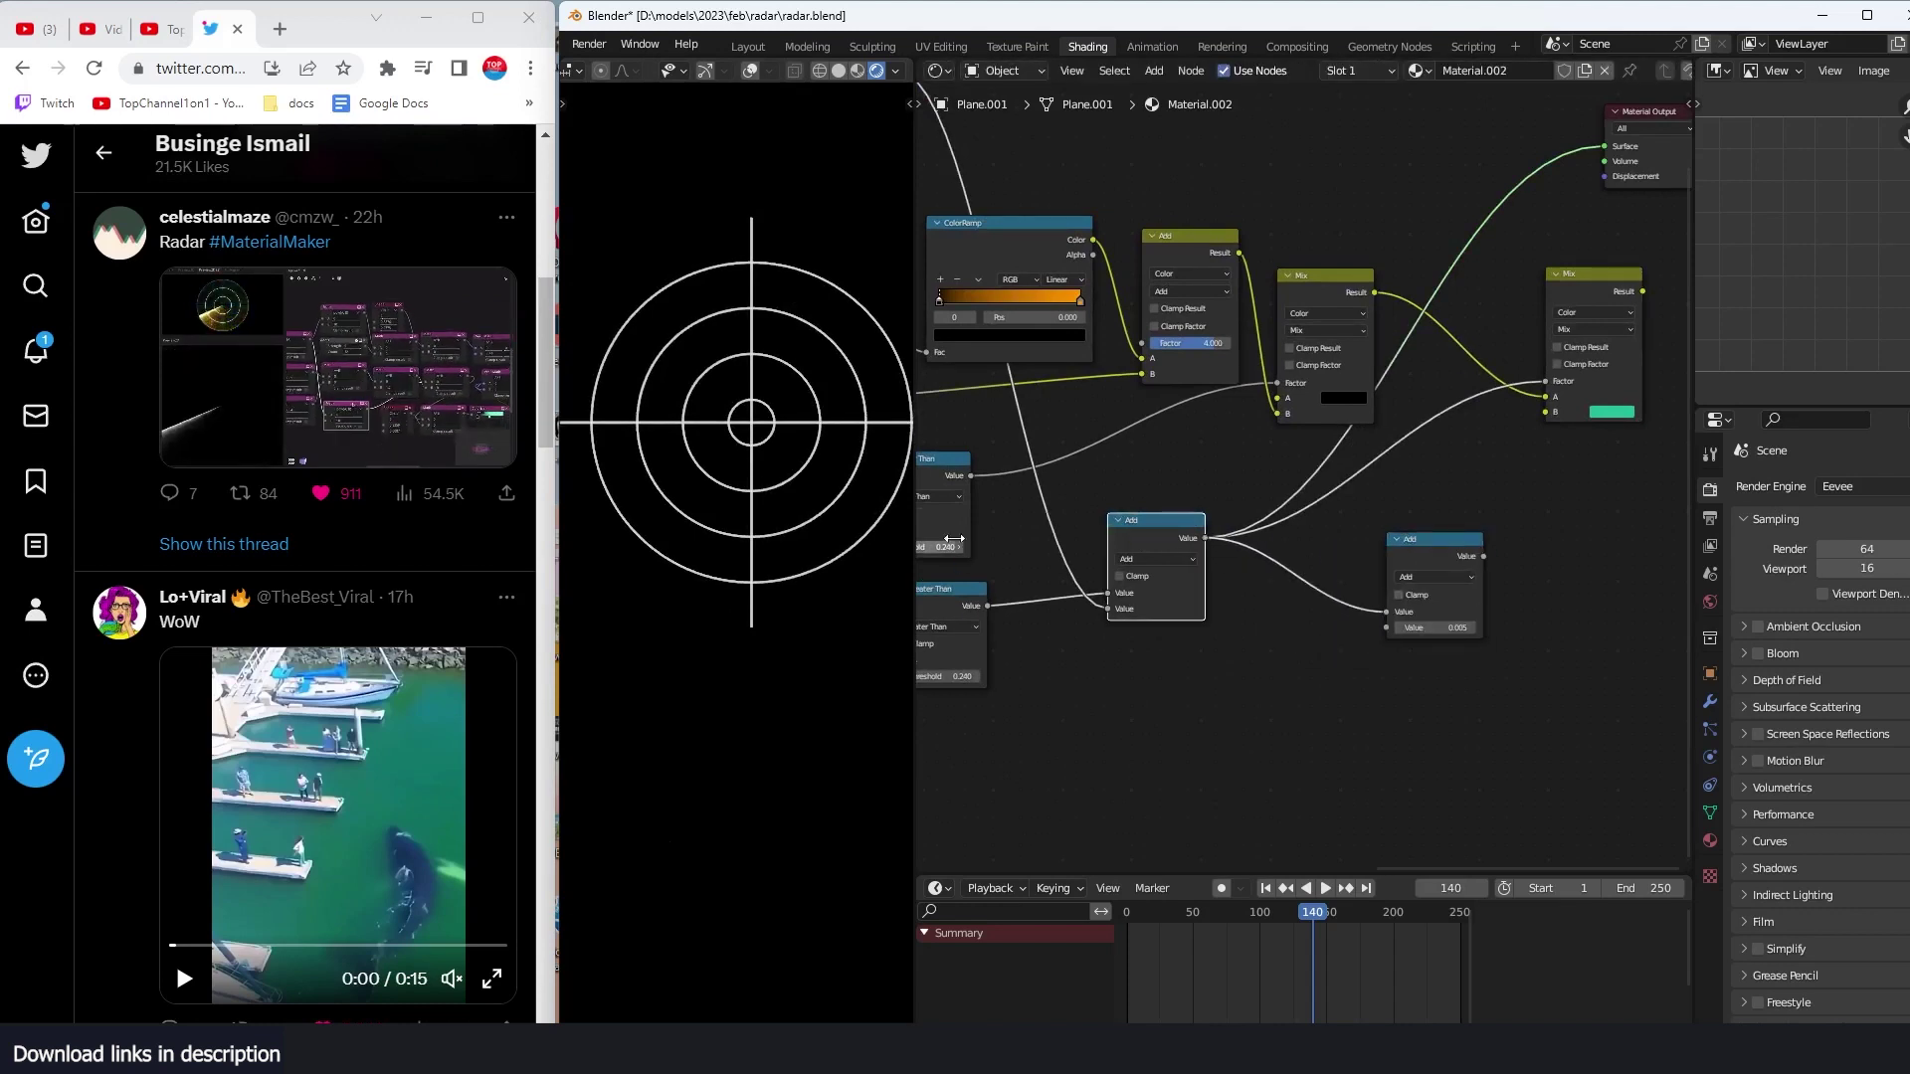
ctrl+shift+click(956, 472)
drag(971, 476, 1388, 626)
ctrl+shift+click(1411, 560)
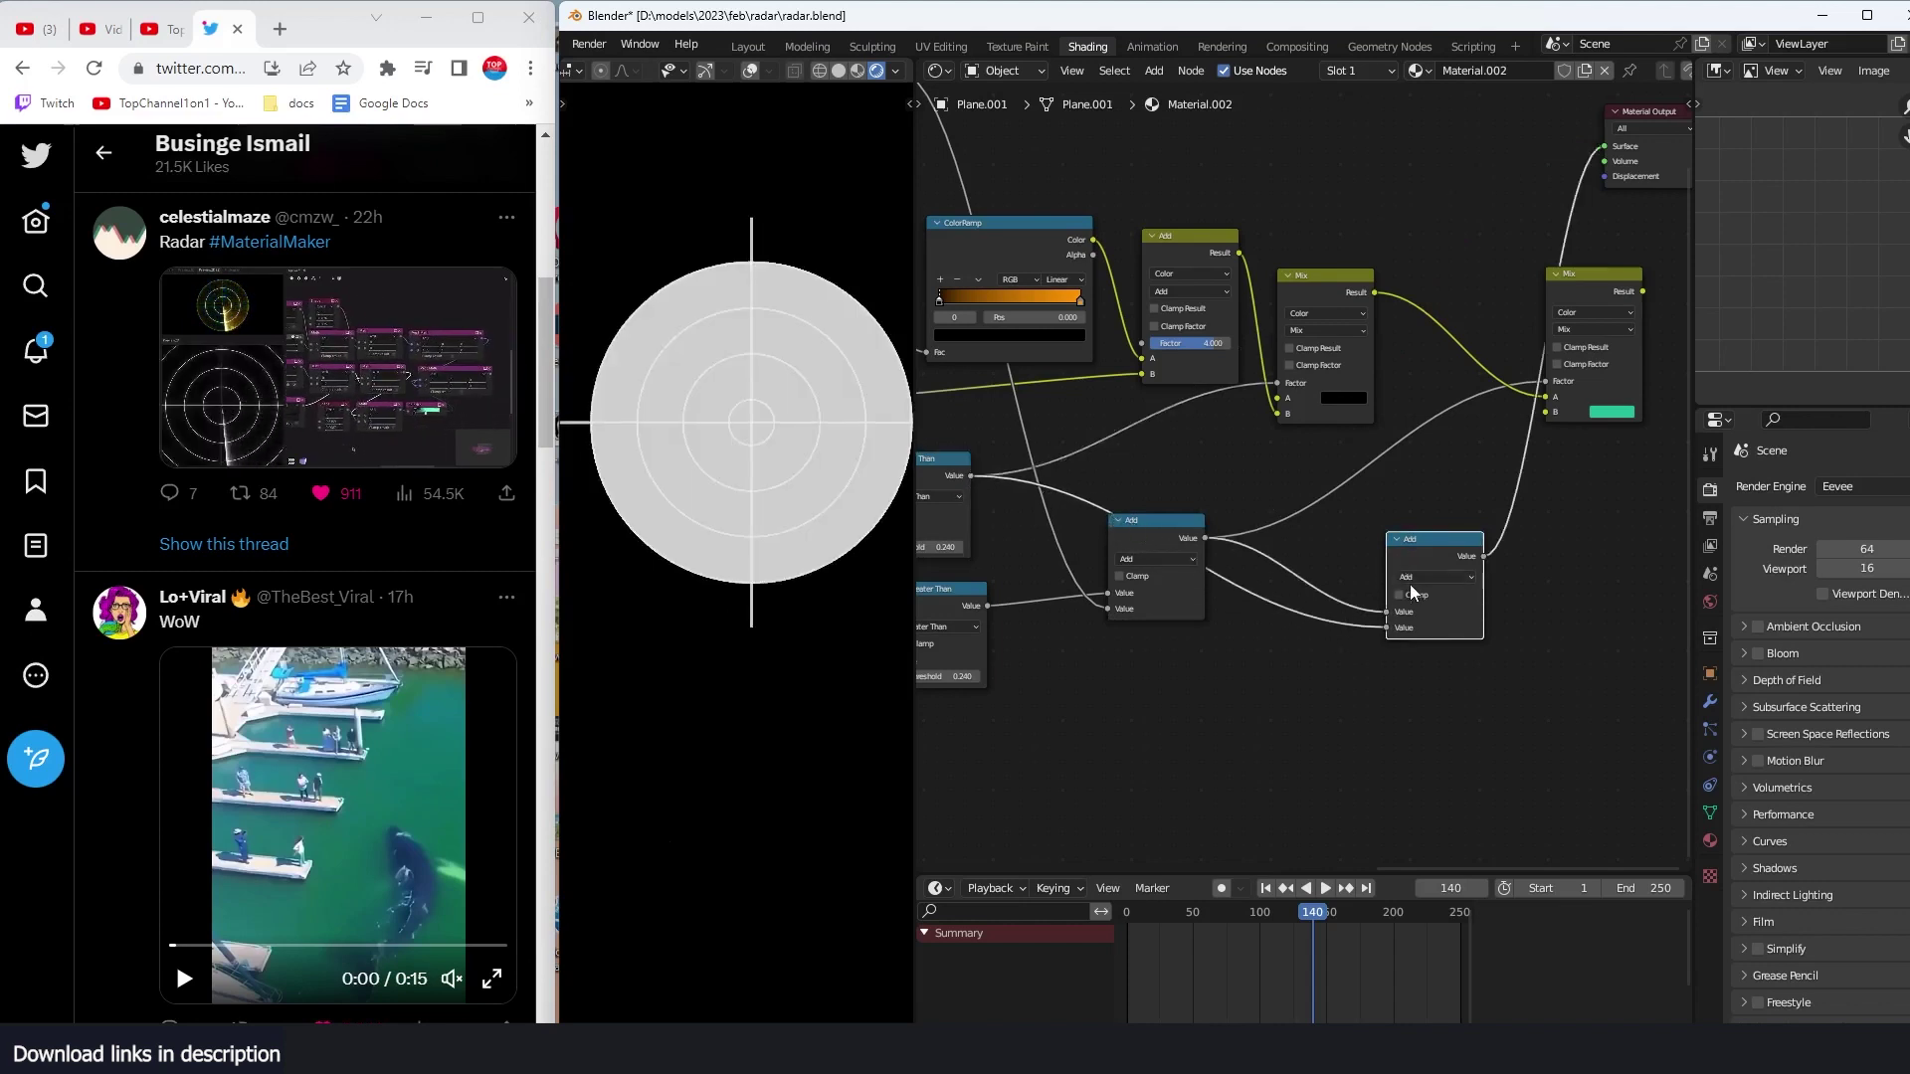
Step: Change the node combining the circular mask with the rings and crosshair from Add to Subtract and check the result
click(1416, 575)
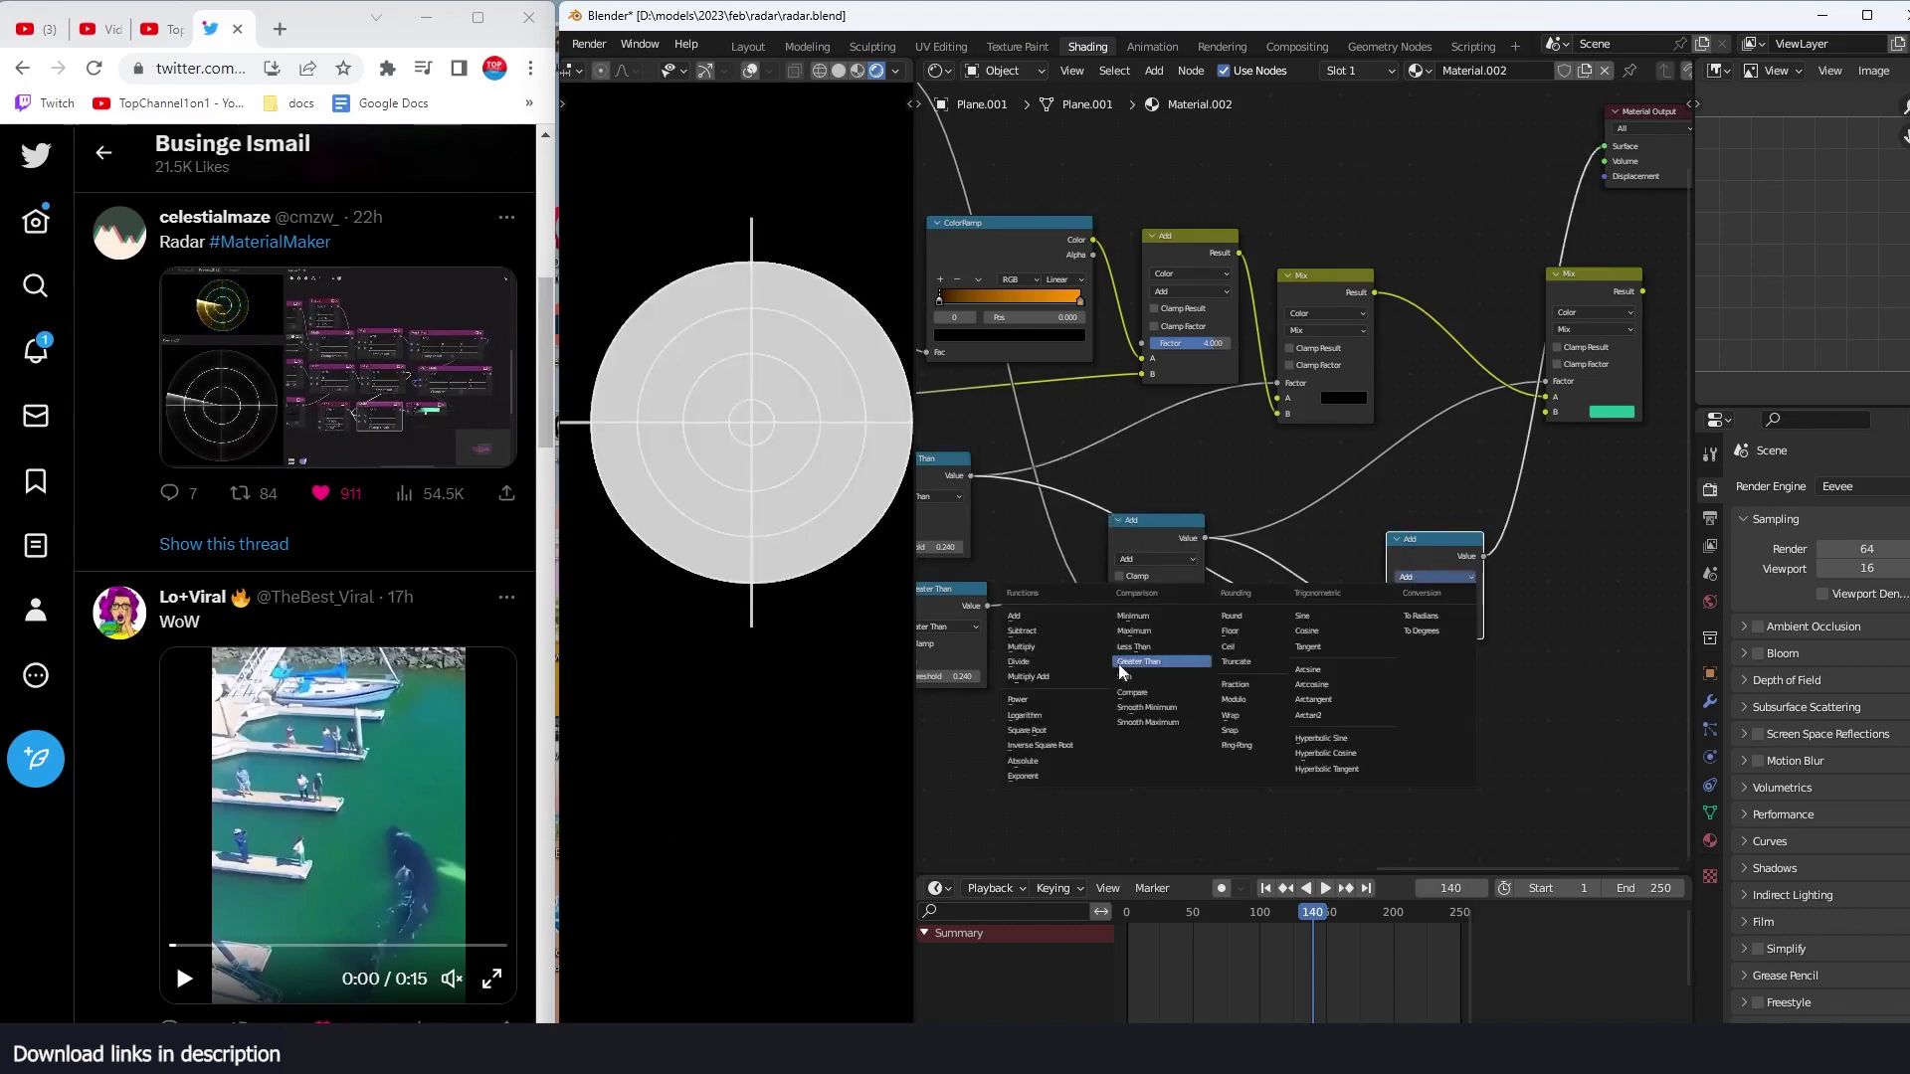
click(1048, 631)
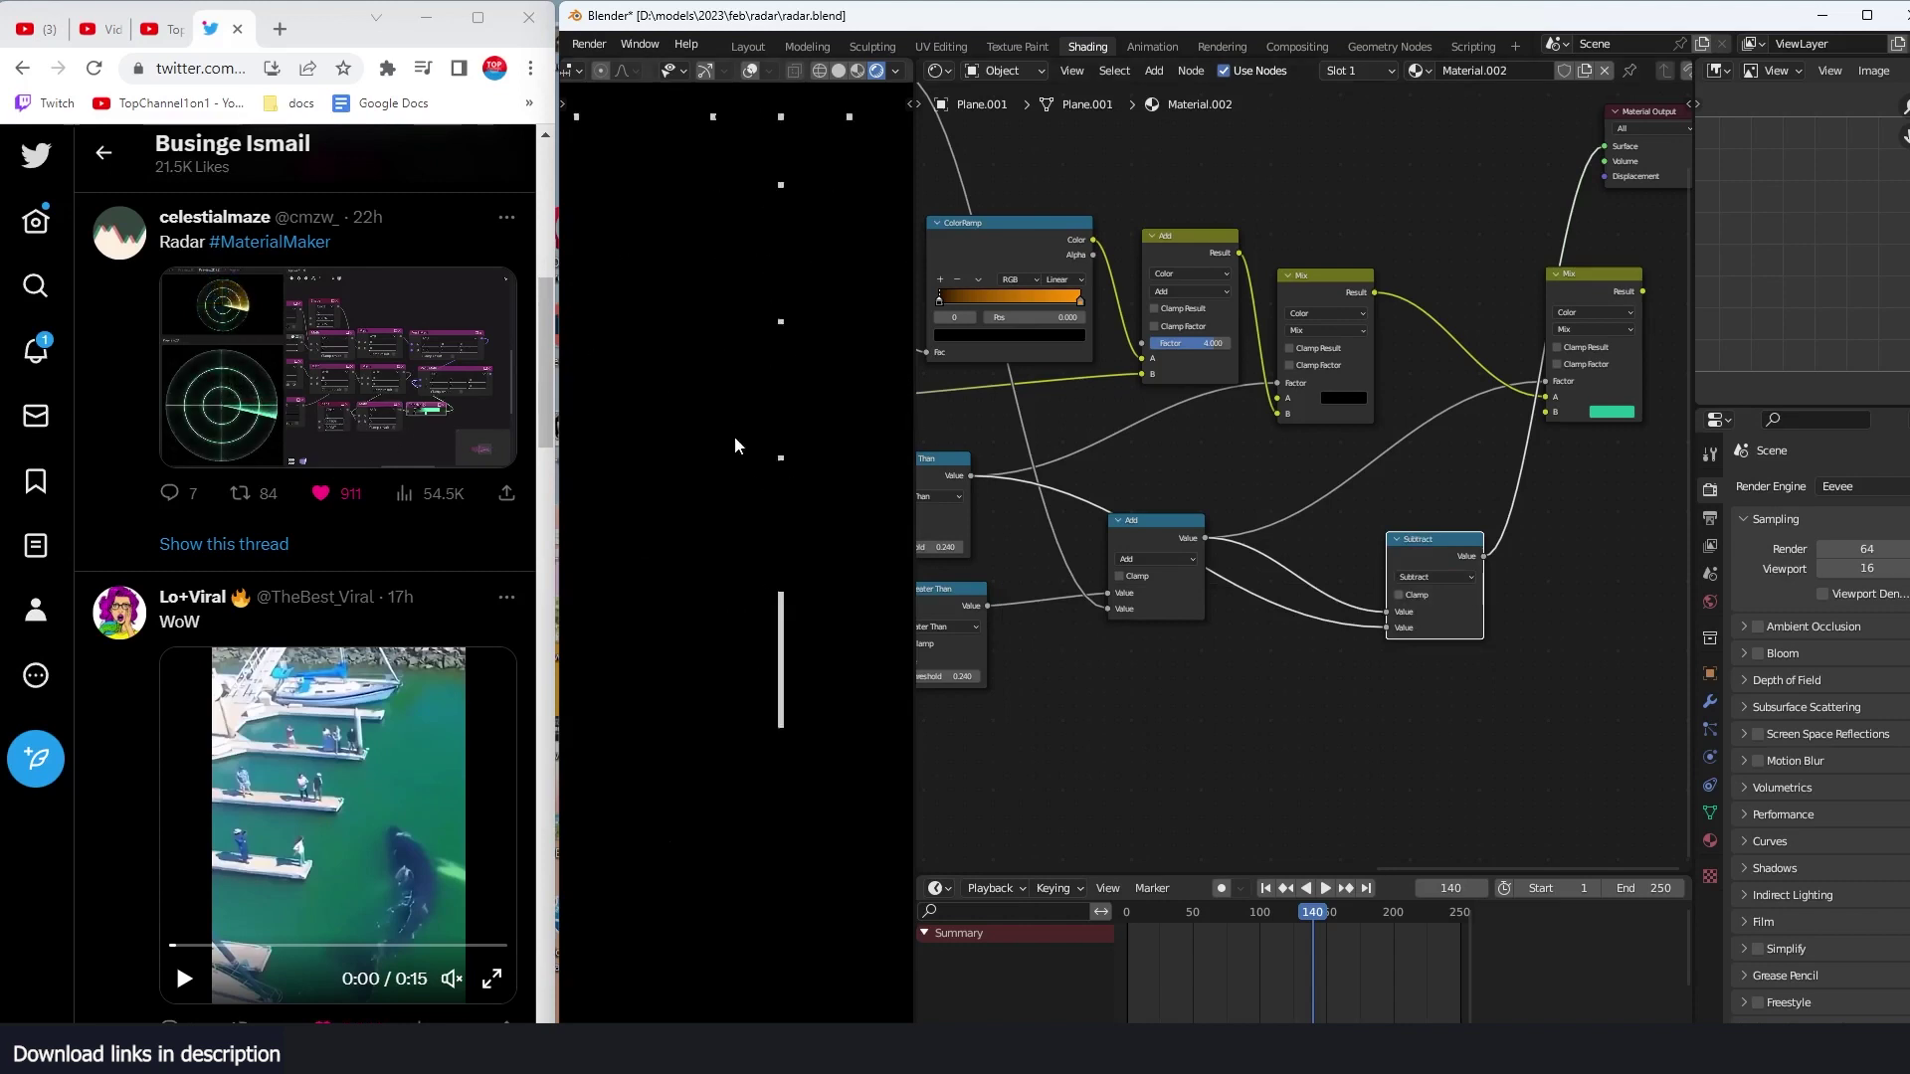
scroll(809, 348, down, 6)
shift+middle_drag(802, 370, 779, 454)
scroll(829, 403, up, 3)
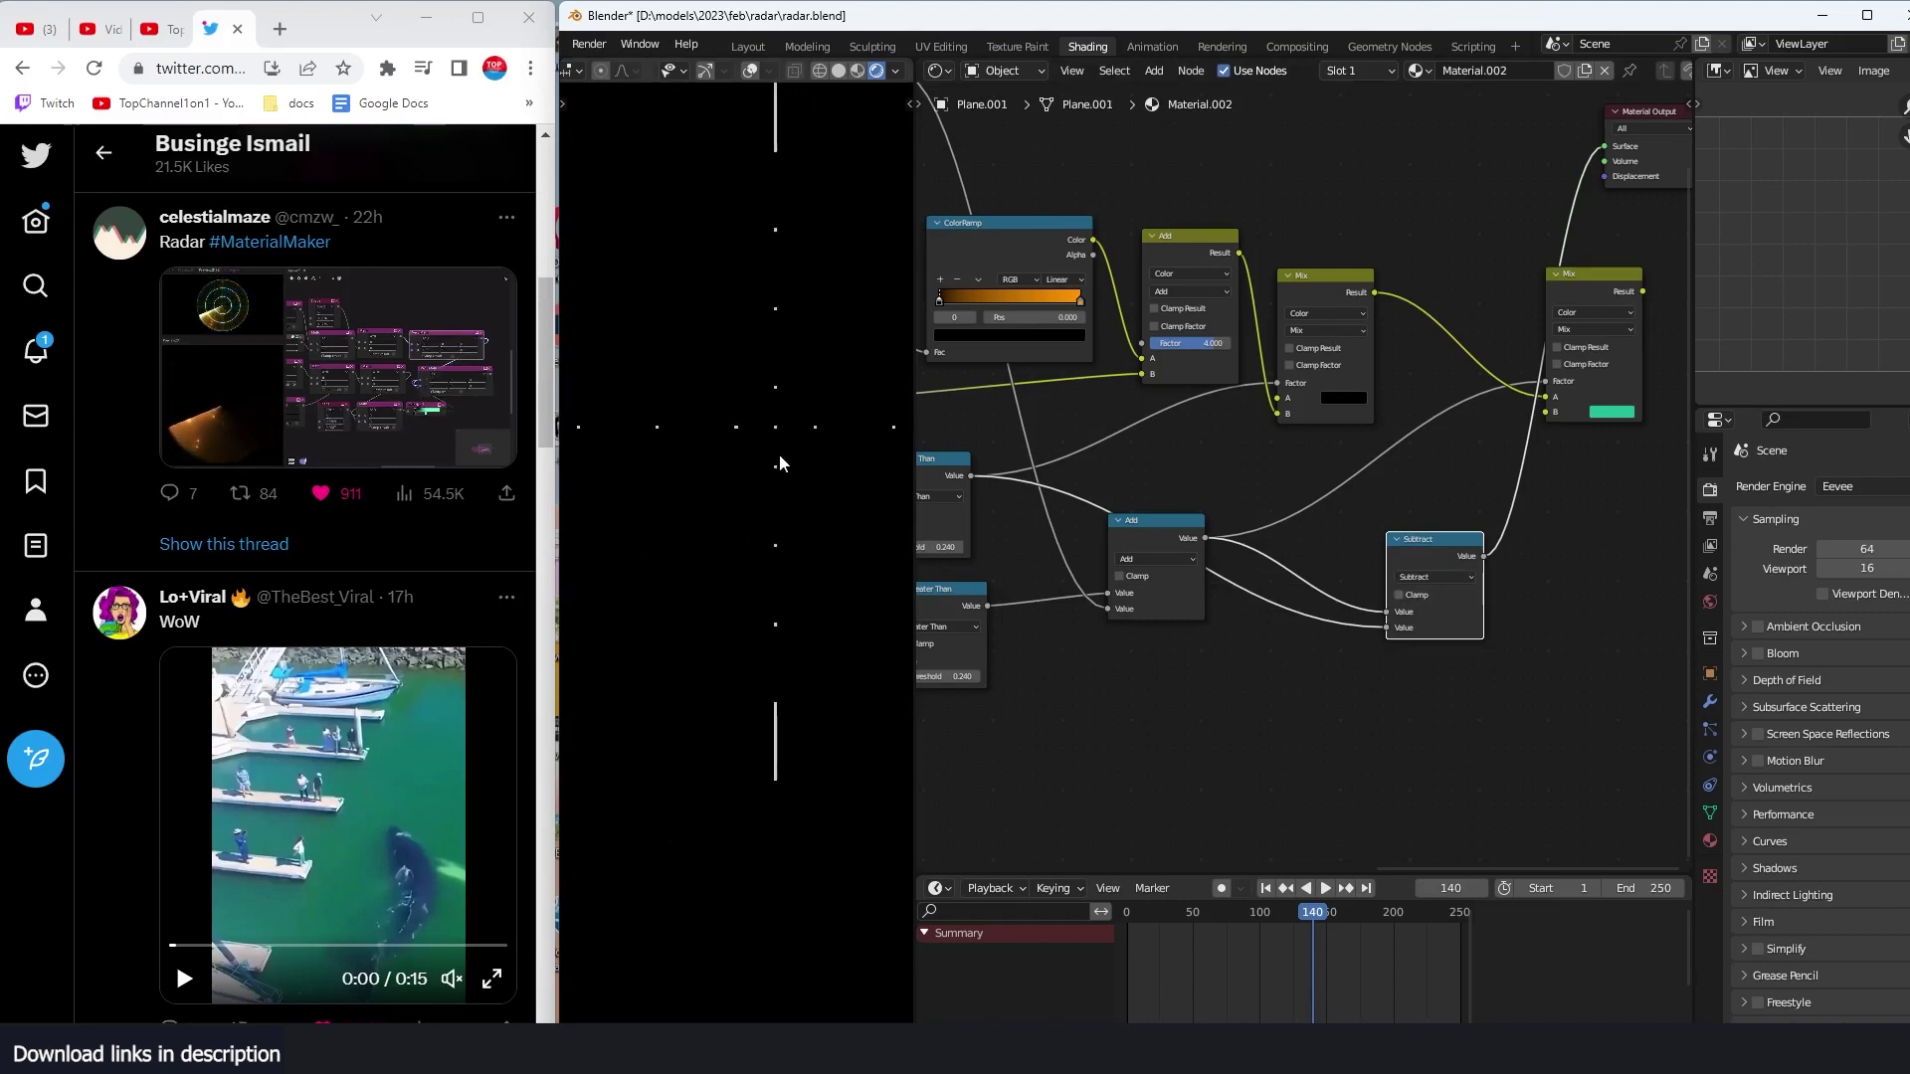
Step: Disconnect the Subtract node from the teal Mix's Factor, preview Subtract, and swap its two inputs
middle_drag(1464, 532, 1364, 535)
scroll(1436, 516, up, 4)
scroll(1432, 520, down, 2)
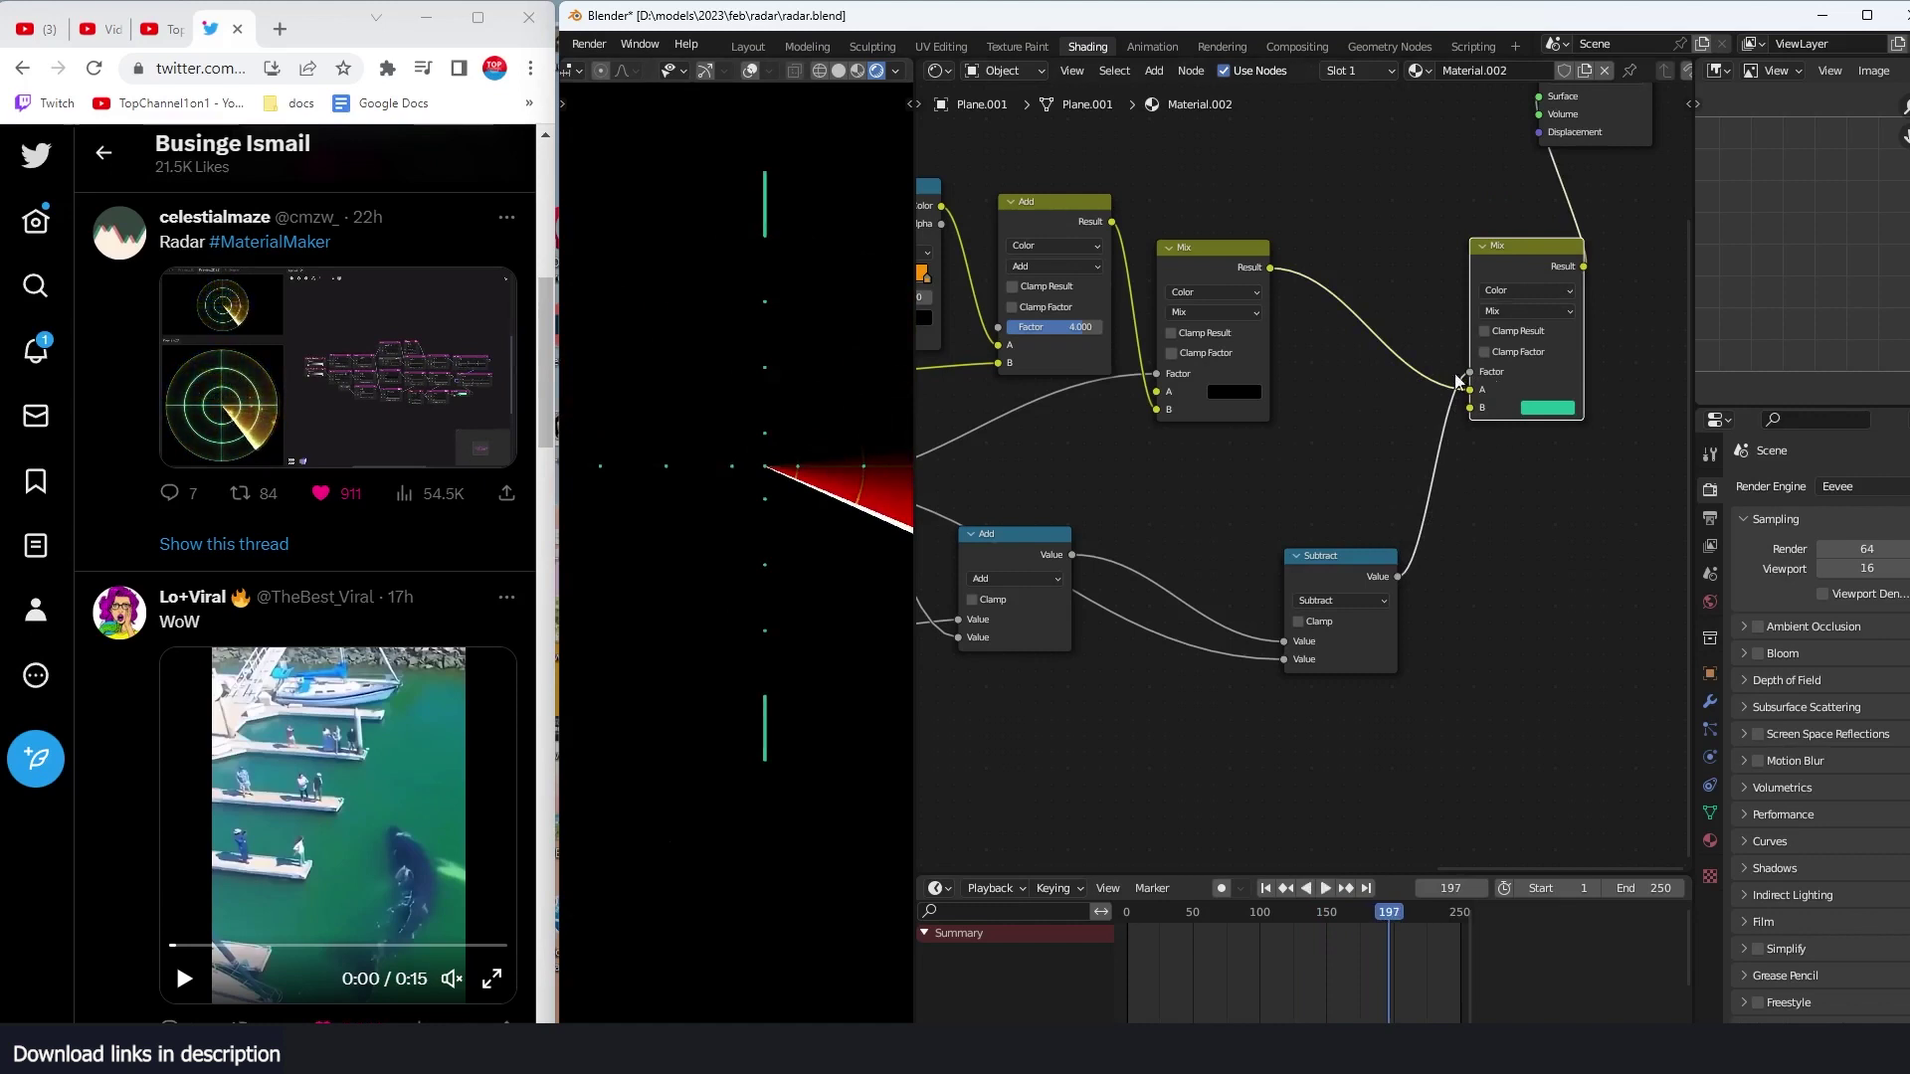
drag(1470, 372, 1400, 569)
ctrl+shift+click(1373, 572)
scroll(1339, 563, up, 2)
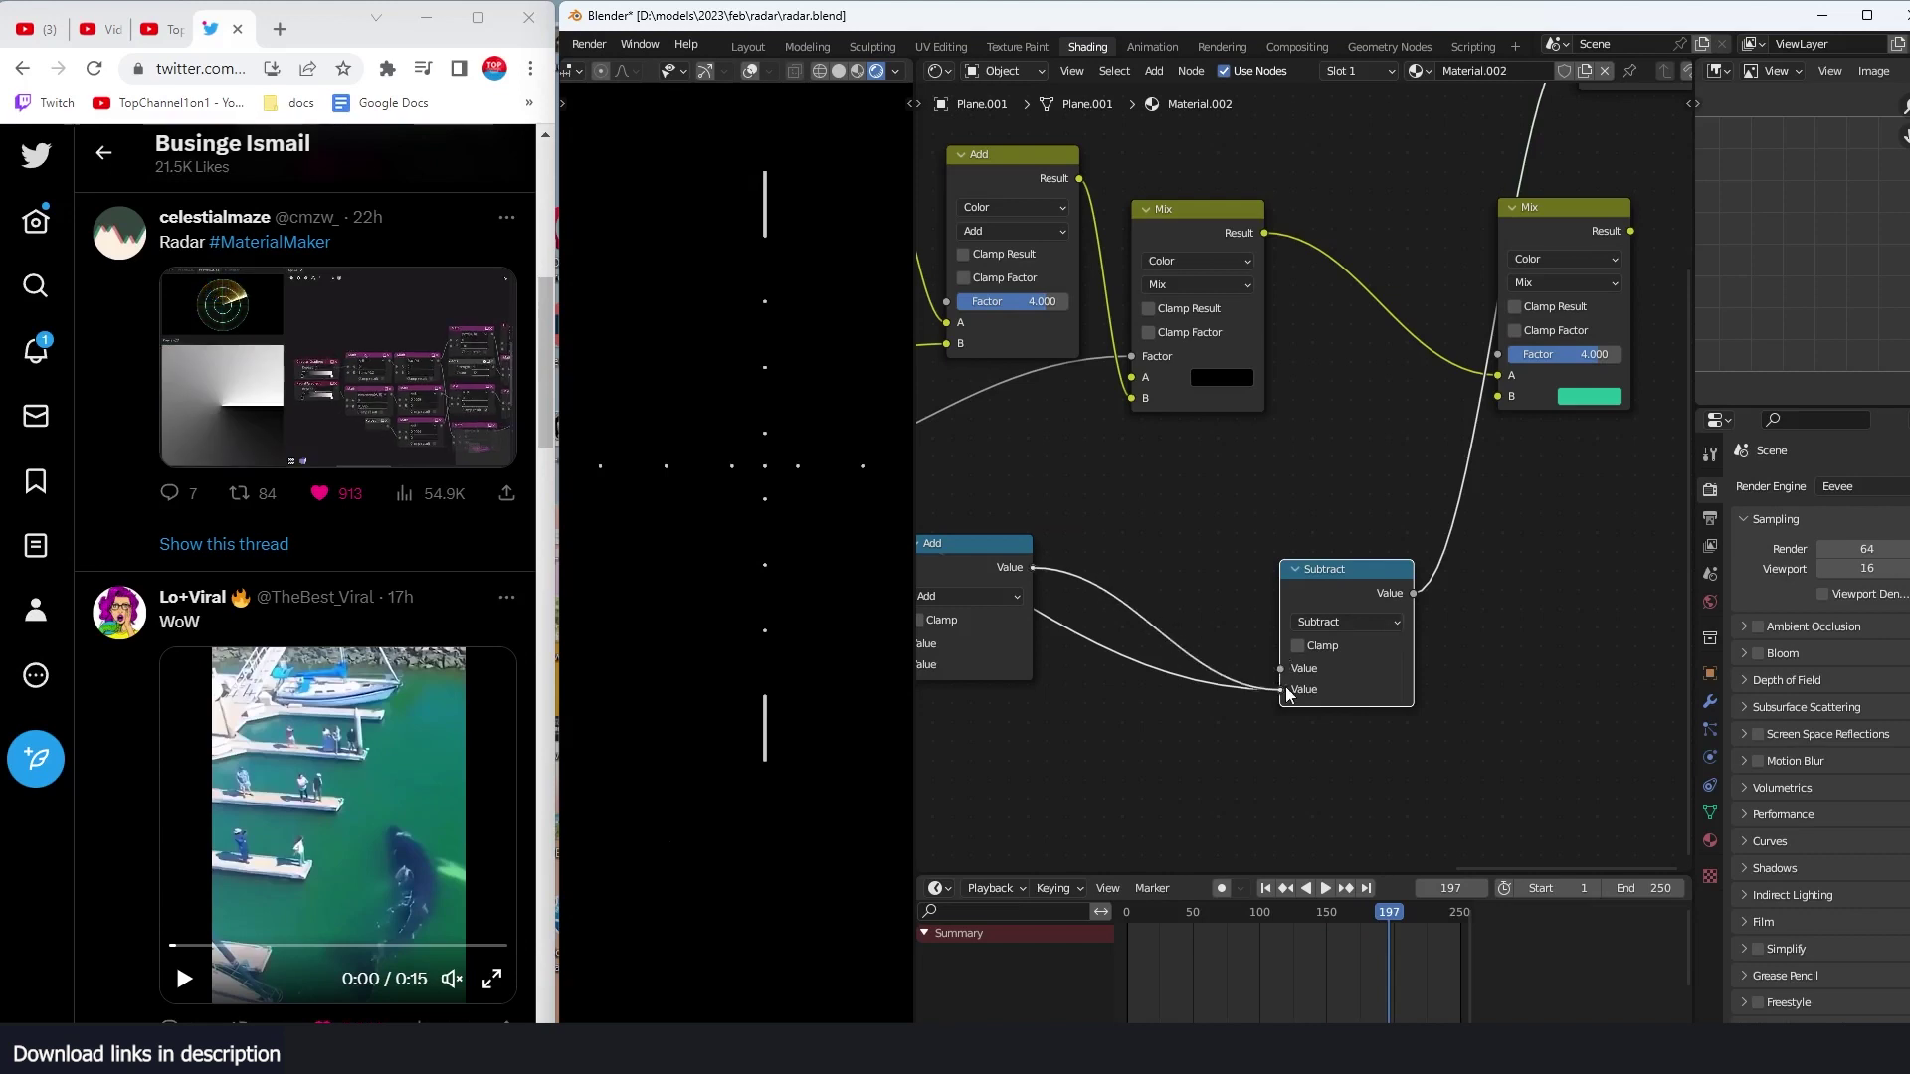
drag(1285, 686, 1285, 687)
Step: Space out the Add and Subtract nodes and change the Subtract operation to Multiply
scroll(992, 529, down, 1)
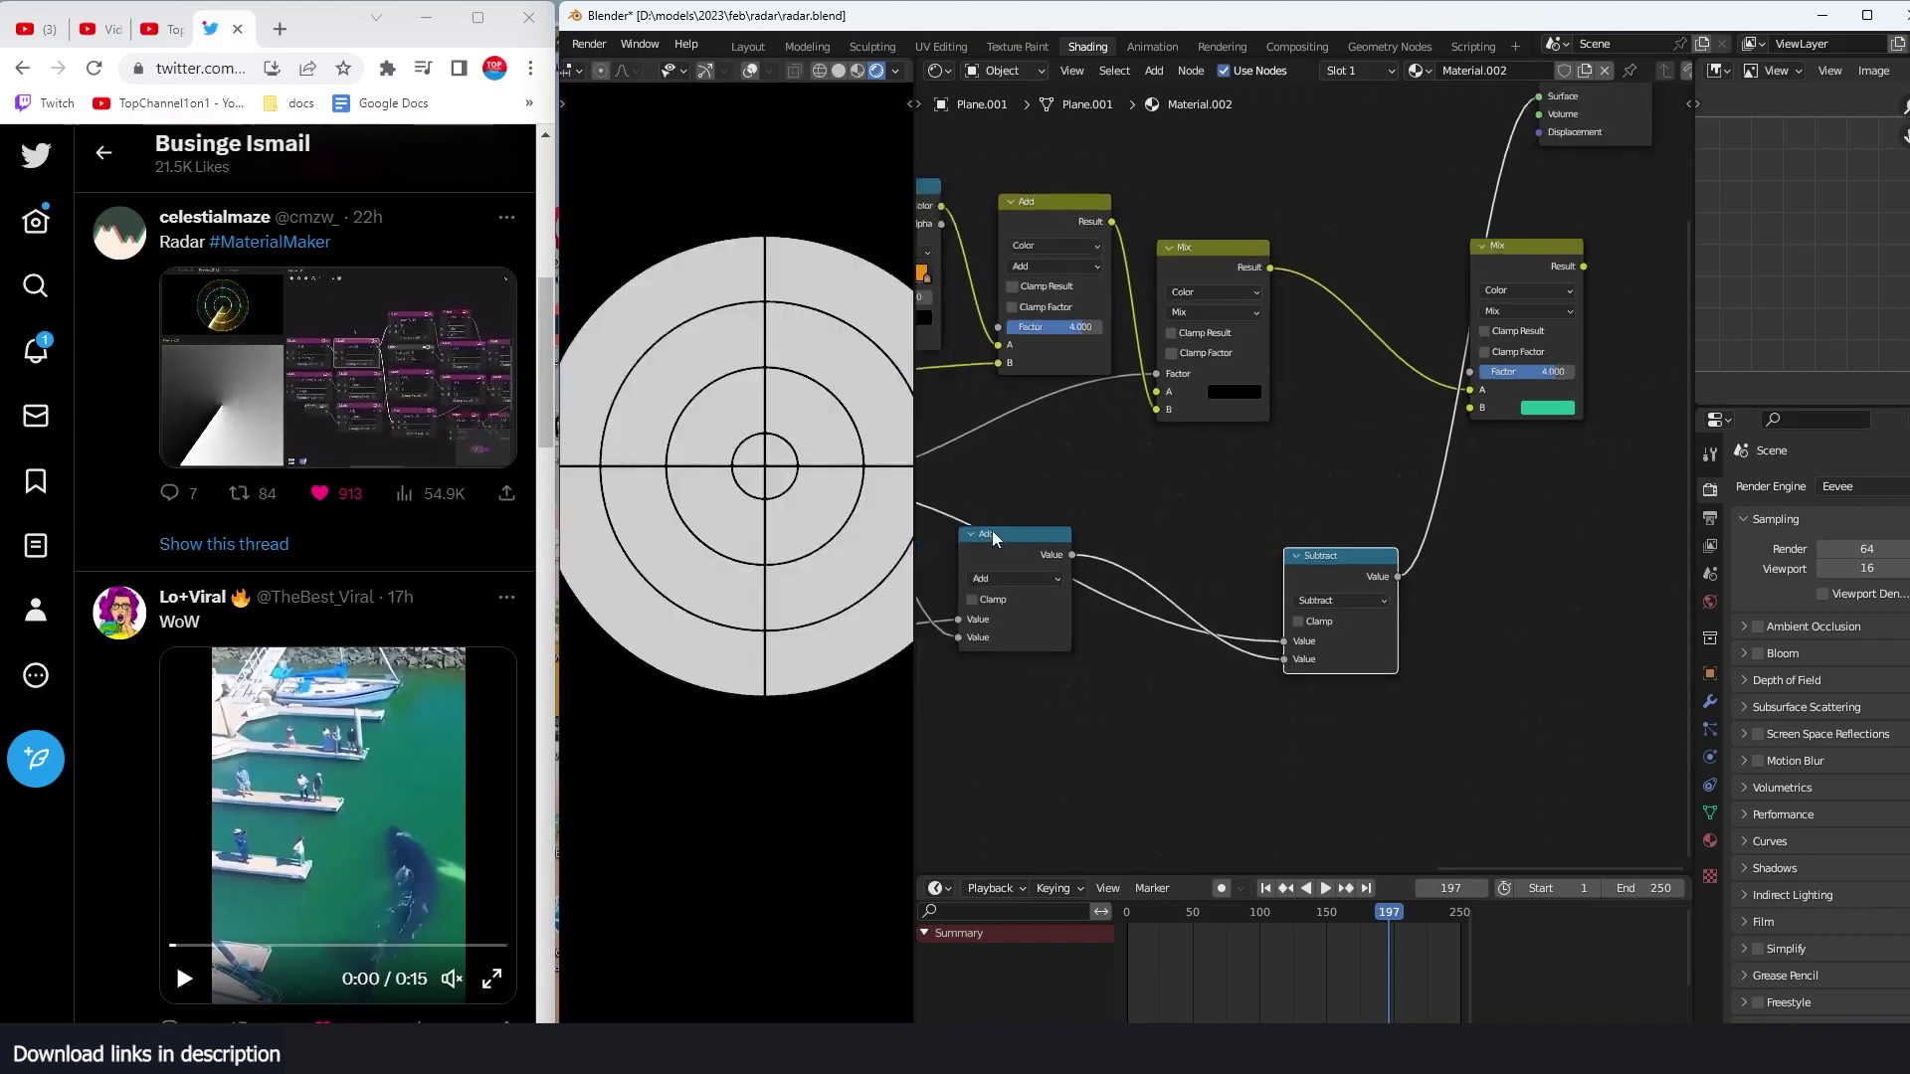
scroll(993, 529, down, 1)
drag(1034, 546, 1027, 634)
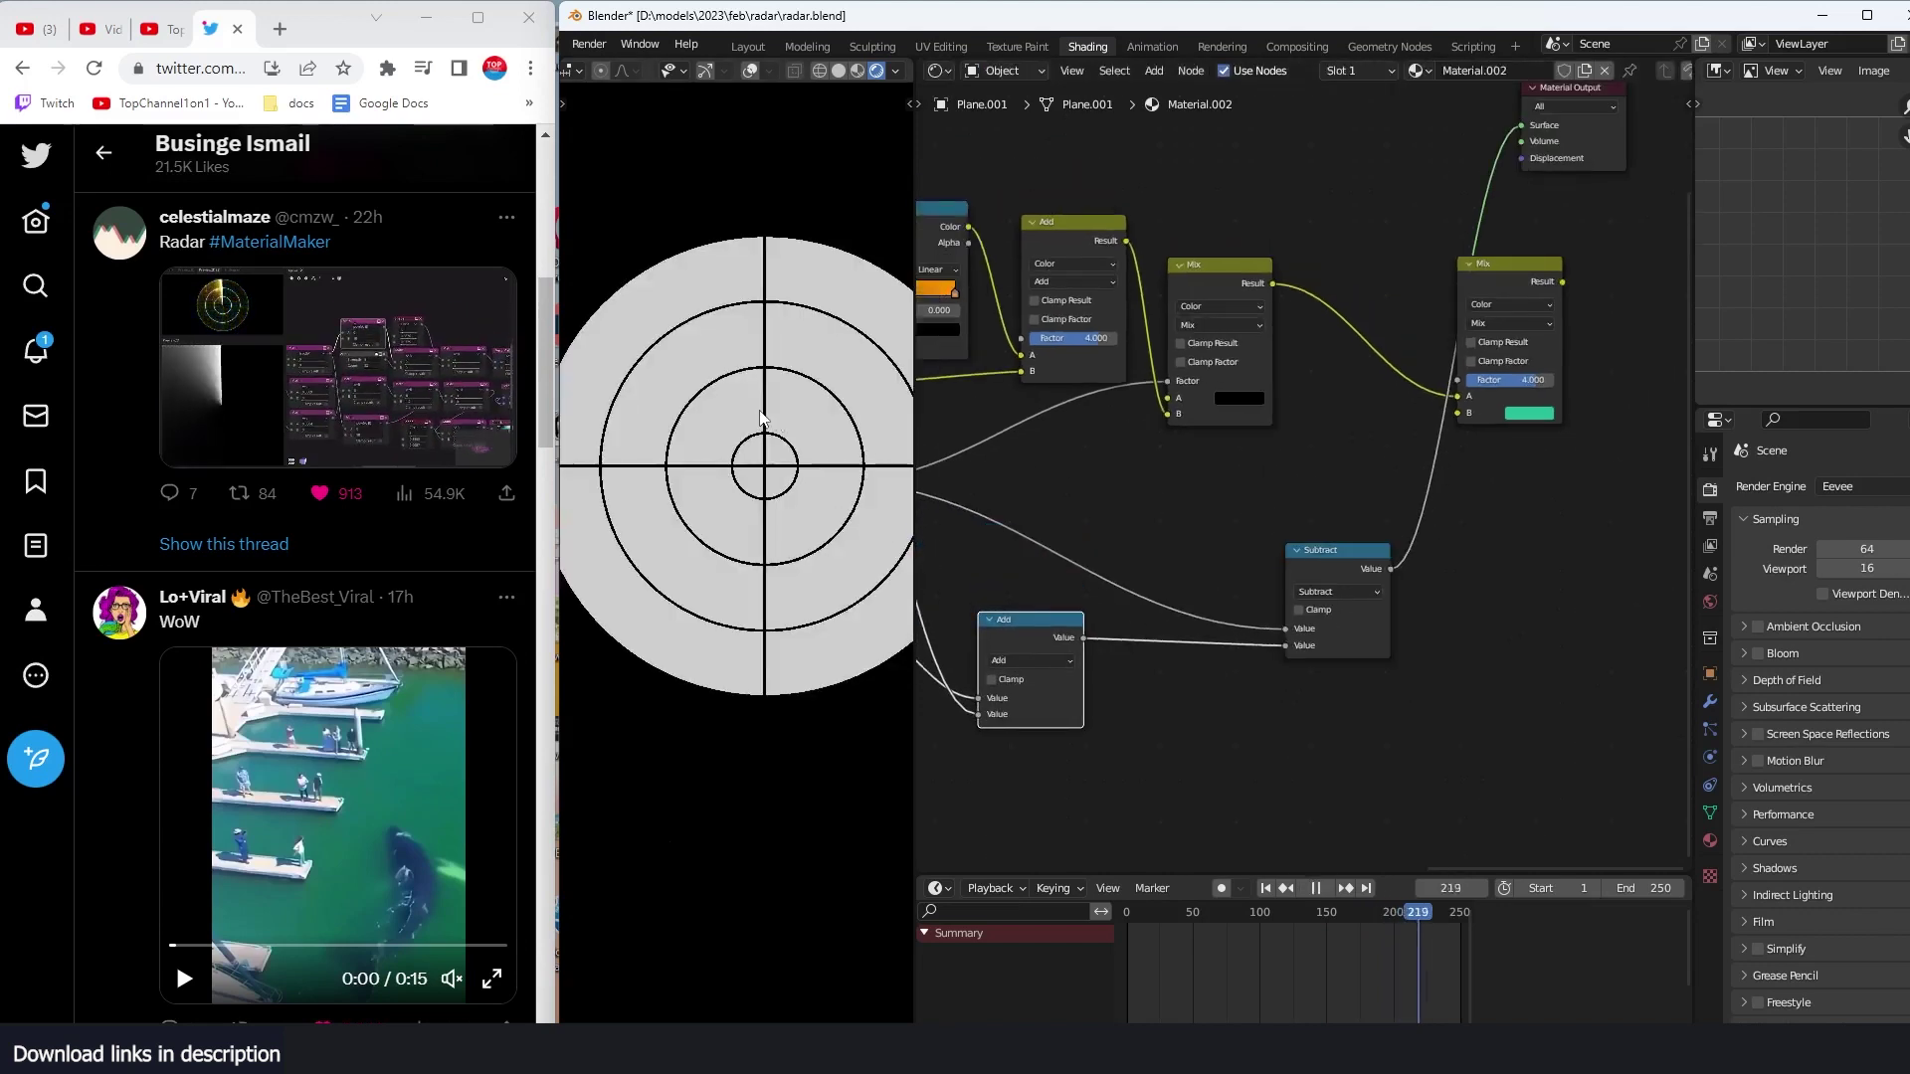
drag(1322, 555, 1343, 540)
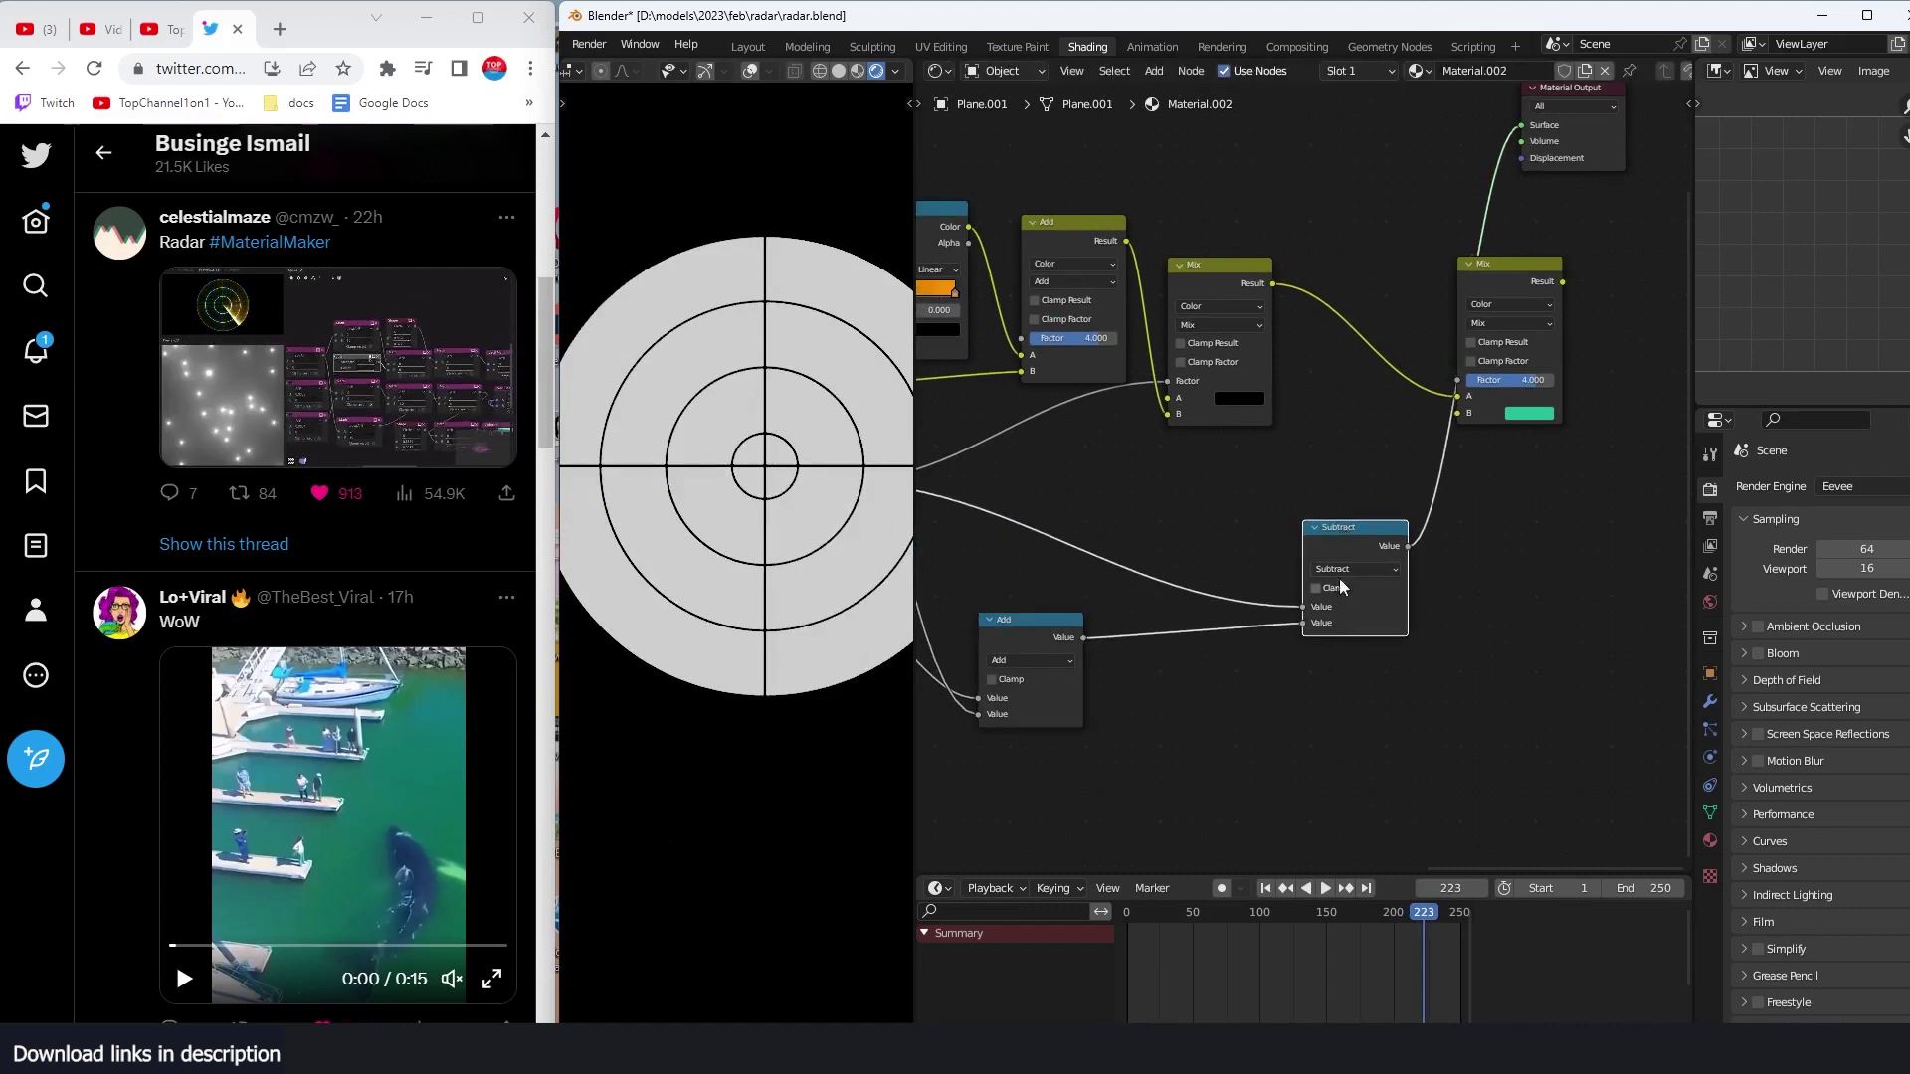
click(1338, 576)
click(1353, 653)
key(space)
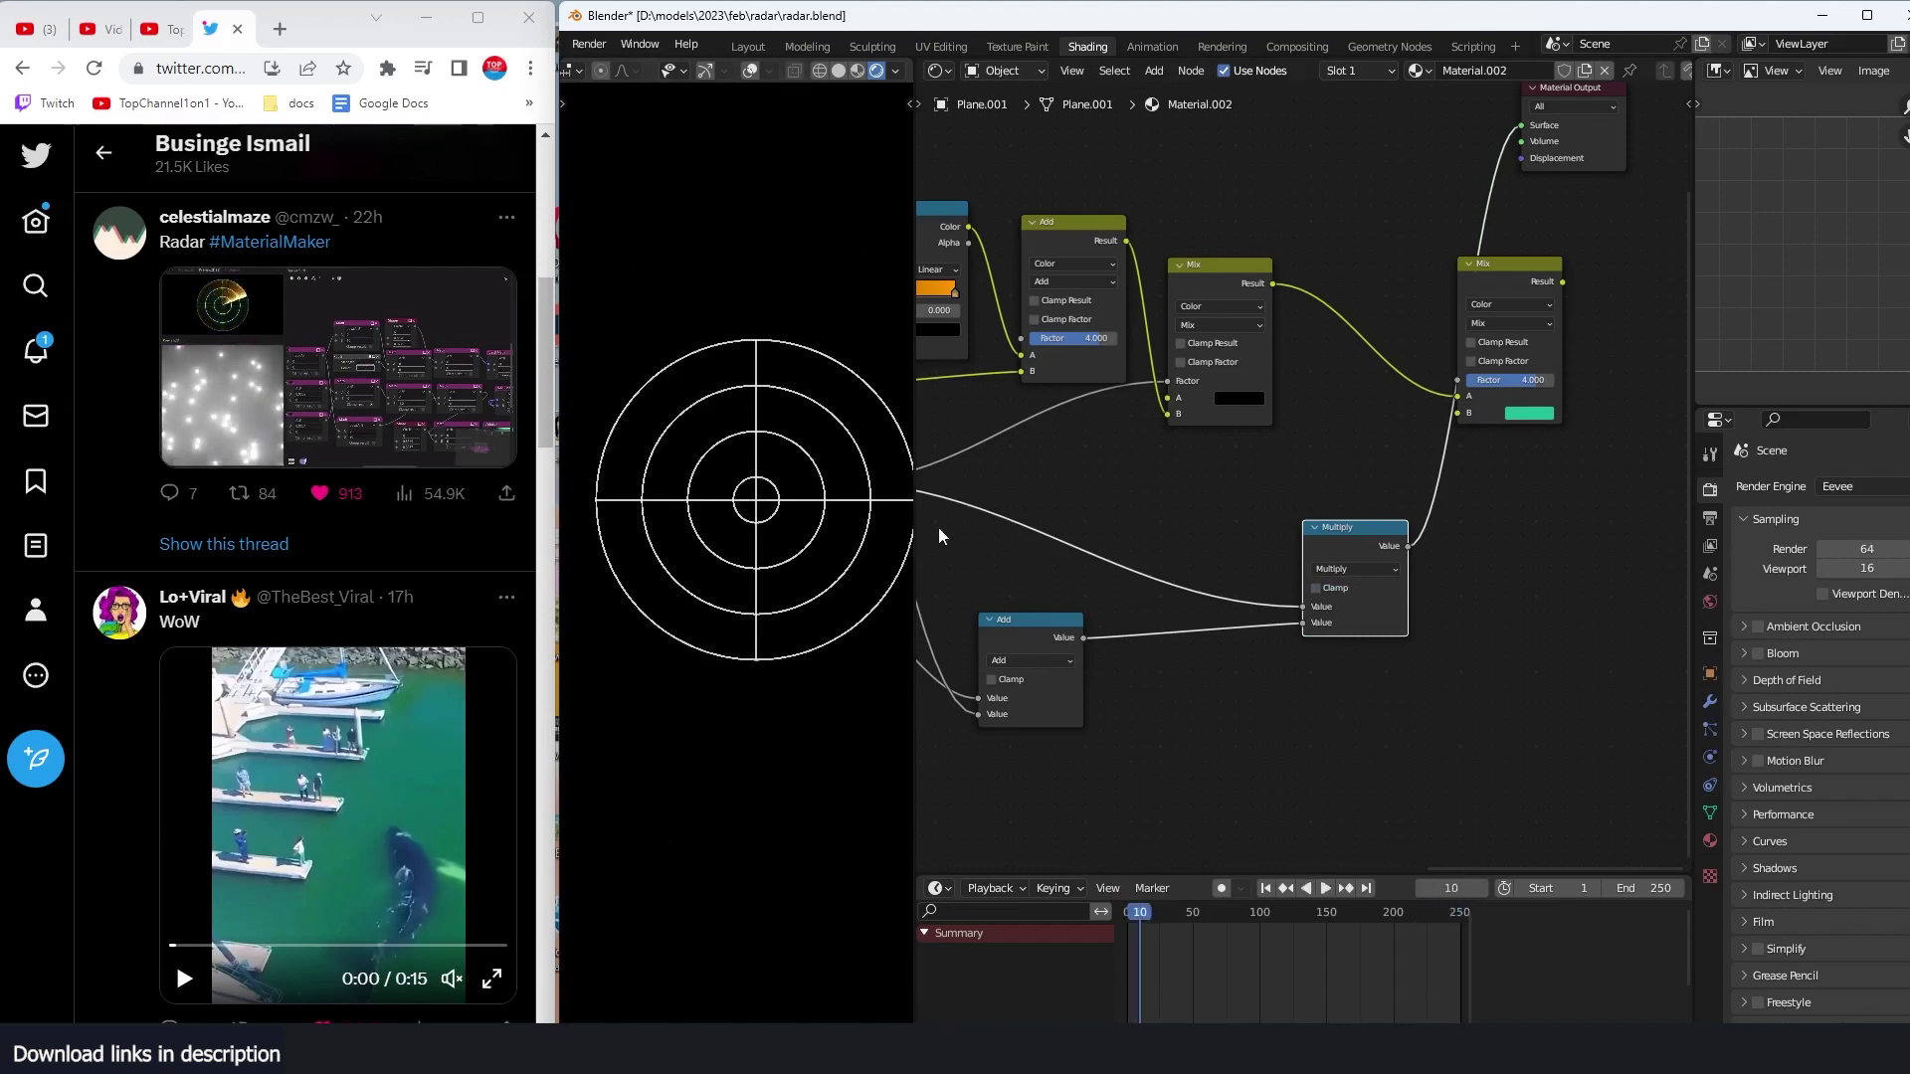
key(space)
key(space)
Step: Connect the Multiply node to the teal Mix's Factor and shift that Mix's second colour to a paler teal
middle_drag(1297, 538, 1193, 587)
scroll(1208, 578, up, 1)
ctrl+shift+click(1128, 340)
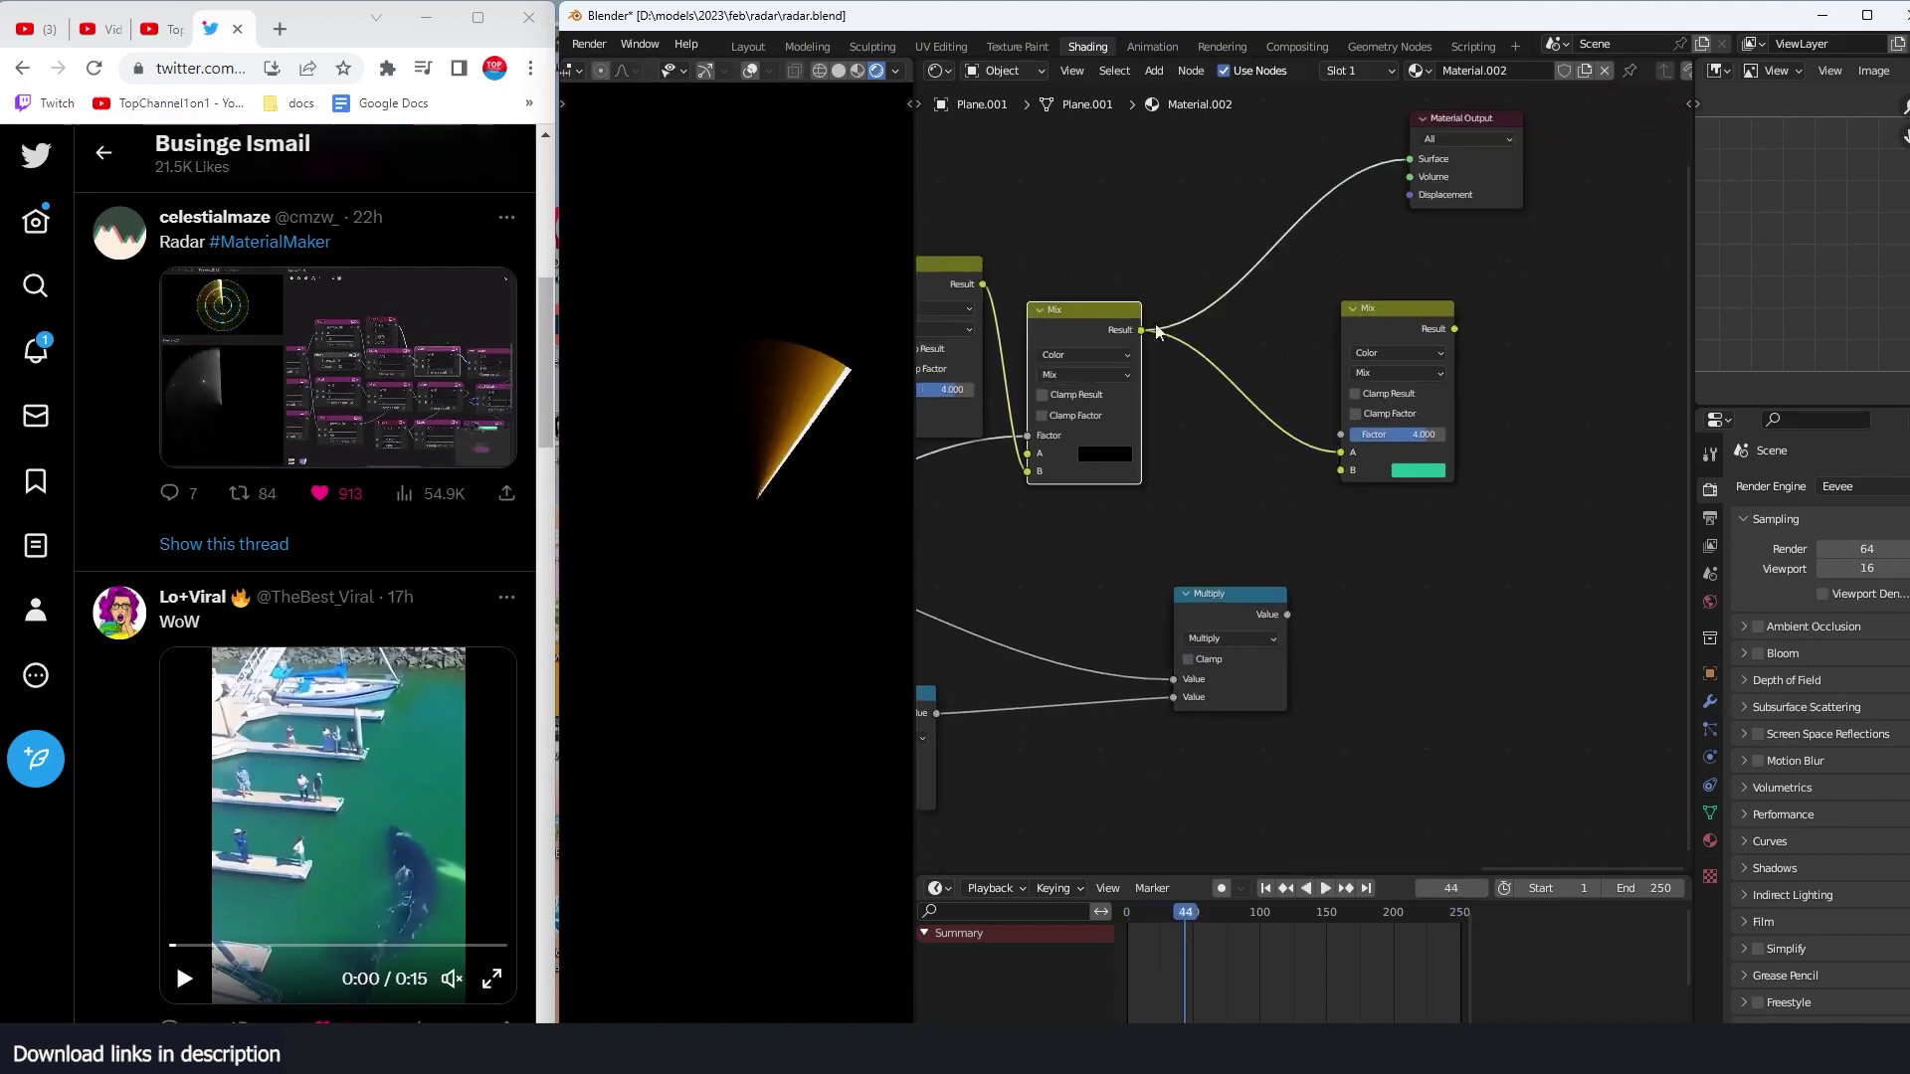
ctrl+shift+click(1416, 326)
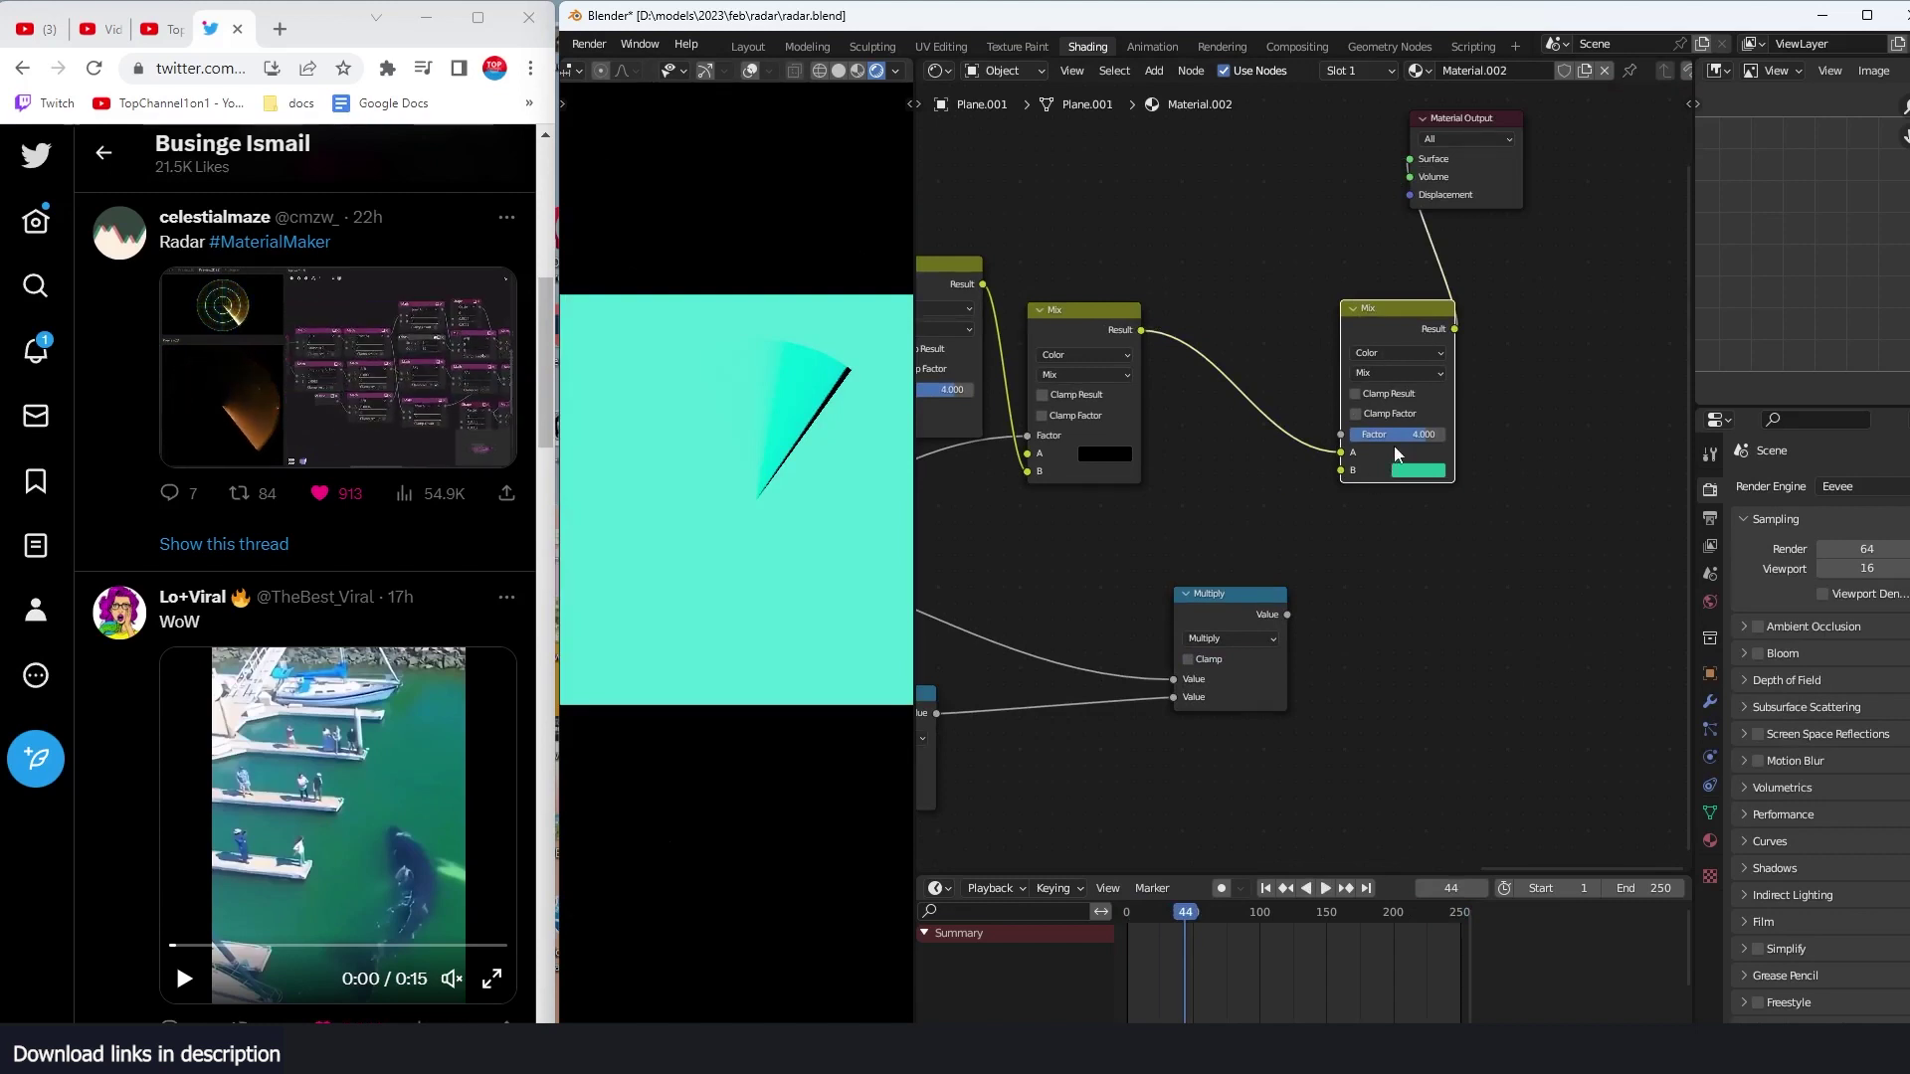
drag(1233, 594, 1166, 581)
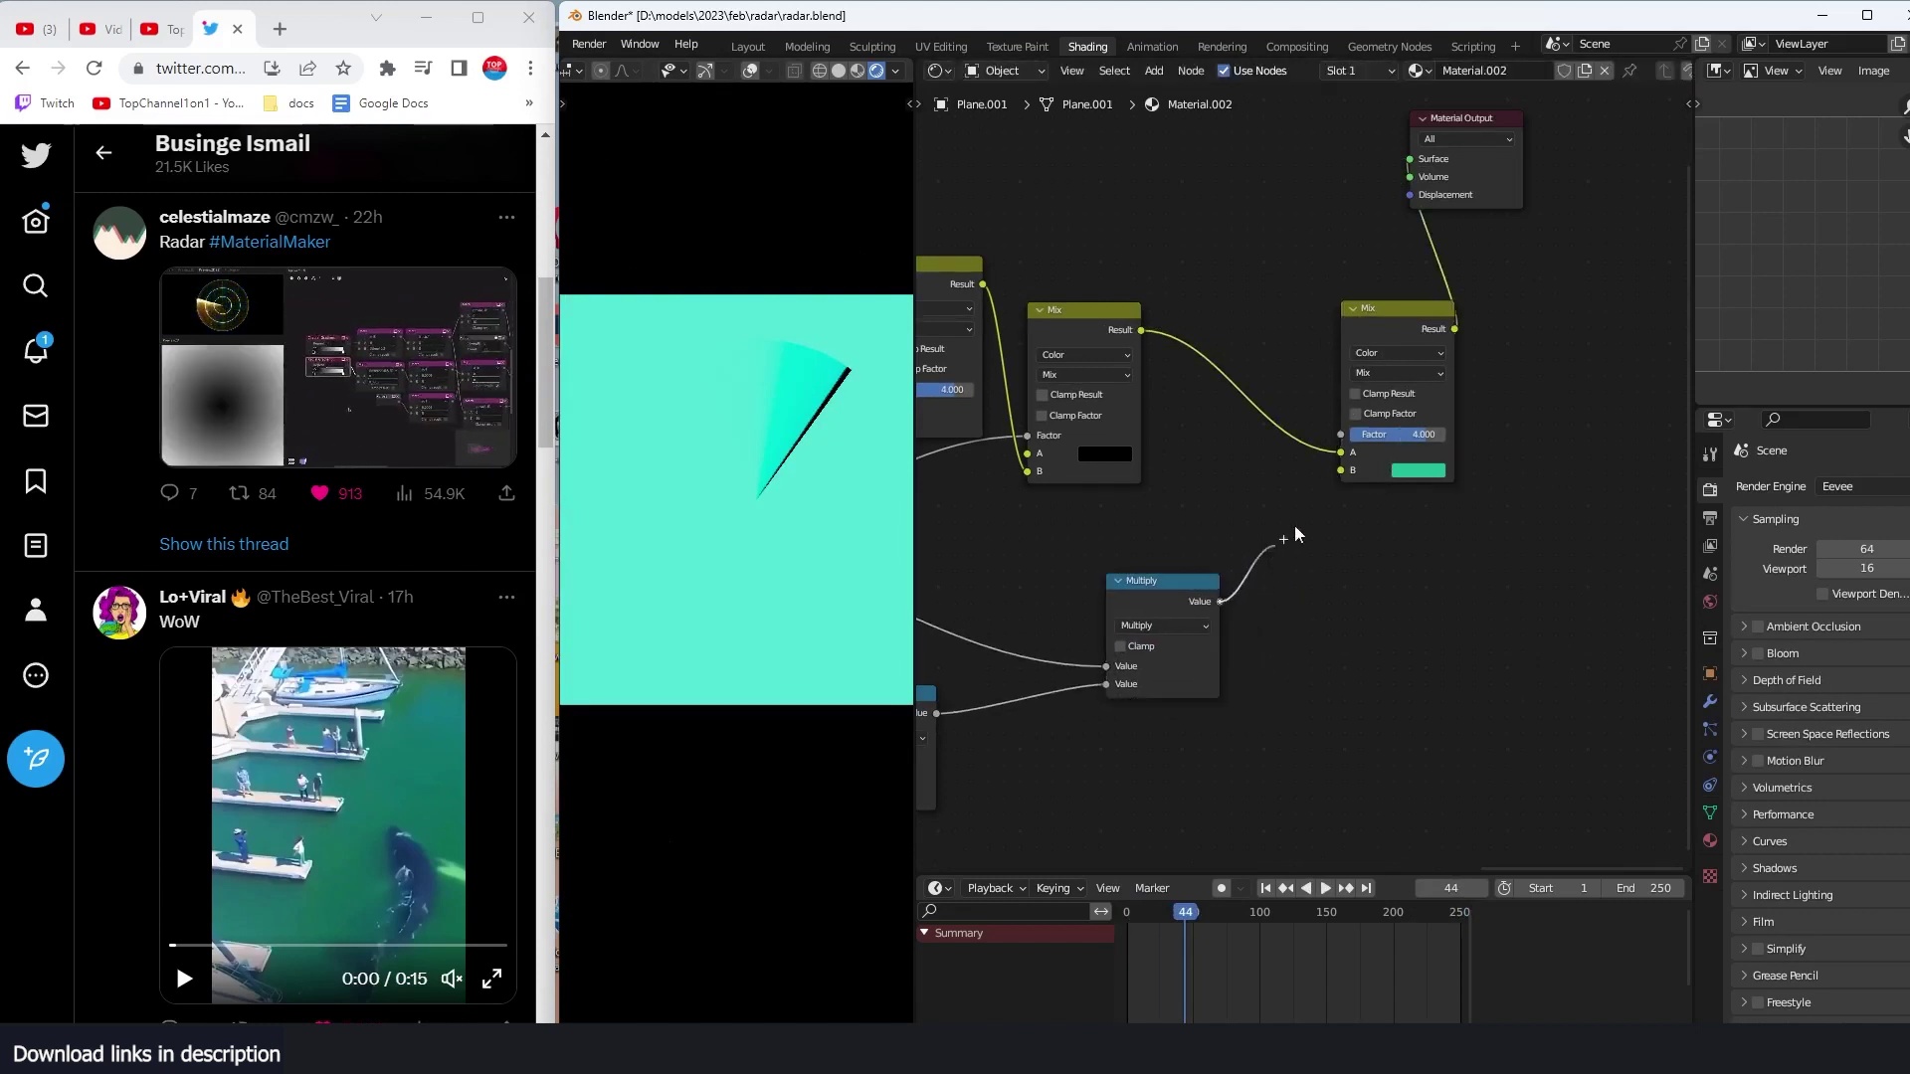
drag(1333, 455, 1339, 435)
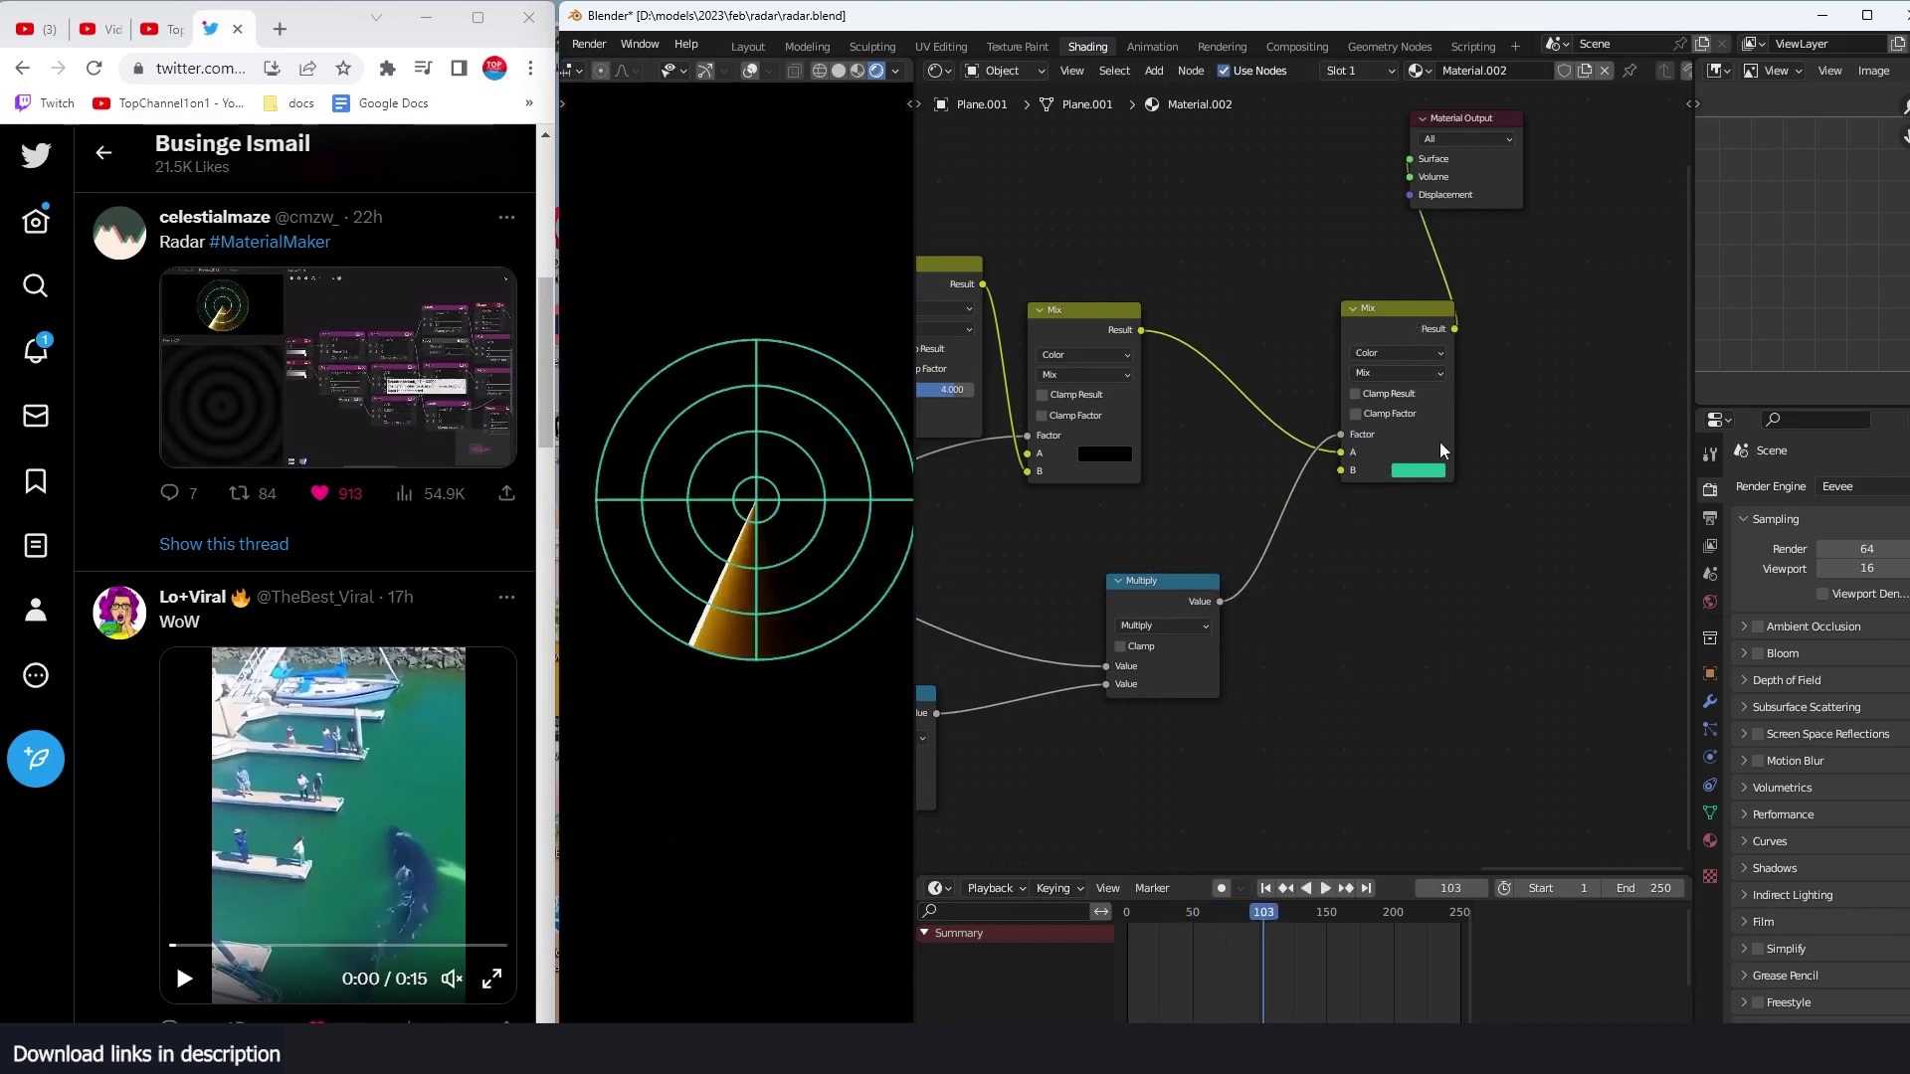
click(1438, 478)
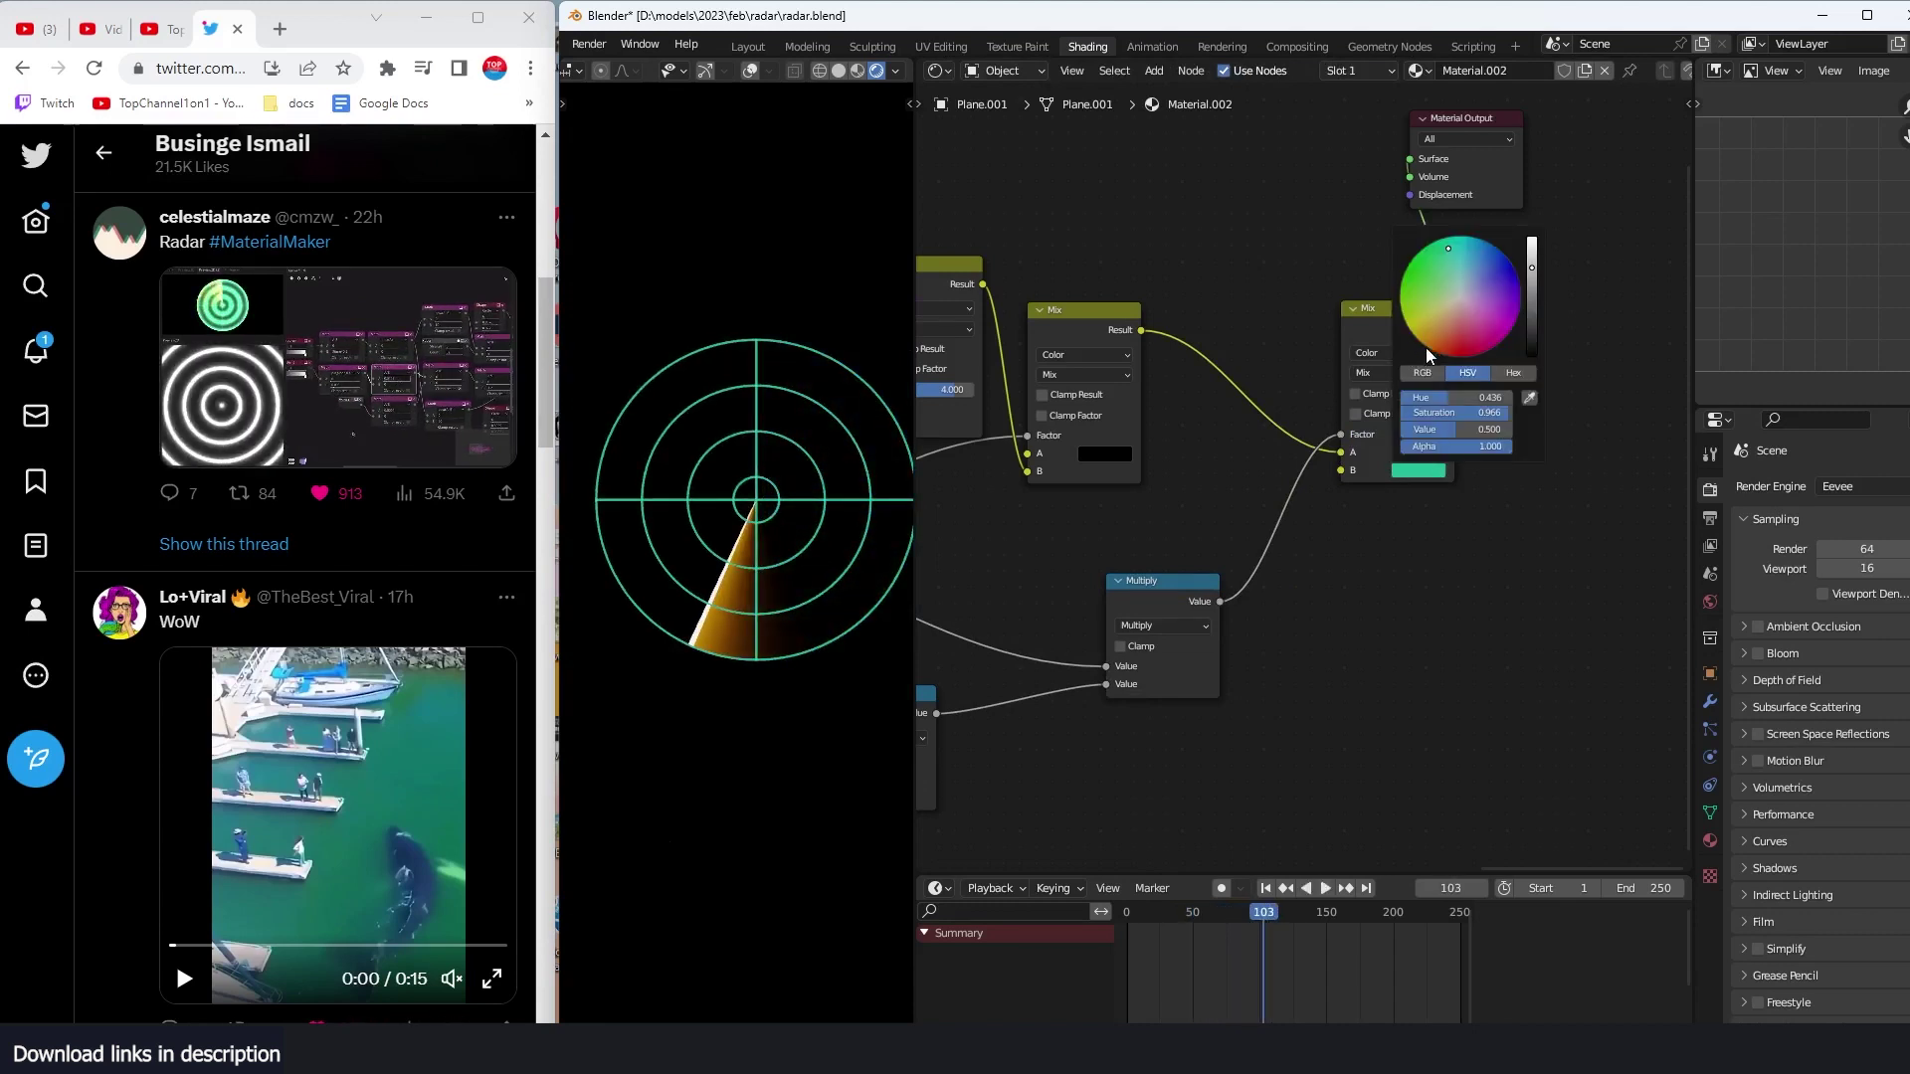
drag(1459, 291, 1450, 272)
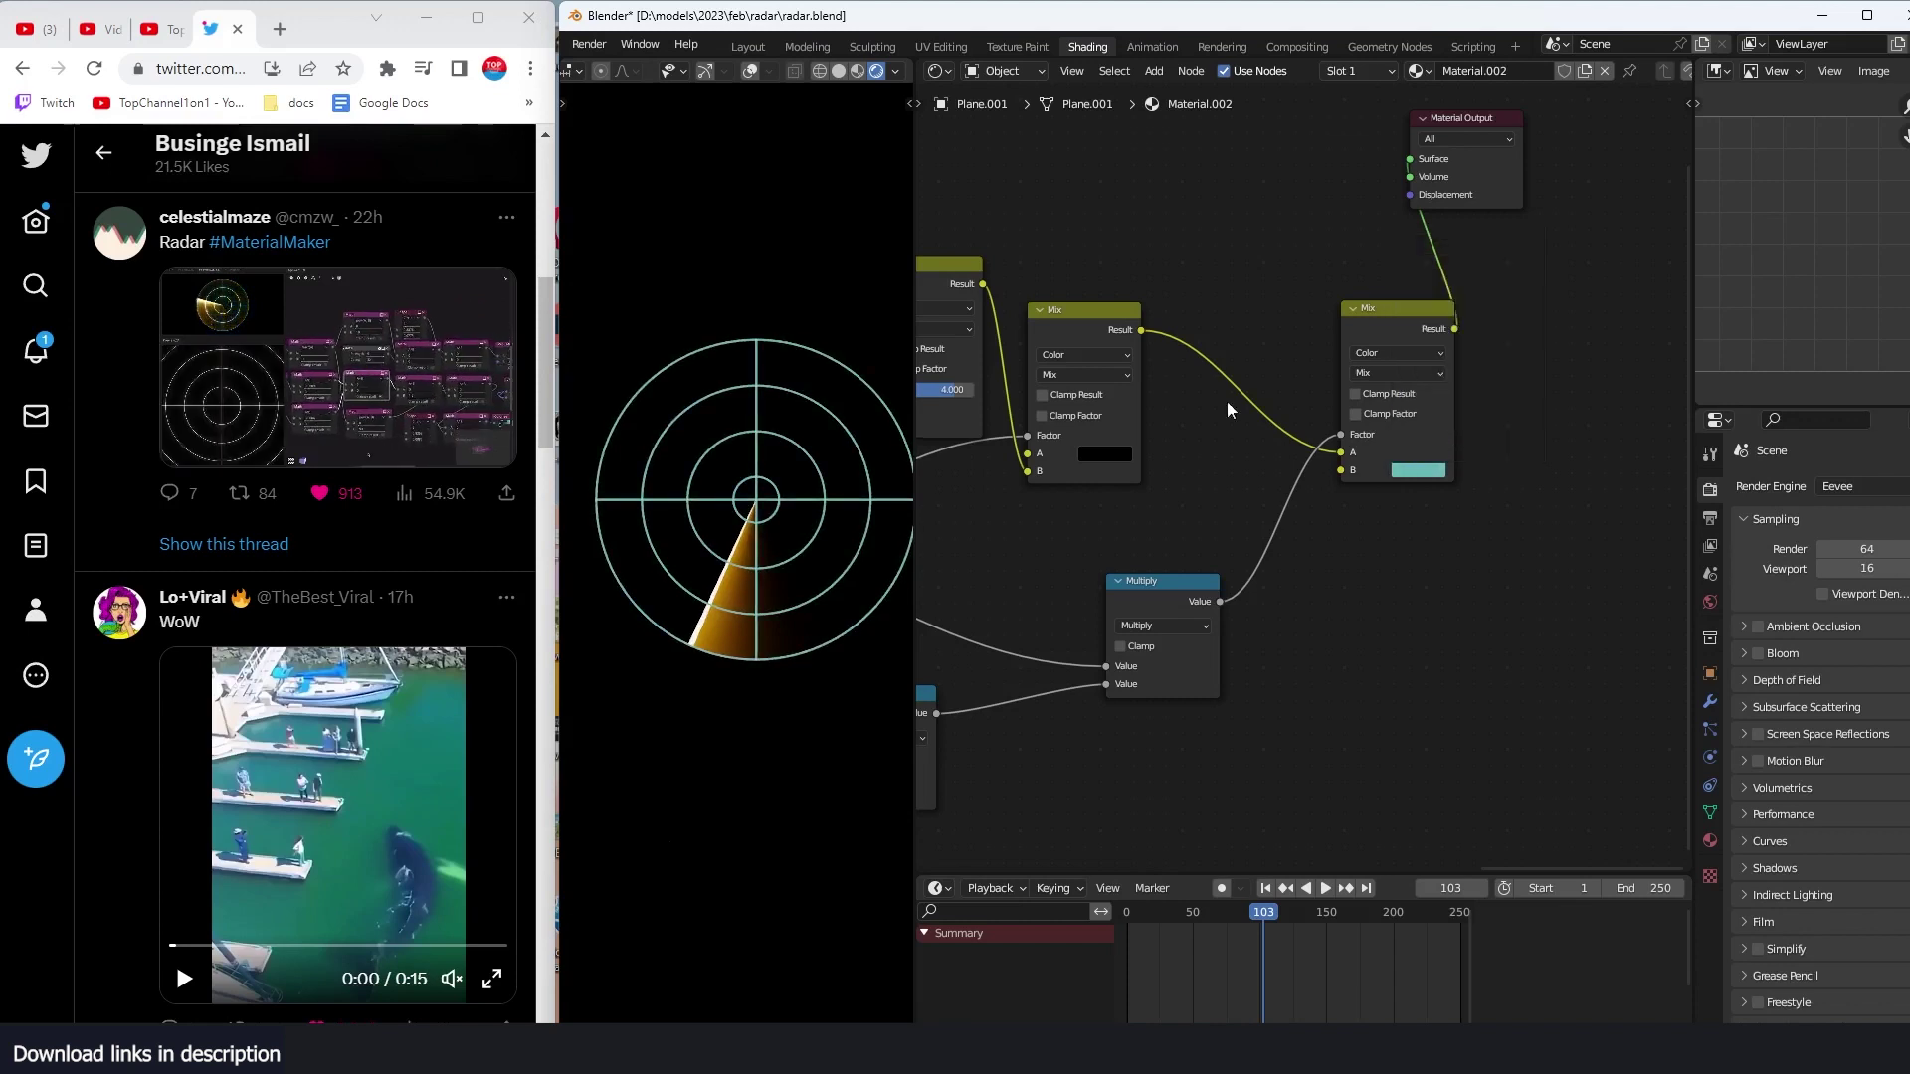
Step: Try adjusting the rings' Modulo value and fine-tune the Multiply value before the Absolute node to shrink the innermost ring to a dot
middle_drag(1192, 466, 1488, 409)
middle_drag(927, 522, 1360, 477)
scroll(1277, 601, up, 3)
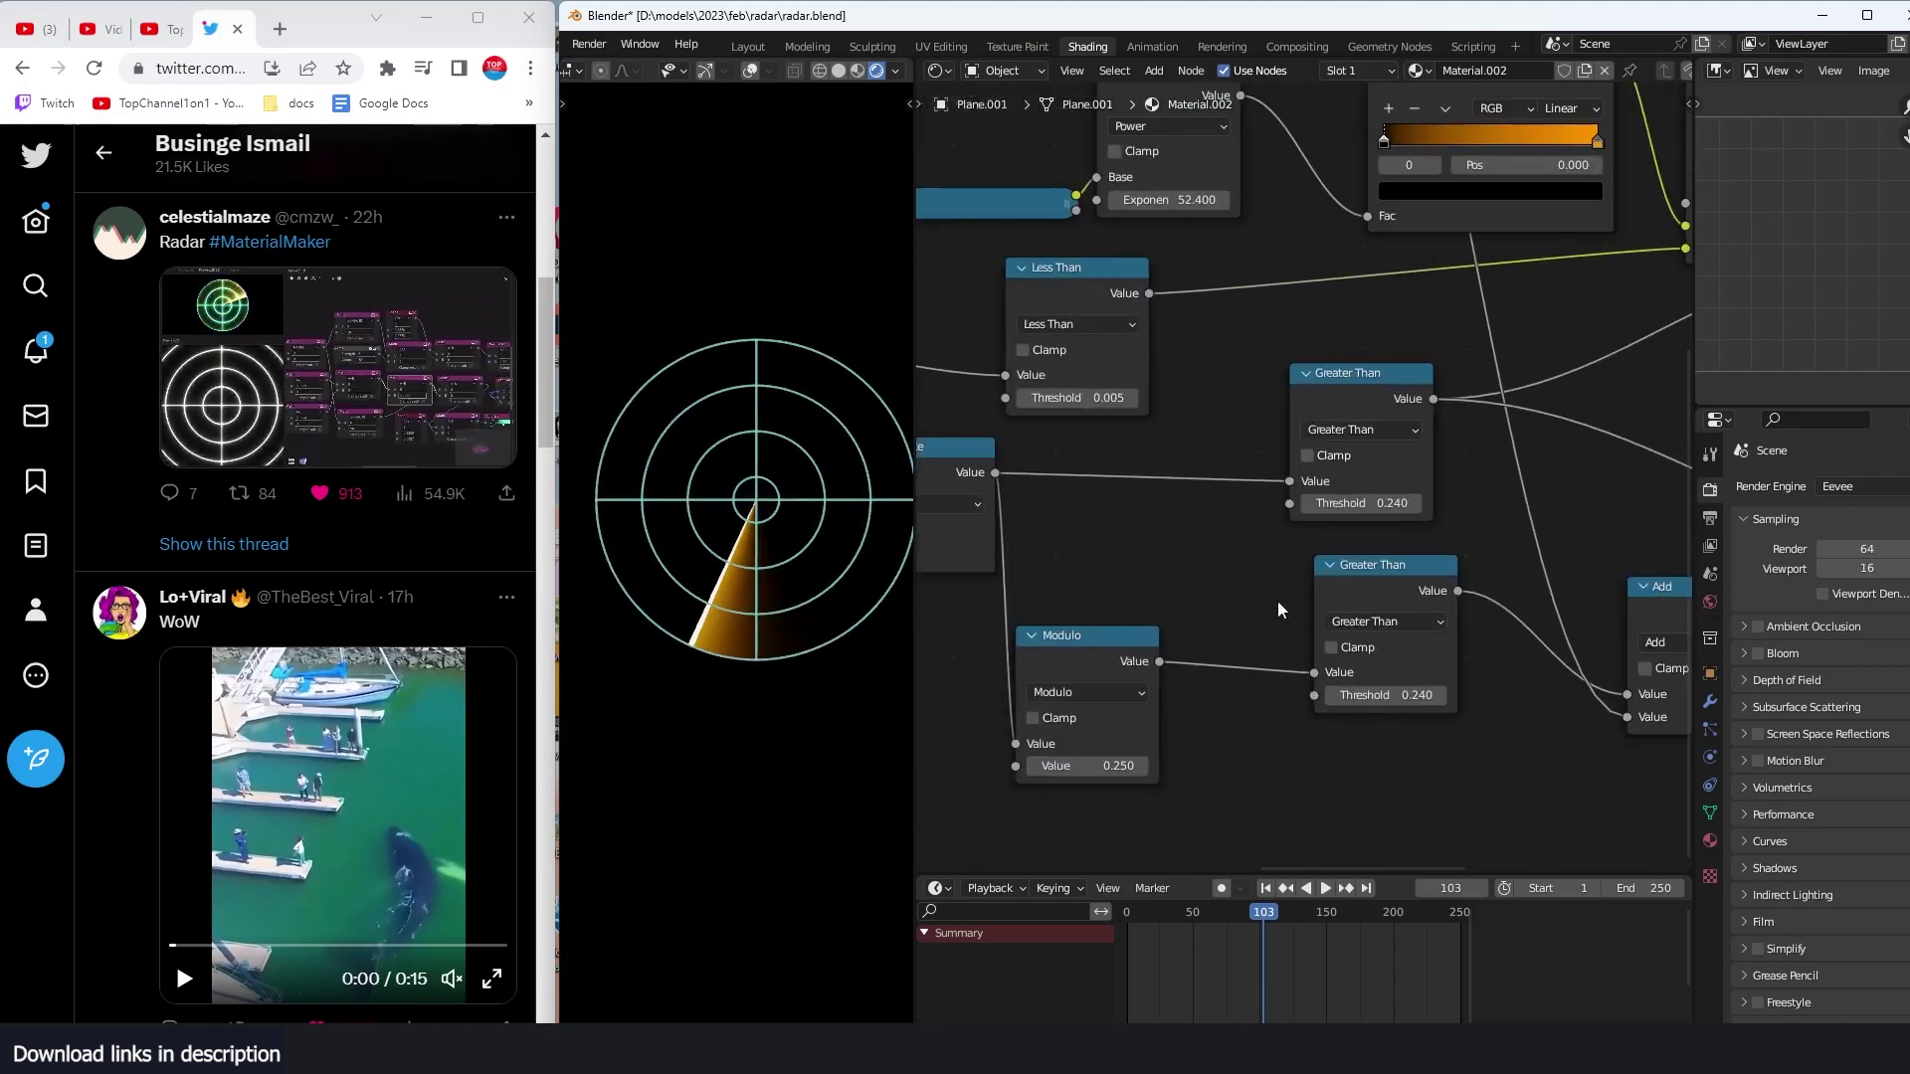
middle_drag(1277, 601, 1359, 583)
middle_drag(1162, 530, 1254, 502)
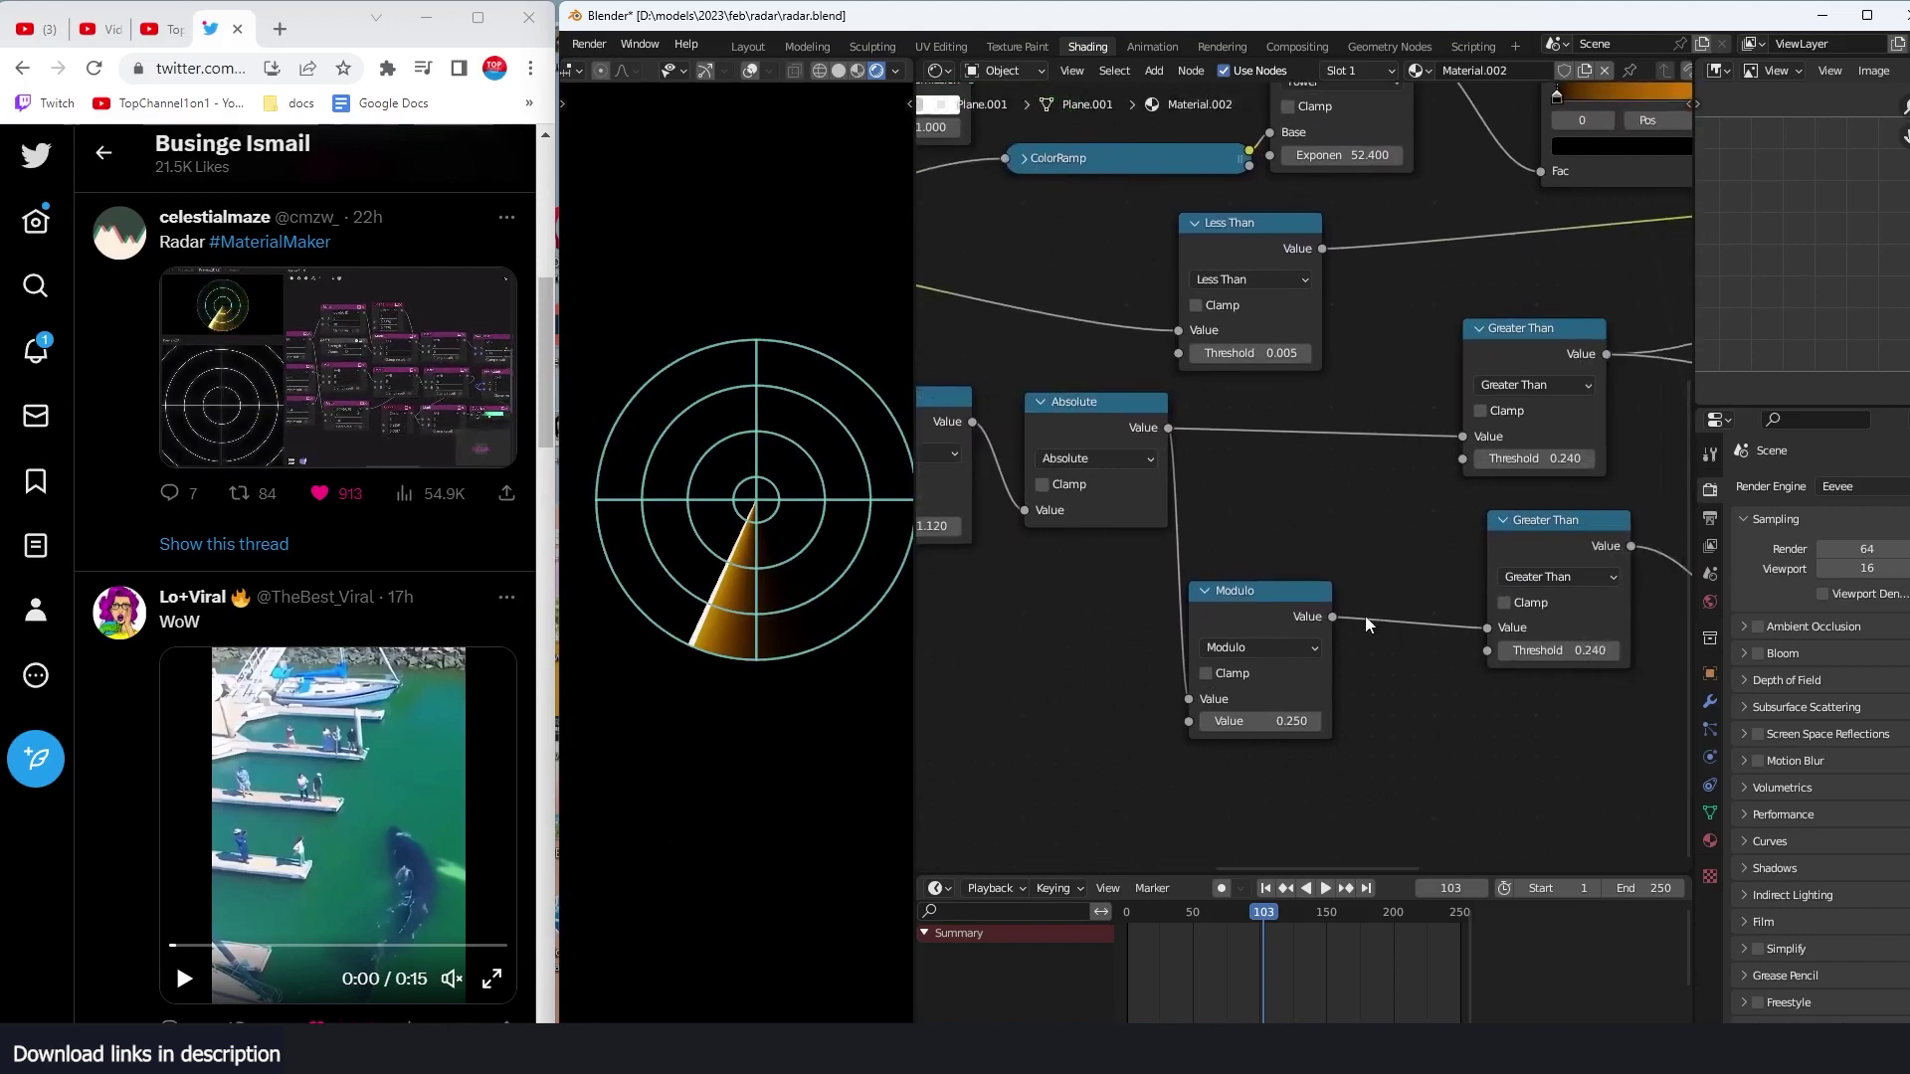
mouse_move(1278, 716)
mouse_down()
mouse_move(1249, 716)
mouse_move(1303, 716)
mouse_up()
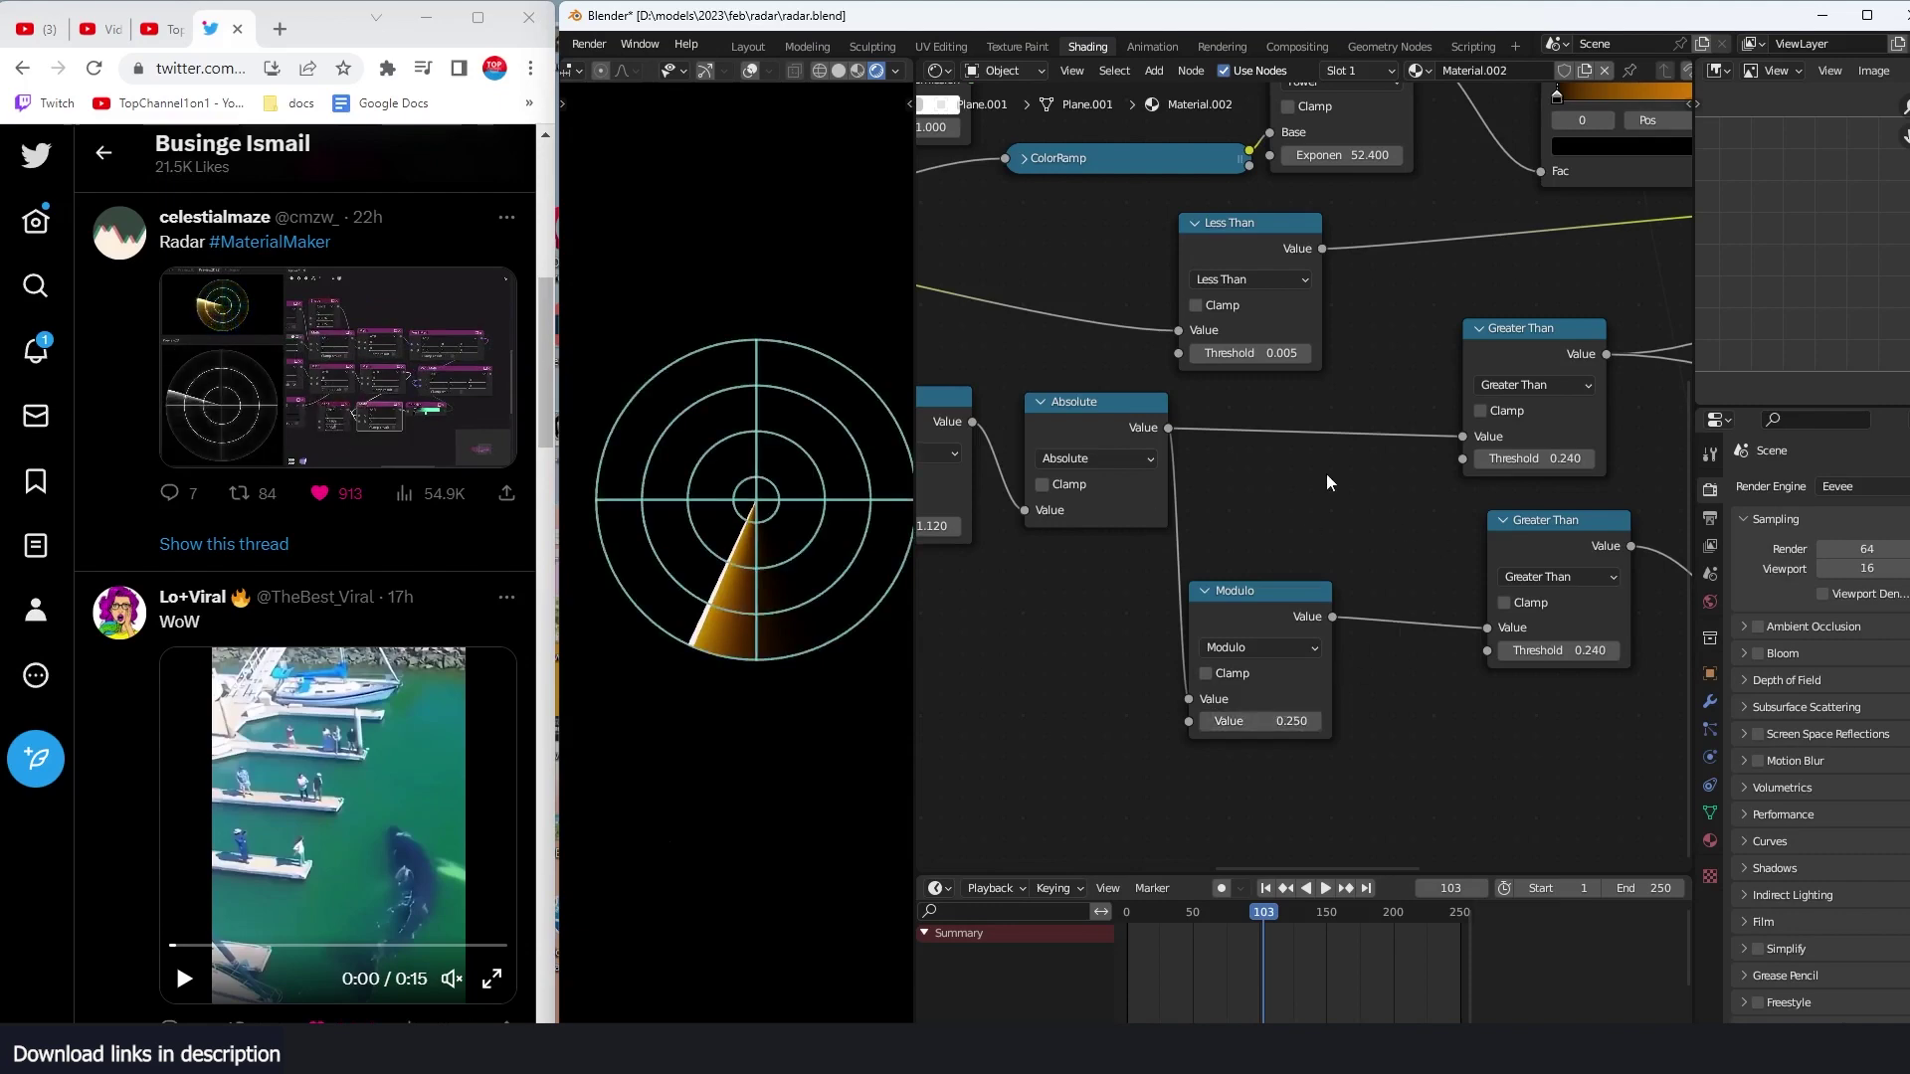
middle_drag(1327, 474, 1615, 480)
mouse_move(1193, 529)
mouse_down()
mouse_move(1323, 529)
mouse_move(1164, 534)
mouse_move(1183, 533)
mouse_up()
scroll(1558, 552, down, 4)
middle_drag(1663, 529, 1359, 564)
scroll(1532, 547, down, 4)
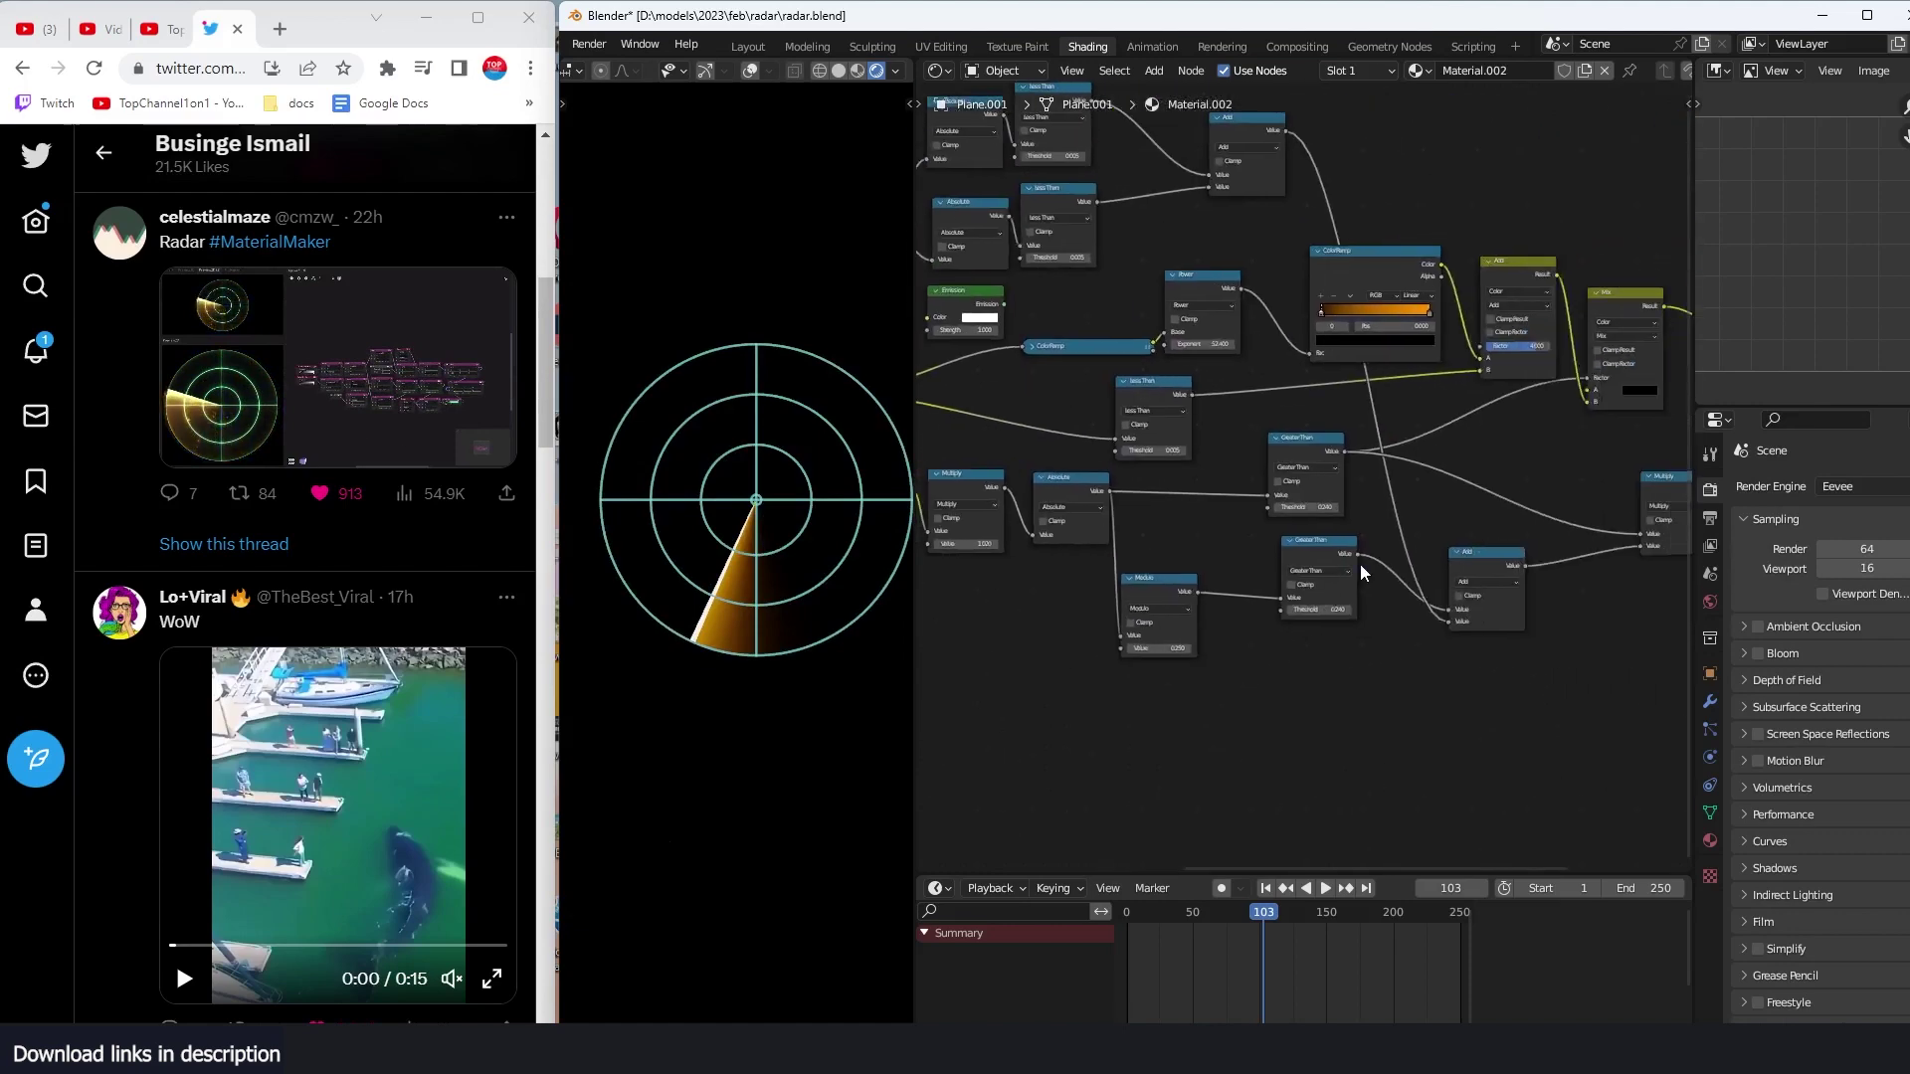
Step: Play the radar animation and enable Bloom in the render settings
key(space)
scroll(1393, 551, down, 6)
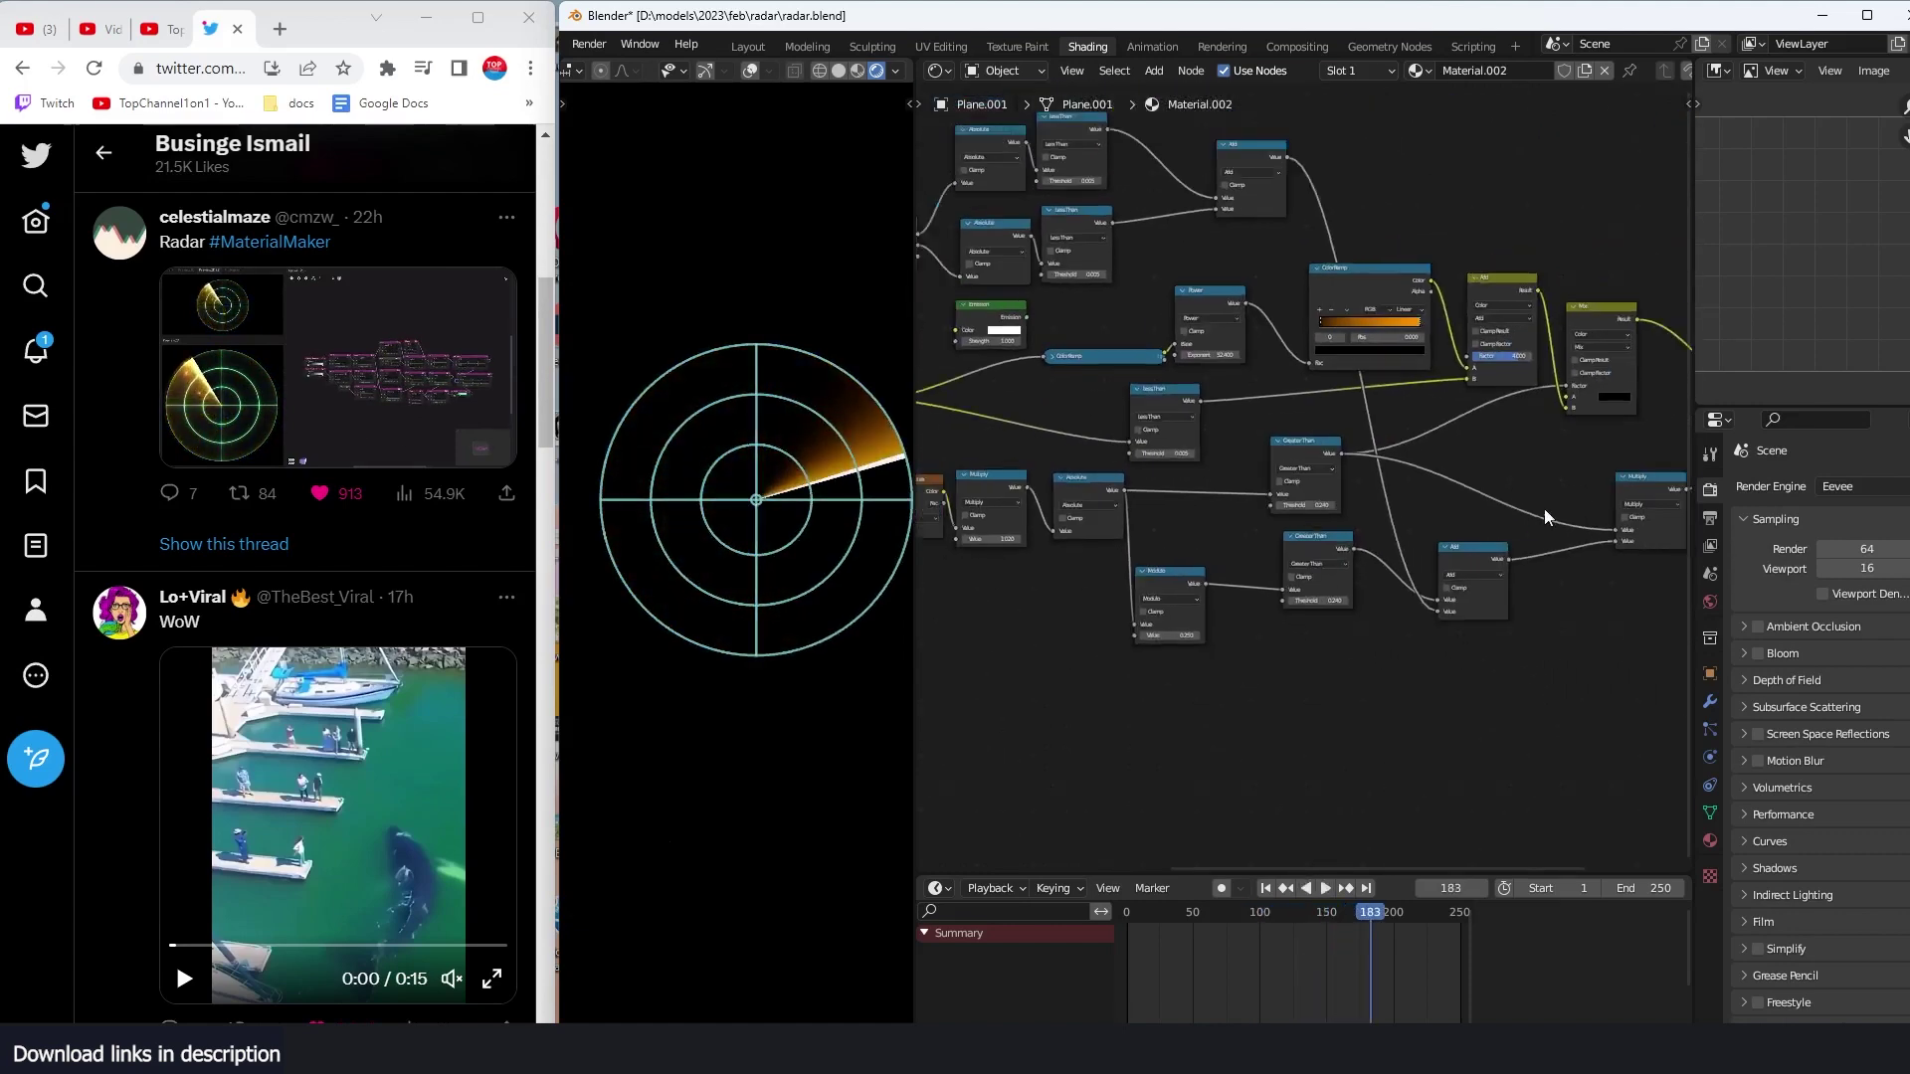
scroll(1551, 522, up, 6)
click(1754, 653)
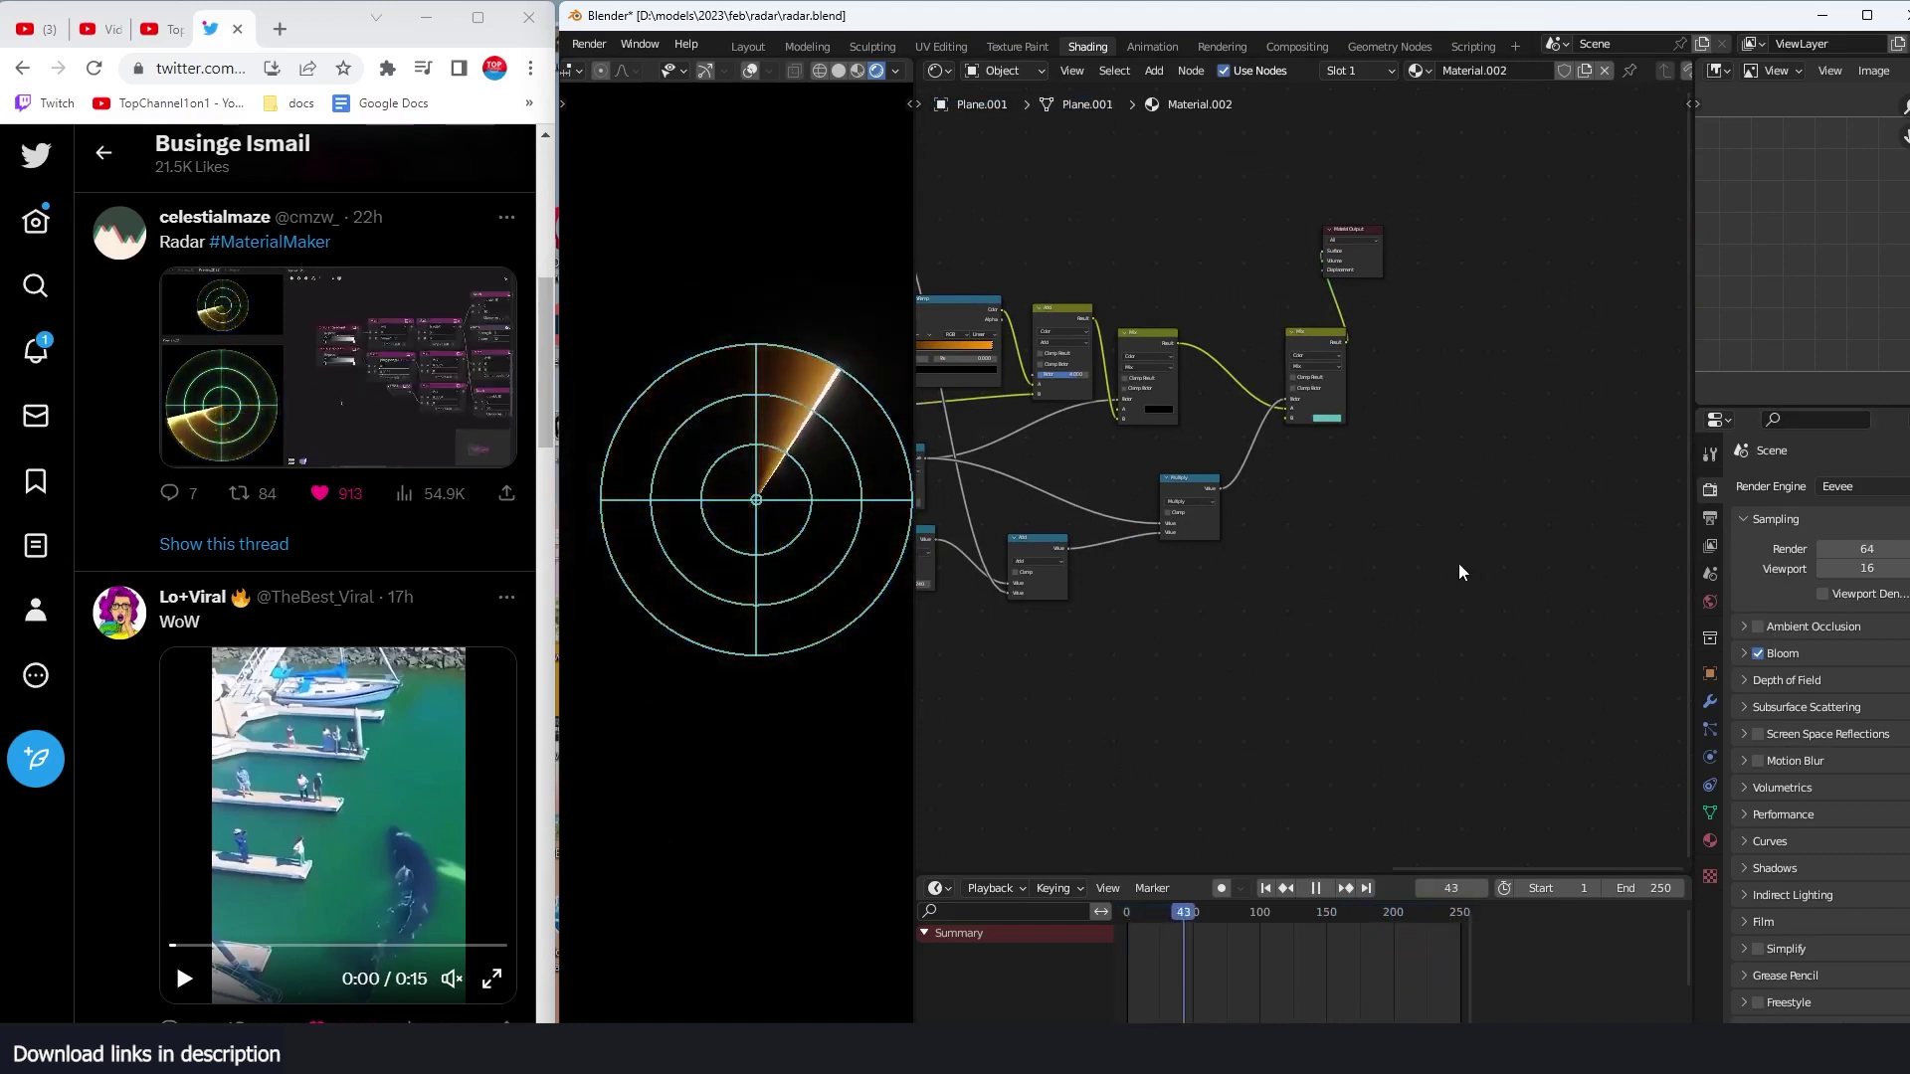
Step: Set the final Mix's ring and crosshair colour to blue with a Value of 3
scroll(1287, 528, up, 4)
scroll(1287, 528, up, 3)
middle_drag(1287, 528, 1436, 643)
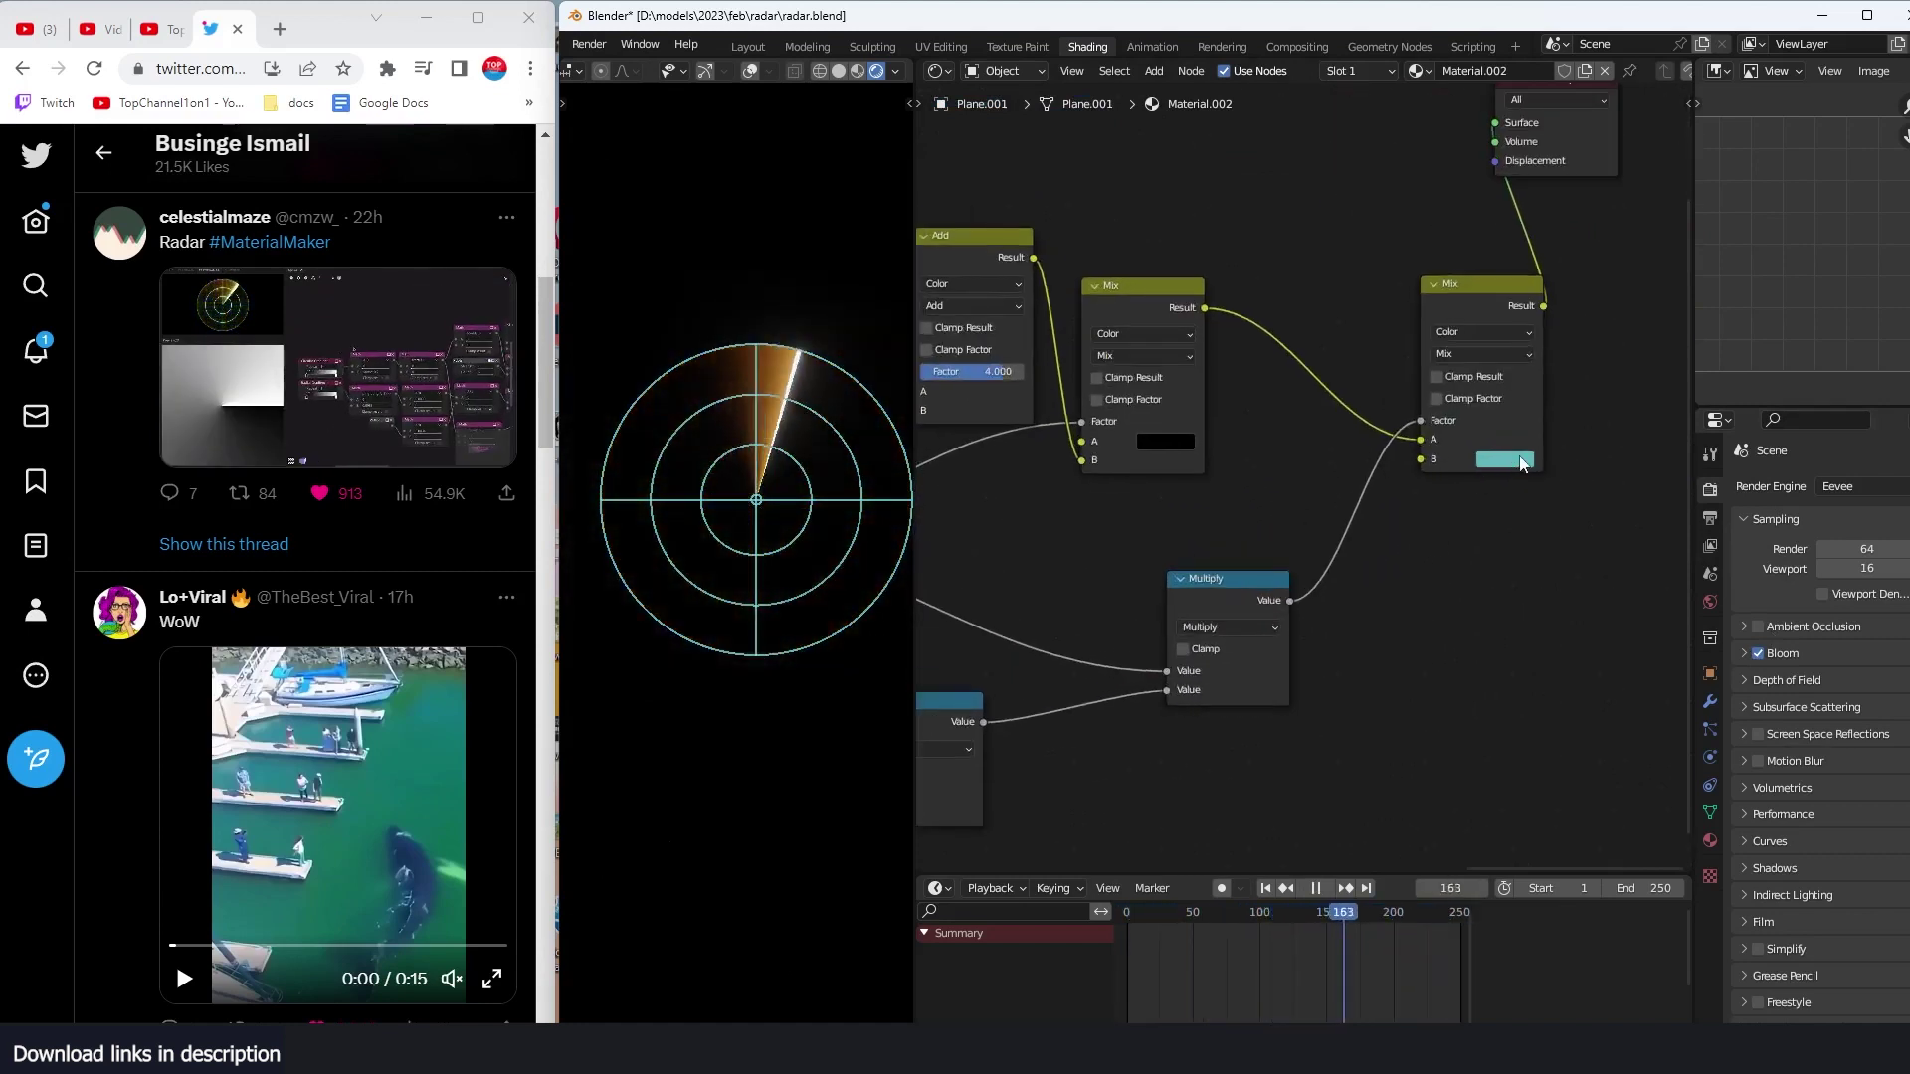
click(1517, 459)
click(1574, 243)
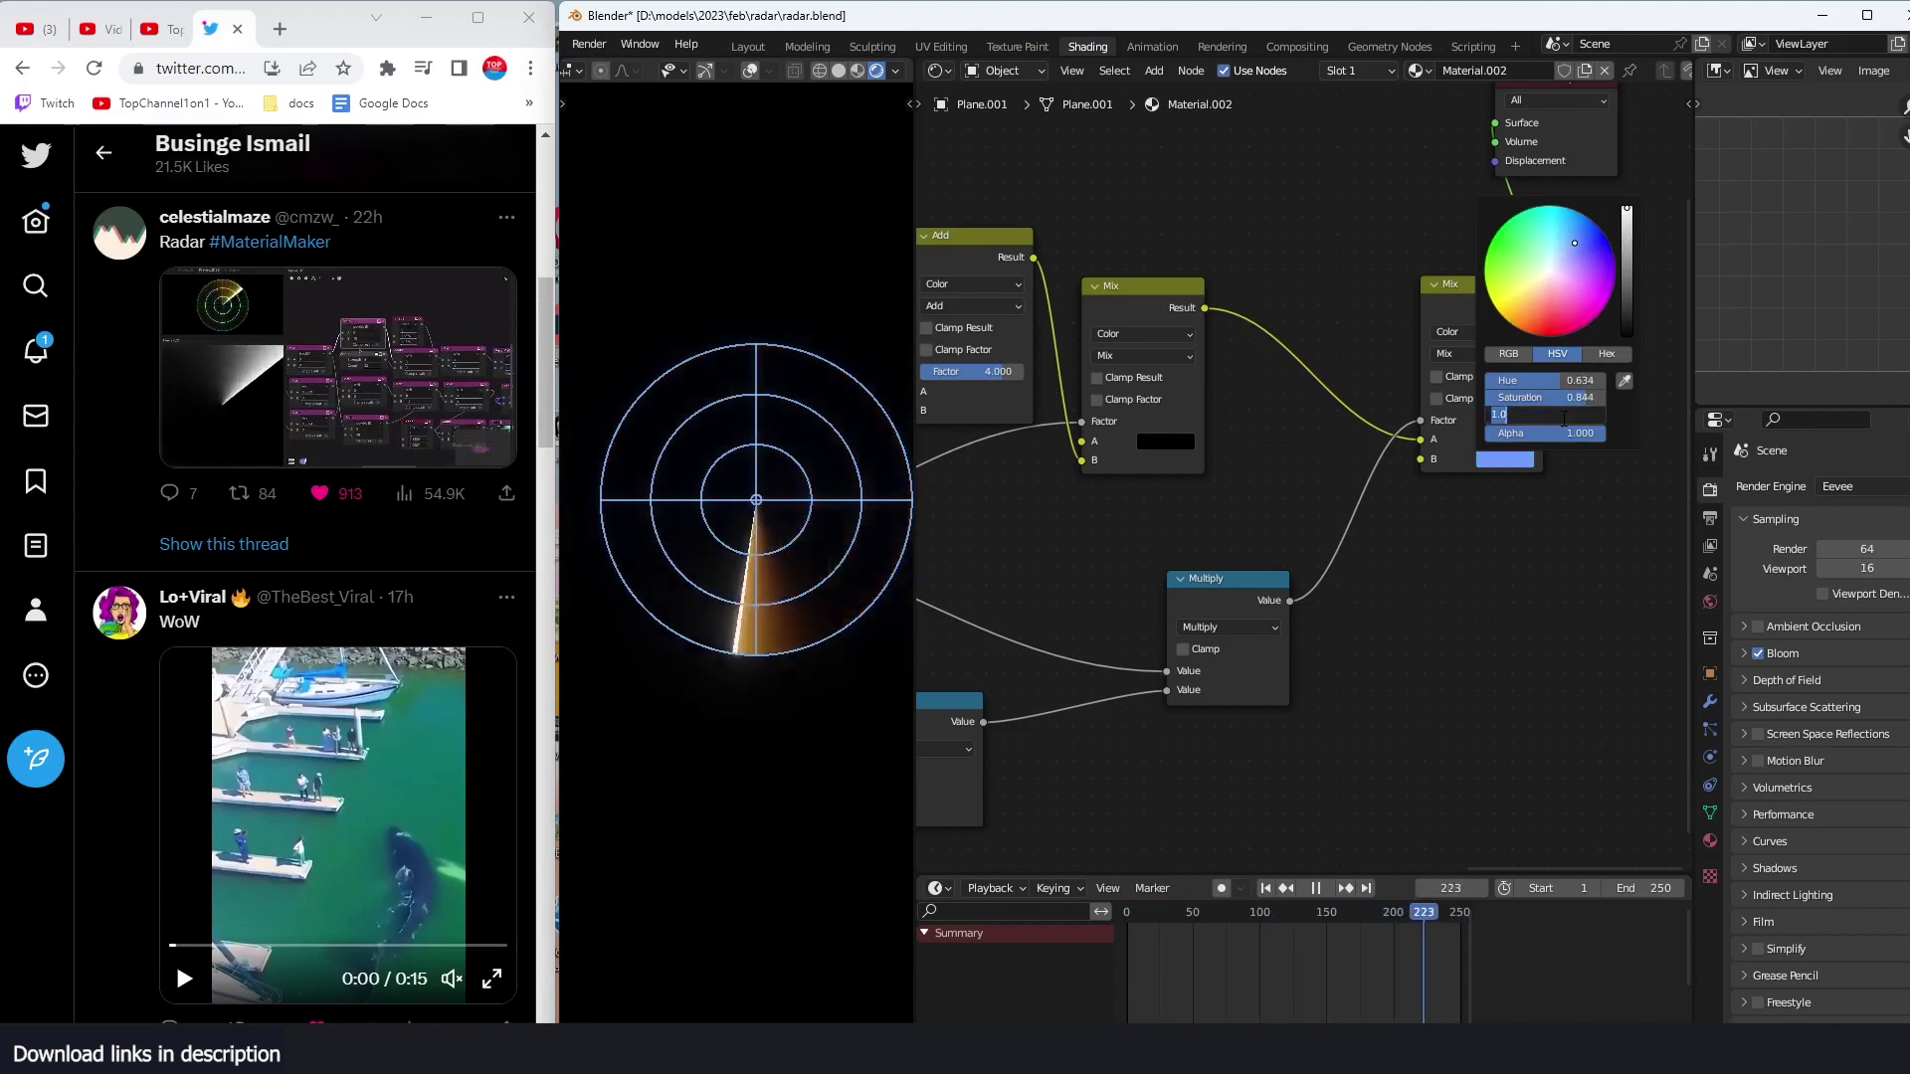
click(1546, 414)
text(3)
key(Return)
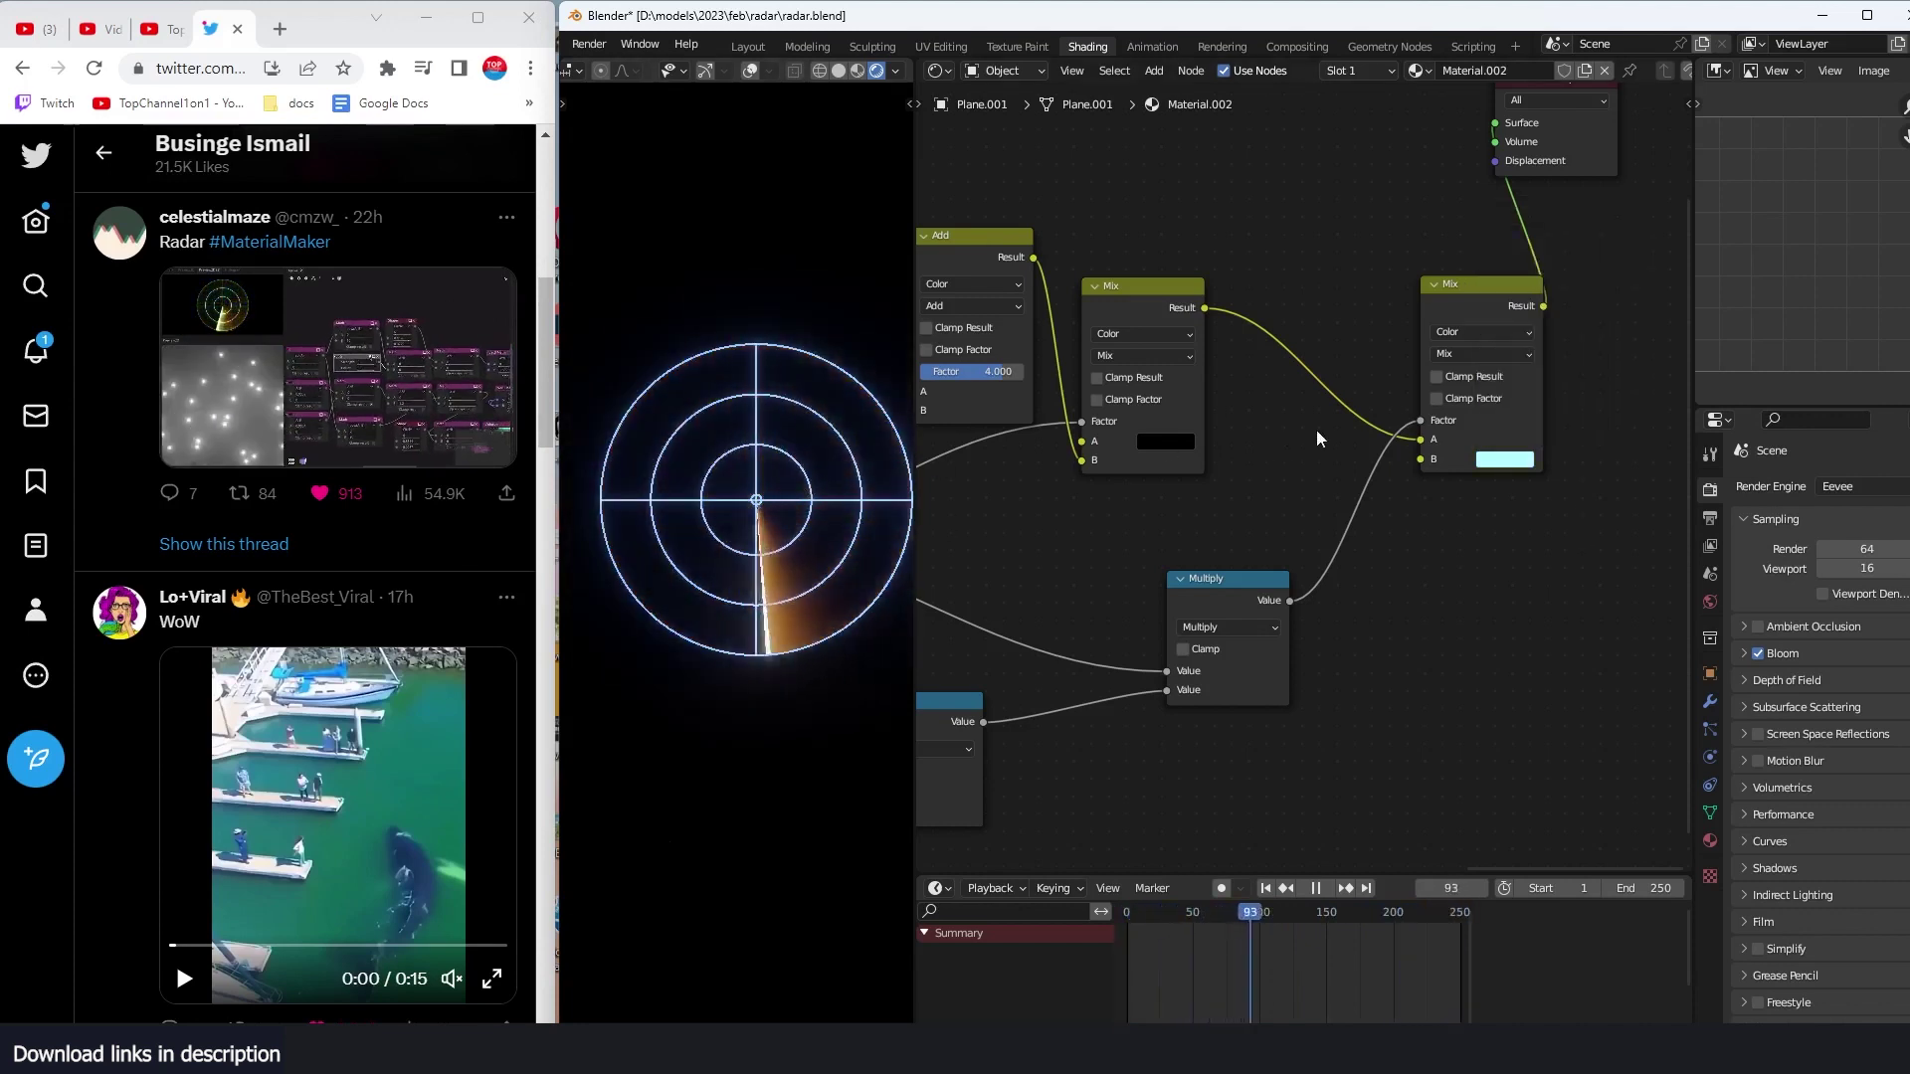
Step: Shift the ring and crosshair colour to a pale cyan and stop the animation
click(1504, 459)
click(1552, 270)
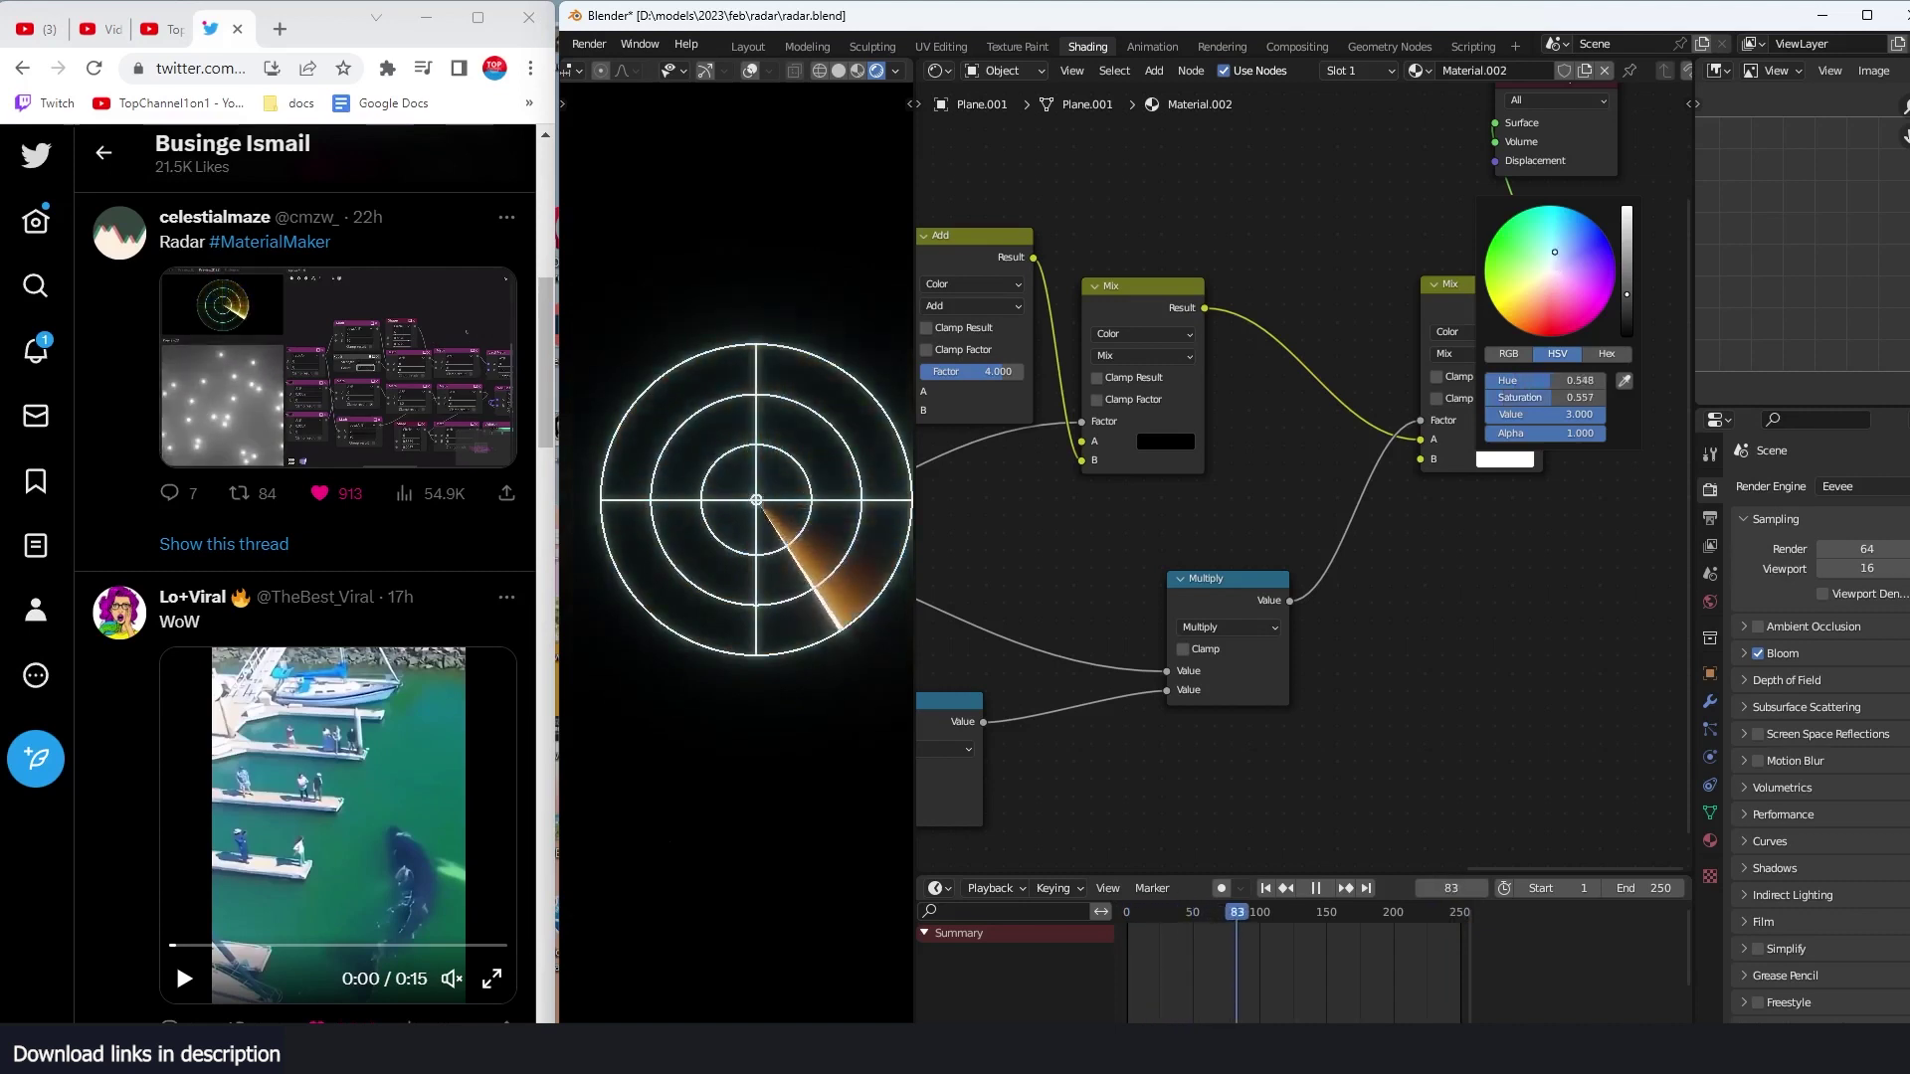
scroll(1392, 577, down, 1)
key(space)
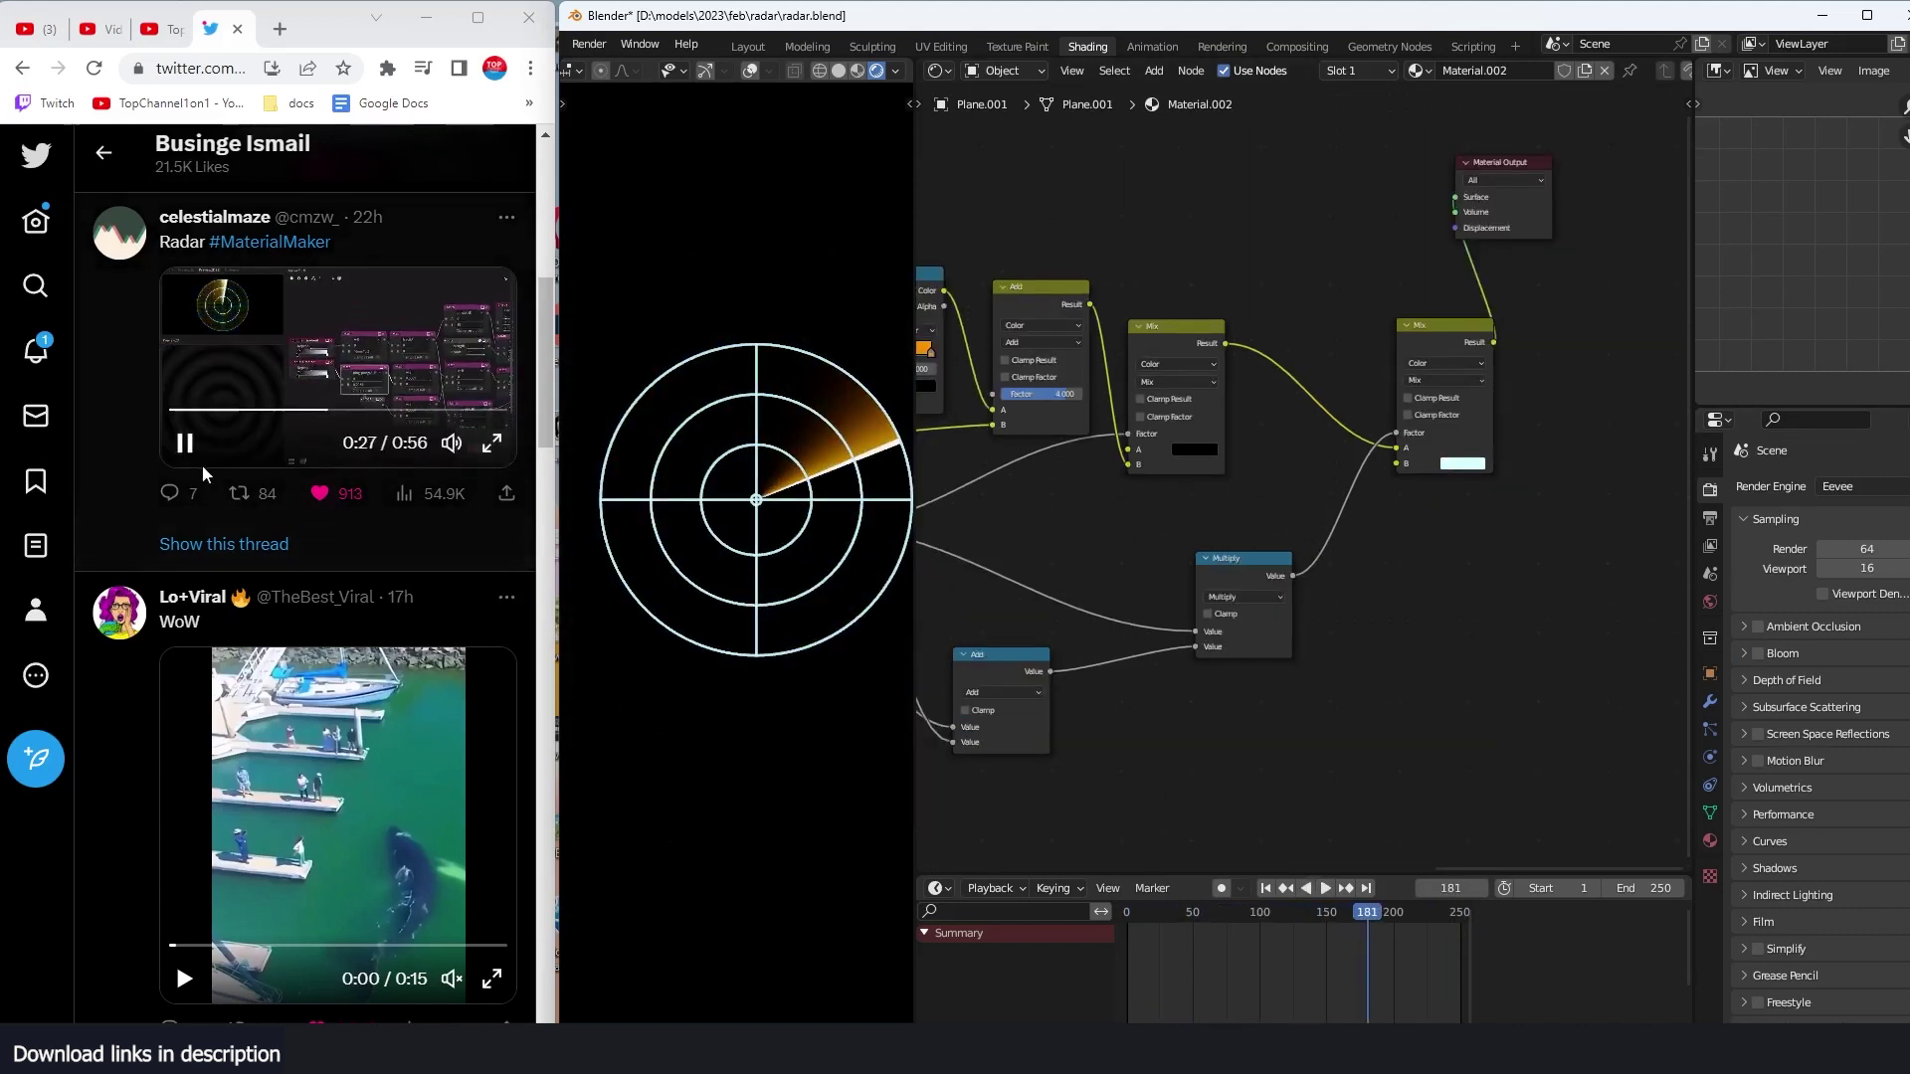
Step: Move the Material Output node farther away from the final Mix node
scroll(1210, 283, down, 4)
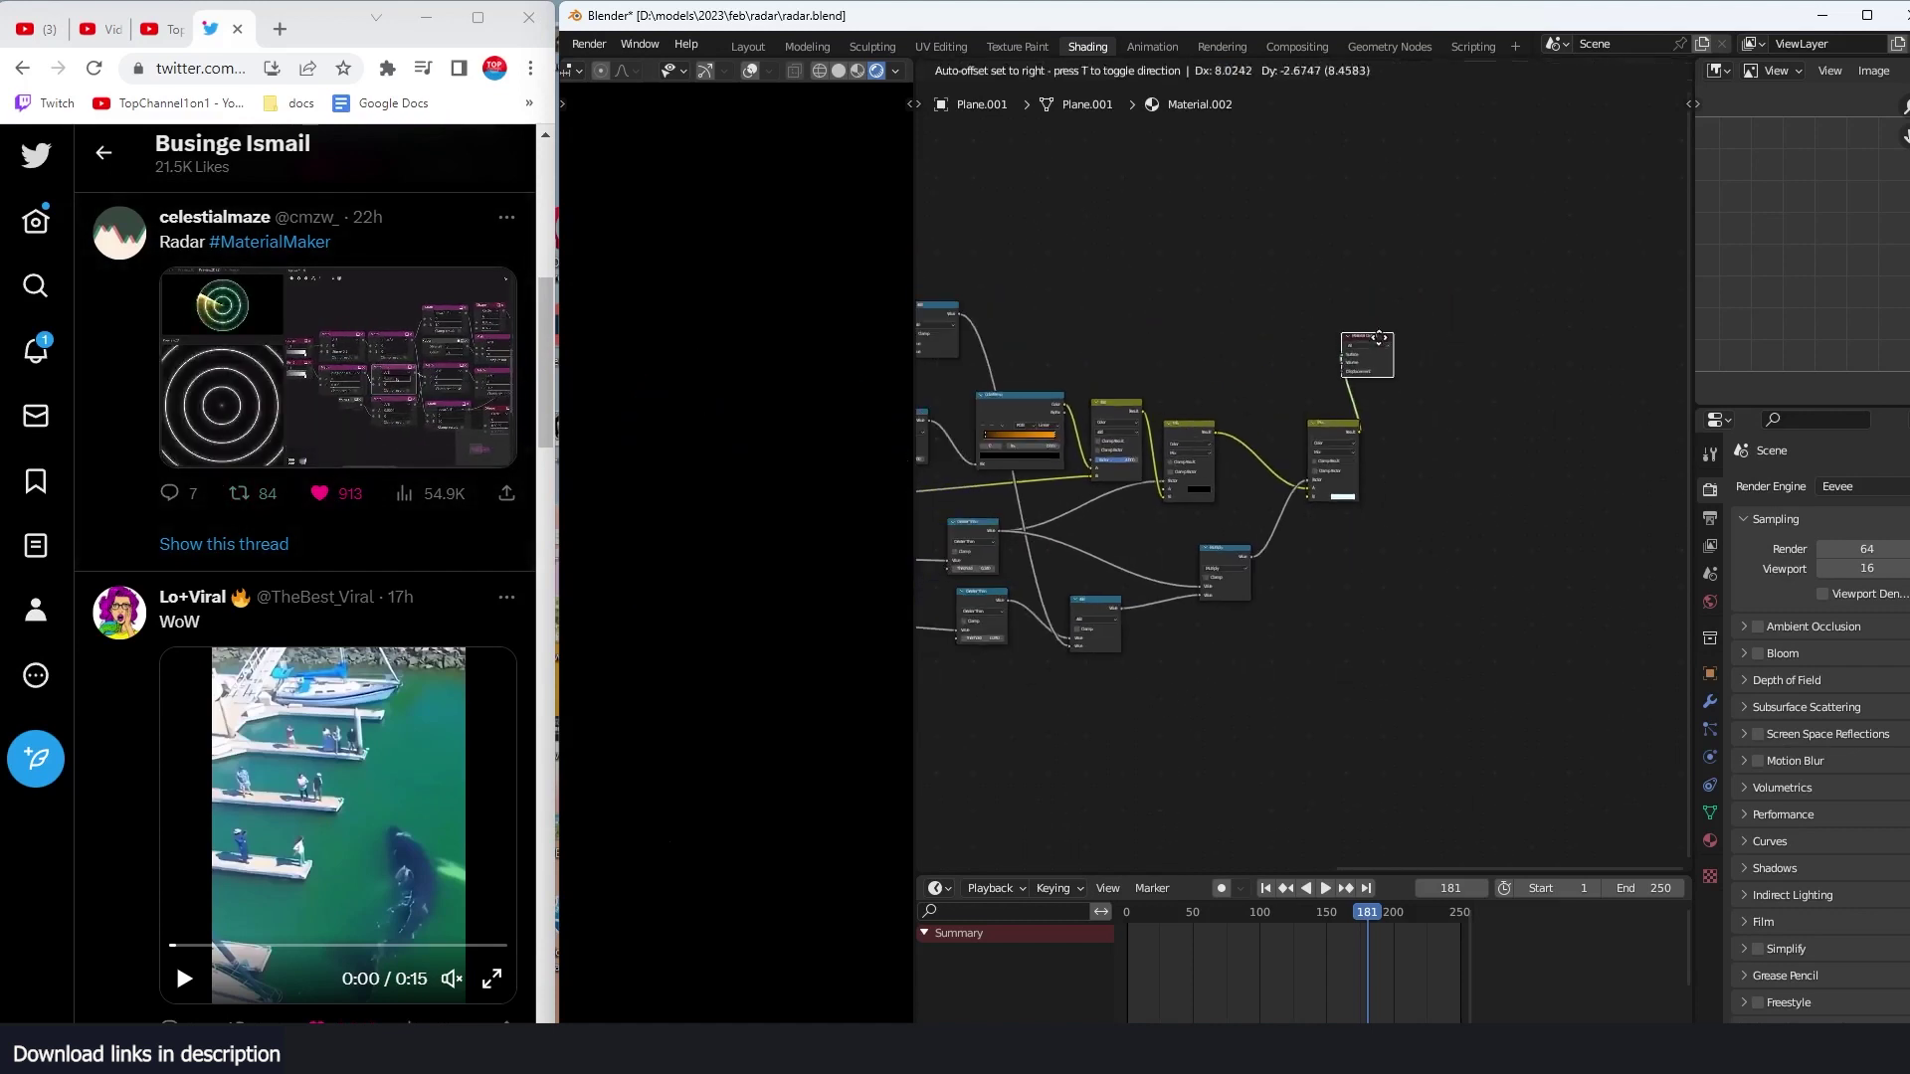
scroll(1386, 354, up, 1)
middle_drag(1293, 411, 1409, 409)
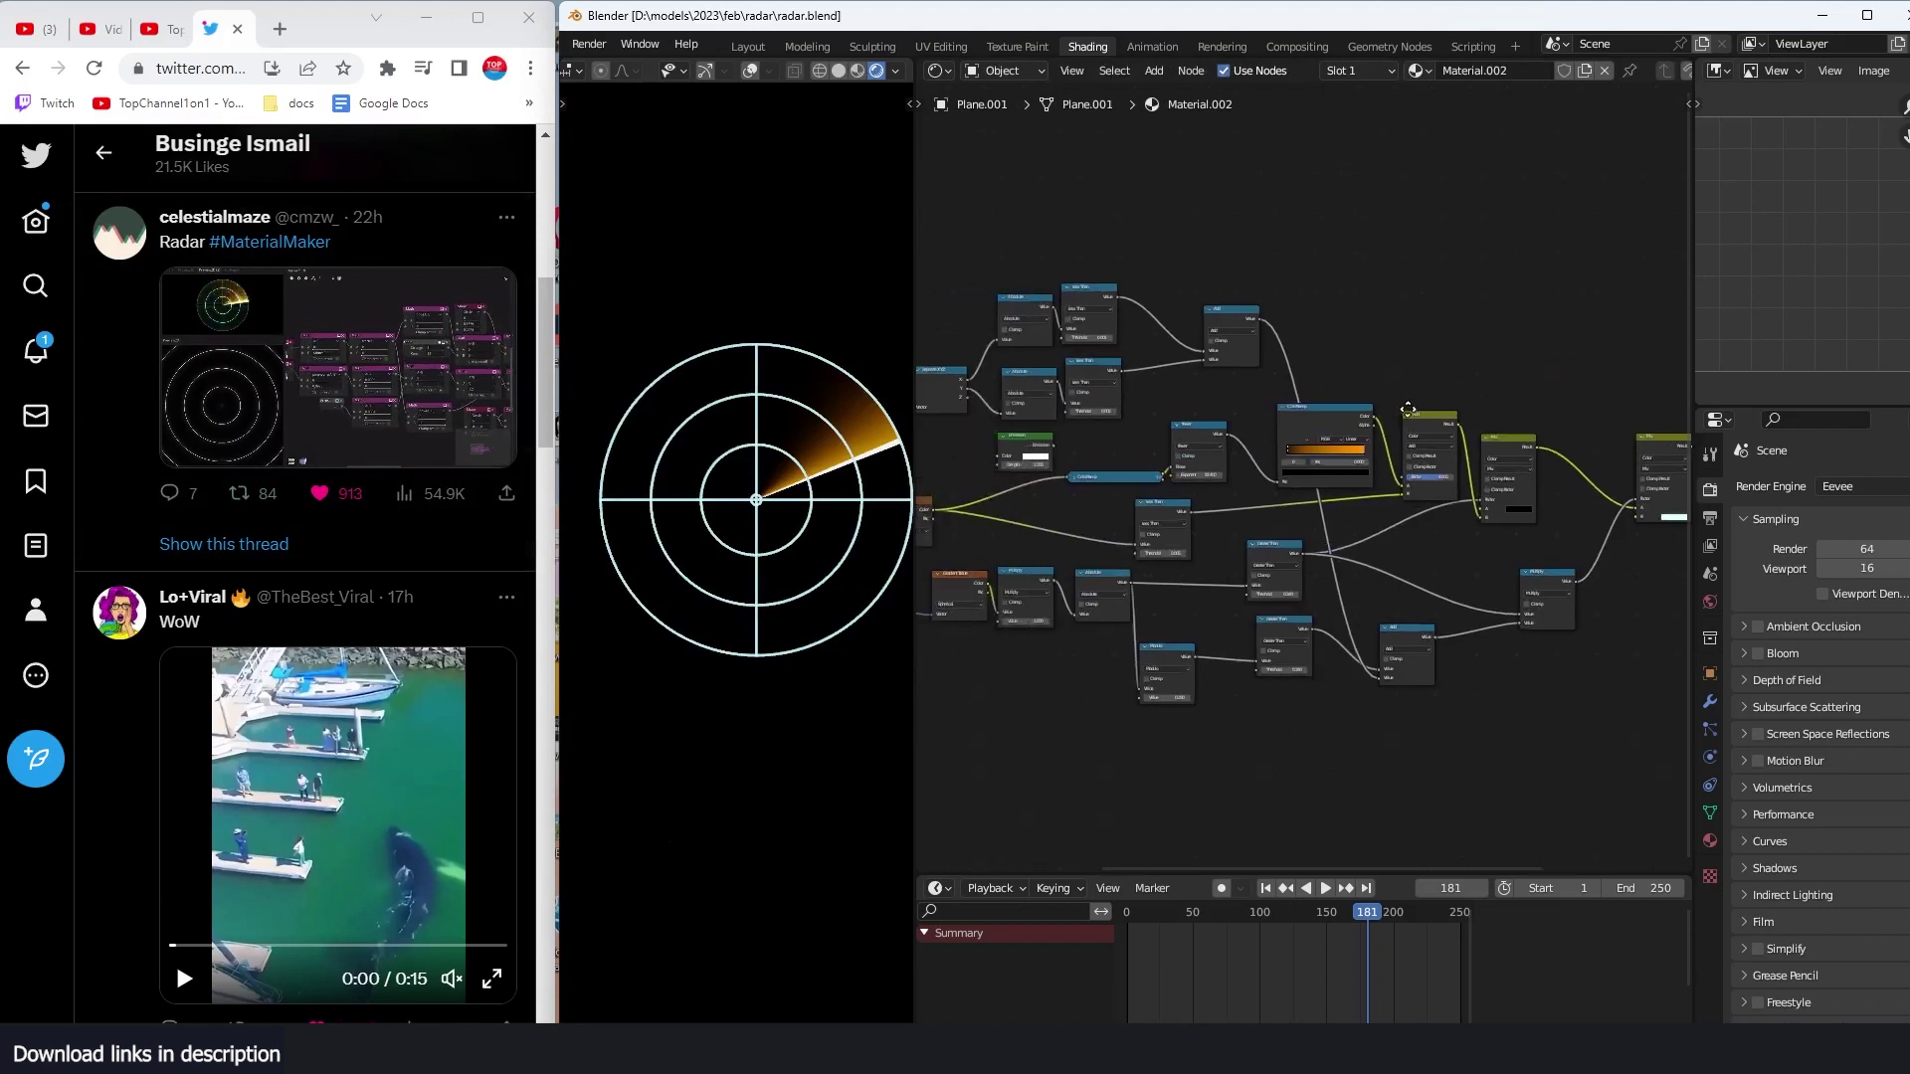
scroll(1316, 427, down, 4)
middle_drag(1287, 457, 1363, 501)
scroll(1520, 427, up, 2)
middle_drag(1504, 400, 1438, 504)
scroll(1427, 502, up, 2)
scroll(1191, 382, up, 1)
scroll(1191, 382, up, 5)
middle_drag(1567, 418, 1245, 285)
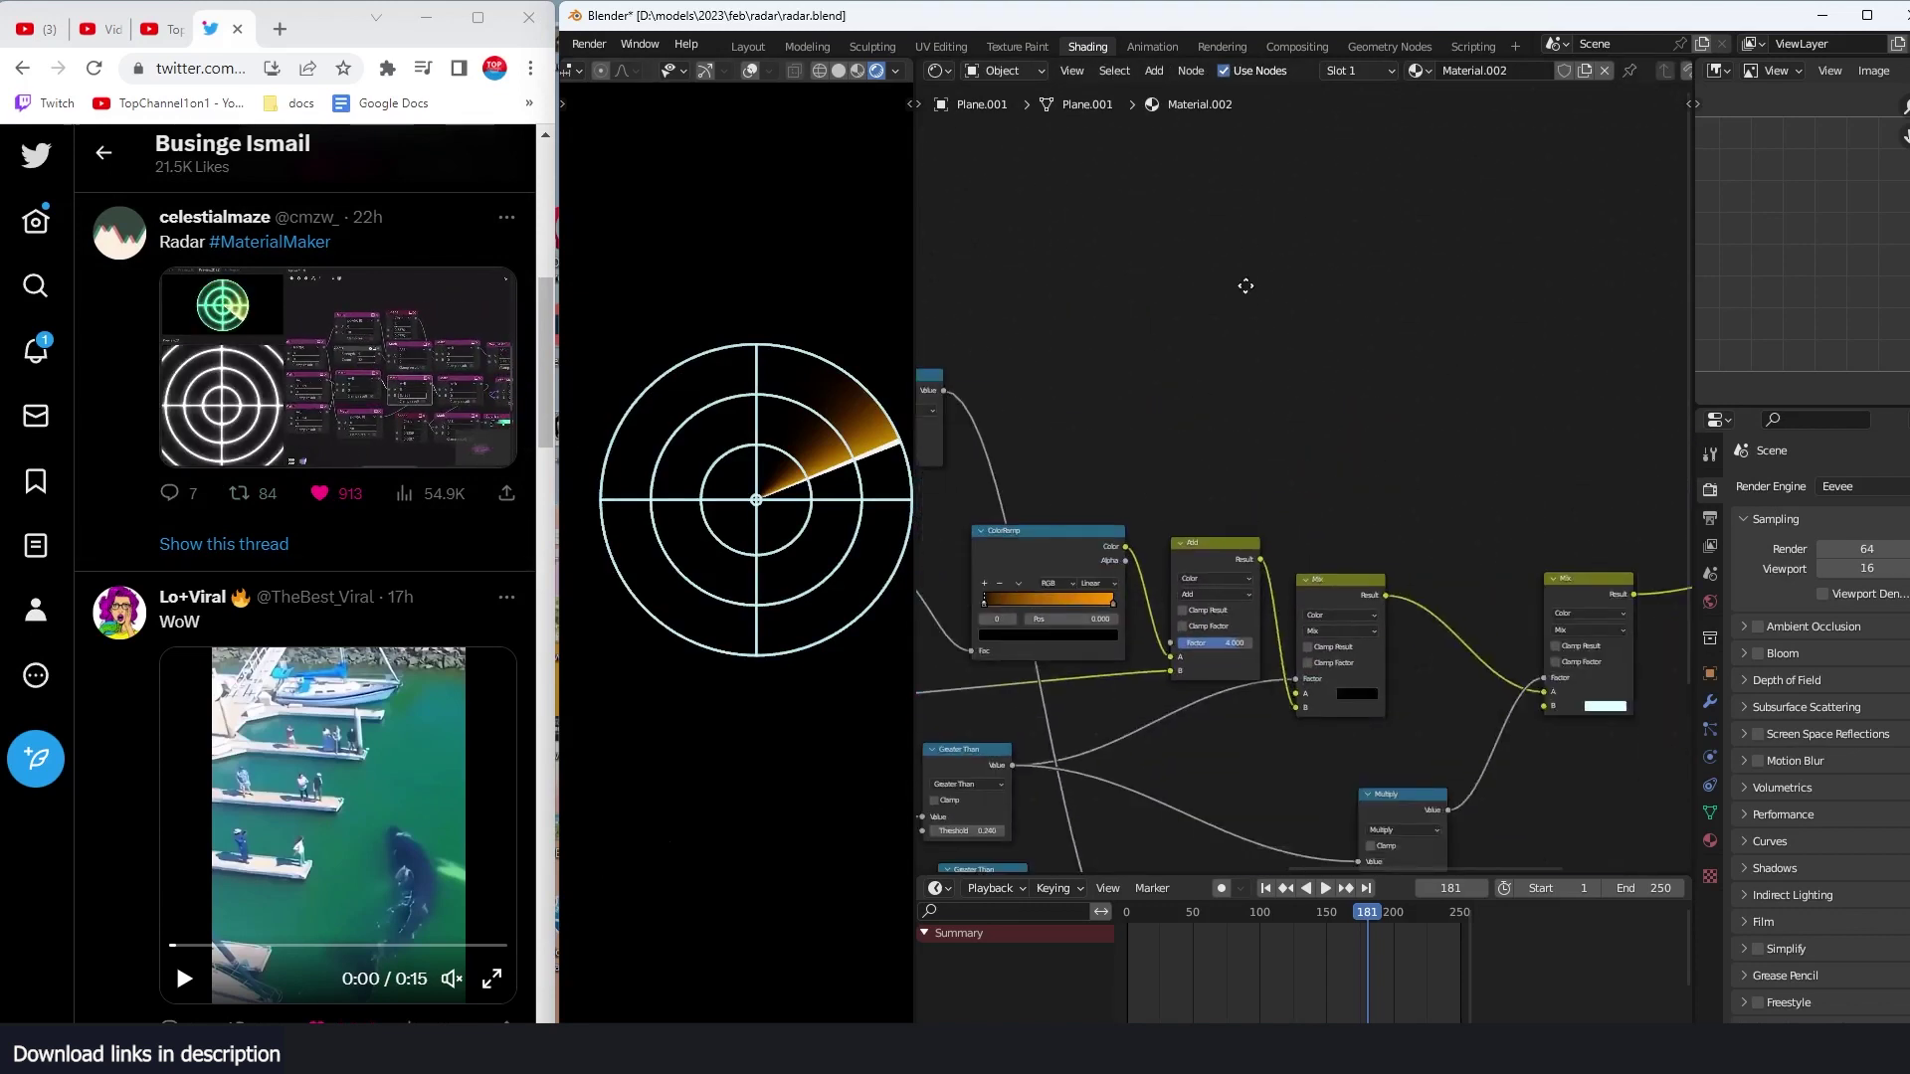
Step: Add a Voronoi Texture node above the colour-mixing nodes and preview its distance output
scroll(1296, 349, down, 3)
middle_drag(1337, 350, 1269, 376)
scroll(1269, 376, up, 2)
key(shift+a)
click(1205, 330)
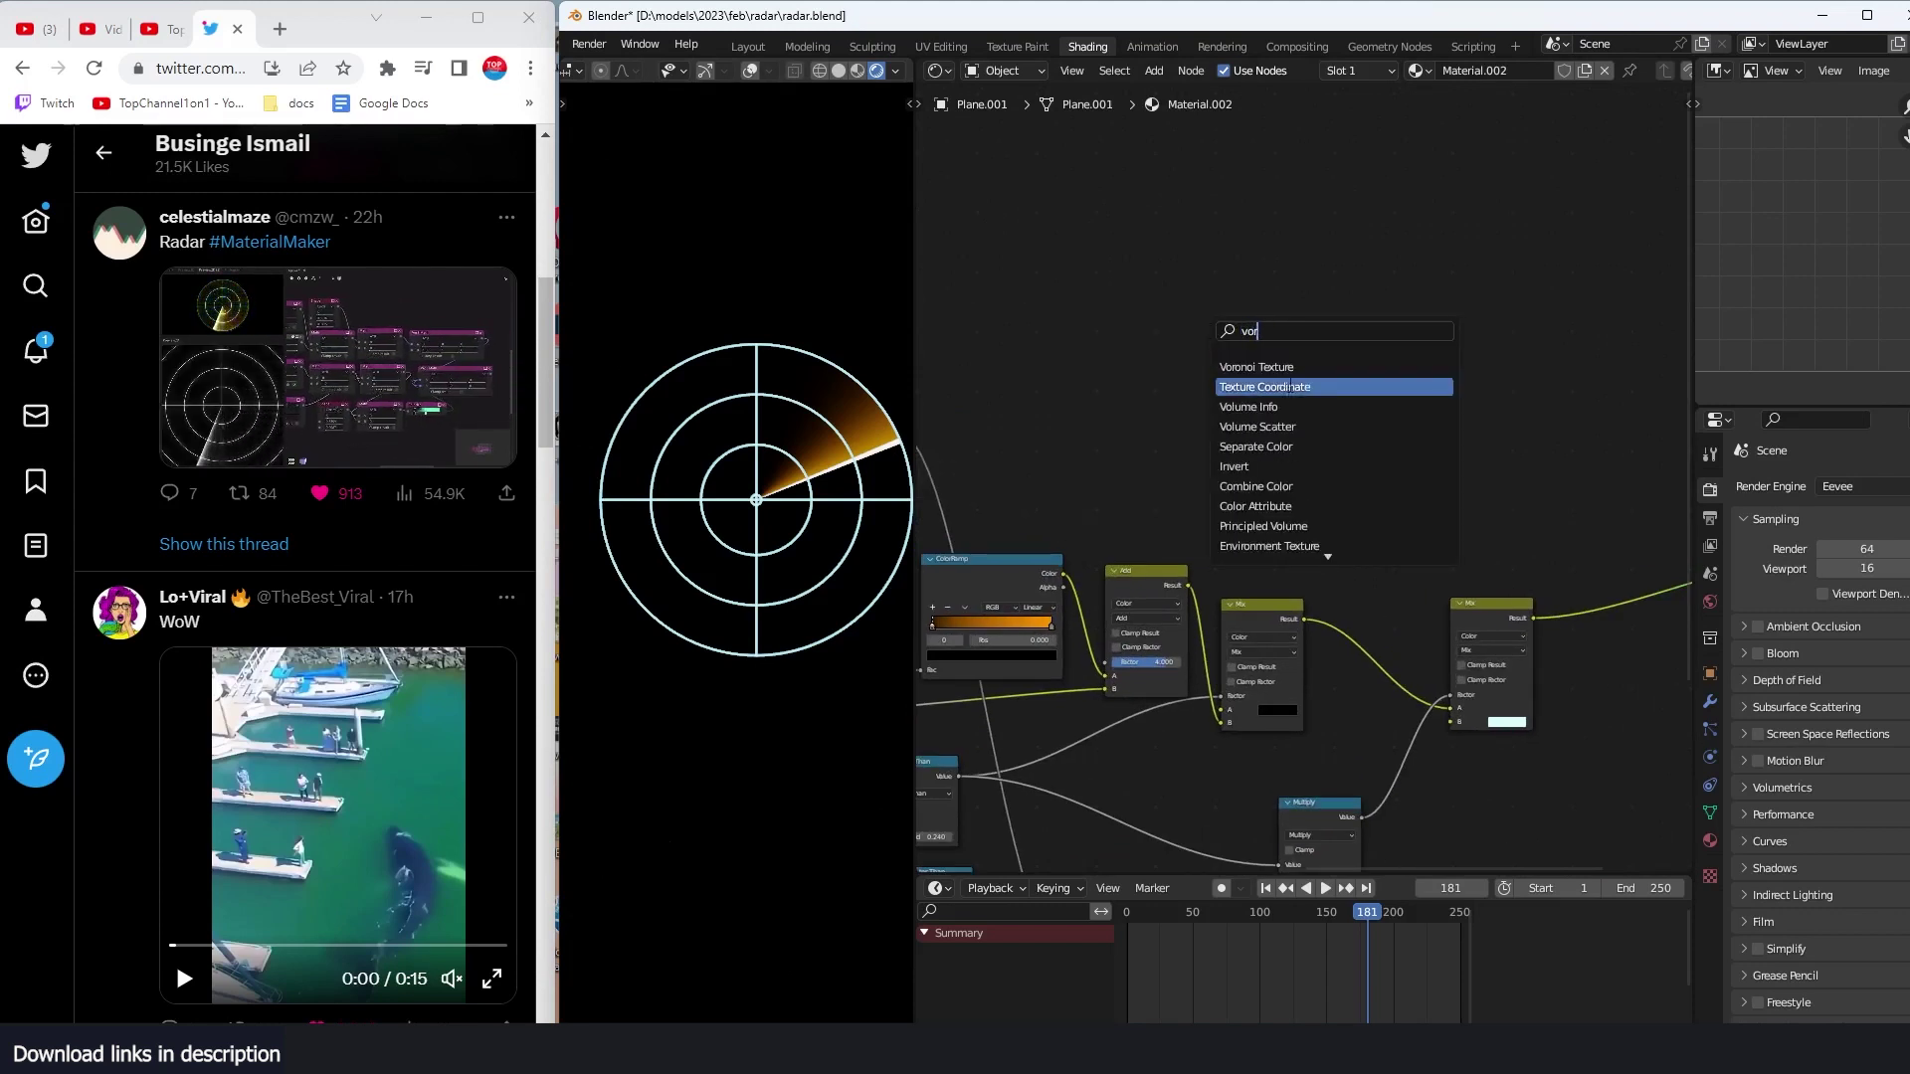
click(1255, 367)
click(1207, 364)
ctrl+shift+click(1207, 364)
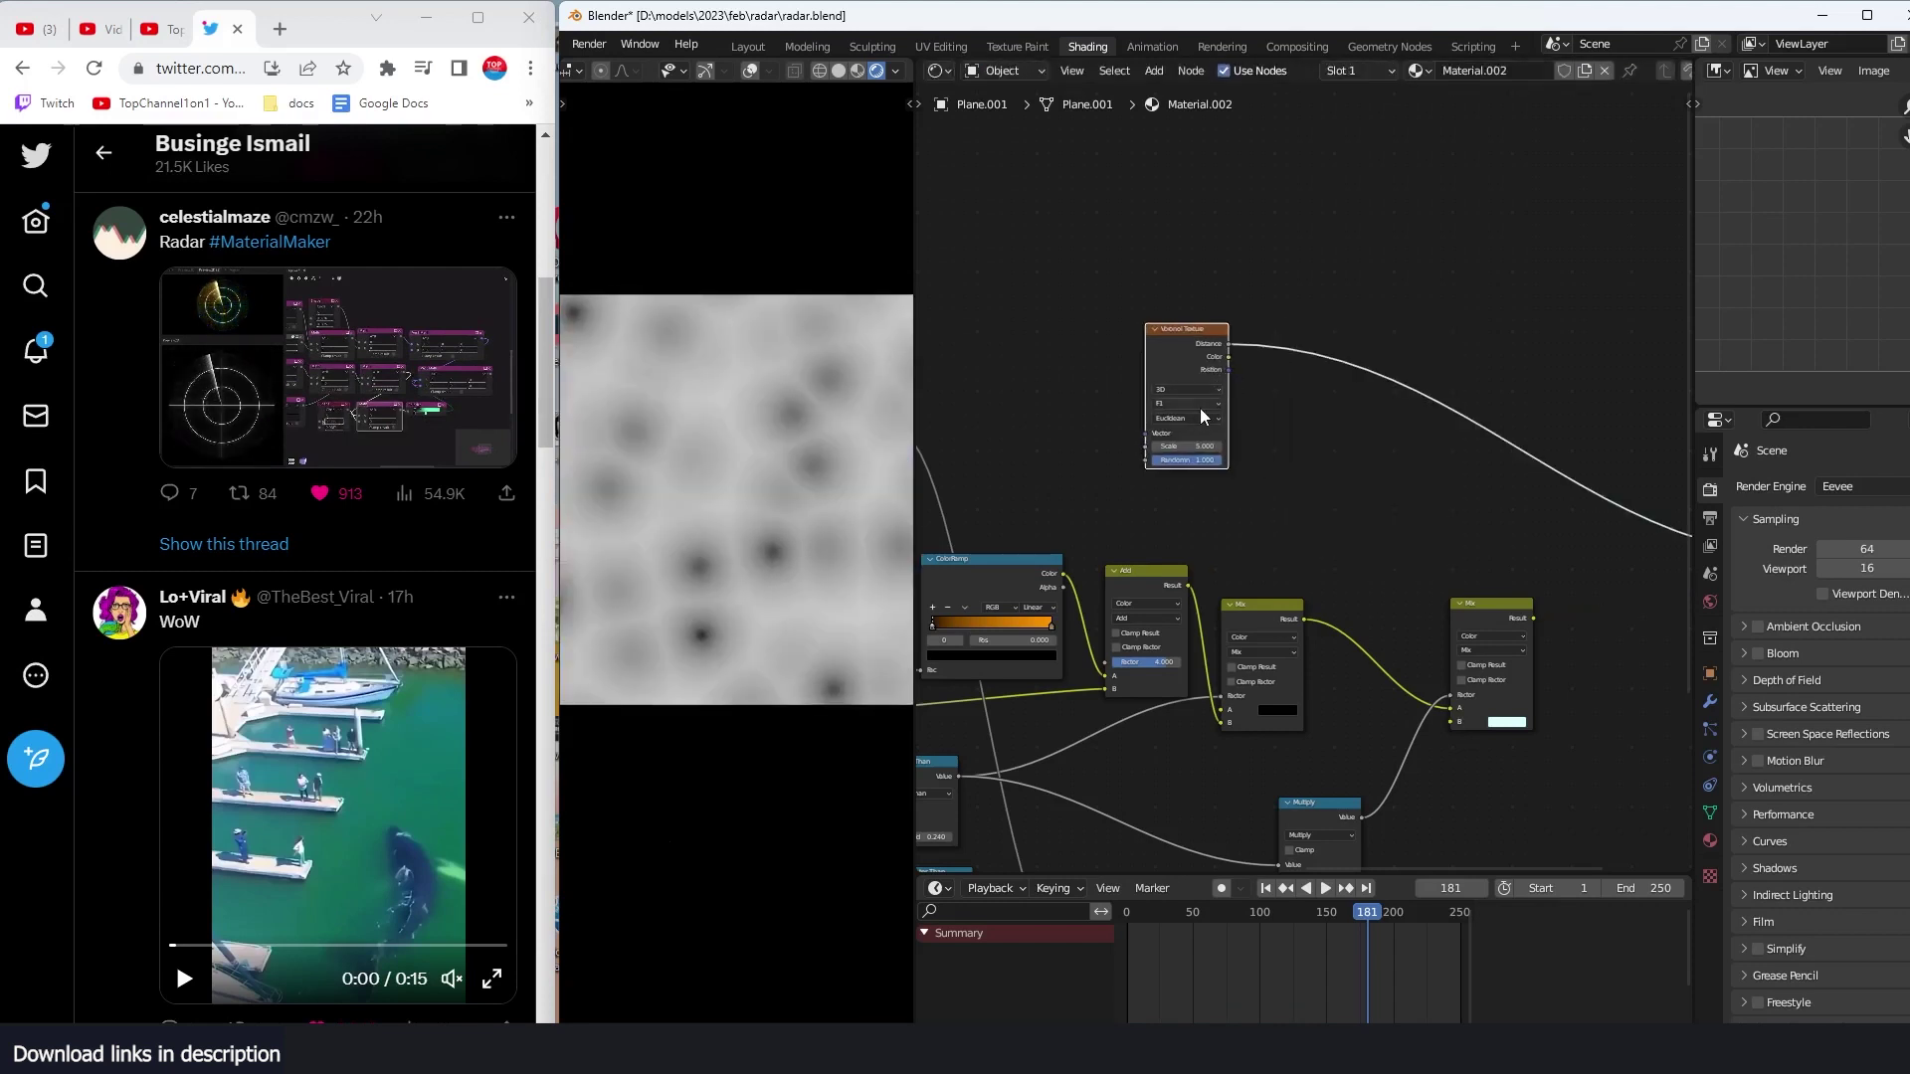
Step: Set the Voronoi Texture's Randomness to 0 and its feature output to Smooth F1
scroll(1199, 408, up, 4)
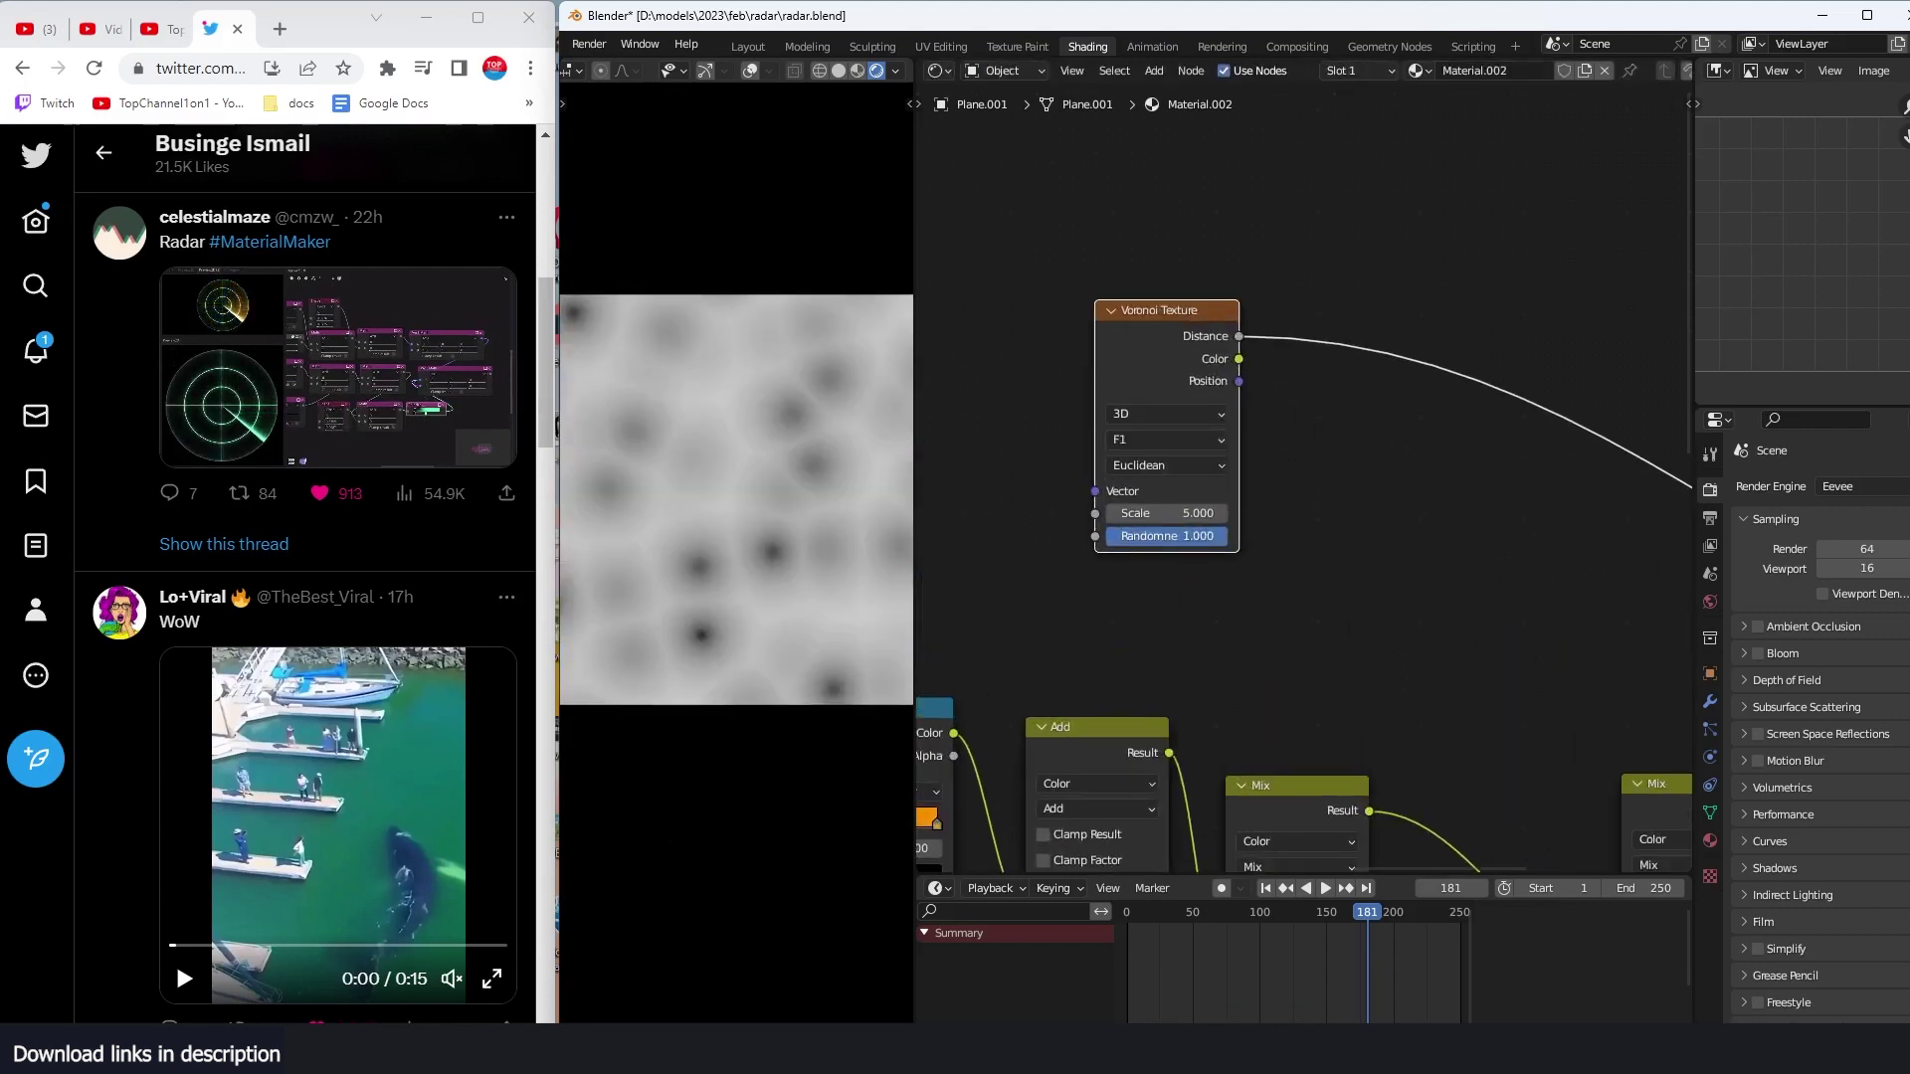
drag(1215, 536, 1106, 536)
scroll(1191, 414, up, 1)
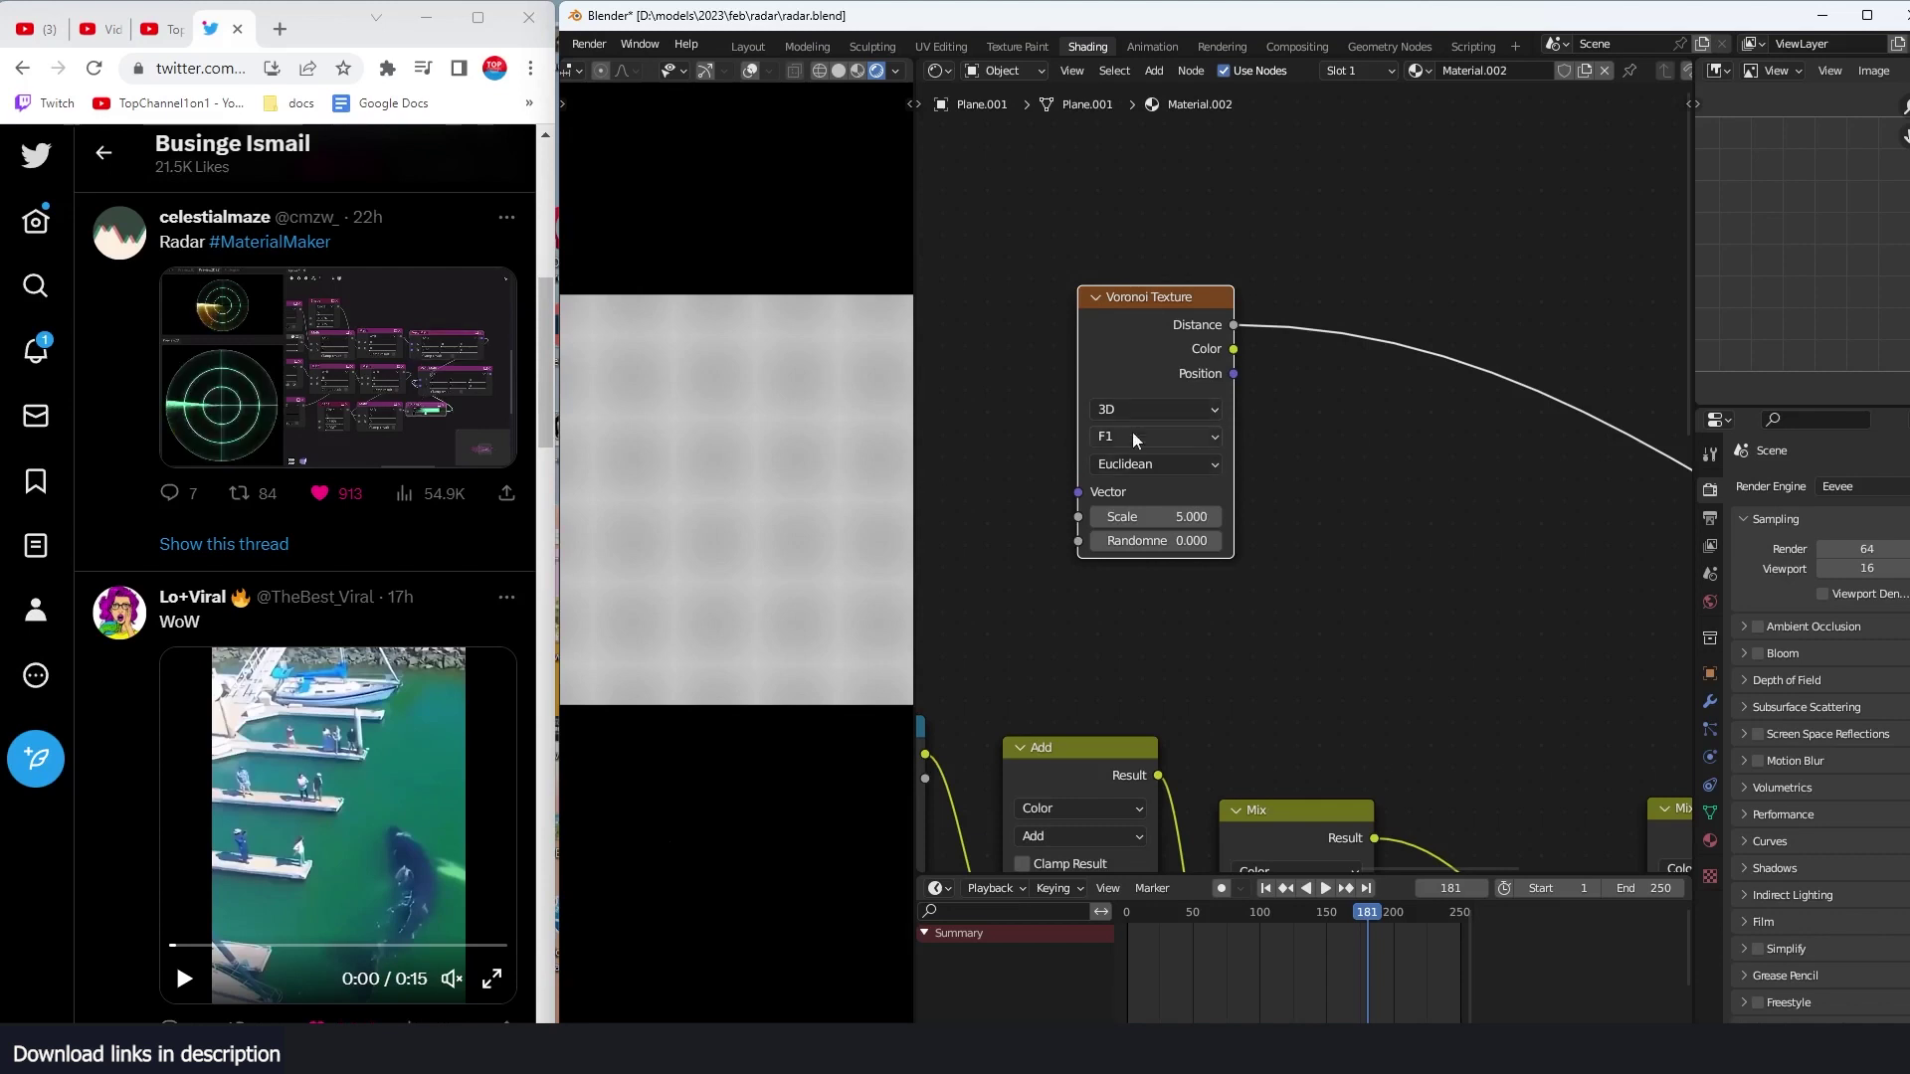
click(1155, 437)
click(1170, 485)
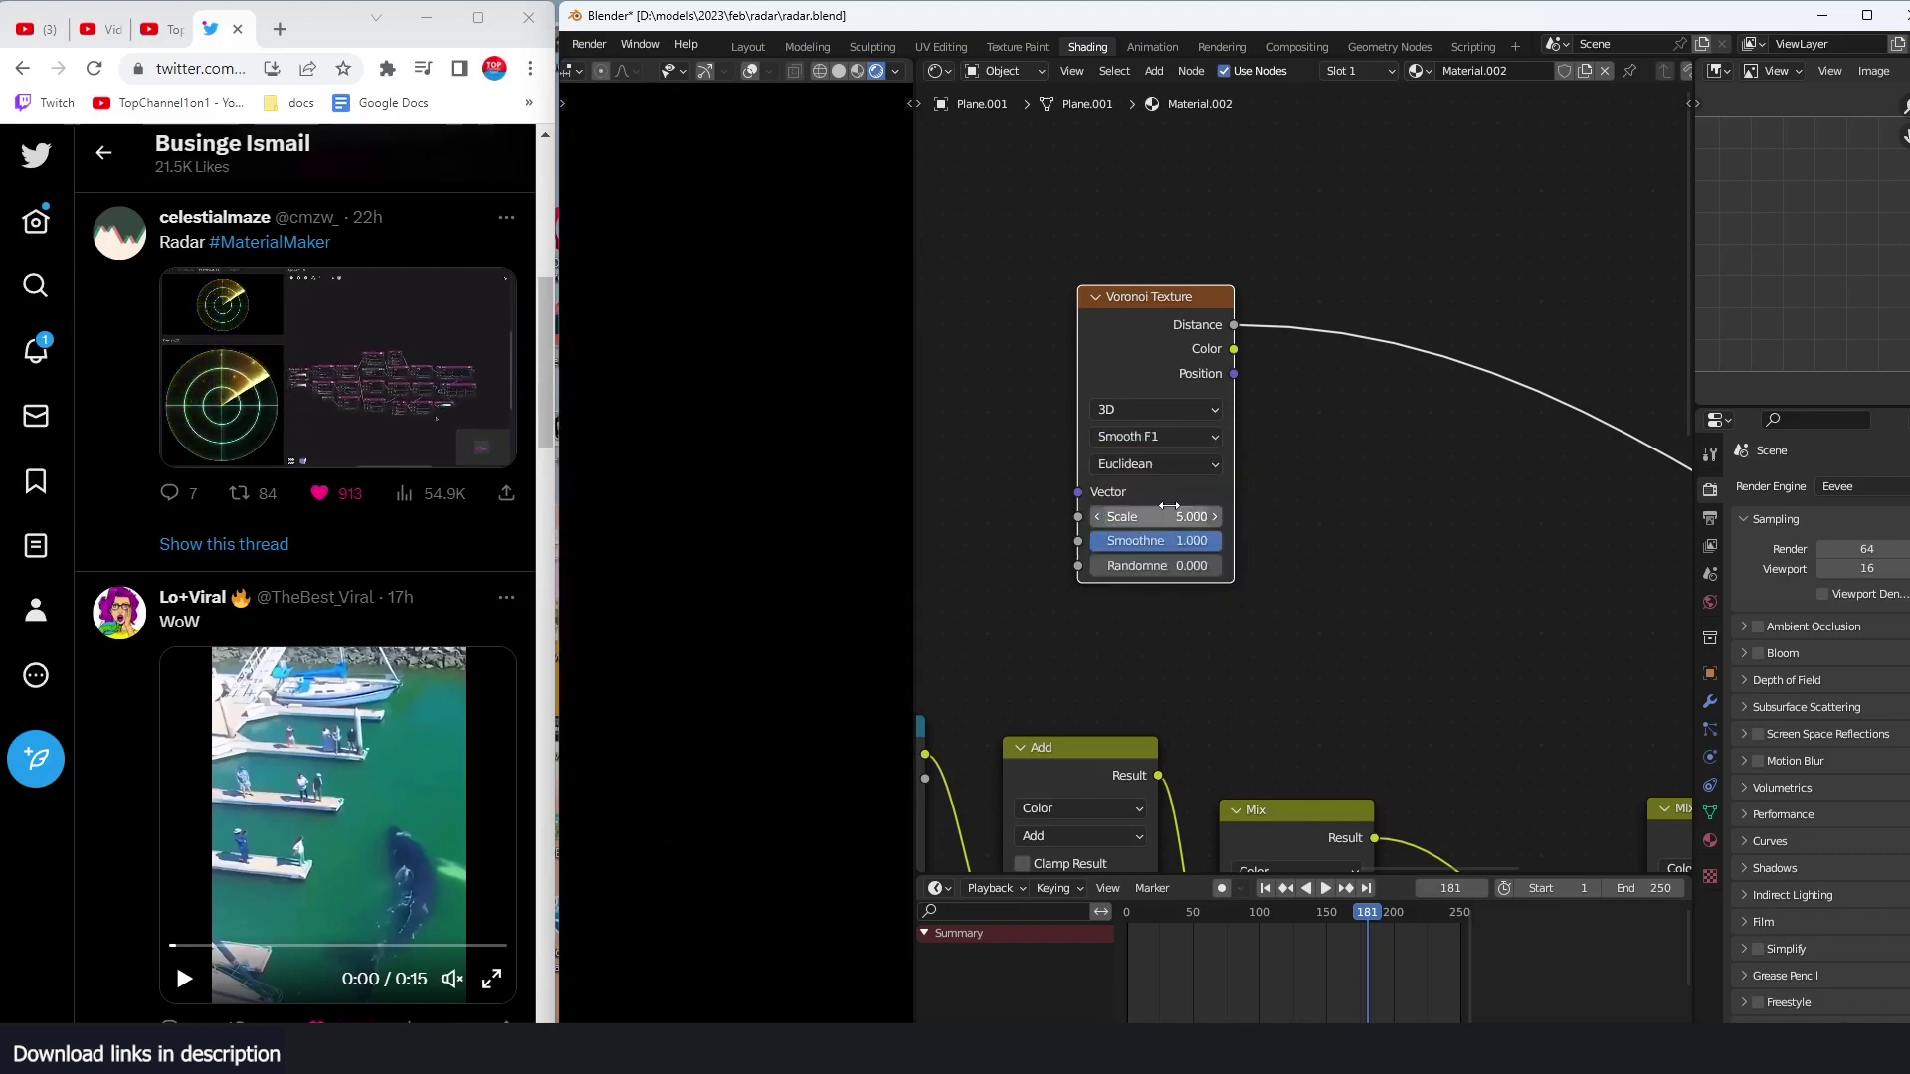
scroll(1297, 462, down, 2)
middle_drag(1385, 393, 1157, 393)
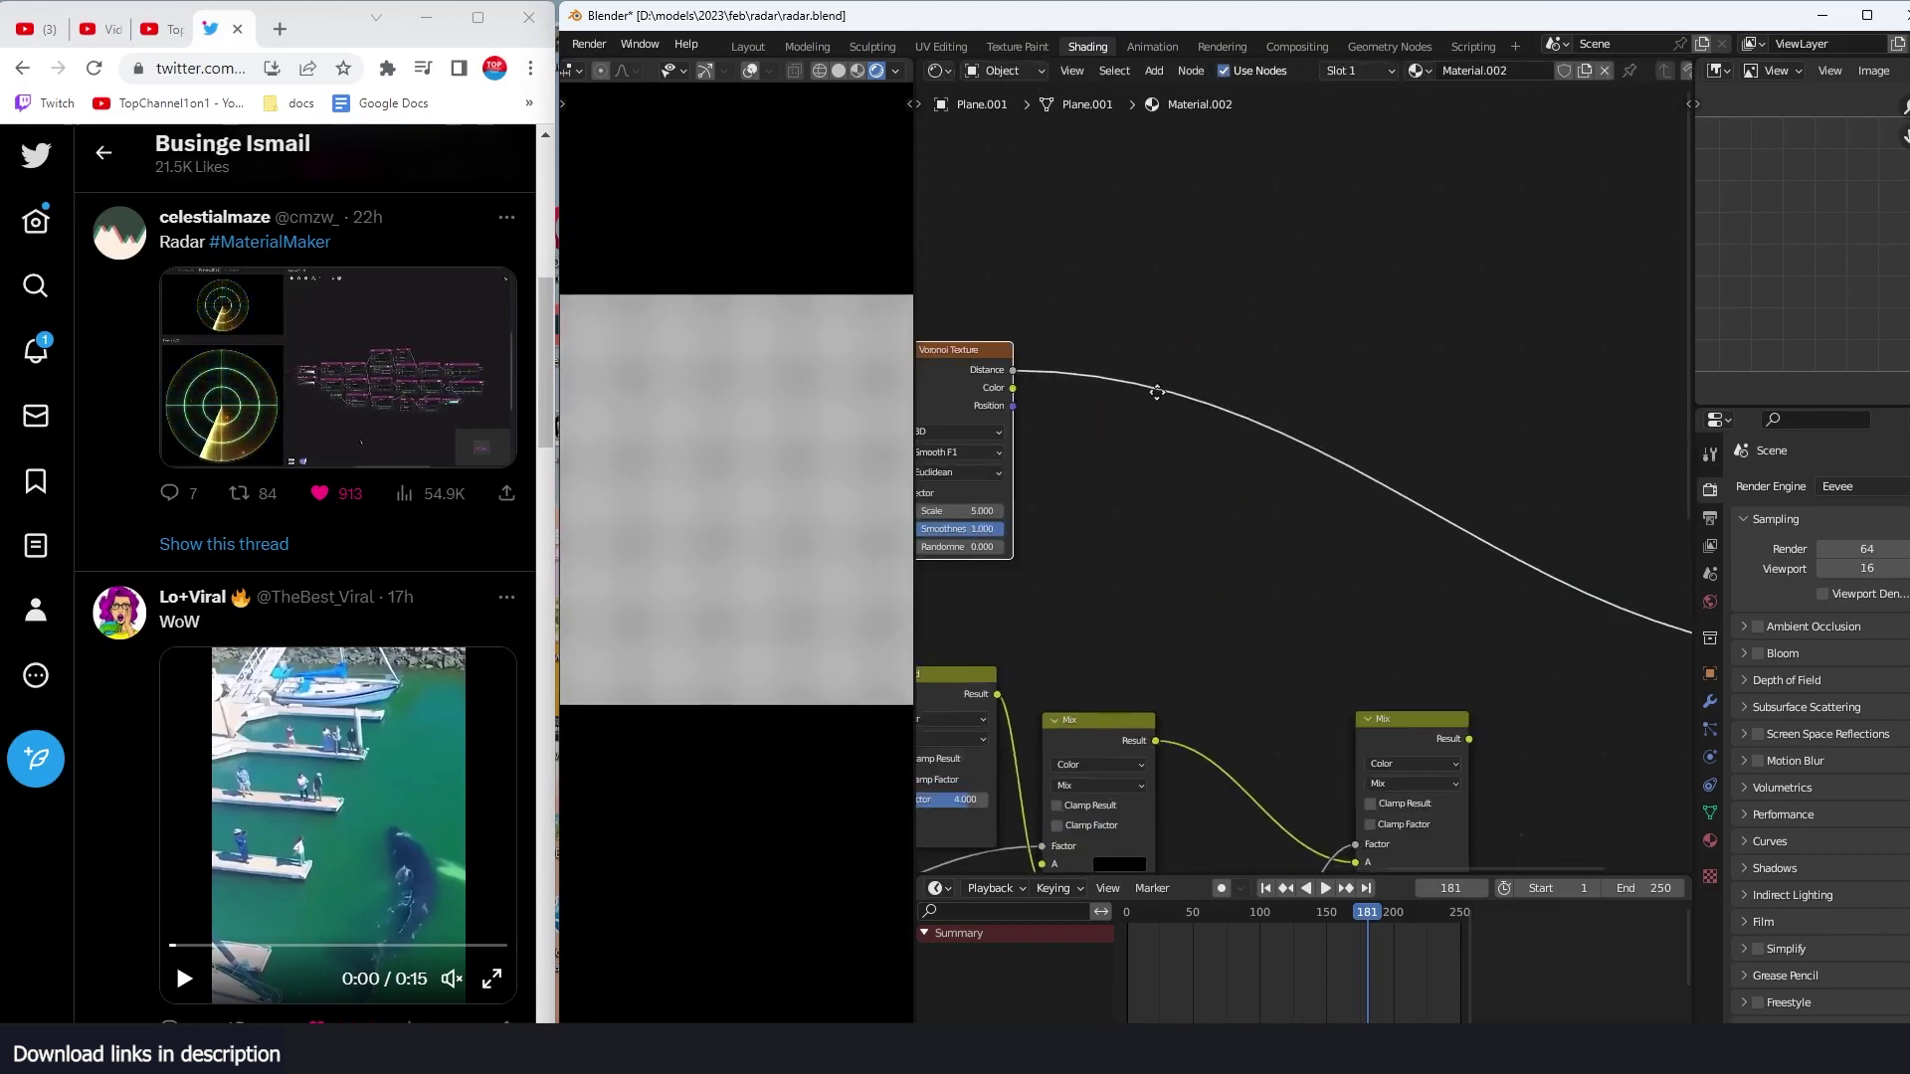
Step: Insert a ColorRamp node after the Voronoi Texture's distance output and move its black stop to 0.536
mouse_move(1125, 540)
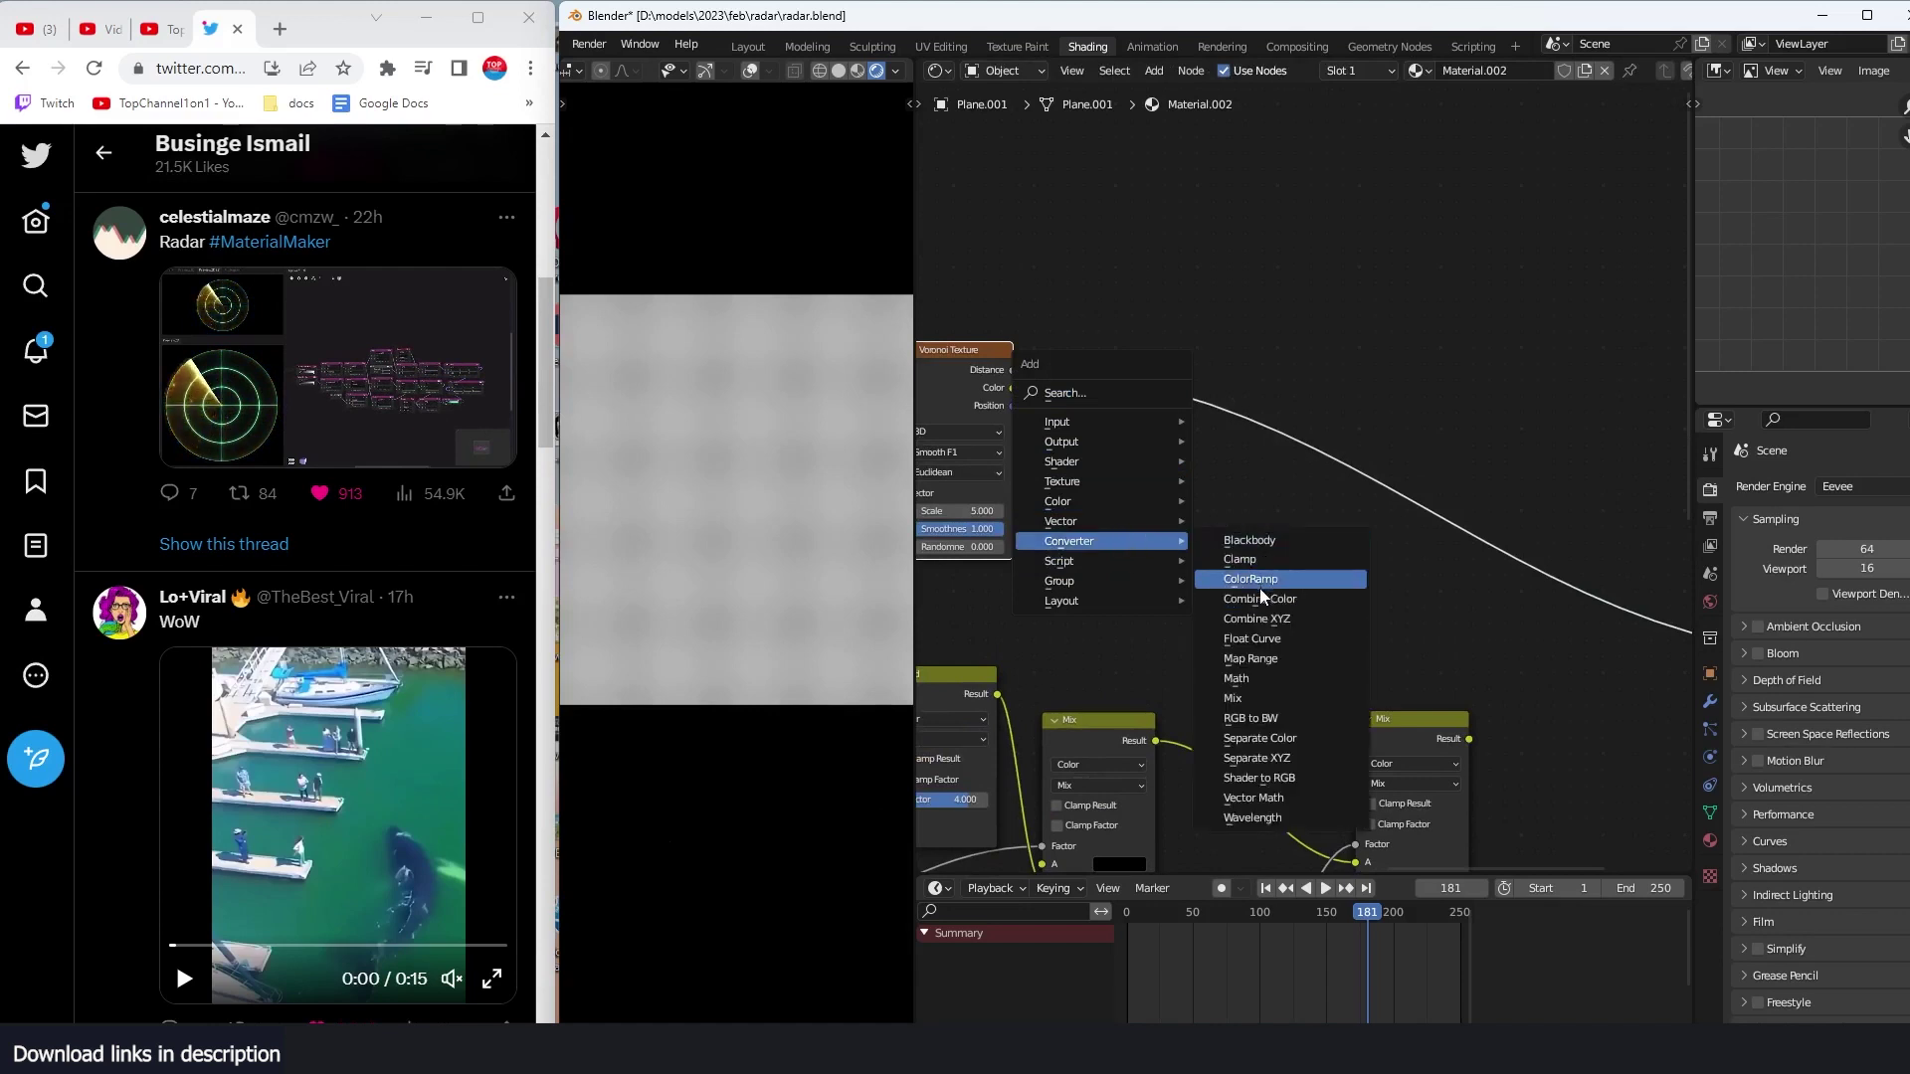
click(1259, 588)
click(1302, 451)
drag(1188, 455, 1286, 455)
click(1274, 456)
middle_drag(1144, 462, 1385, 452)
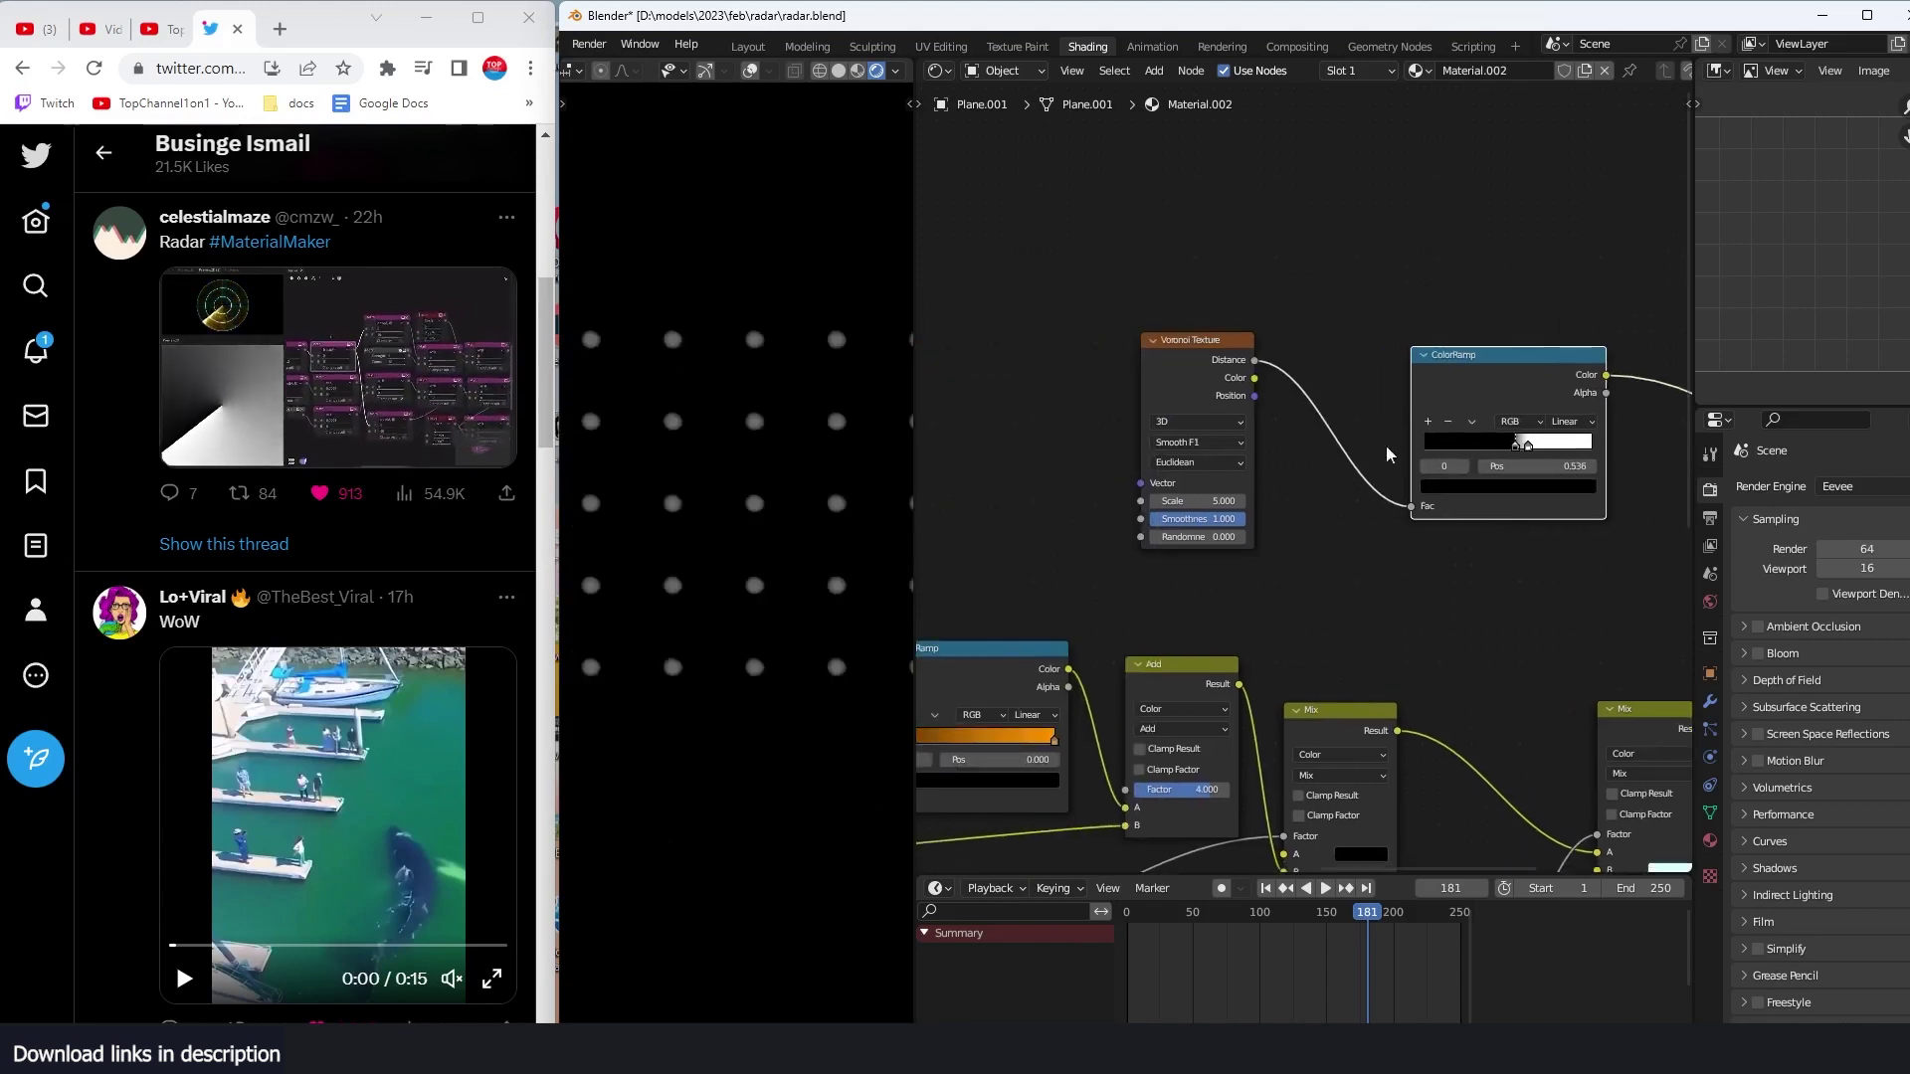
Step: Raise the Voronoi Texture's Scale to 34.930 and move the ColorRamp's white stop to 0.532
mouse_move(1209, 502)
mouse_down()
mouse_move(1192, 506)
mouse_move(1234, 502)
mouse_up()
middle_drag(1447, 464, 1298, 468)
scroll(1298, 468, up, 3)
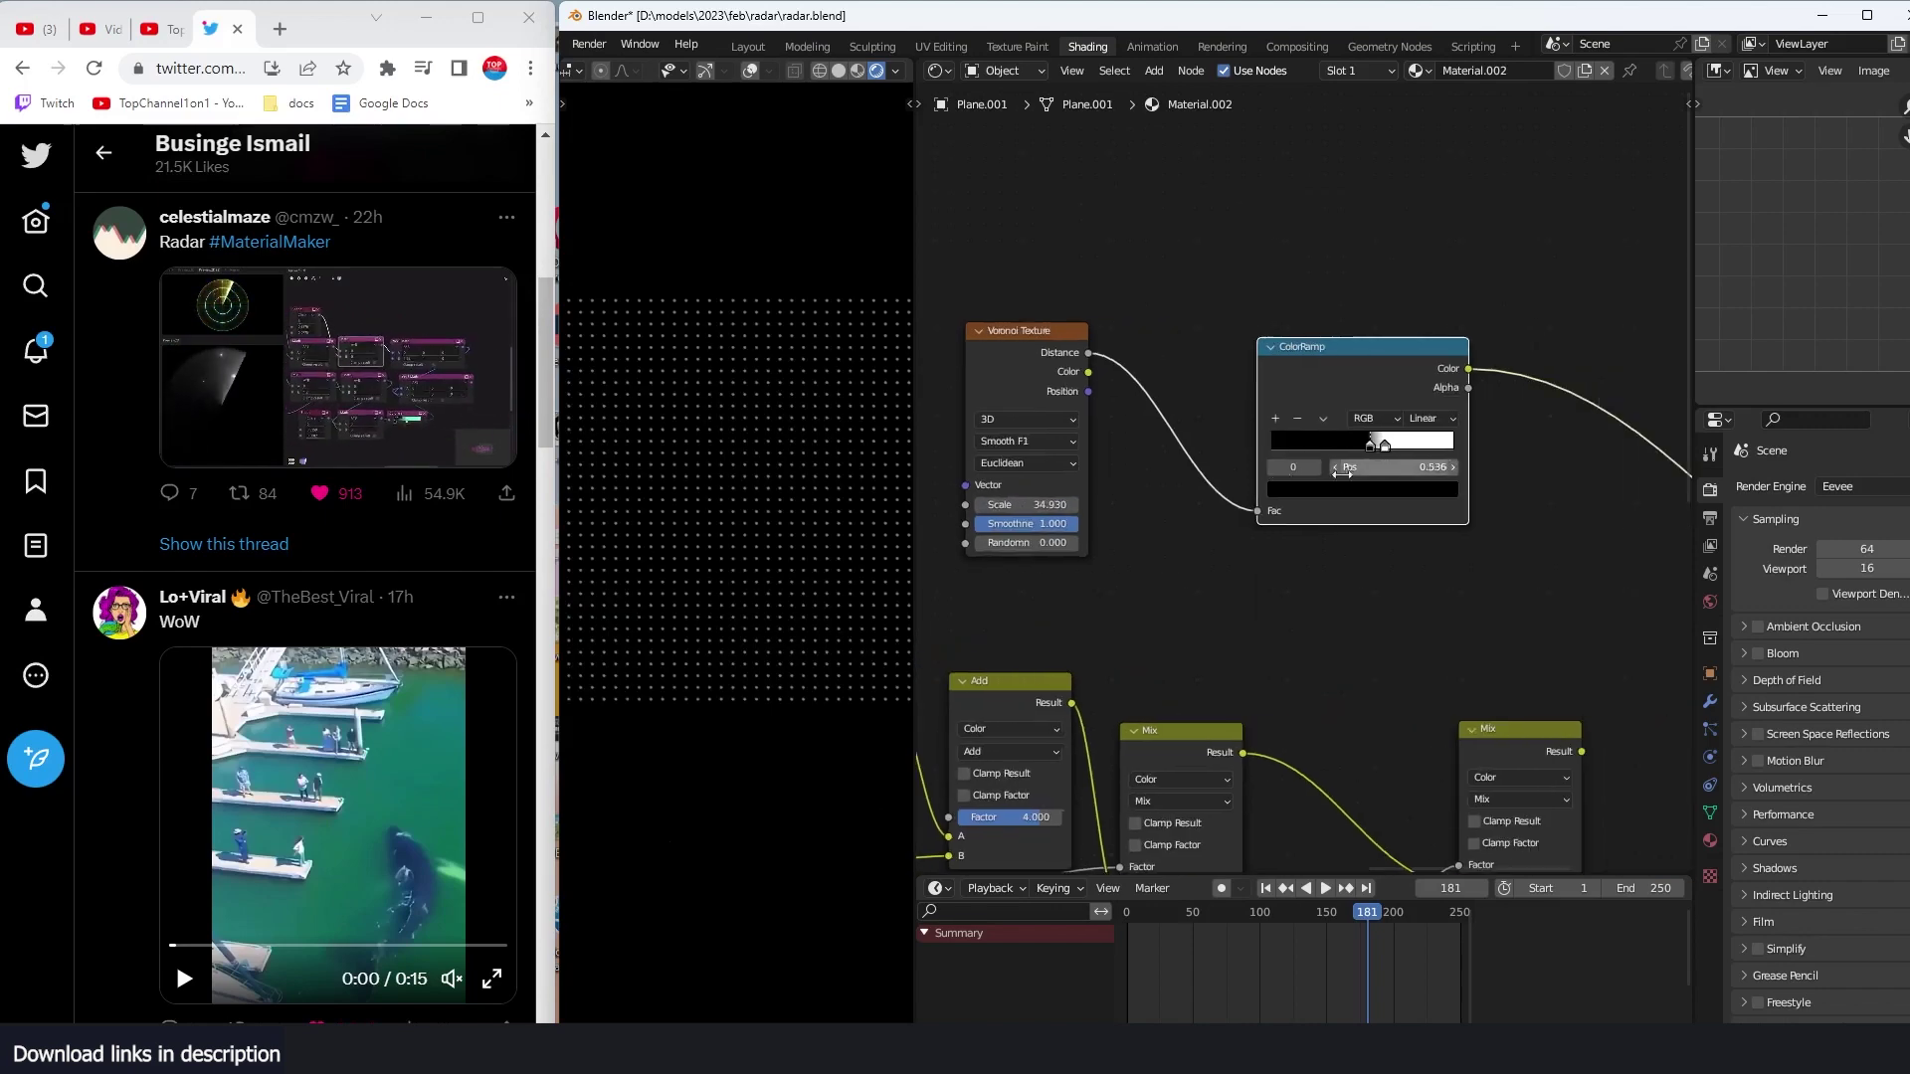
drag(1391, 446, 1379, 442)
Step: Insert a Math node on the link after the Voronoi branch's ColorRamp
middle_drag(1470, 527, 1296, 511)
key(shift+a)
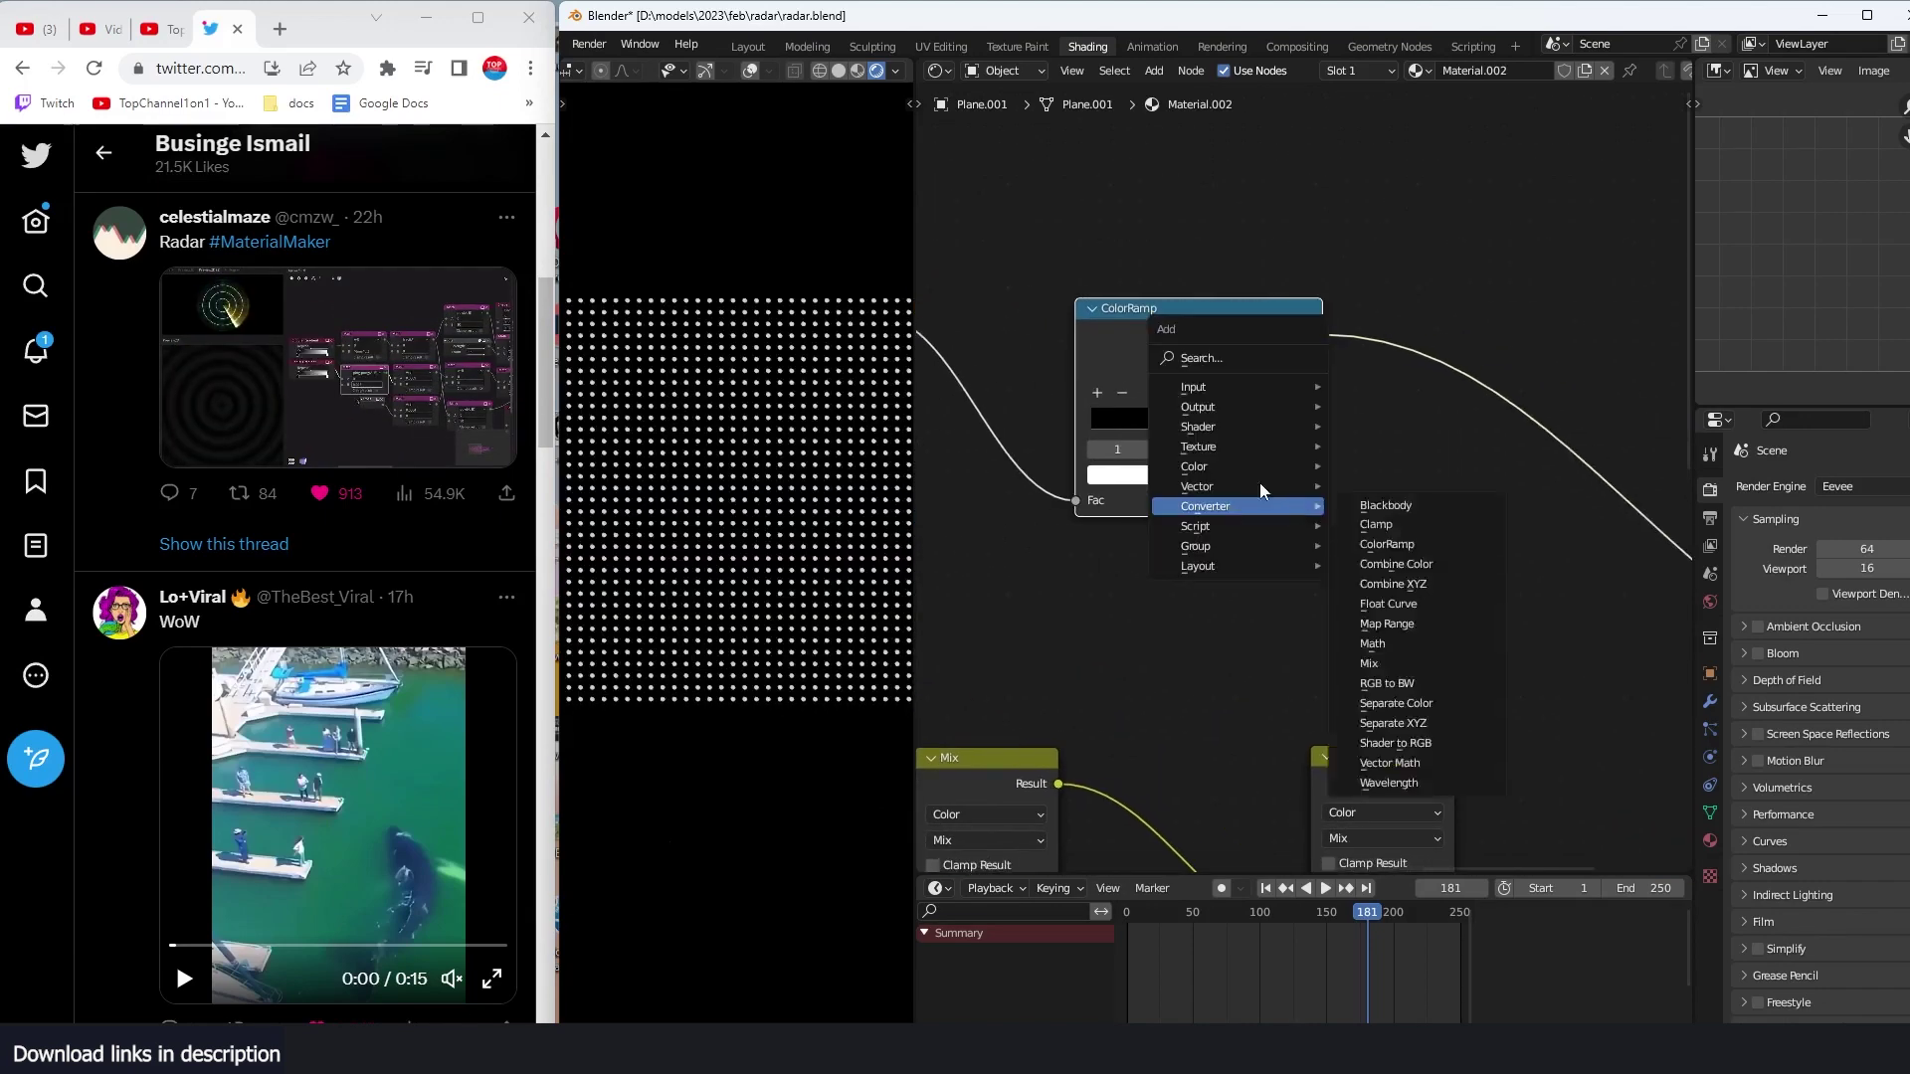
click(1261, 366)
text(math)
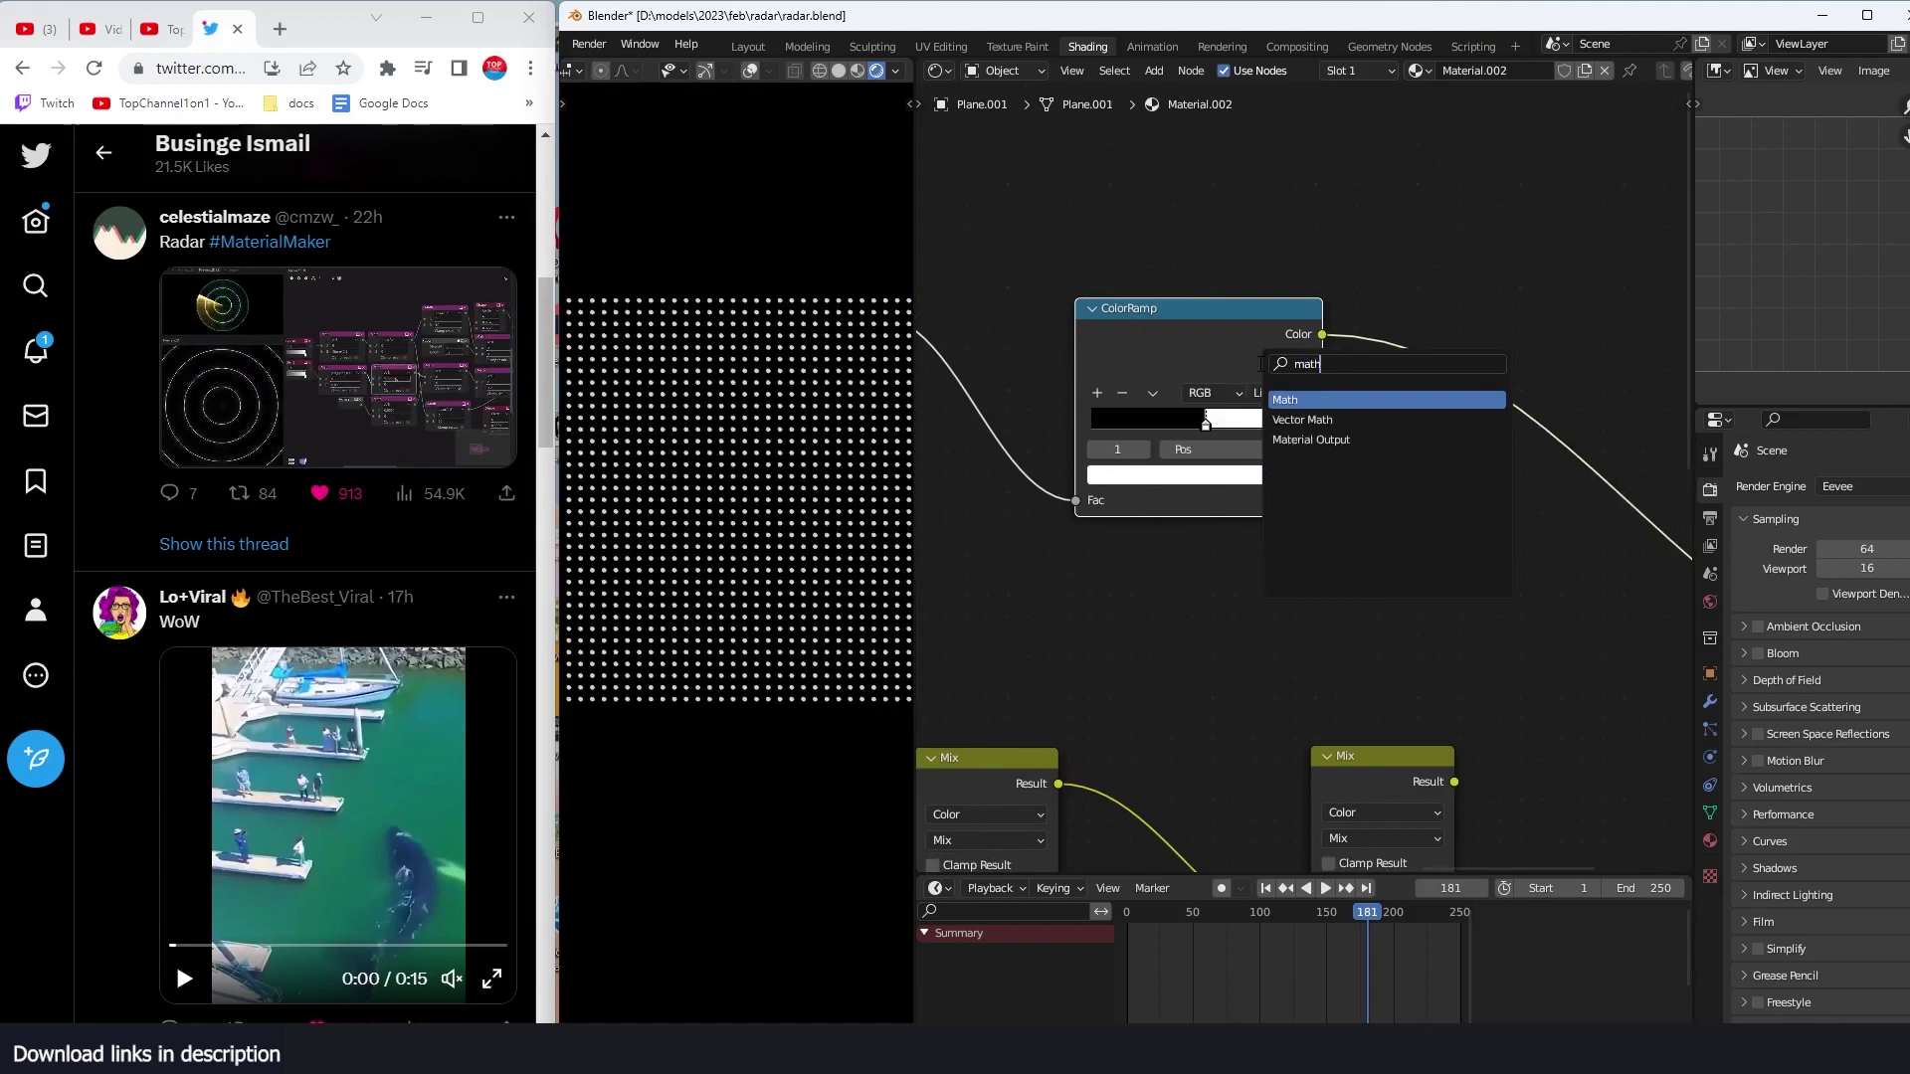
click(1315, 398)
click(1483, 367)
Step: Change the new Math node's operation to Power with an exponent of 5
middle_drag(1450, 395, 1367, 413)
scroll(1402, 398, up, 3)
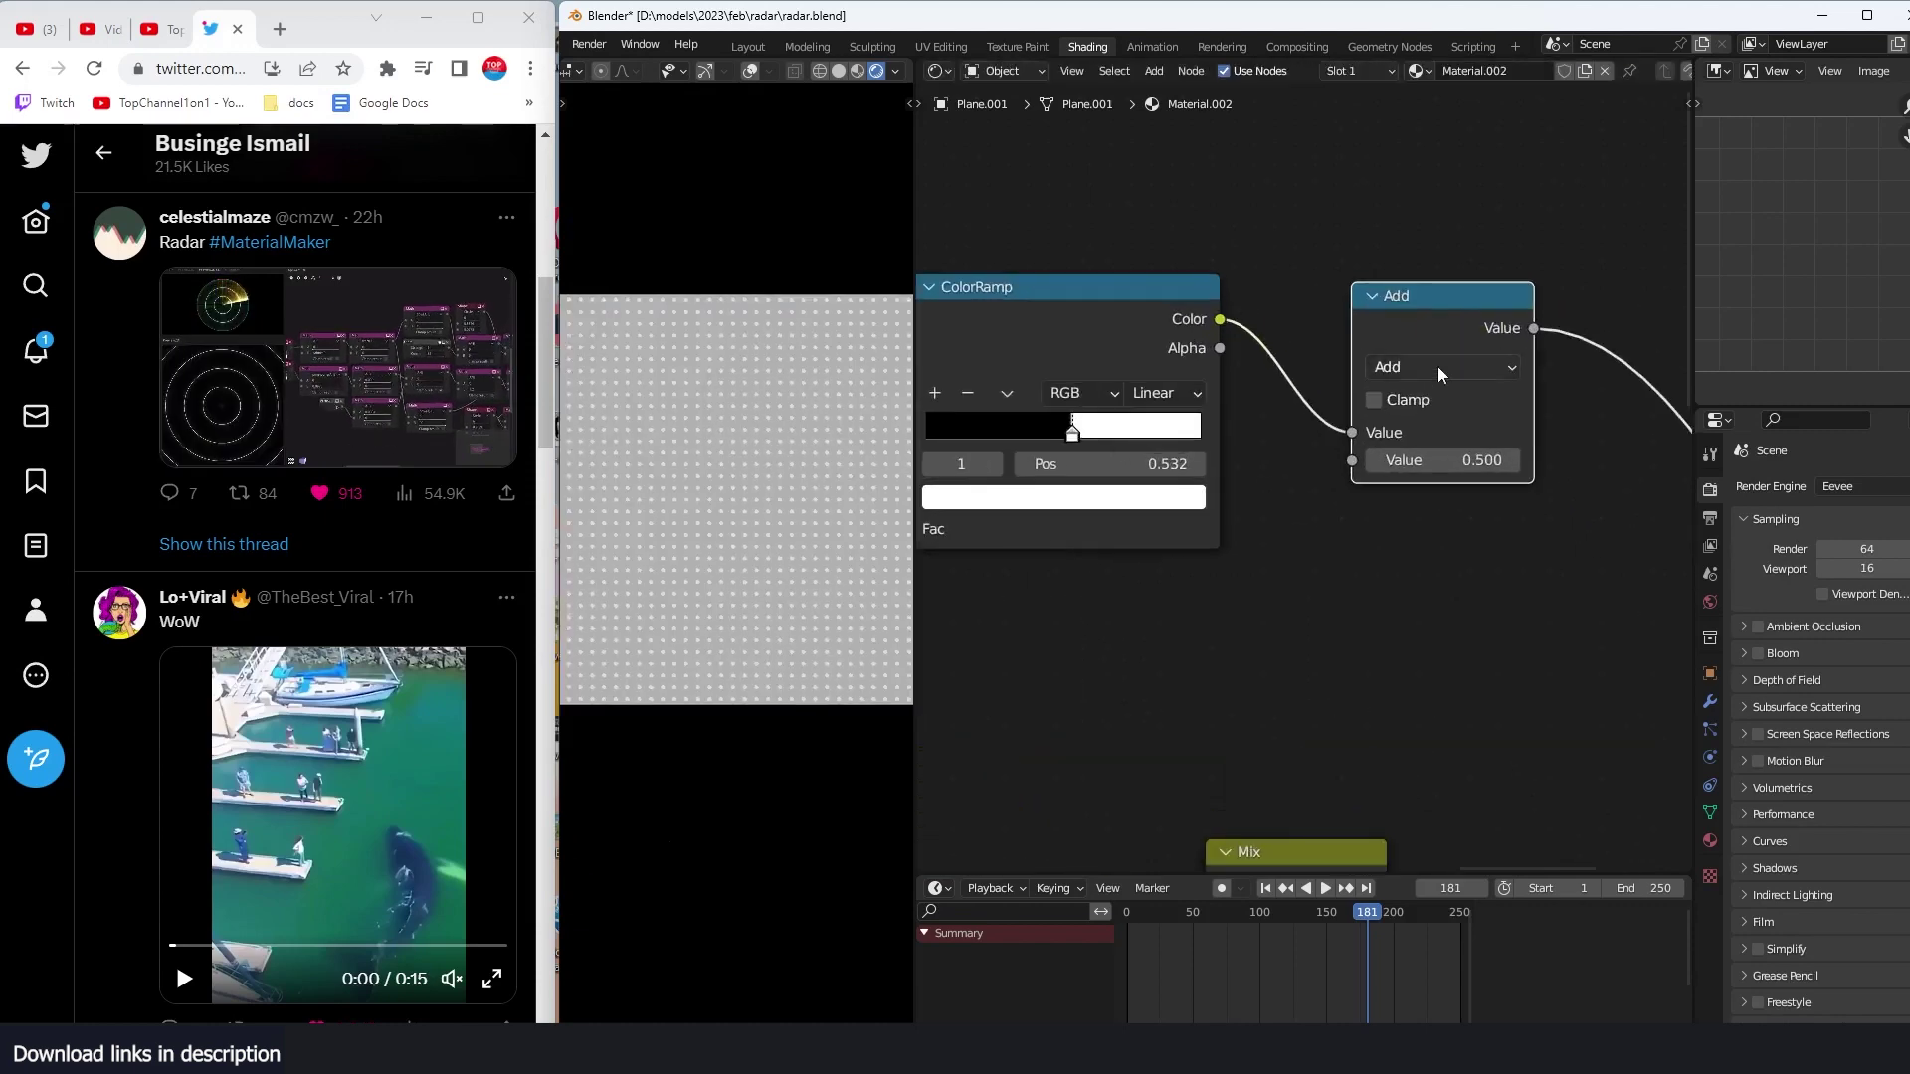
click(1440, 370)
click(1184, 594)
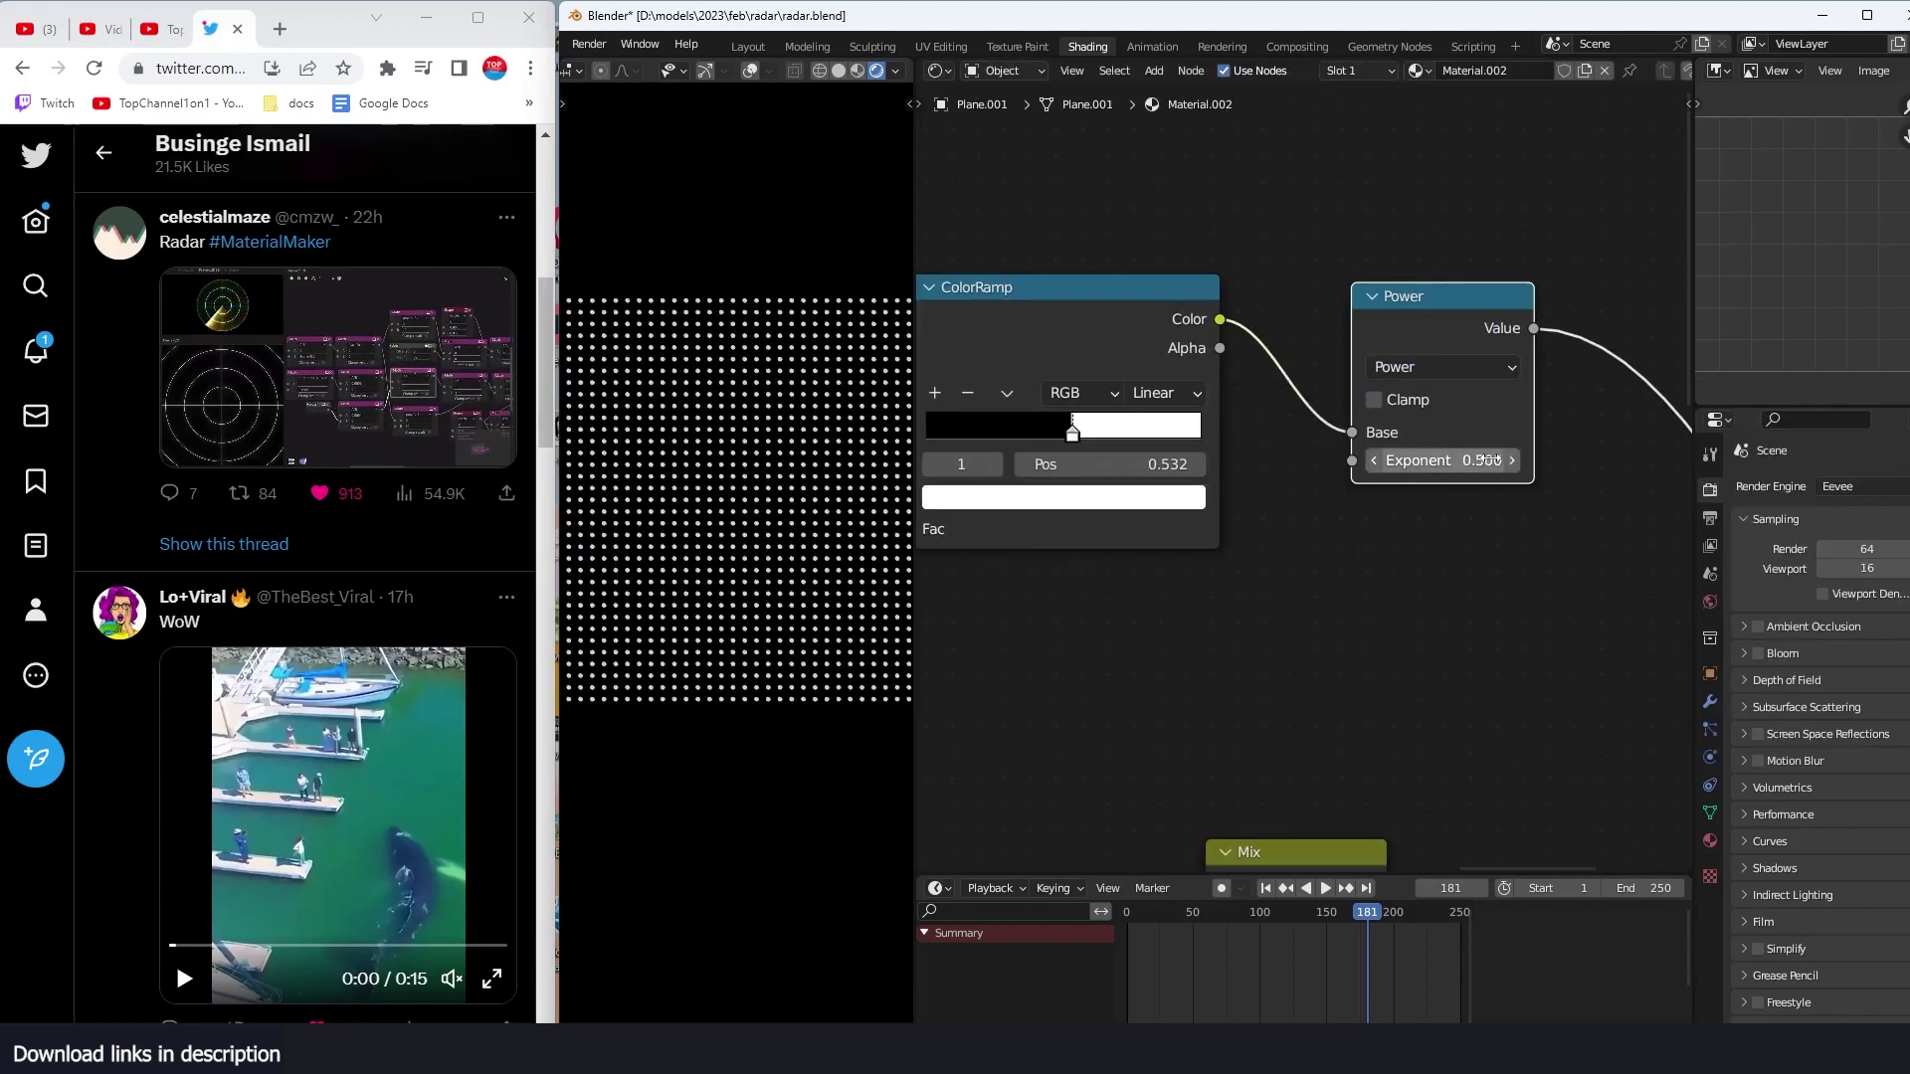
text(5)
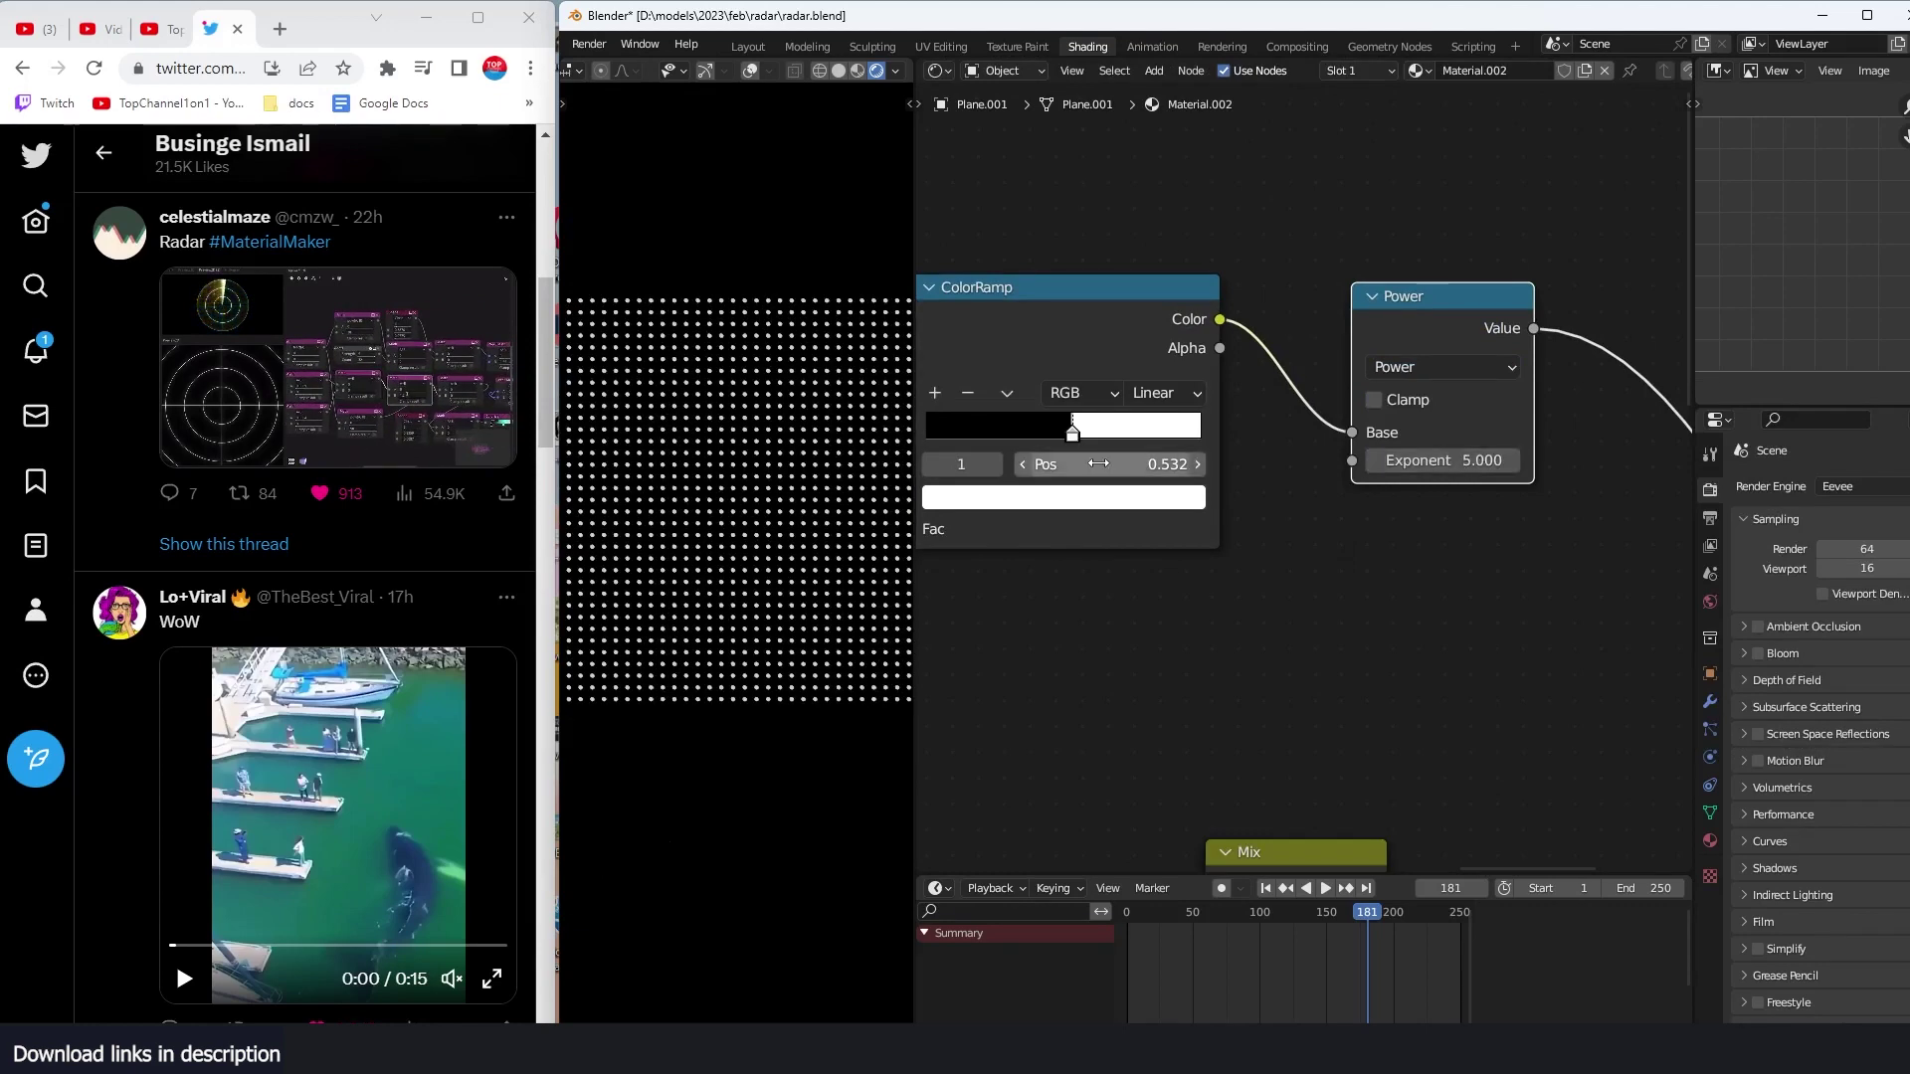
Step: Increase the Voronoi Texture's Randomness to 0.092
middle_drag(1098, 463, 1398, 524)
scroll(1109, 473, up, 3)
drag(1133, 527, 1151, 527)
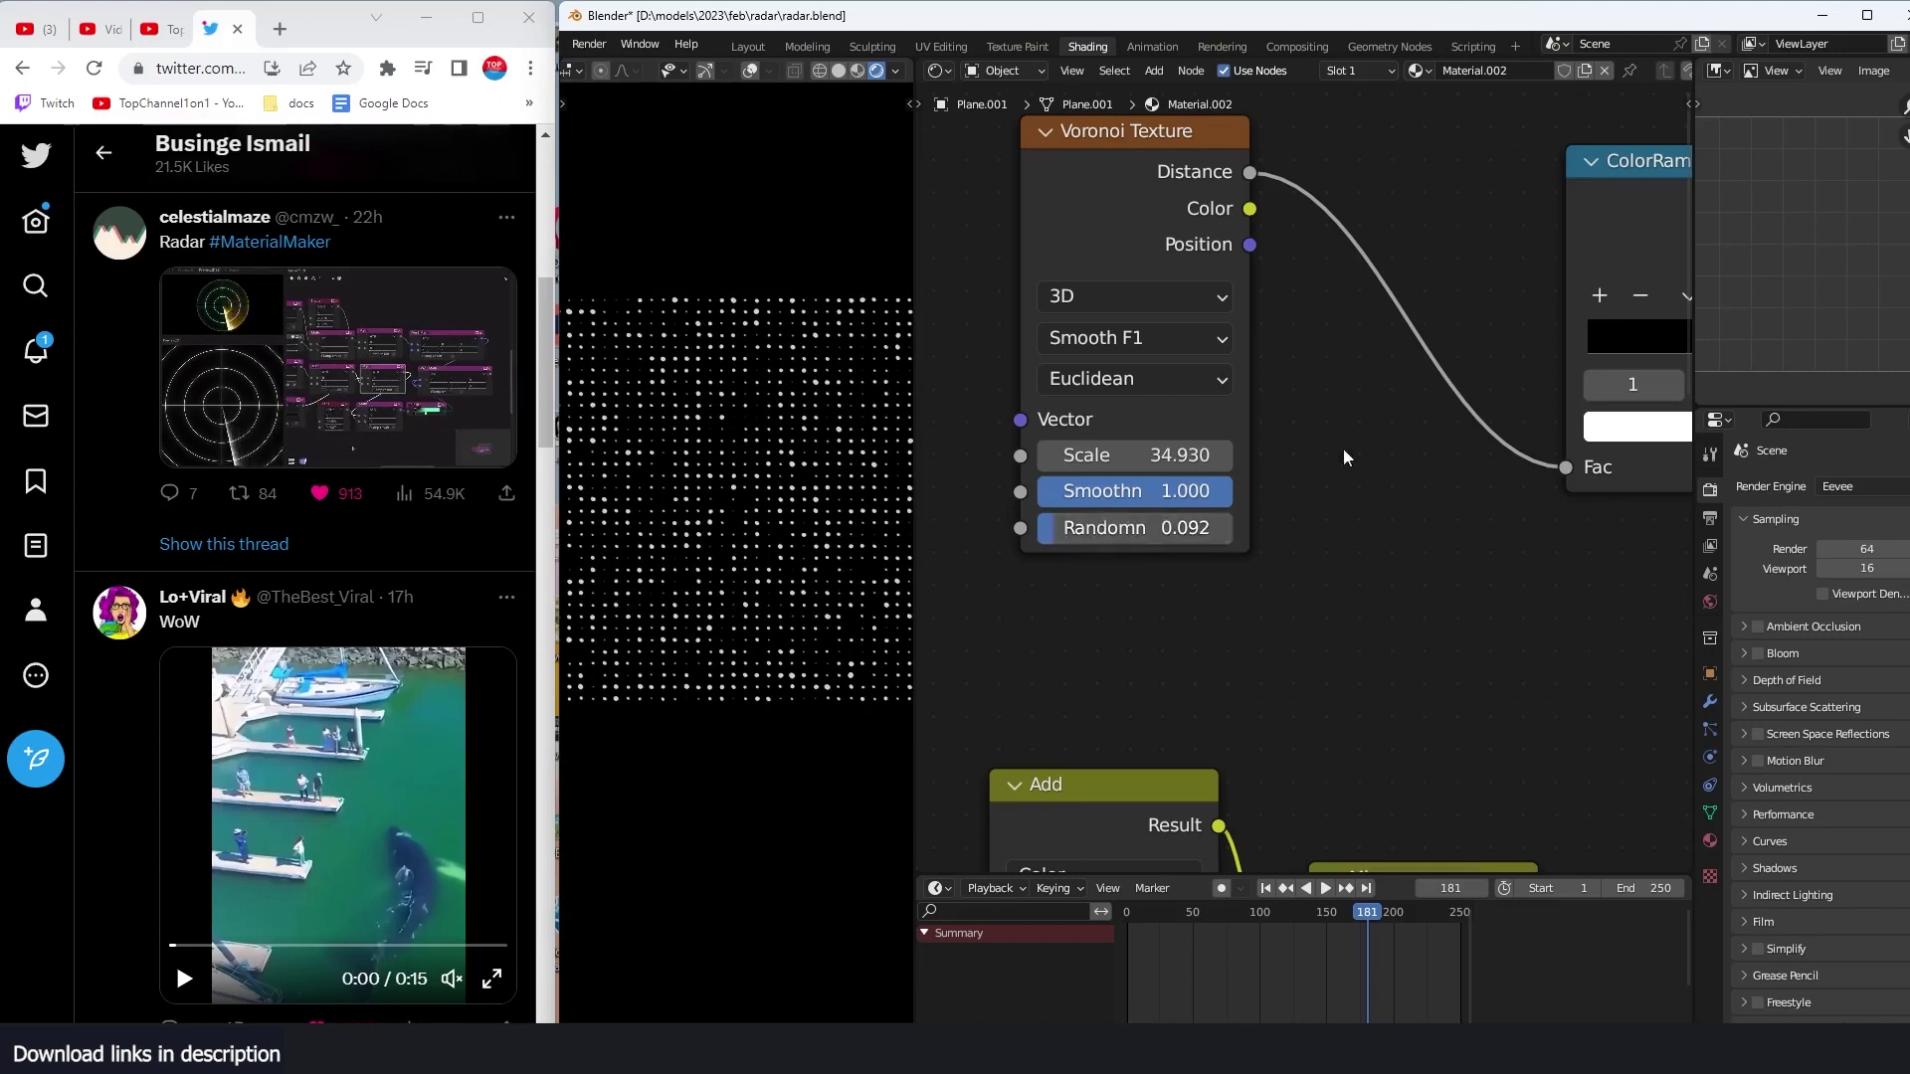
Step: Adjust the stops of the Voronoi branch's ColorRamp, setting the white stop to 0.550 close beside the black one
scroll(1344, 449, down, 4)
middle_drag(1363, 446, 1011, 516)
scroll(1313, 476, up, 4)
scroll(1307, 483, down, 7)
scroll(1197, 484, up, 2)
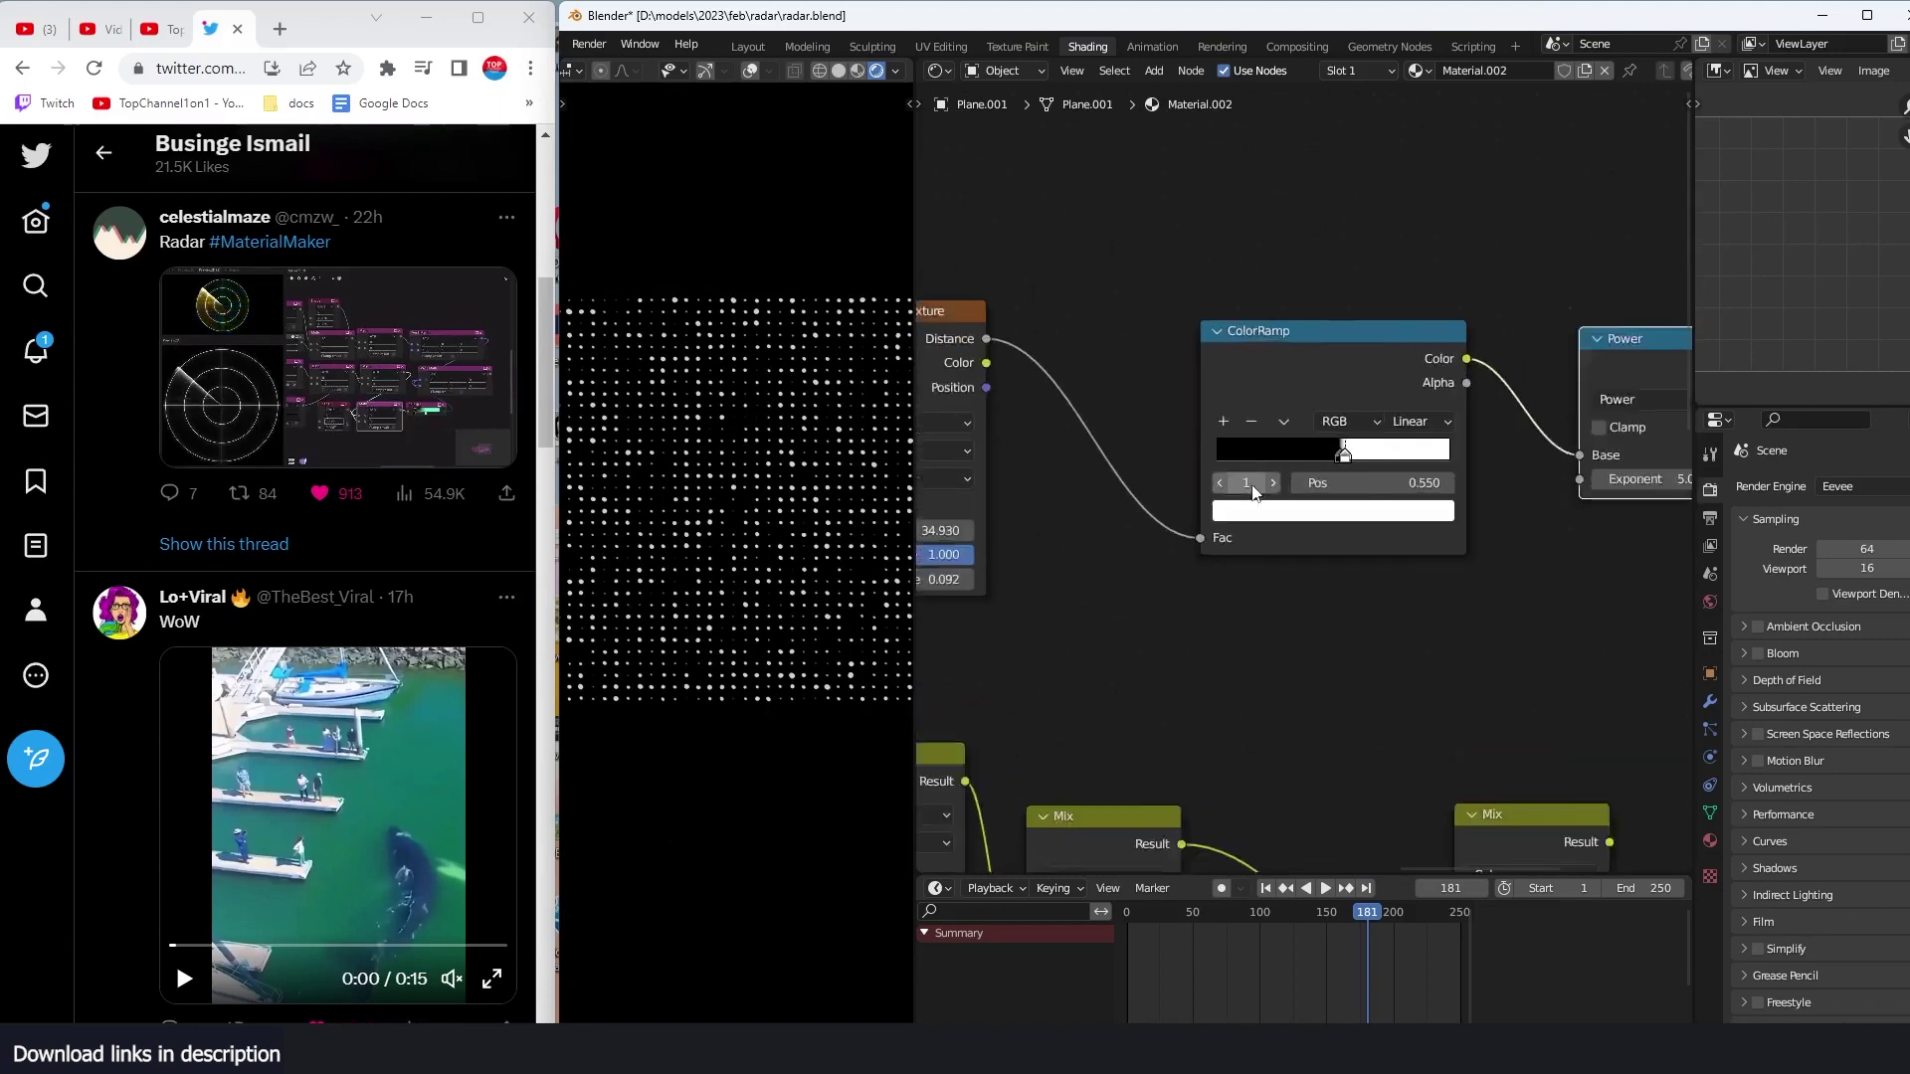
scroll(1298, 467, up, 1)
click(1339, 449)
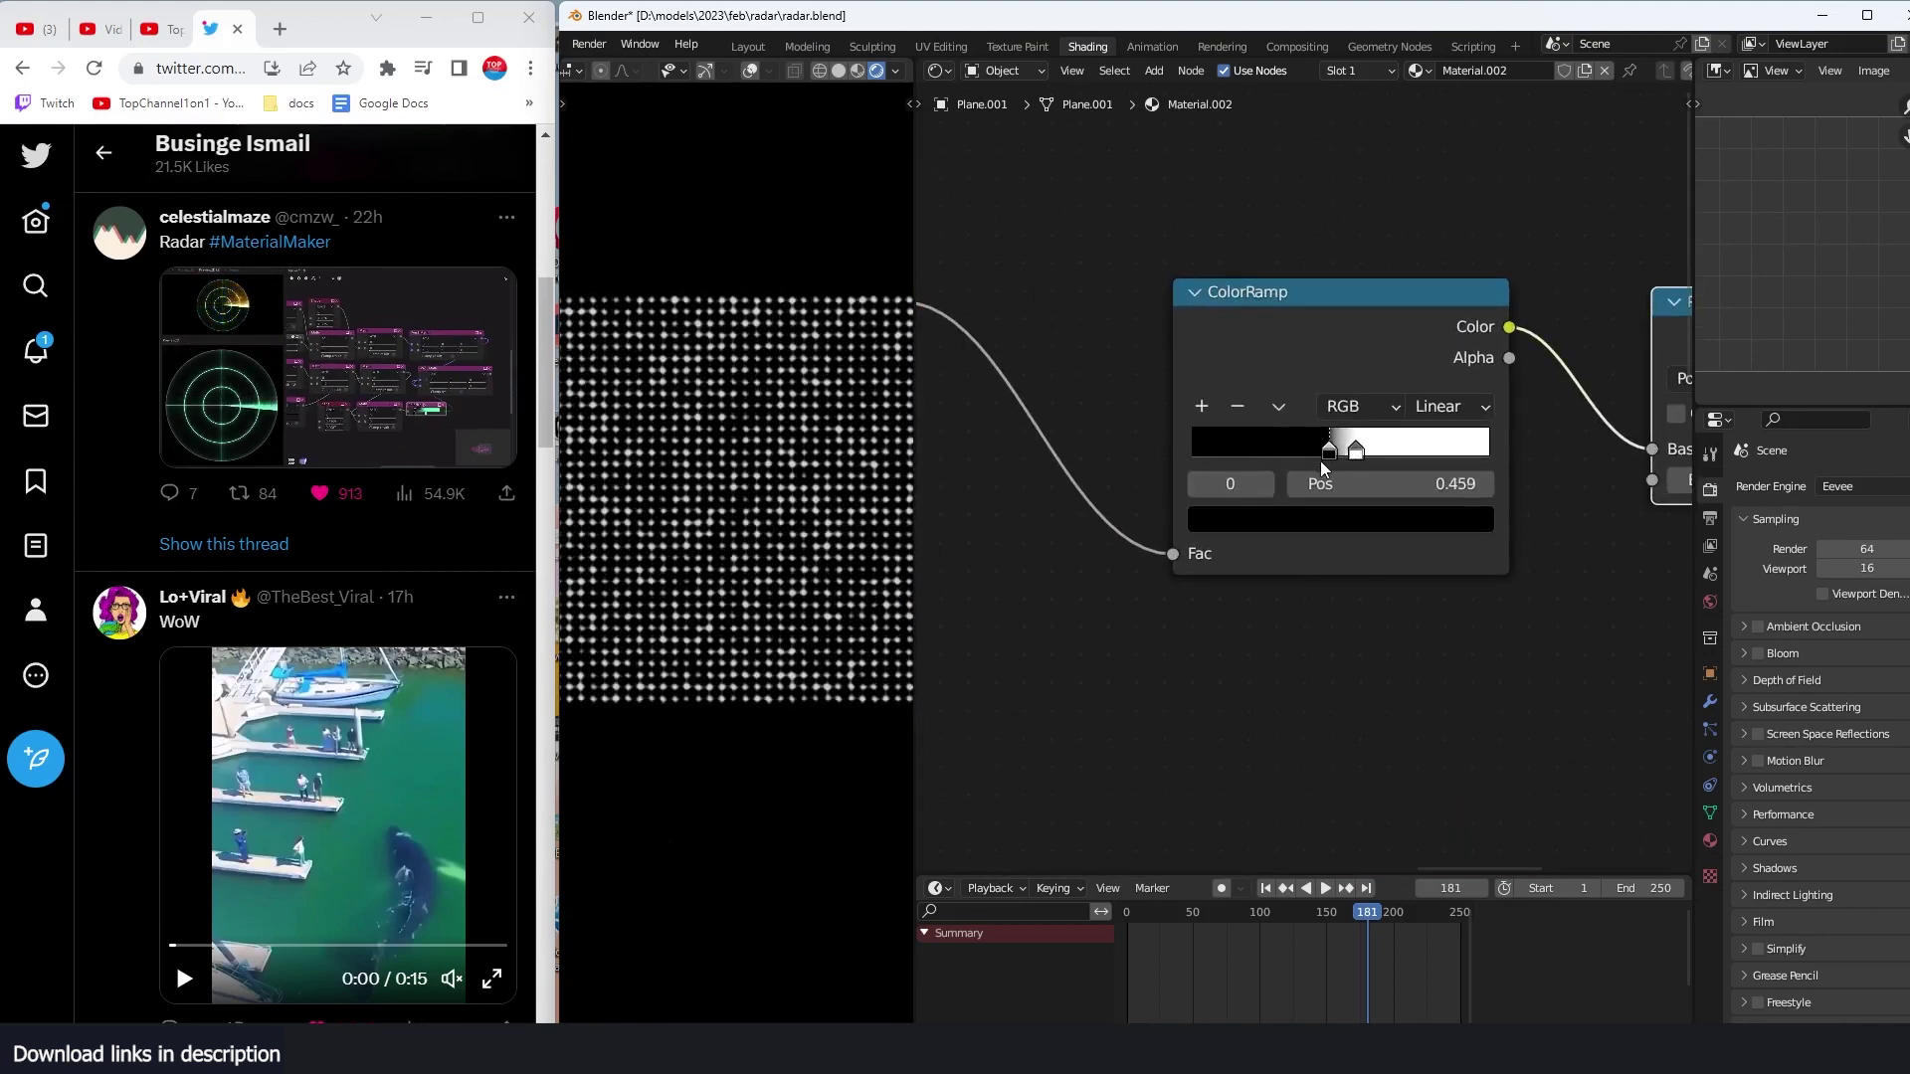
drag(1352, 453, 1372, 455)
mouse_move(1372, 454)
mouse_down()
mouse_move(1422, 455)
mouse_move(1365, 452)
mouse_move(1403, 457)
mouse_up()
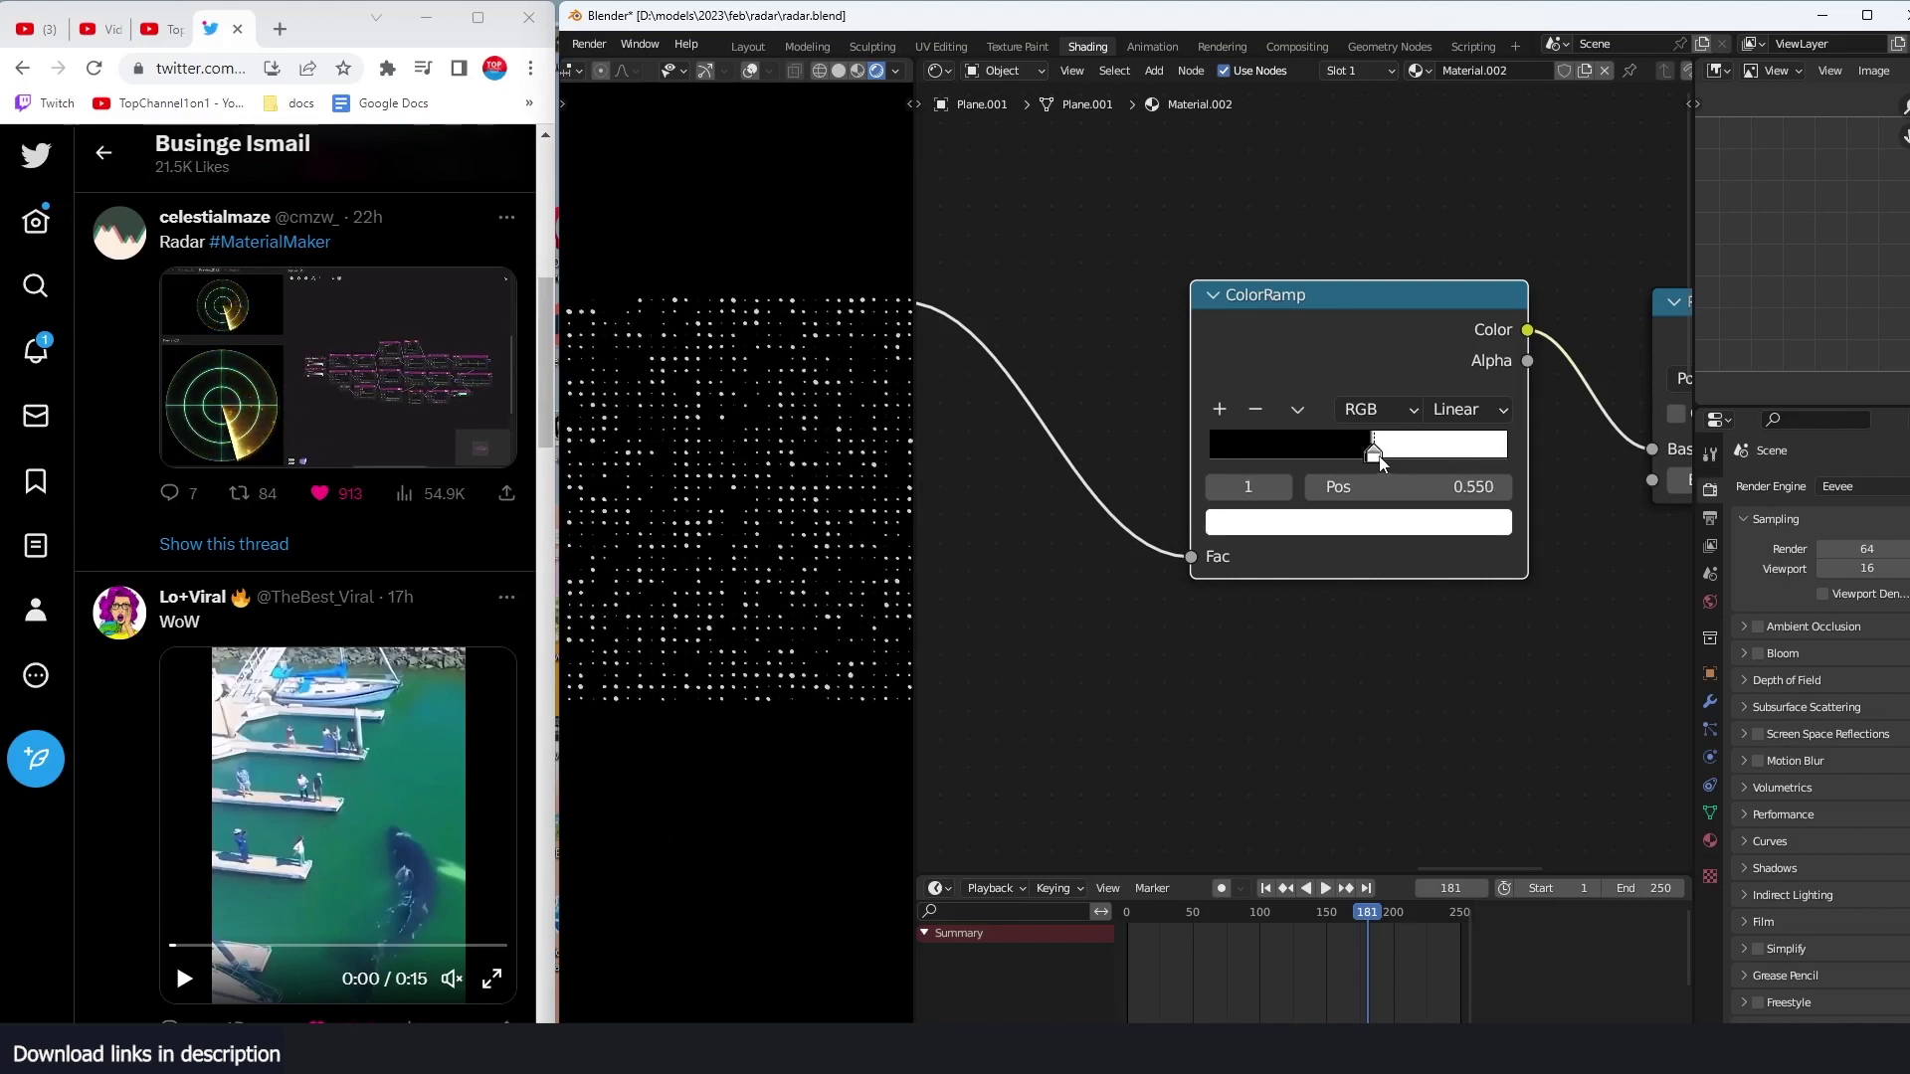
Step: Lower the Voronoi Texture's Scale to about 21 and raise its Randomness to about 0.117
middle_drag(1037, 603, 1414, 546)
drag(1198, 486, 1098, 486)
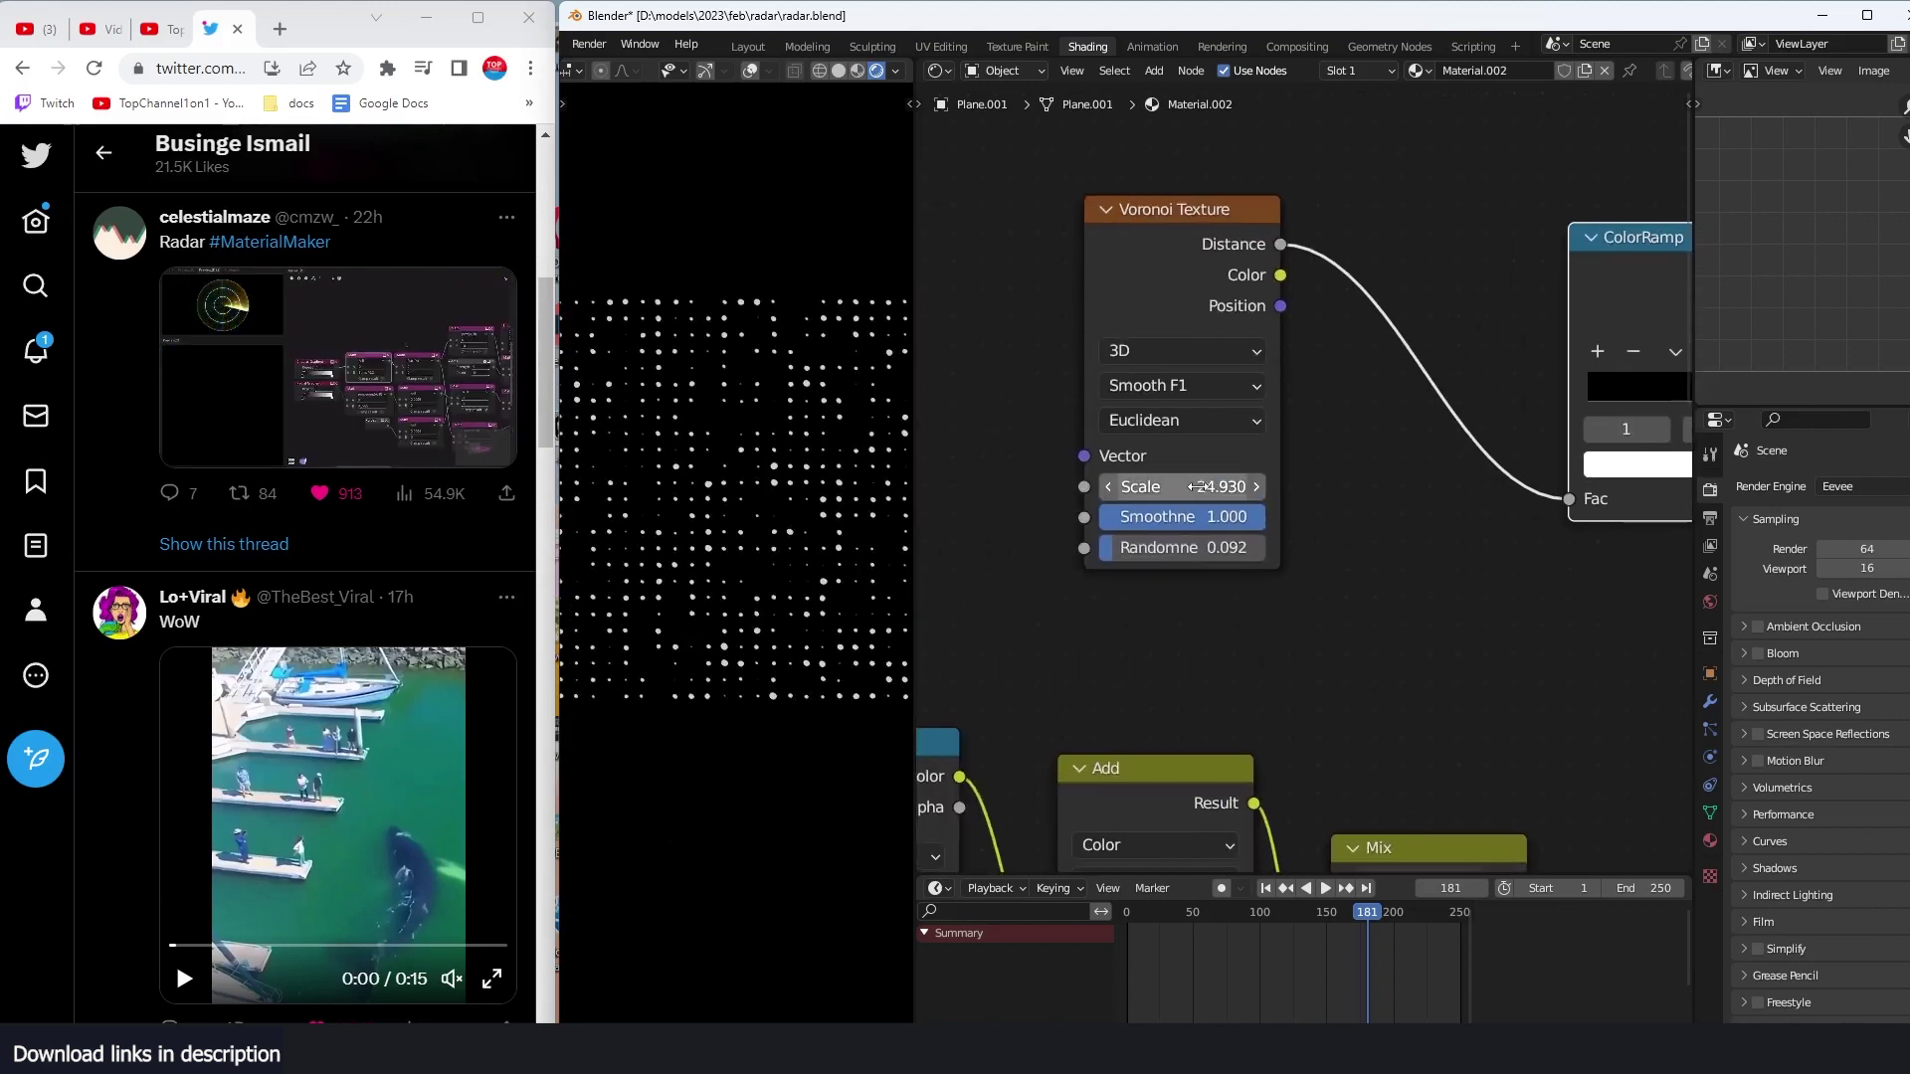
mouse_move(1223, 487)
mouse_down()
mouse_move(1178, 487)
mouse_move(1206, 487)
mouse_up()
scroll(1251, 594, down, 5)
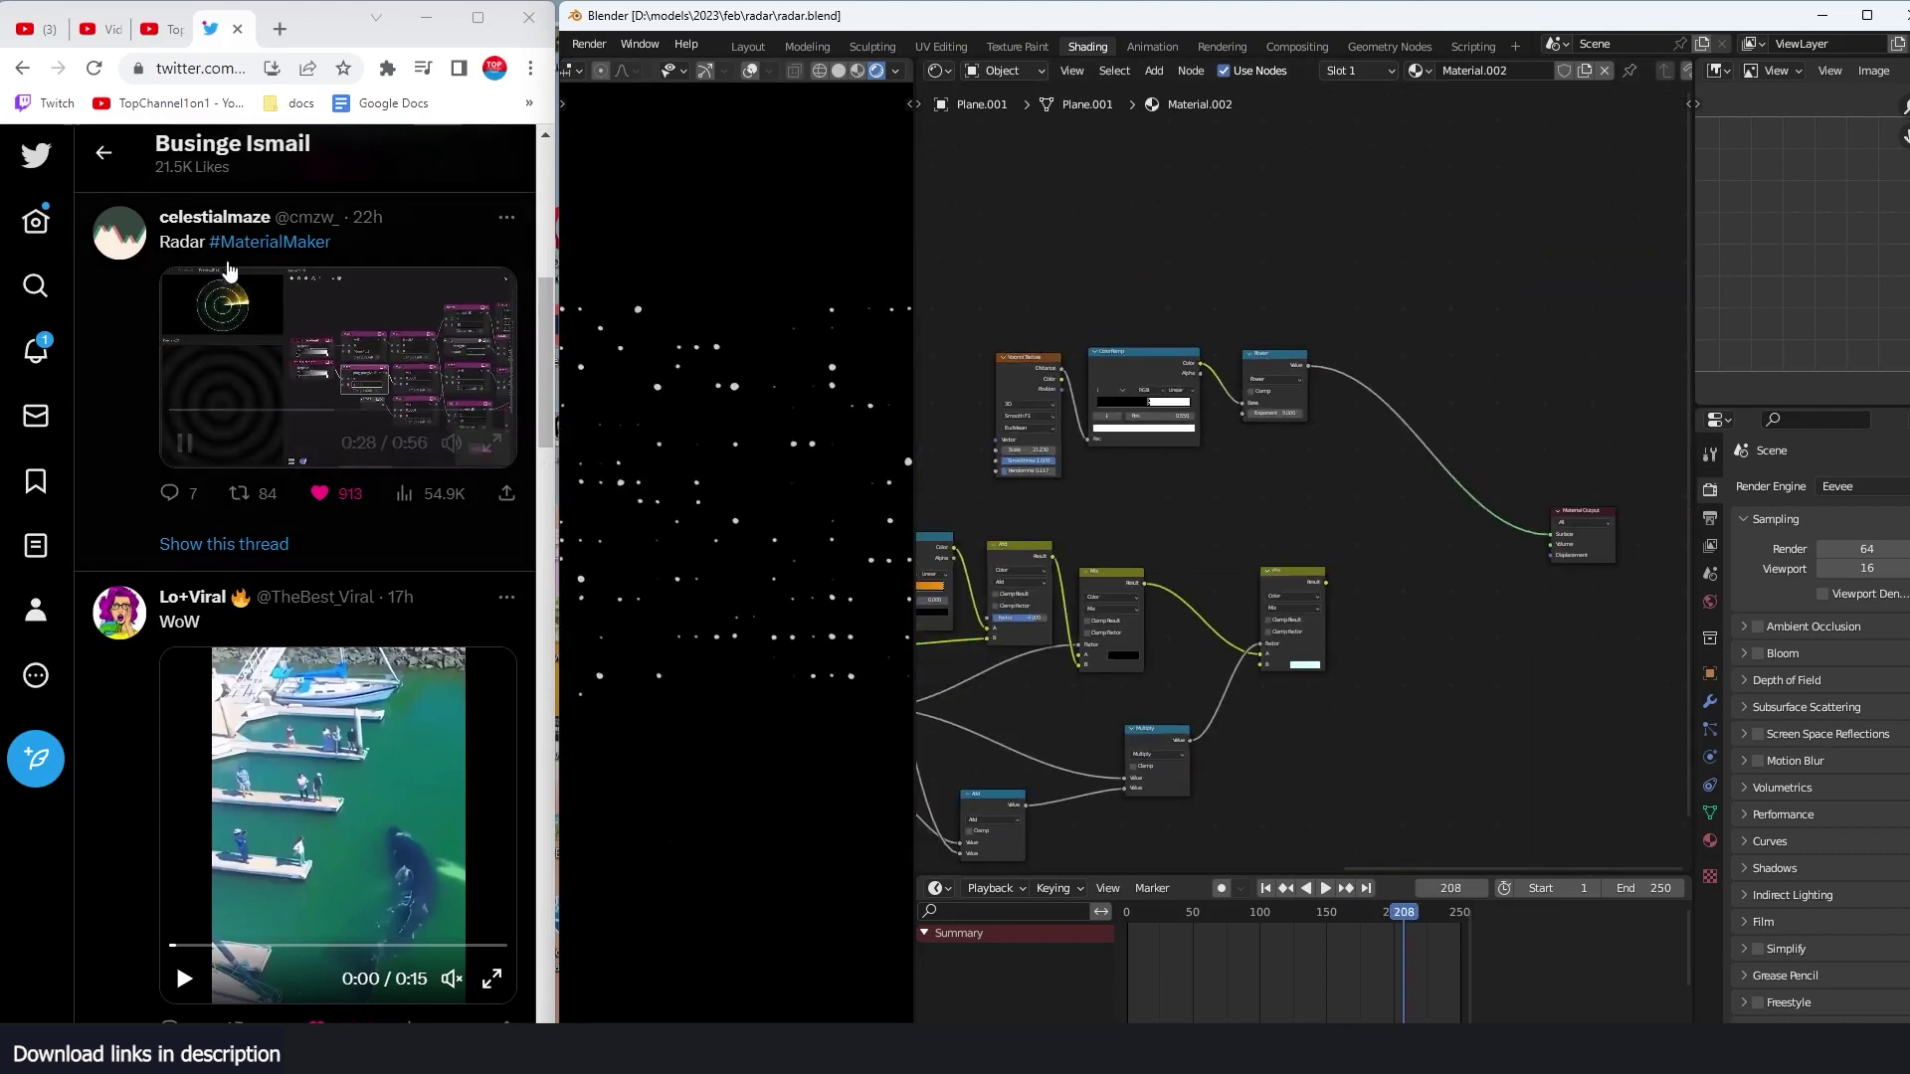
Step: Preview the output of the Power node that feeds the orange sweep's ColorRamp
middle_drag(1231, 521, 1466, 478)
scroll(1287, 493, up, 2)
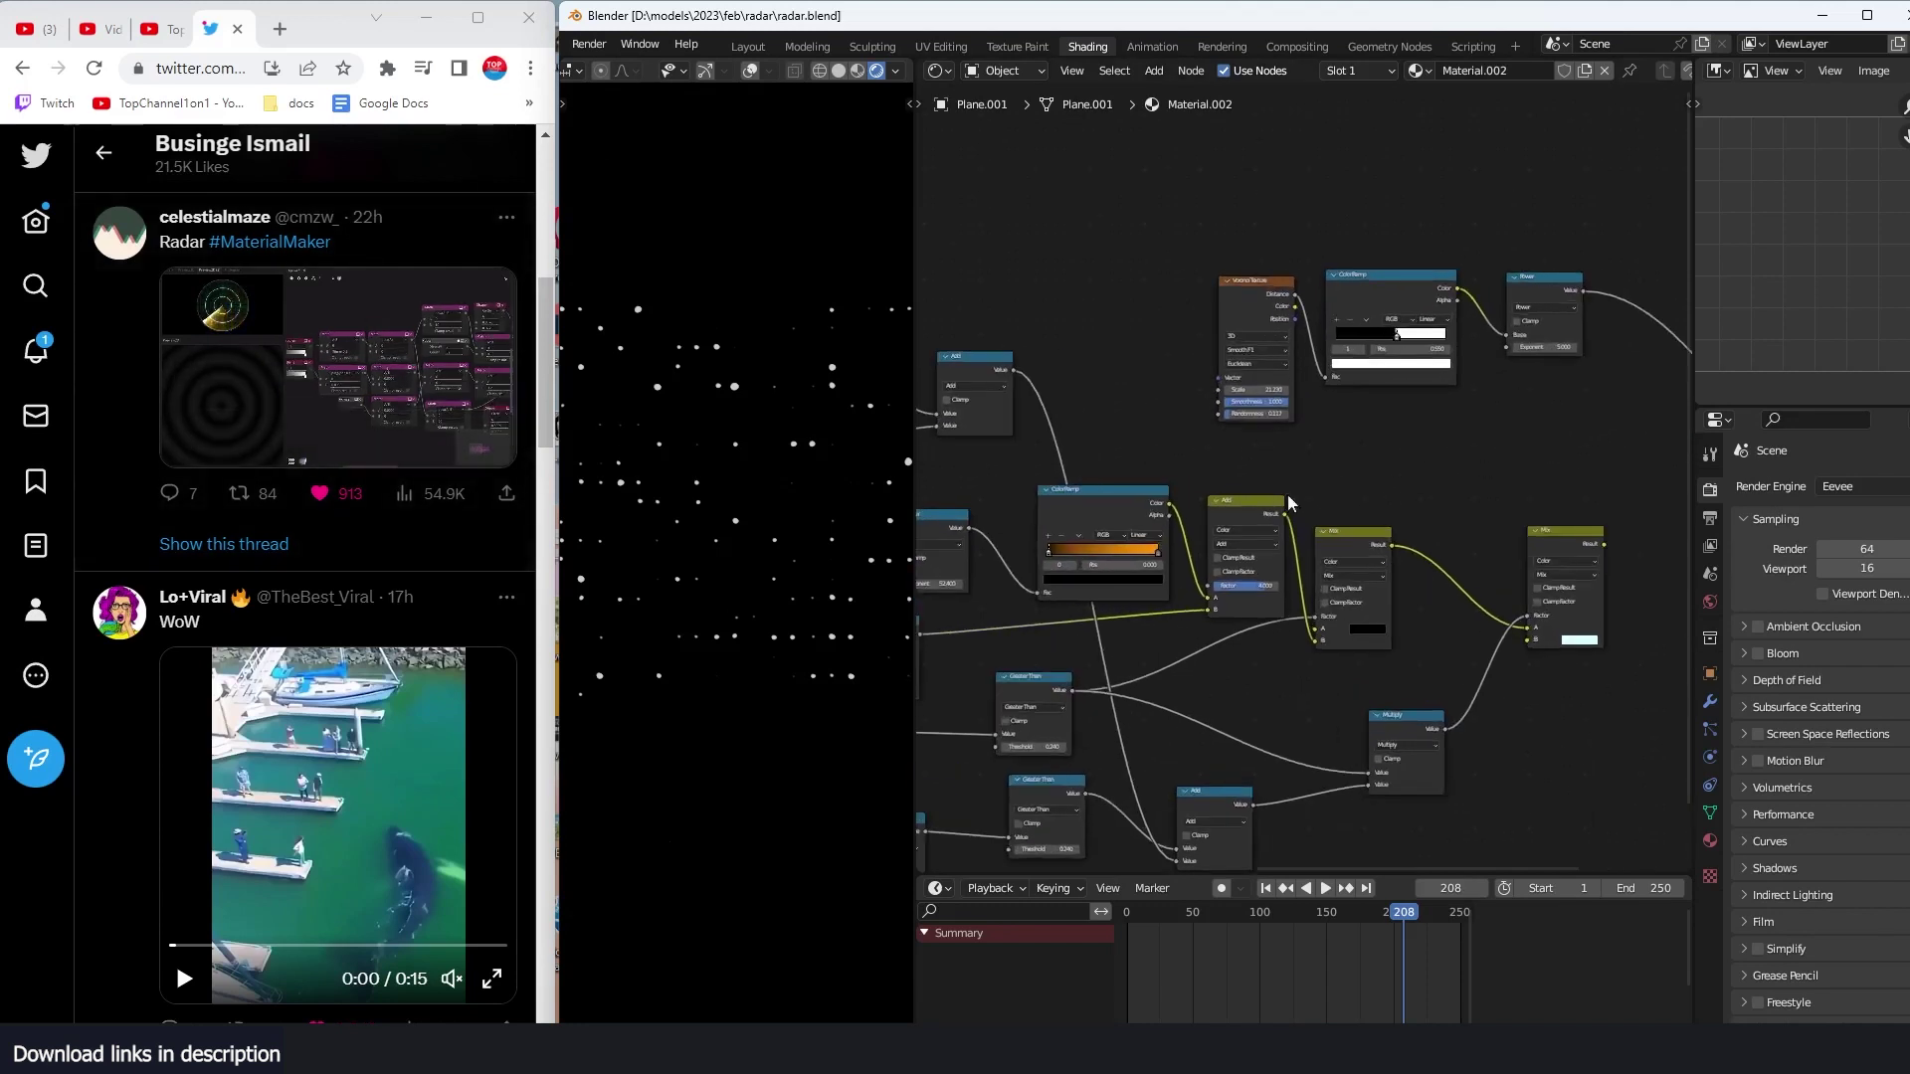
middle_drag(1312, 513, 1330, 498)
middle_drag(1219, 521, 1372, 525)
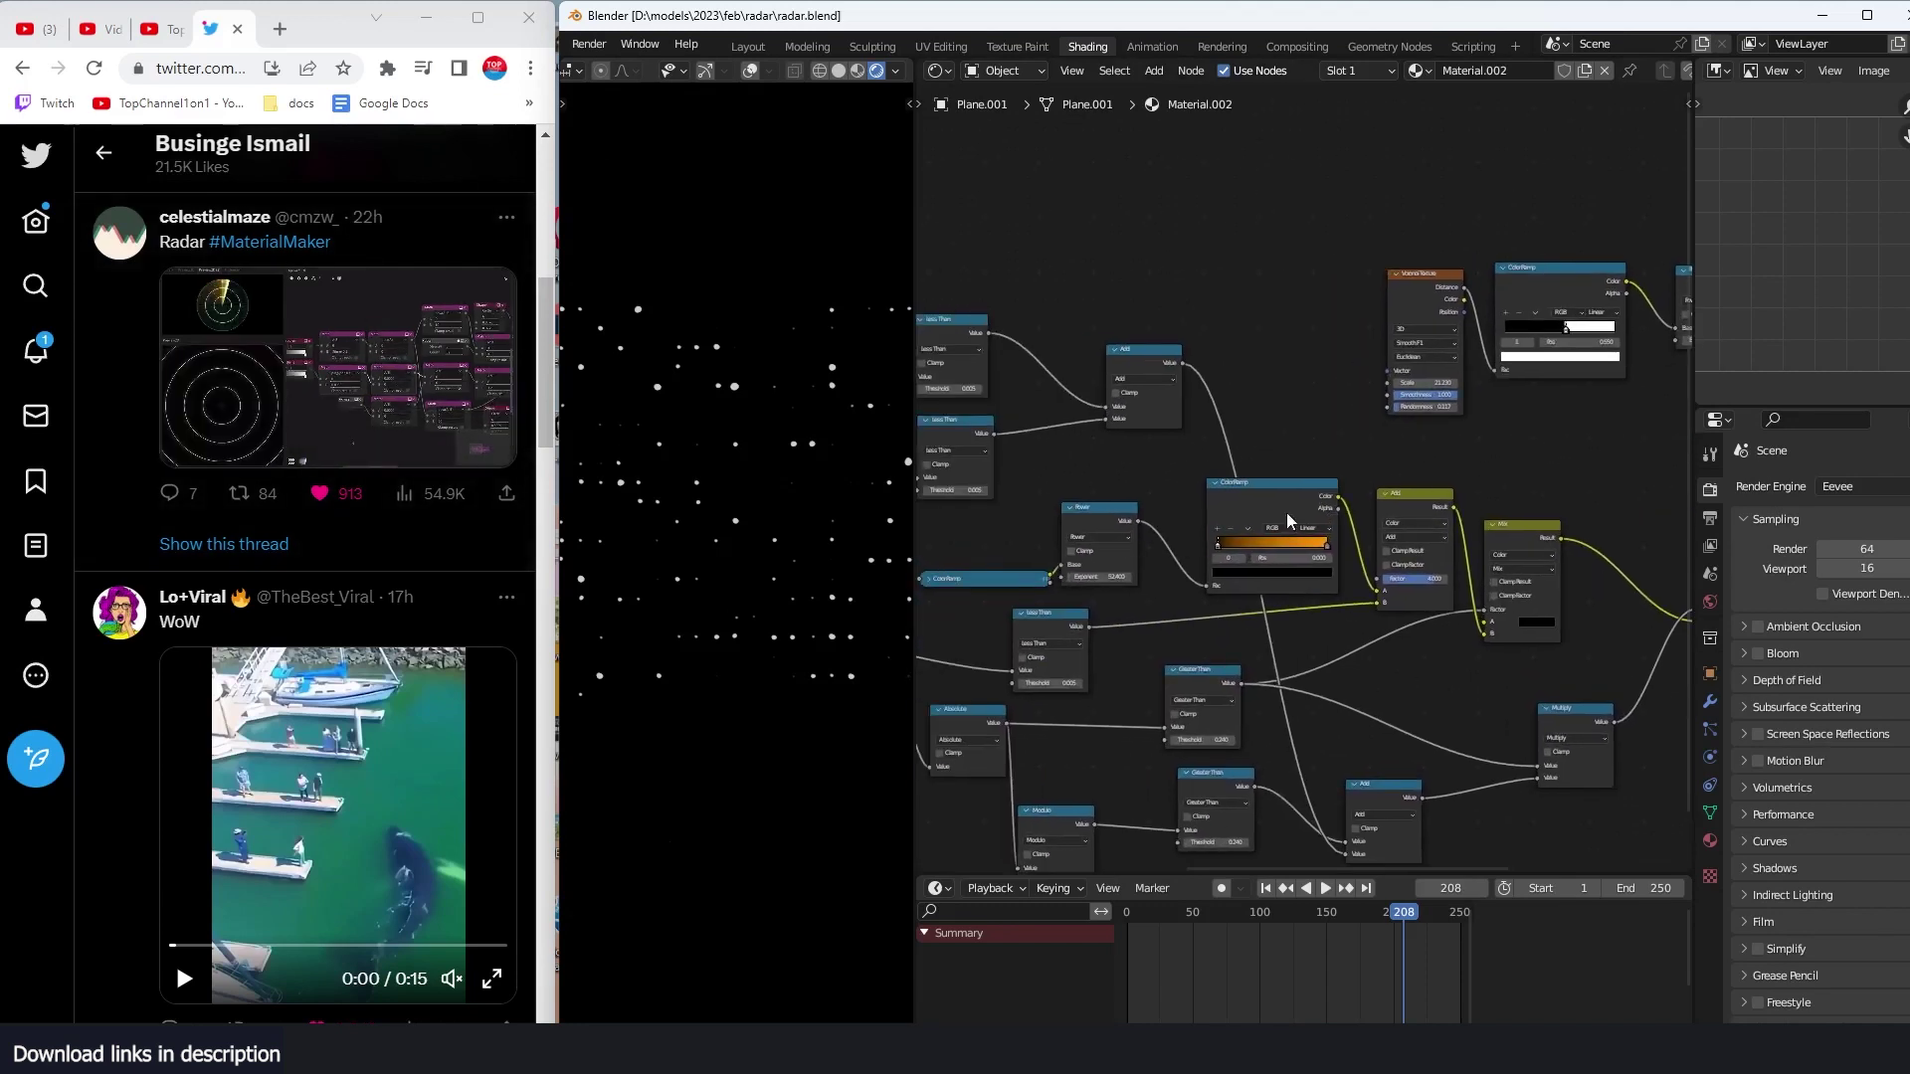
ctrl+shift+click(1118, 523)
Step: Duplicate the Voronoi branch's Power node beside it and change the copy's operation to Multiply
middle_drag(1573, 493, 1264, 542)
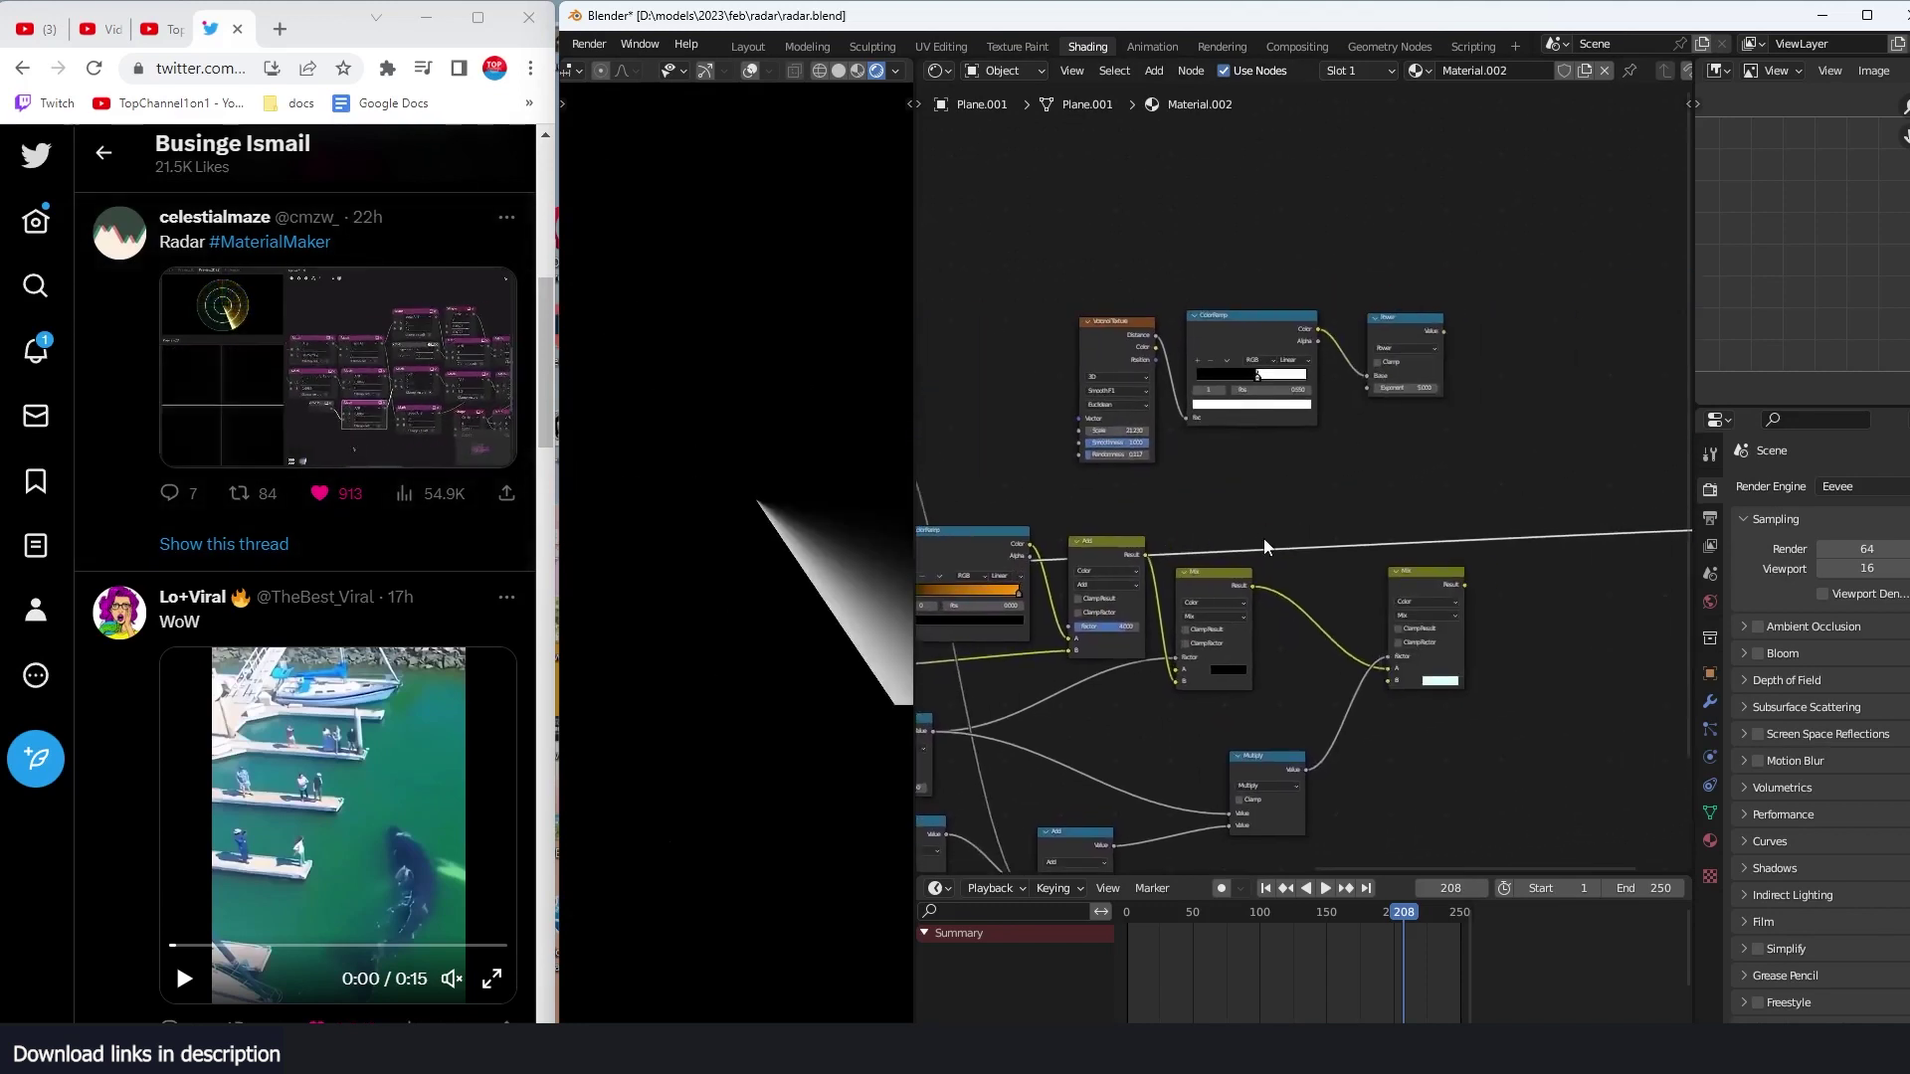
scroll(1456, 403, down, 1)
middle_drag(1455, 447, 1346, 457)
scroll(1347, 456, up, 3)
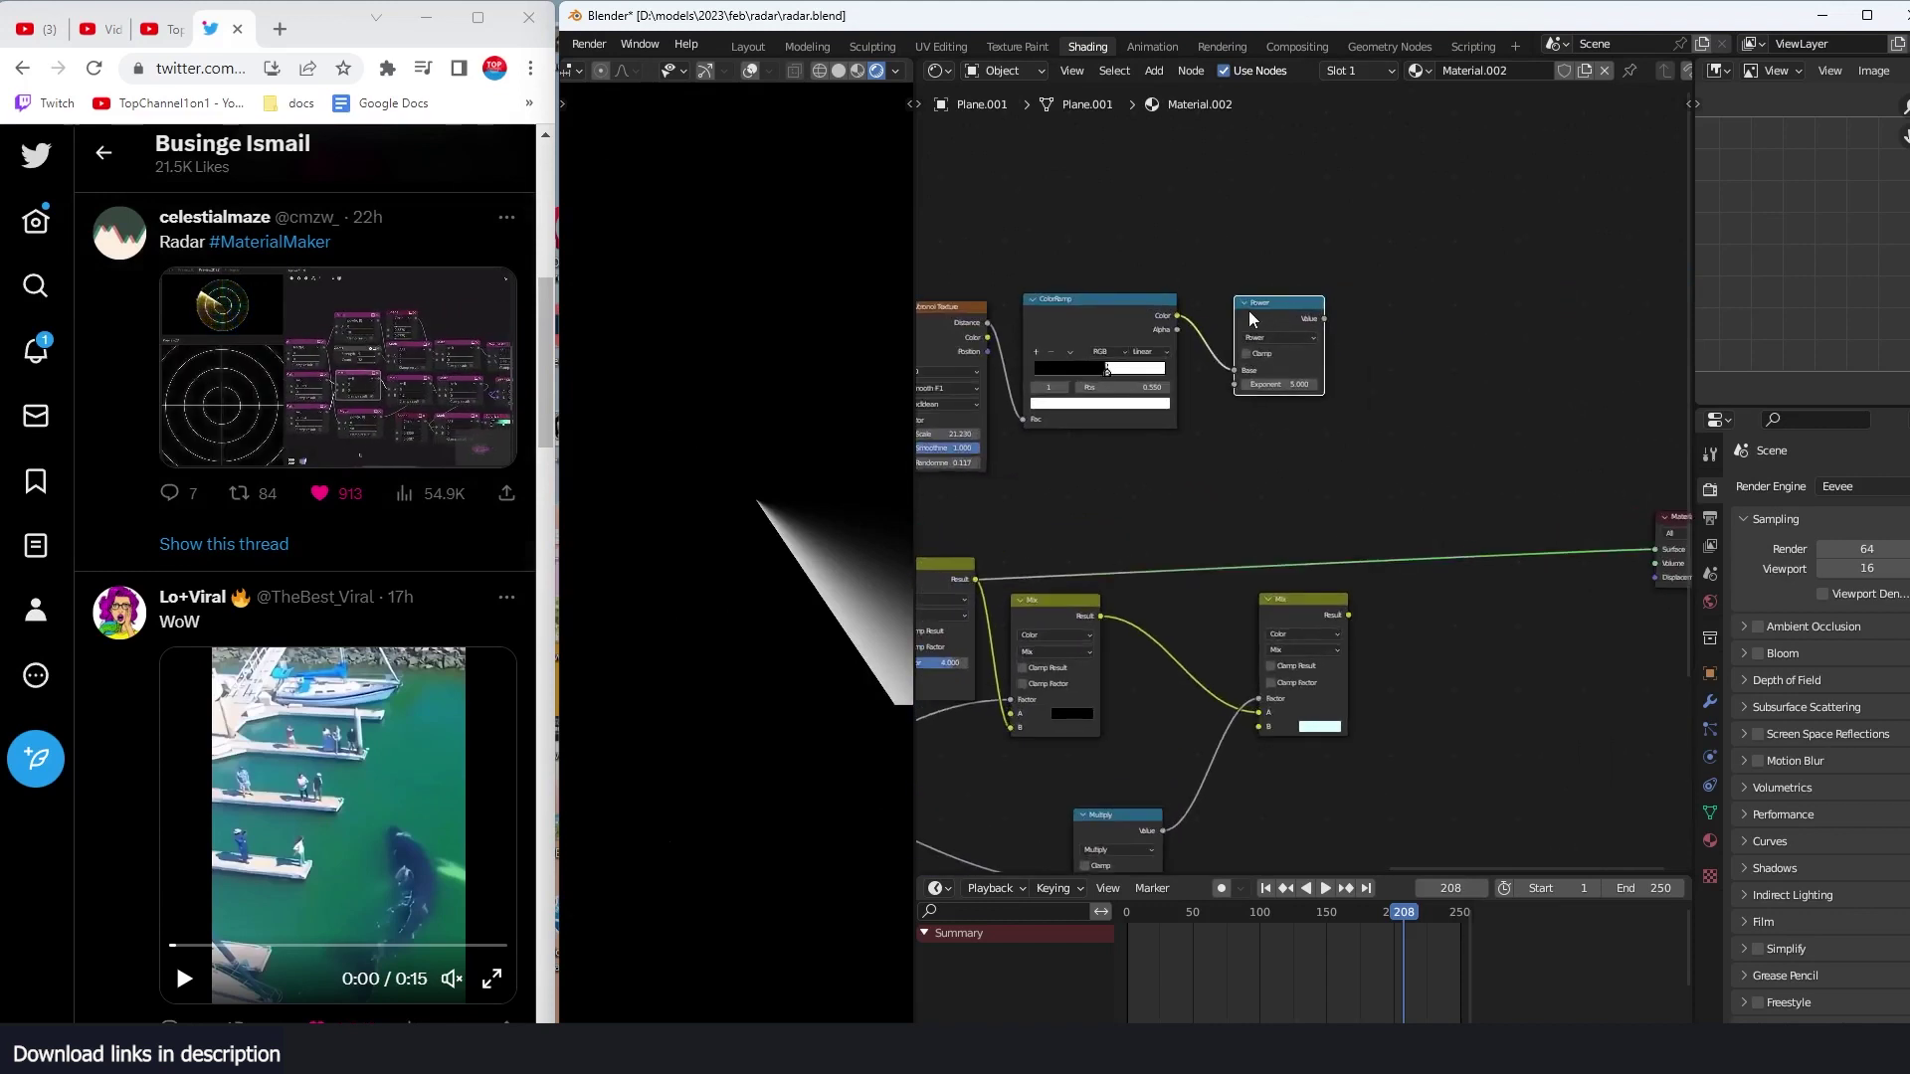
key(shift+d)
click(1450, 383)
click(1455, 393)
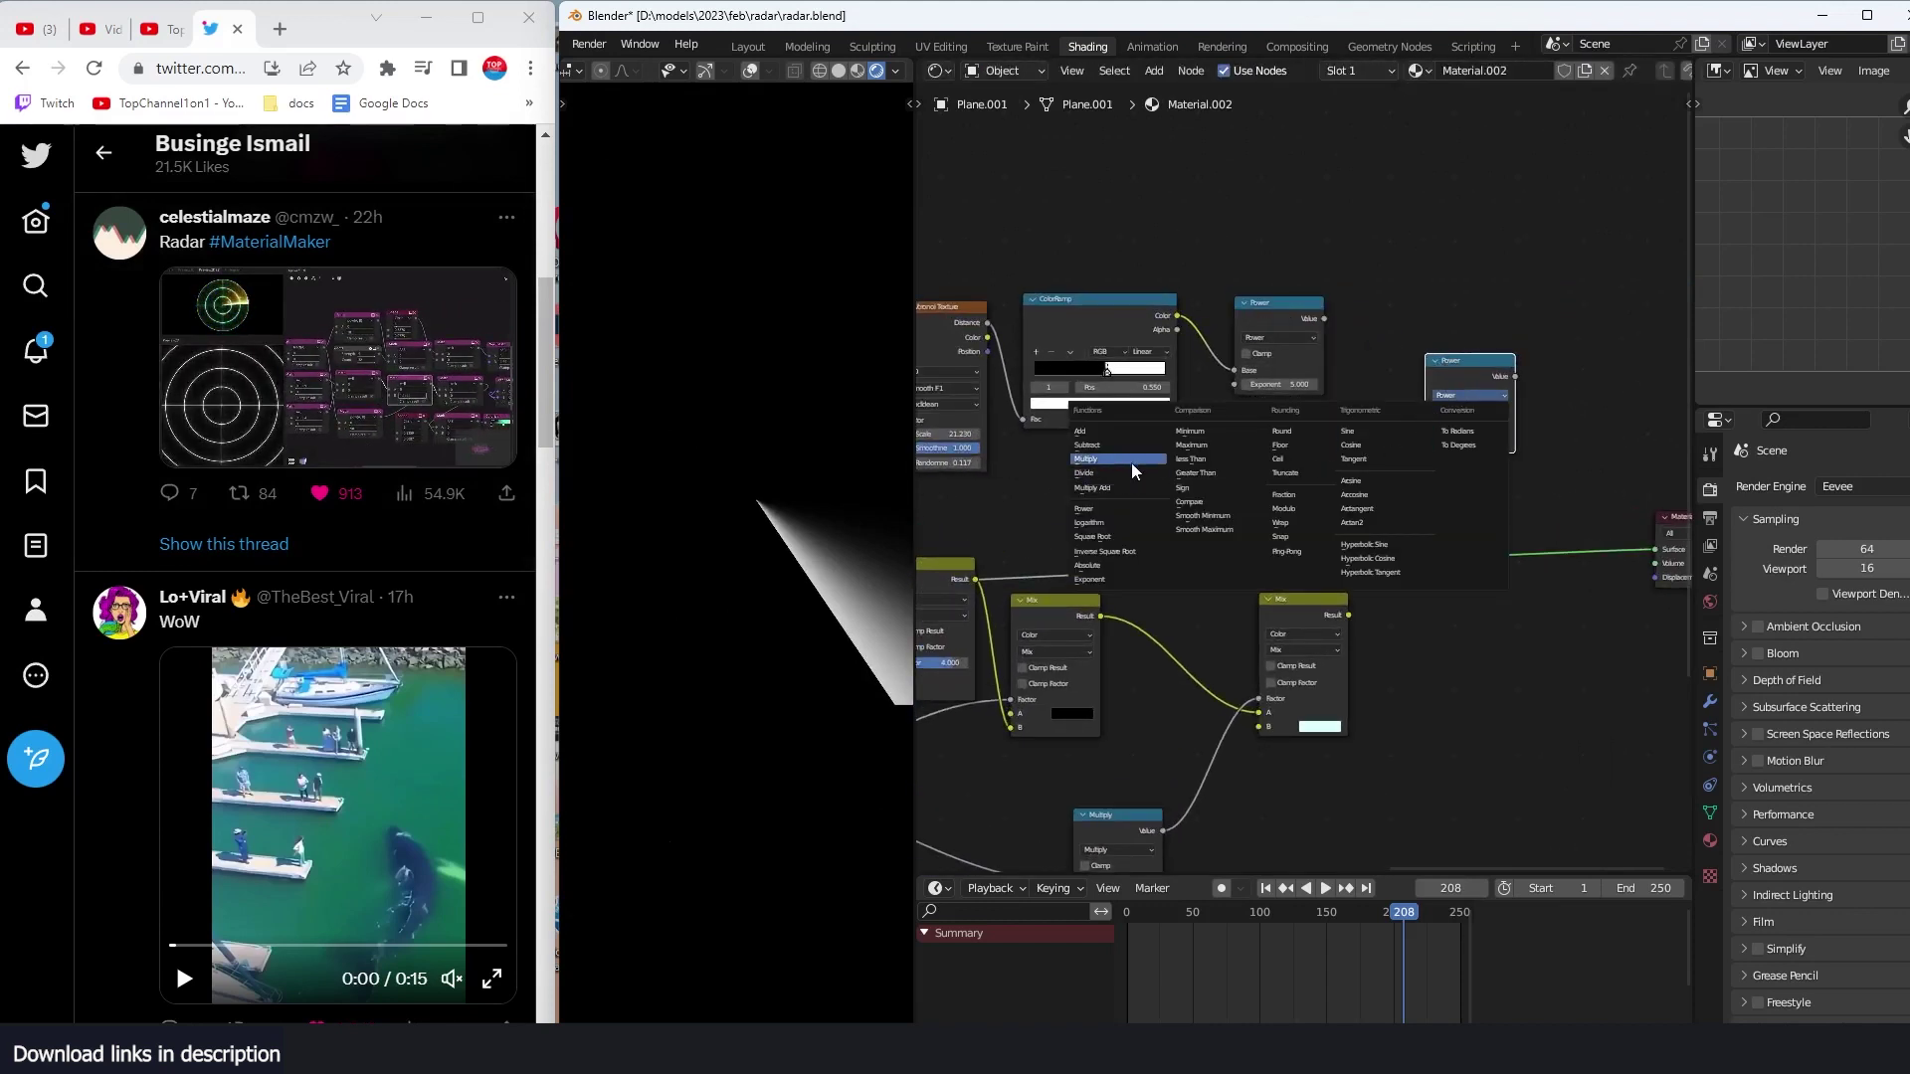
click(1118, 458)
scroll(1507, 542, down, 2)
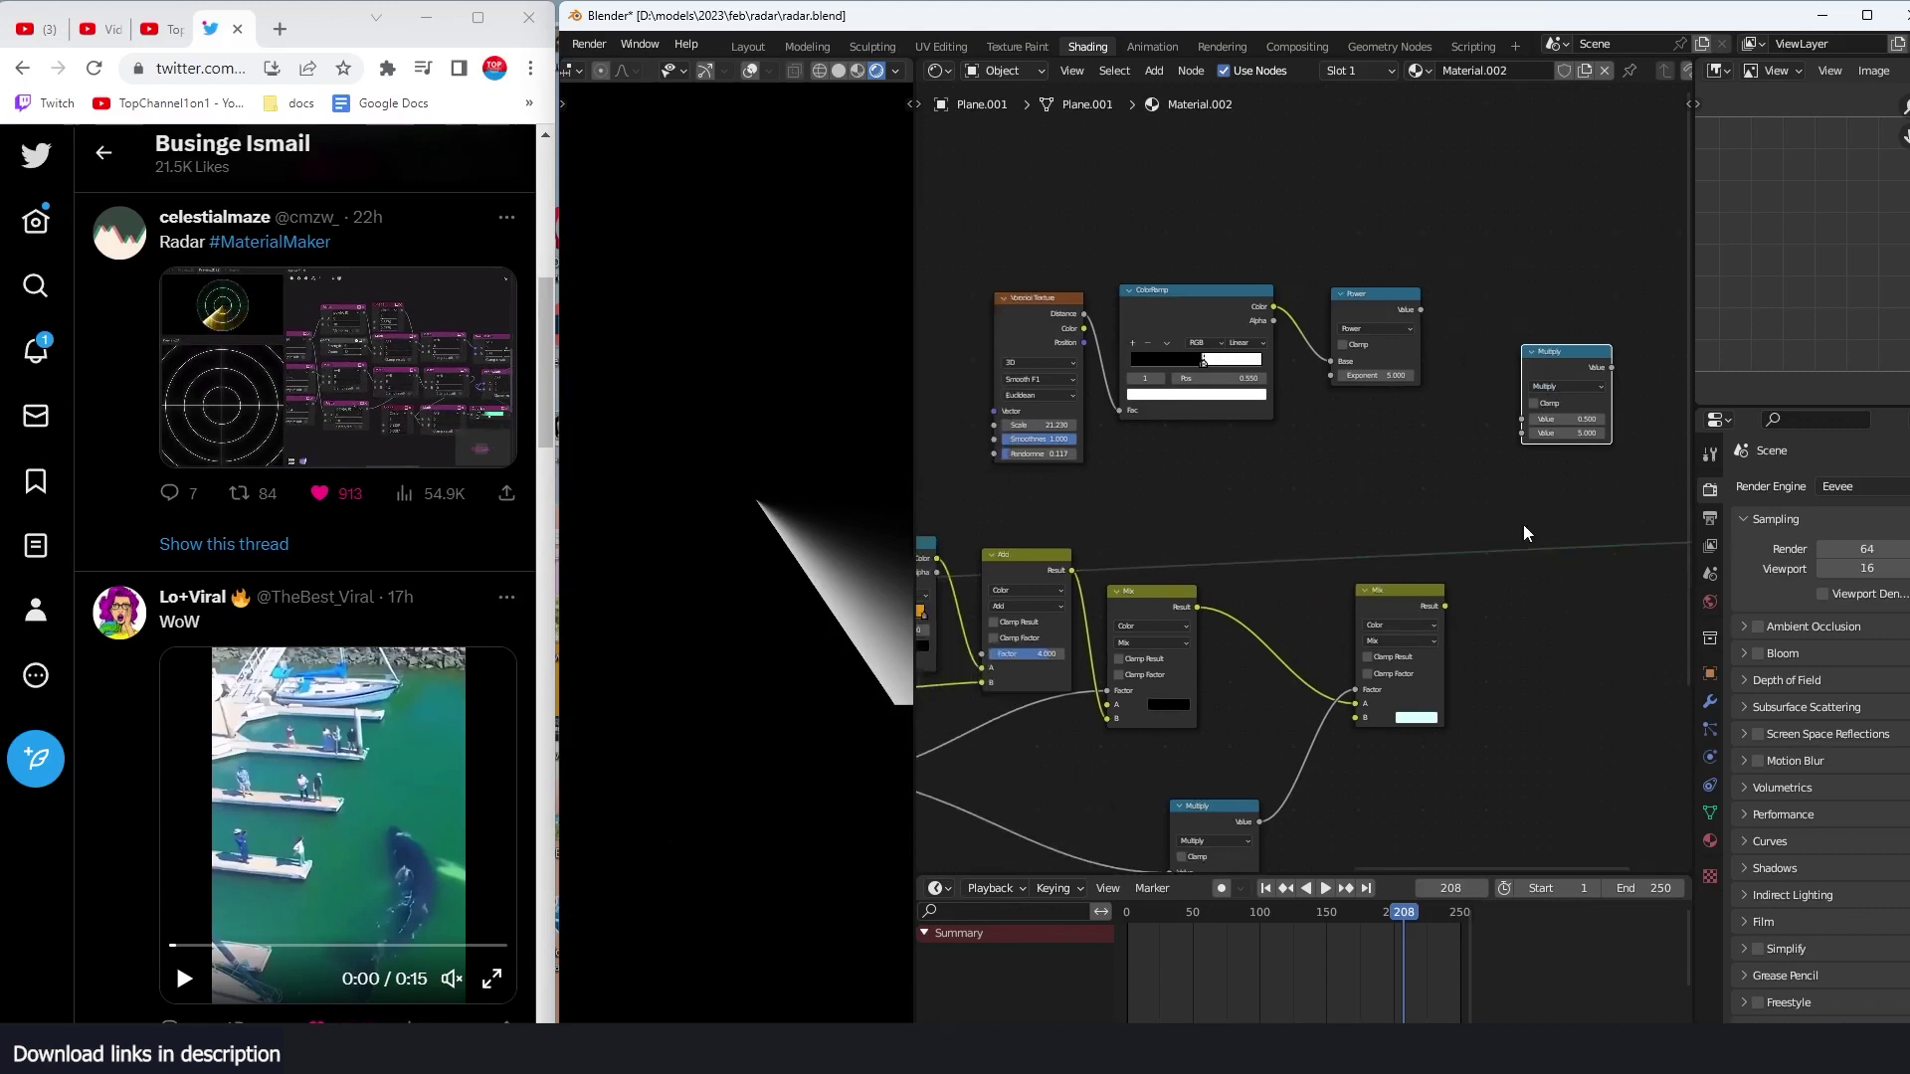
Step: Connect the sweep's Power output and the Voronoi branch's Power output to the new Multiply node and preview the result
drag(1644, 529, 1468, 437)
scroll(1396, 476, up, 1)
drag(1339, 360, 1436, 474)
ctrl+shift+click(1498, 414)
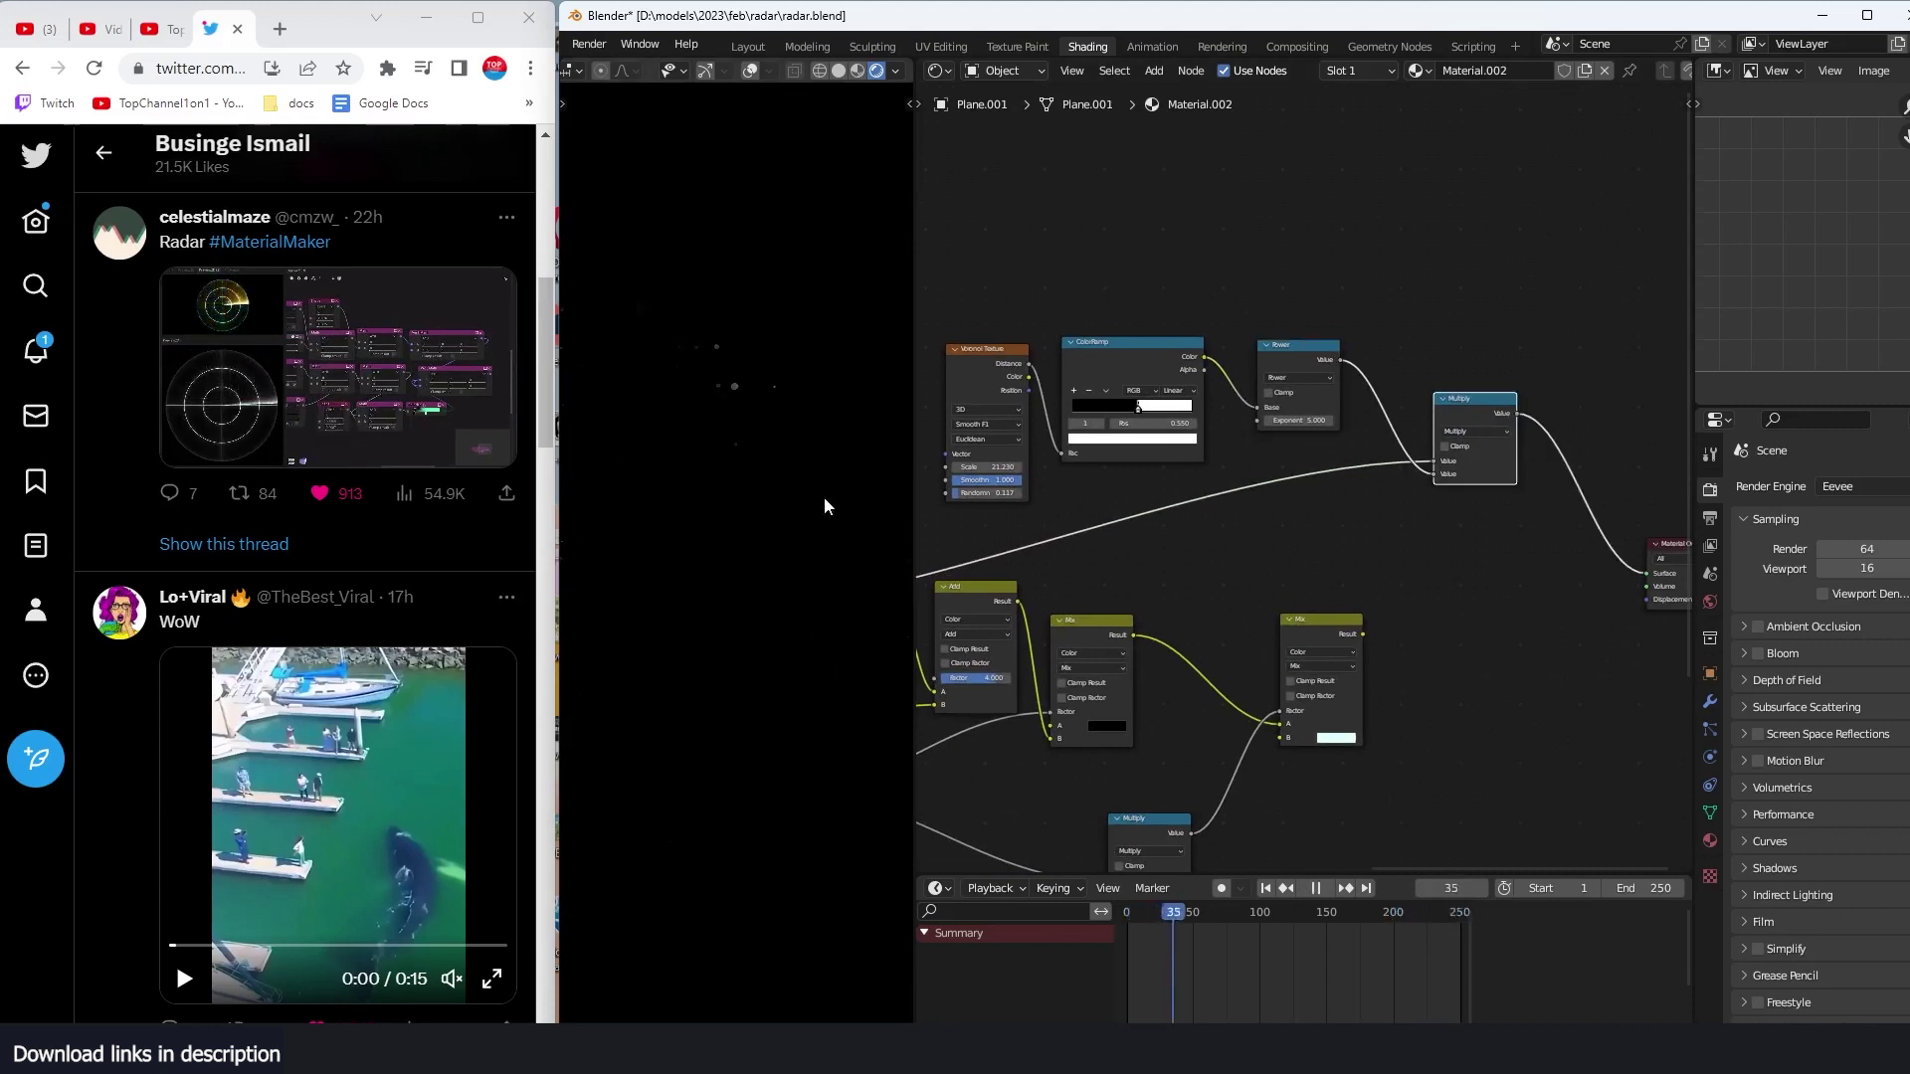
scroll(1173, 574, down, 3)
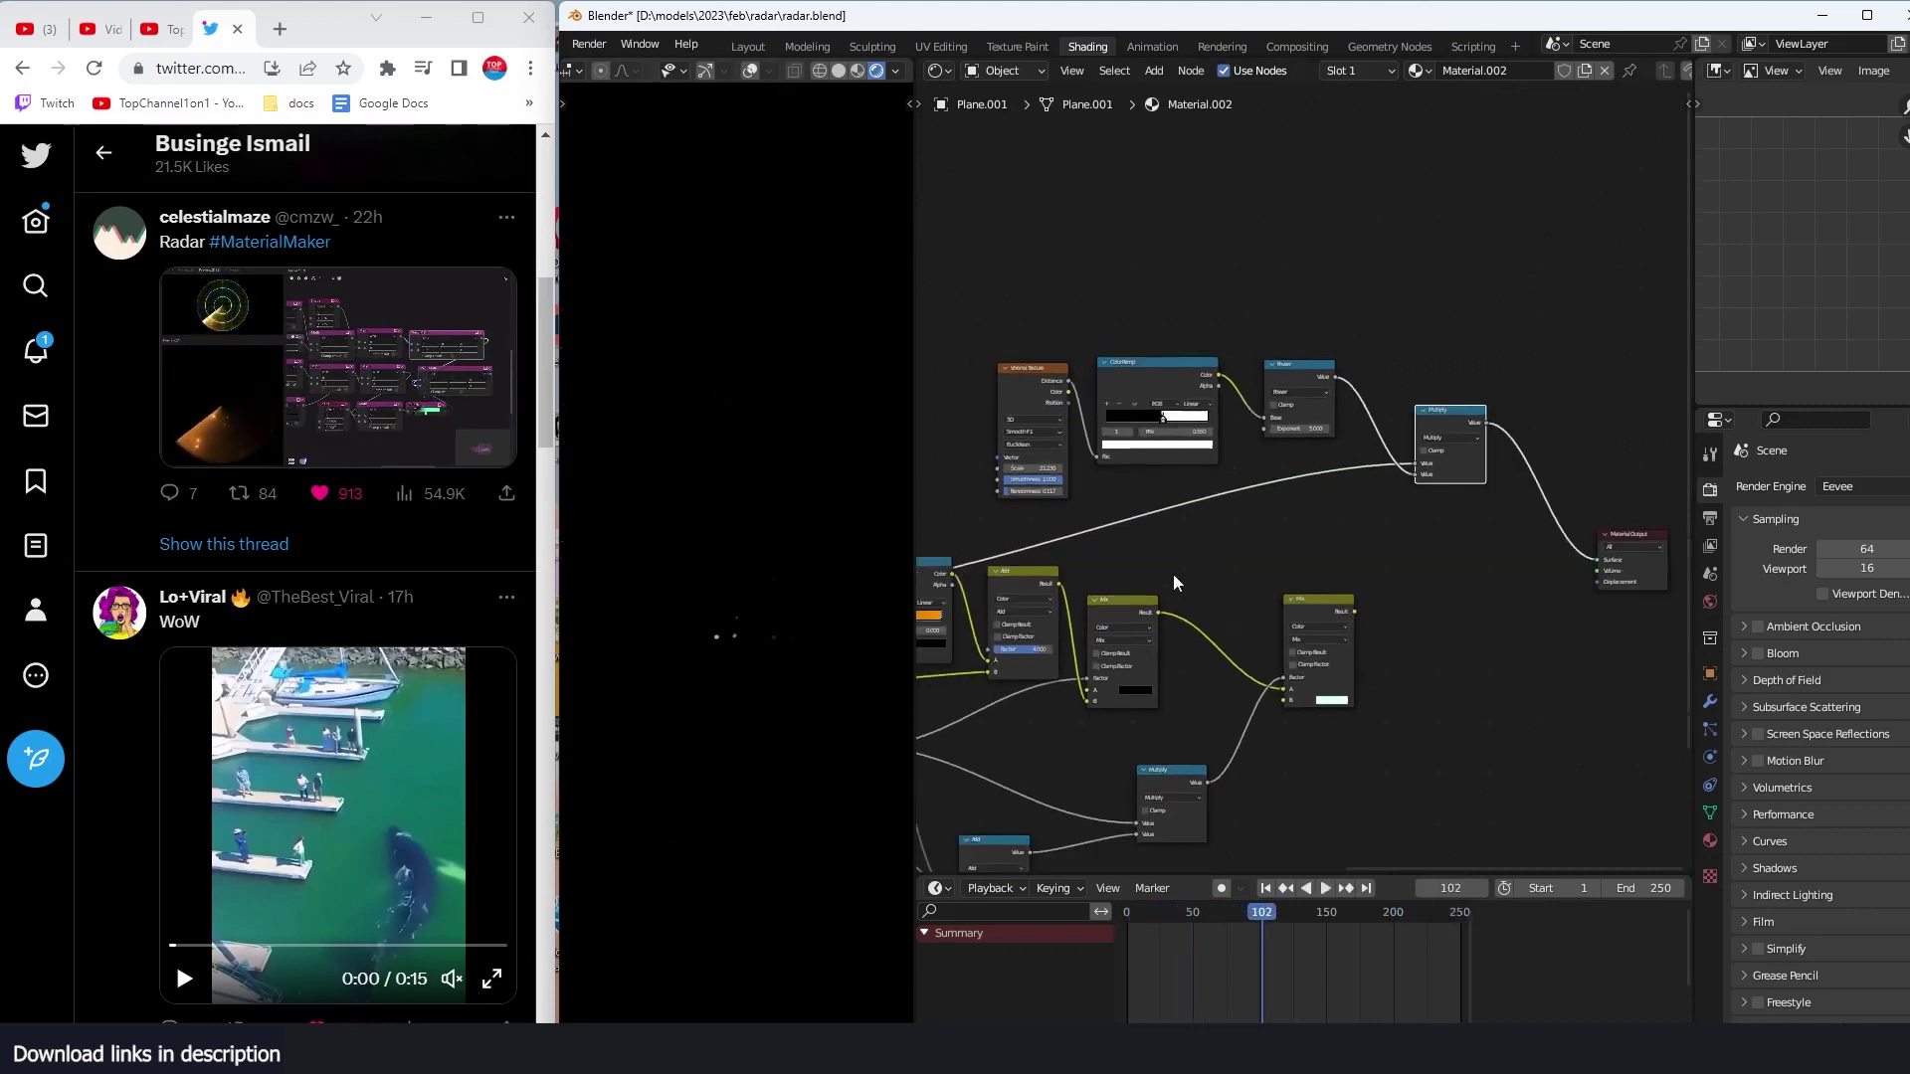
Step: Move the Voronoi branch with its Multiply node back from the Material Output, above the sweep nodes
middle_drag(956, 570, 1163, 587)
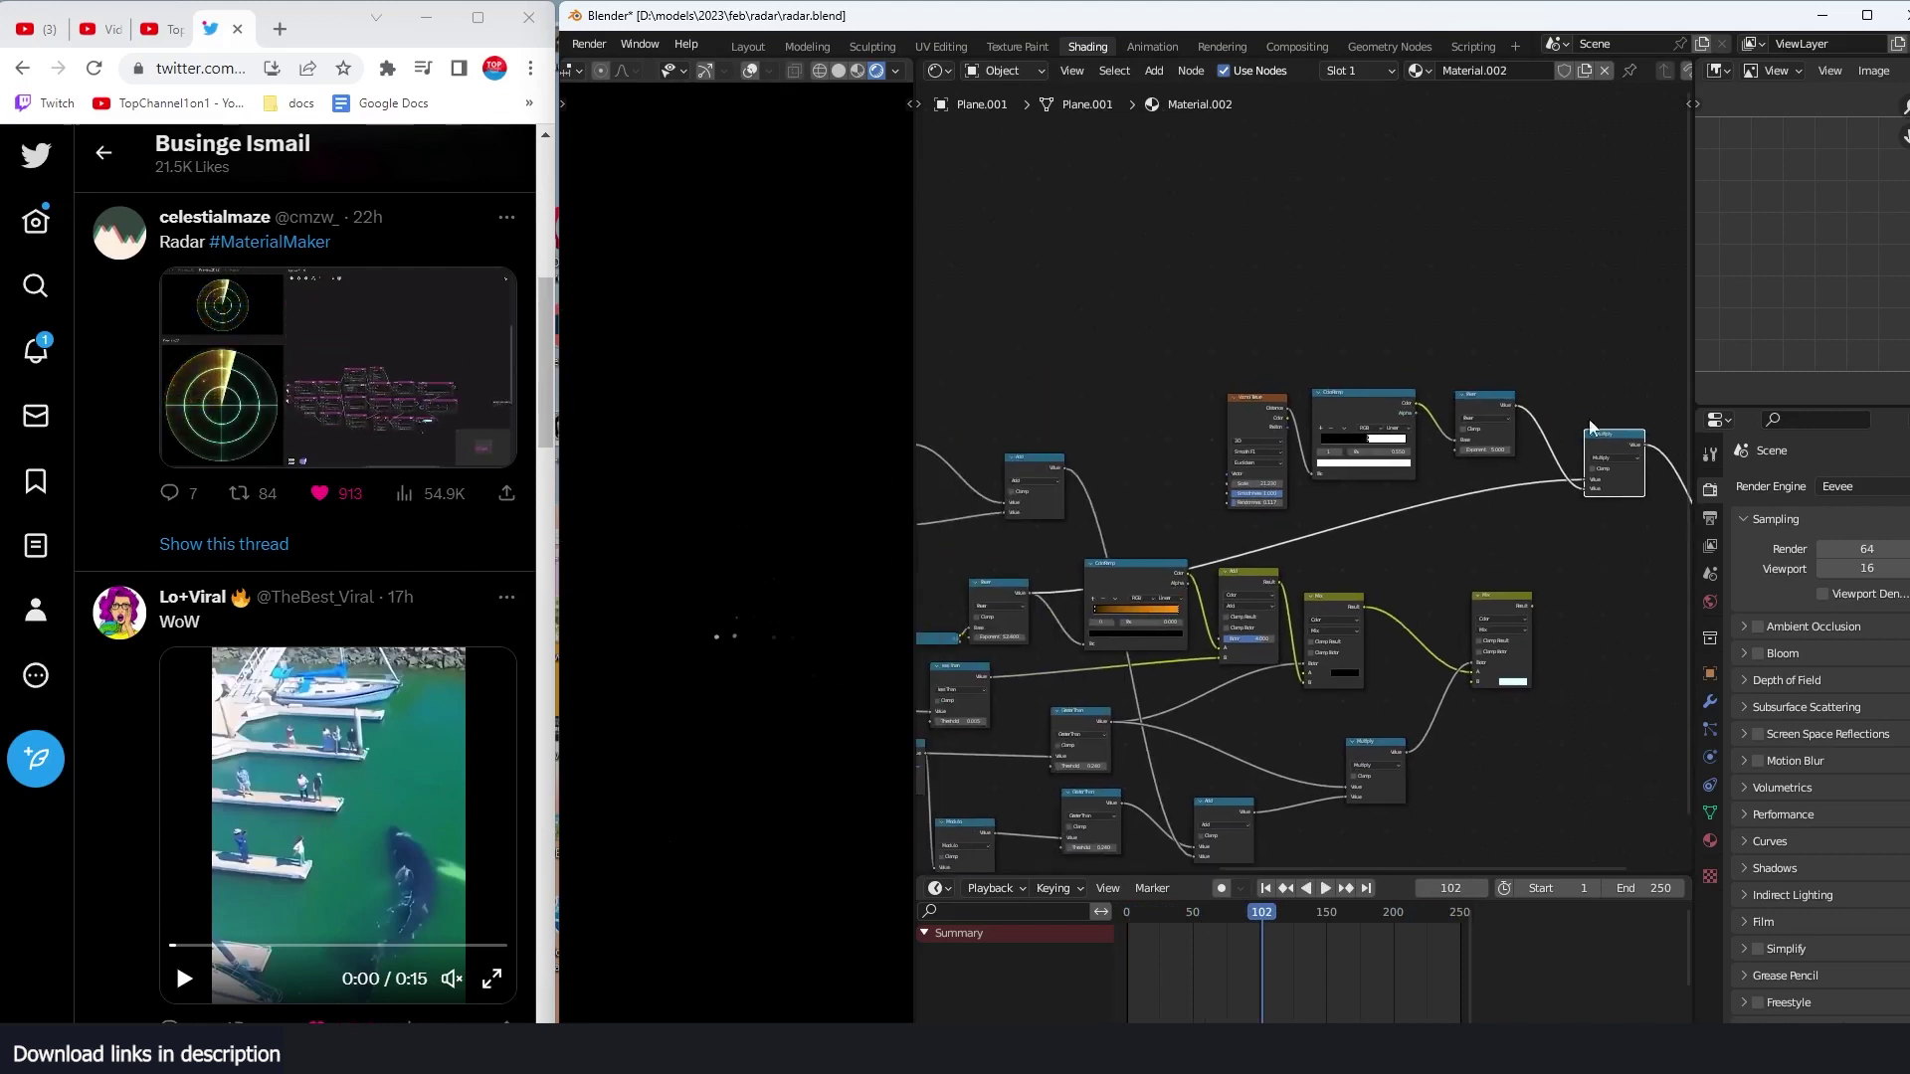
drag(1633, 376, 1215, 450)
drag(1585, 438, 1295, 348)
Step: Move the colour-mixing nodes and the orange ColorRamp farther along the chain to free space after the sweep's Power node
drag(1237, 600, 1397, 629)
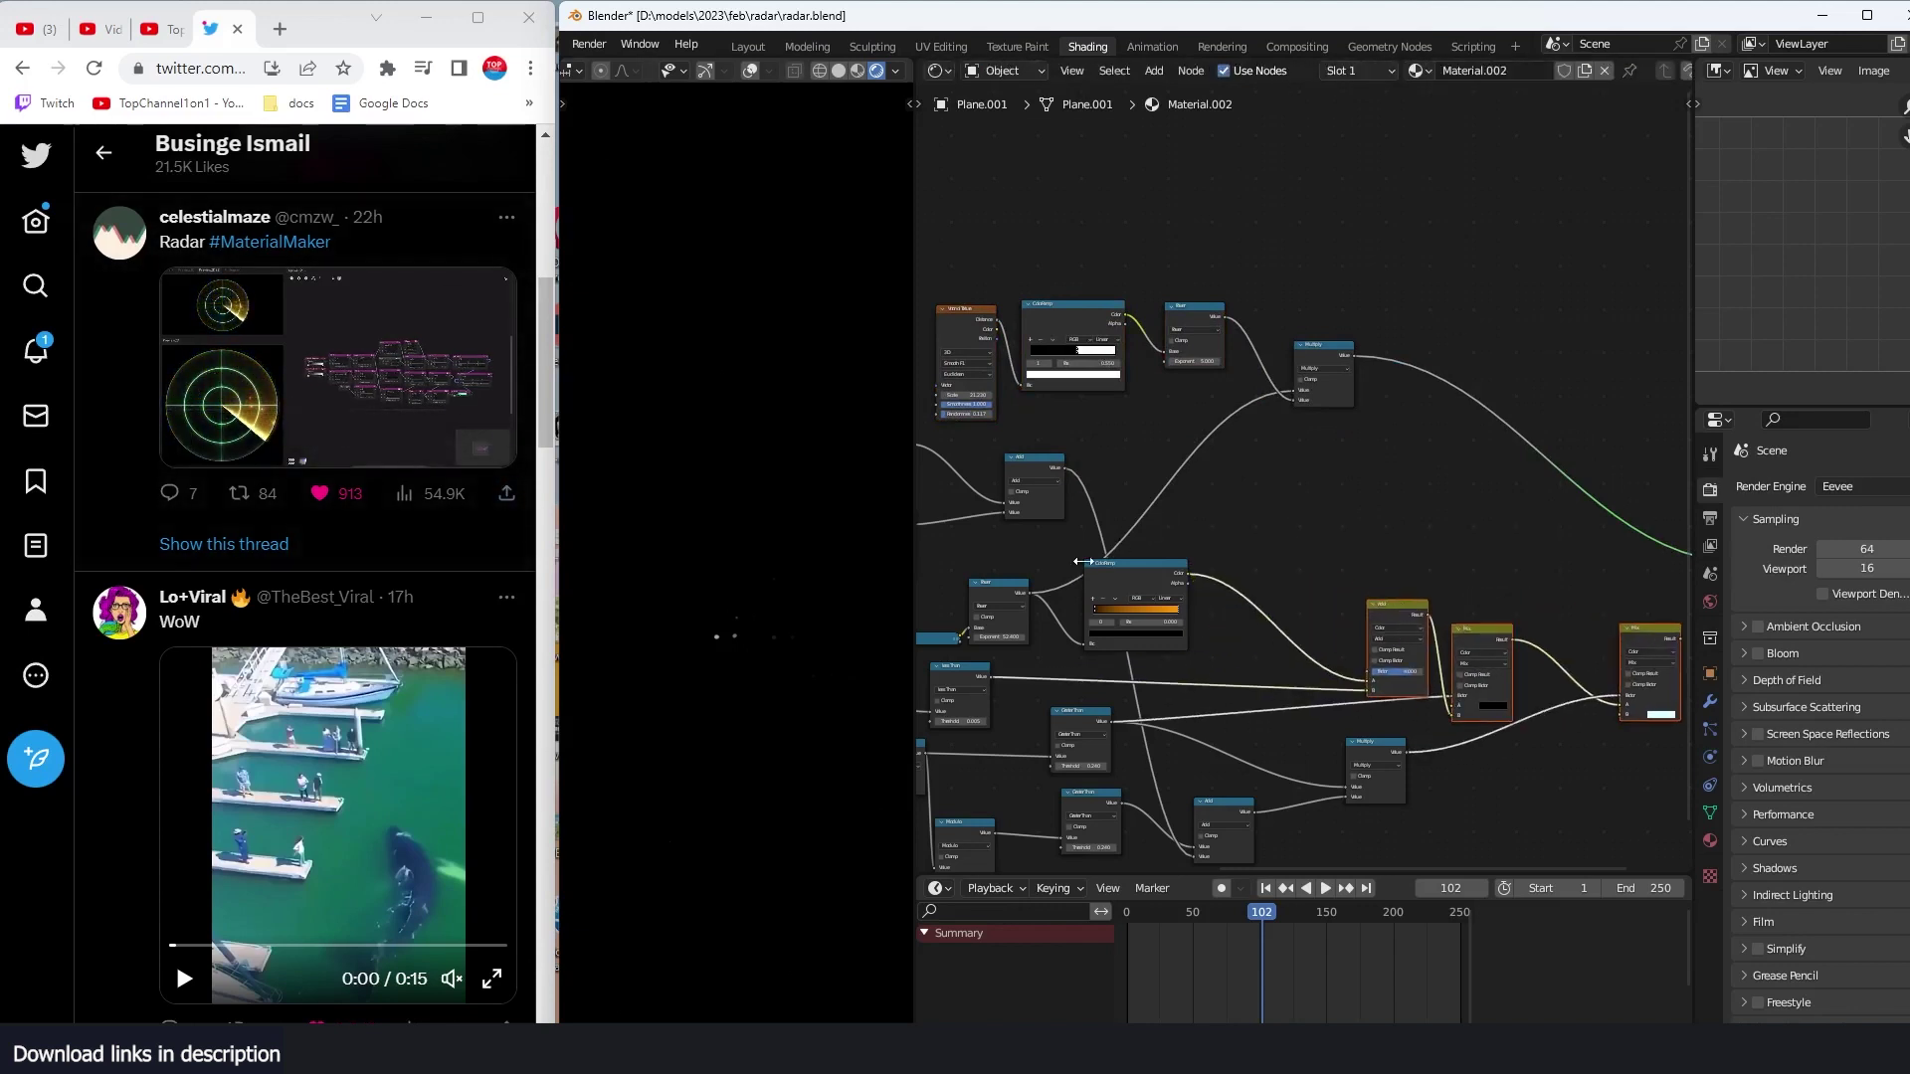
drag(1081, 562, 1308, 527)
scroll(1377, 496, up, 1)
Step: Move the Multiply node closer to the Voronoi branch's Power node and check the dots during animation playback
click(1330, 340)
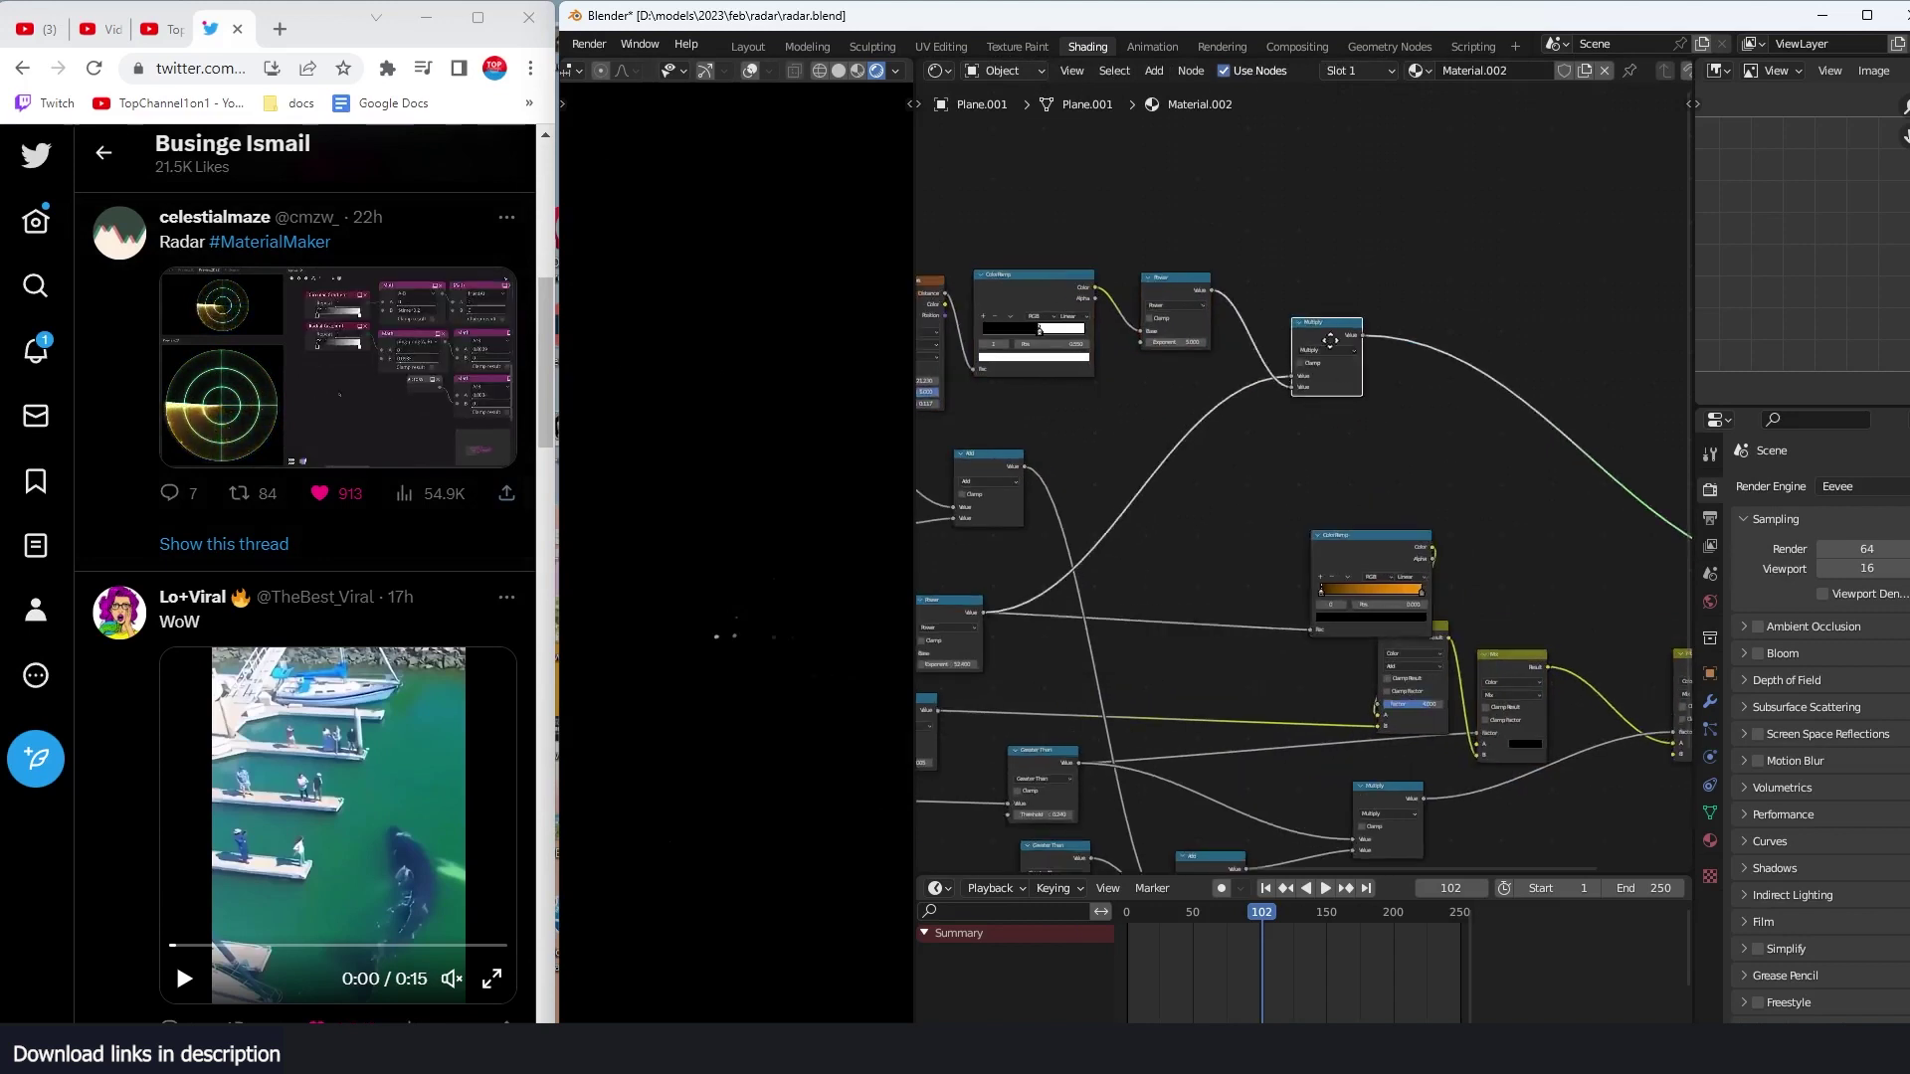
drag(1330, 340, 1298, 370)
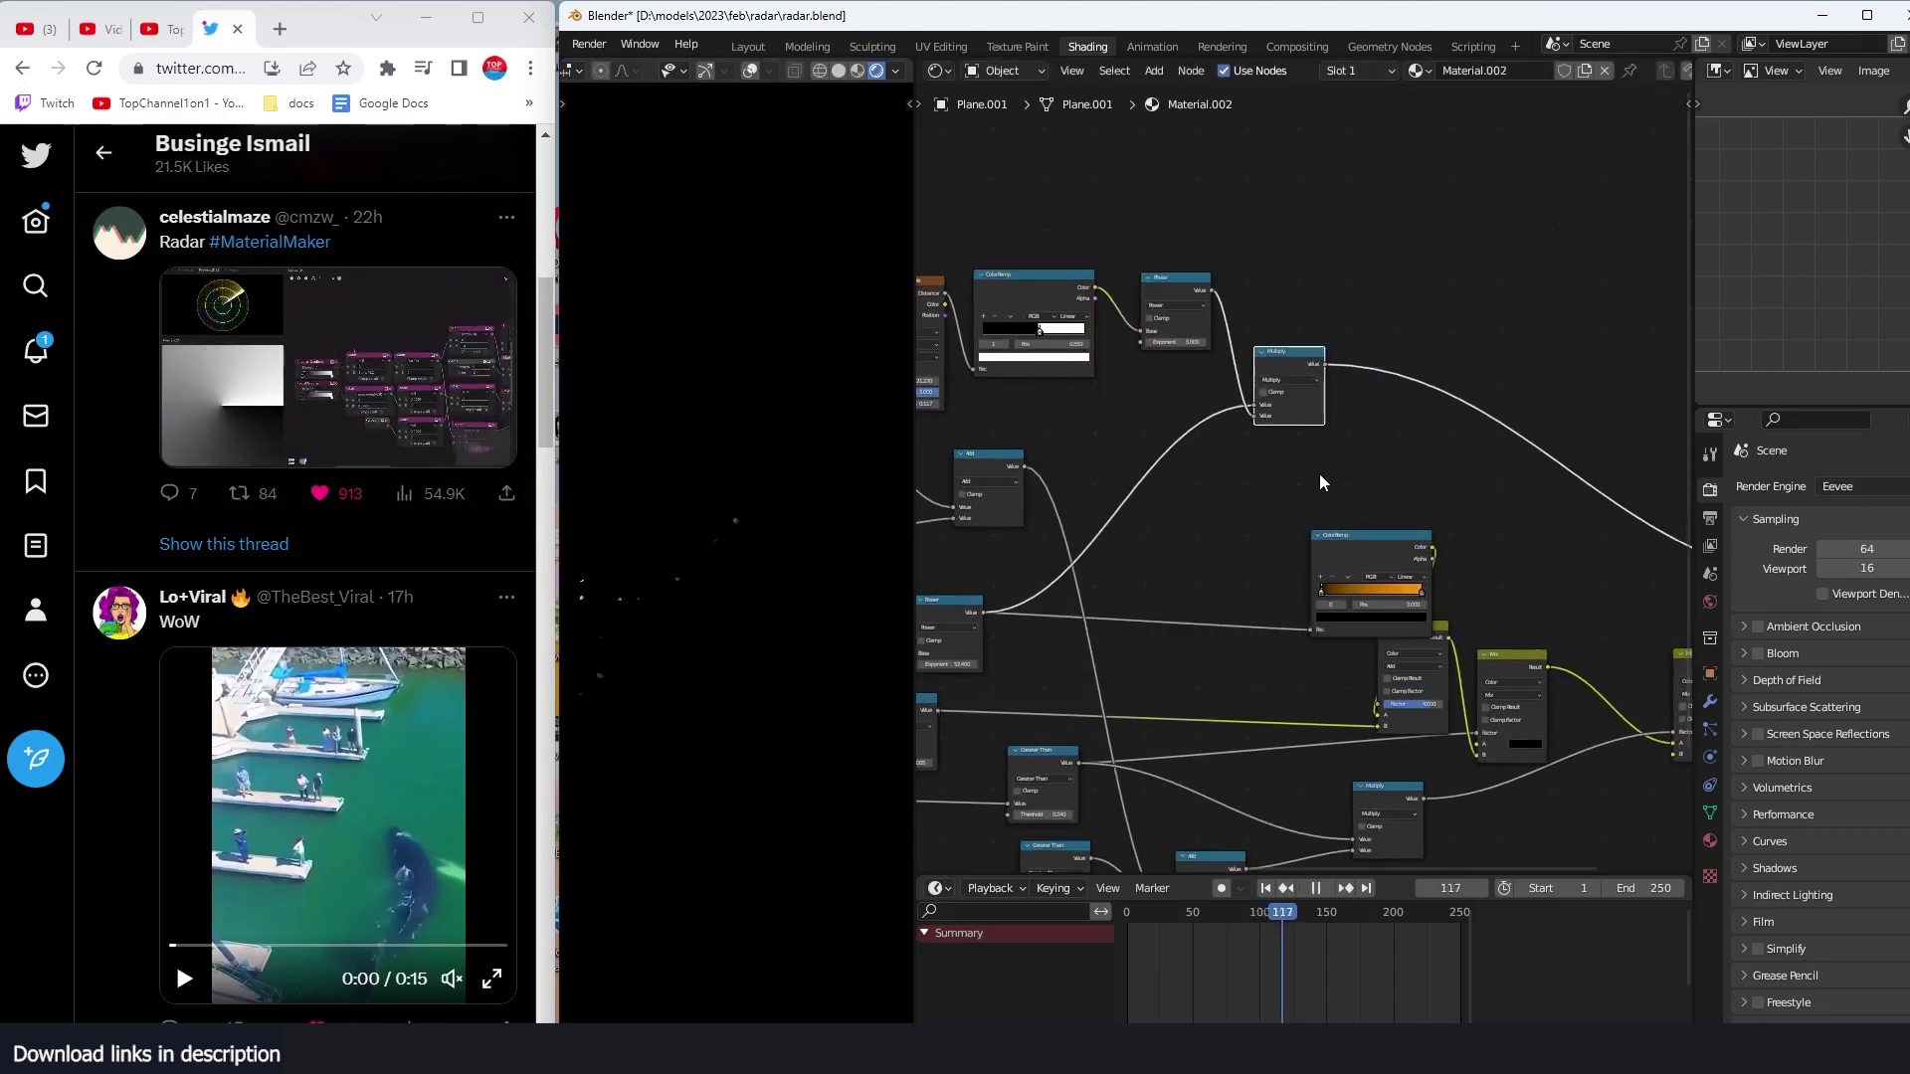
key(space)
Step: Shift the whole Voronoi branch farther back from the orange ColorRamp and preview its Multiply output
middle_drag(1166, 497, 1233, 615)
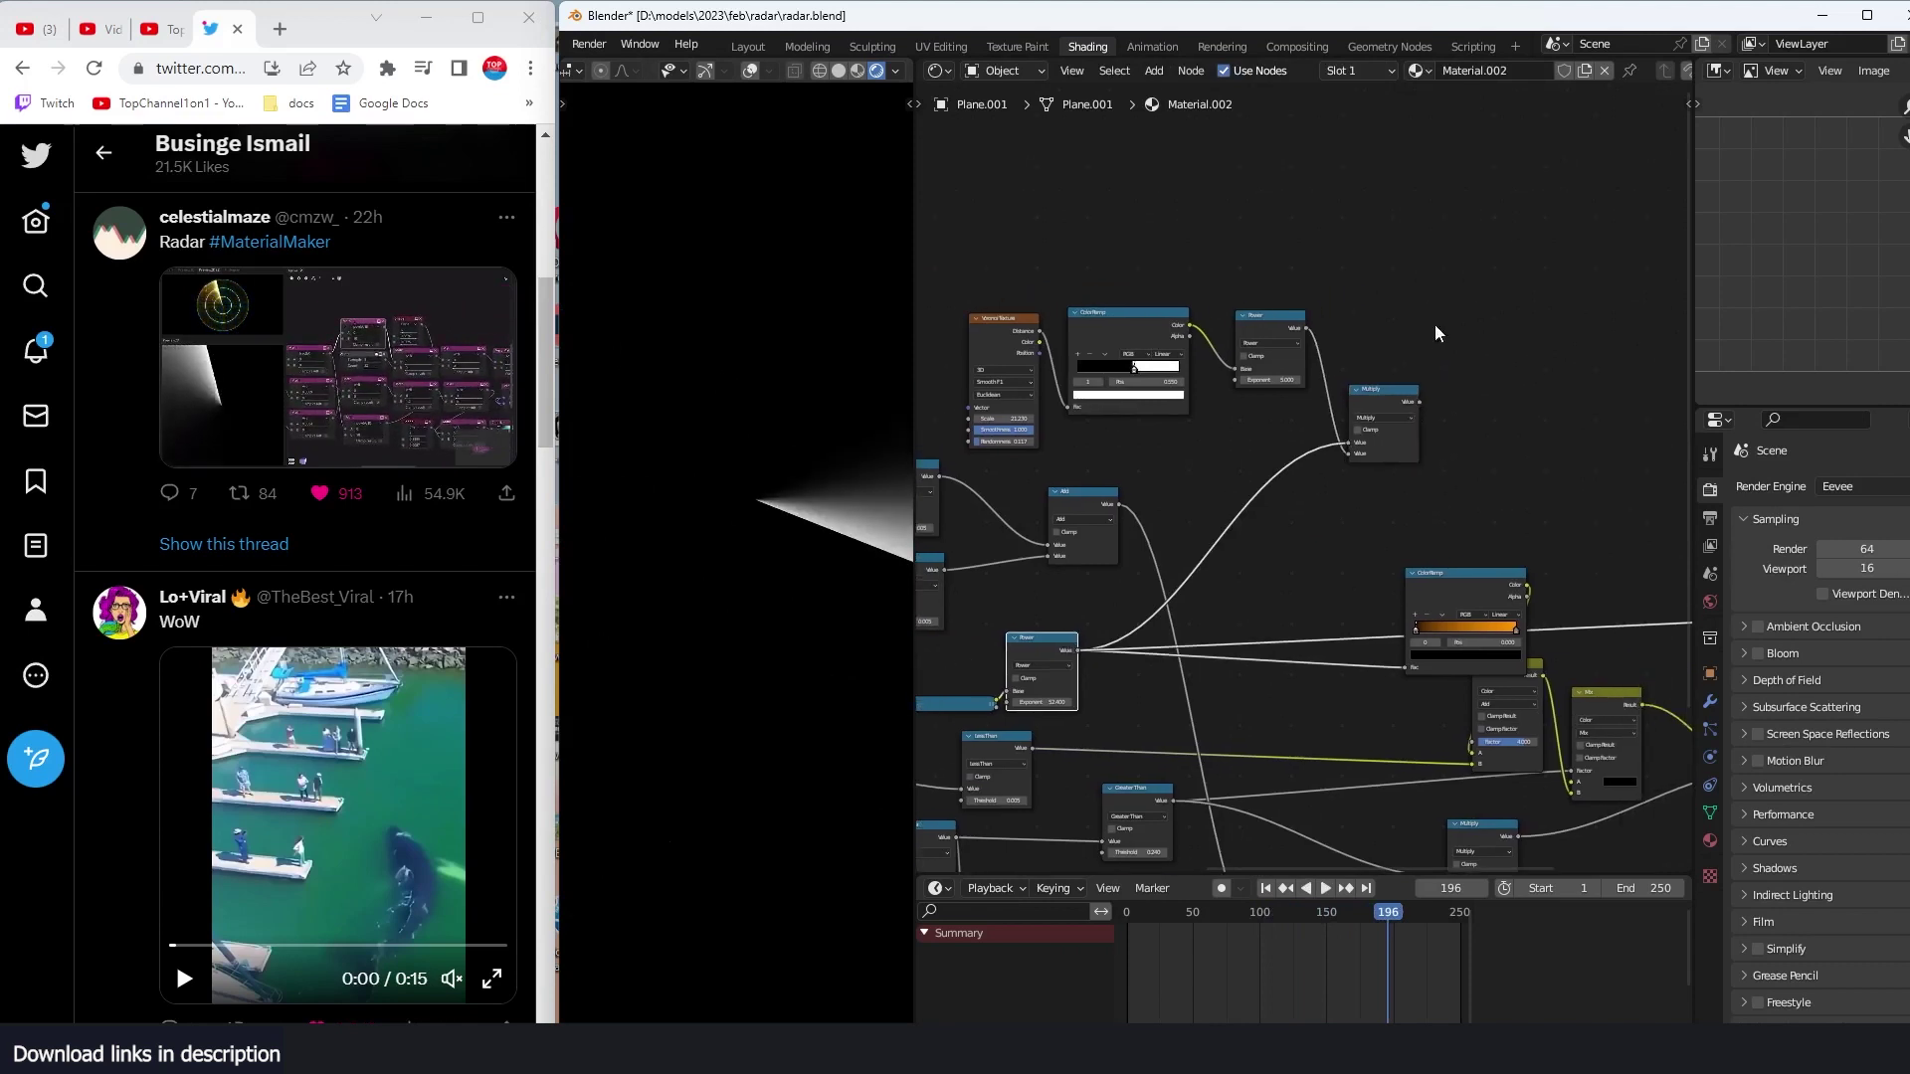
drag(1393, 350, 1030, 418)
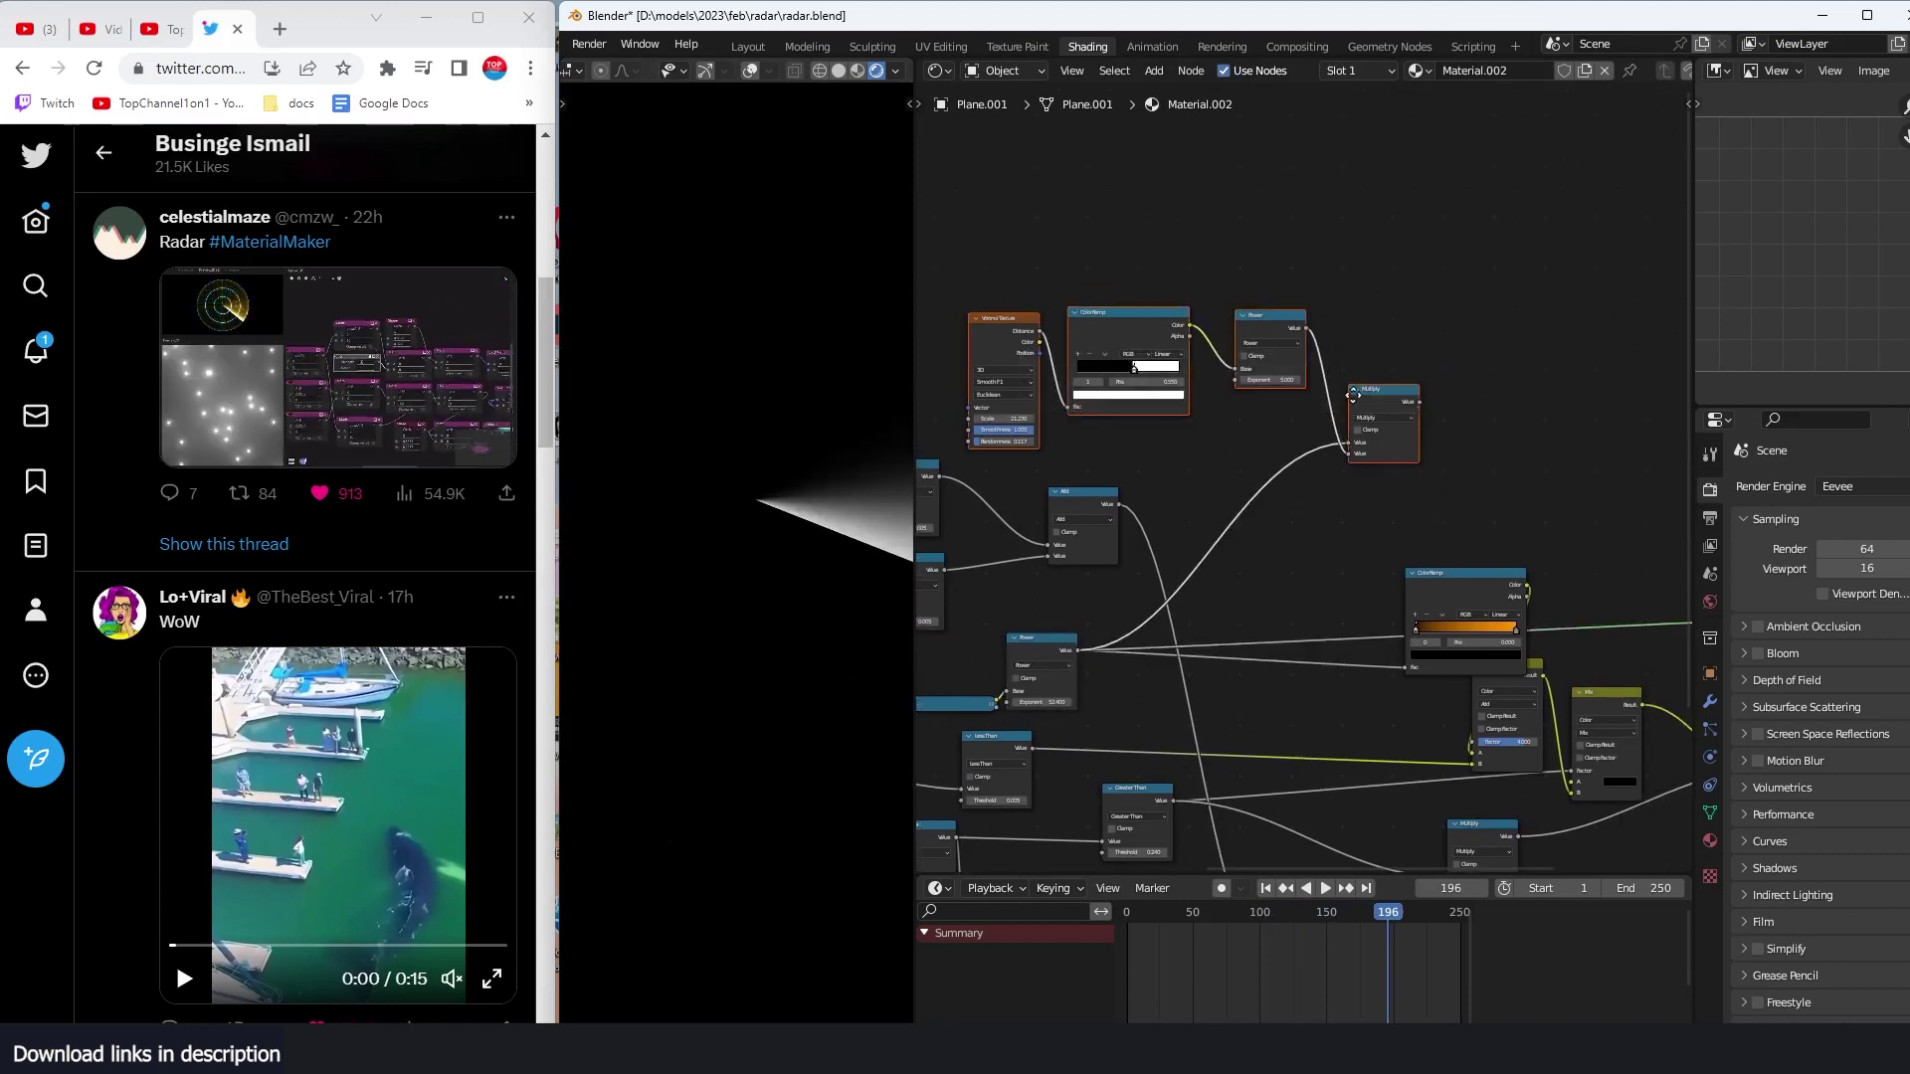
drag(1400, 399, 1297, 393)
click(1446, 494)
scroll(1446, 493, up, 2)
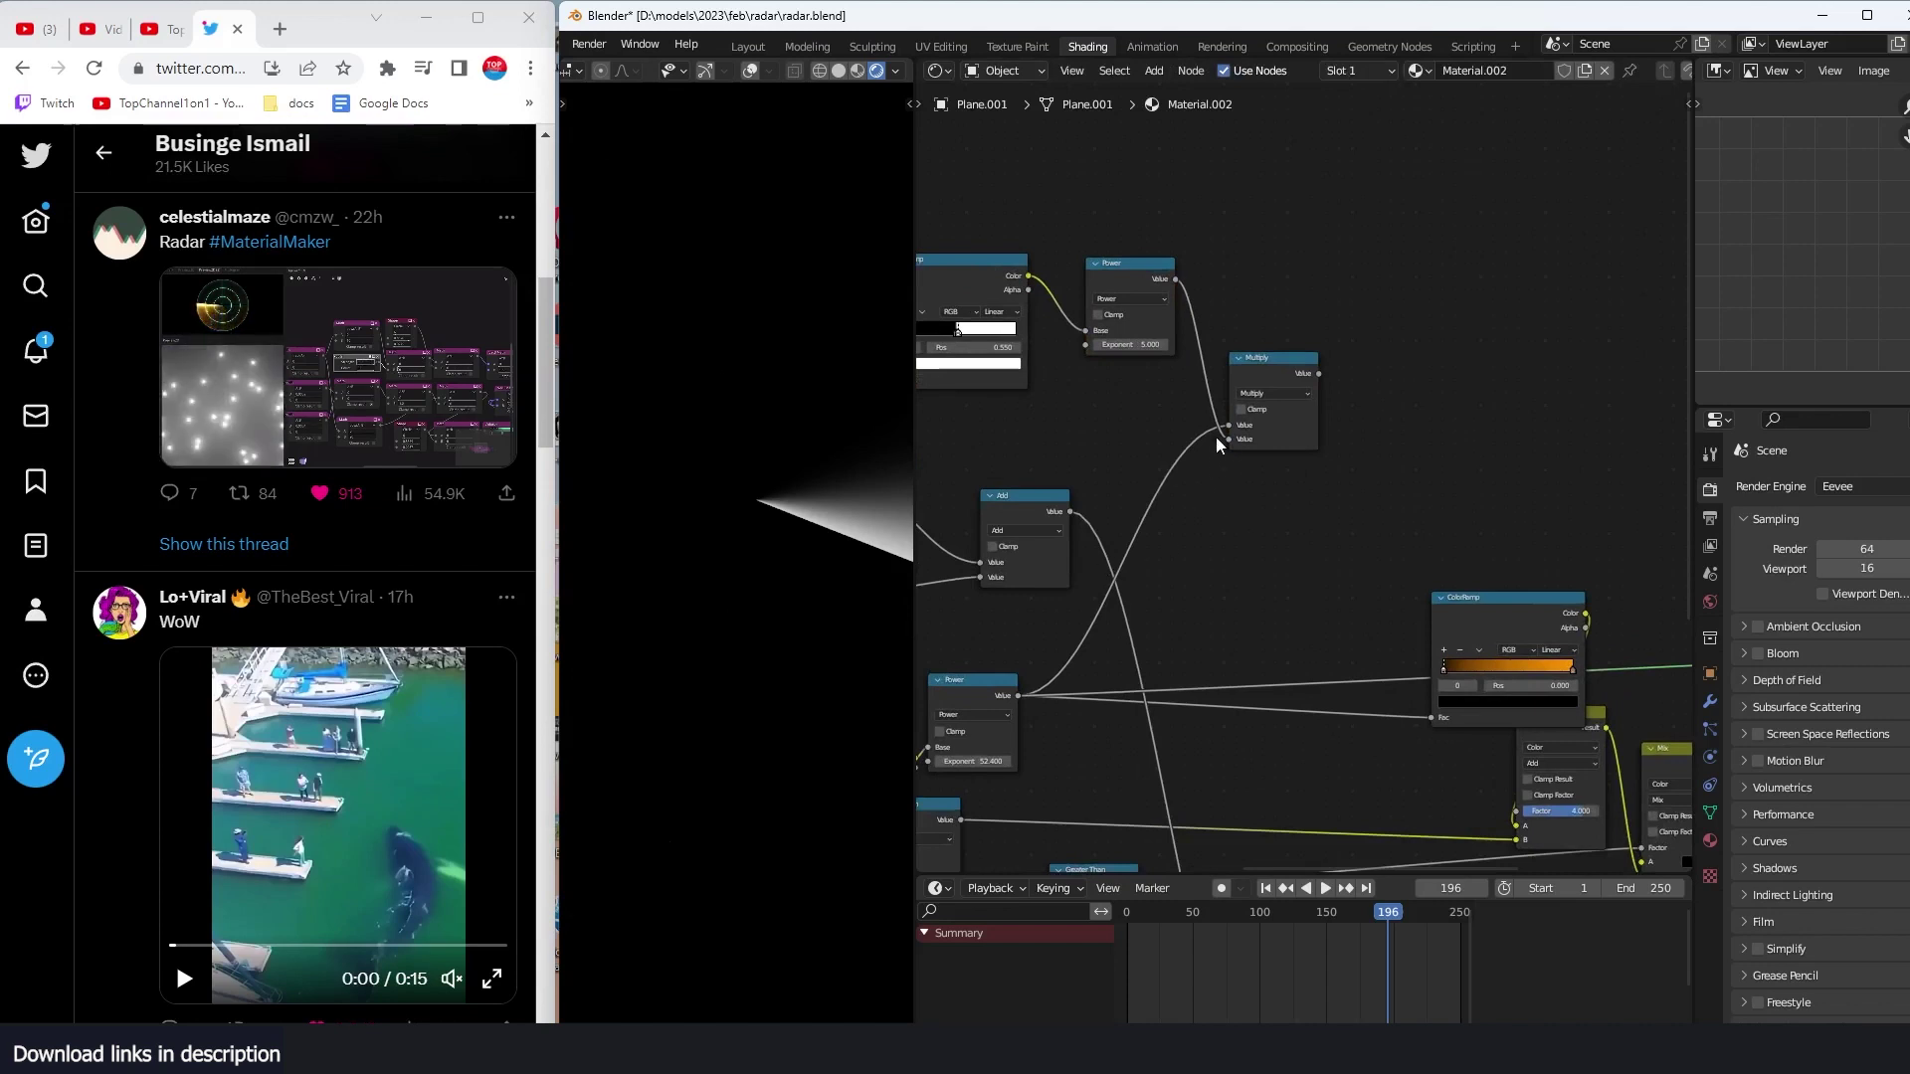
ctrl+shift+click(1274, 368)
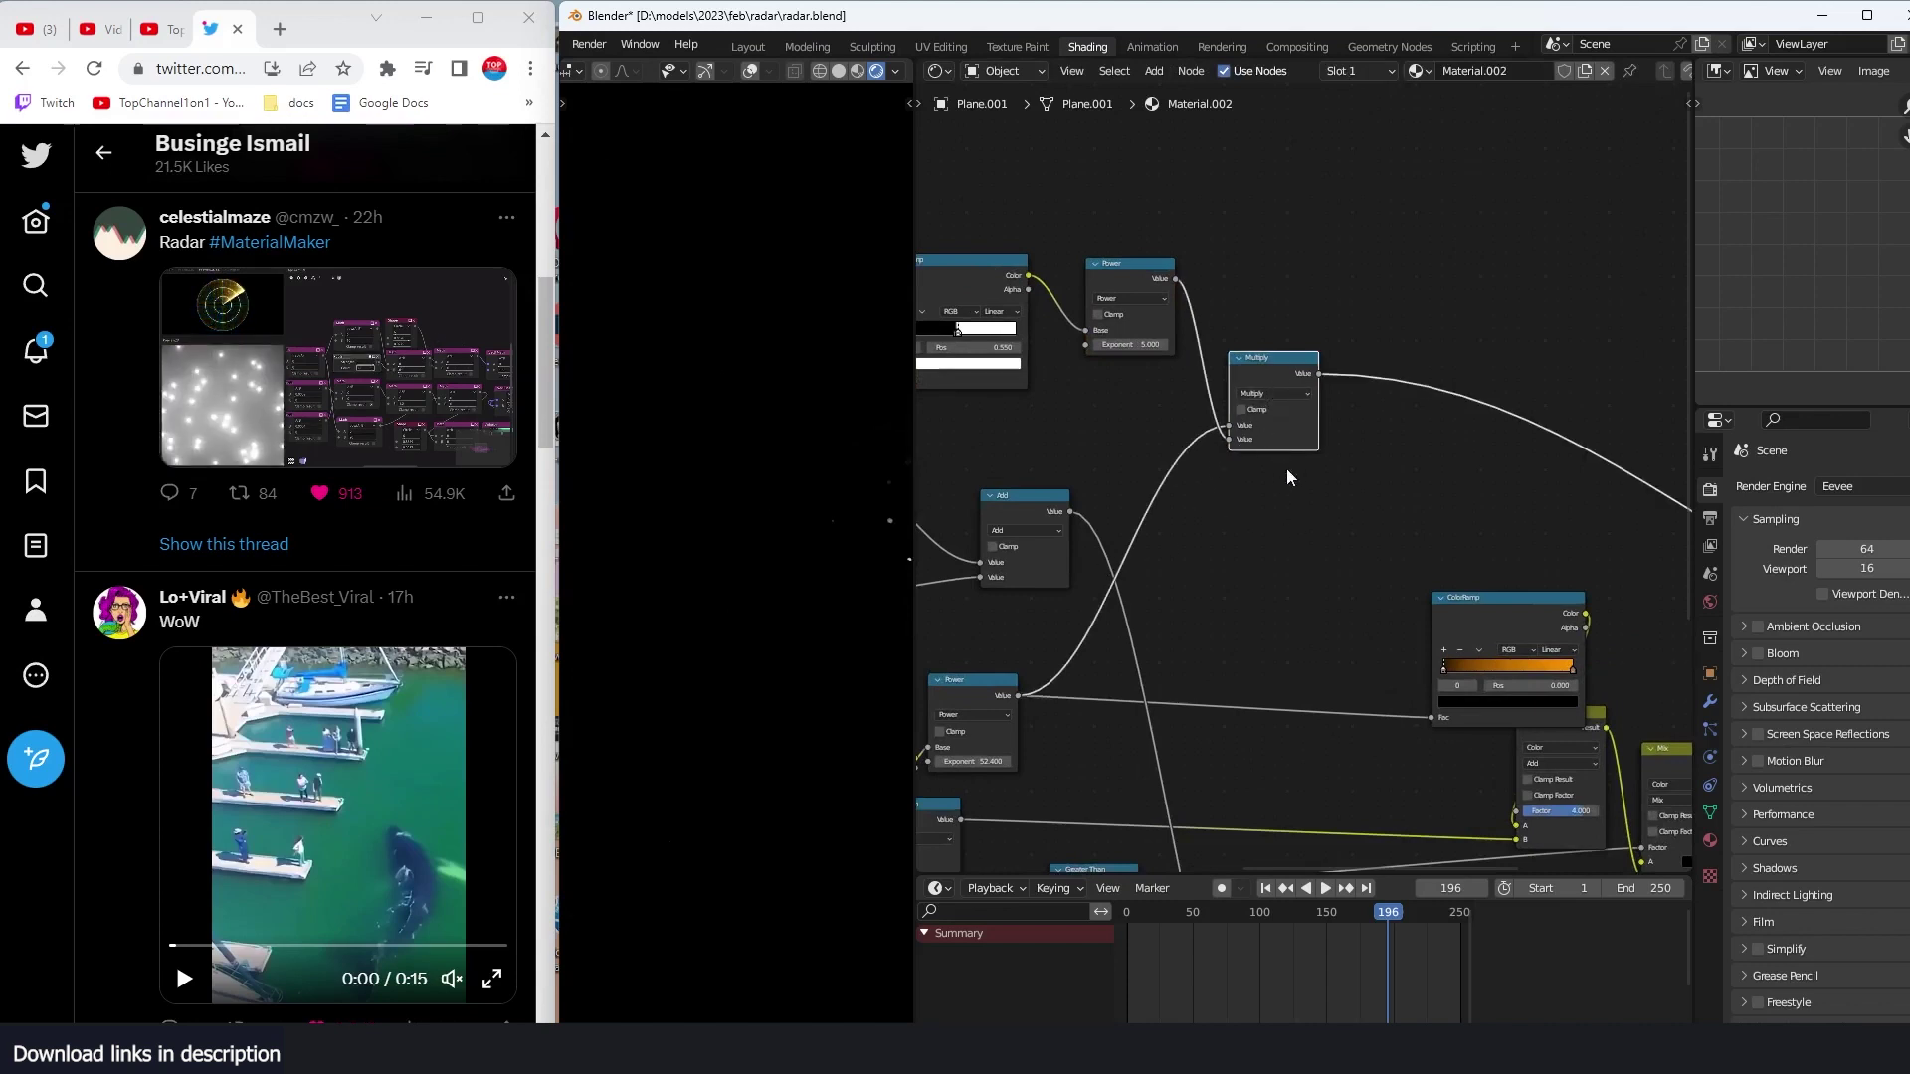
Step: Insert a copy of the Multiply node after it, connect the sweep's Power output to its second value, and set it to Add
key(shift+d)
click(1477, 508)
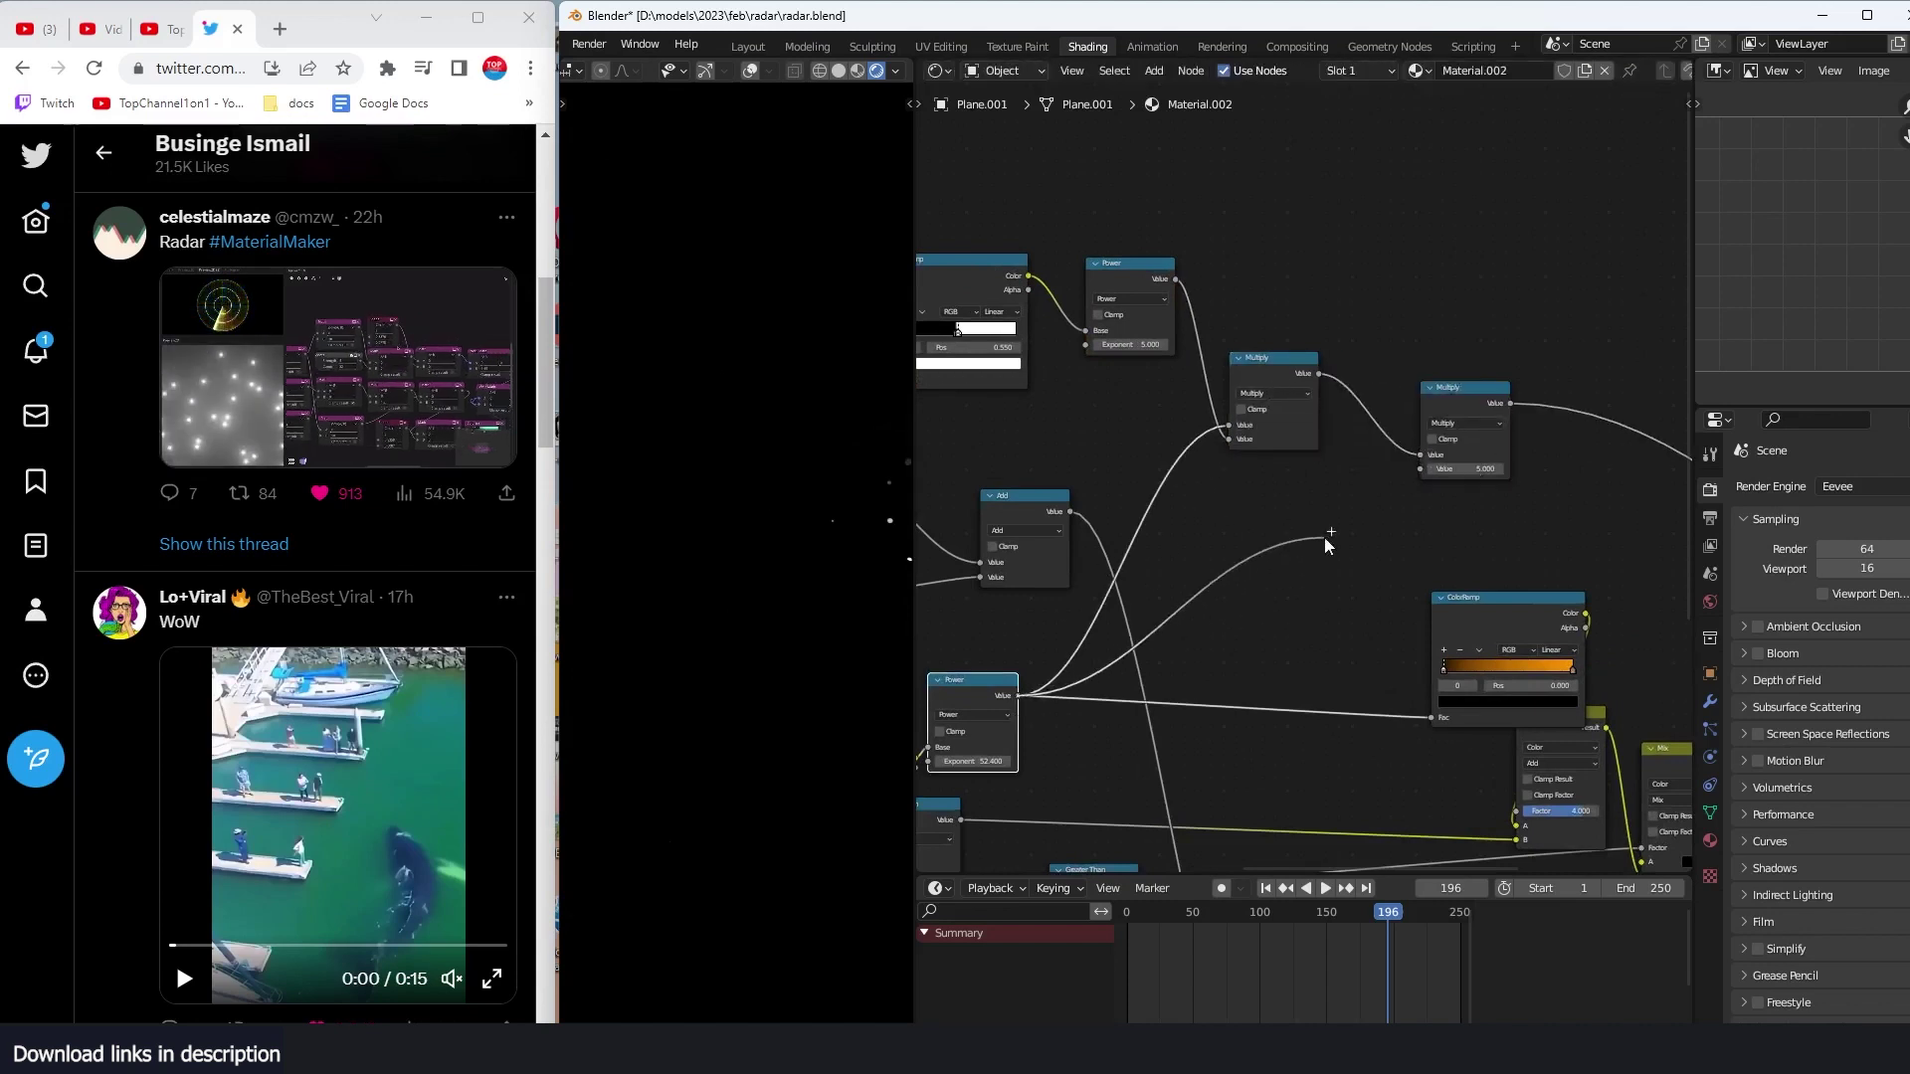
drag(1323, 537, 1416, 471)
click(1480, 424)
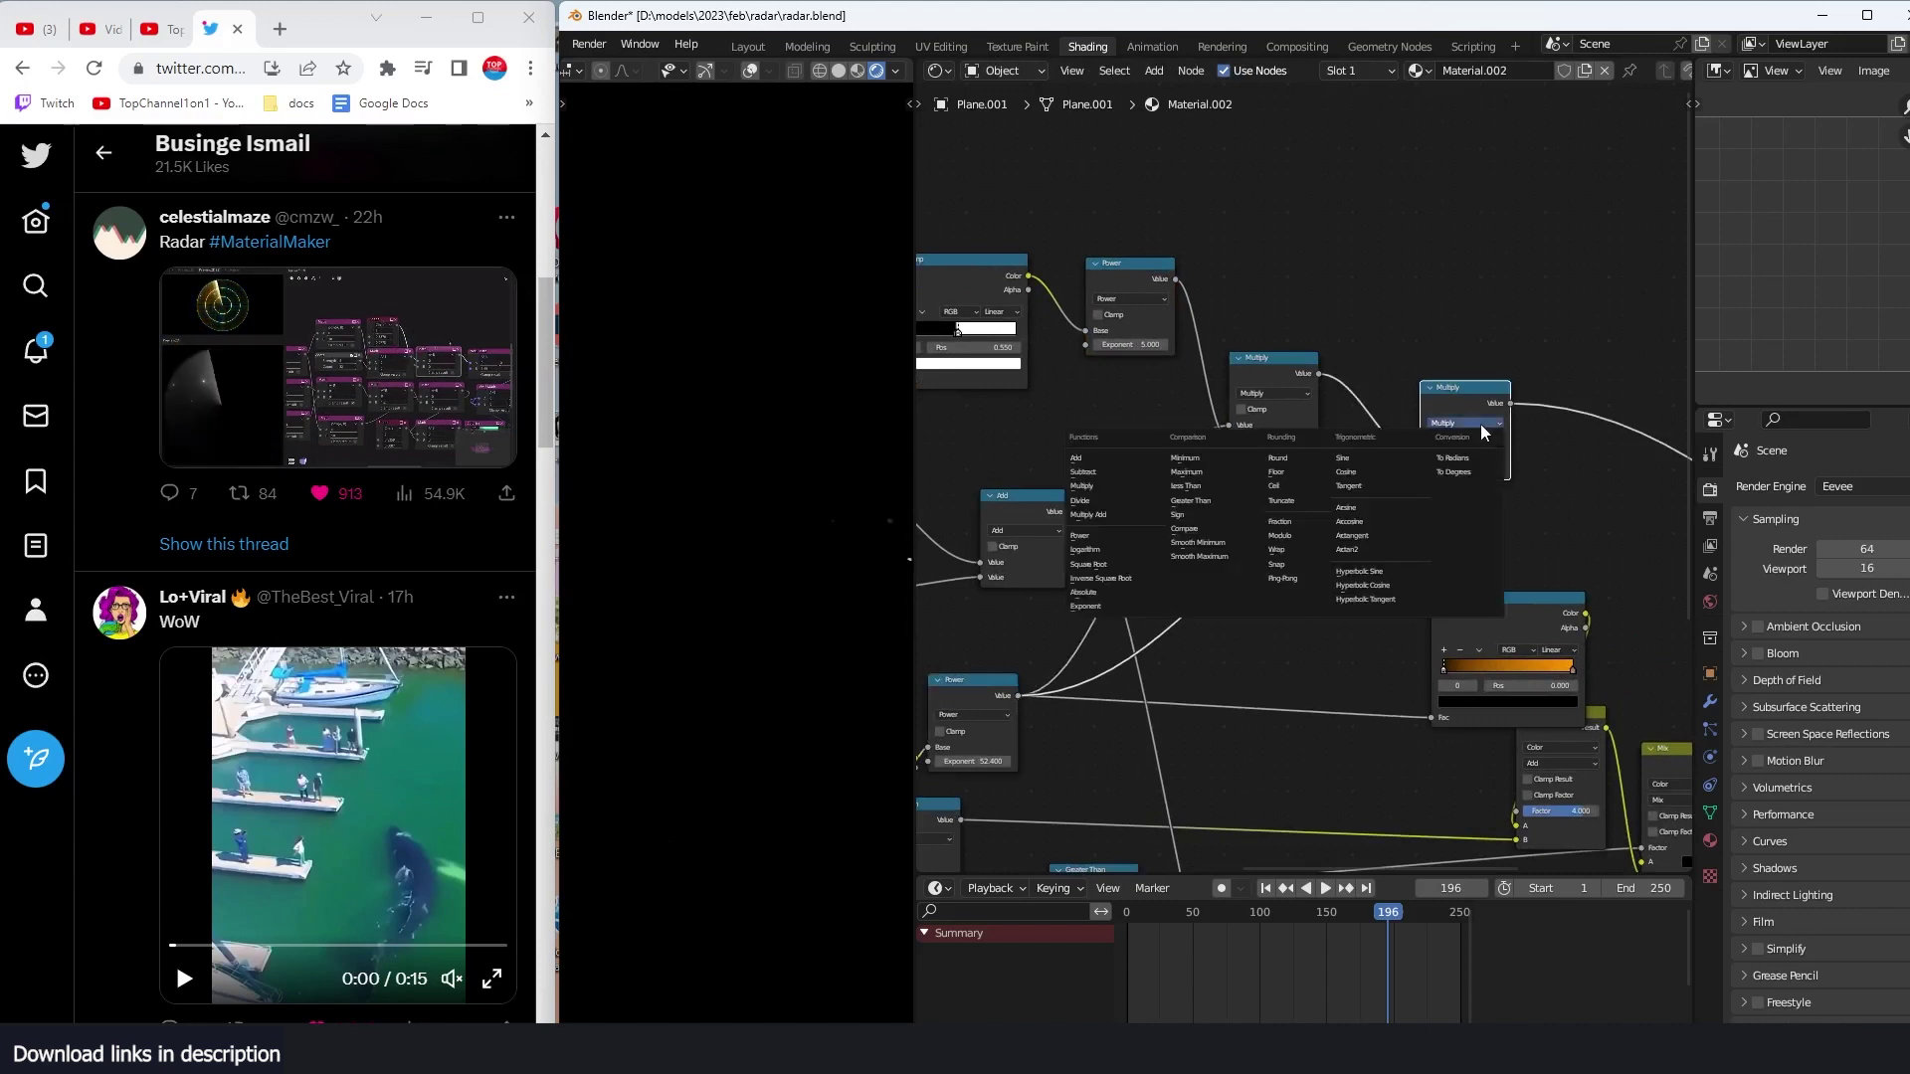
click(1147, 458)
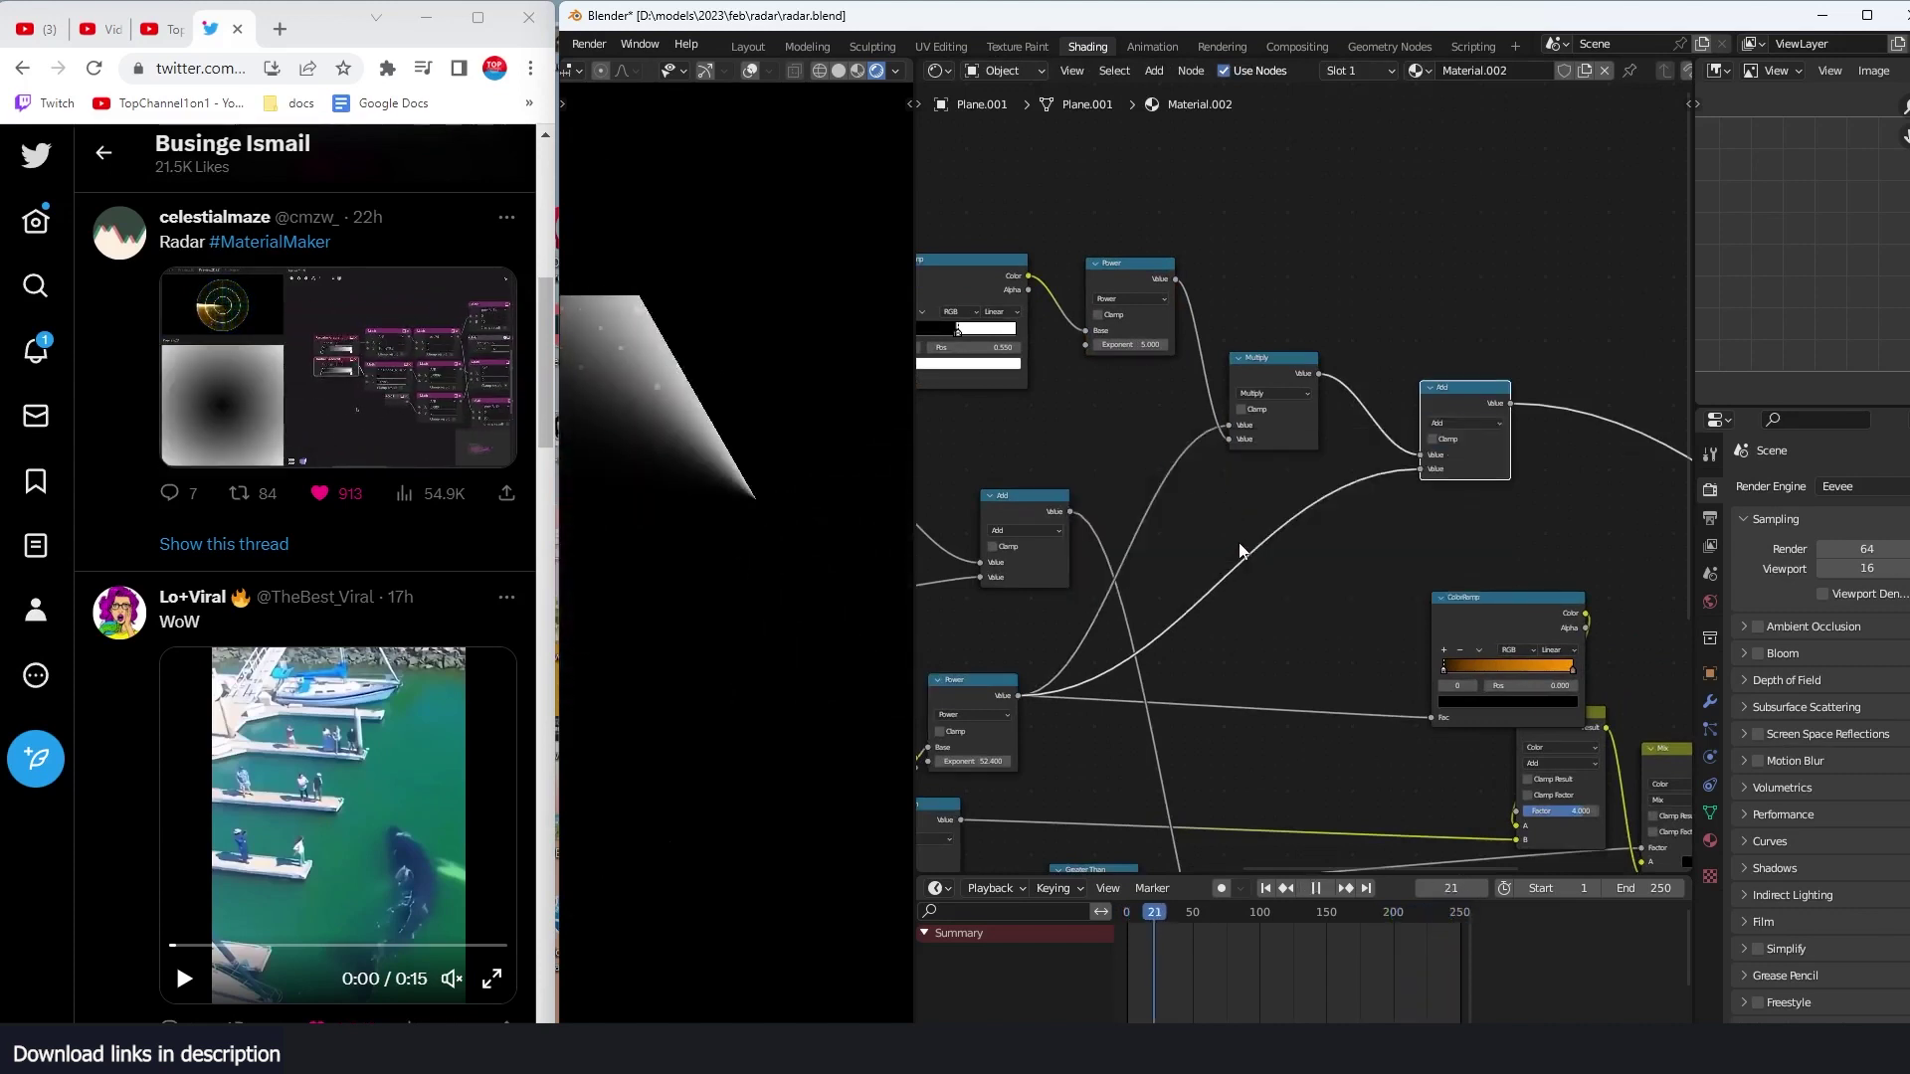
Step: Move the Voronoi branch's Multiply node closer to its Power node and insert a copy of it before the Add node
middle_drag(1368, 495, 1393, 554)
drag(1303, 448, 1265, 409)
scroll(1191, 379, up, 2)
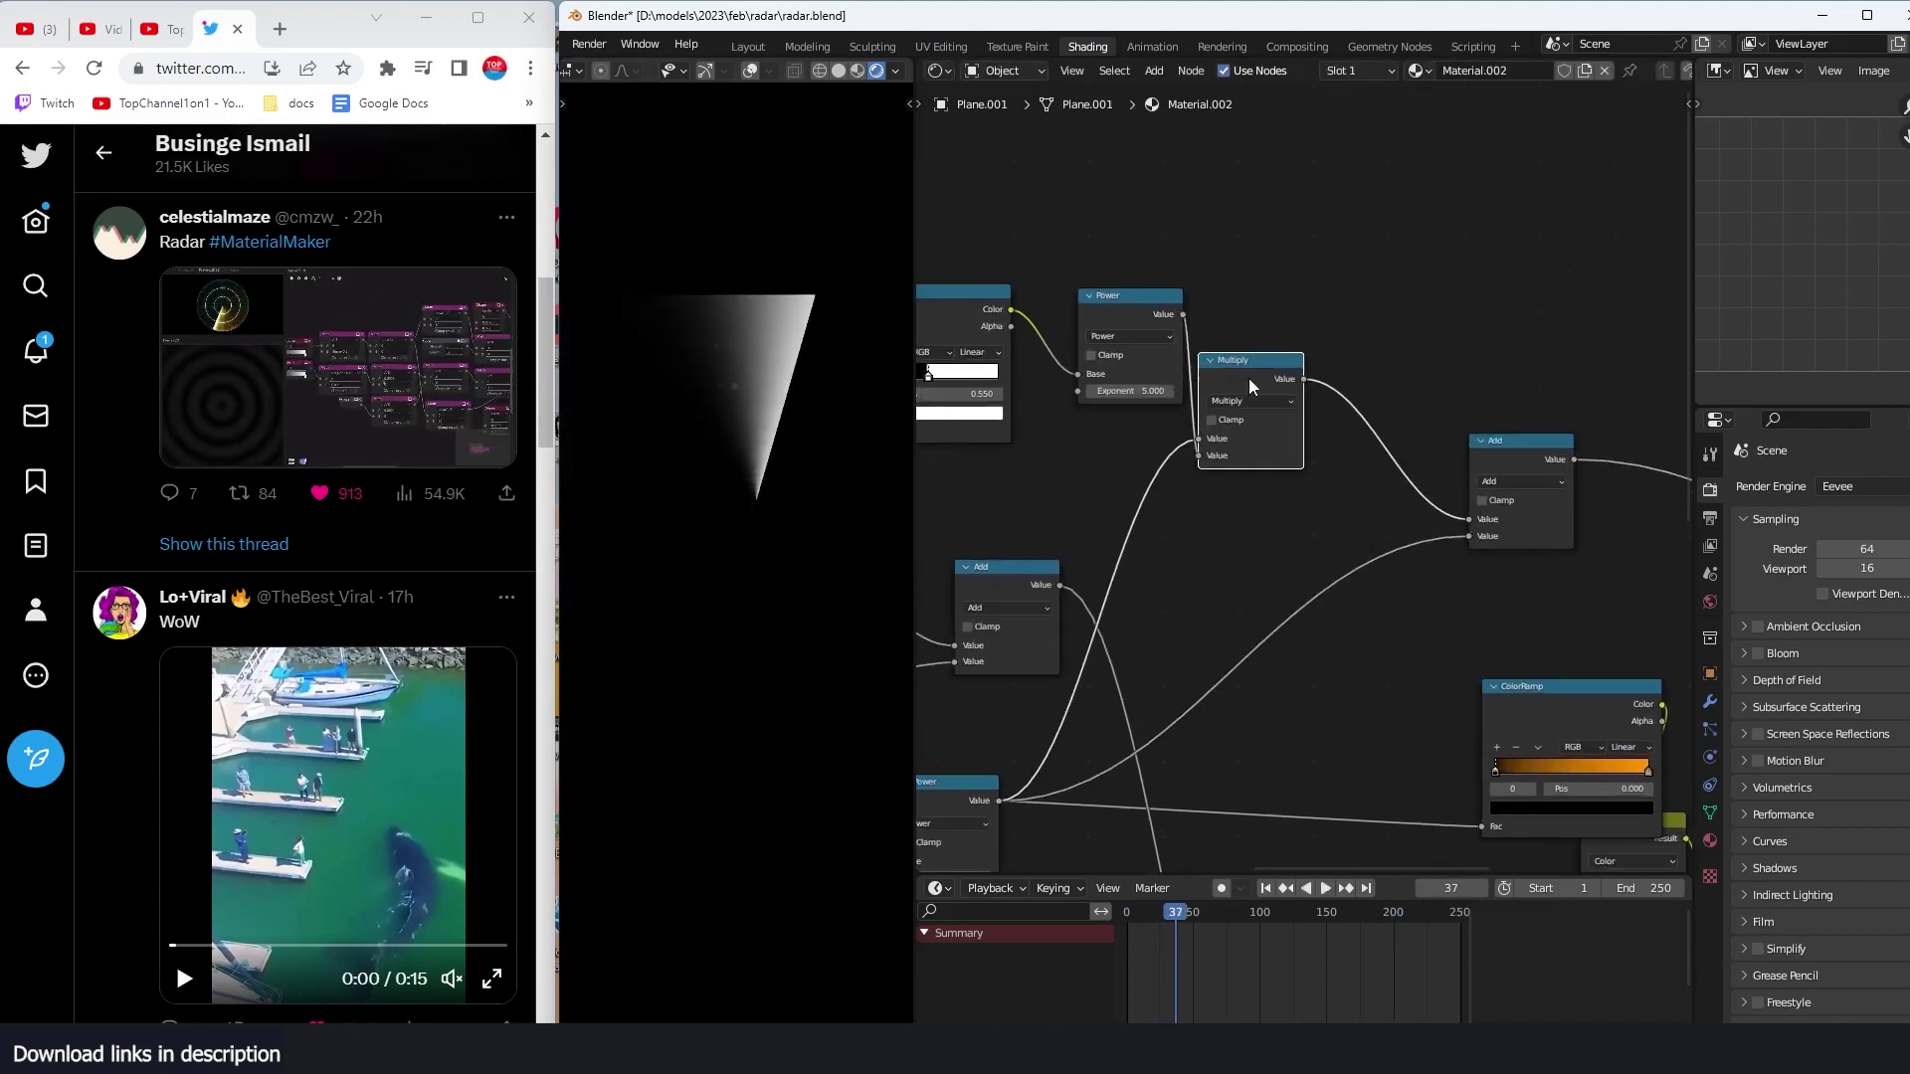
key(shift+d)
click(1412, 434)
Step: Try the Power operation with an exponent of 10 on the inserted math node
click(1397, 458)
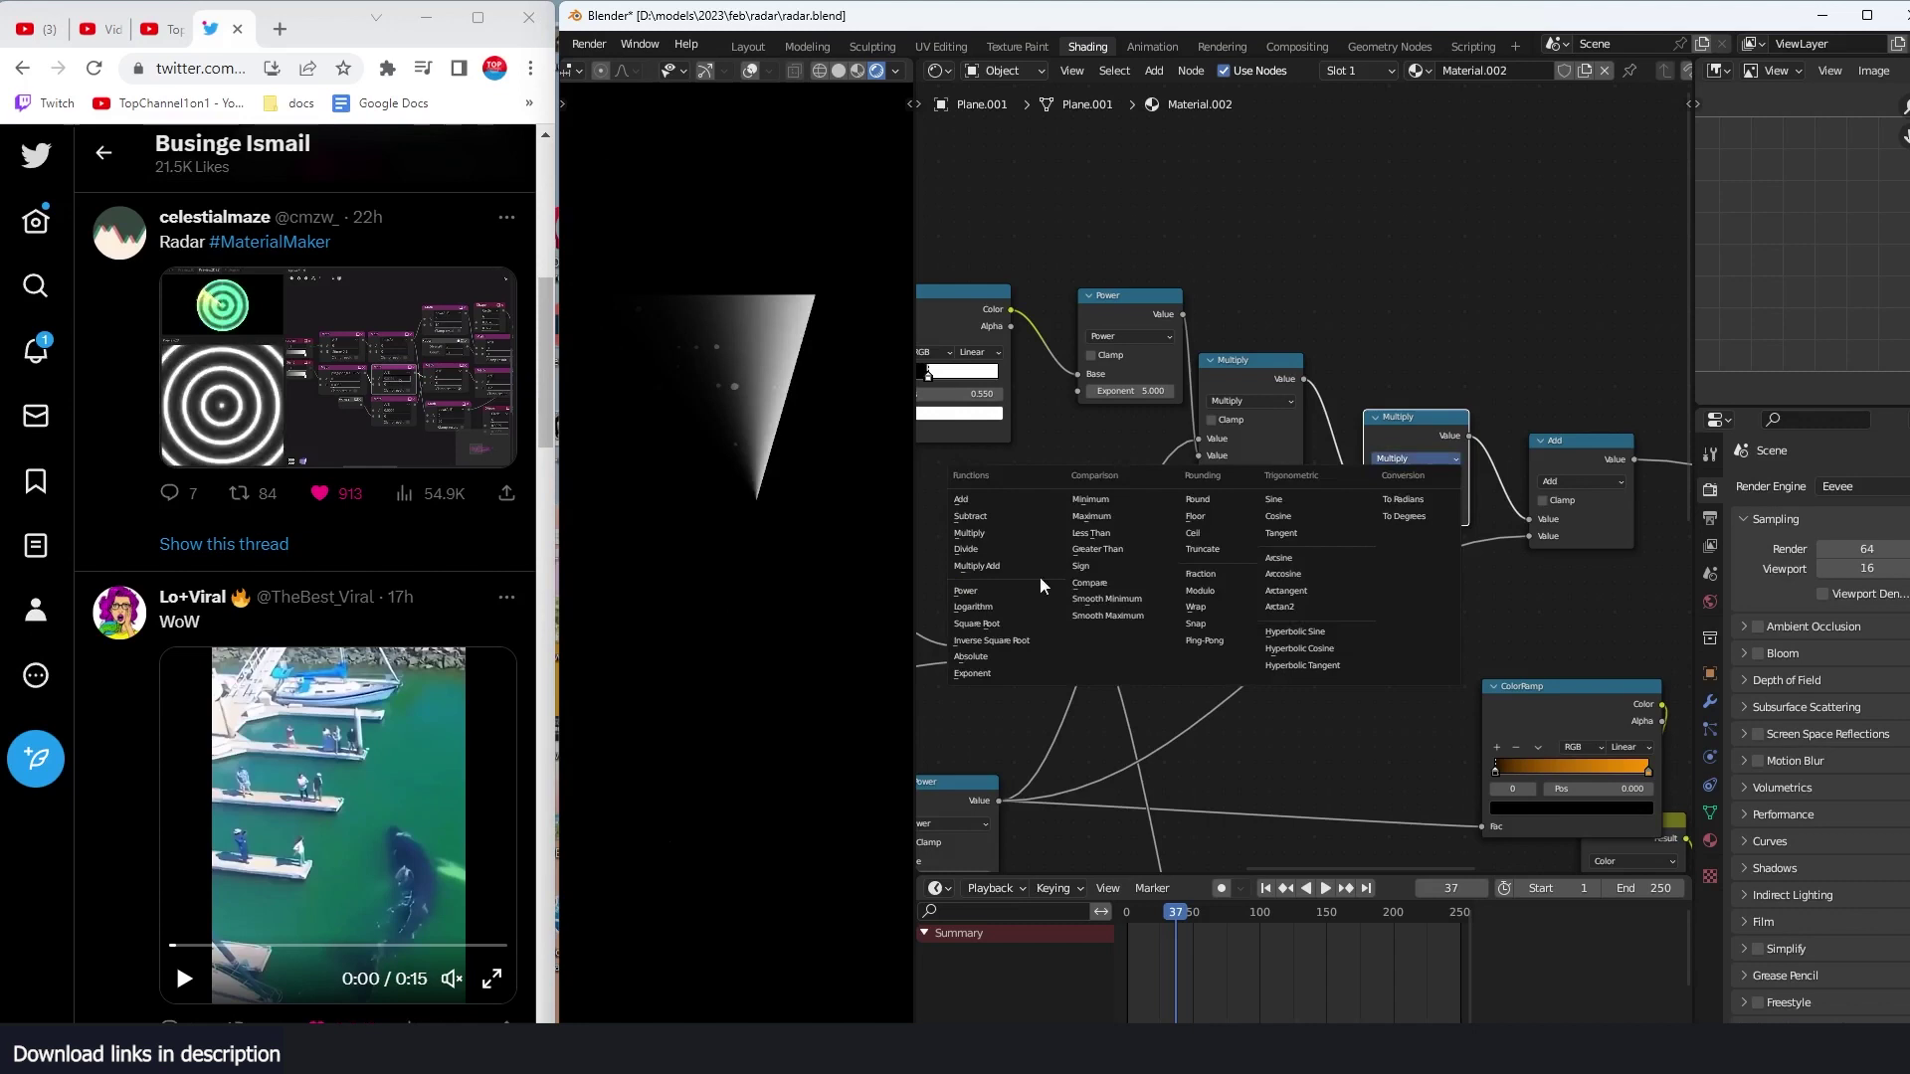
click(971, 589)
click(1426, 511)
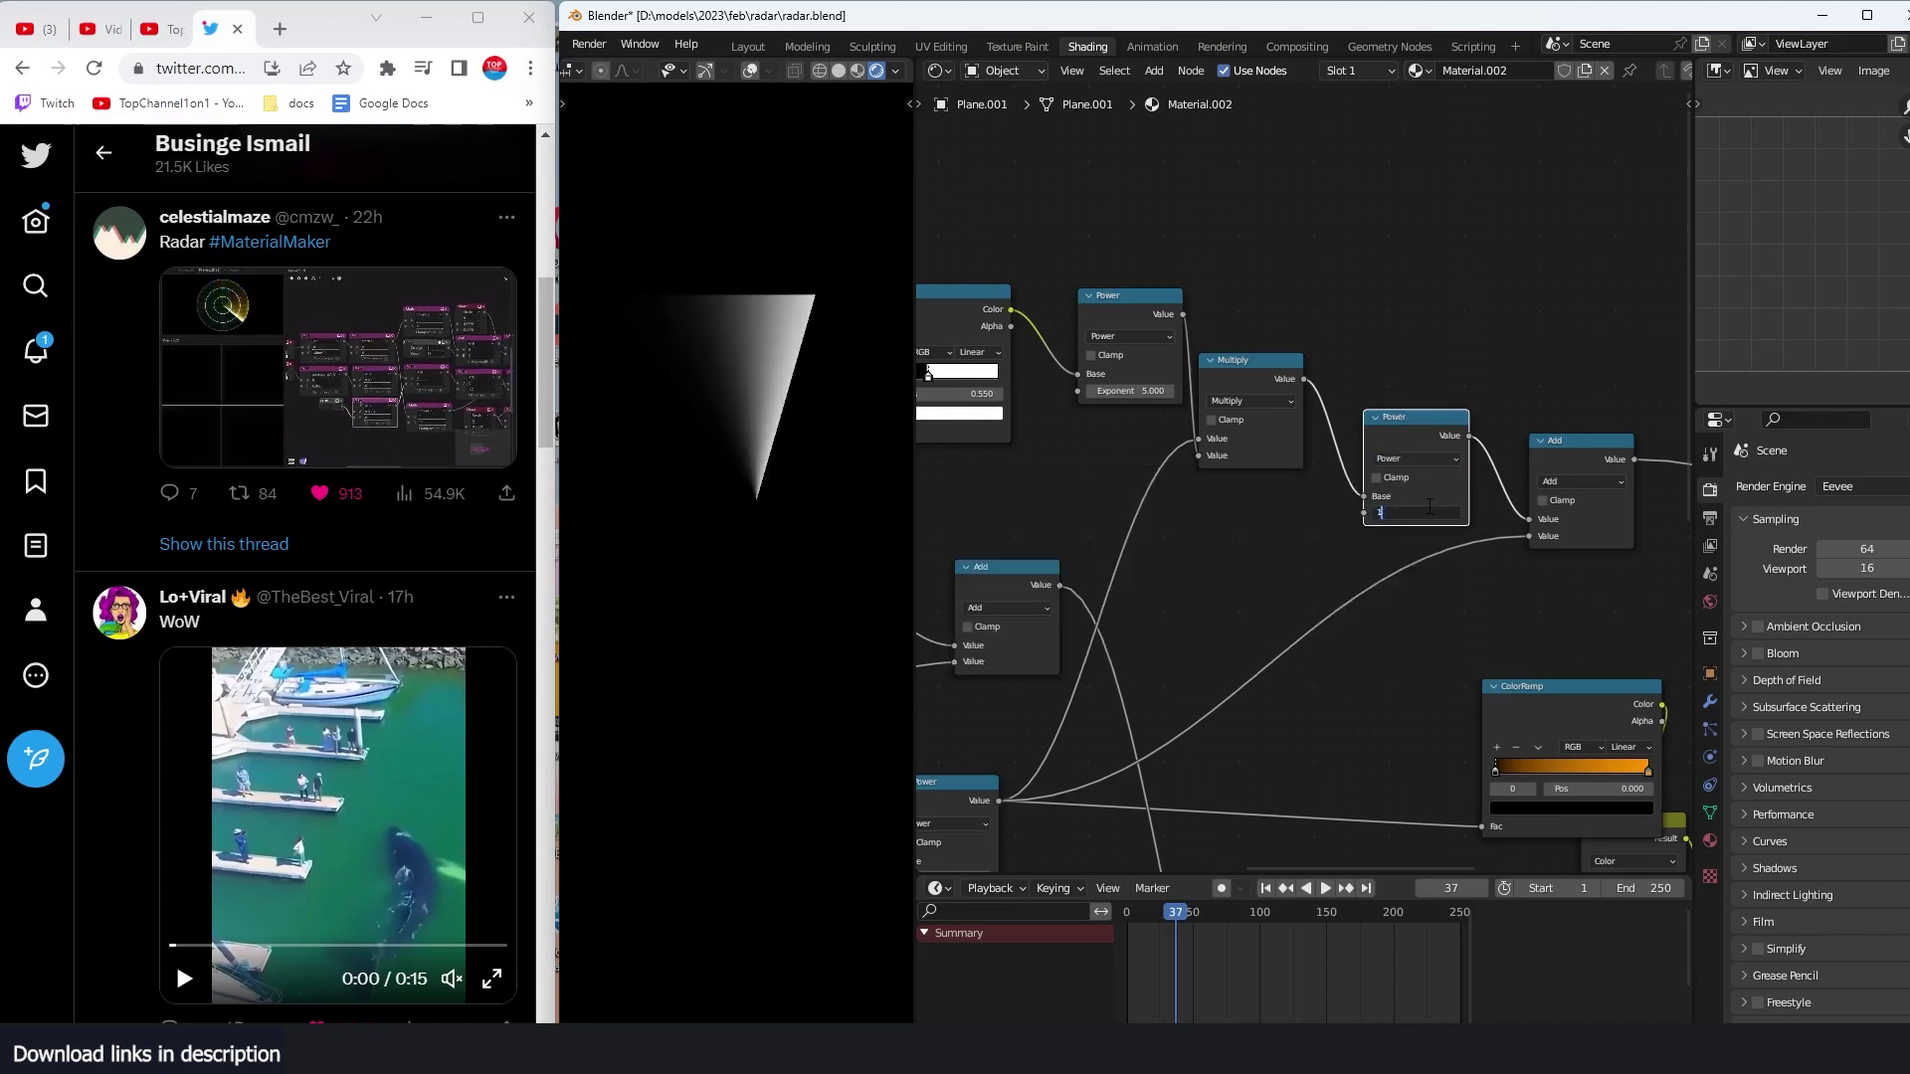
text(10)
key(Return)
Step: Set the inserted math node's operation to Multiply with a value of 56.1
click(1430, 457)
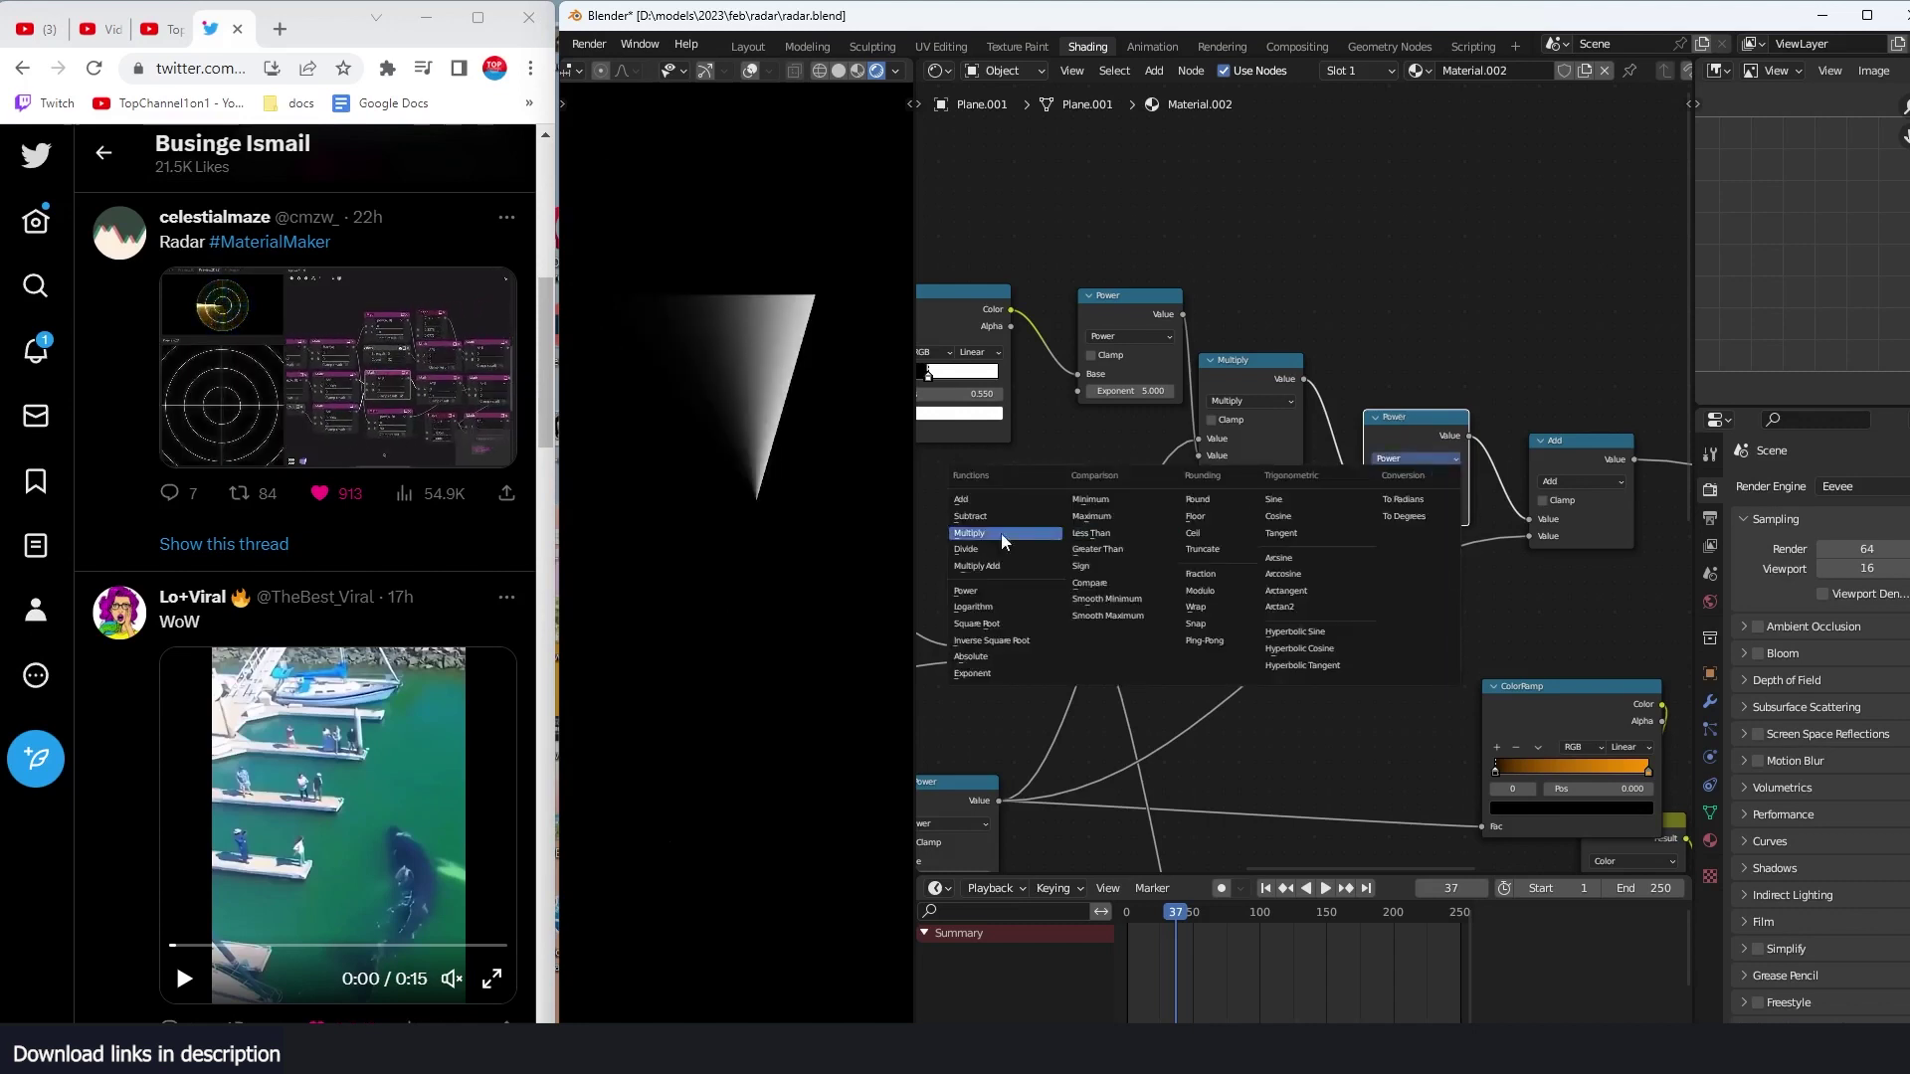
click(974, 526)
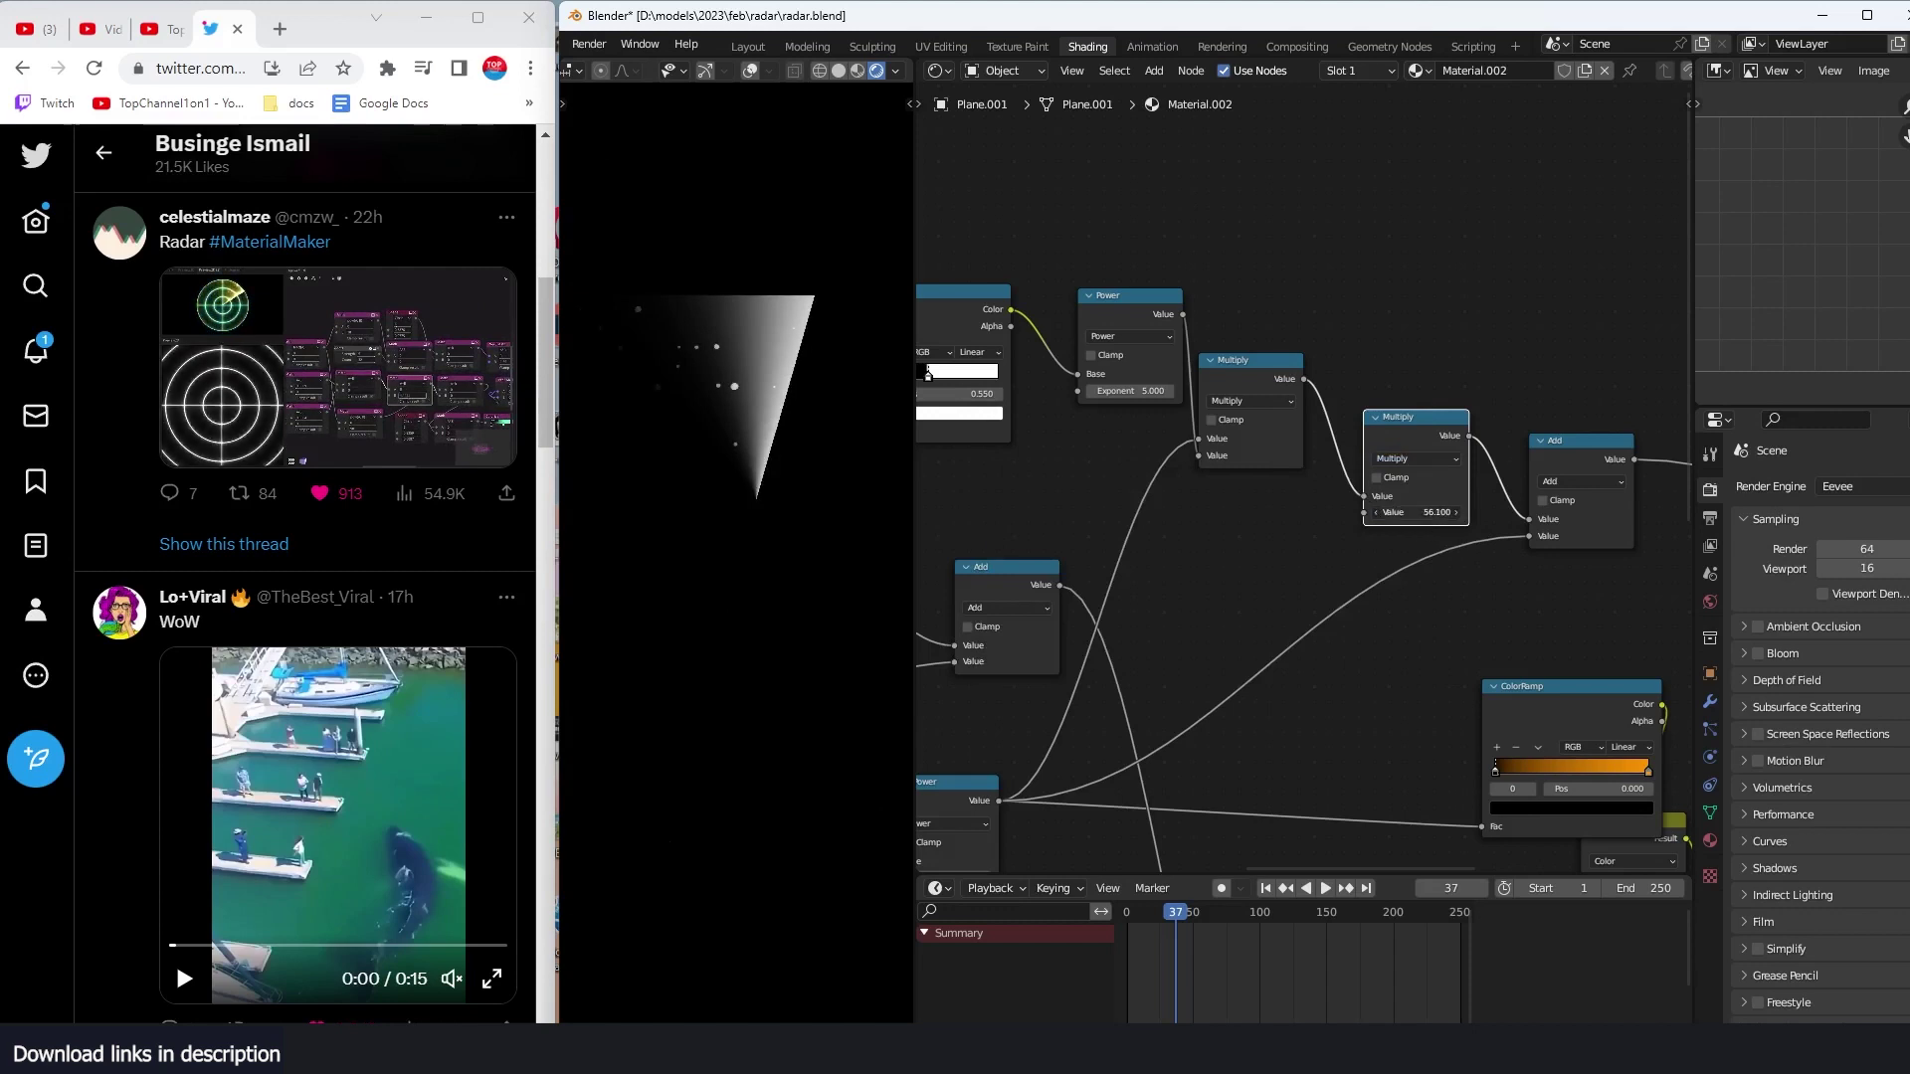
Step: Move the Voronoi ColorRamp's white stop to position 0.568 and set the second Multiply node's value to 100
scroll(1315, 552, up, 3)
middle_drag(1341, 505, 1725, 653)
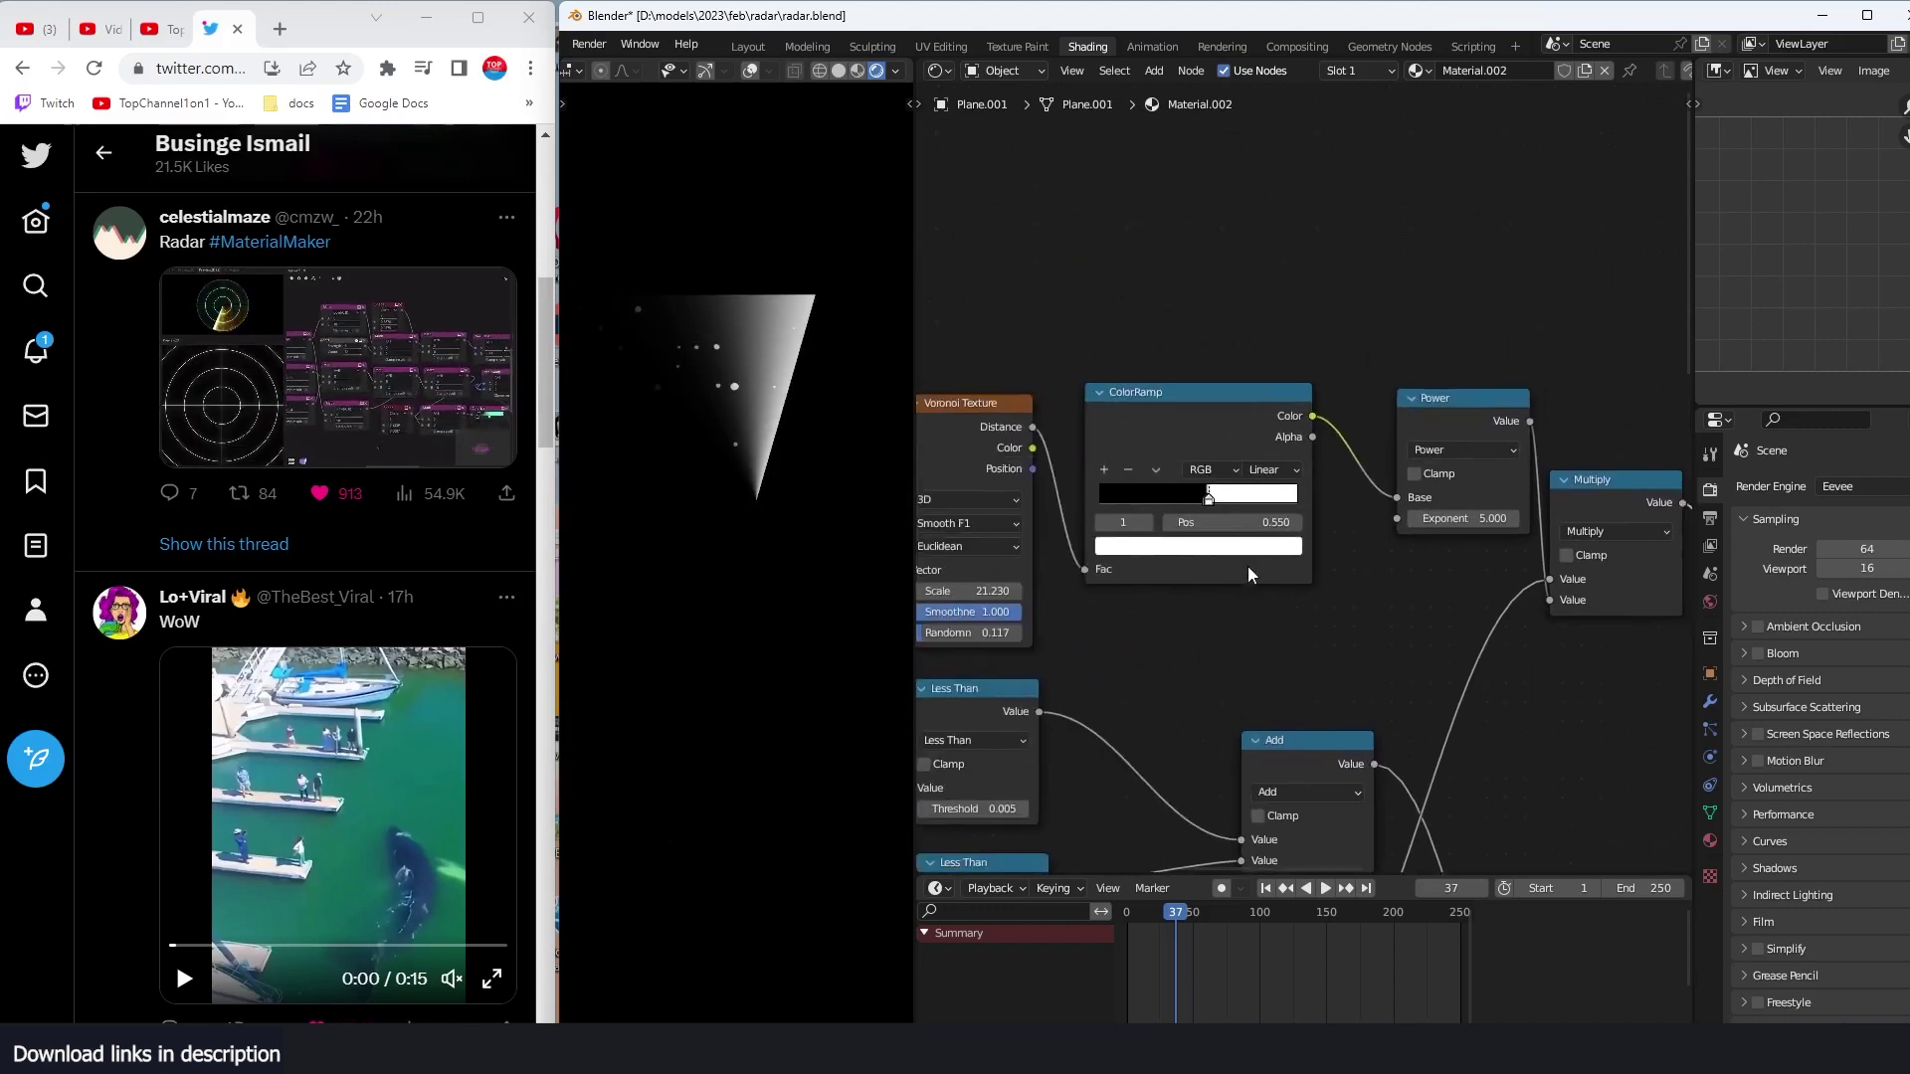
scroll(1247, 565, up, 7)
drag(1144, 527, 1152, 528)
scroll(1405, 623, down, 3)
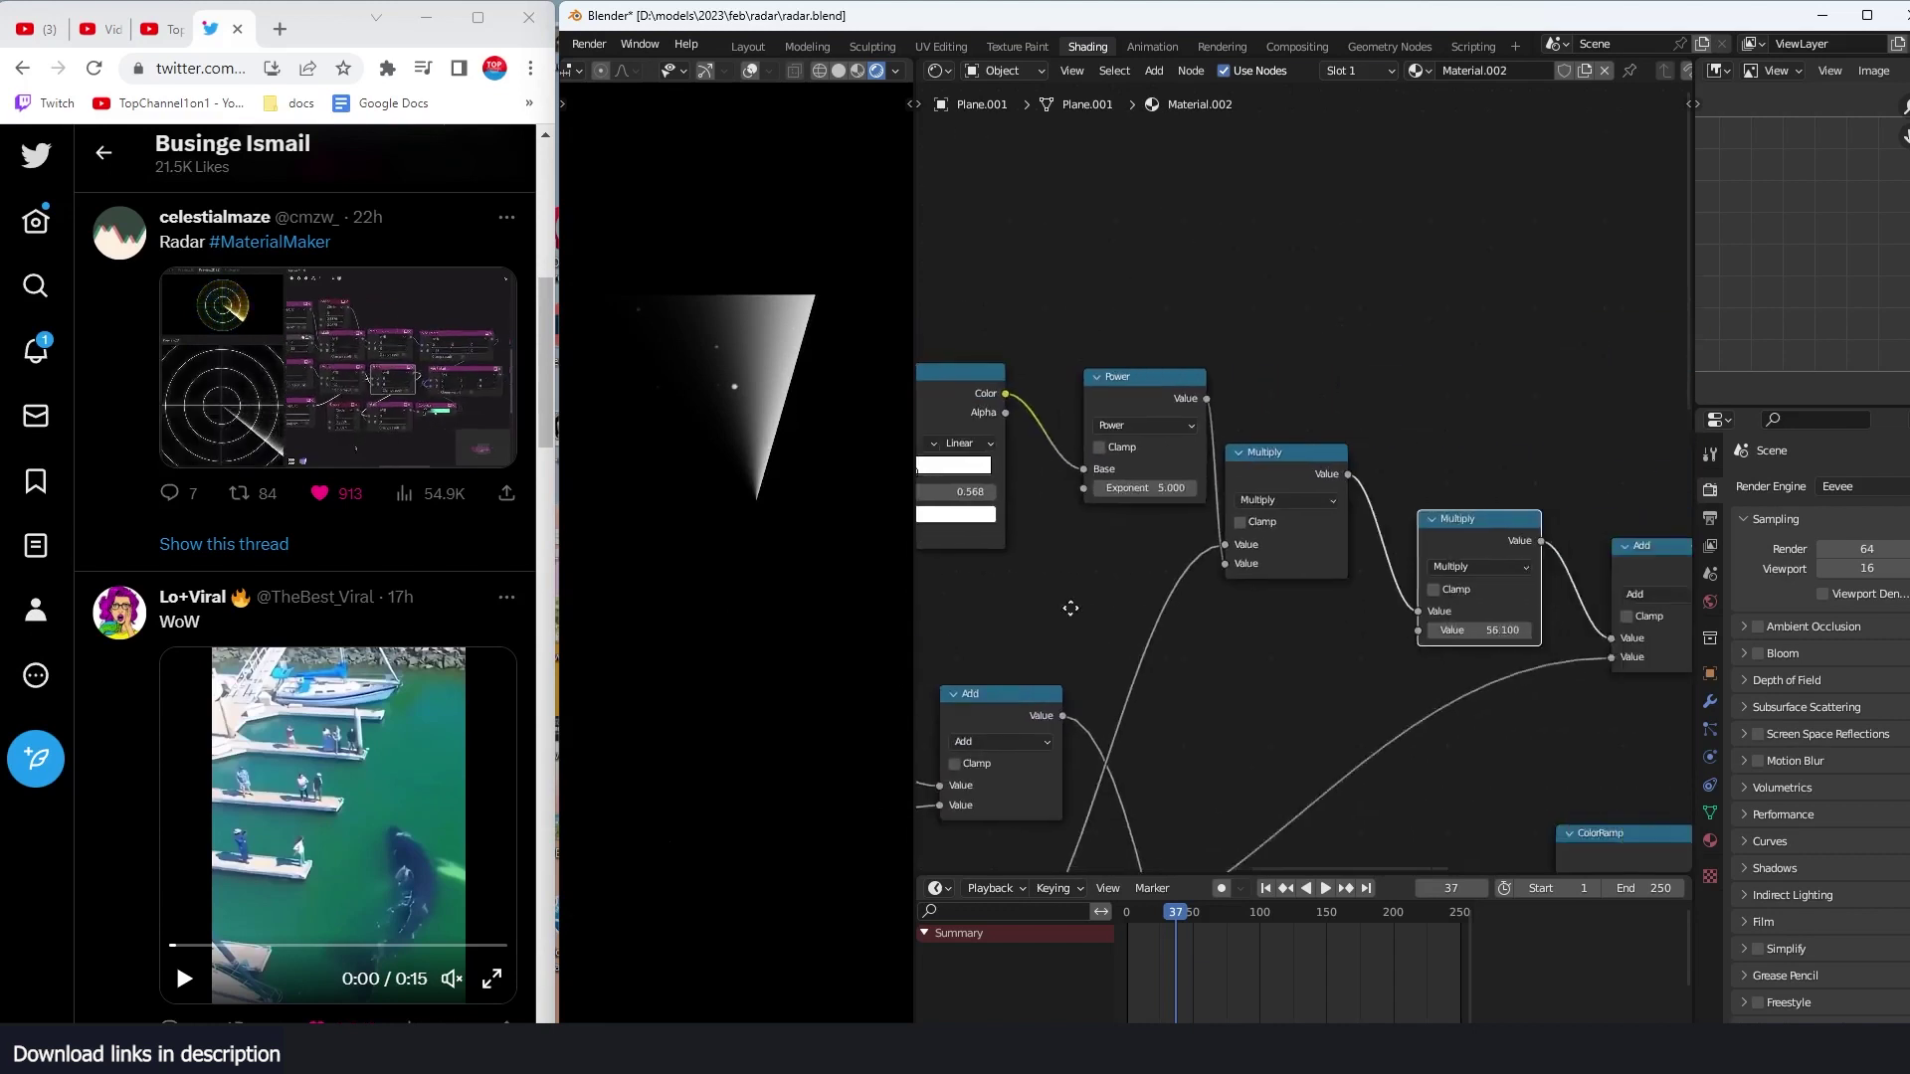
scroll(1462, 649, up, 2)
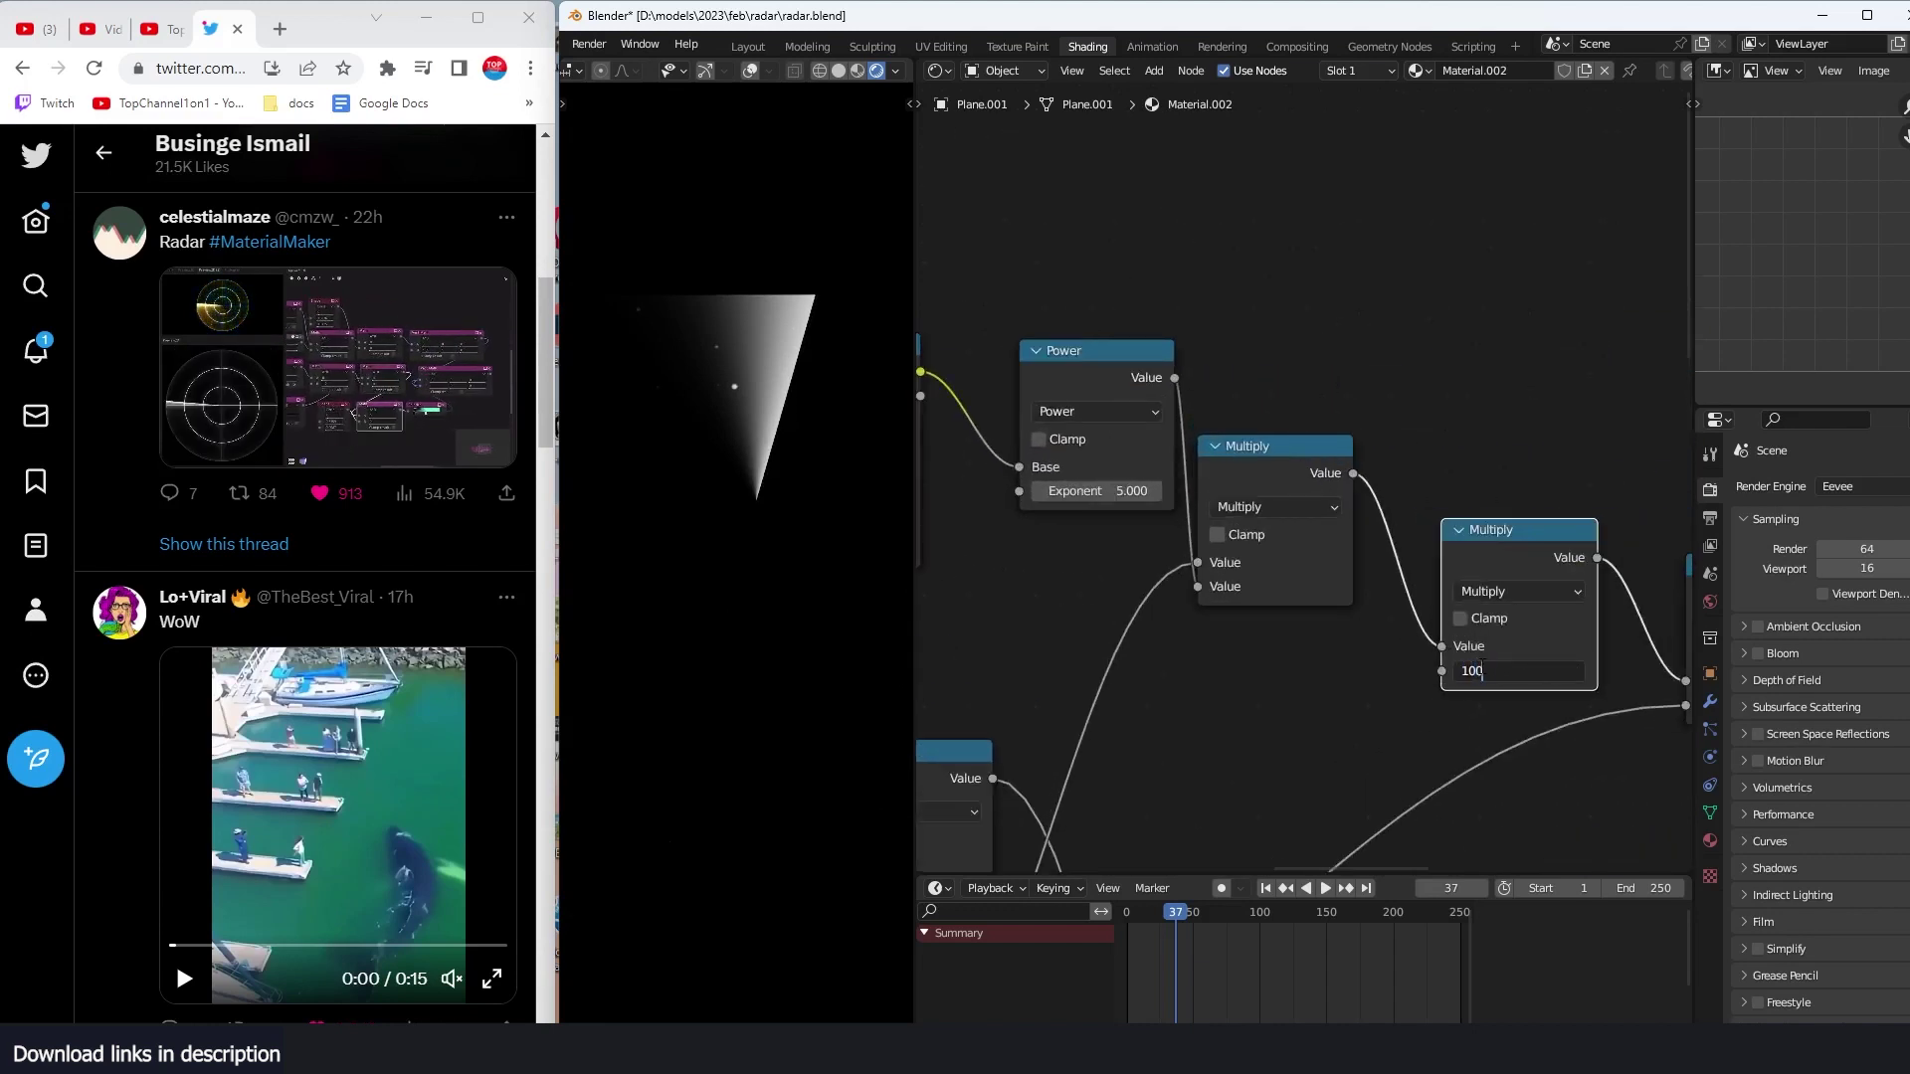
Step: Connect the math Add node's output to the orange ColorRamp's Fac and preview the ramp and the final Mix node
scroll(1479, 669, down, 3)
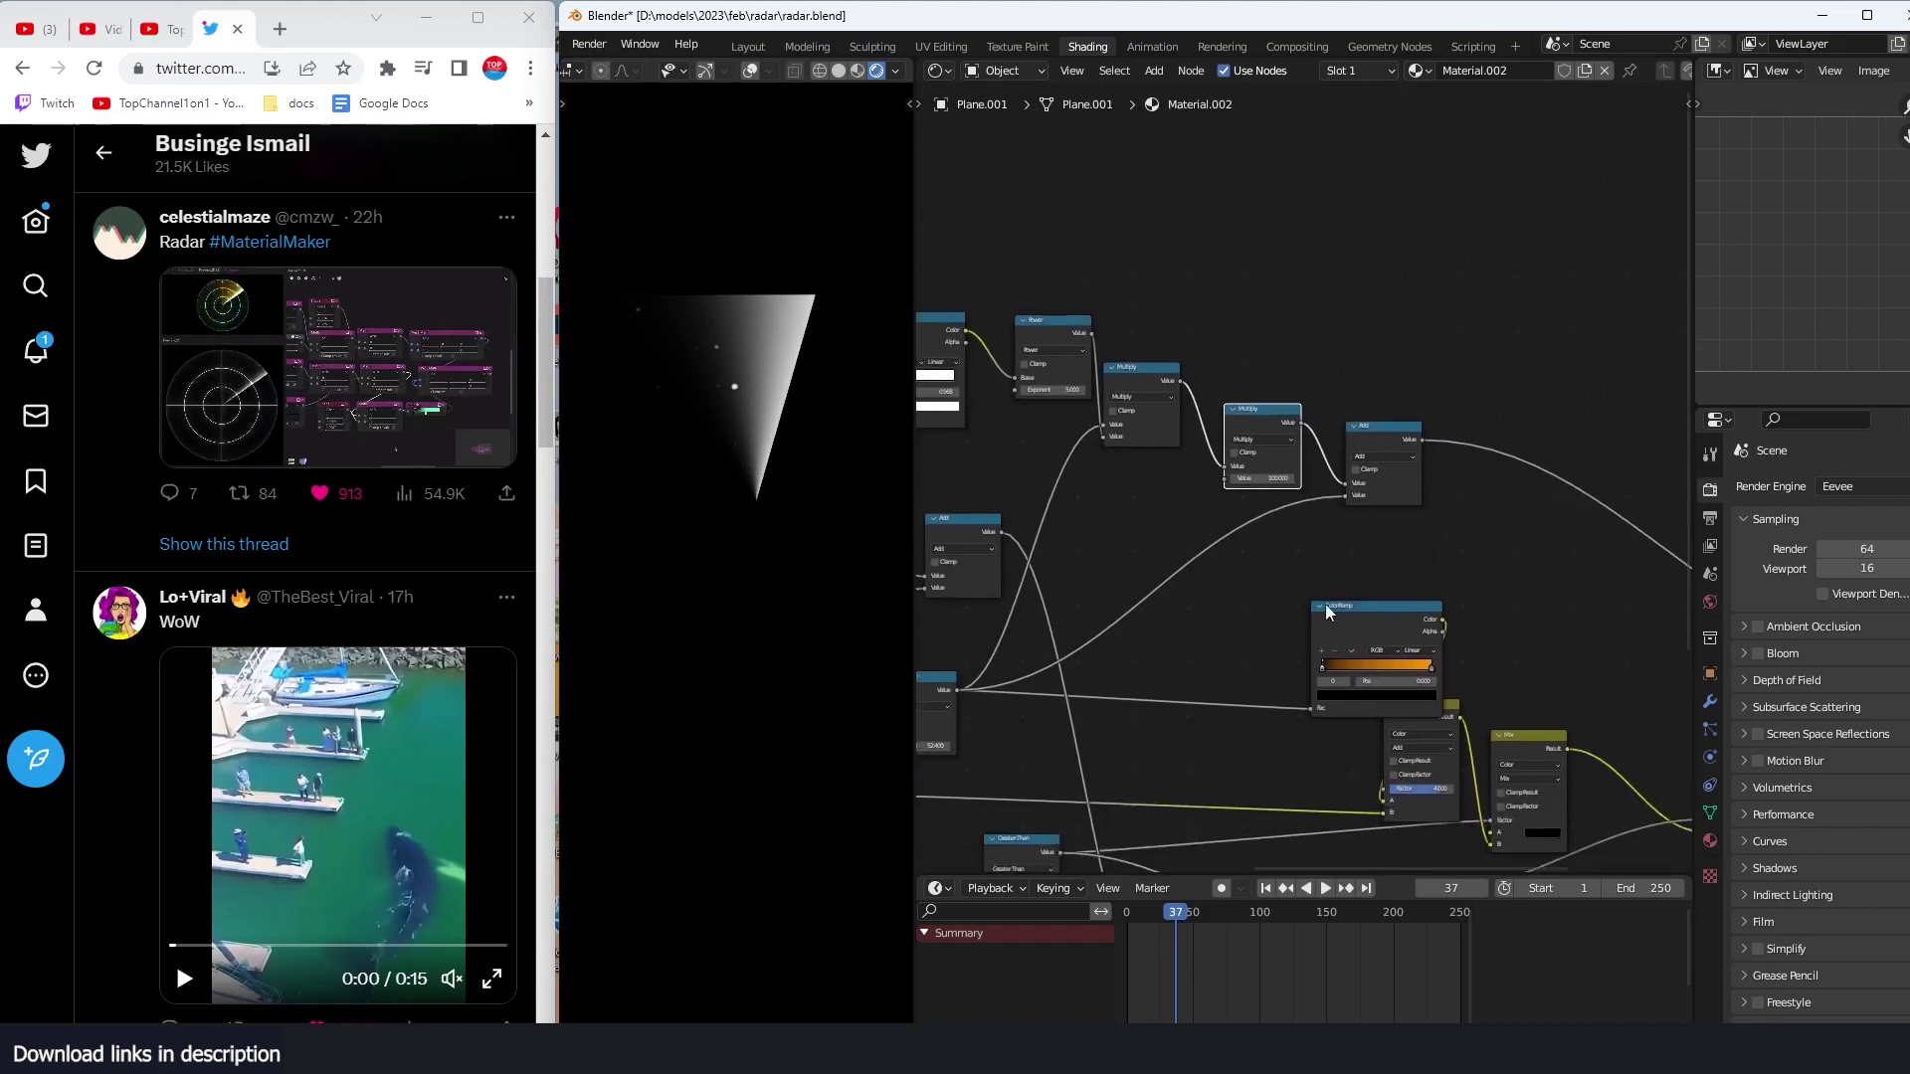
drag(1314, 646, 1315, 655)
middle_drag(1372, 608, 1156, 547)
ctrl+shift+click(1193, 504)
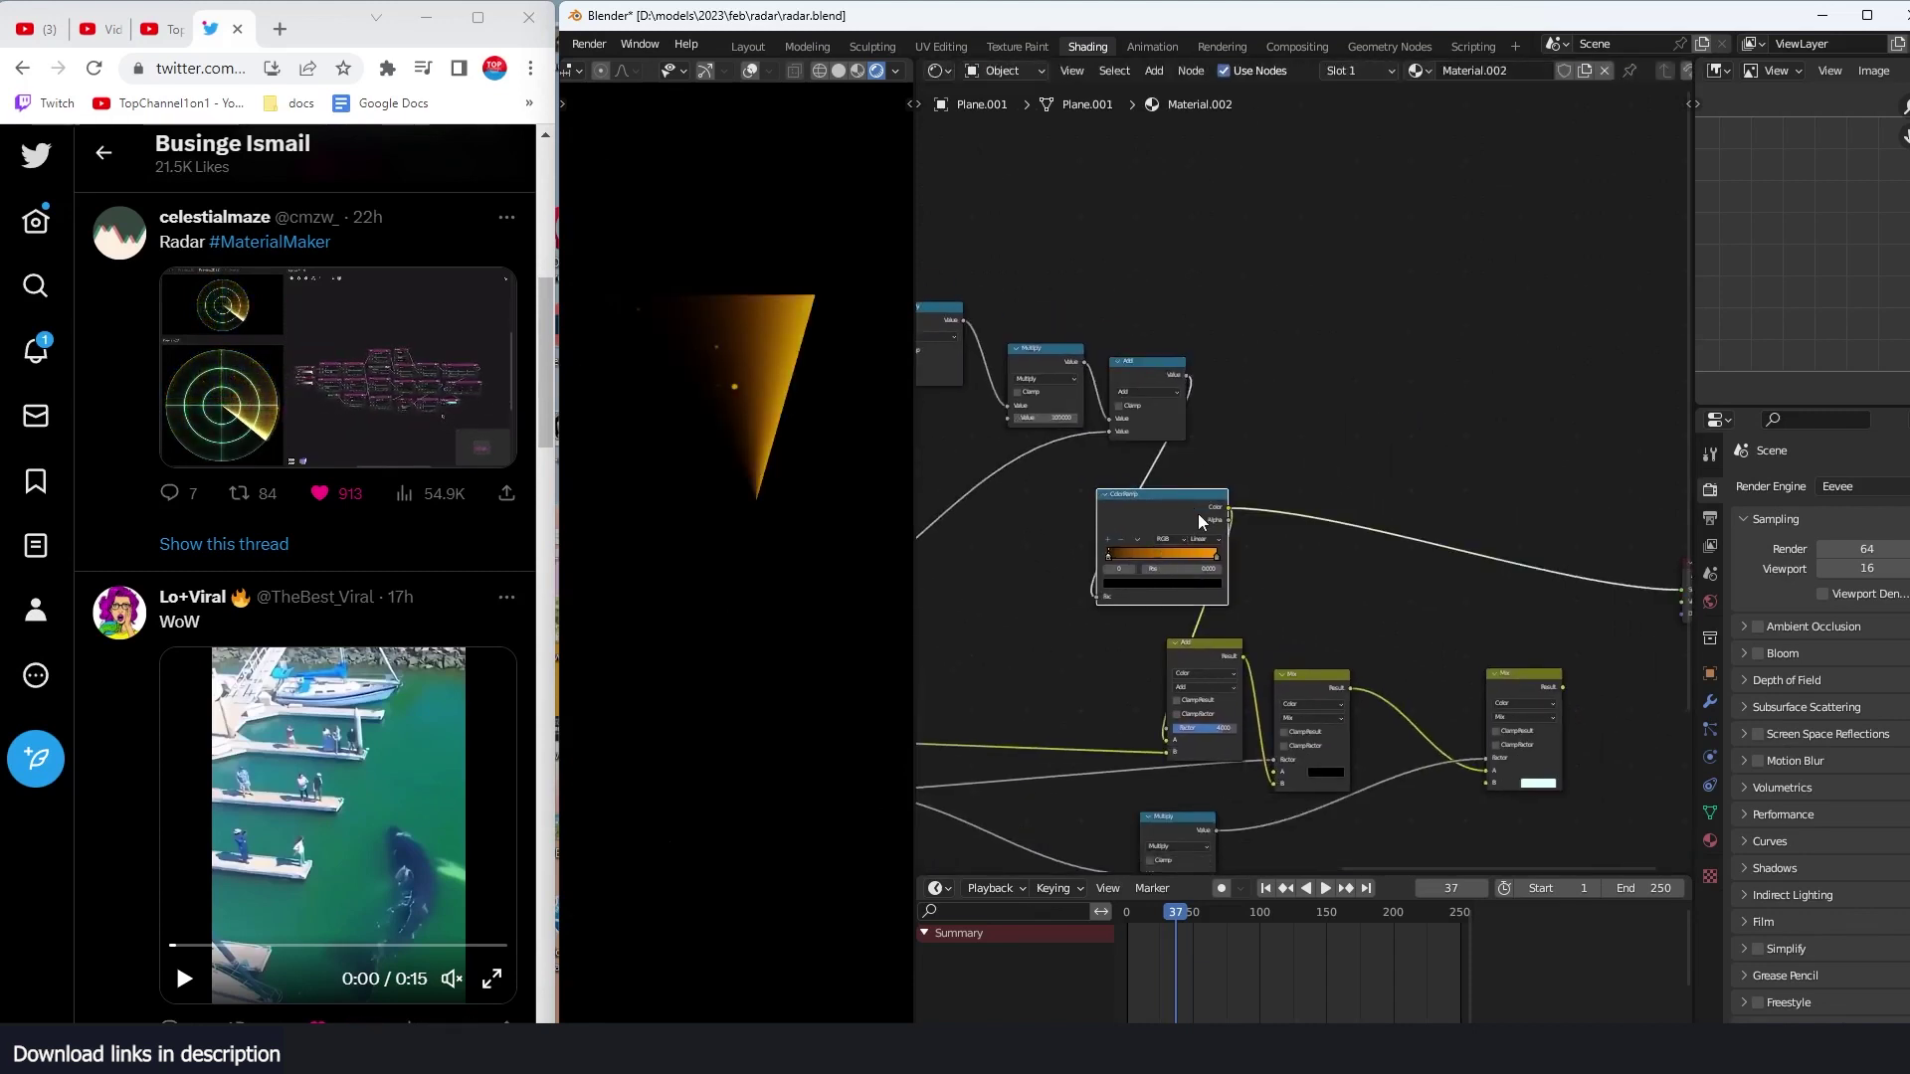
ctrl+shift+click(1548, 686)
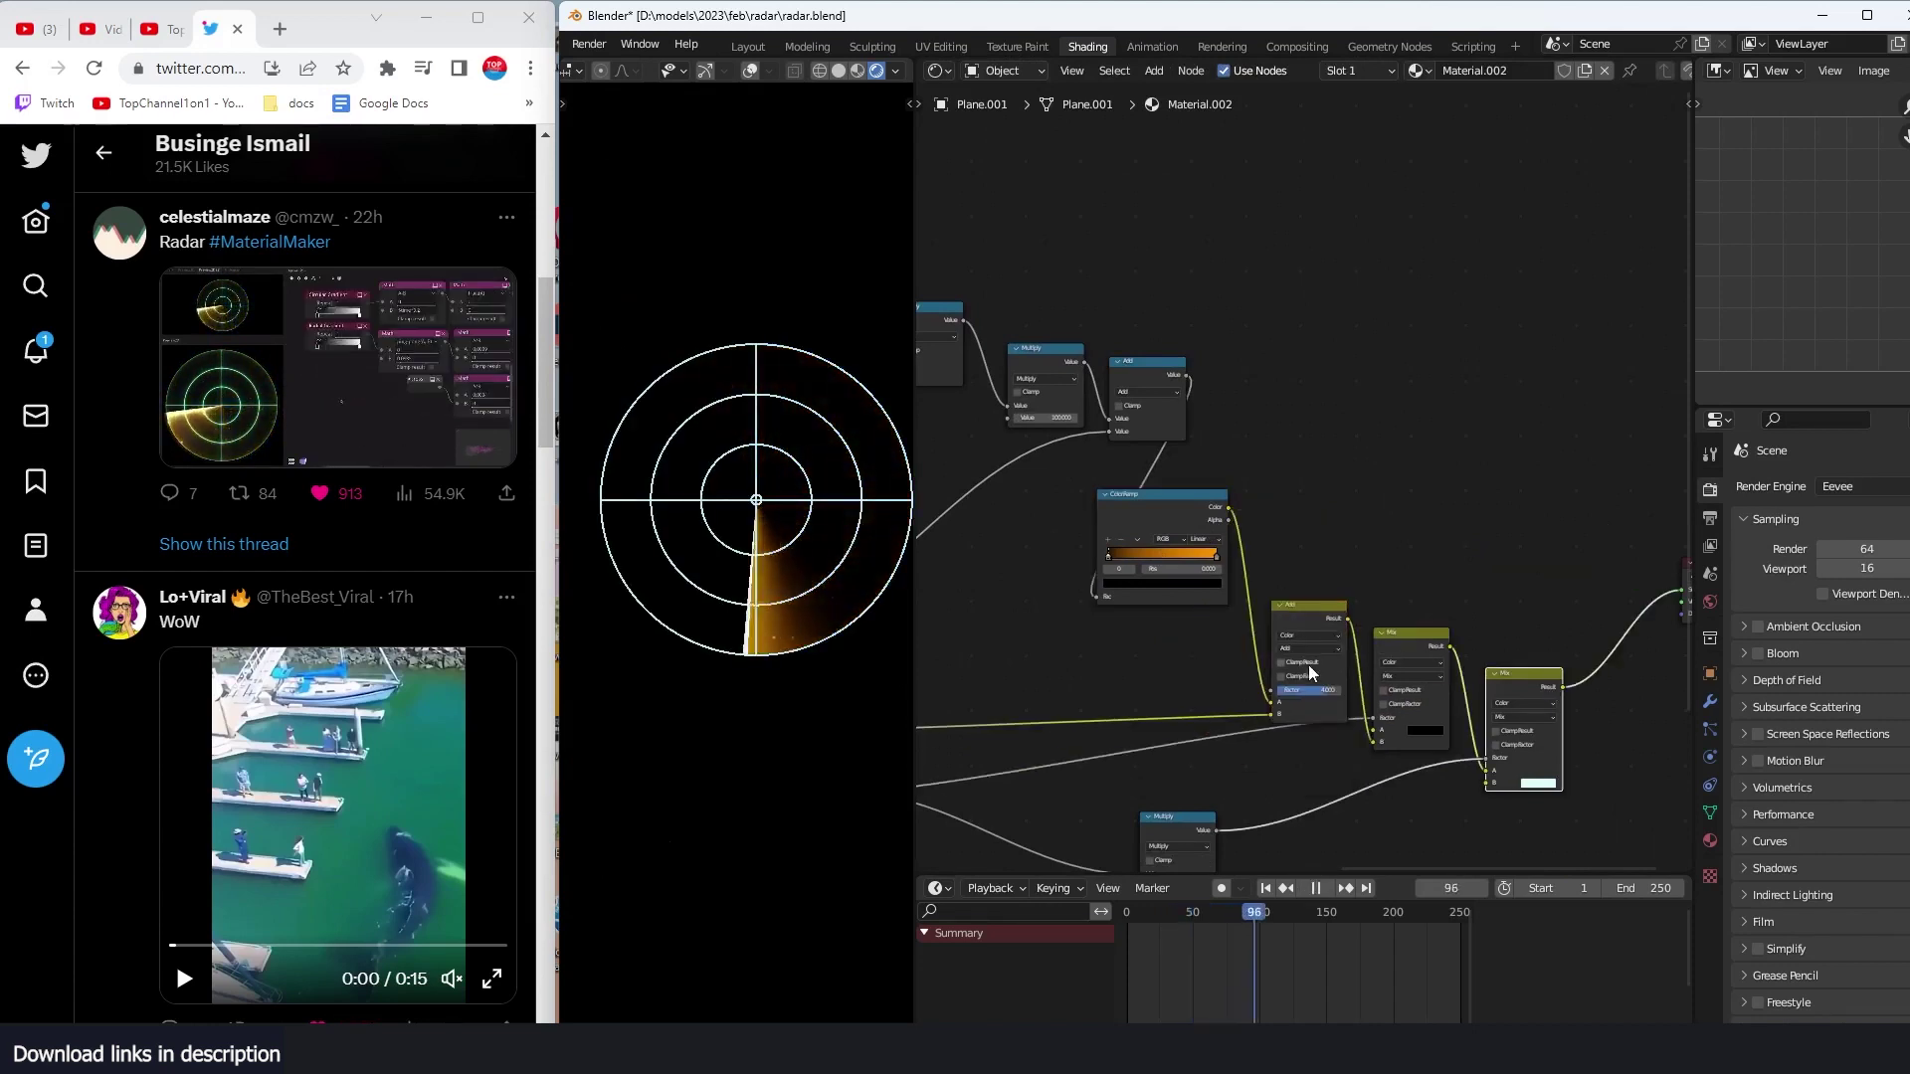
Step: Reposition the orange ColorRamp and move the three colour-mixing nodes farther along the chain to make room after it
scroll(1436, 628, up, 2)
drag(1119, 510, 1150, 479)
drag(1297, 659, 1289, 606)
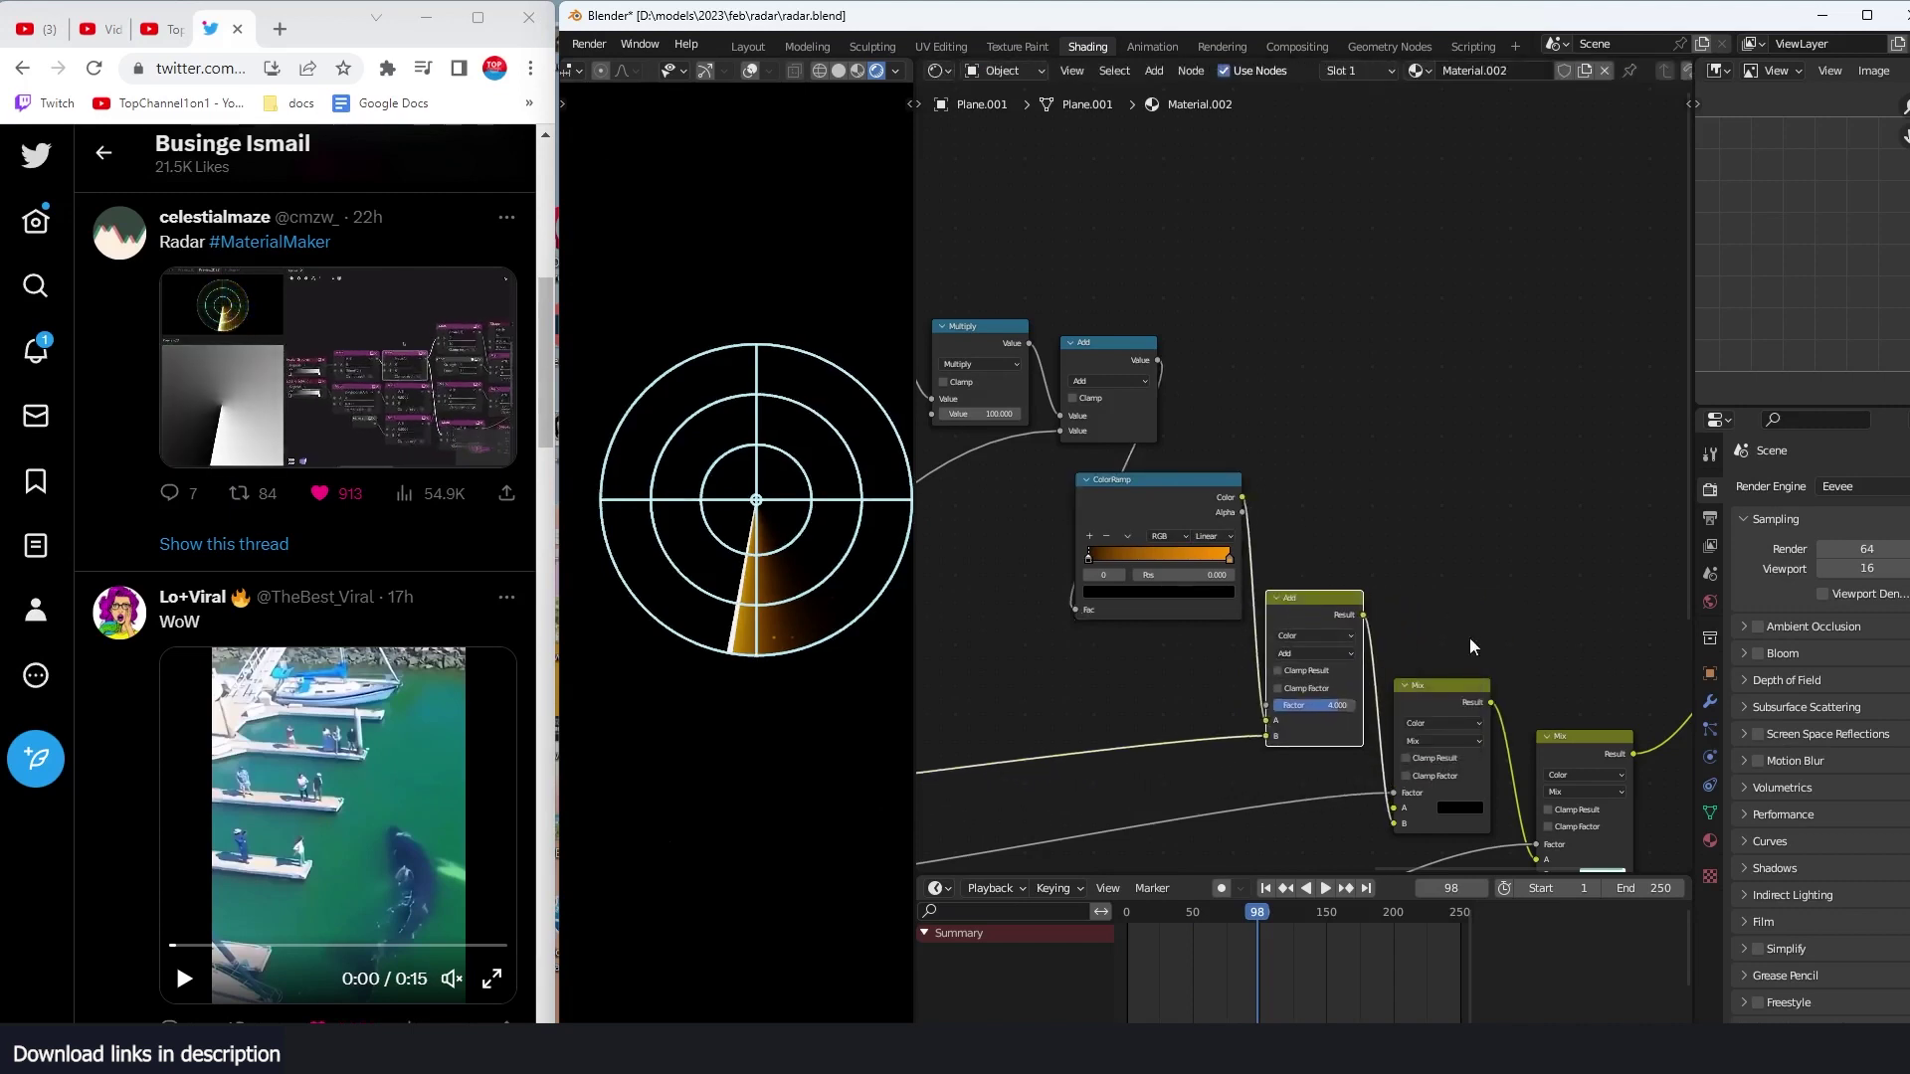
scroll(1607, 705, down, 1)
drag(1611, 595, 1333, 755)
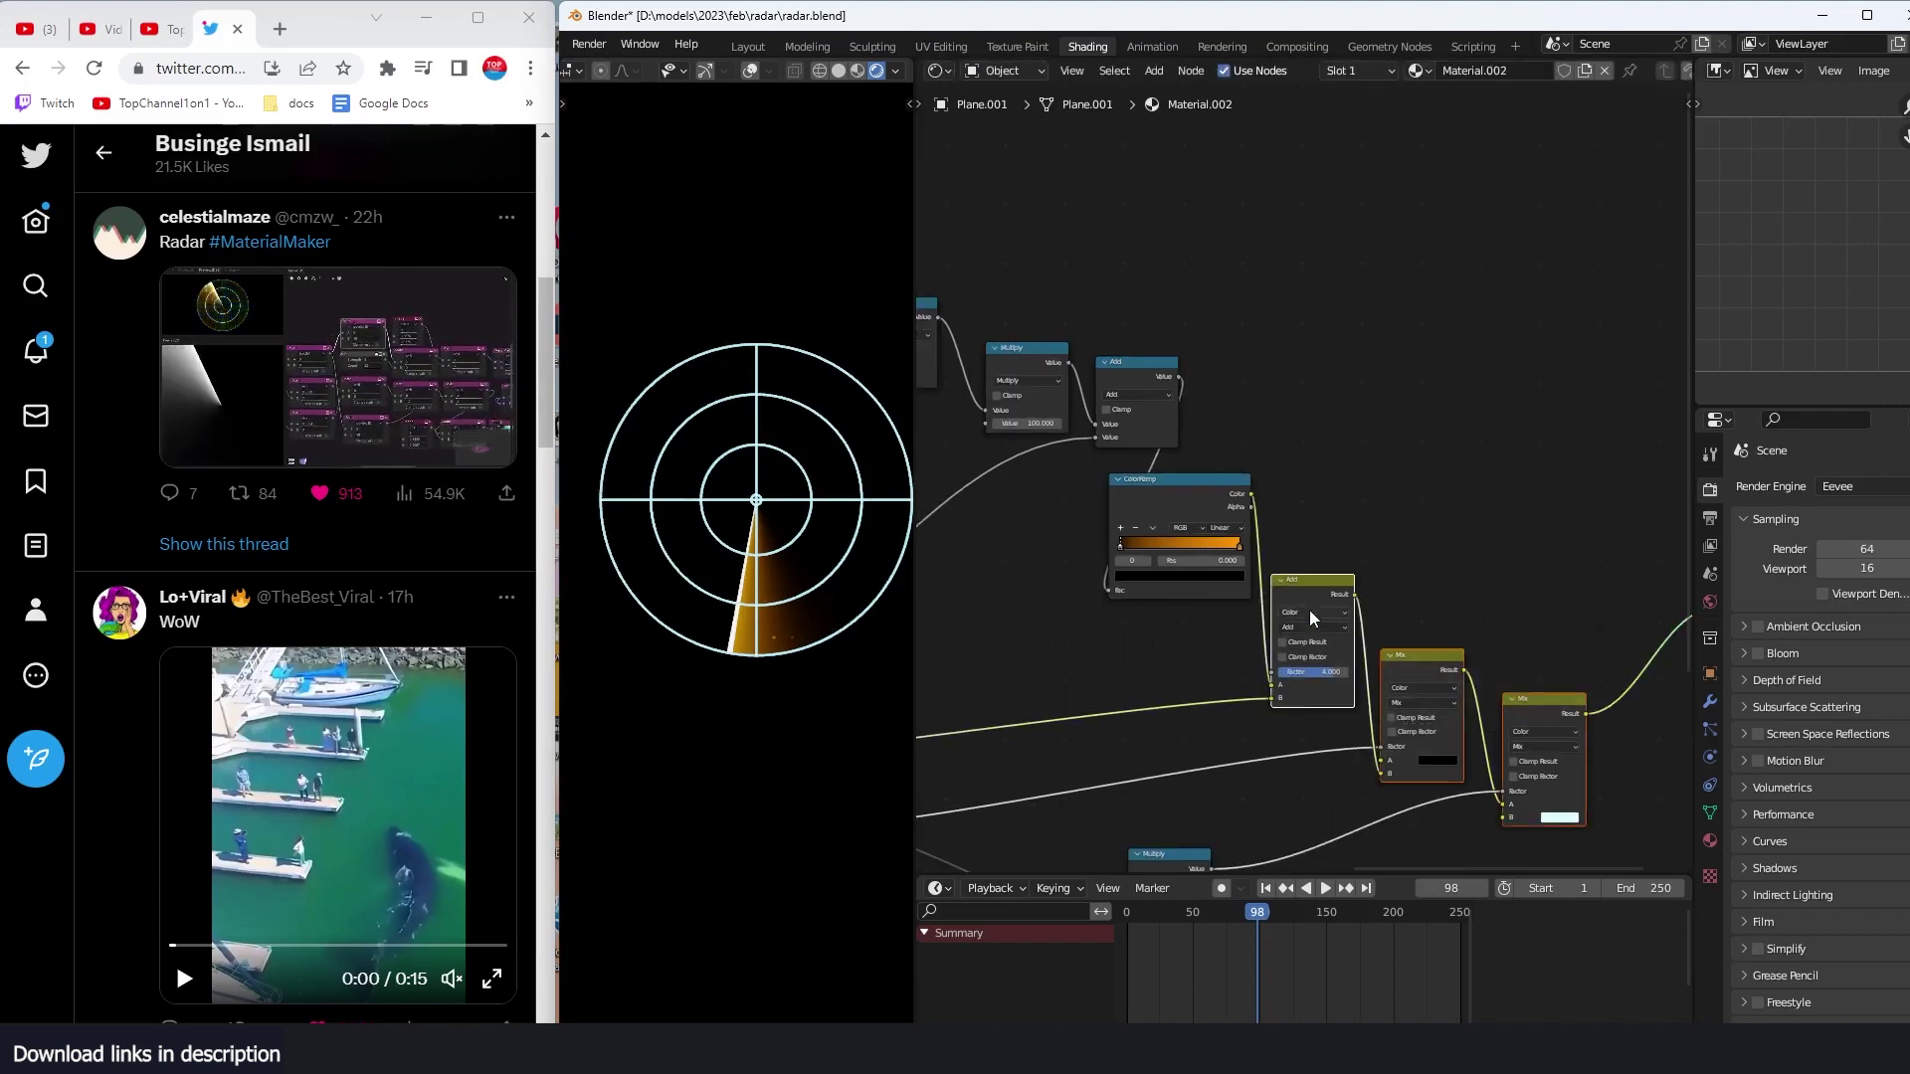
drag(1309, 601, 1515, 615)
click(1464, 565)
scroll(1214, 593, down, 5)
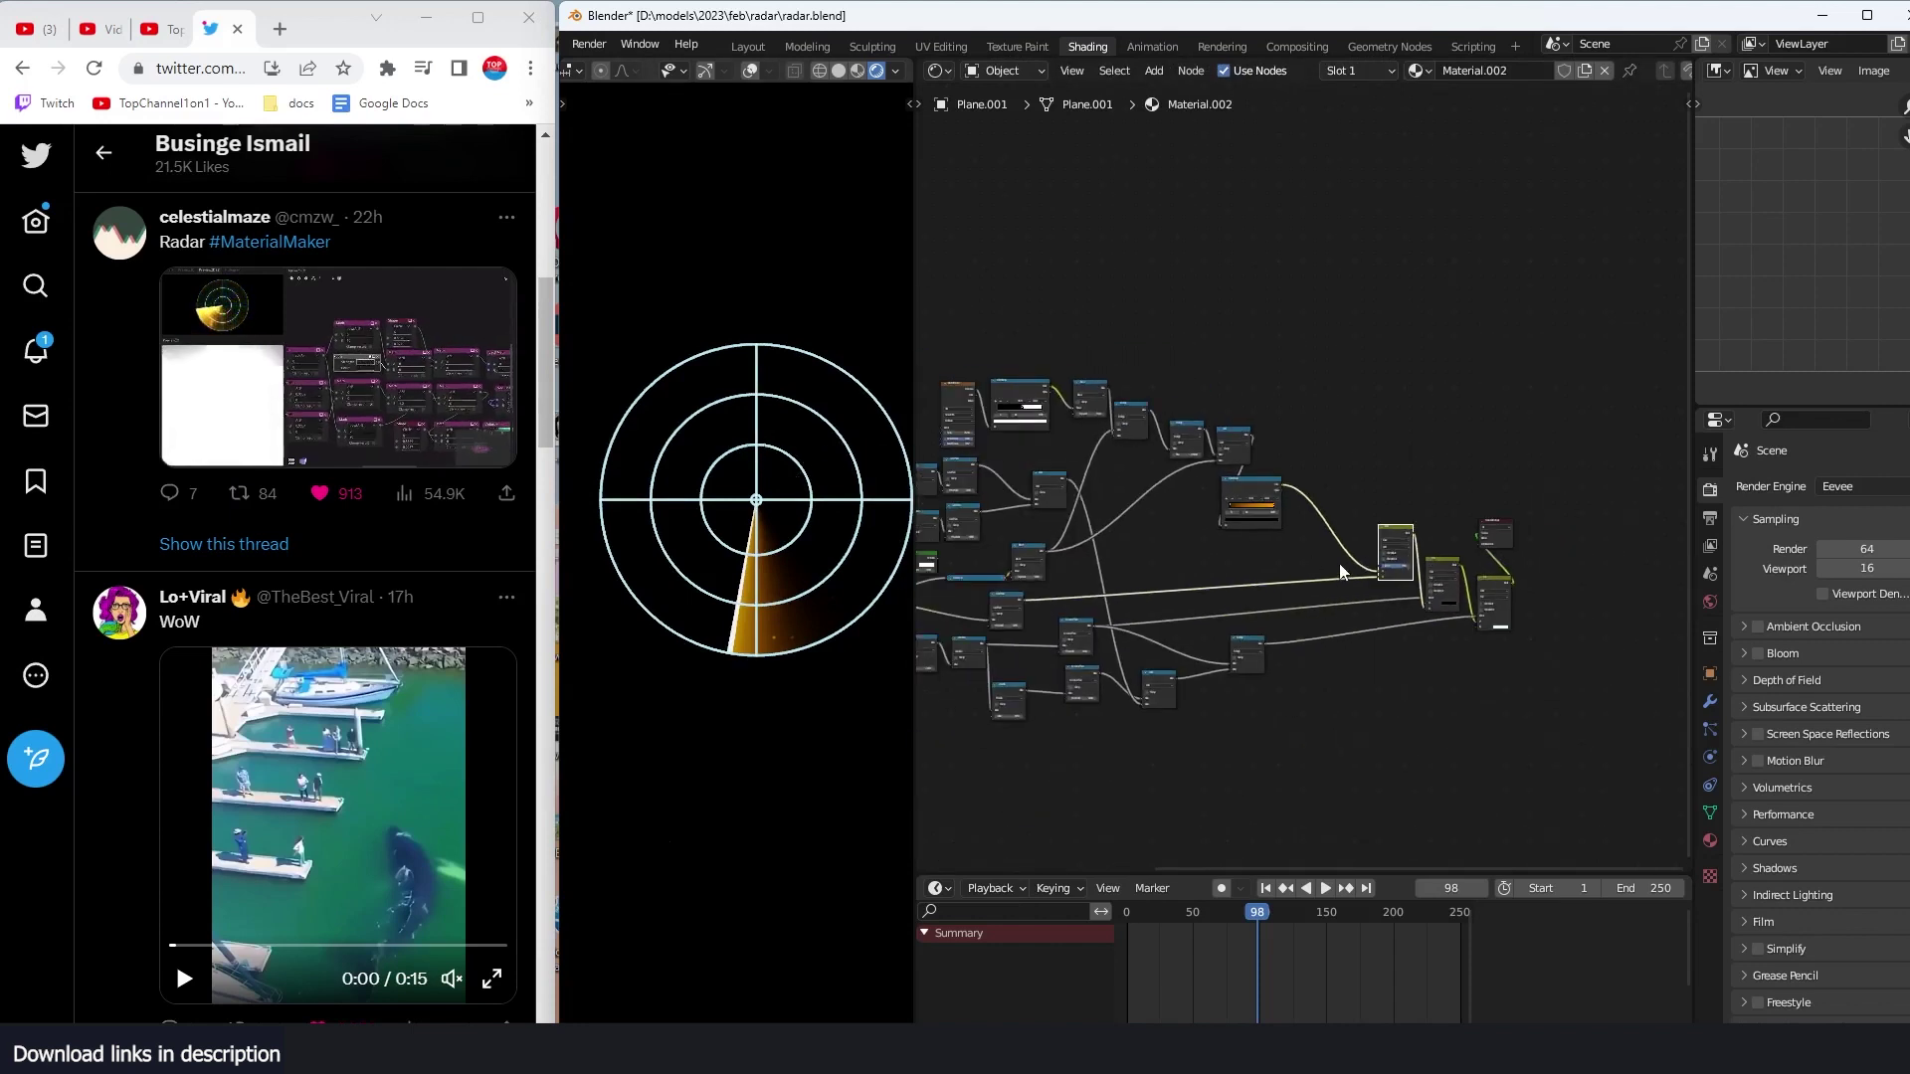
Step: Insert a copy of the colour Add node between the orange ColorRamp and the existing colour Add node
scroll(1339, 563, up, 5)
click(1220, 509)
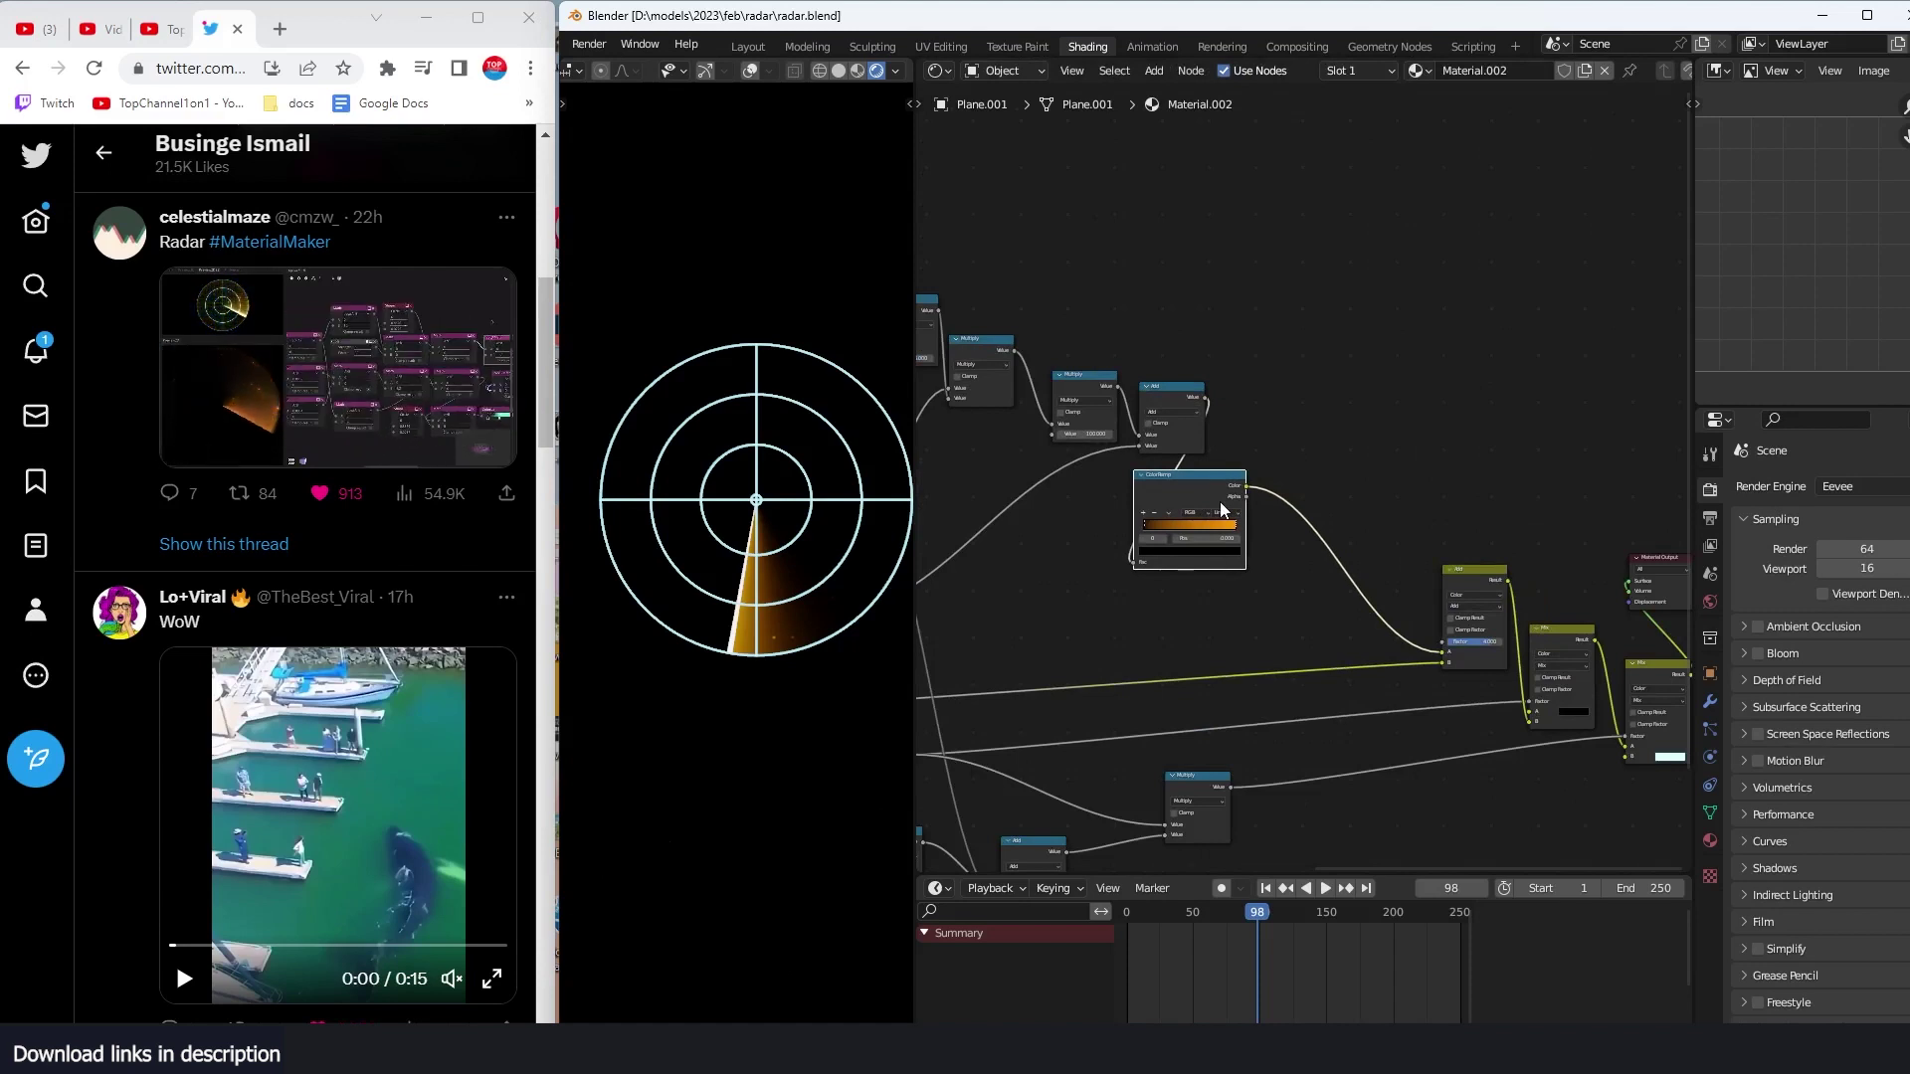
scroll(1220, 502, up, 2)
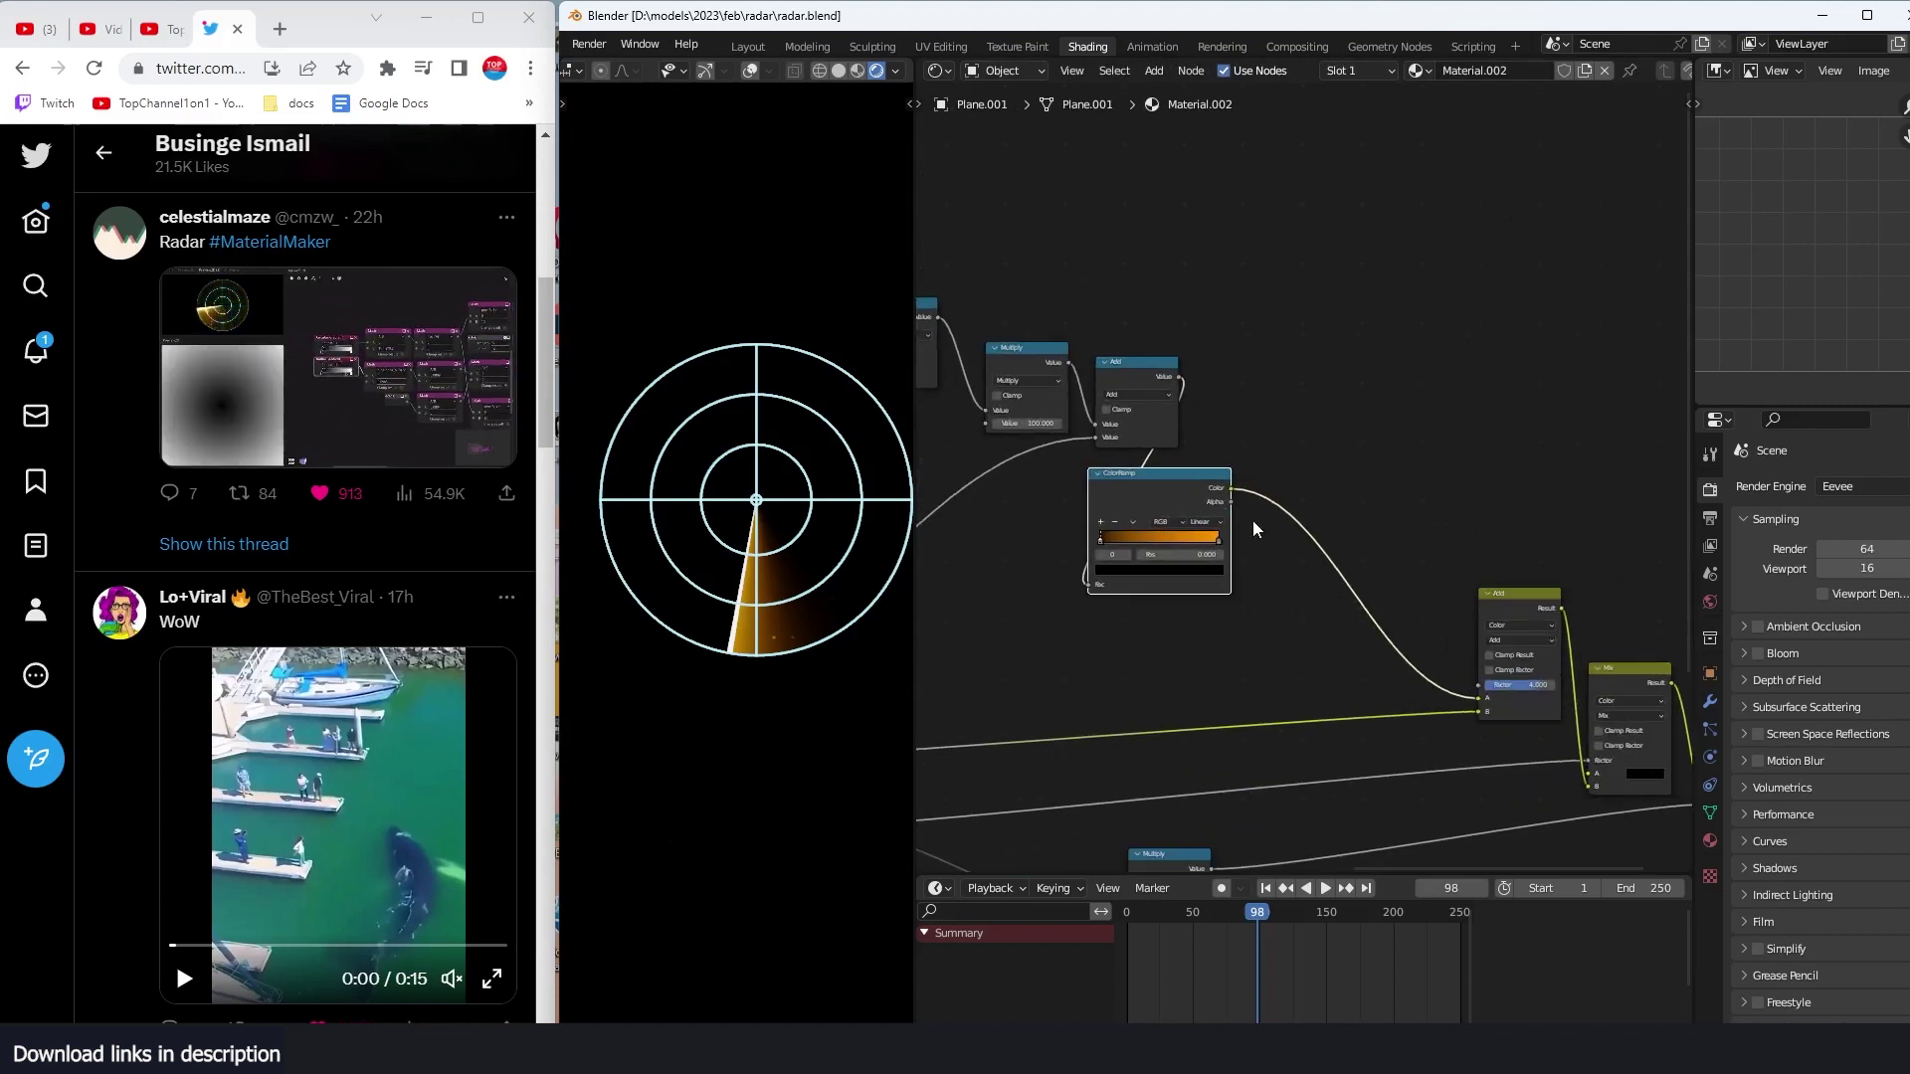
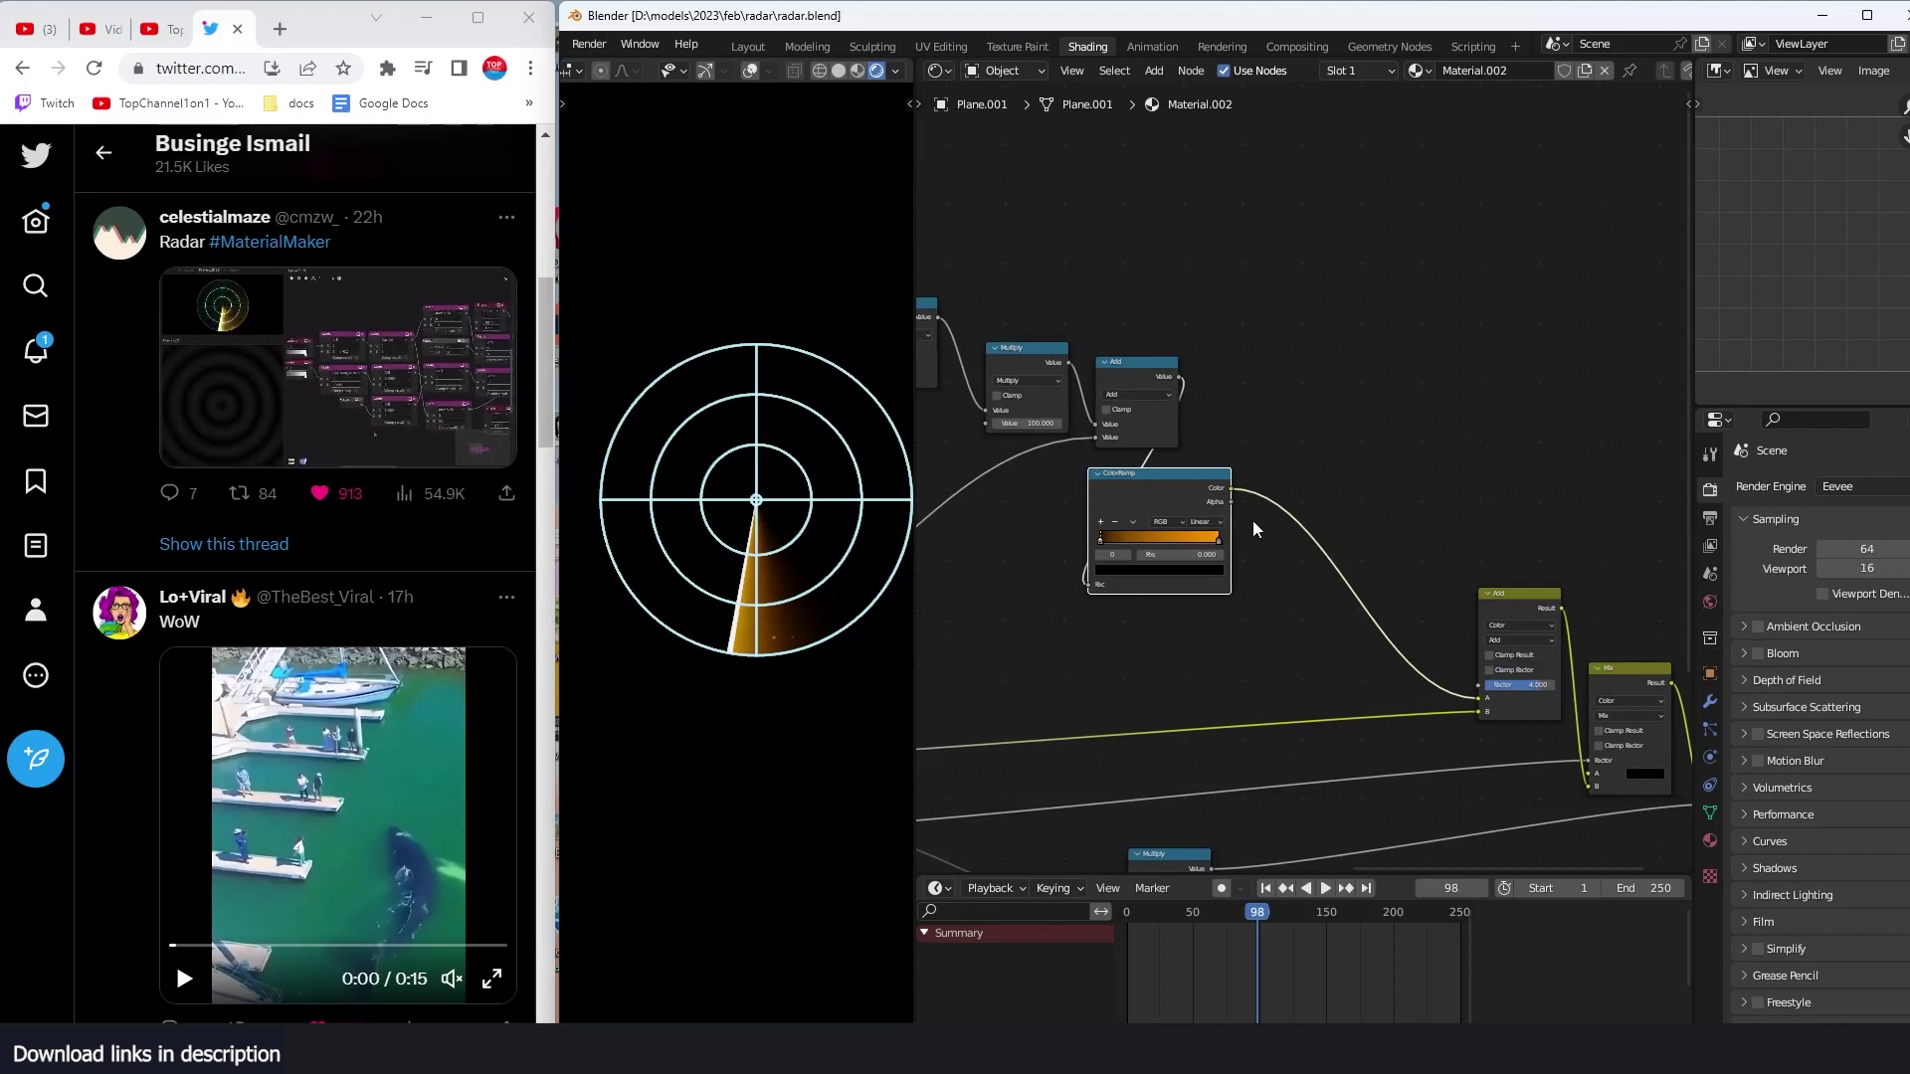
scroll(1274, 559, up, 2)
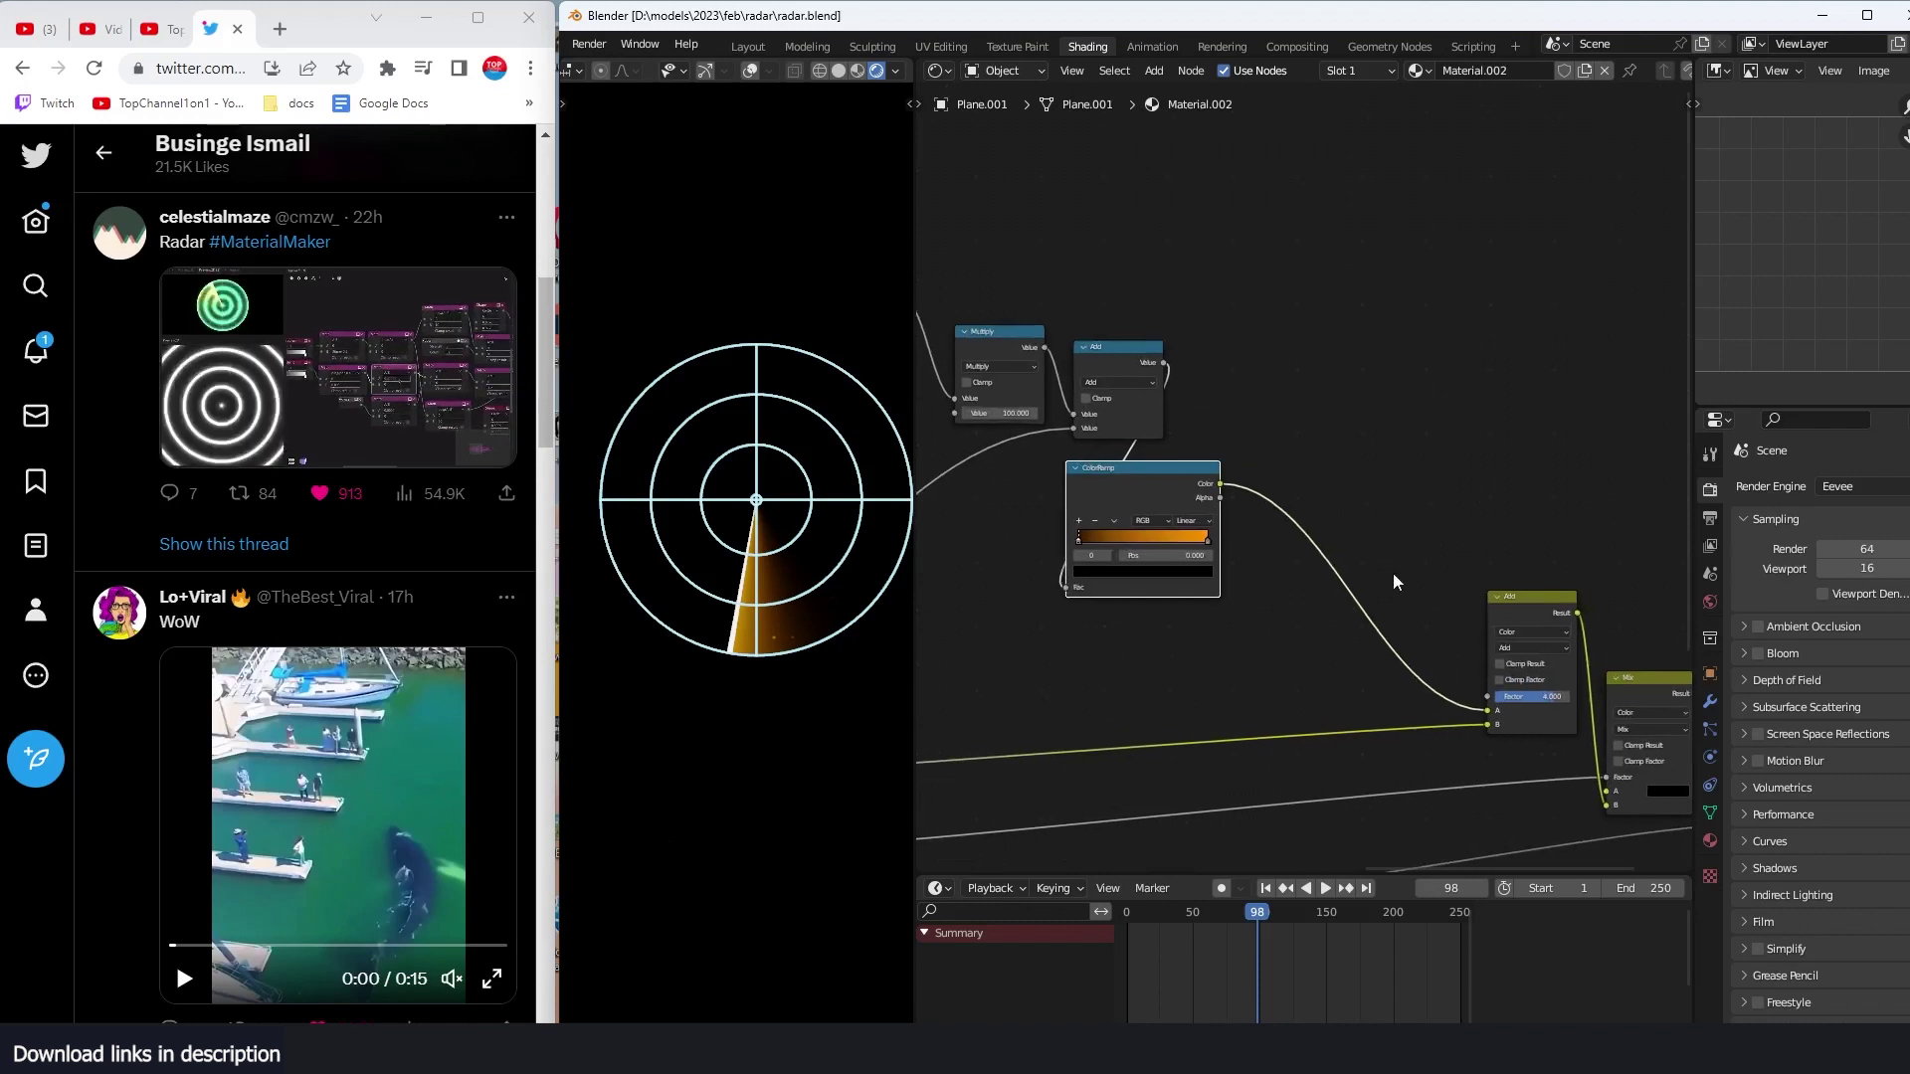
click(1504, 595)
key(shift+d)
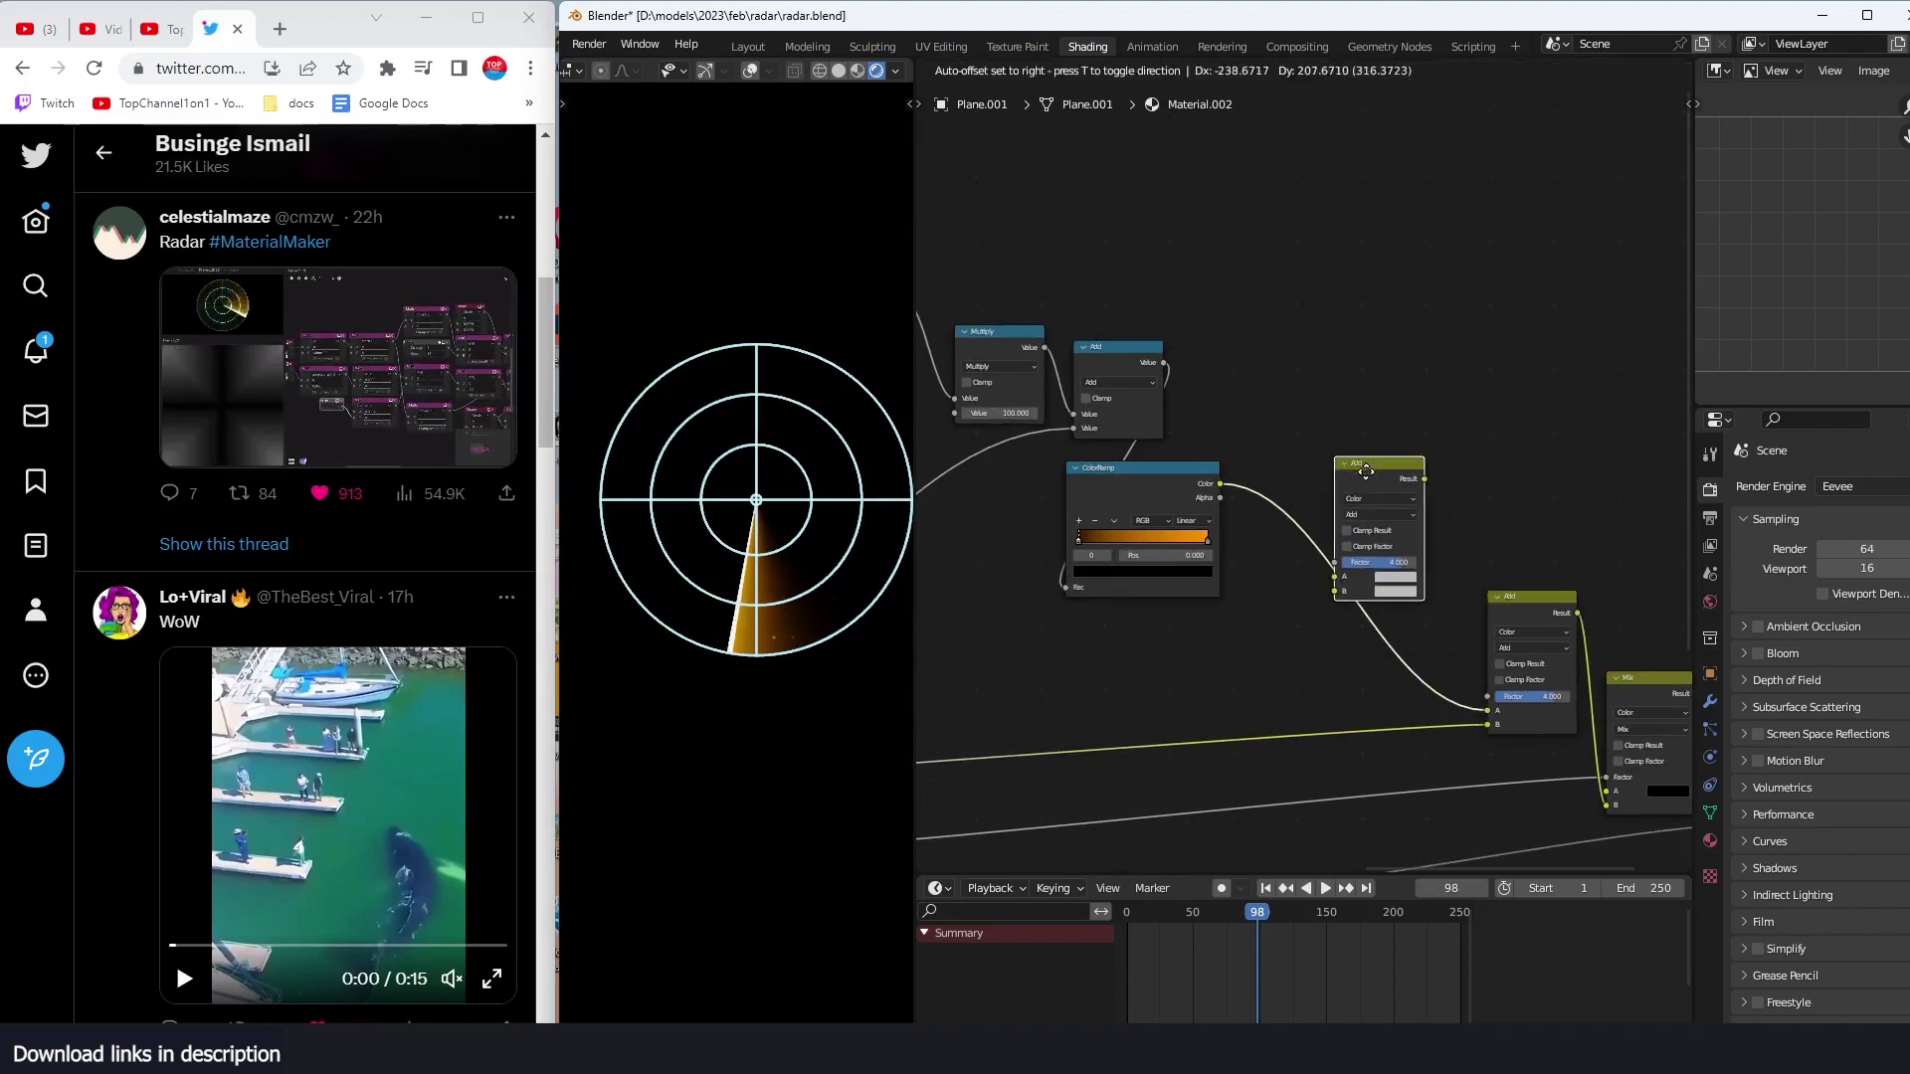
click(1366, 469)
Step: Connect the second Multiply node's output to the B input of the copied colour Add node
scroll(1206, 439, up, 2)
middle_drag(1104, 386, 1186, 386)
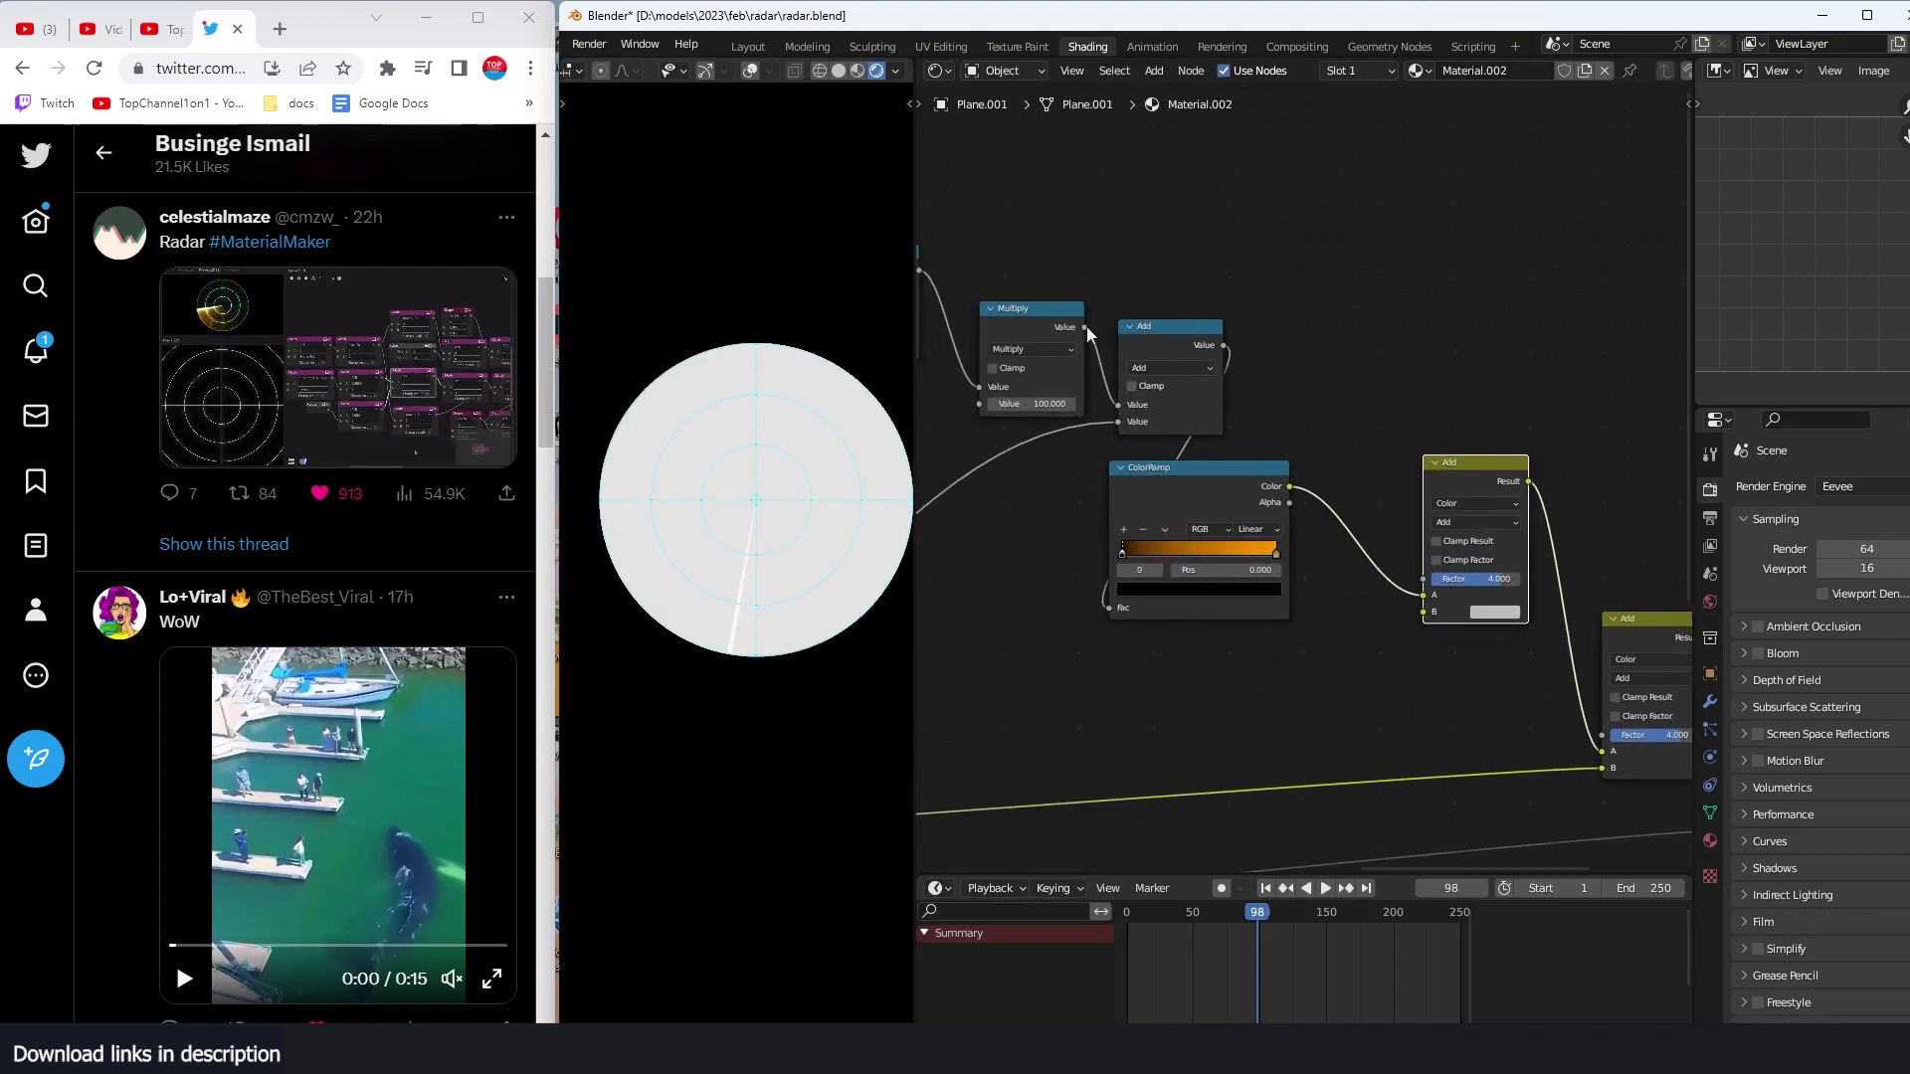
drag(1085, 328, 1344, 557)
drag(1423, 614, 1423, 612)
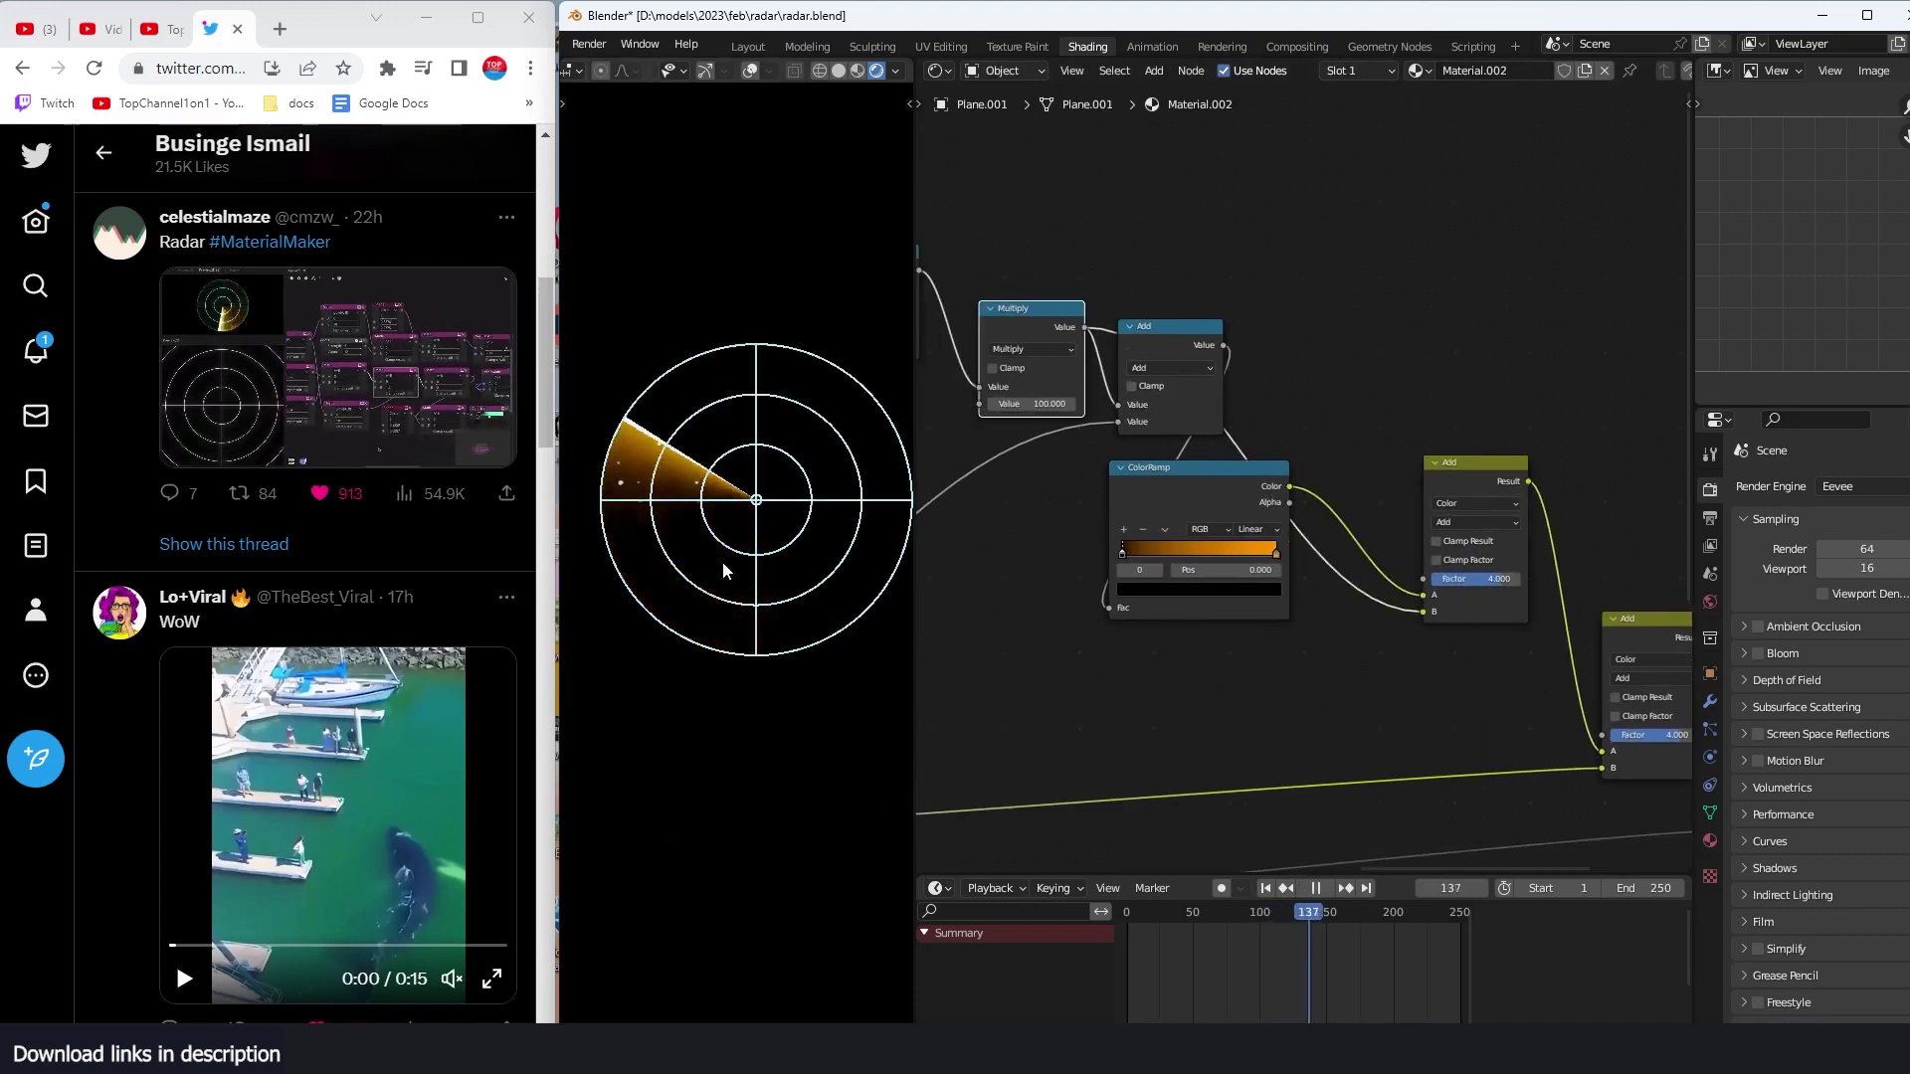
Step: Set the copied colour Add node's factor to 2.75, save the file and check the dots during animation playback
click(1490, 579)
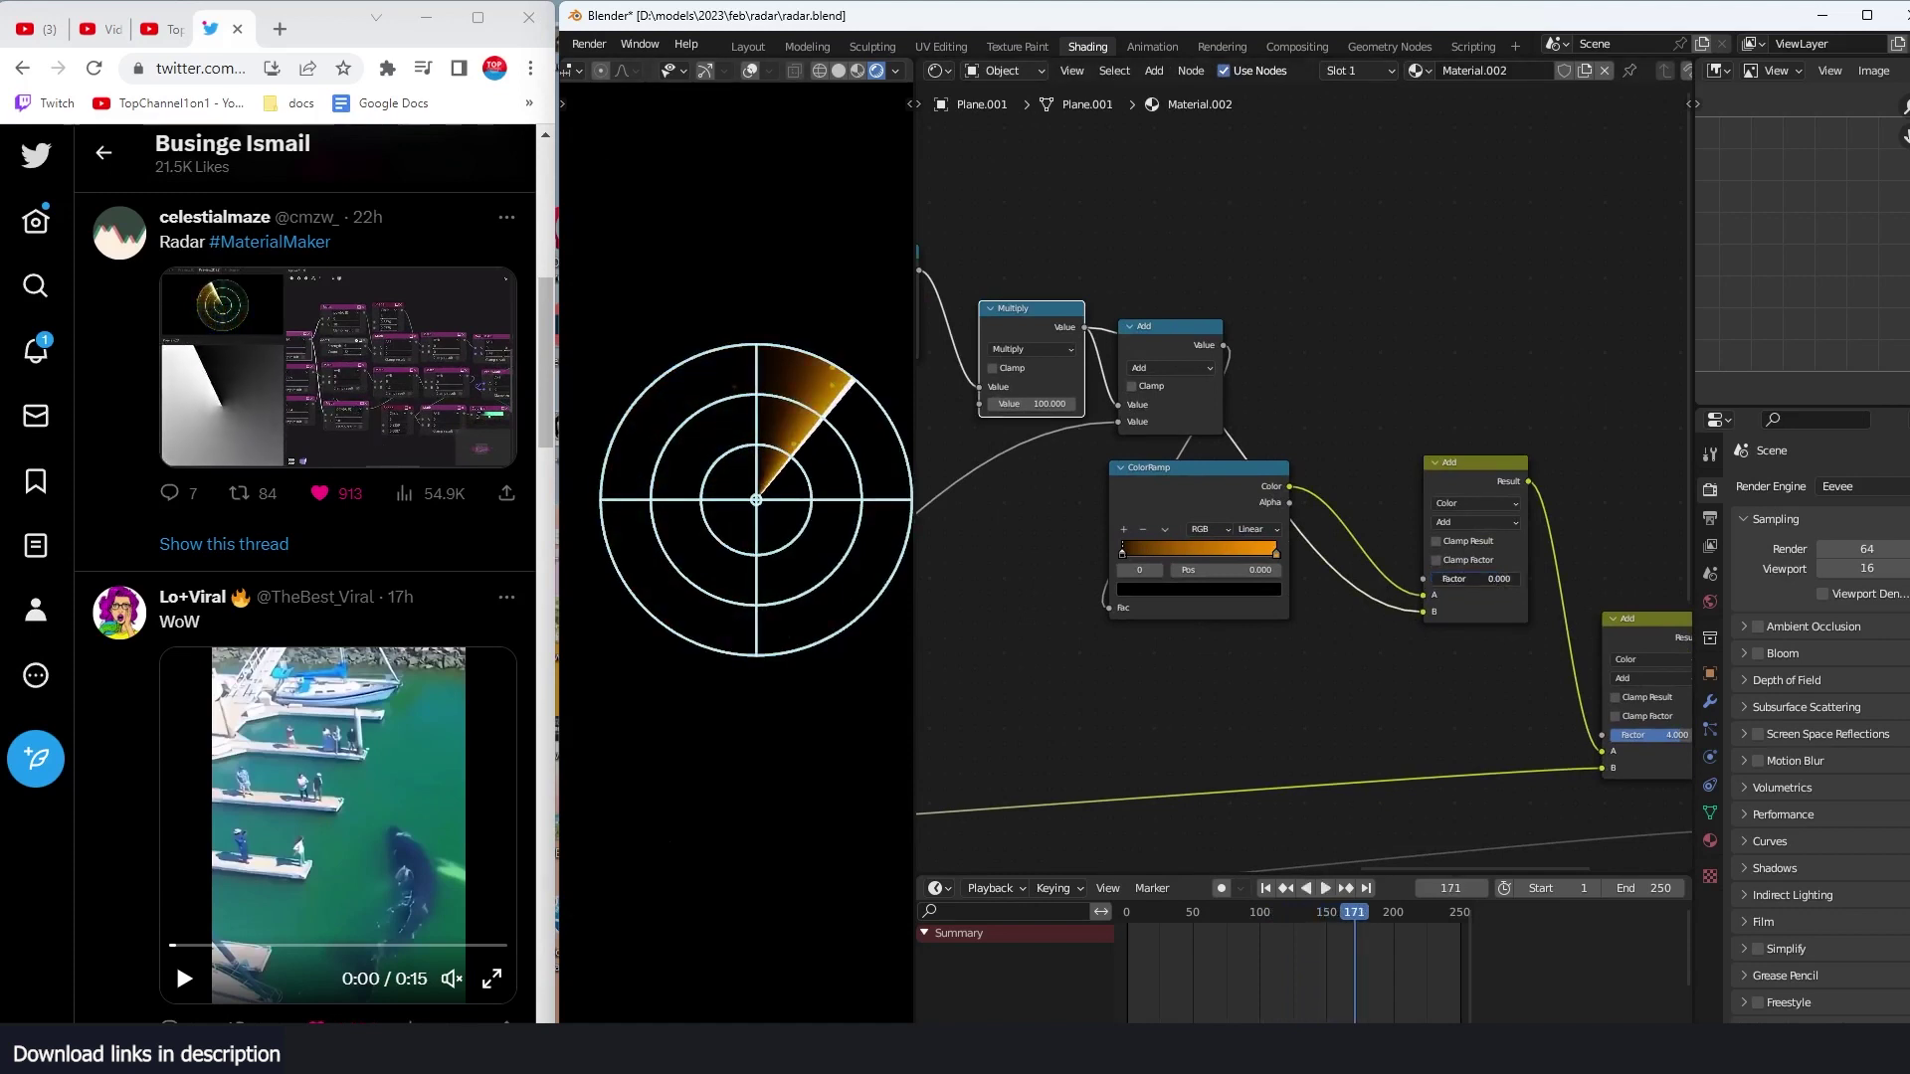
text(5)
key(Return)
mouse_move(1490, 579)
mouse_down()
mouse_move(1449, 579)
mouse_move(1480, 579)
mouse_up()
key(ctrl+s)
key(space)
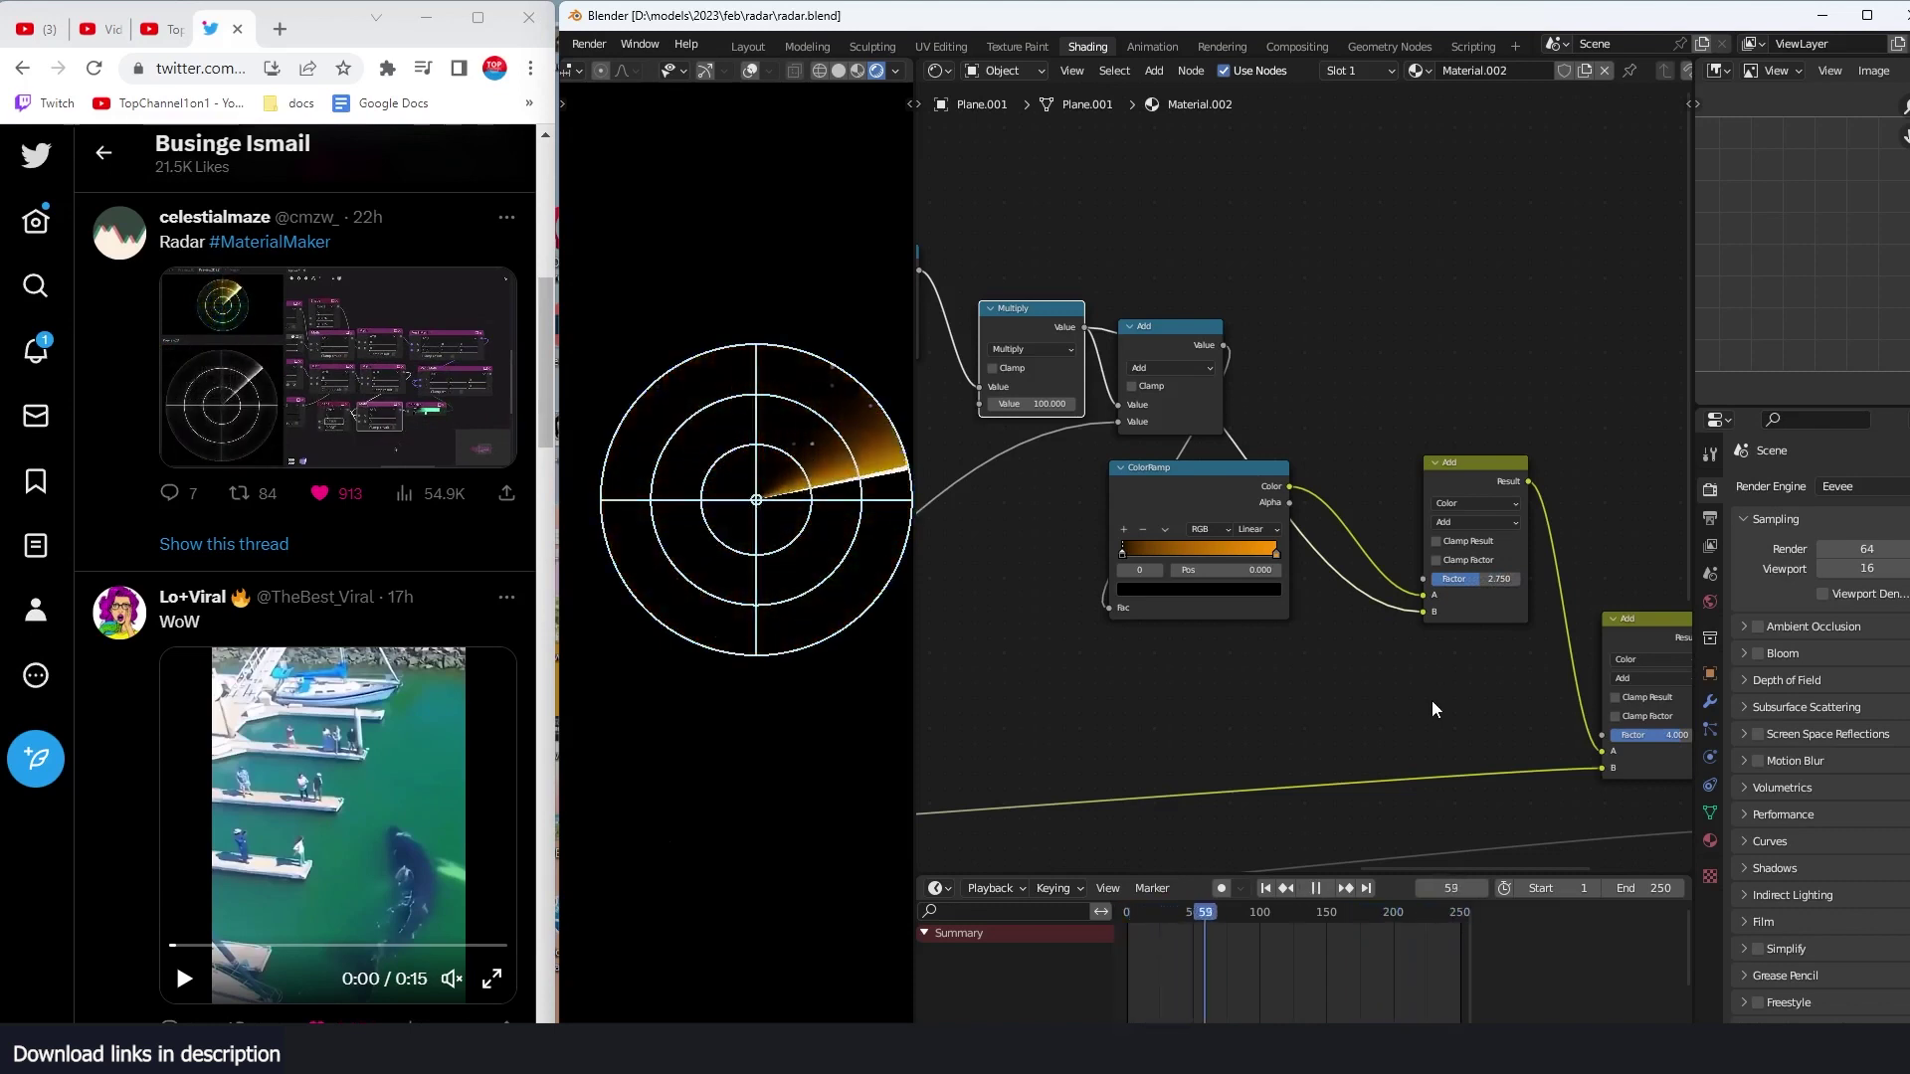
key(space)
Step: Expand the collapsed Absolute node in the ring branch and preview its output
scroll(1432, 723, down, 4)
middle_drag(1432, 703, 1477, 579)
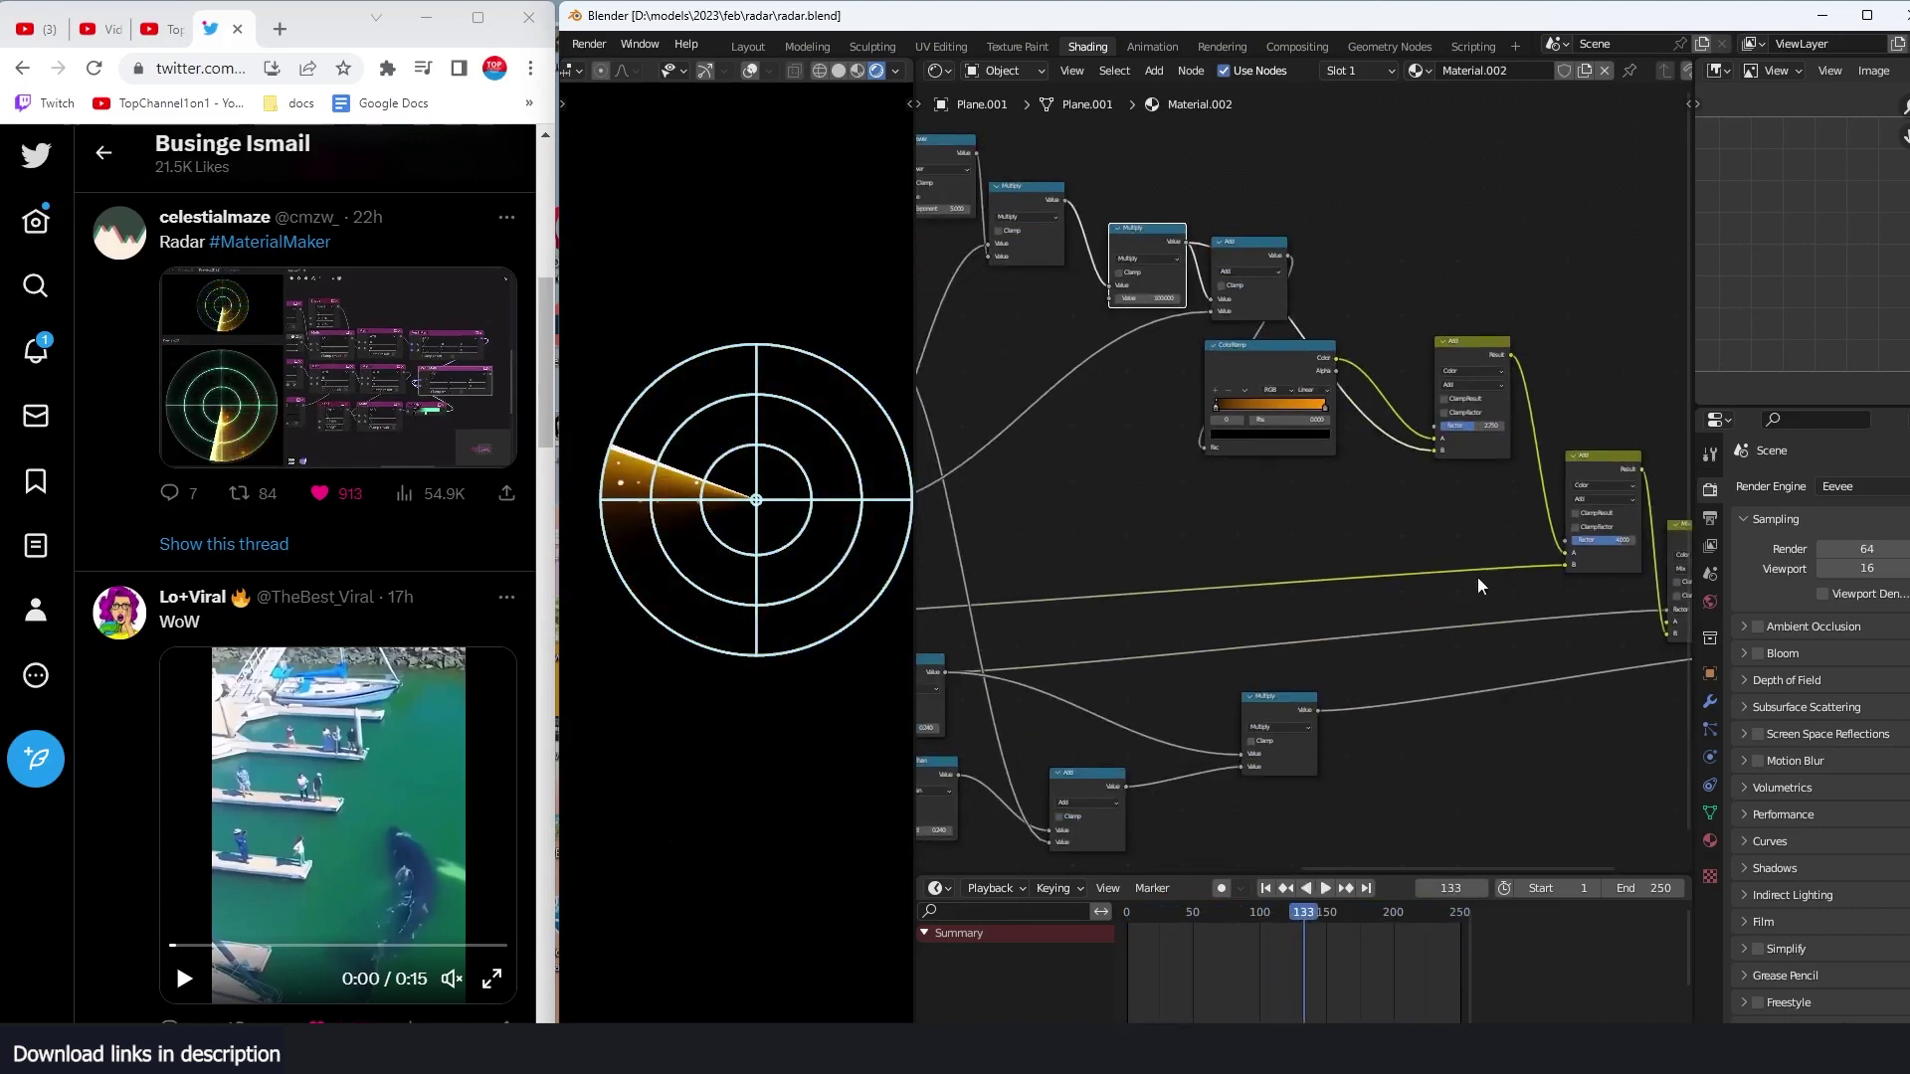
middle_drag(1381, 644, 1459, 524)
scroll(1282, 665, up, 3)
scroll(1280, 662, down, 2)
scroll(1278, 619, left, 4)
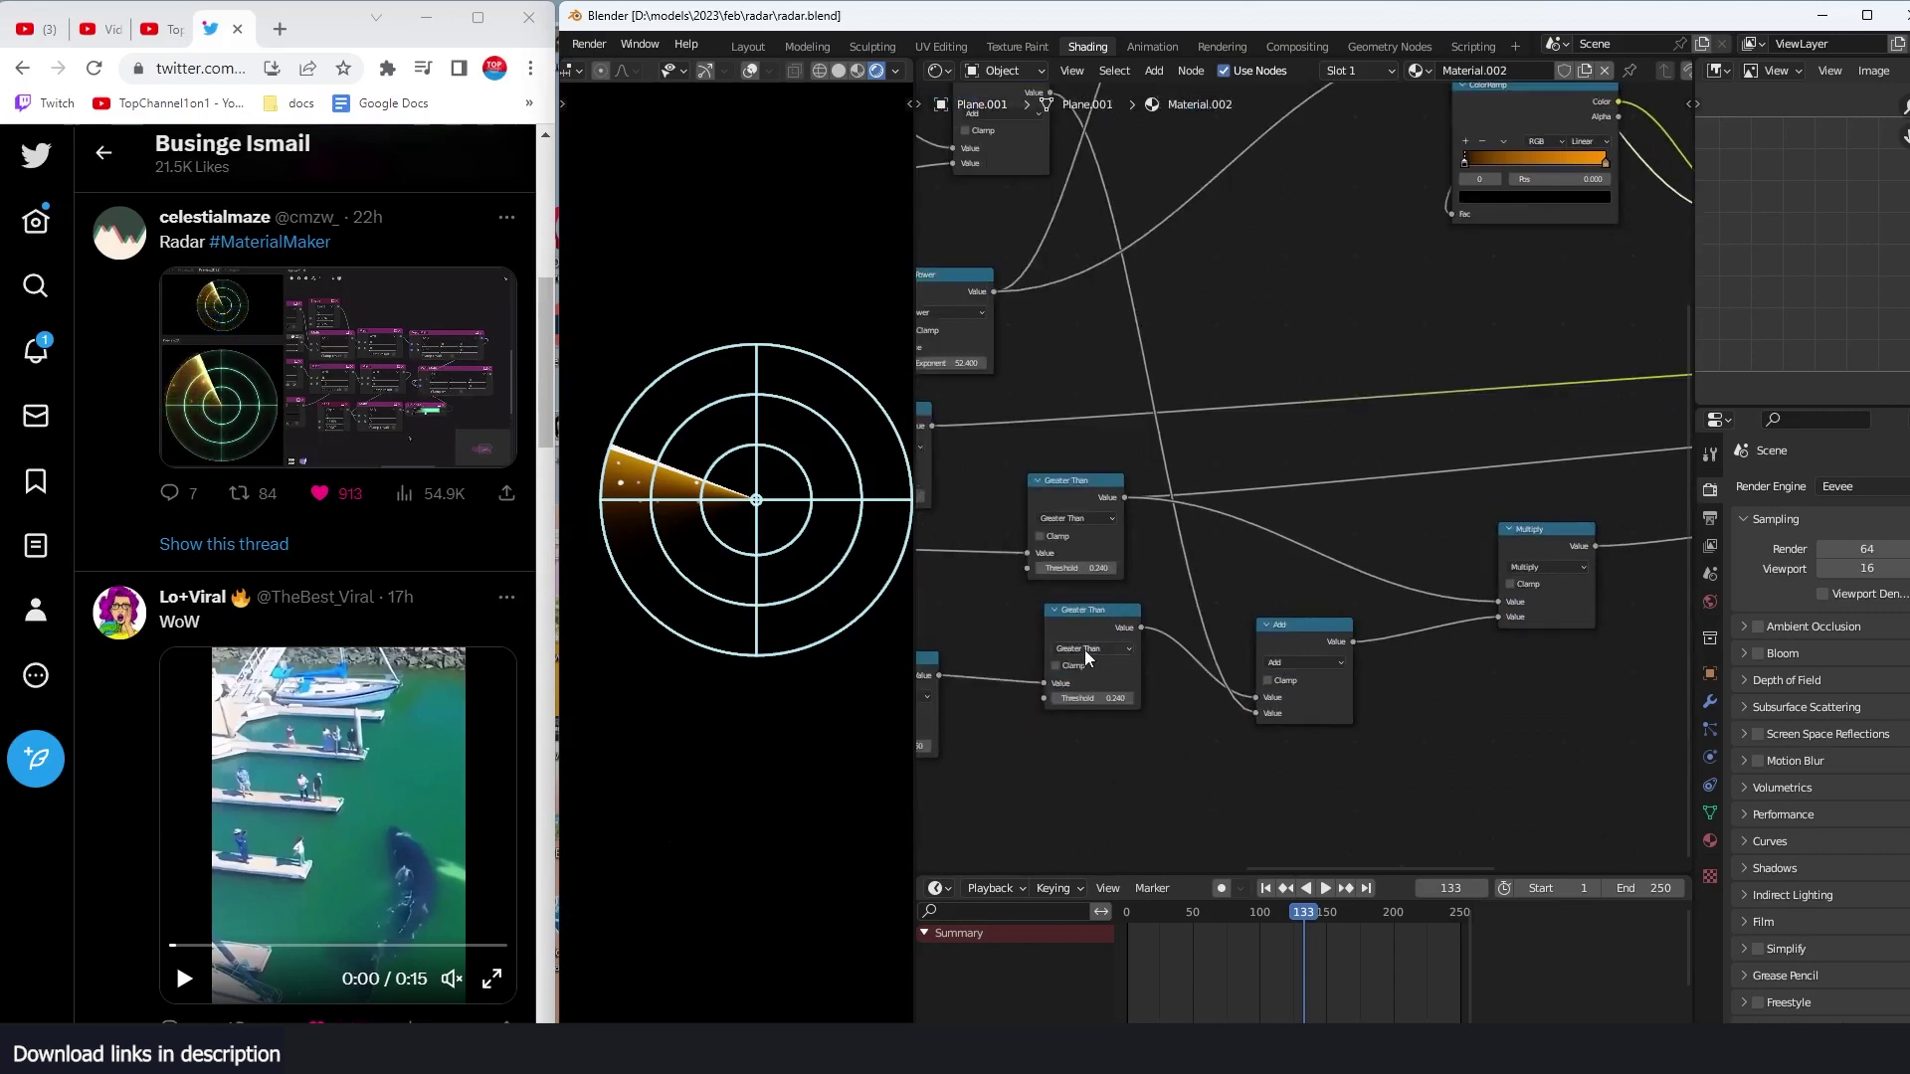
middle_drag(1084, 651, 1291, 591)
scroll(1291, 591, up, 2)
middle_drag(1125, 632, 1344, 633)
click(1108, 473)
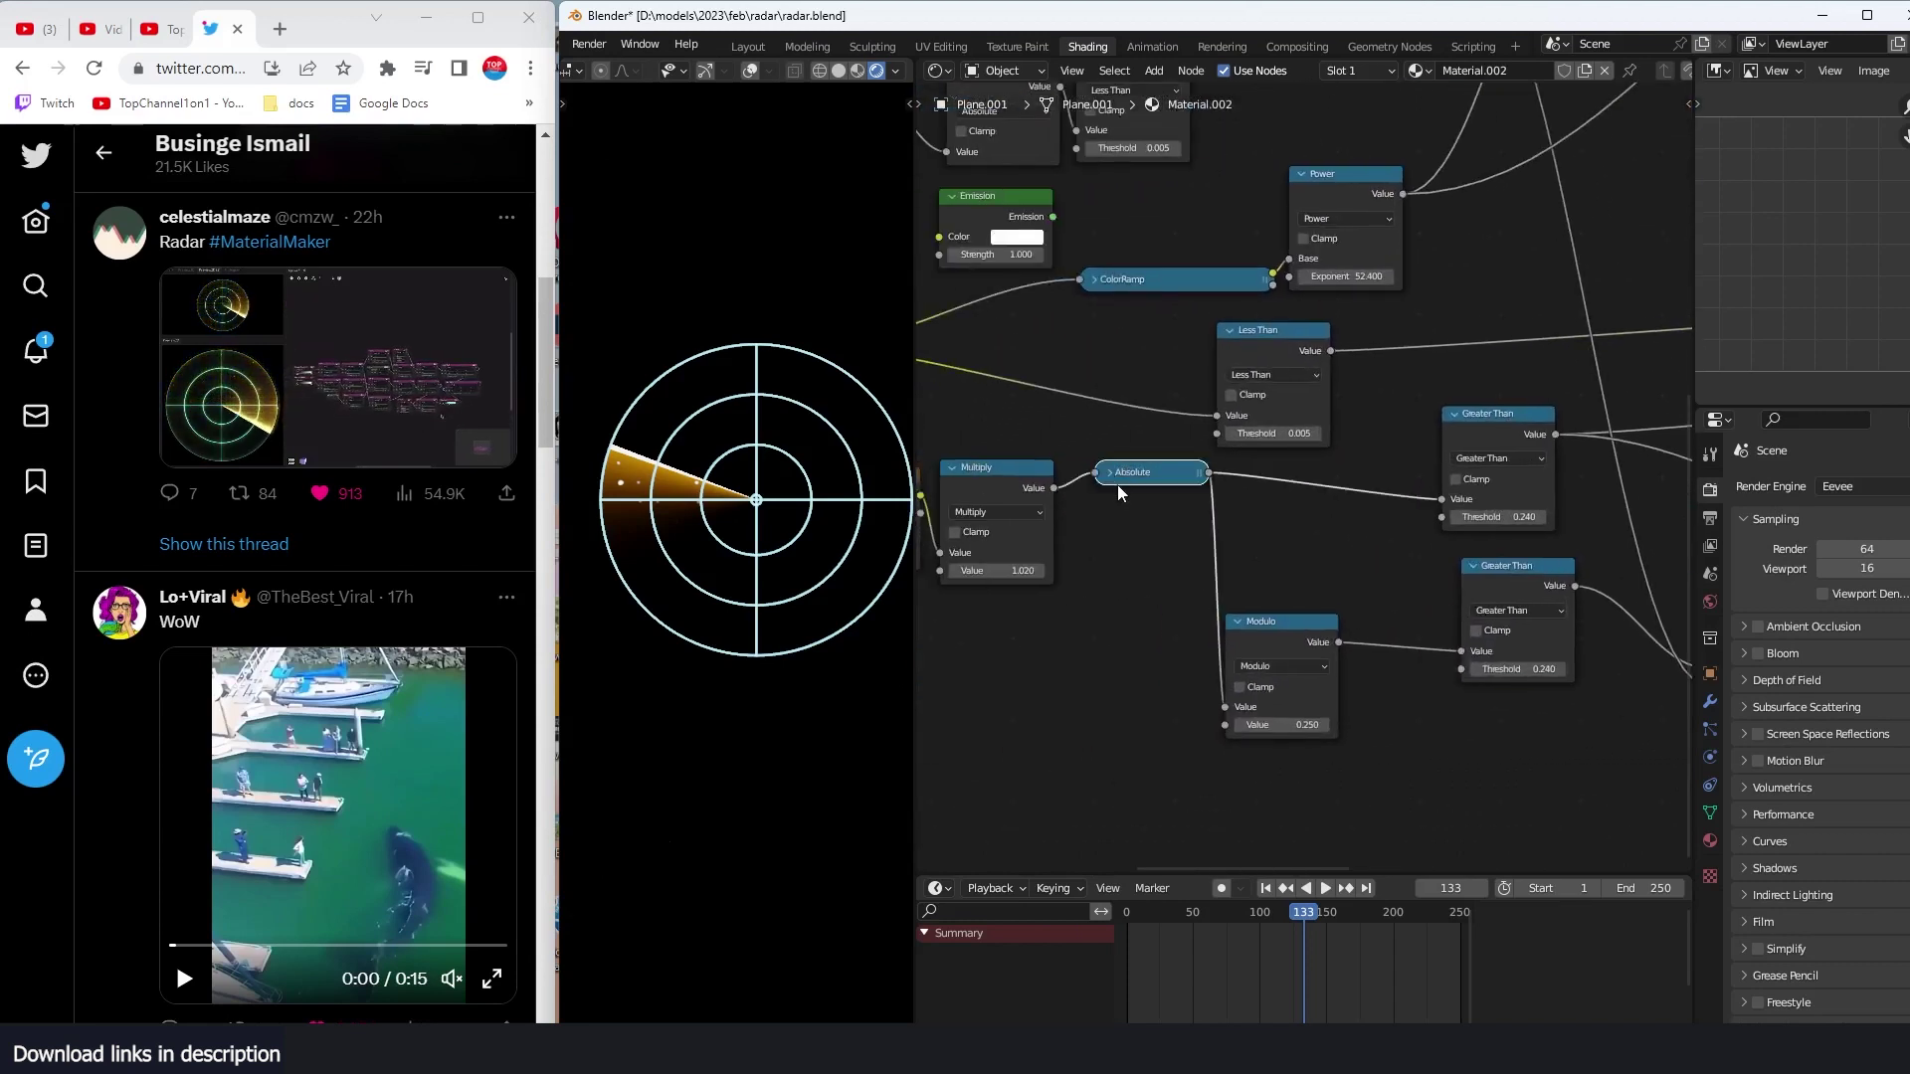
key(h)
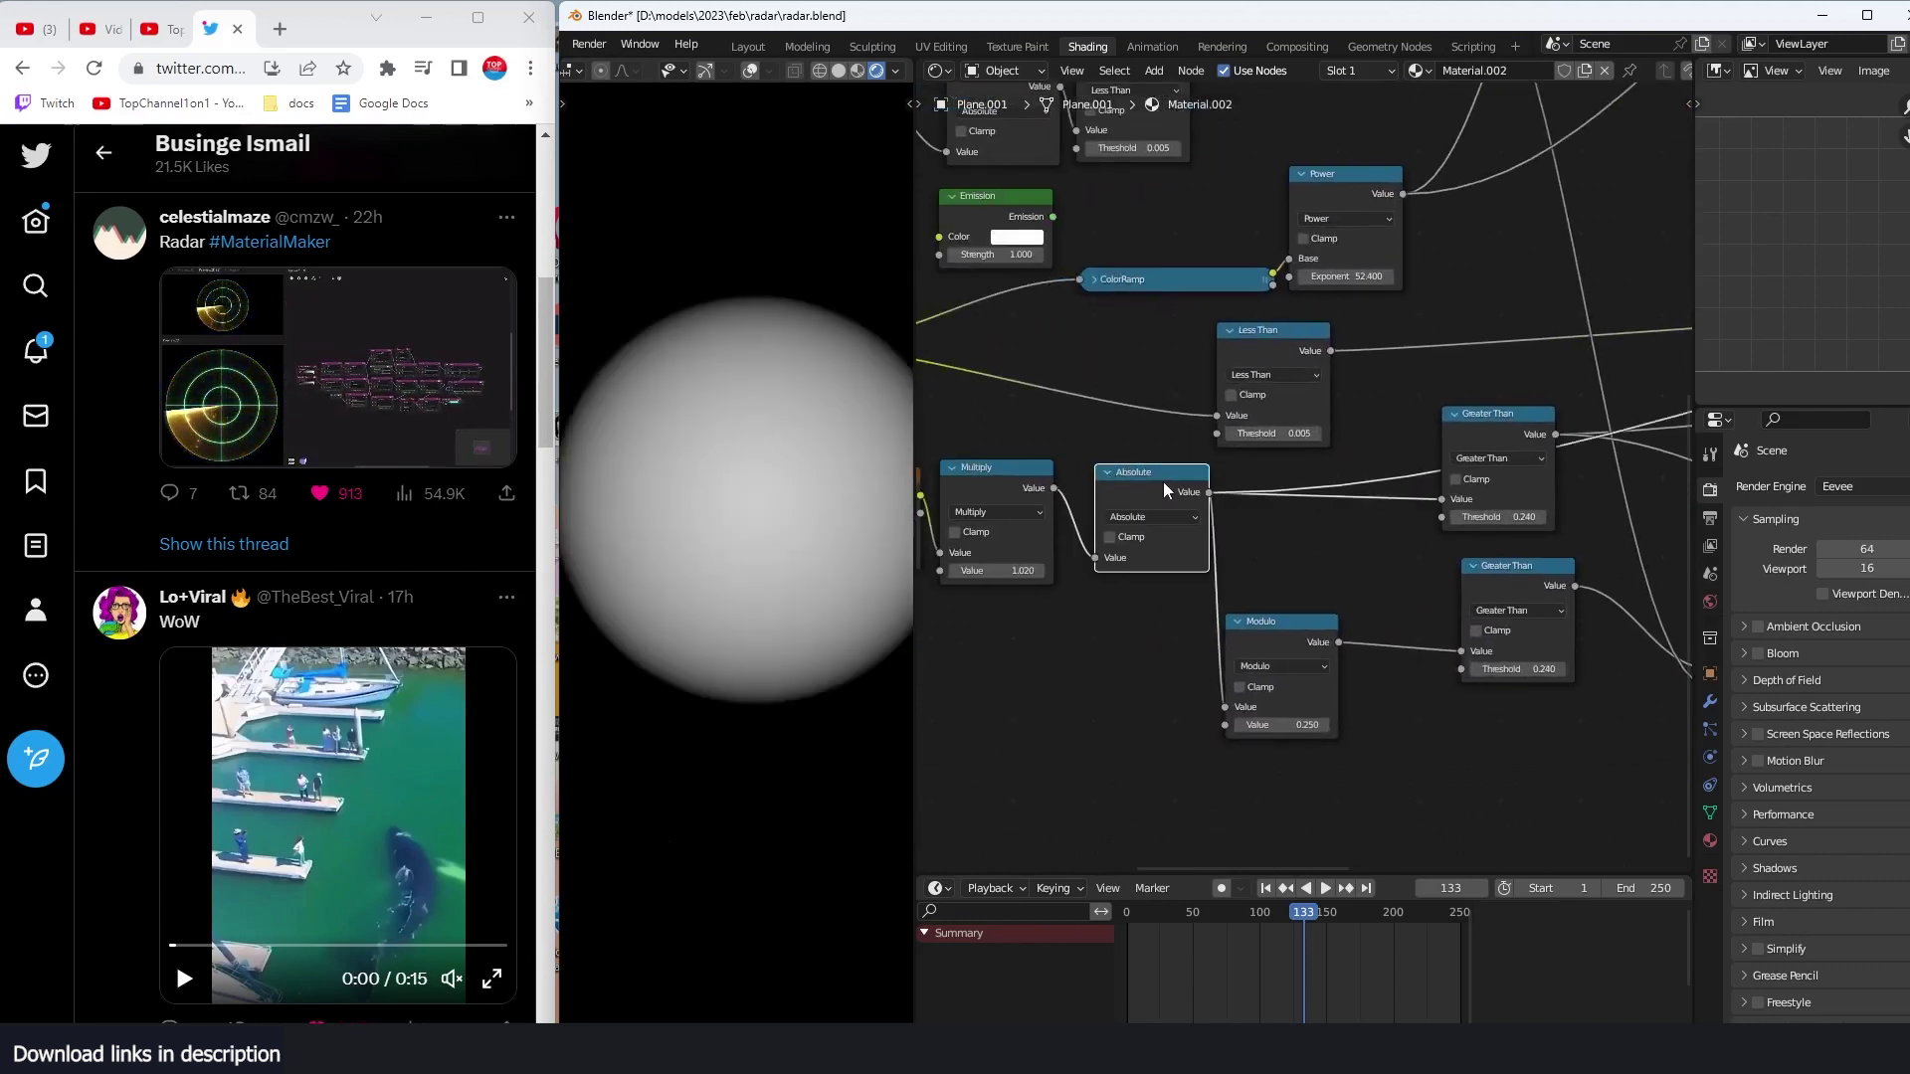
Step: Preview the upper Greater Than node's output and the Modulo node's output in the ring branch
middle_drag(1333, 569, 1267, 566)
ctrl+shift+click(1260, 621)
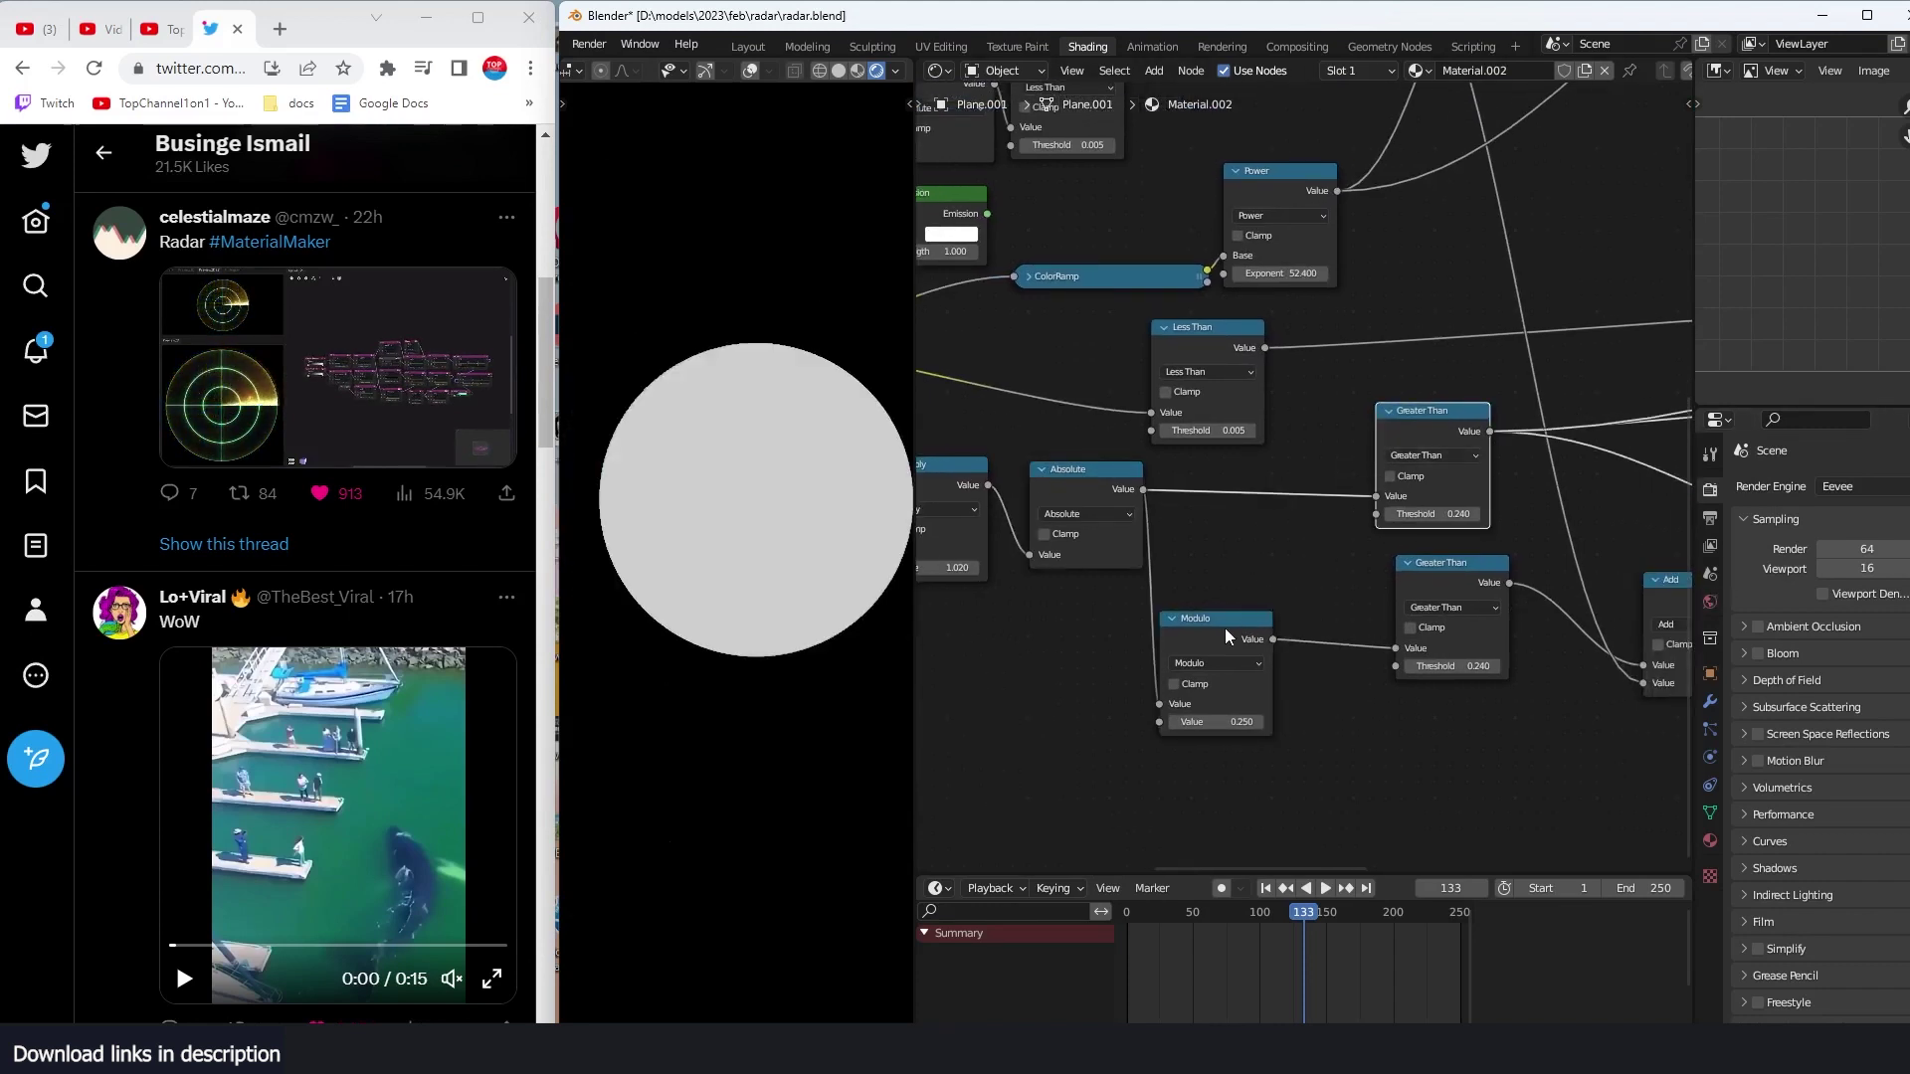
middle_drag(1234, 619, 1252, 611)
scroll(1253, 611, down, 3)
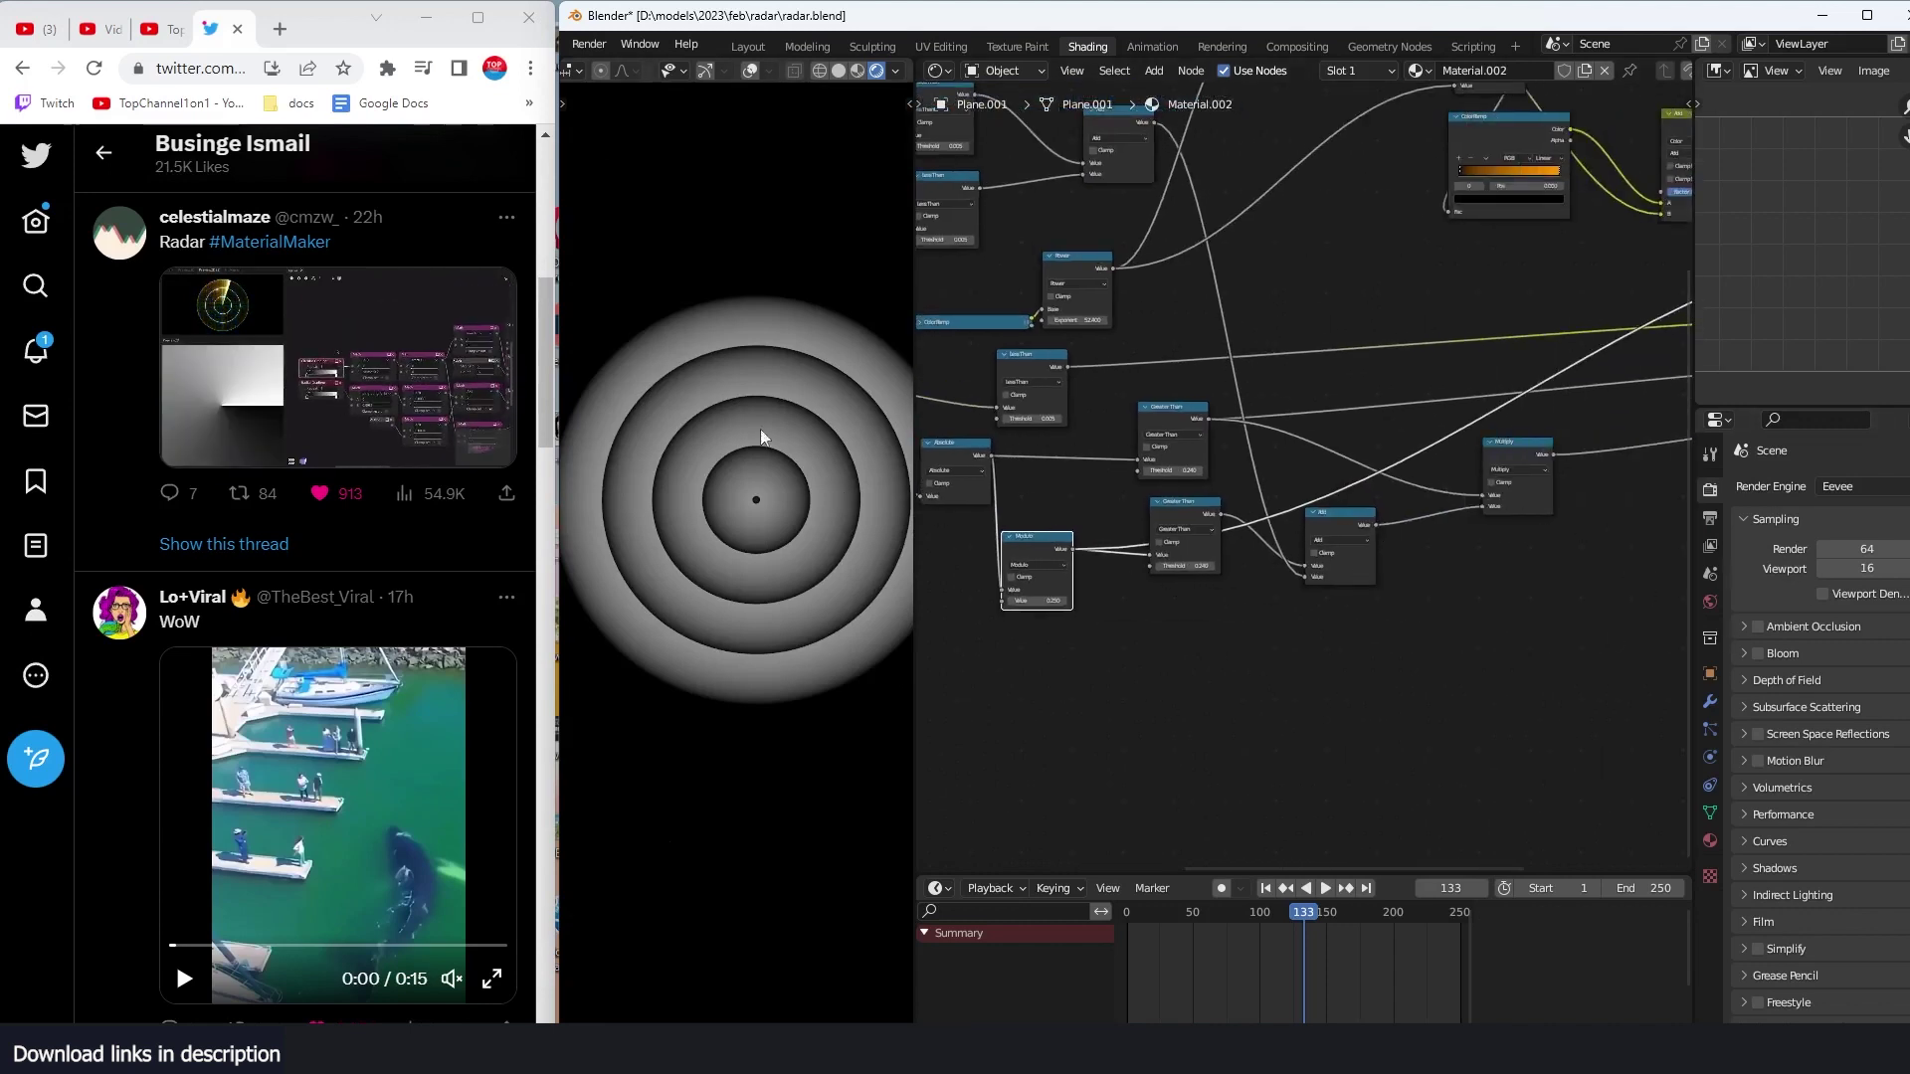
Step: Reconnect the final Mix node to the Material Output and move the Material Output farther along the chain
mouse_move(321, 351)
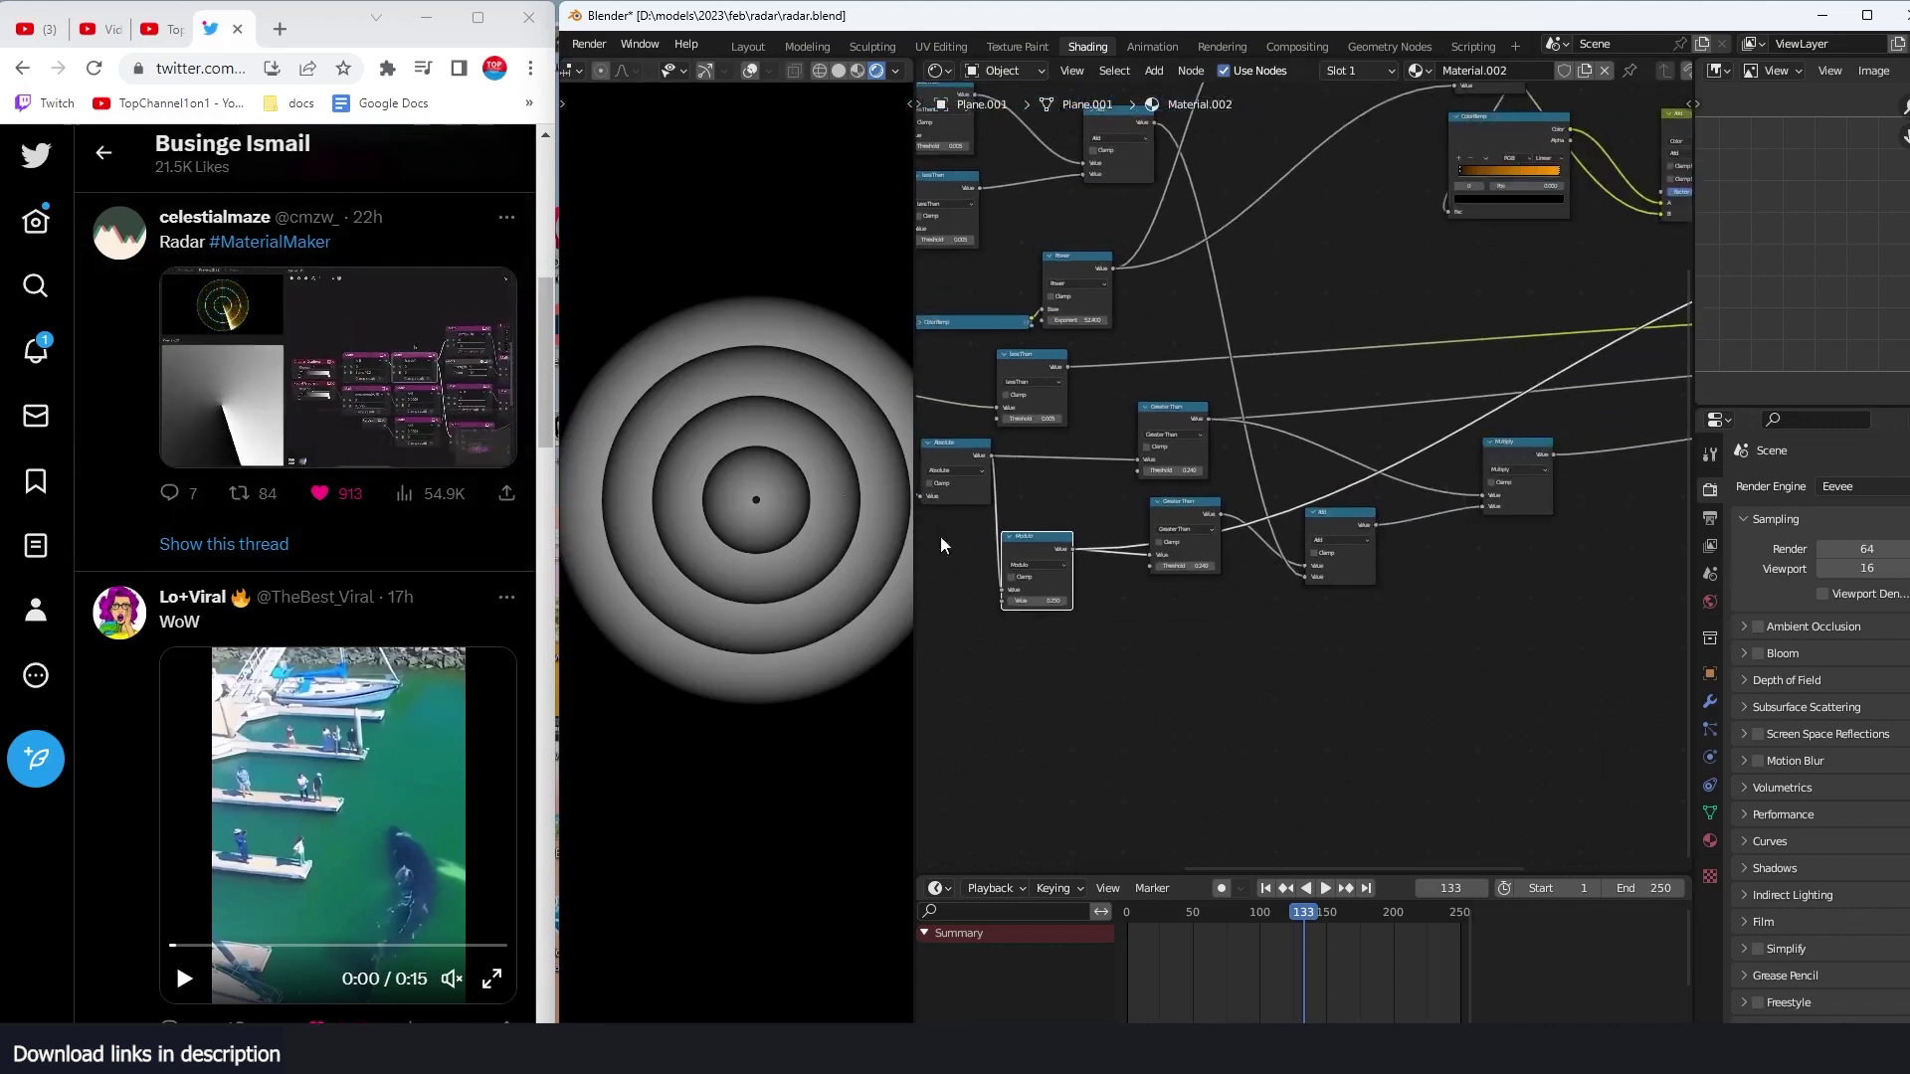
scroll(1353, 583, down, 1)
middle_drag(1352, 581, 1246, 642)
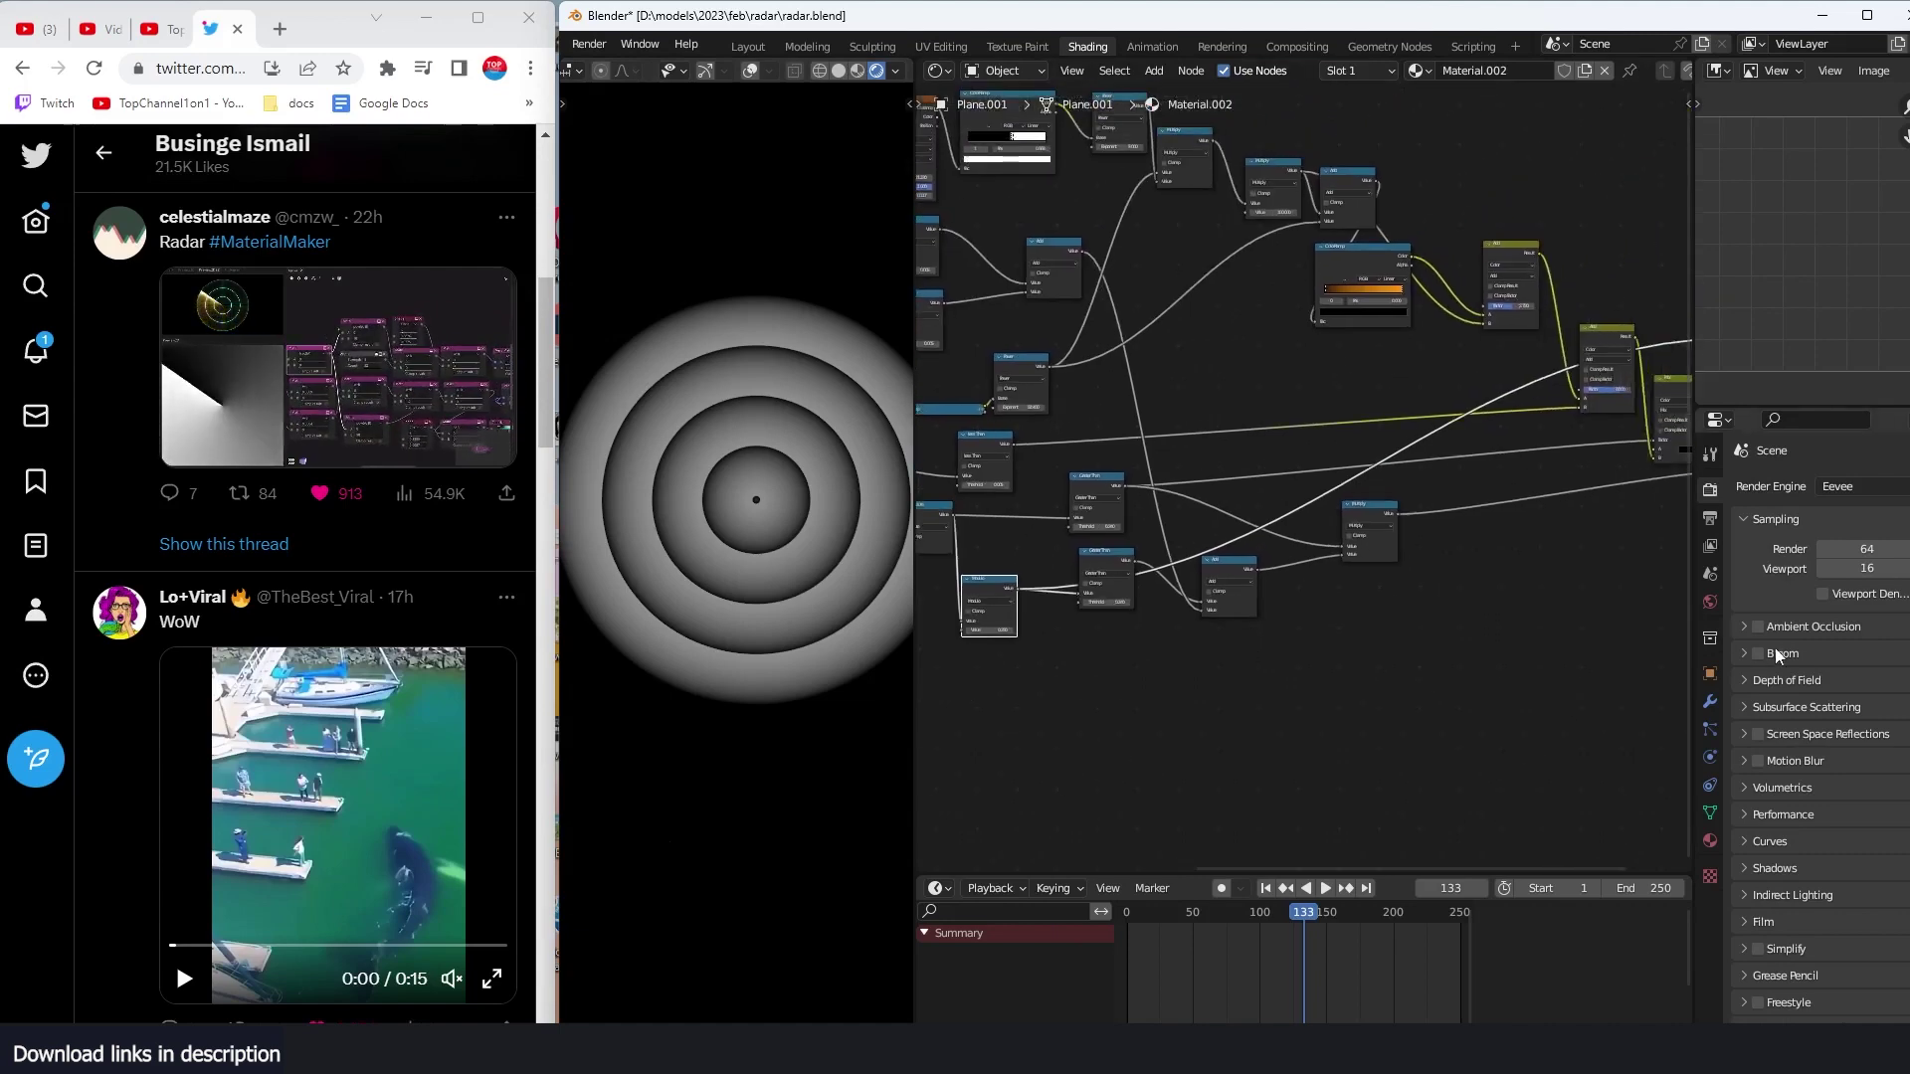
middle_drag(1567, 648, 1374, 674)
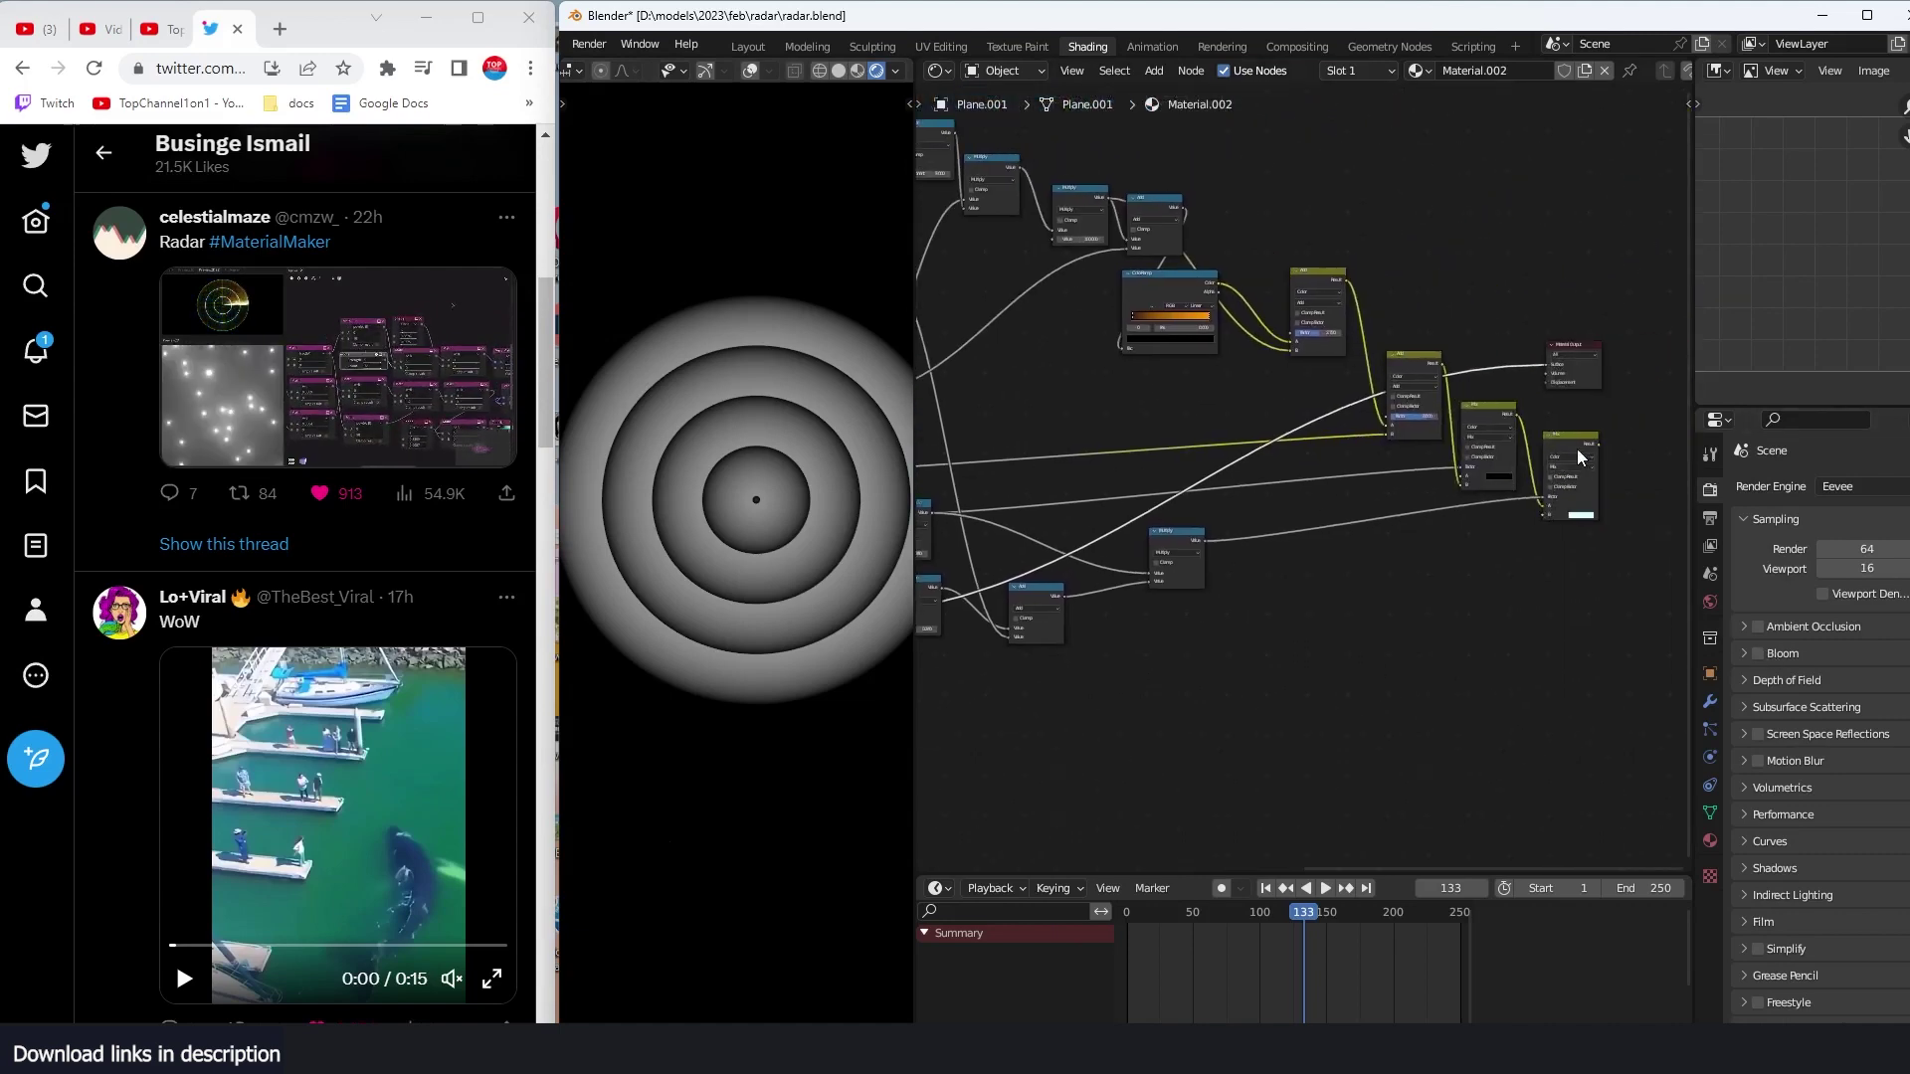
ctrl+shift+click(1577, 449)
drag(1562, 348, 1642, 418)
Step: Preview the Modulo node's output in the ring branch
middle_drag(1207, 604, 1483, 545)
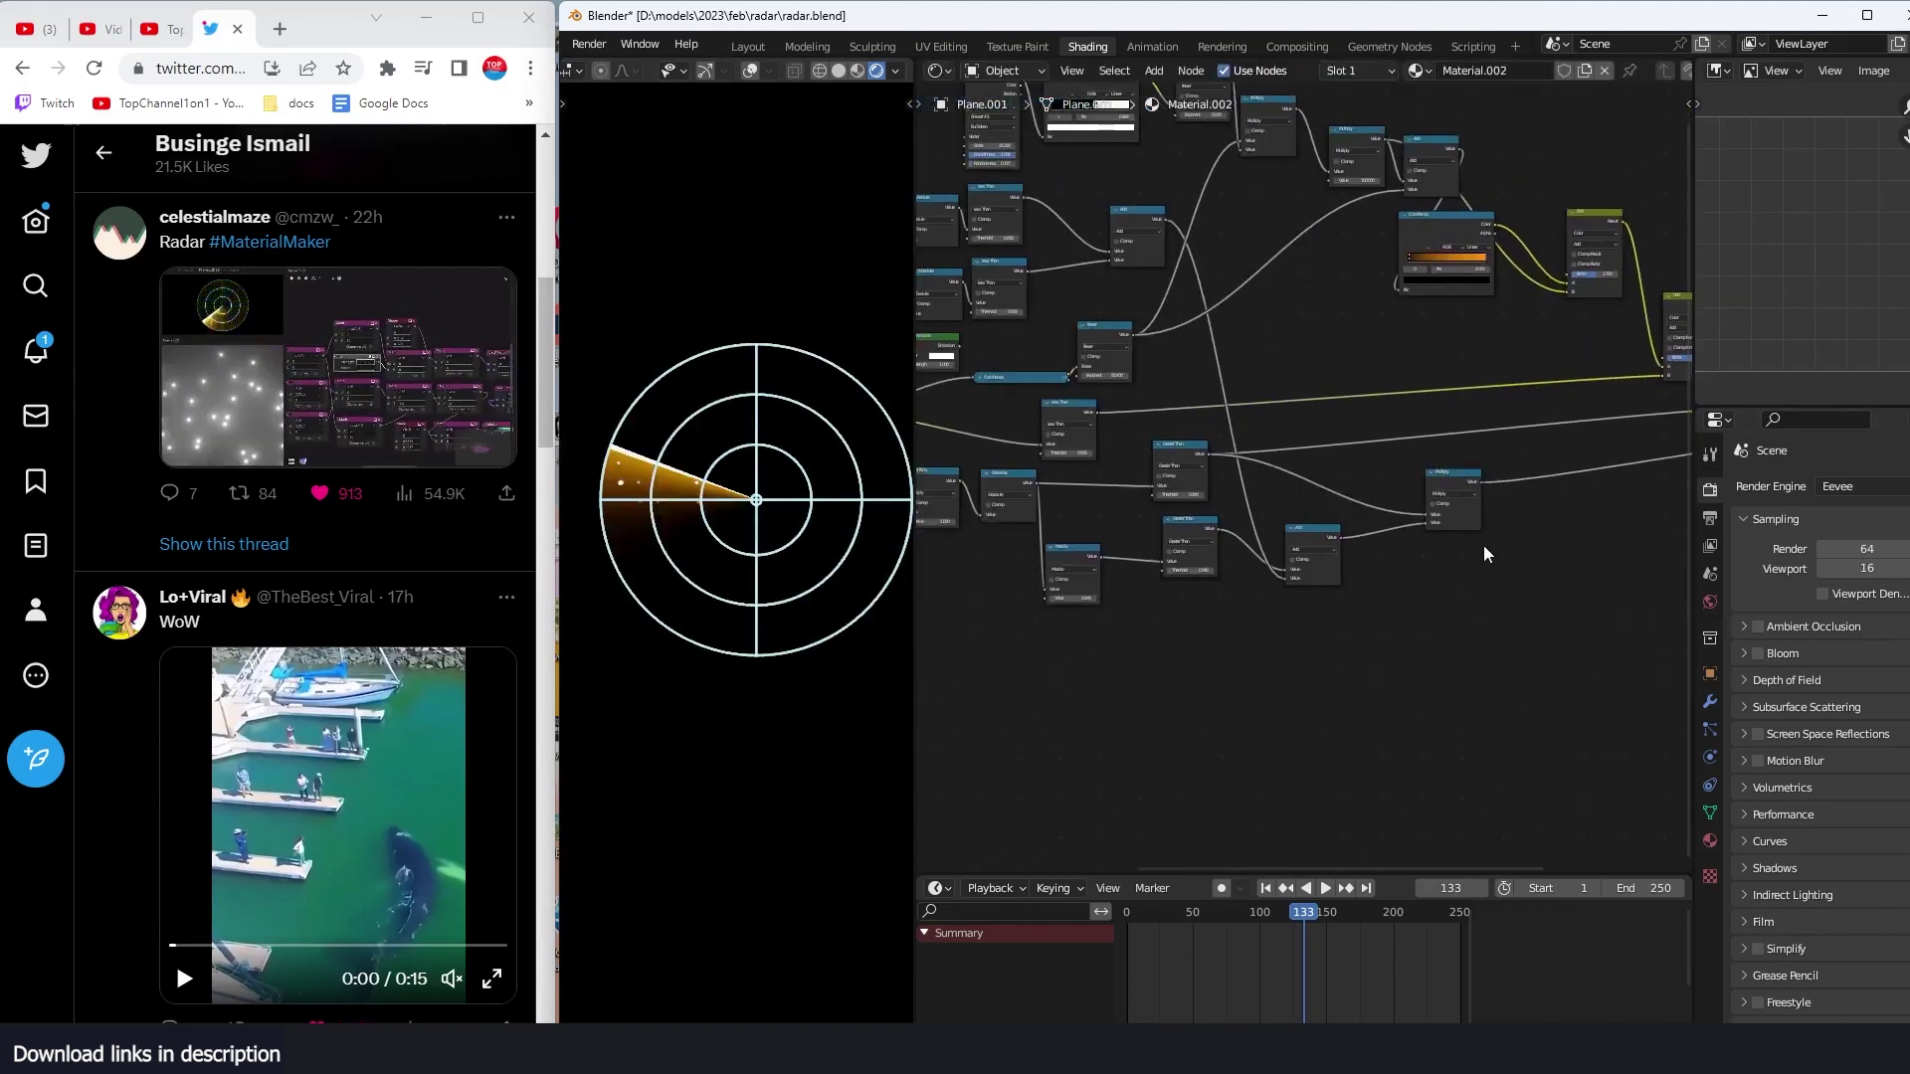
scroll(1483, 545, up, 2)
ctrl+shift+click(1049, 560)
scroll(1100, 590, up, 2)
middle_drag(1095, 583, 982, 525)
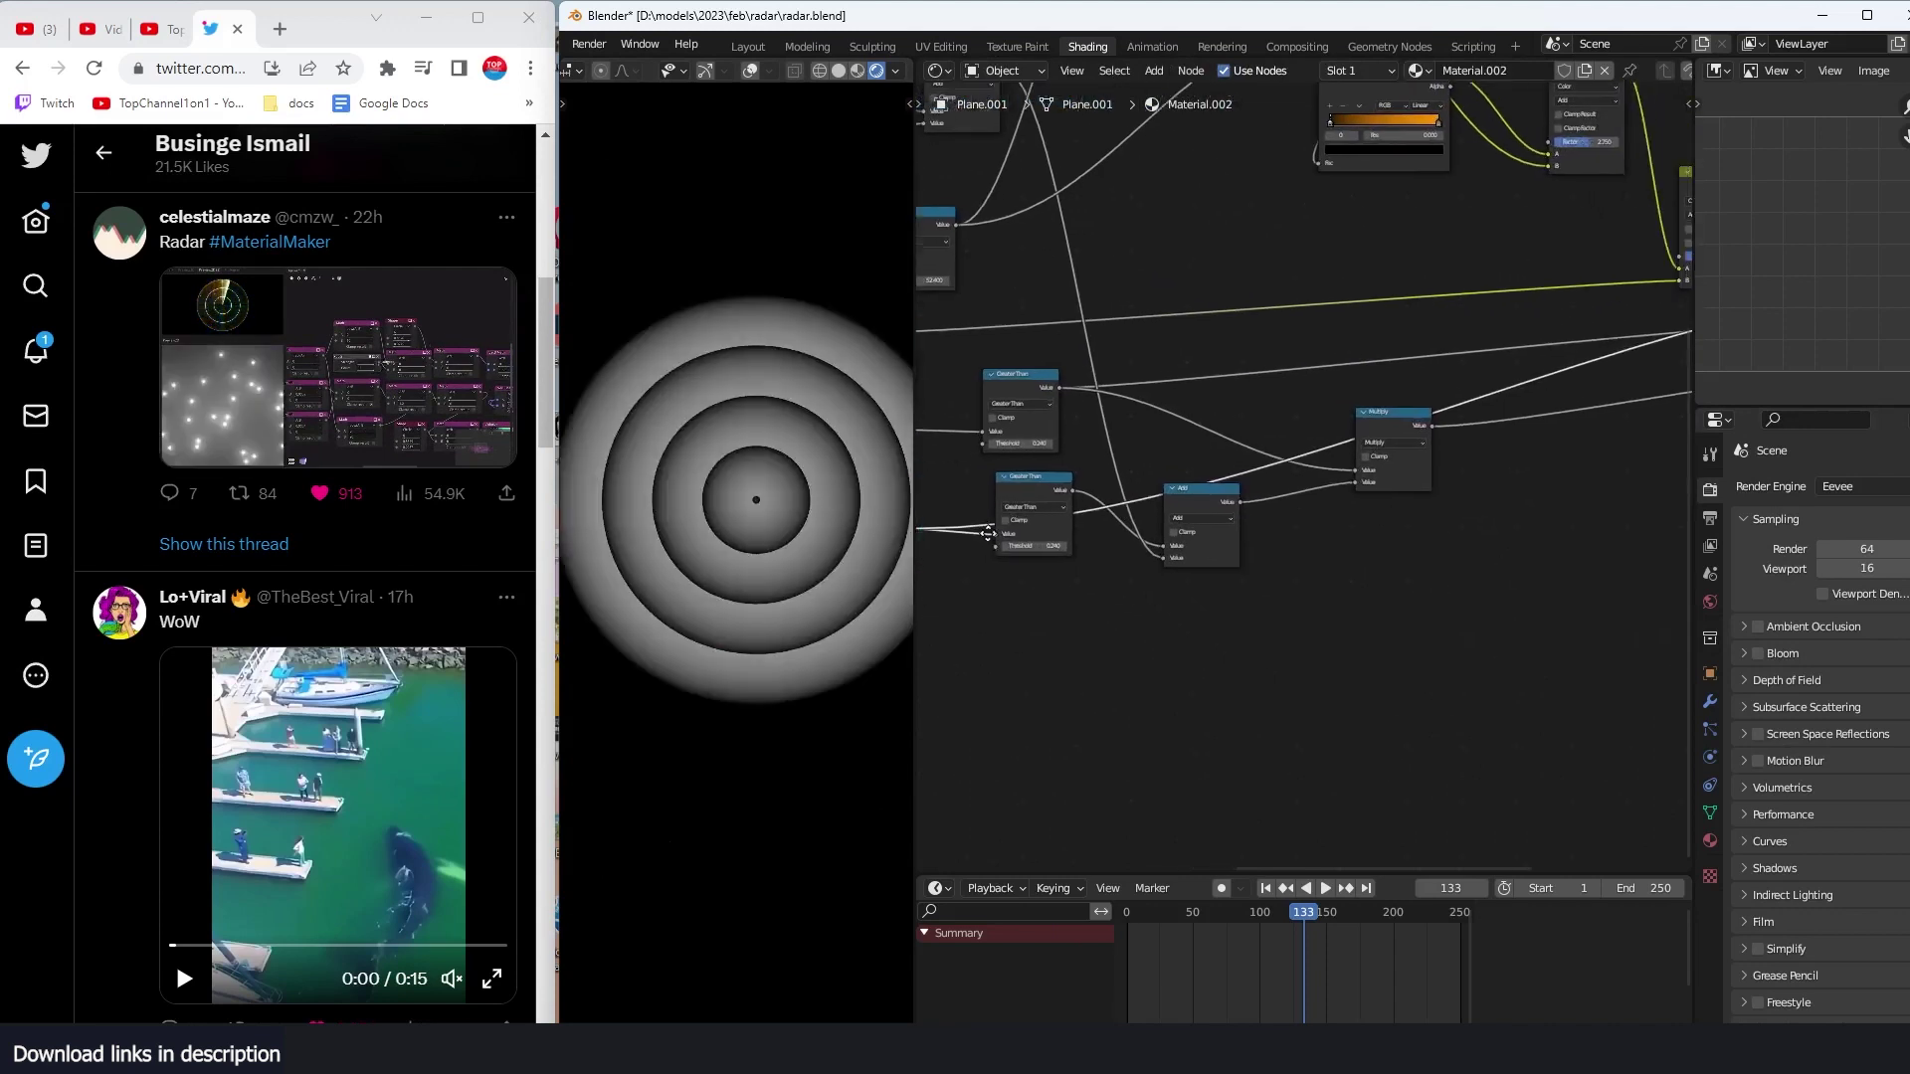
scroll(1305, 527, down, 2)
key(shift+a)
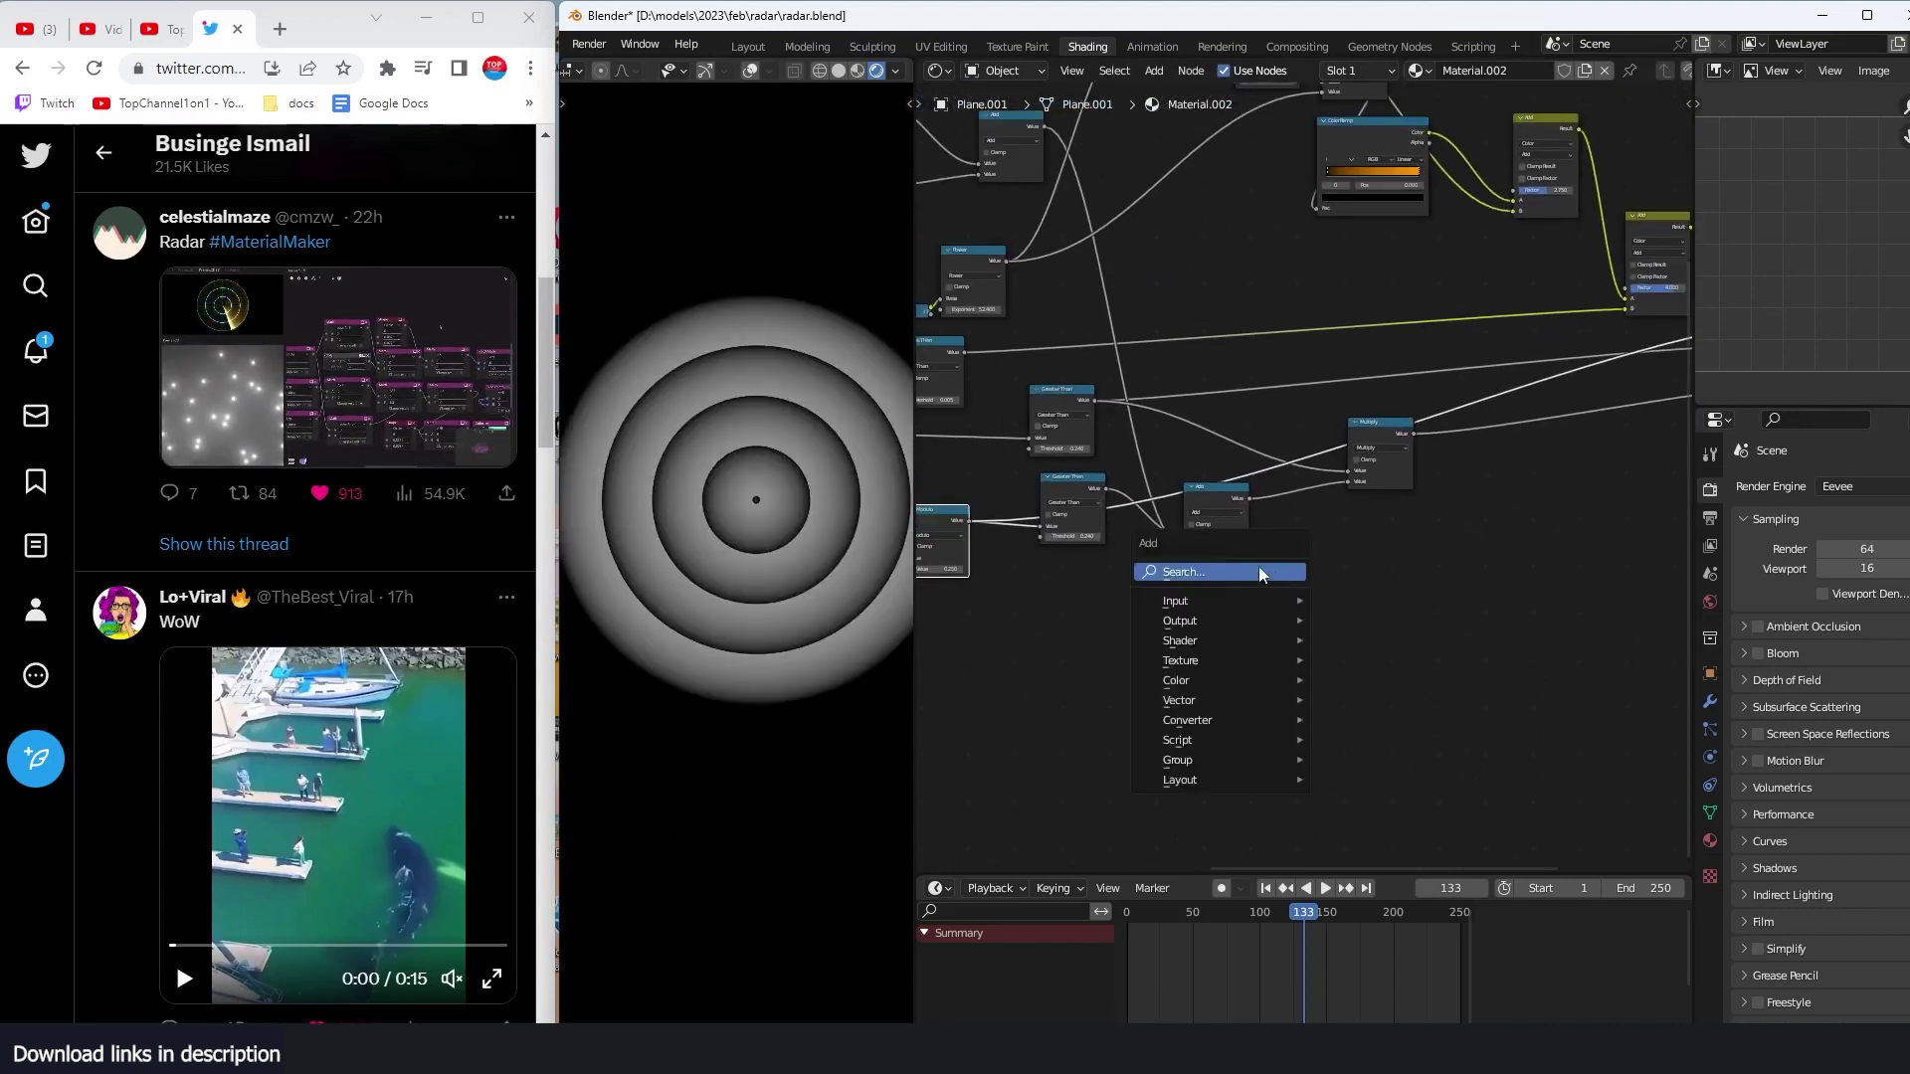
click(1245, 565)
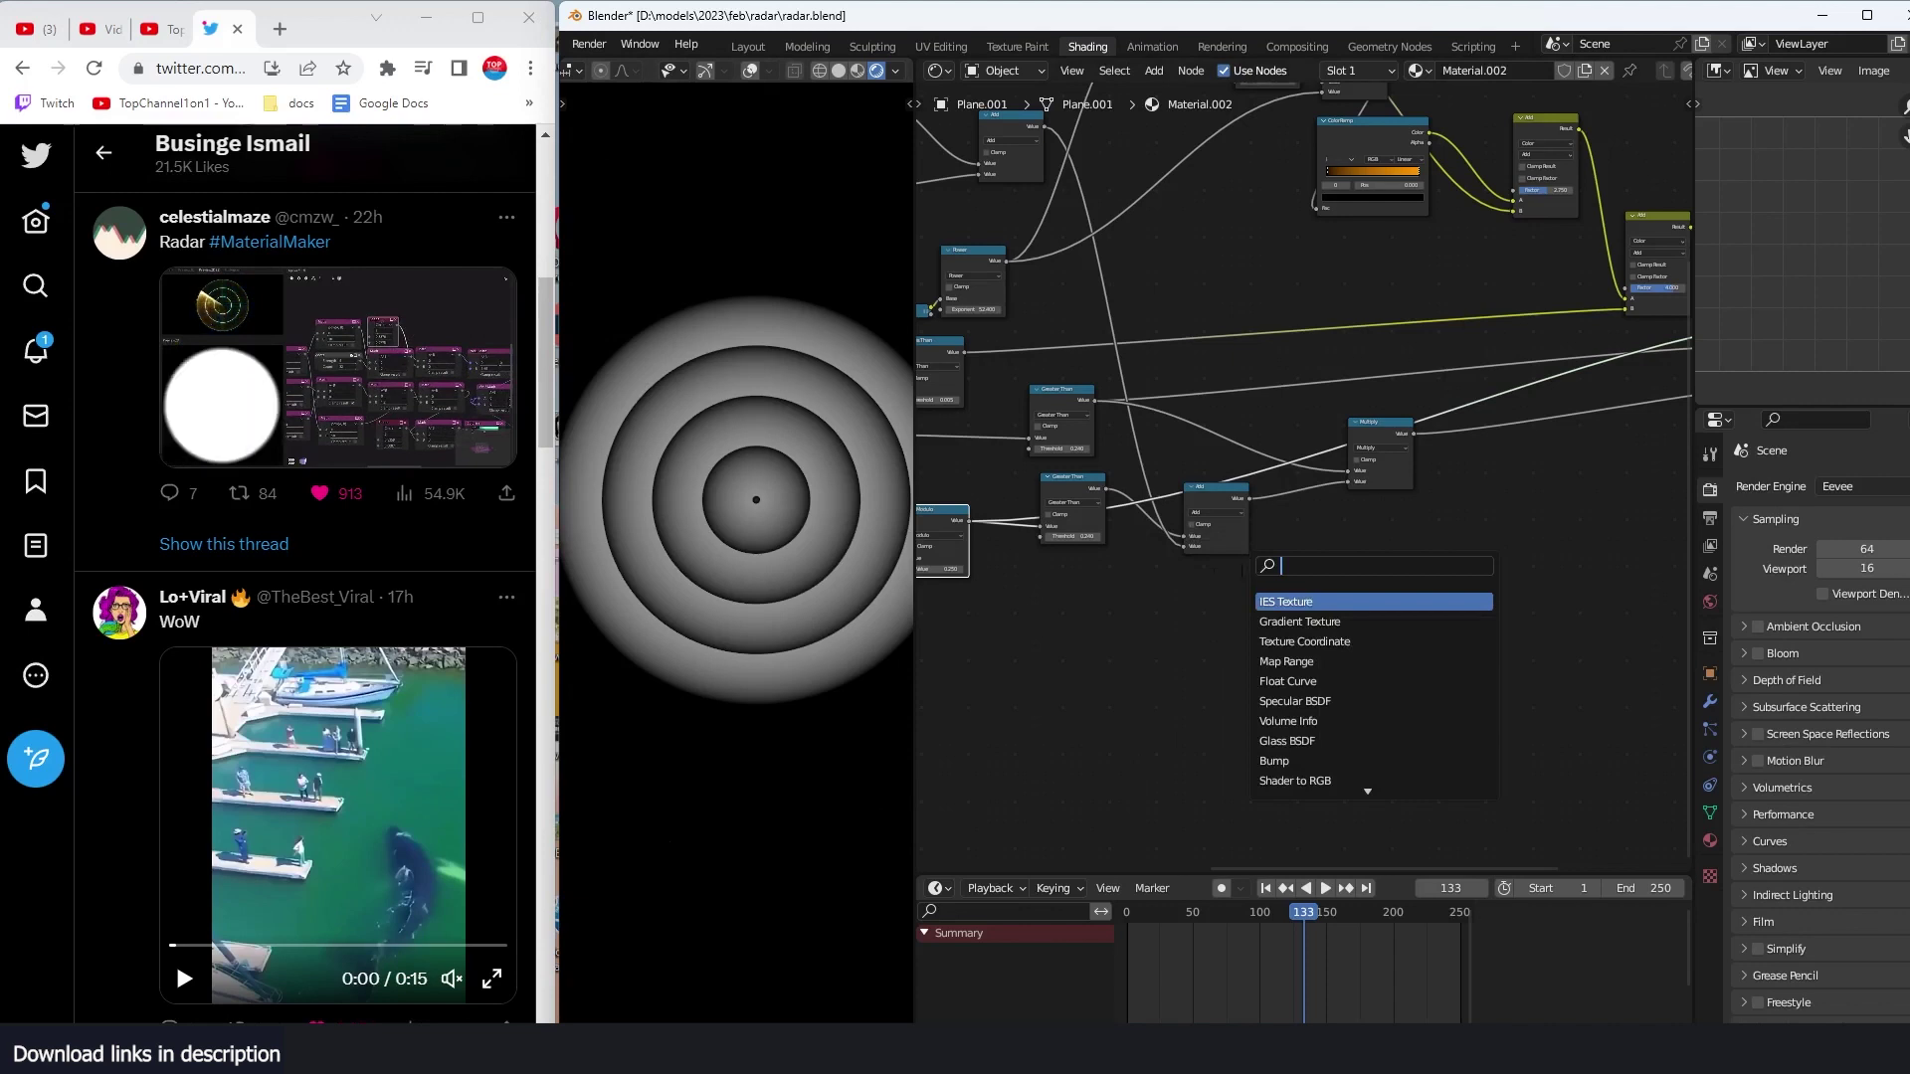
key(Escape)
Step: Duplicate the Modulo node below the ring branch's Add node and change the copy's operation to Power
key(shift+d)
click(1398, 603)
scroll(1395, 611, up, 4)
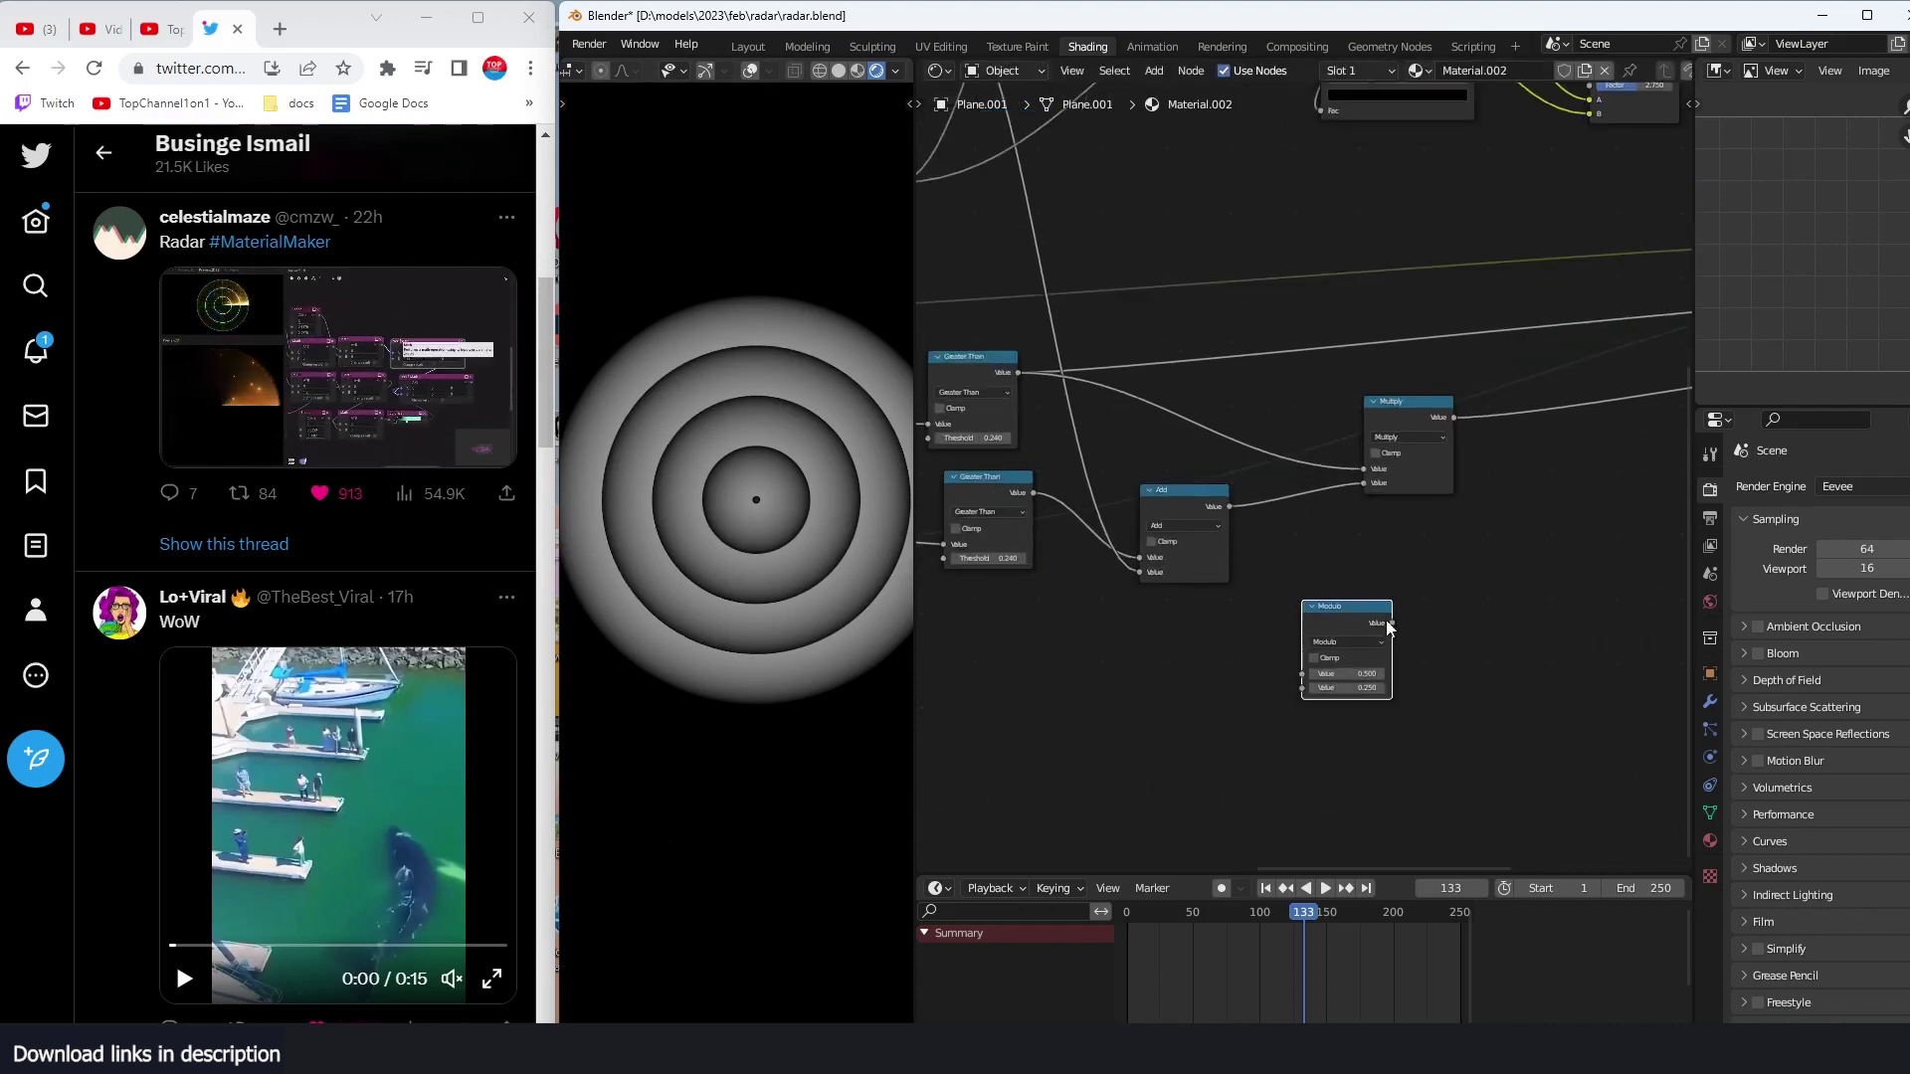
click(1347, 642)
click(1236, 673)
middle_drag(1198, 656, 1295, 650)
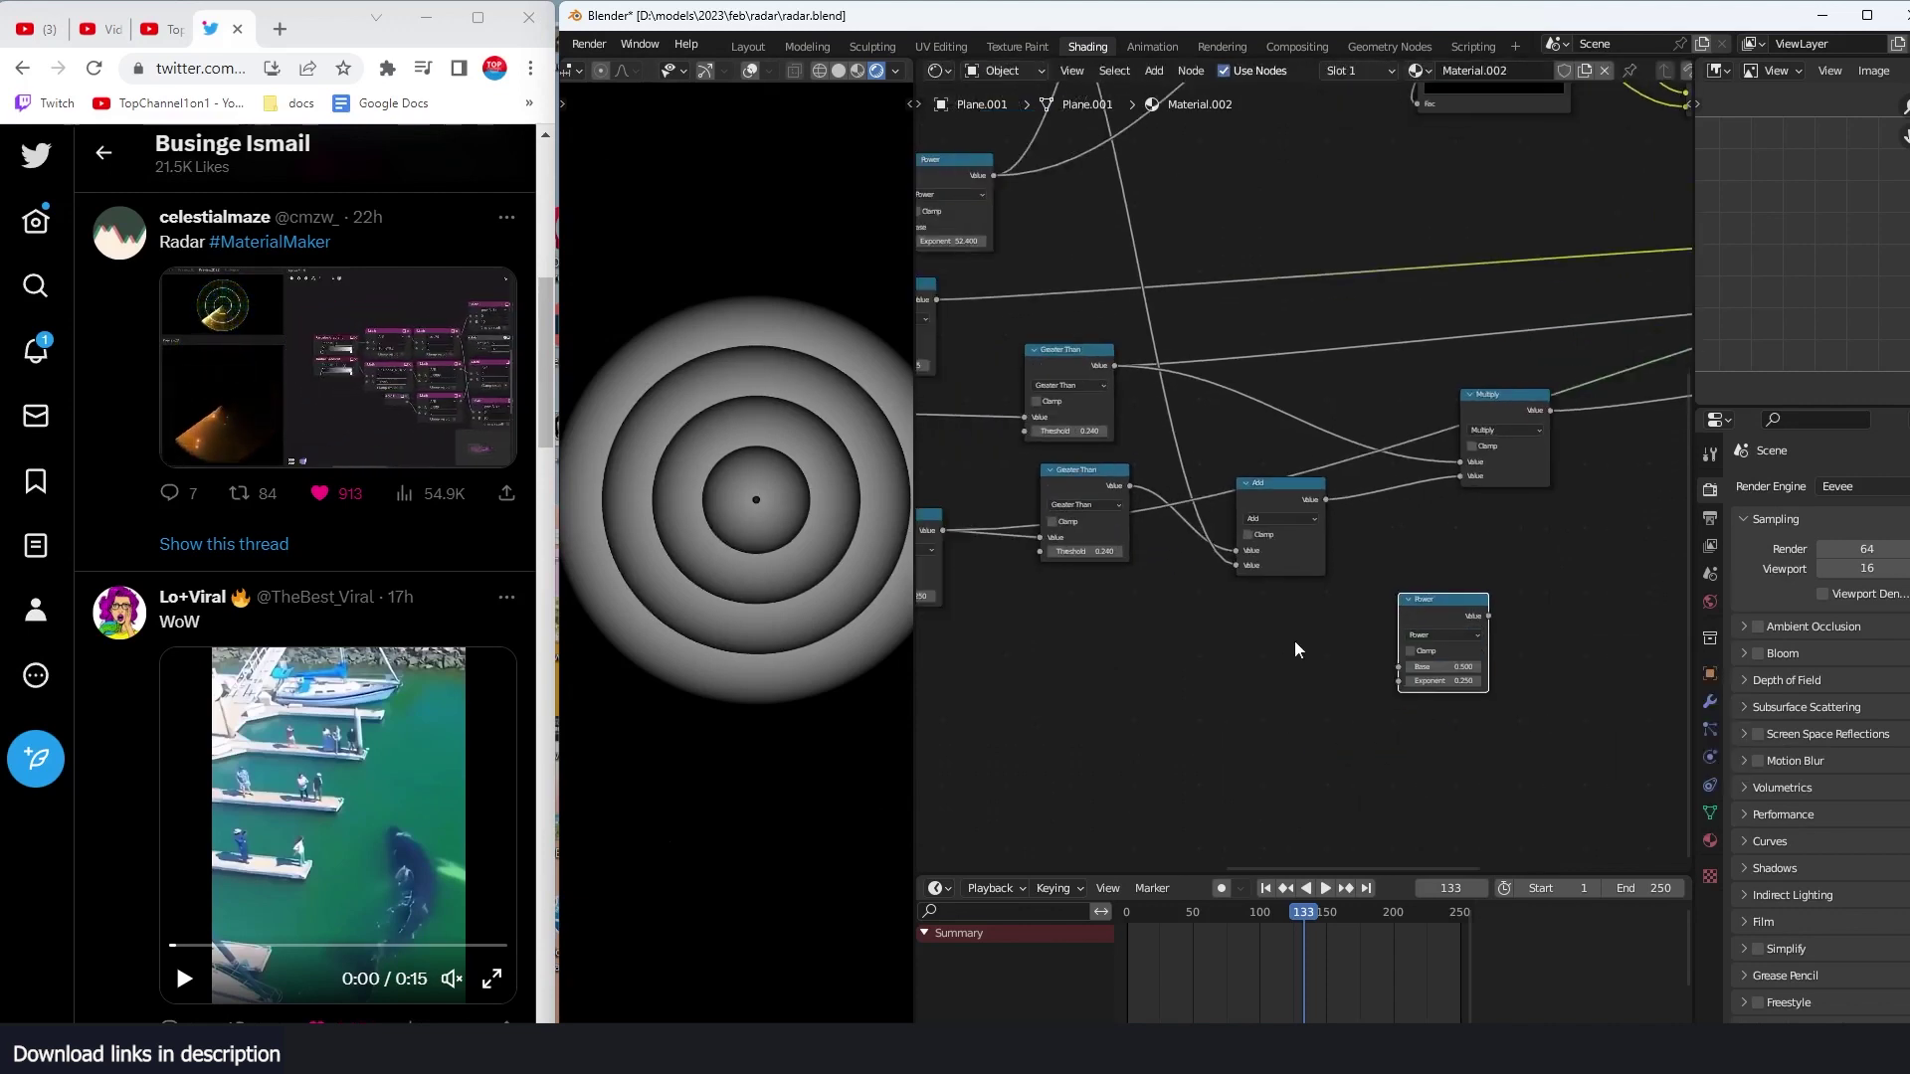
Step: Link the Modulo output to the Power node's base, preview it and set the exponent to 2.25
scroll(1295, 649, down, 1)
drag(969, 524, 1321, 618)
scroll(1321, 701, up, 1)
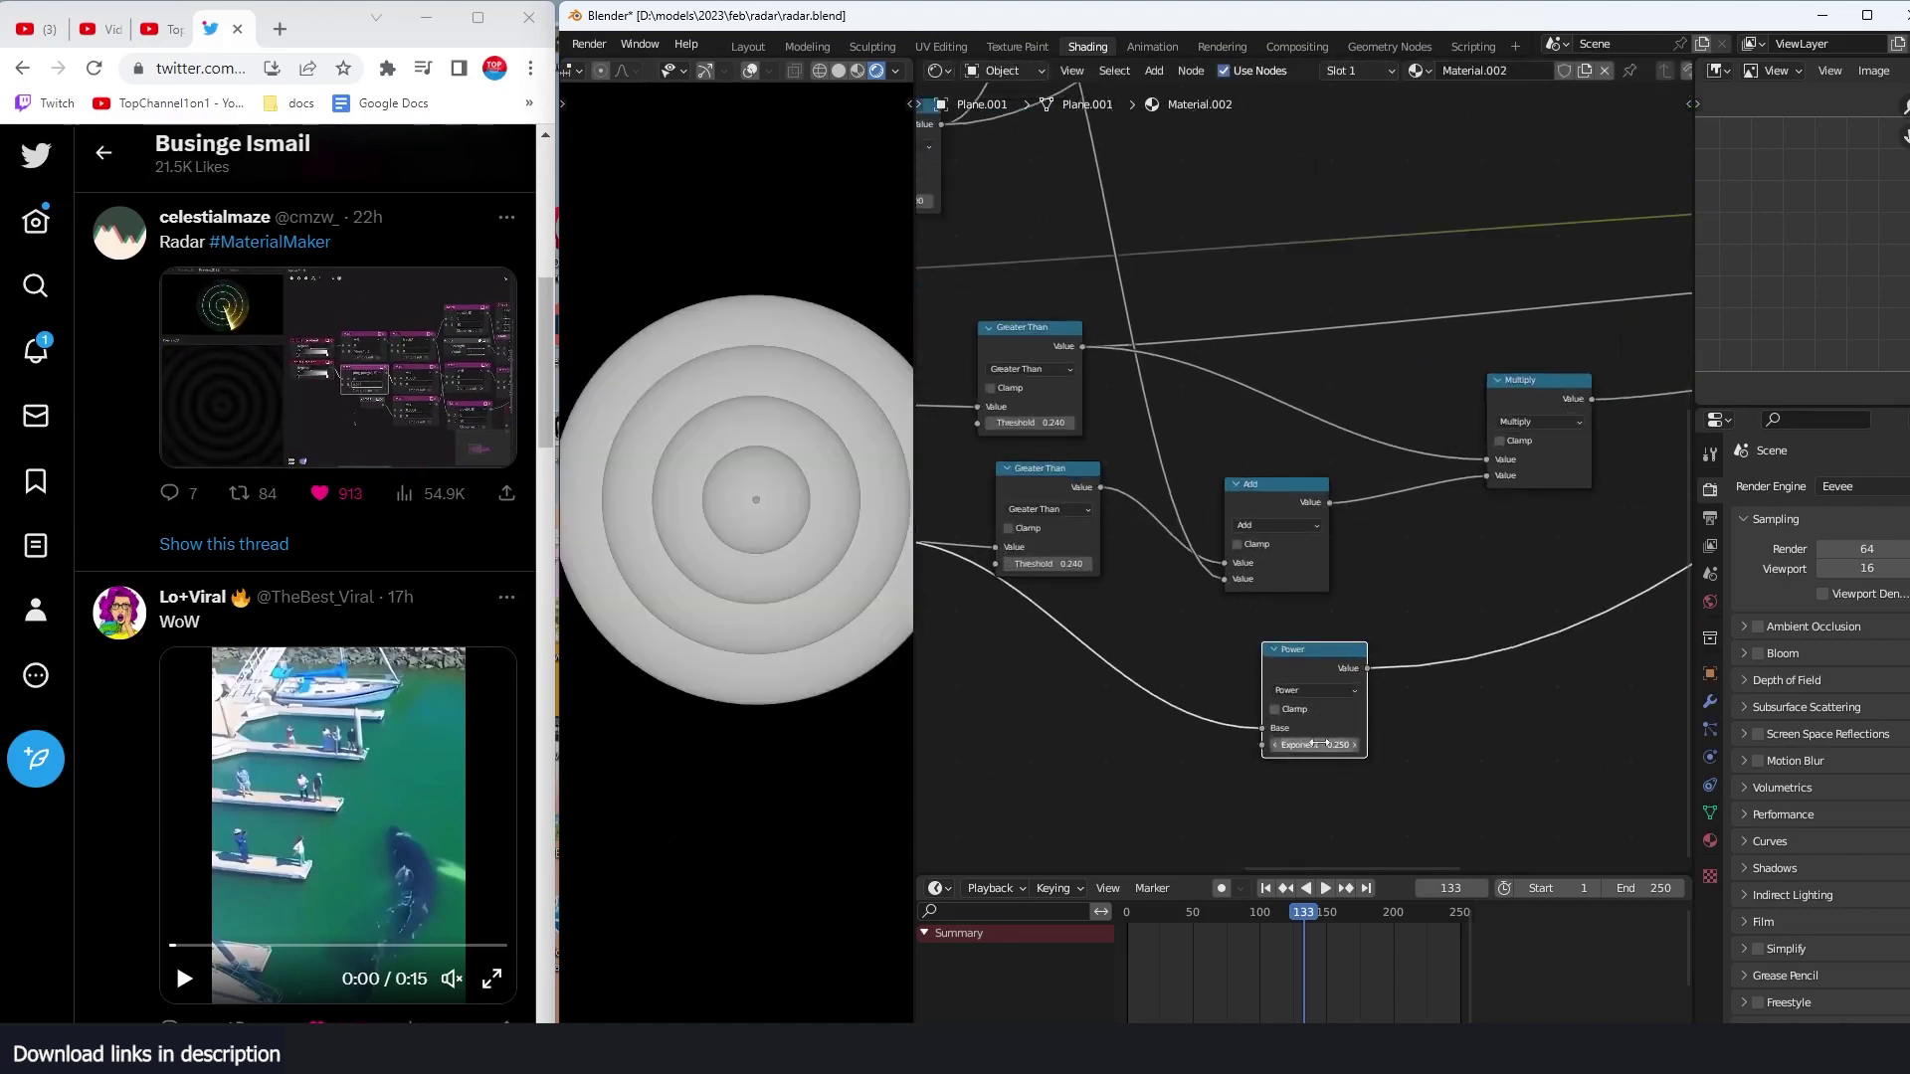
drag(1323, 745, 1422, 745)
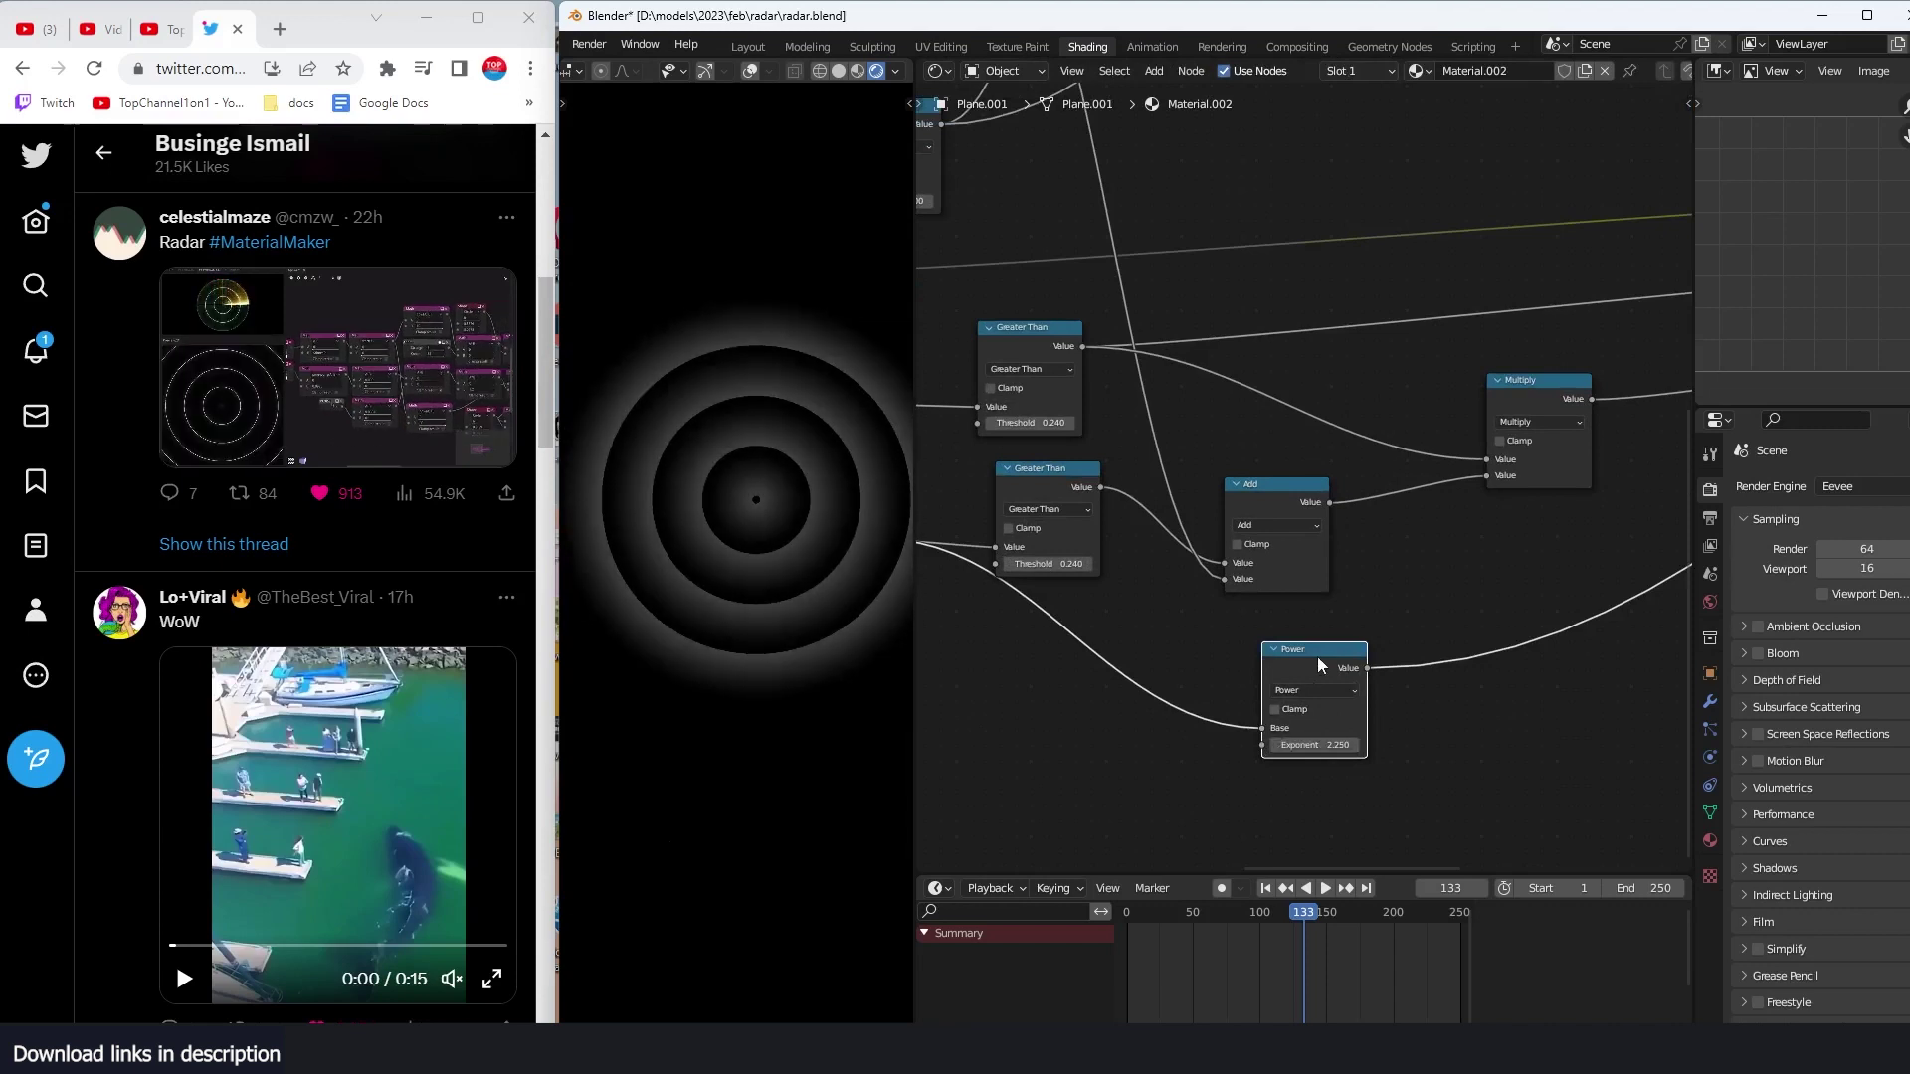
Step: Place the Power node below the colour mixing chain, past the Multiply node, and shift the Material Output farther along
drag(1318, 659, 1092, 678)
scroll(1208, 657, down, 3)
middle_drag(1218, 649, 1126, 674)
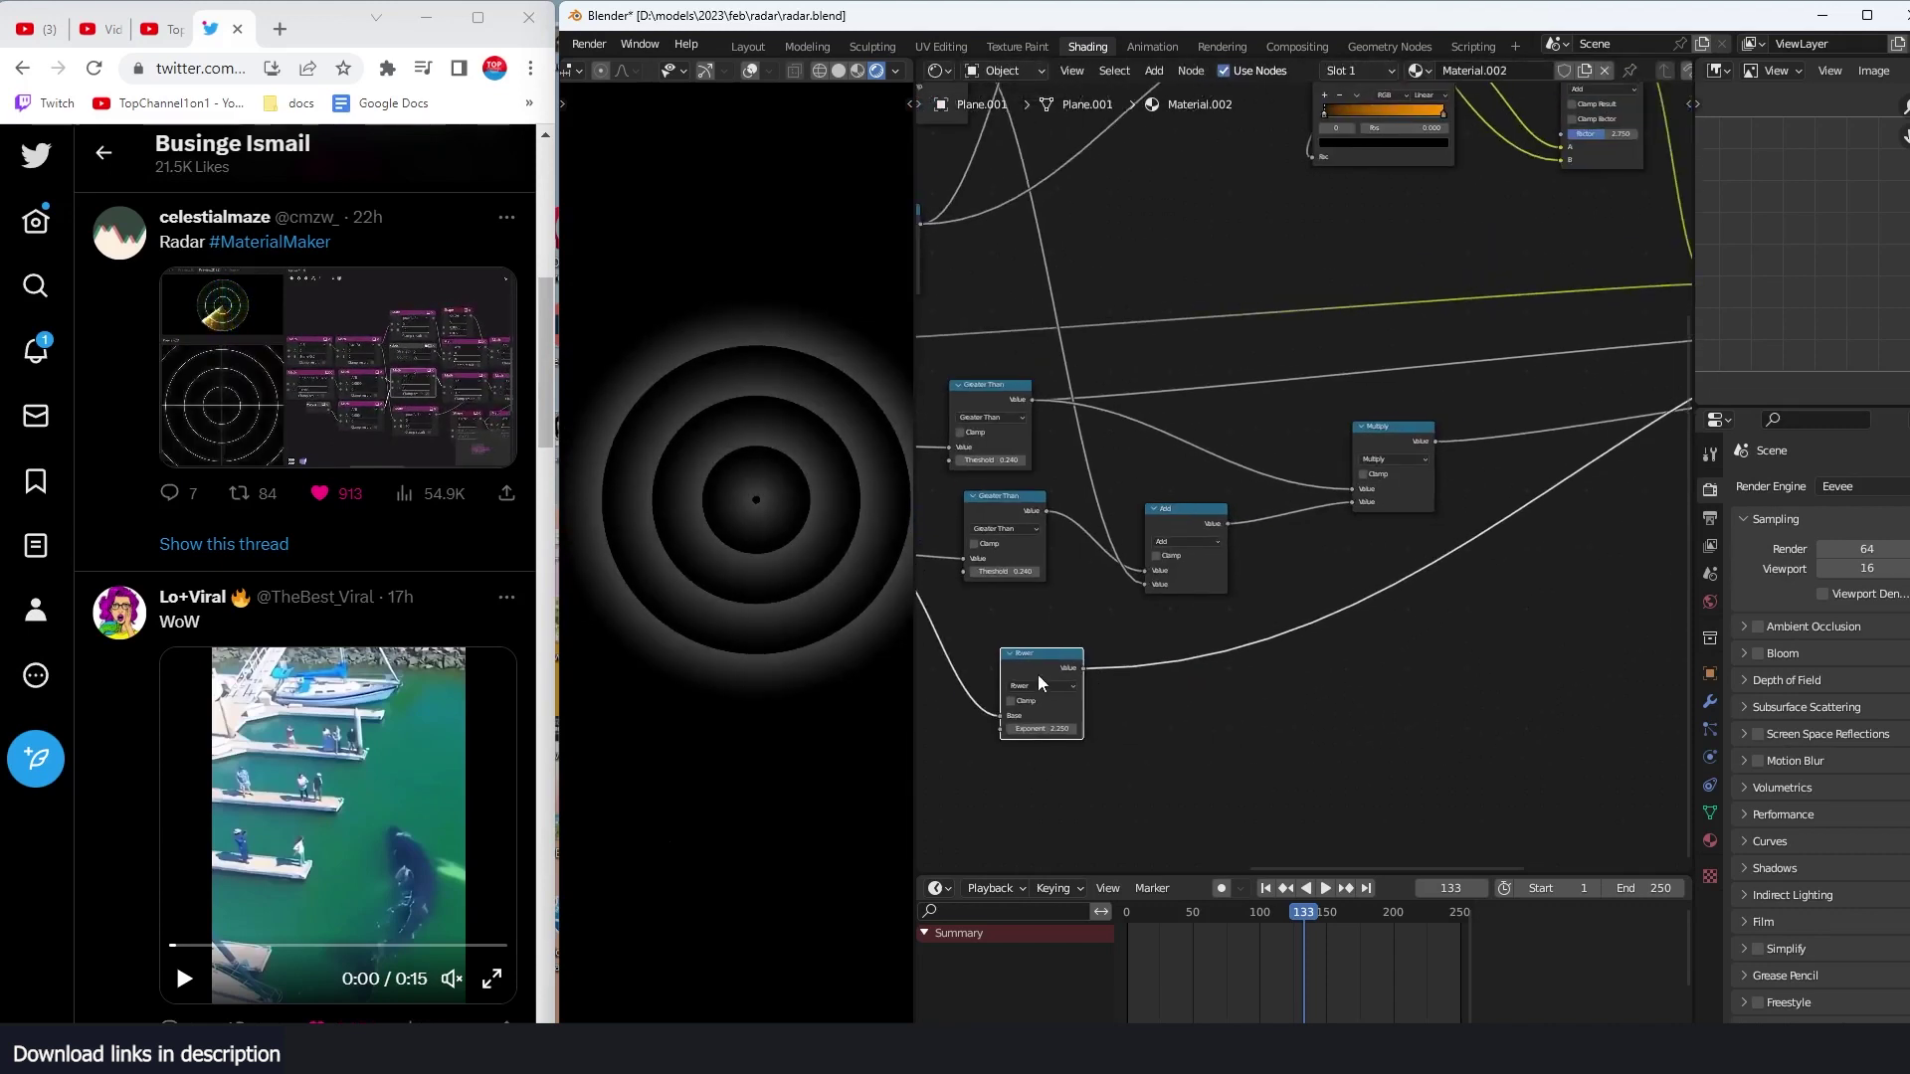
drag(1041, 681, 1549, 577)
middle_drag(1562, 562, 1161, 684)
drag(1177, 683, 1456, 629)
middle_drag(1456, 630, 1154, 676)
drag(1411, 423, 1501, 470)
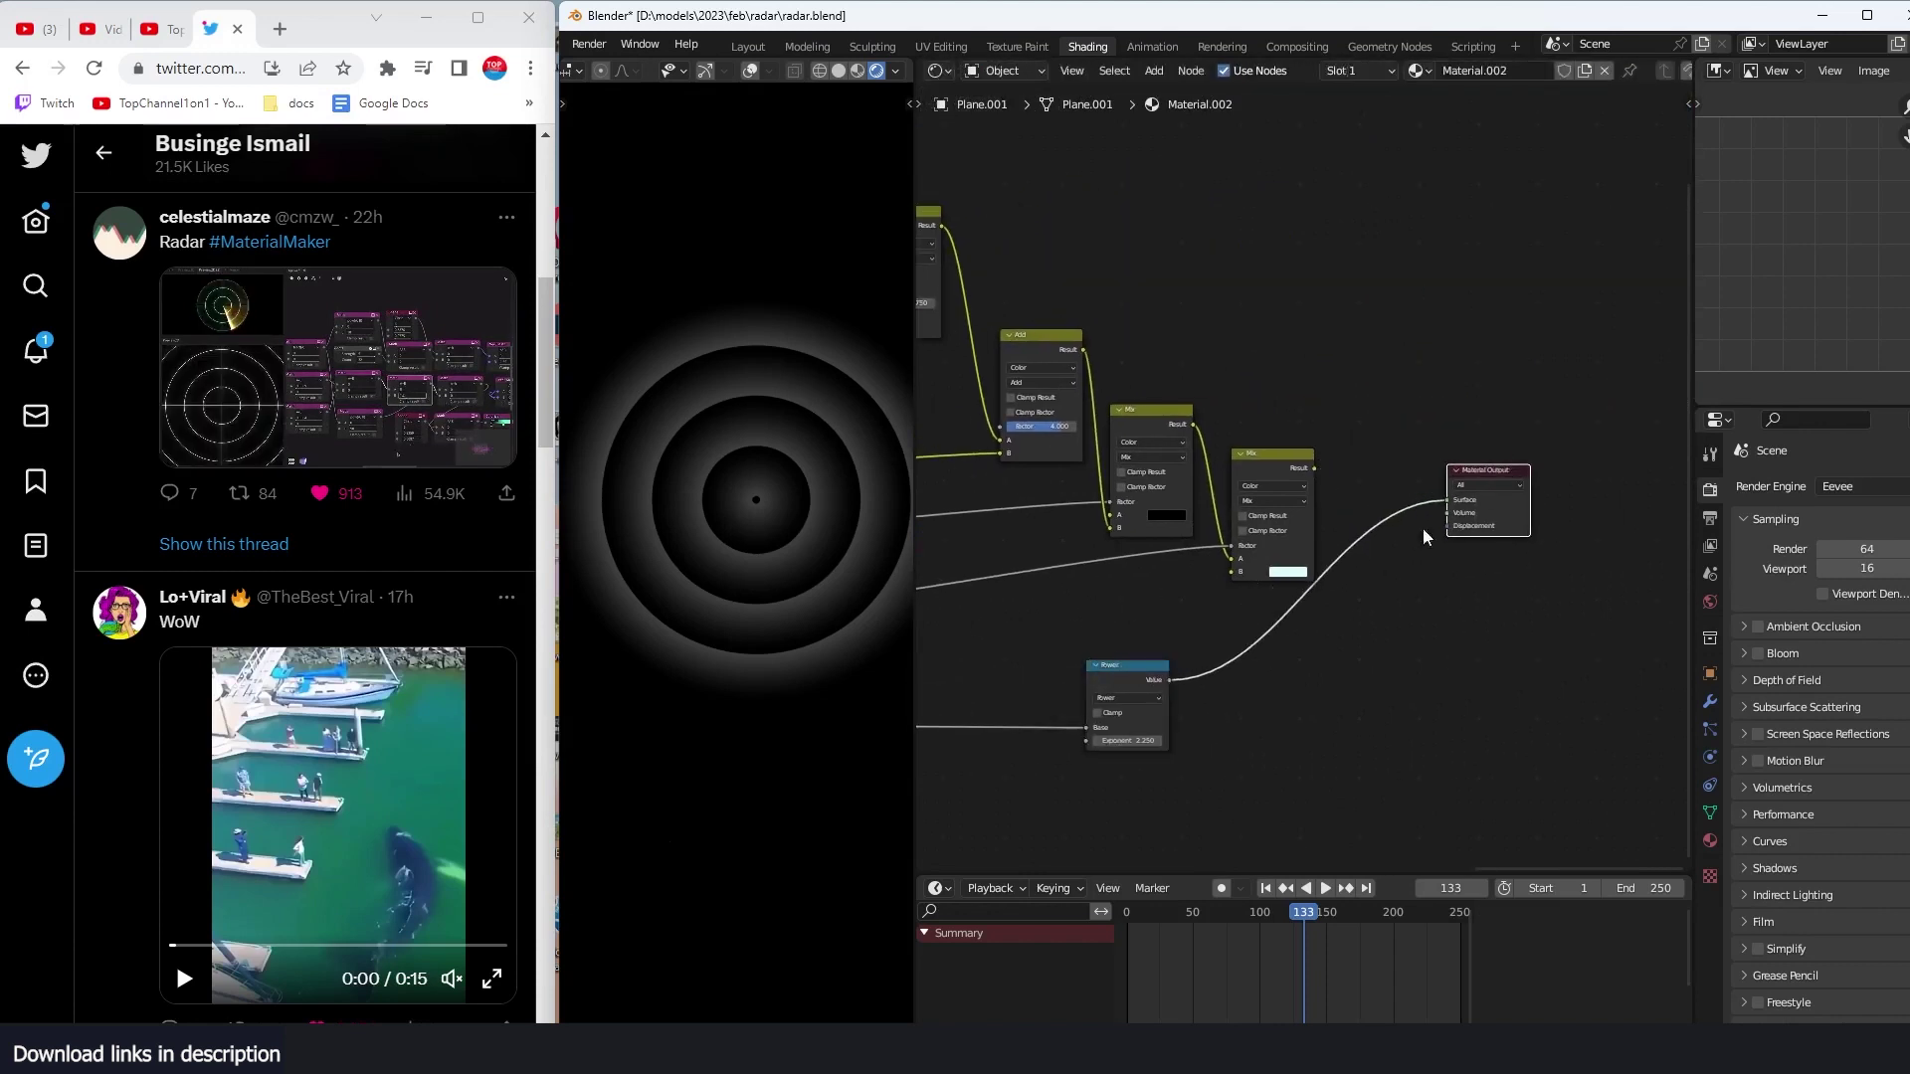
scroll(1228, 619, down, 3)
middle_drag(1228, 619, 1589, 569)
drag(1535, 587, 1365, 592)
middle_drag(1364, 592, 1287, 606)
scroll(1287, 605, up, 3)
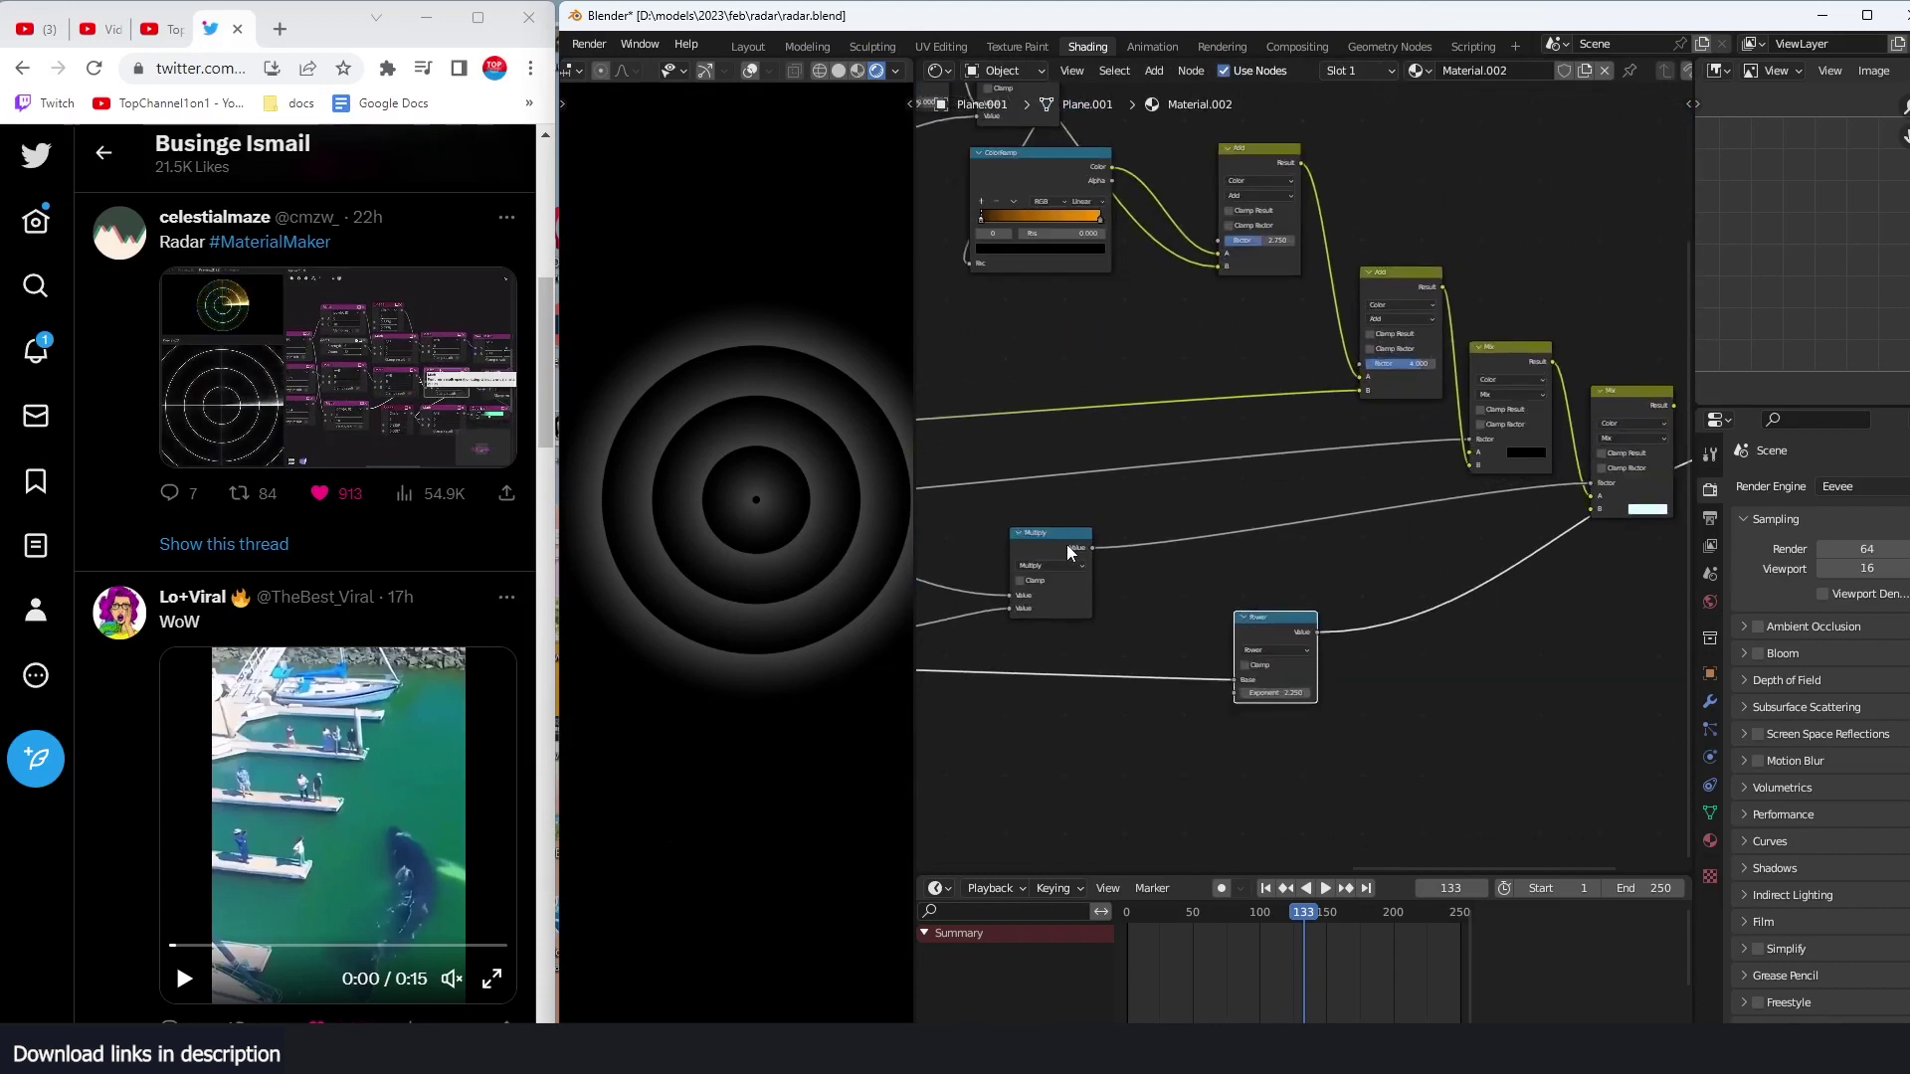
Step: Preview the ring Multiply node, then duplicate the Power node and feed the copy with the Multiply and original Power outputs
ctrl+shift+click(1070, 547)
drag(1263, 633, 1192, 635)
scroll(1192, 636, up, 2)
key(shift+d)
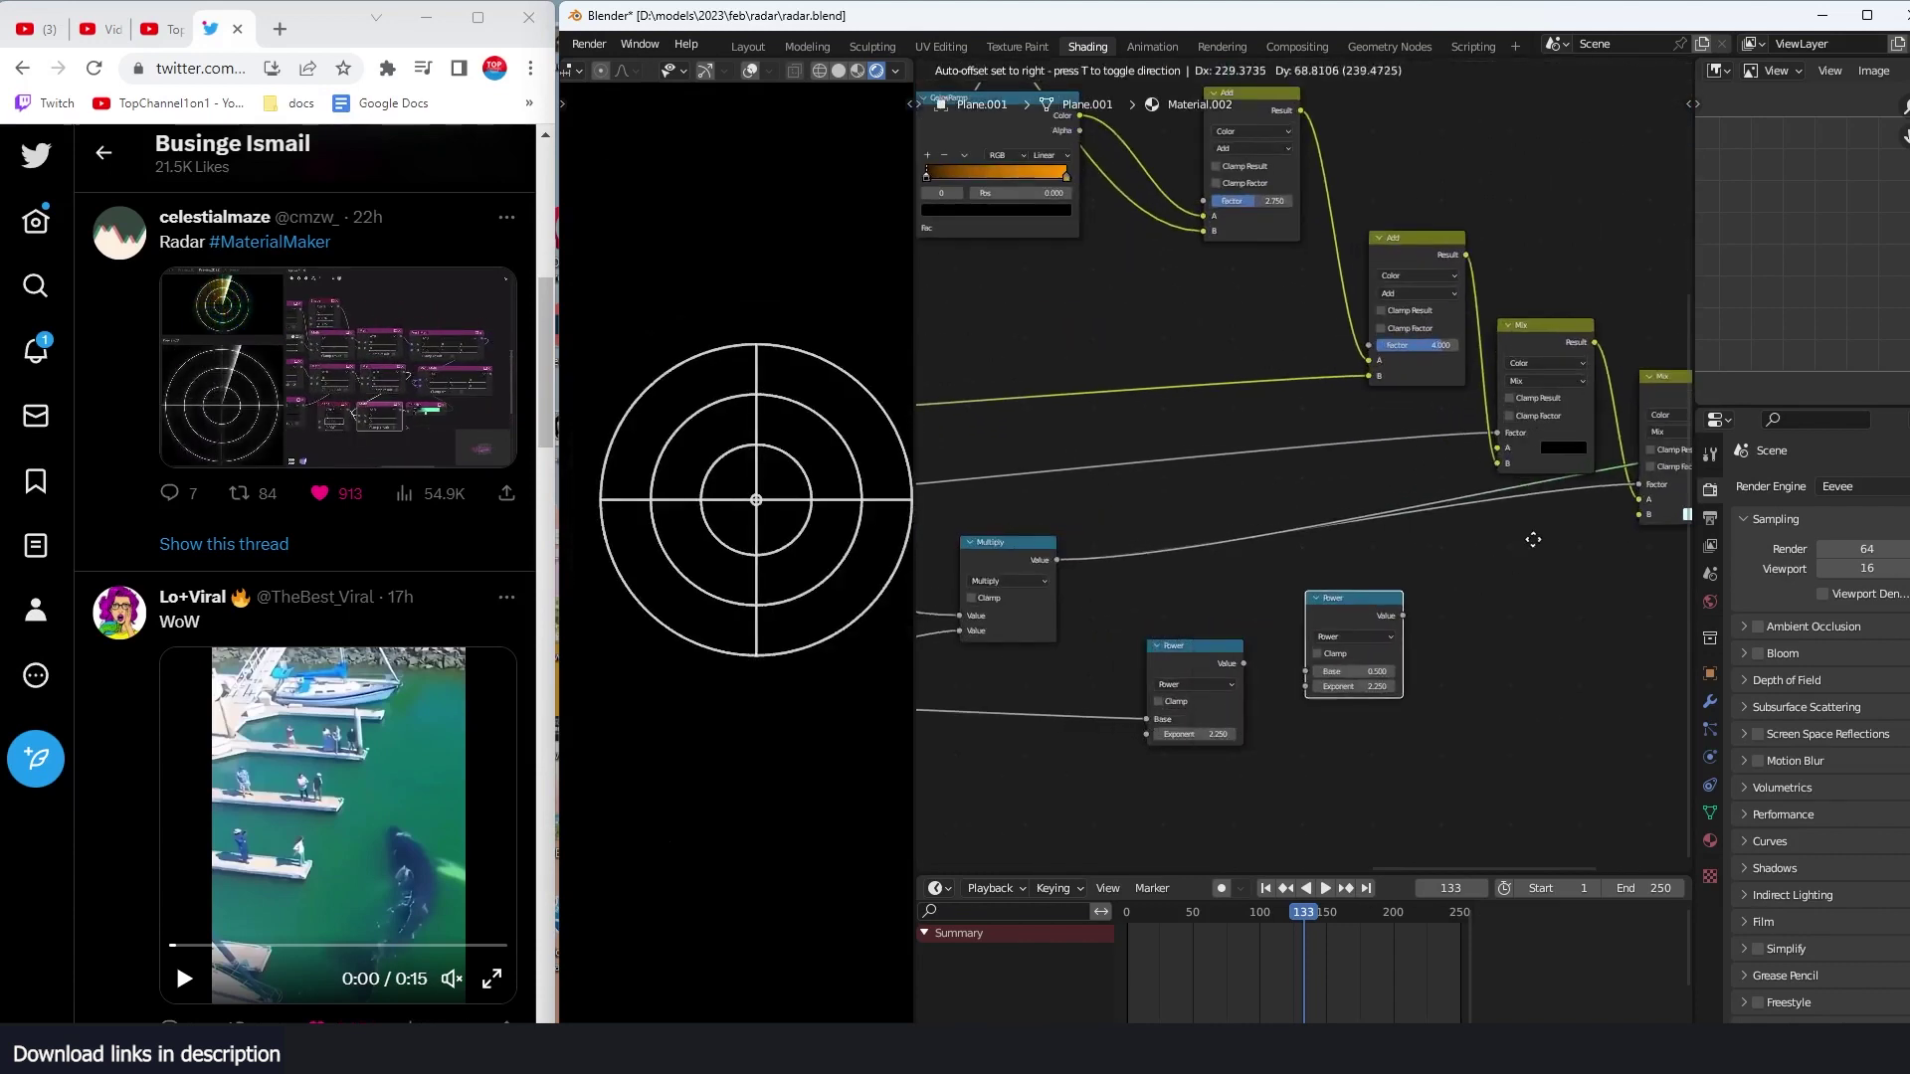
click(1532, 543)
drag(1324, 666, 1243, 664)
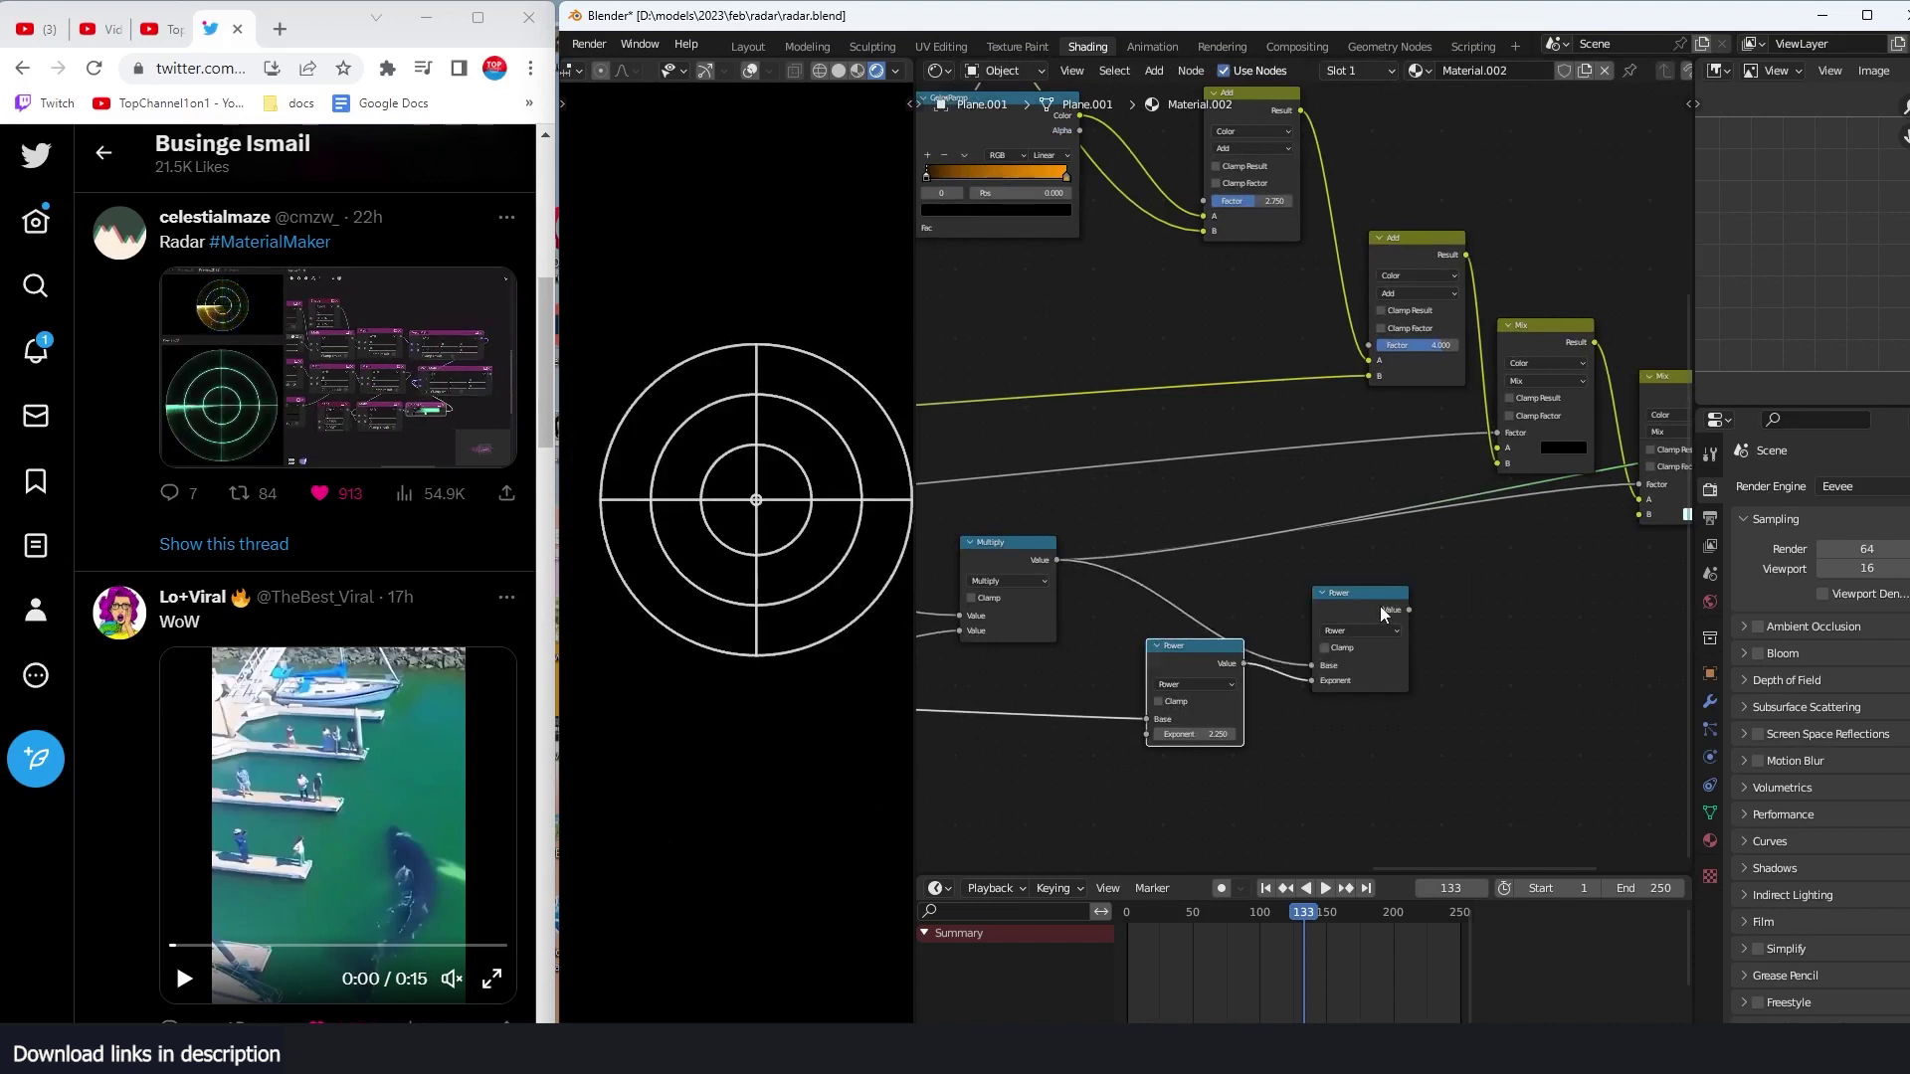
Step: Change the copied Power node's operation to Add and set the original Power node's exponent to 2.65
scroll(1394, 648, up, 1)
click(1383, 656)
click(934, 700)
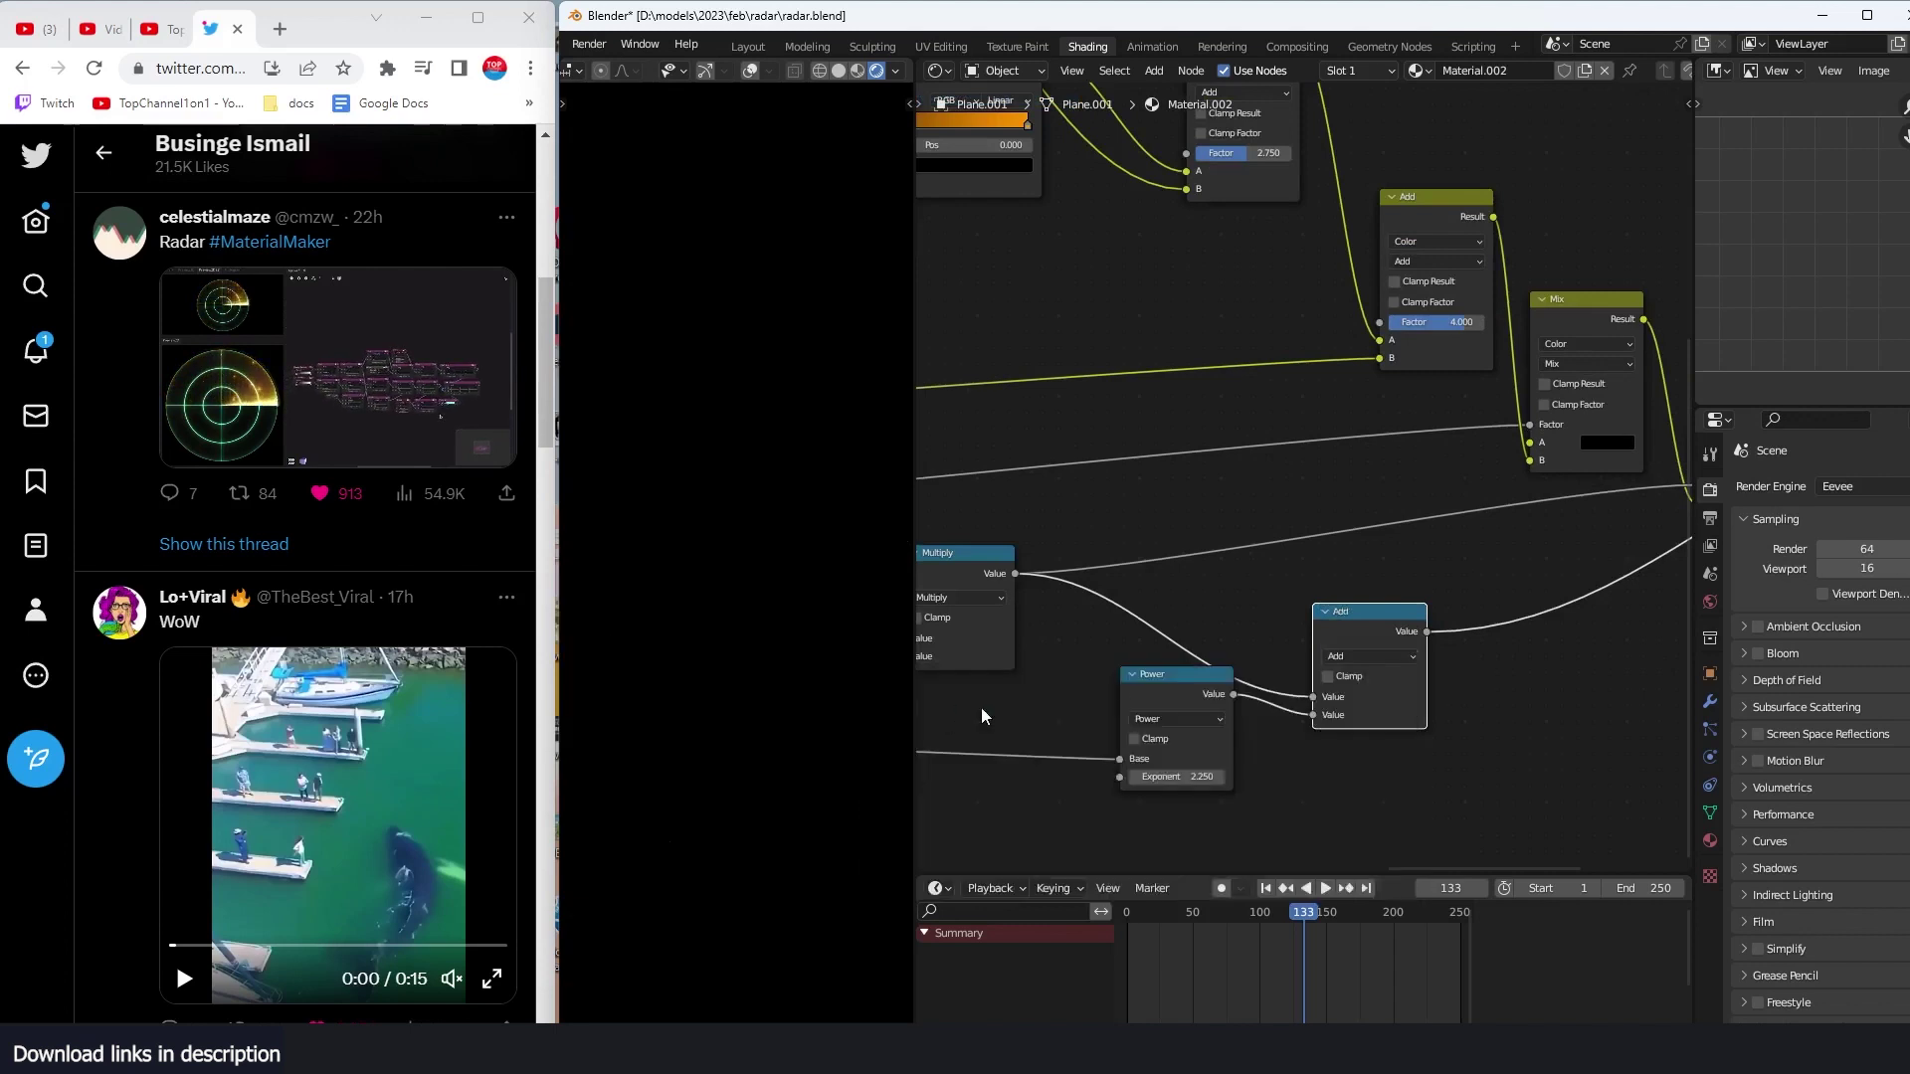
scroll(1183, 702, up, 1)
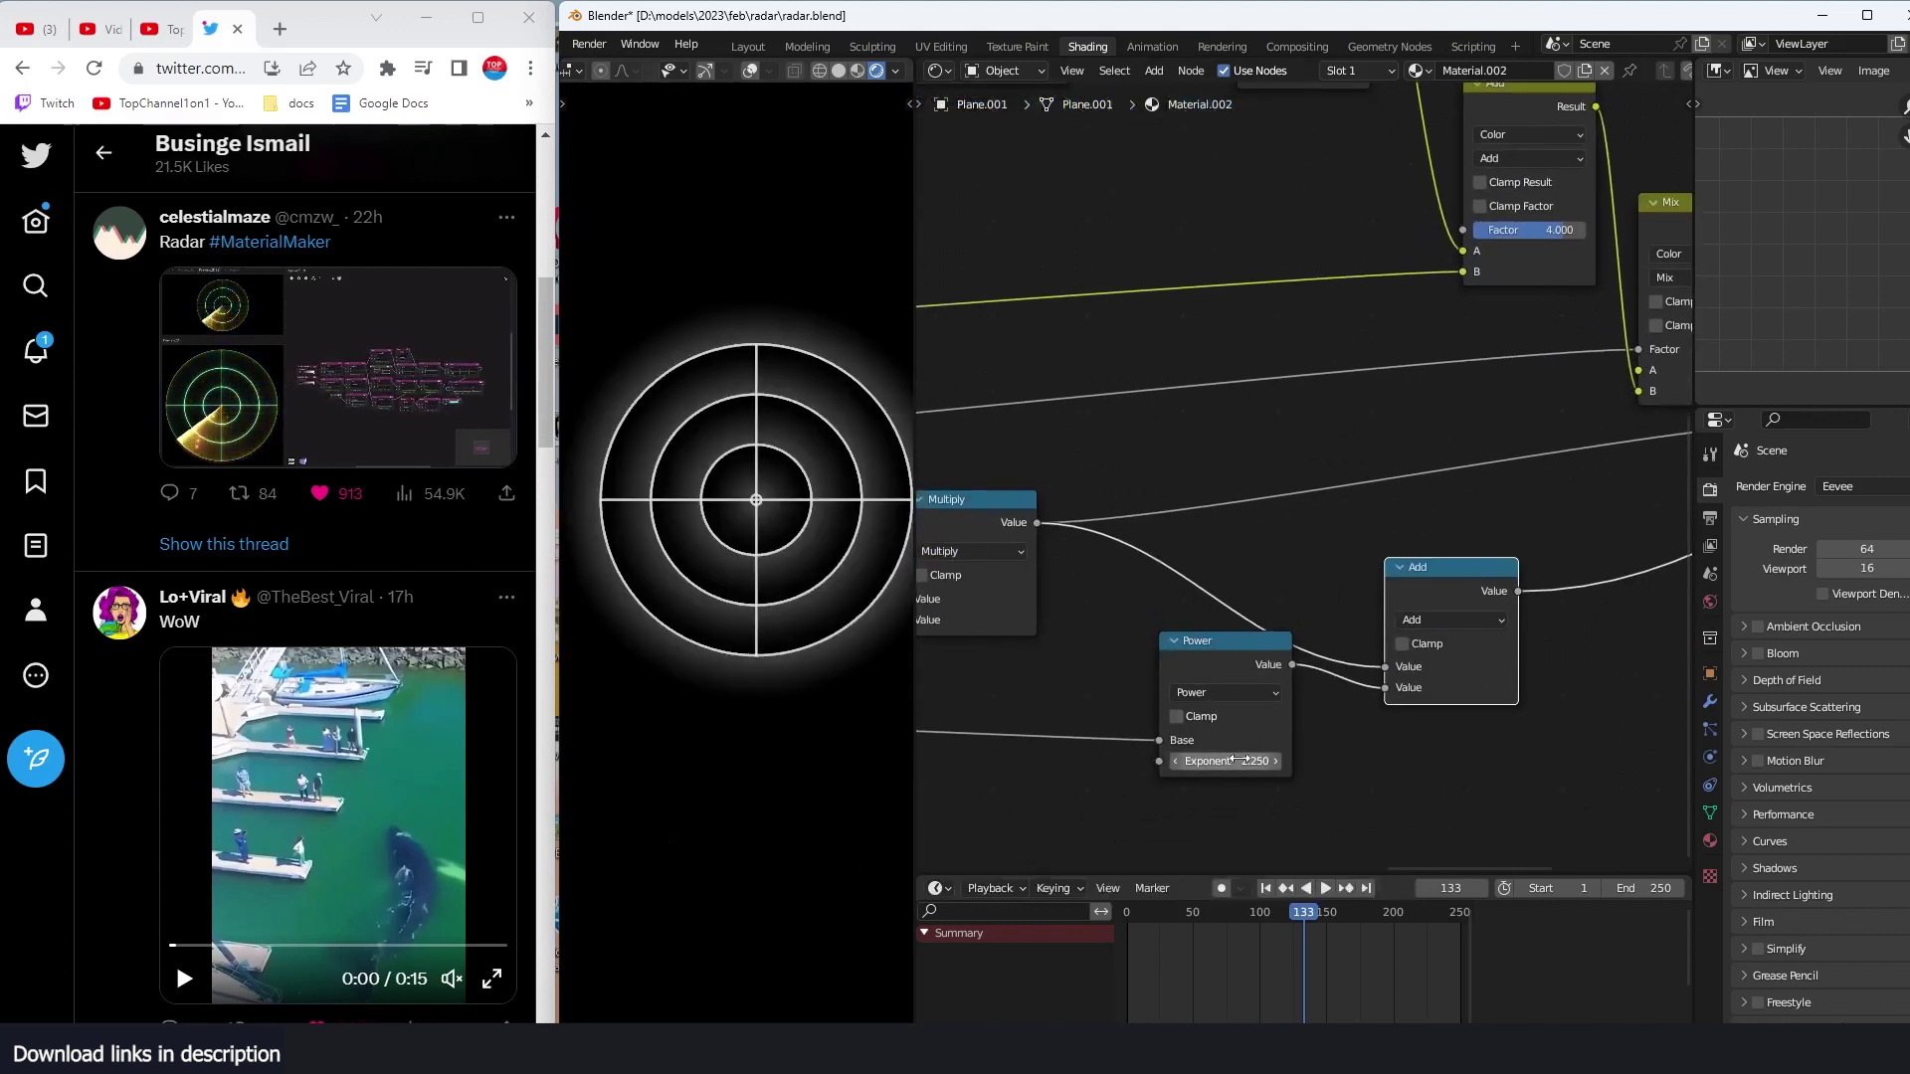
drag(1236, 760, 1289, 760)
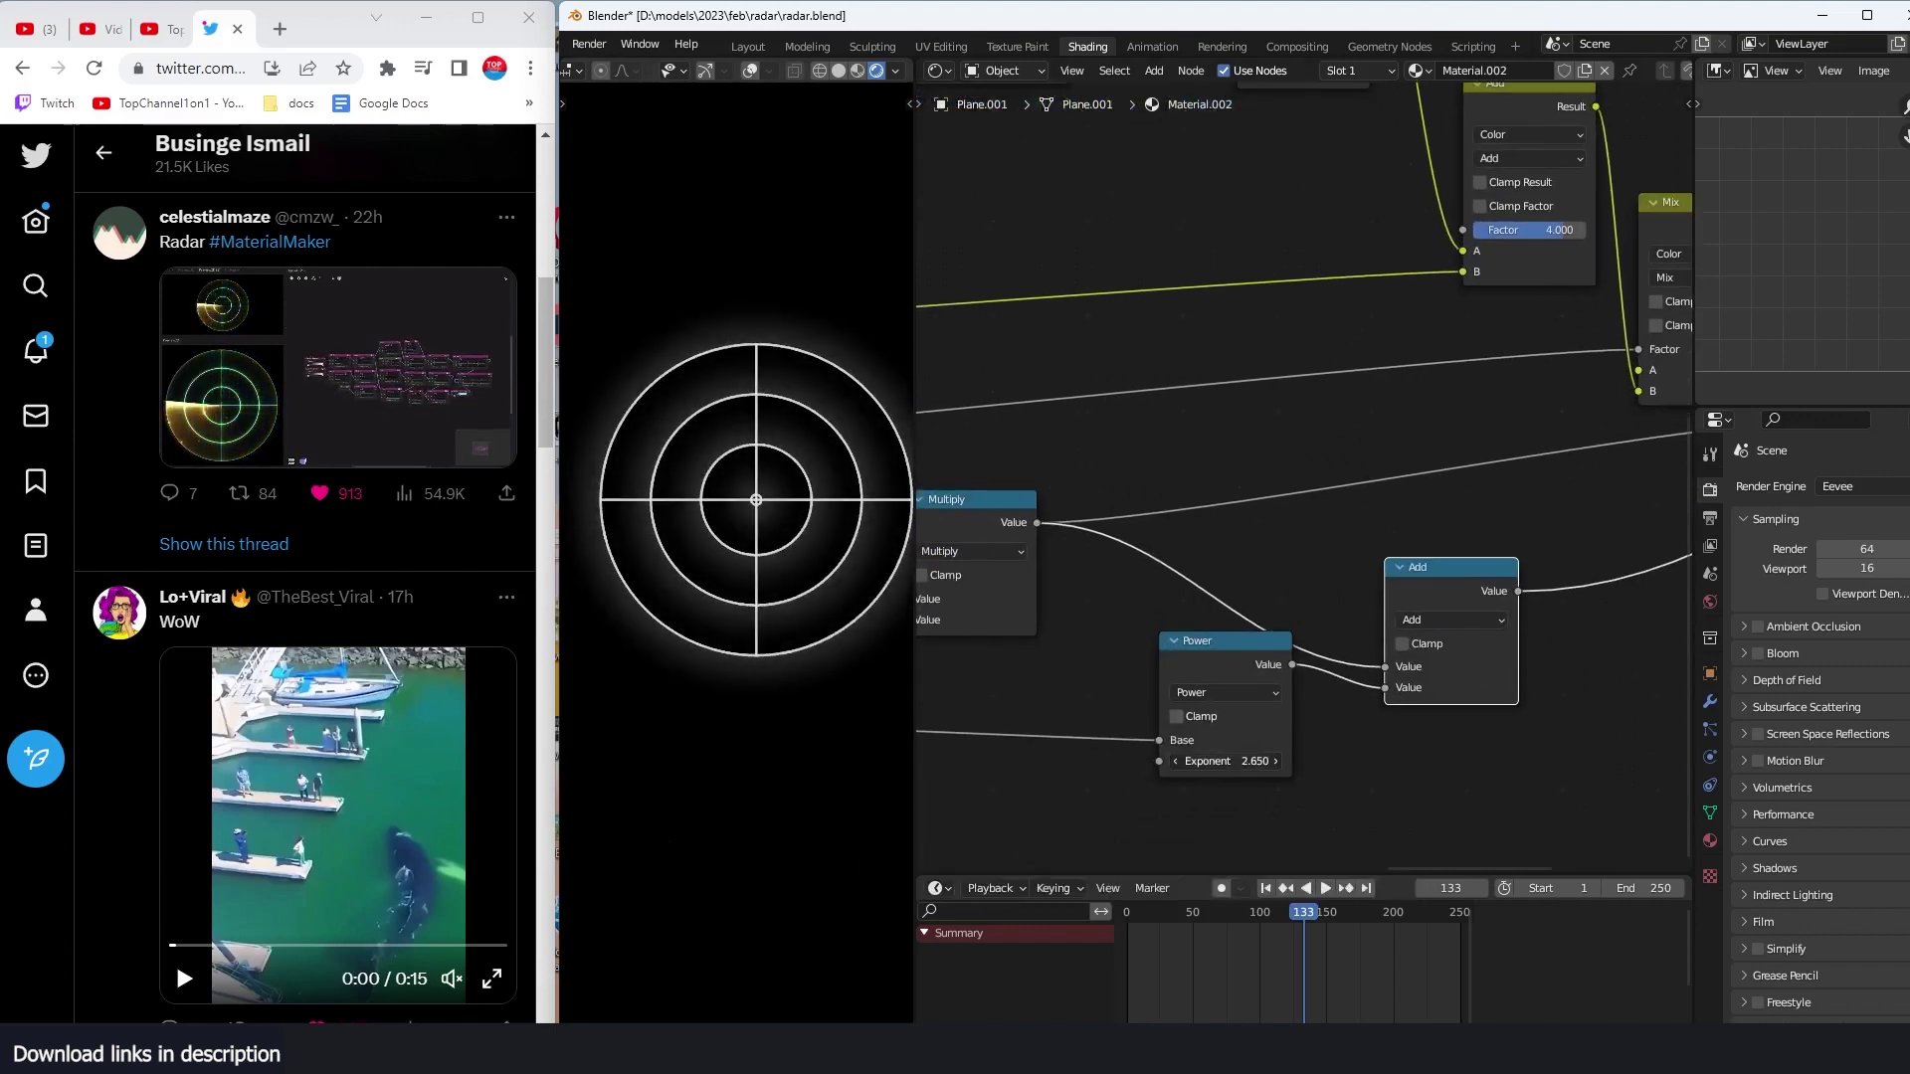
Step: Insert a ColorRamp before the Power node with the black stop at 0.095 and white stop at about 0.57, and save
middle_drag(1237, 753, 1376, 667)
drag(1343, 587, 1409, 645)
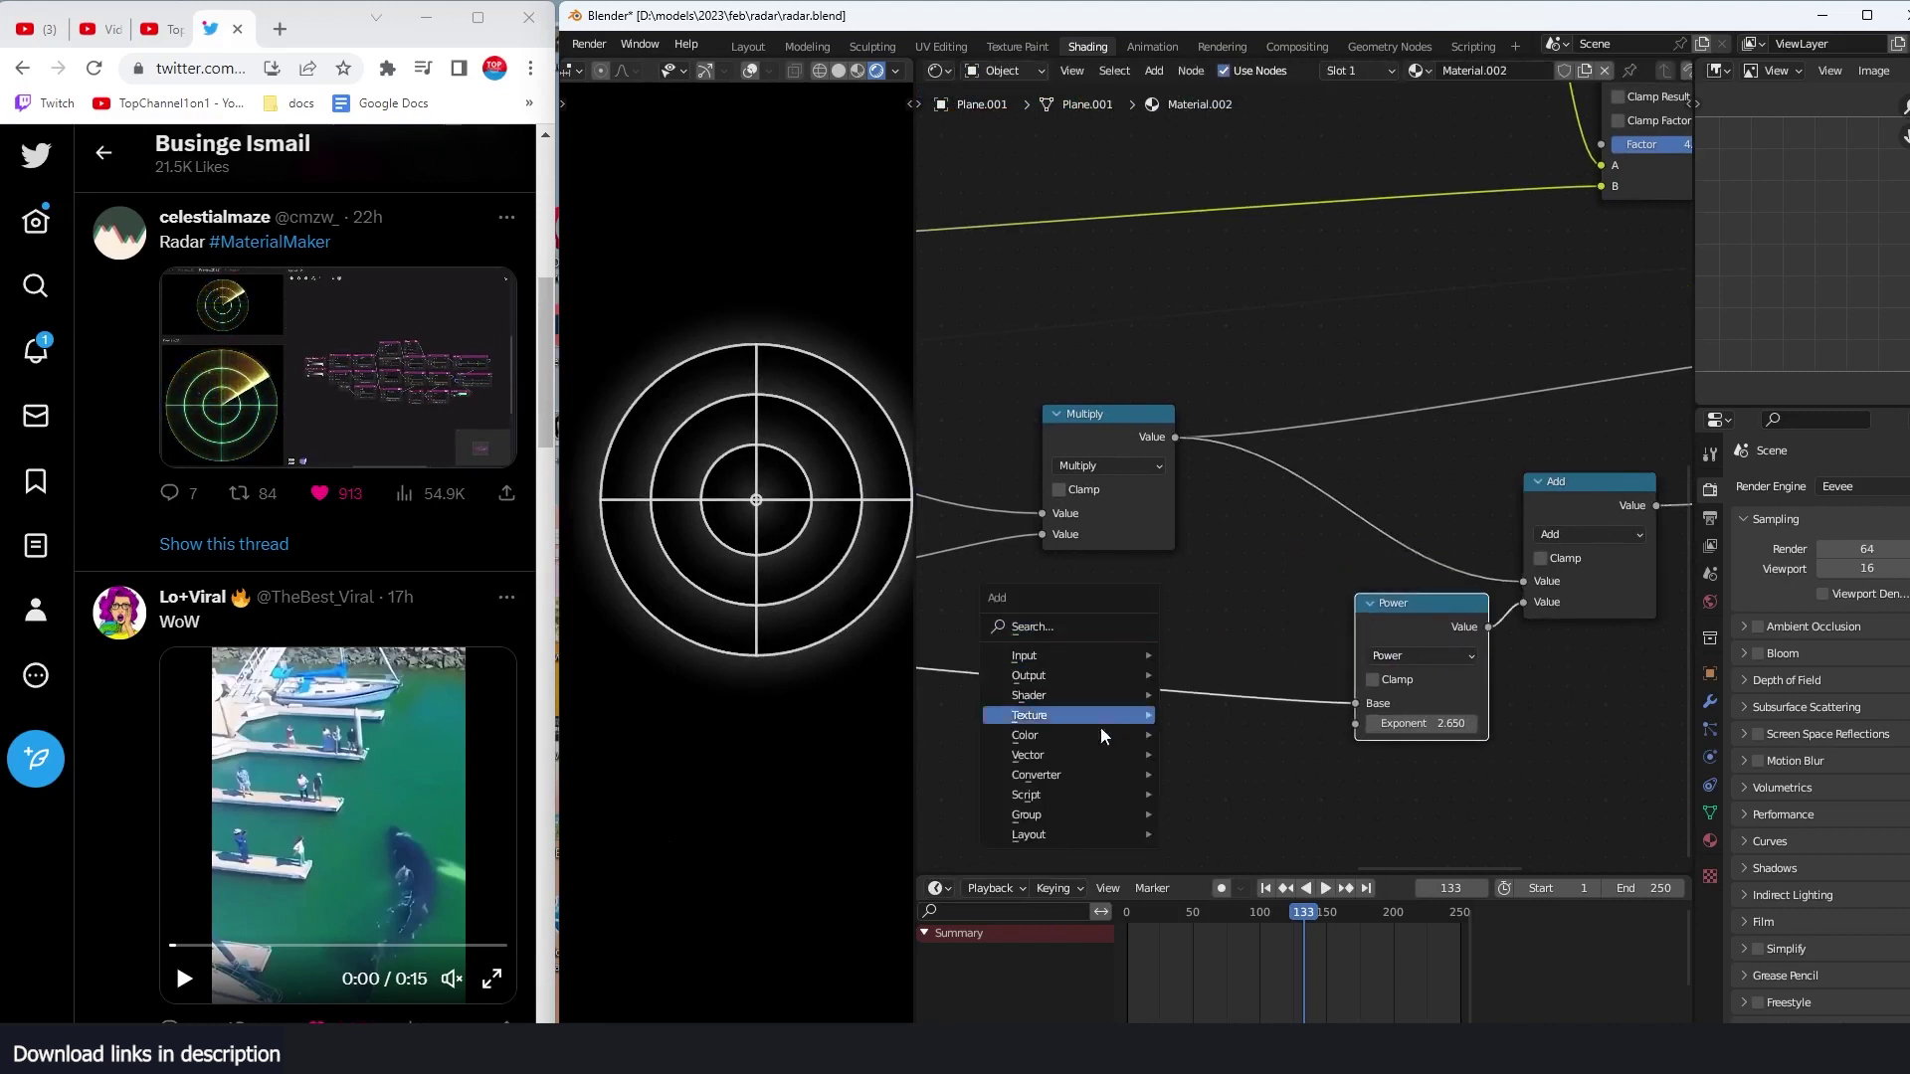
mouse_move(1056, 783)
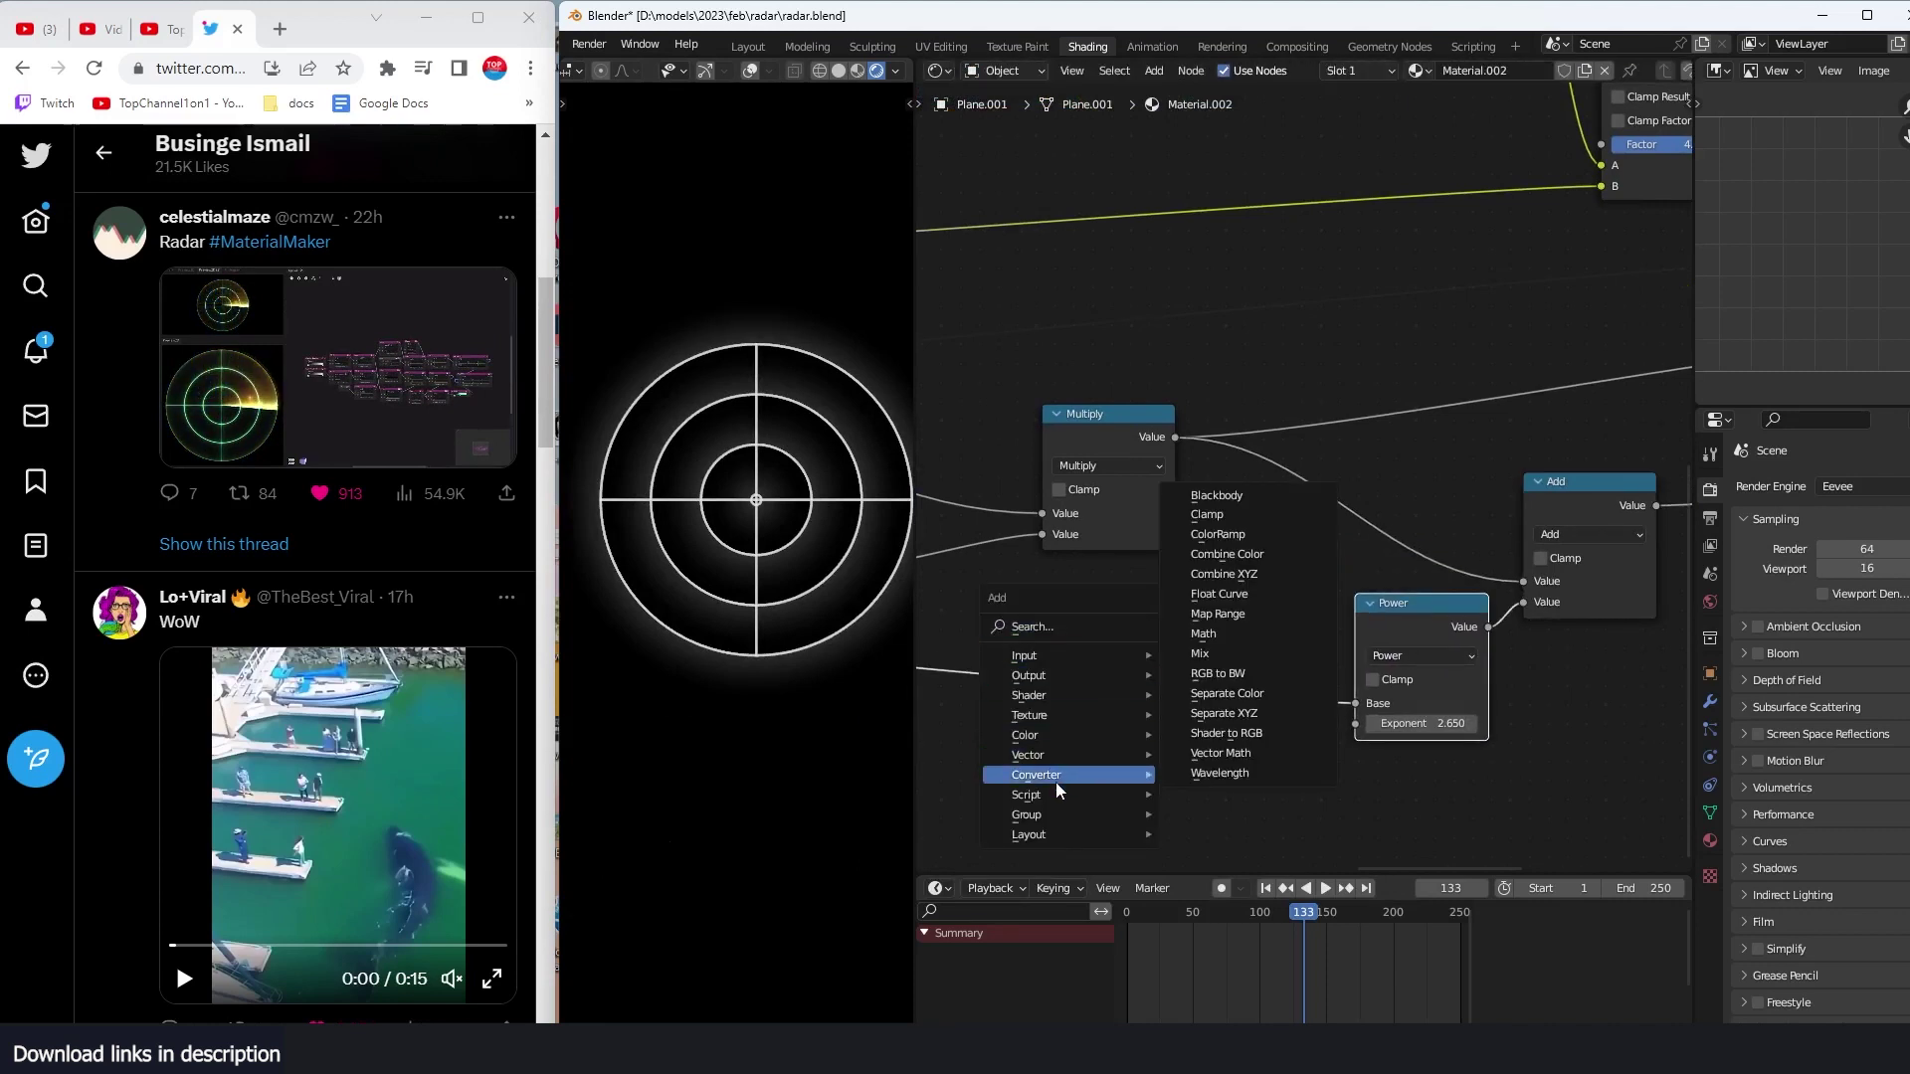
click(1221, 535)
click(987, 626)
drag(1202, 739, 1144, 740)
mouse_move(1018, 734)
mouse_down()
mouse_move(1090, 742)
mouse_move(1038, 744)
mouse_up()
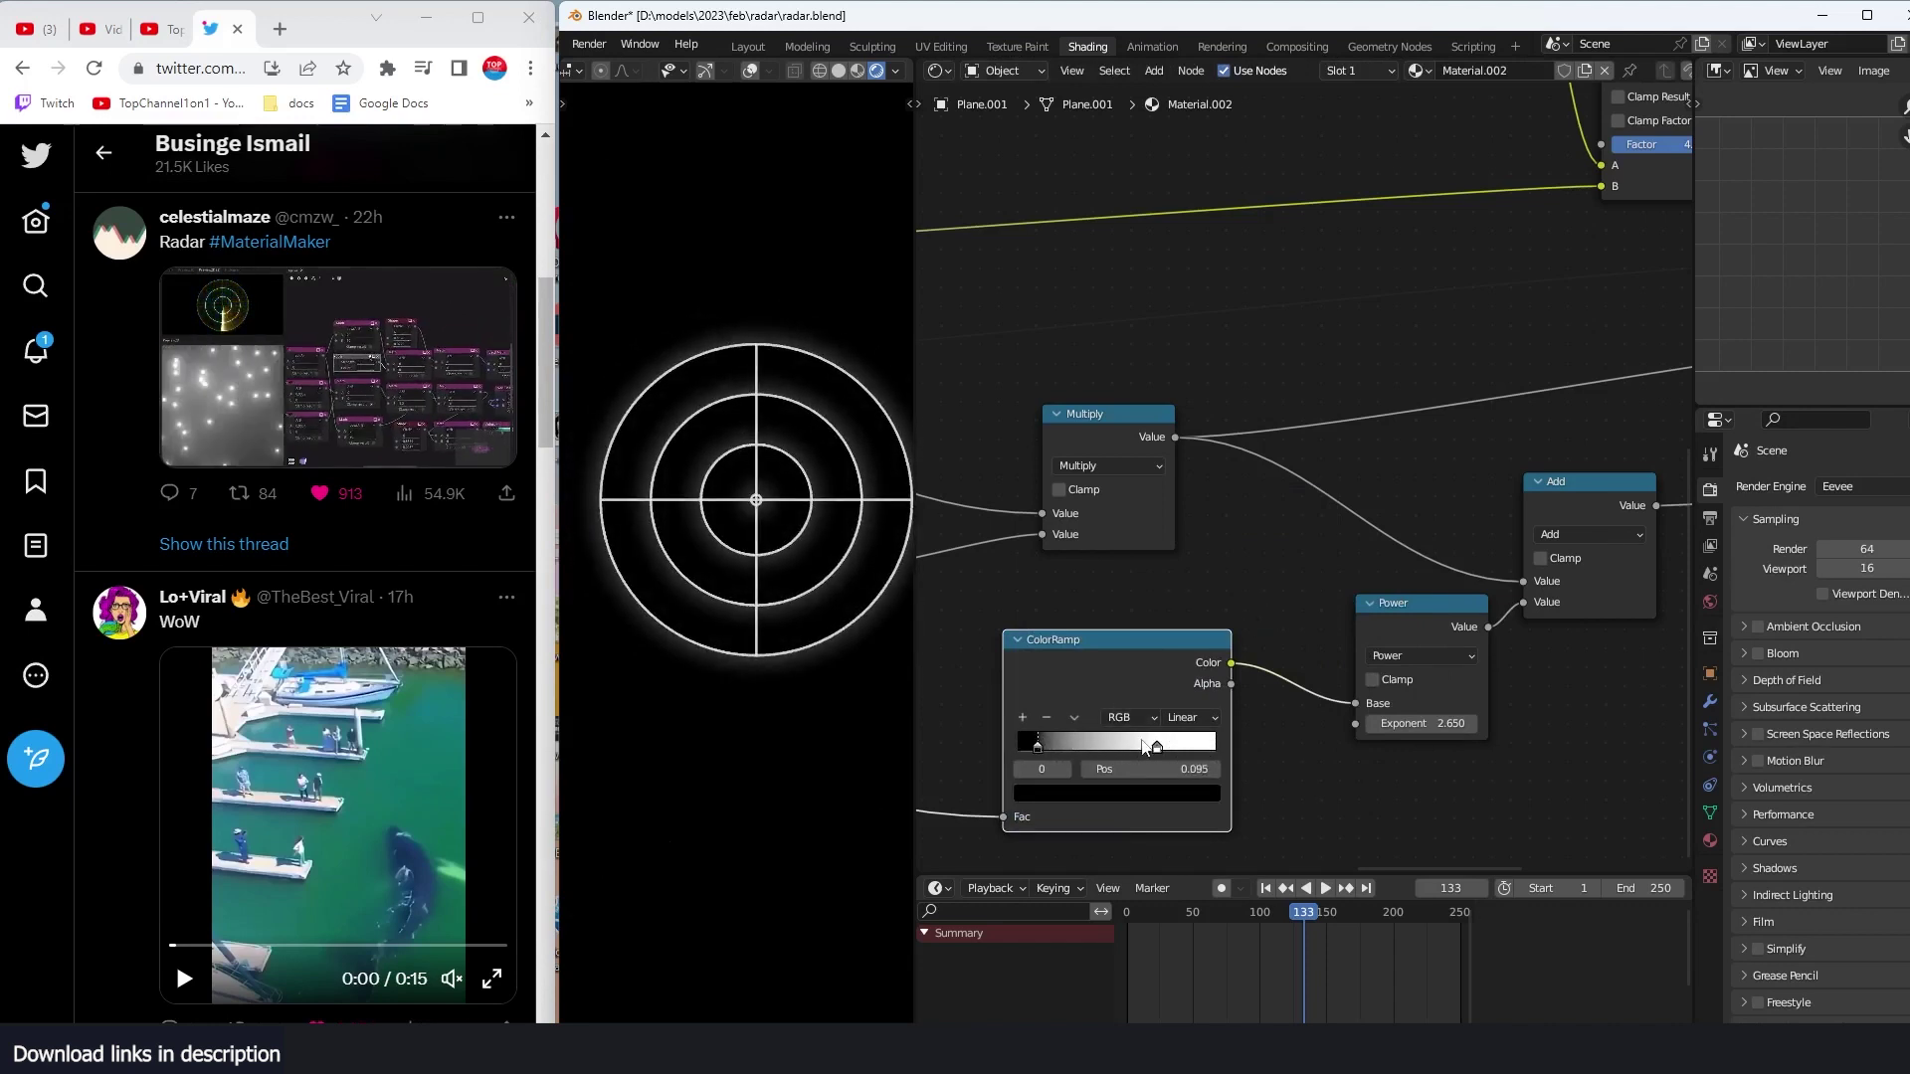
drag(1156, 746, 1130, 746)
key(ctrl+s)
Step: Duplicate the glow ColorRamp and attach the copy to the output of the Add node after Power
scroll(1250, 612, down, 4)
middle_drag(1389, 617, 1120, 587)
key(shift+d)
click(1450, 513)
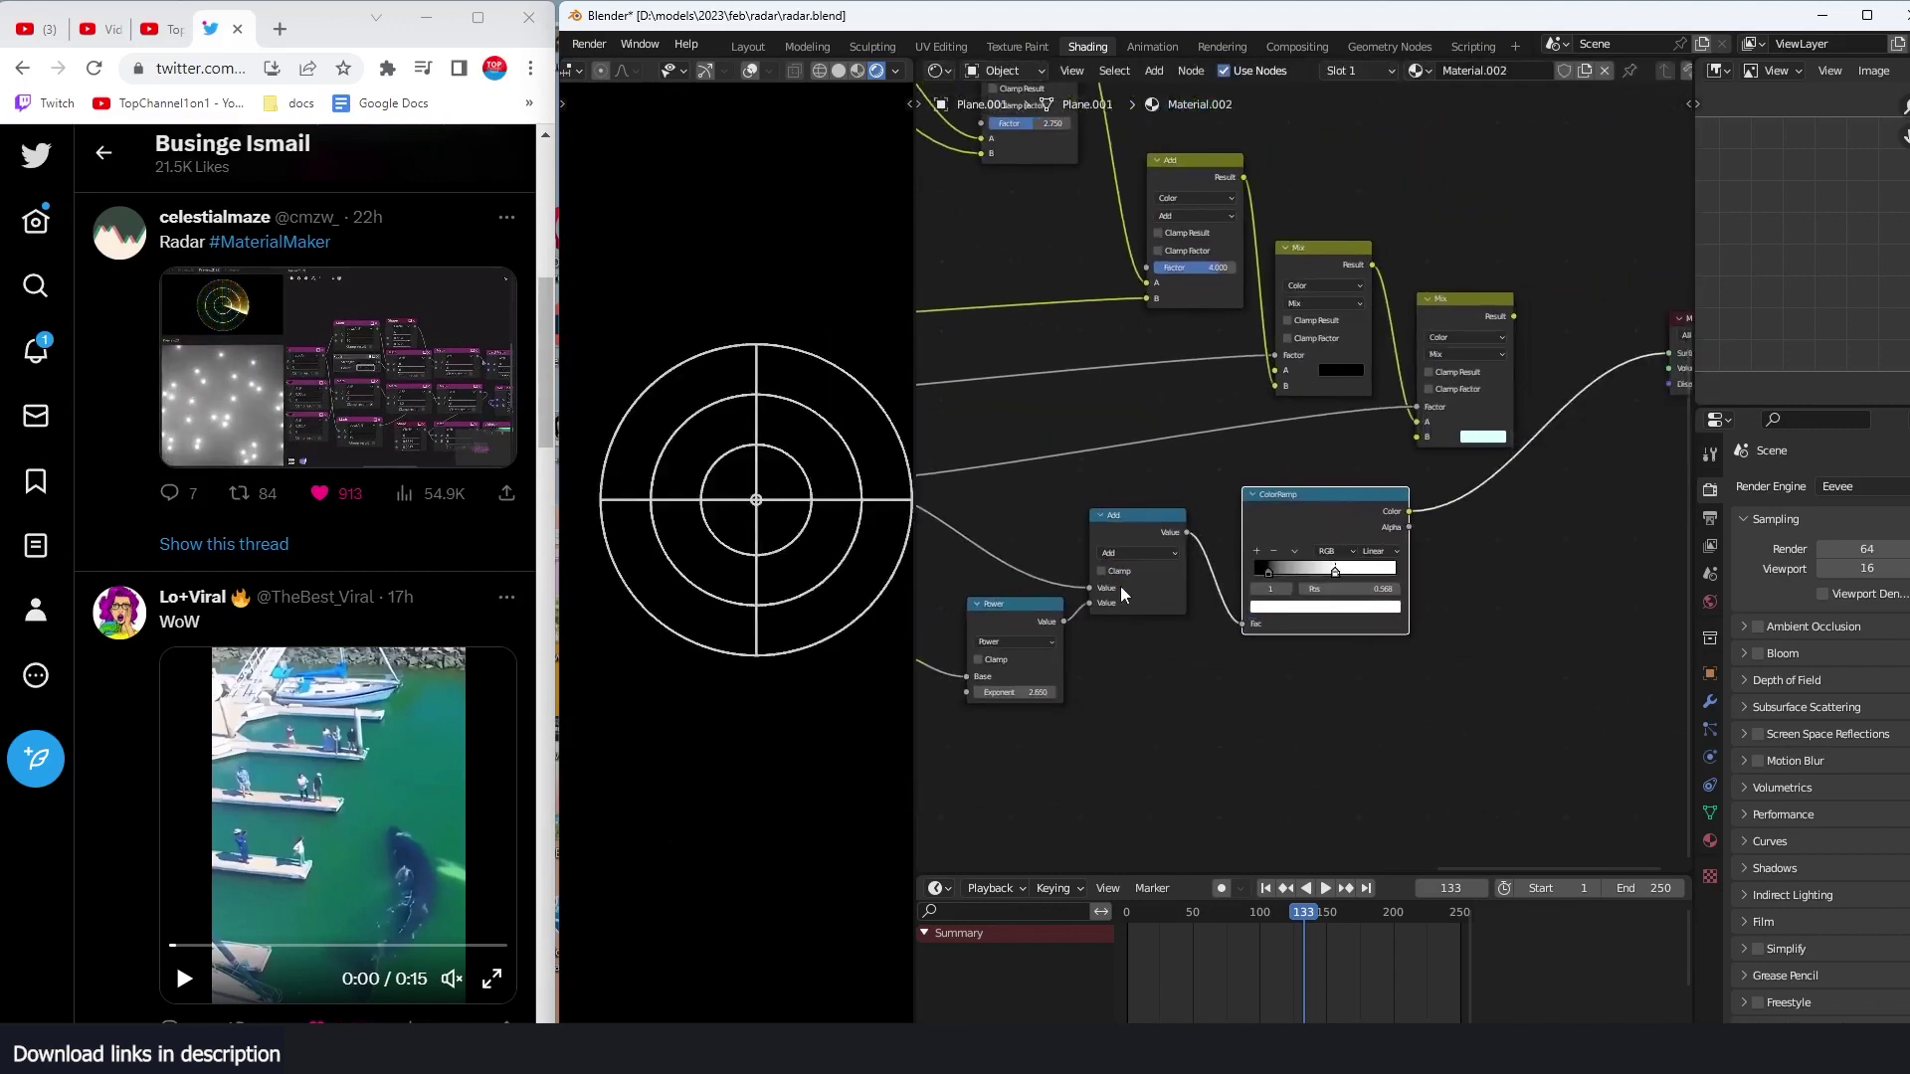
Step: Move the copied ColorRamp's stops to 0 and 1 and colour the end stop green with hue 0.407 and saturation 0.671
scroll(1120, 587, up, 4)
drag(1347, 609, 1471, 612)
drag(1255, 608, 1229, 611)
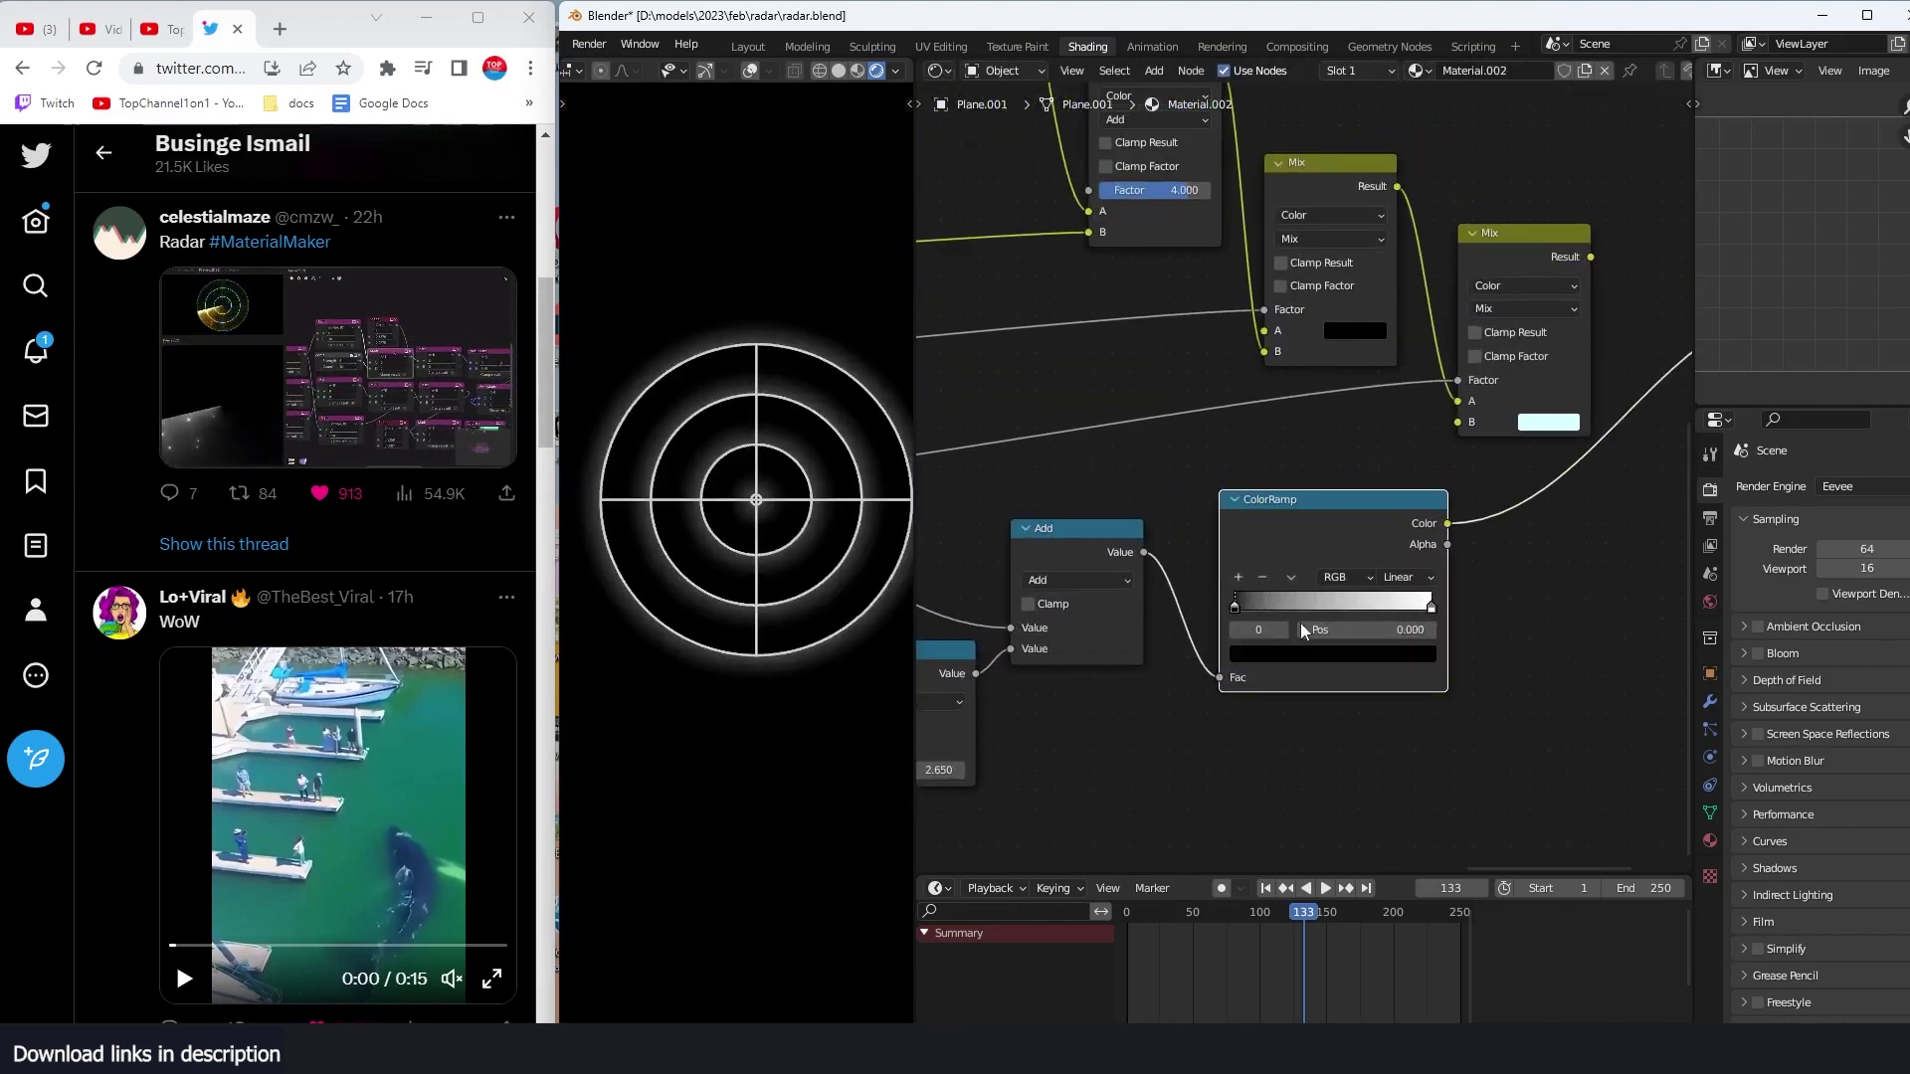
click(1359, 653)
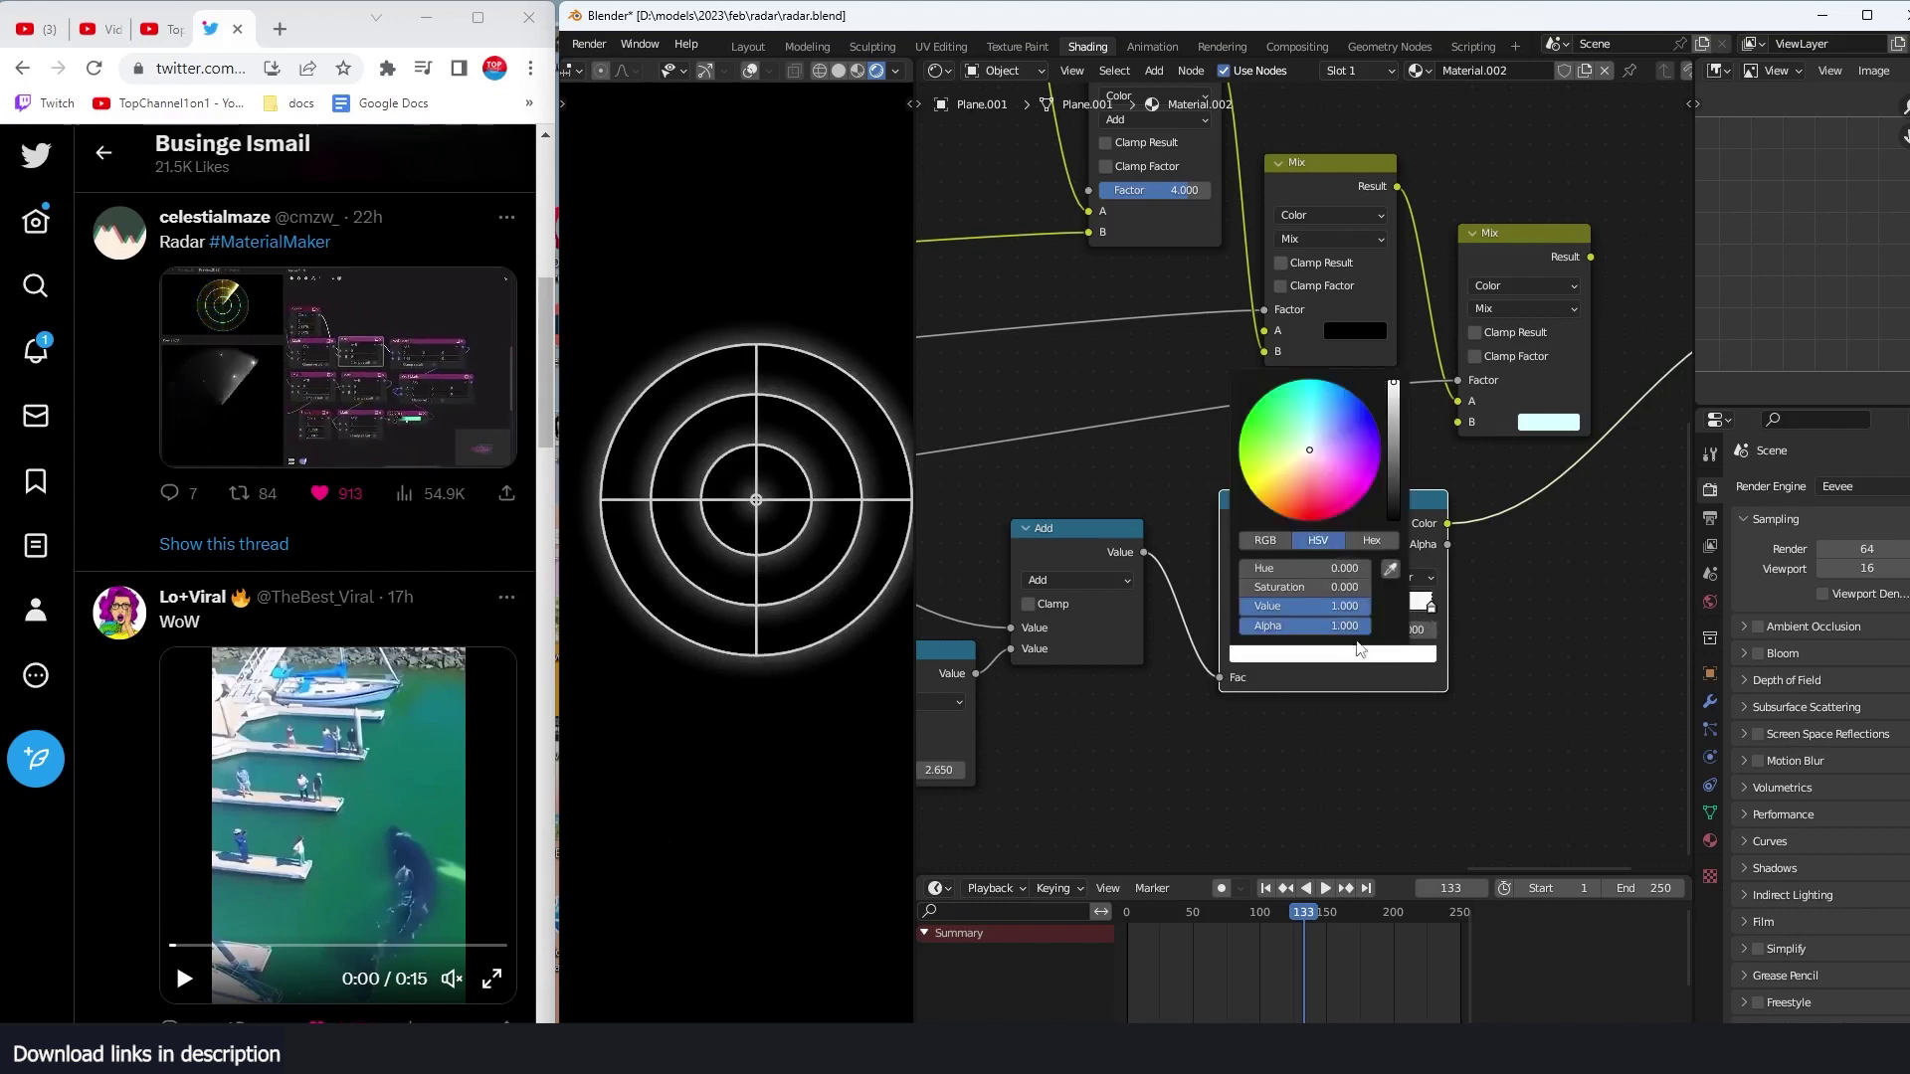
drag(1280, 461, 1301, 430)
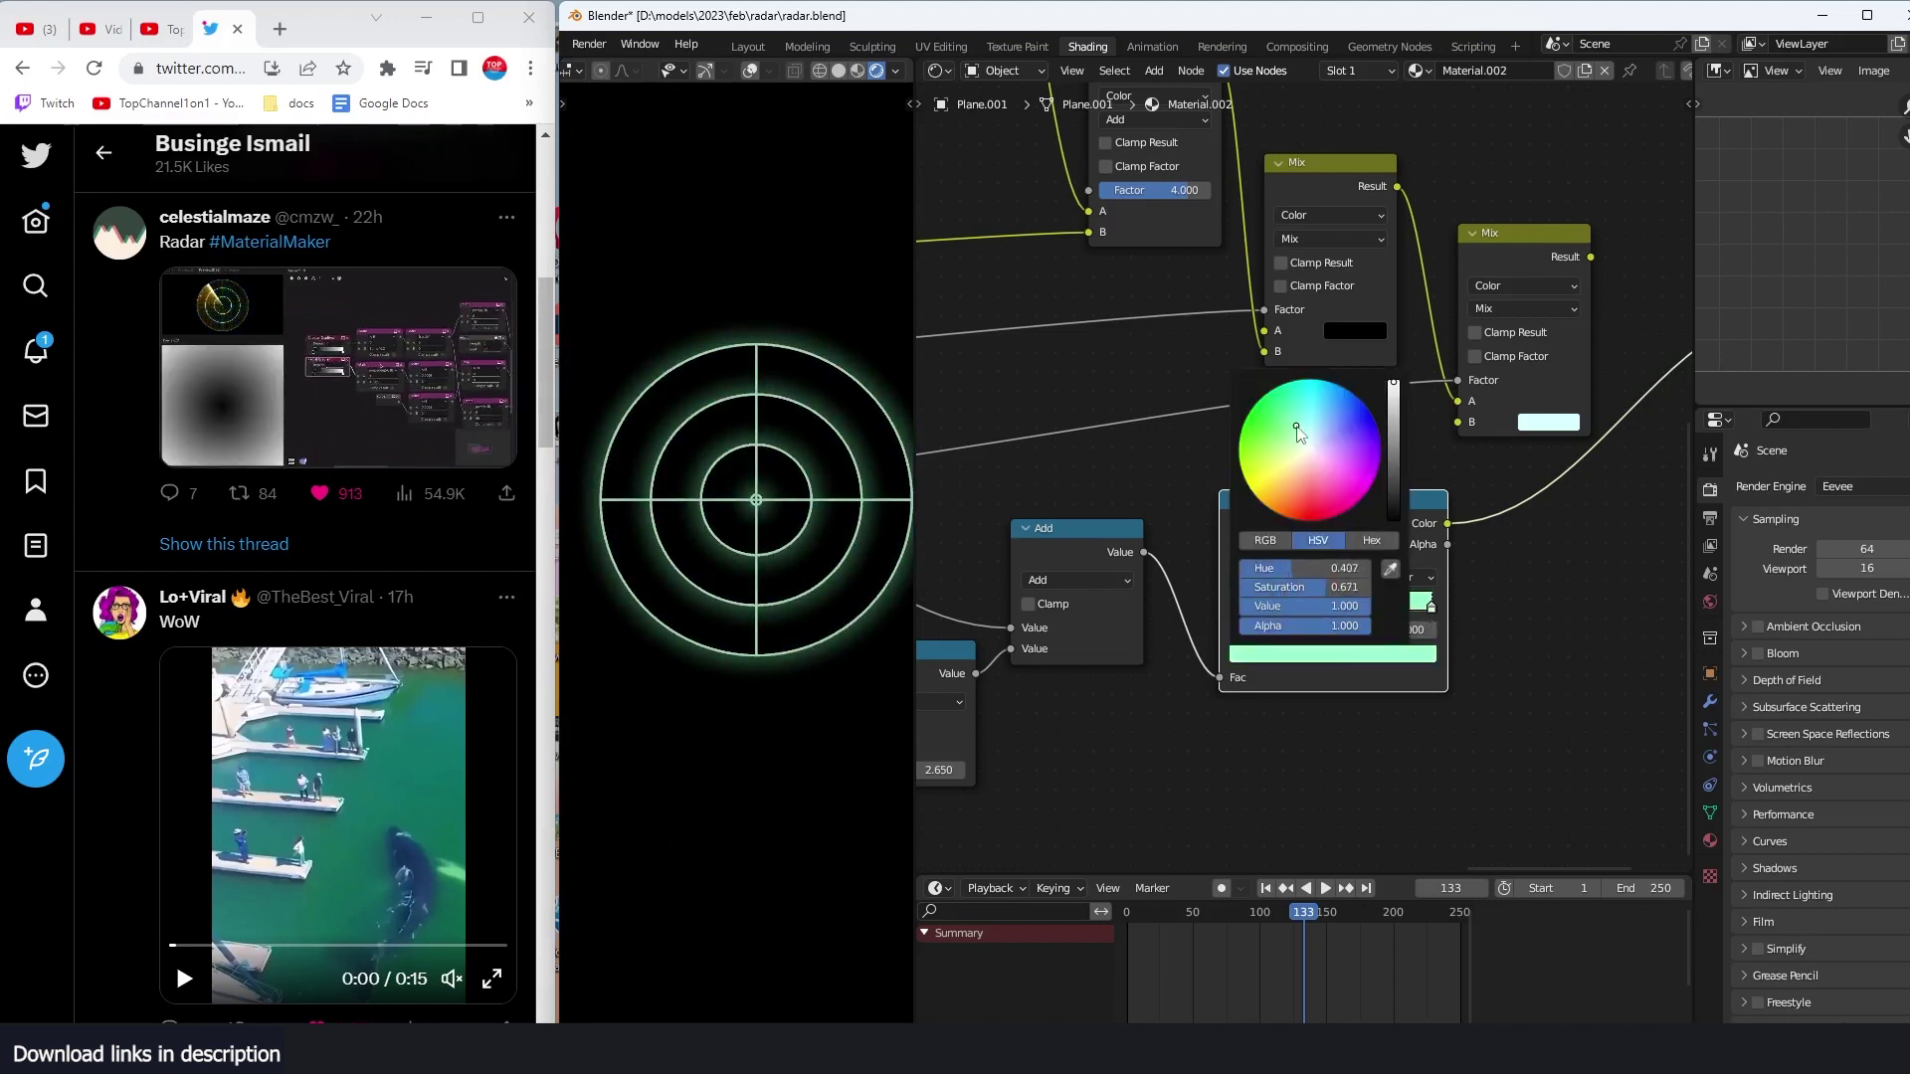
Step: Reconnect the last Mix node to the Material Output and move both nodes farther along the chain
middle_drag(1486, 515, 1219, 612)
scroll(1293, 503, down, 2)
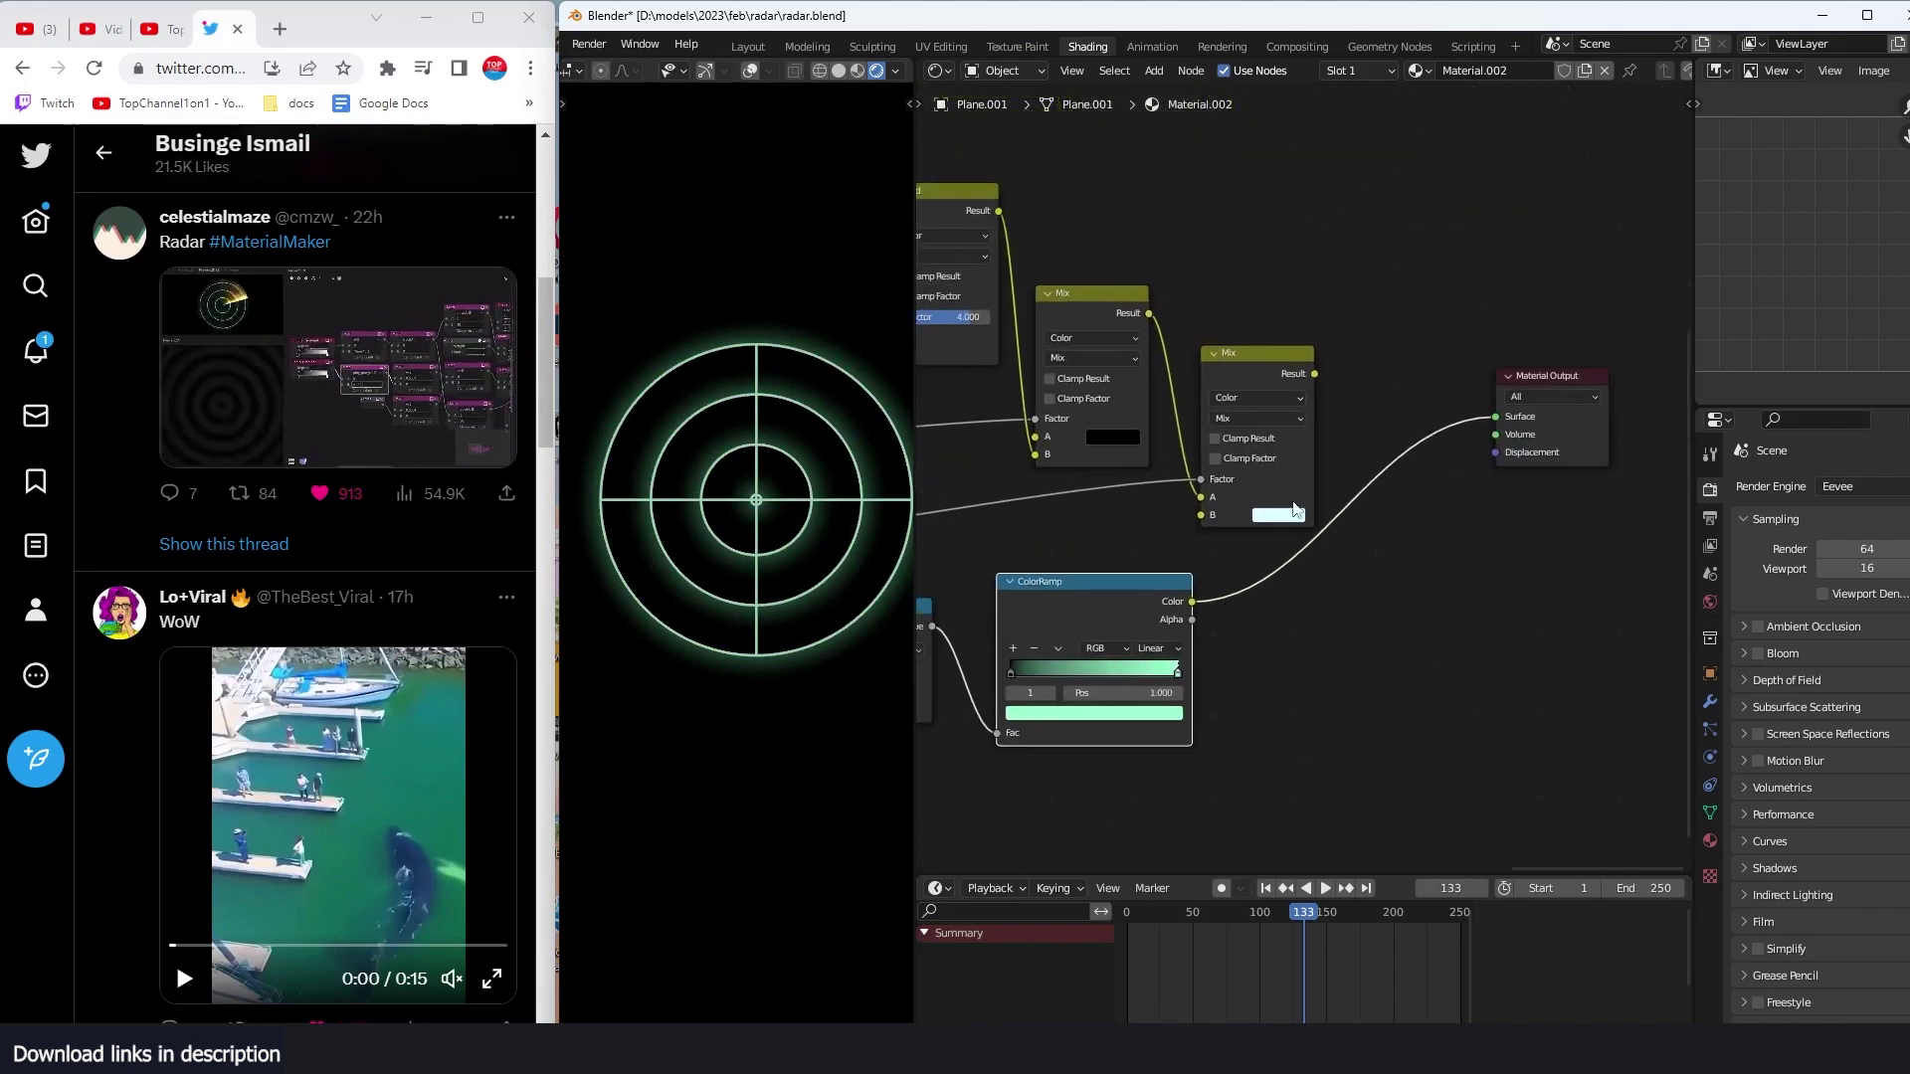
ctrl+shift+click(1279, 373)
ctrl+scroll(1386, 521, right, 4)
drag(1339, 380, 1601, 353)
drag(1062, 382, 1291, 382)
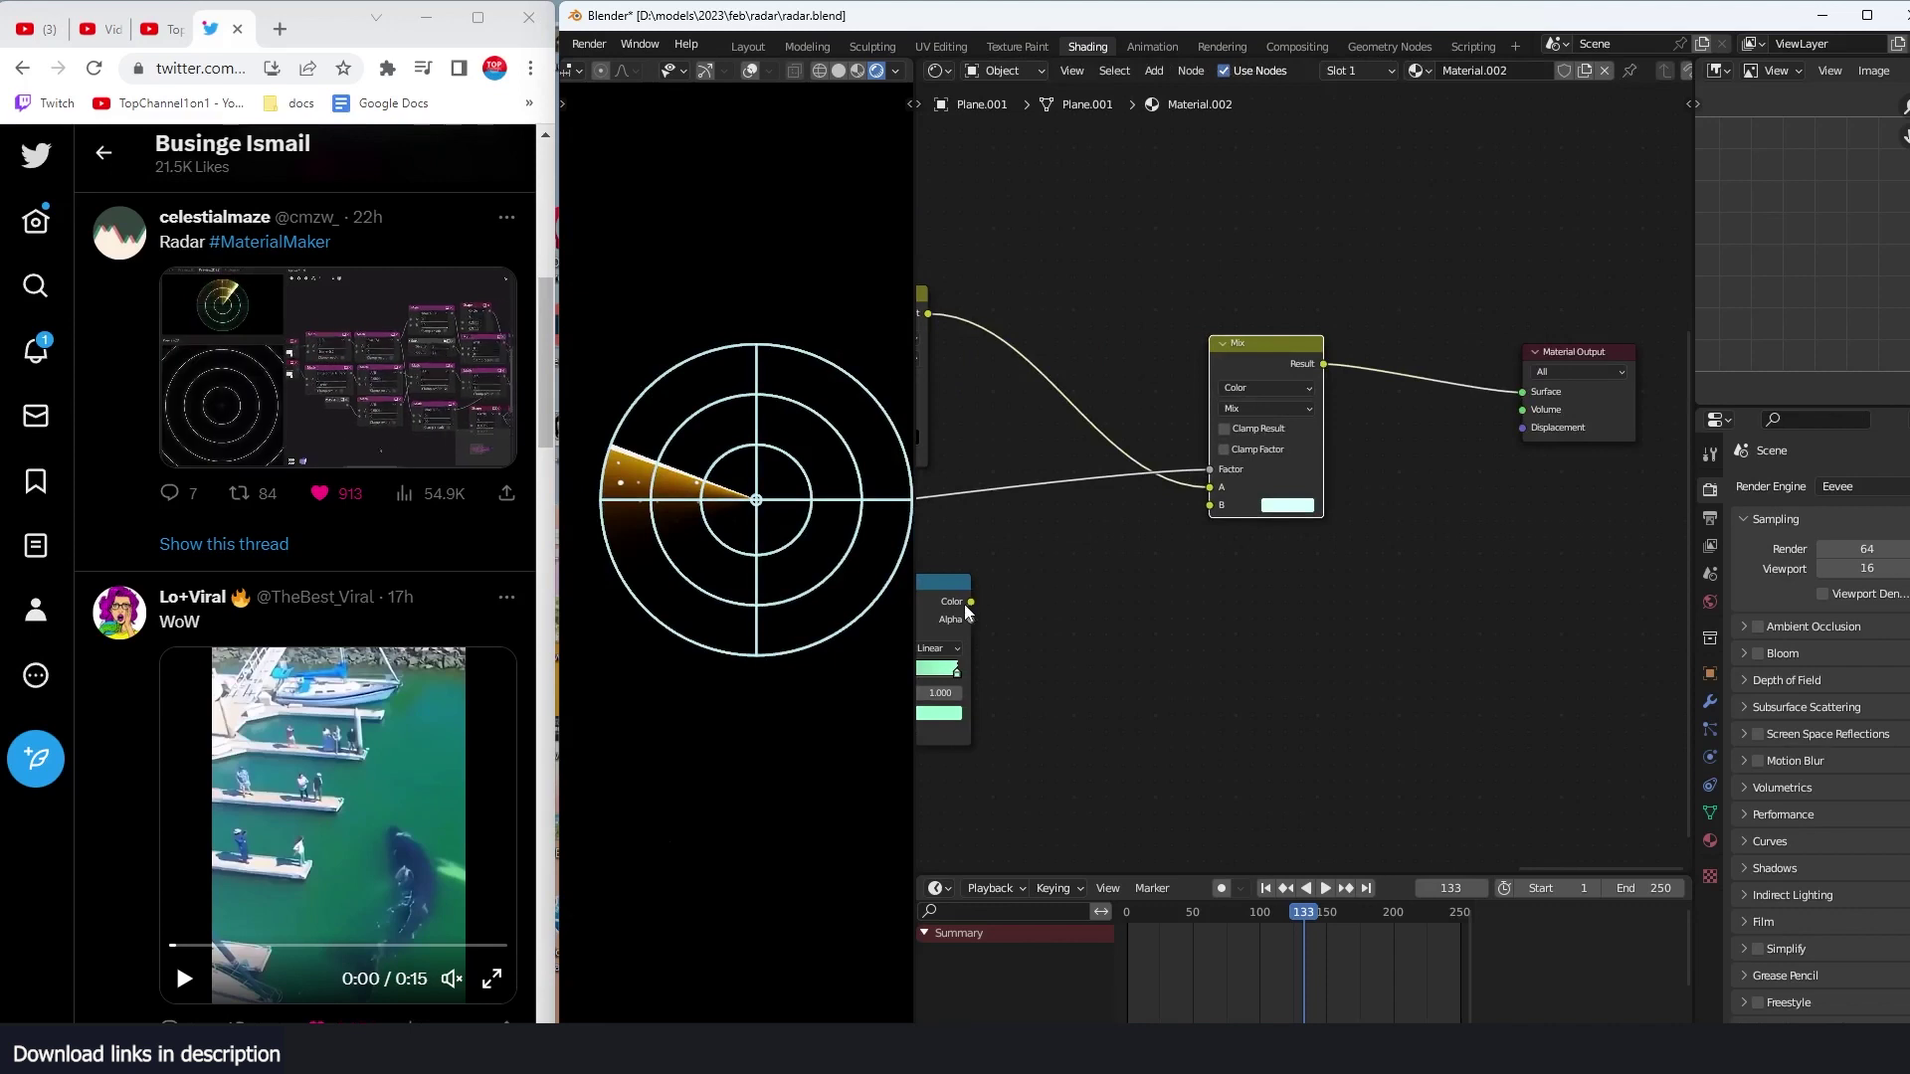
Step: Feed the green ColorRamp into the last Mix node's B input without a factor link and change its blending mode
drag(970, 601, 1192, 482)
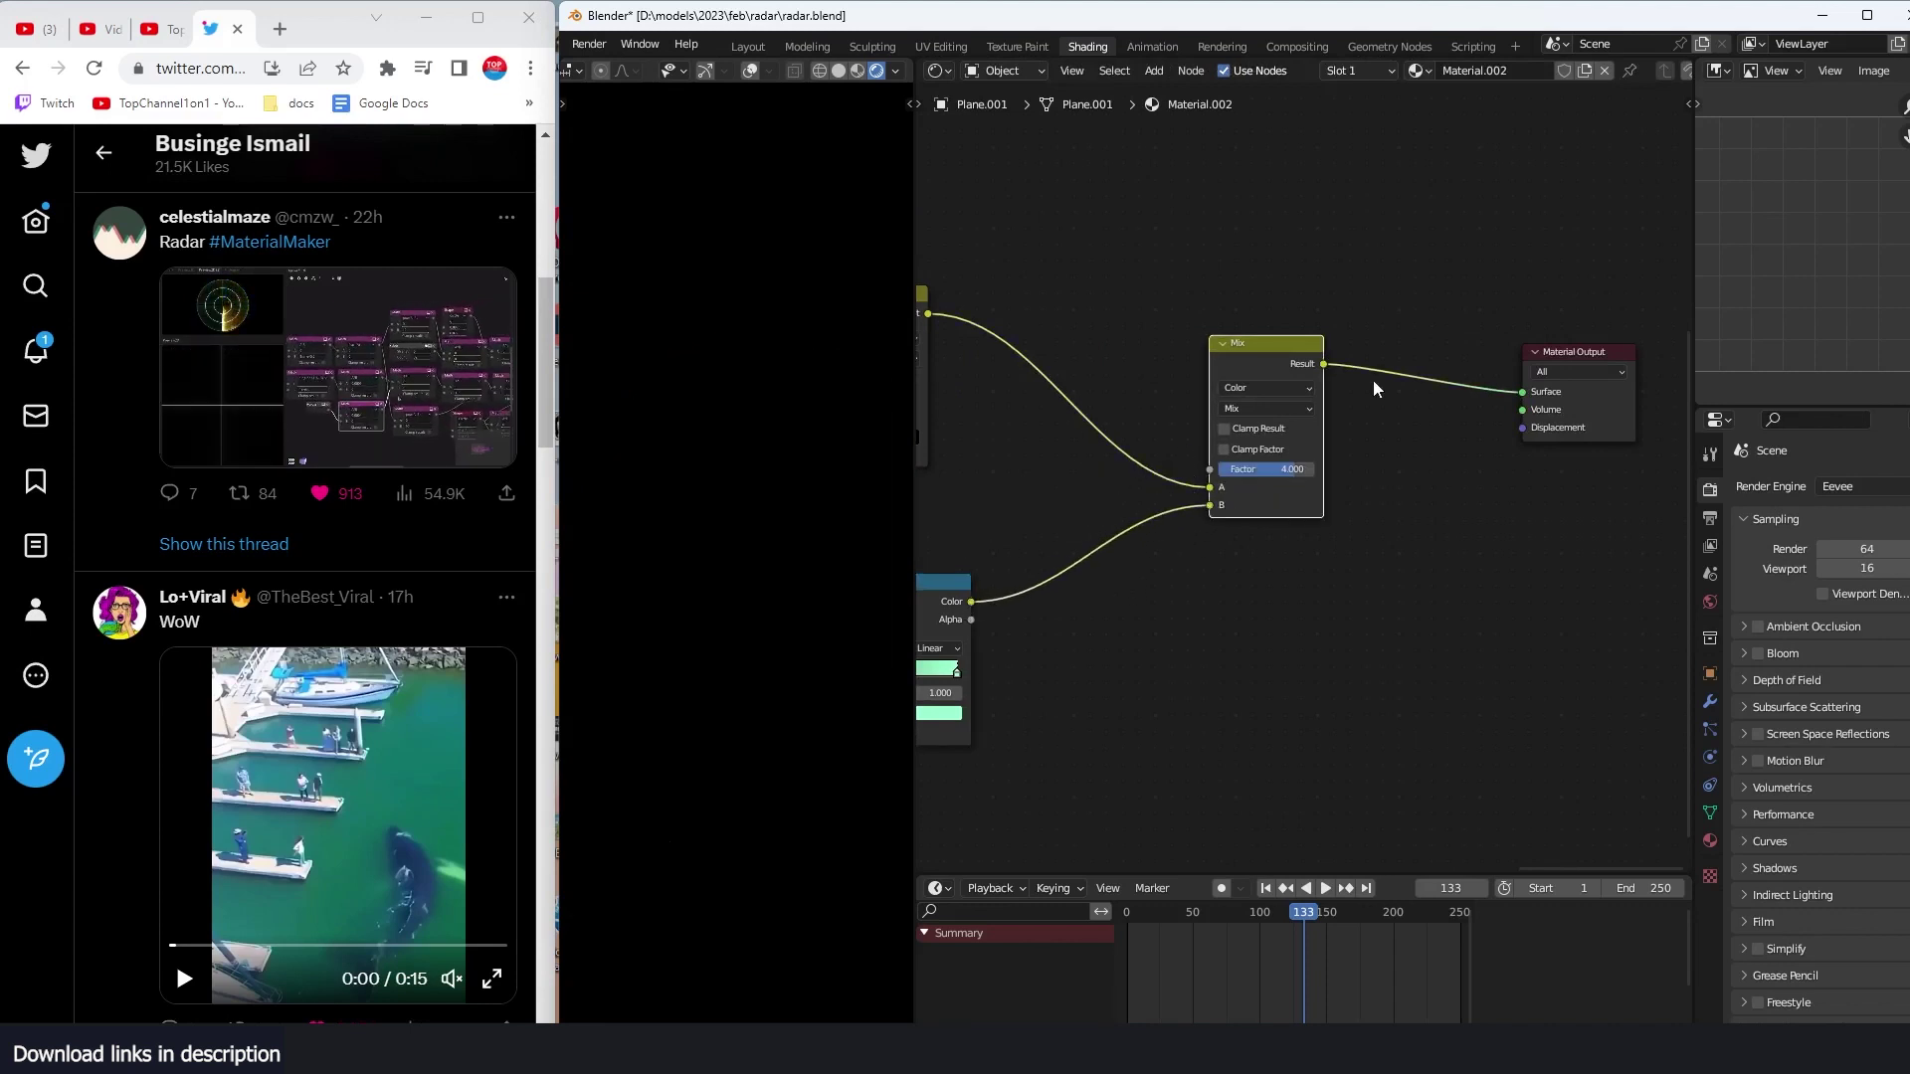
click(1278, 406)
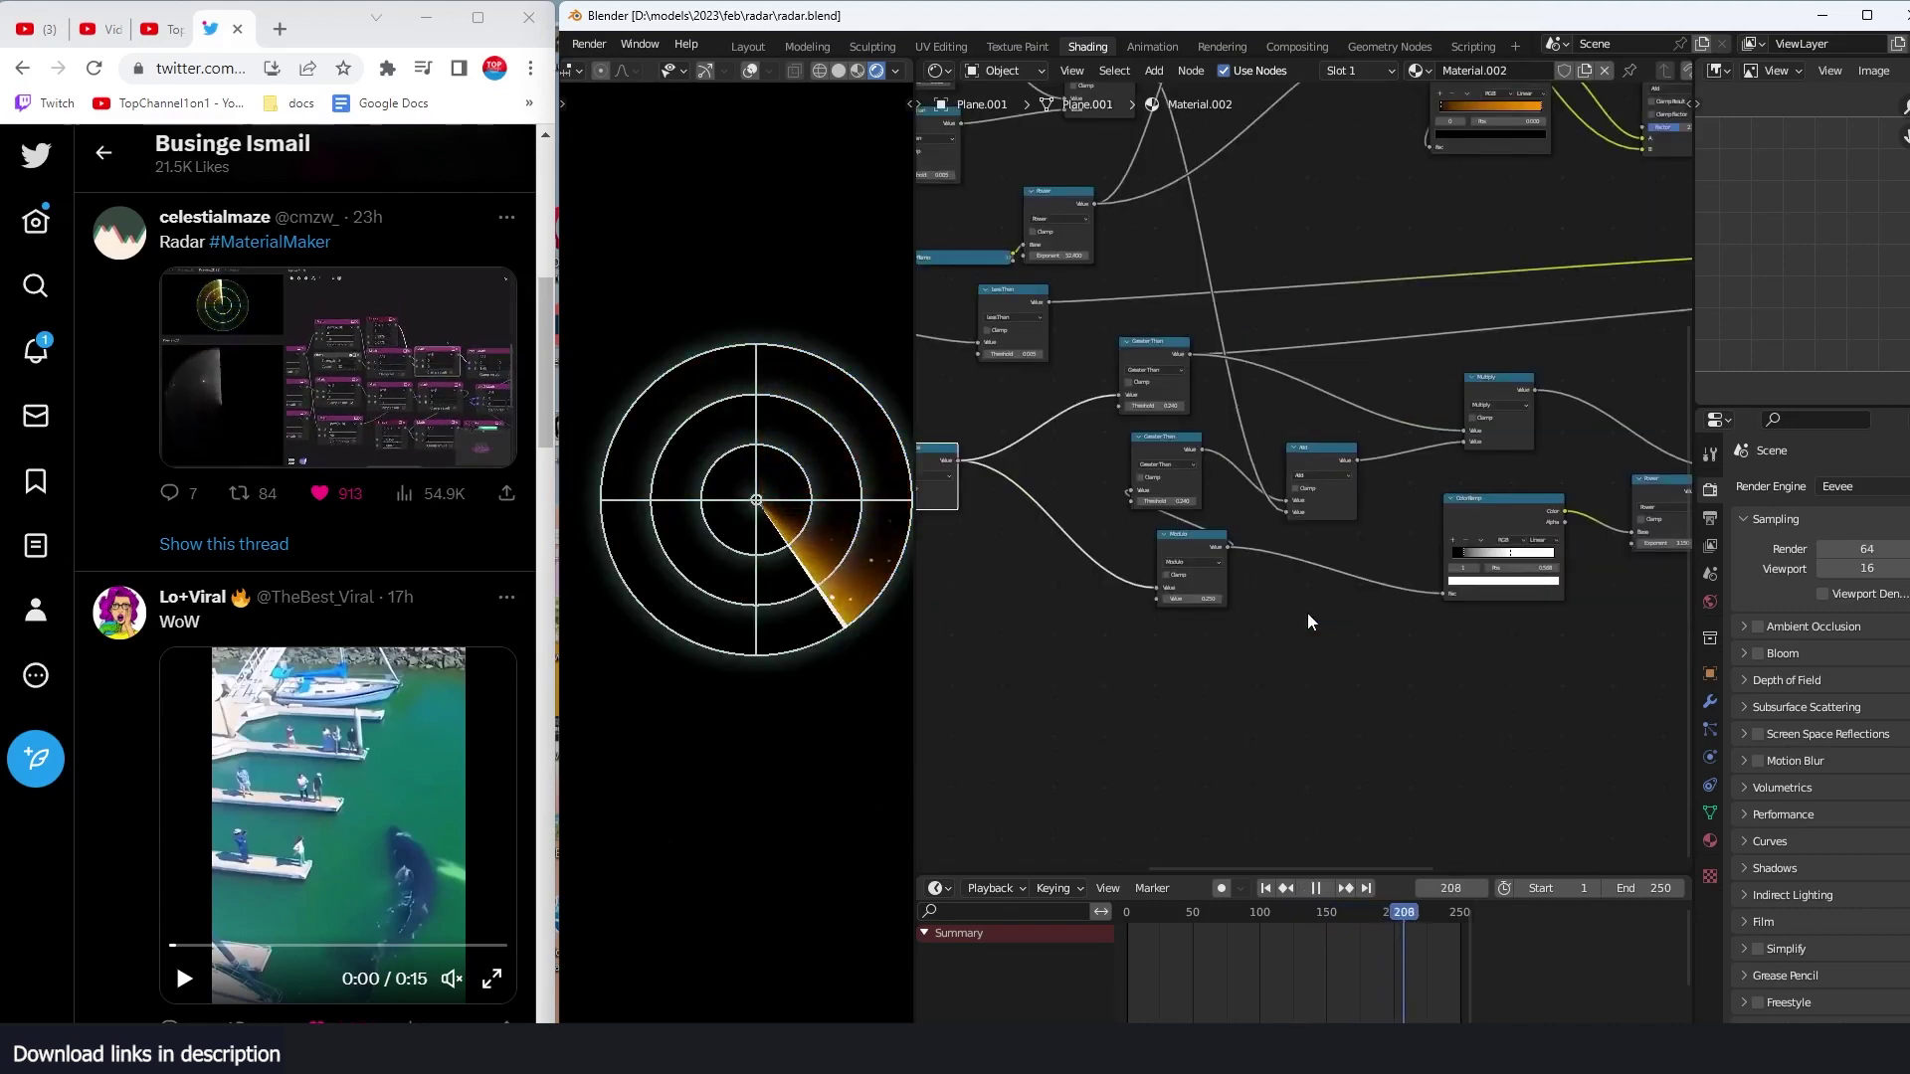
Step: Stop the animation playback and examine the radar's rings, glow and sweep up close
scroll(1359, 612, down, 2)
key(space)
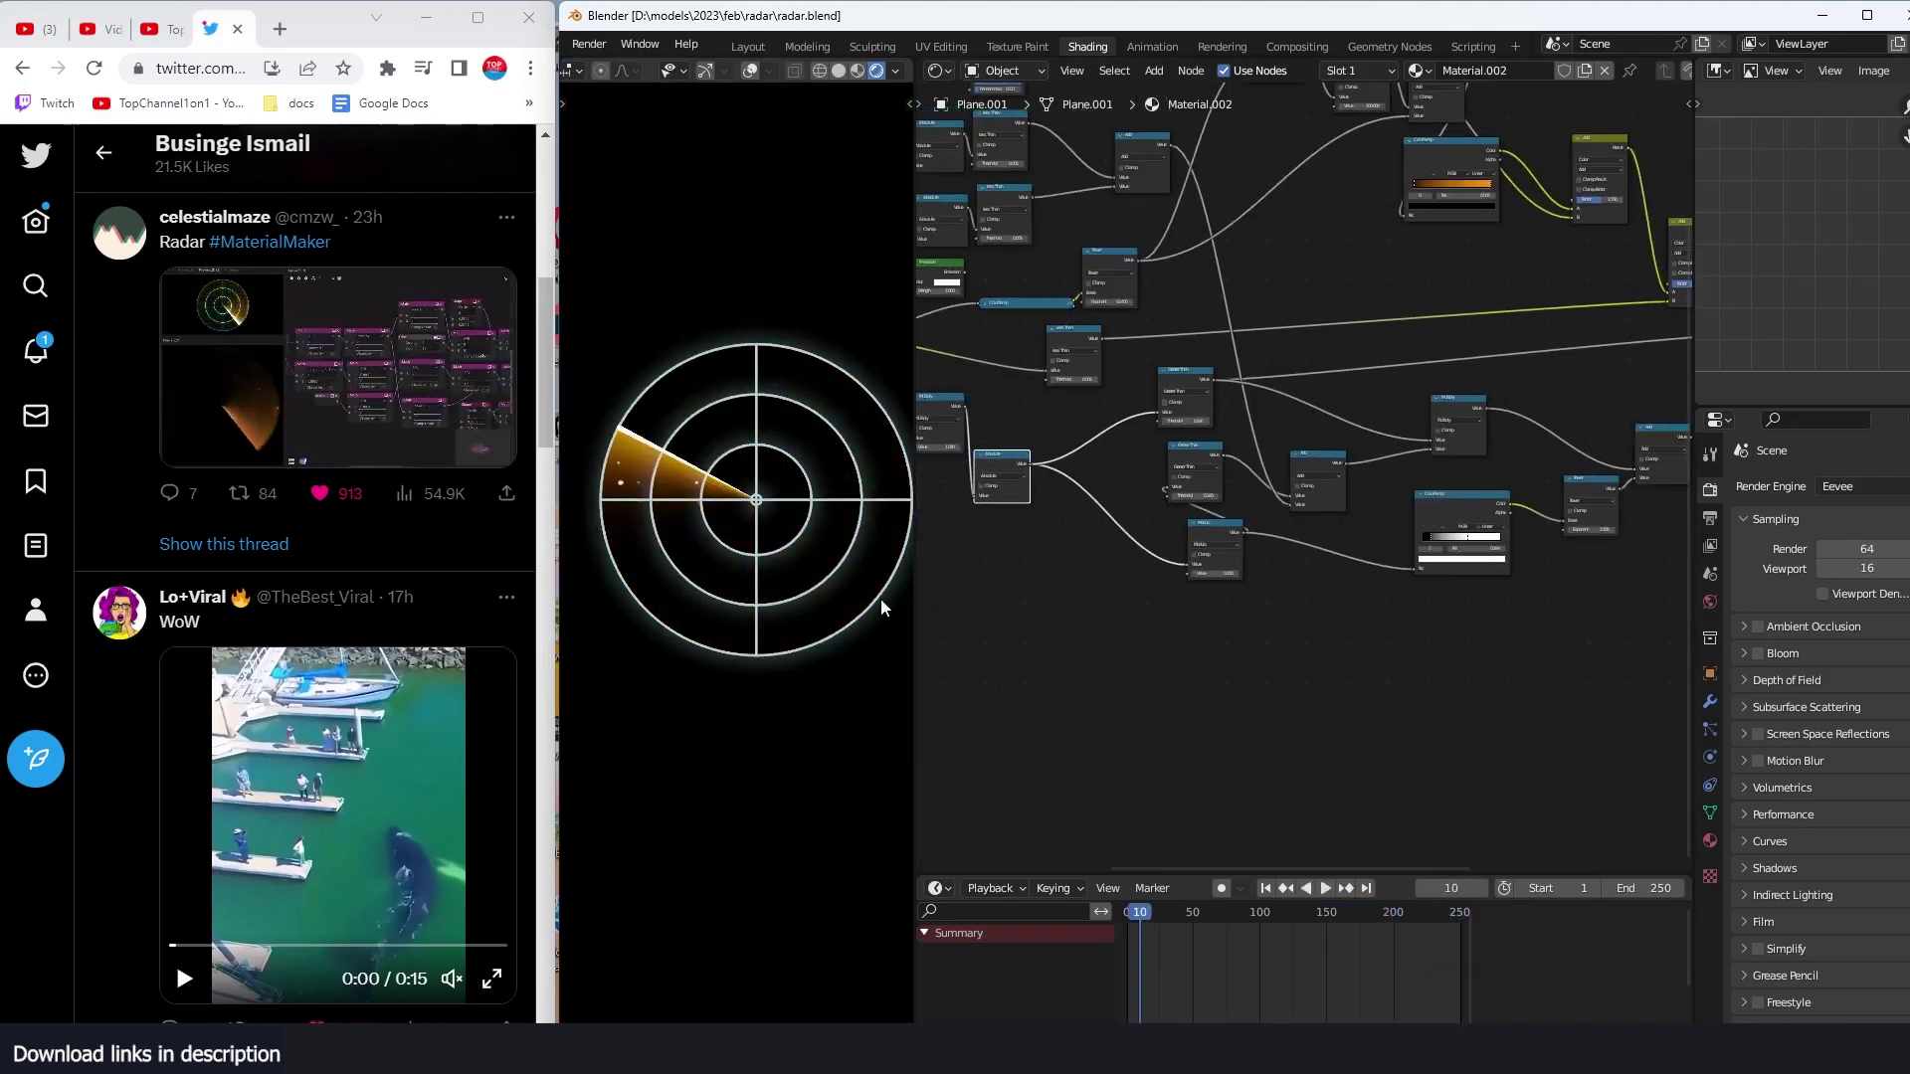
scroll(731, 485, up, 2)
scroll(1523, 552, down, 3)
middle_drag(1523, 552, 1393, 613)
scroll(1462, 575, down, 3)
scroll(1410, 606, up, 6)
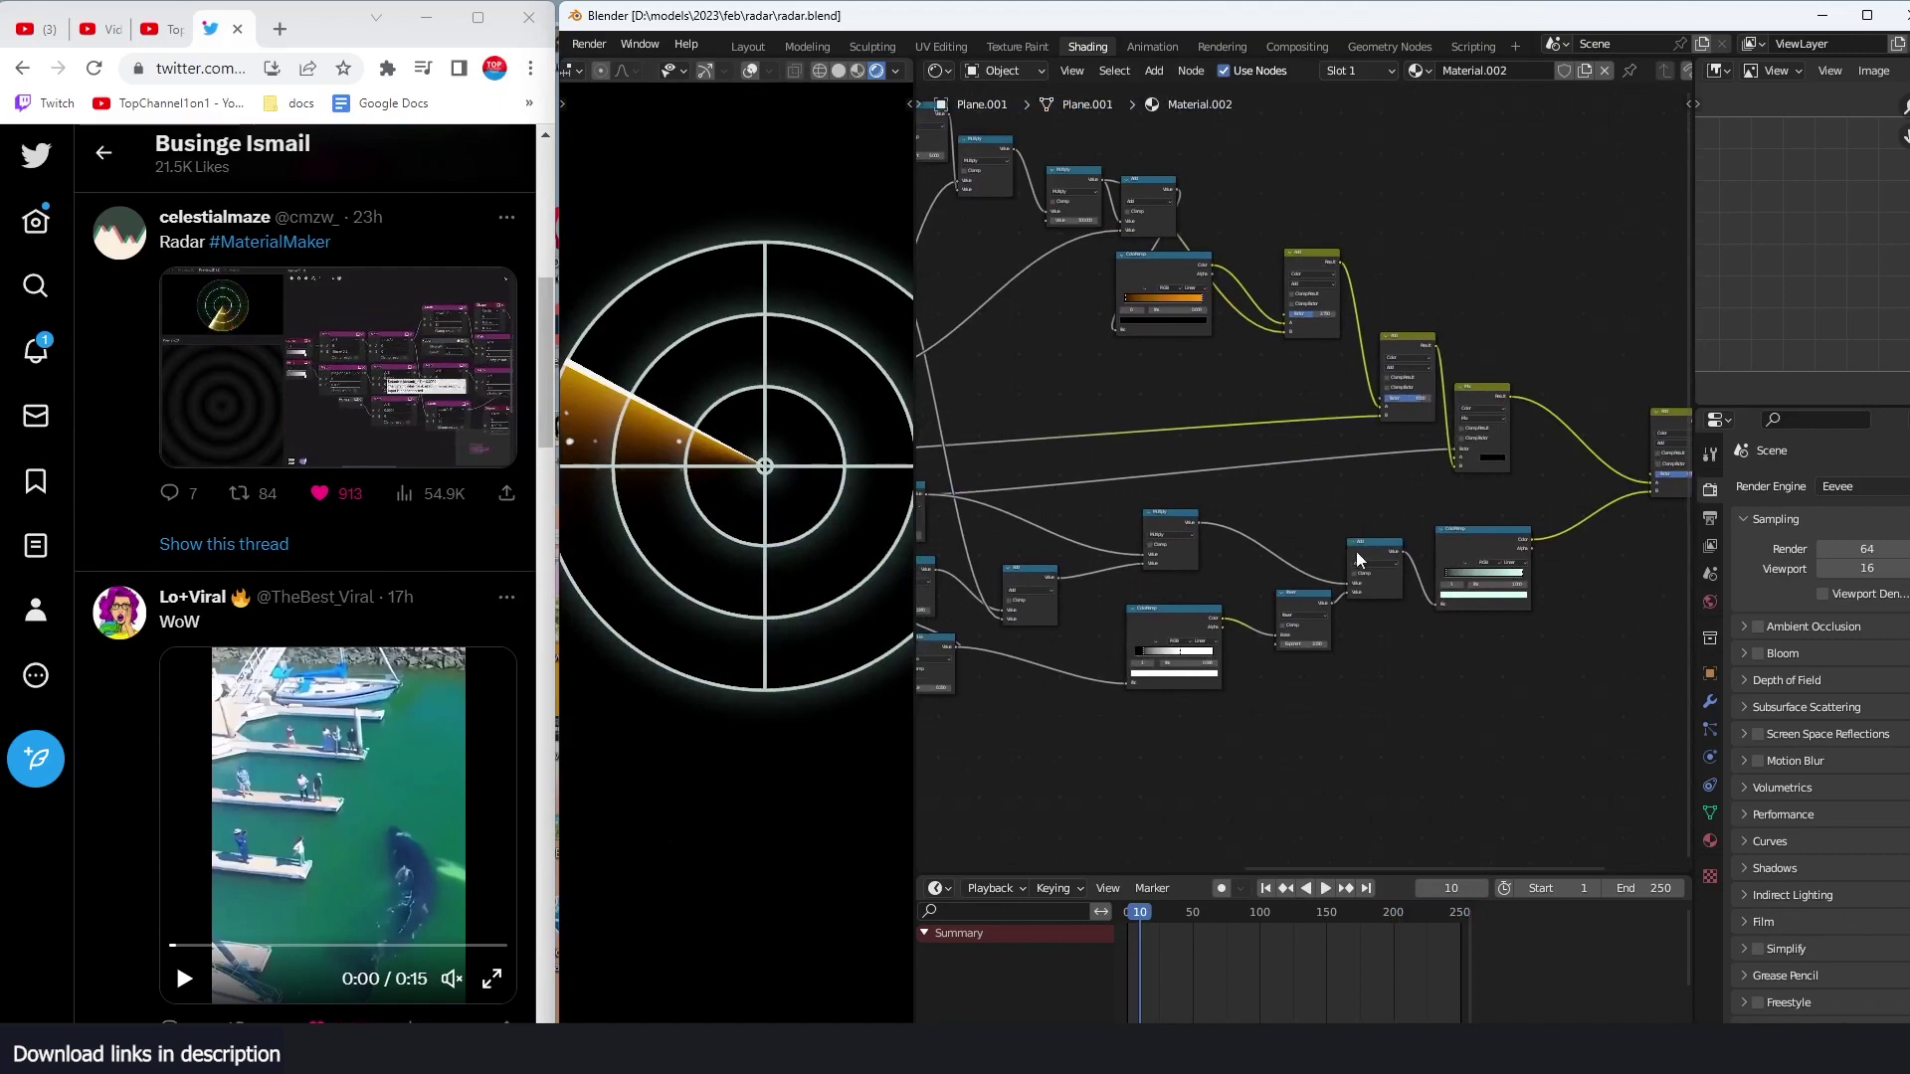
Step: Select the closing Add and Mix nodes together and move them clear of the ring glow nodes
scroll(1357, 551, down, 3)
middle_drag(1357, 551, 1186, 578)
drag(1492, 382, 1229, 476)
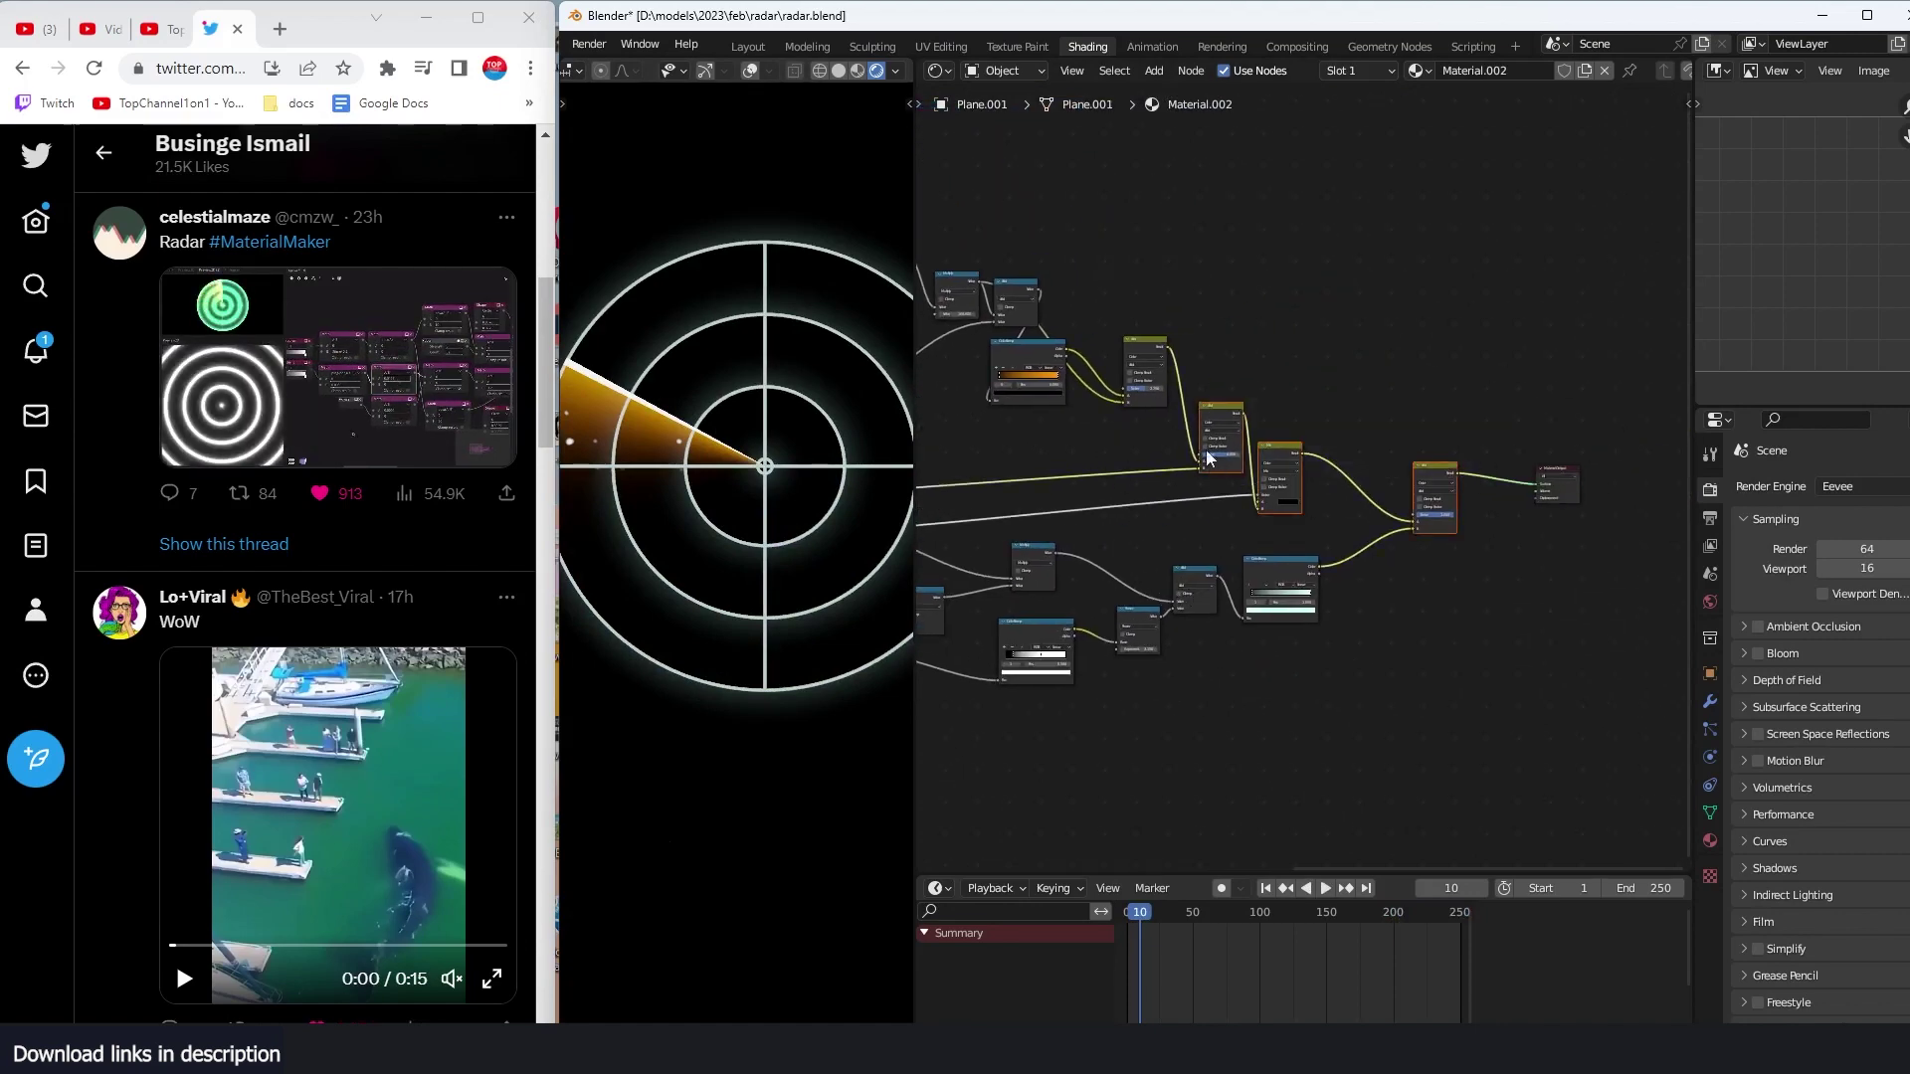
drag(1220, 410, 1298, 334)
Step: Preview in turn the Less Than node, the node feeding Absolute, the Absolute node and the upper Greater Than node
middle_drag(1126, 485, 1488, 523)
ctrl+shift+click(1150, 515)
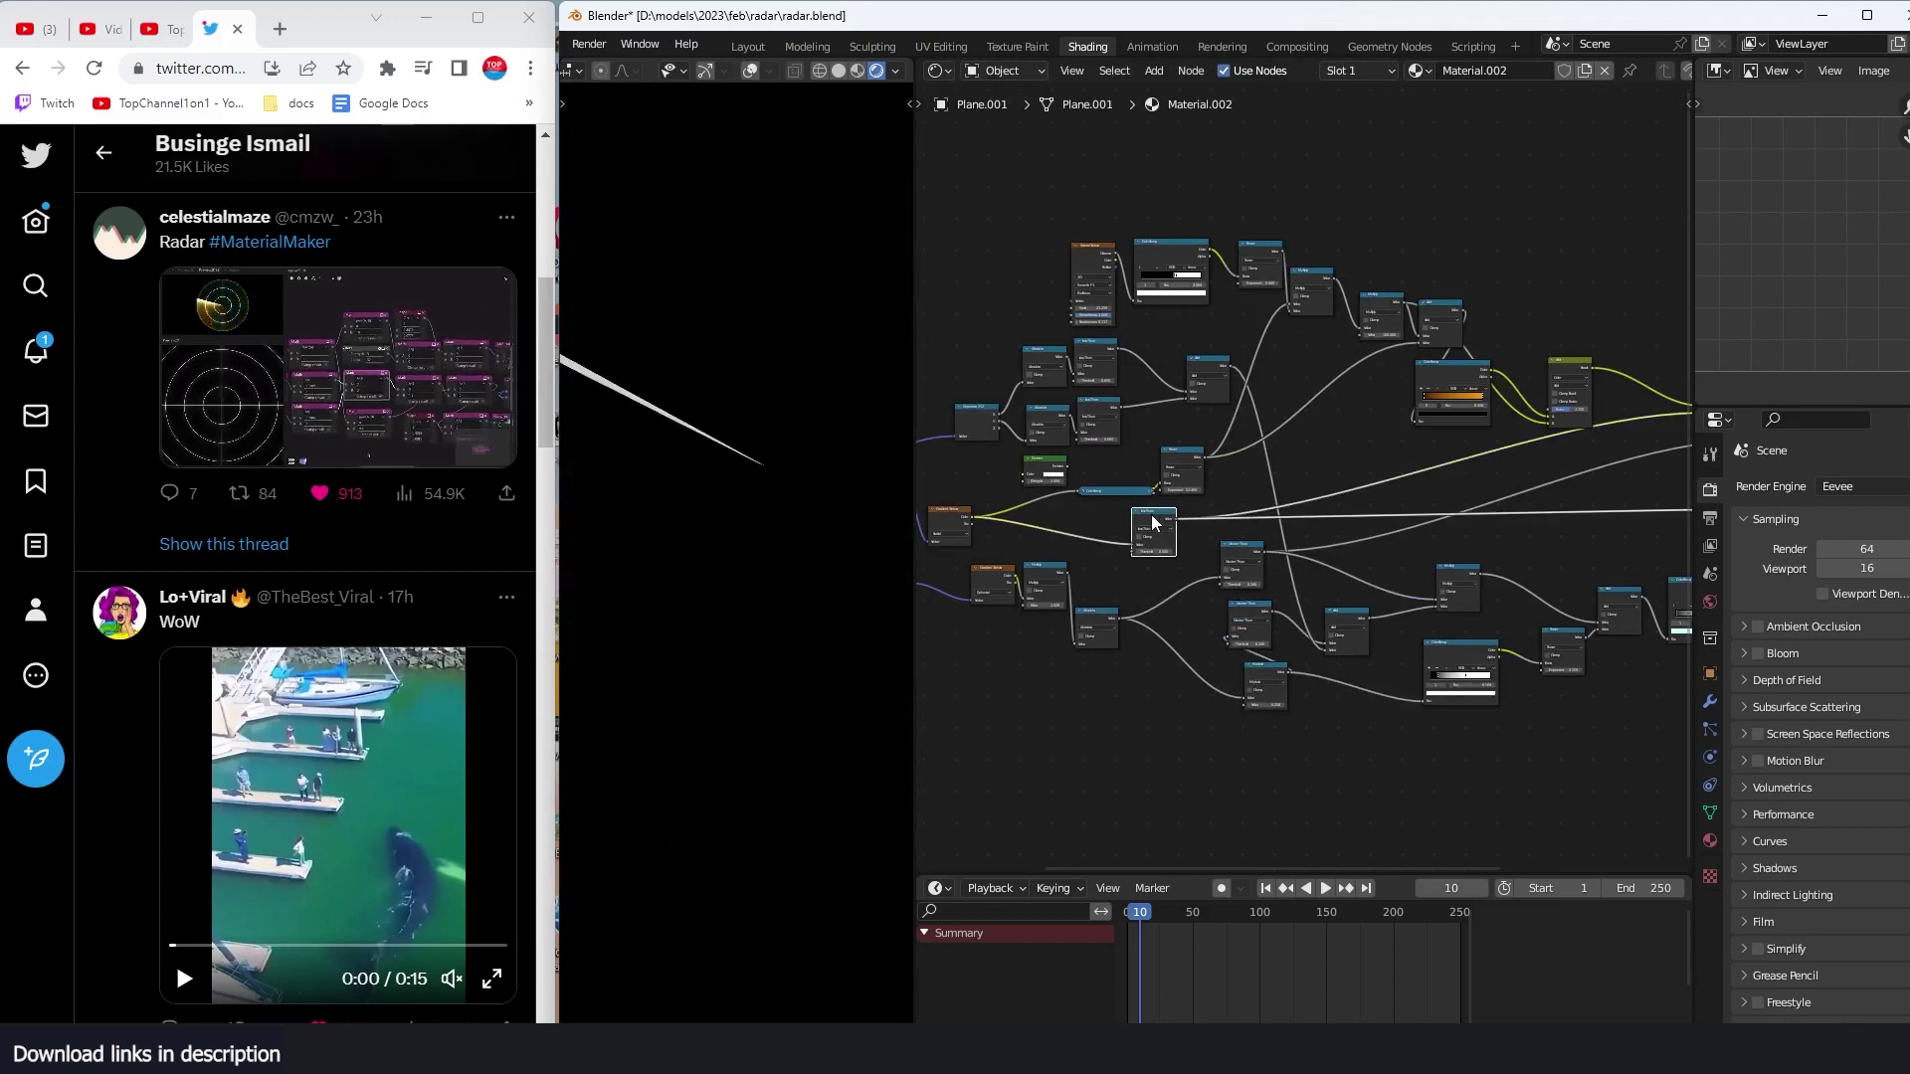
ctrl+shift+click(1053, 565)
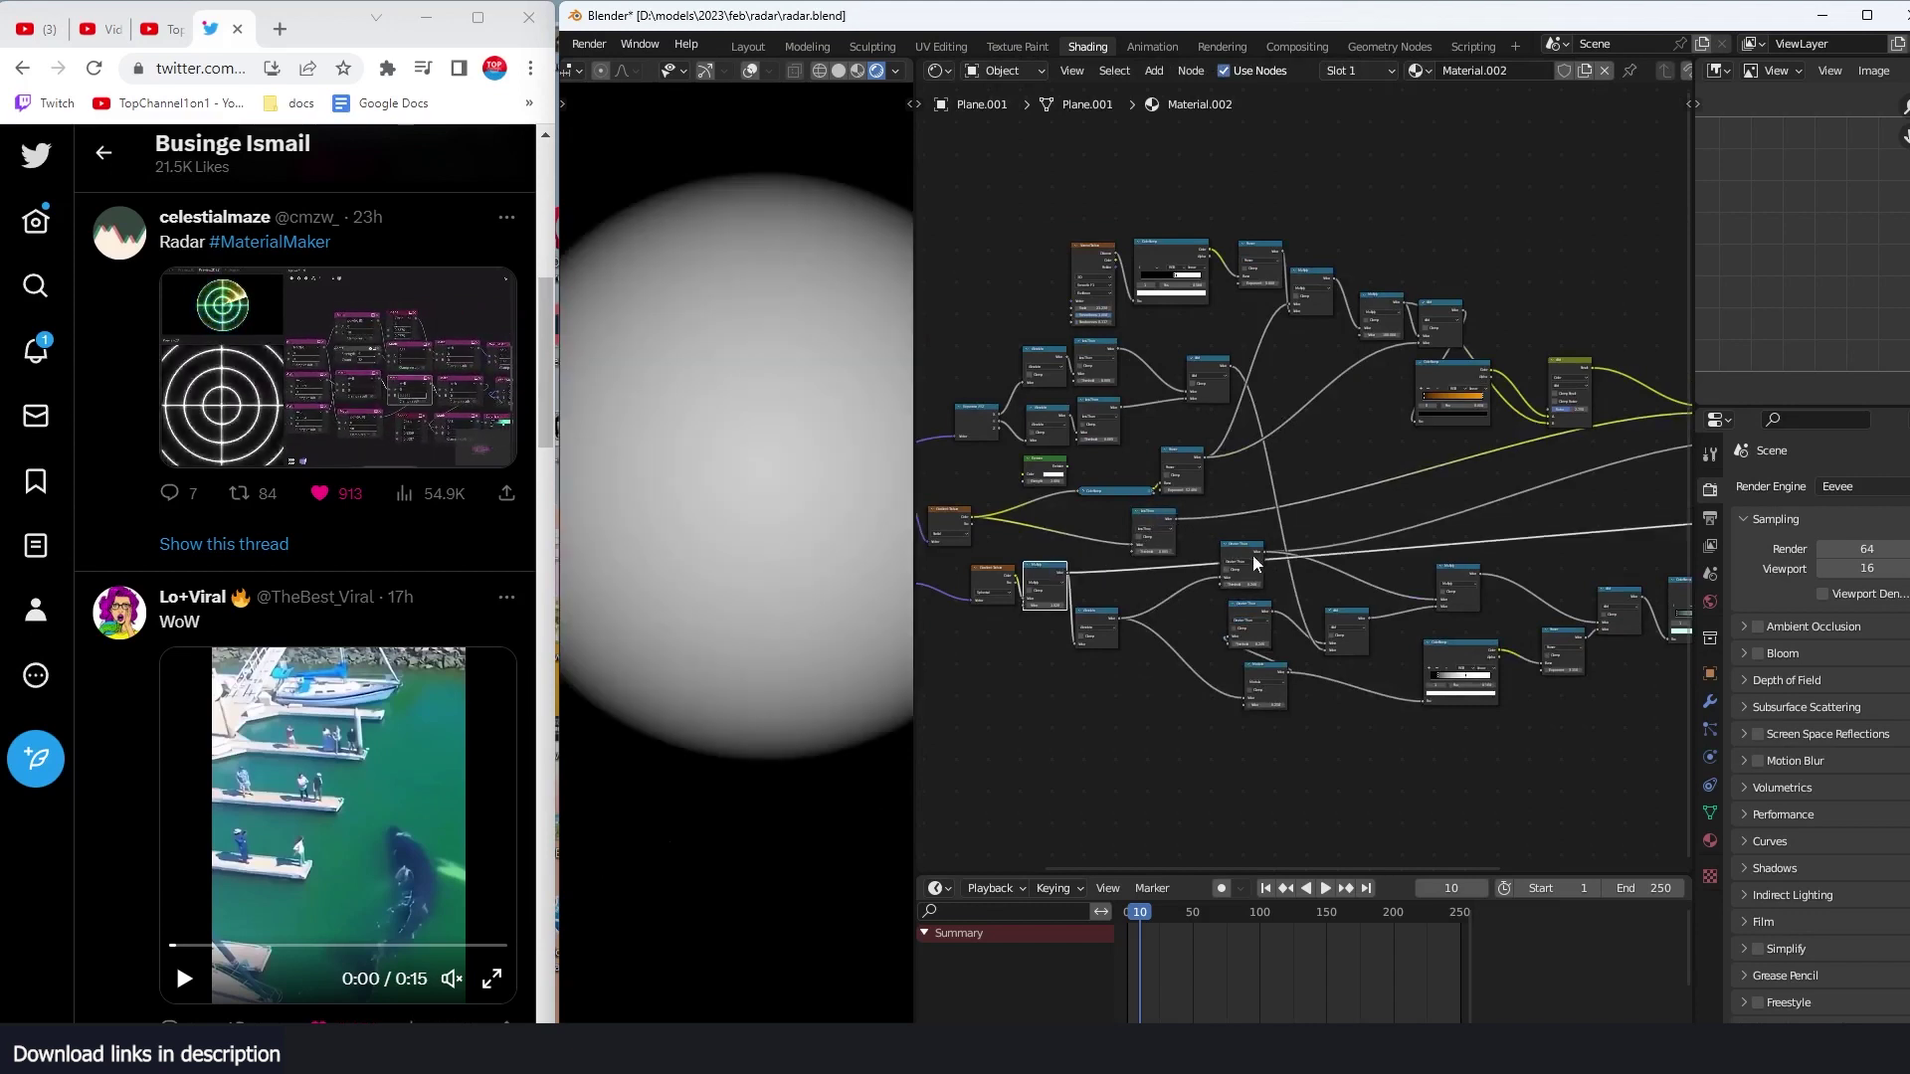
ctrl+shift+click(1096, 625)
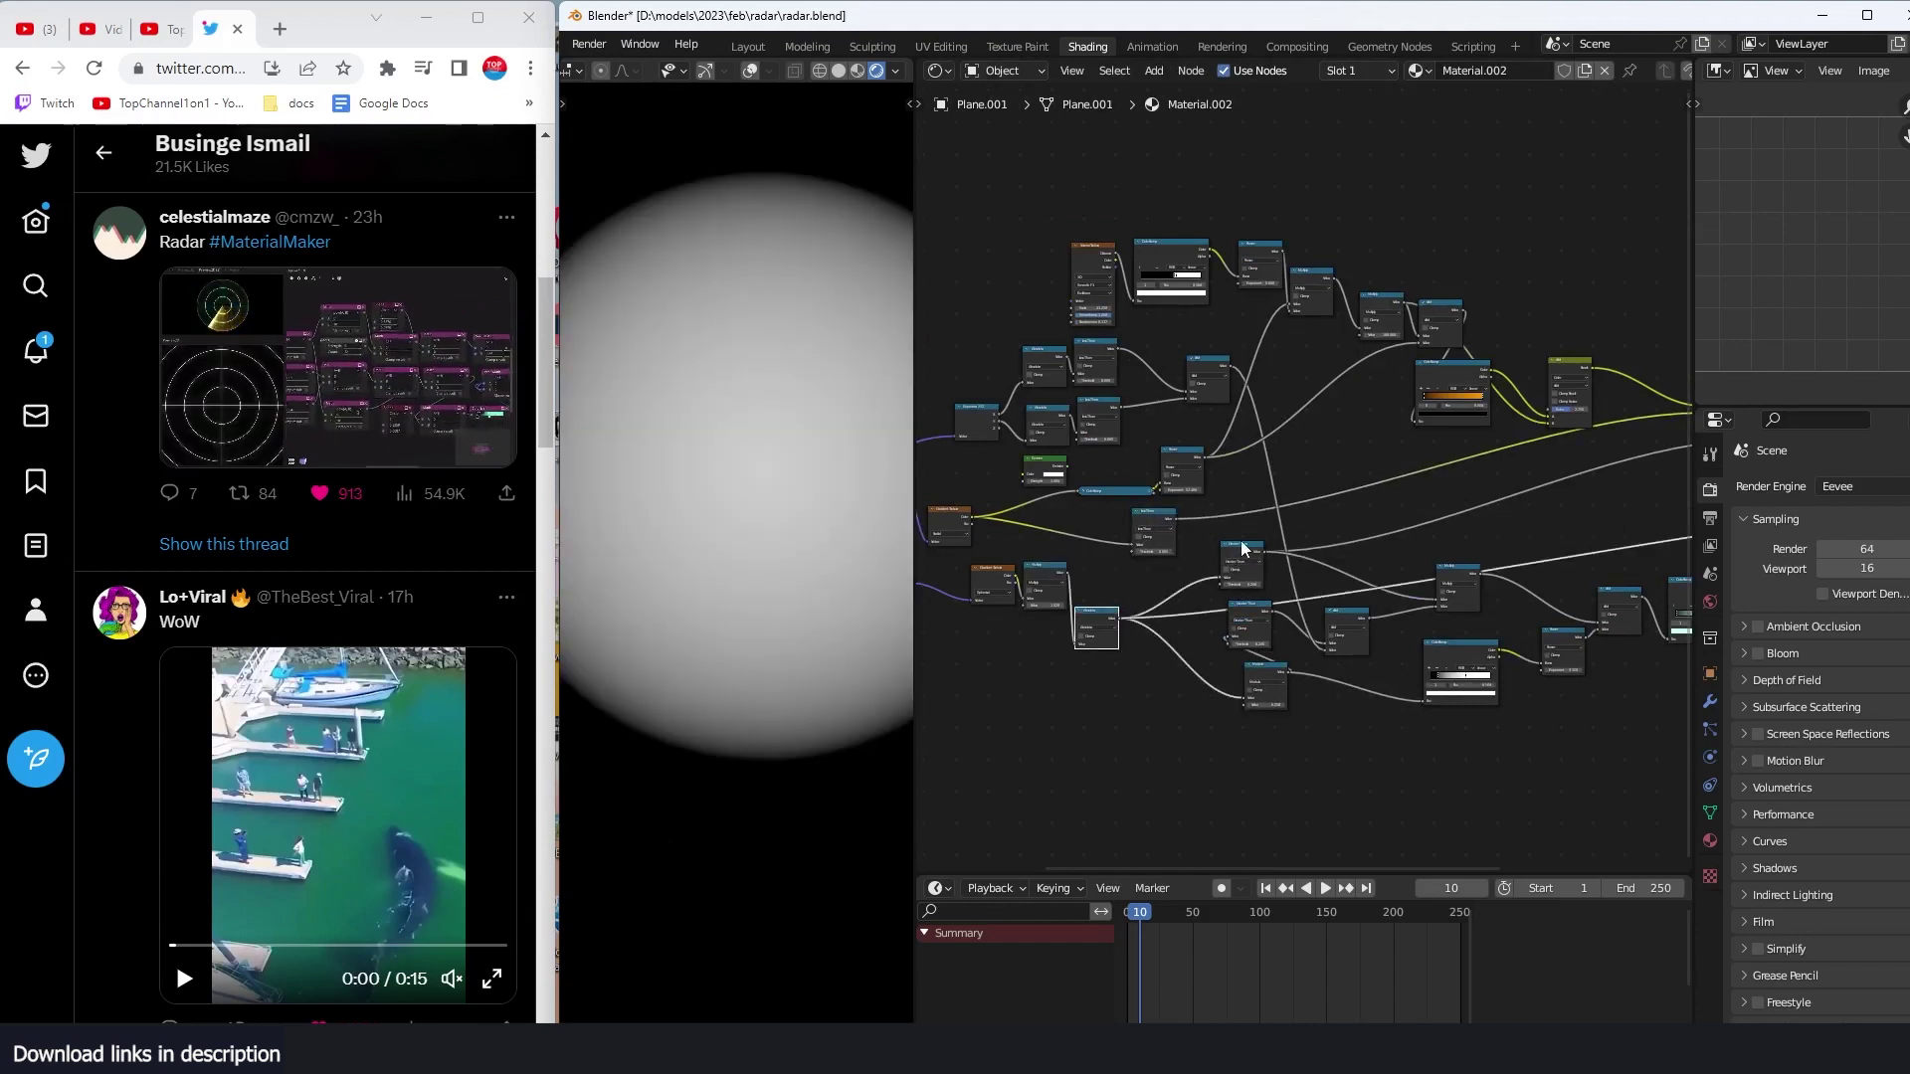
ctrl+shift+click(1241, 548)
Step: Move the last colour Mix node closer to the chain and place a duplicate between it and the Material Output
scroll(1392, 575, down, 4)
middle_drag(1609, 569, 1236, 587)
scroll(1293, 517, up, 2)
click(1357, 451)
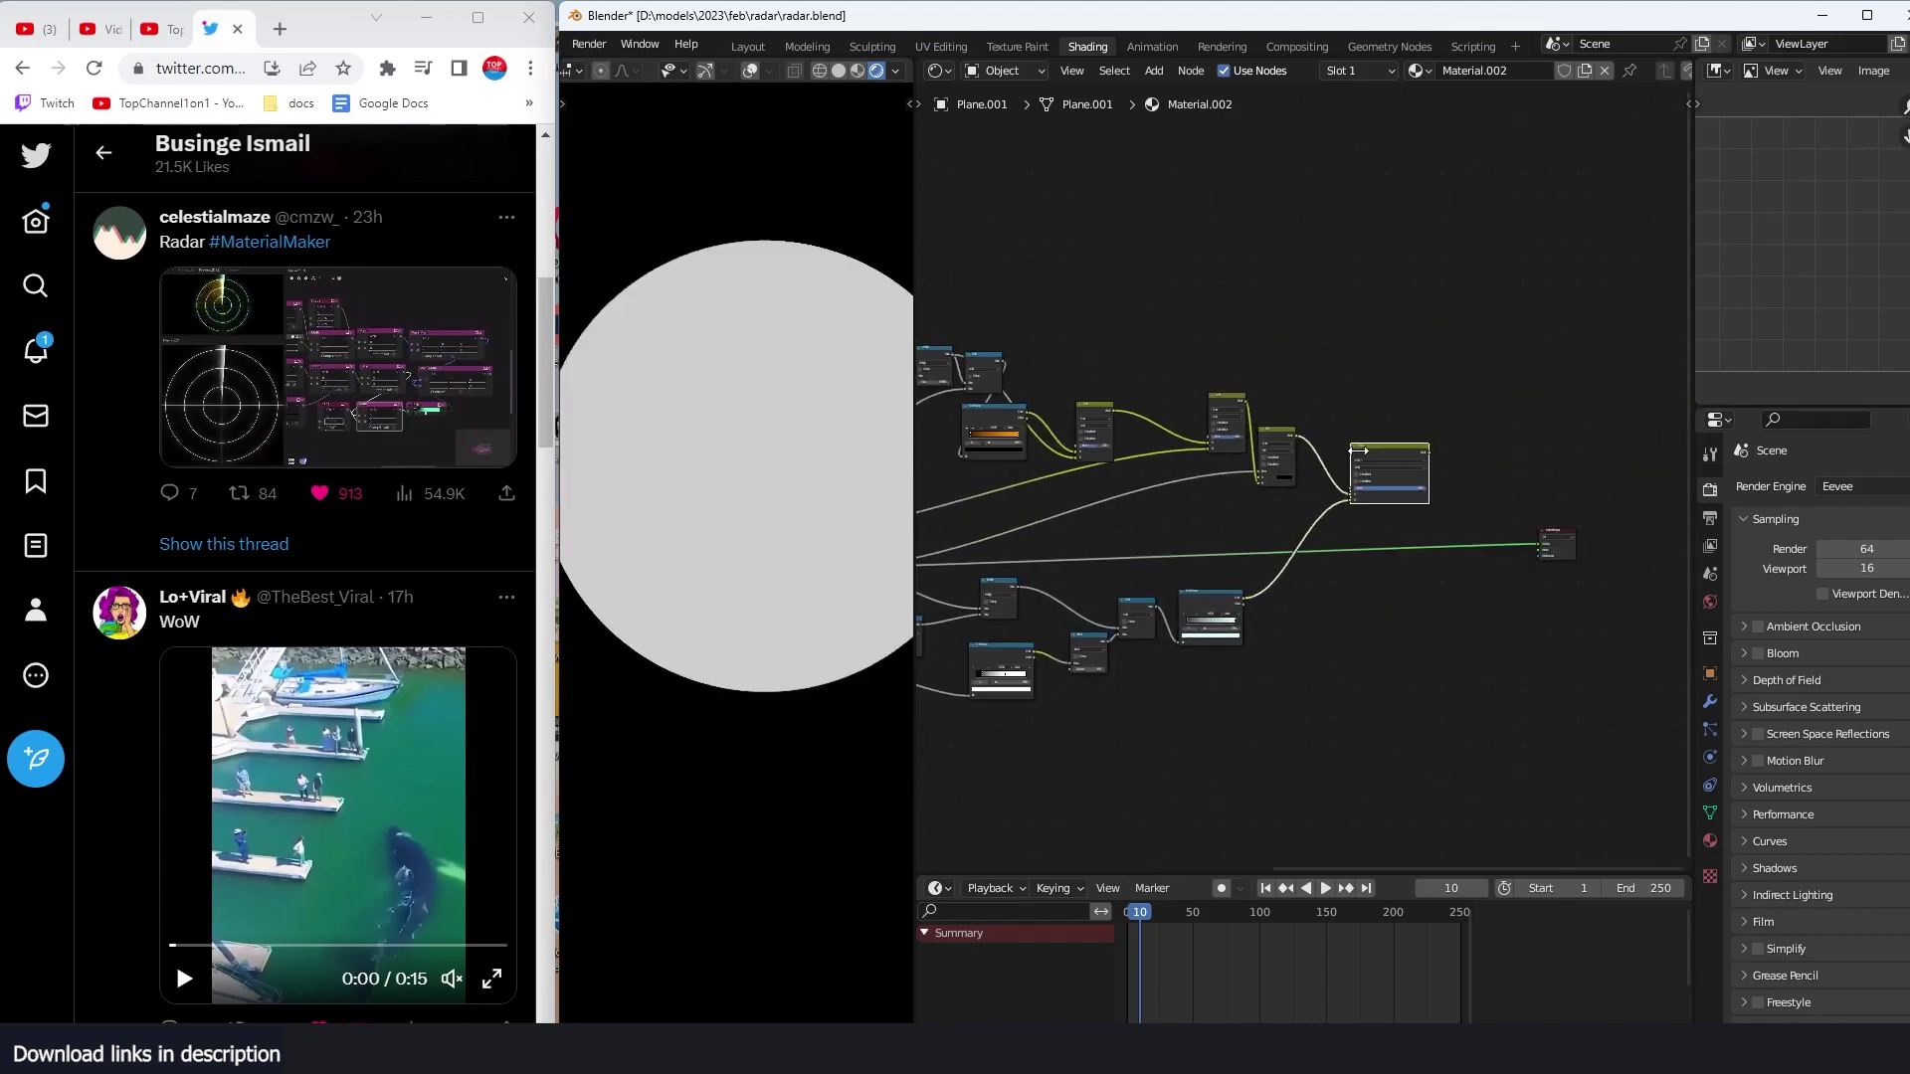
drag(1400, 450, 1316, 449)
scroll(1317, 450, up, 3)
key(shift+d)
click(1468, 462)
scroll(1468, 461, up, 6)
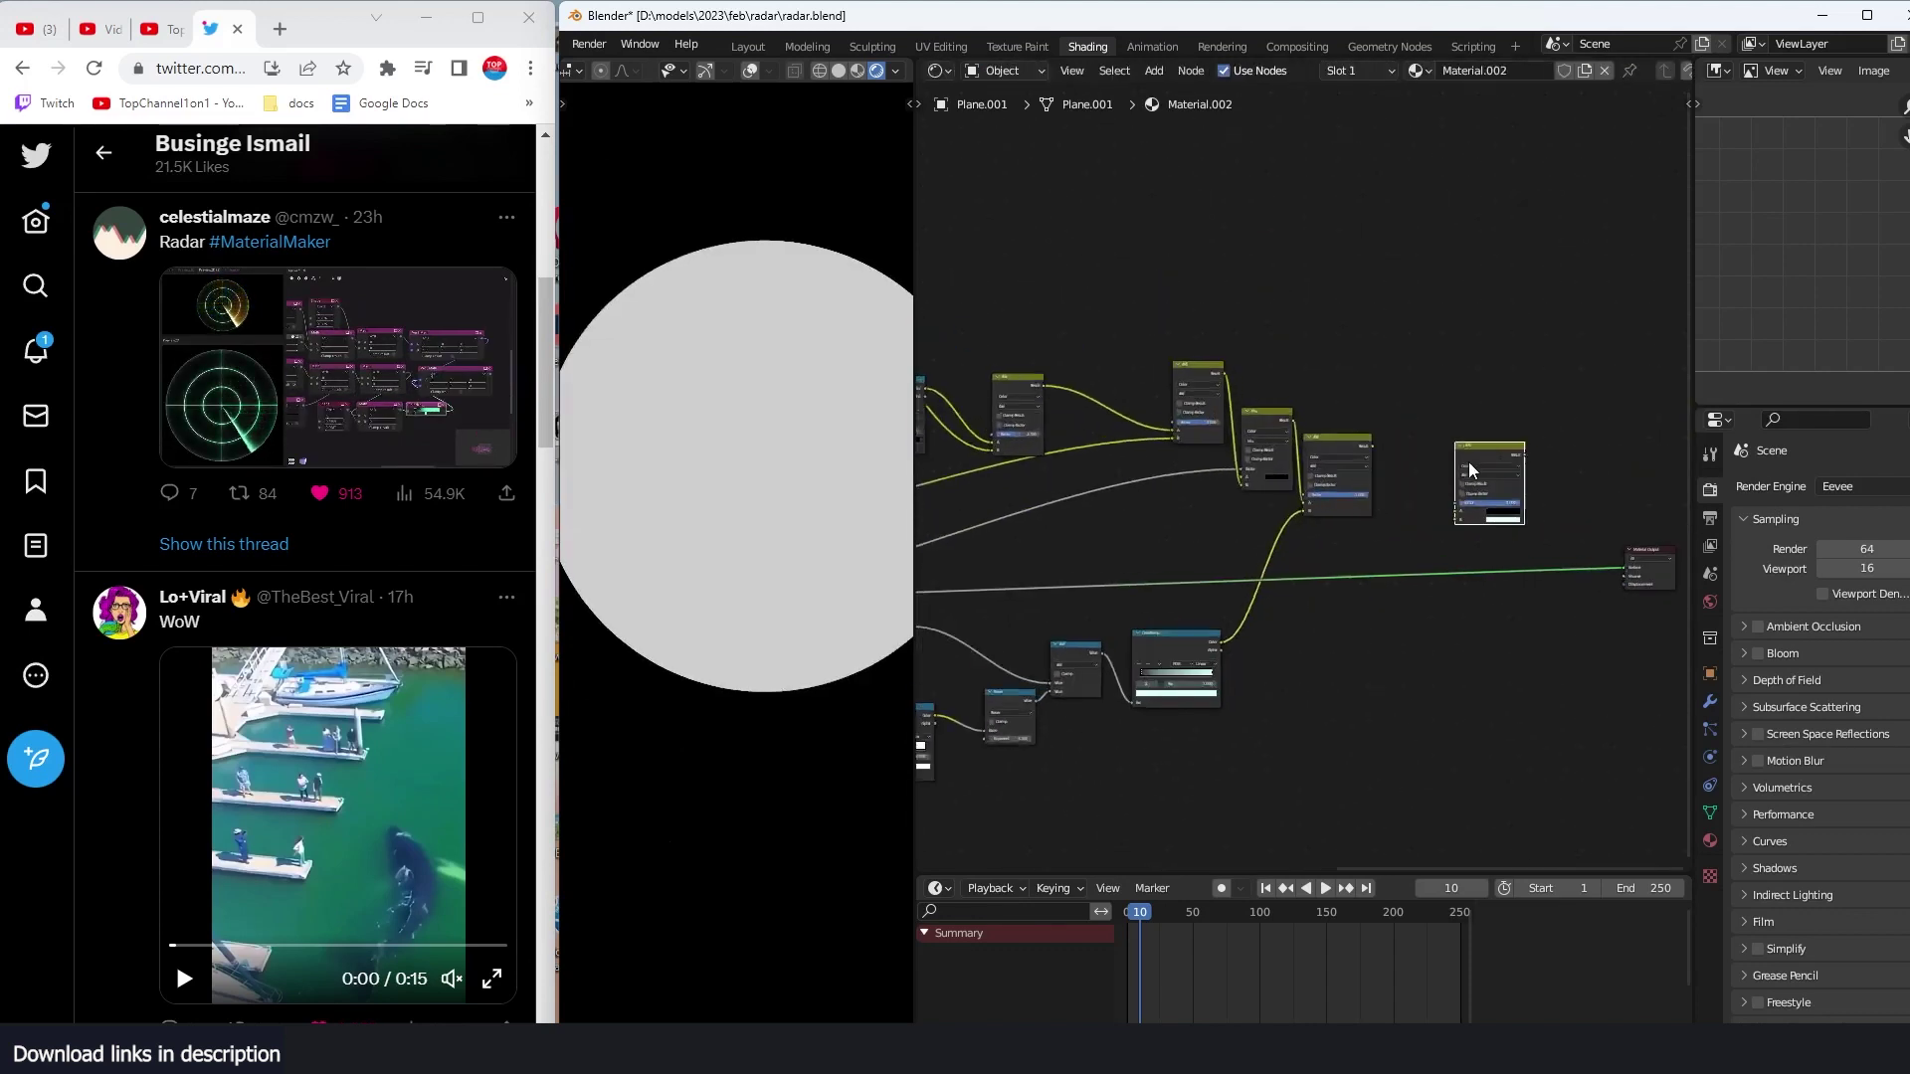
Step: Connect the chain's last result and the disc mask to the duplicated Add node, and preview that node through the Material Output
middle_drag(1452, 451, 1394, 448)
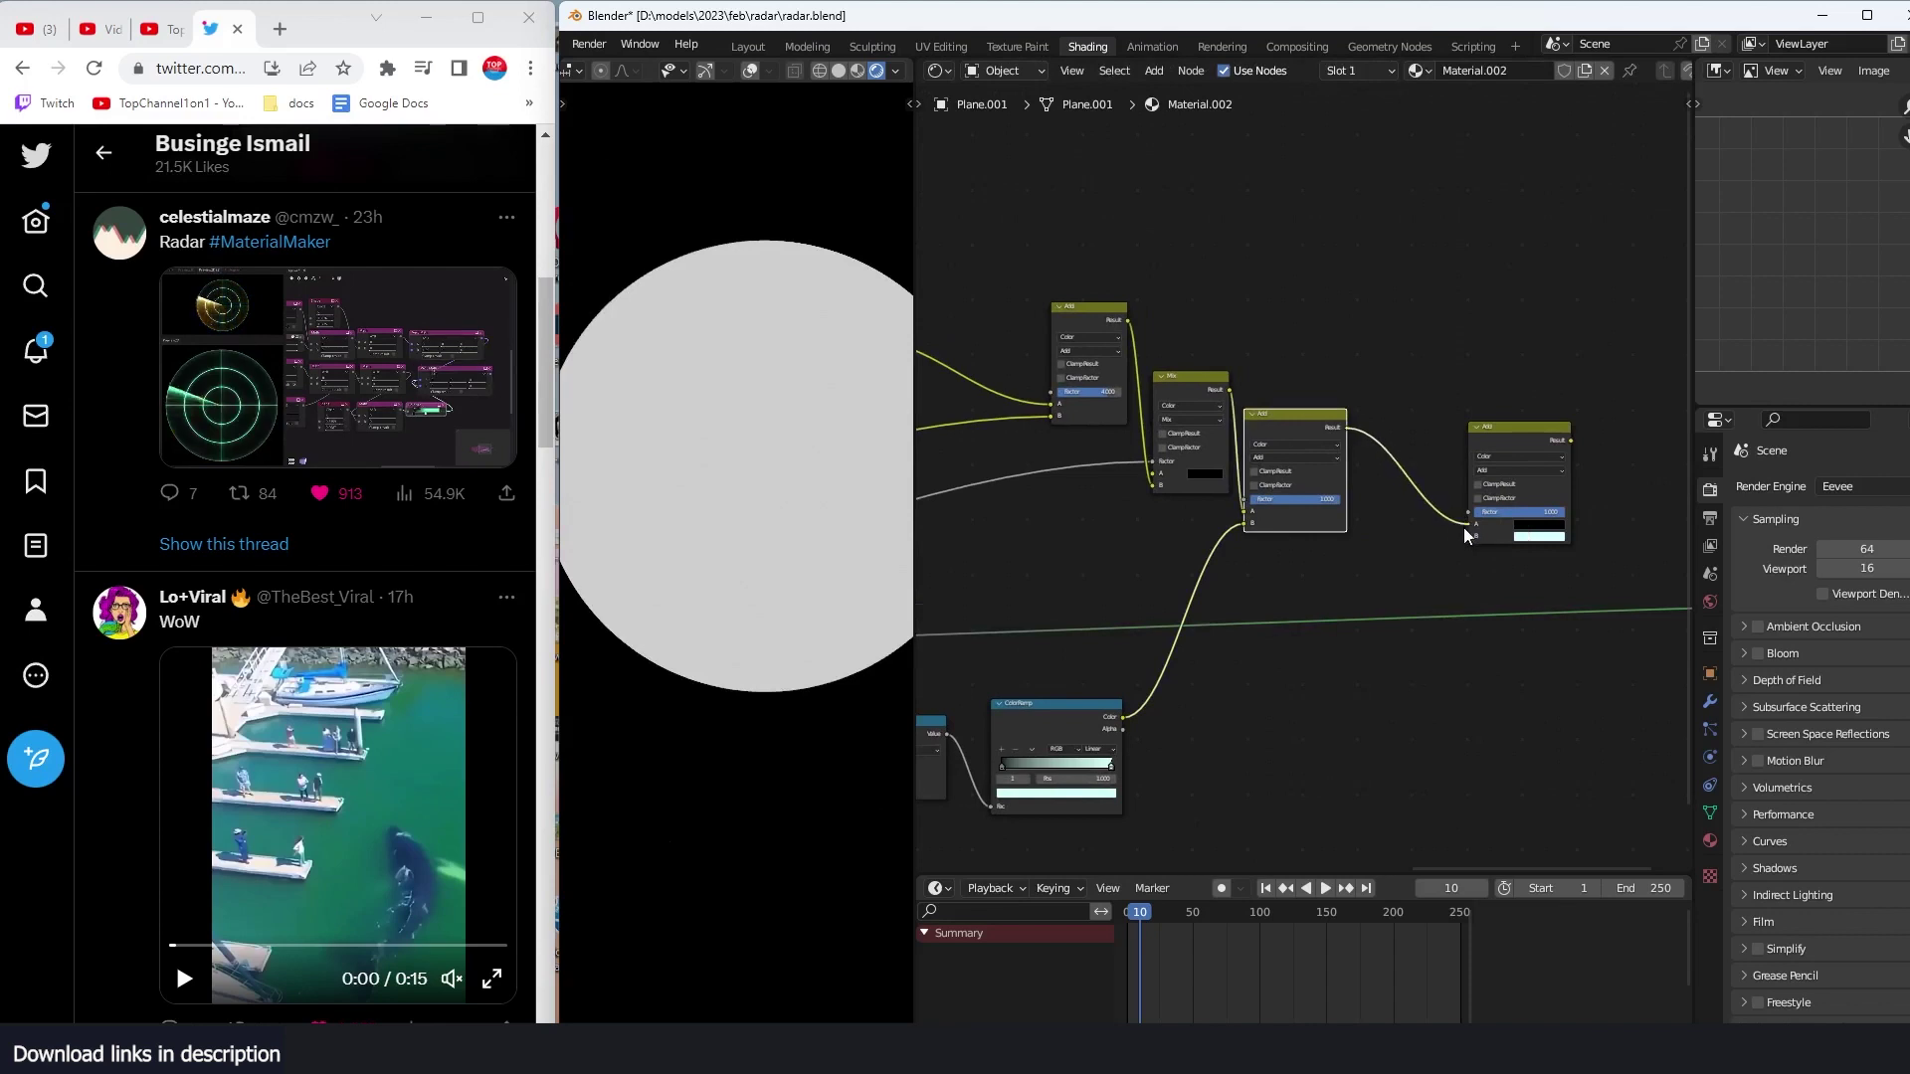
middle_drag(1671, 571, 1420, 573)
drag(1468, 608, 1227, 539)
ctrl+shift+click(1293, 451)
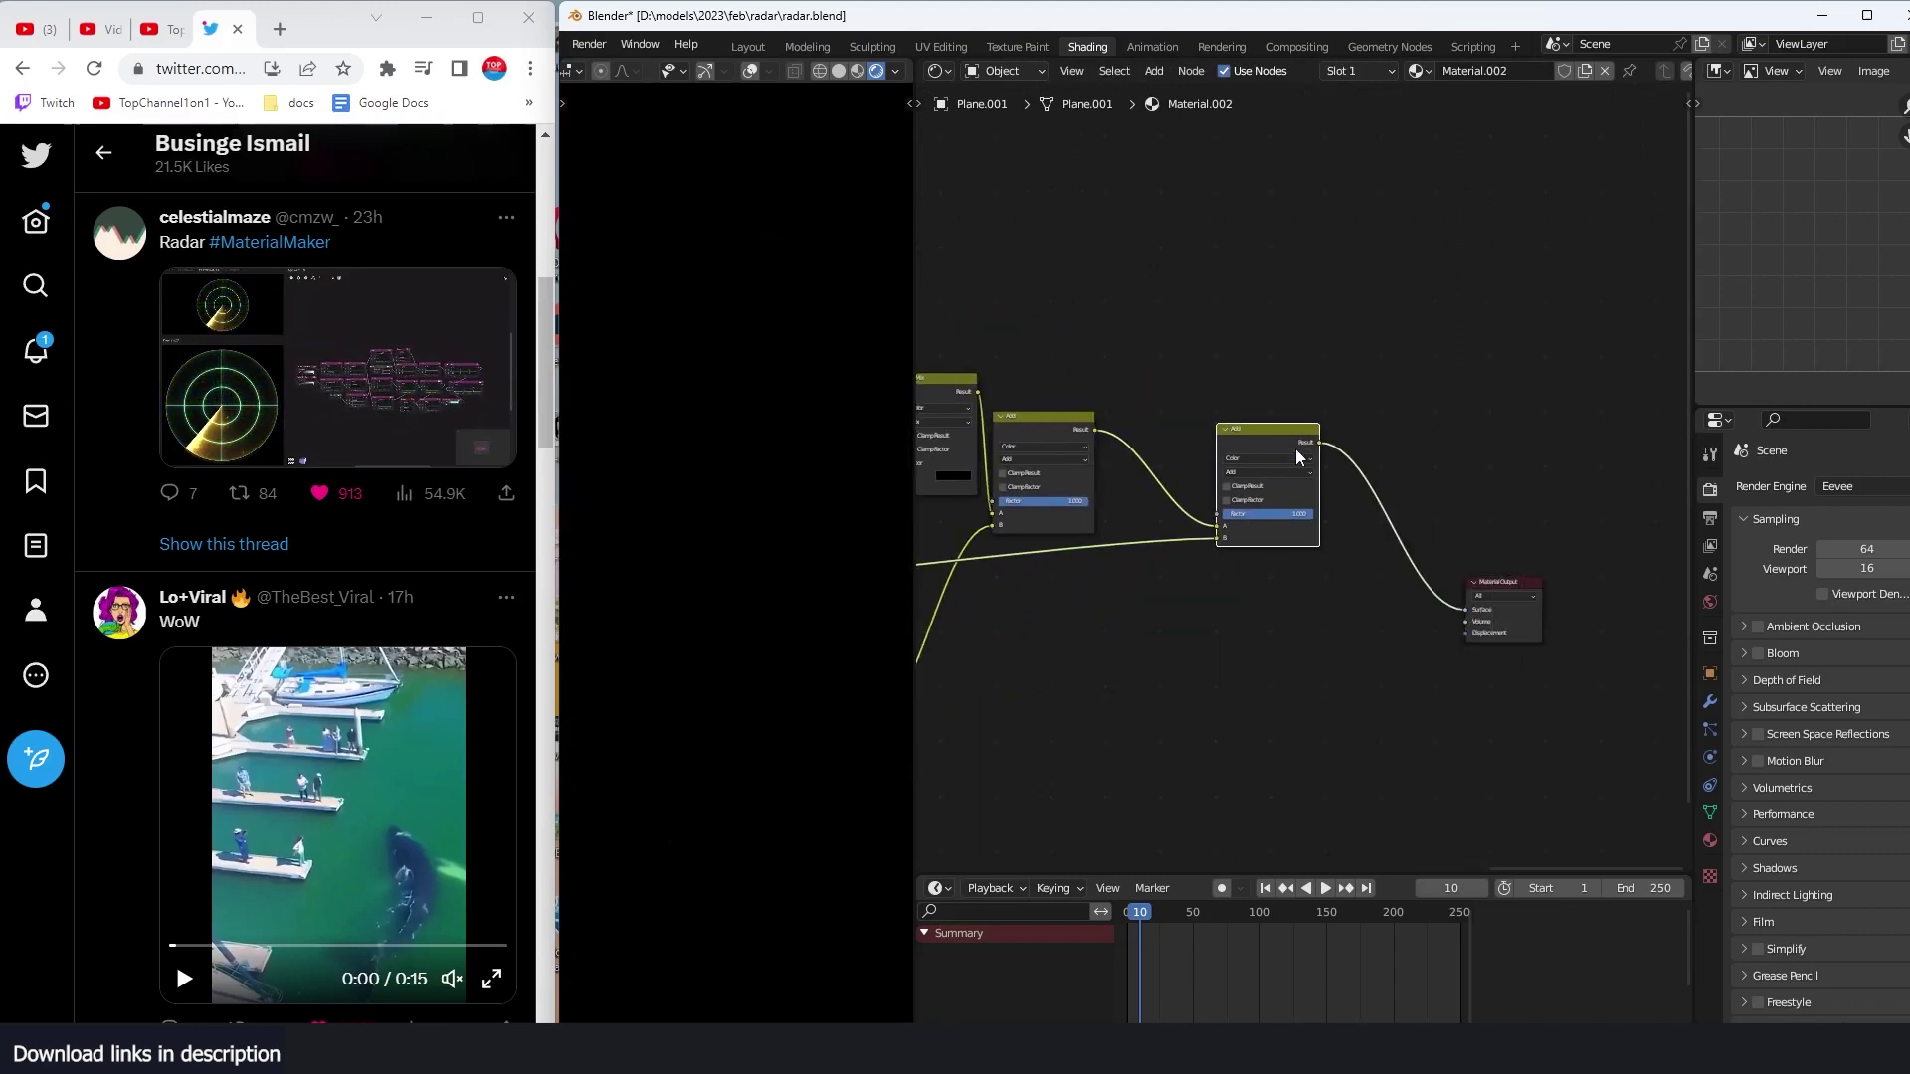
Step: Try routing the disc mask into the final Add node's factor instead of its colour input
scroll(1295, 453, up, 1)
mouse_move(1175, 550)
mouse_down()
mouse_move(1198, 540)
mouse_move(1190, 556)
mouse_up()
key(ctrl+z)
click(1259, 539)
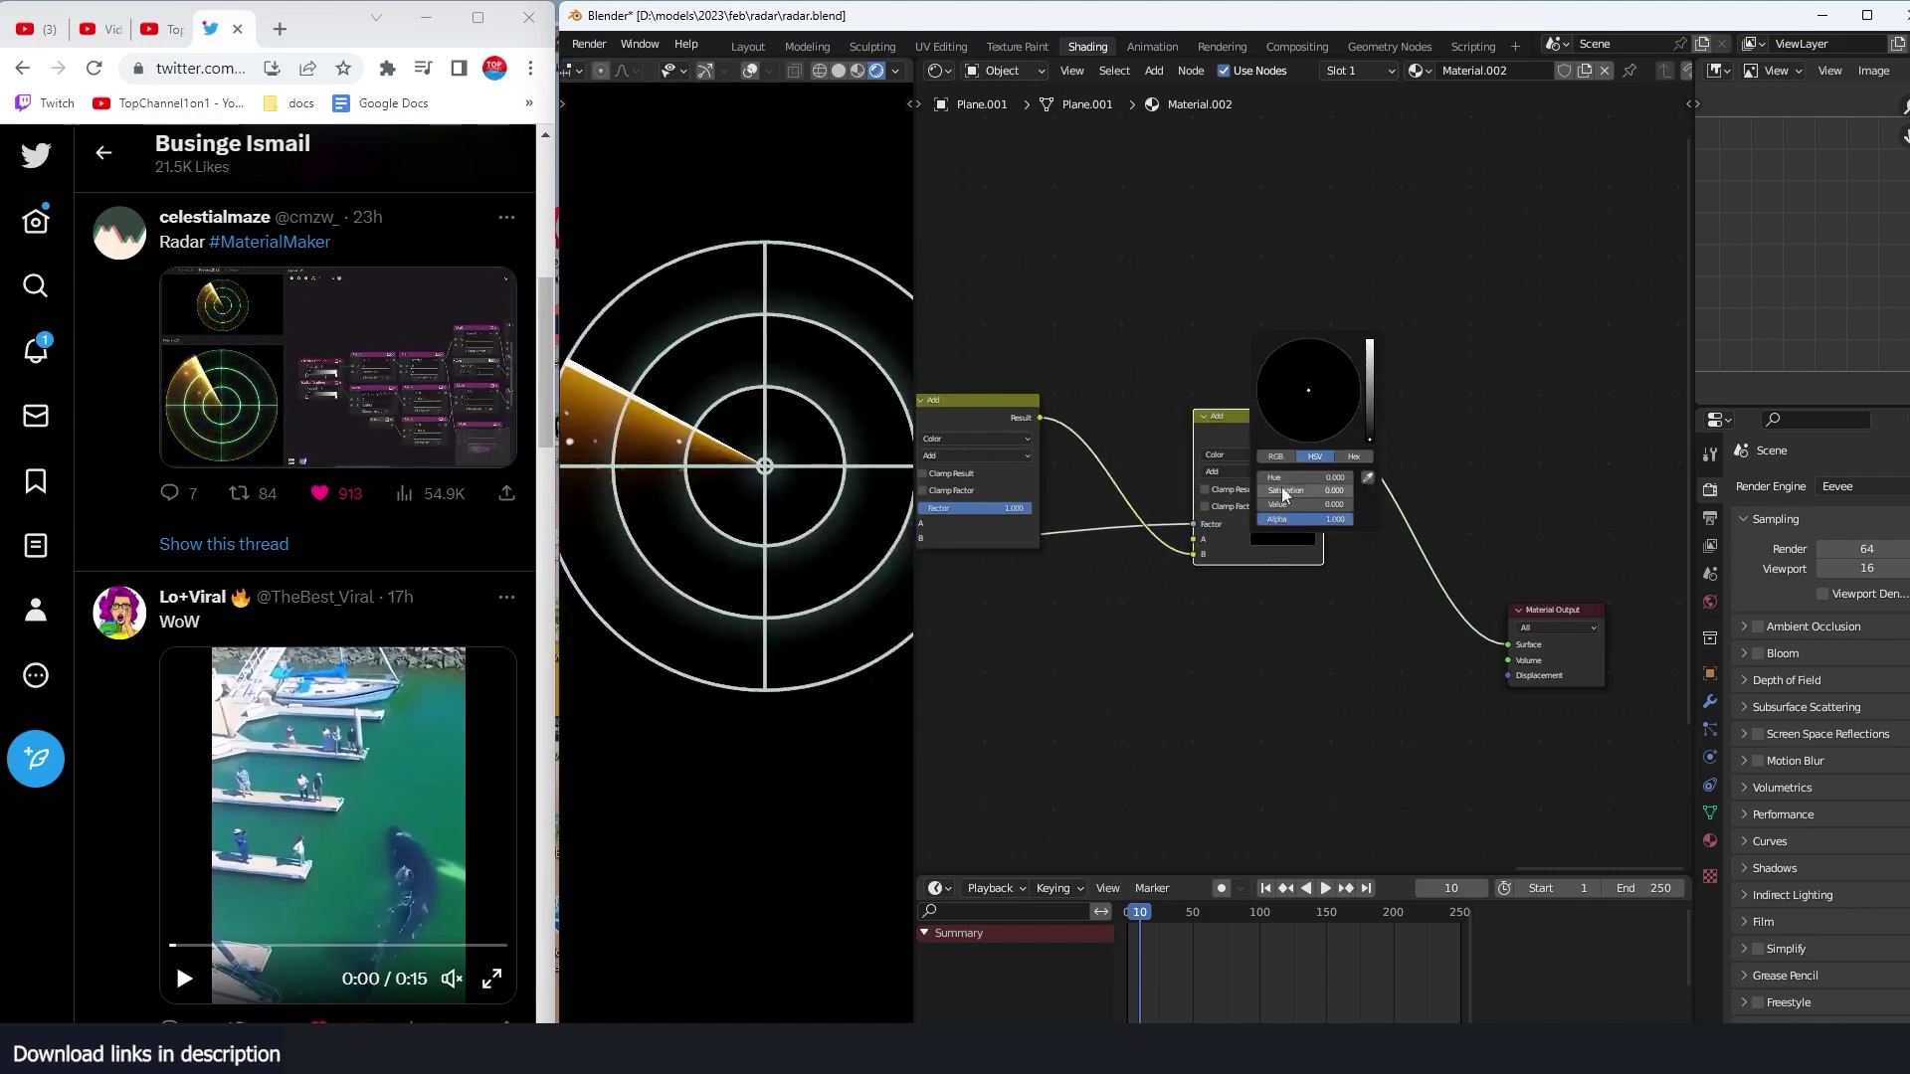
key(ctrl+z)
key(ctrl+z)
Step: Swap the final Add node's inputs so the disc mask feeds B, and set its factor to 0.006
middle_drag(1199, 563, 1311, 531)
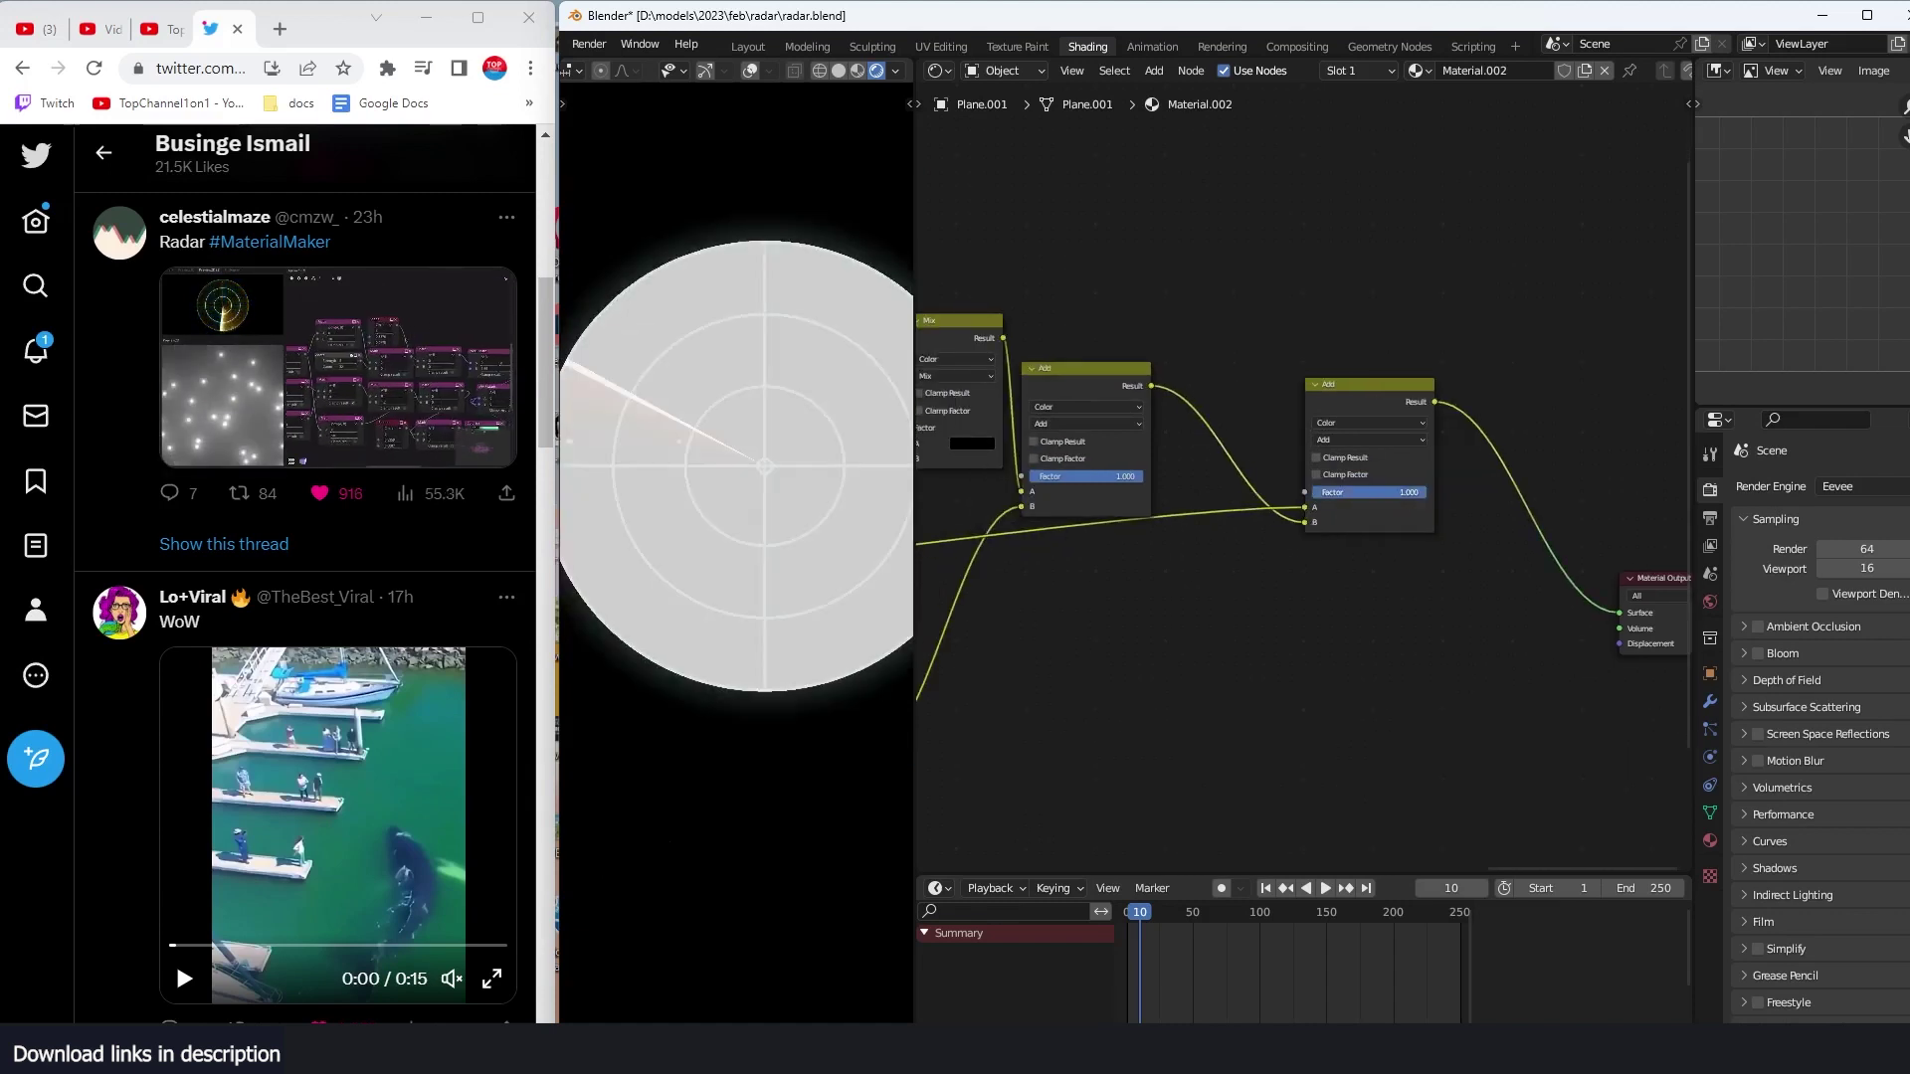
mouse_move(1309, 505)
mouse_down()
mouse_move(1286, 521)
mouse_move(1303, 523)
mouse_up()
drag(1151, 387, 1242, 577)
Step: Insert a ColorRamp between the disc mask and the final Add node, and colour its end stop bright green
key(shift+a)
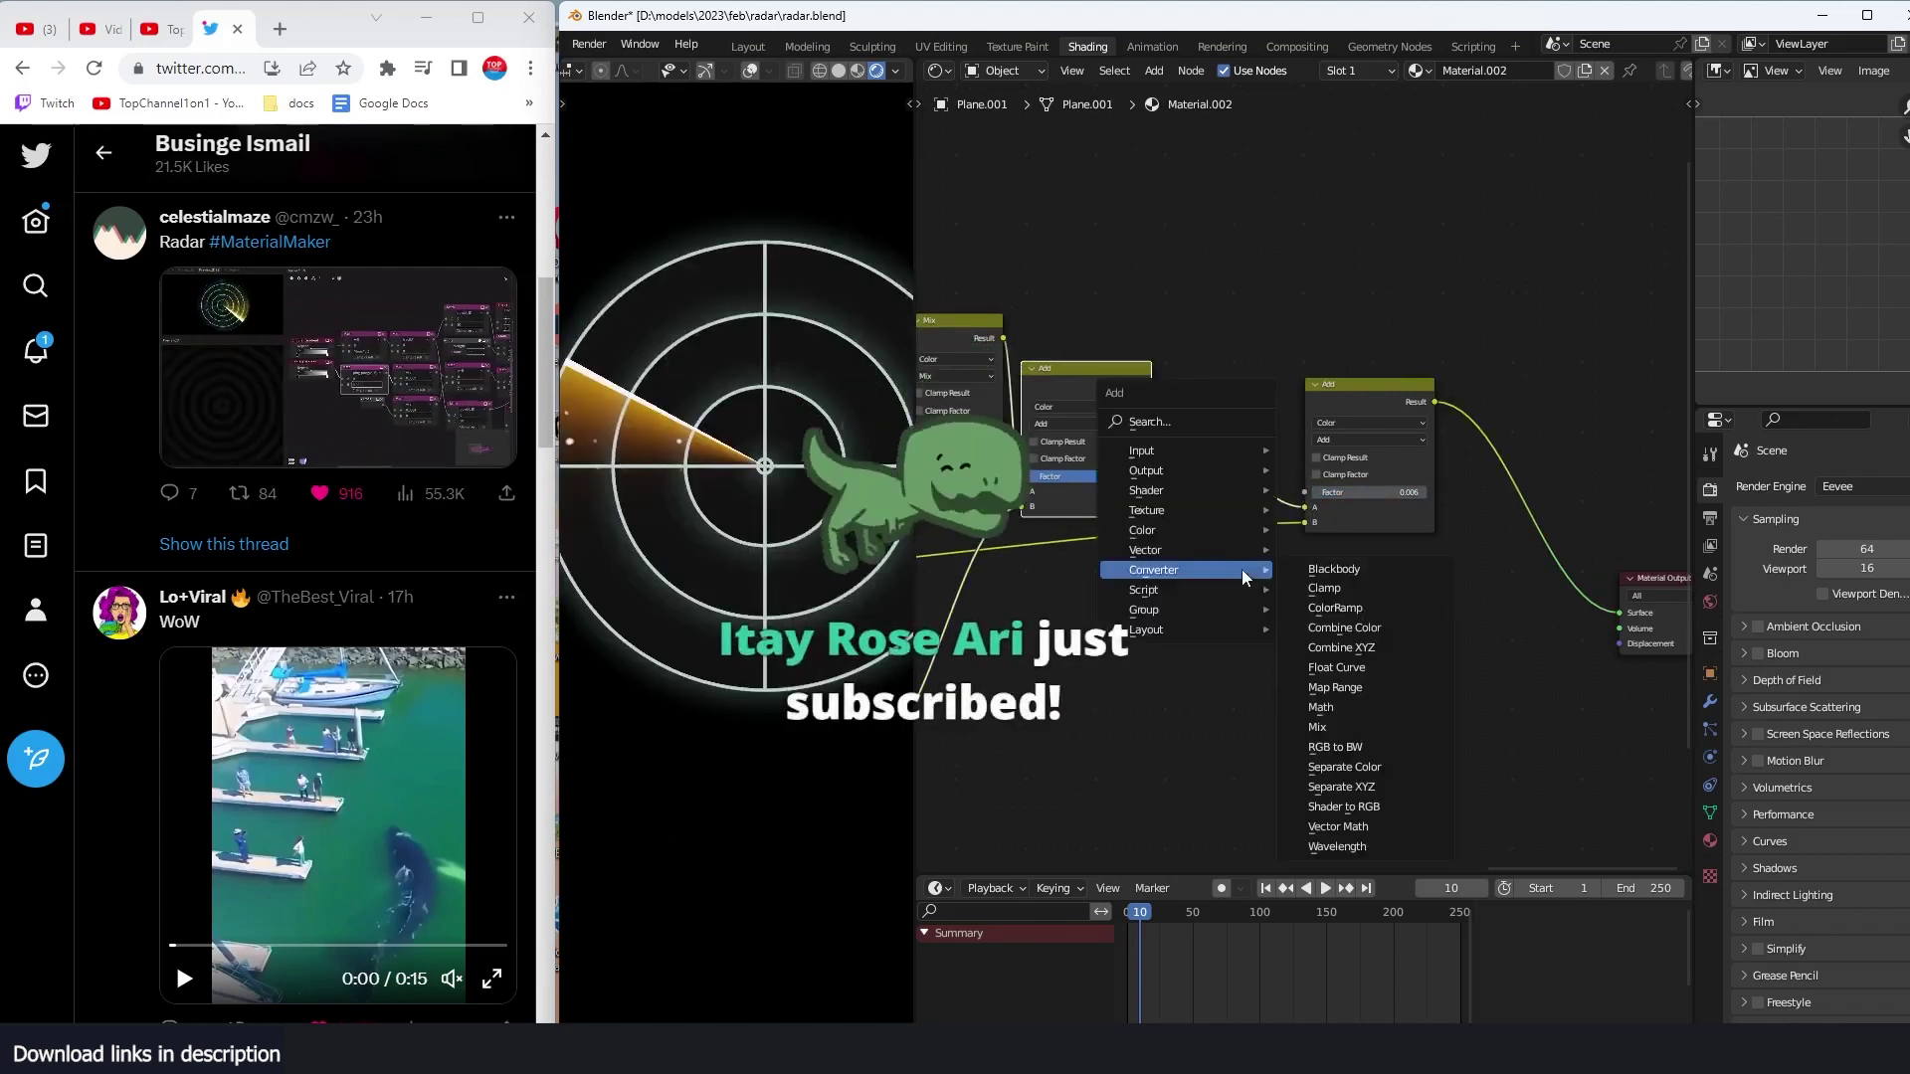
click(1326, 602)
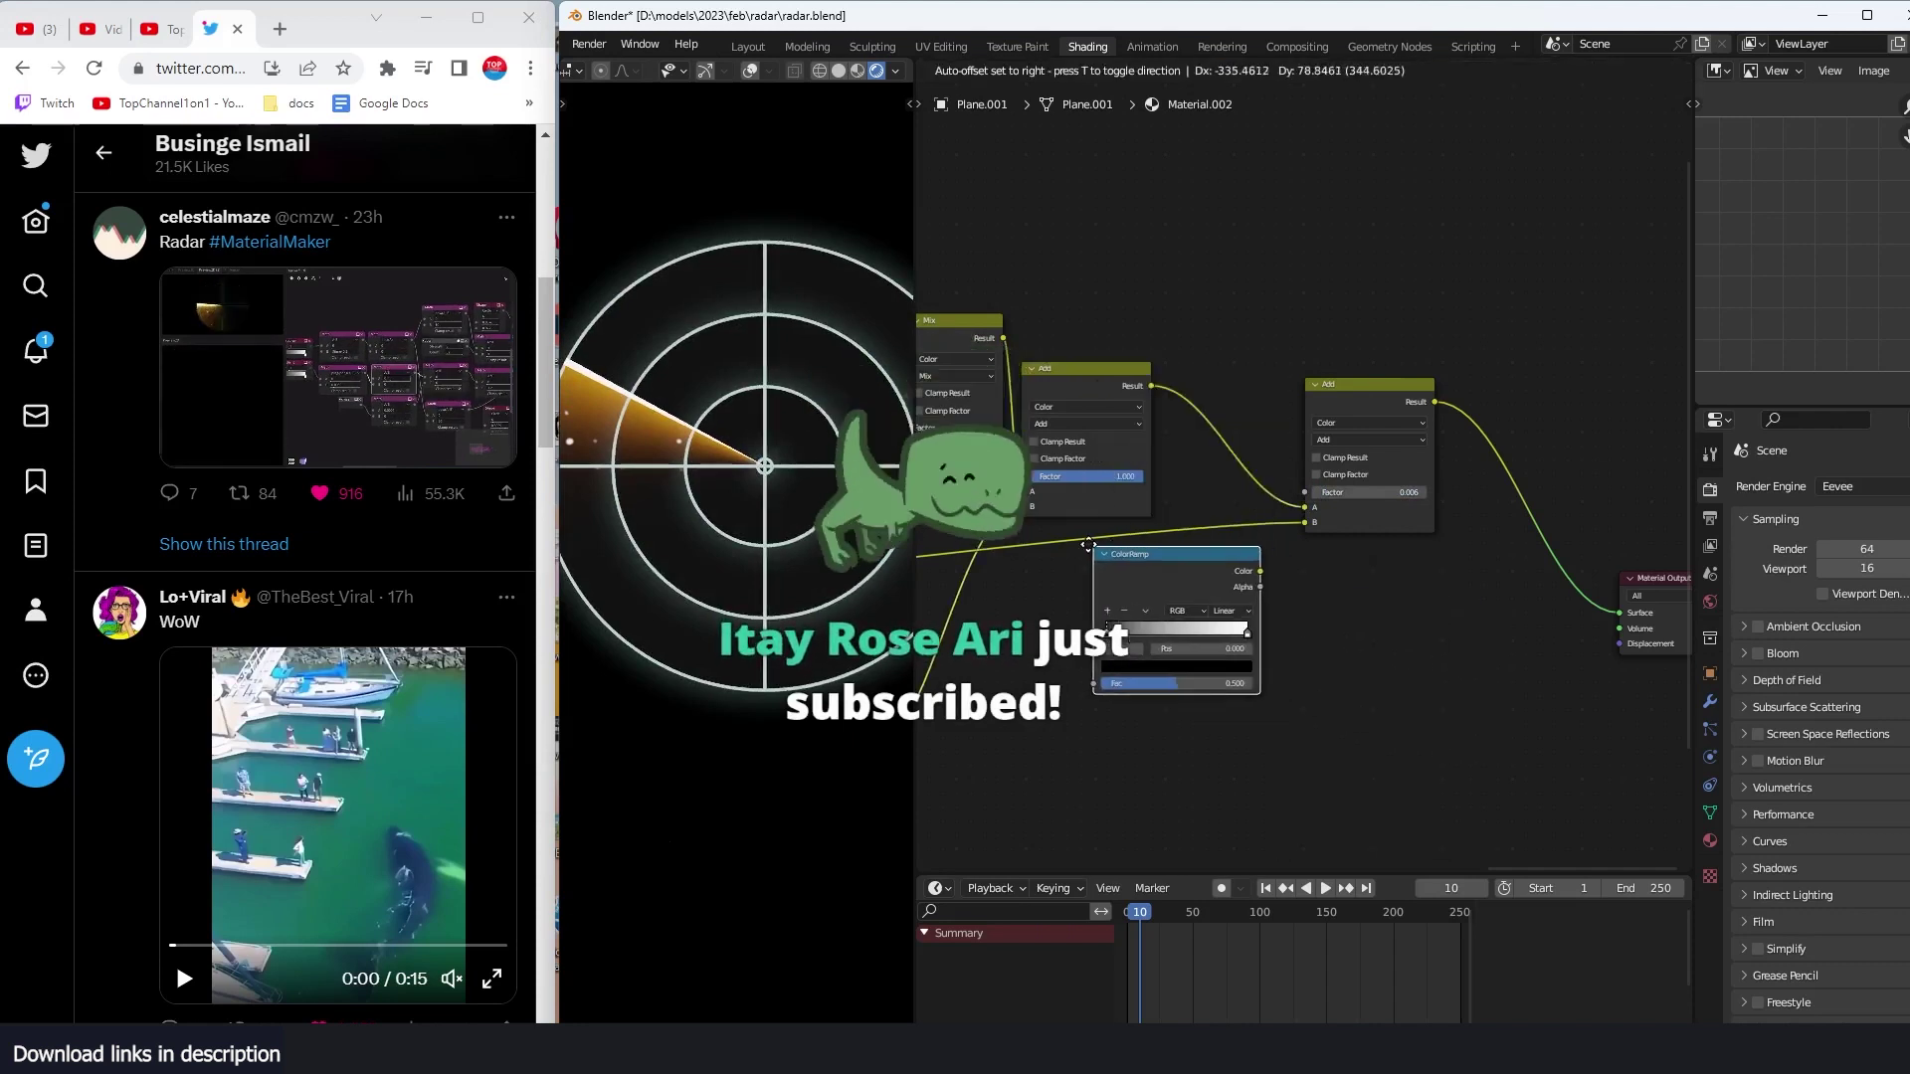
click(1205, 593)
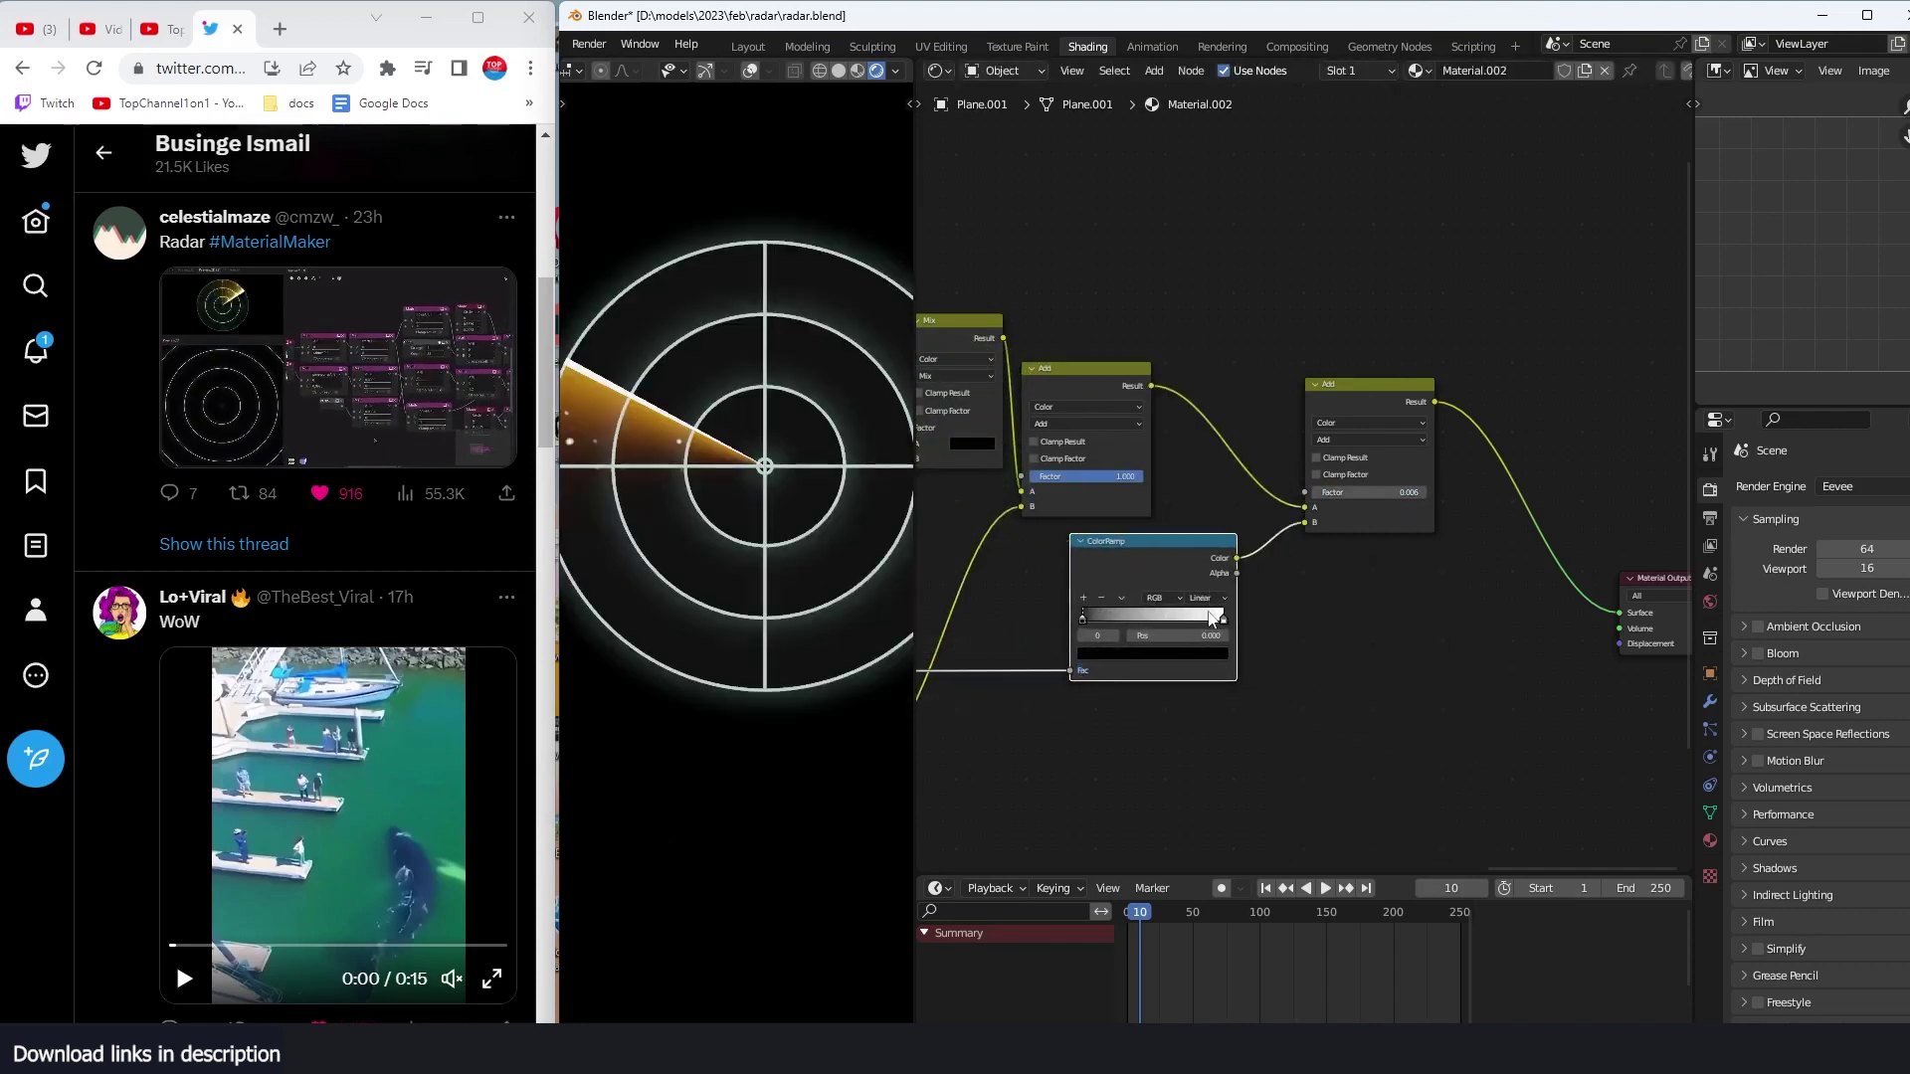
click(1214, 654)
click(1125, 475)
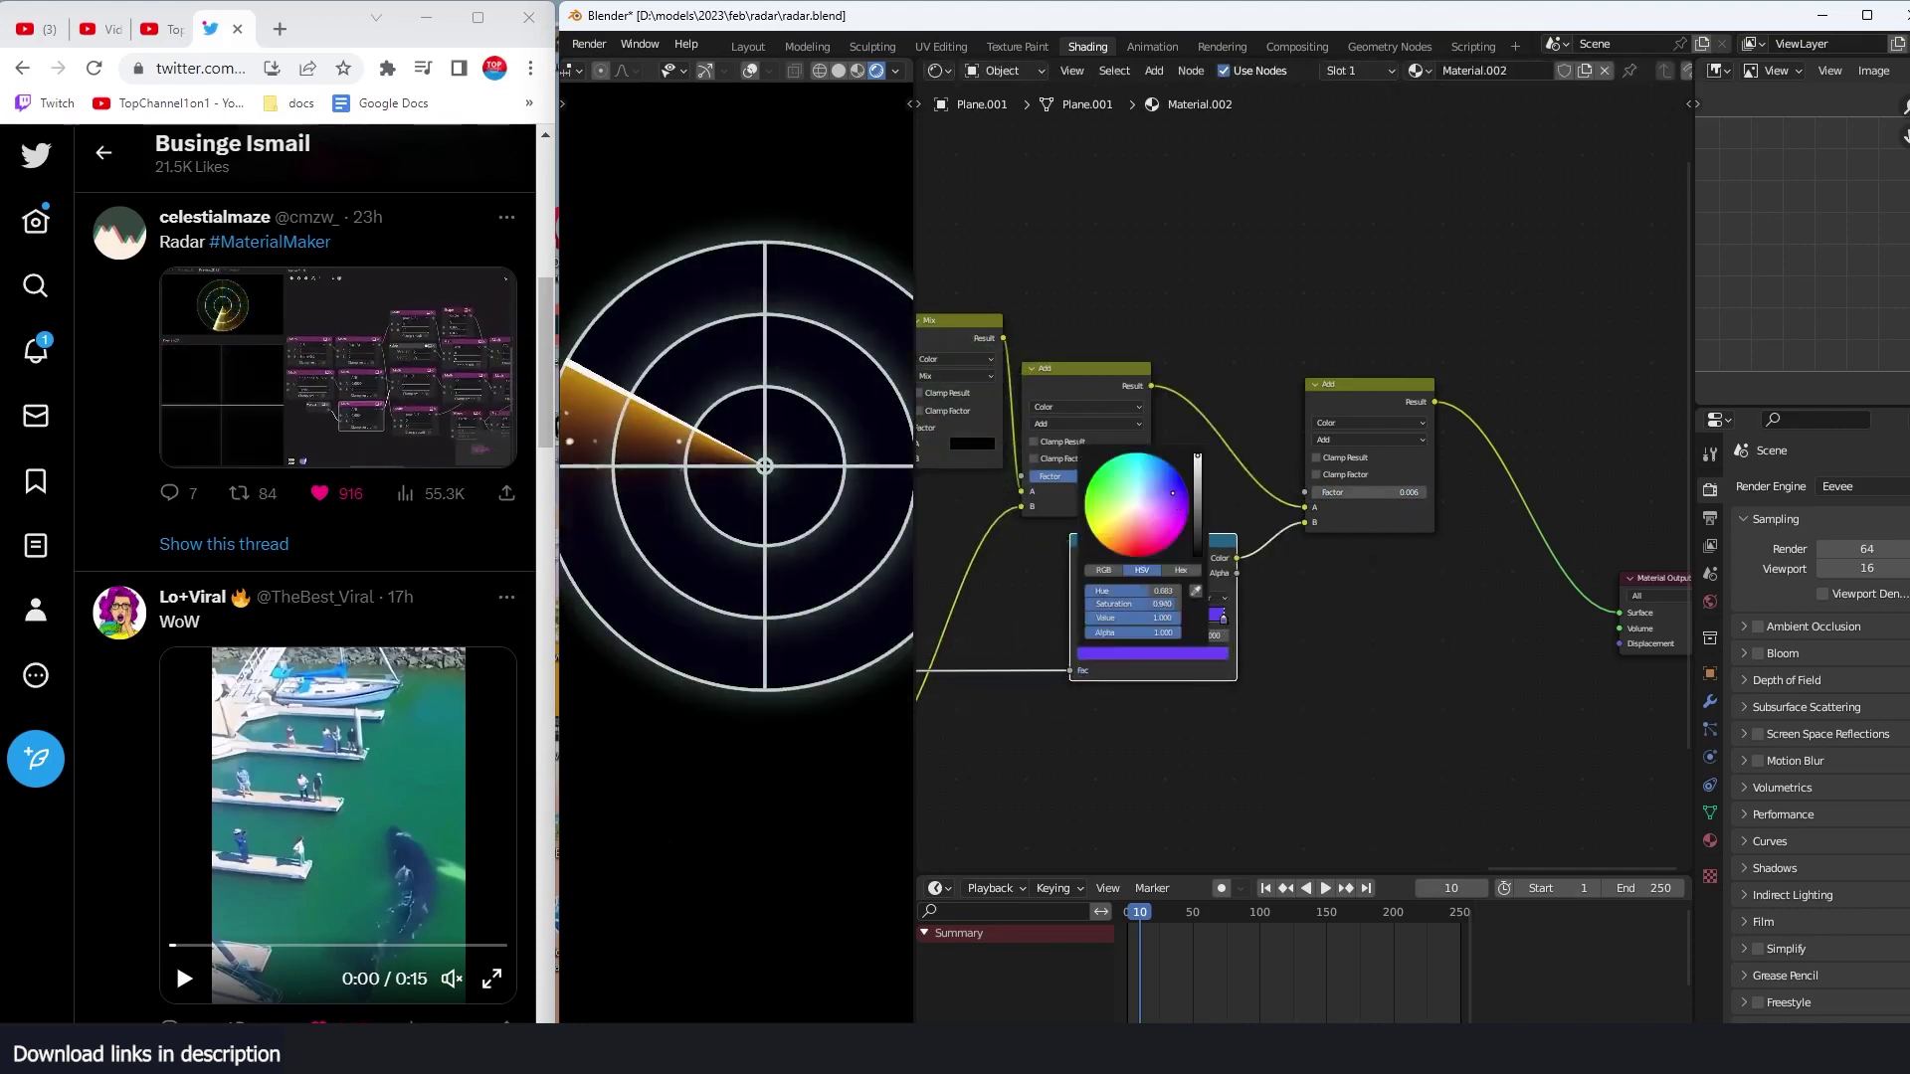
drag(1125, 475, 1085, 493)
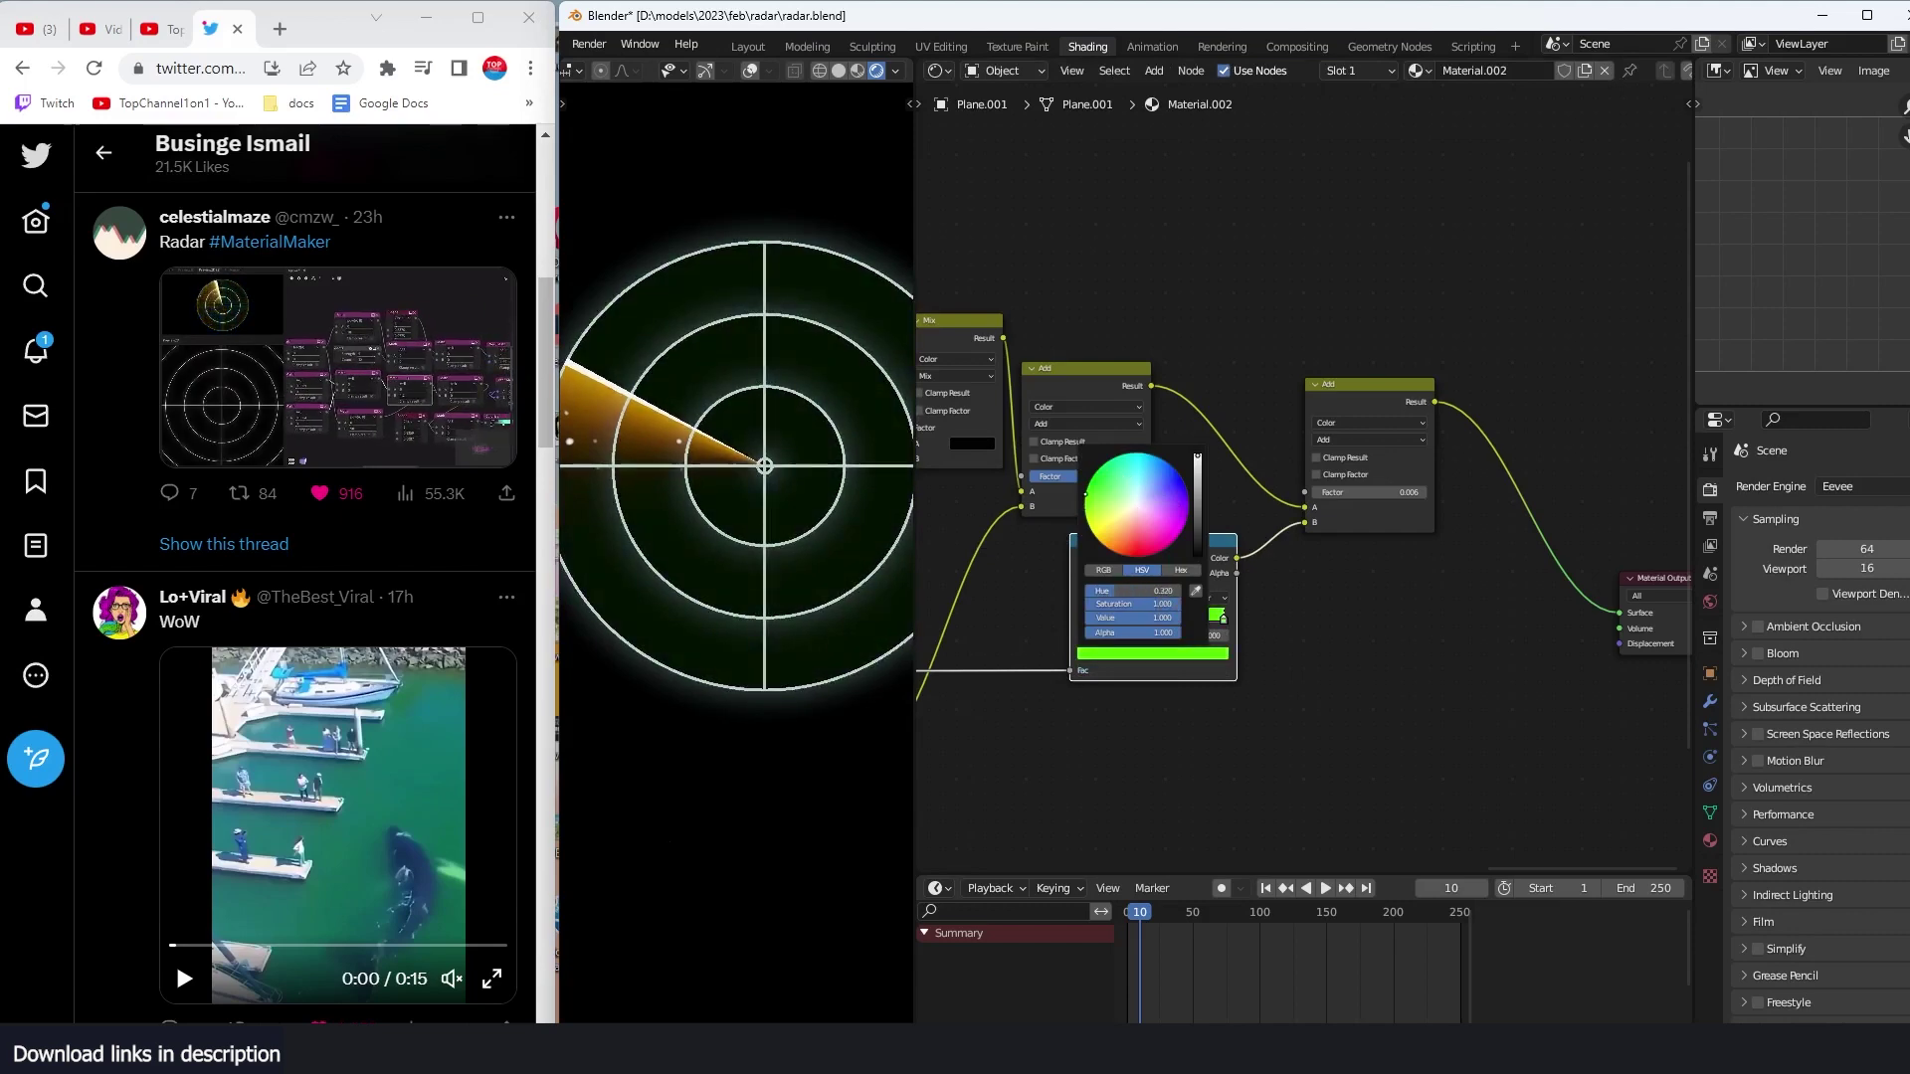
Step: Move the Material Output farther away from the final Add node to make room for more nodes
scroll(1299, 555, down, 4)
middle_drag(1299, 555, 1412, 630)
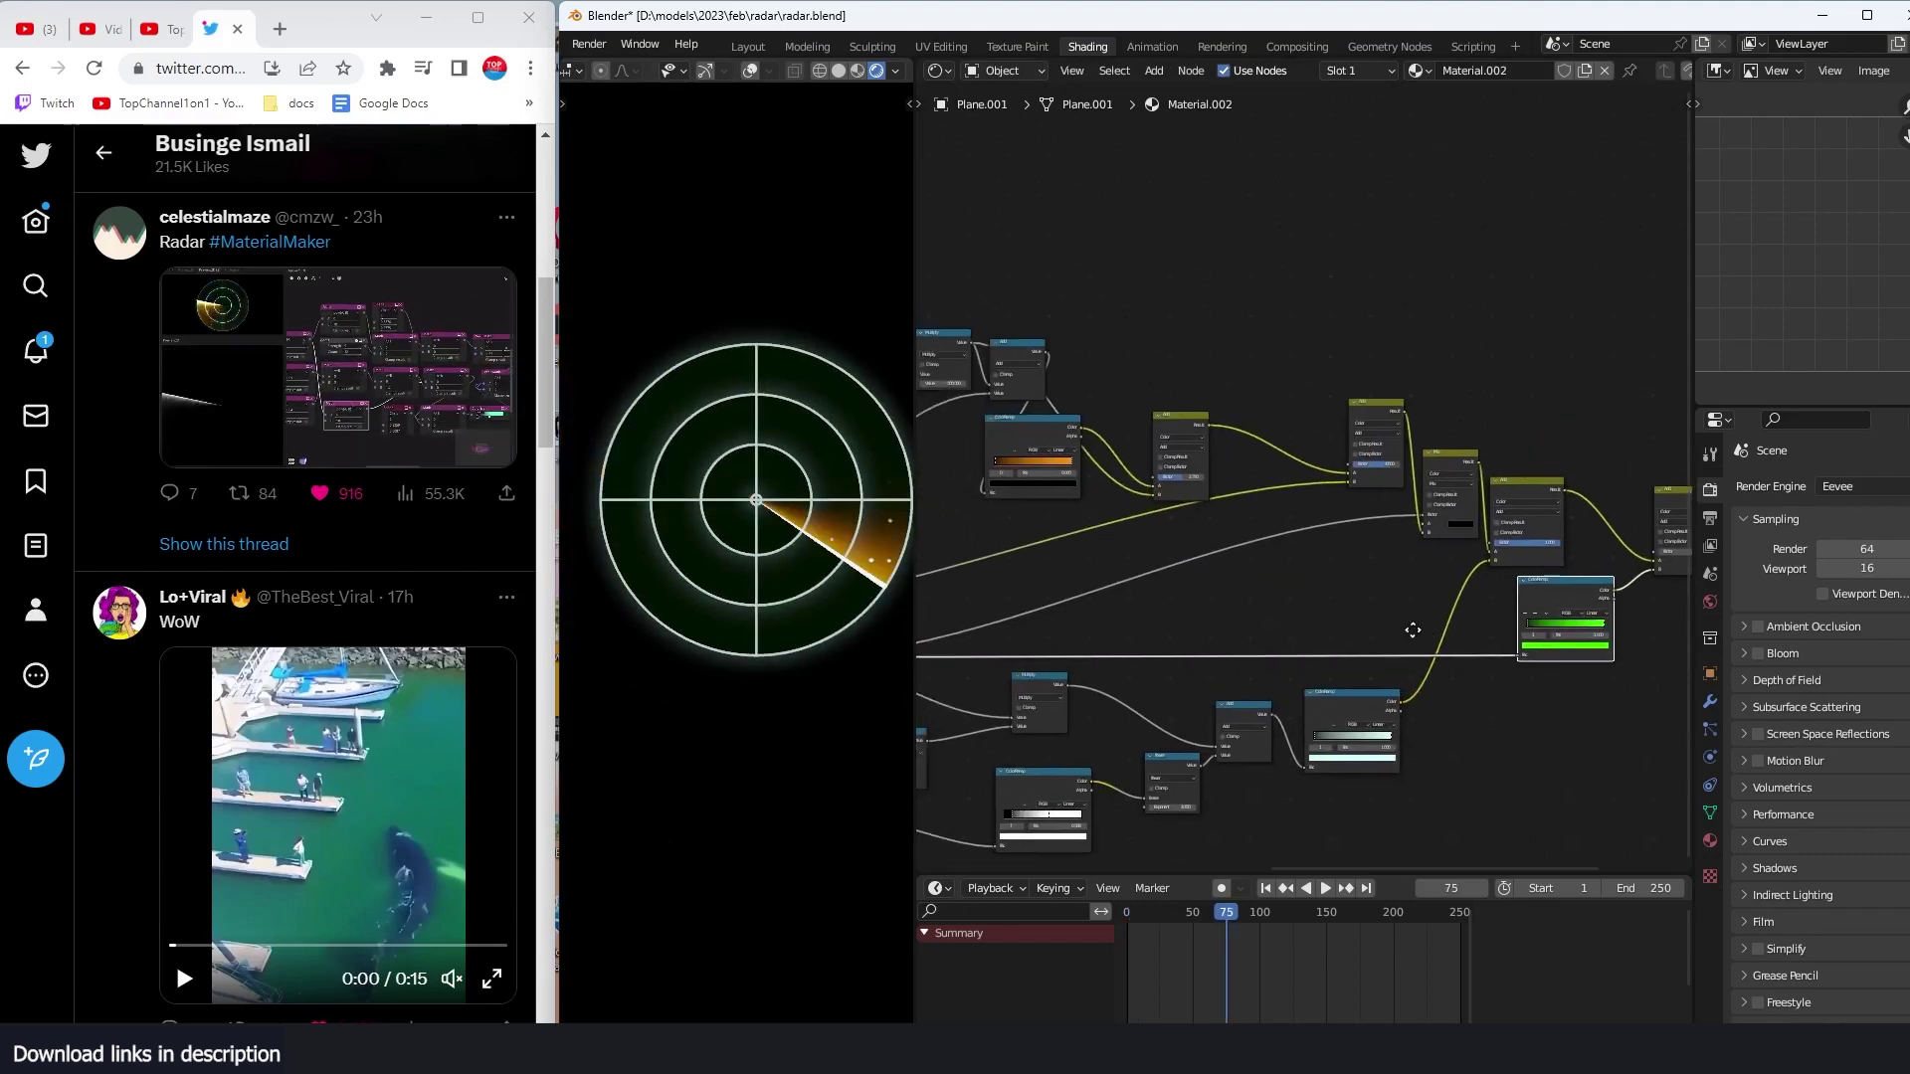
scroll(1413, 629, down, 4)
middle_drag(1274, 660, 1135, 505)
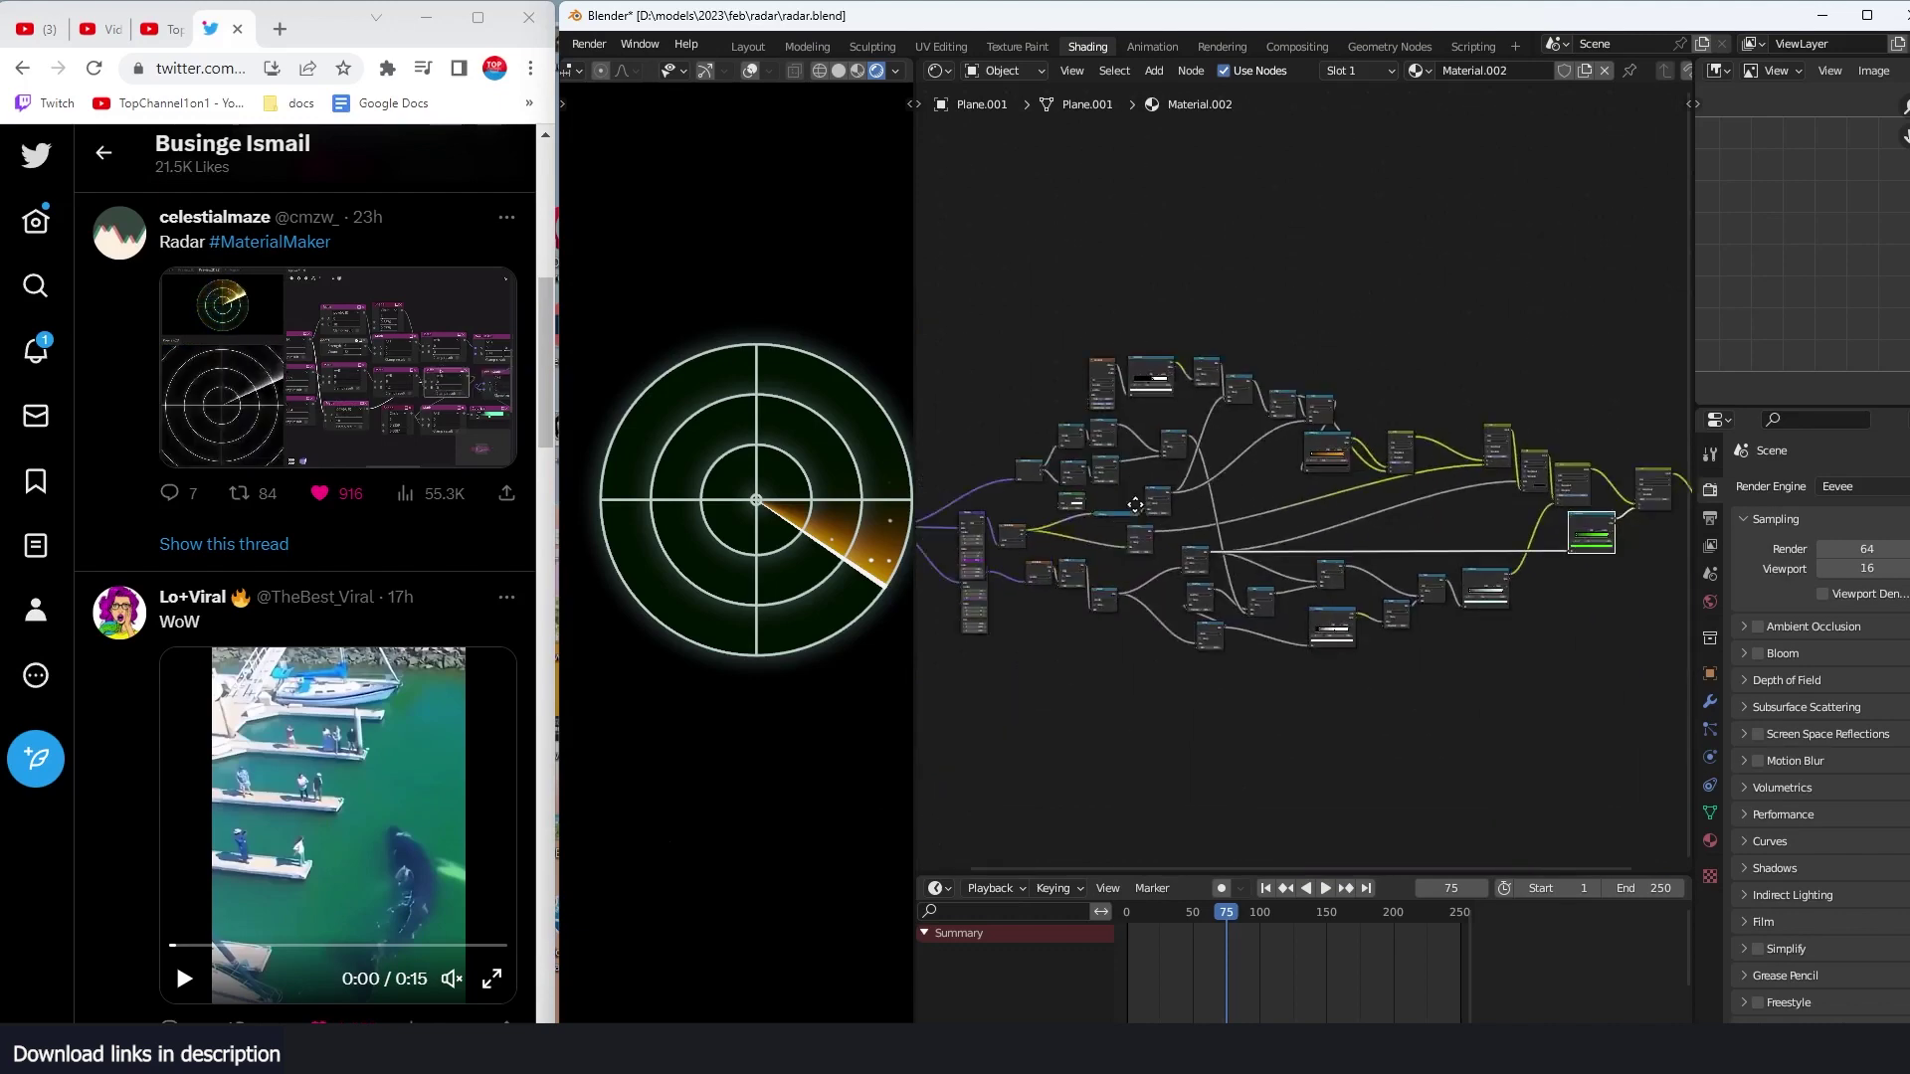
scroll(1114, 527, up, 5)
scroll(709, 473, up, 2)
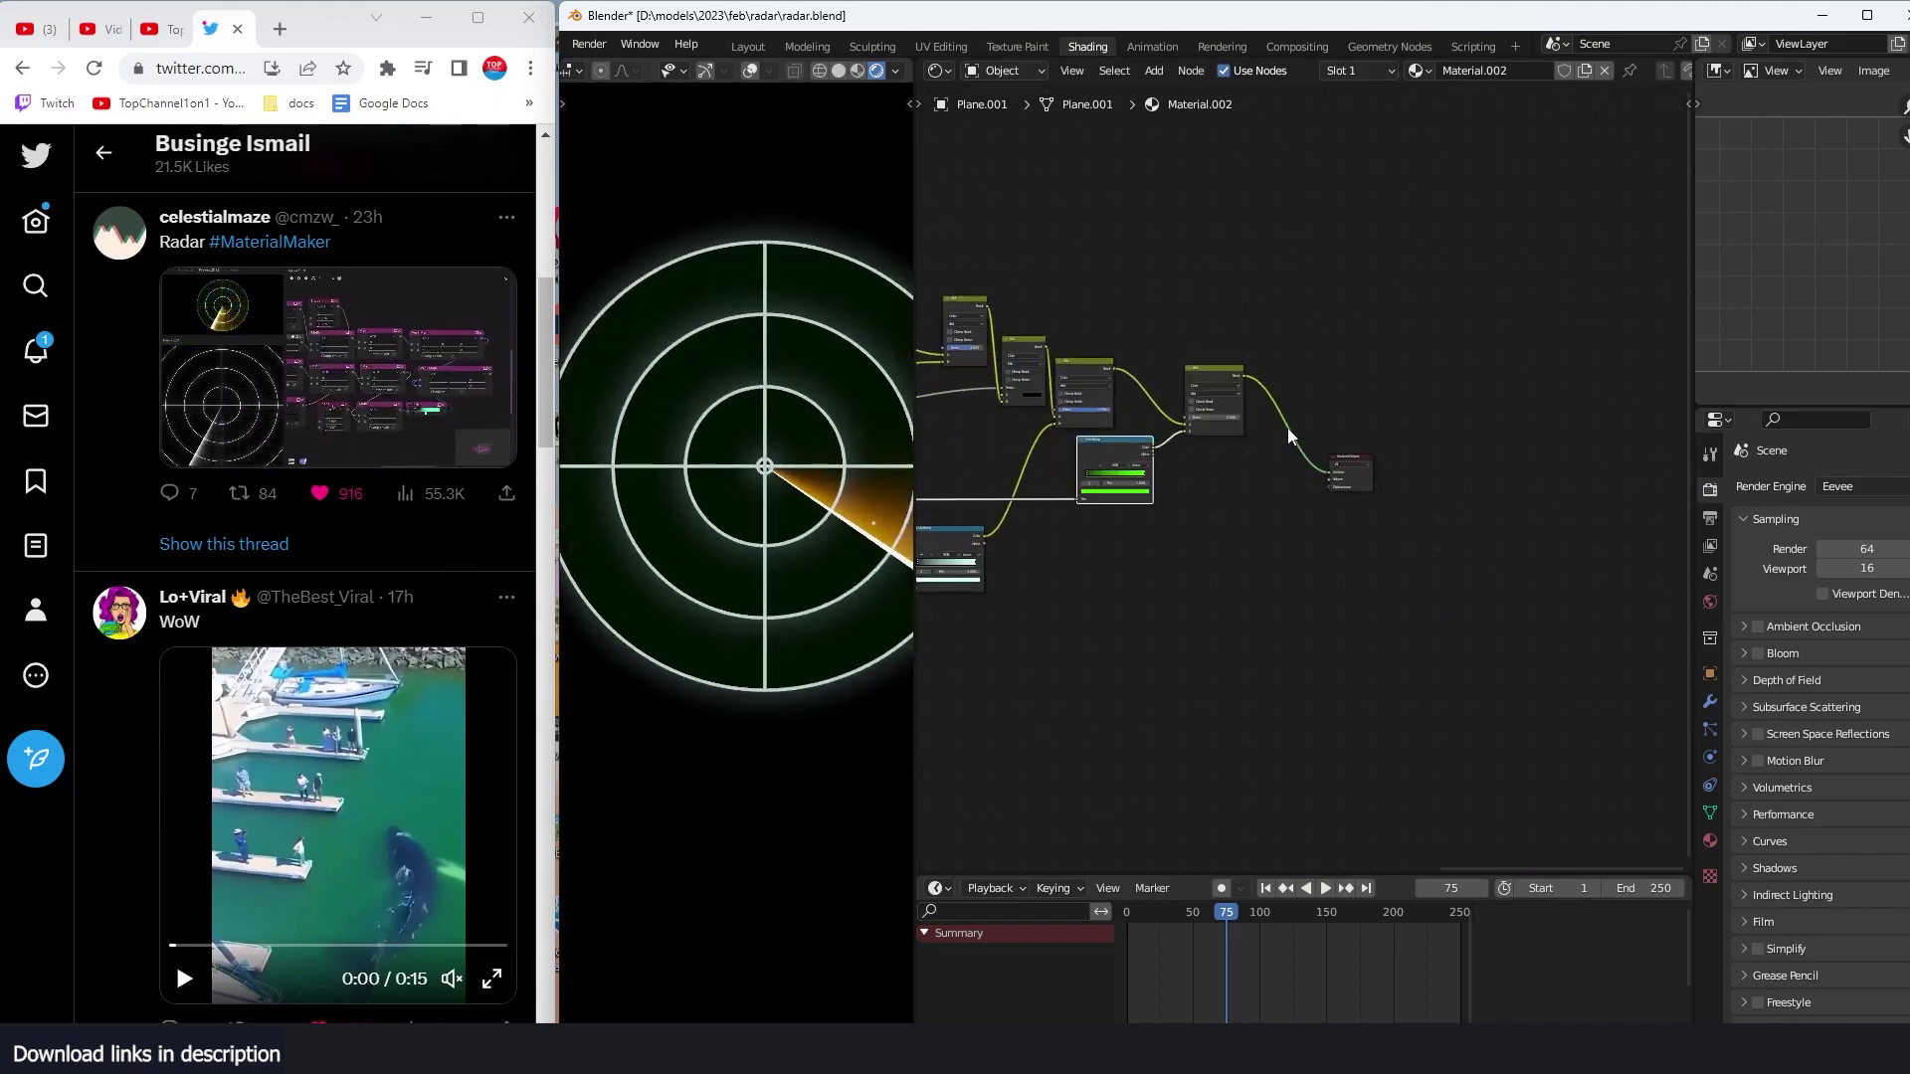
drag(1364, 456, 1560, 413)
Step: Add a Texture Coordinate node below the final Add node and preview its Object output
scroll(1299, 511, up, 4)
key(shift+a)
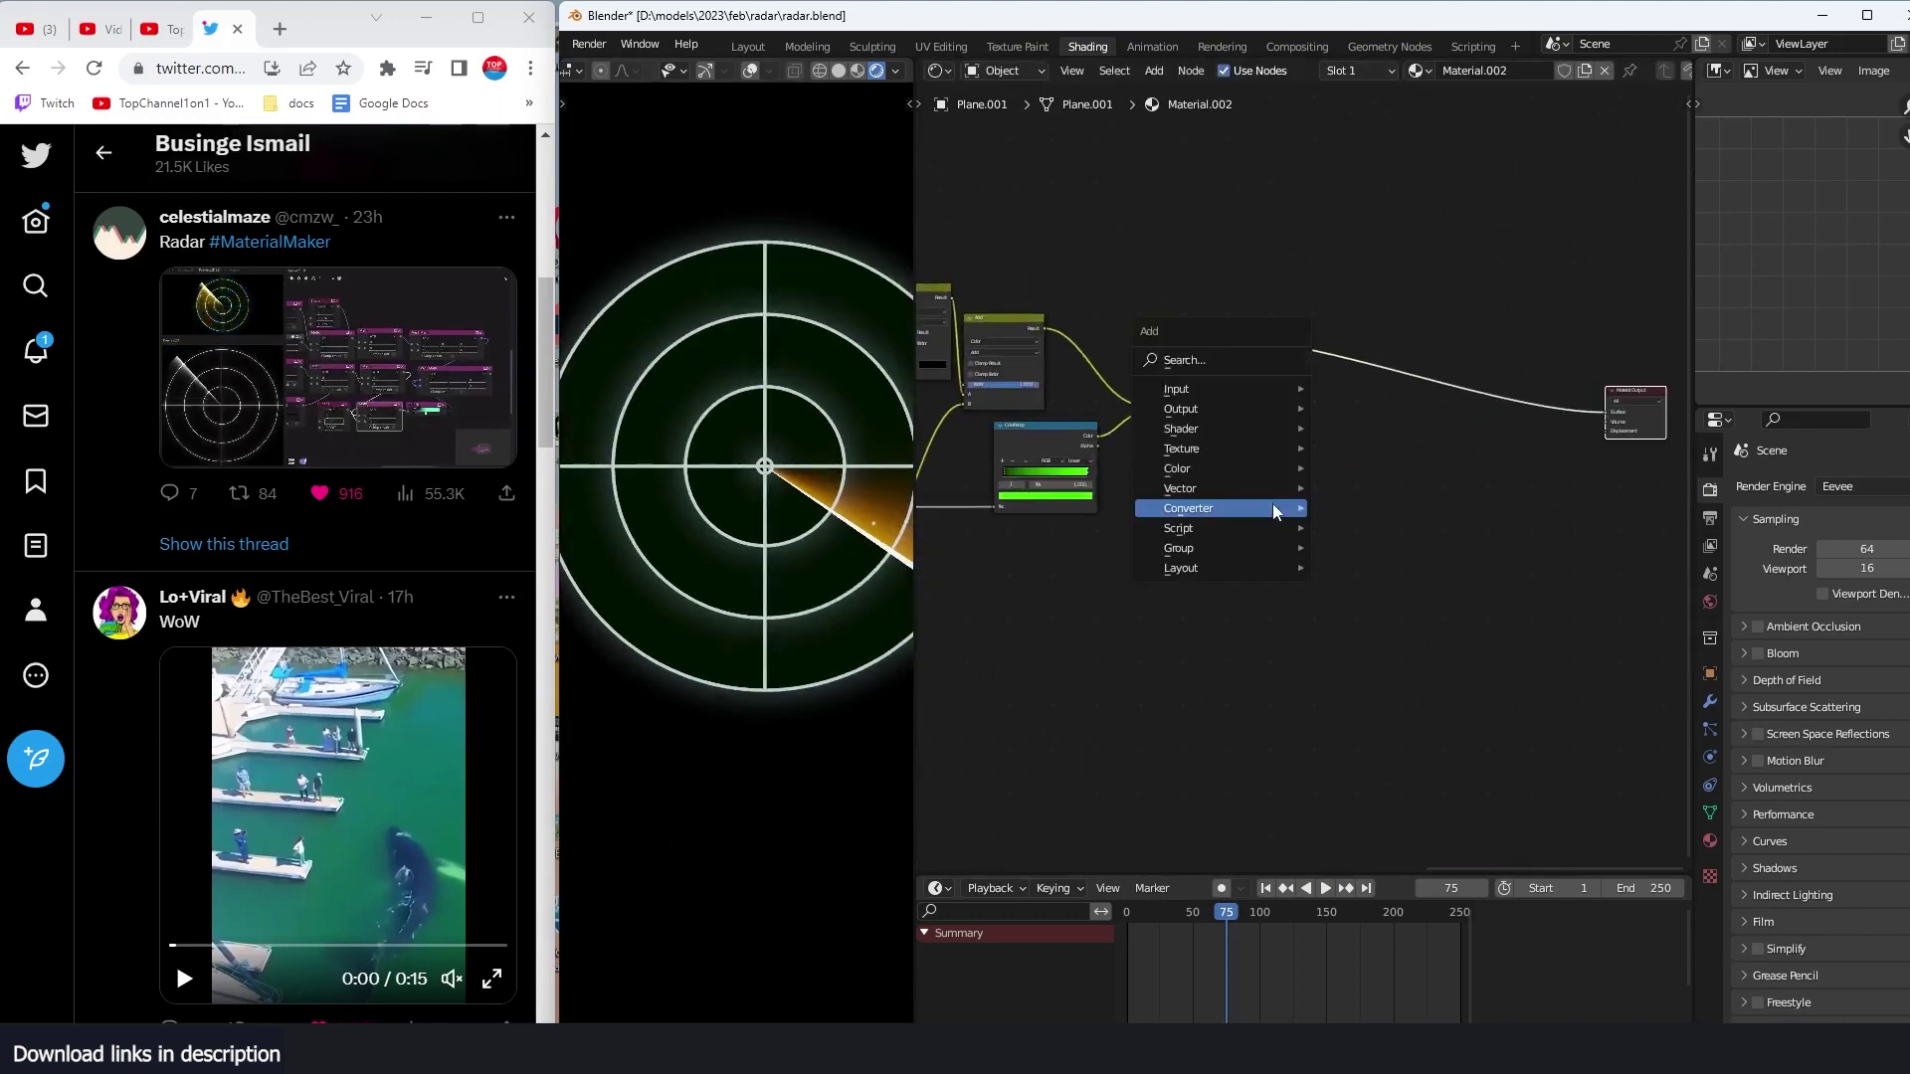
click(1278, 362)
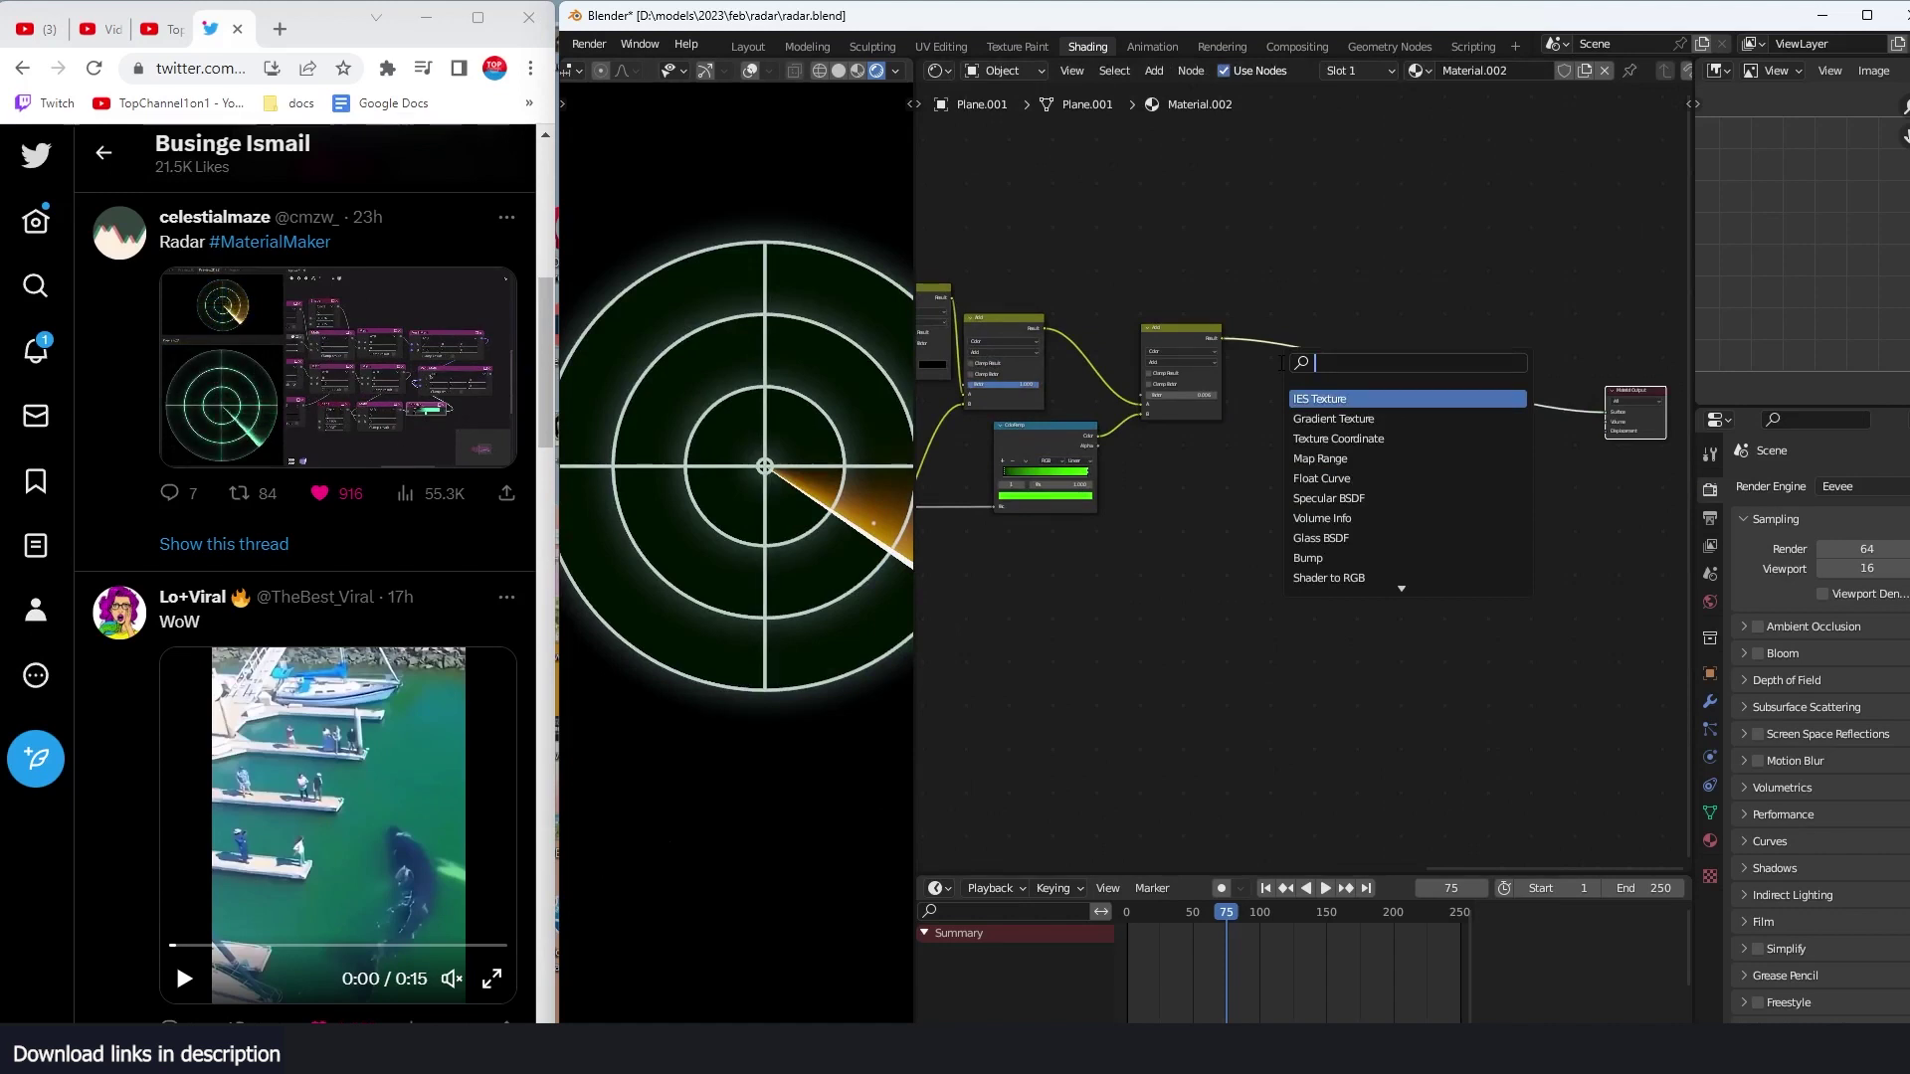
text(gra)
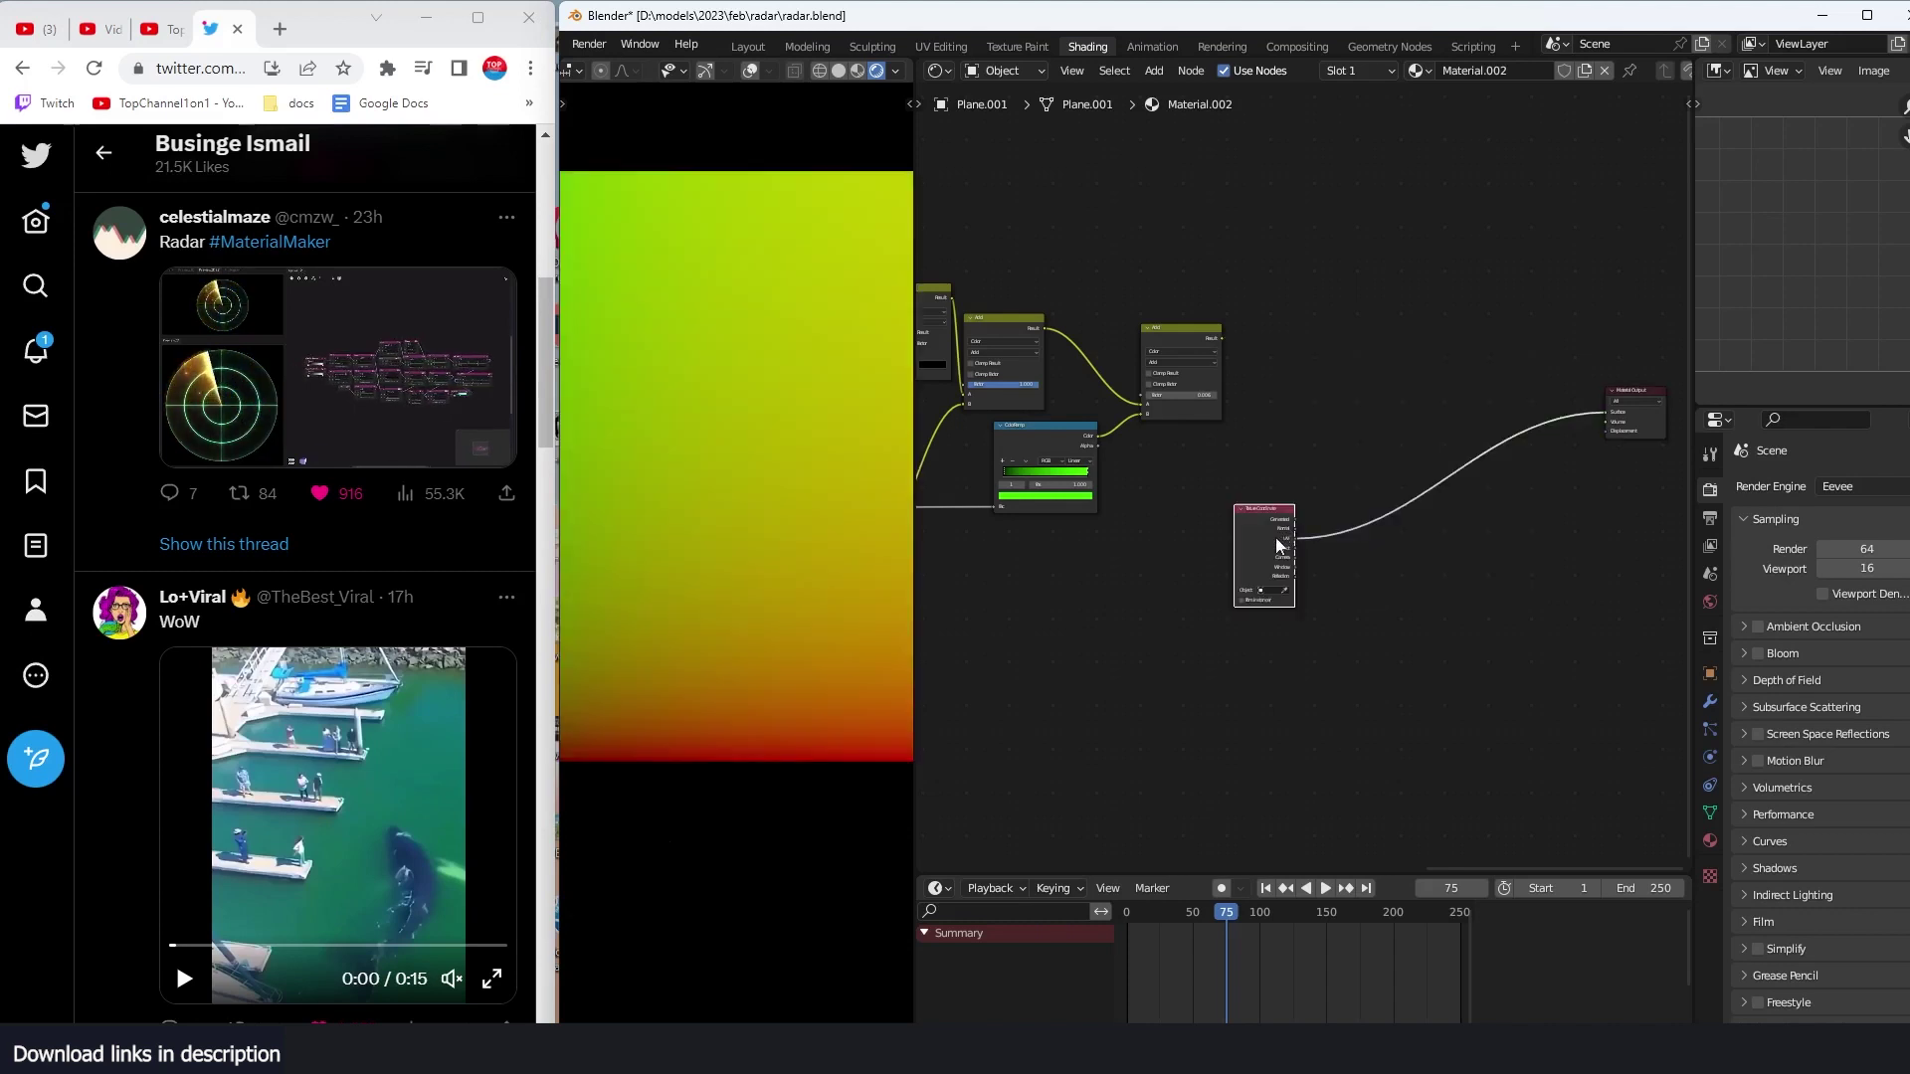
scroll(1275, 537, up, 3)
middle_drag(1246, 545, 1104, 539)
ctrl+shift+click(1244, 595)
Step: Insert a Separate XYZ node after the Object coordinates and space it apart from the Texture Coordinate node
key(shift+a)
text(x)
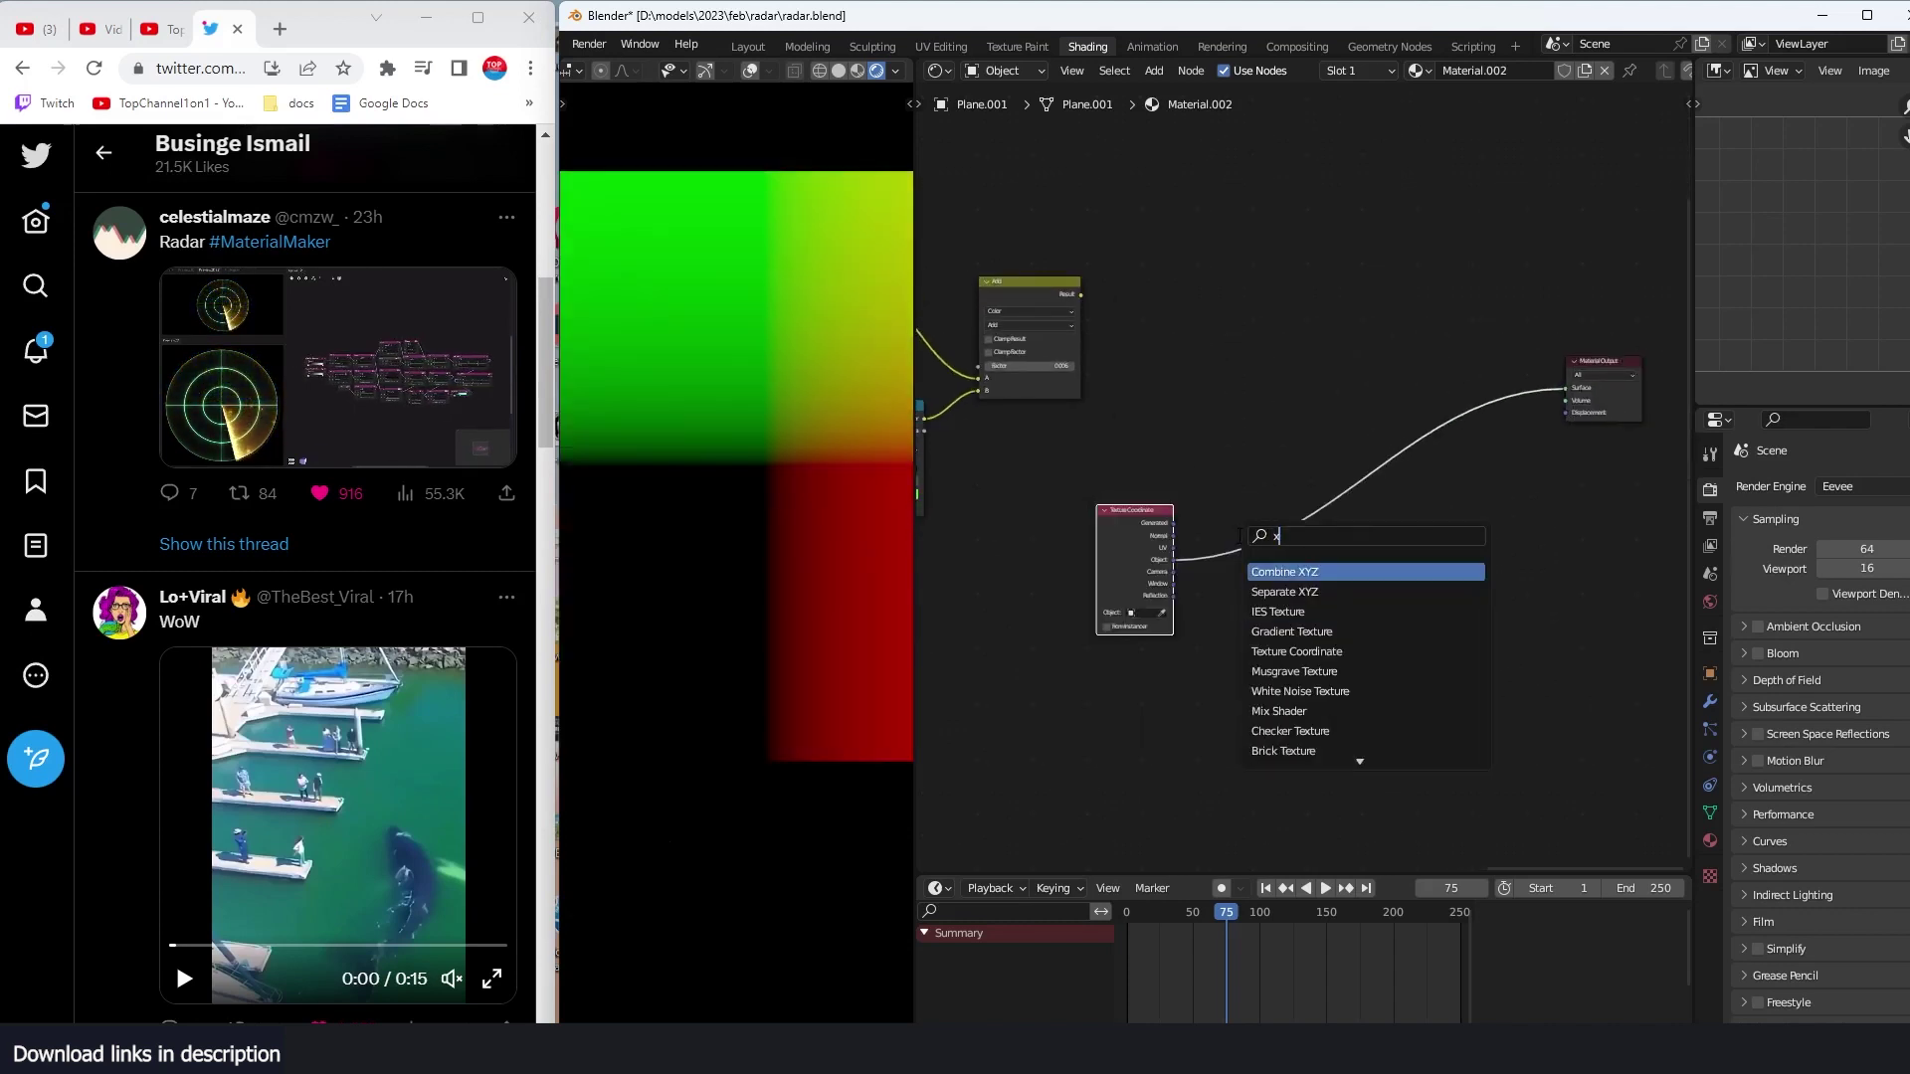
click(1284, 592)
click(1184, 563)
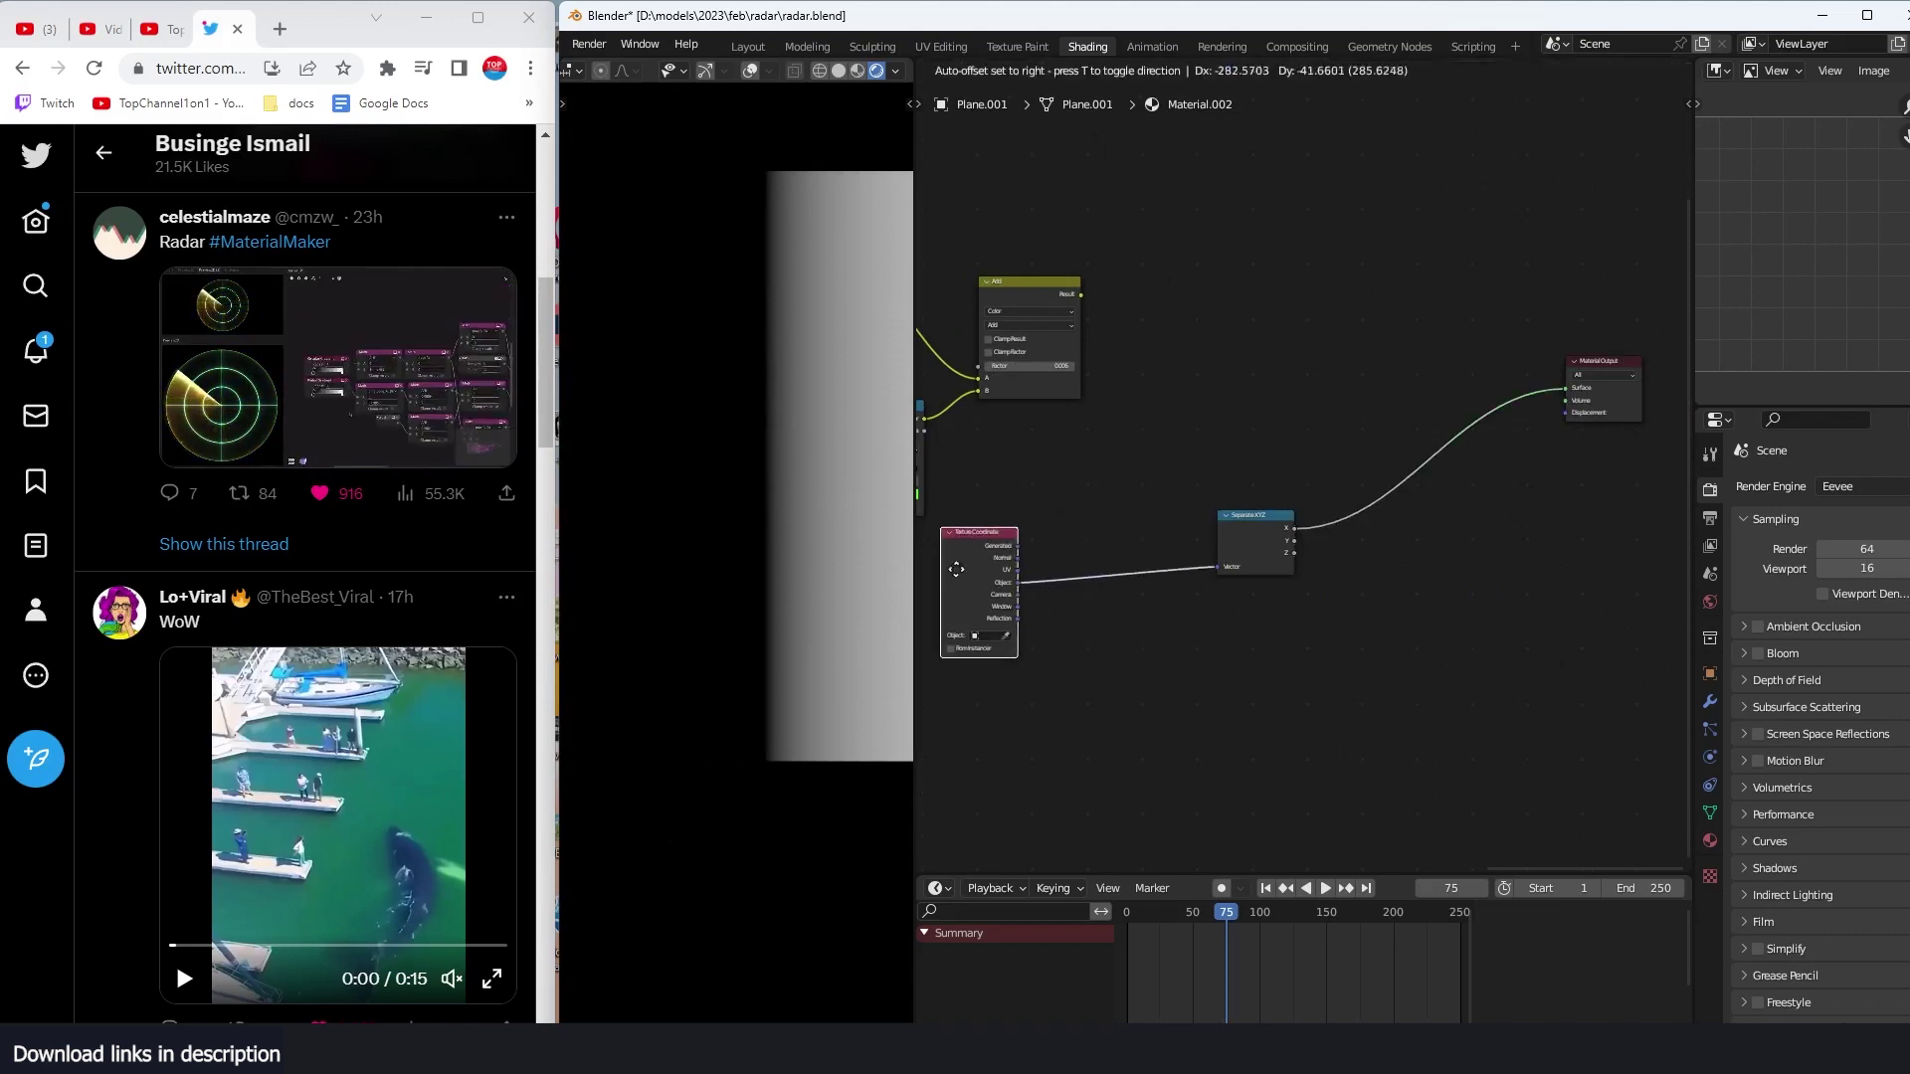
drag(1243, 539, 1167, 523)
key(shift+d)
click(1185, 622)
Step: Insert a Math node set to Absolute on the X output of the Separate XYZ node
scroll(1189, 597, up, 2)
key(shift+a)
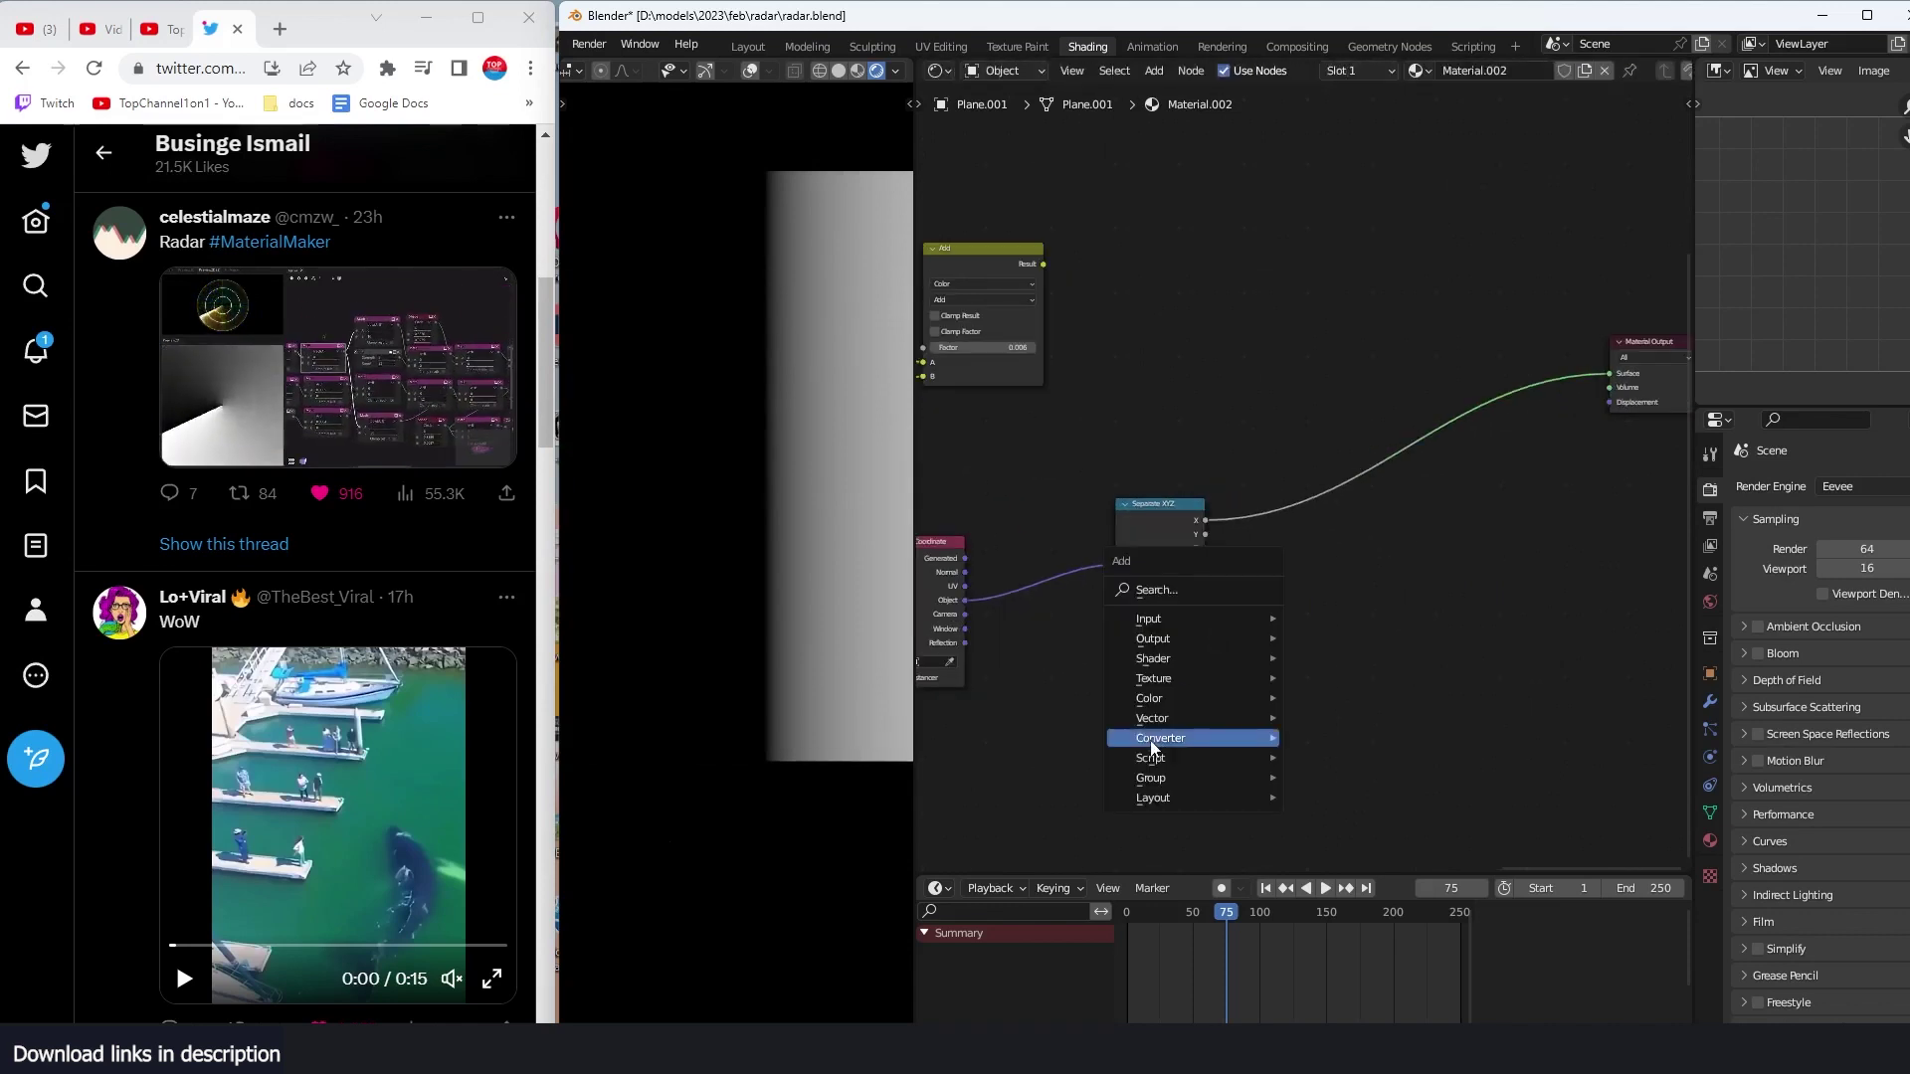
mouse_move(1159, 738)
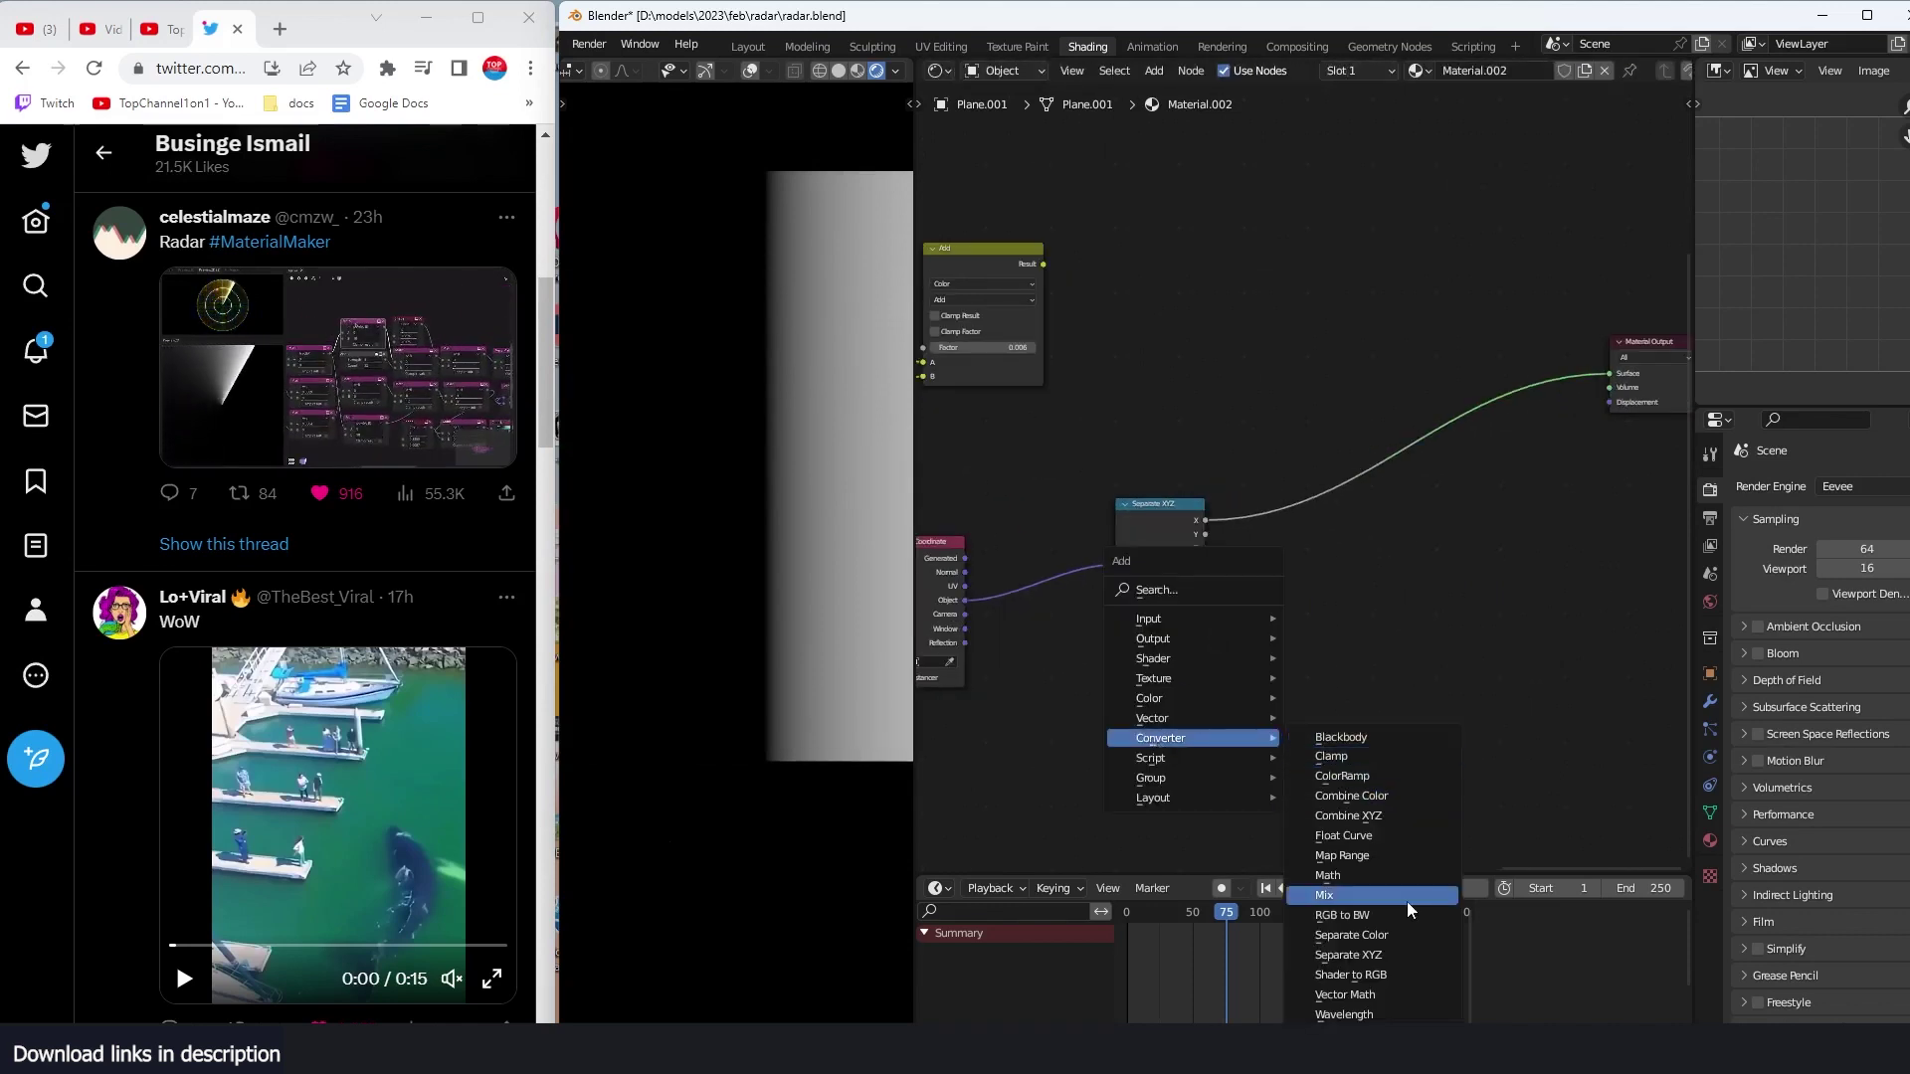
click(1328, 874)
click(1374, 469)
click(1334, 497)
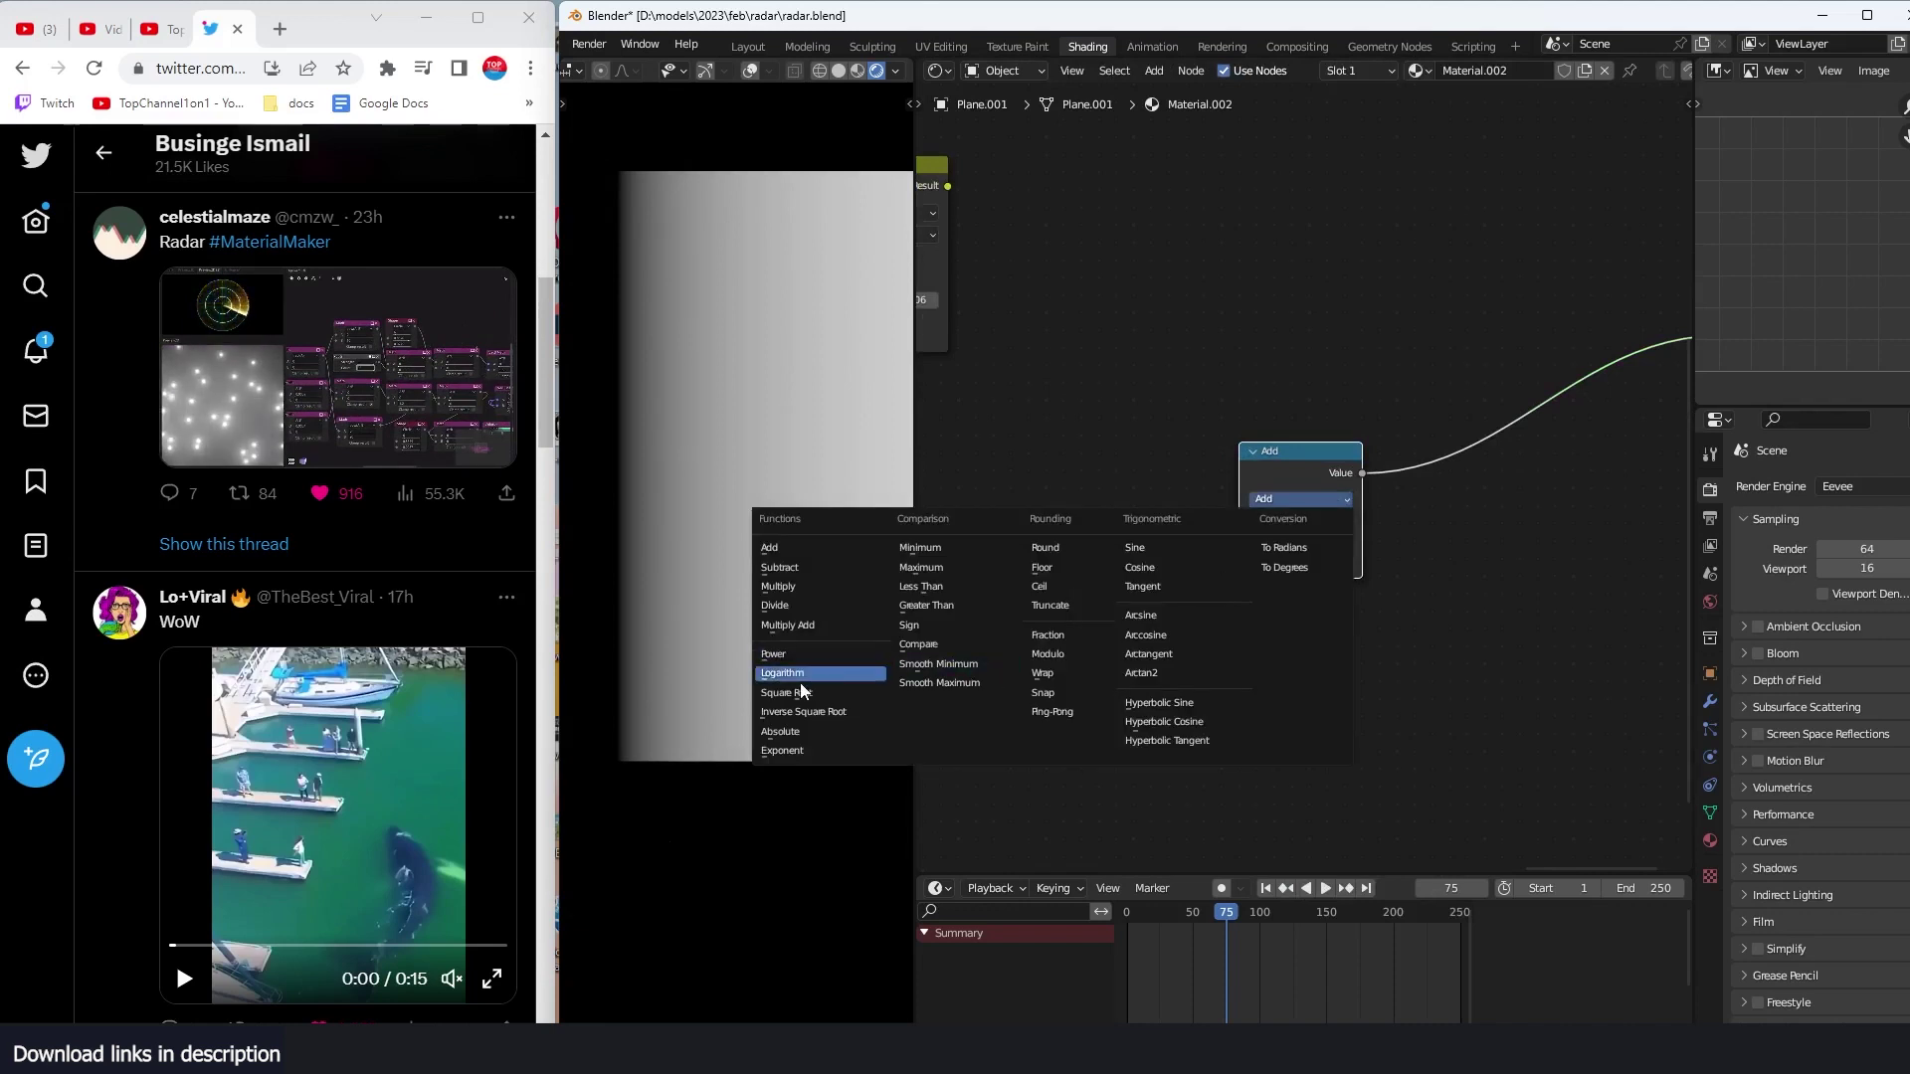
click(780, 731)
drag(1269, 459, 1232, 498)
scroll(1303, 601, up, 1)
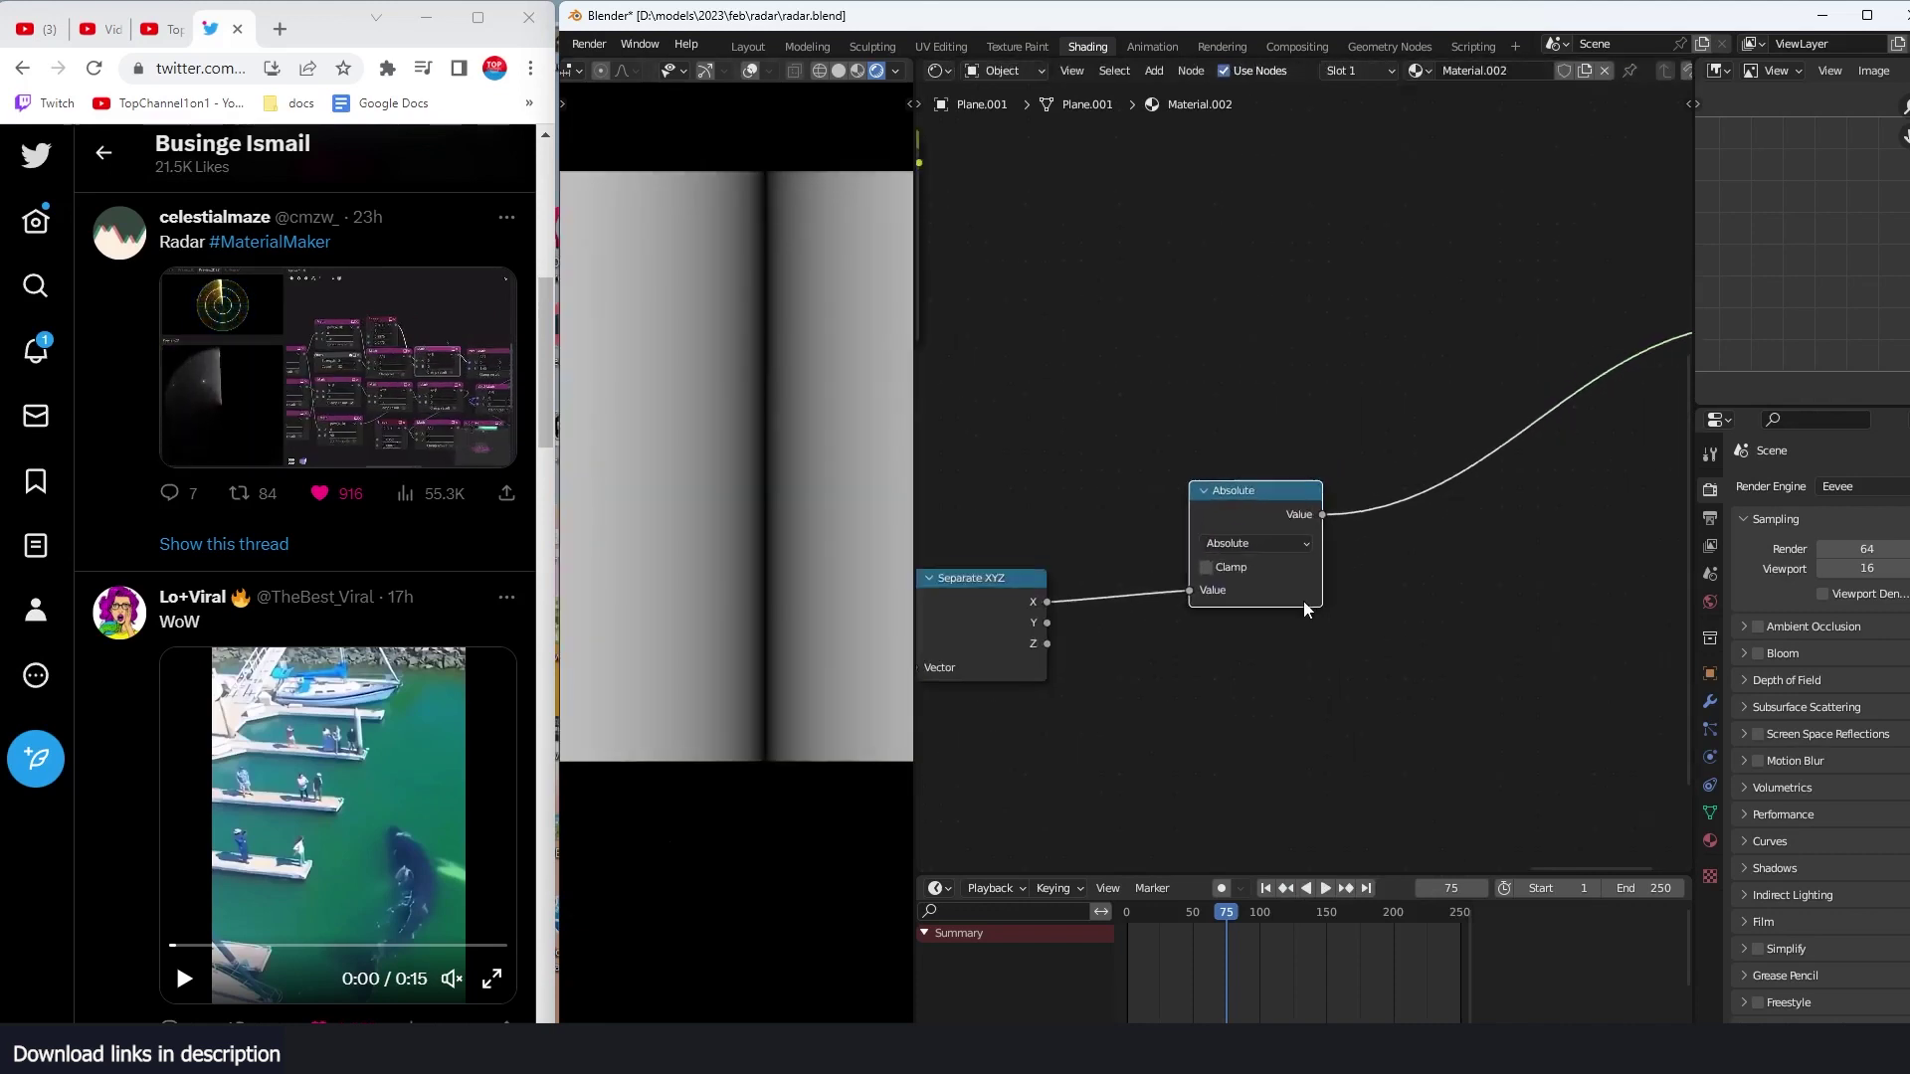
Step: Duplicate the Absolute node after itself, change the copy to Modulo and set its value to 0.110
key(shift+d)
click(1424, 496)
click(1462, 524)
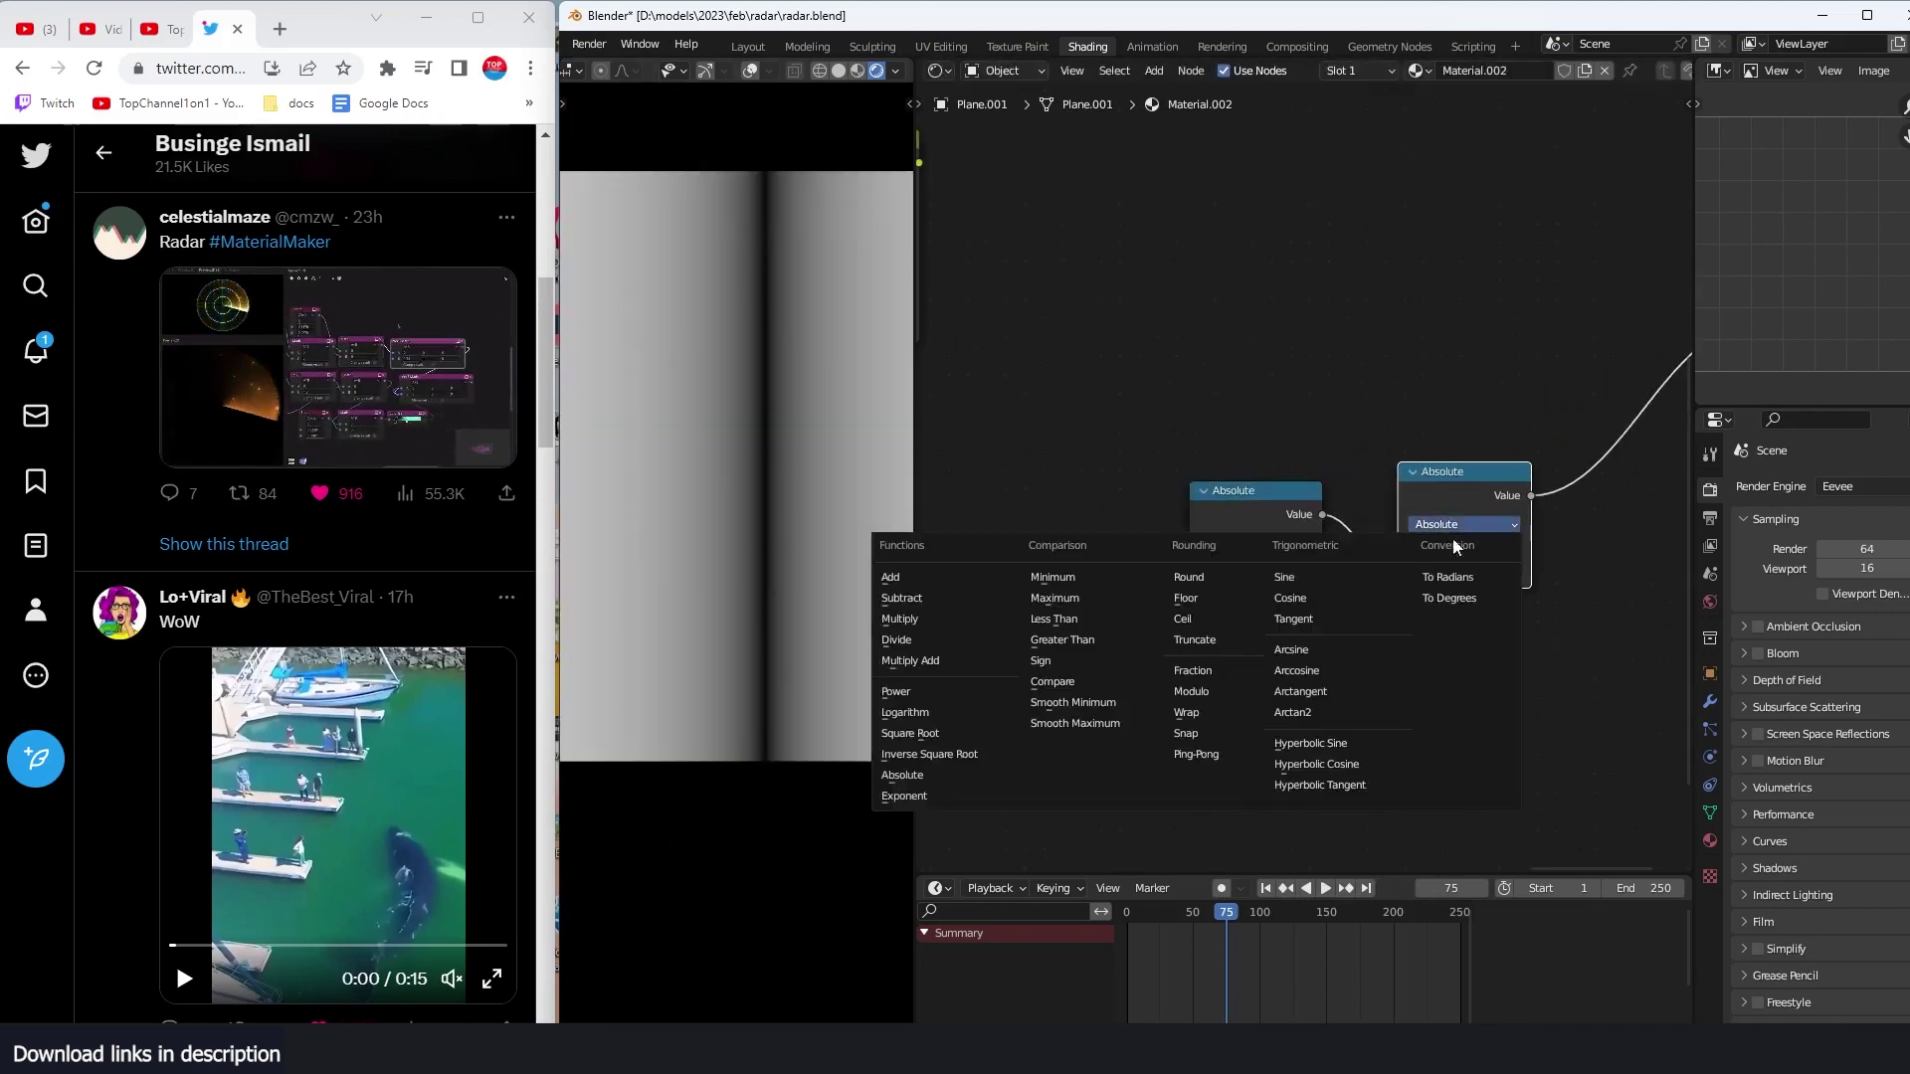
click(1191, 691)
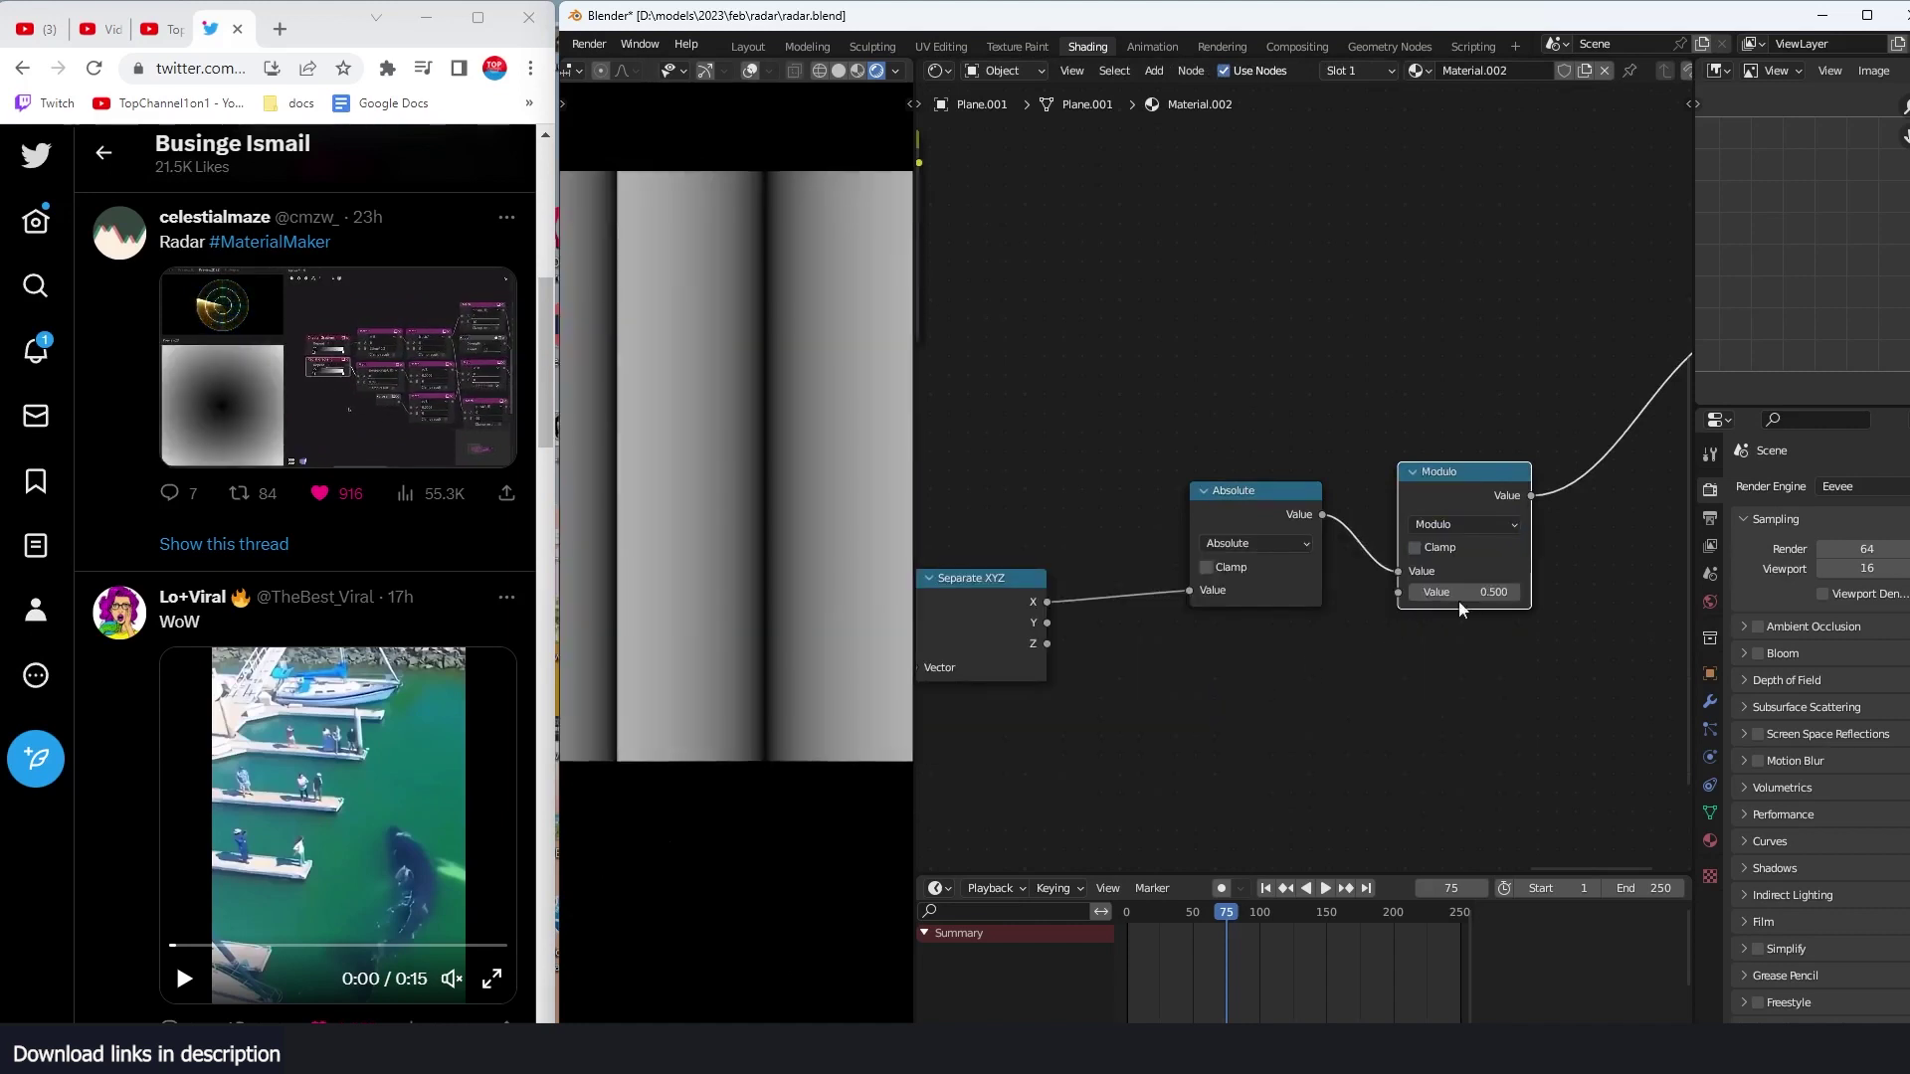
drag(1479, 594, 1415, 549)
key(ctrl+z)
scroll(1452, 630, down, 5)
scroll(1281, 503, up, 1)
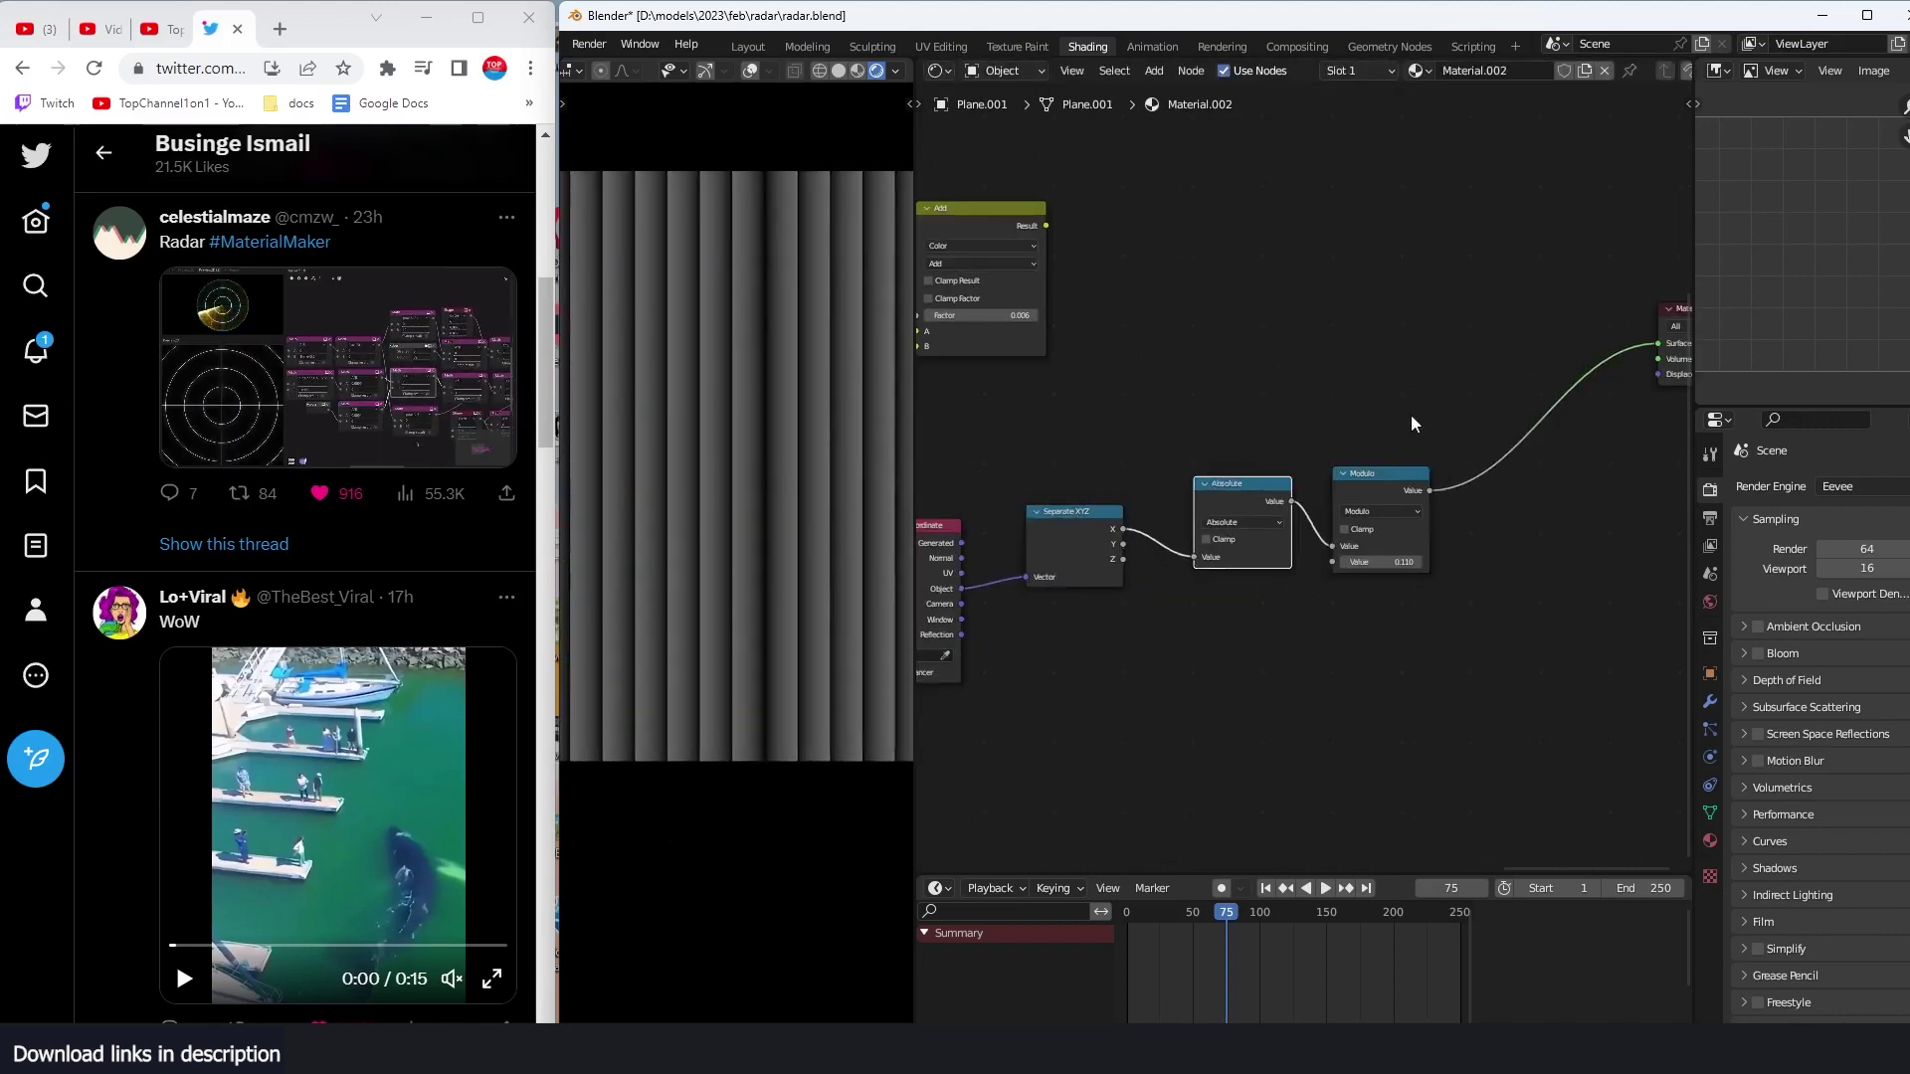
Step: Duplicate the Absolute and Modulo pair below the originals and feed the copy from the Separate XYZ node's Y output
drag(1410, 415, 1263, 509)
key(shift+d)
click(1275, 625)
click(1181, 595)
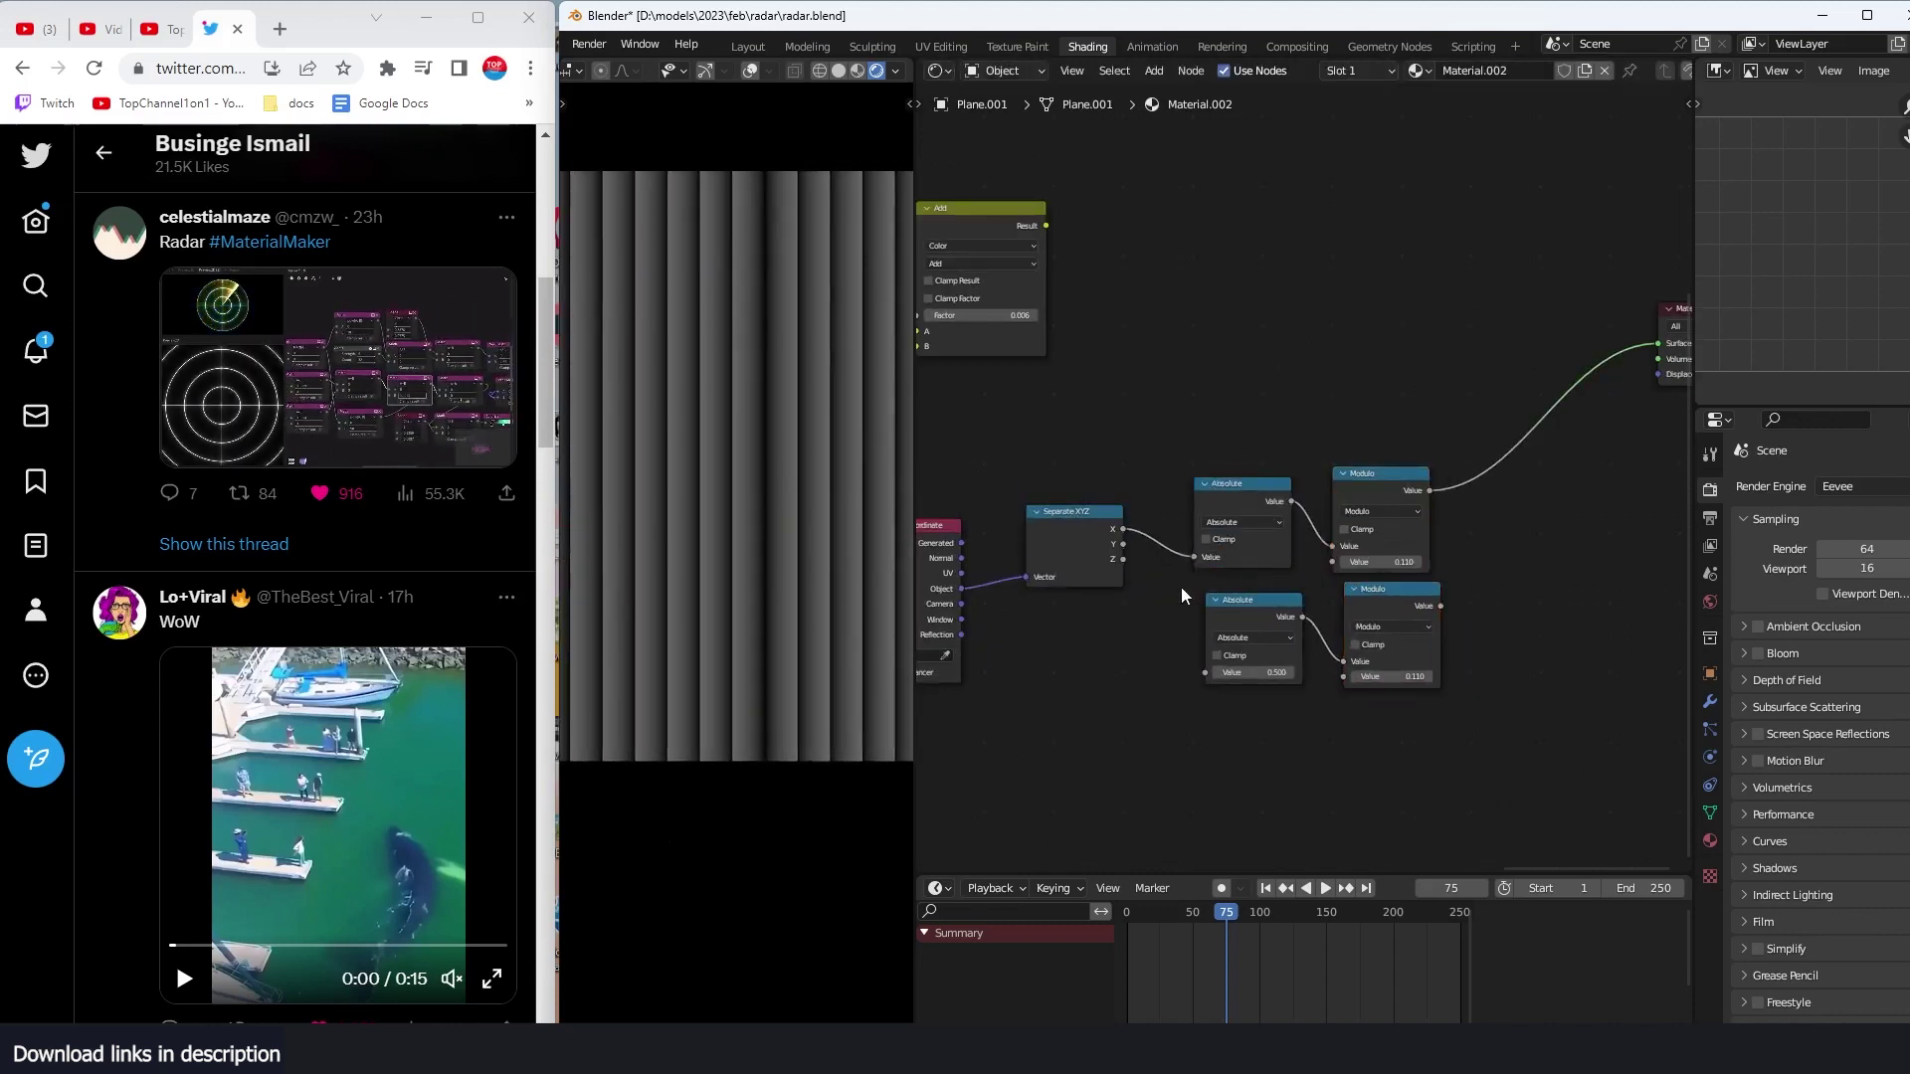
drag(1123, 544, 1206, 673)
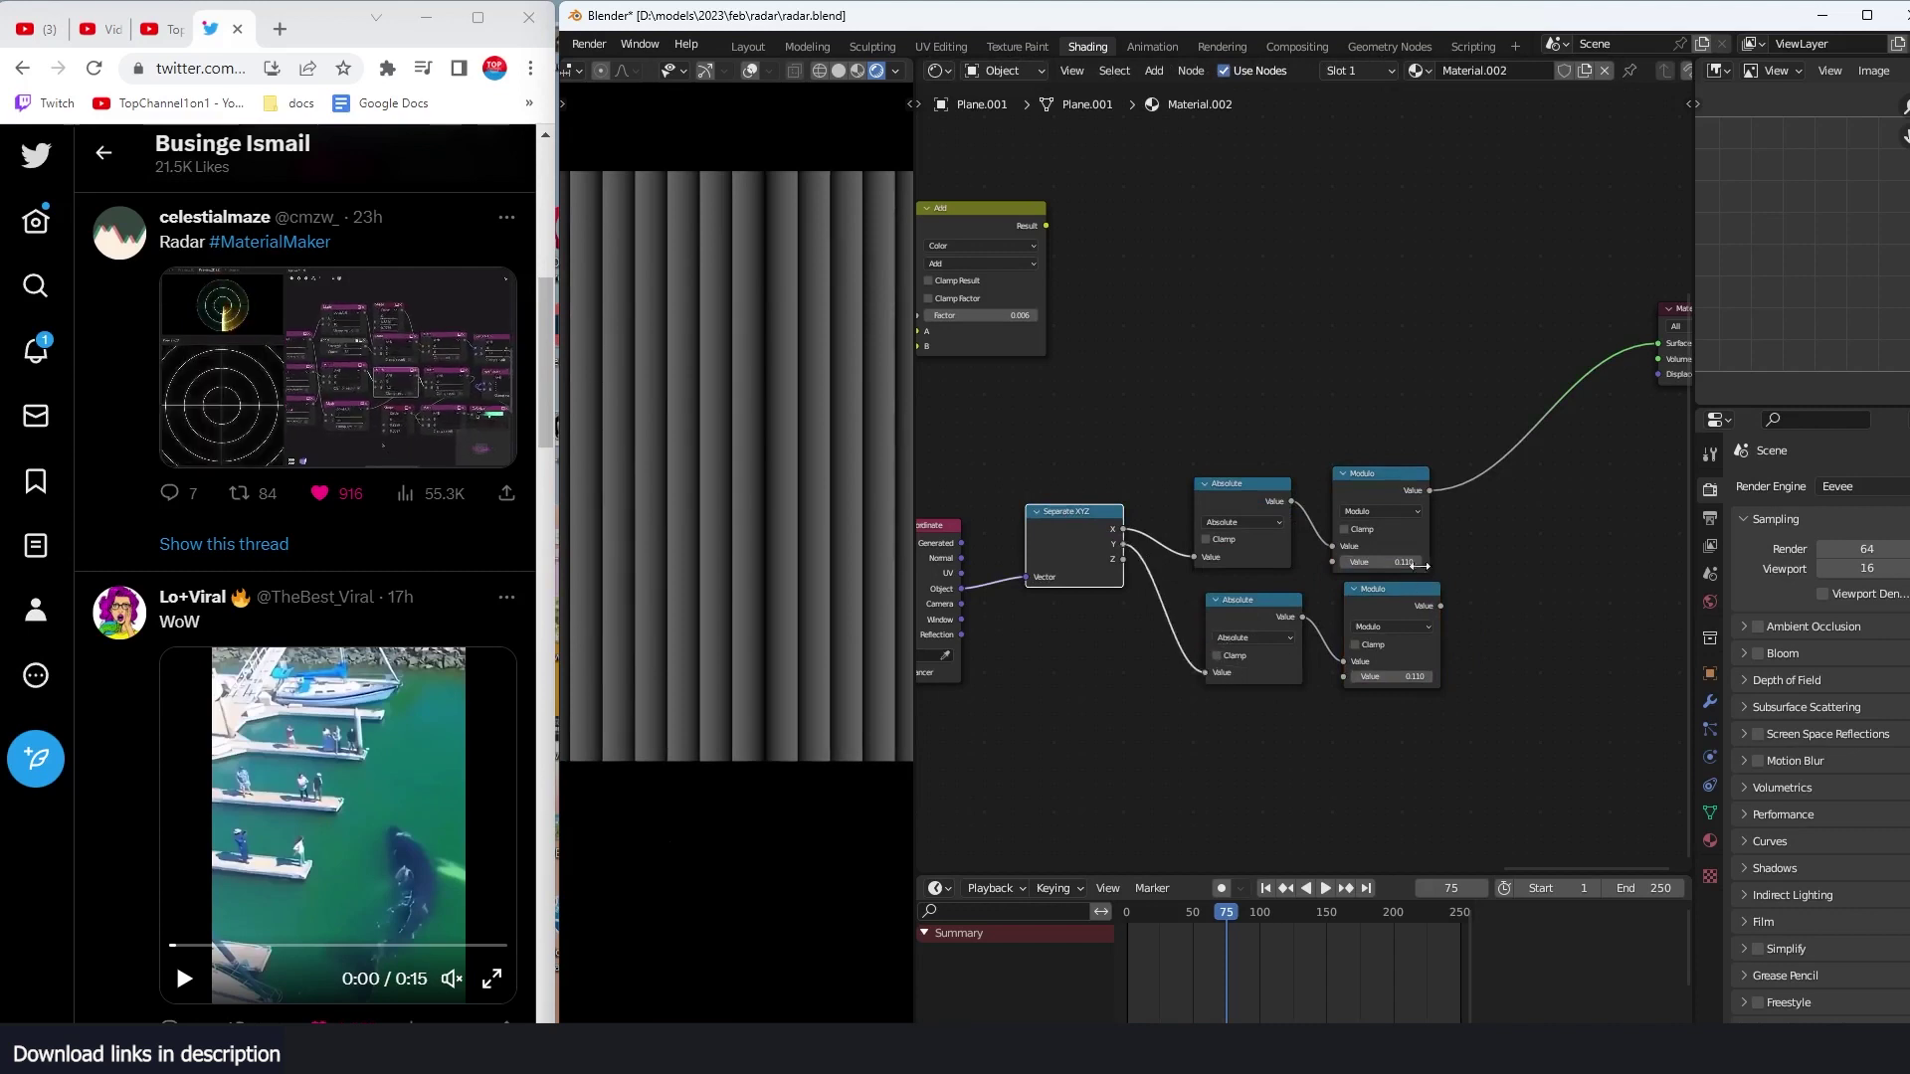
Step: Combine the two Modulo results in another duplicated Math node set to Add
middle_drag(1392, 479, 1334, 483)
click(1334, 484)
key(shift+d)
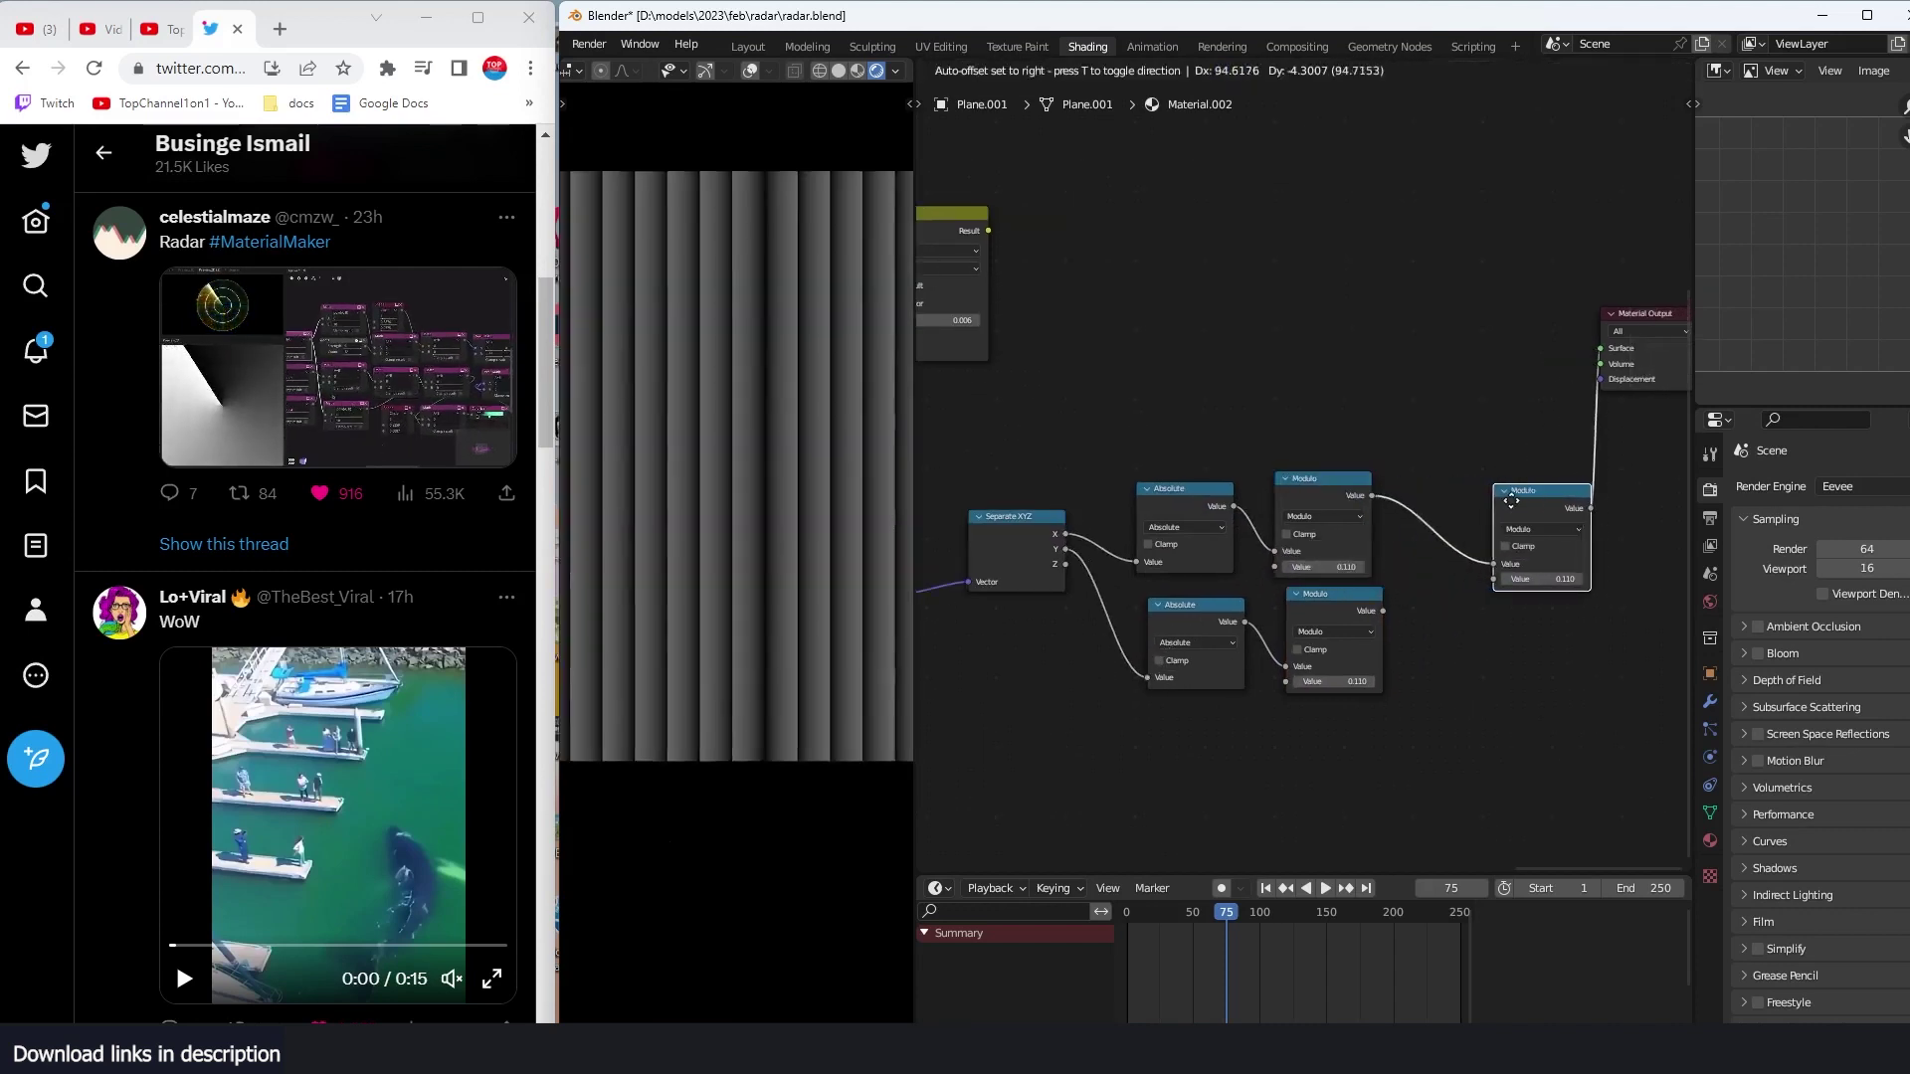
click(1552, 497)
drag(1465, 587, 1497, 579)
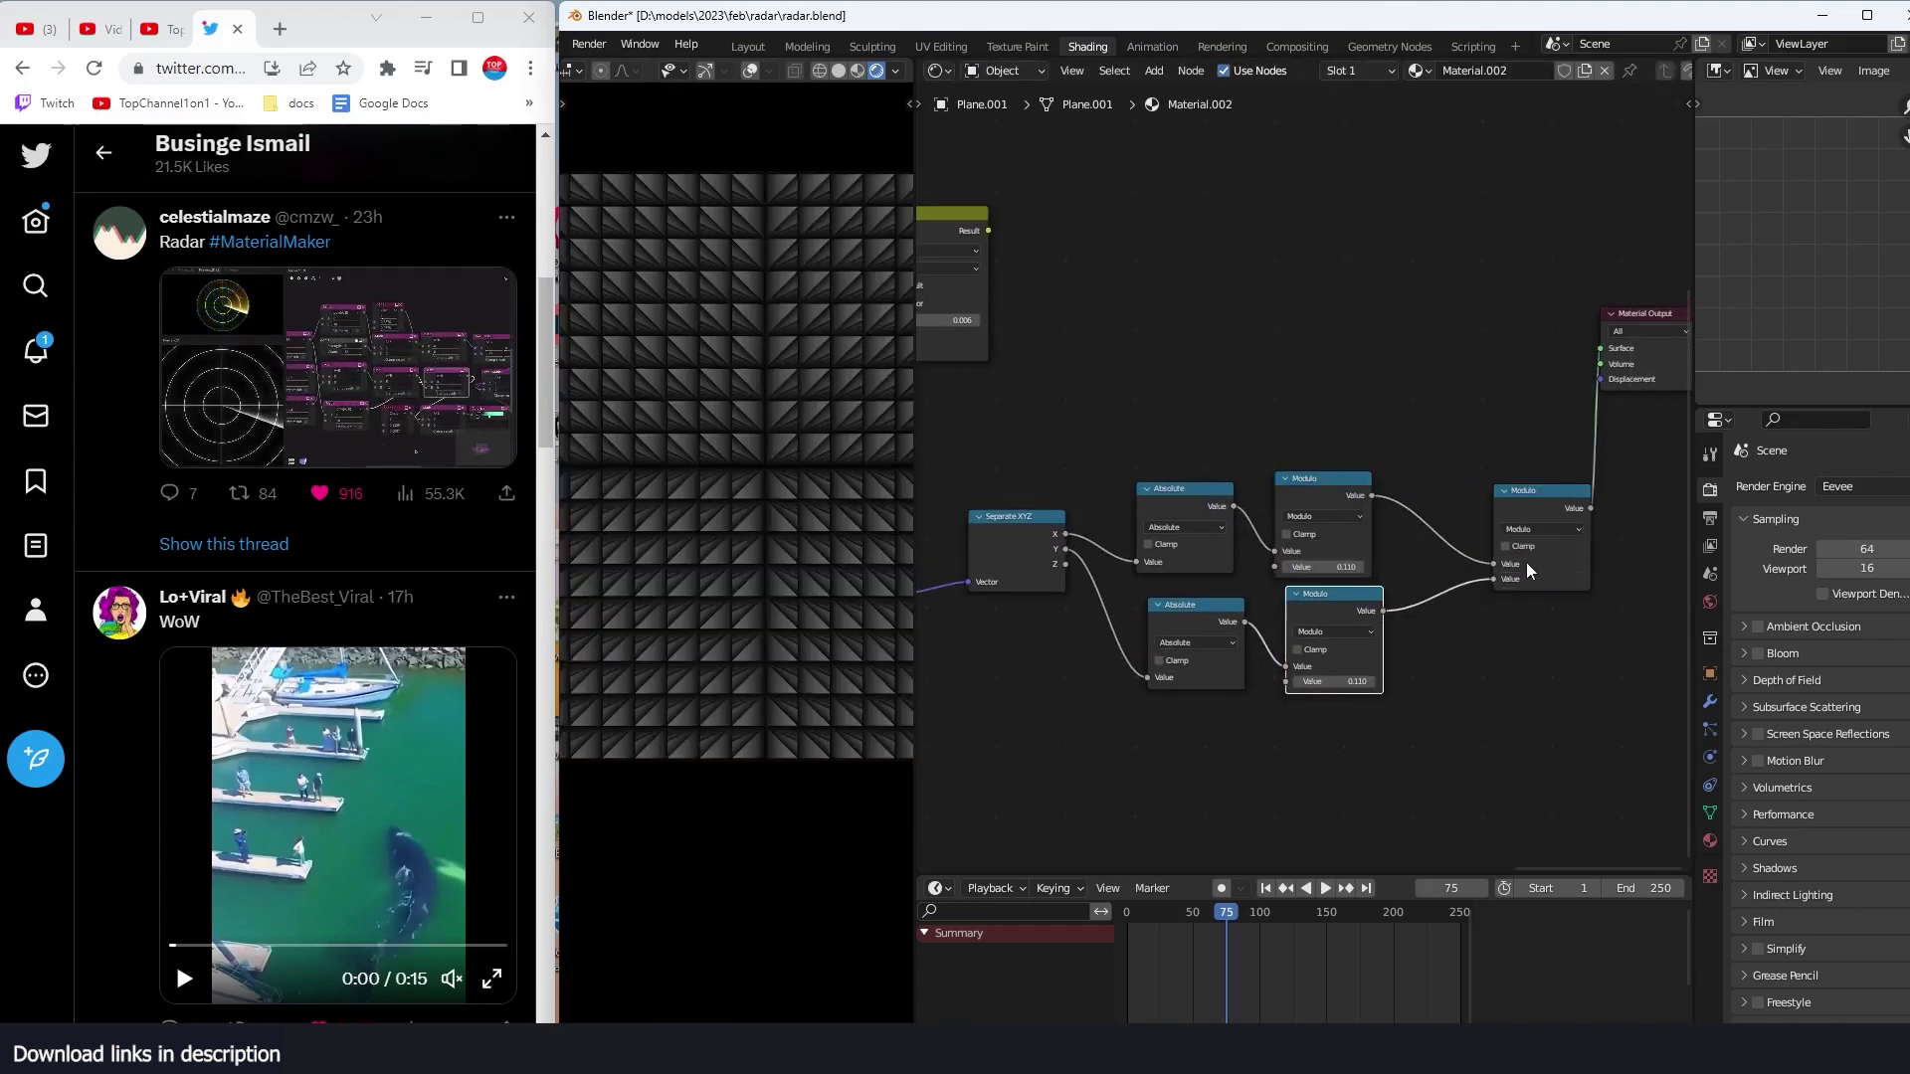
click(1533, 528)
click(1148, 569)
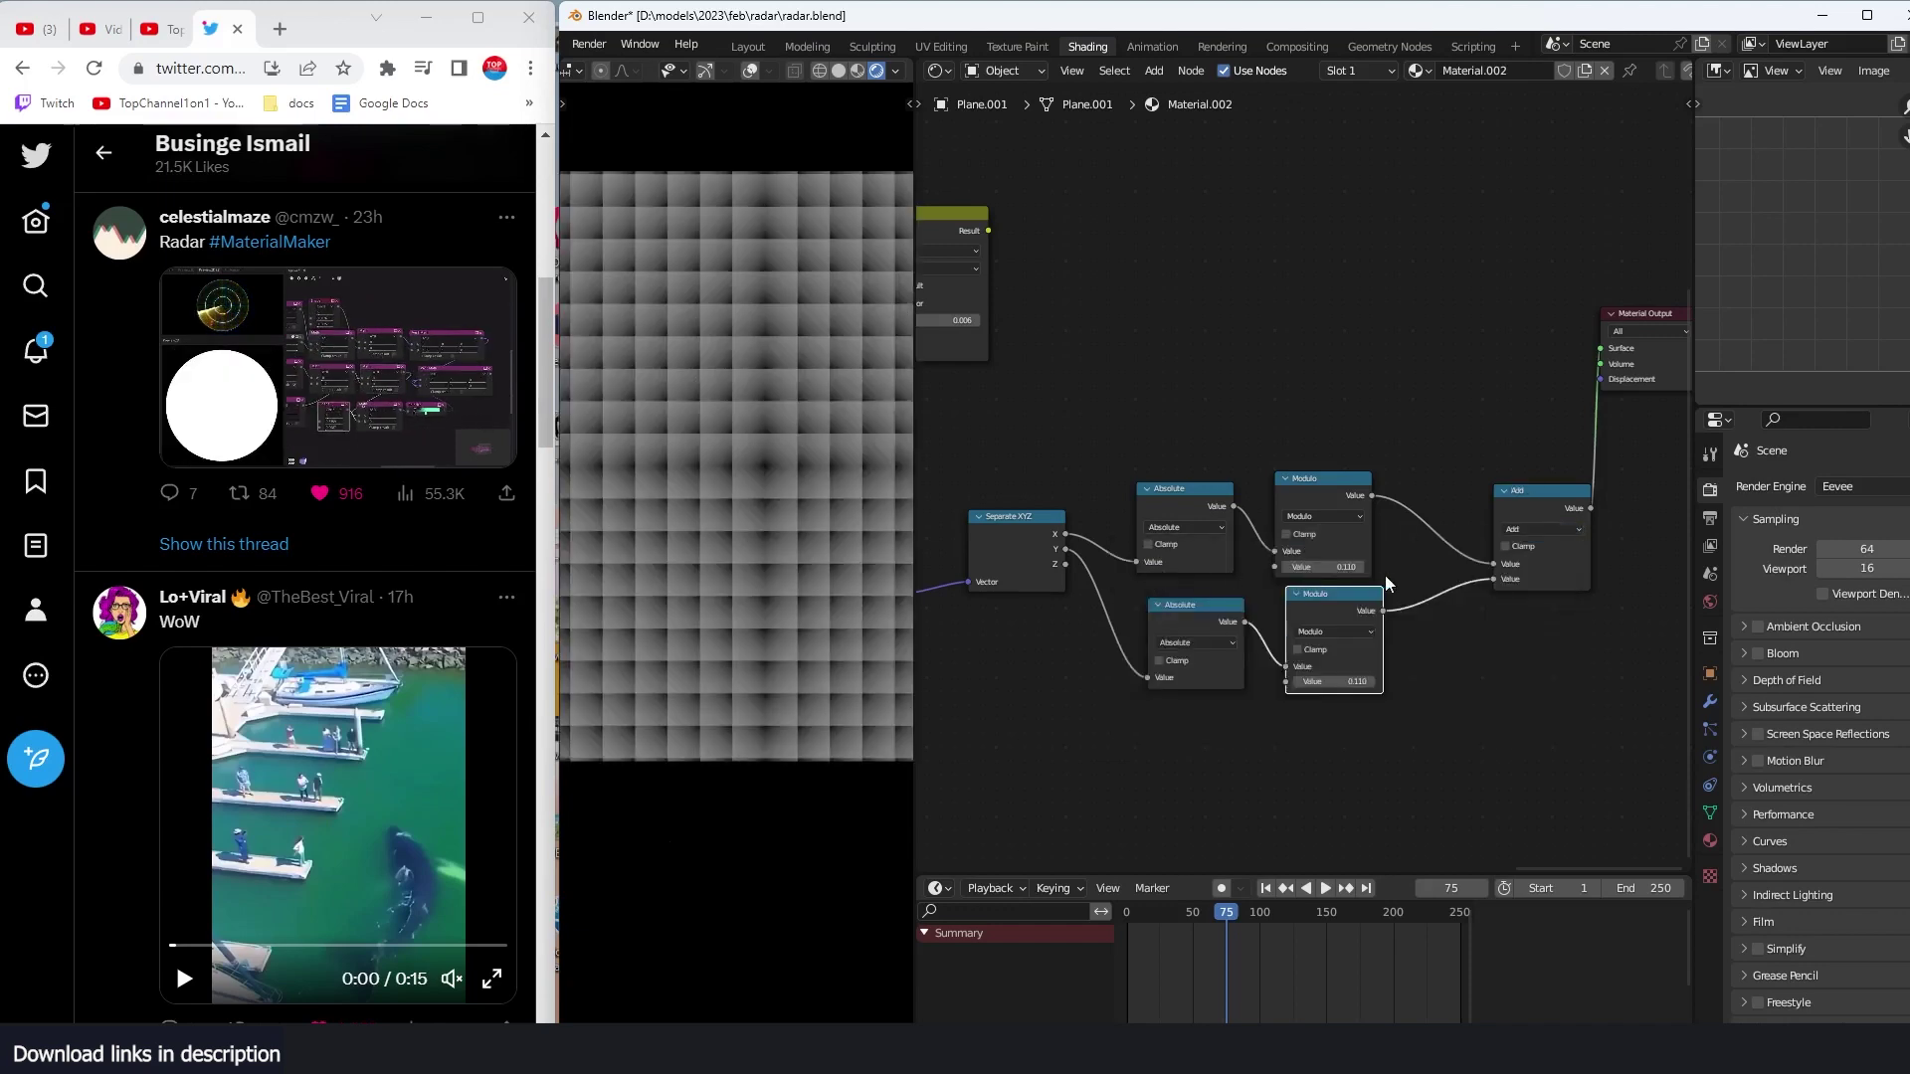
Step: Move the Material Output away from the grid's Add node, then insert a duplicate of Add between them as Greater Than
middle_drag(1460, 517, 1221, 541)
drag(1411, 341, 1586, 375)
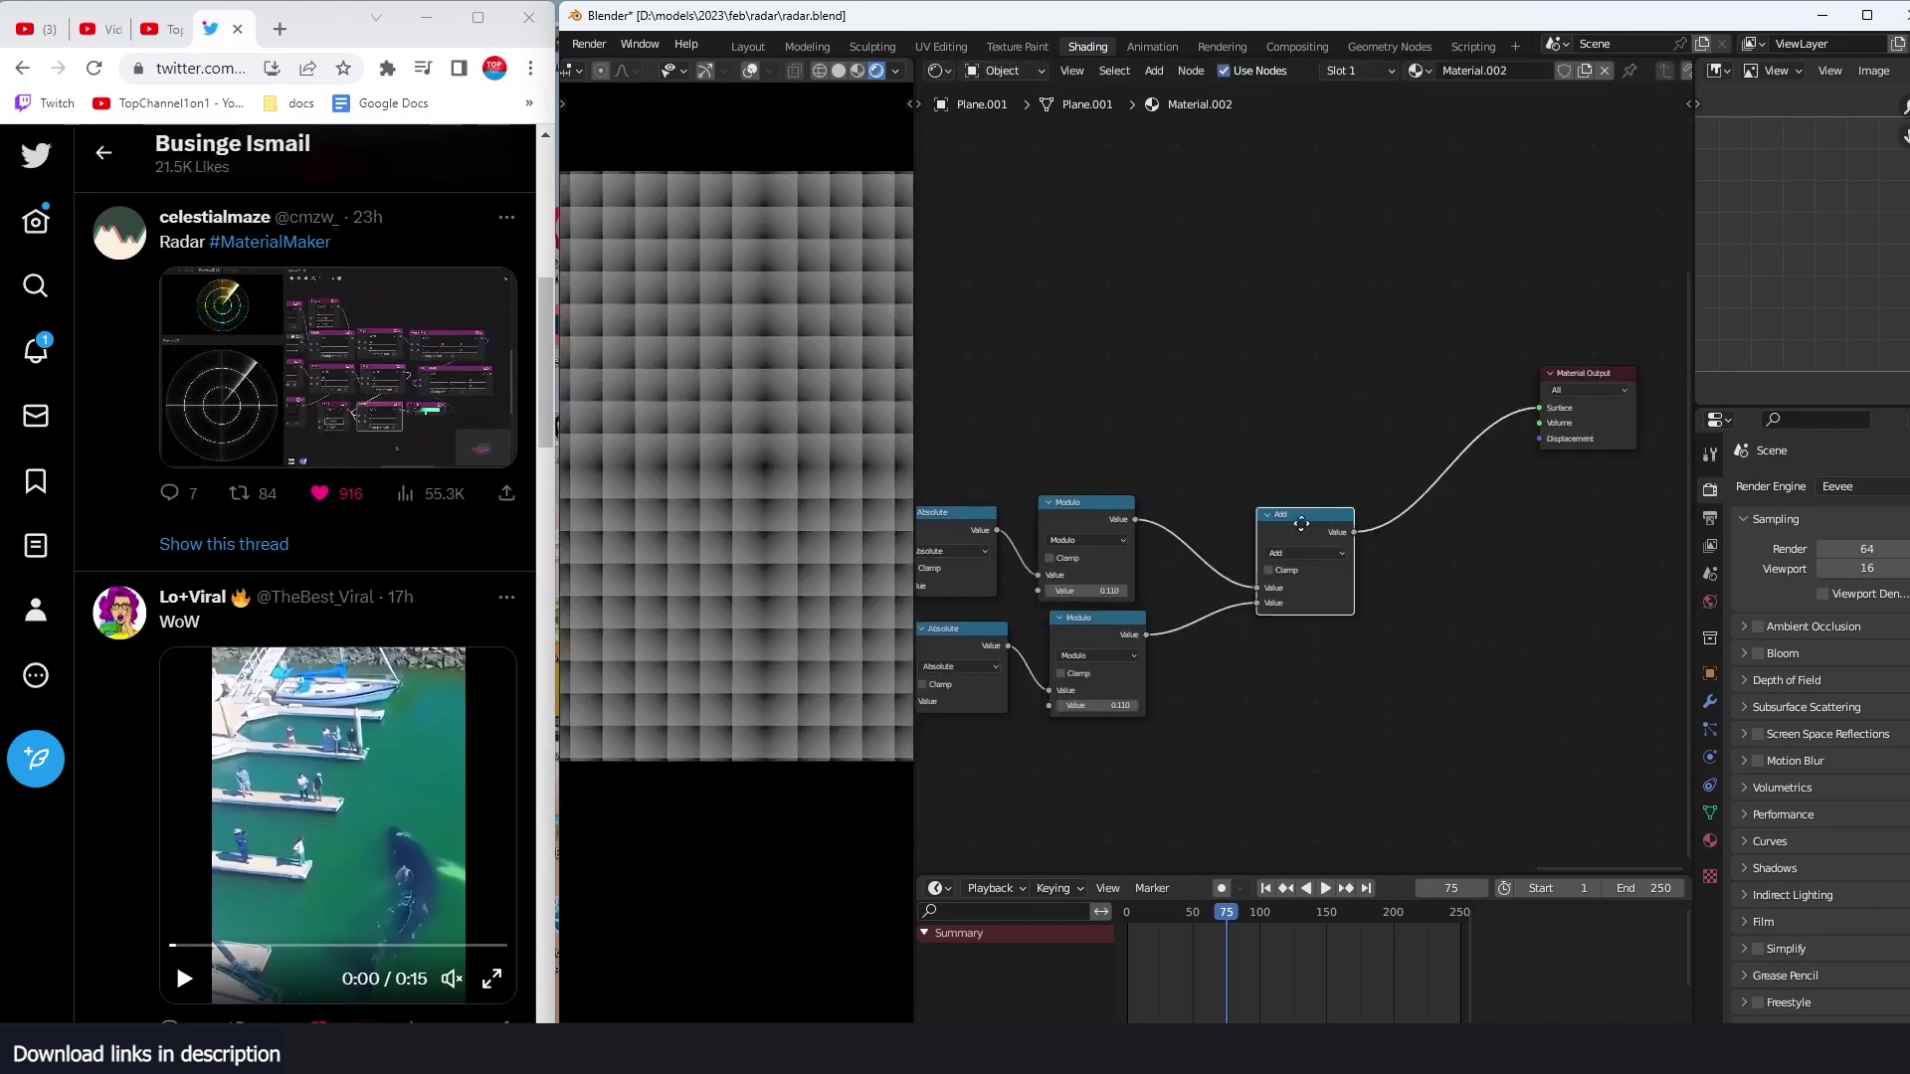
key(shift+d)
click(1399, 529)
click(1400, 537)
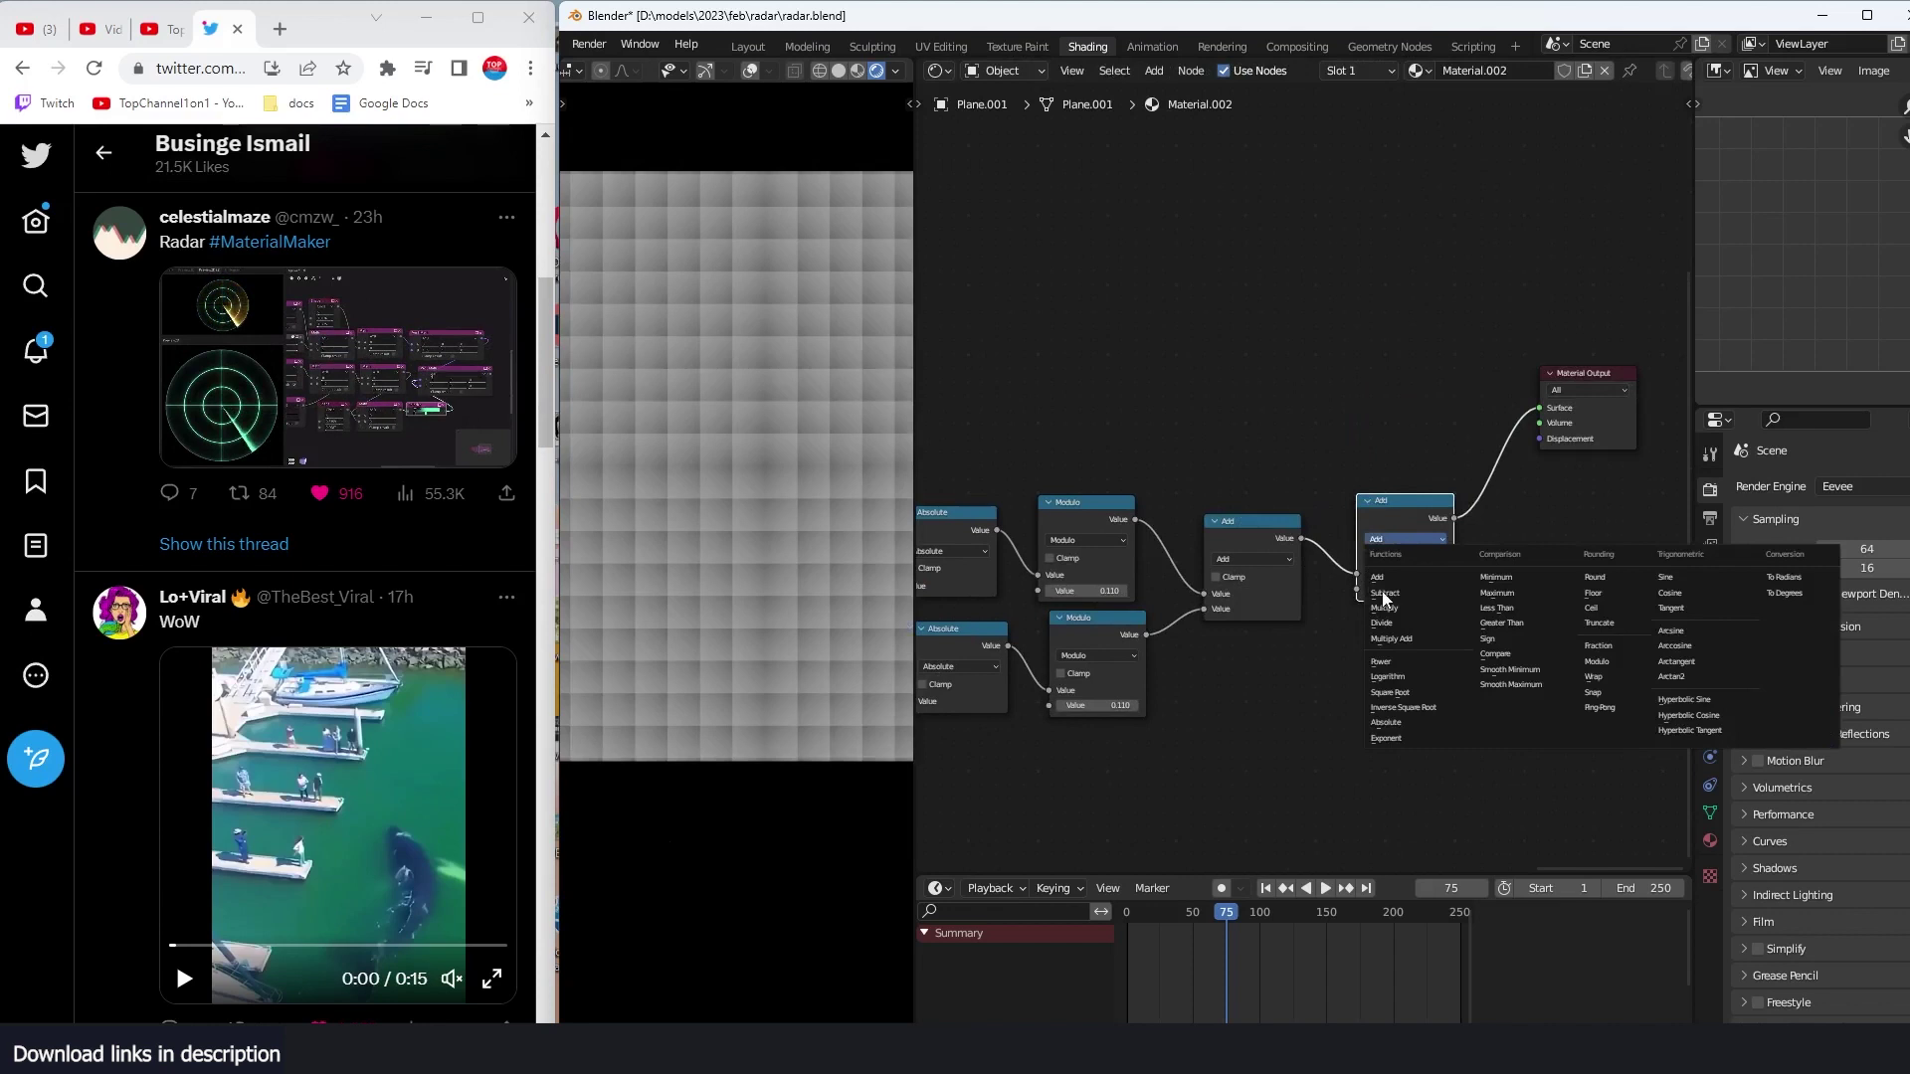
click(1504, 623)
Step: Relocate the Greater Than node between the upper Modulo and Add nodes and set its threshold to 0.090
alt+drag(1421, 523, 1394, 674)
drag(1265, 531, 1455, 522)
drag(1382, 678, 1202, 521)
scroll(1273, 605, up, 1)
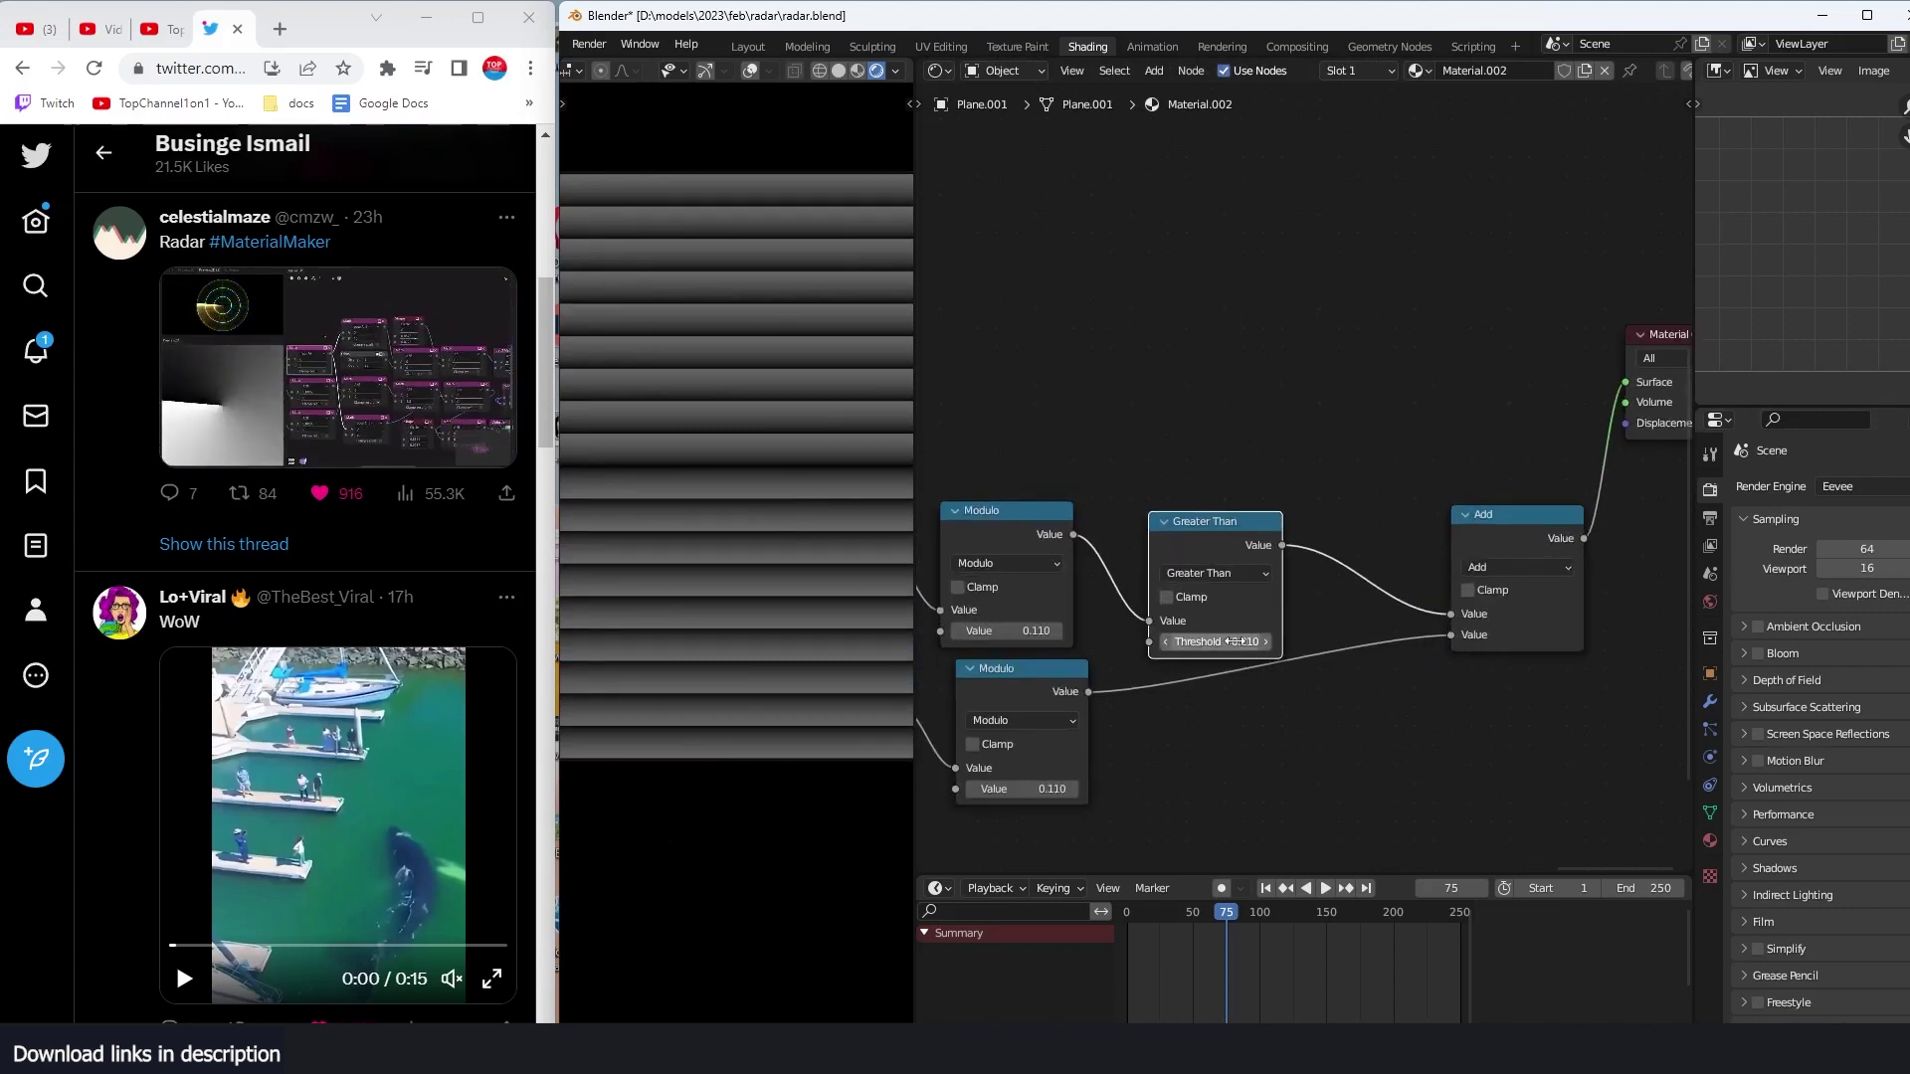
drag(1216, 642, 1168, 641)
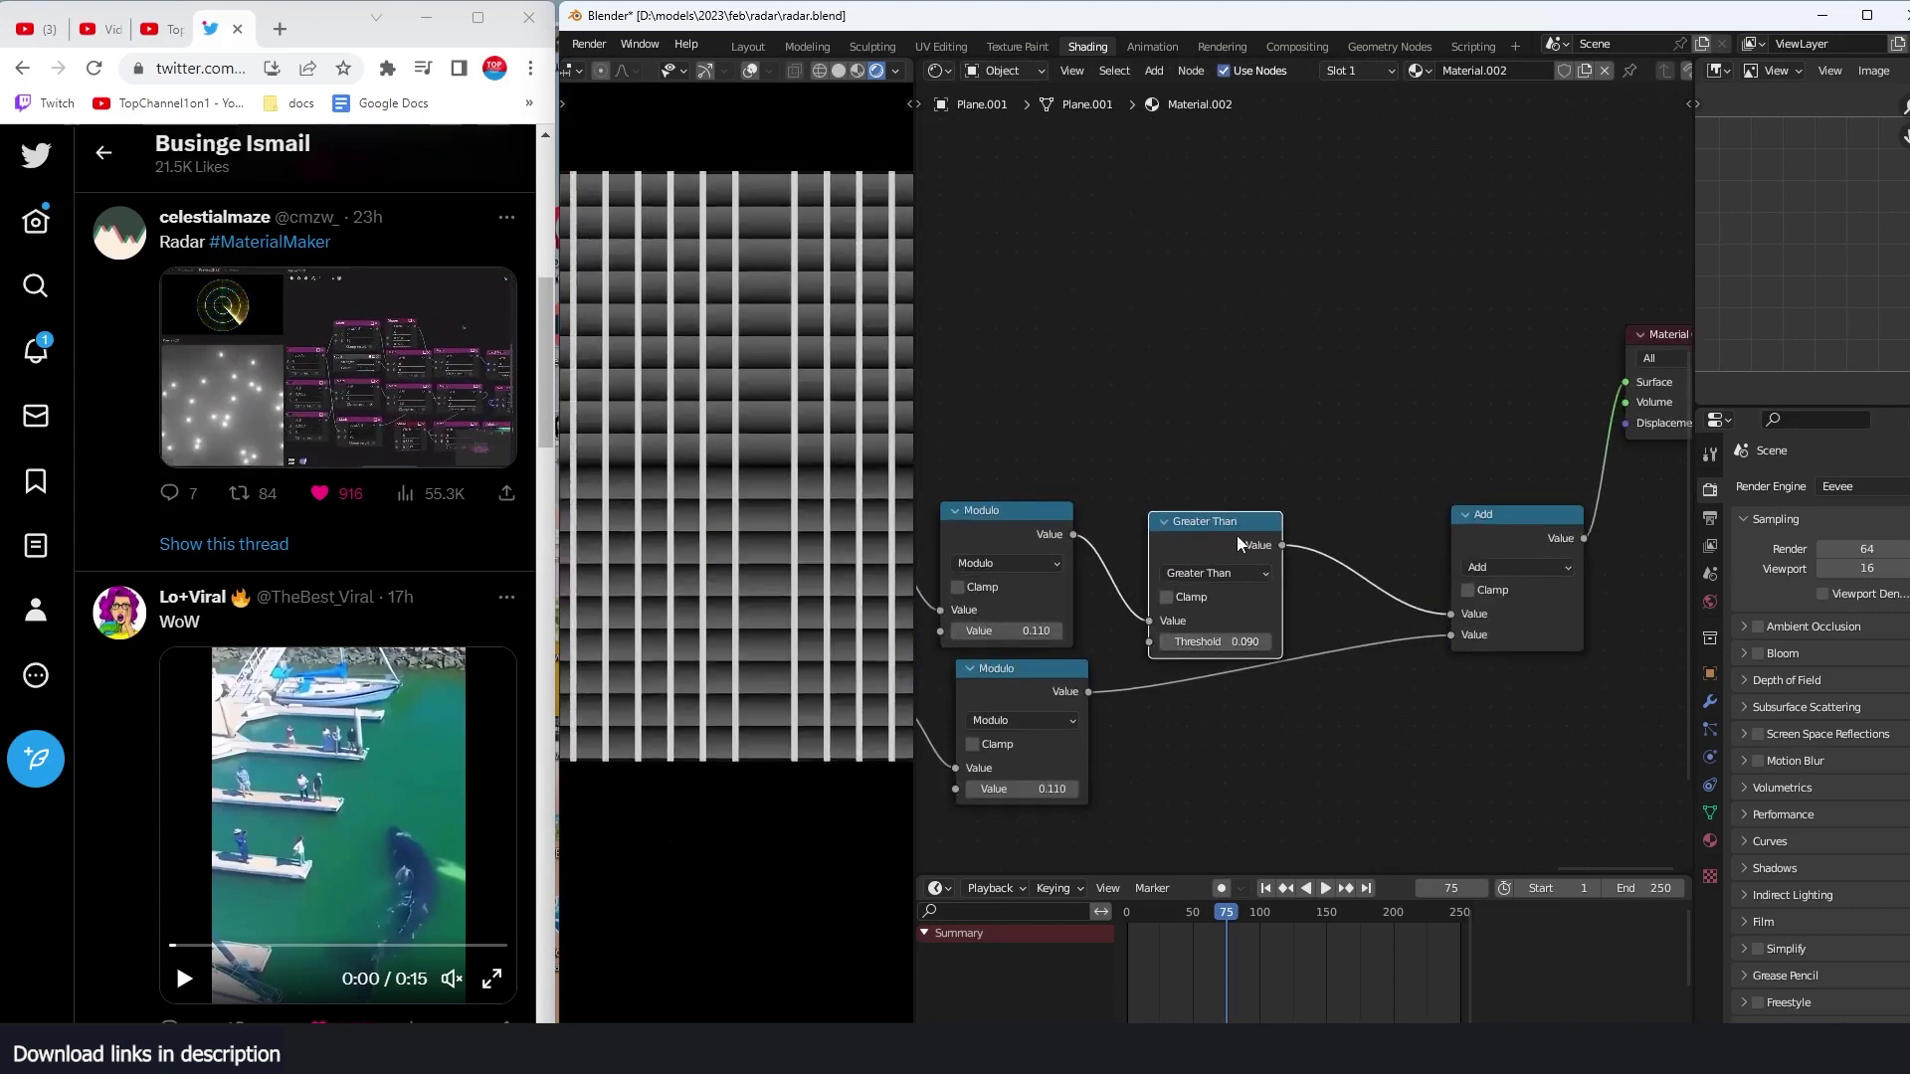
Step: Duplicate the Greater Than node onto the lower Modulo's link to Add and set the copy's threshold to 0.100
drag(1238, 542, 1281, 467)
key(shift+d)
click(1319, 684)
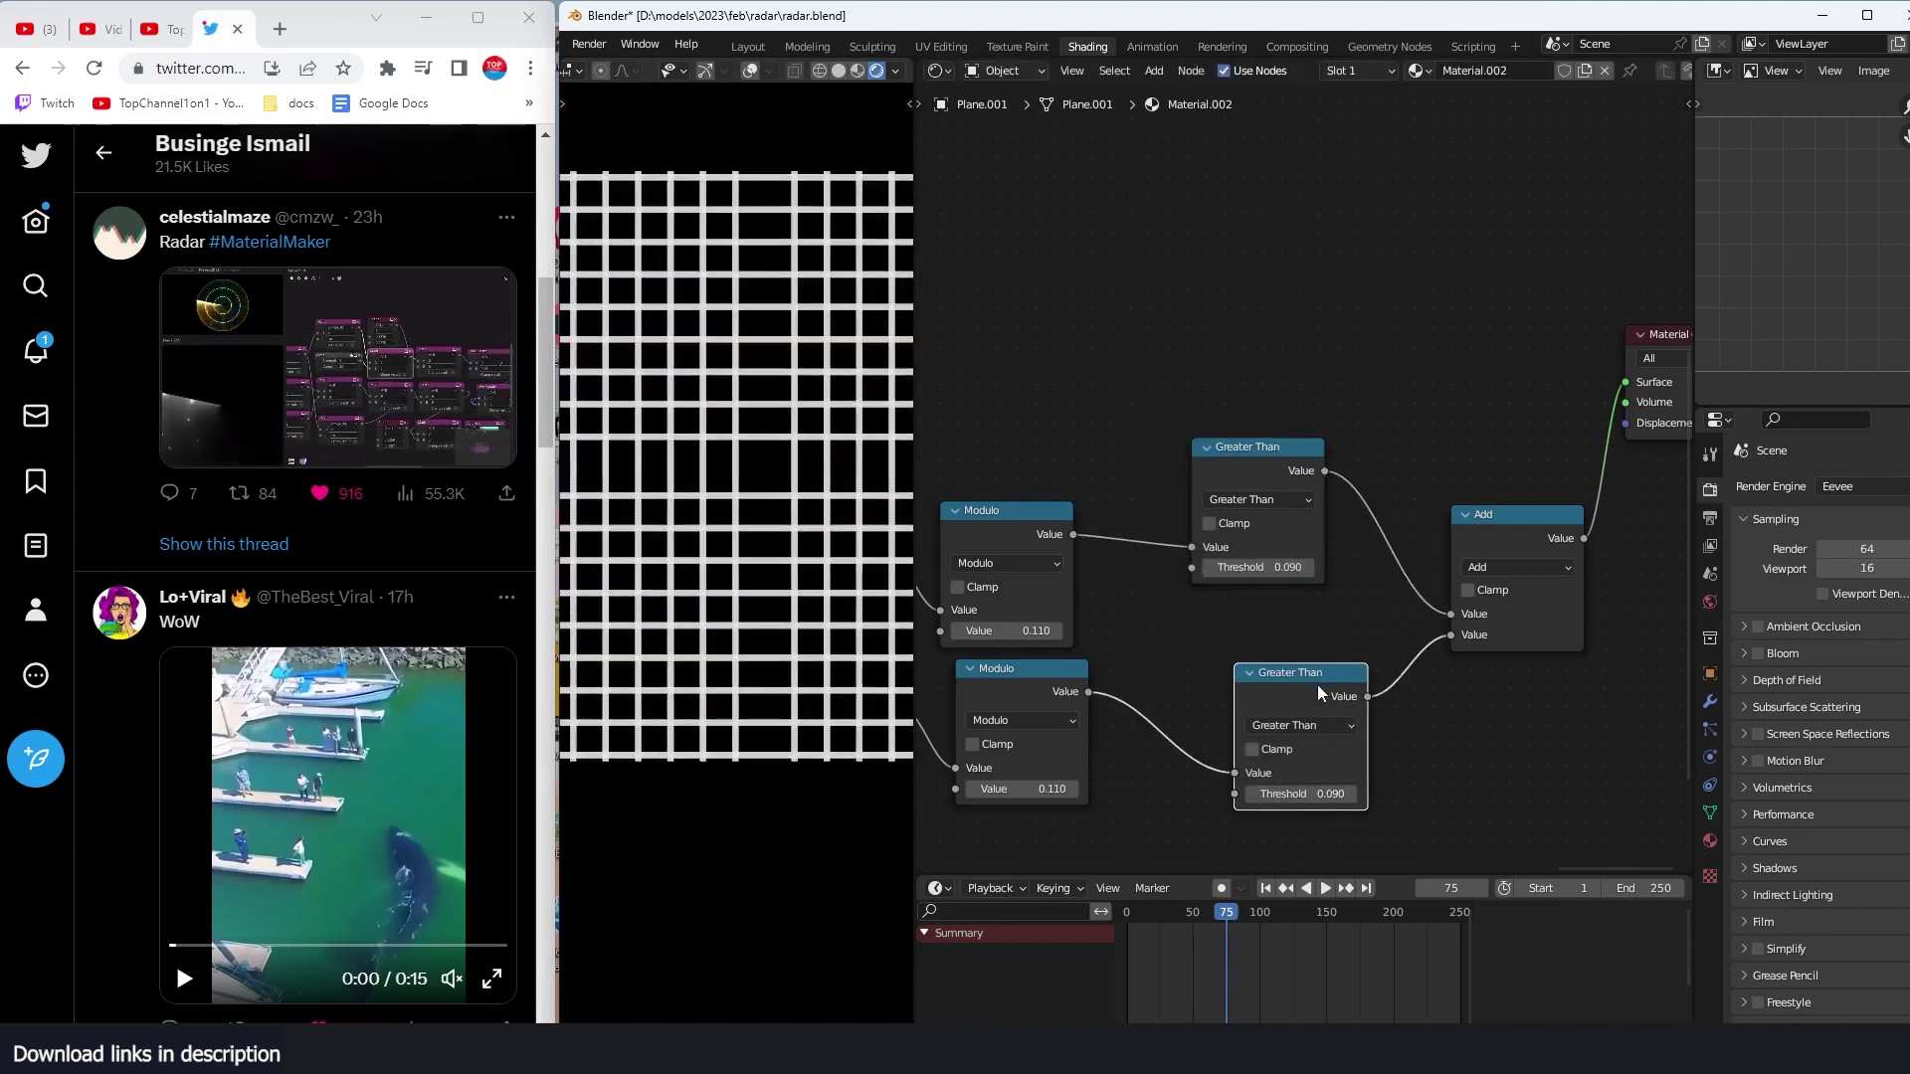
middle_drag(1317, 684, 1375, 585)
drag(1345, 585, 1315, 556)
drag(1347, 664, 1357, 665)
Step: Add a Value node below the grid's Modulo nodes and connect it to the thresholds of both Greater Than nodes
key(shift+a)
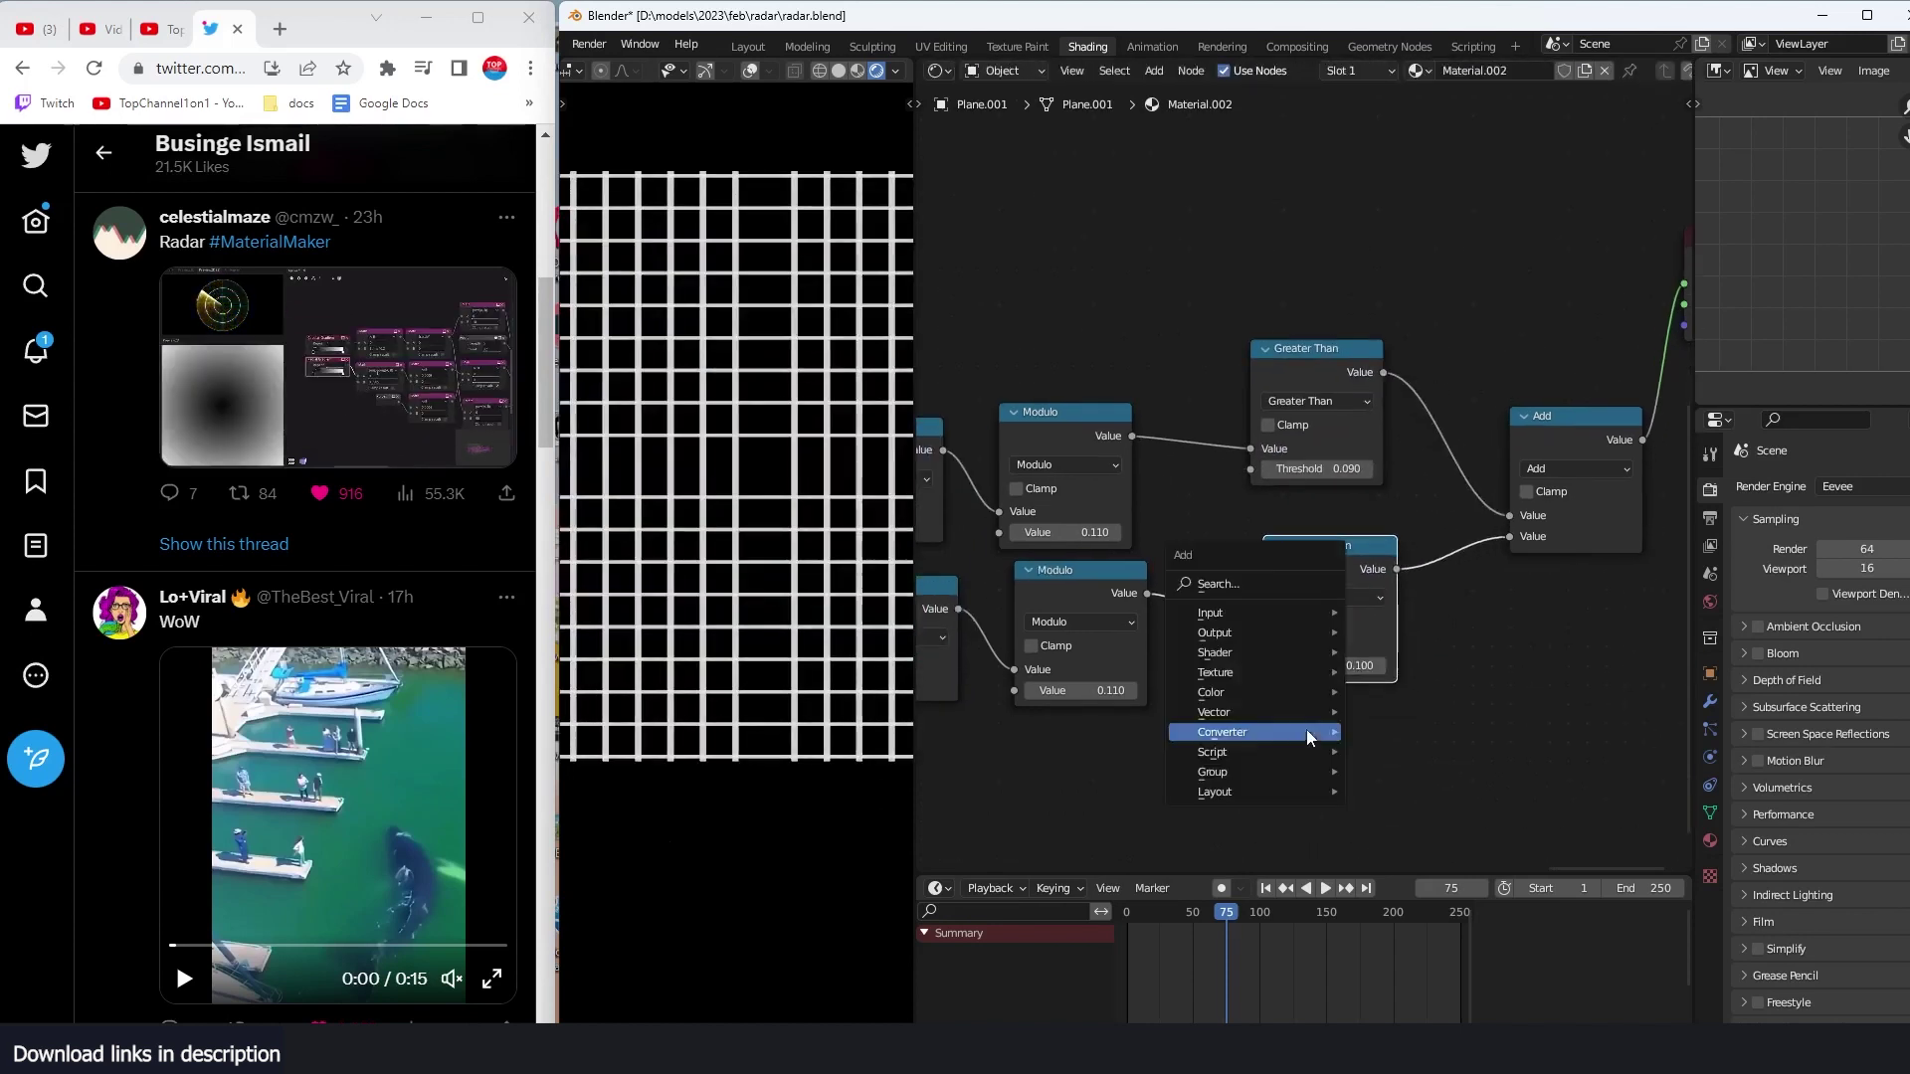
click(1245, 585)
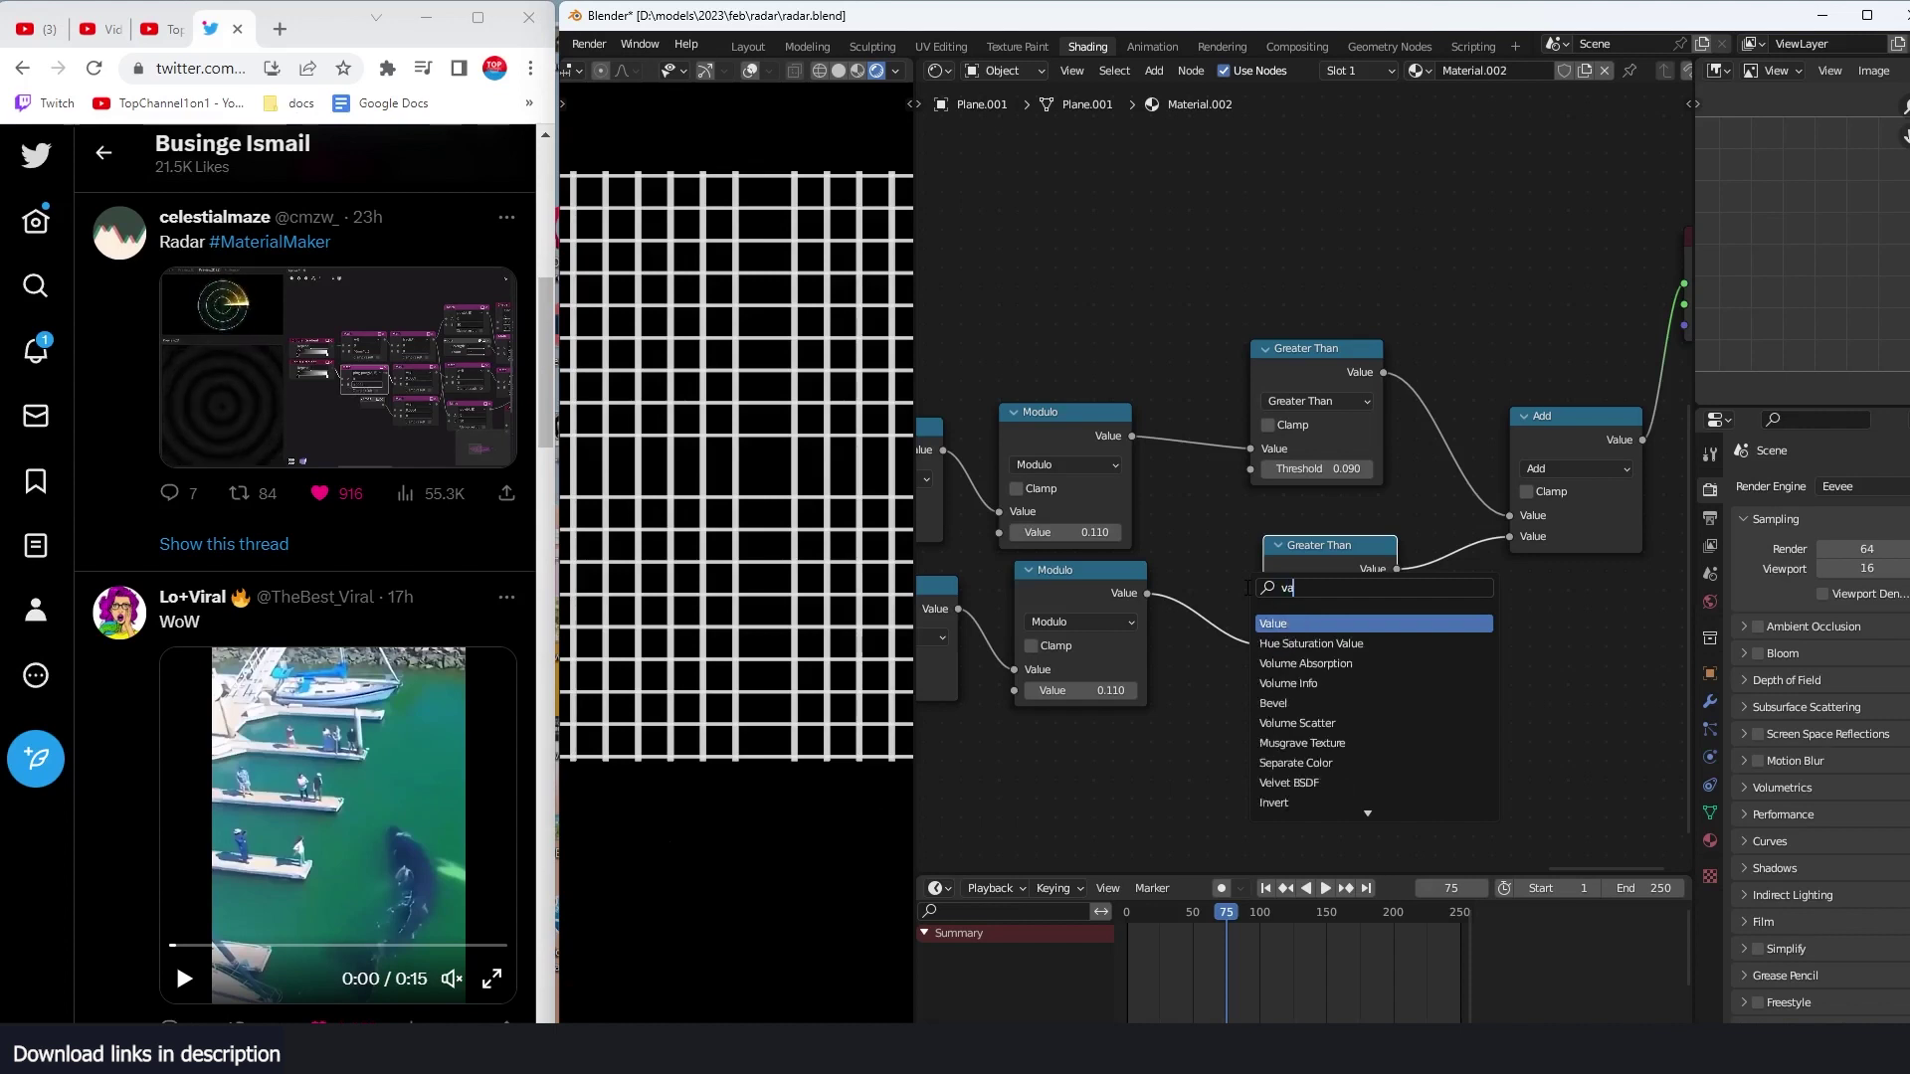
key(Return)
click(1084, 760)
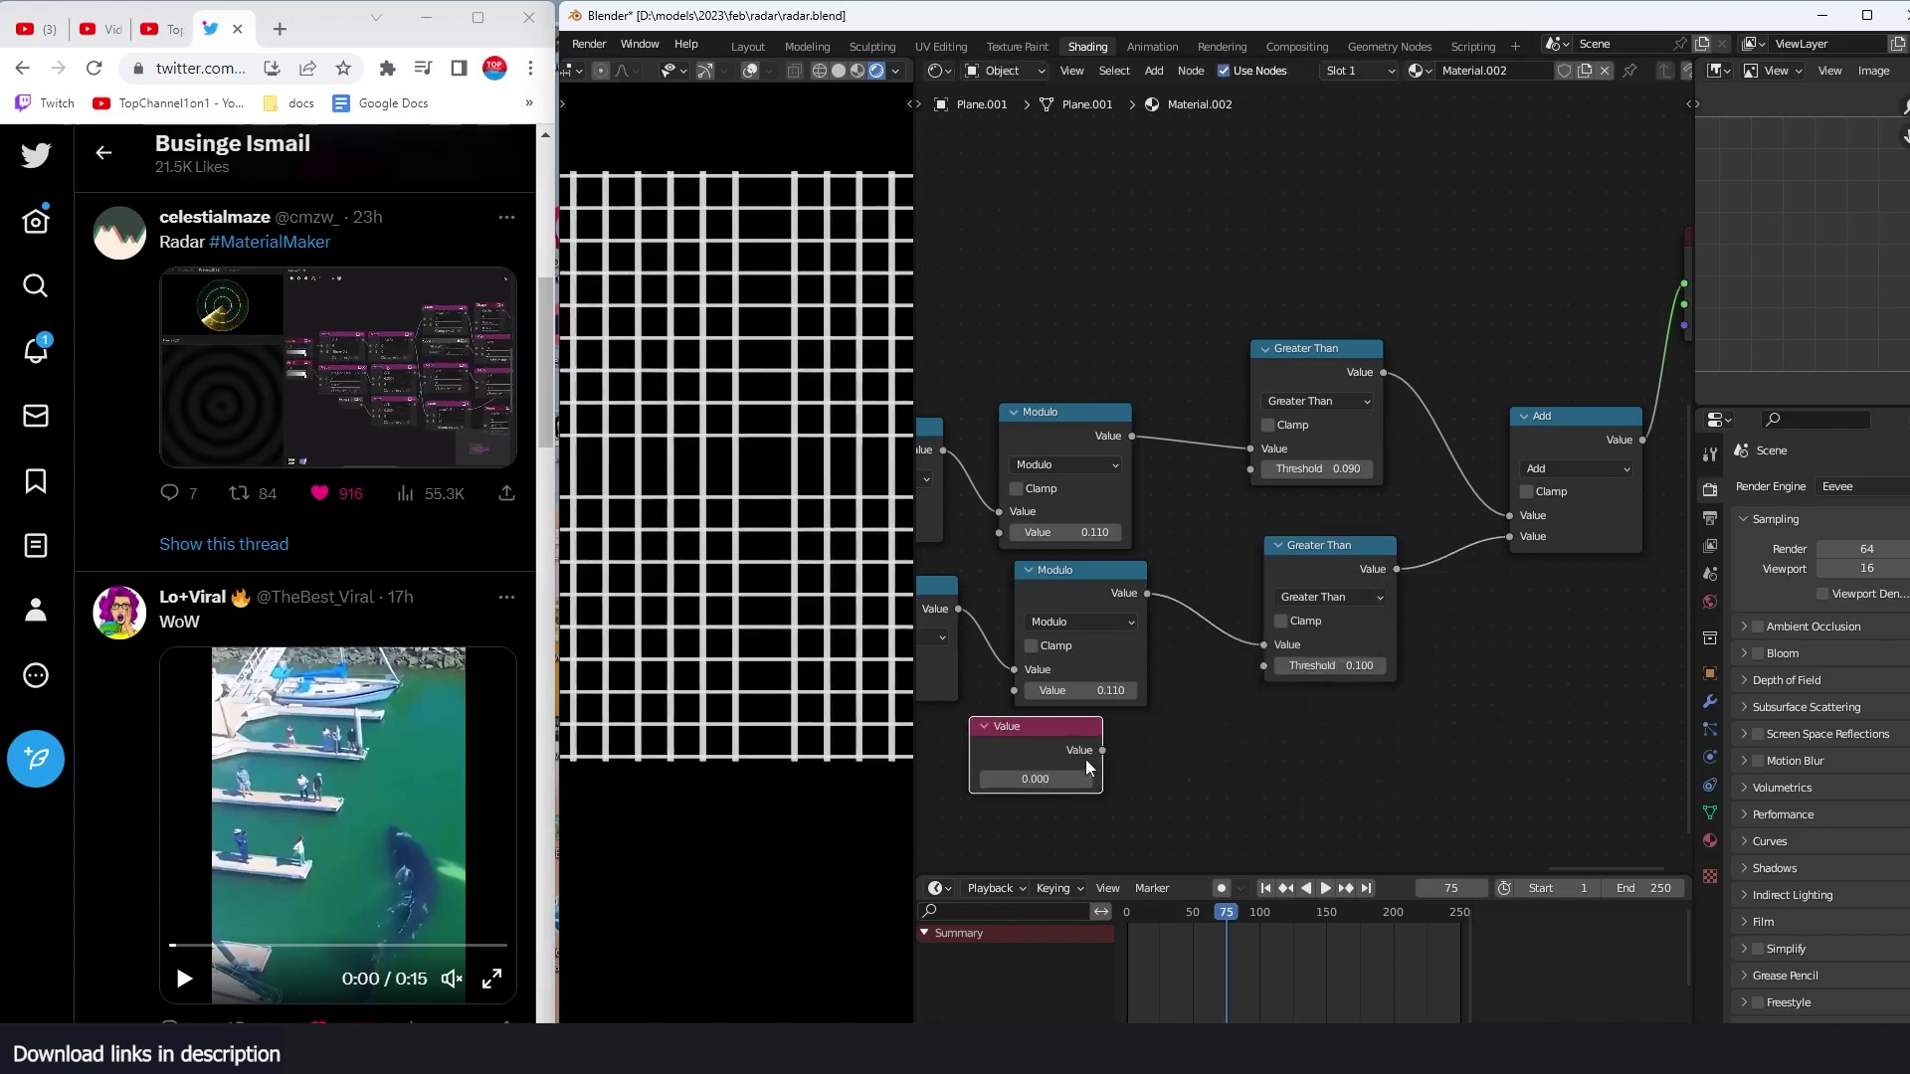
drag(1267, 677, 1265, 669)
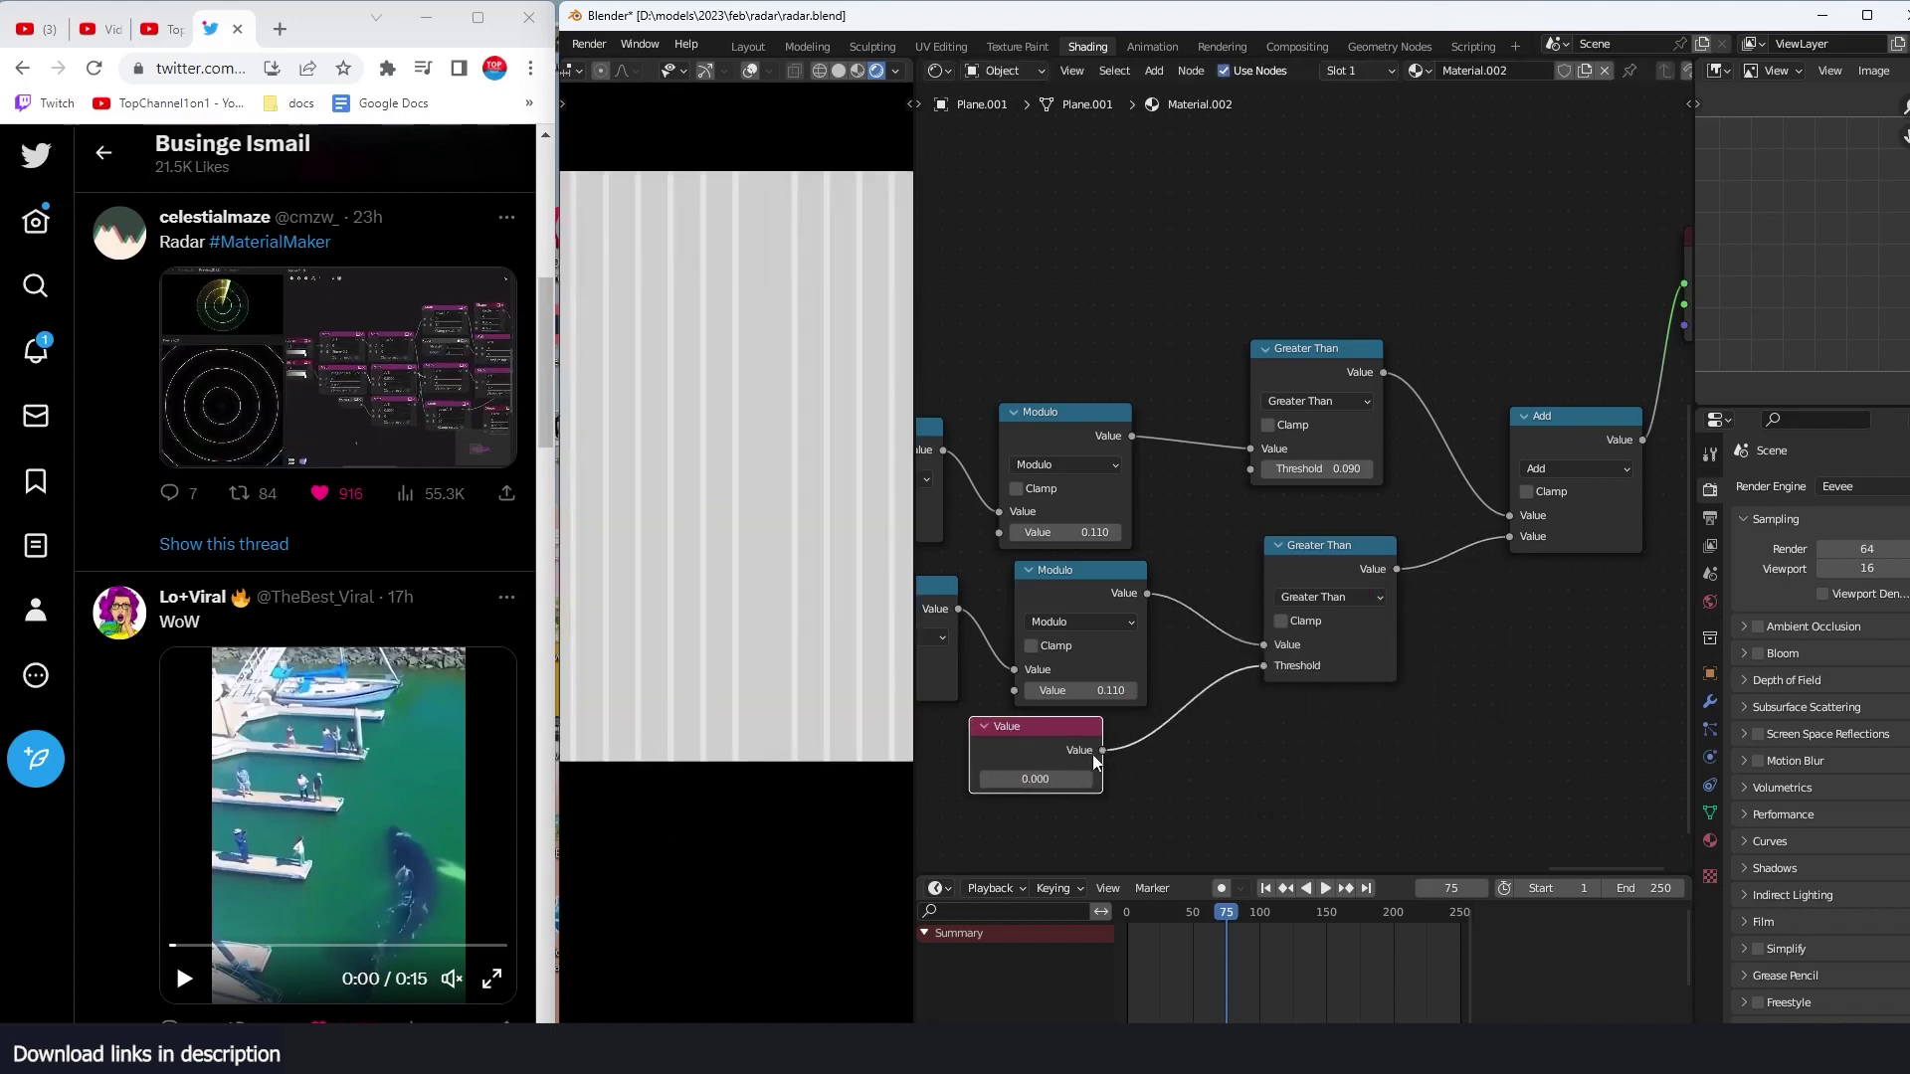
drag(1094, 761, 1184, 576)
Step: Adjust the number in the Value node driving both Greater Than thresholds to make the grid lines thinner
double_click(1258, 710)
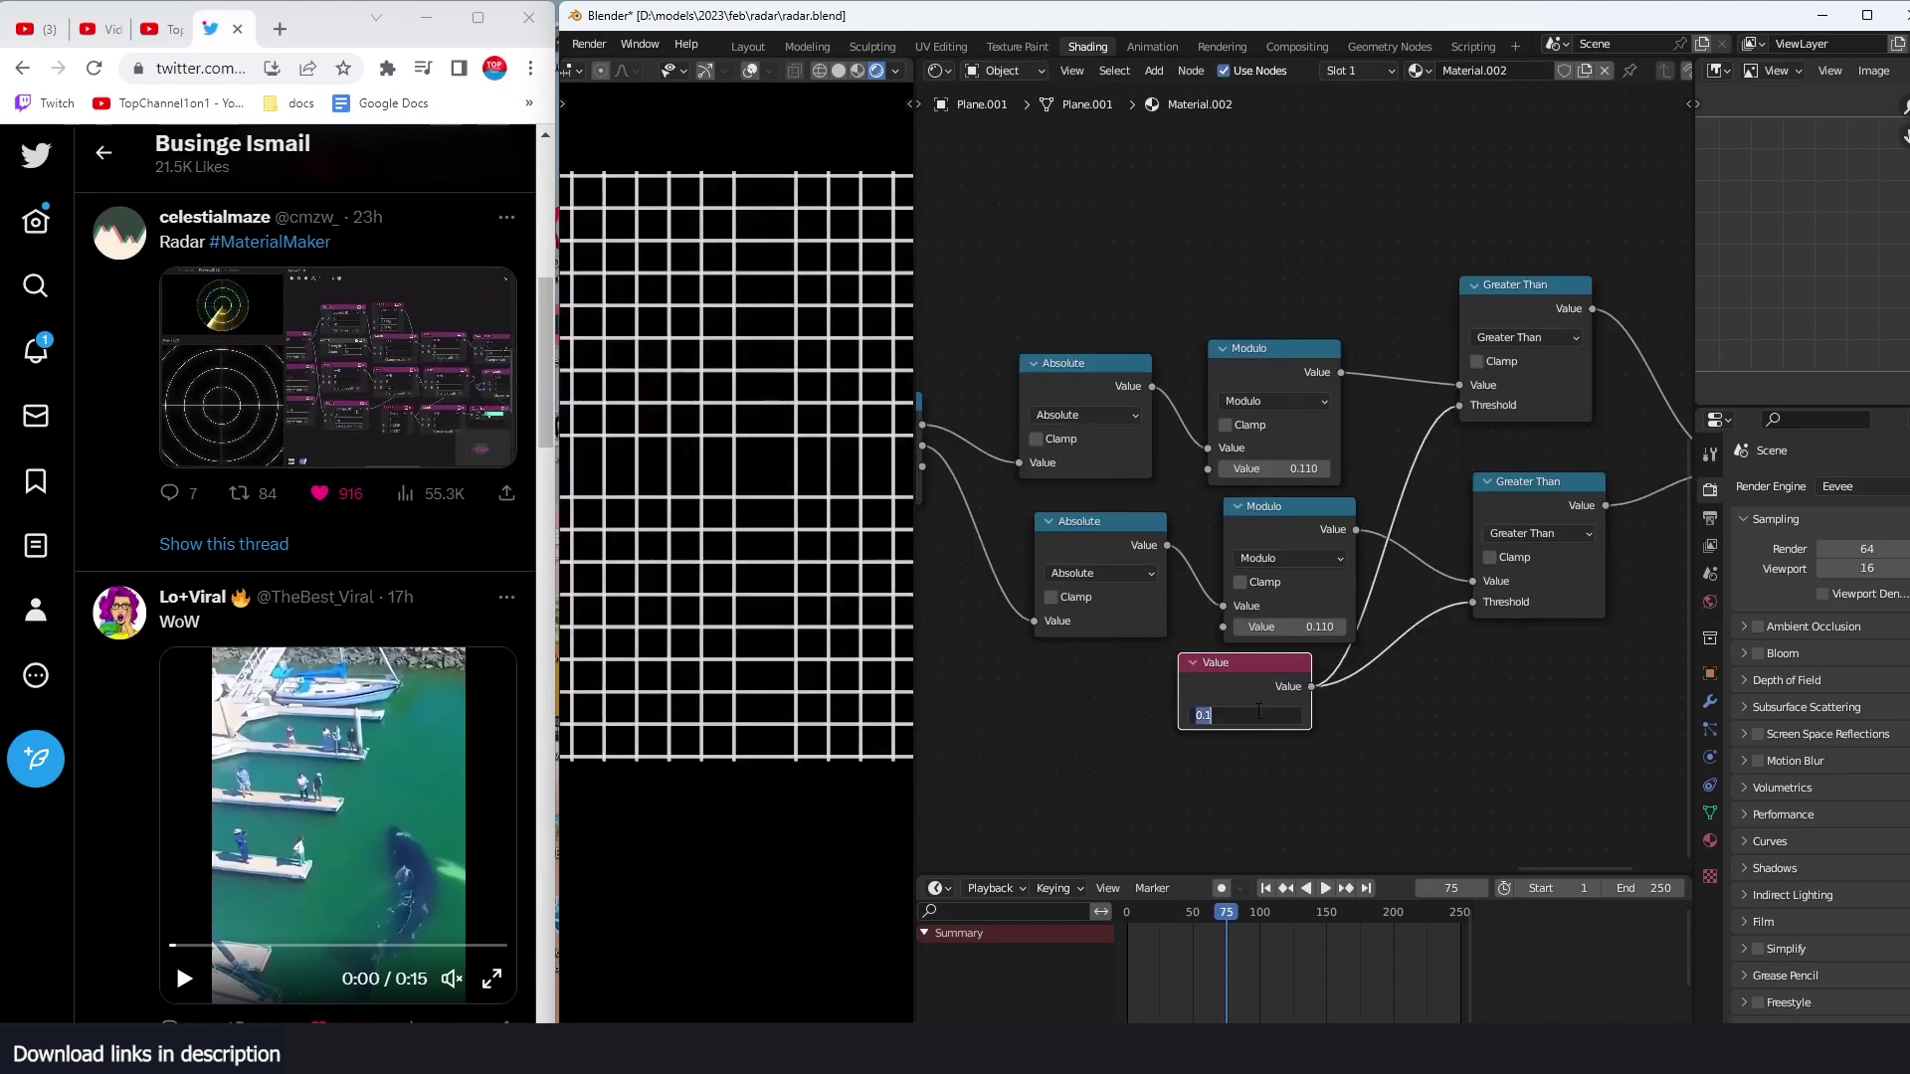
text(.0)
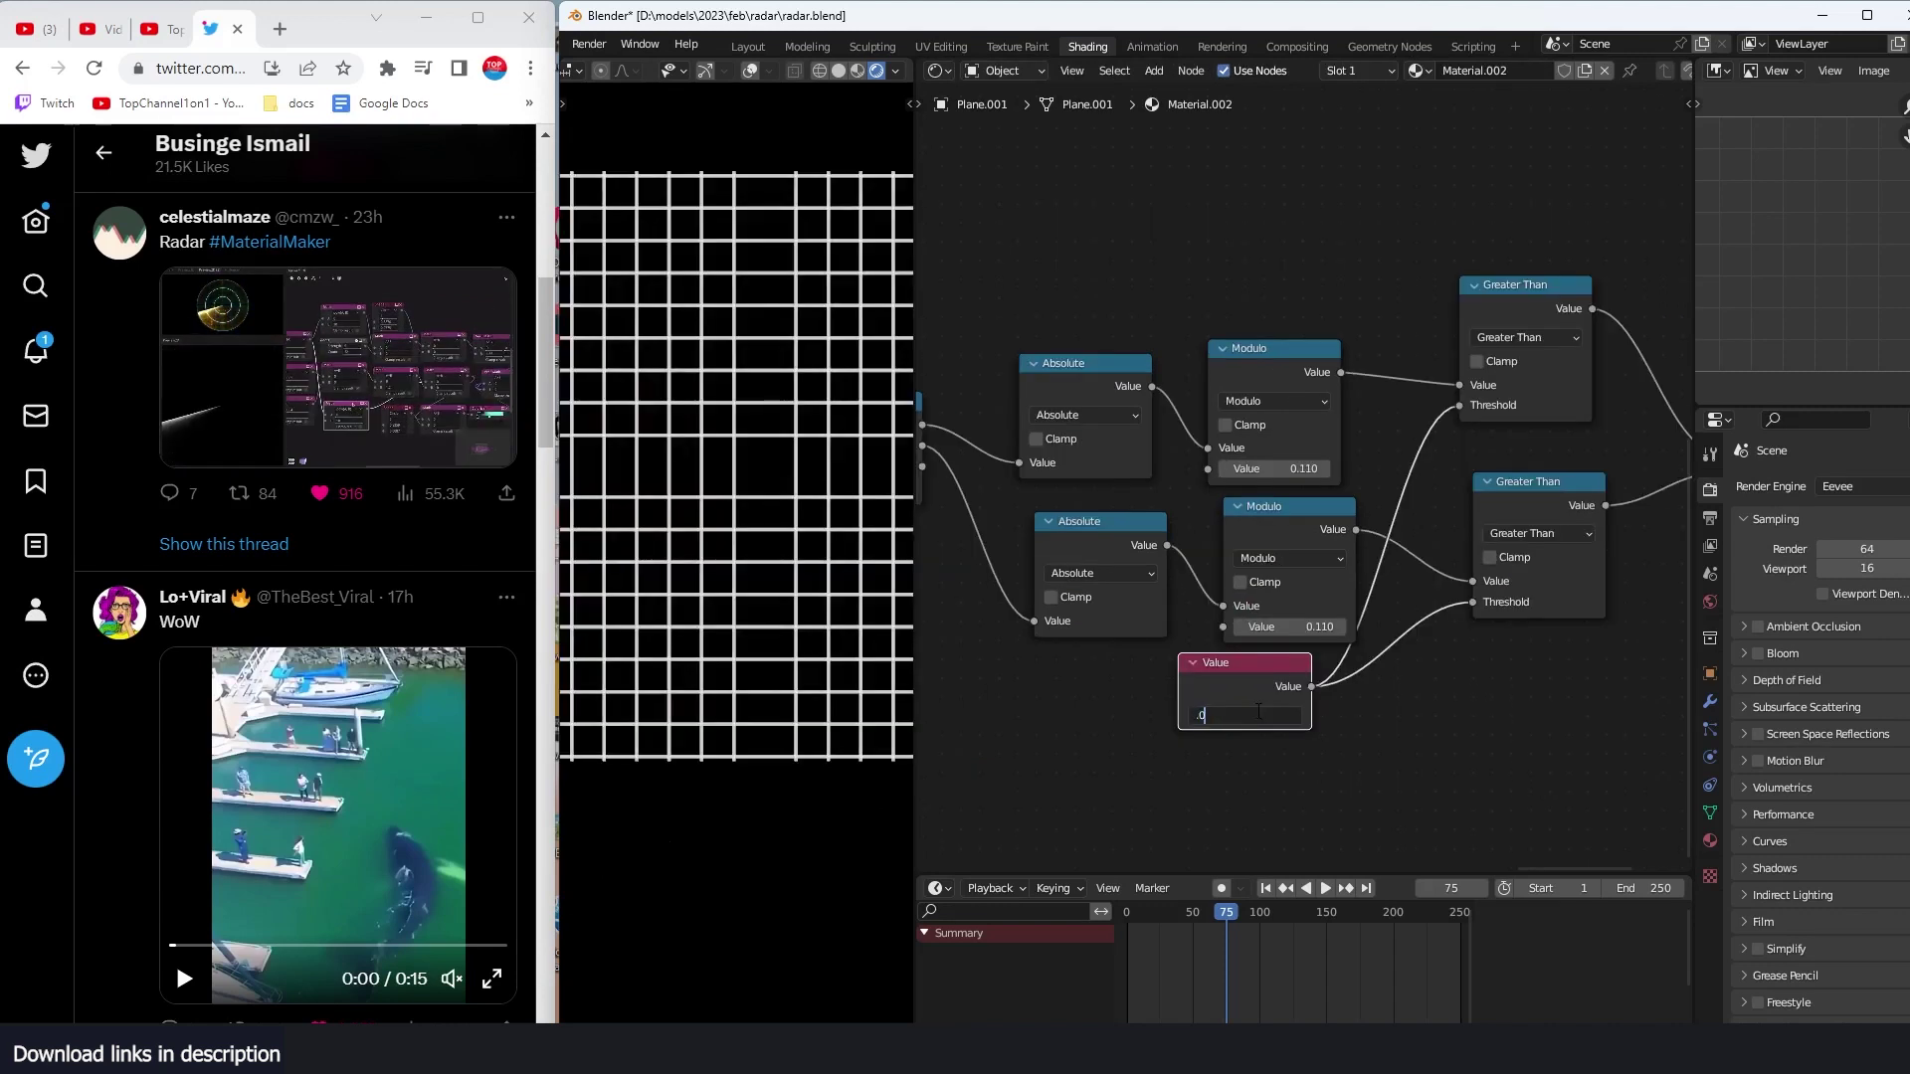
text(1)
key(Return)
drag(1259, 710, 1429, 695)
scroll(1380, 589, down, 5)
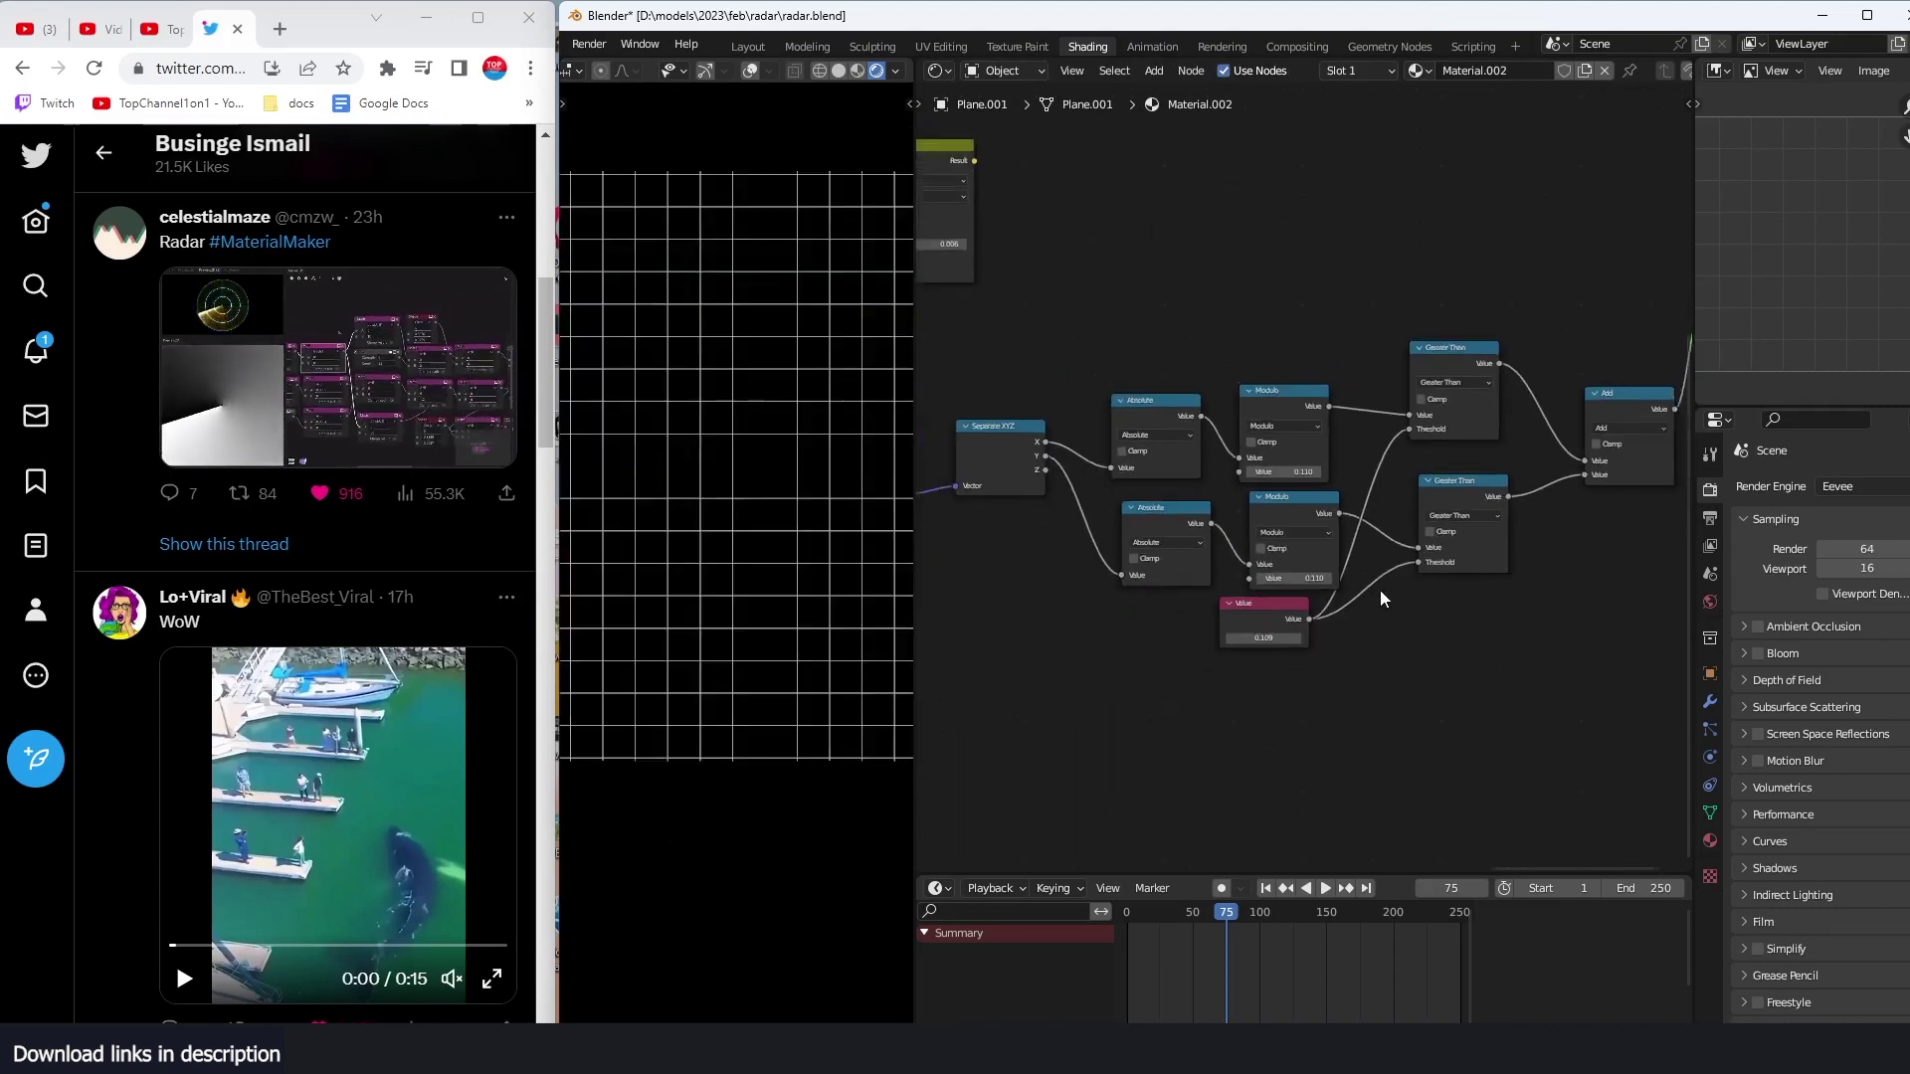
scroll(1477, 611, down, 3)
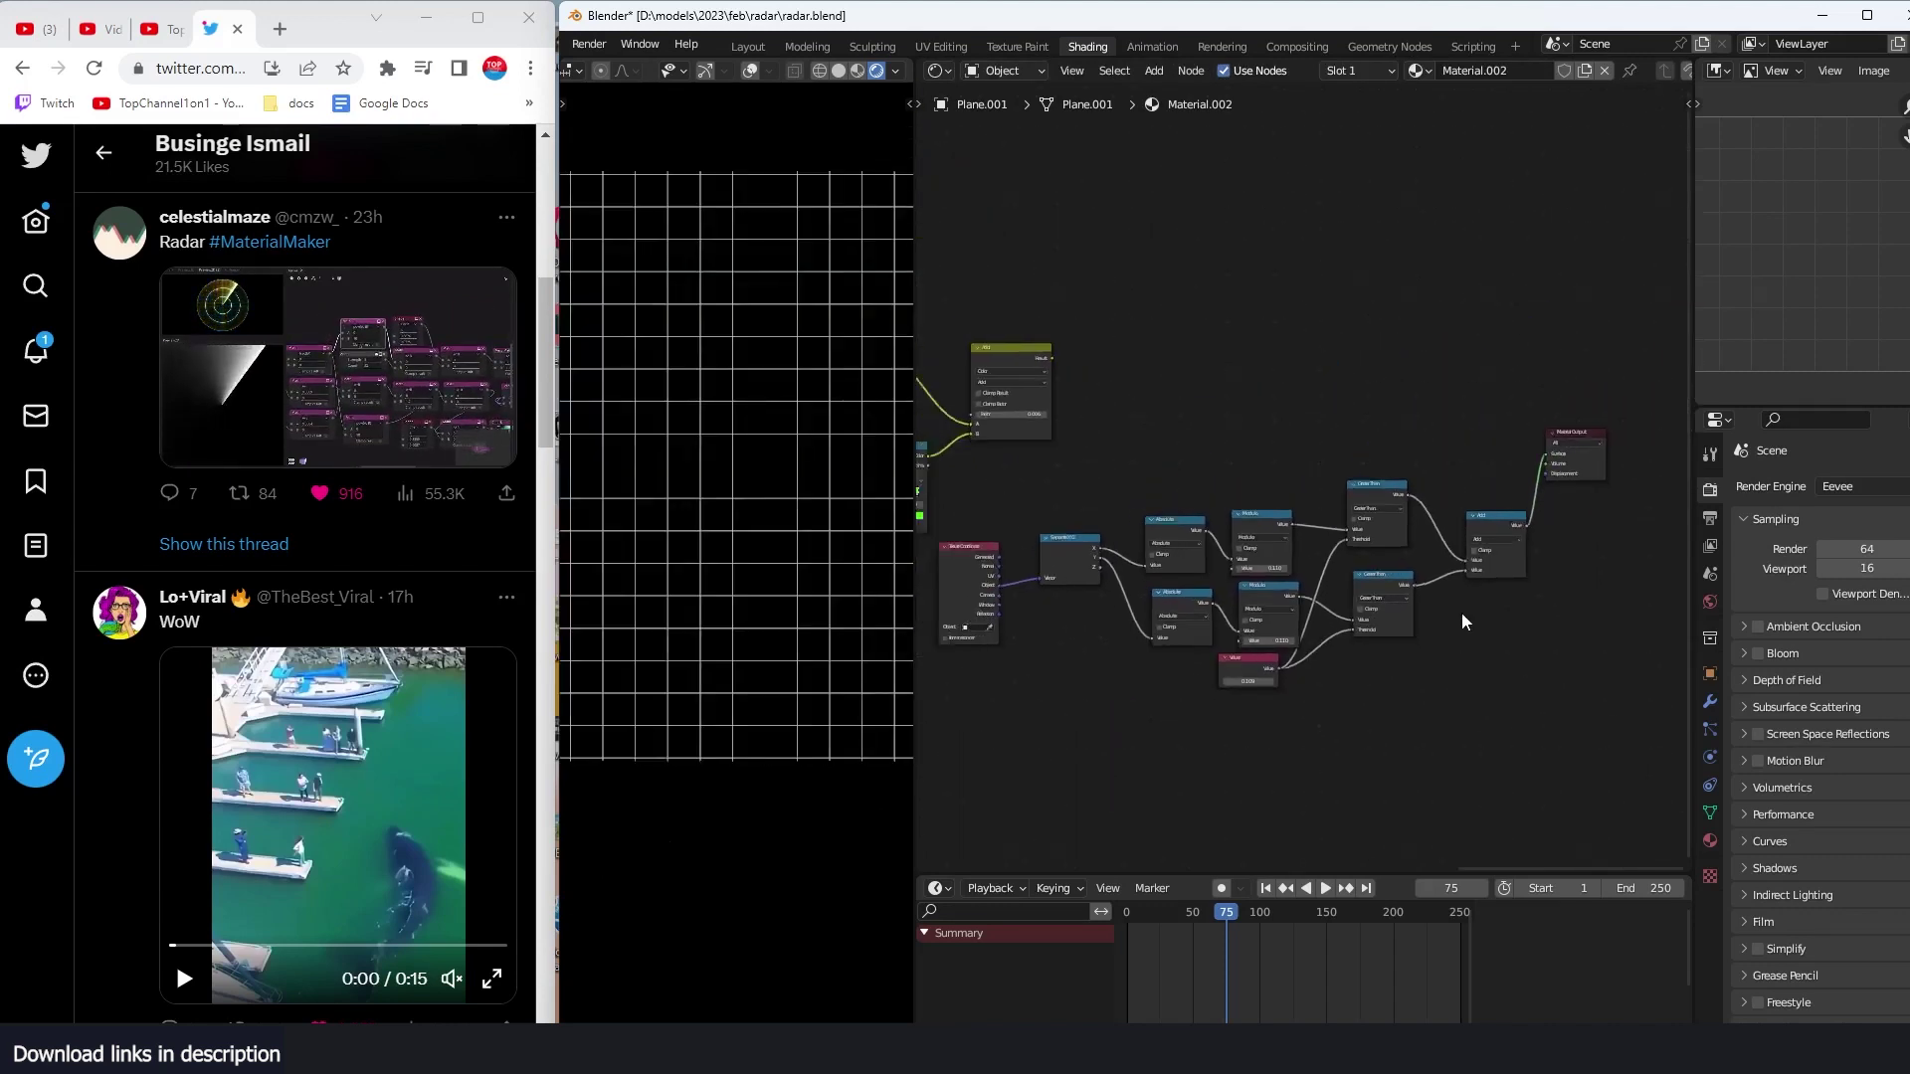
Step: Move the grid nodes below the main network and bring the color node that adds the green tint closer to the Material Output
drag(1041, 564, 1433, 667)
key(g)
click(1257, 734)
drag(1156, 392, 1372, 426)
Step: Duplicate the color Add node before the Material Output, feeding the radar result into A and the grid's Add result into B
scroll(1373, 425, up, 3)
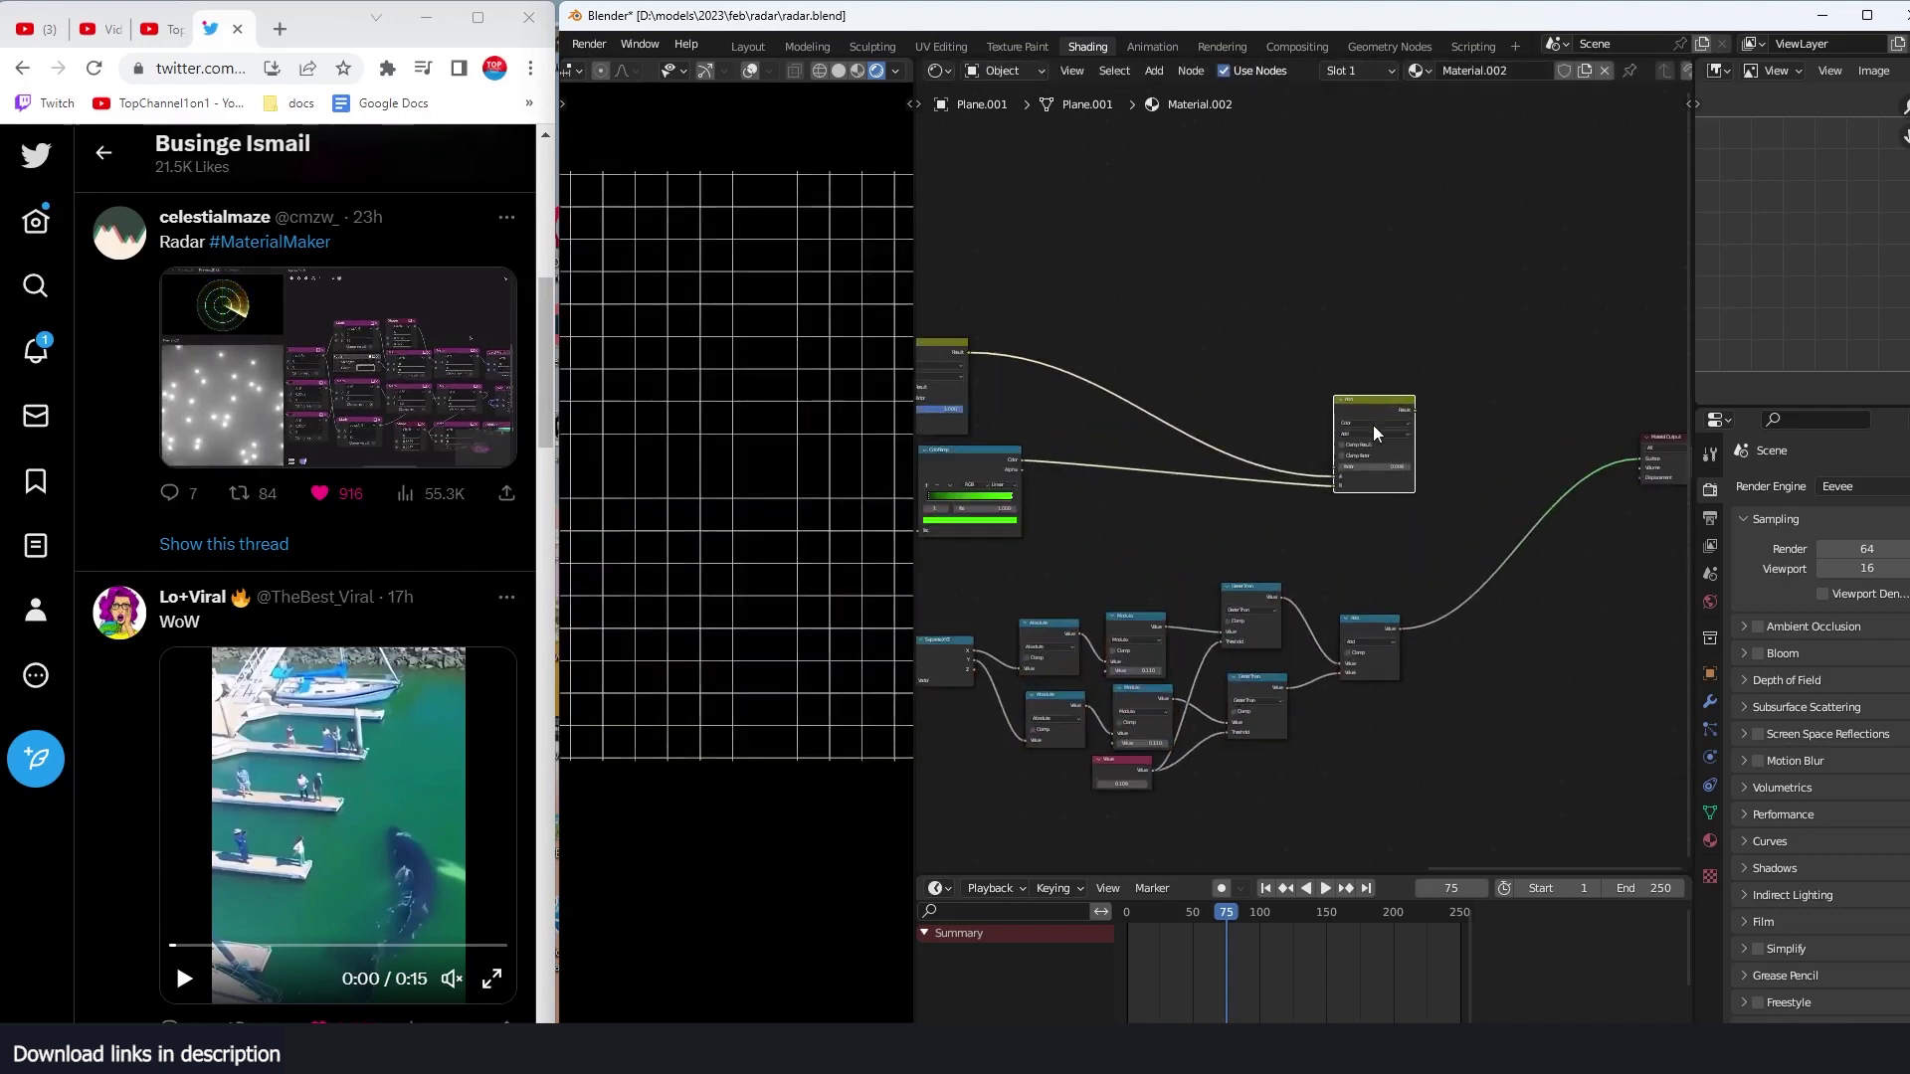
scroll(1388, 612, up, 2)
key(shift+d)
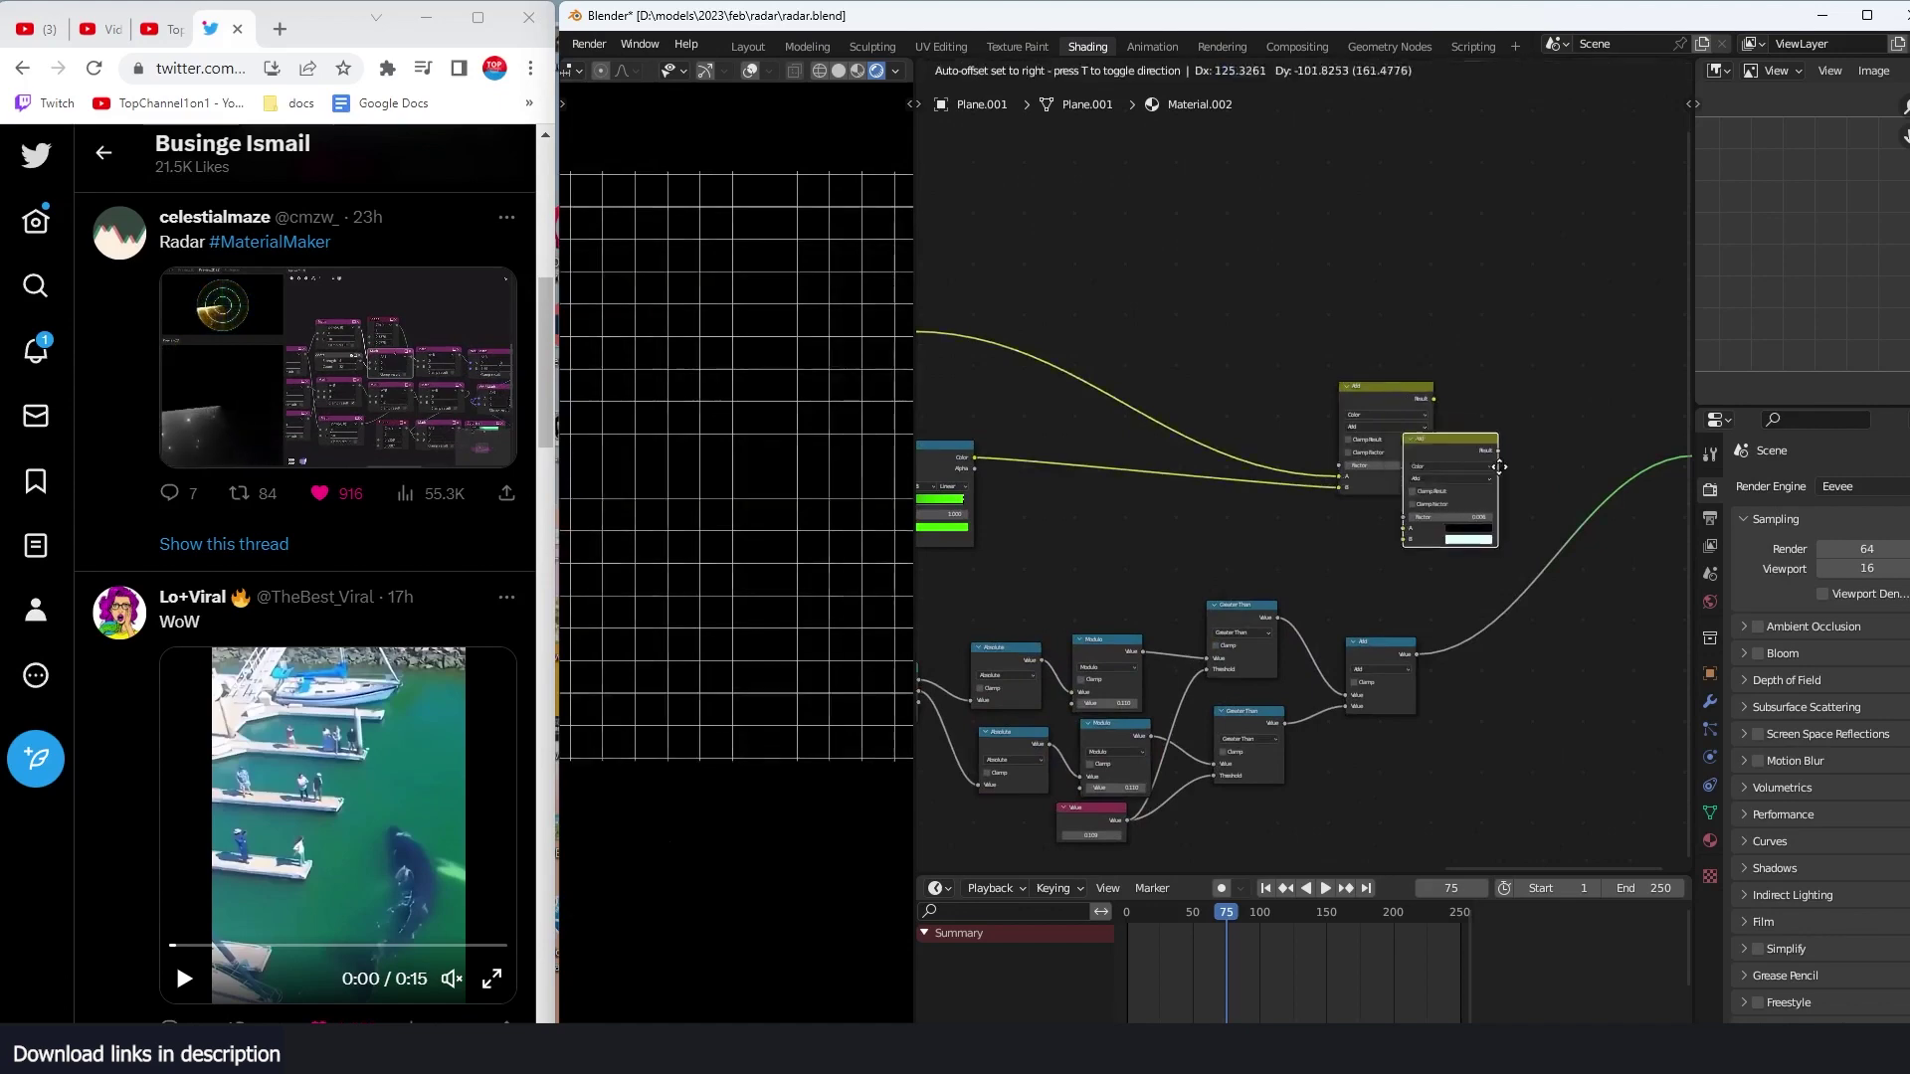
click(1552, 562)
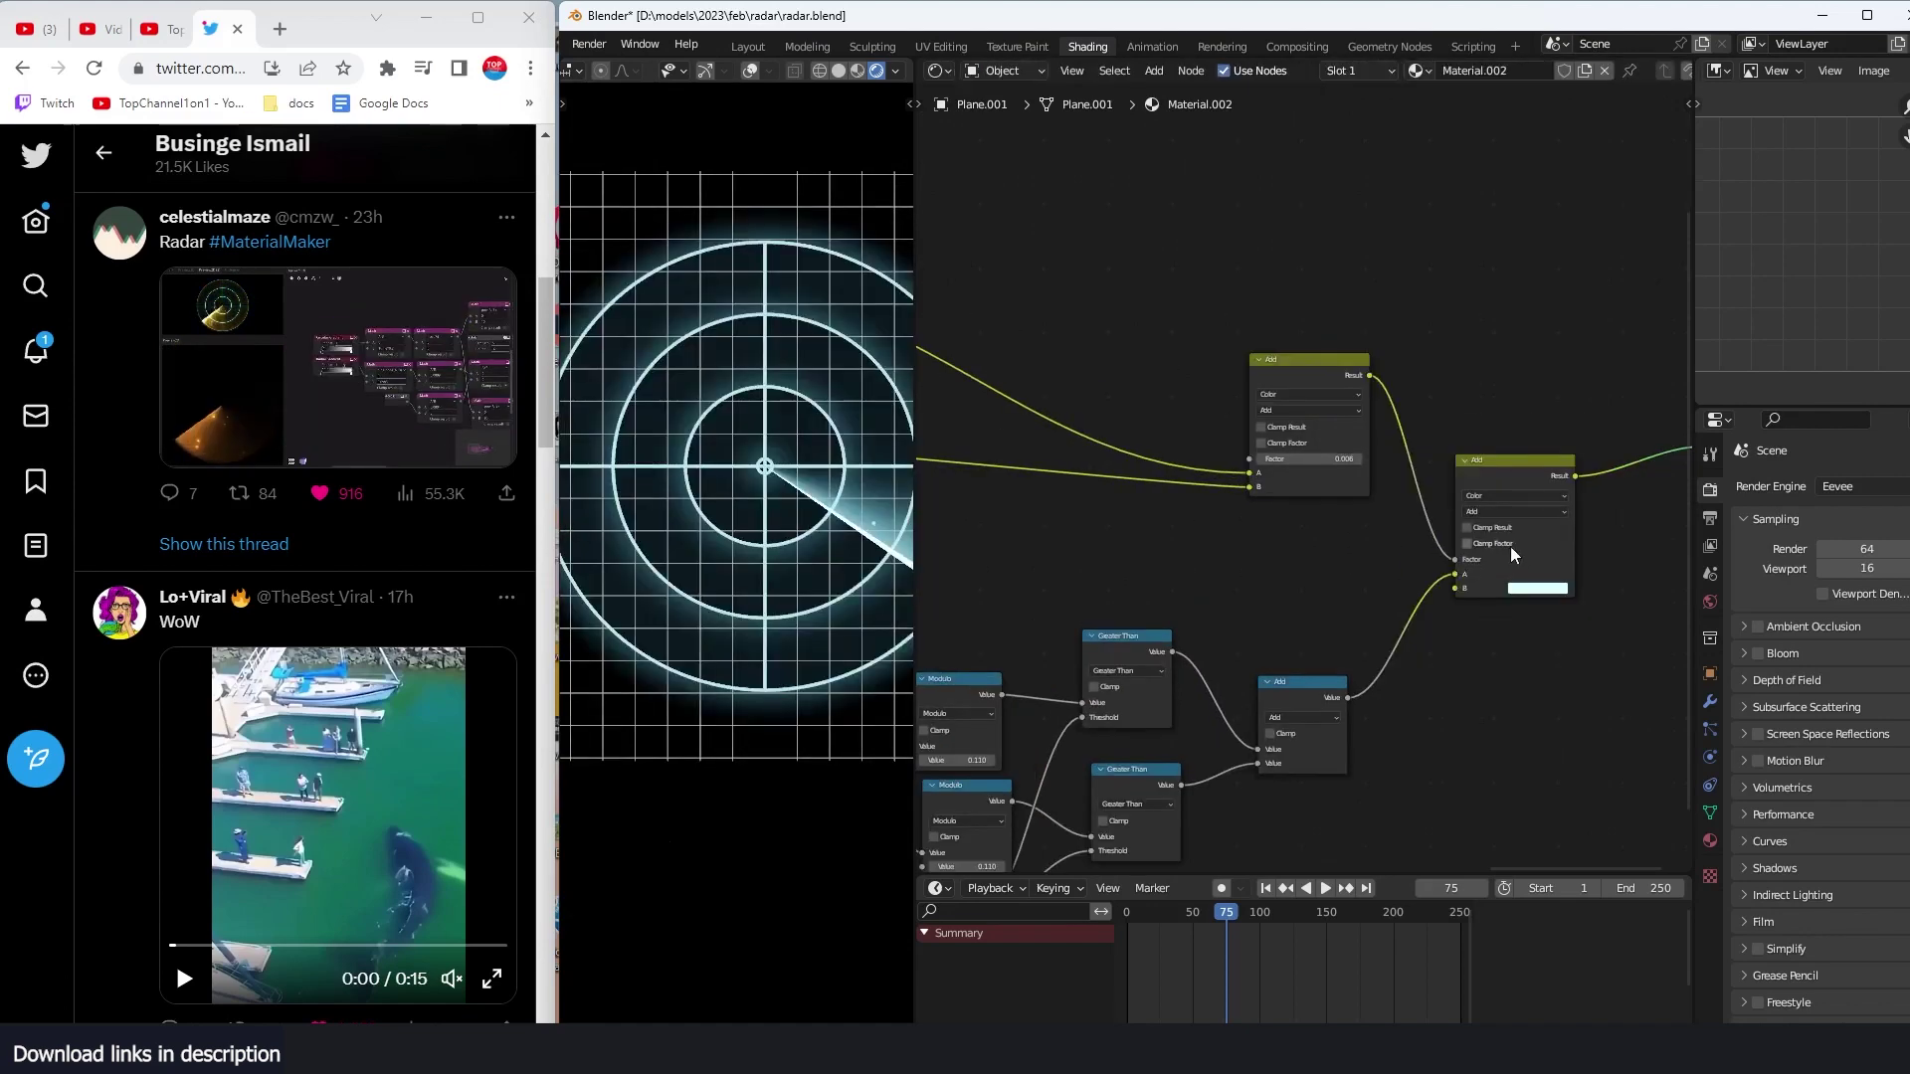
drag(1455, 559, 1456, 574)
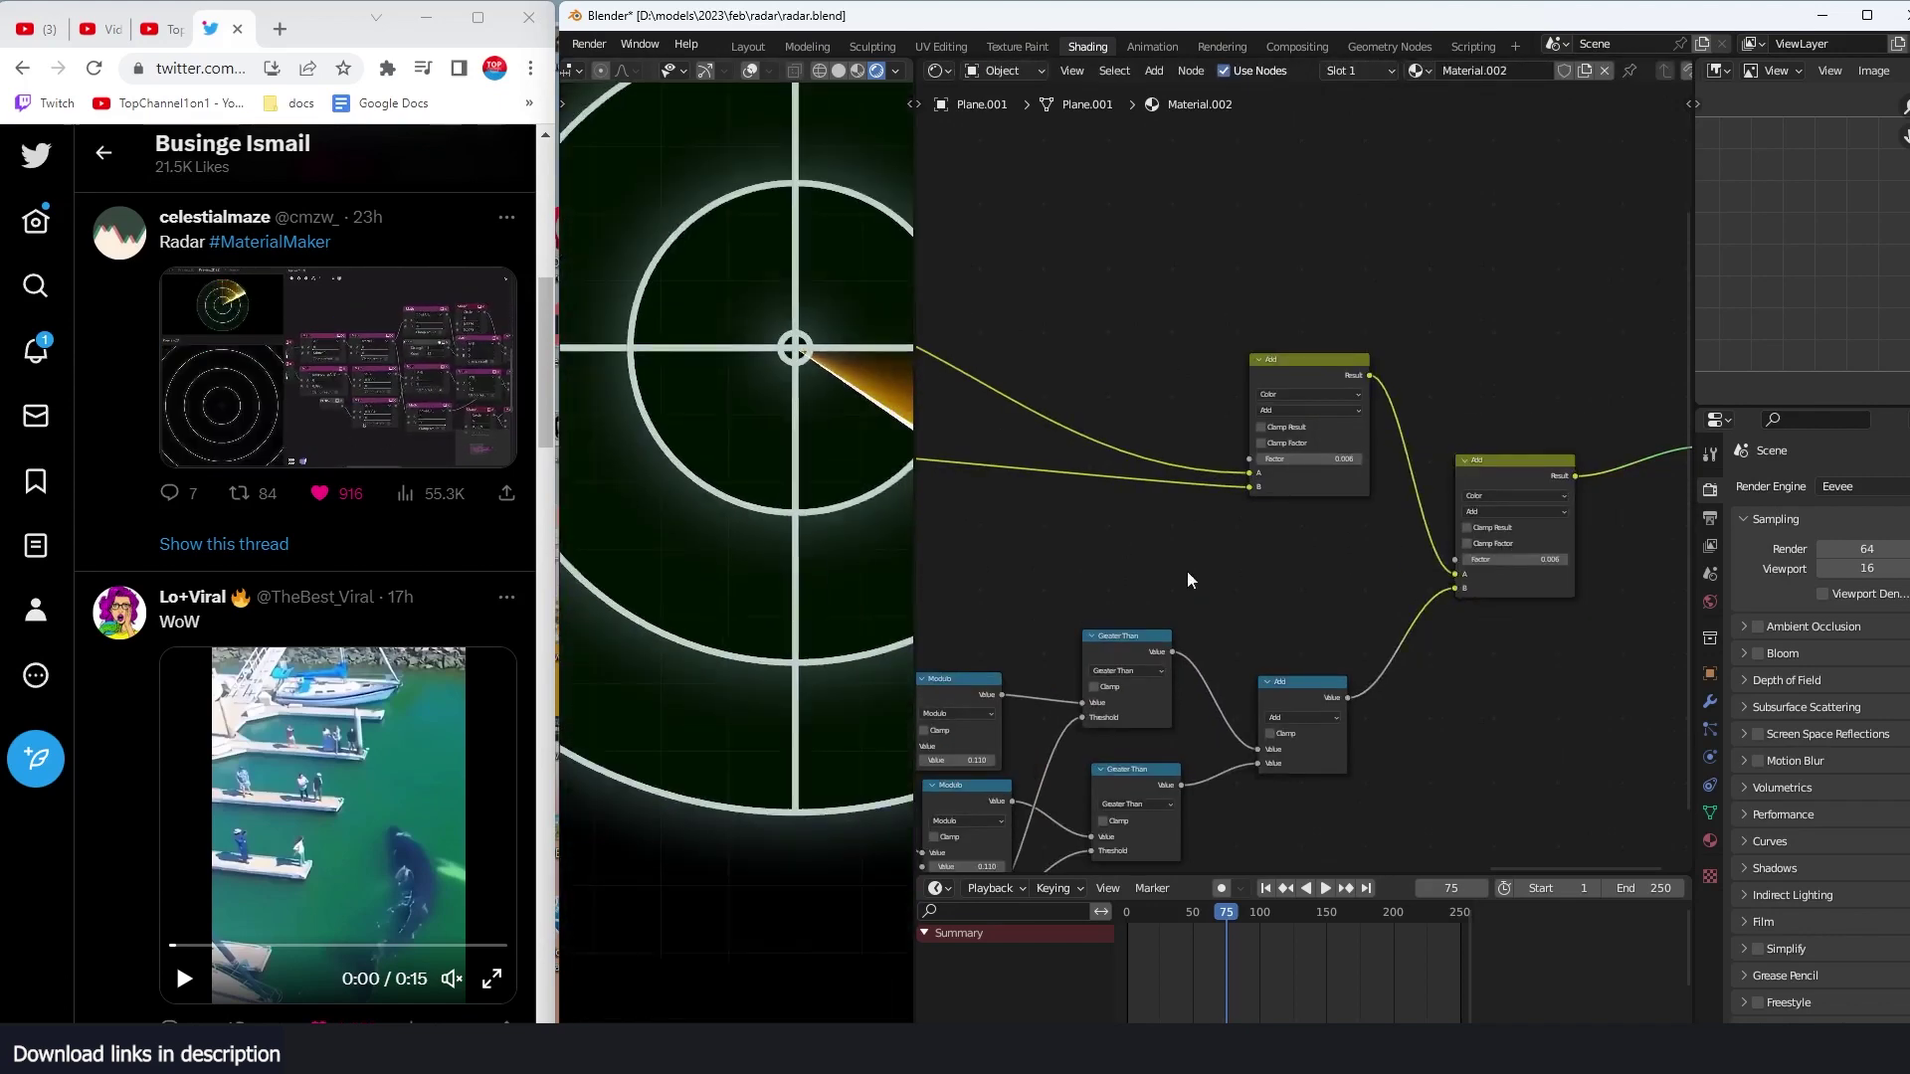
Step: Insert a Mapping node between the grid's Texture Coordinate and Separate XYZ nodes
scroll(1185, 567, down, 3)
scroll(1124, 577, up, 3)
key(shift+a)
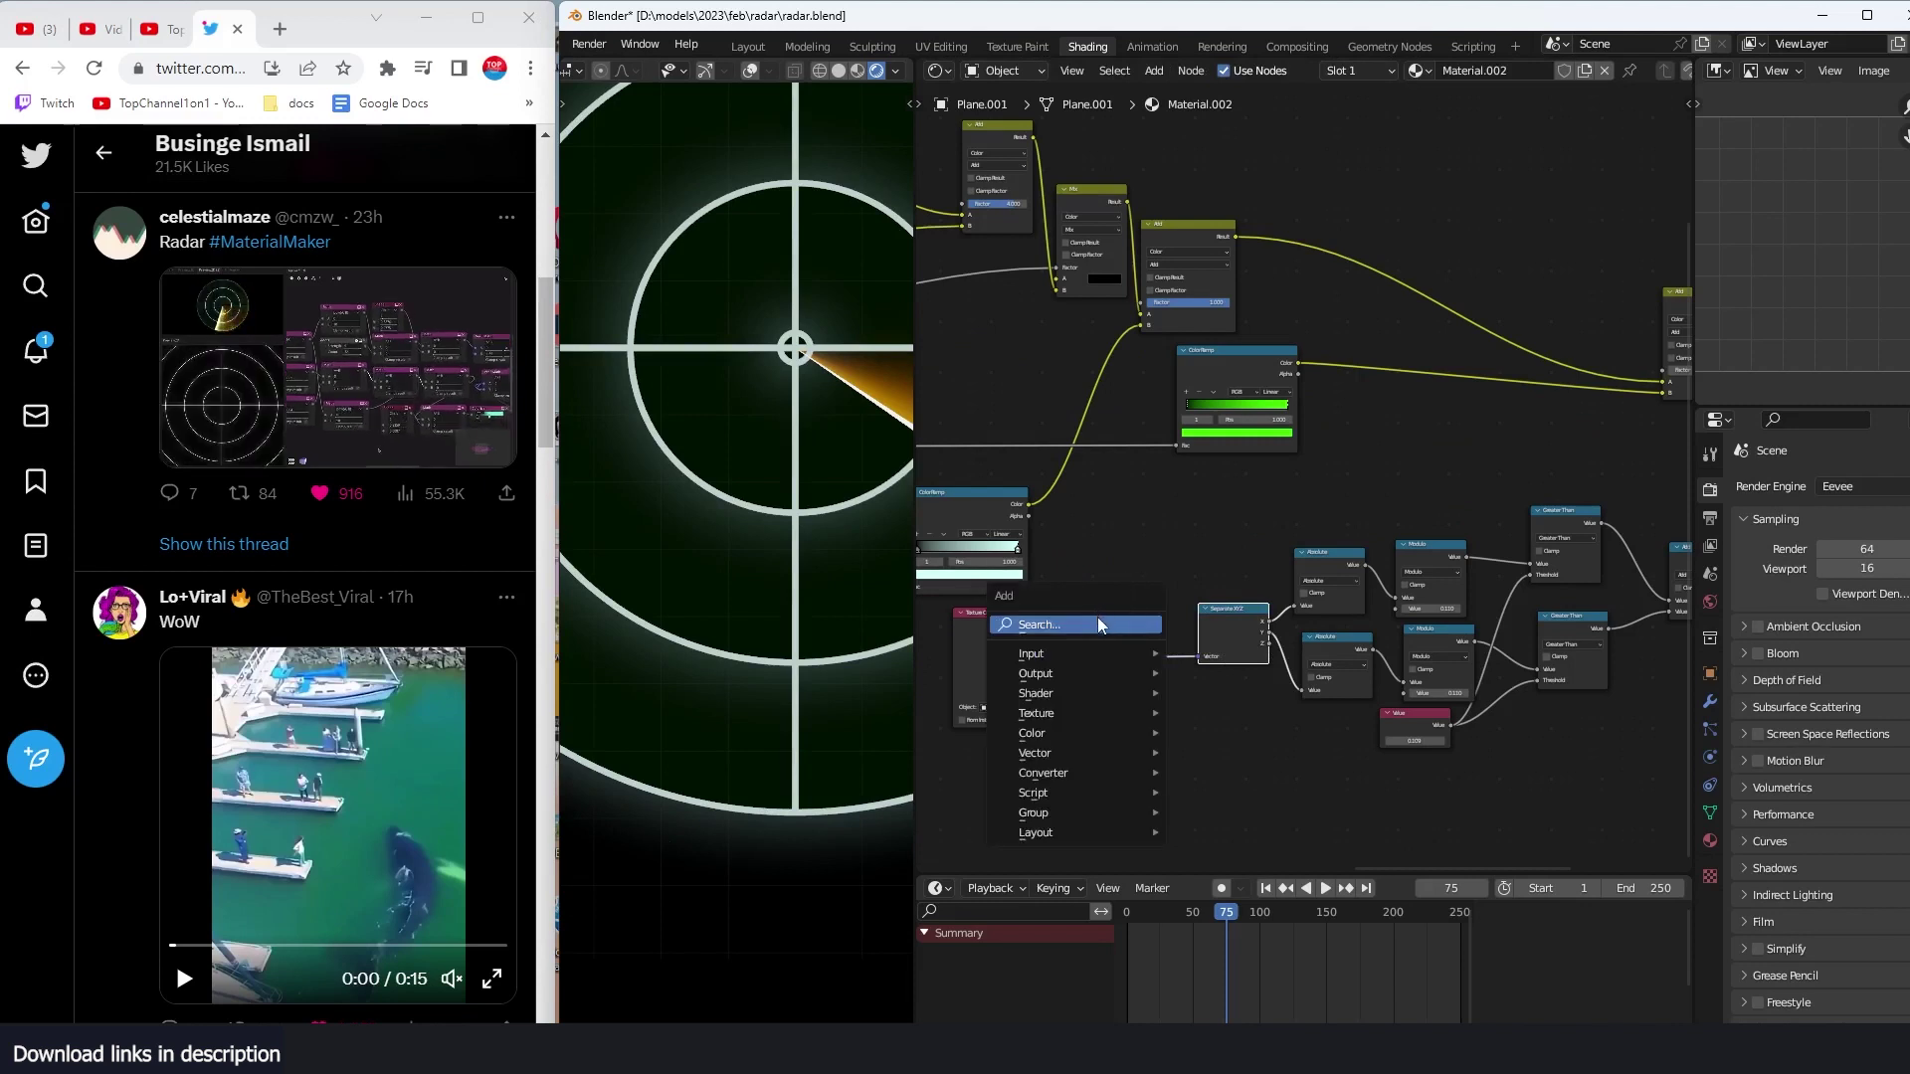
click(1096, 617)
text(vec)
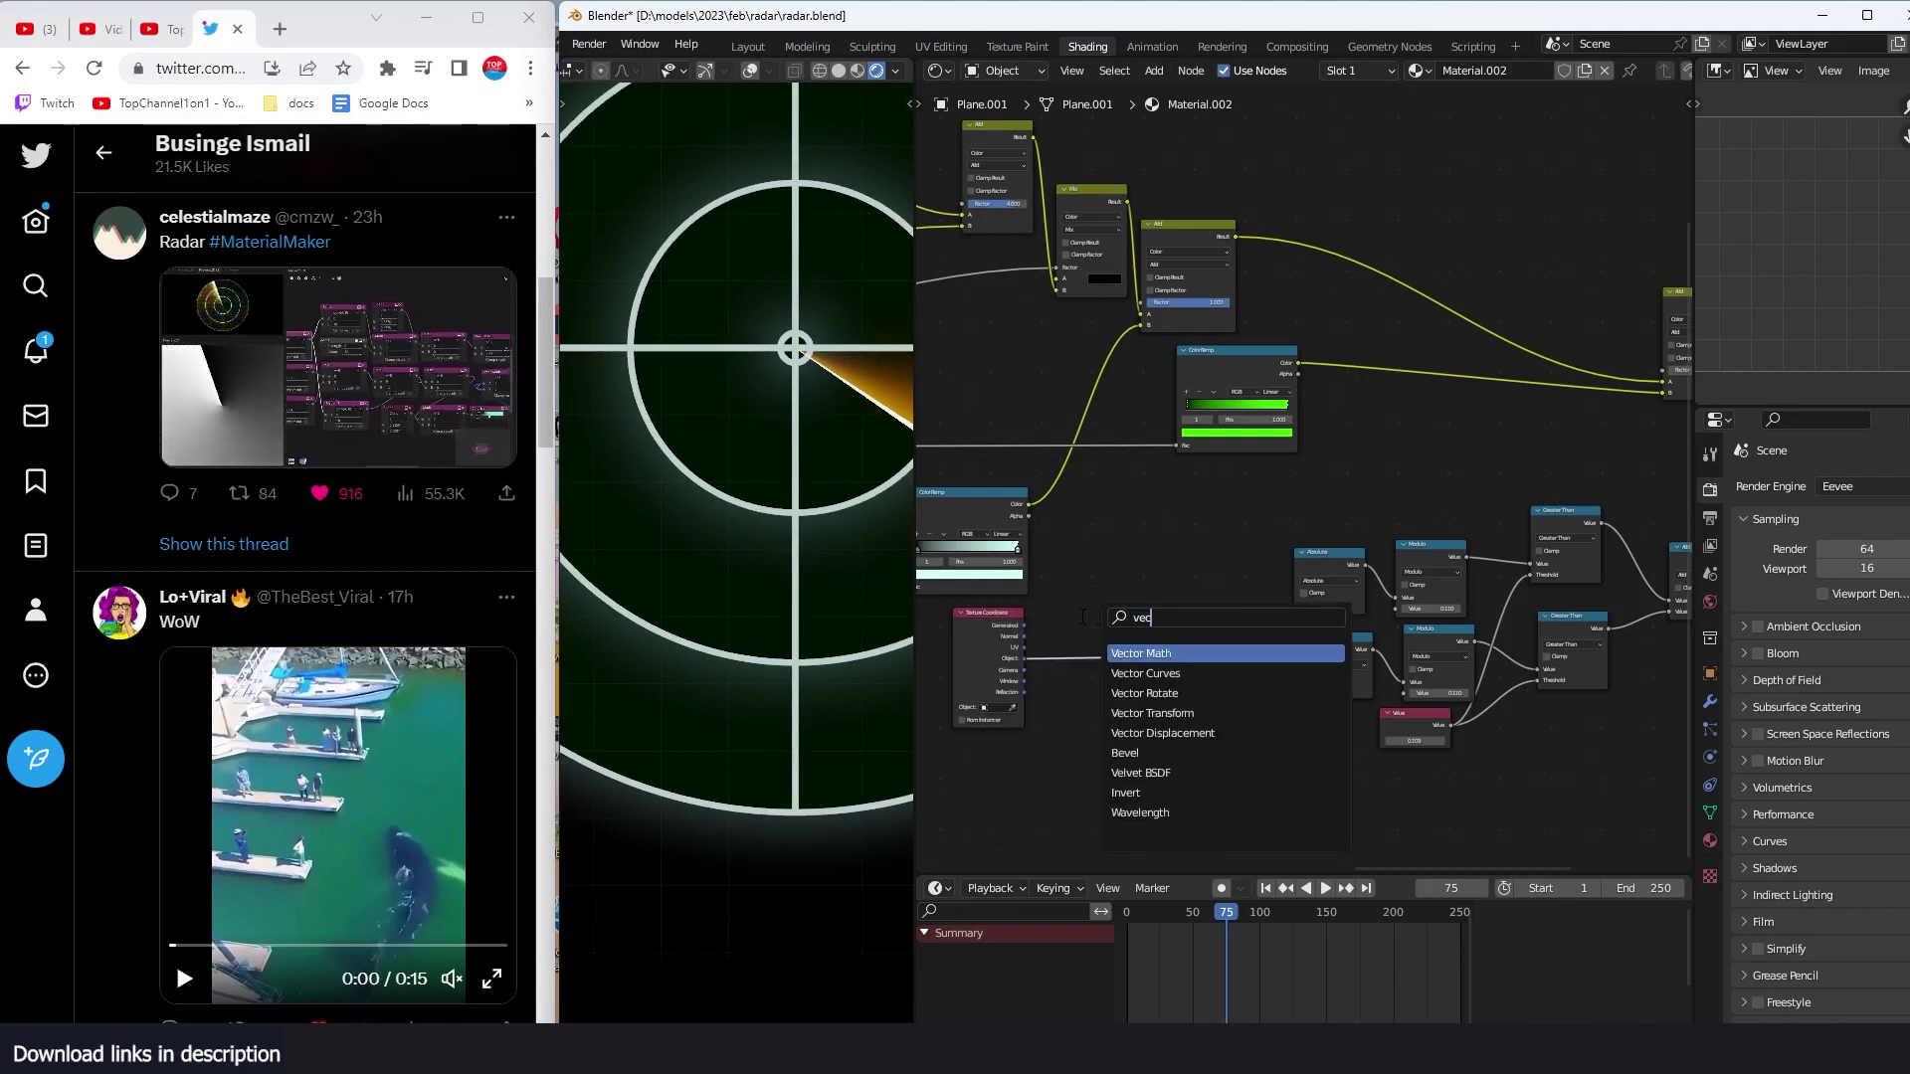
text(mapping)
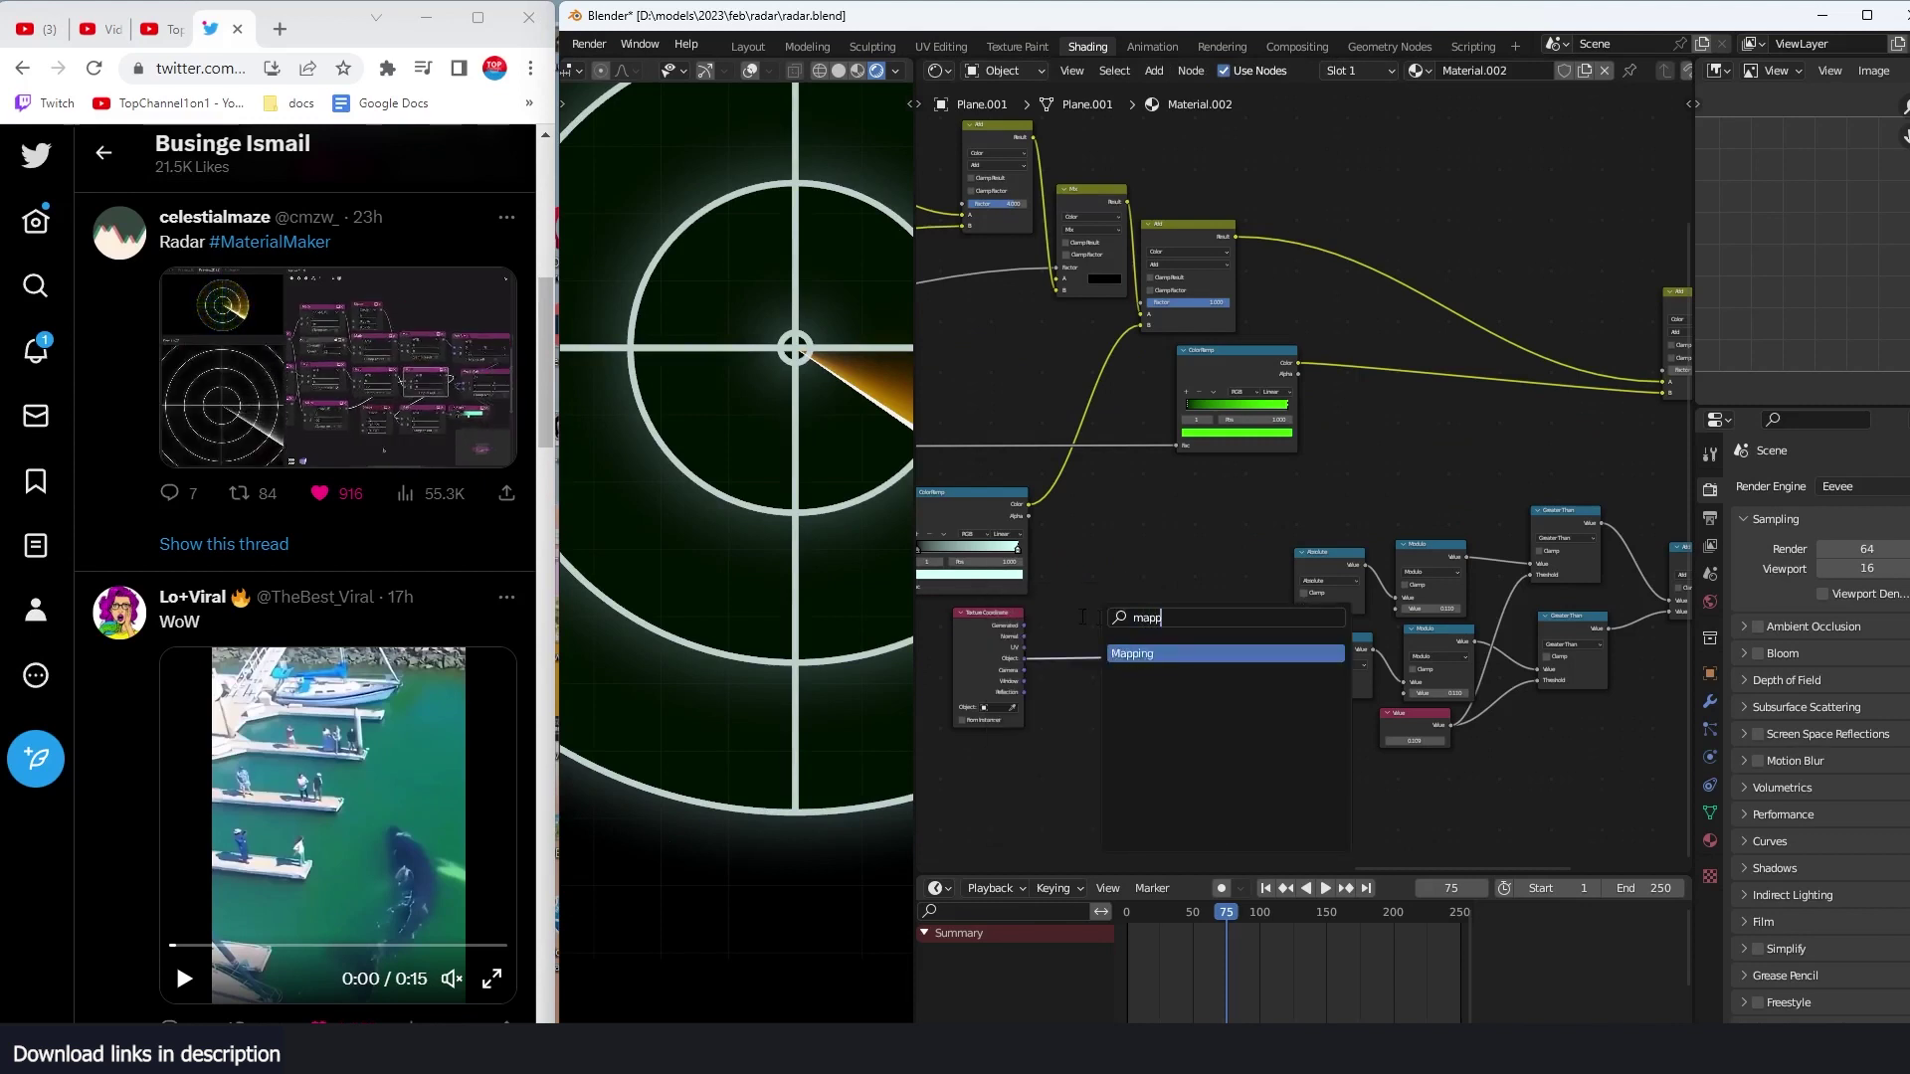
key(Return)
click(1150, 719)
Step: Play back the animation to examine the rotating sweep over the rings and background grid, along with the complete node network
scroll(1150, 719, up, 2)
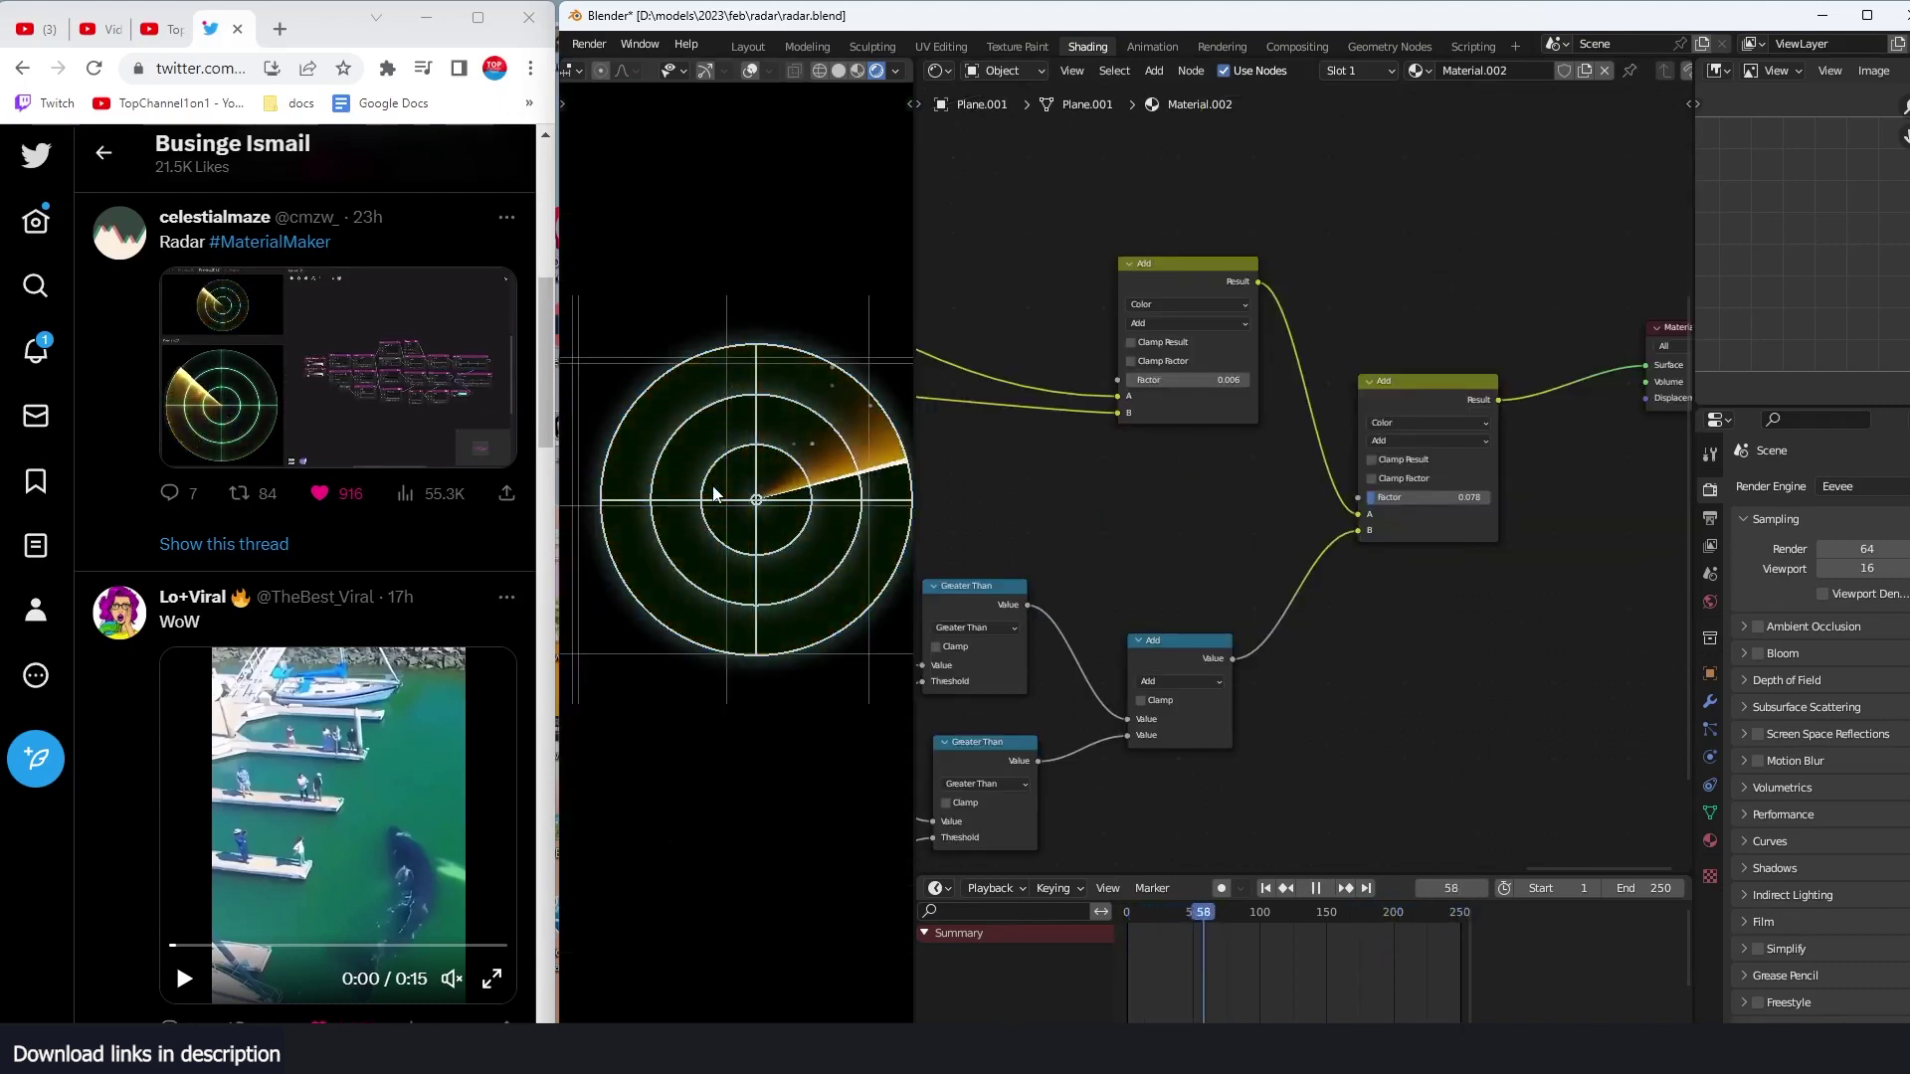
key(space)
scroll(793, 504, up, 2)
key(space)
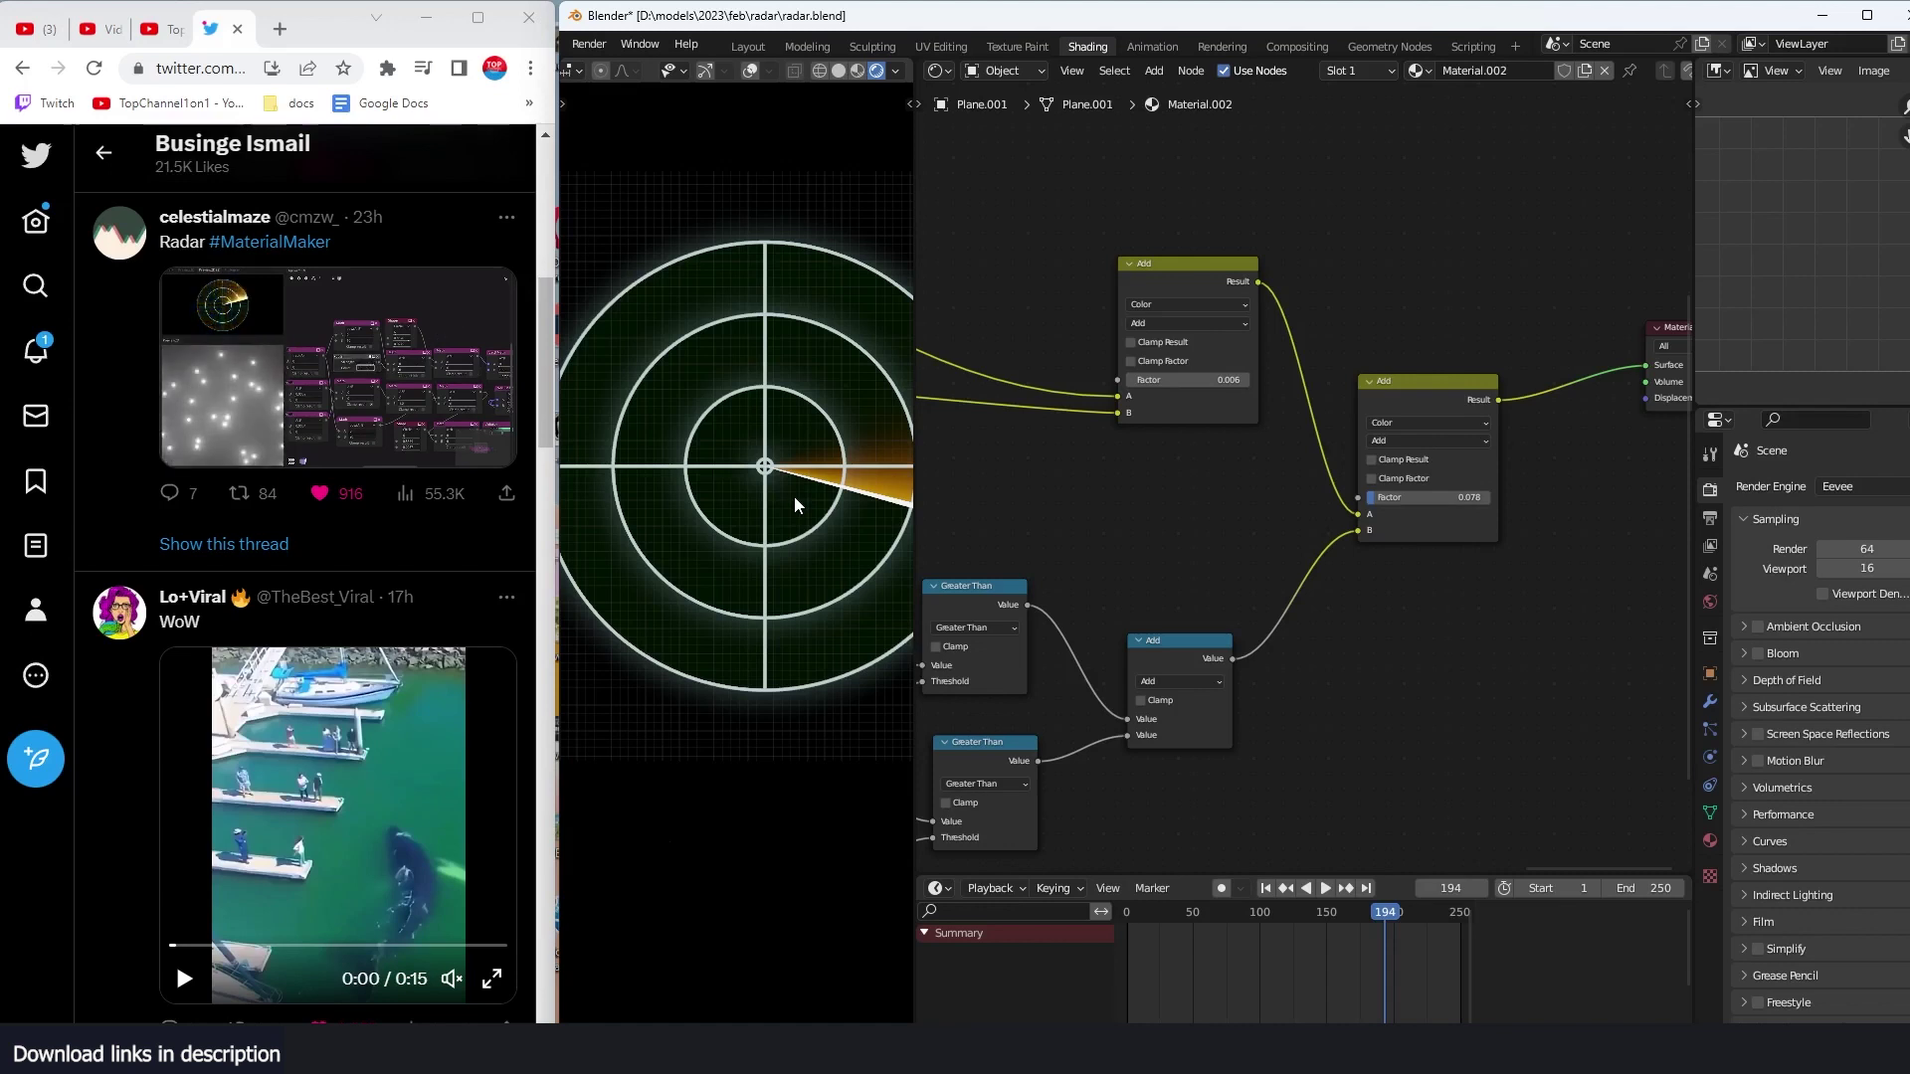
scroll(1064, 487, down, 6)
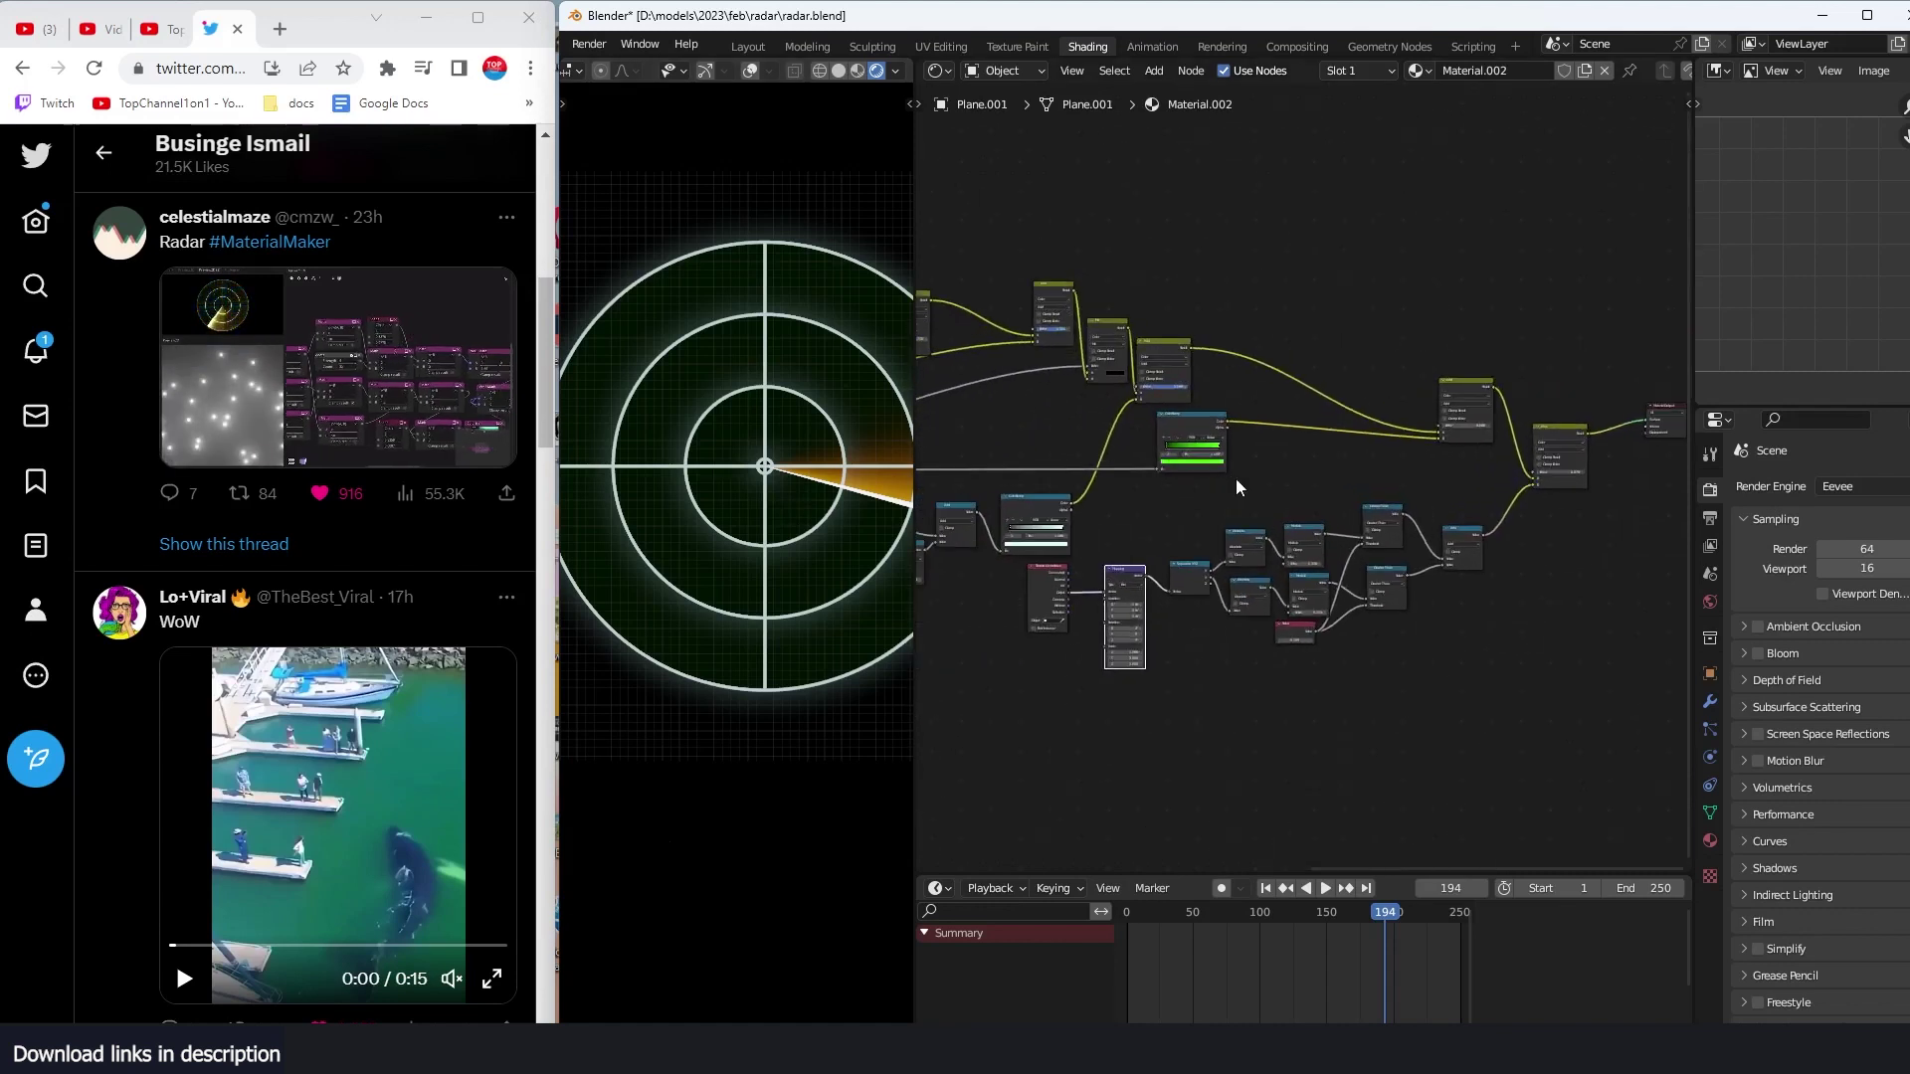
scroll(1226, 485, down, 2)
key(space)
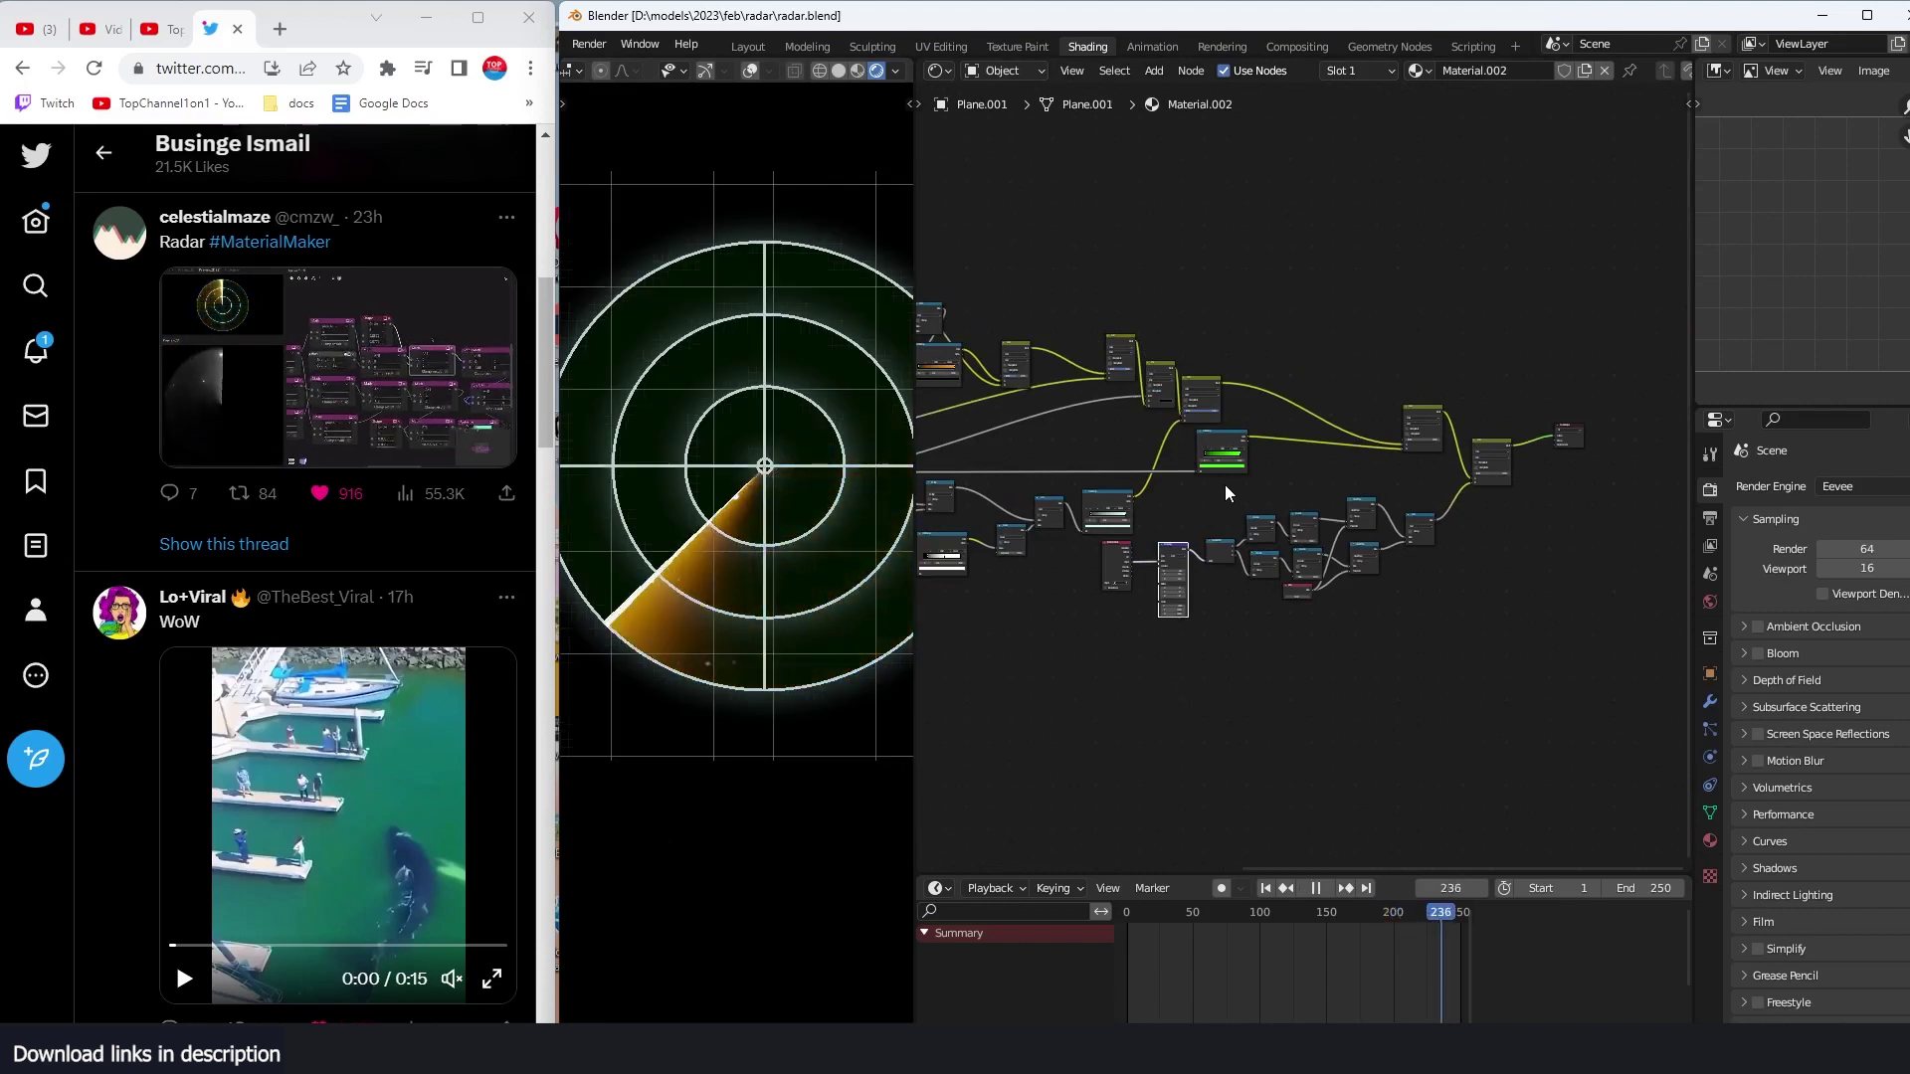